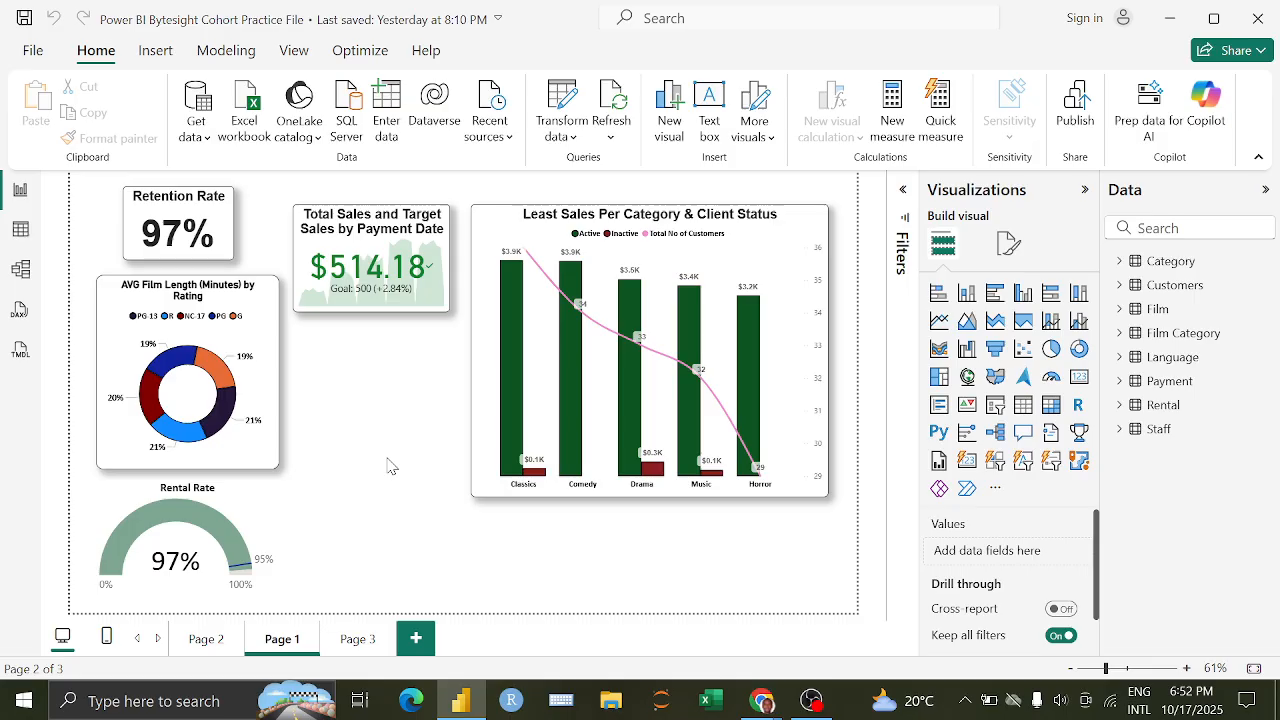
Step: Refresh the data of all tables in the report
click(617, 113)
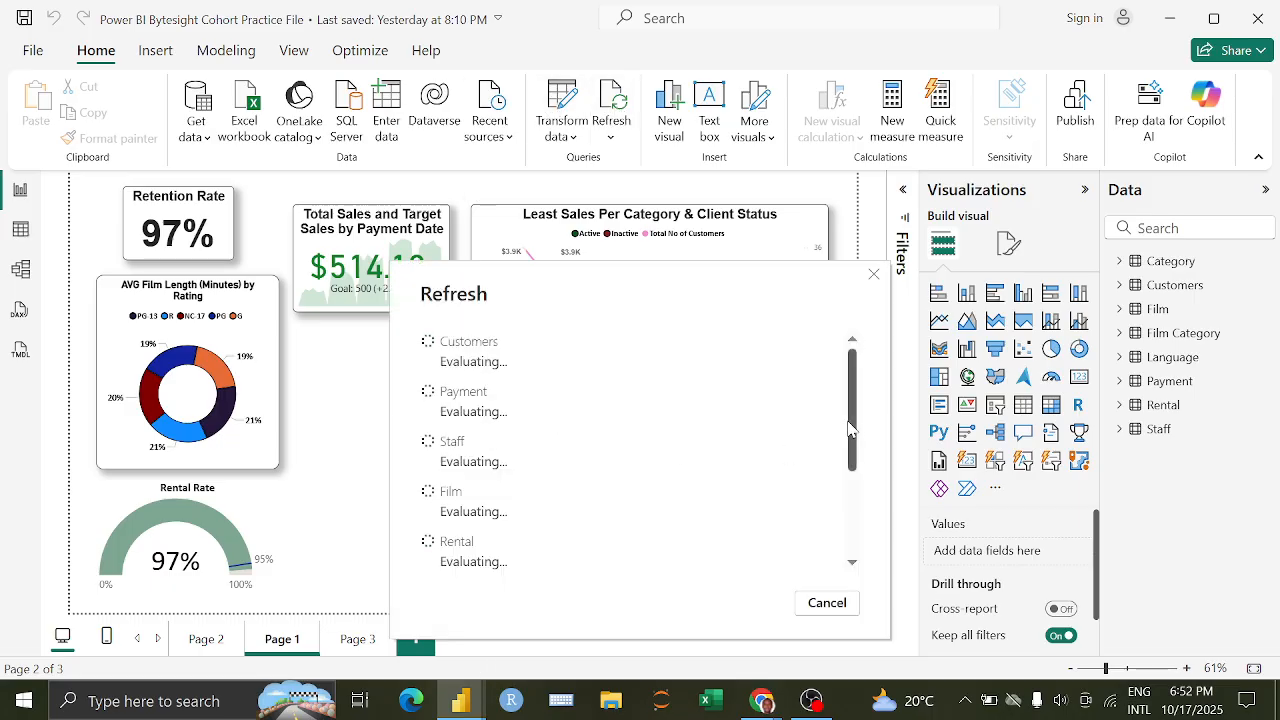
drag(851, 430, 858, 388)
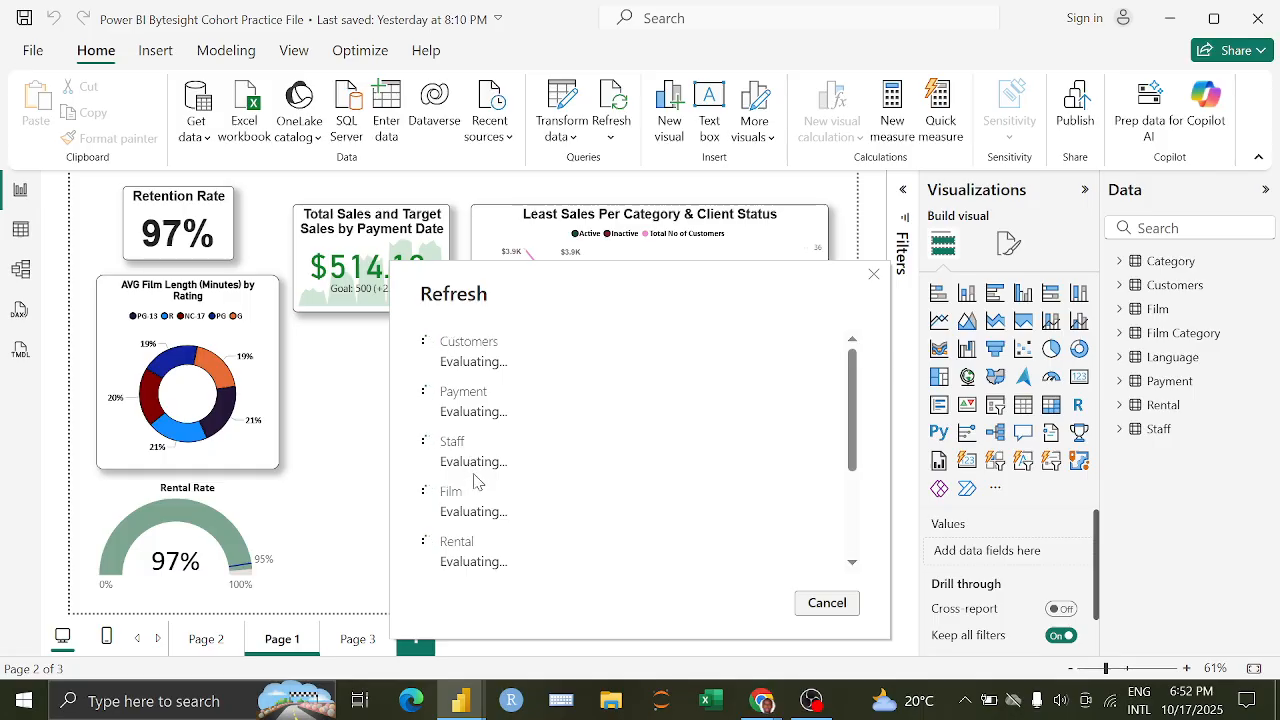
mouse_move(851, 392)
mouse_down()
mouse_move(850, 530)
mouse_move(864, 402)
mouse_up()
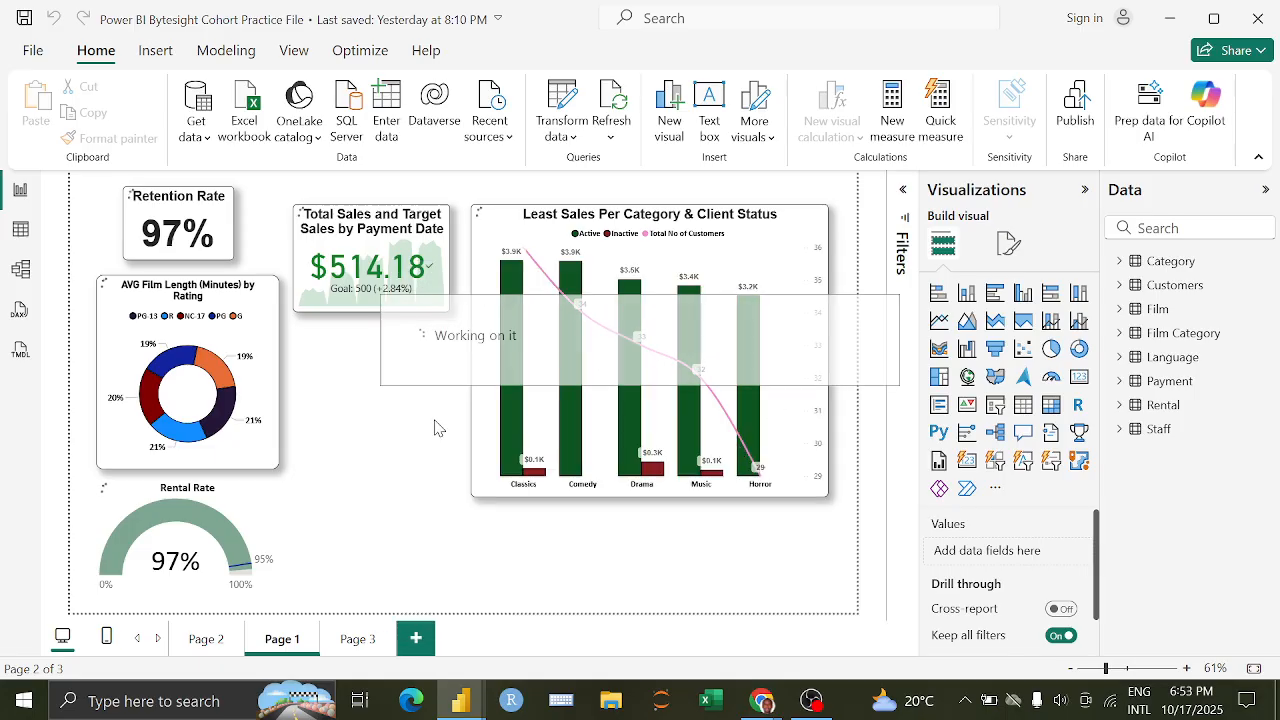
Step: Raise the computer's speaker volume
click(1060, 700)
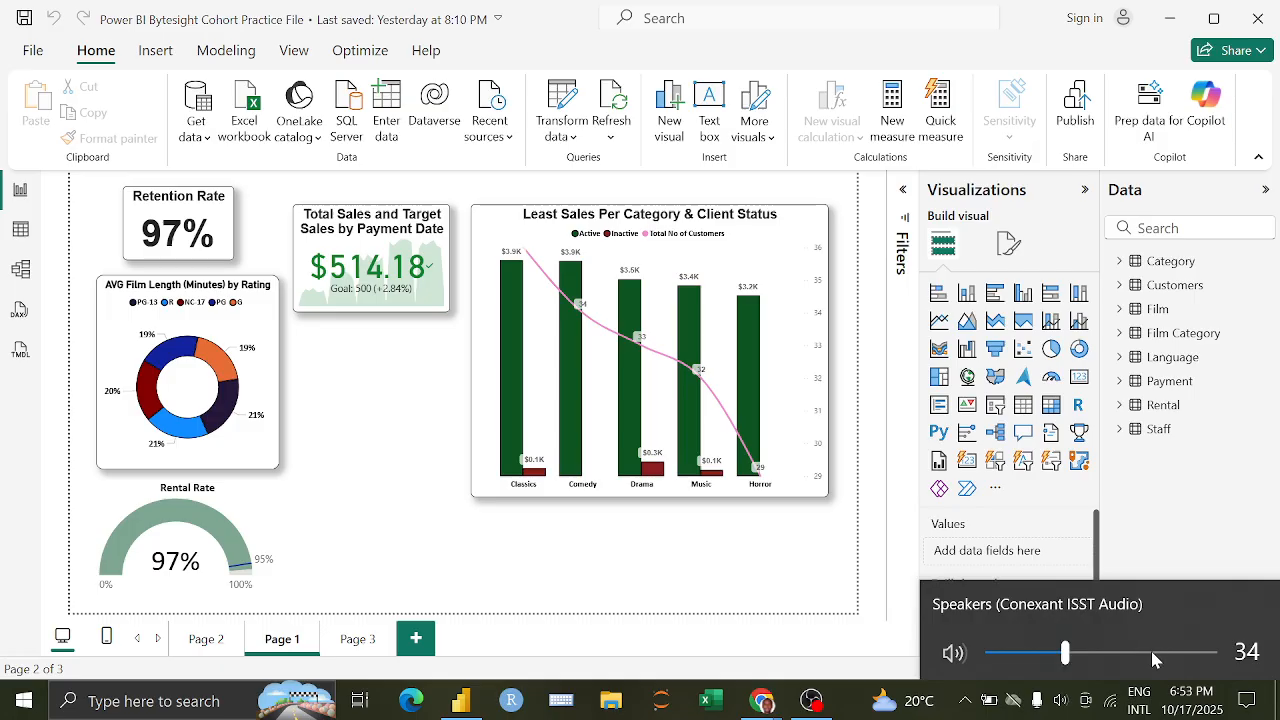
click(1154, 652)
click(745, 556)
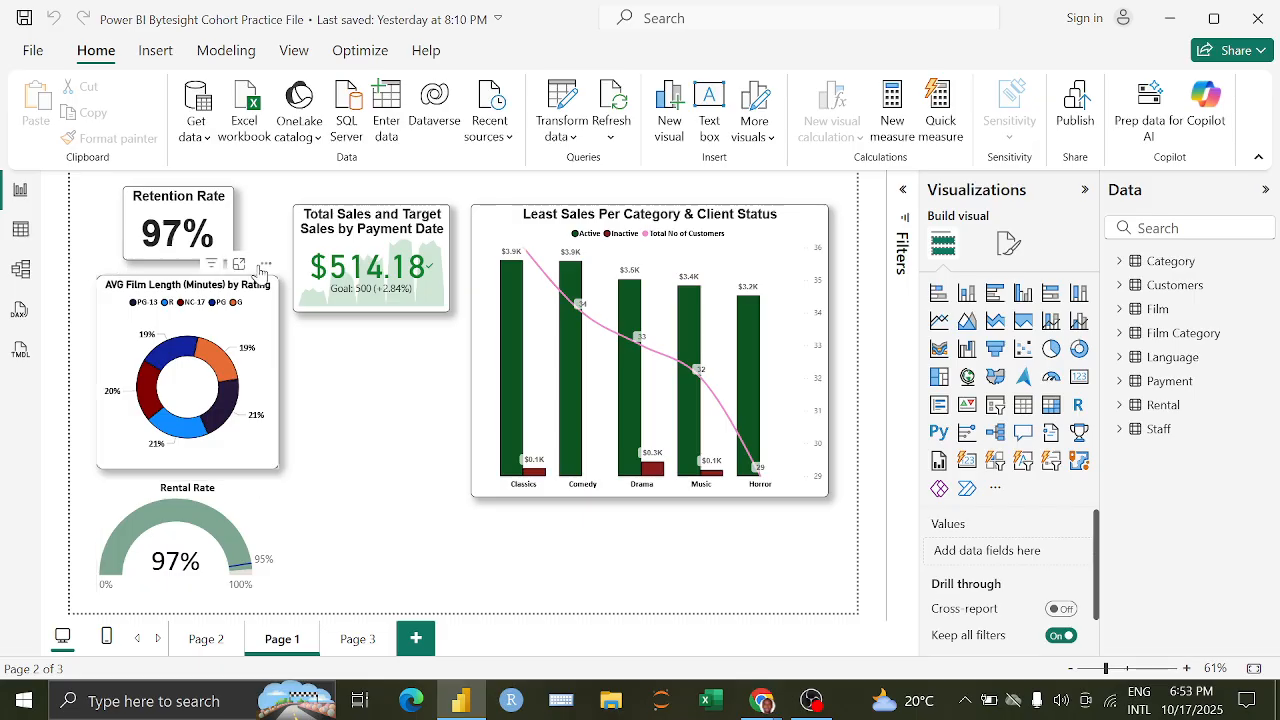
Step: Look through Page 2 and Page 3, try to add a new report page, and close the SQLDUMPER console window
click(221, 648)
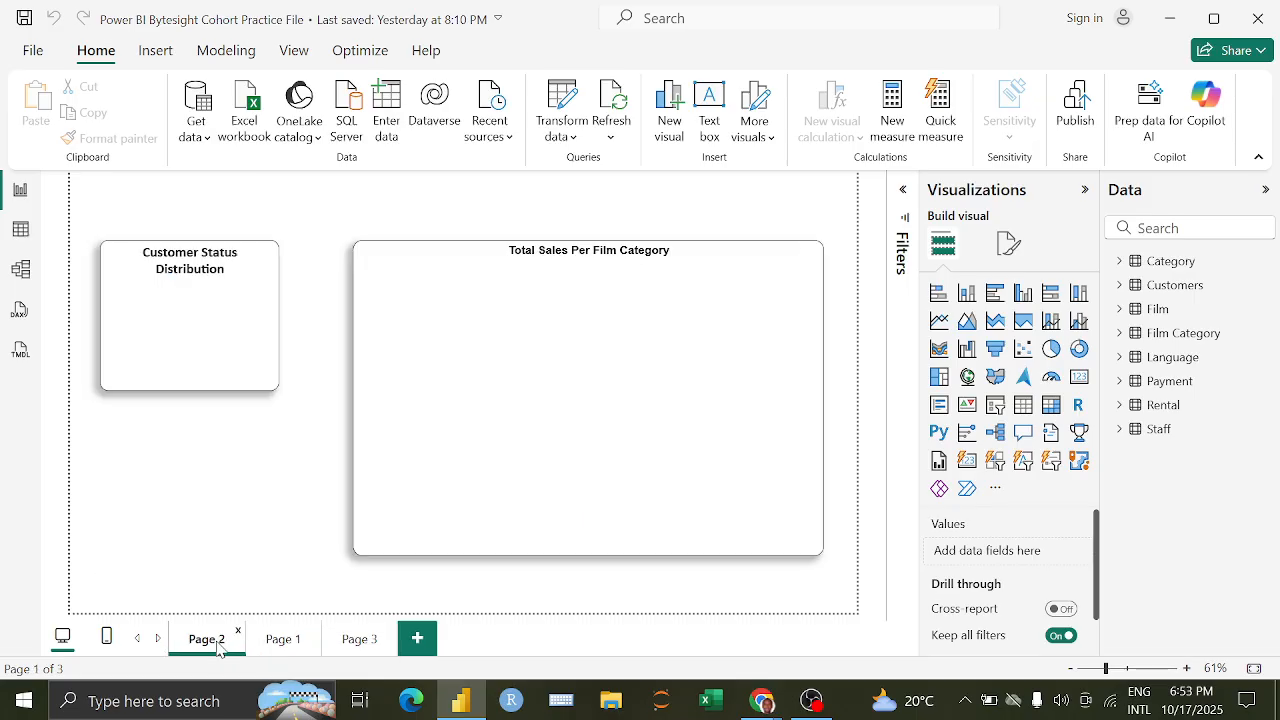
click(348, 640)
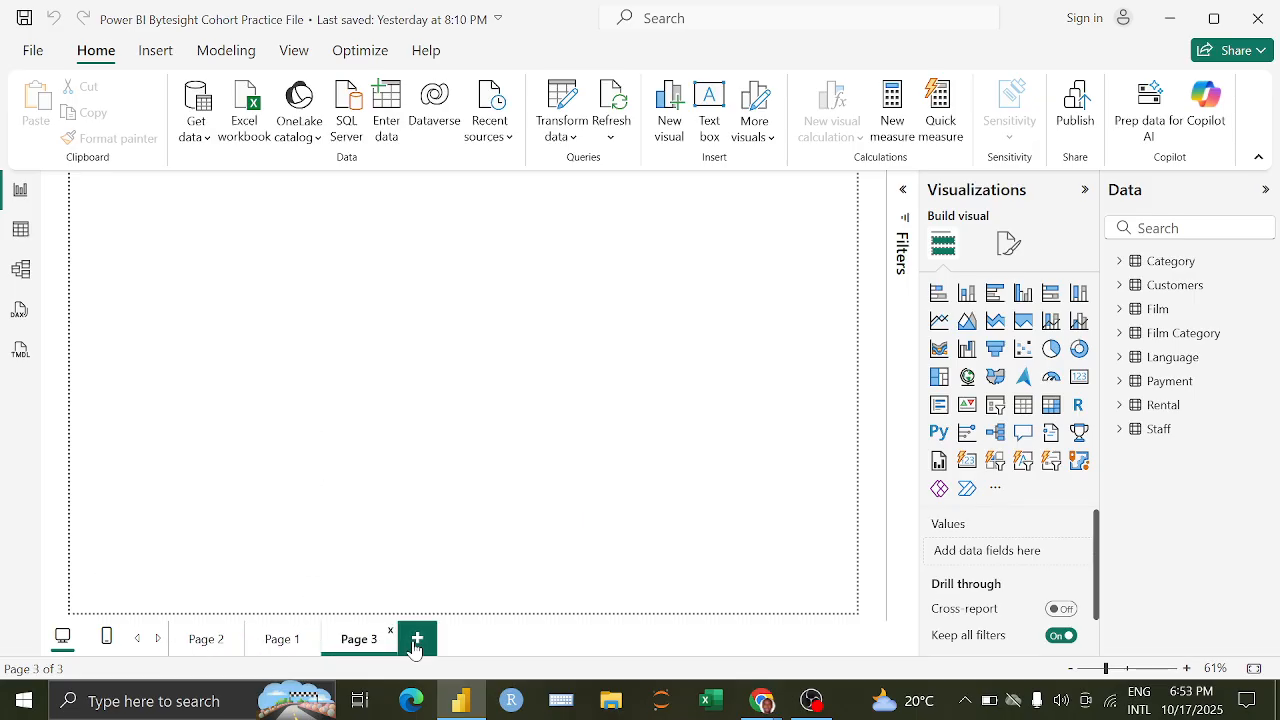
click(416, 644)
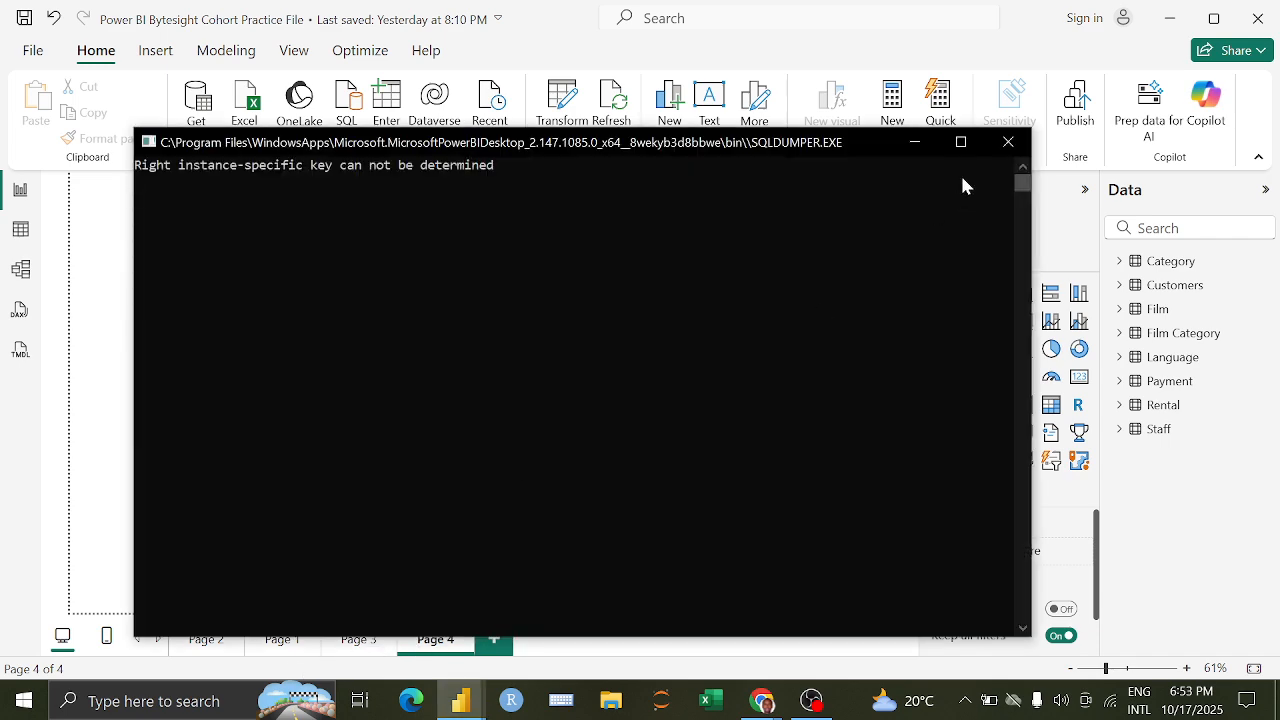
click(1008, 142)
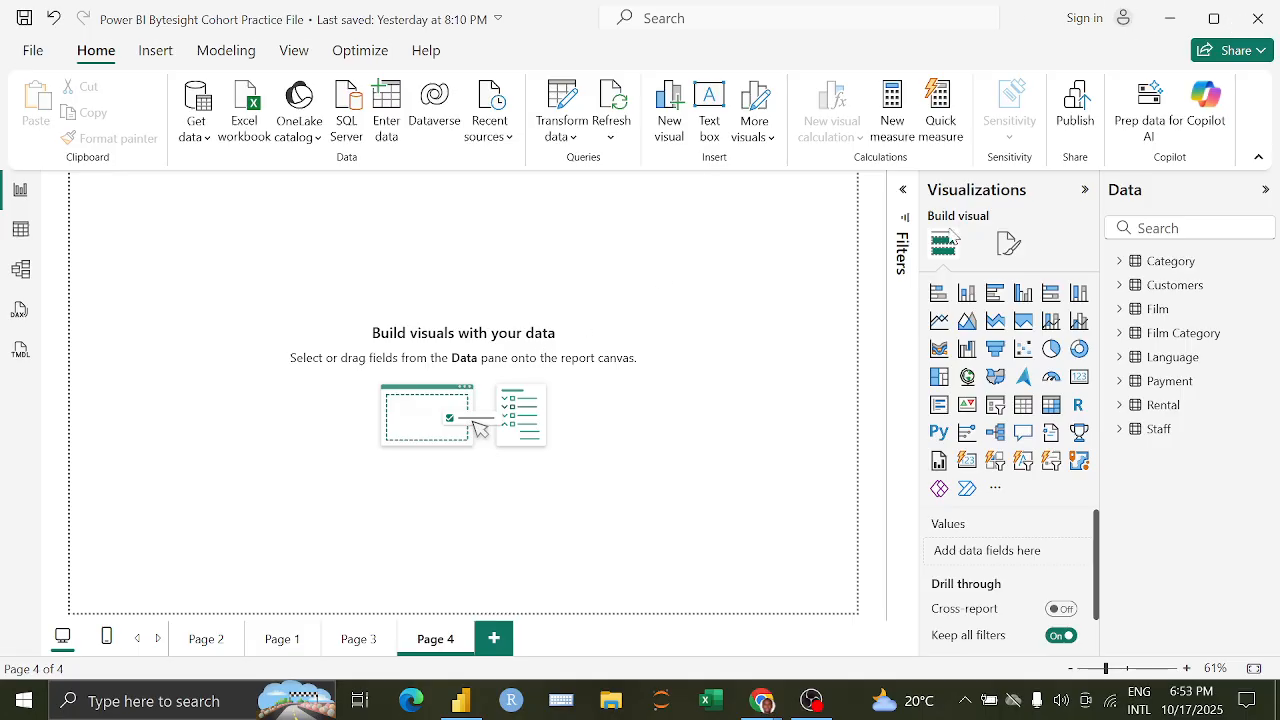
Step: Switch to Task Manager and end the Power BI Desktop task
key(ctrl+shift+Escape)
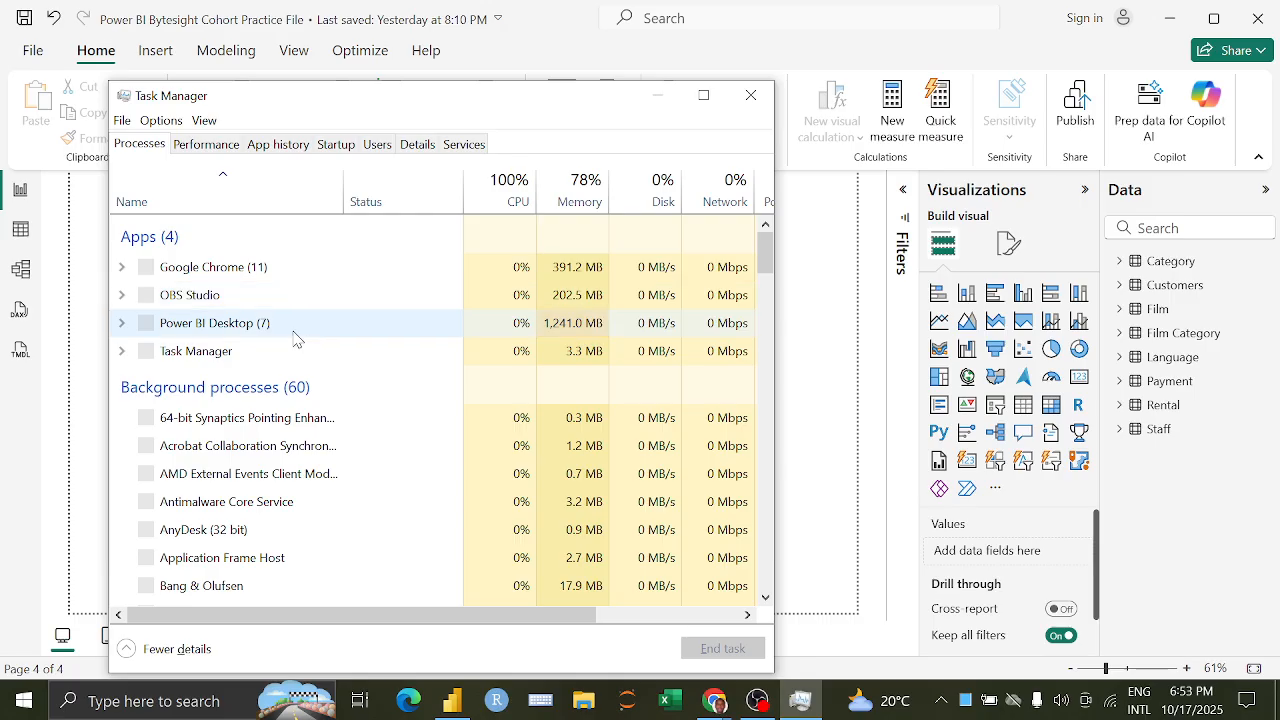
click(293, 334)
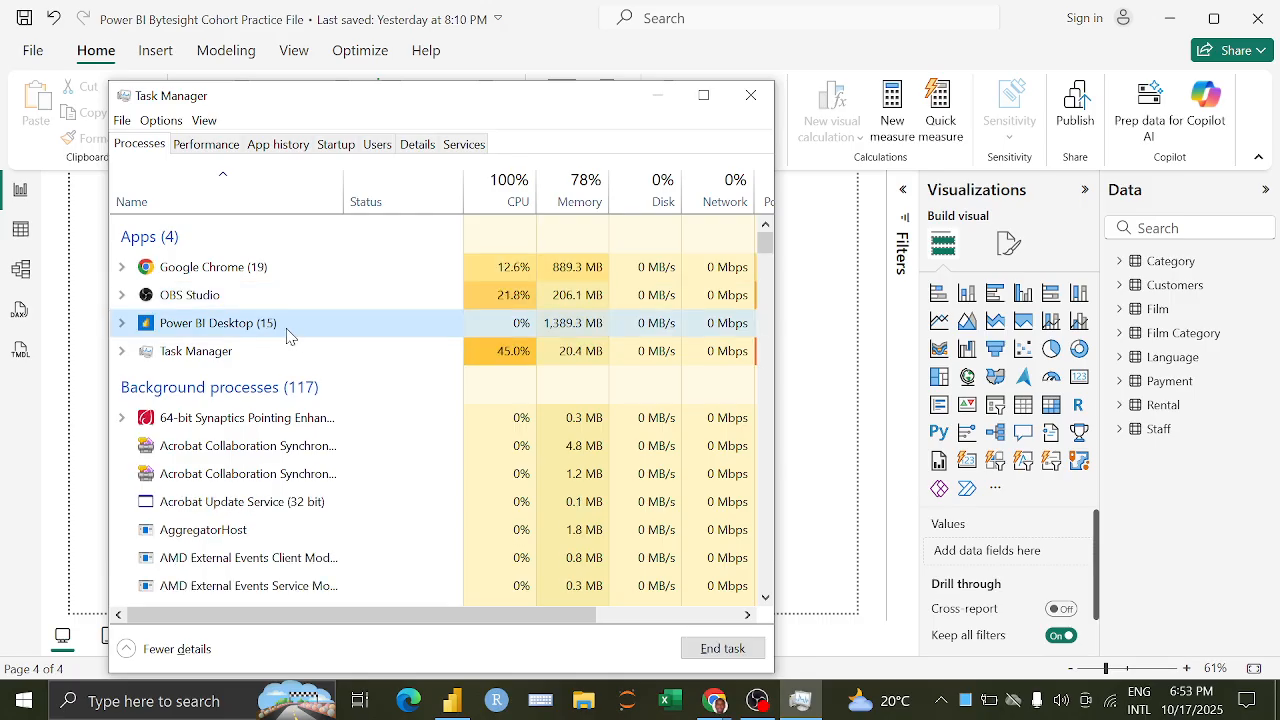
click(713, 648)
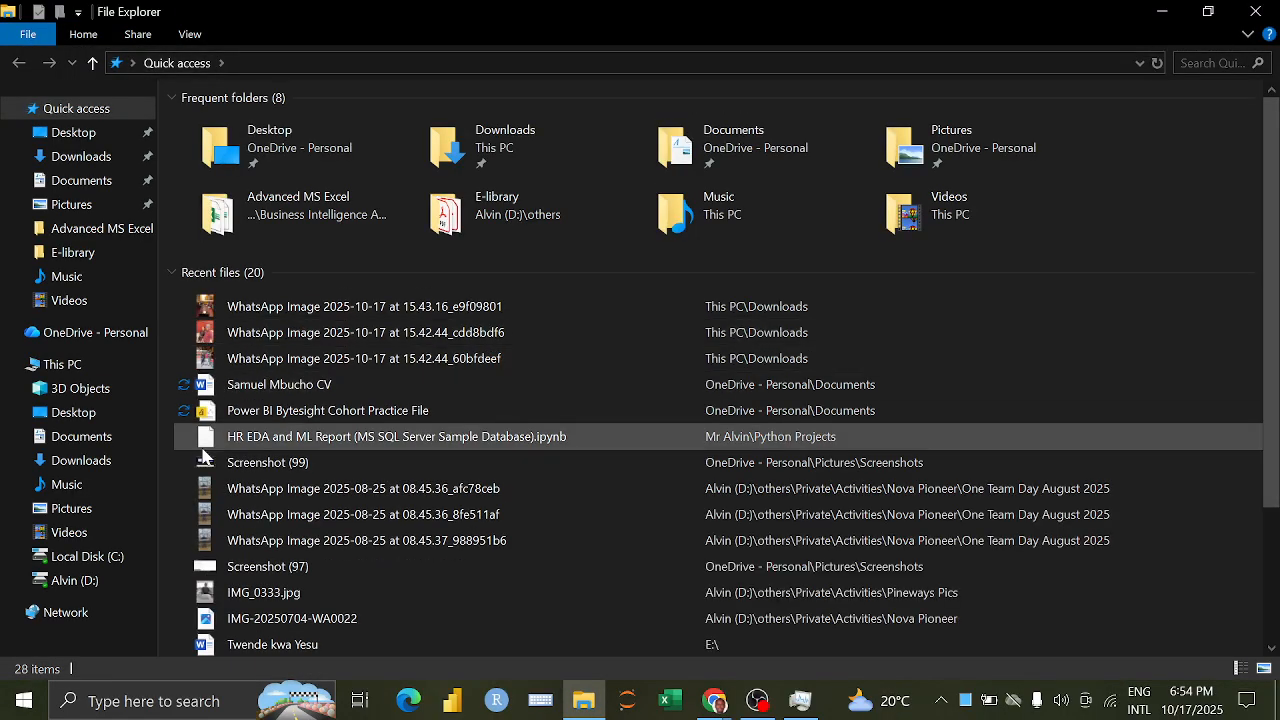
Step: Reopen Power BI Bytesight Cohort Practice File from File Explorer's recent files and close Task Manager
click(270, 419)
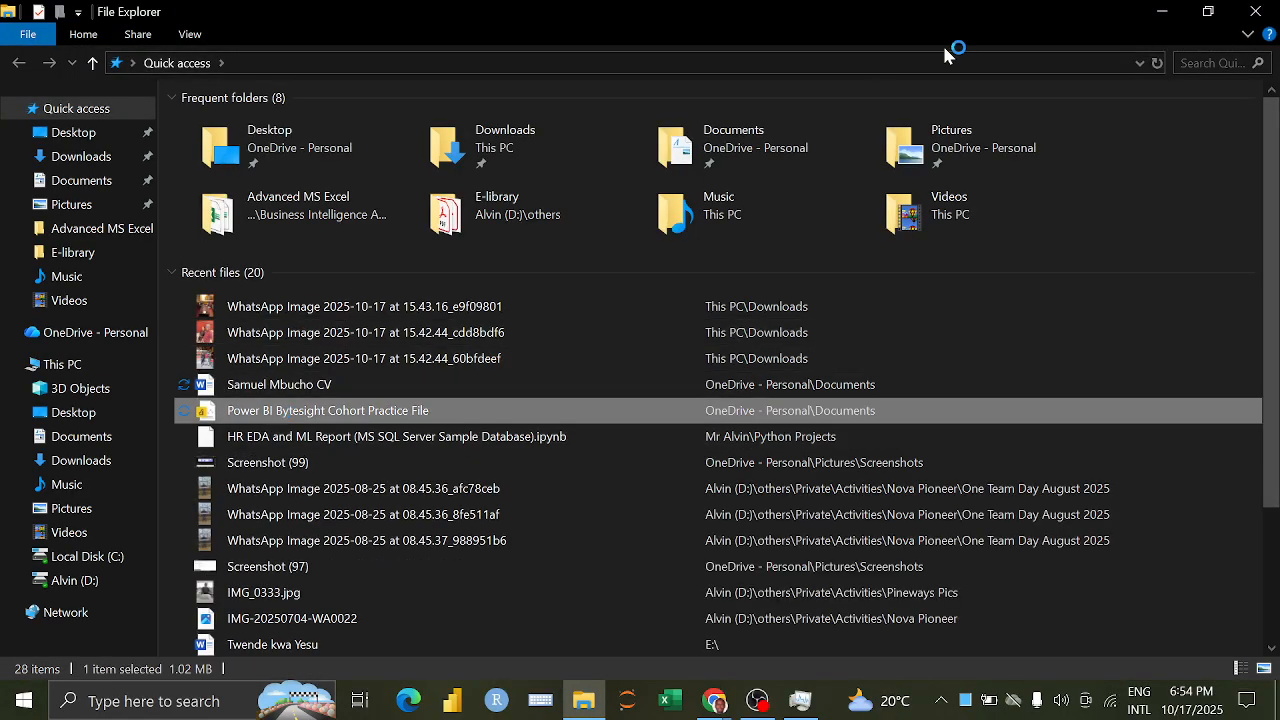
click(1164, 14)
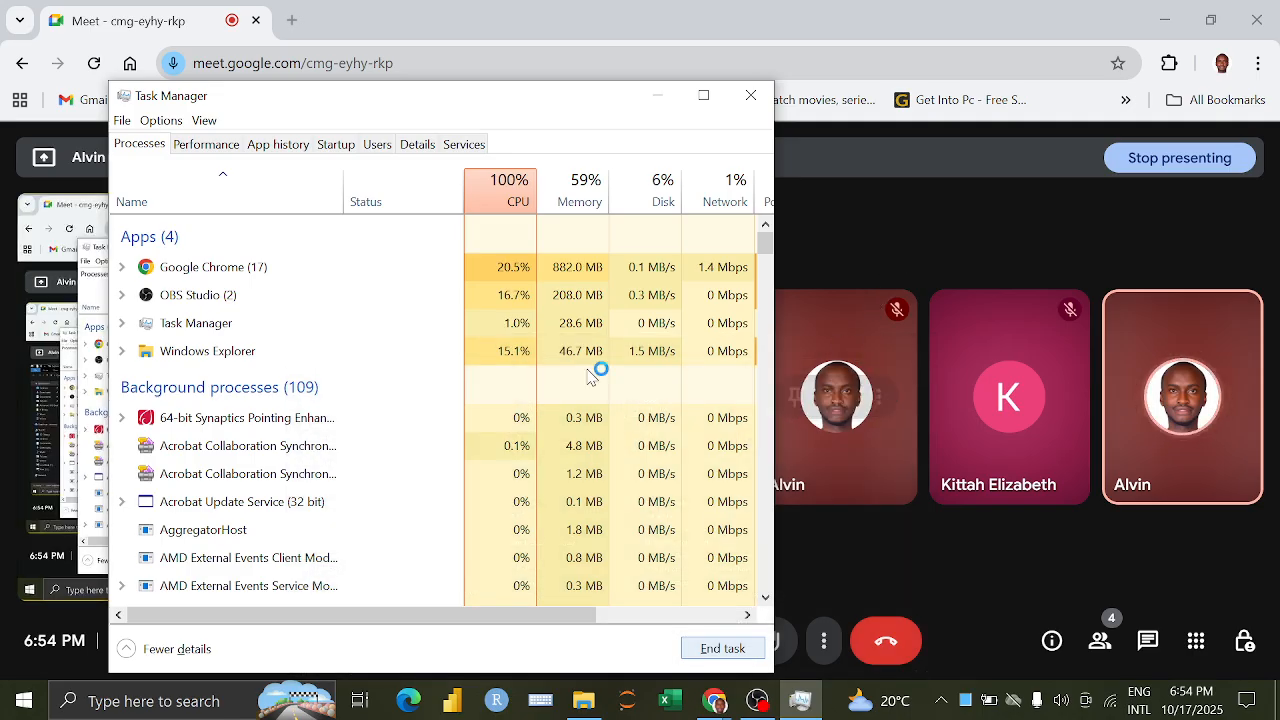
click(749, 97)
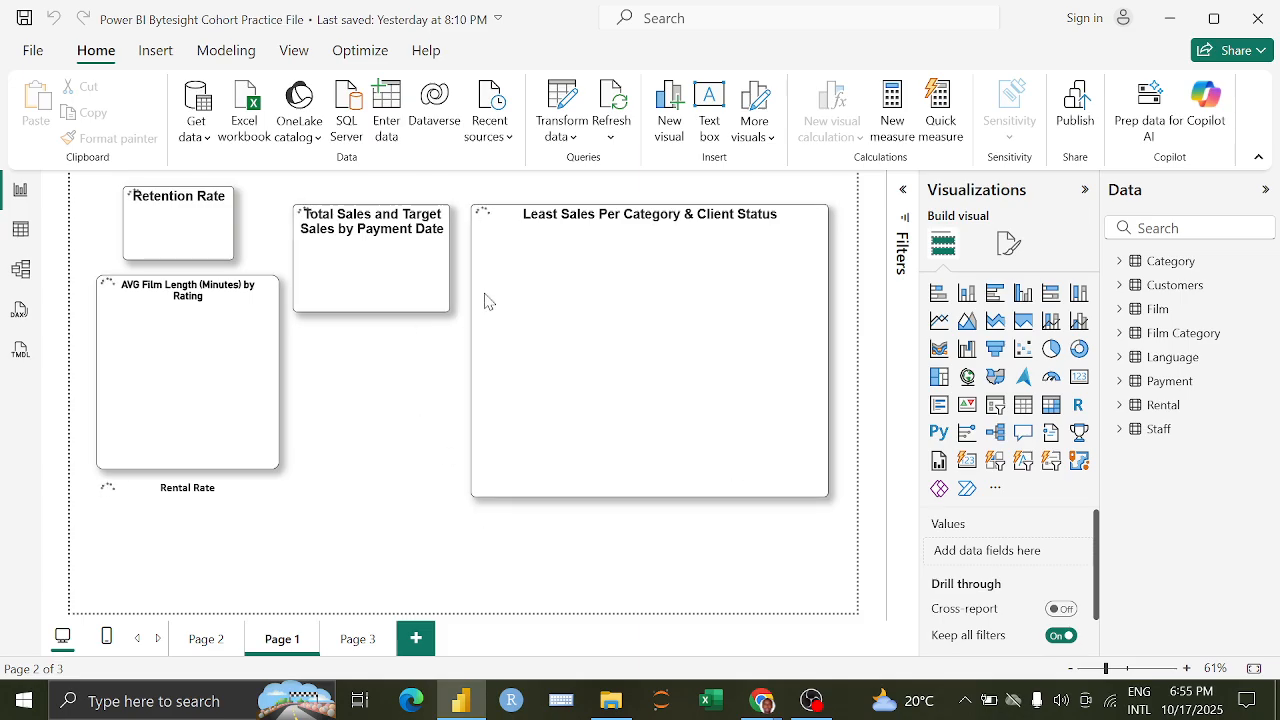
Step: Add a new report page and rename it Dashboard
click(415, 640)
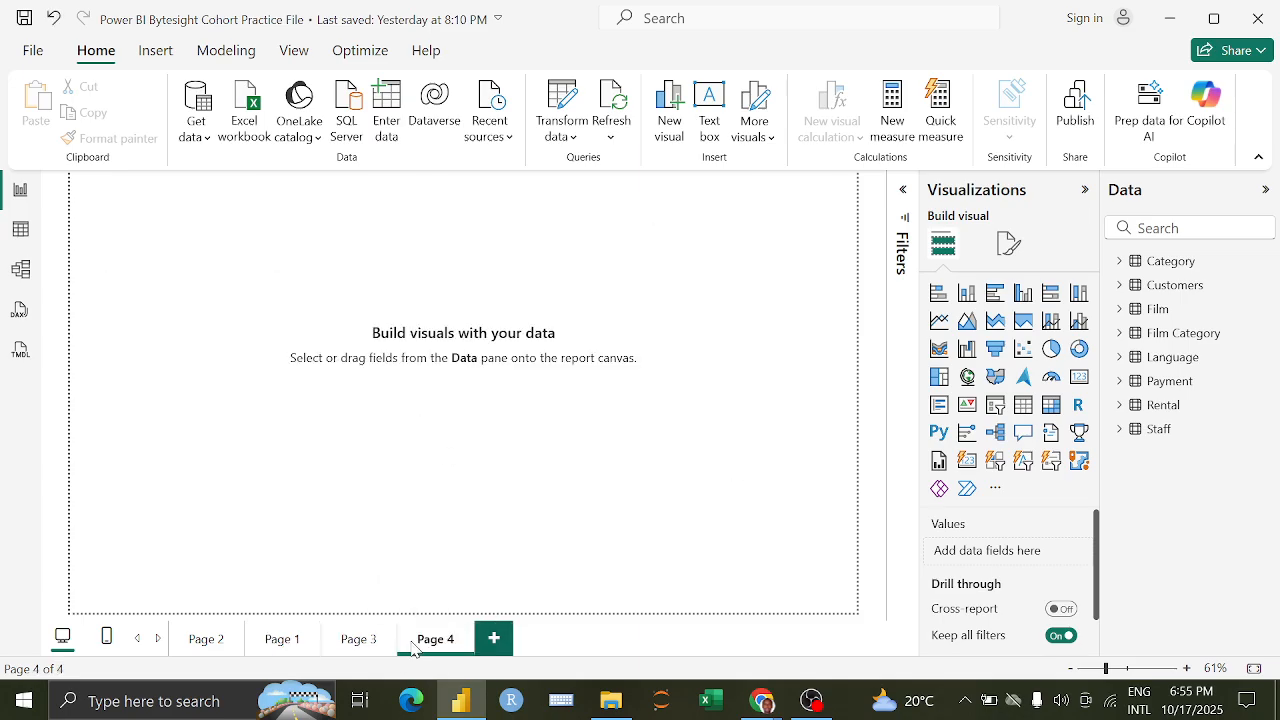
right_click(445, 648)
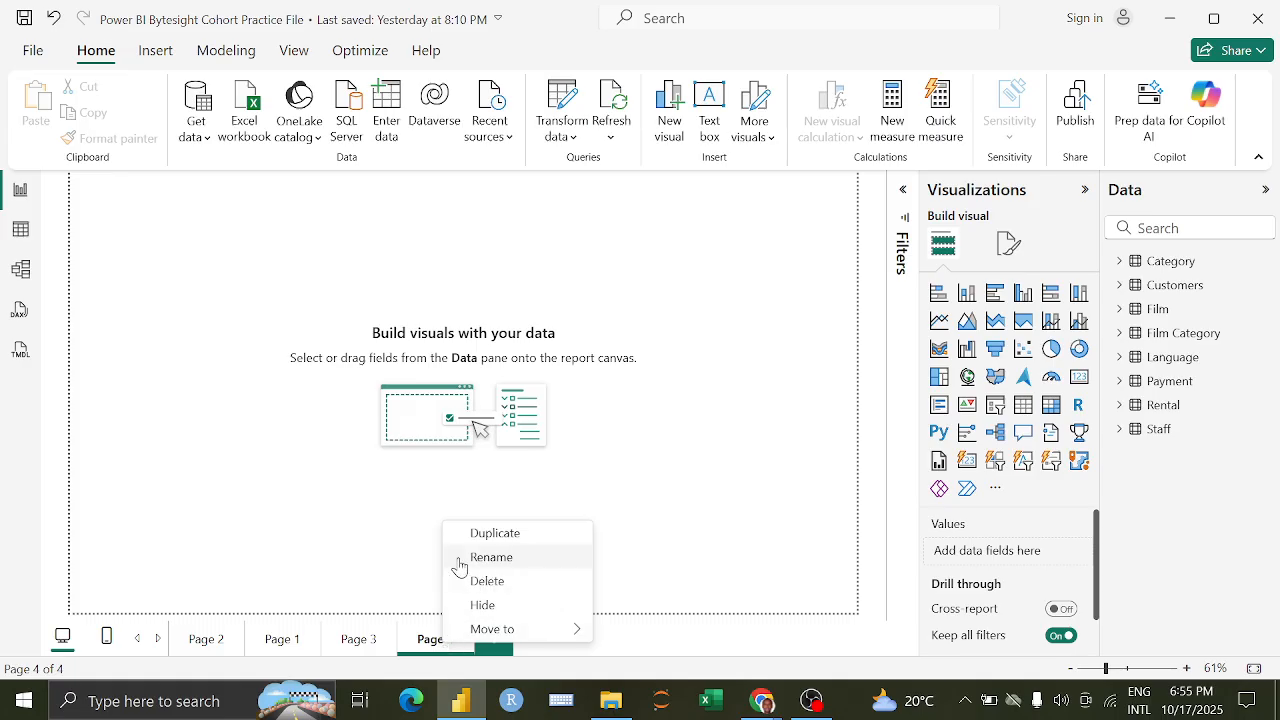
click(438, 563)
right_click(440, 645)
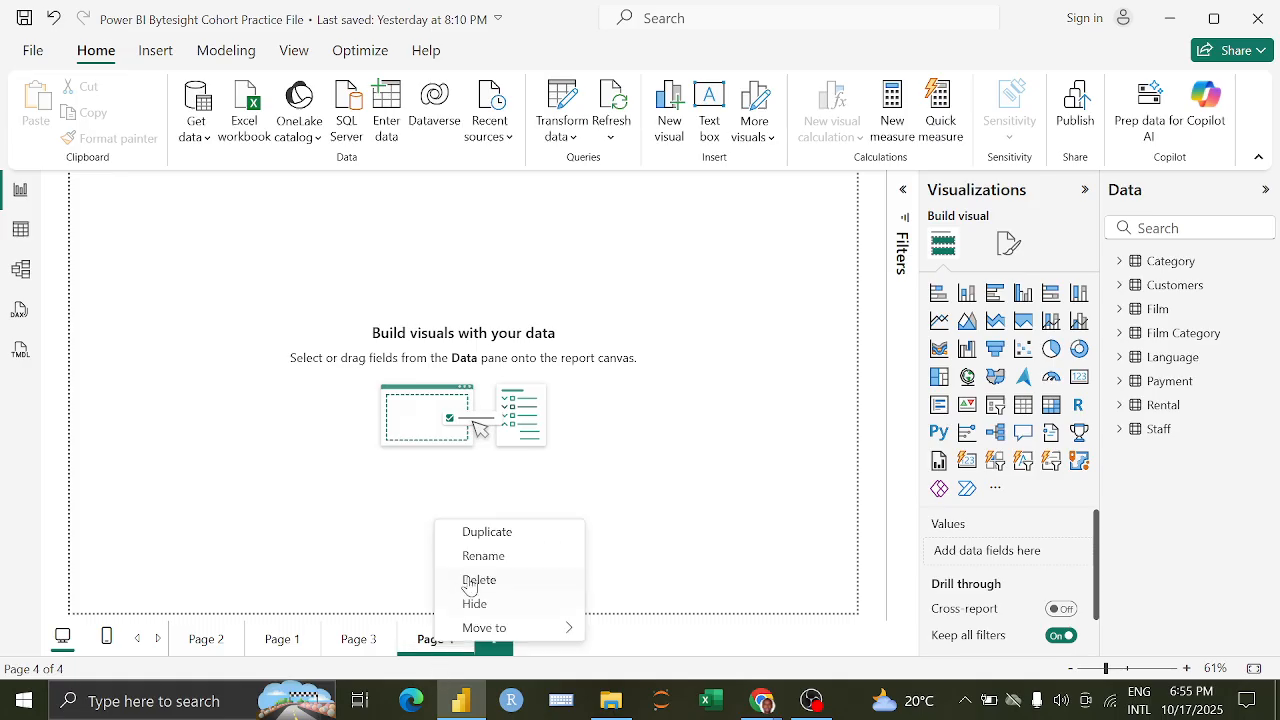
click(478, 560)
key(BackSpace)
key(BackSpace)
key(BackSpace)
key(BackSpace)
key(BackSpace)
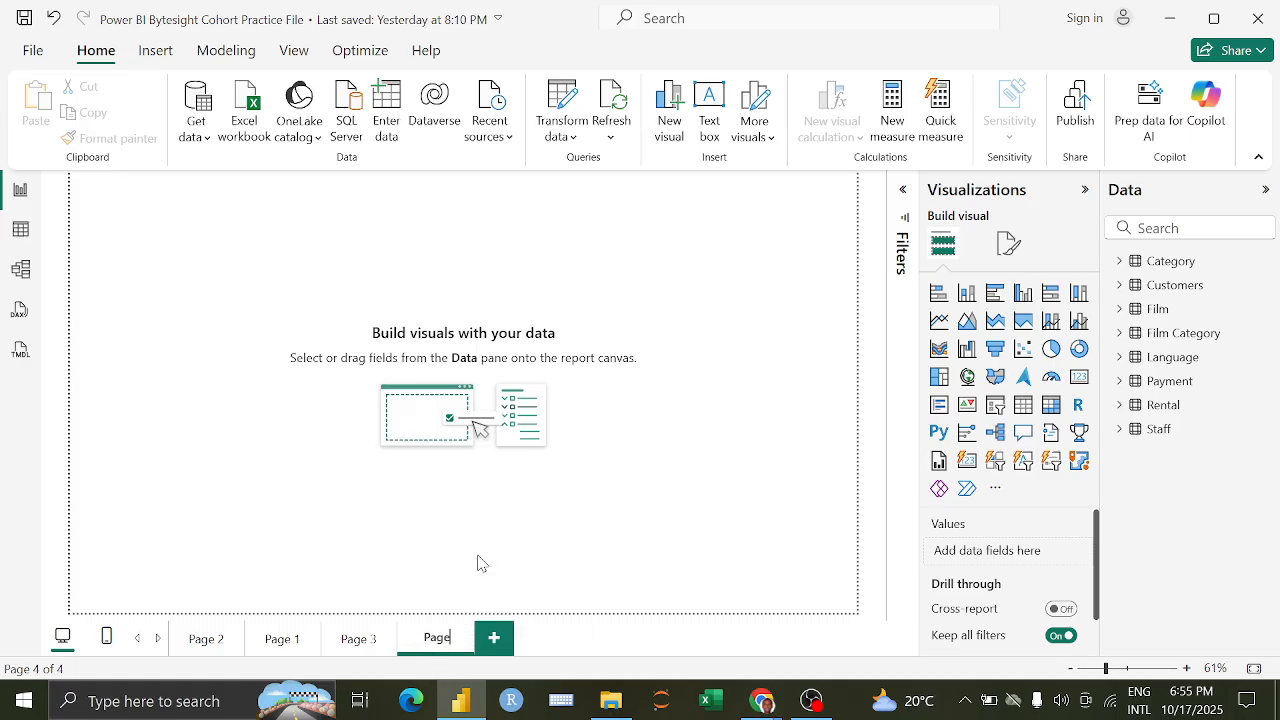
text(Dashboa)
text(rd)
key(Return)
Step: Display report Page 3 and minimize the SQLDUMPER console window
click(362, 640)
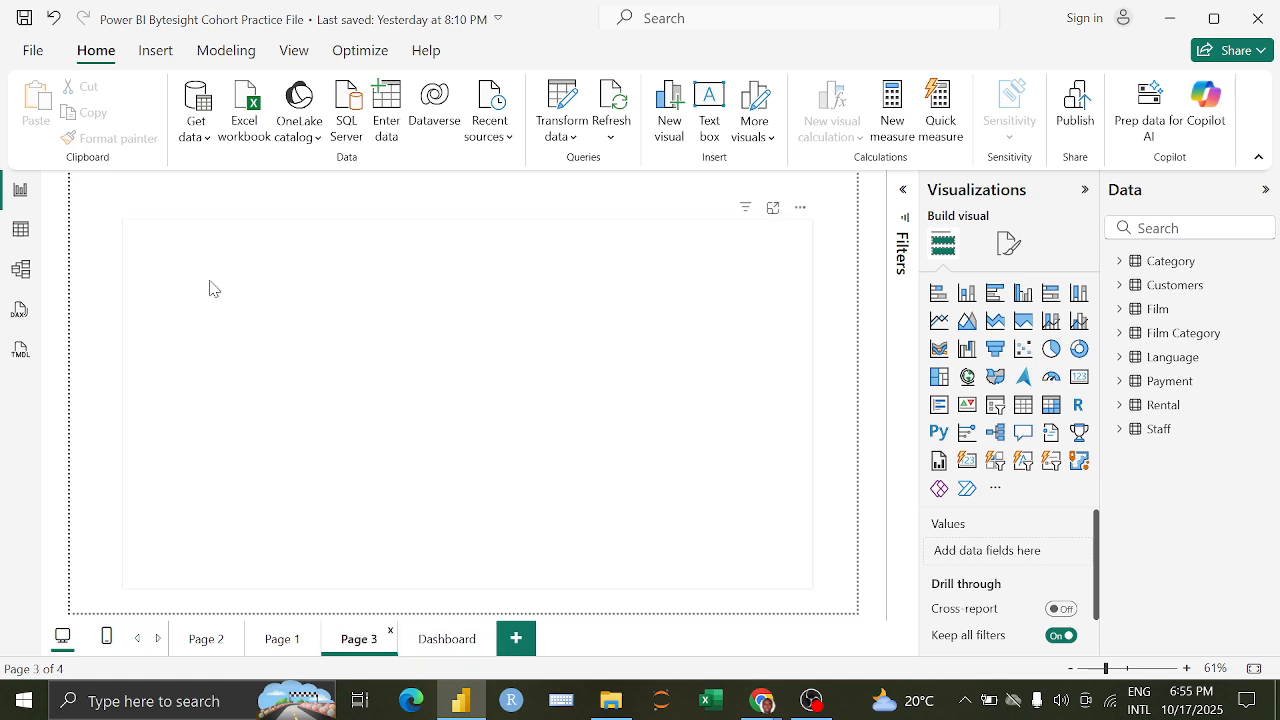
click(267, 645)
click(353, 648)
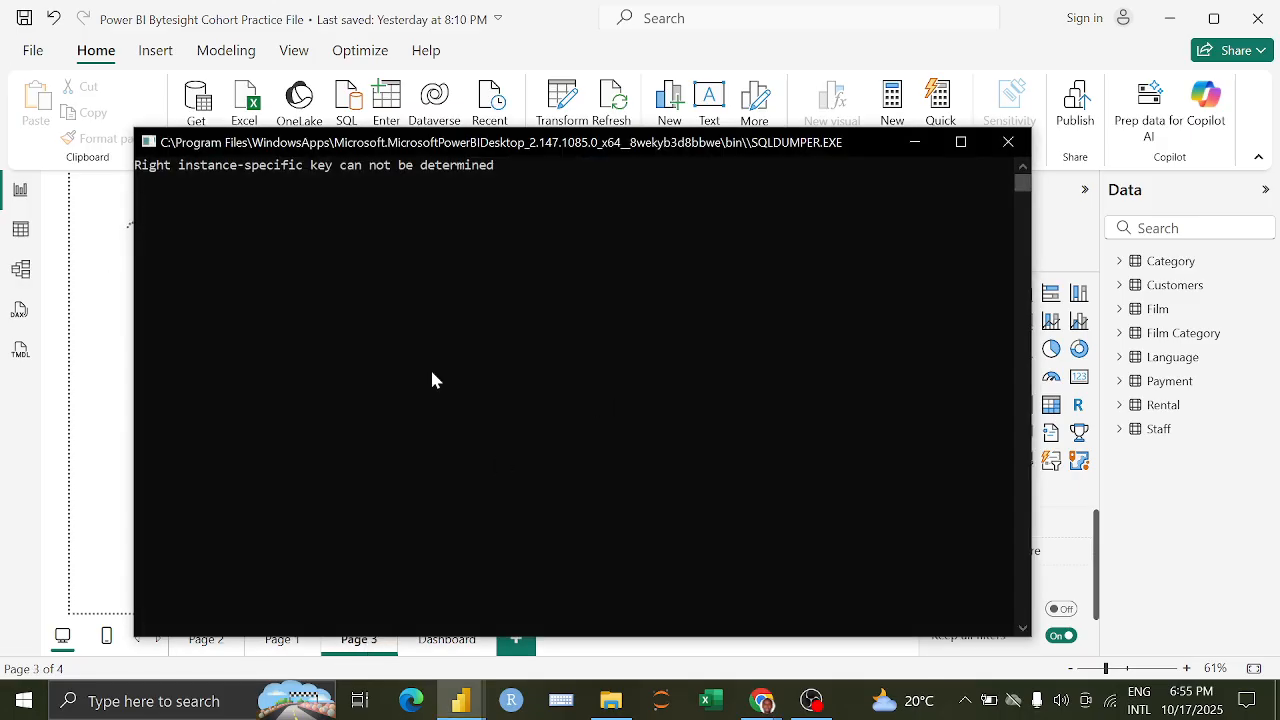
click(914, 149)
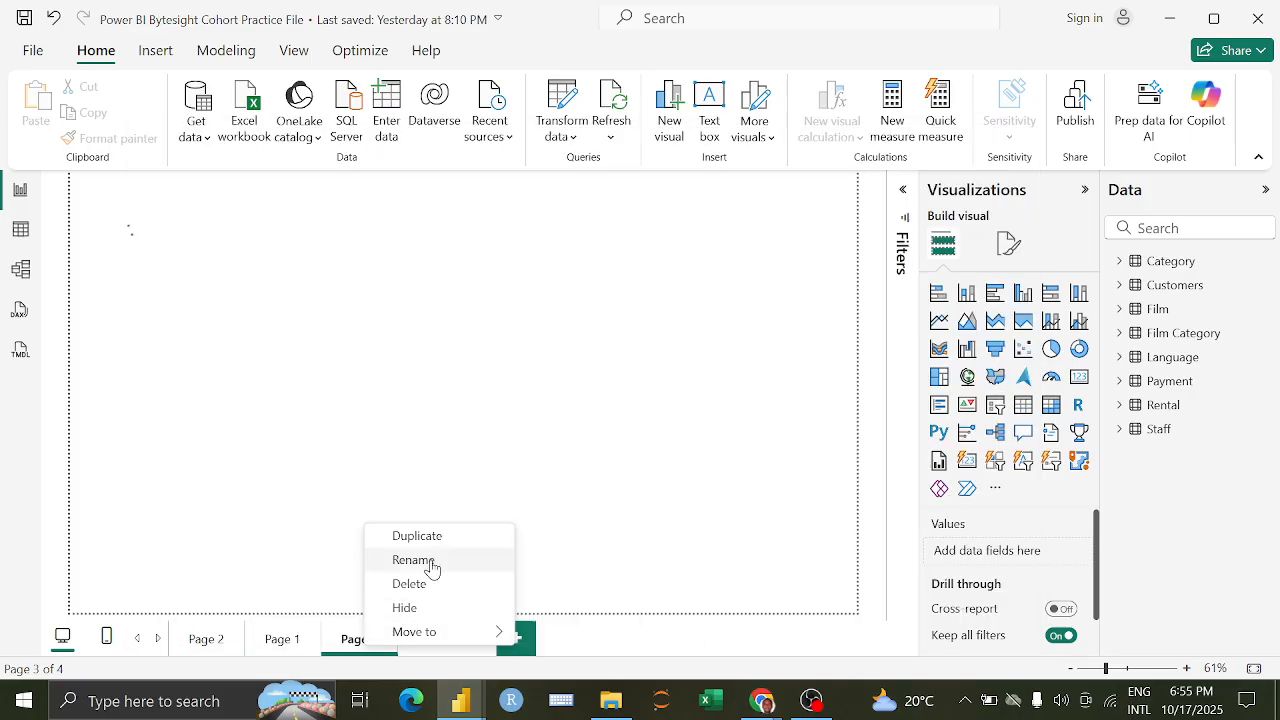
Step: Rename Page 3 as Detailed Summary
click(431, 568)
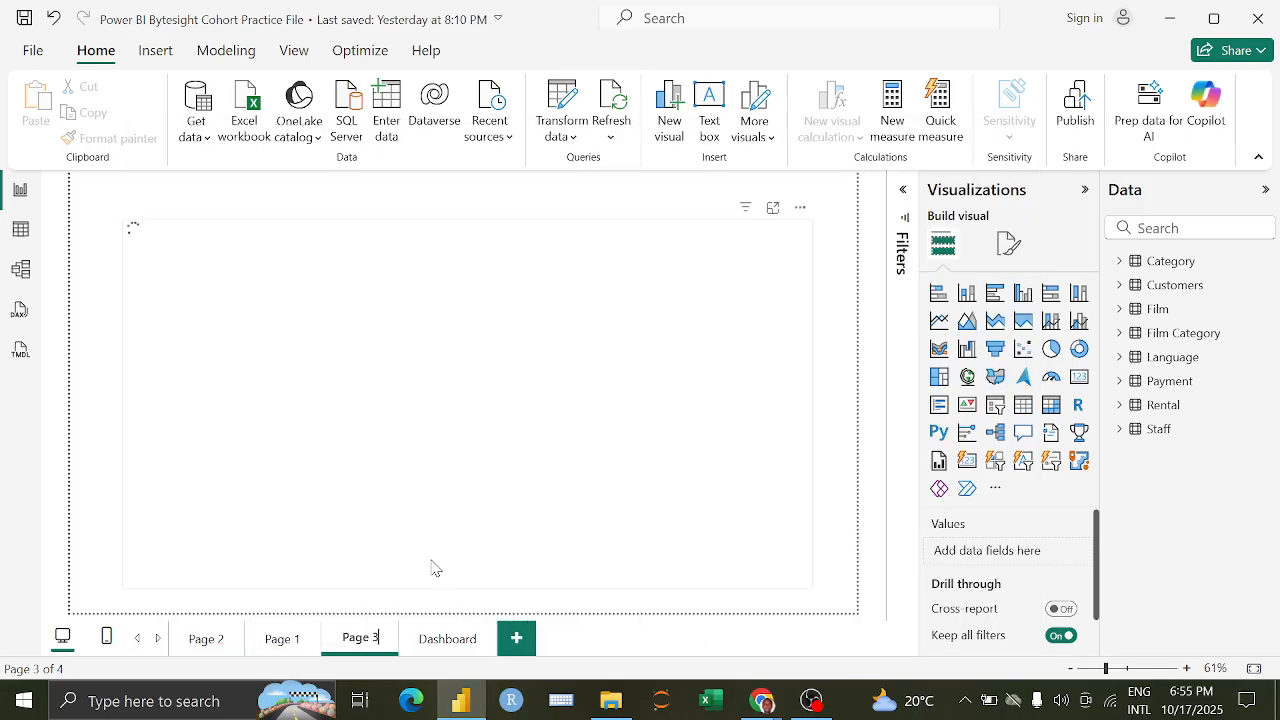
key(BackSpace)
key(BackSpace)
key(BackSpace)
key(BackSpace)
key(BackSpace)
key(BackSpace)
text(D)
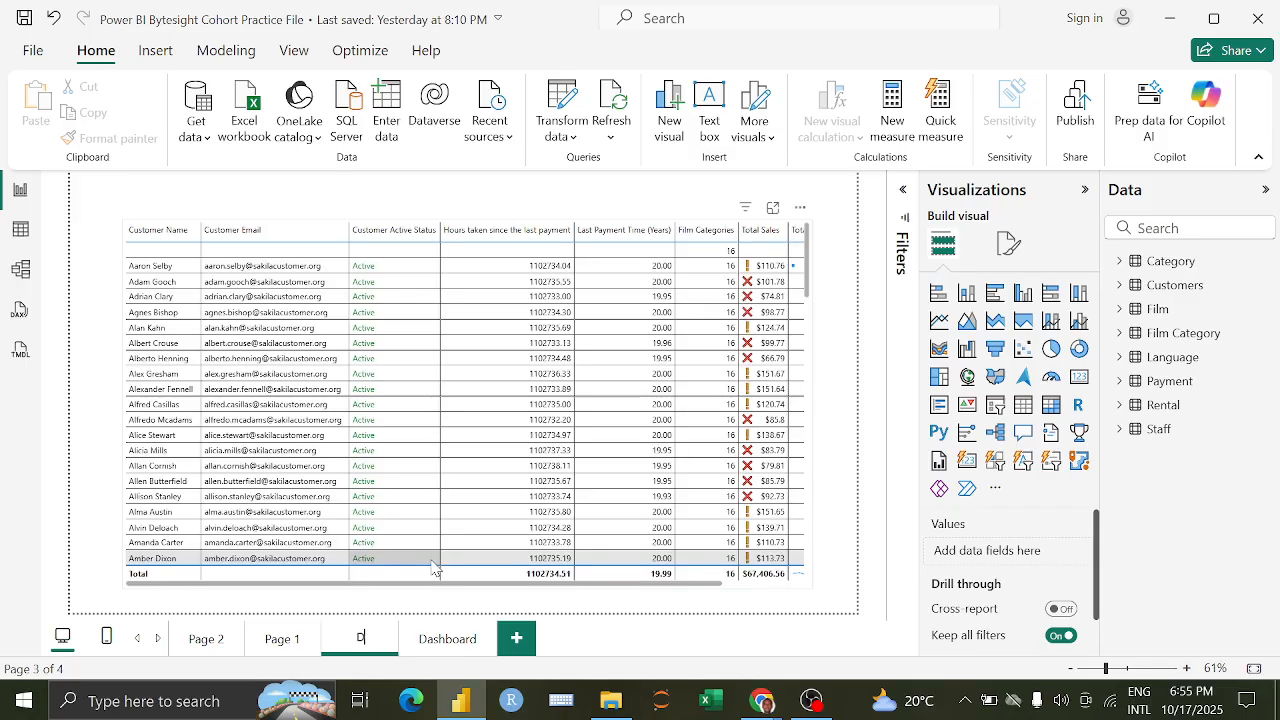
text(etailed Su)
text(mmary)
key(Return)
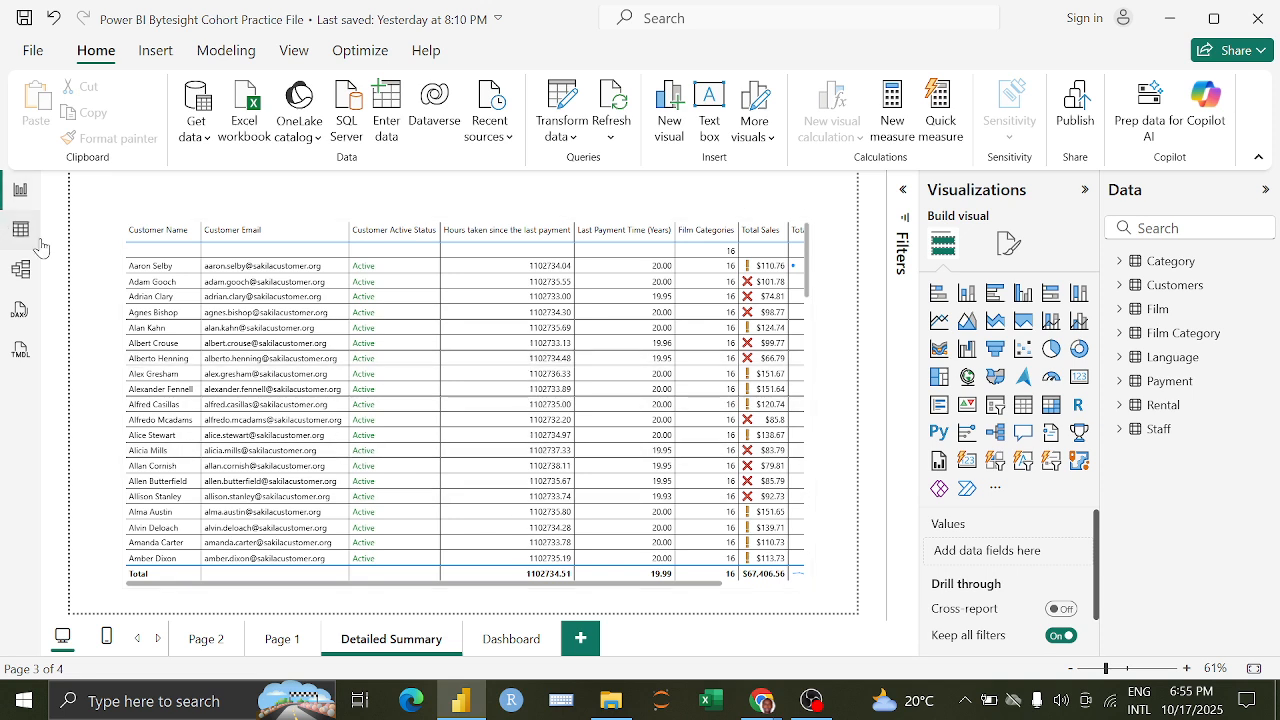
Step: Widen the customer table slightly to the right and give it a visual border with 12 px rounded corners
click(813, 313)
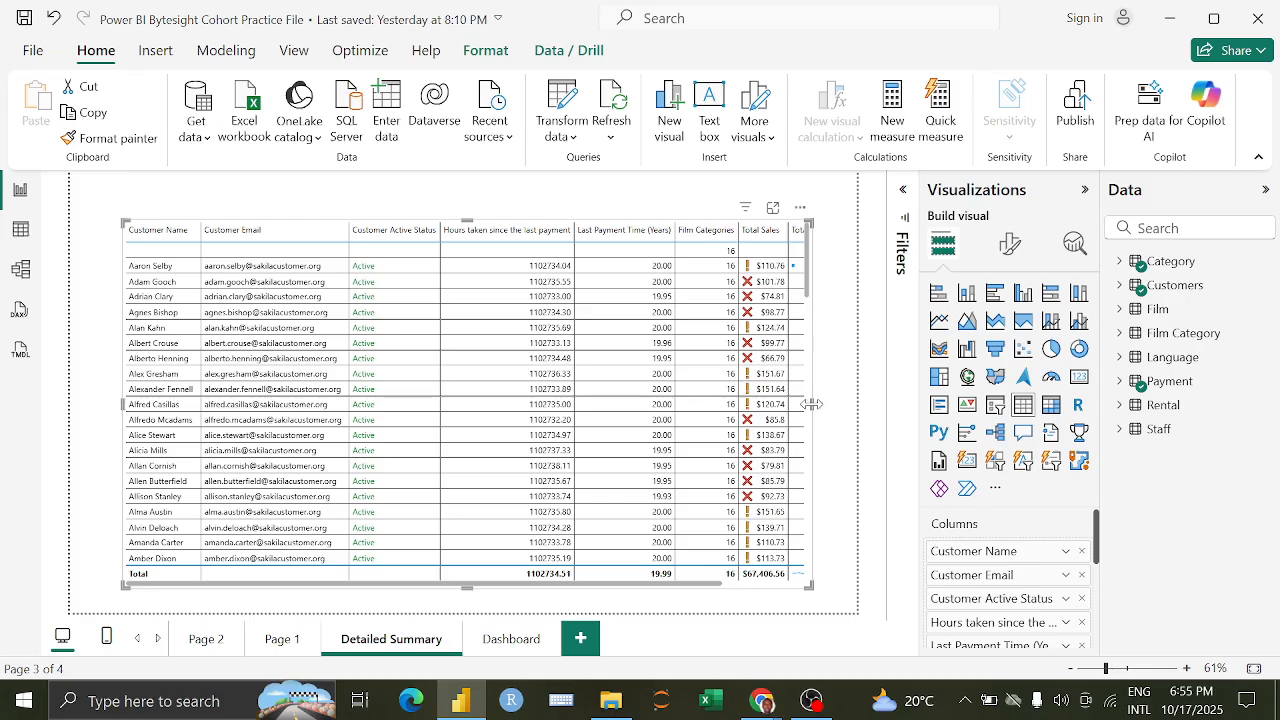
drag(811, 404, 831, 405)
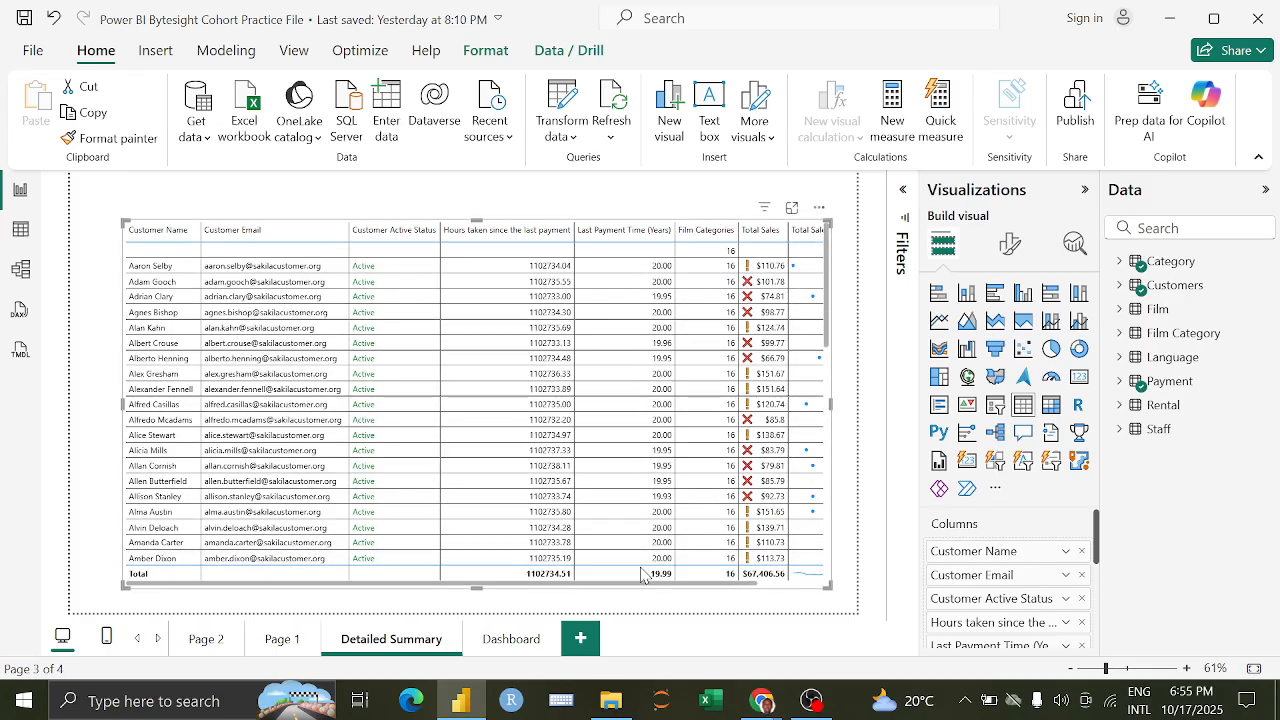
click(1010, 245)
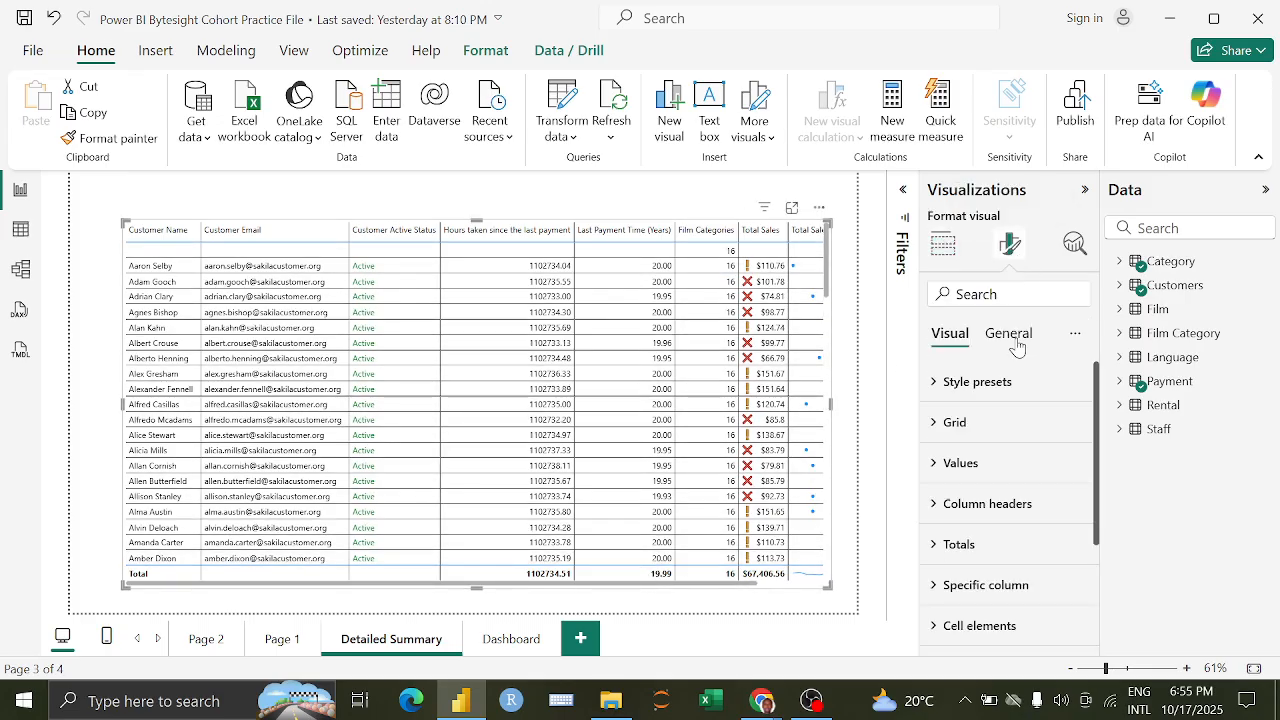
click(1016, 340)
click(1006, 463)
scroll(1010, 468, down, 3)
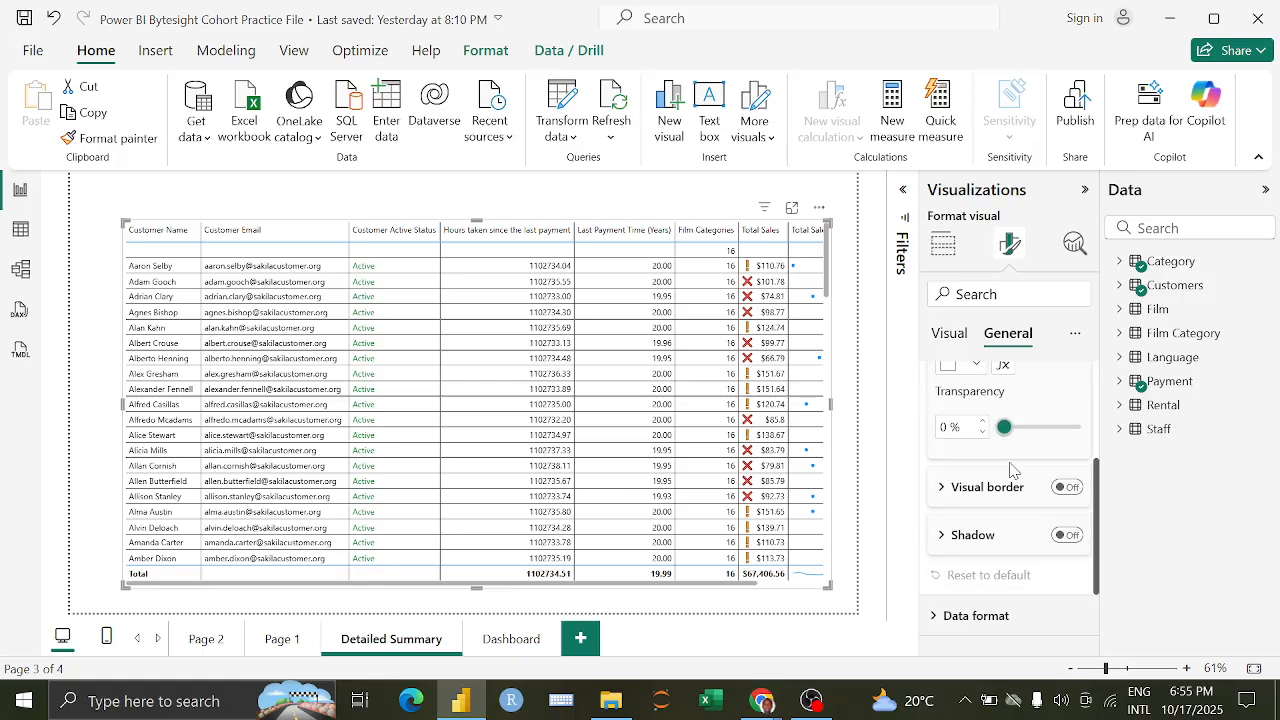
click(1066, 487)
click(990, 488)
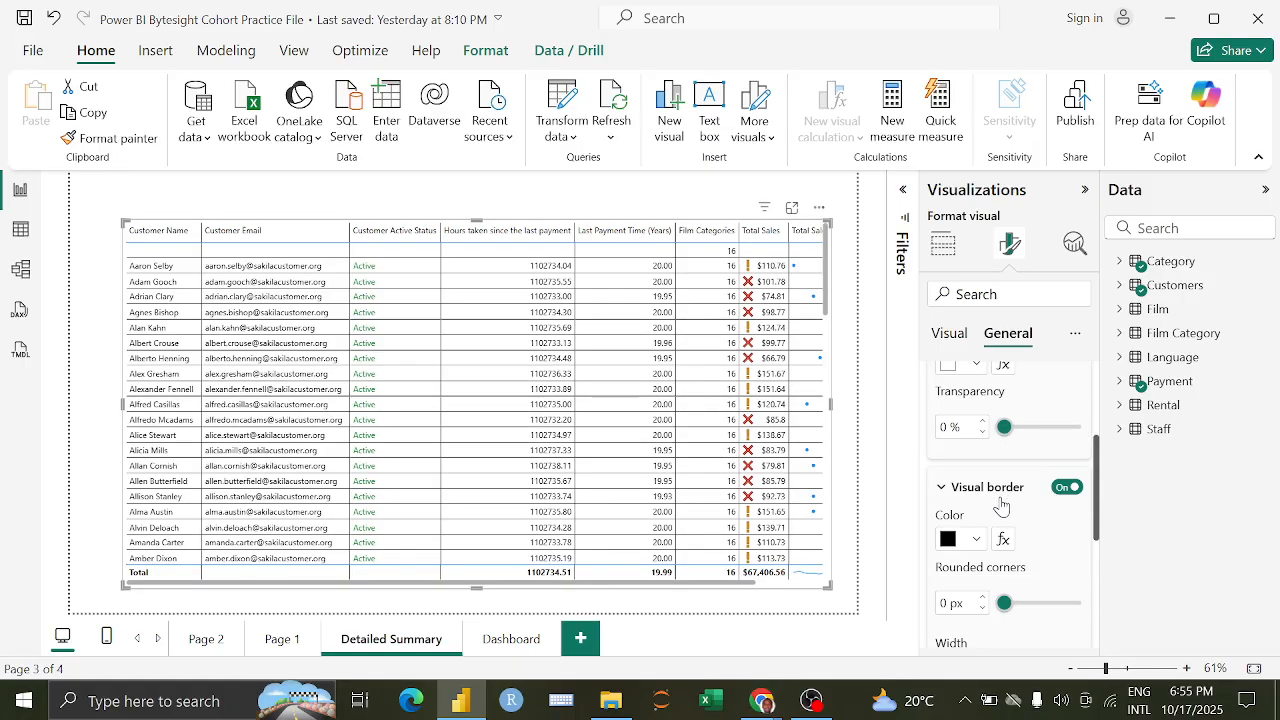
scroll(1001, 507, down, 2)
drag(1004, 504, 1035, 517)
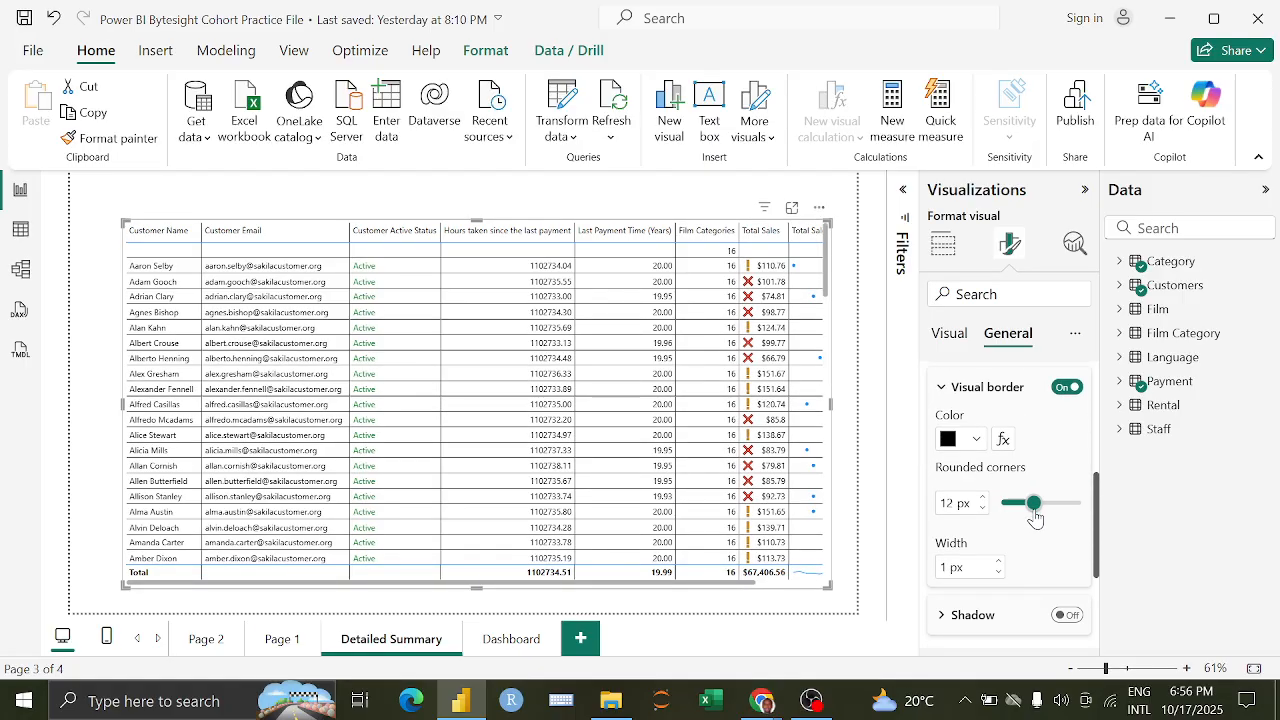
Step: Turn on the customer table's shadow and extend its upper-left corner toward the page's left edge
scroll(1030, 530, down, 2)
click(1067, 515)
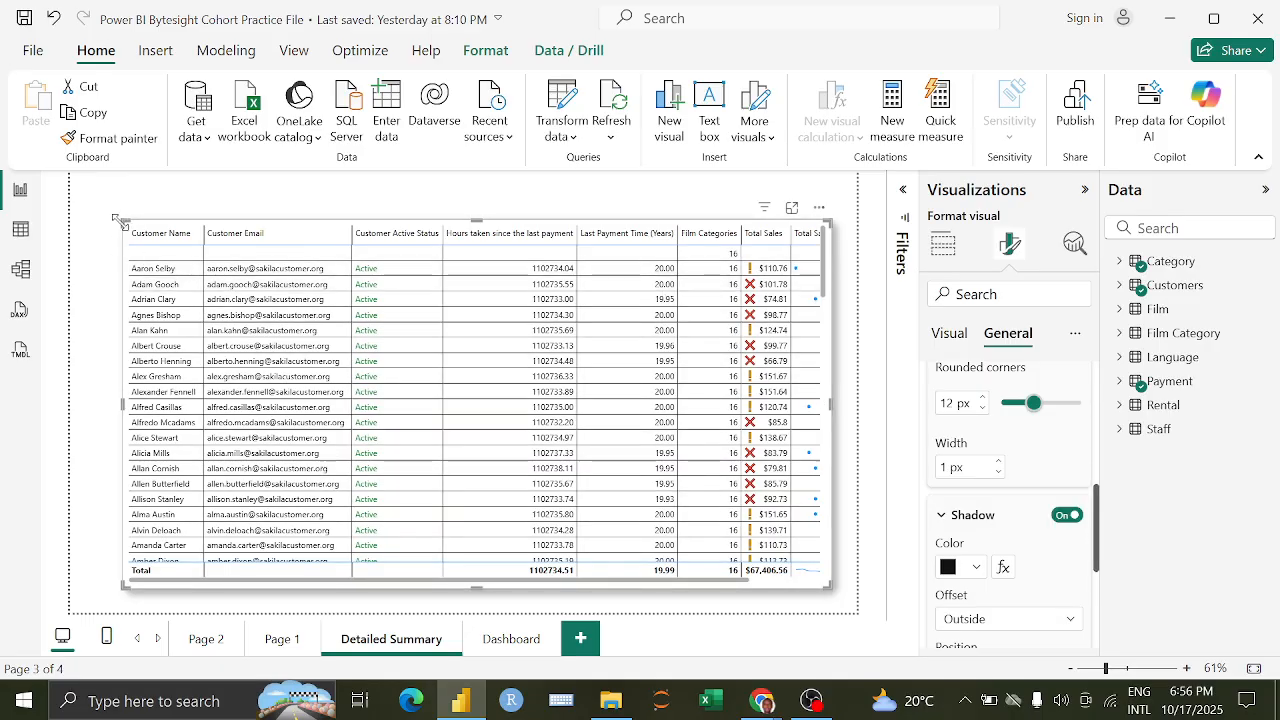
drag(118, 222, 94, 229)
Step: Format the customer table's column headers in bold Calibri at font size 12
scroll(1003, 373, up, 5)
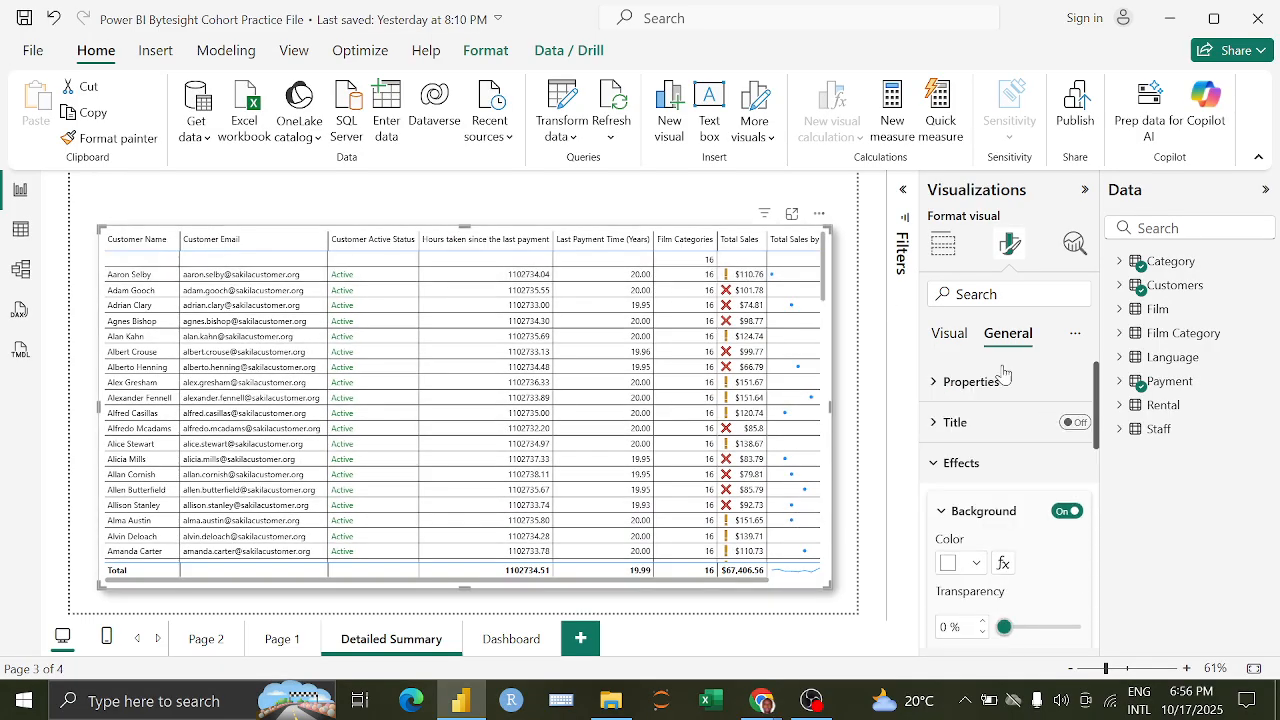
click(956, 464)
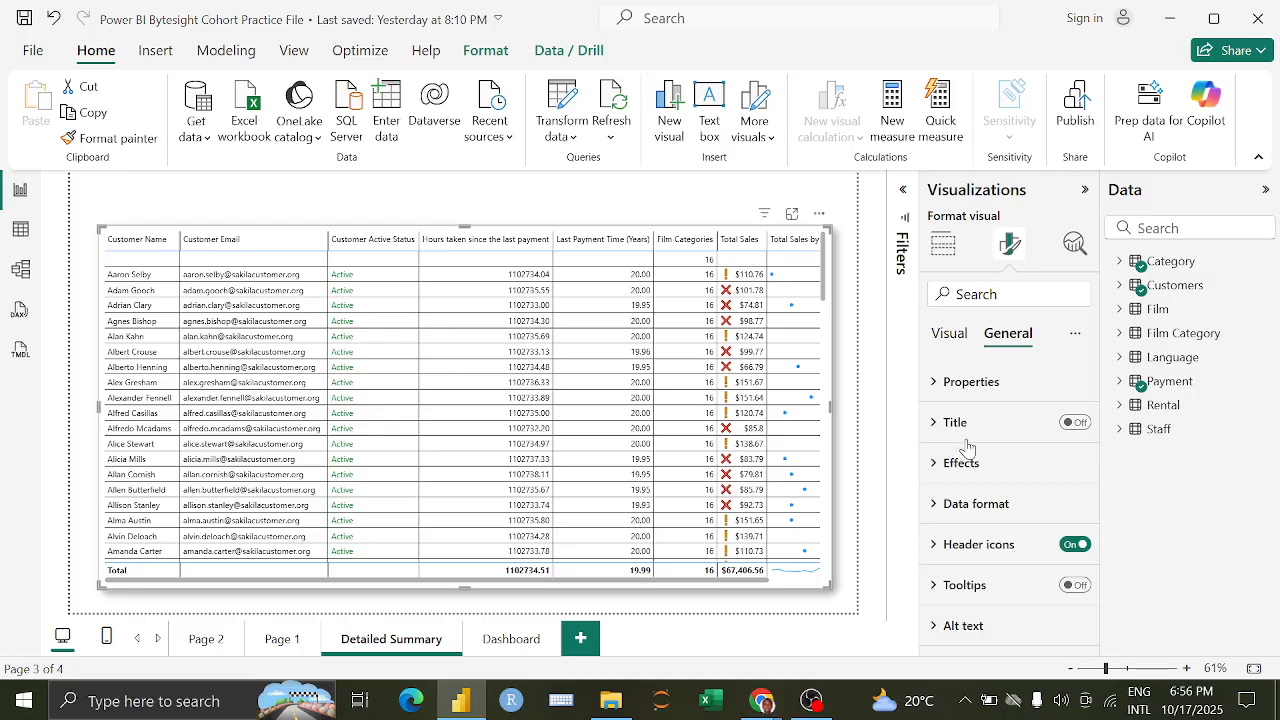
click(949, 335)
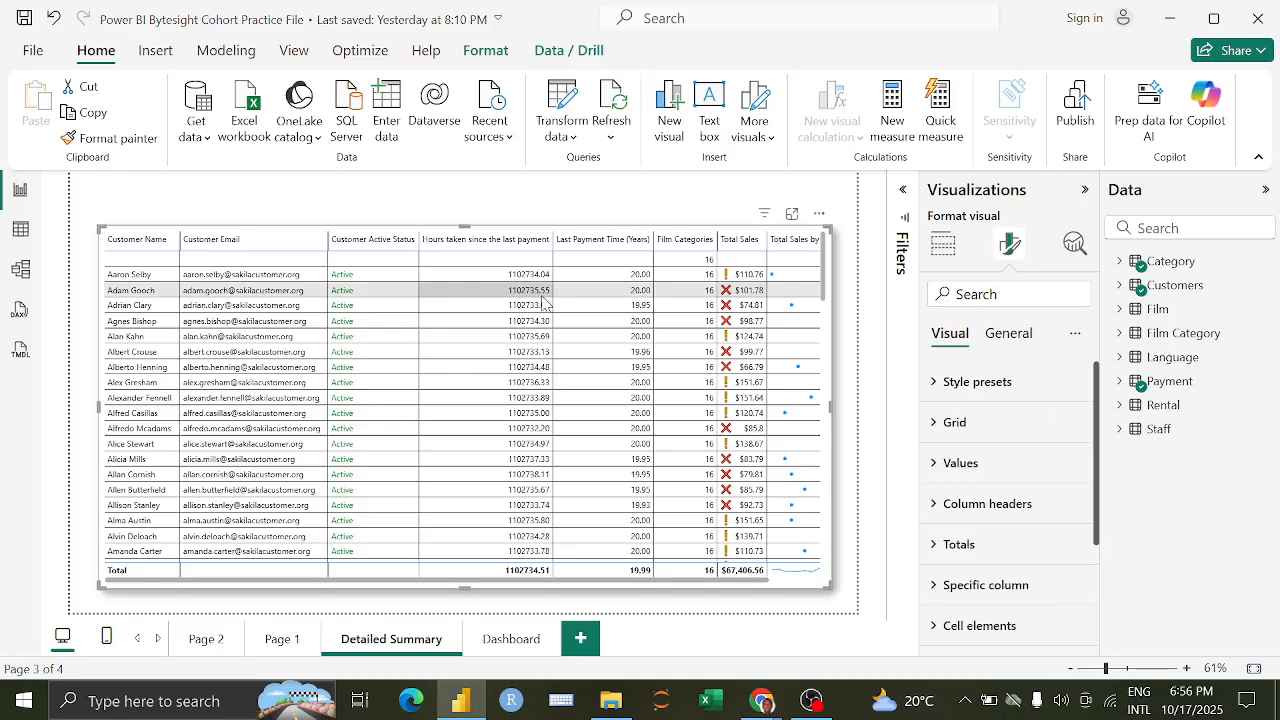
click(1006, 506)
scroll(1005, 512, down, 1)
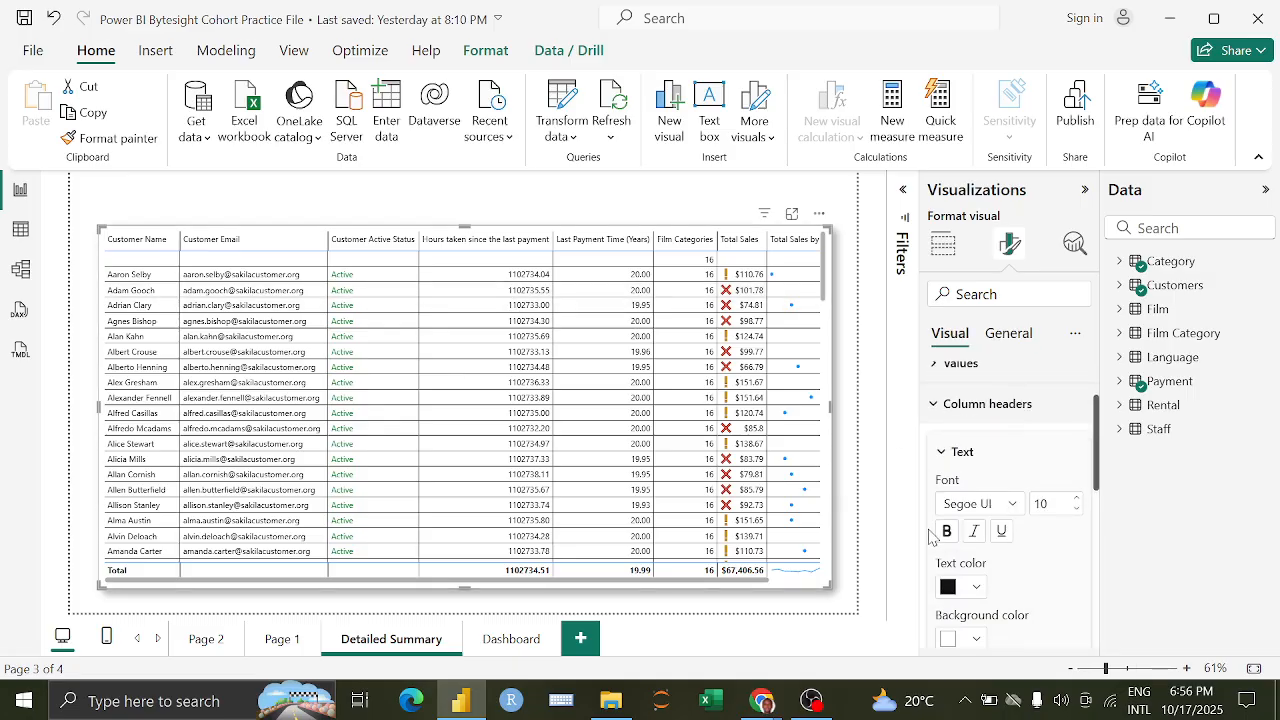
click(1010, 494)
scroll(1003, 250, up, 5)
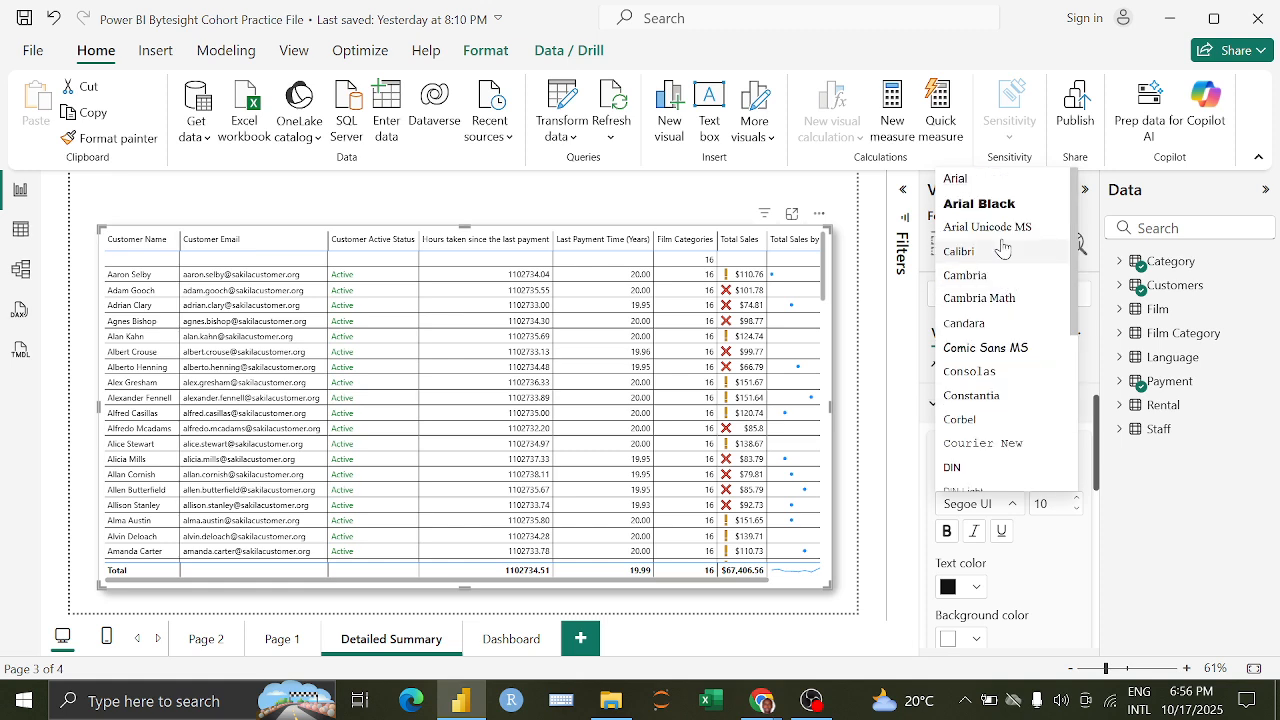
click(1000, 251)
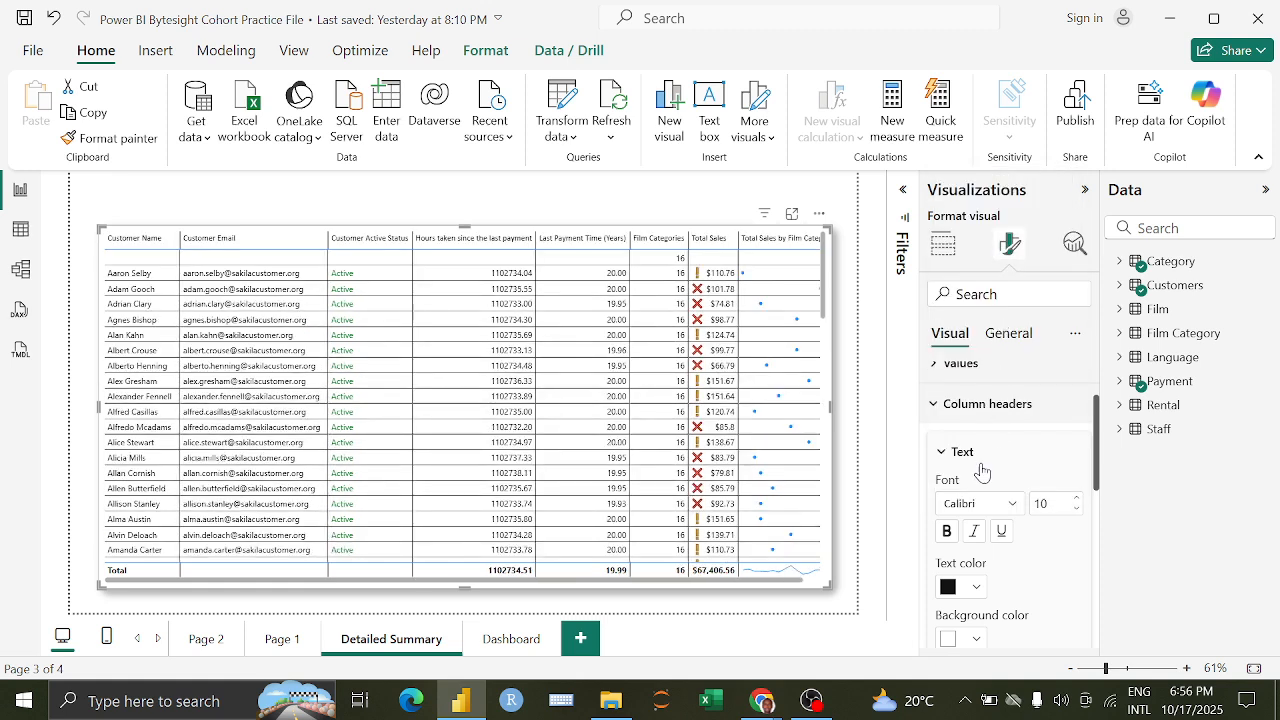
click(945, 540)
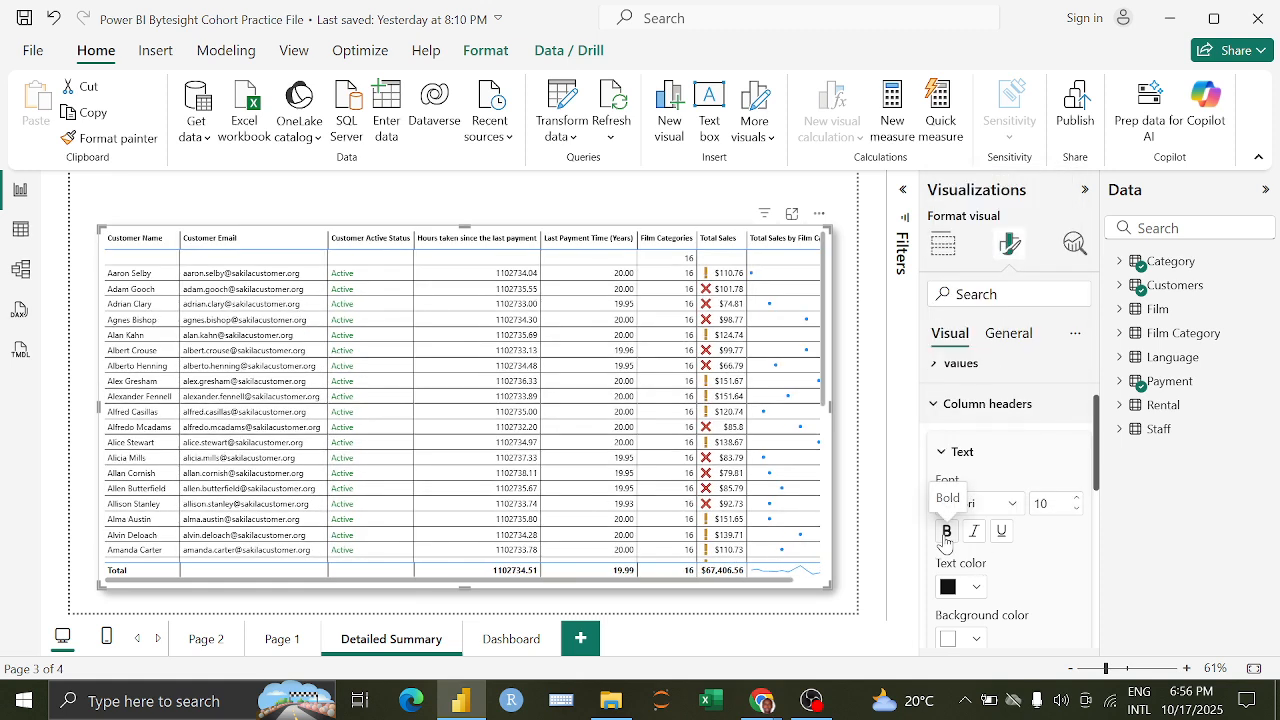
click(1076, 497)
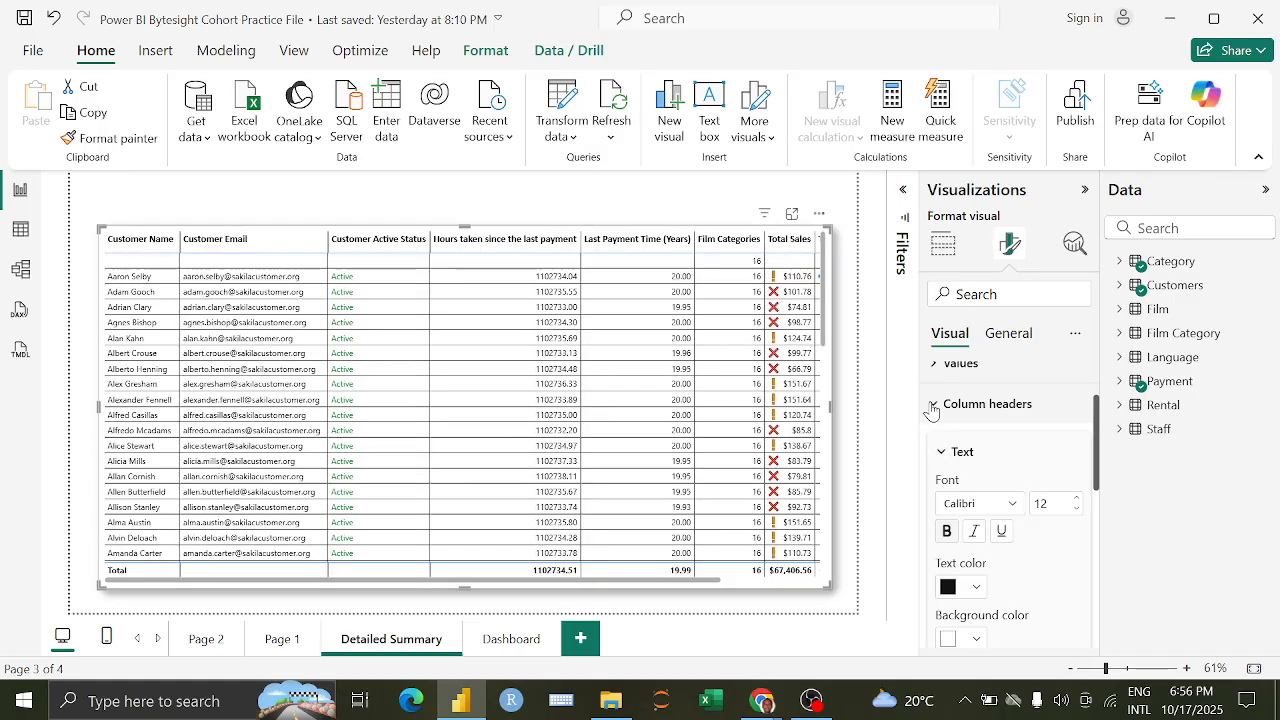
Step: Set the customer table's values to Calibri at font size 12
click(931, 405)
click(955, 366)
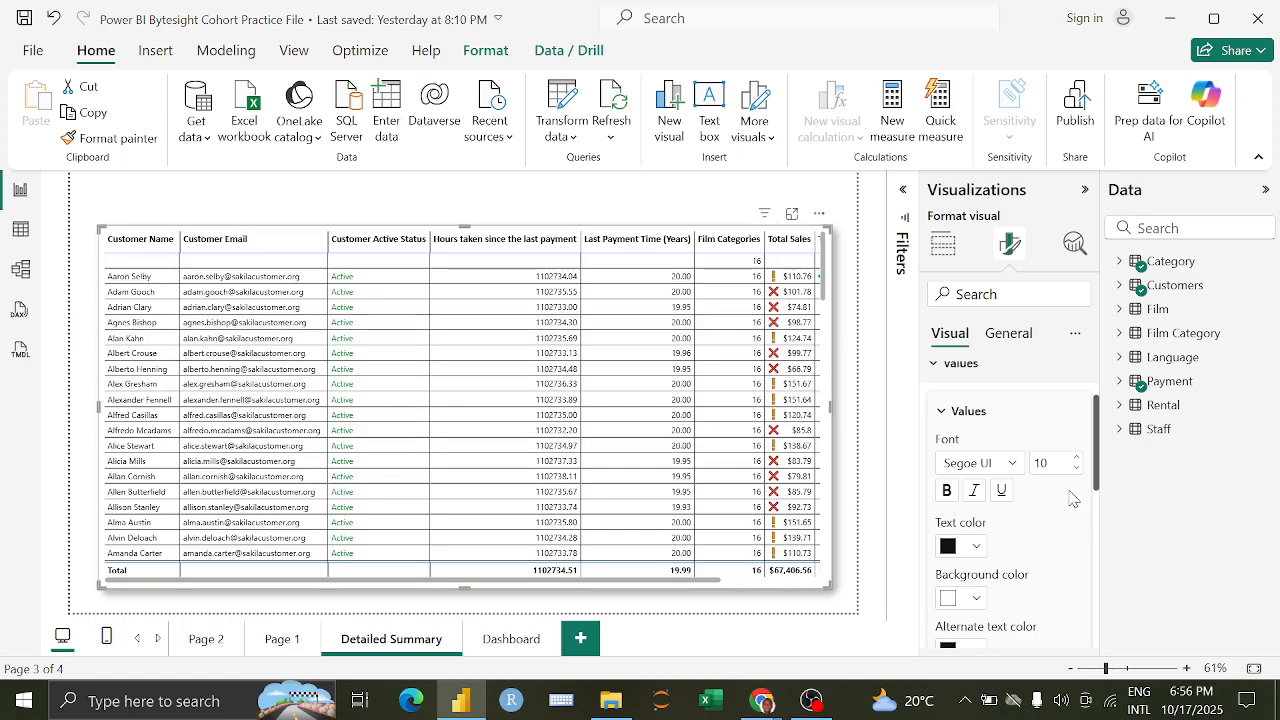
click(978, 463)
scroll(985, 240, up, 5)
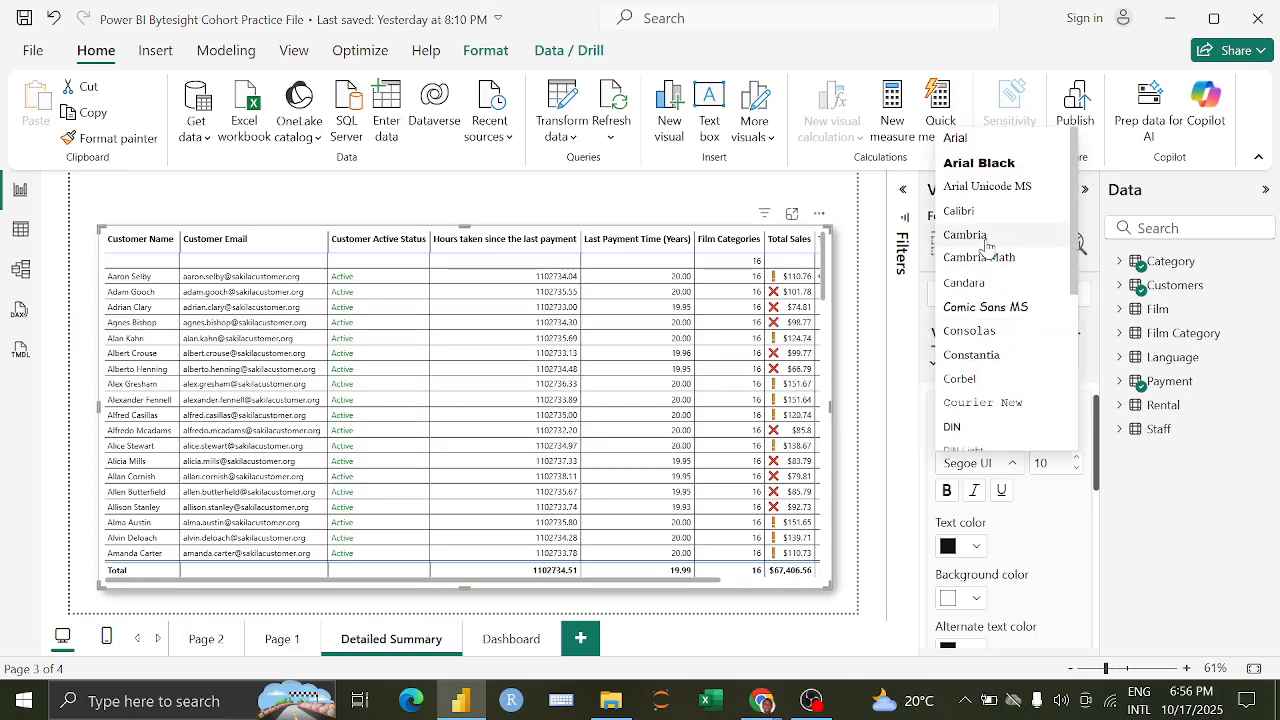
click(959, 211)
click(1076, 457)
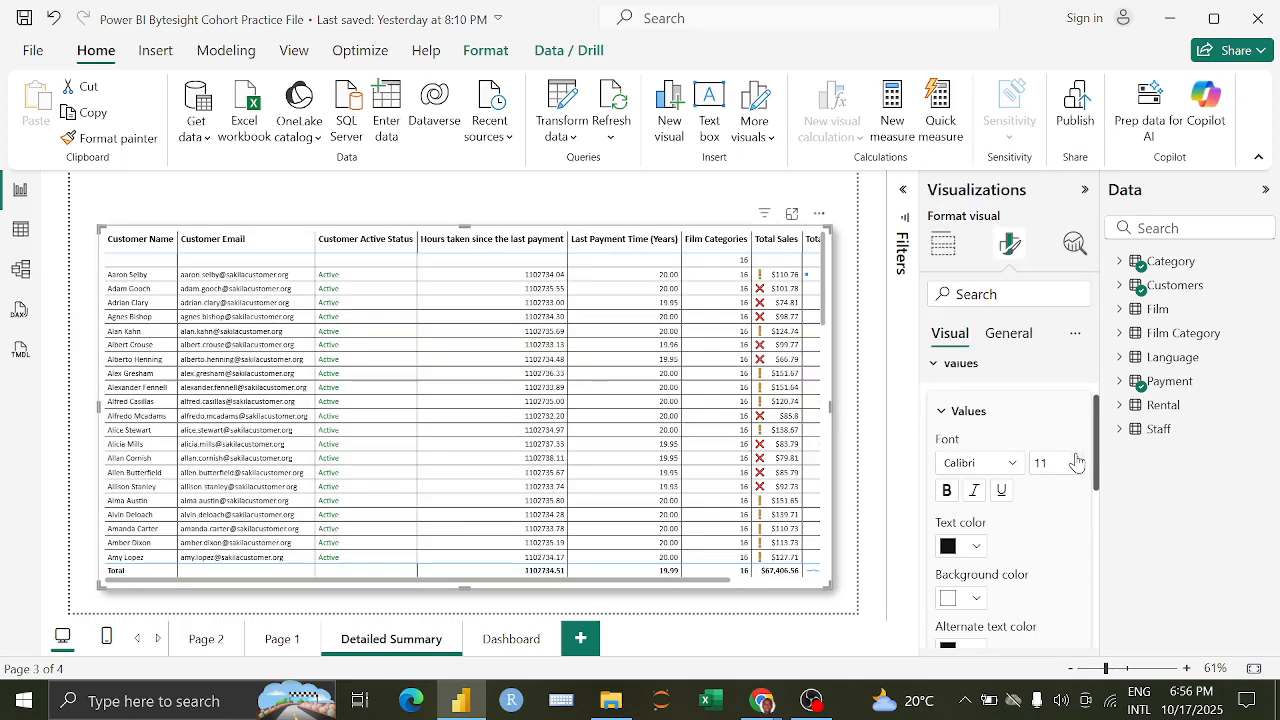
click(1076, 458)
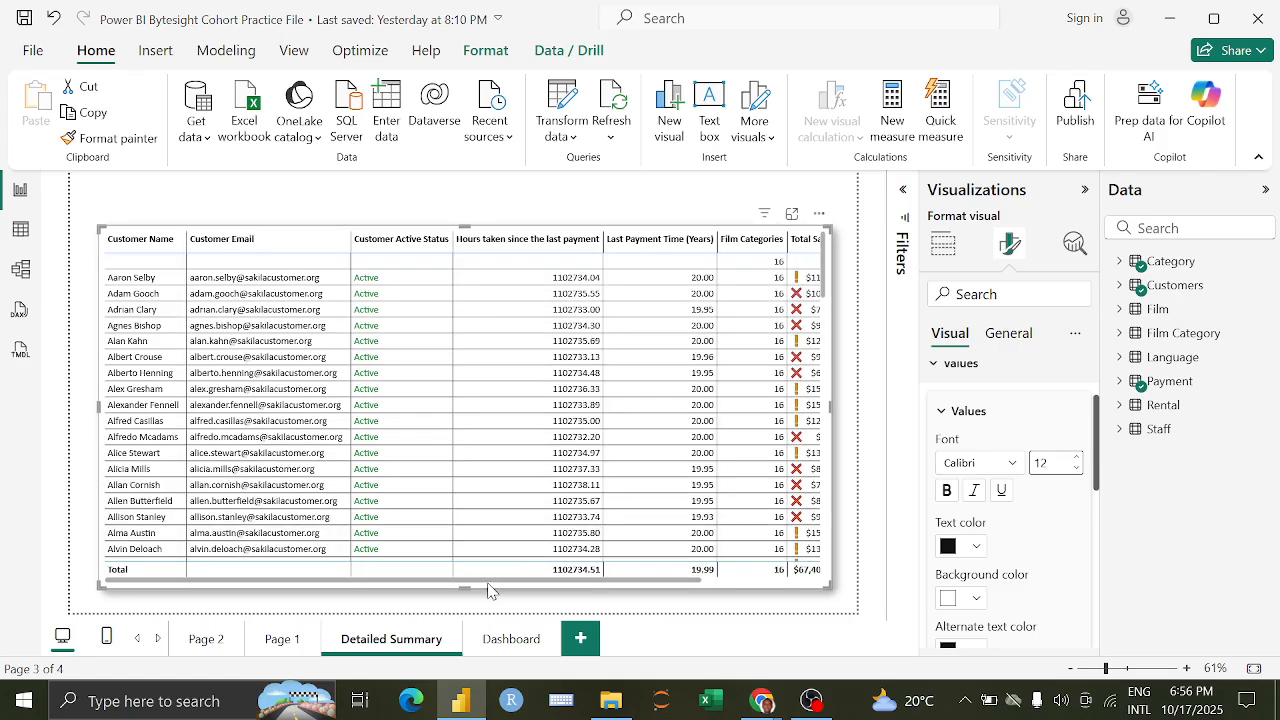
Step: Reposition the customer table near the page's left edge and widen it rightward until the Total Sales column fits
drag(488, 584, 608, 579)
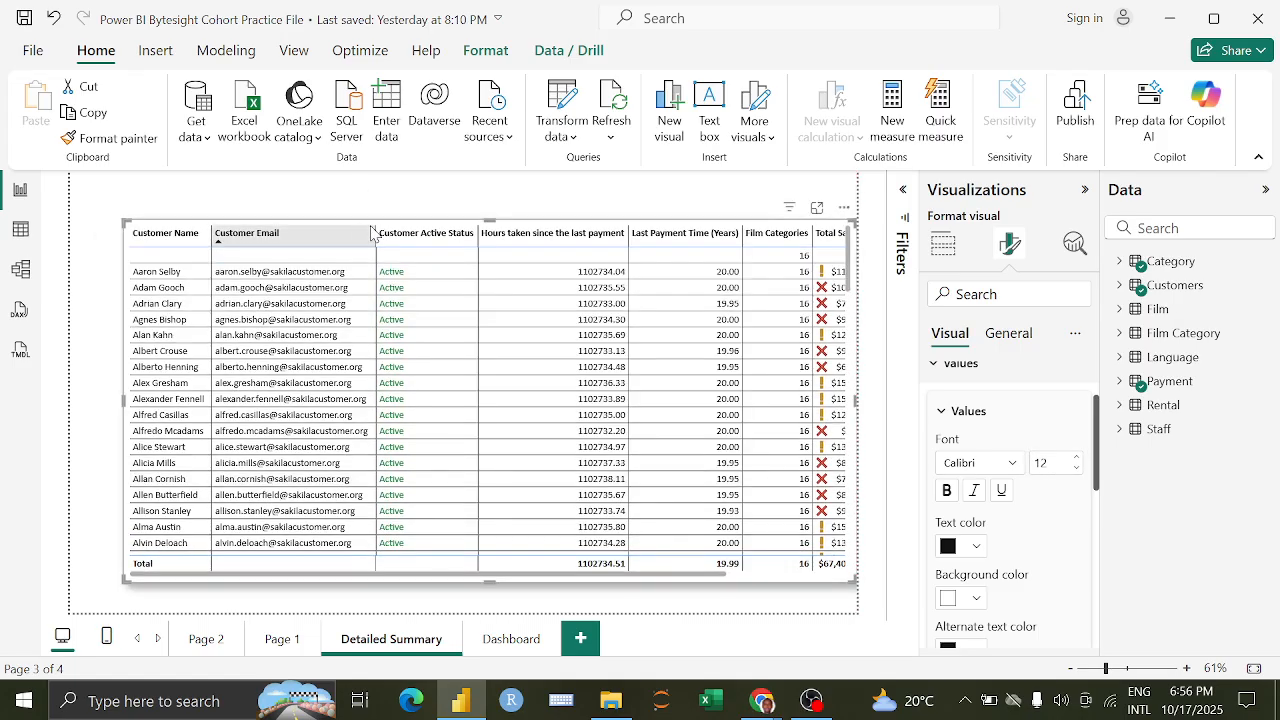
drag(371, 233, 340, 233)
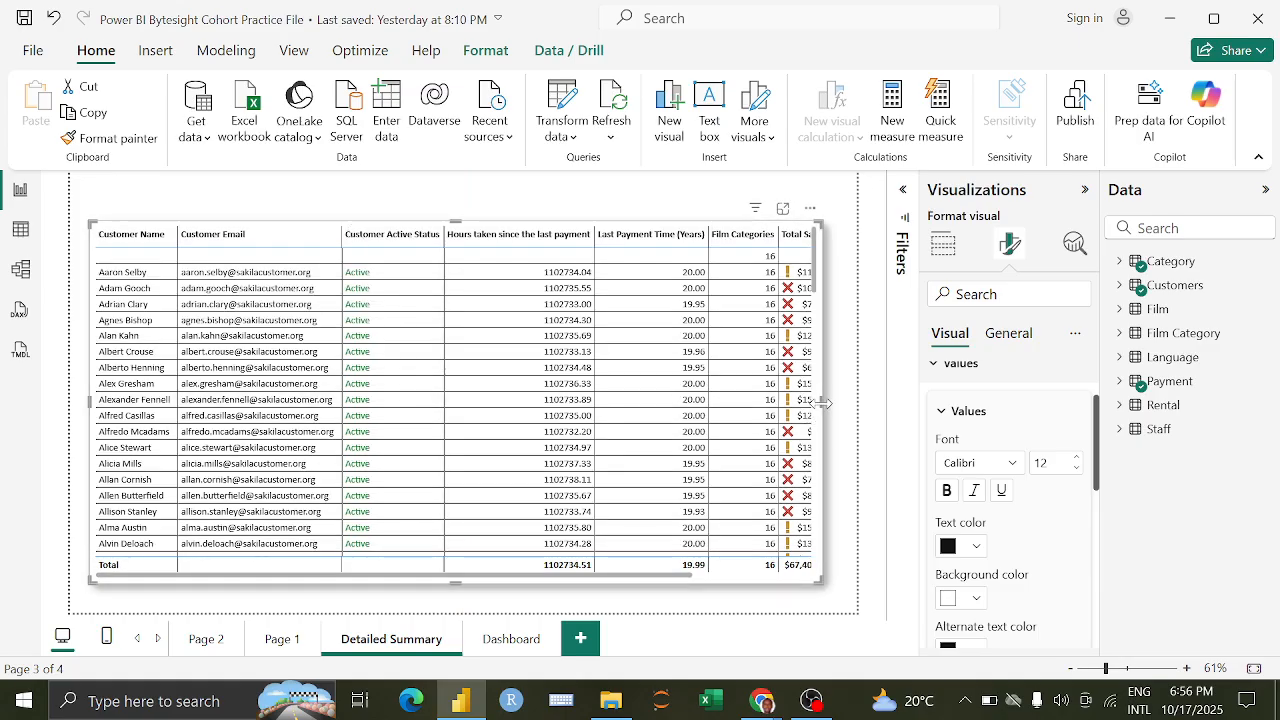
drag(822, 402, 848, 408)
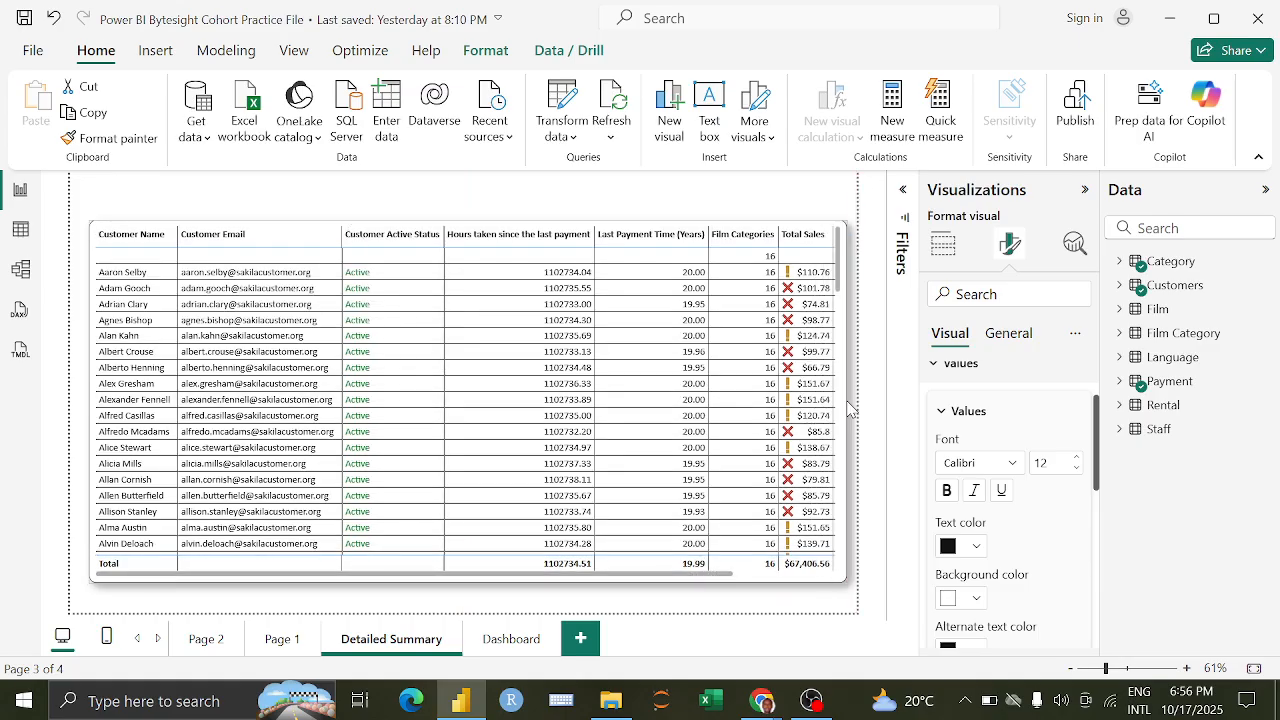
click(933, 364)
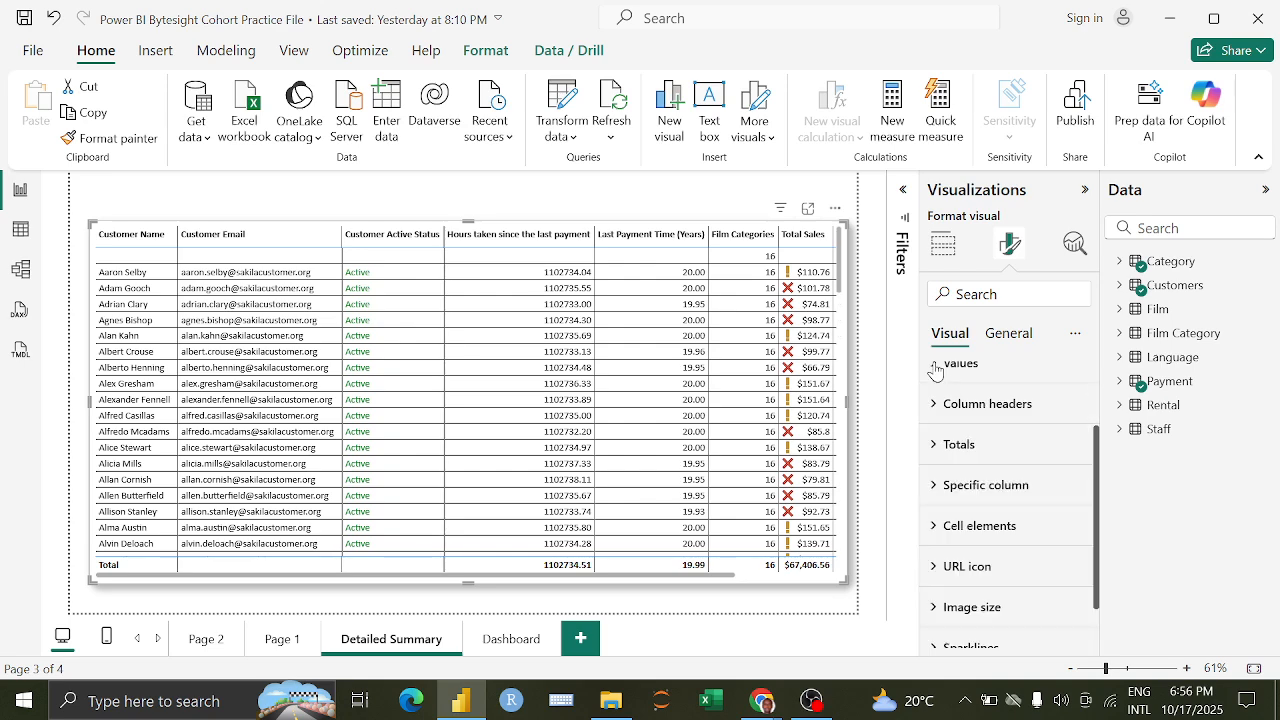
Step: Reorder the report pages so Dashboard comes before Detailed Summary
scroll(390, 272, down, 5)
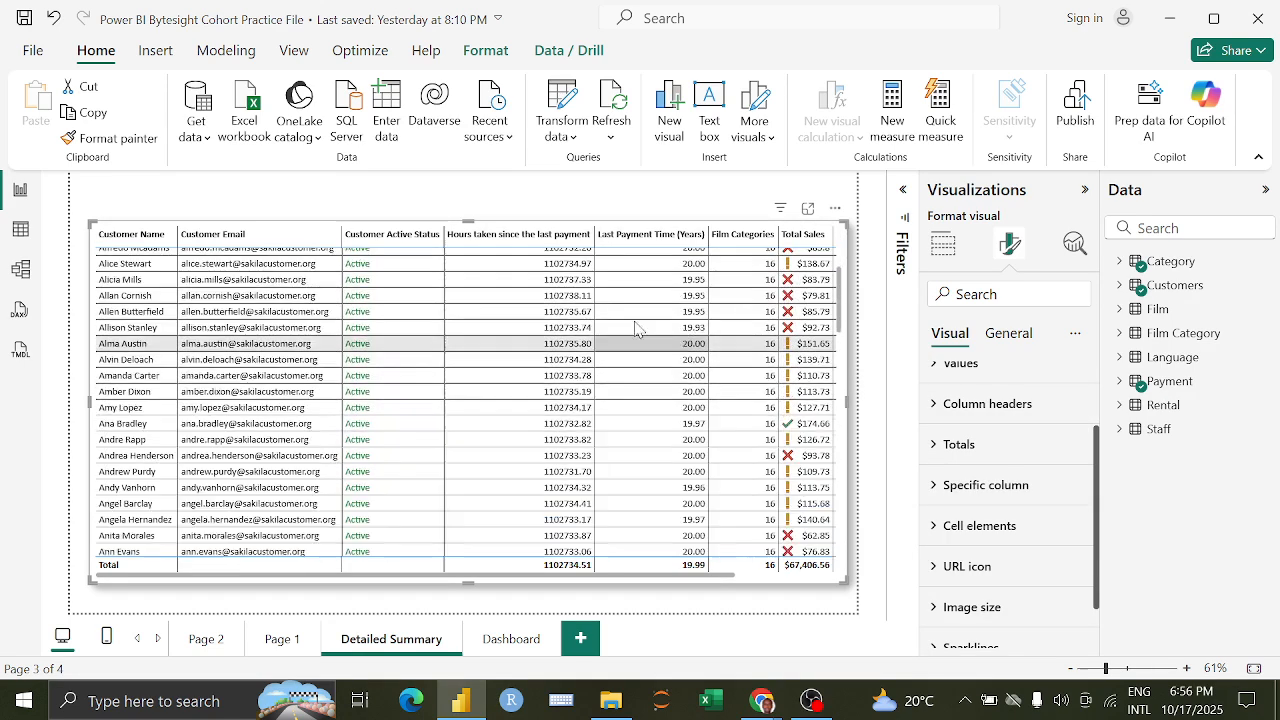
scroll(420, 290, up, 5)
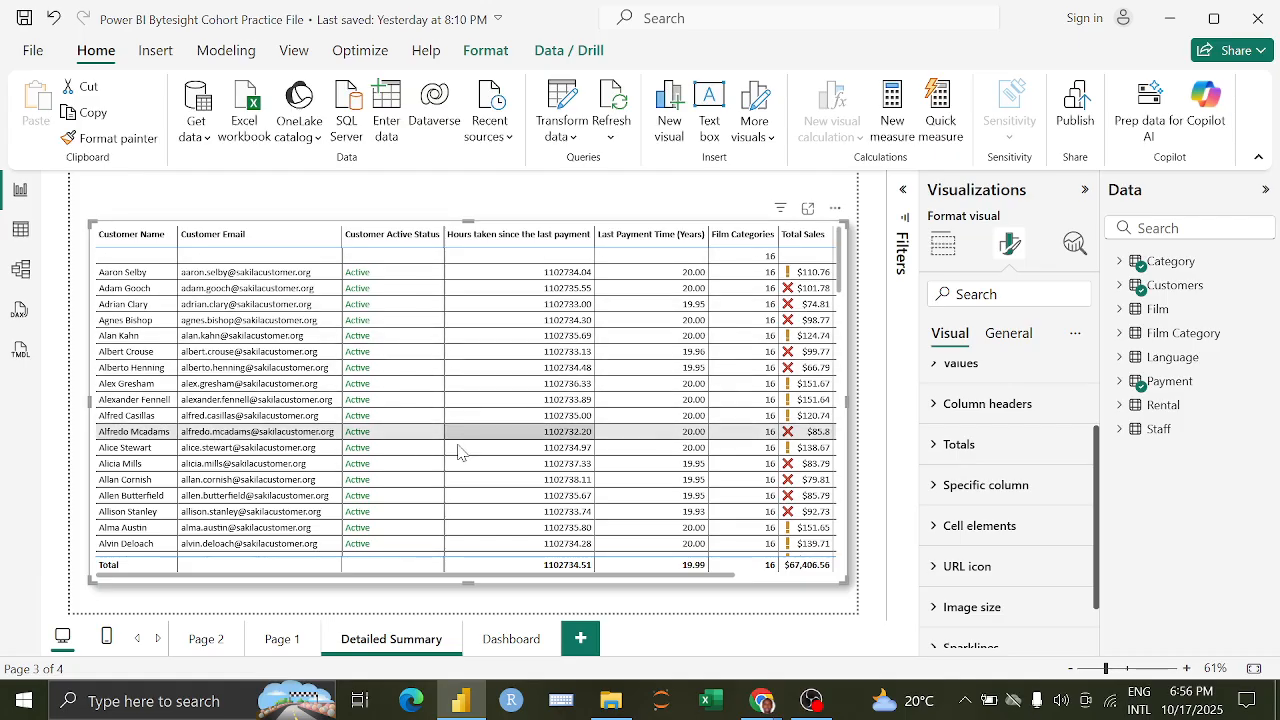
scroll(458, 452, down, 20)
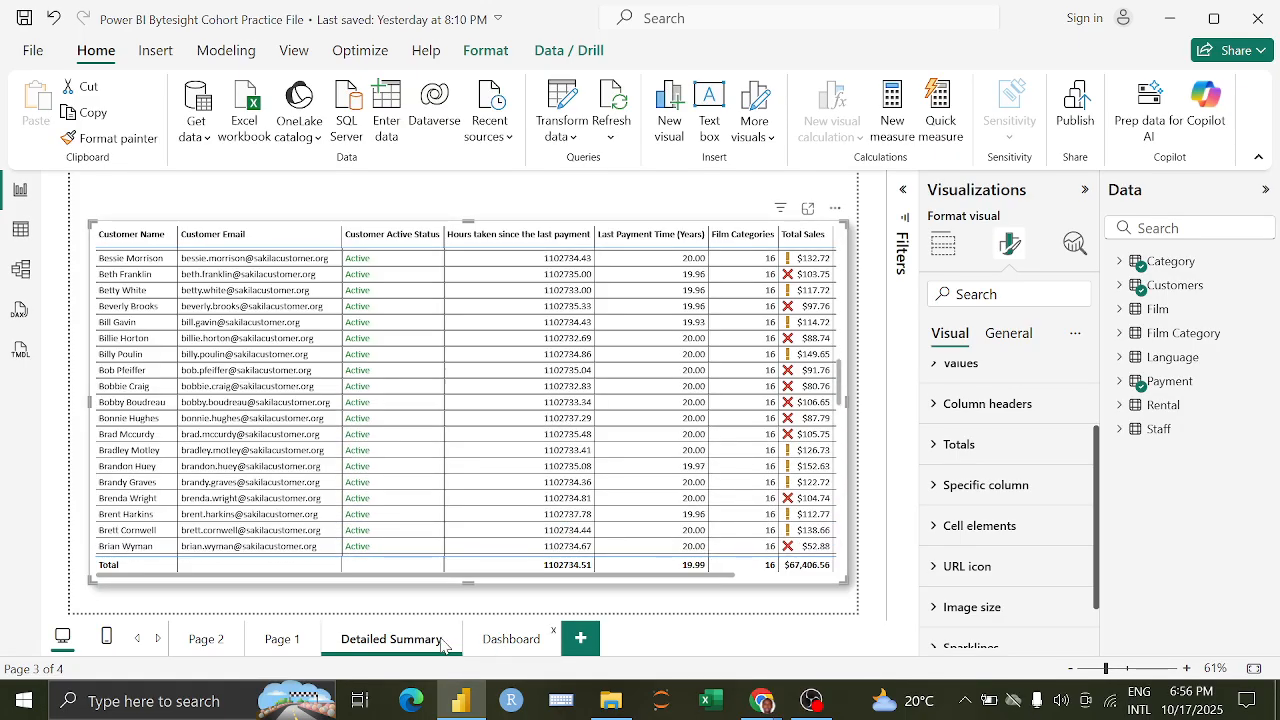
drag(497, 645, 336, 640)
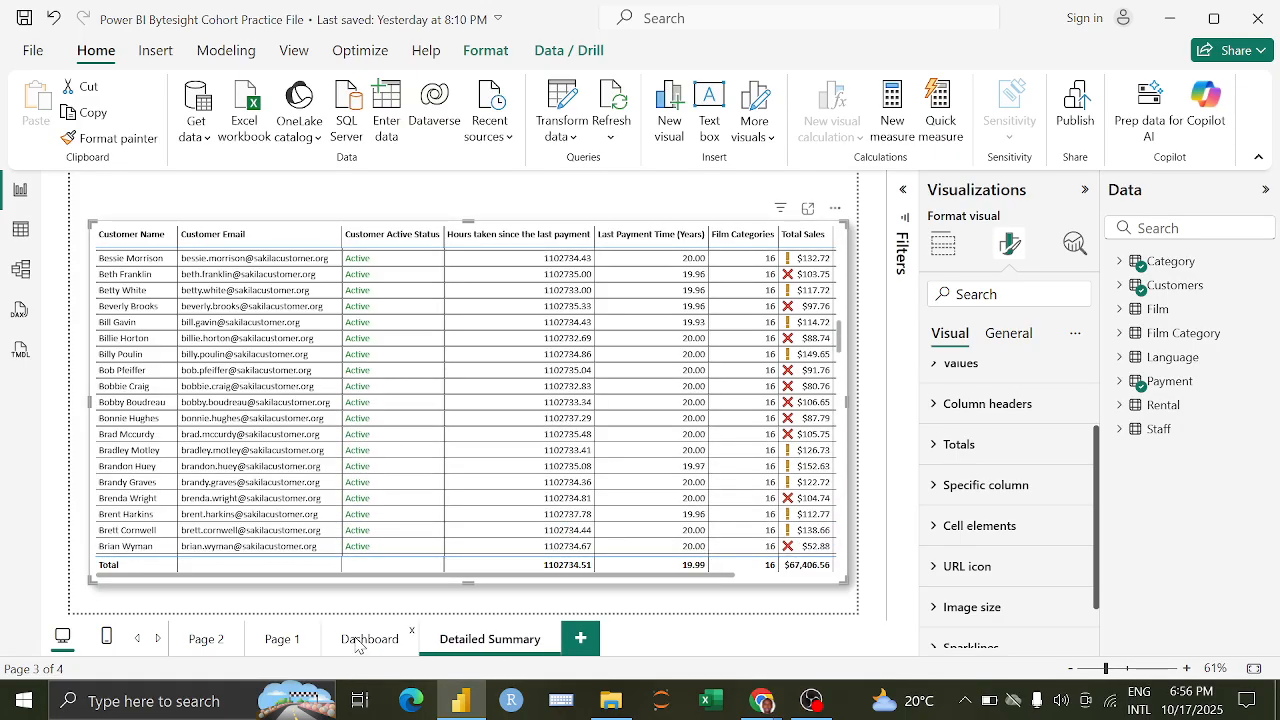
Step: Transfer the Rental Rate gauge from Page 1 to the Dashboard page and place it in the page's upper-left area
click(283, 645)
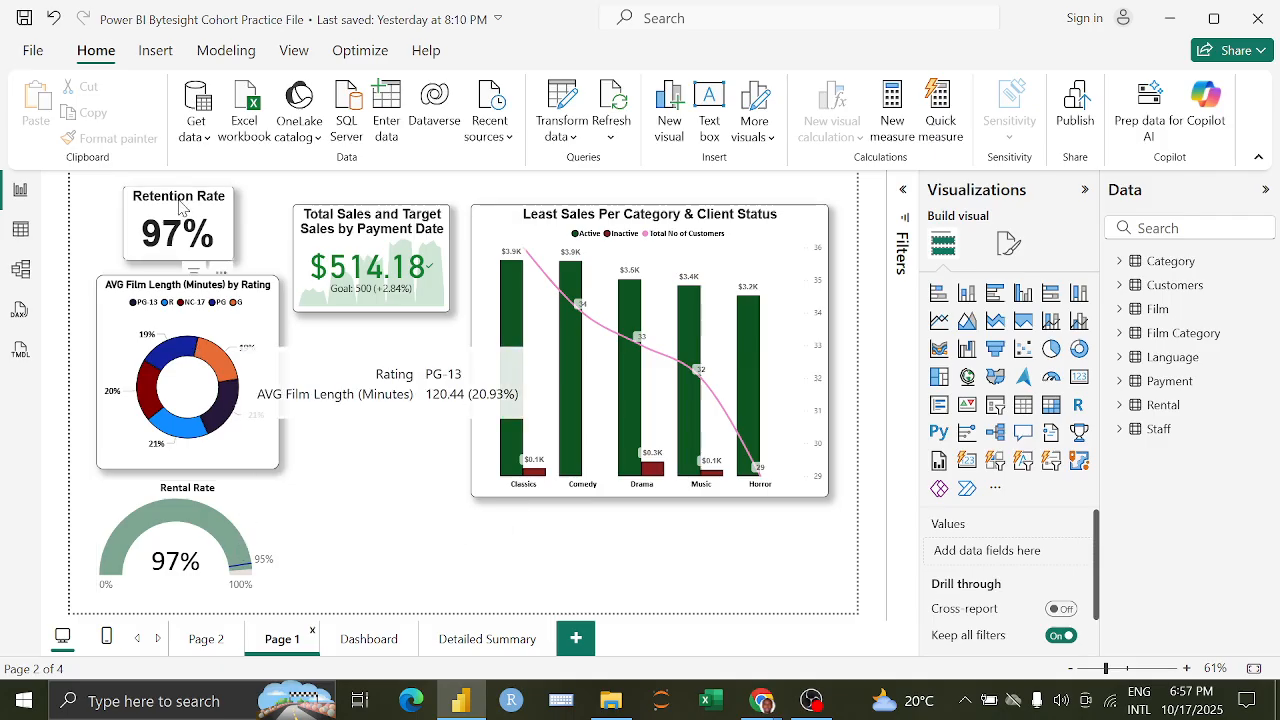
click(268, 503)
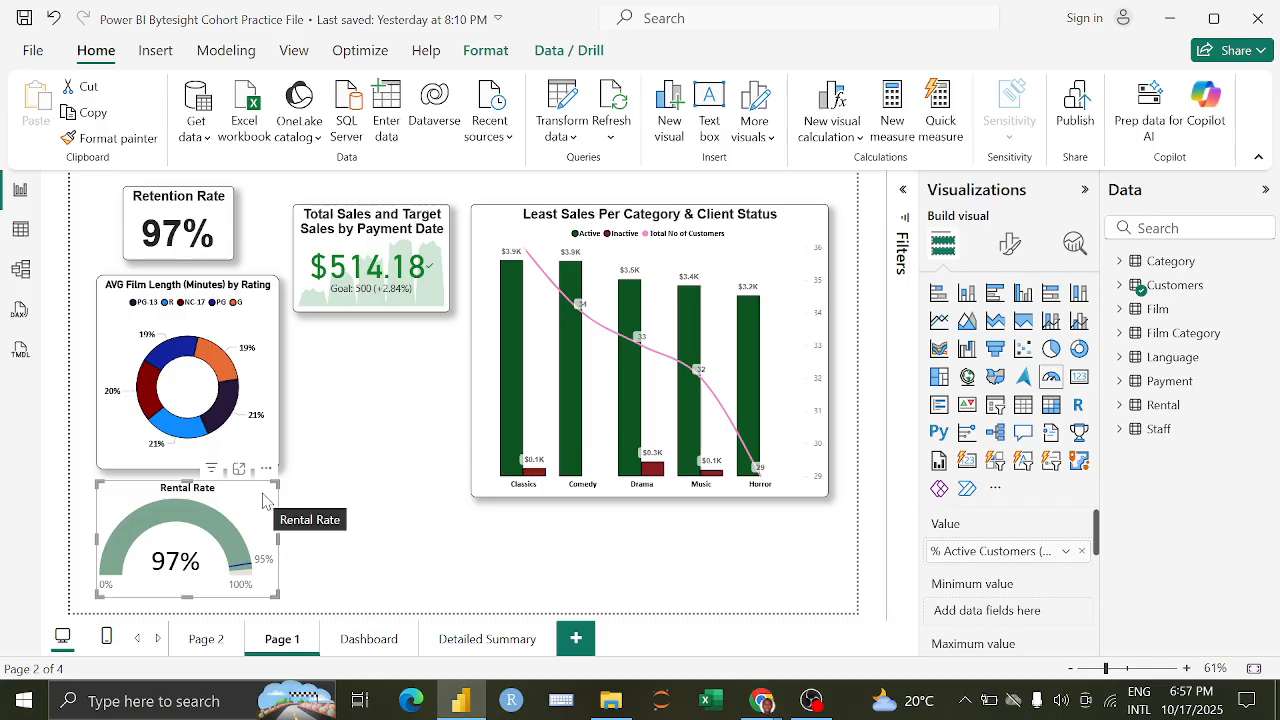
key(ctrl+c)
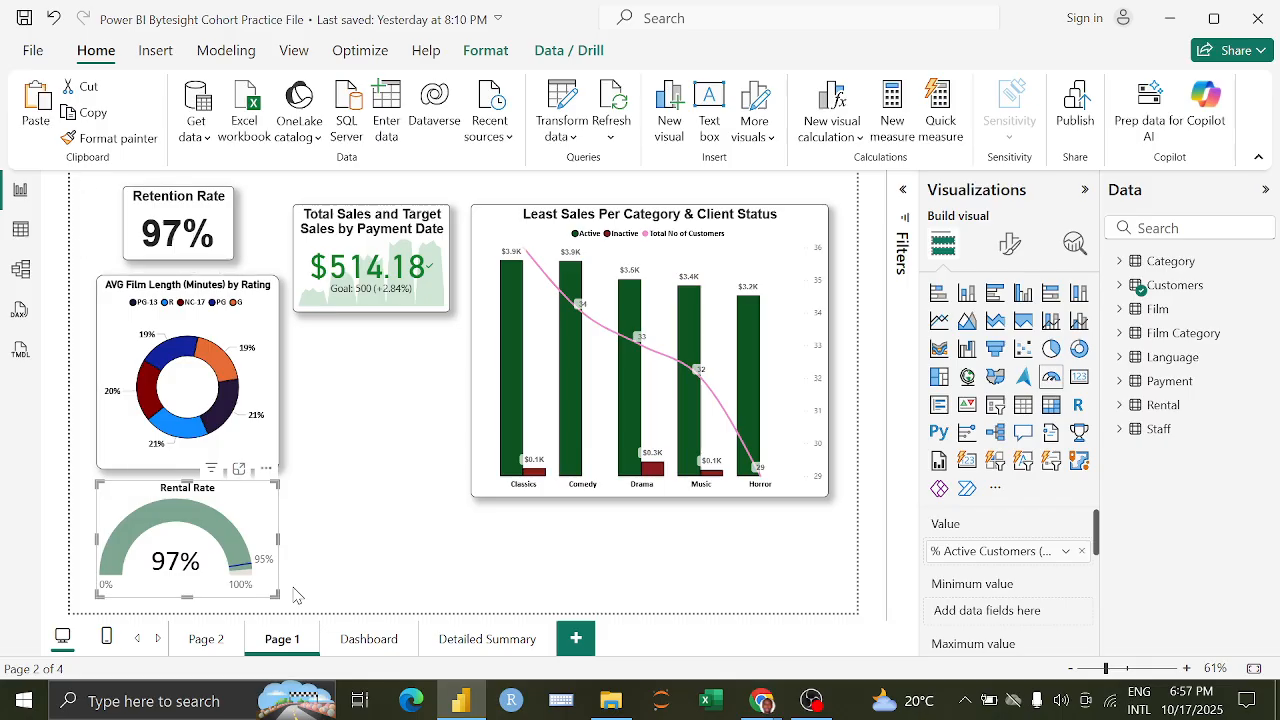
key(Delete)
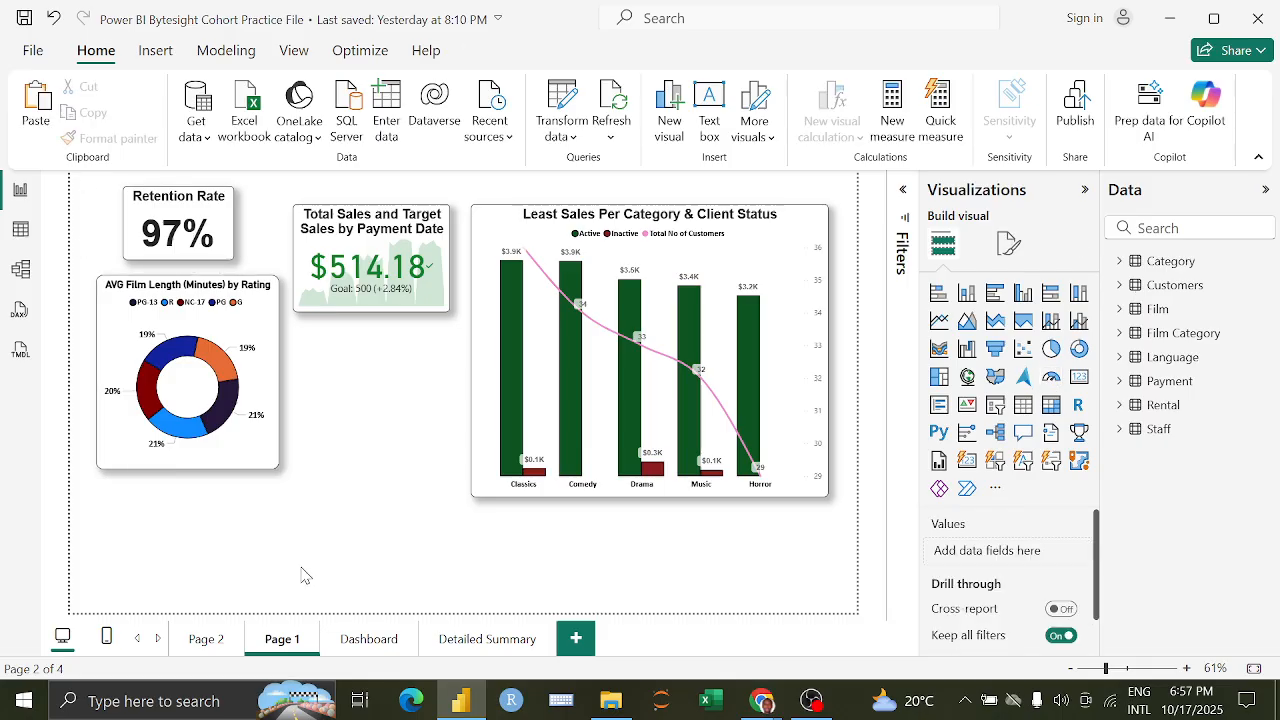
click(354, 640)
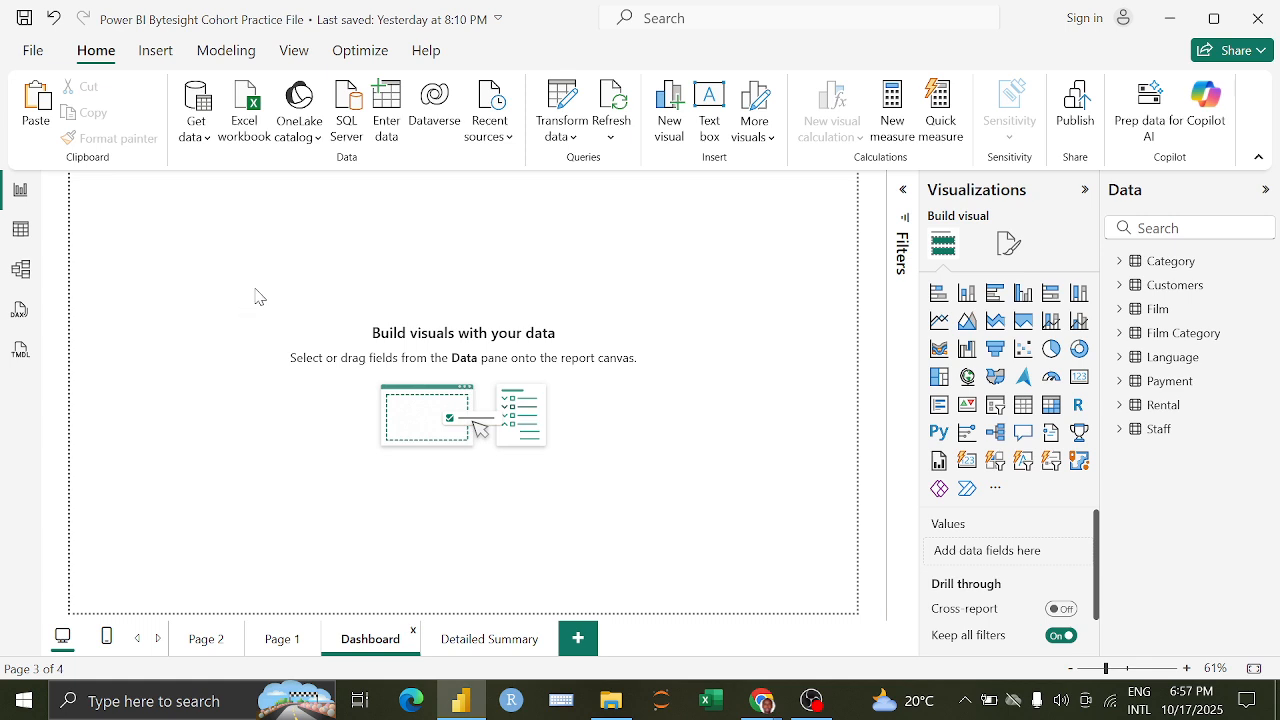
key(ctrl+v)
drag(257, 503, 296, 247)
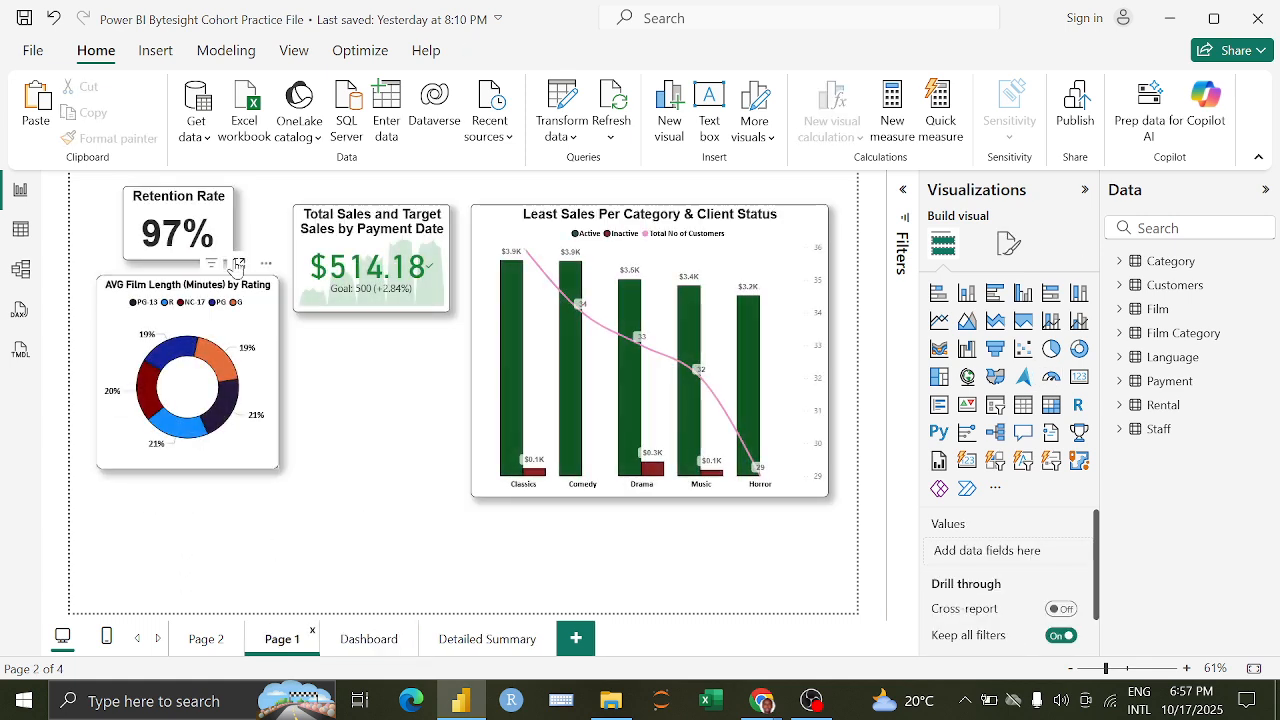
Step: Apply the formatting of Page 1's Retention Rate card to the Dashboard gauge and narrow the gauge slightly
click(203, 212)
click(118, 139)
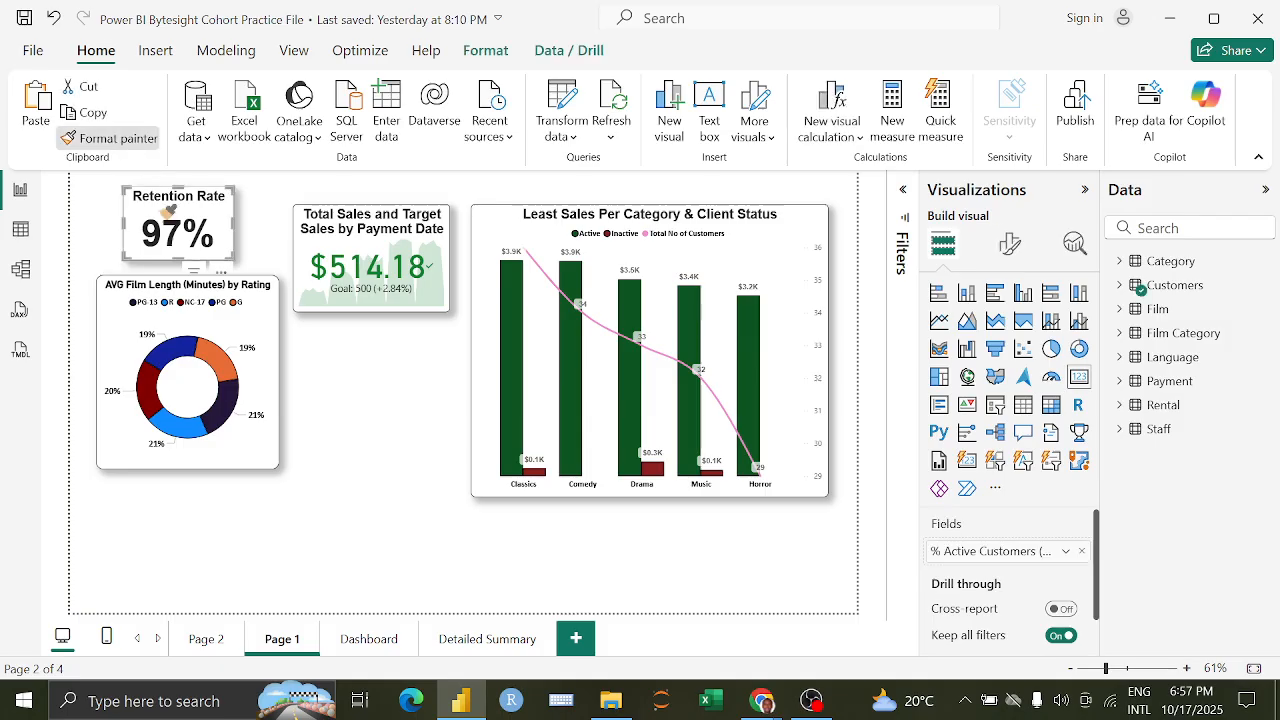
click(367, 646)
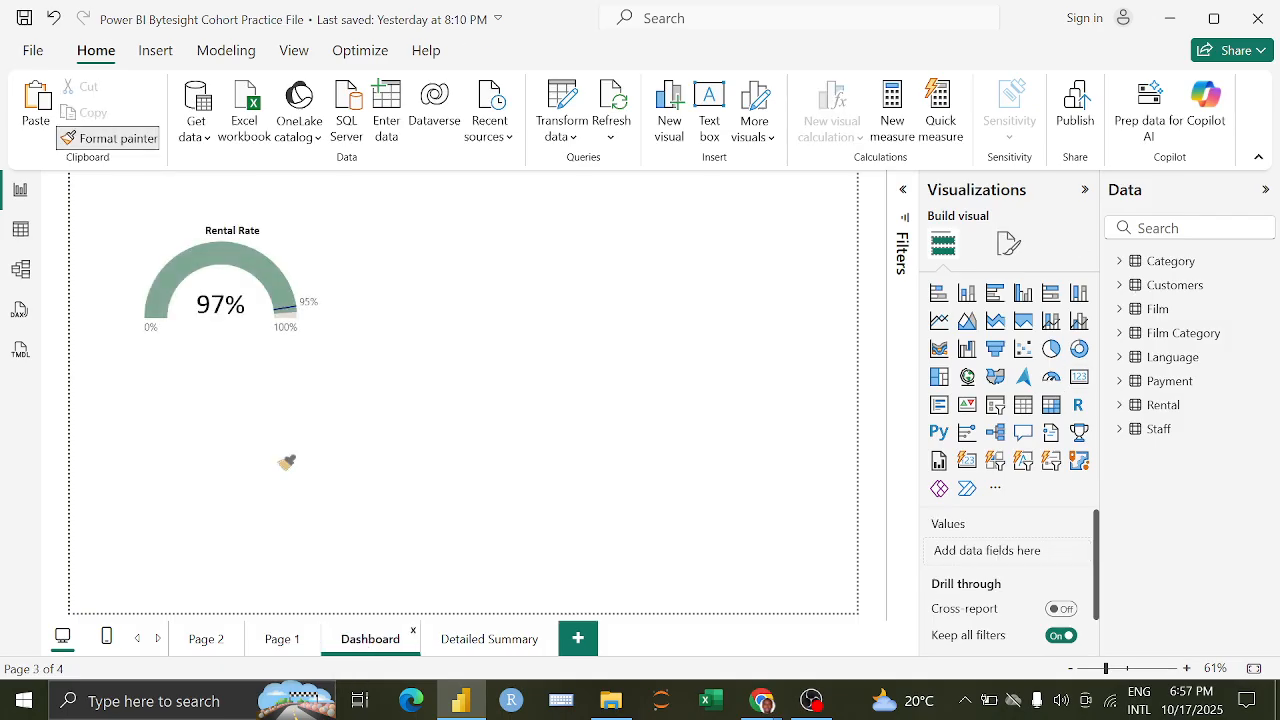
click(294, 243)
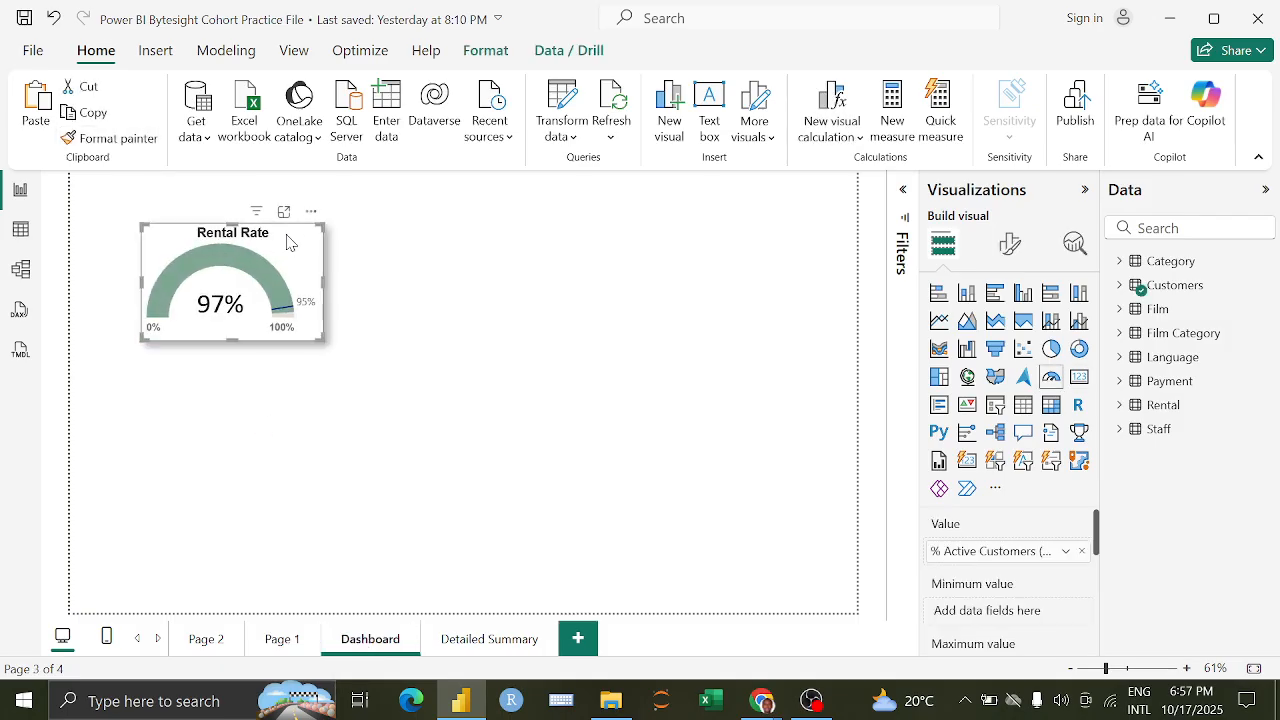
drag(322, 341, 317, 342)
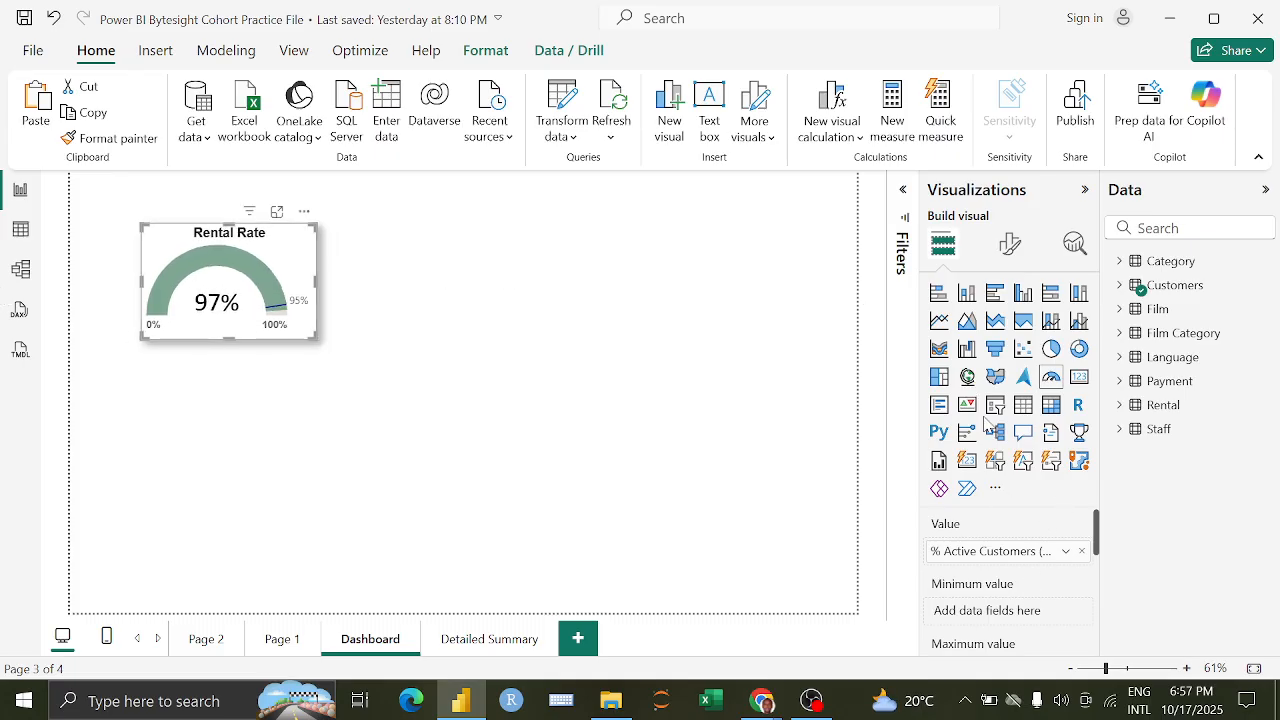
Step: Change the gauge's title text to Retention Rate and widen the gauge slightly
click(1008, 243)
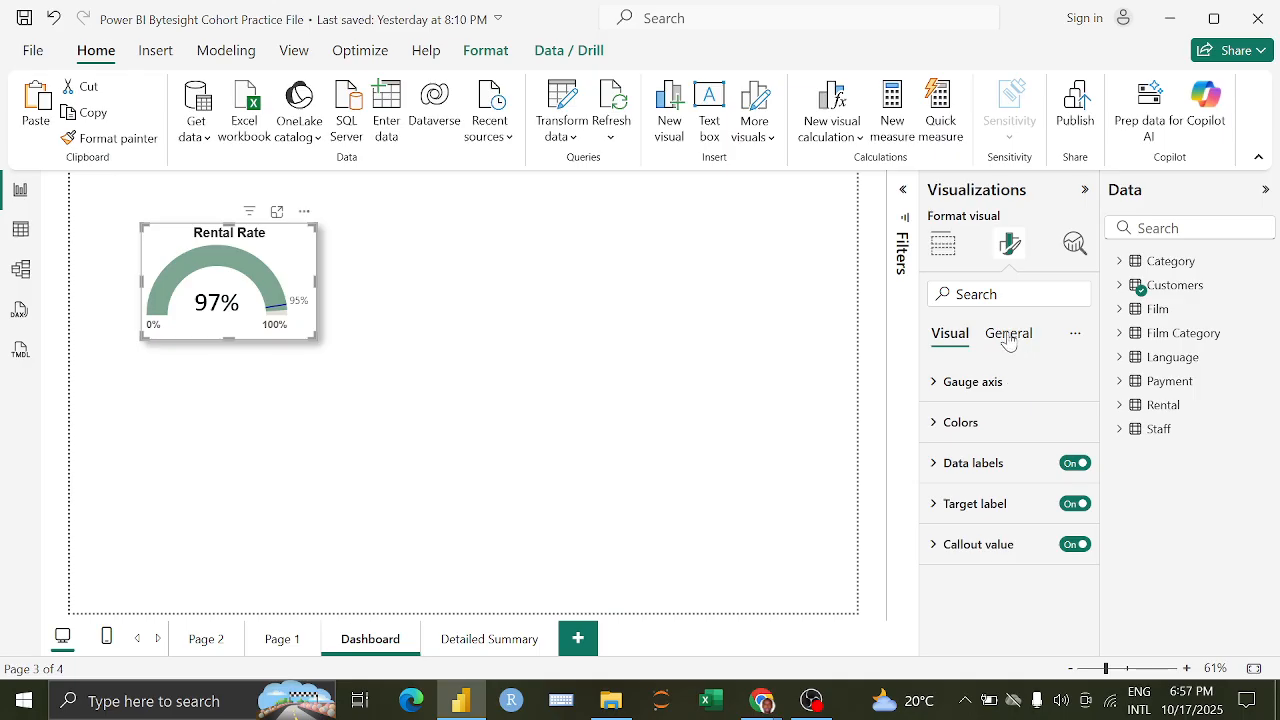
click(1008, 335)
click(988, 426)
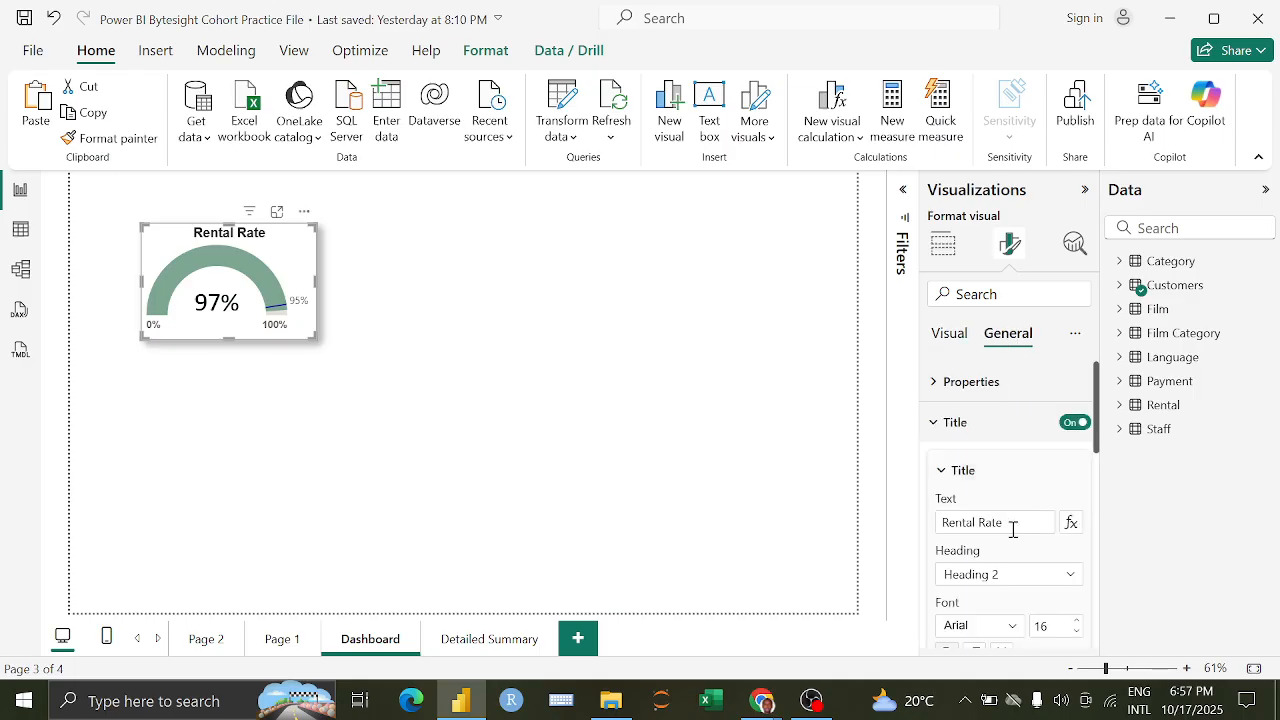
drag(1013, 529, 920, 526)
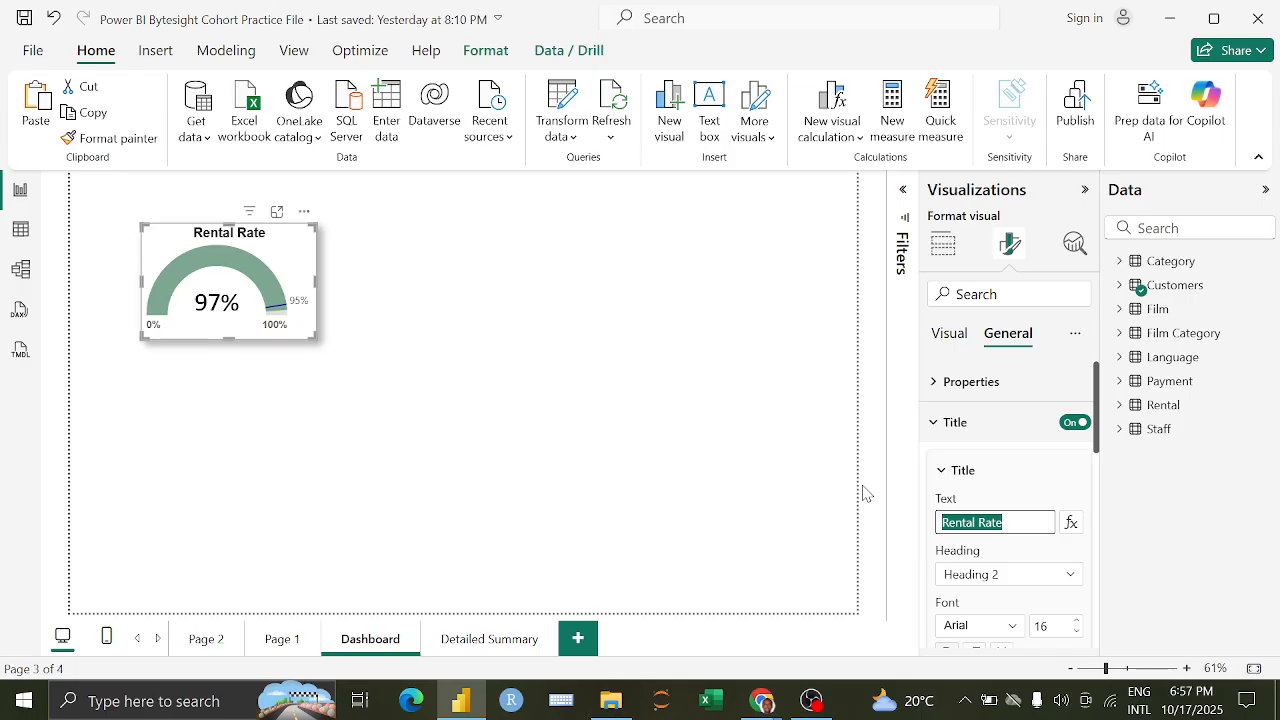
text(T)
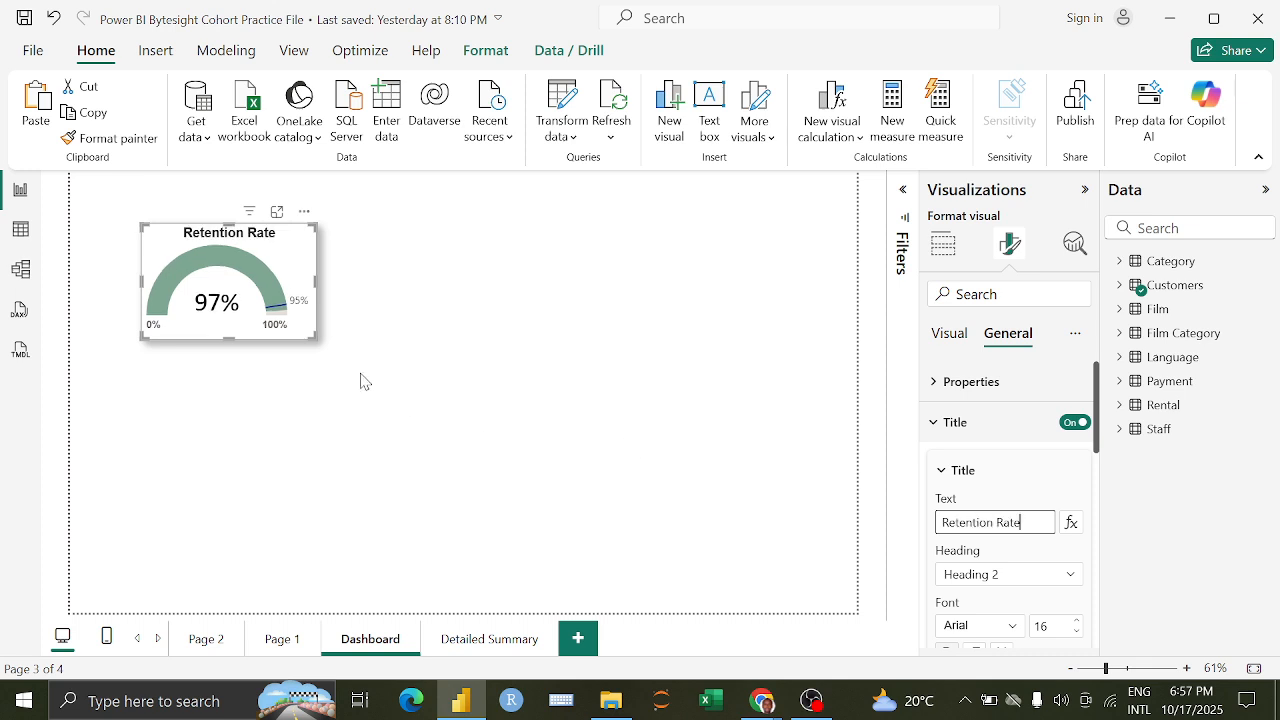
mouse_move(315, 333)
mouse_down()
mouse_move(336, 341)
mouse_move(326, 338)
mouse_up()
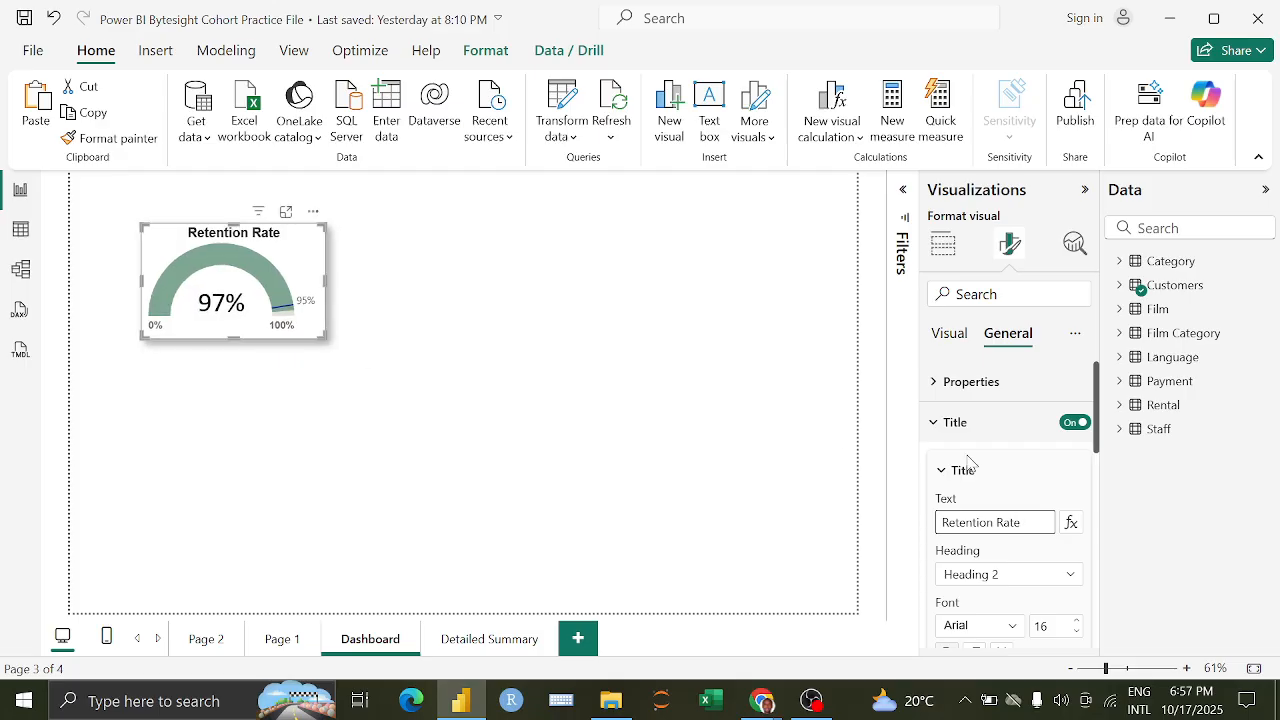
Step: Set the color of the Retention Rate gauge's target label values to black
click(968, 414)
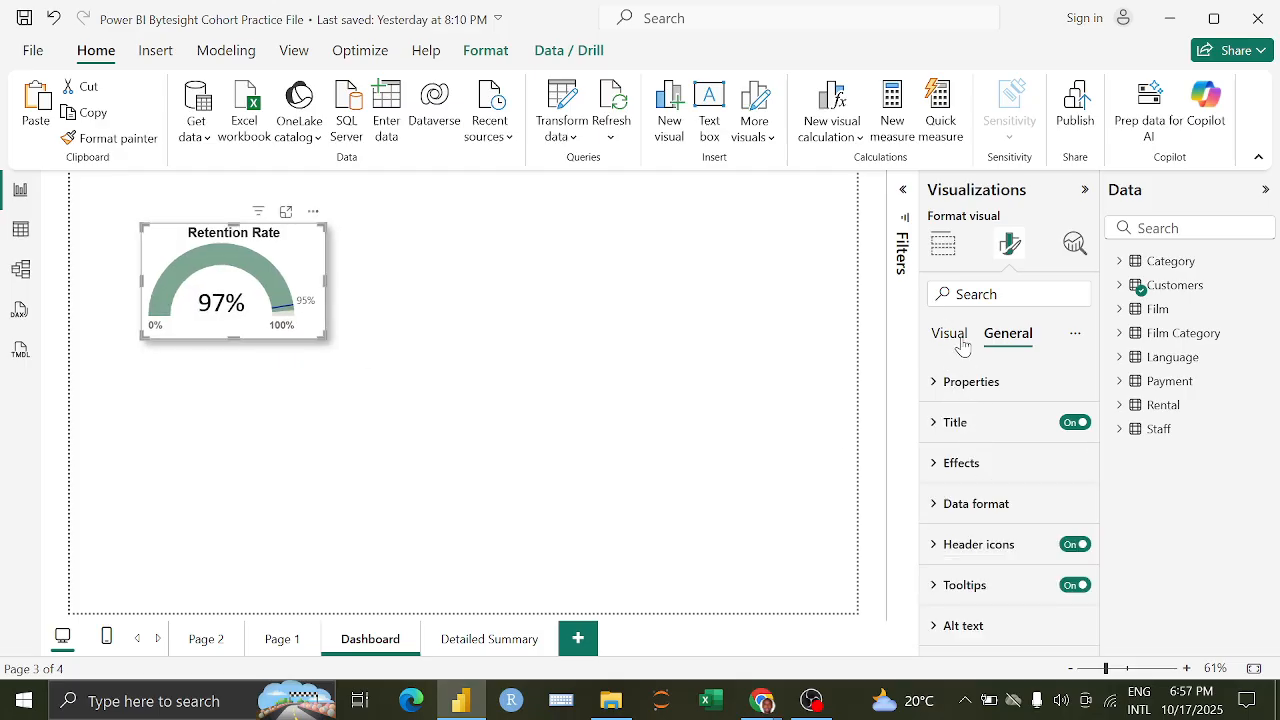
click(953, 338)
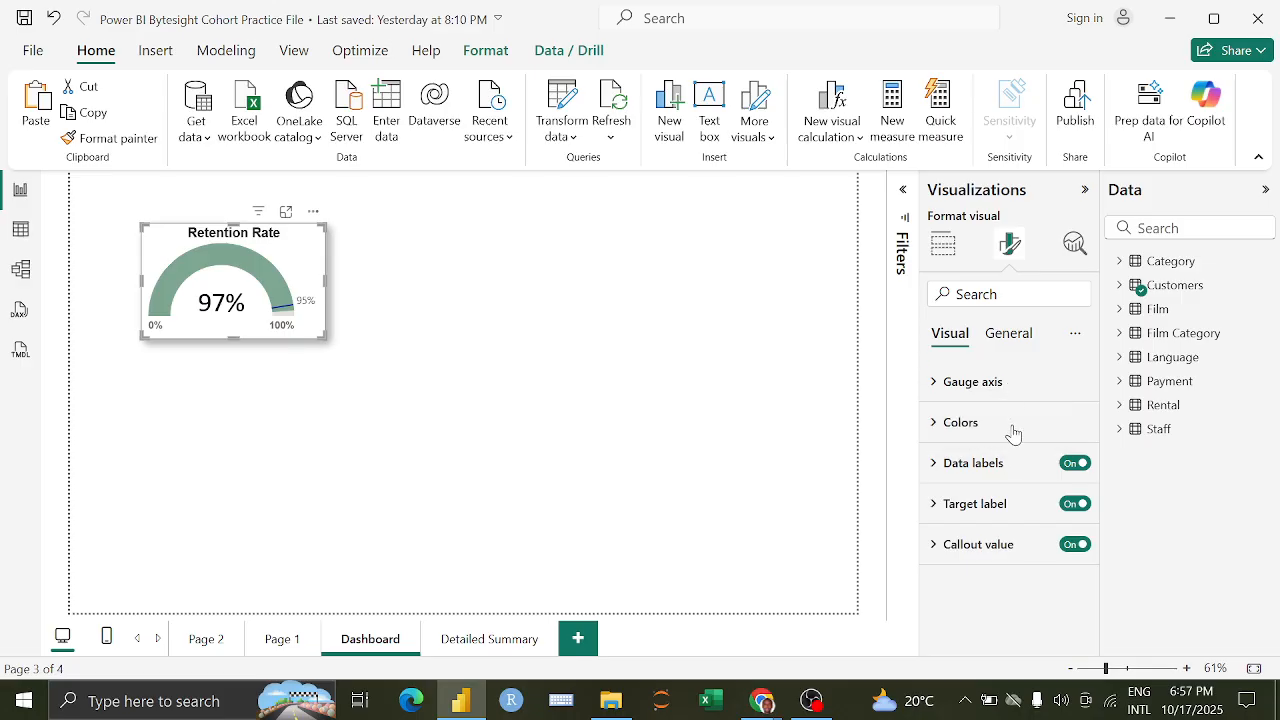
click(994, 544)
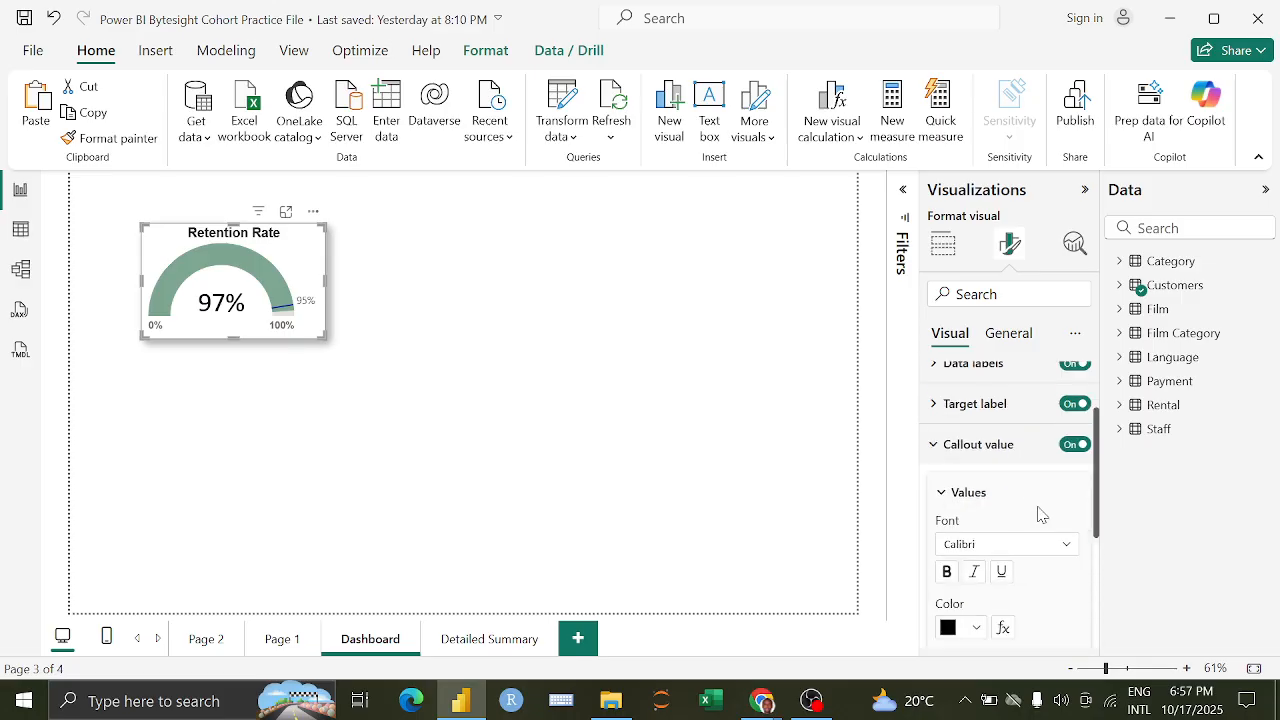
click(1002, 458)
click(1004, 514)
scroll(1006, 514, down, 2)
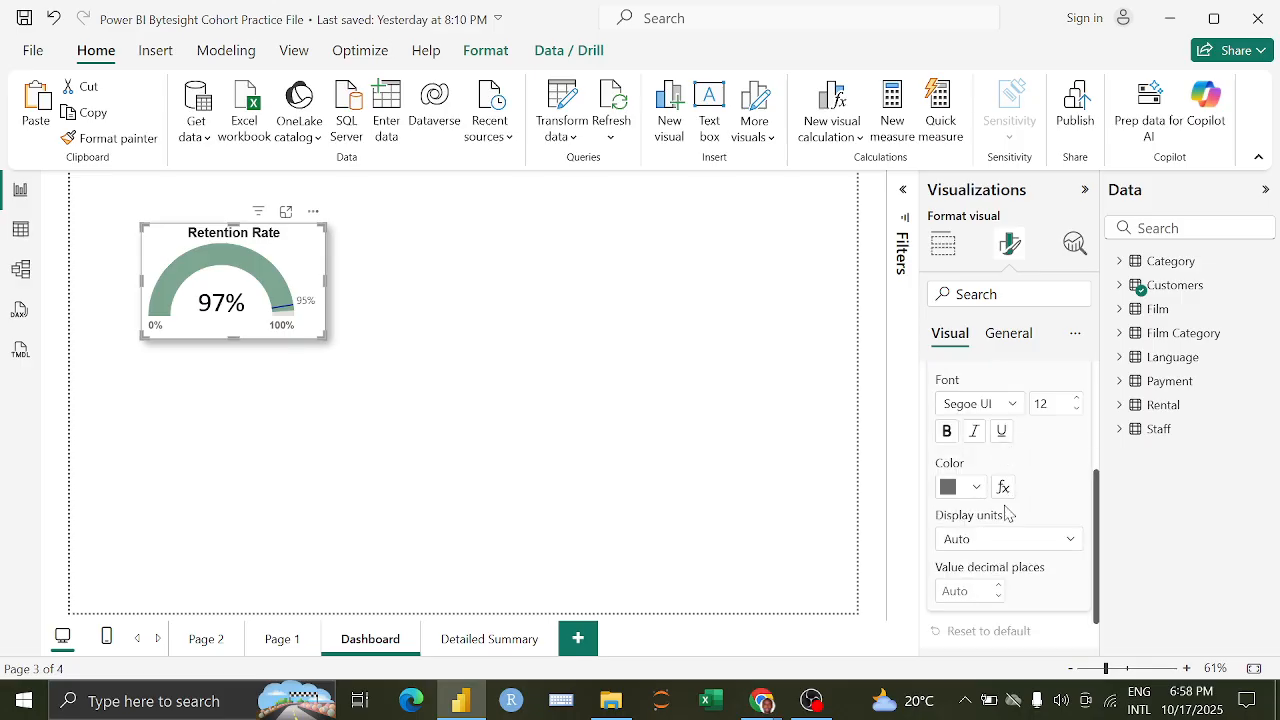
click(968, 488)
click(988, 168)
scroll(1016, 487, up, 2)
scroll(1000, 523, down, 1)
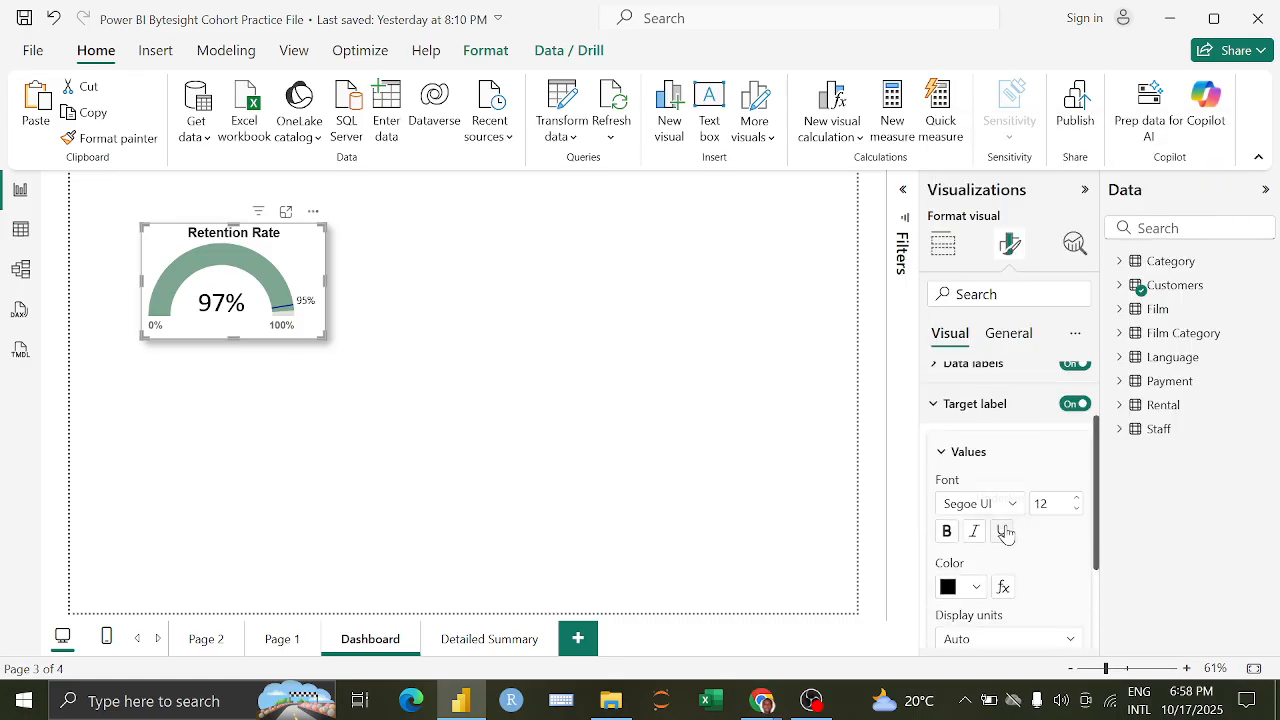
Step: Set the gauge's target label font to Calibri and make it bold
click(1010, 504)
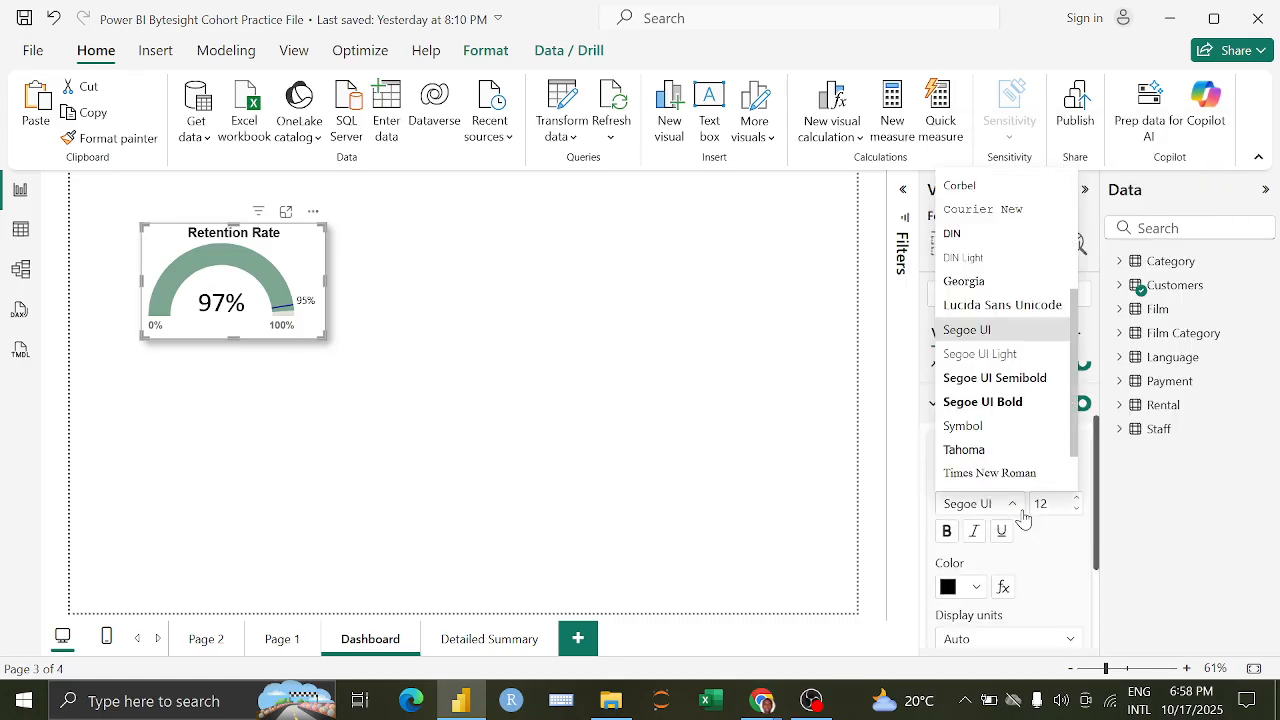
scroll(998, 276, up, 2)
scroll(996, 260, up, 2)
click(996, 252)
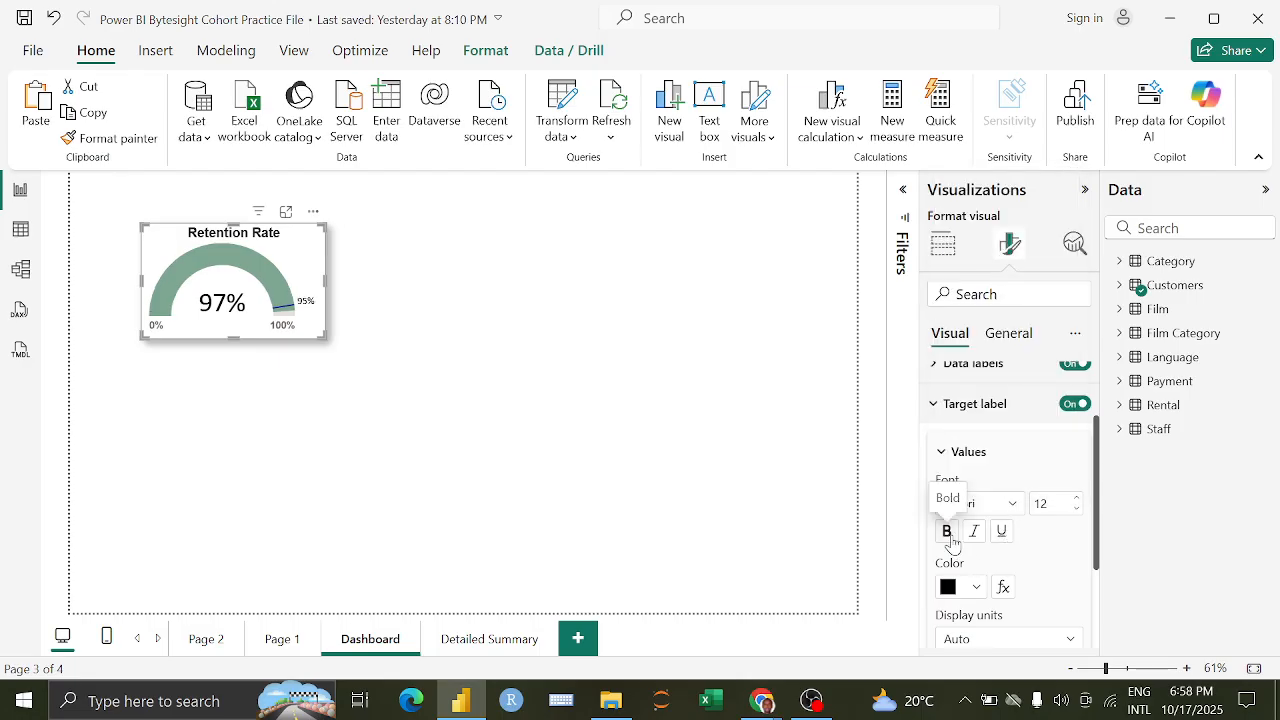
Step: Set the color of the gauge's data label values to black and widen the gauge slightly
click(970, 452)
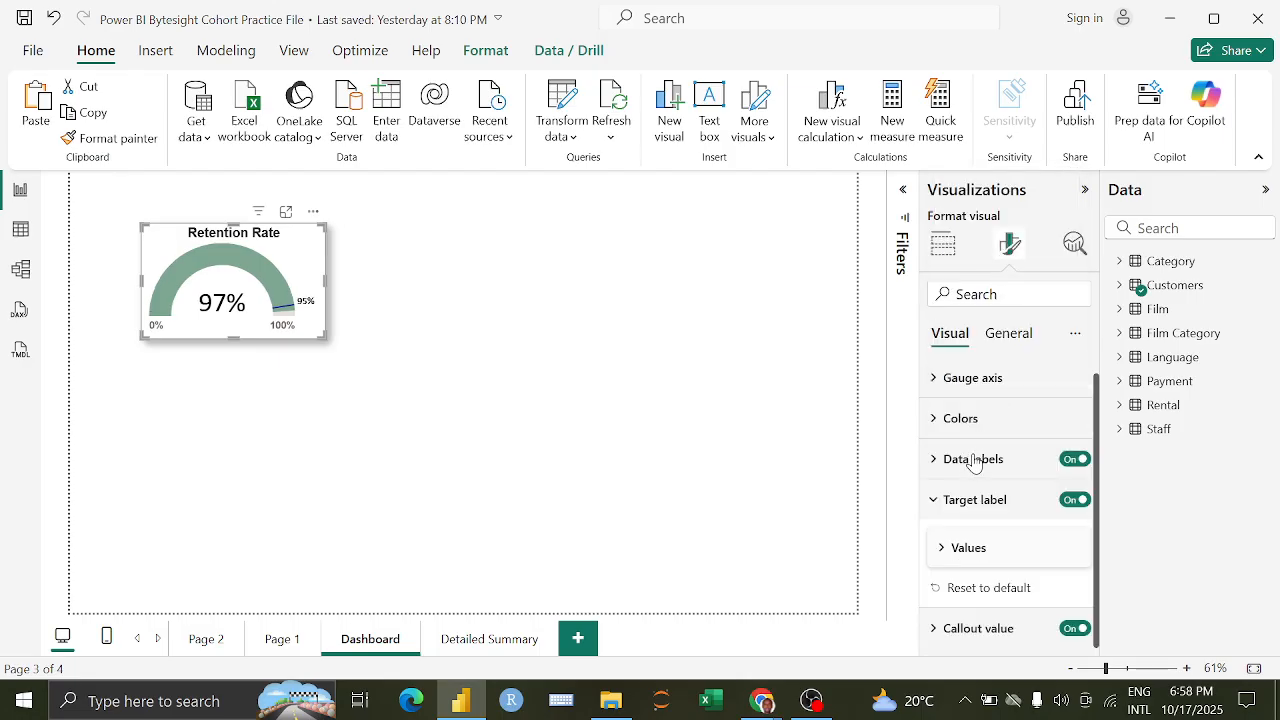
click(974, 460)
scroll(985, 467, down, 2)
click(966, 548)
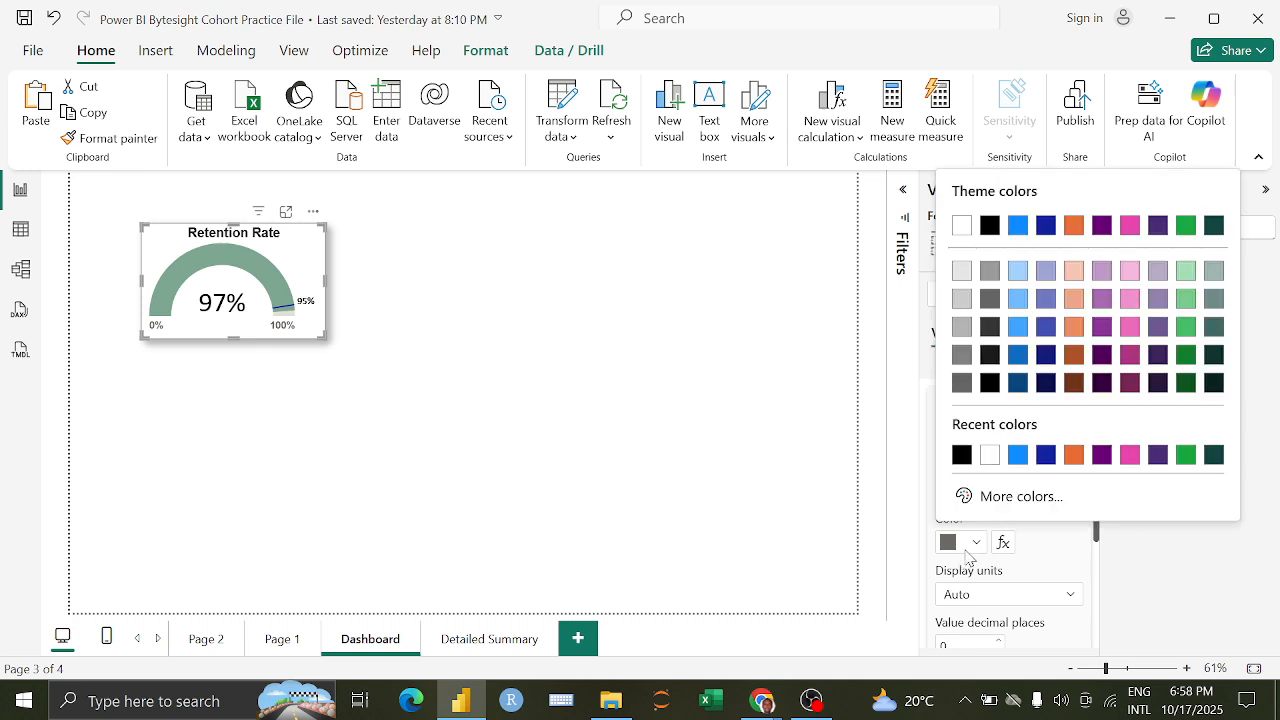
click(961, 455)
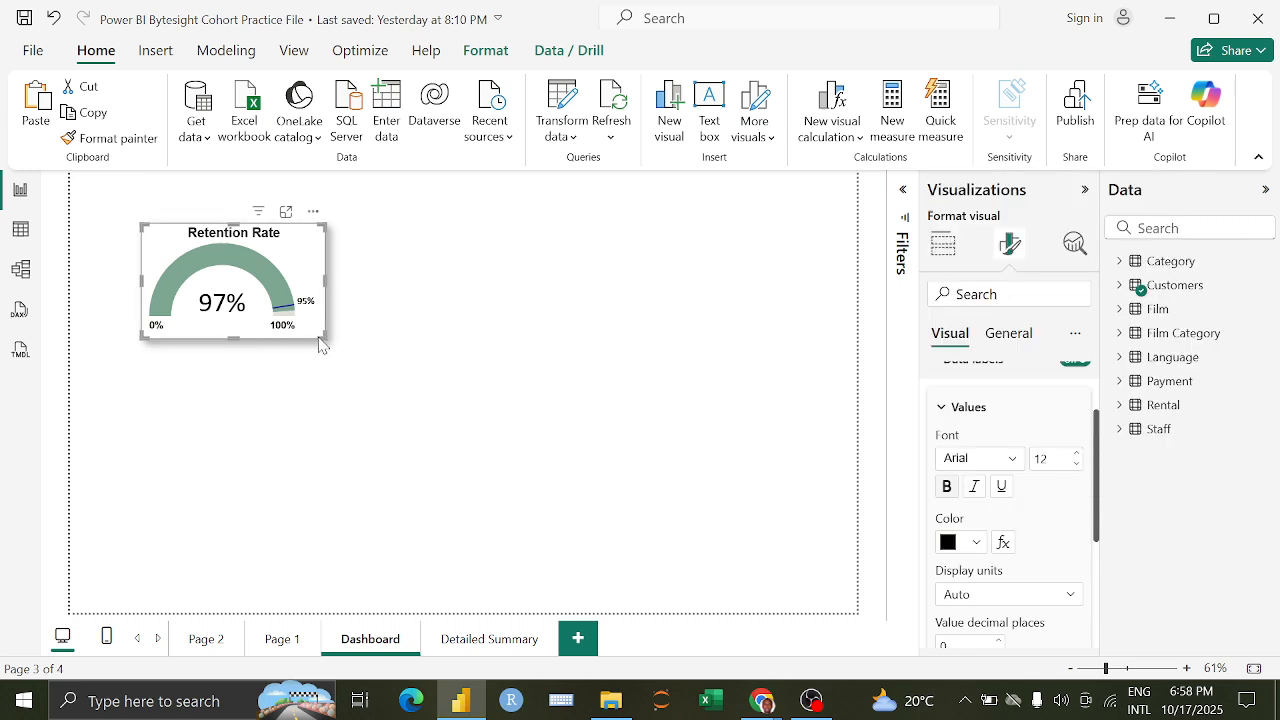
drag(320, 340, 336, 342)
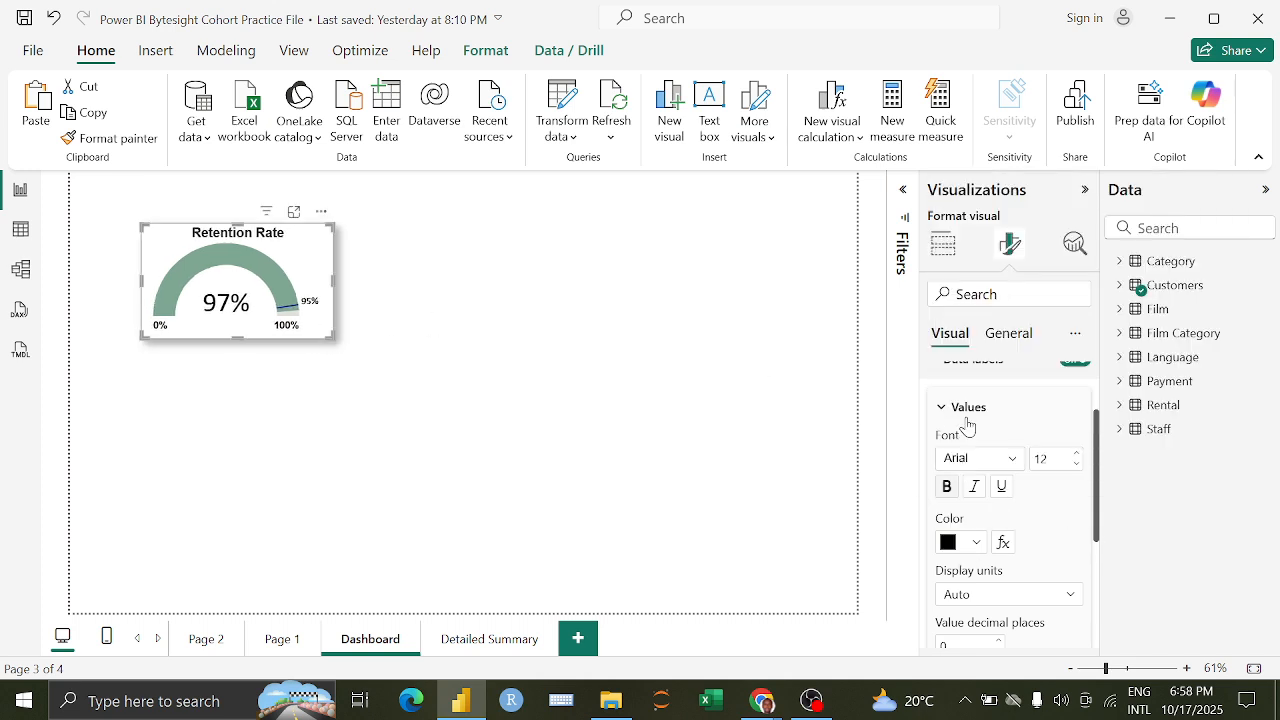
Step: Make the gauge's callout value bold
scroll(969, 450, up, 2)
click(949, 466)
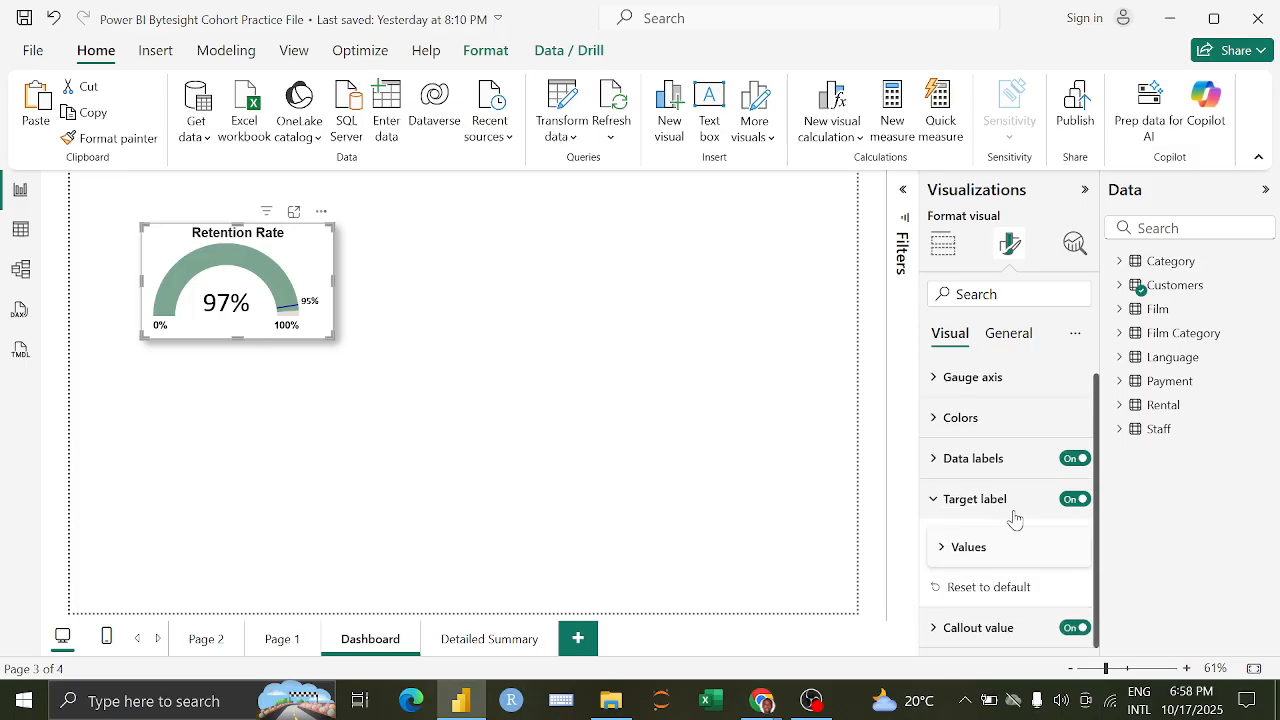
click(951, 505)
click(975, 545)
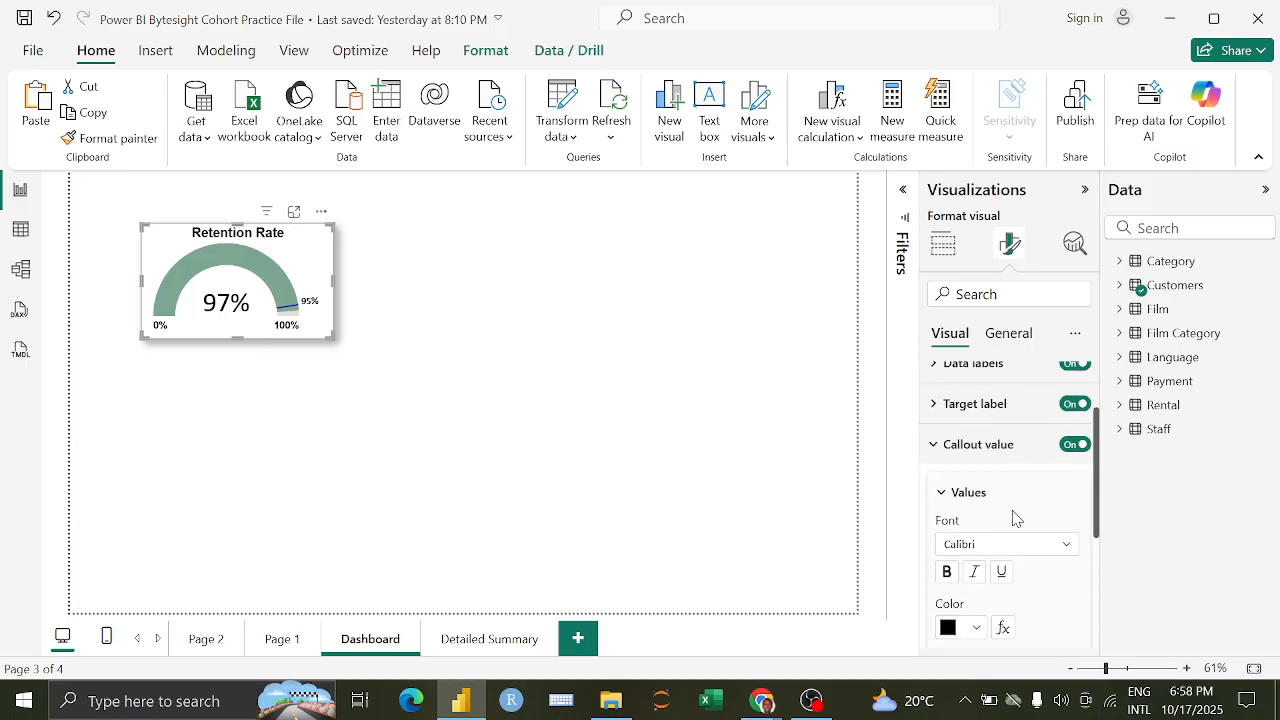
scroll(1013, 505, down, 2)
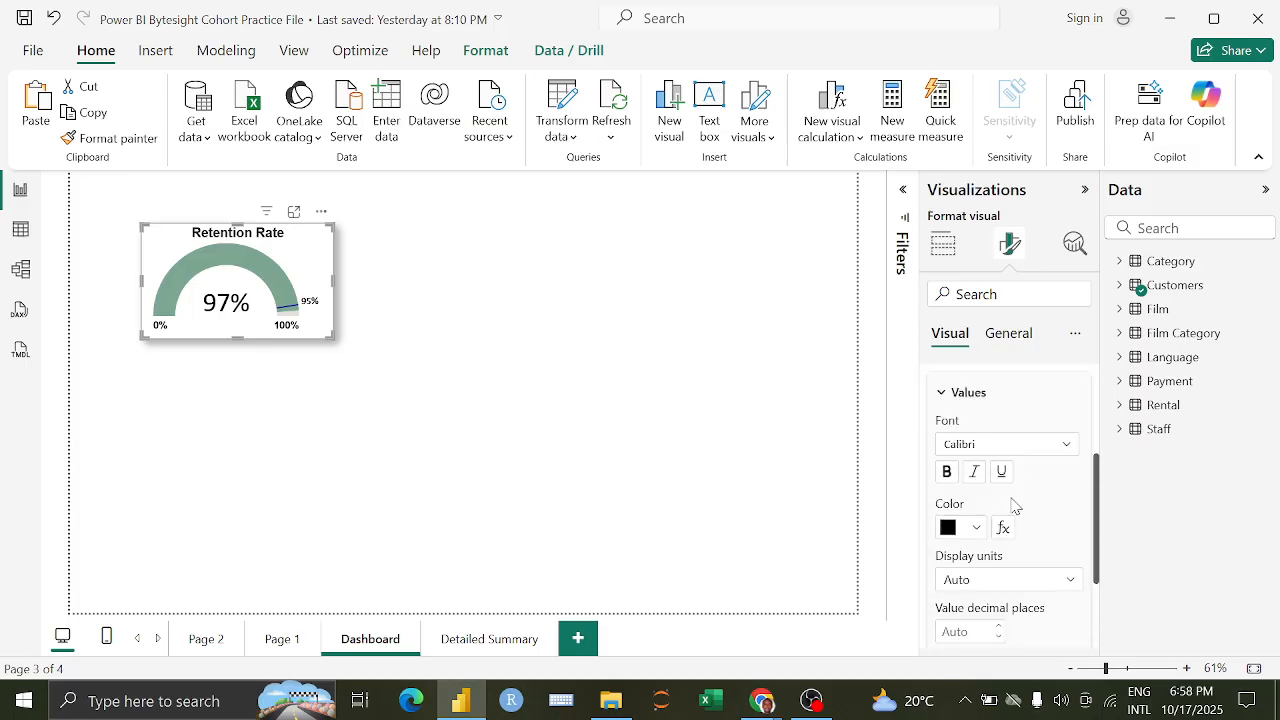
click(947, 479)
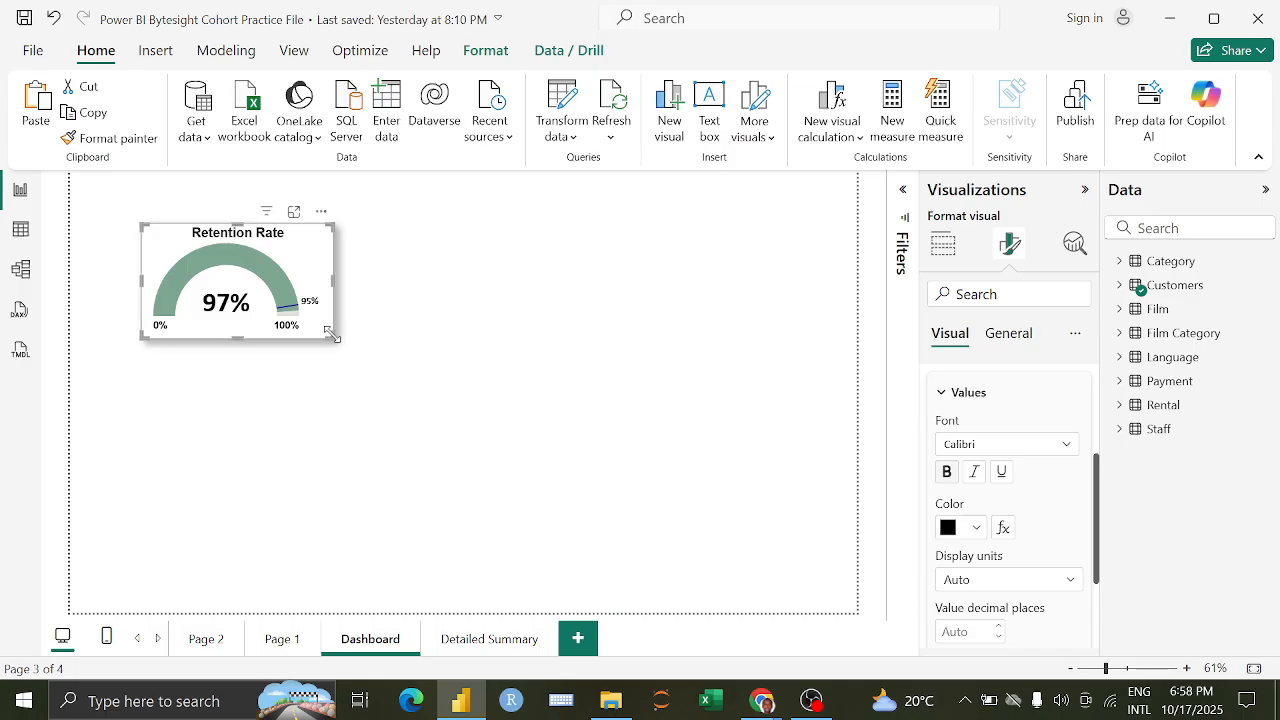
Step: Move the Retention Rate gauge closer to the Dashboard page's left edge and make it narrower
drag(332, 334, 343, 336)
drag(308, 237, 273, 234)
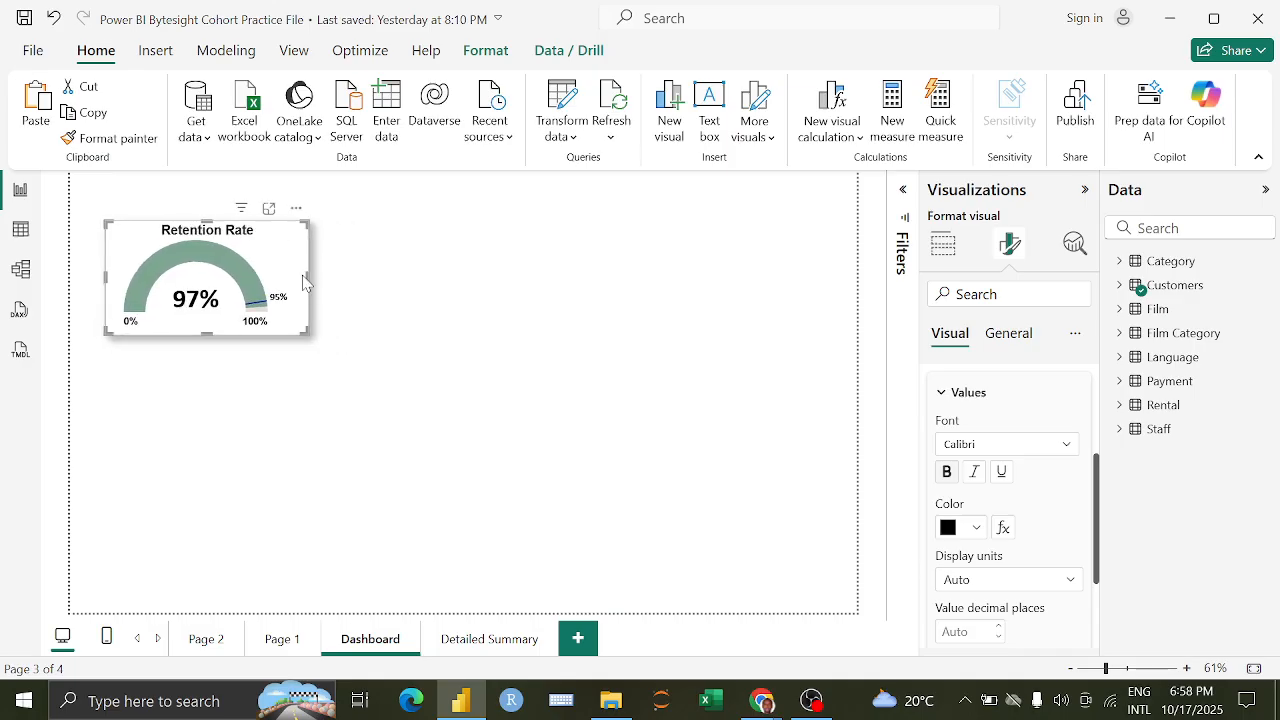
drag(304, 283, 277, 283)
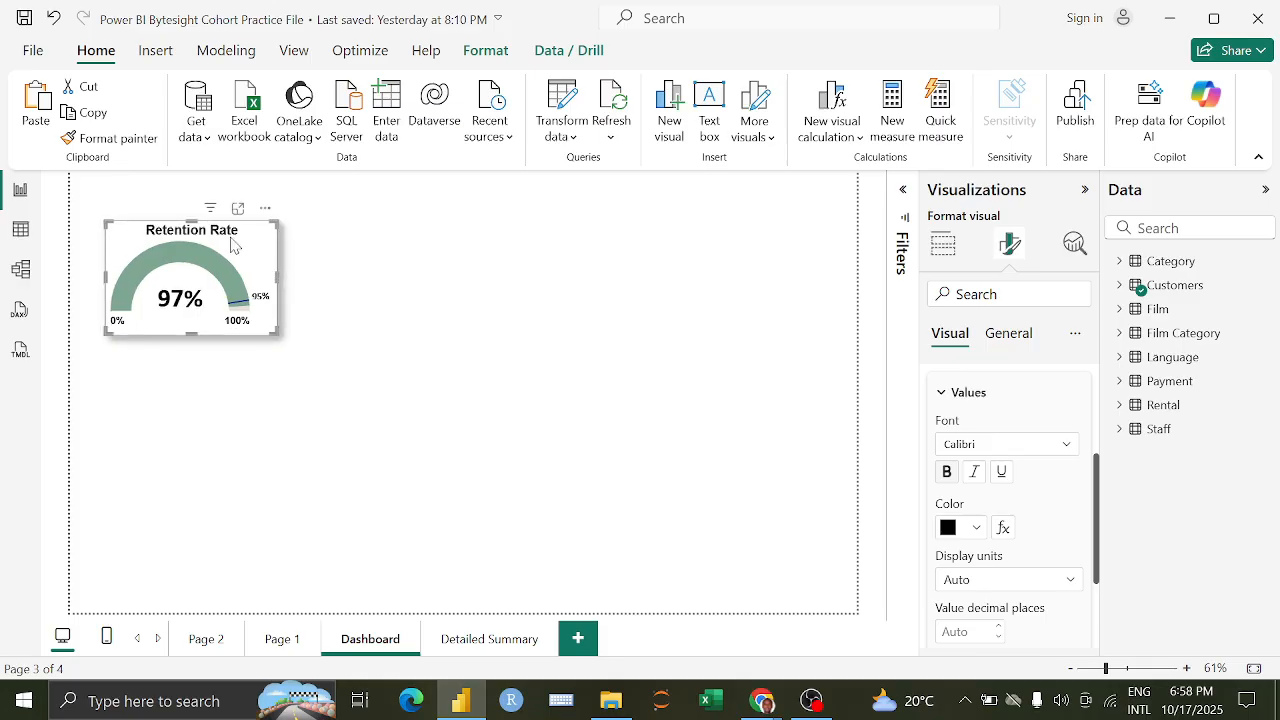
click(364, 332)
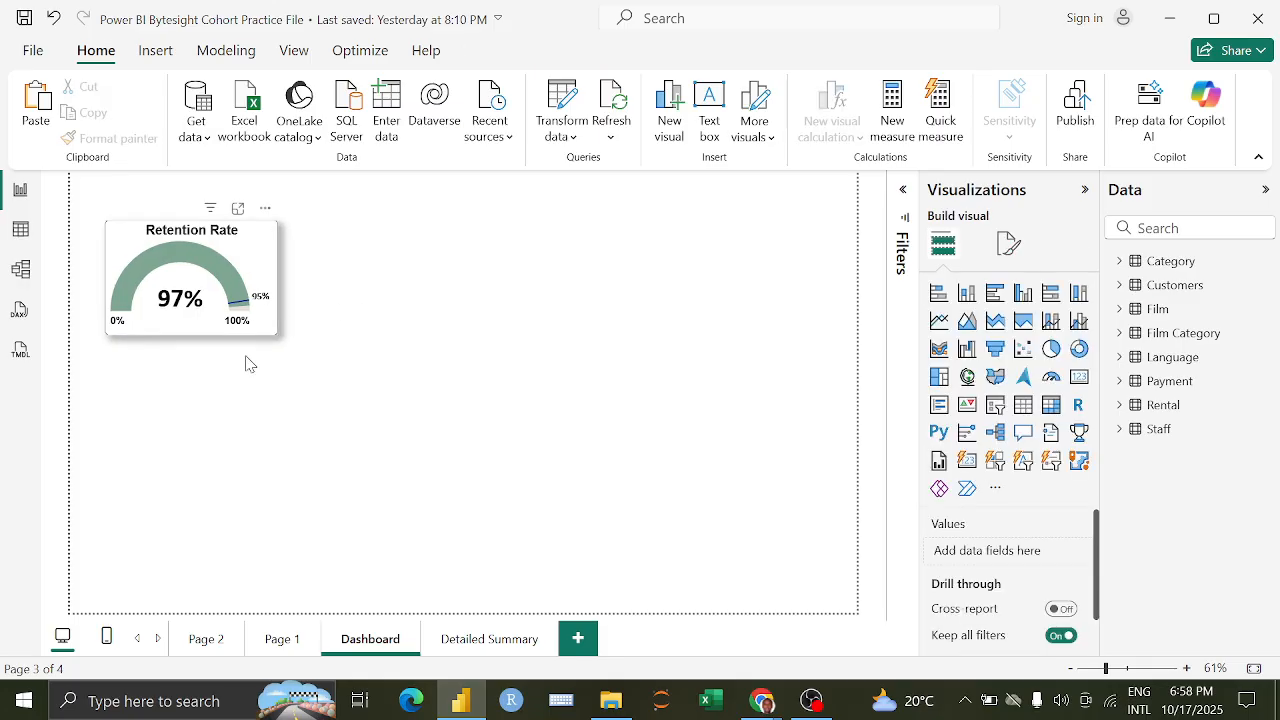
Step: Transfer the Least Sales Per Category & Client Status chart from Page 1 to the Dashboard page, making it slightly shorter and wider
click(283, 639)
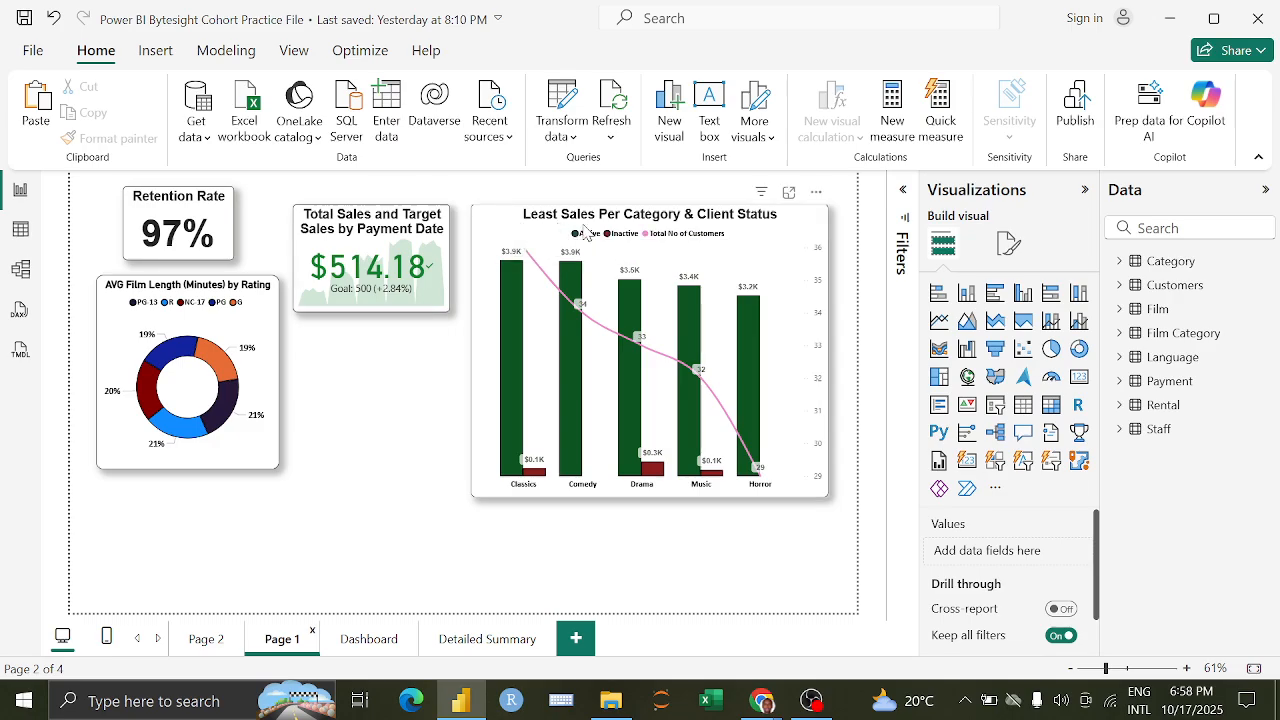
click(779, 231)
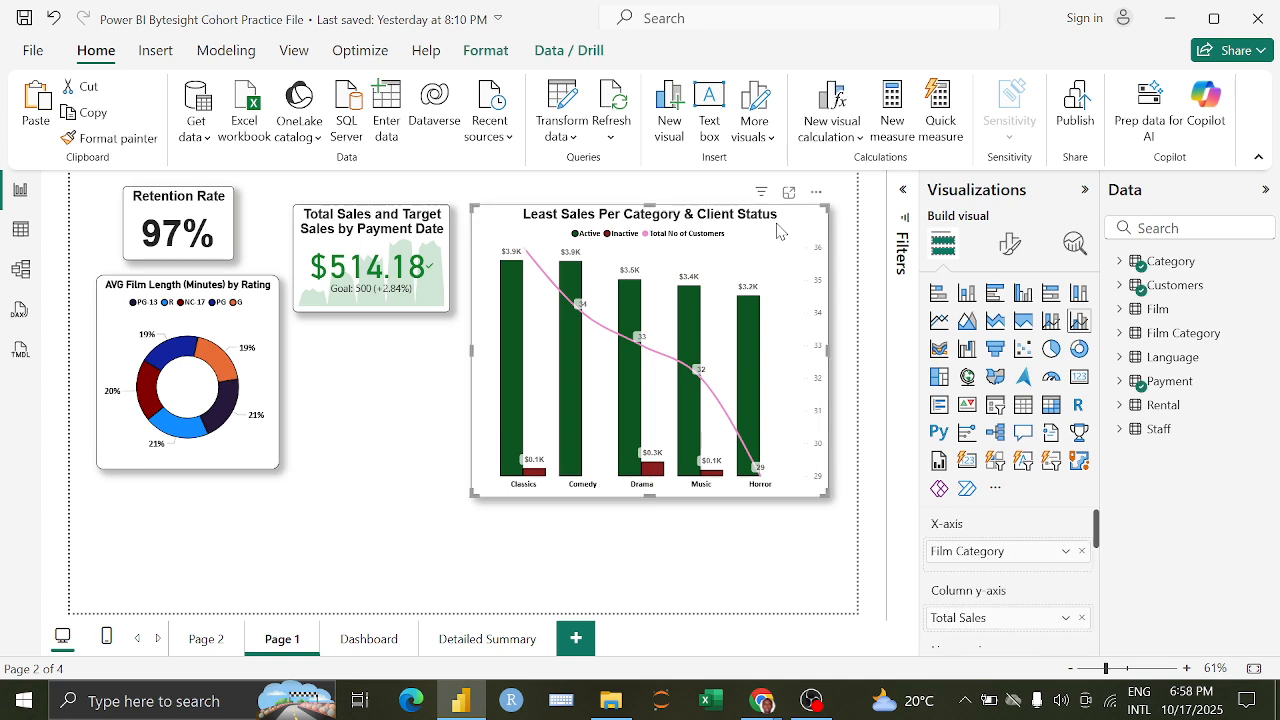
key(Delete)
click(370, 639)
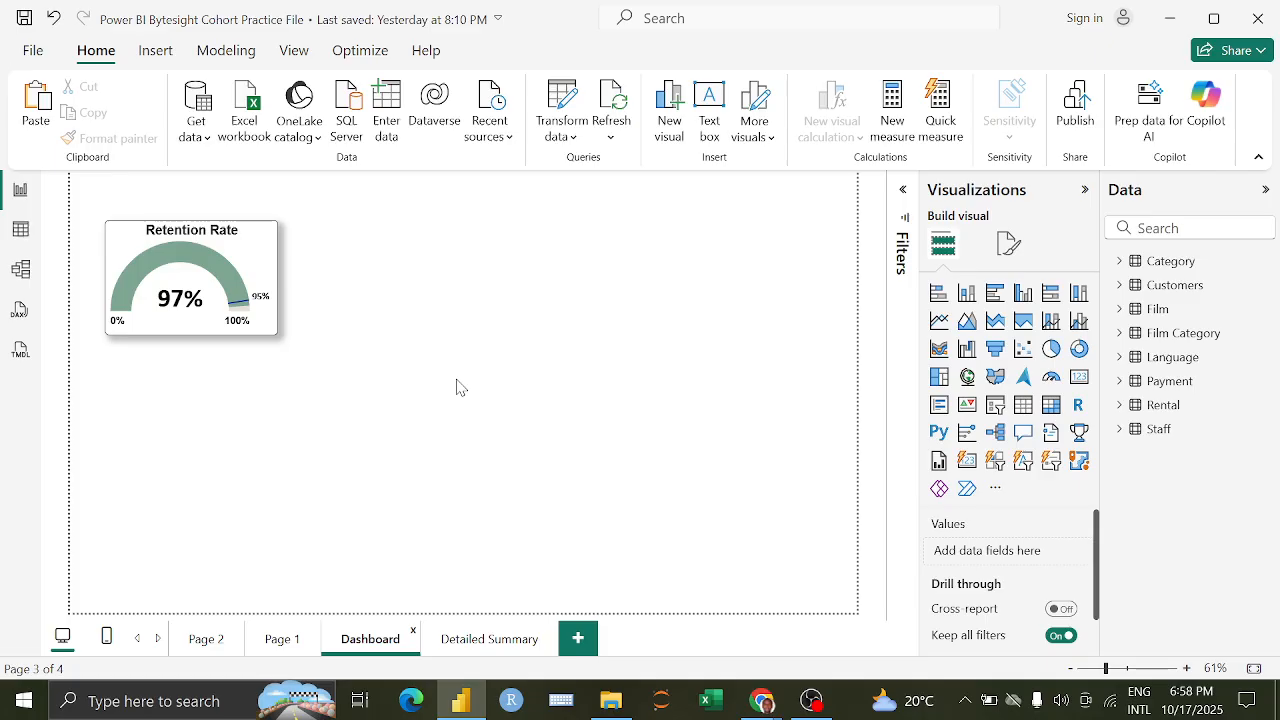
key(ctrl+v)
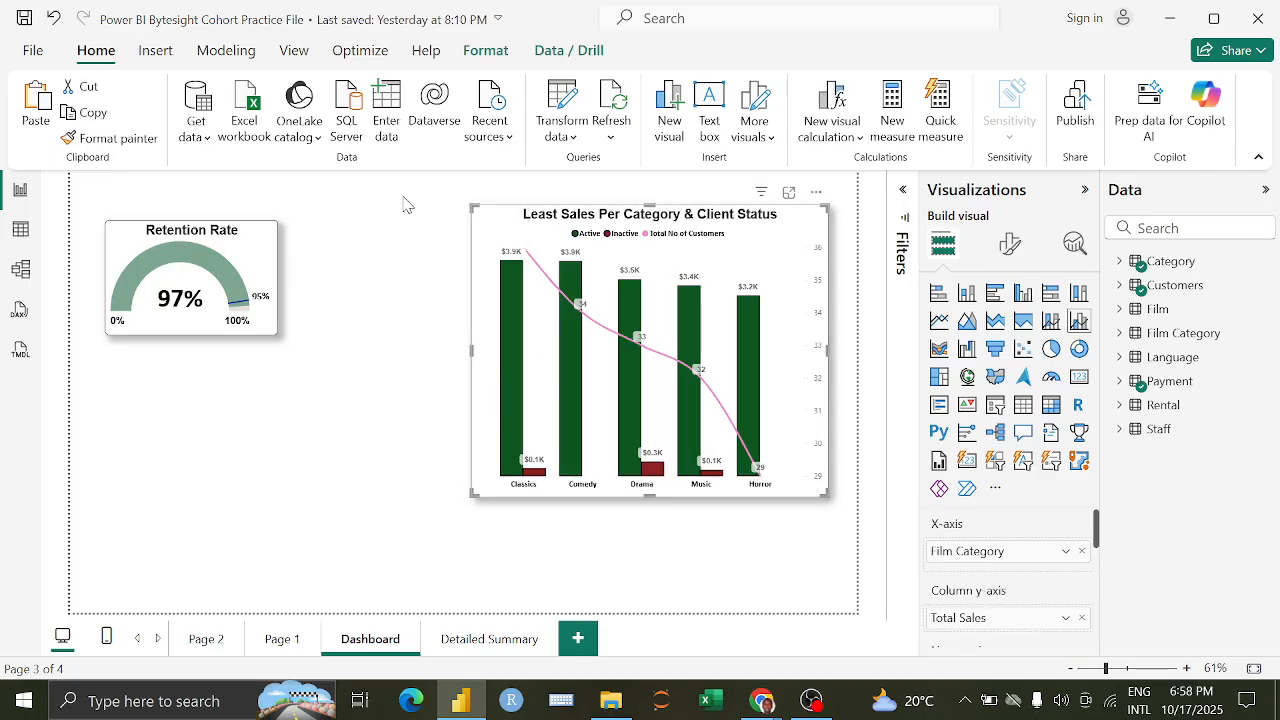
drag(471, 206, 465, 225)
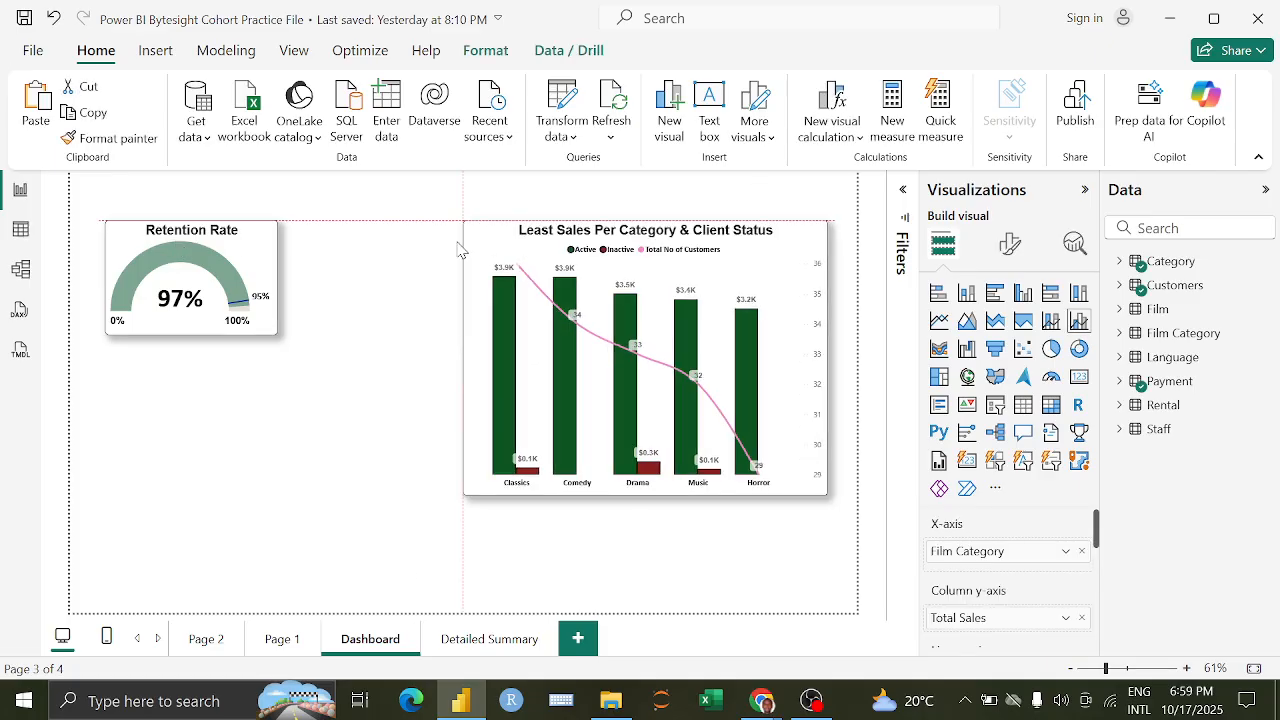
Step: Turn off the legend of the Least Sales Per Category & Client Status chart
click(1010, 244)
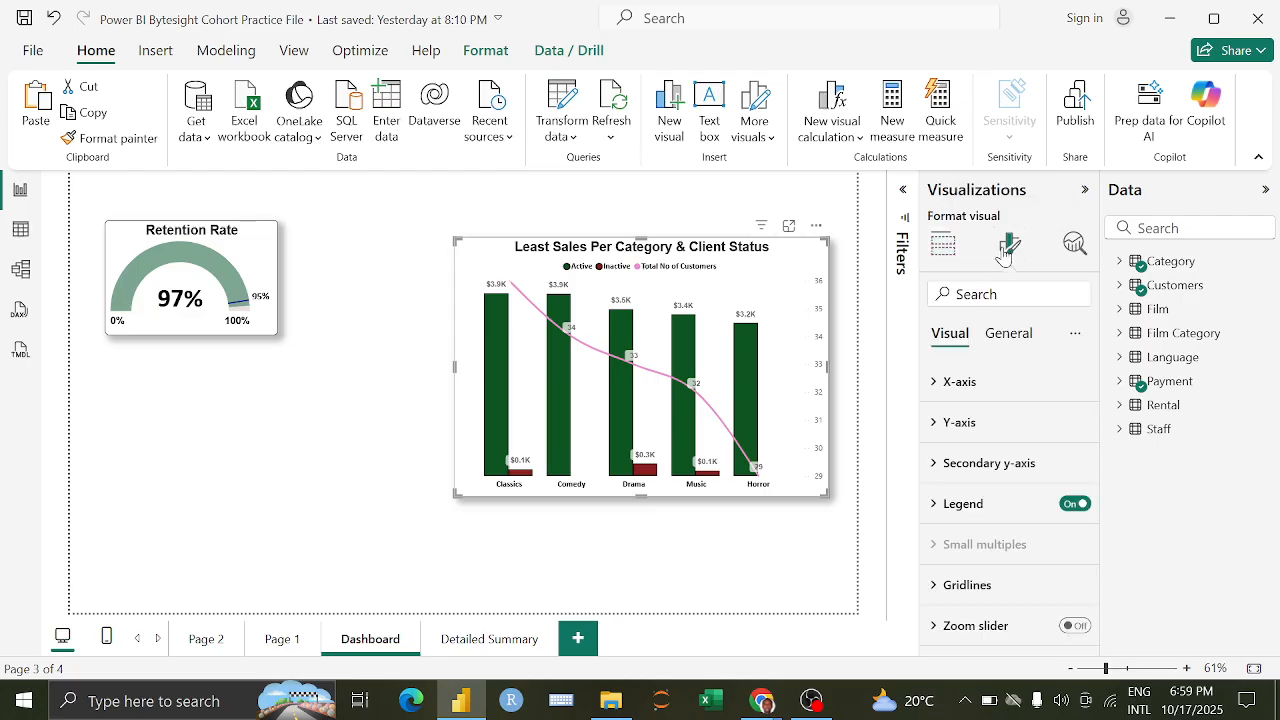
click(943, 244)
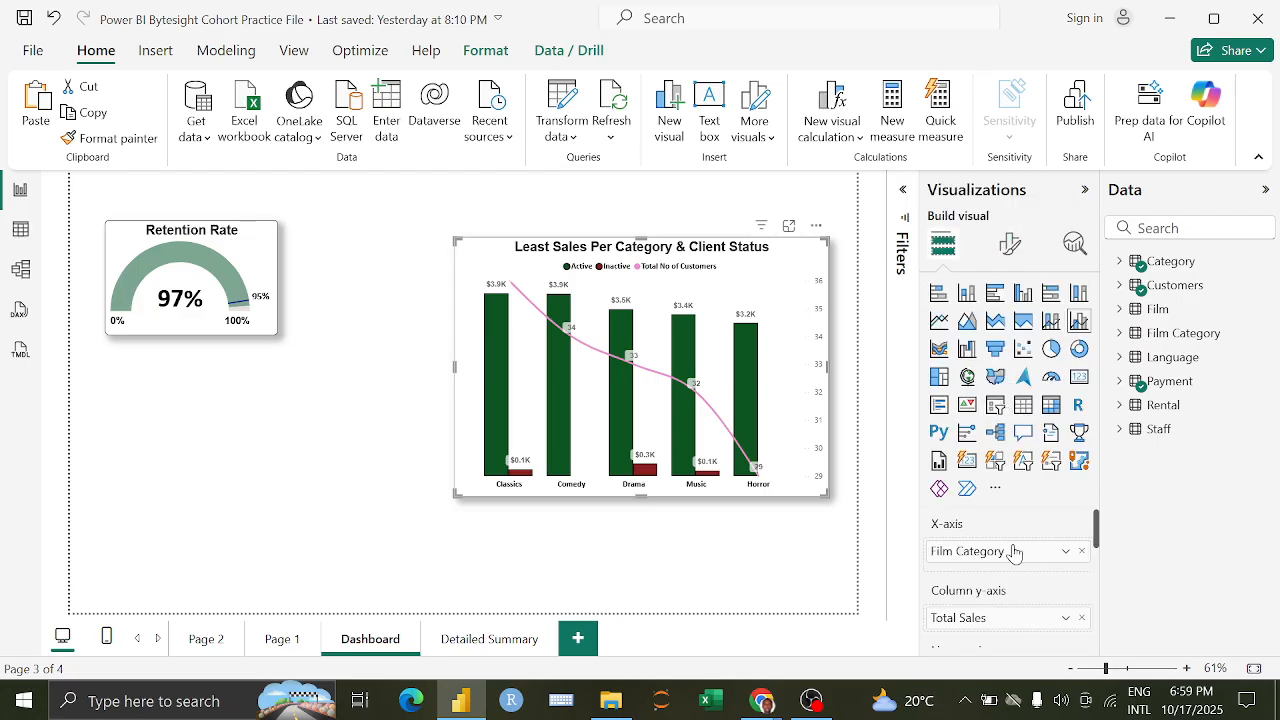
scroll(1014, 560, down, 2)
scroll(1014, 584, up, 2)
click(1014, 246)
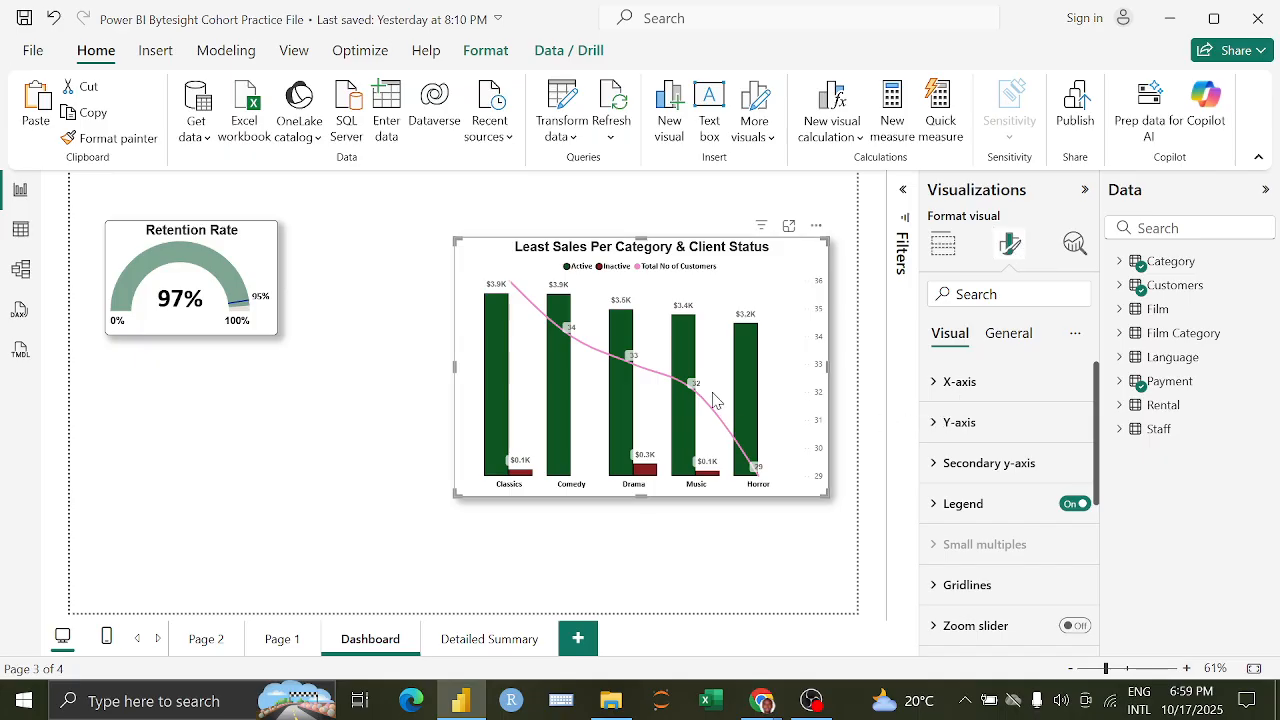
click(1025, 466)
scroll(1030, 477, down, 3)
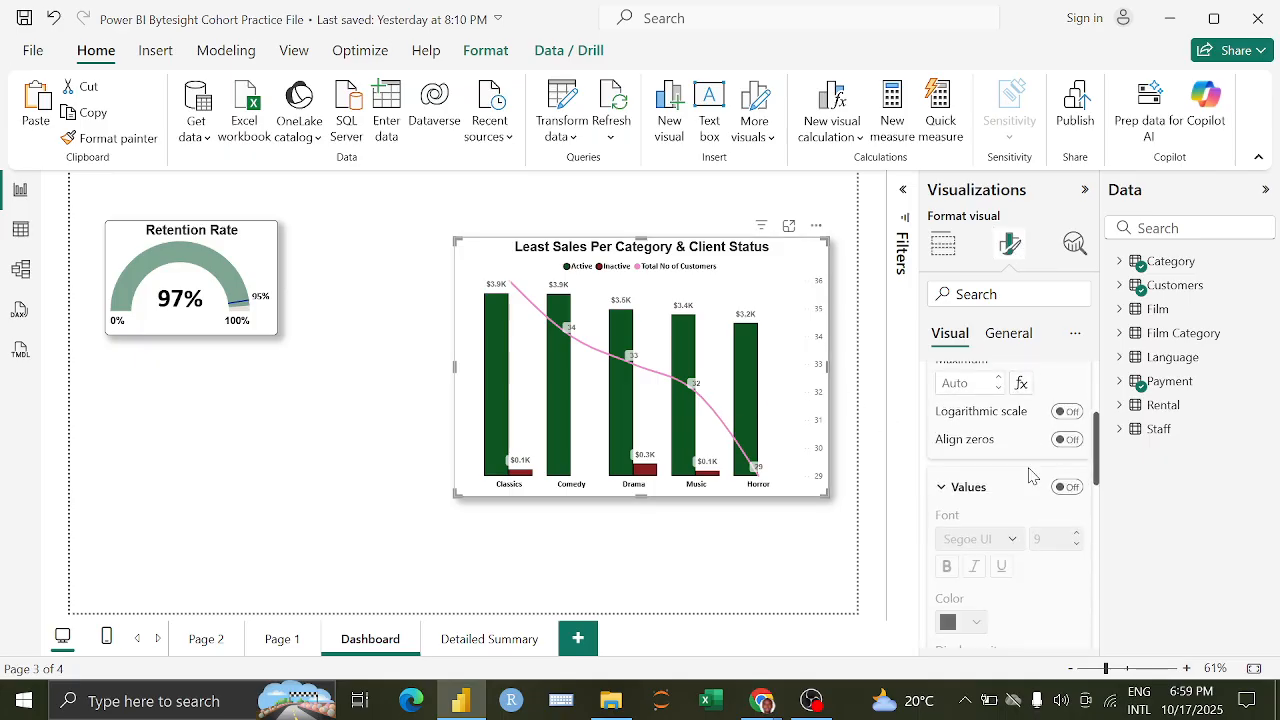
scroll(1032, 476, down, 4)
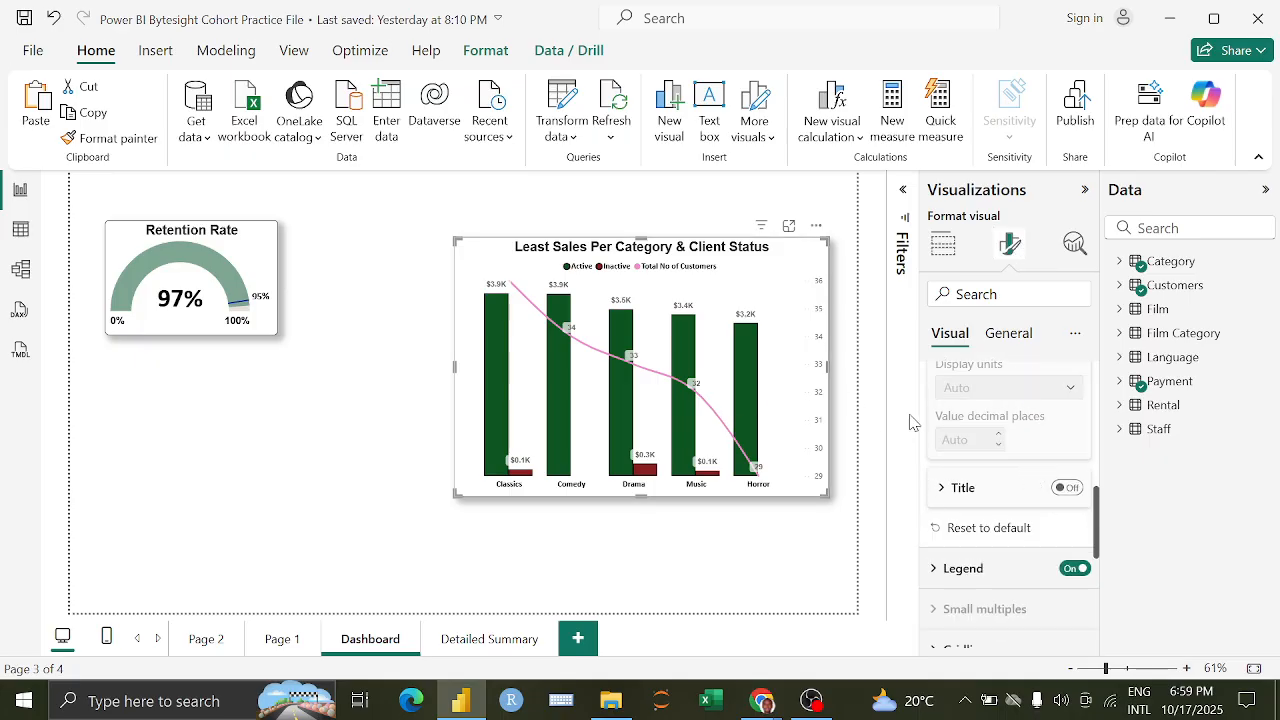
click(1076, 570)
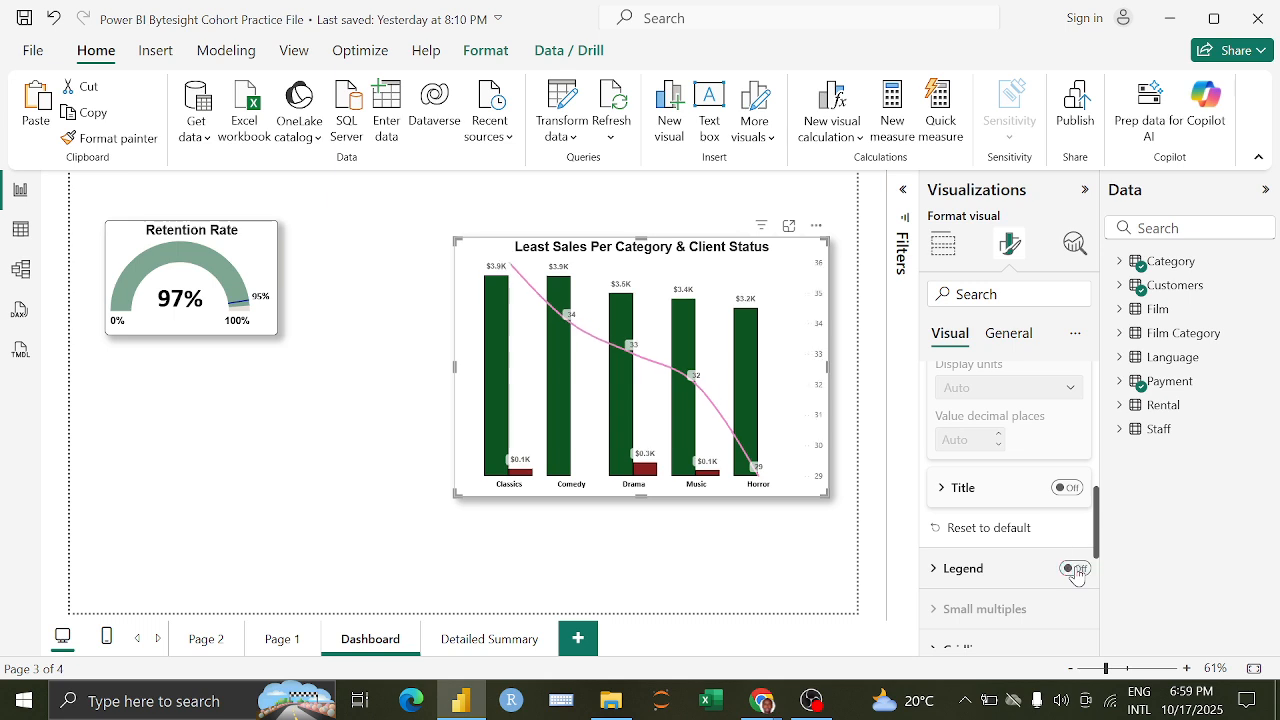
Step: Look through the Least Sales Per Category & Client Status chart's X-axis, Y-axis, gridline and zoom slider settings
scroll(1046, 440, up, 8)
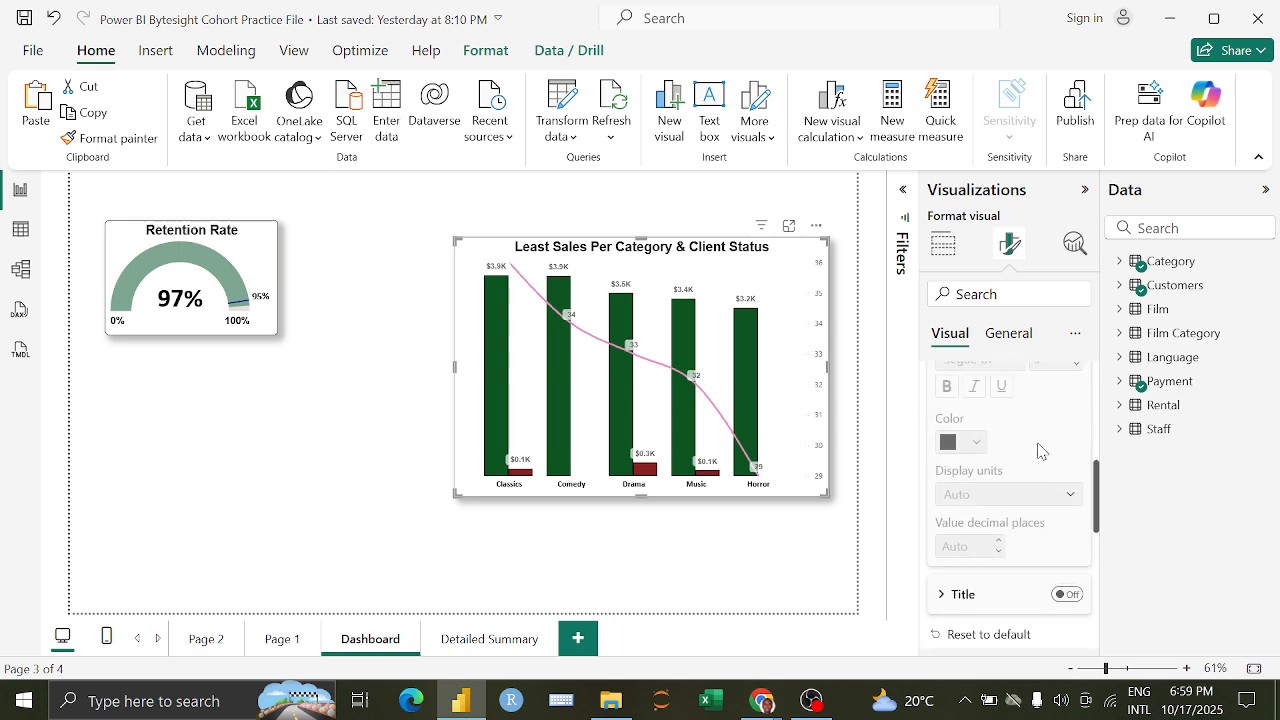
scroll(1036, 447, up, 1)
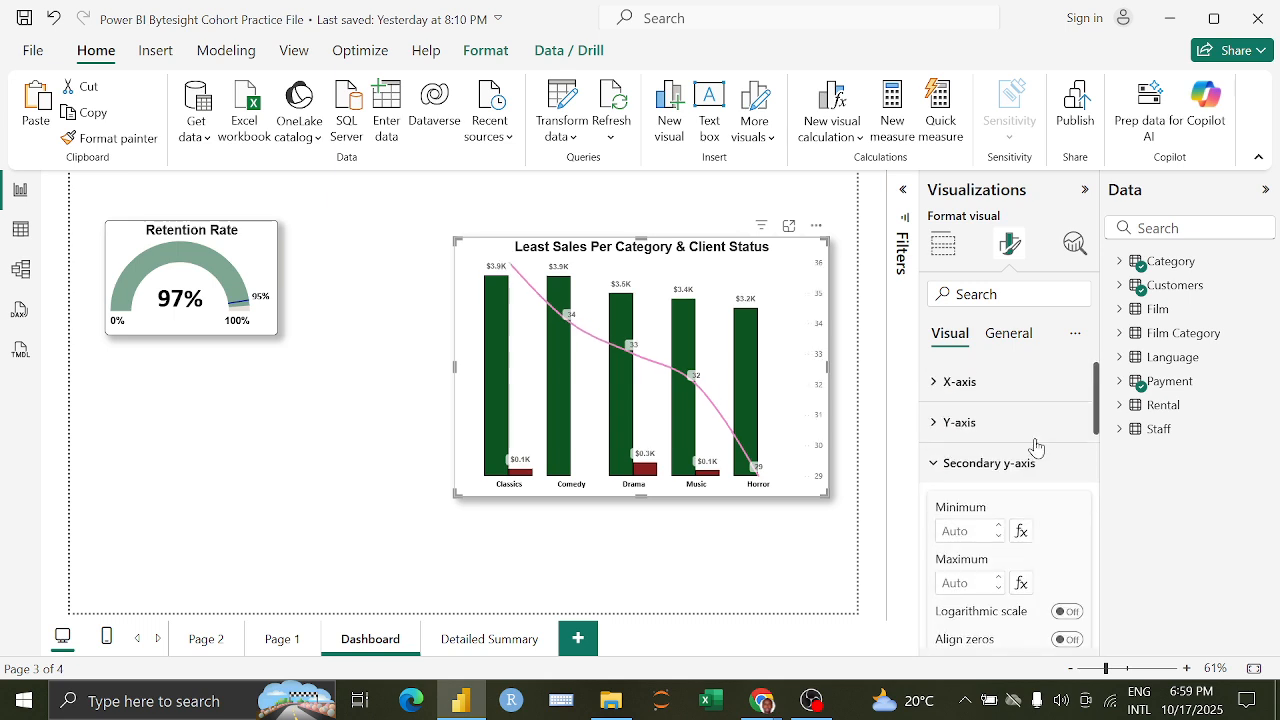
click(976, 424)
scroll(984, 446, down, 4)
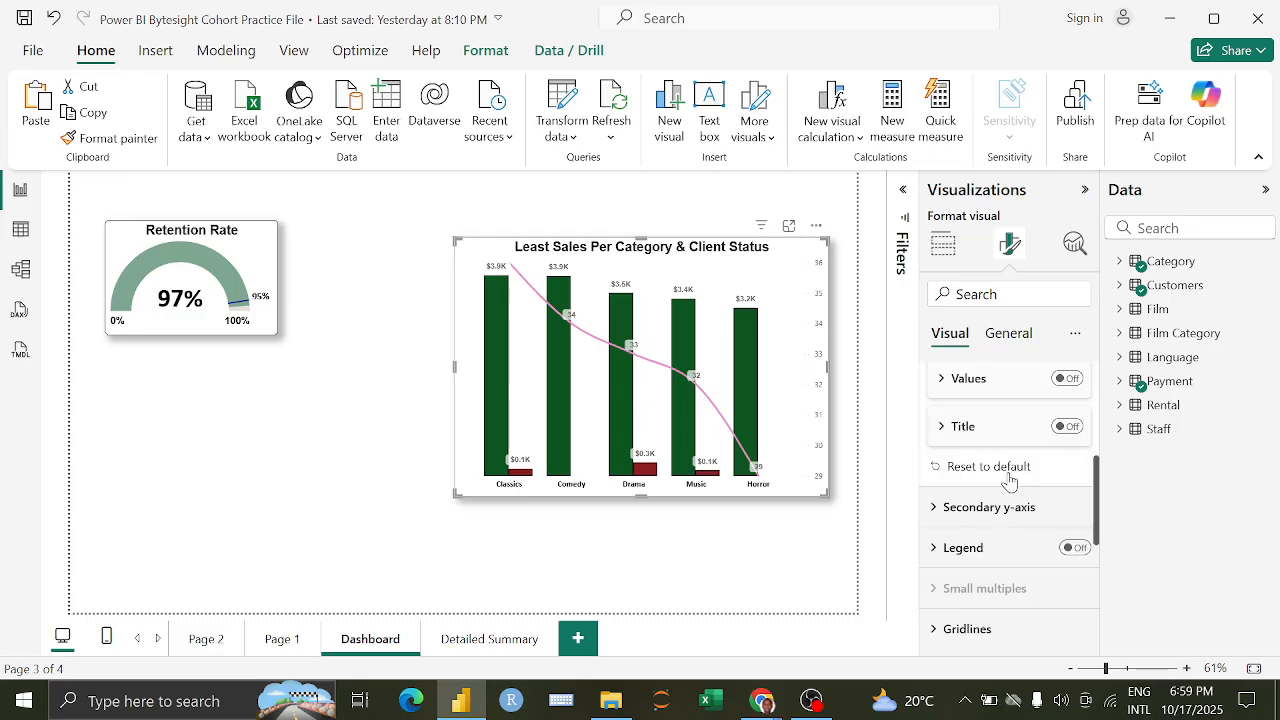
scroll(1003, 450, up, 3)
scroll(995, 440, up, 1)
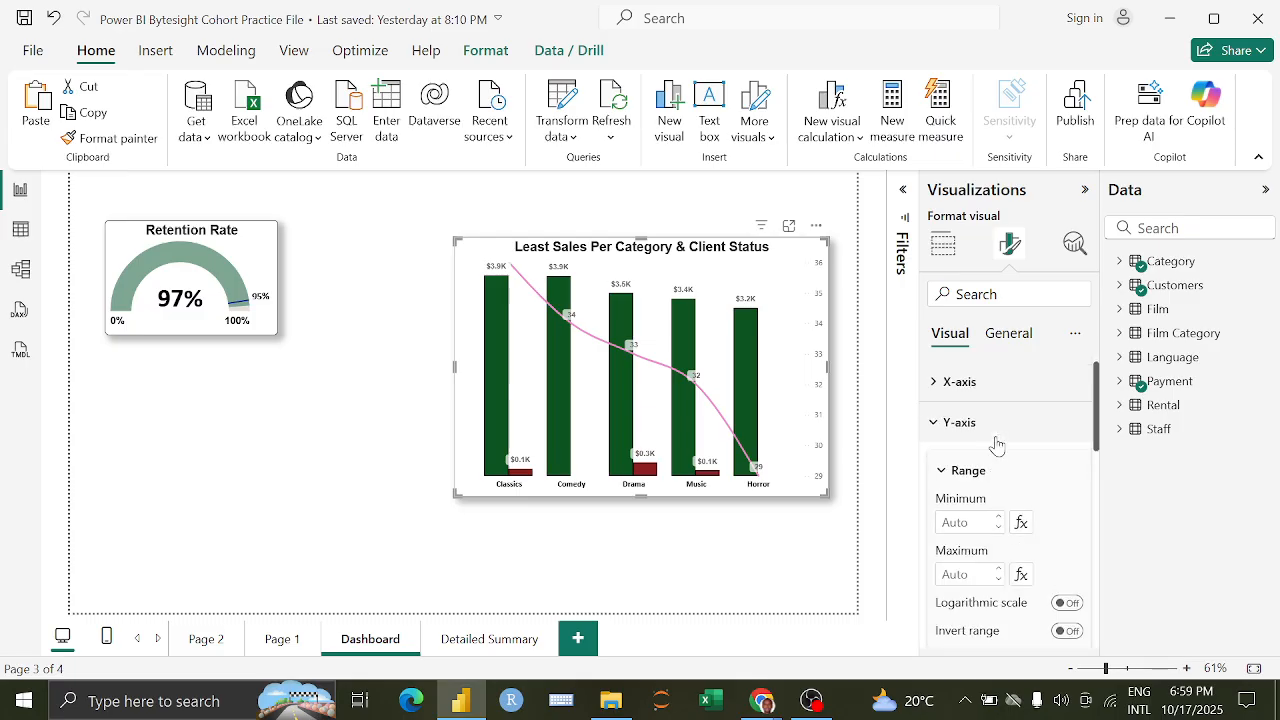
click(966, 430)
click(955, 385)
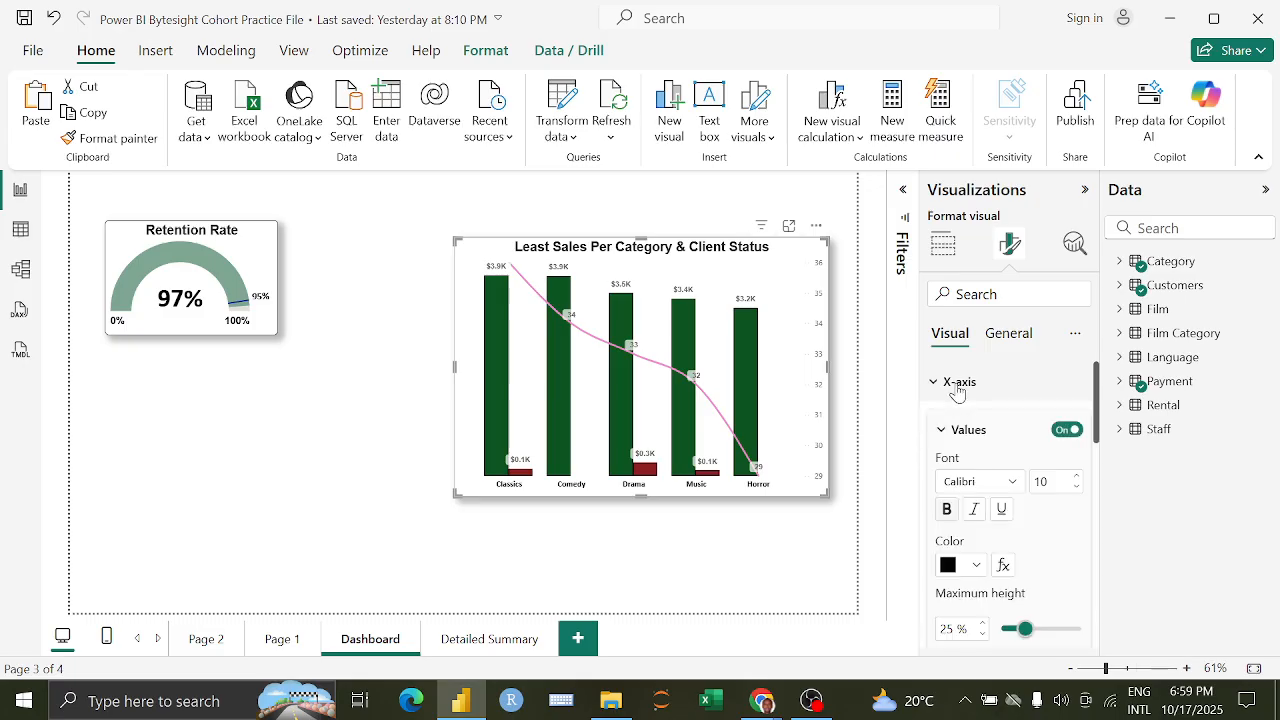
scroll(952, 428, down, 1)
scroll(951, 422, up, 1)
click(945, 388)
click(966, 430)
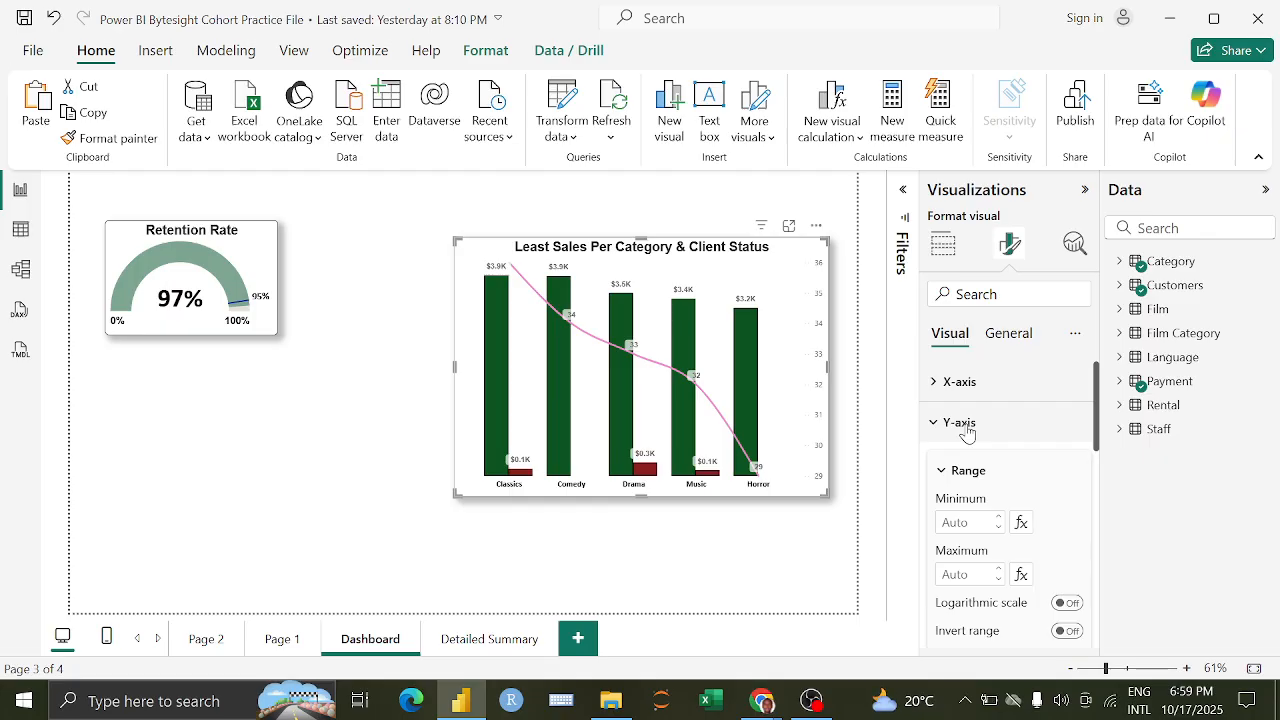
scroll(996, 484, down, 5)
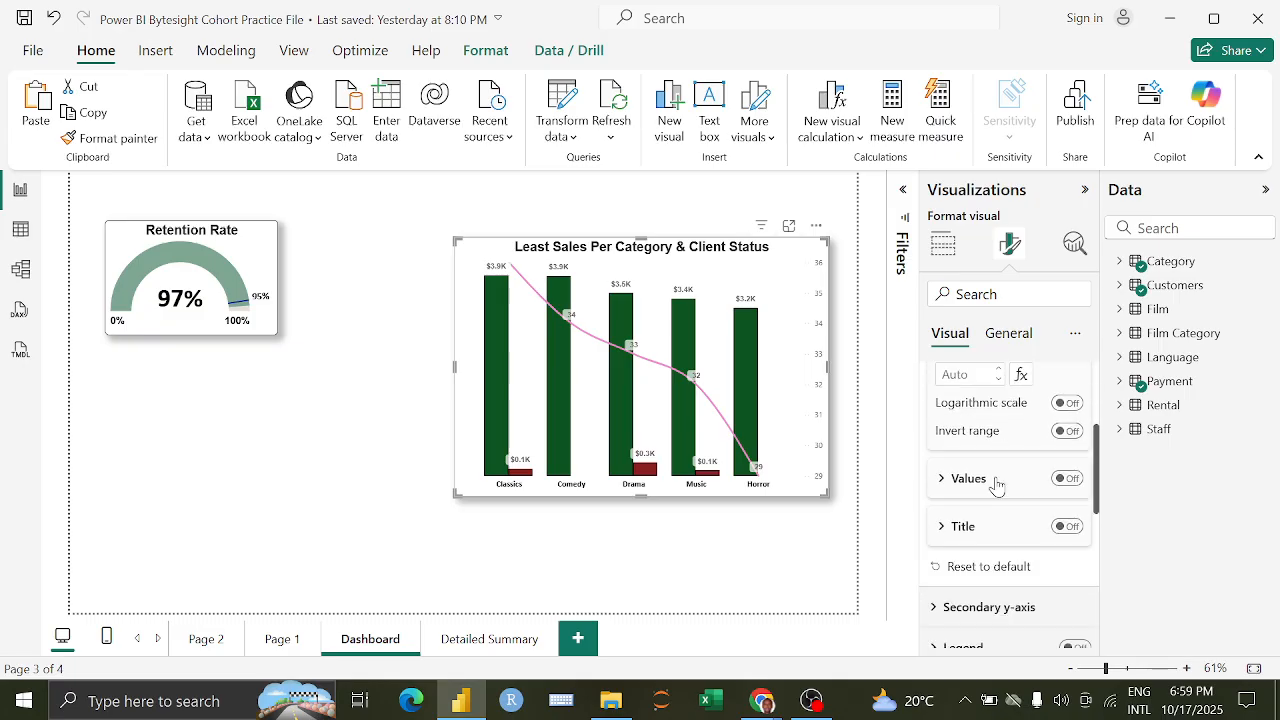
scroll(1000, 459, down, 3)
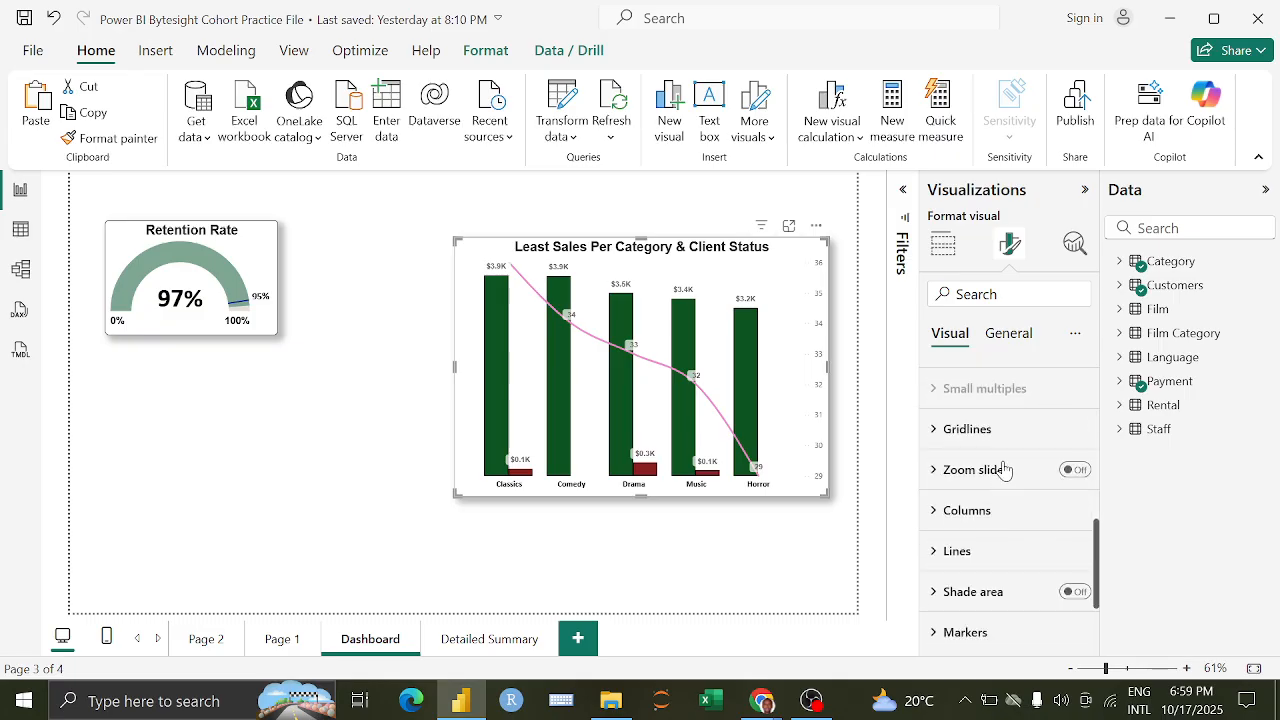
click(999, 438)
click(1000, 440)
click(1000, 482)
click(1000, 482)
Step: Remove Total No of Customers from the Least Sales chart's line y-axis
click(943, 247)
scroll(1035, 582, down, 1)
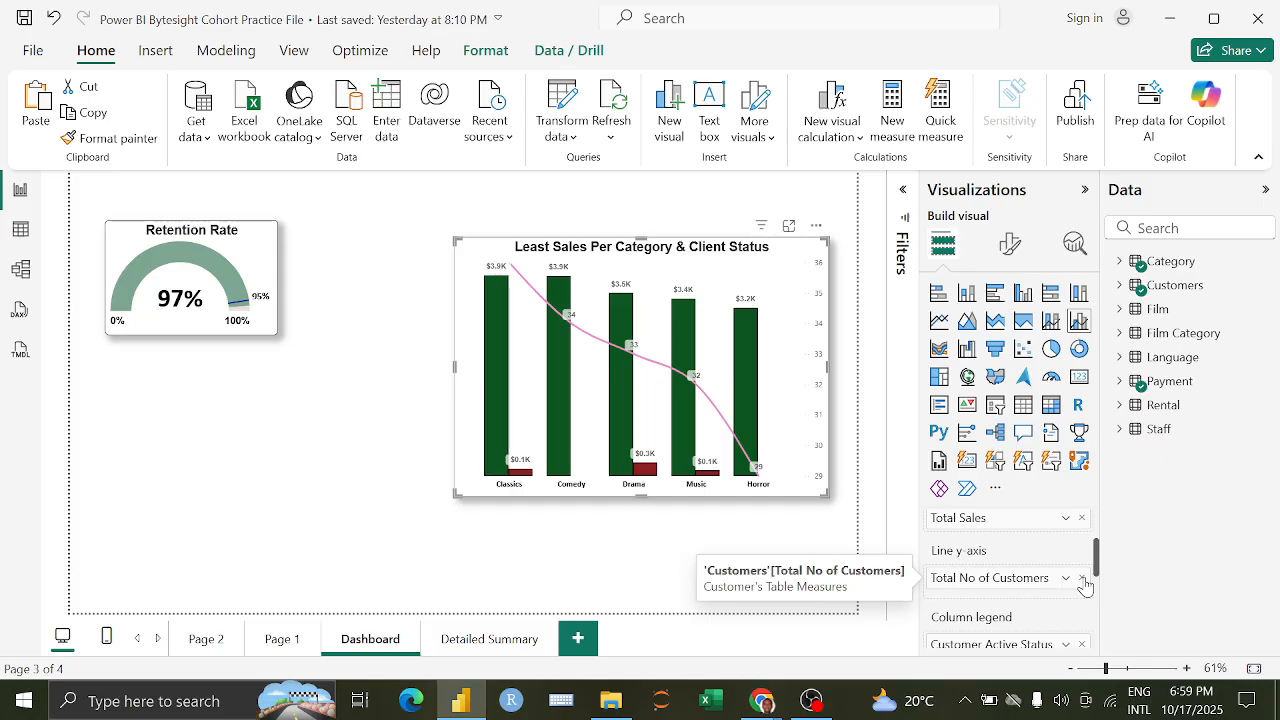
click(1082, 578)
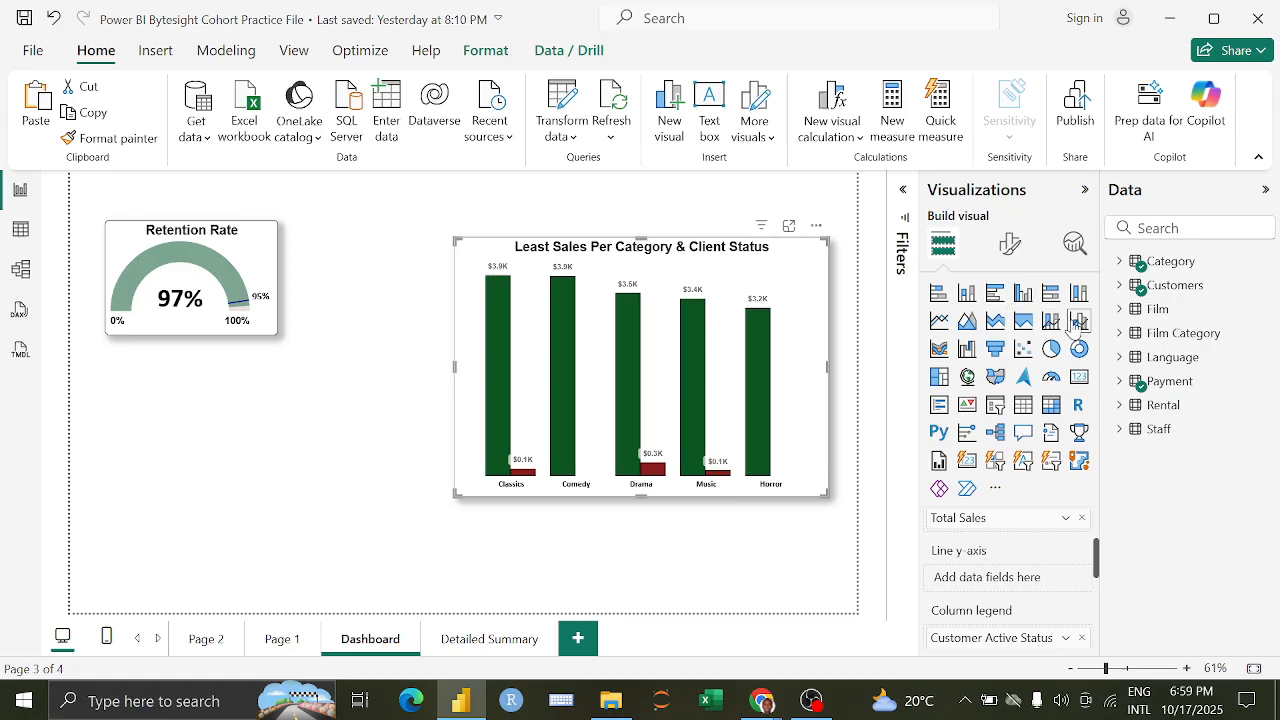
Step: Convert the Least Sales chart to a clustered bar chart and remove Customer Active Status from its legend
click(1022, 294)
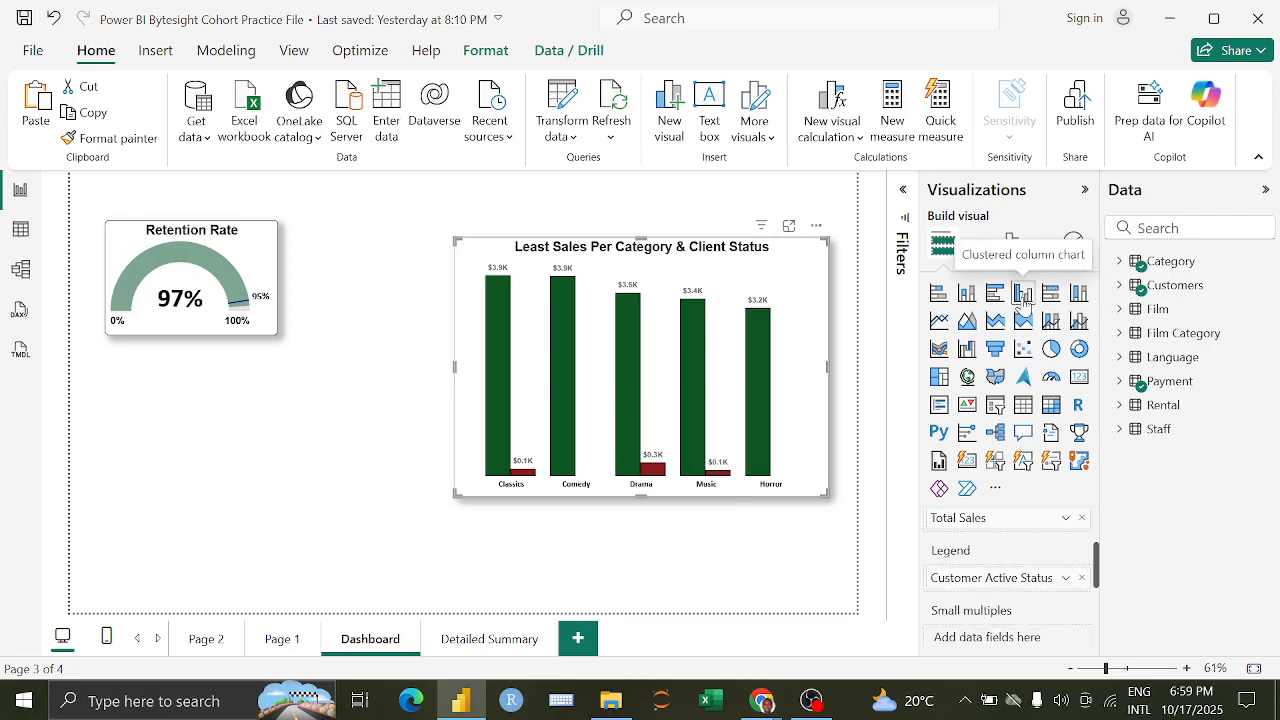
click(995, 293)
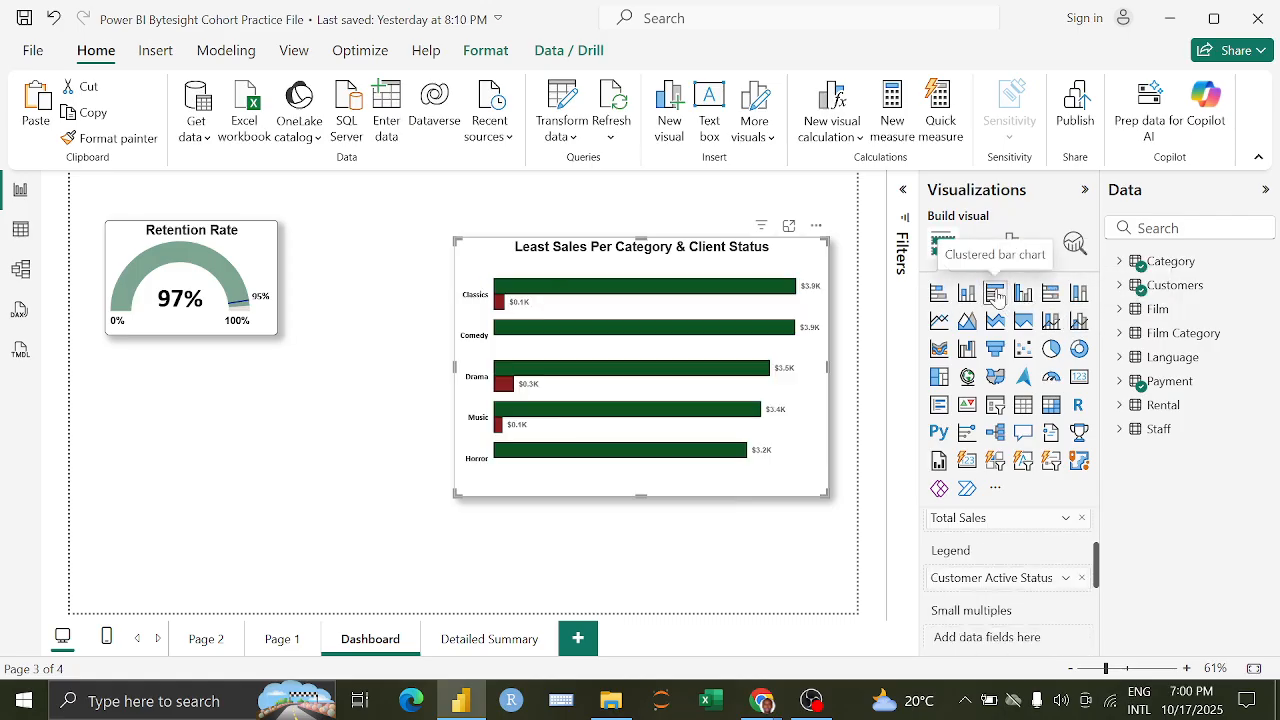
click(1082, 579)
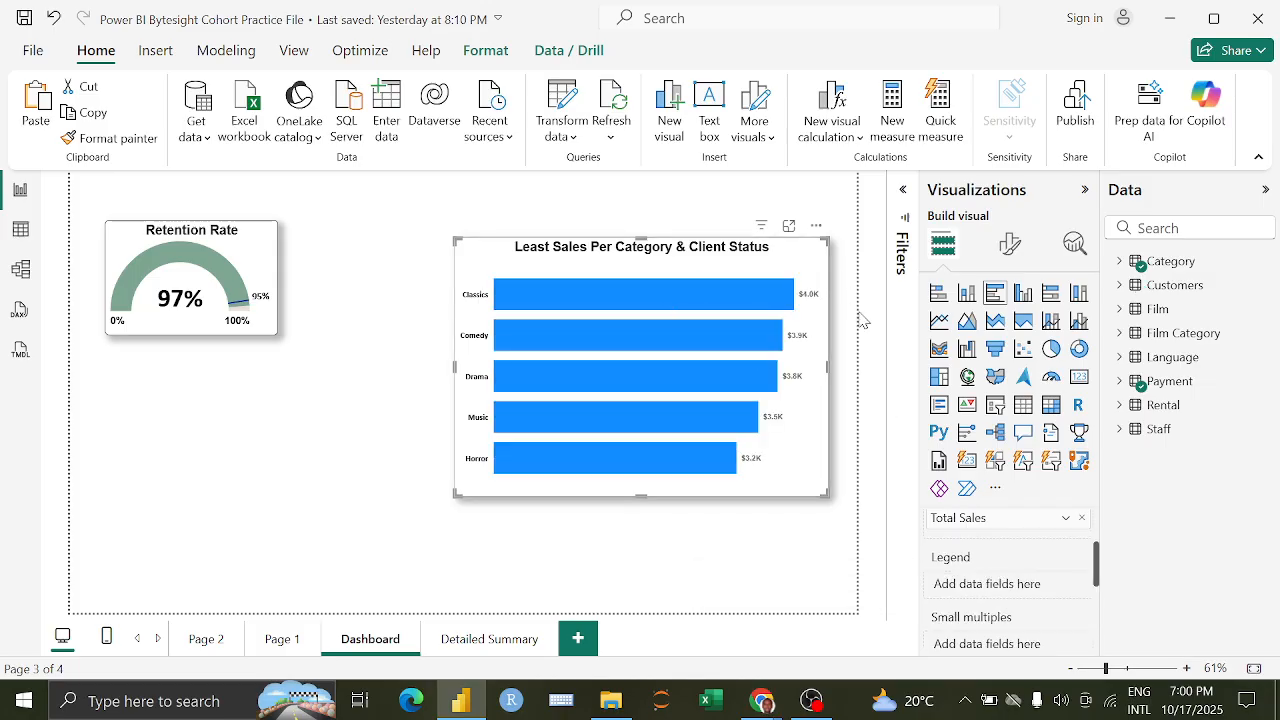
Step: Review the bar chart's general formatting options for the title, visual border and other effects
click(1006, 248)
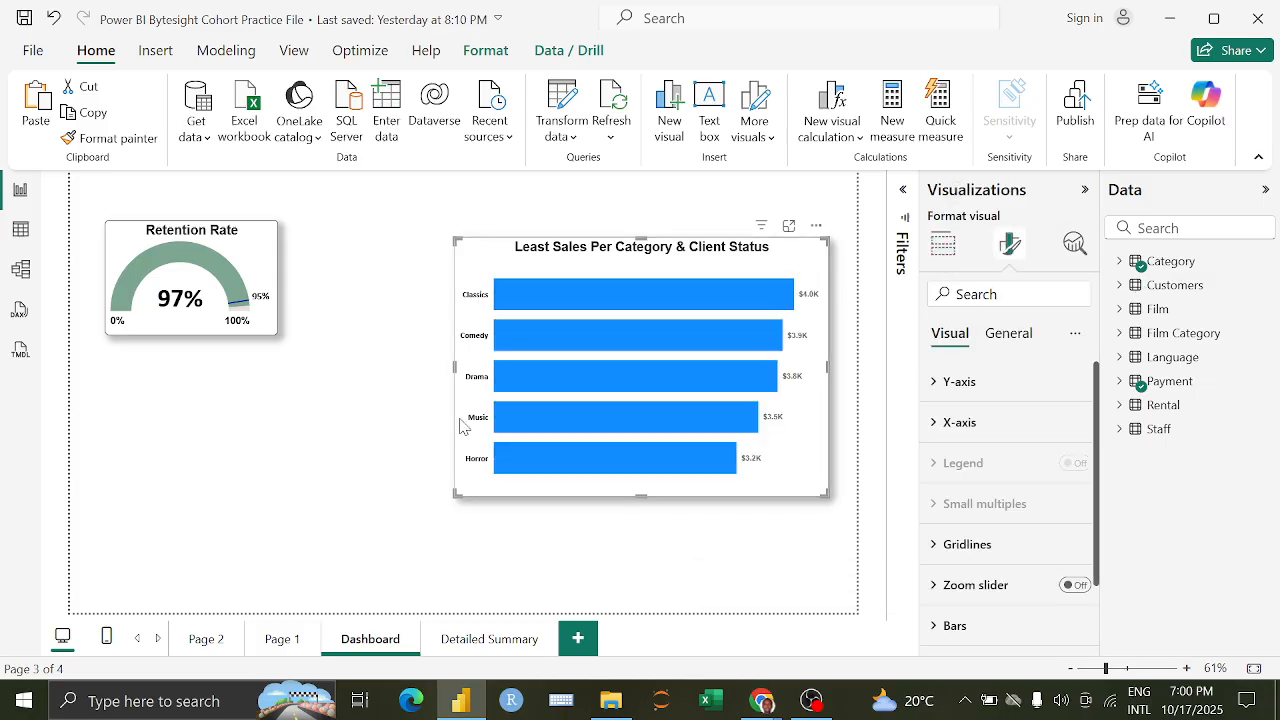
click(997, 333)
click(976, 432)
click(1005, 435)
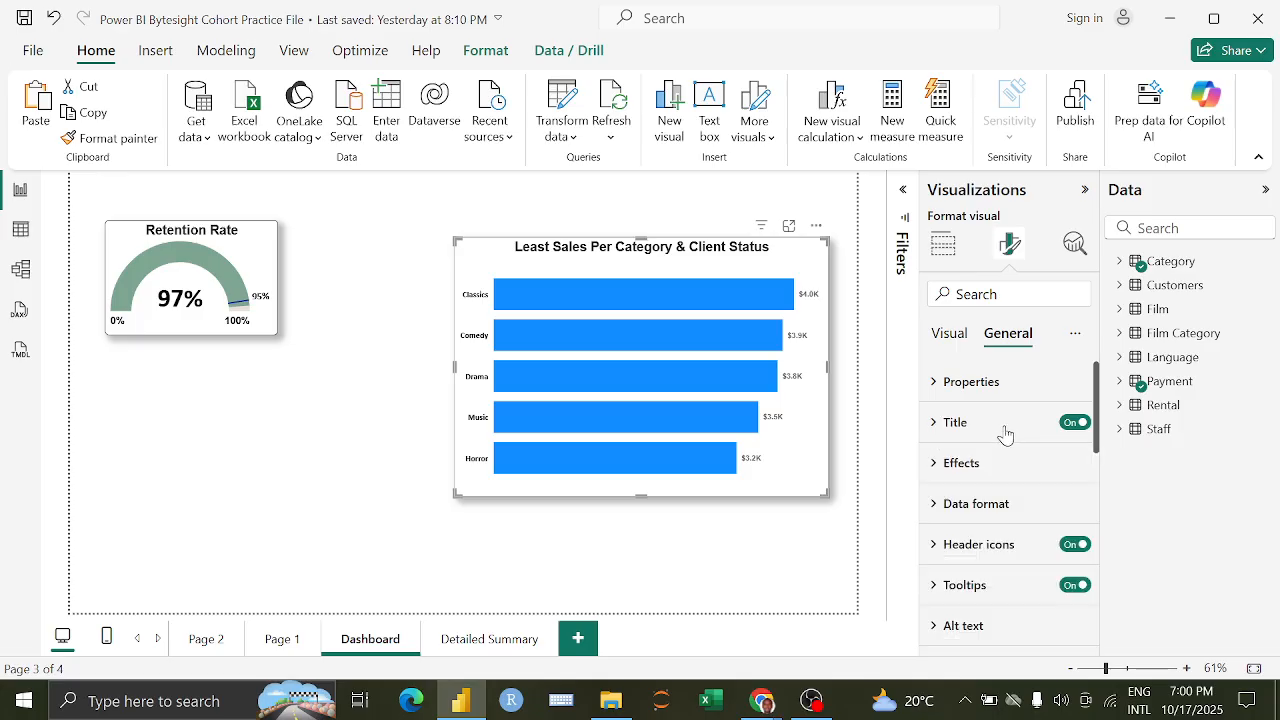
click(1000, 463)
scroll(1060, 478, down, 3)
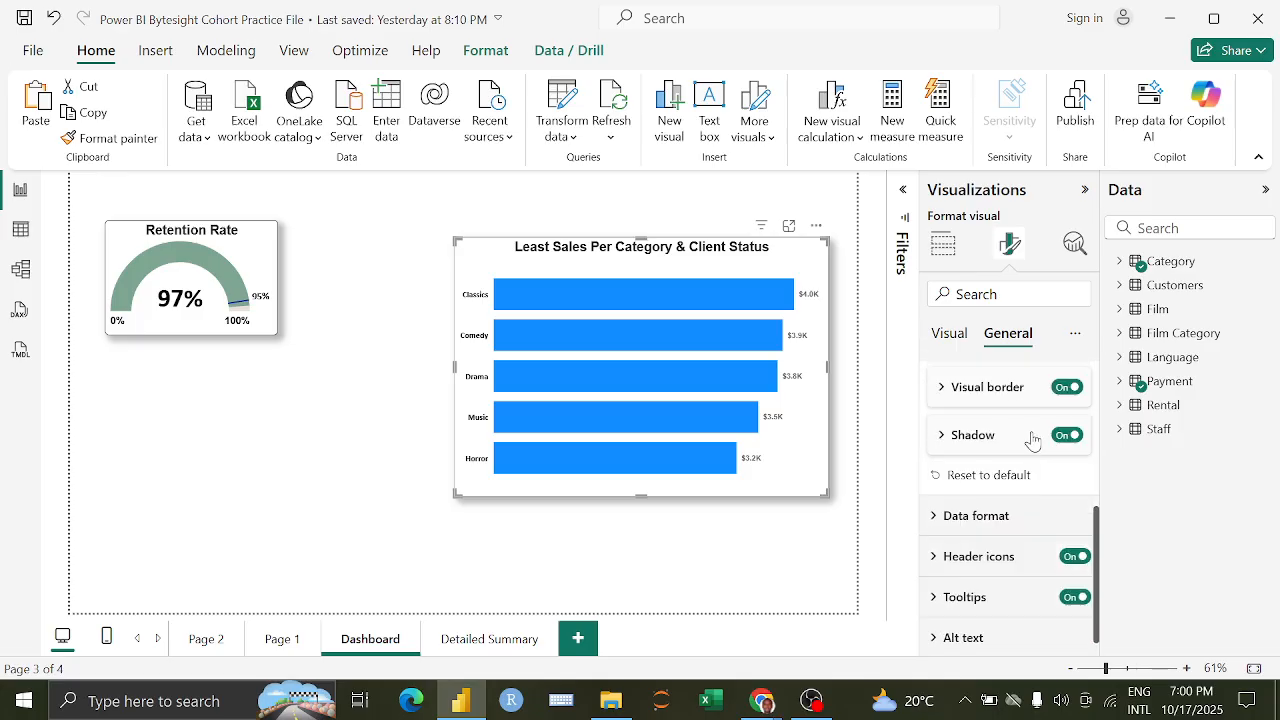
click(1028, 398)
click(1028, 398)
scroll(1015, 427, up, 3)
click(971, 423)
click(955, 333)
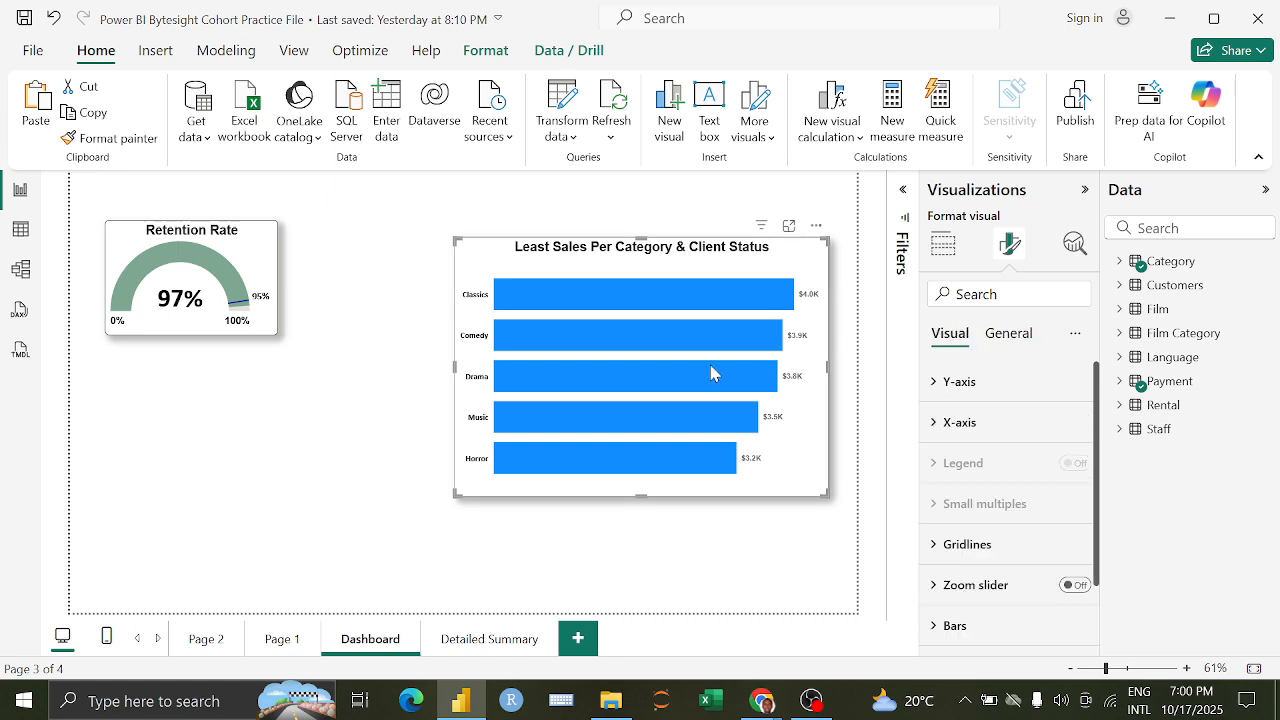
Step: Set the colour of all bars in the Least Sales chart to light green
scroll(975, 468, down, 2)
click(983, 545)
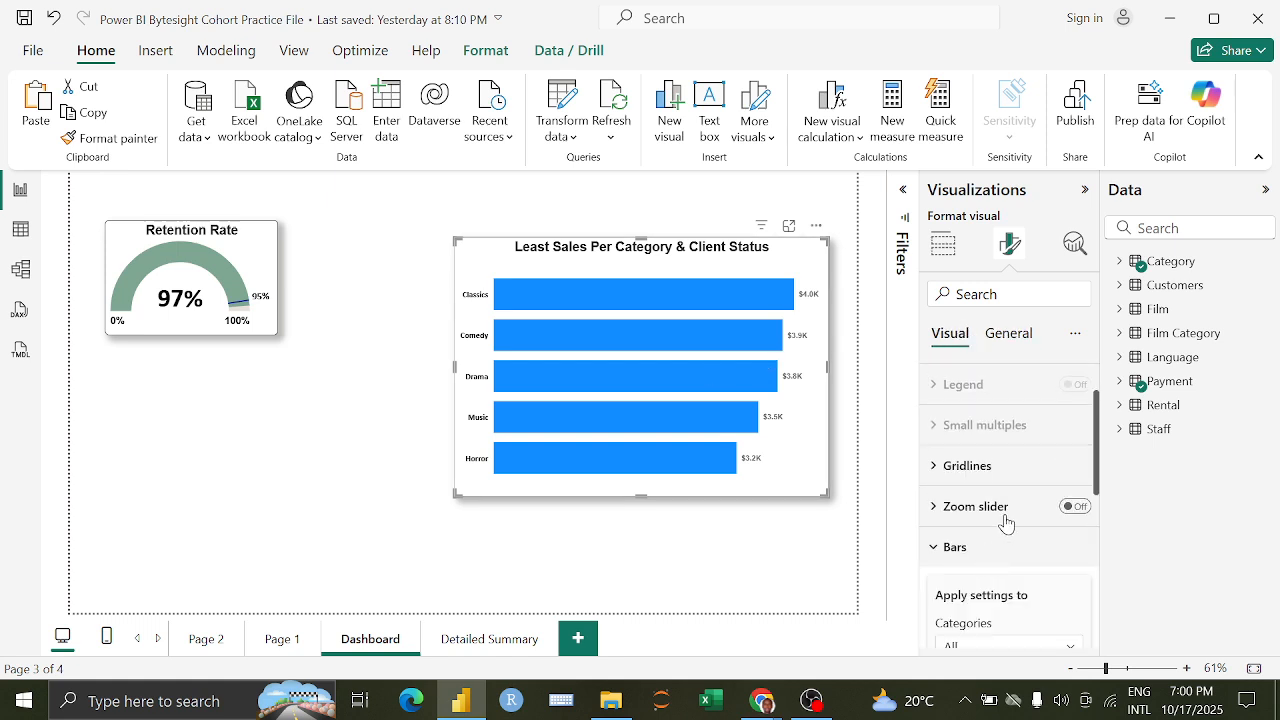
scroll(1014, 500, down, 3)
click(972, 549)
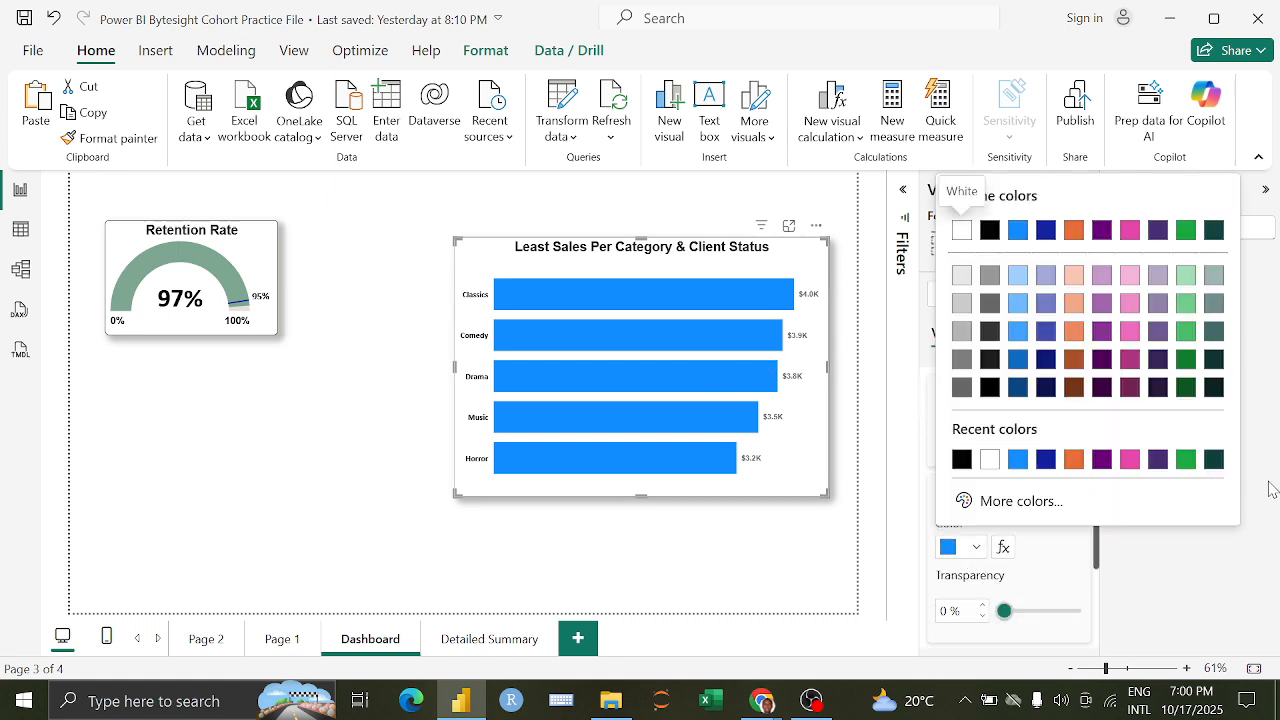
click(1213, 459)
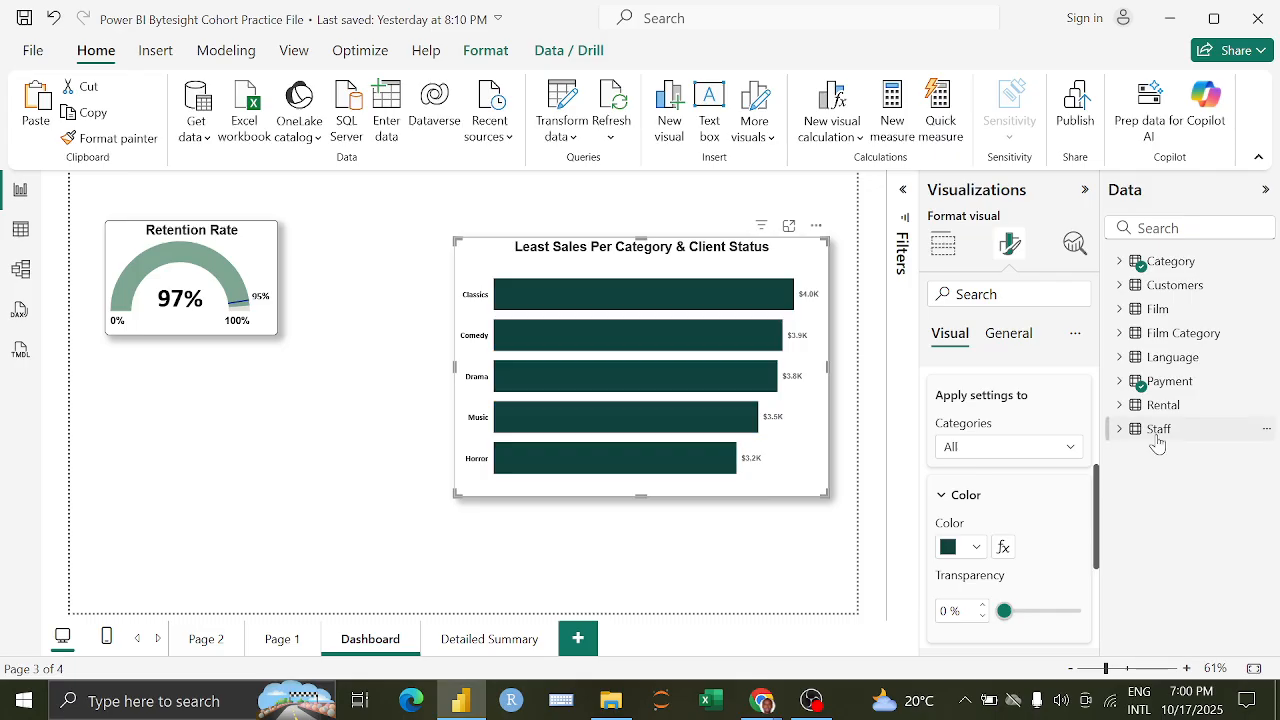
click(979, 558)
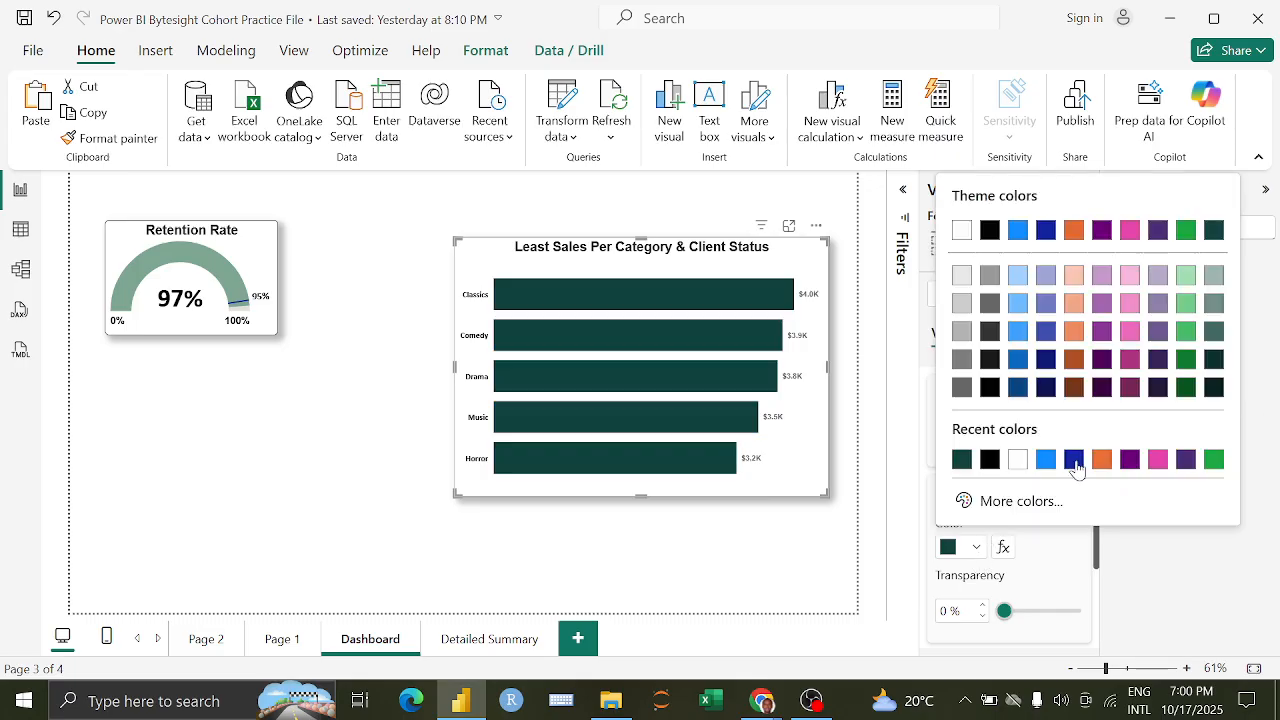
click(1188, 320)
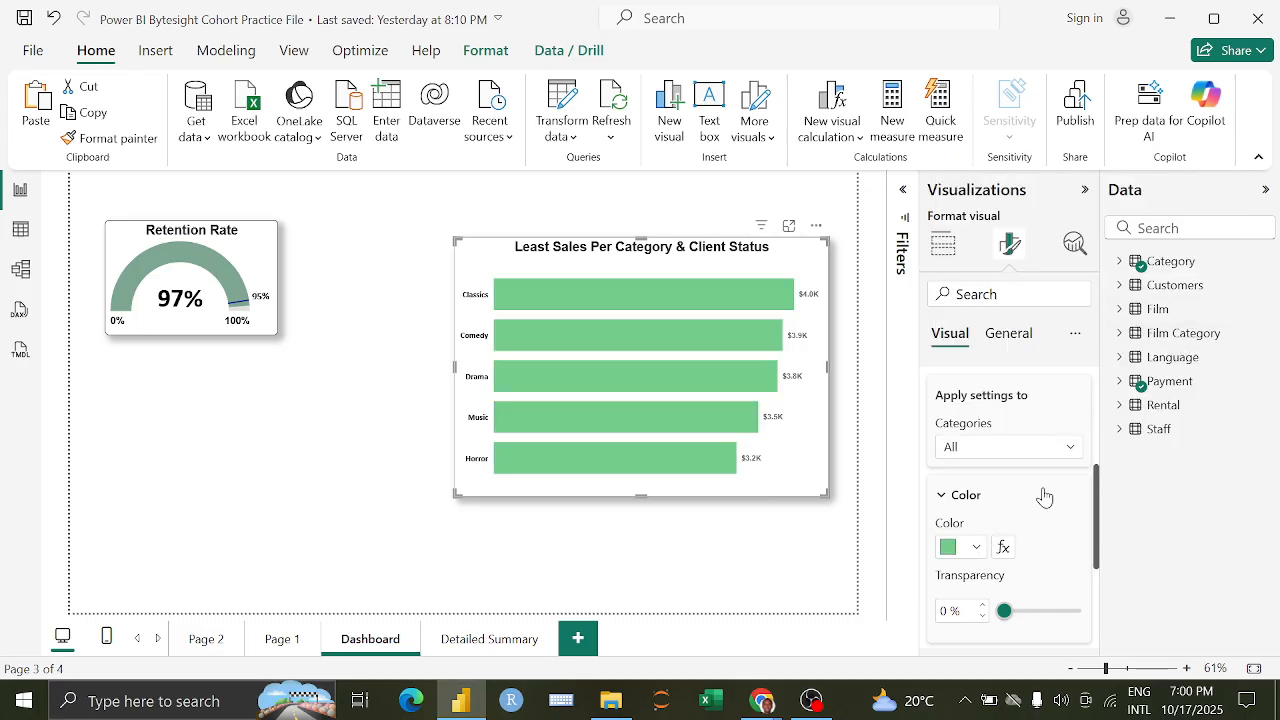
Step: Turn on the border of the chart's bars and make it black
scroll(1005, 530, down, 2)
click(1066, 570)
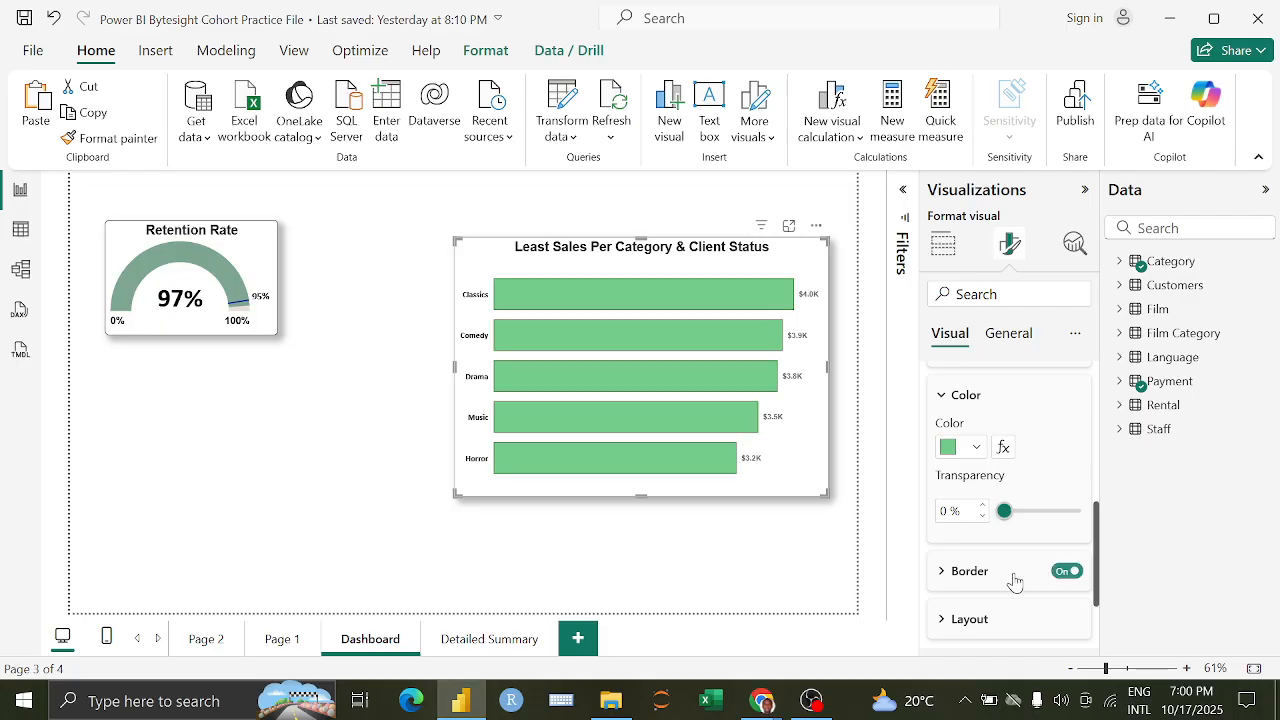
scroll(1003, 560, down, 2)
click(976, 552)
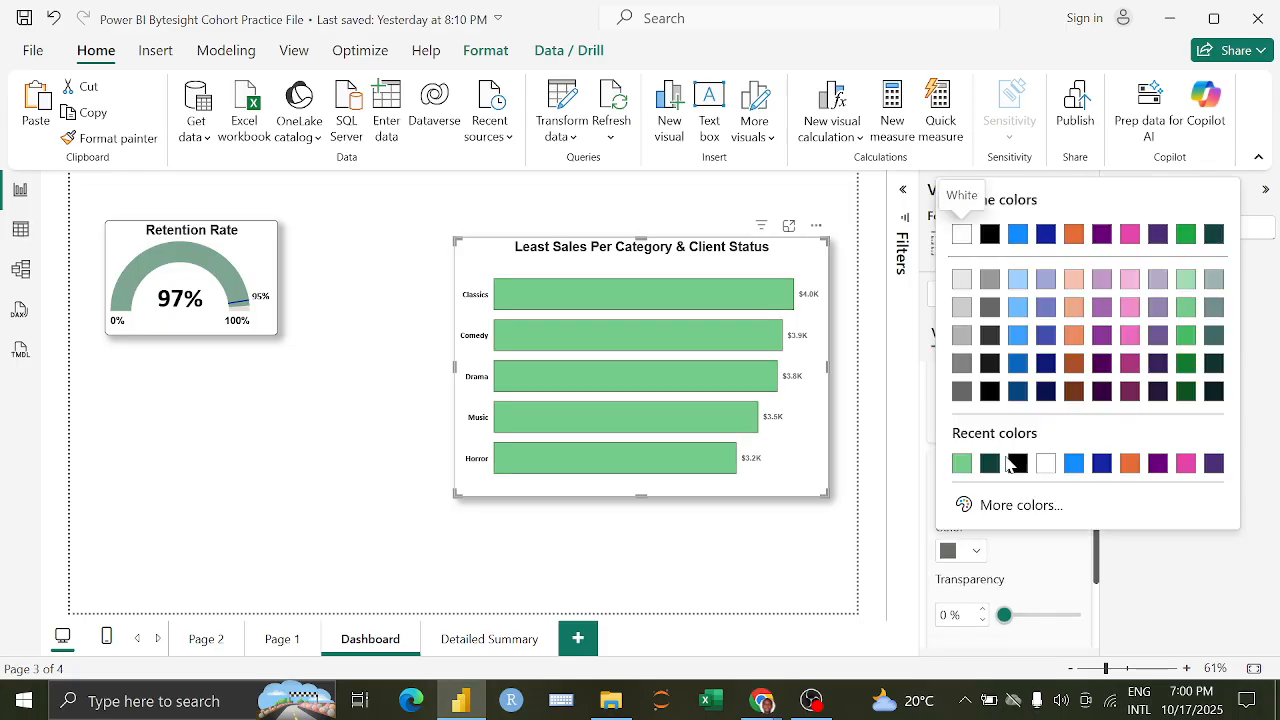
click(1016, 464)
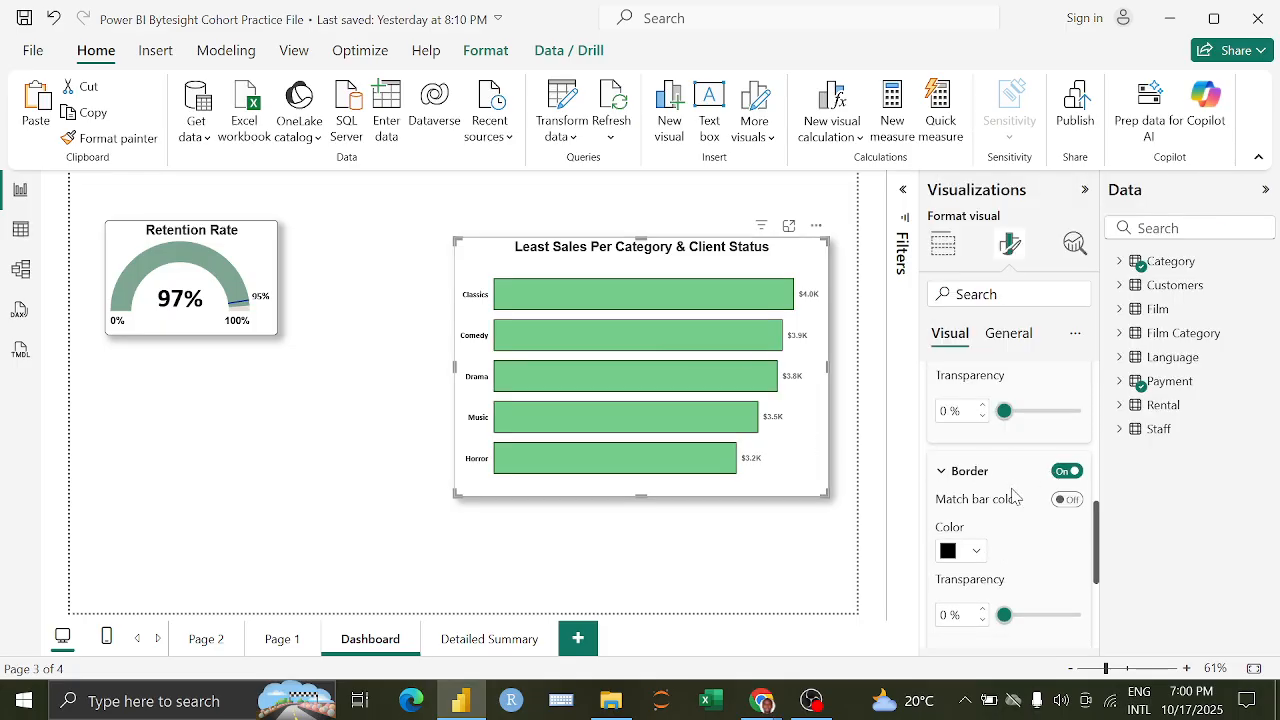
scroll(1010, 490, up, 3)
click(951, 448)
scroll(988, 486, up, 1)
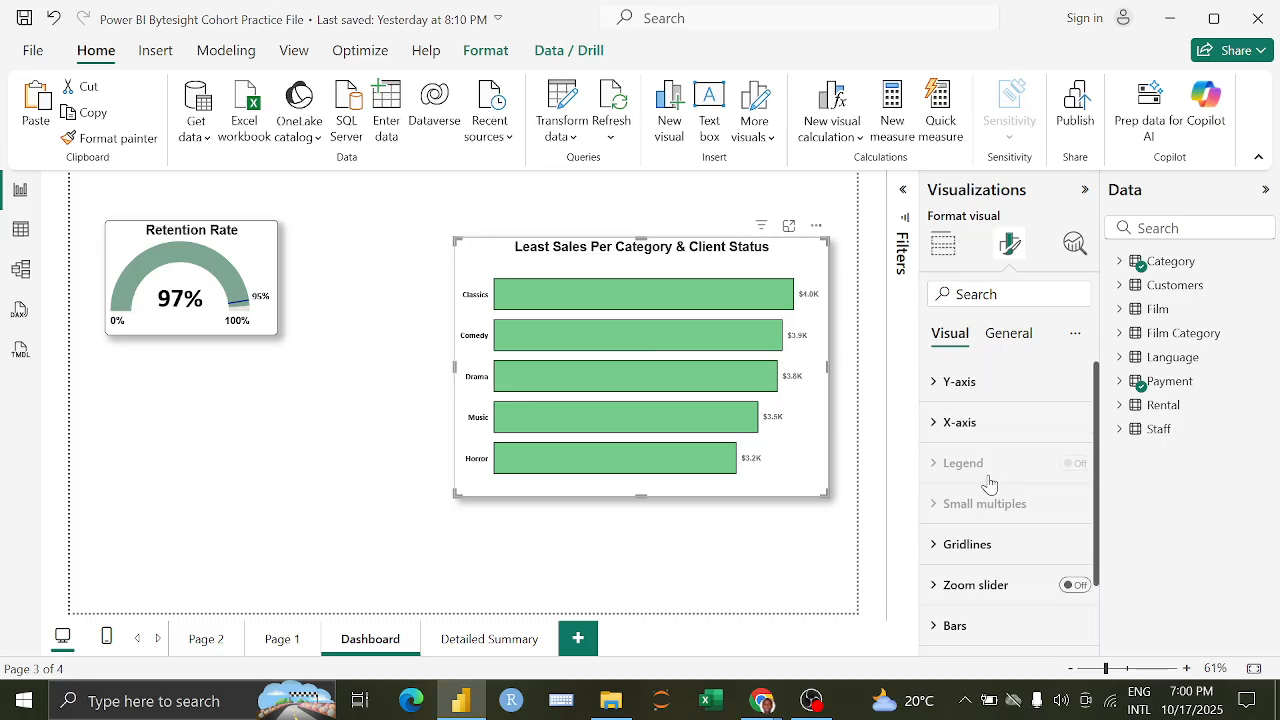
Step: Set the position of the bar chart's data labels to Outside end
scroll(984, 457, down, 1)
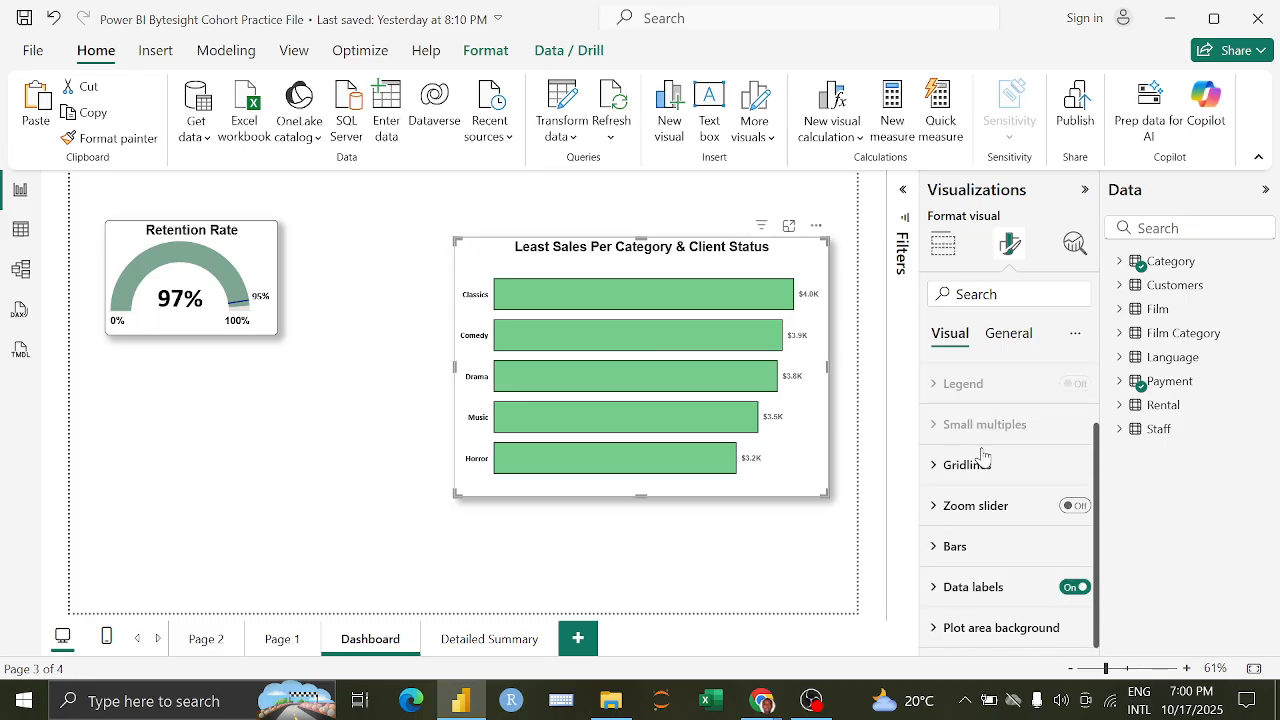
click(1000, 586)
scroll(1000, 549, down, 5)
click(1024, 520)
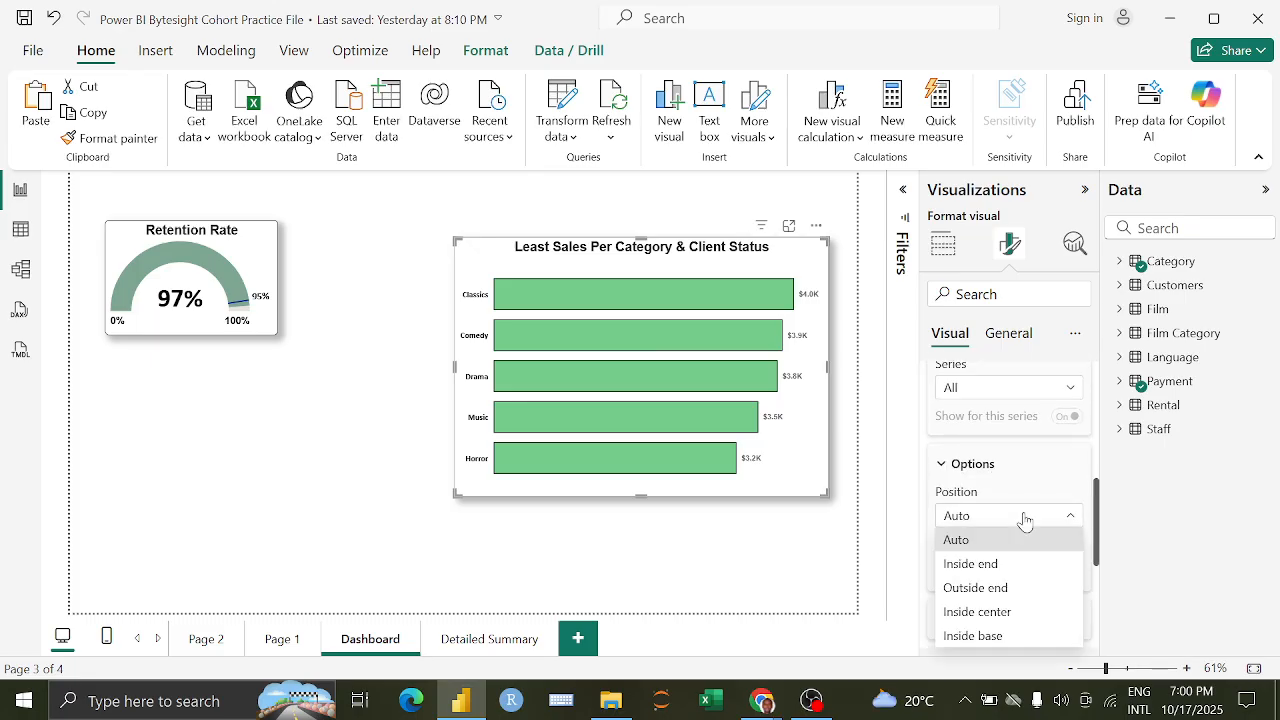
click(1015, 588)
scroll(1024, 560, down, 2)
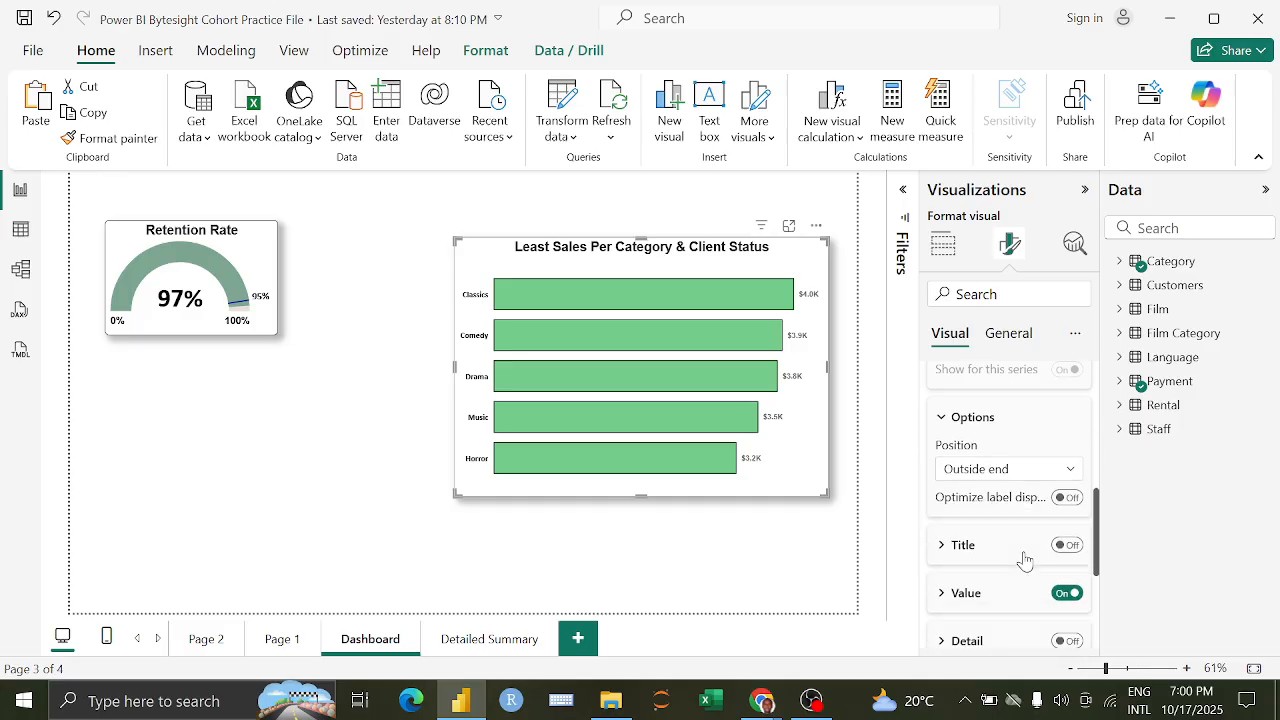
Step: Make the data label values of the bar chart black
click(1000, 541)
scroll(1003, 545, down, 3)
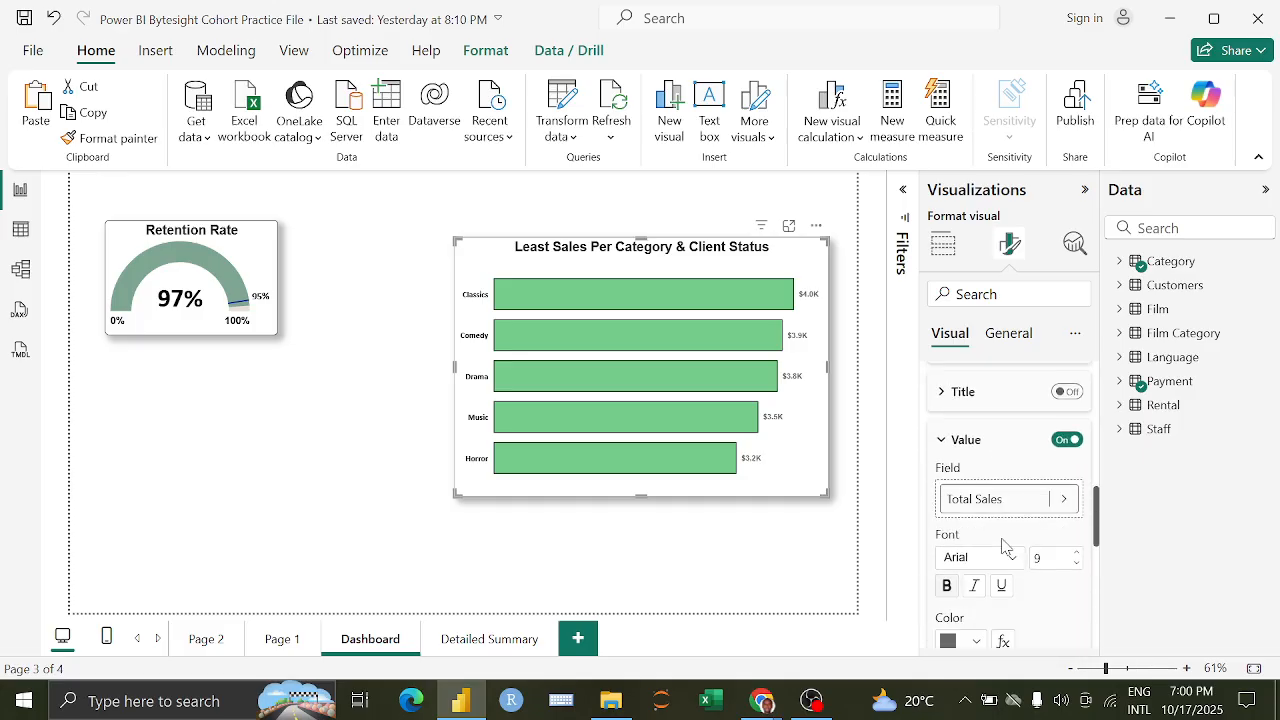
click(978, 545)
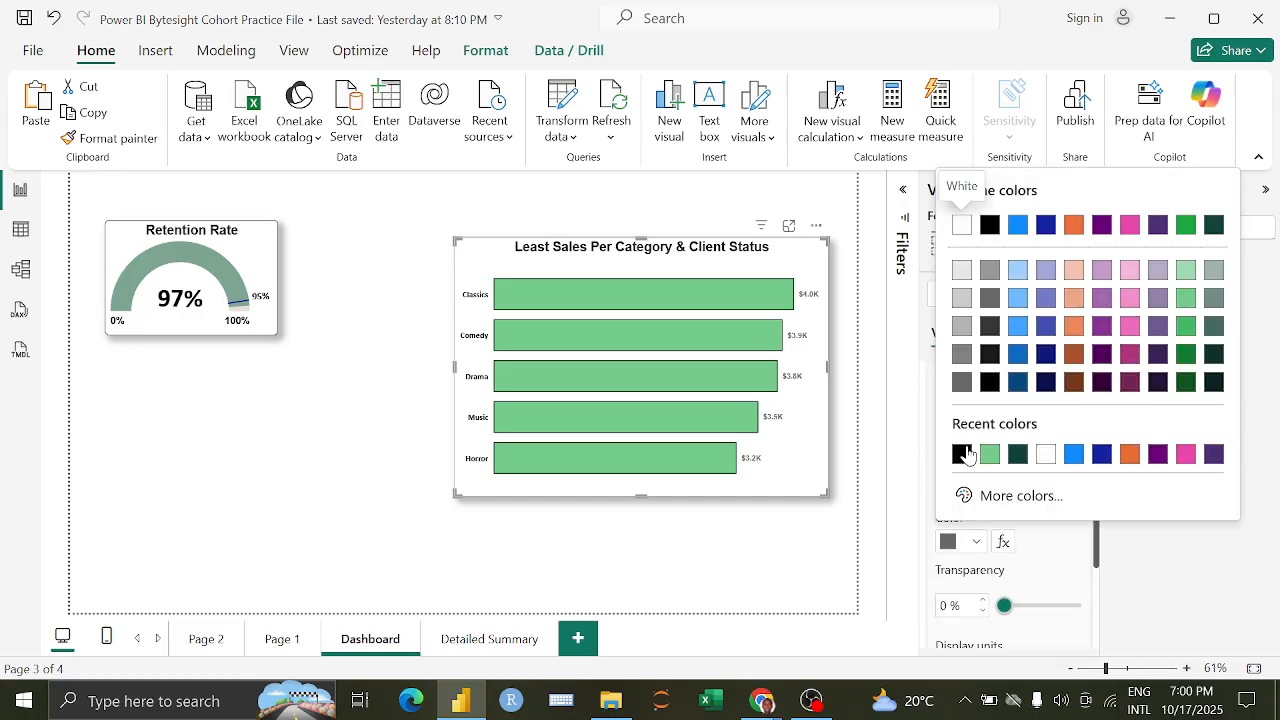
click(991, 220)
scroll(1020, 496, up, 2)
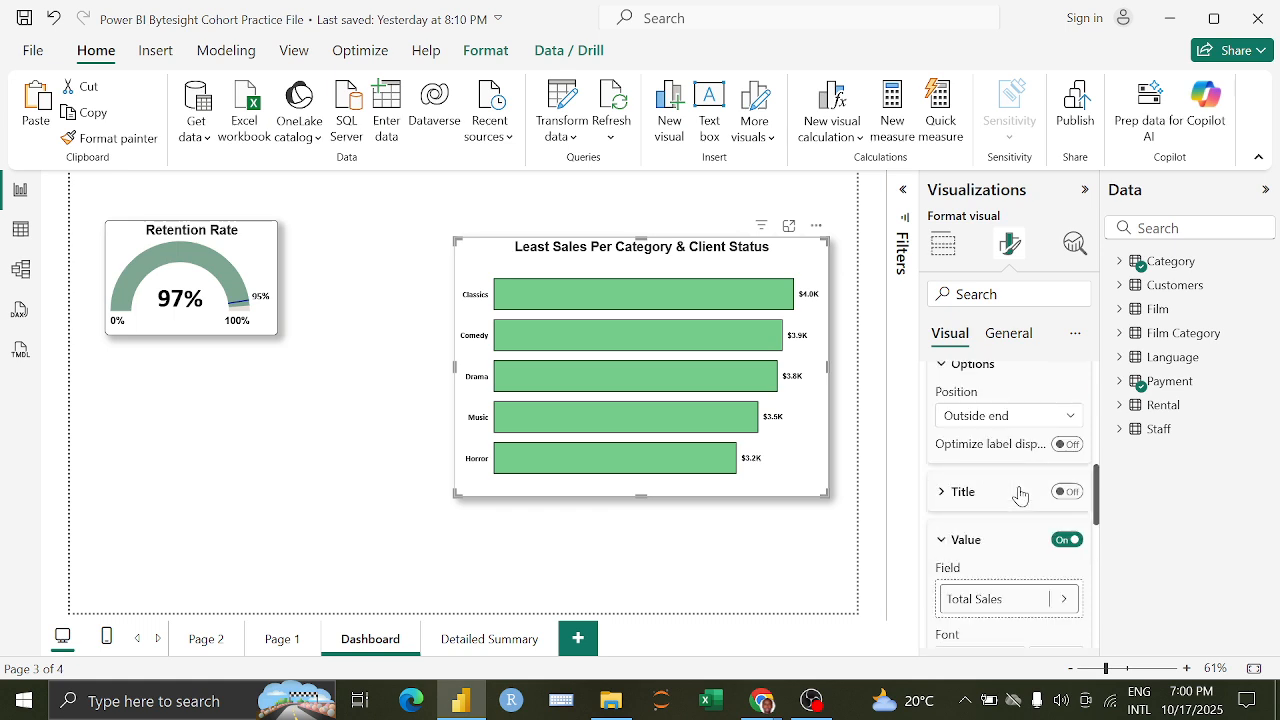
scroll(1020, 496, up, 3)
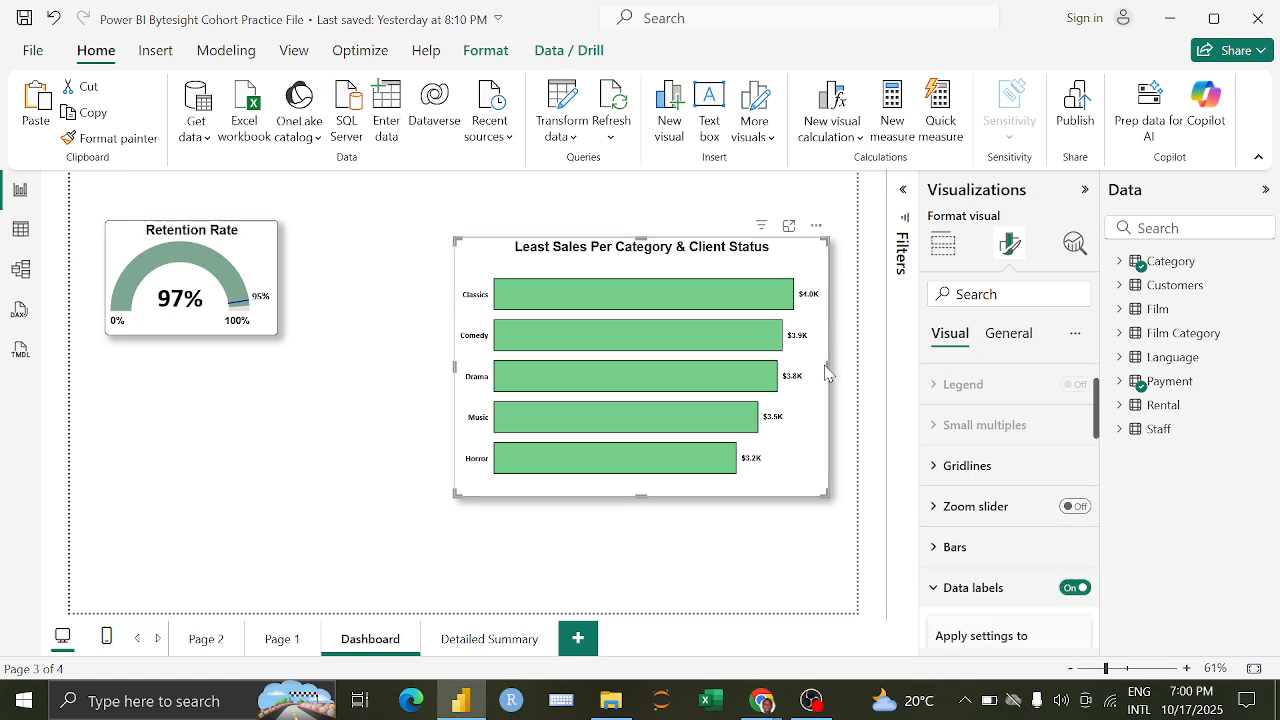
Step: Narrow the Least Sales chart to about the width of its title and show its filters
drag(827, 373, 721, 382)
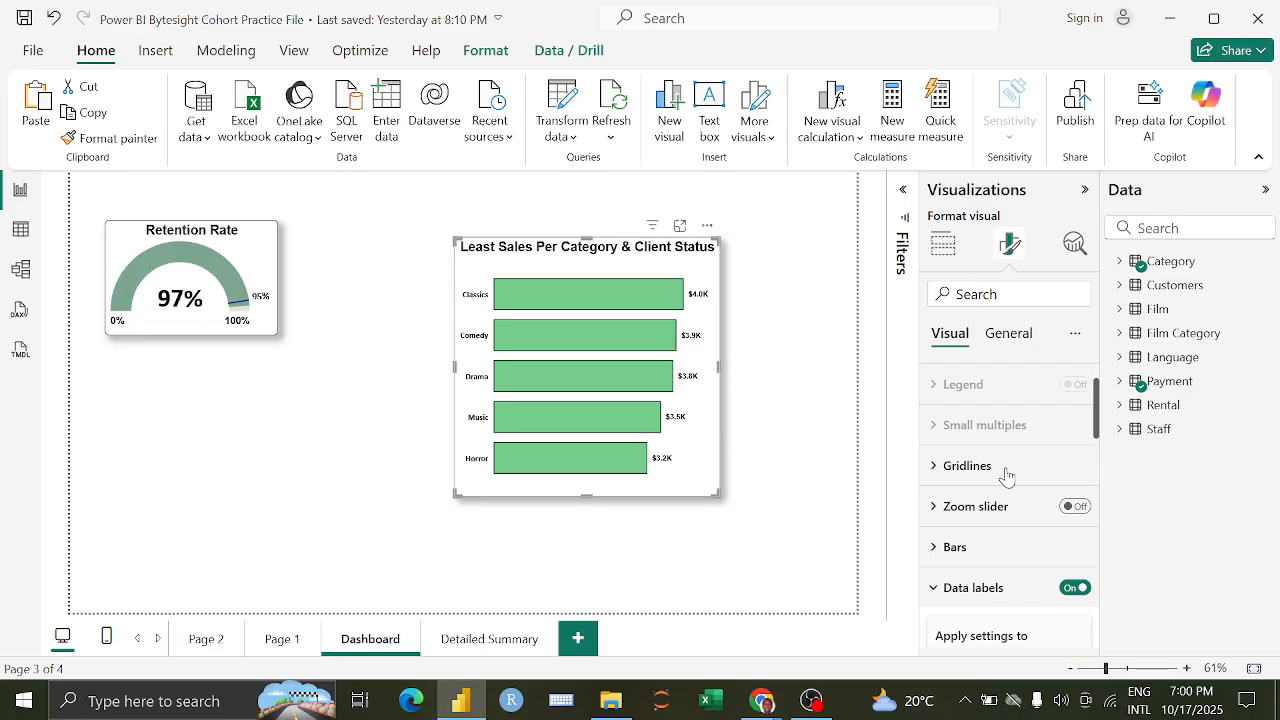
click(899, 205)
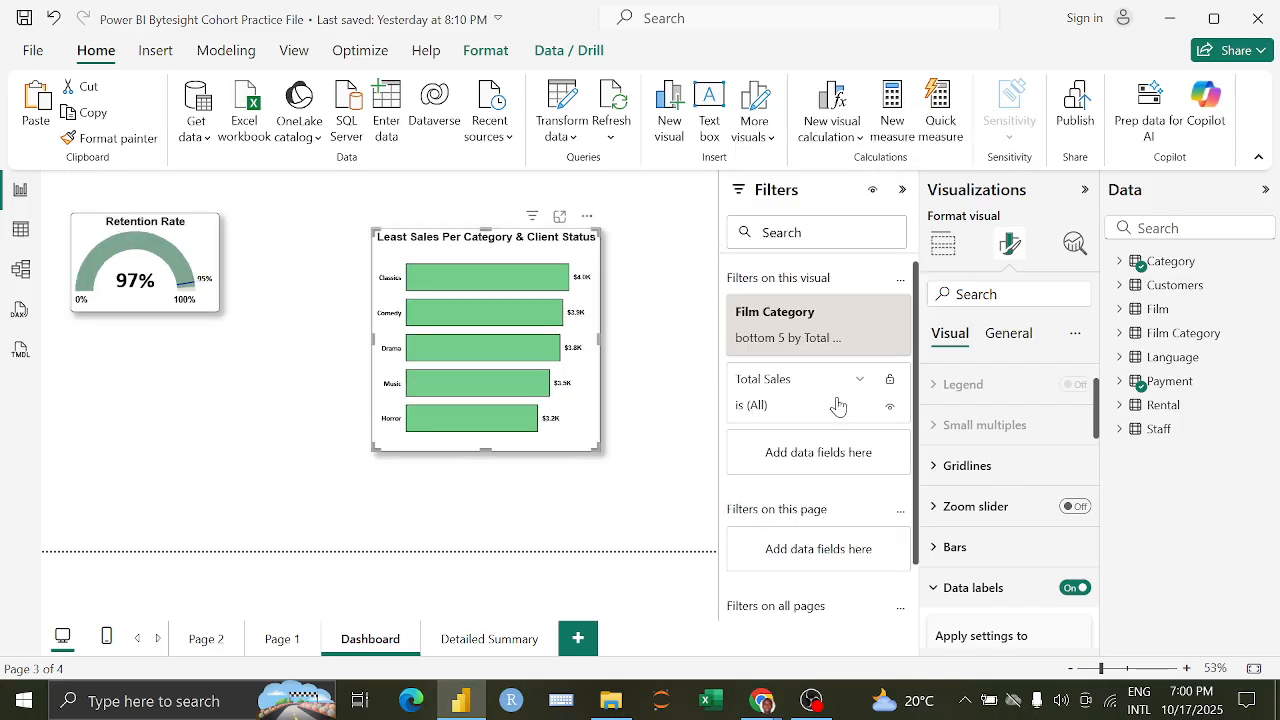
Step: Filter the bar chart to the top 5 film categories by Total Sales and make the chart shorter and slightly wider
click(859, 316)
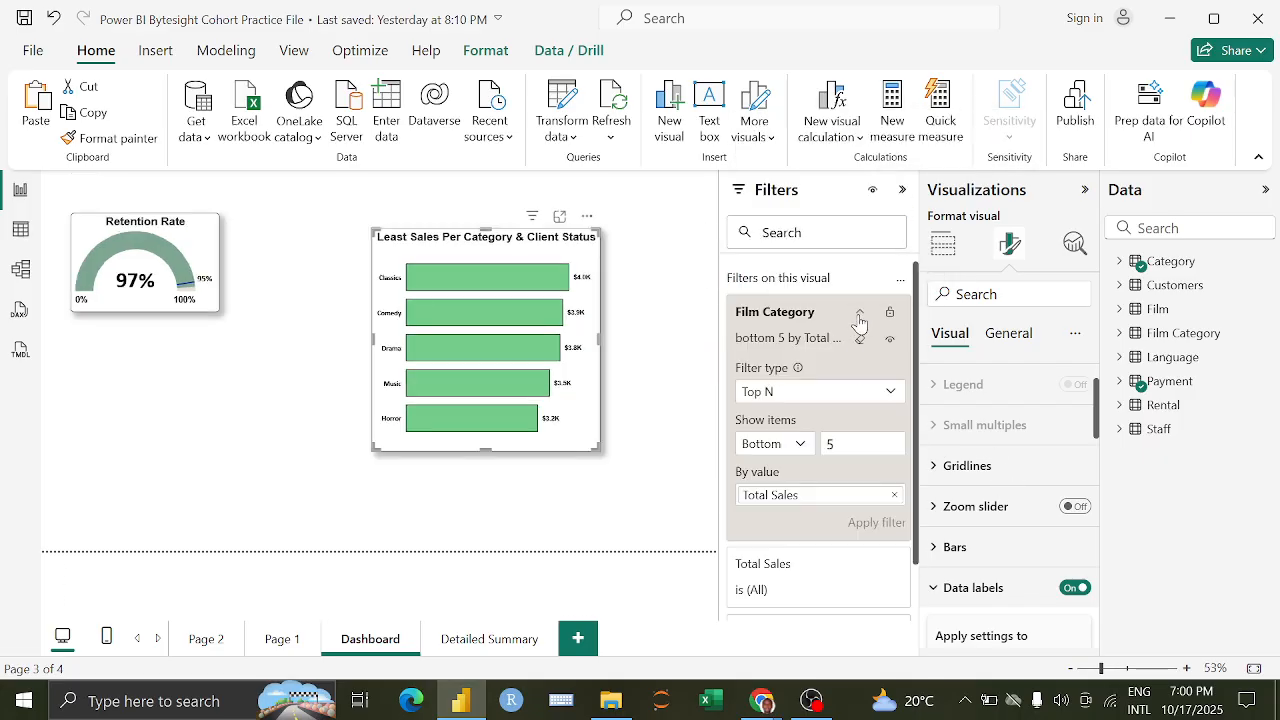
click(799, 445)
click(788, 472)
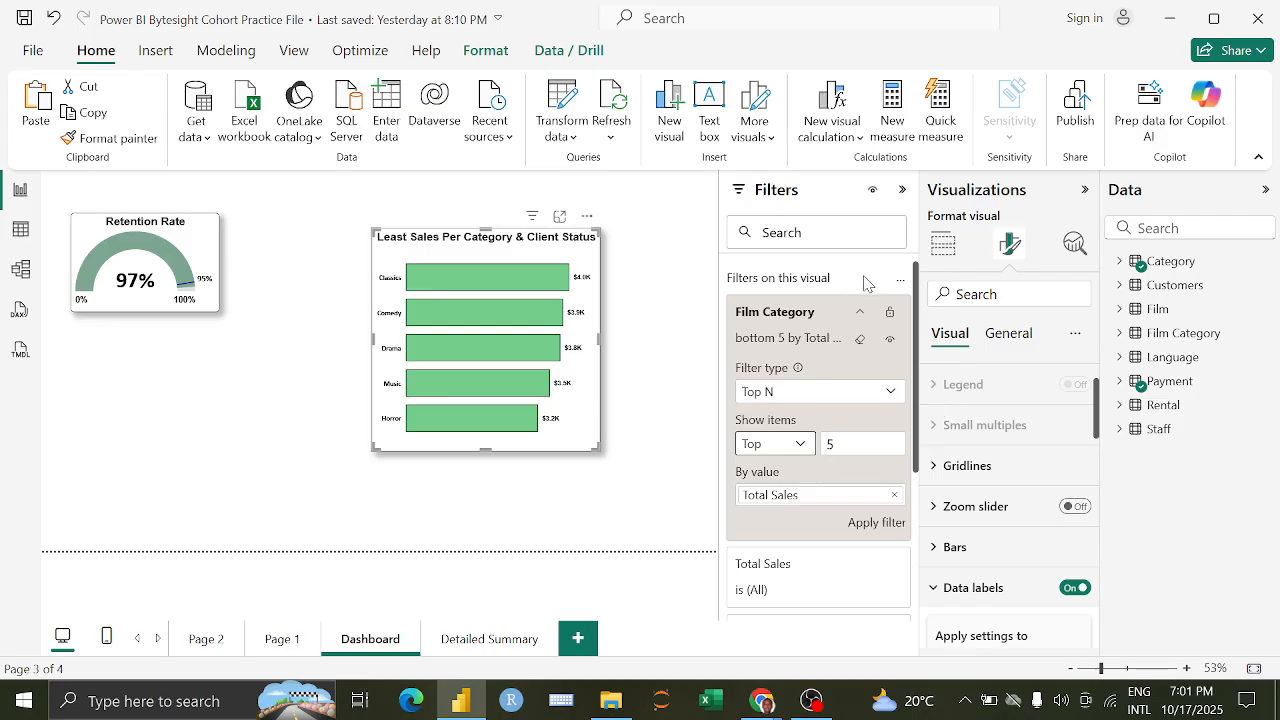
click(875, 525)
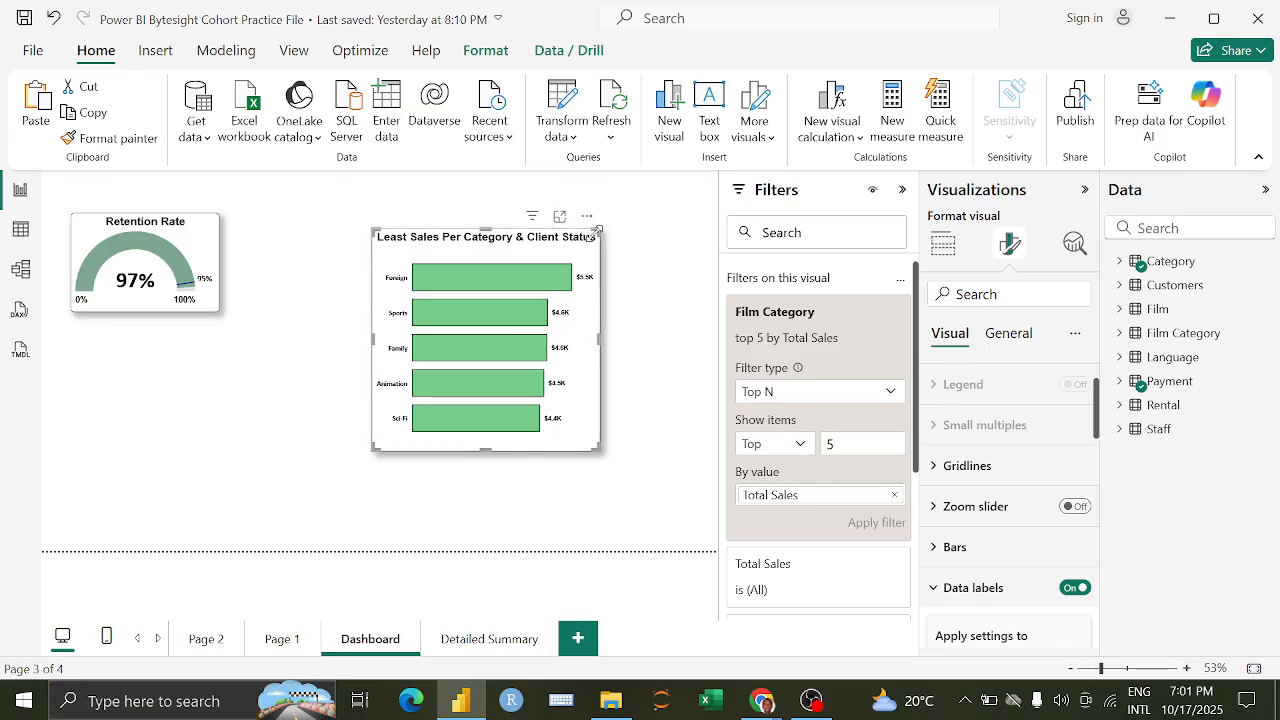
drag(597, 230, 611, 302)
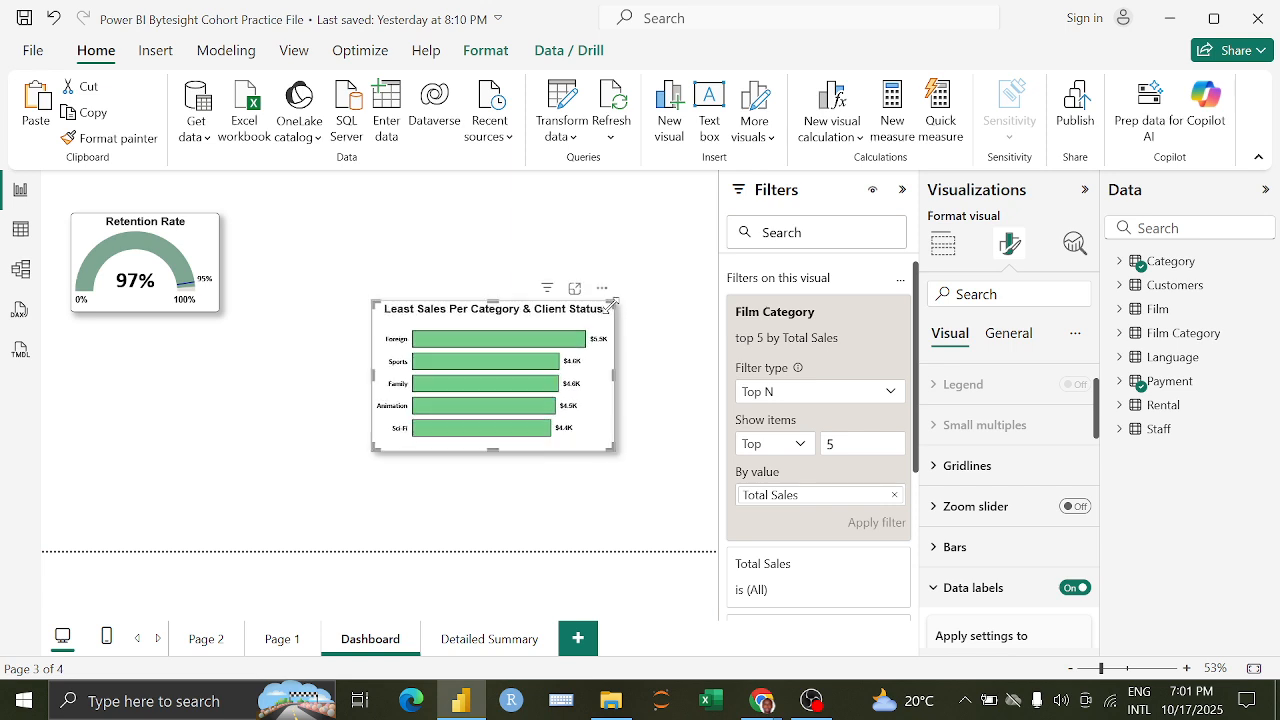
click(902, 190)
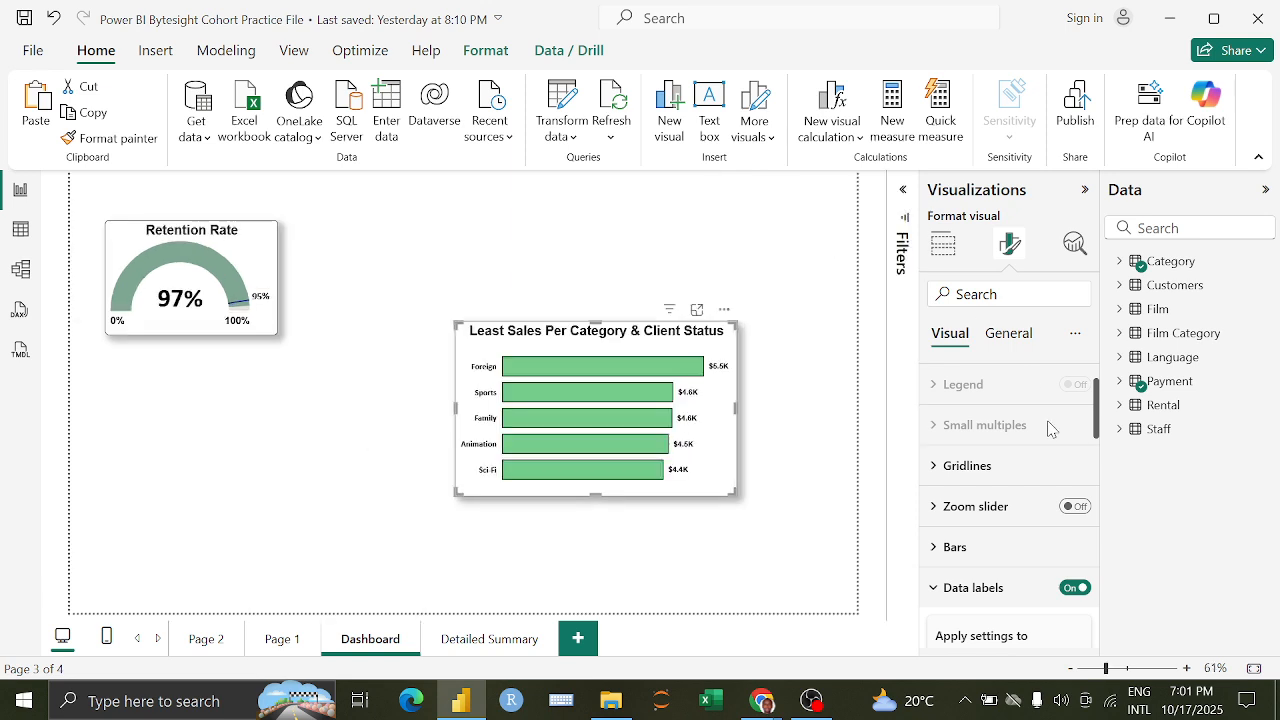
Step: Change the bar chart's title text to "Top Sales Per Category"
click(1007, 334)
drag(974, 448, 904, 456)
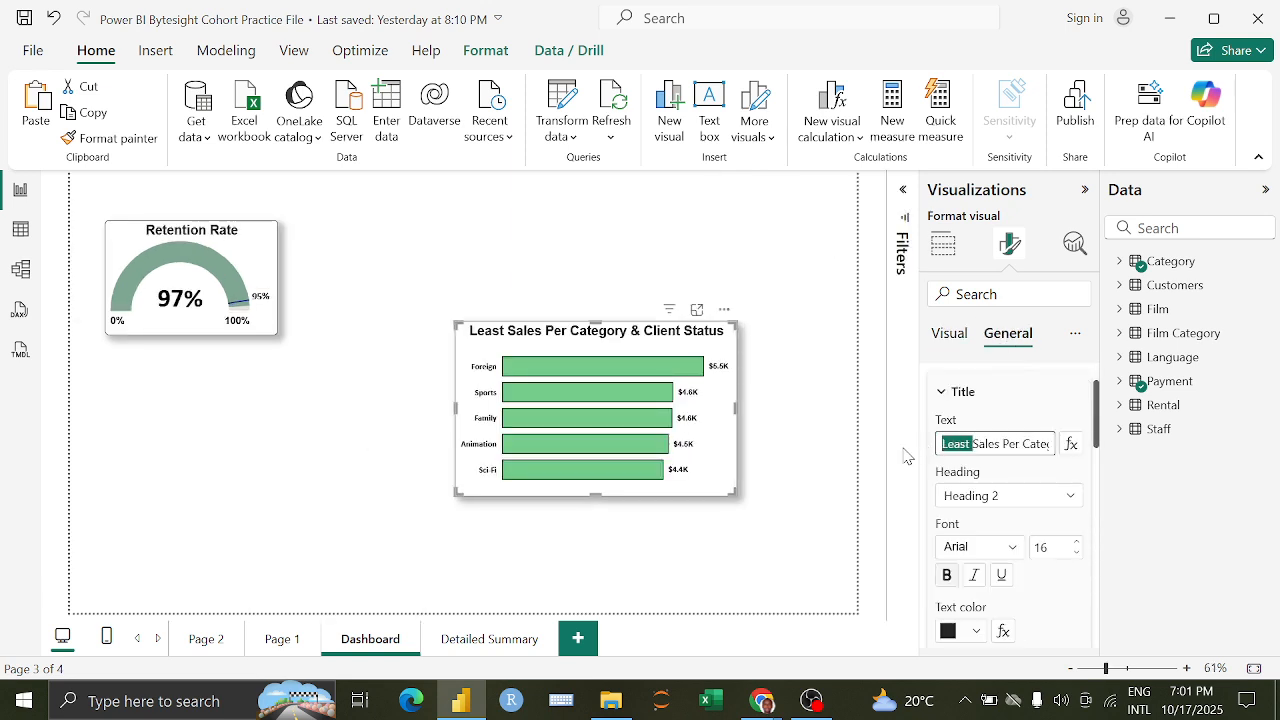
key(BackSpace)
text(Top)
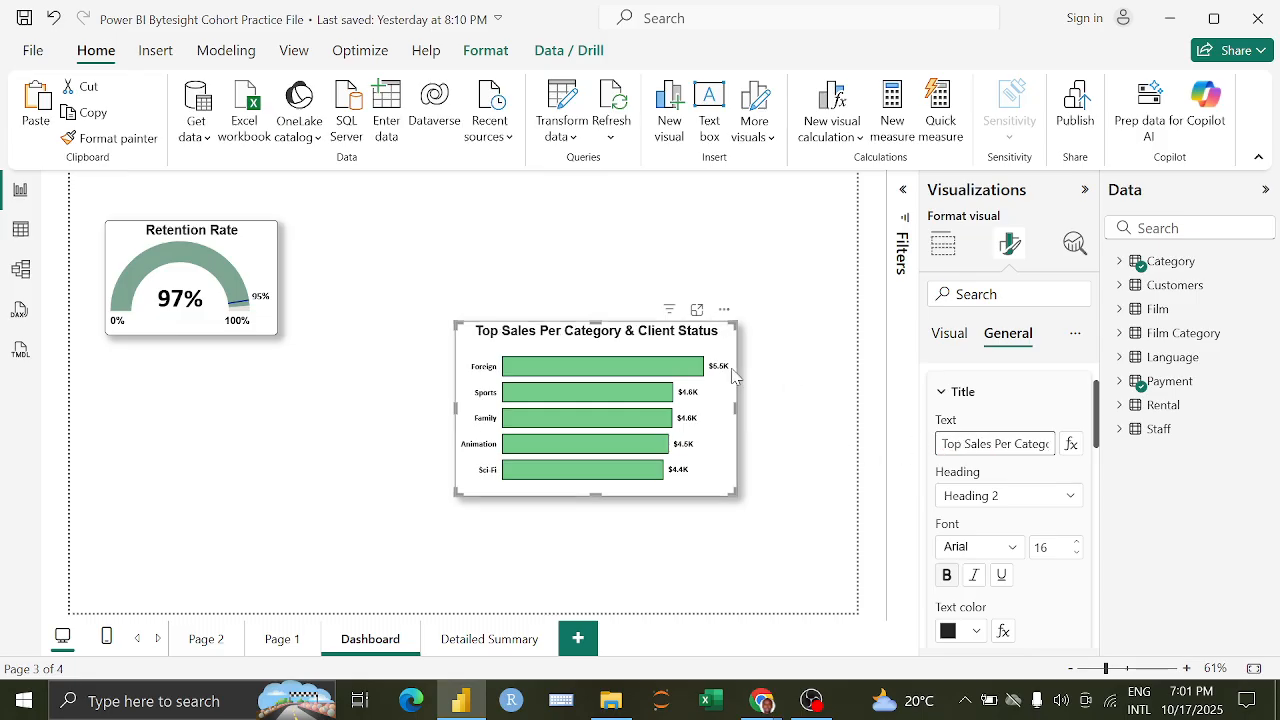
click(1045, 448)
key(Right)
key(Right)
key(Right)
key(Right)
key(Right)
key(Right)
key(Right)
key(Right)
key(Right)
key(Right)
key(Right)
key(Right)
key(Right)
key(Right)
key(Right)
key(Right)
key(Right)
key(Right)
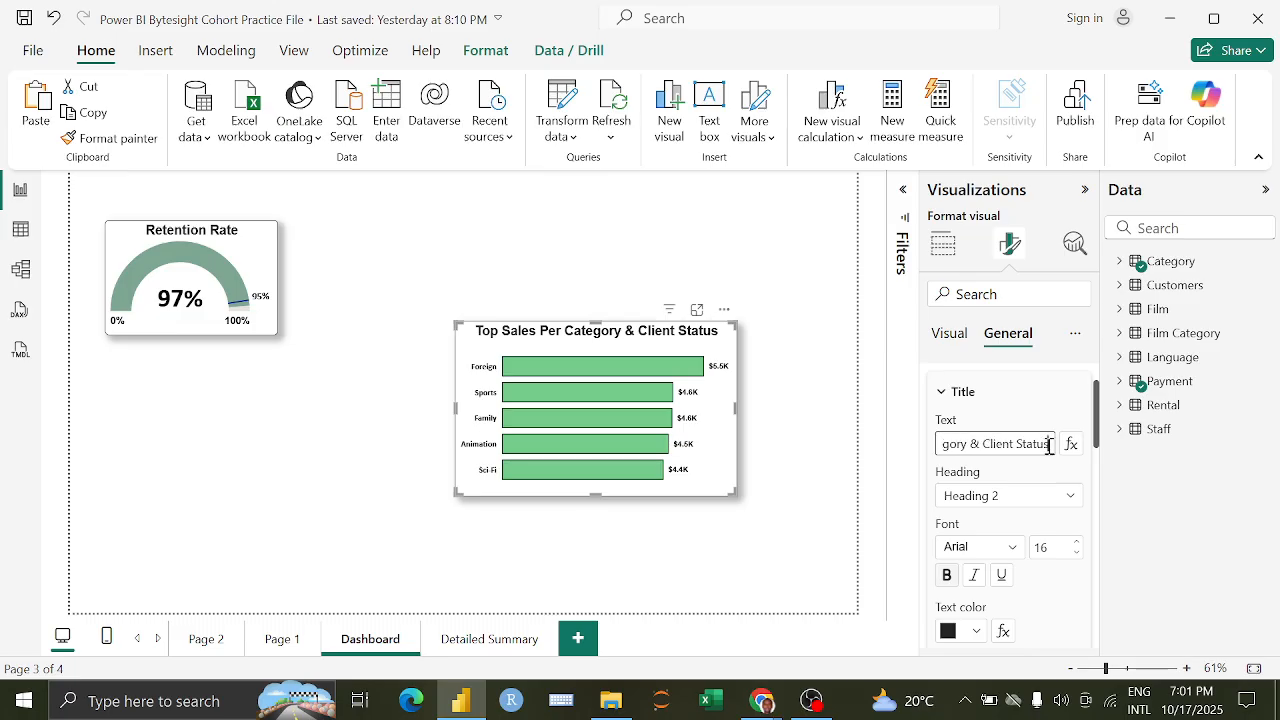
drag(1050, 447, 973, 449)
key(BackSpace)
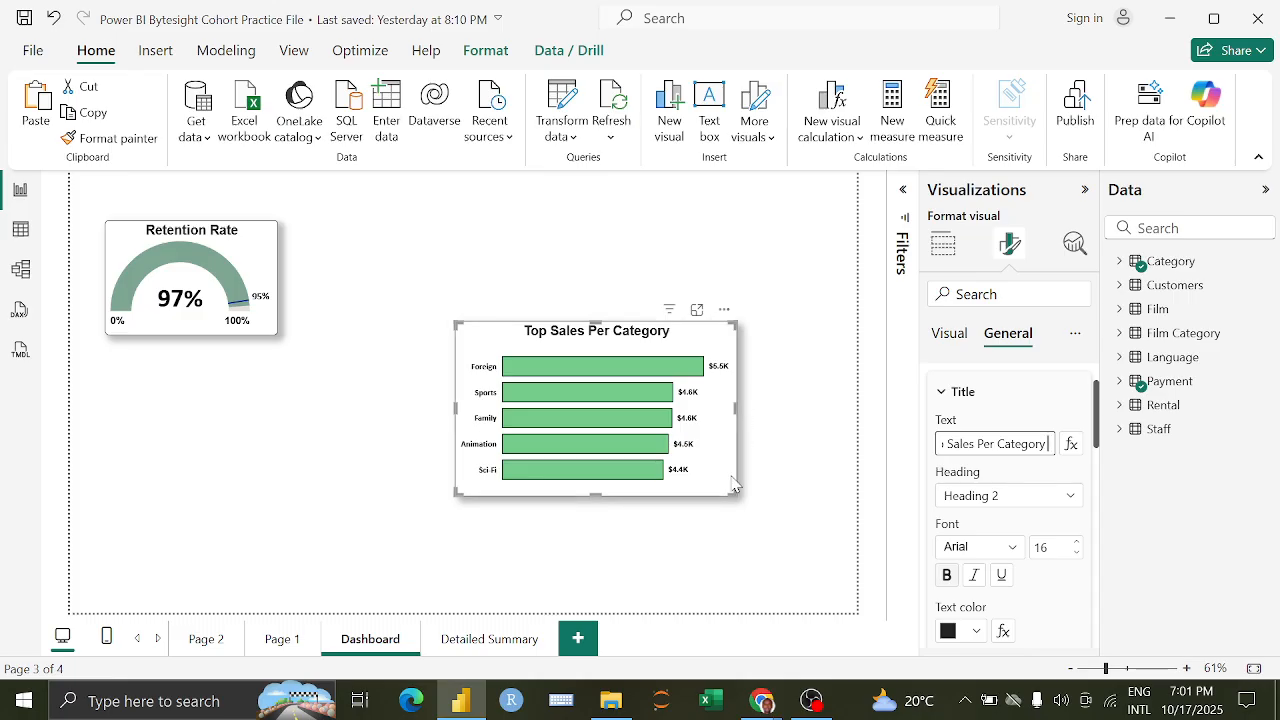
Step: Narrow the Top Sales Per Category chart and place it beside the Retention Rate gauge with their upper edges aligned
drag(737, 494, 666, 506)
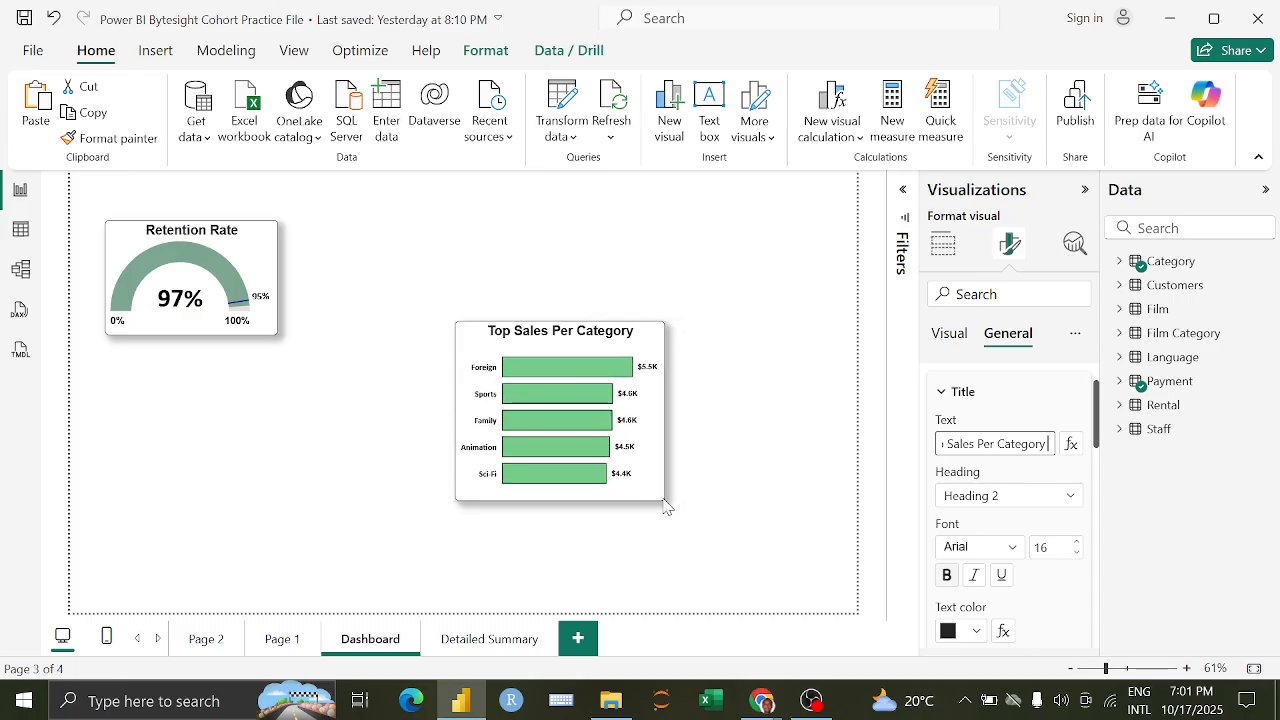
drag(585, 343, 441, 242)
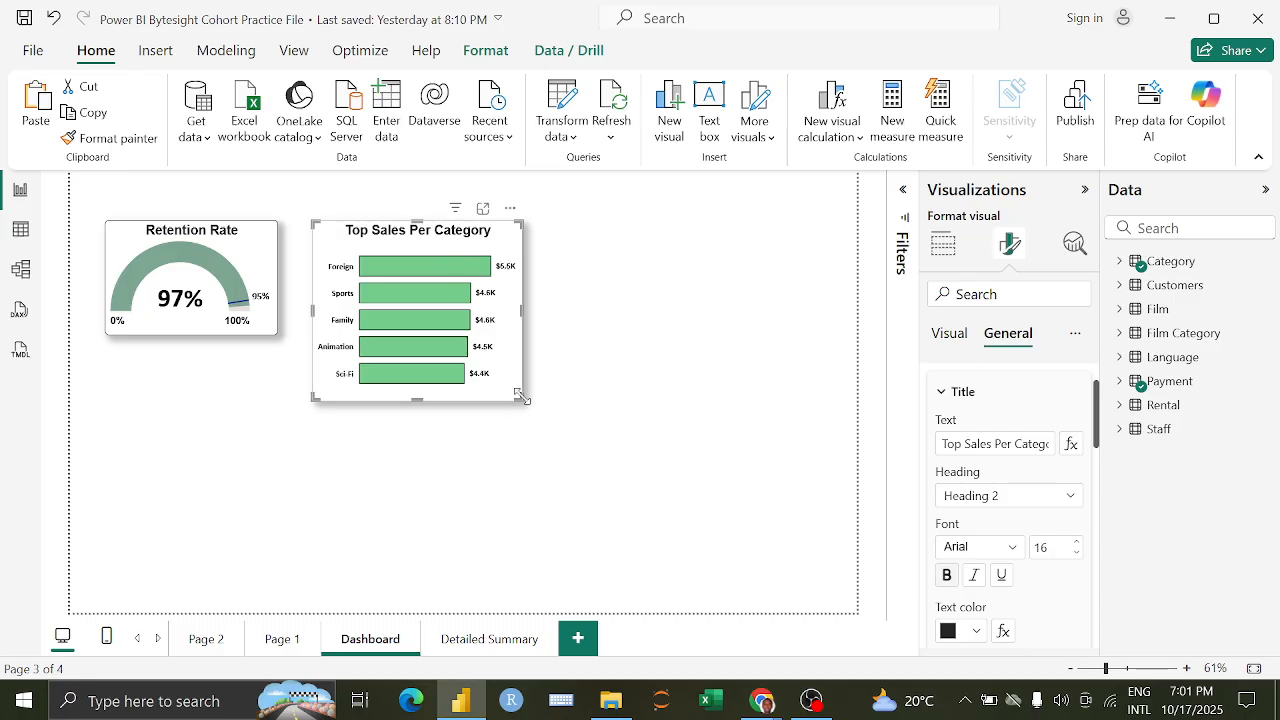
drag(522, 395, 530, 390)
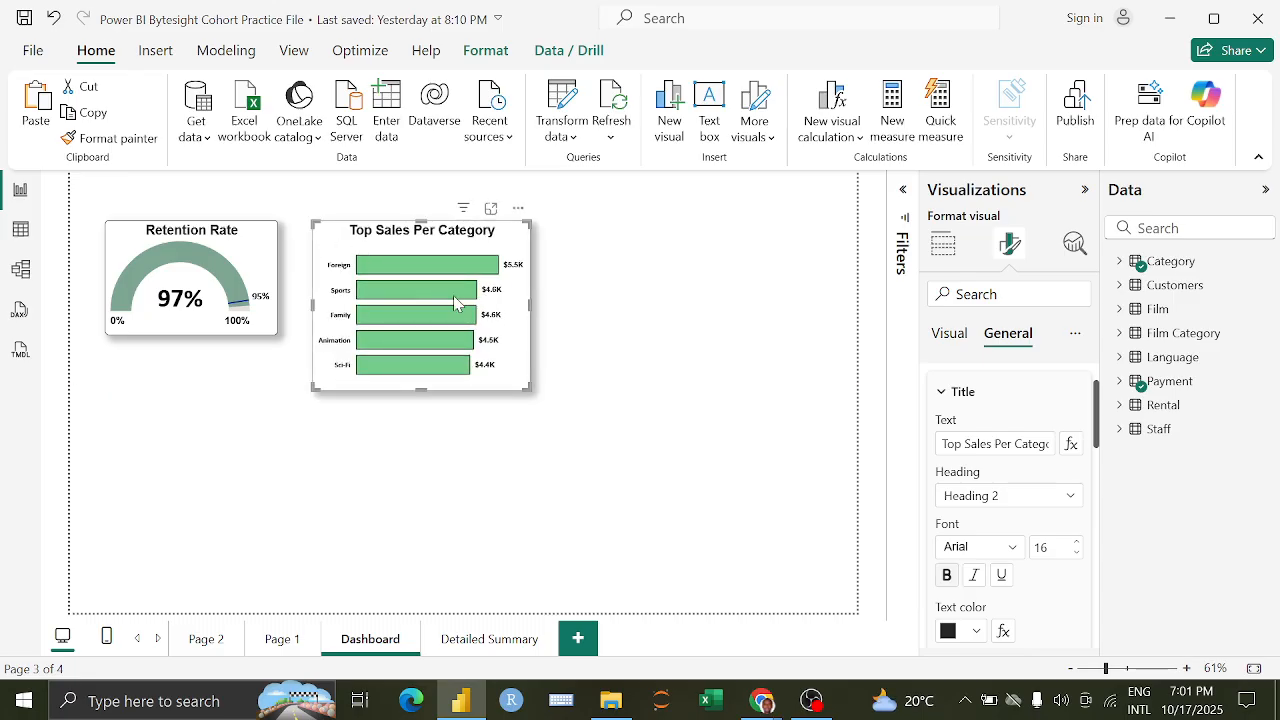
drag(398, 232, 393, 233)
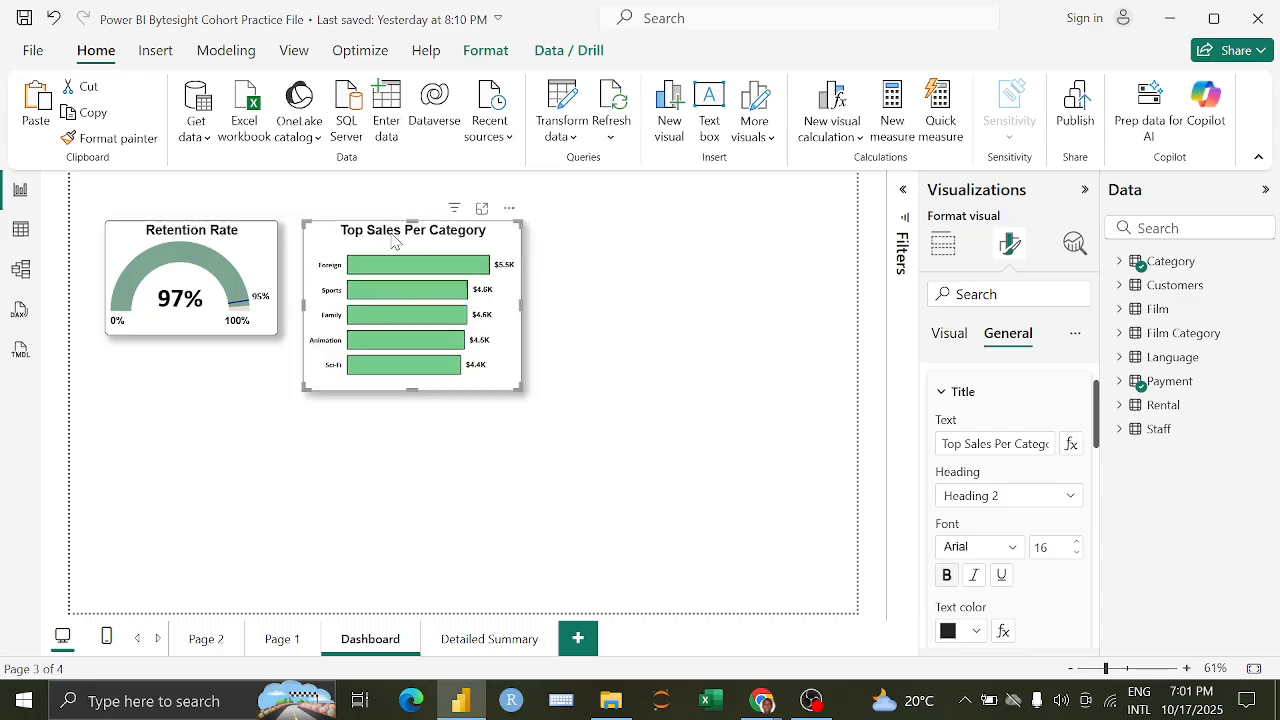
click(584, 336)
Step: Move the AVG Film Length (Minutes) by Rating donut chart from Page 1 to the Dashboard, beside the Top Sales Per Category chart
click(276, 642)
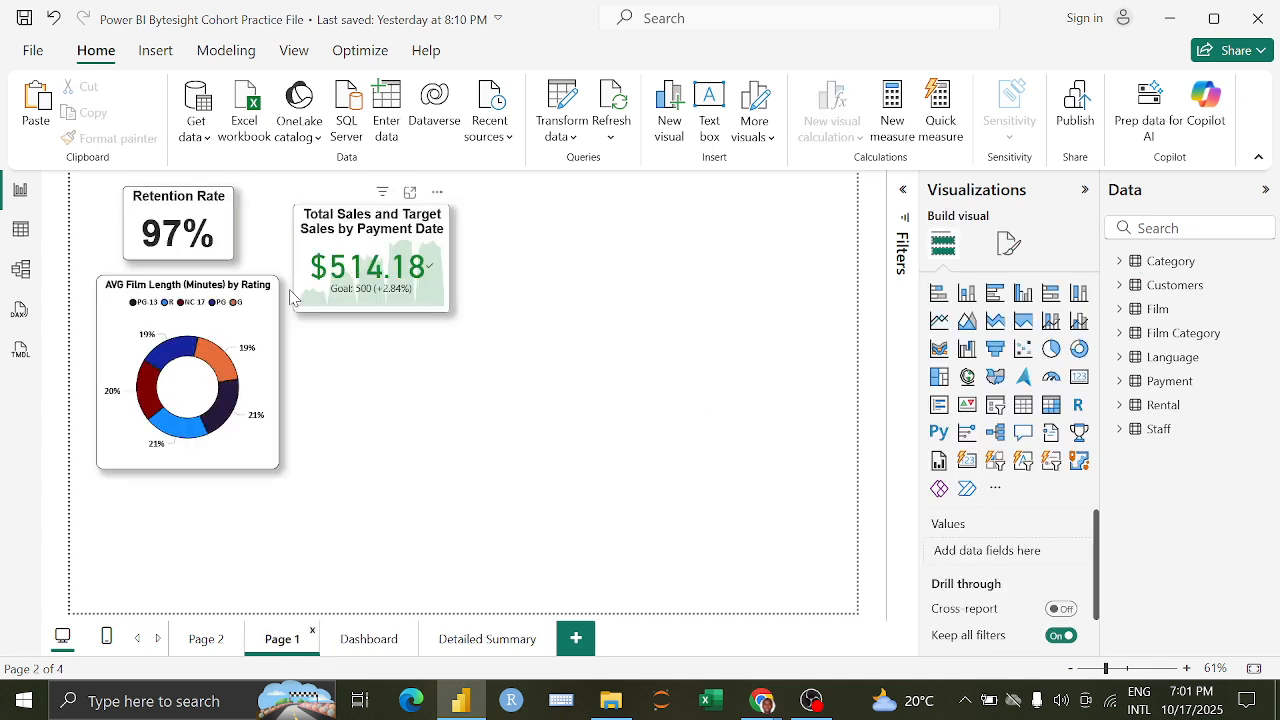
click(250, 291)
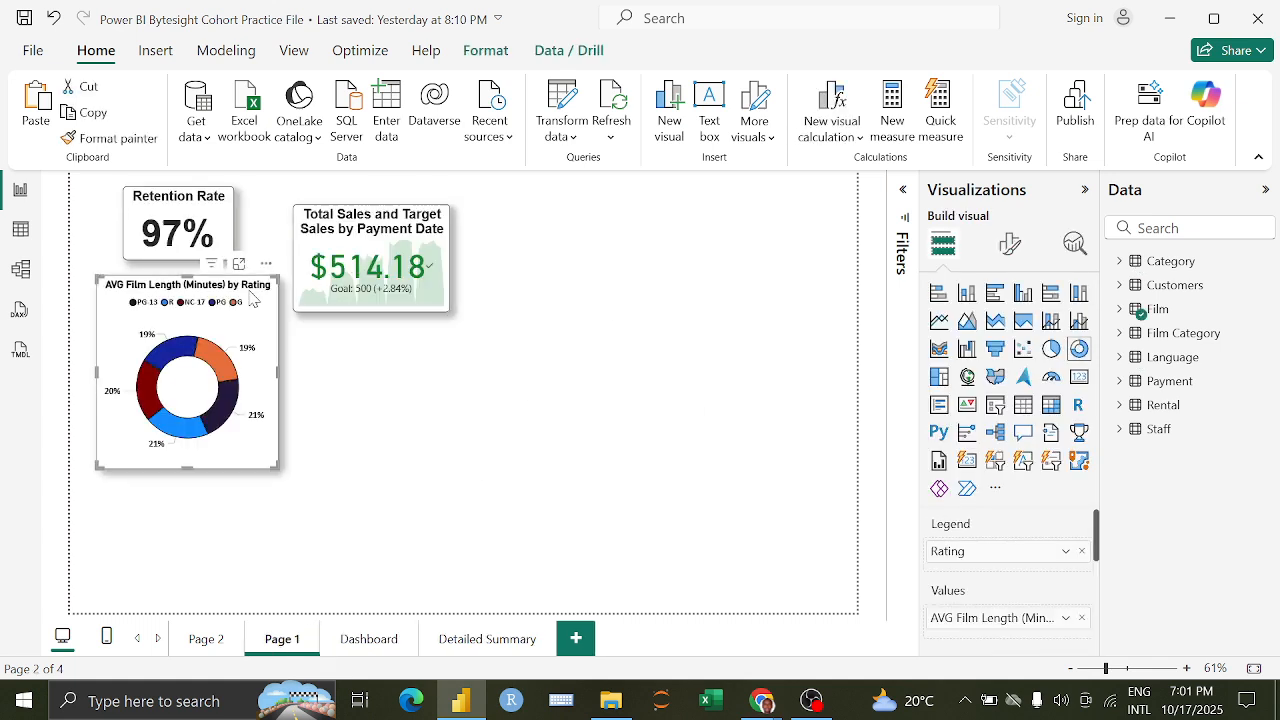
key(Delete)
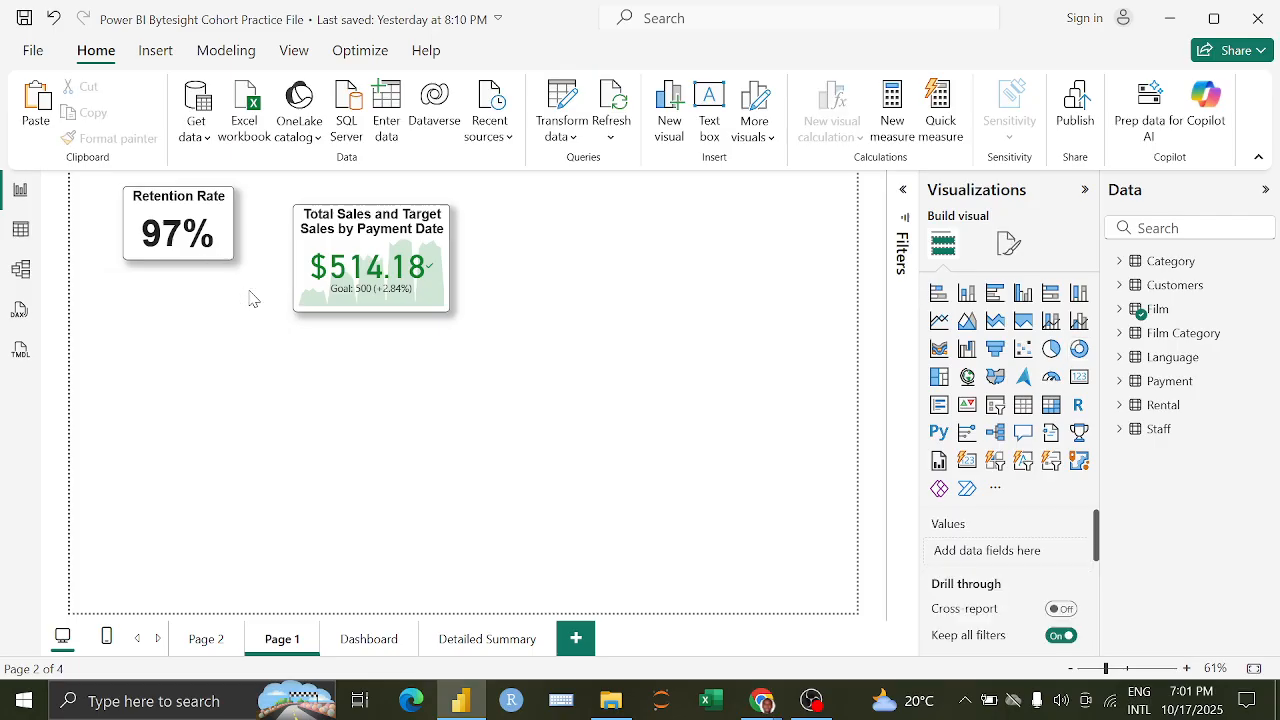
click(372, 640)
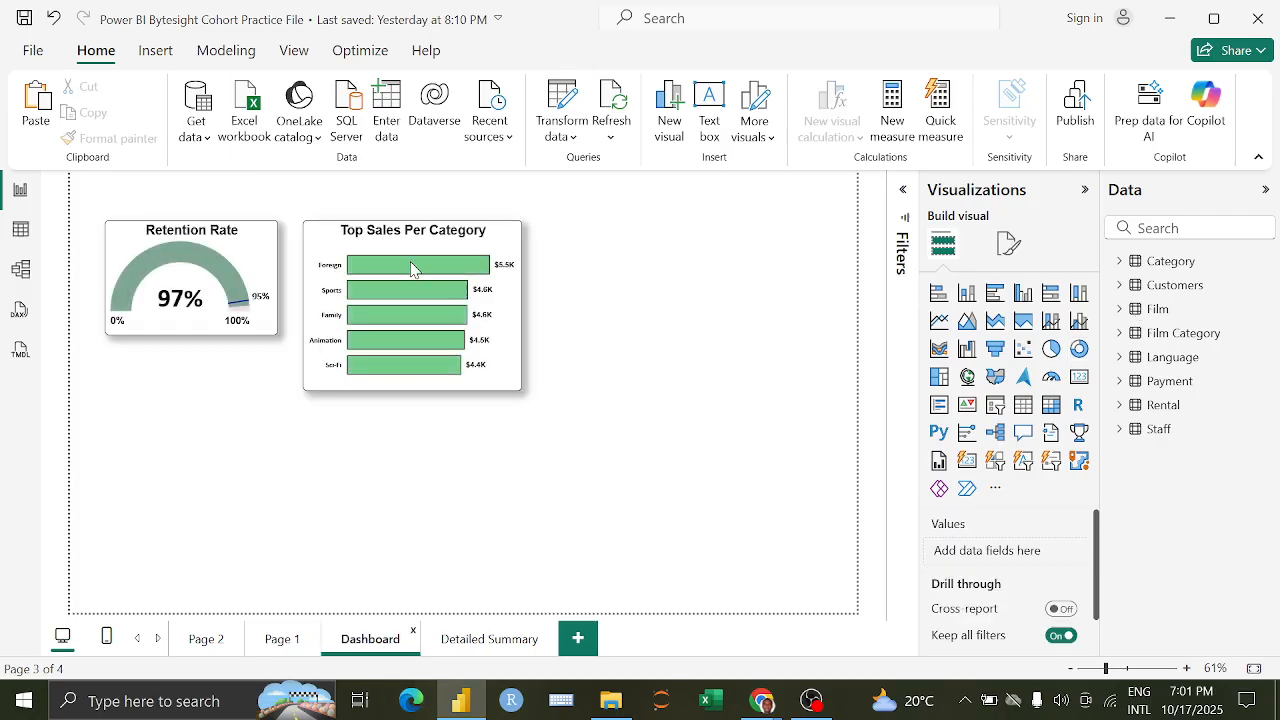
key(ctrl+v)
drag(220, 262, 674, 216)
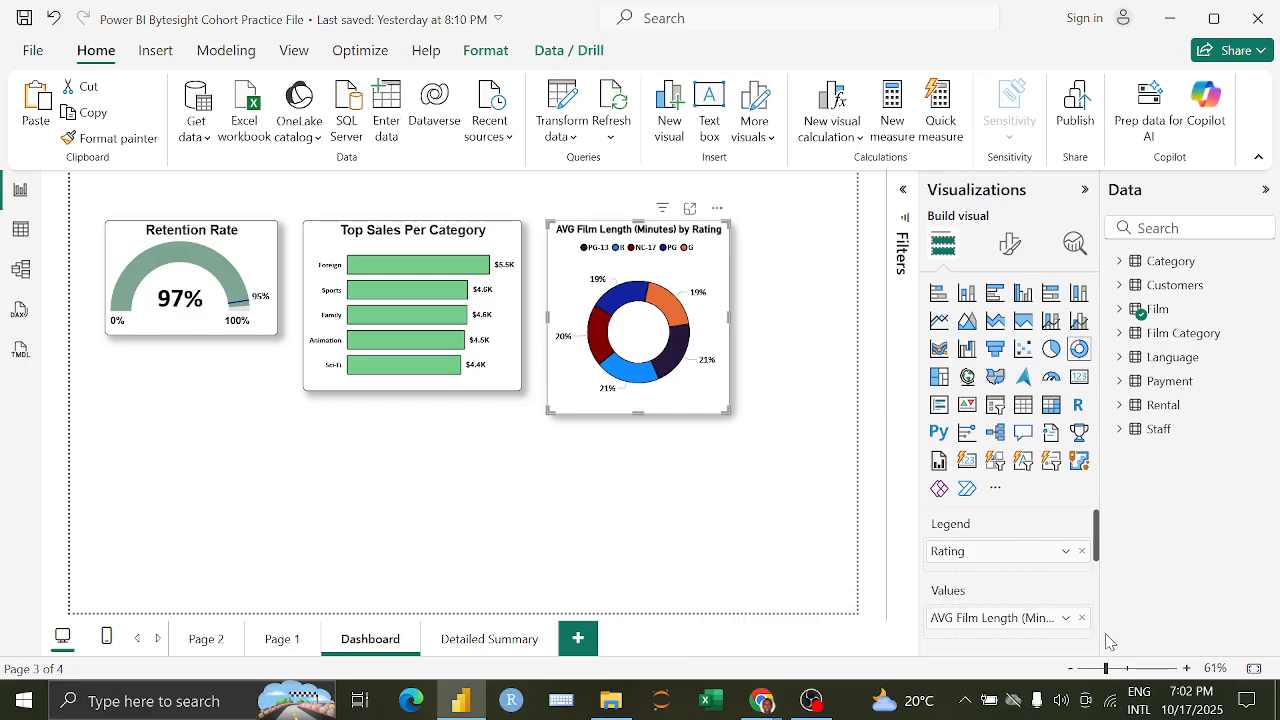
Step: Replace AVG Film Length (Minutes) with Total Sales as the donut chart's values, with Rating as the legend
click(1133, 288)
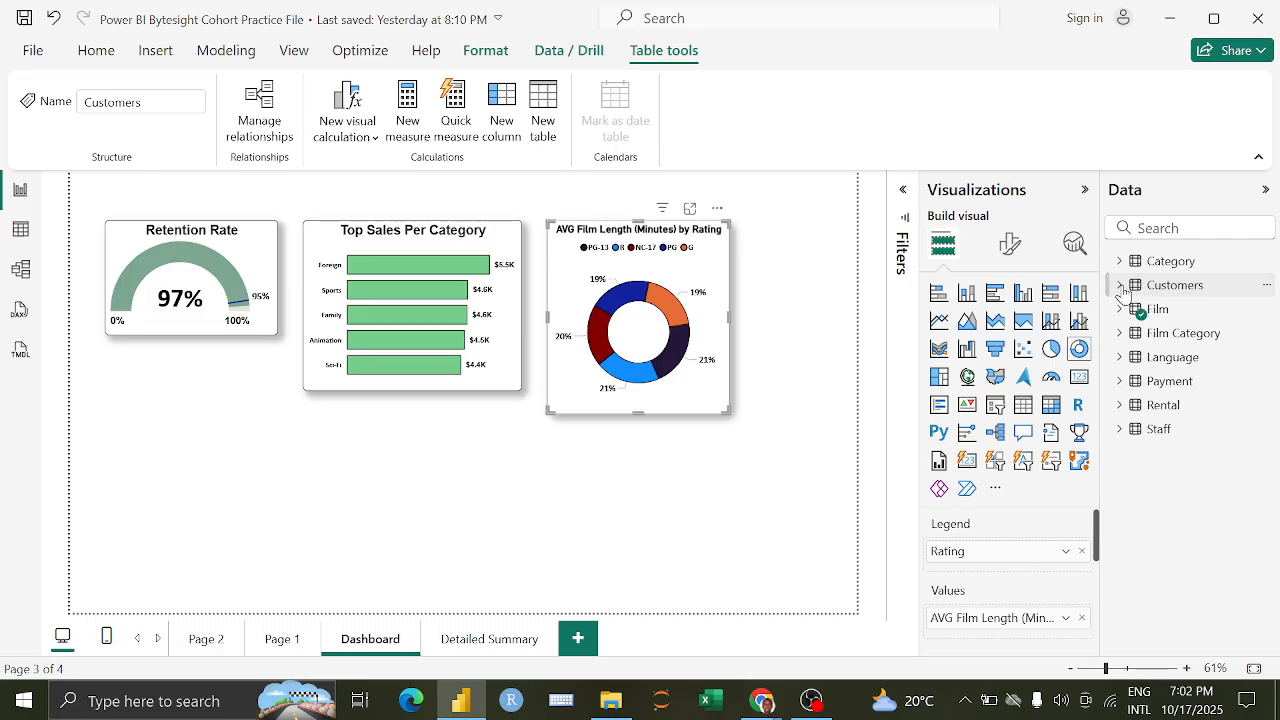
click(1119, 384)
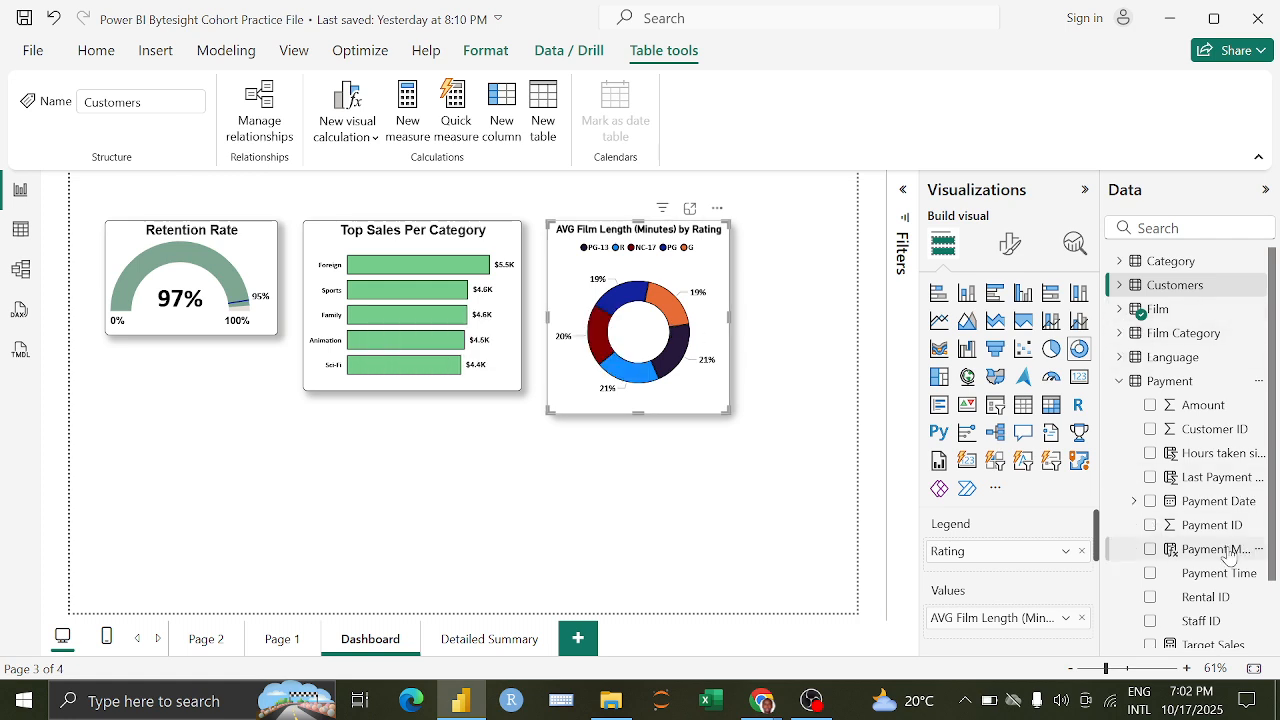
scroll(1212, 545, down, 3)
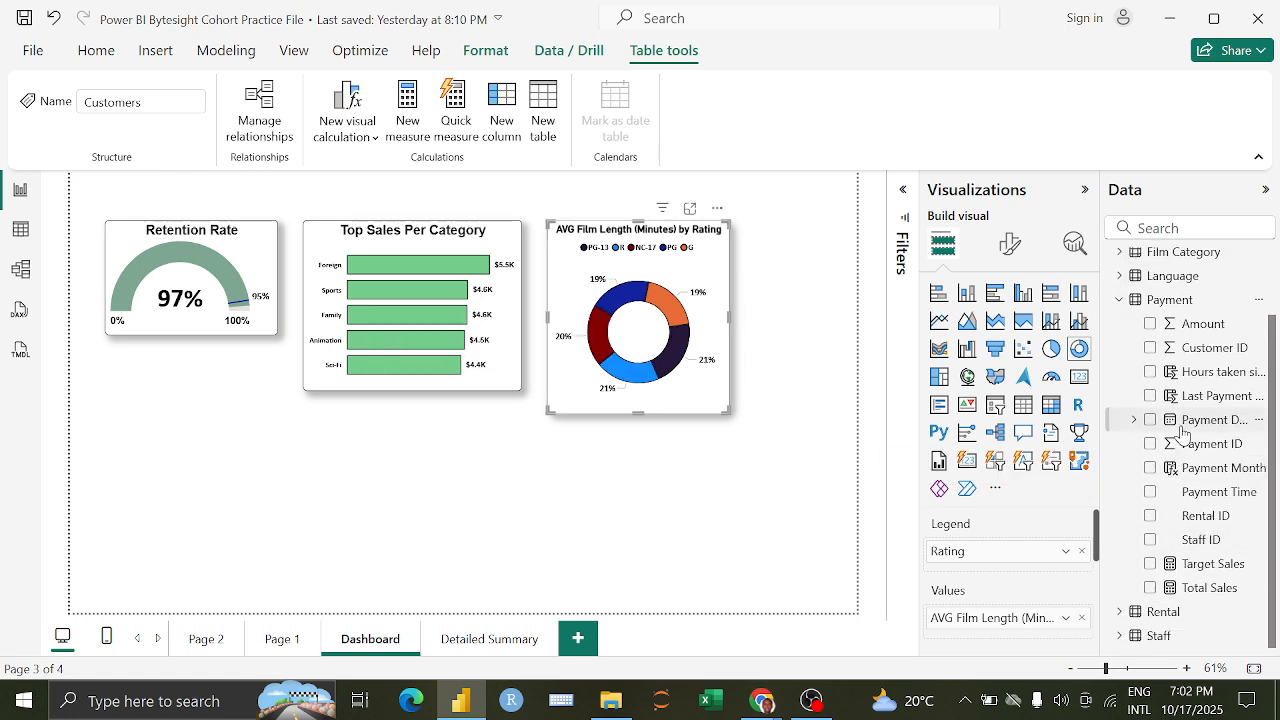
scroll(1183, 430, up, 3)
click(1119, 309)
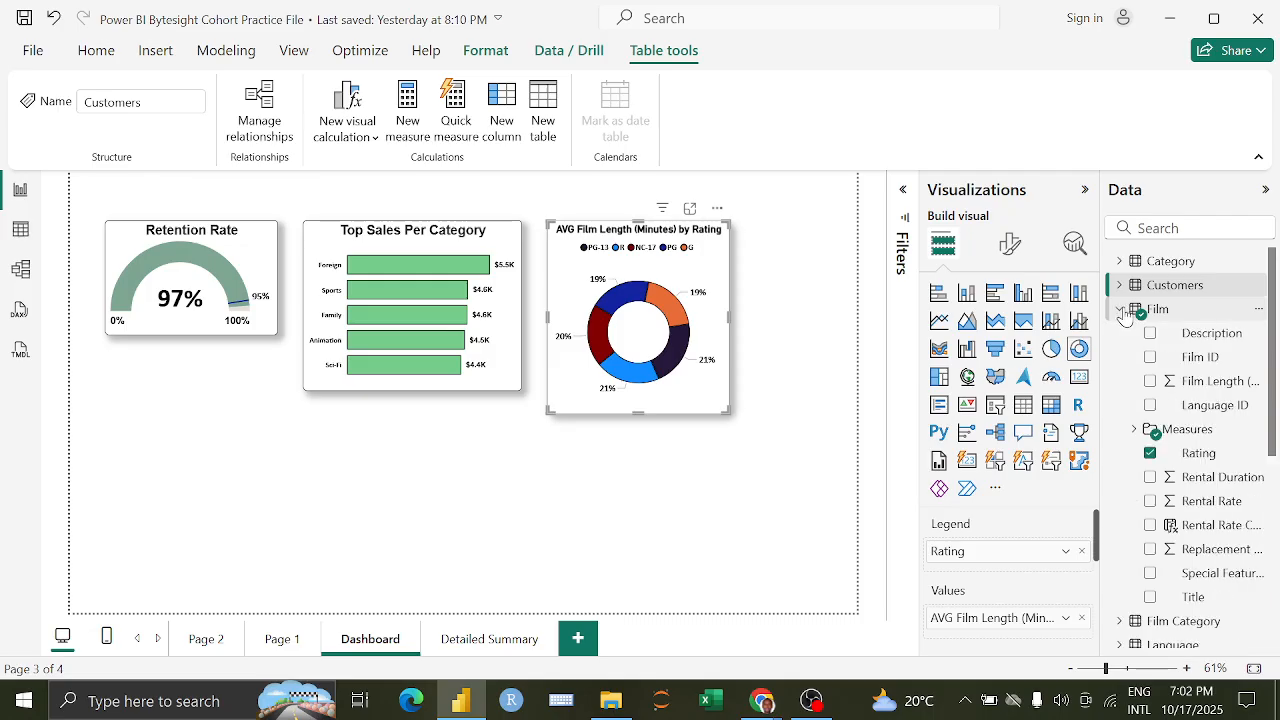
click(1150, 453)
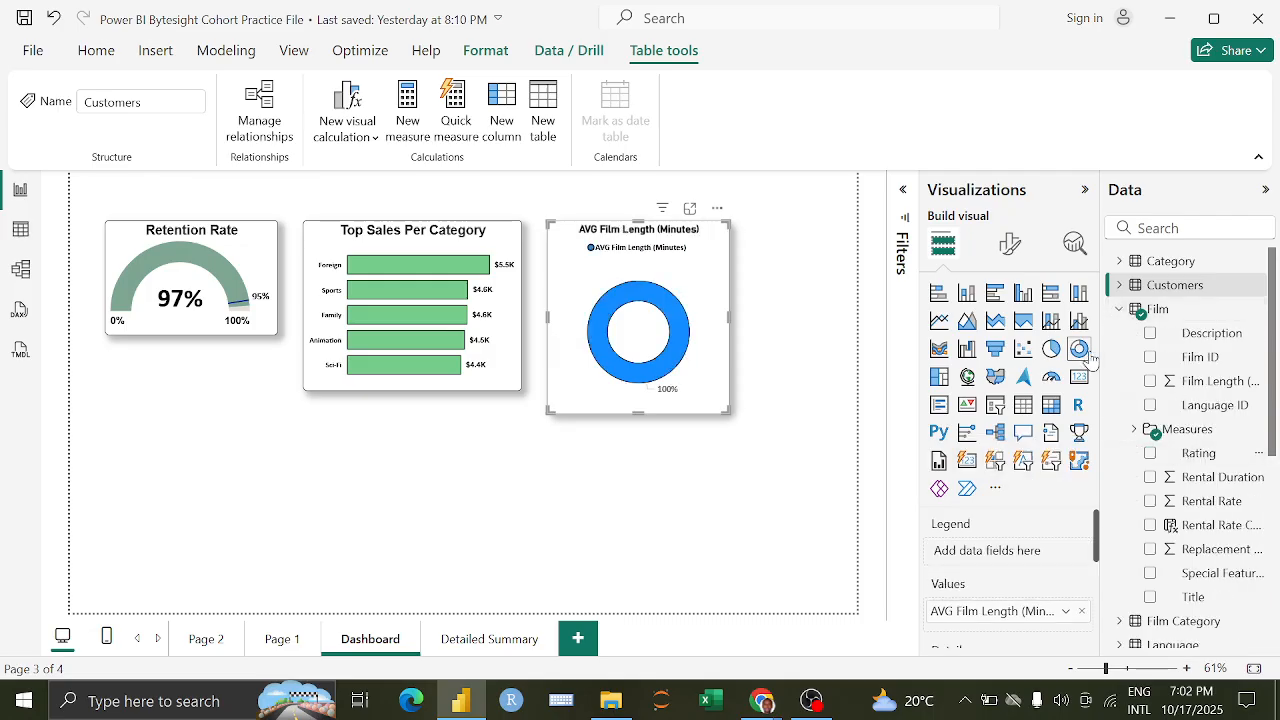
click(1150, 453)
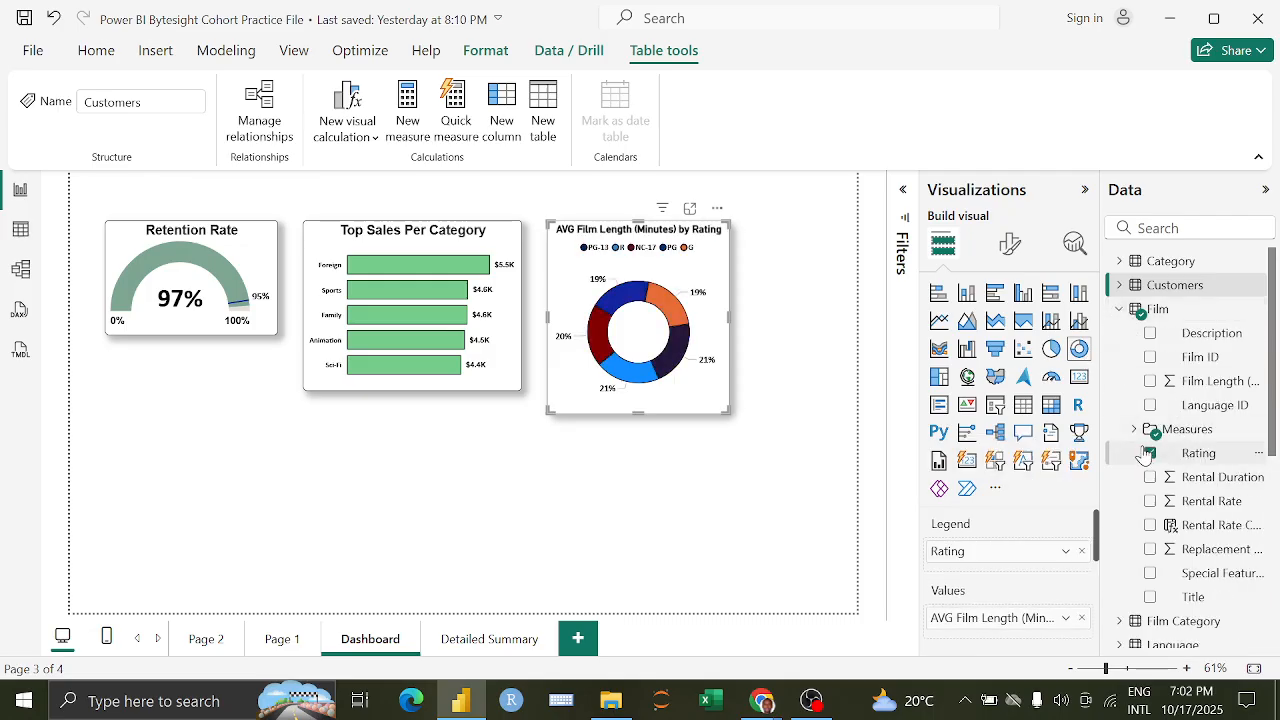
click(1134, 430)
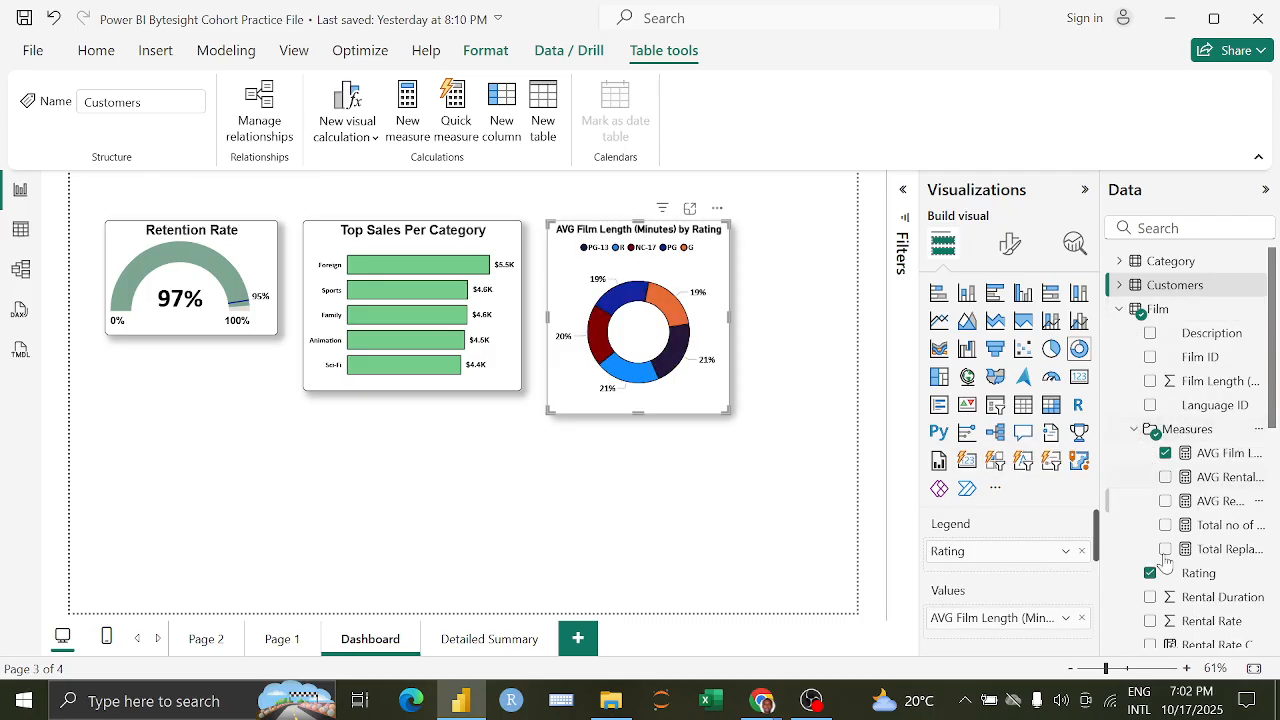
click(1165, 453)
click(1119, 309)
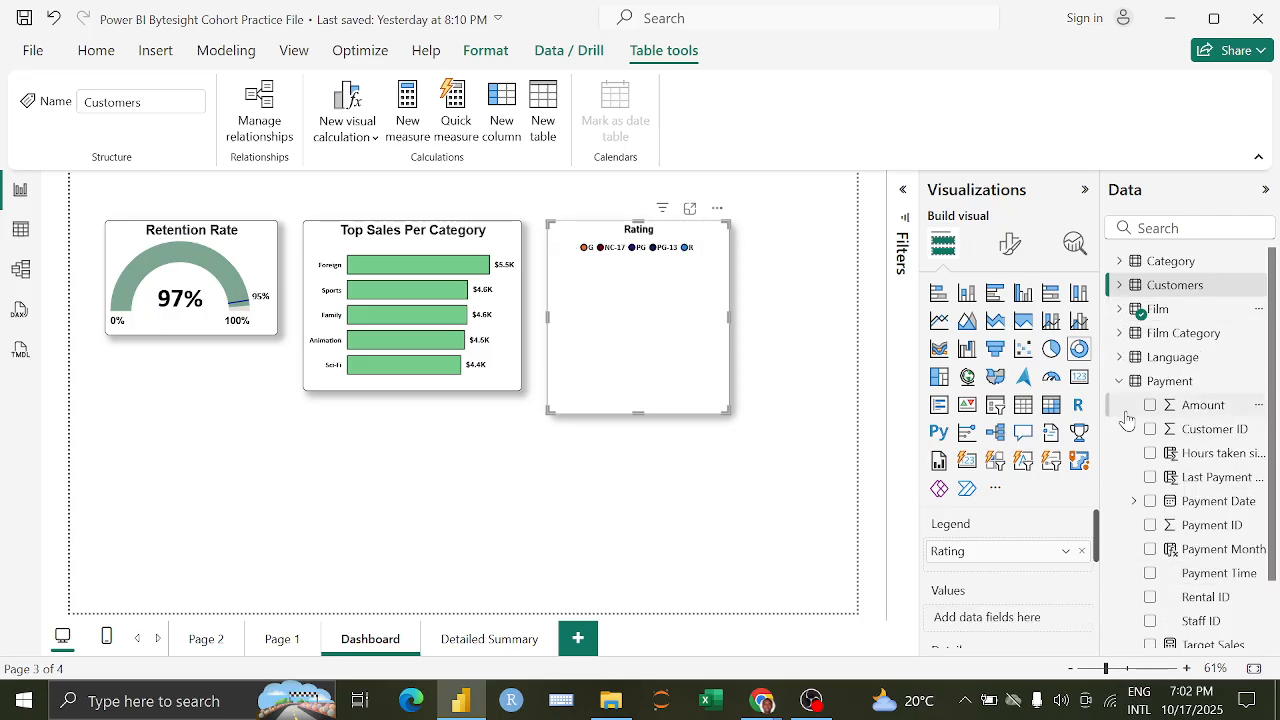
scroll(1155, 505, down, 2)
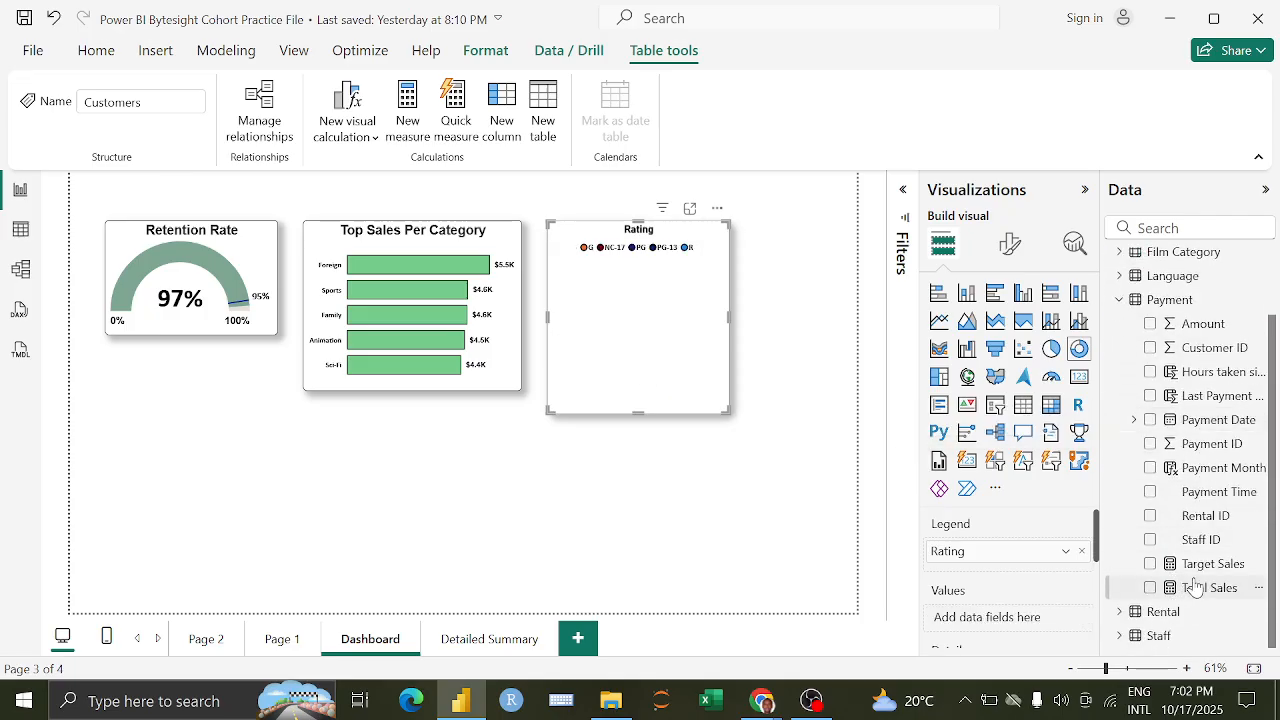
drag(1196, 588, 1000, 617)
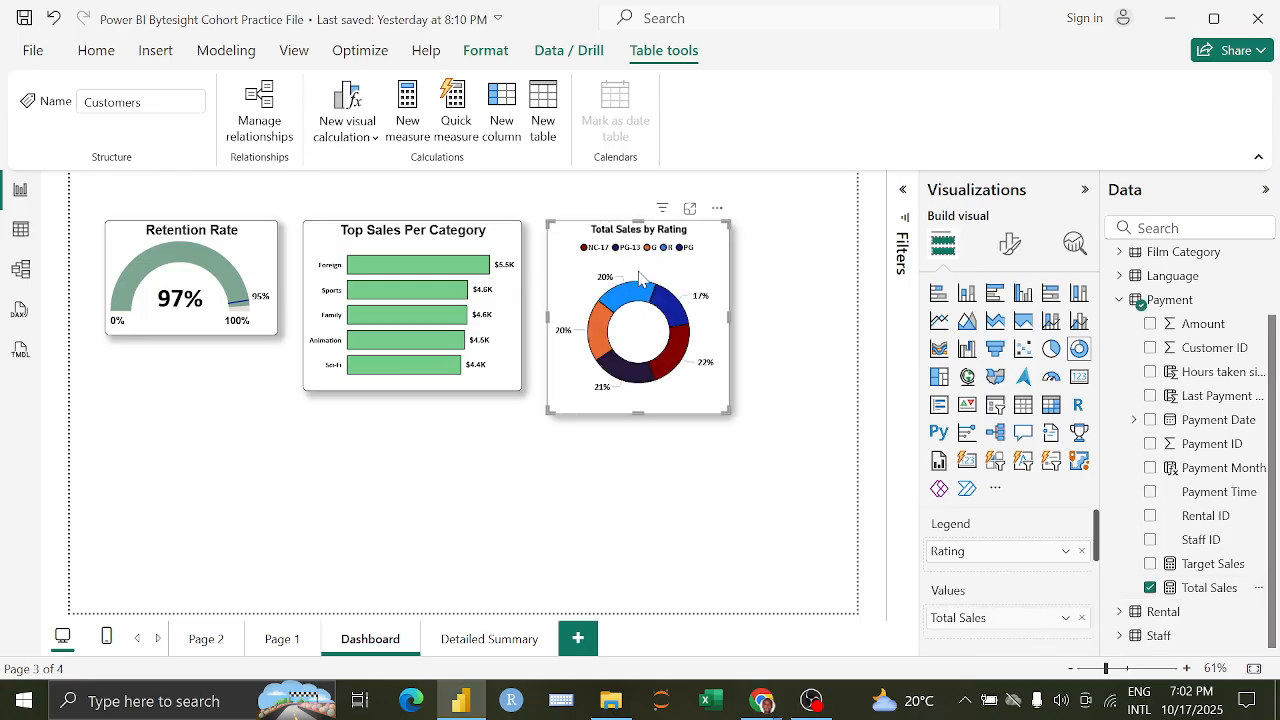
Step: Shorten the donut chart to the bar chart's height and move it slightly closer to that chart
drag(728, 412, 732, 388)
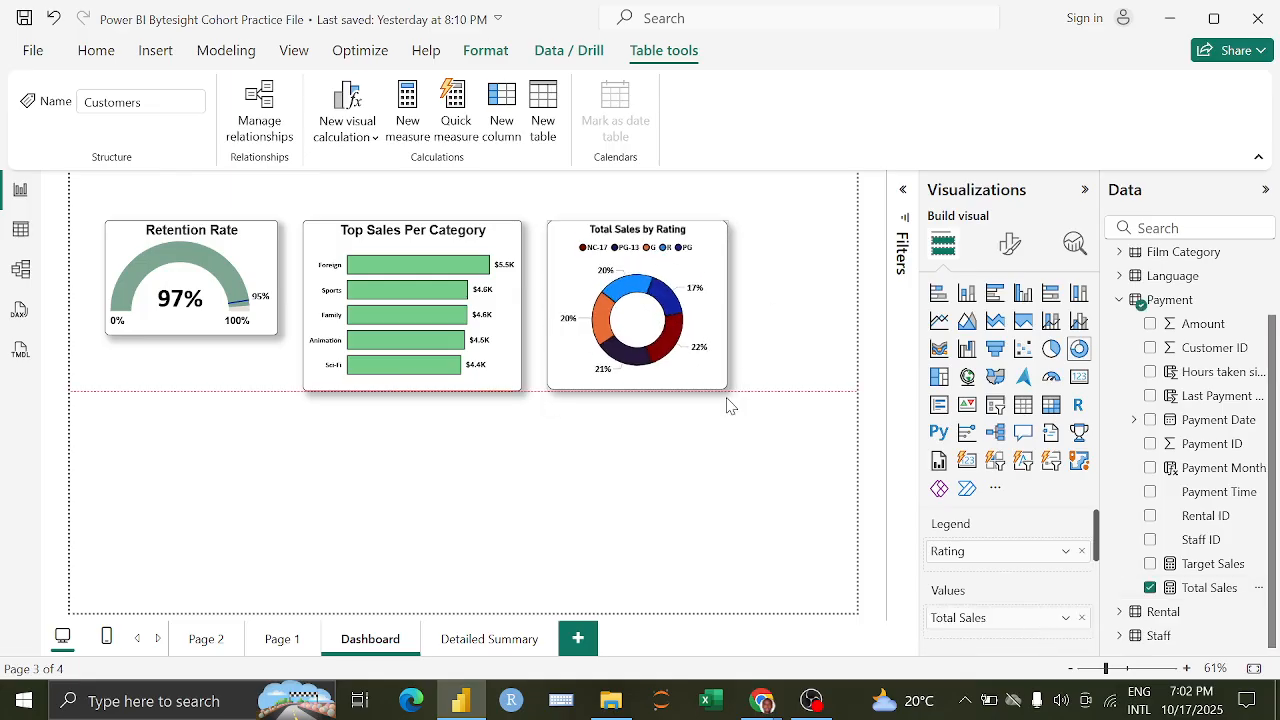
drag(712, 248, 705, 248)
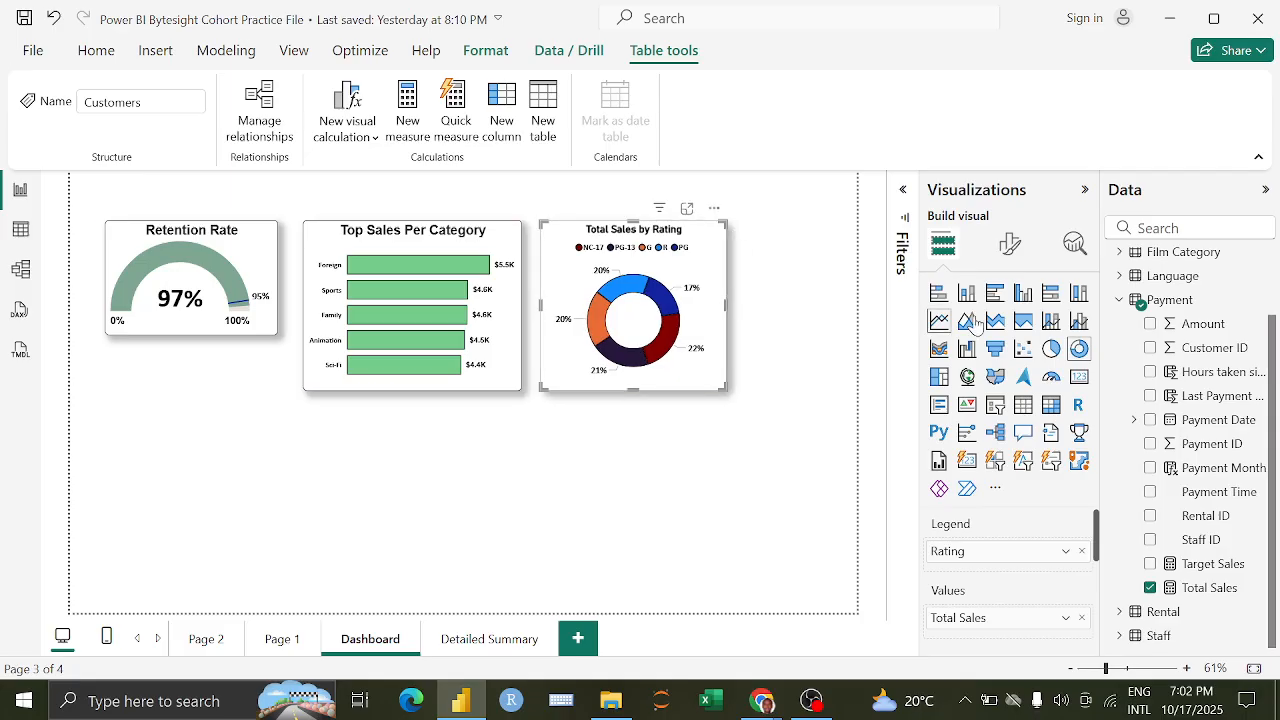
Step: Change the donut chart's title text to "Sales by Rating" and narrow the chart slightly
click(1010, 246)
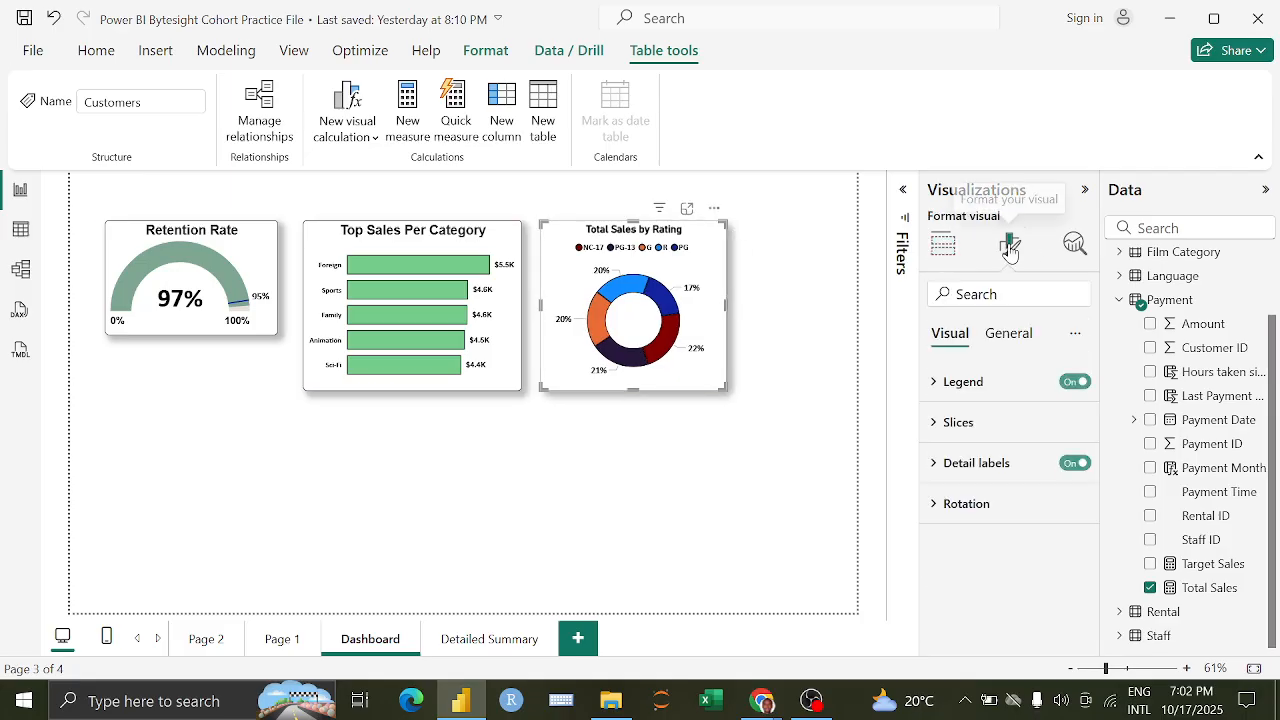
click(1005, 338)
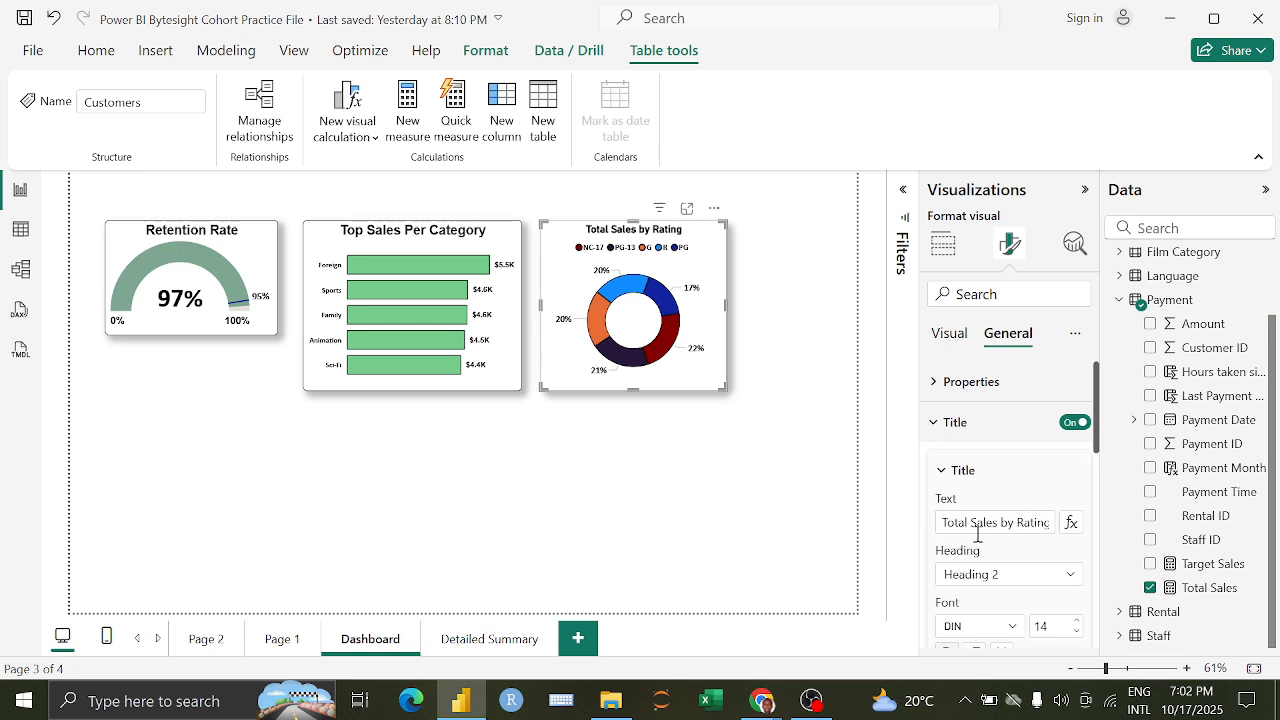
drag(975, 525, 933, 530)
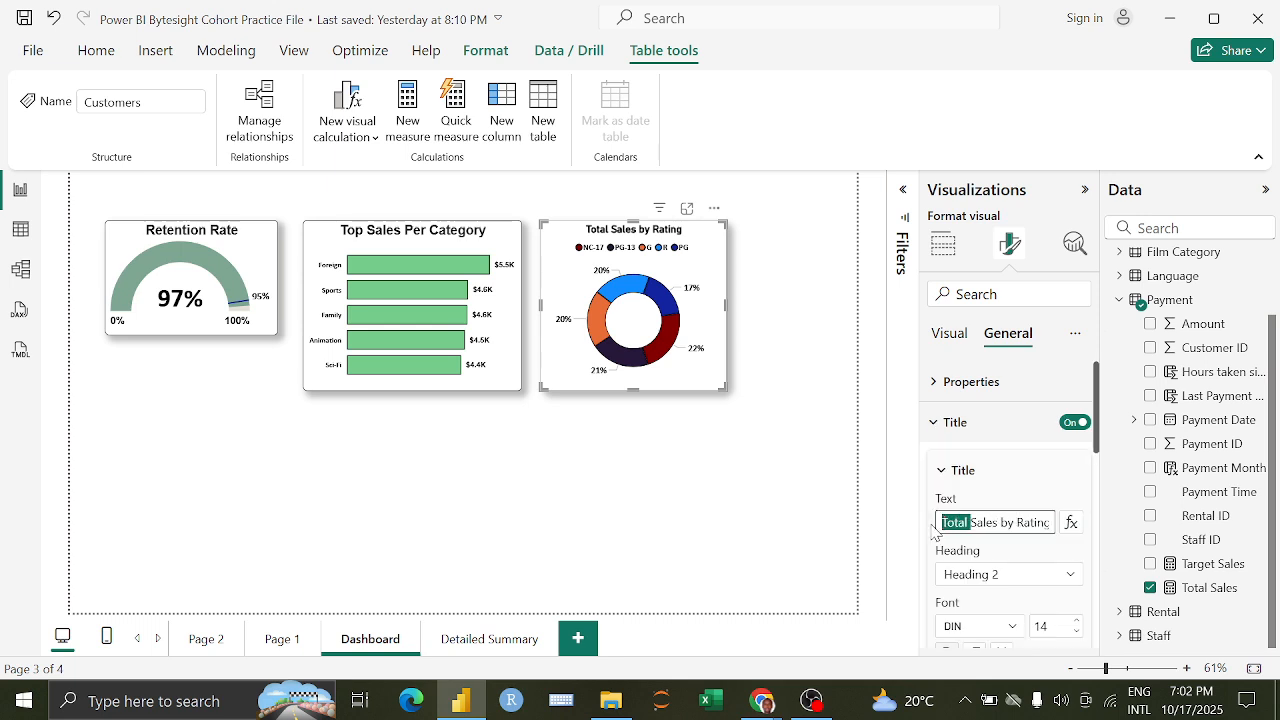
key(BackSpace)
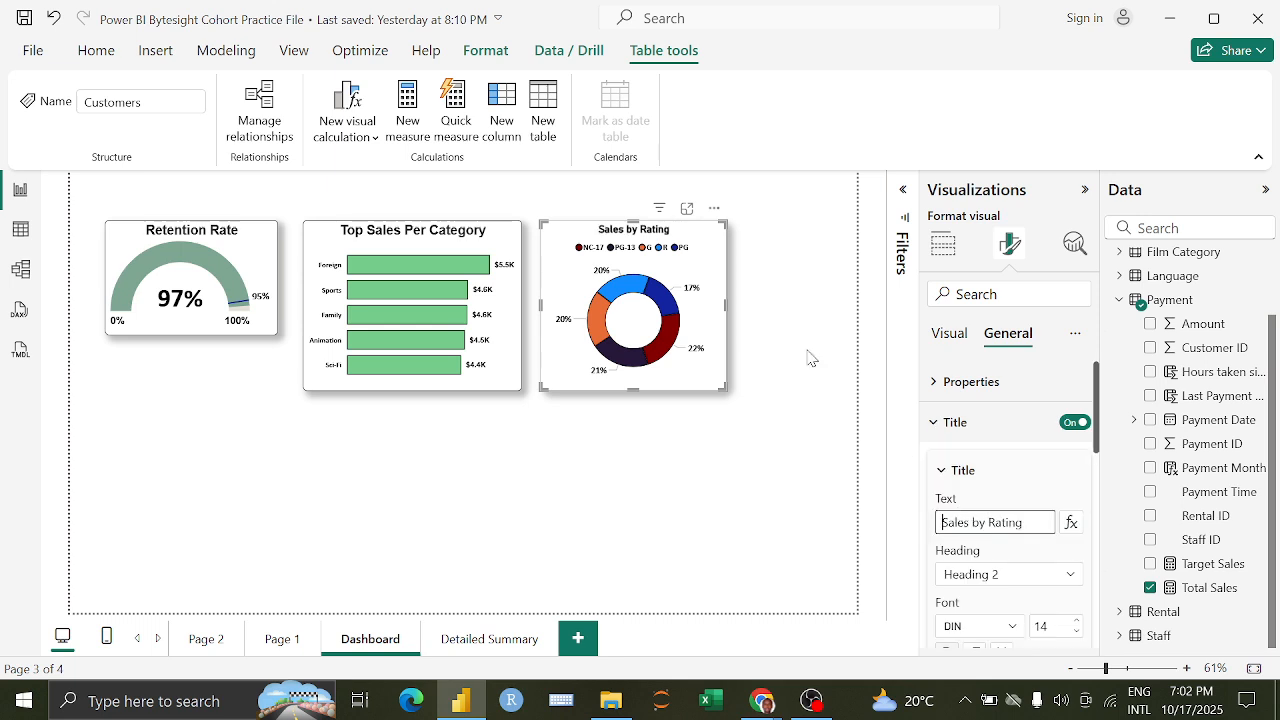
drag(724, 306, 710, 306)
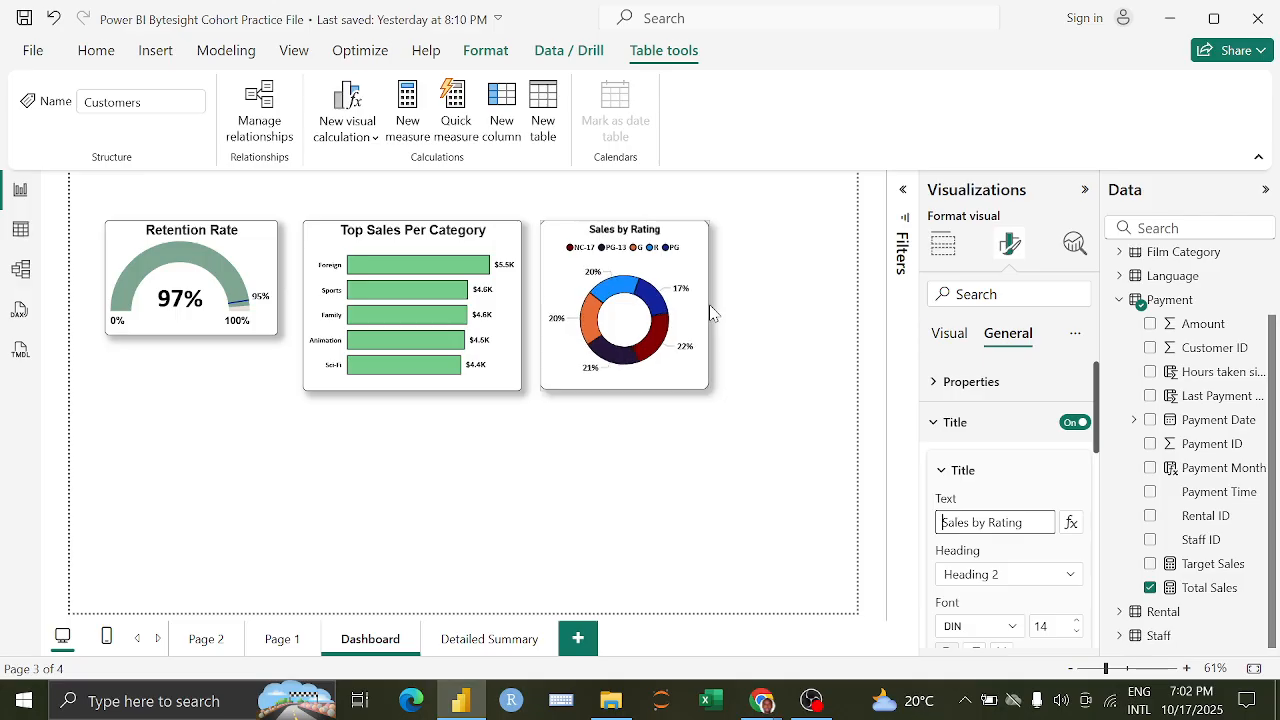
click(655, 238)
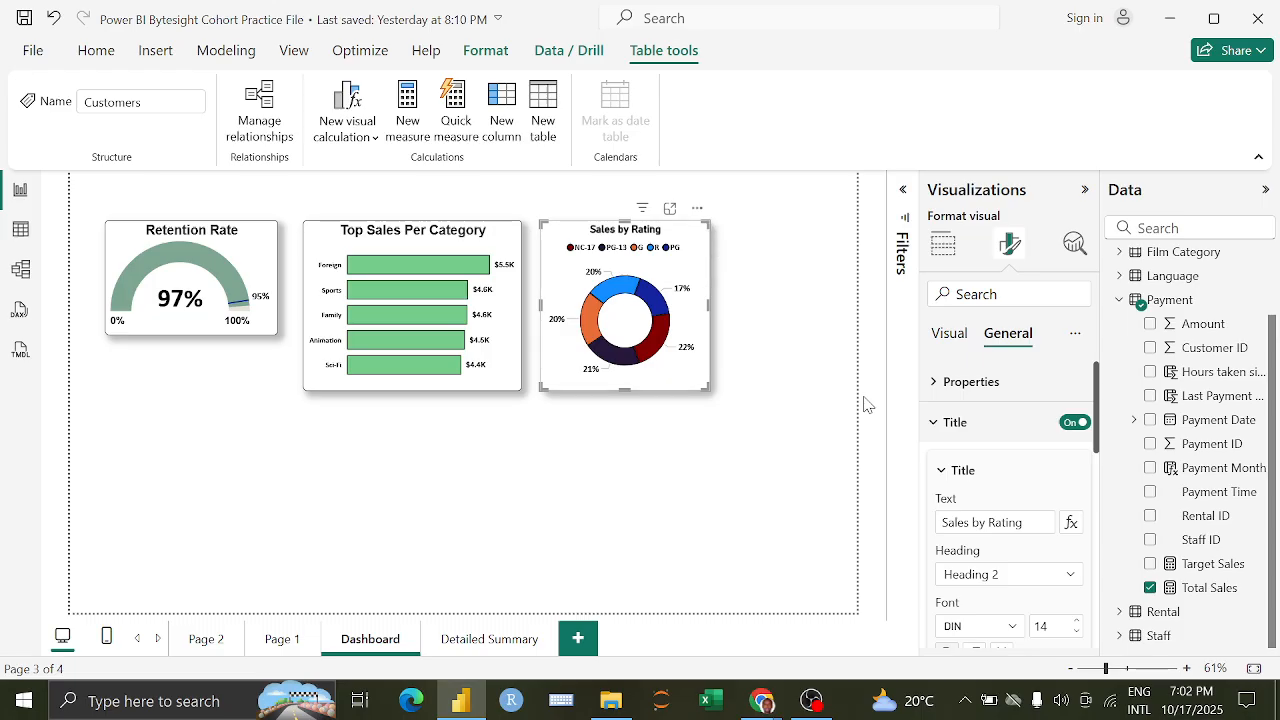
click(955, 423)
click(946, 334)
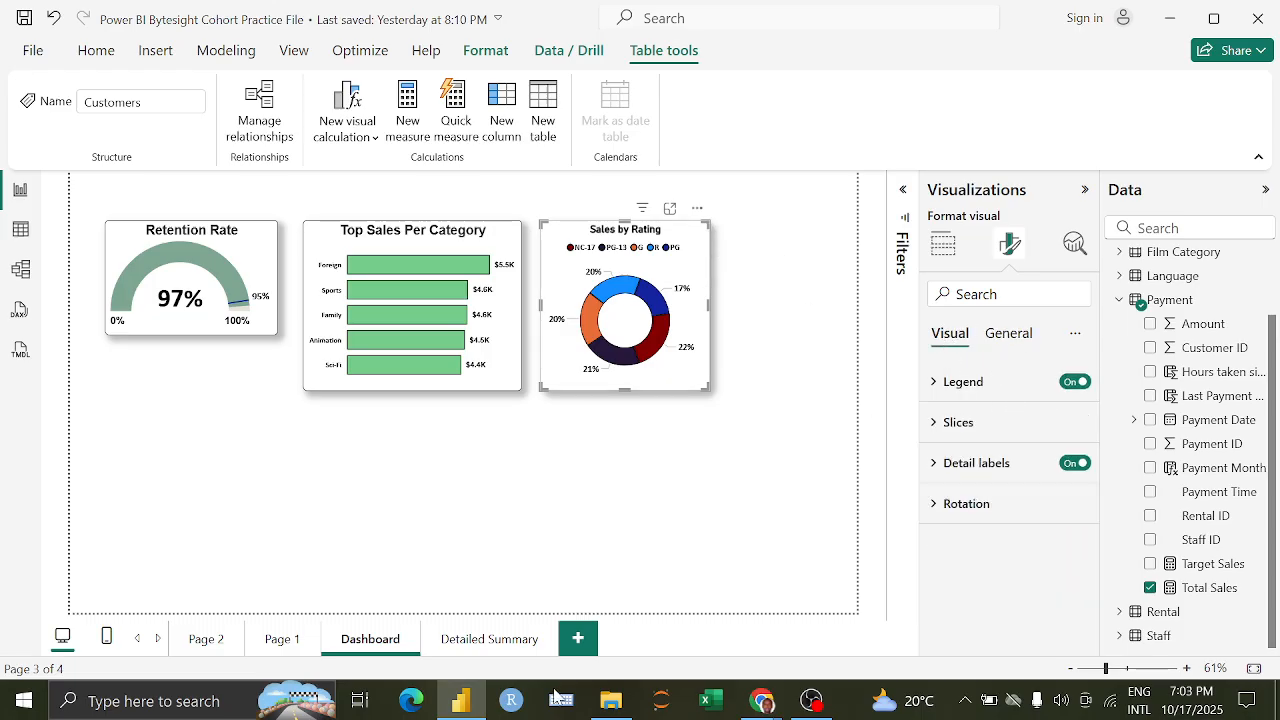
Step: Move the Customer Status Distribution donut chart from Page 2 to the Dashboard, below Top Sales Per Category, and widen it slightly
click(282, 638)
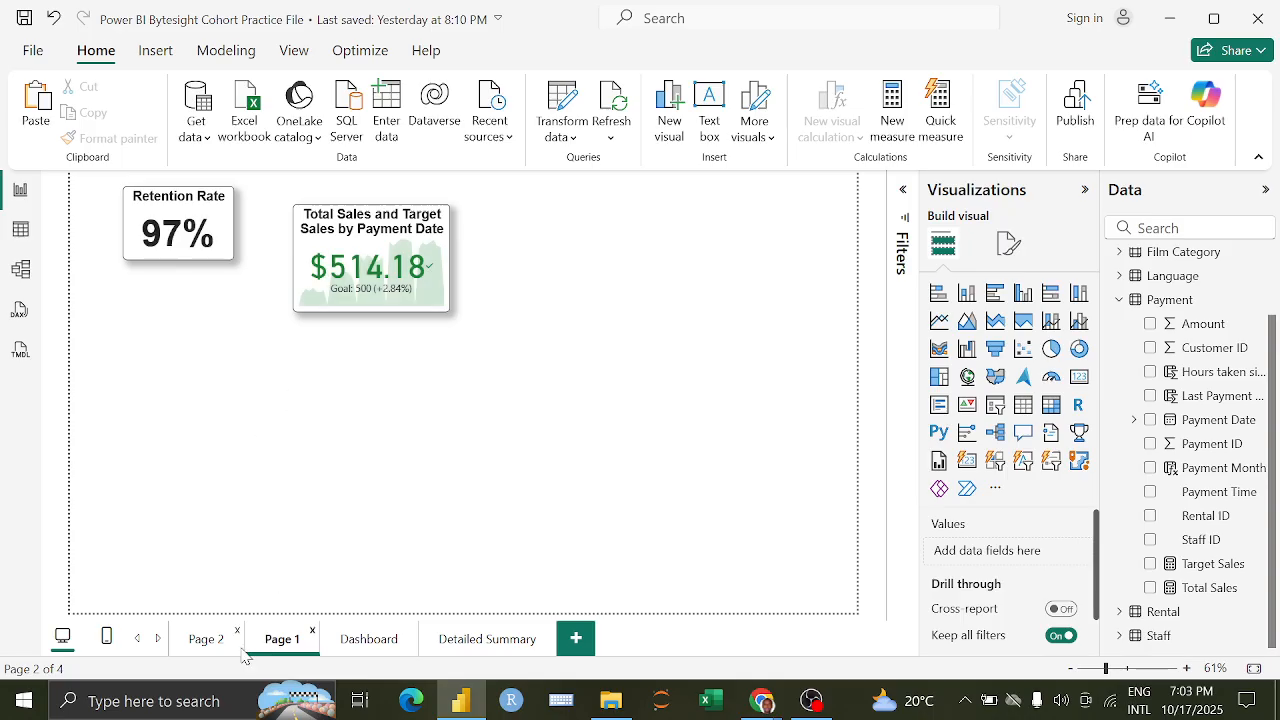
click(216, 640)
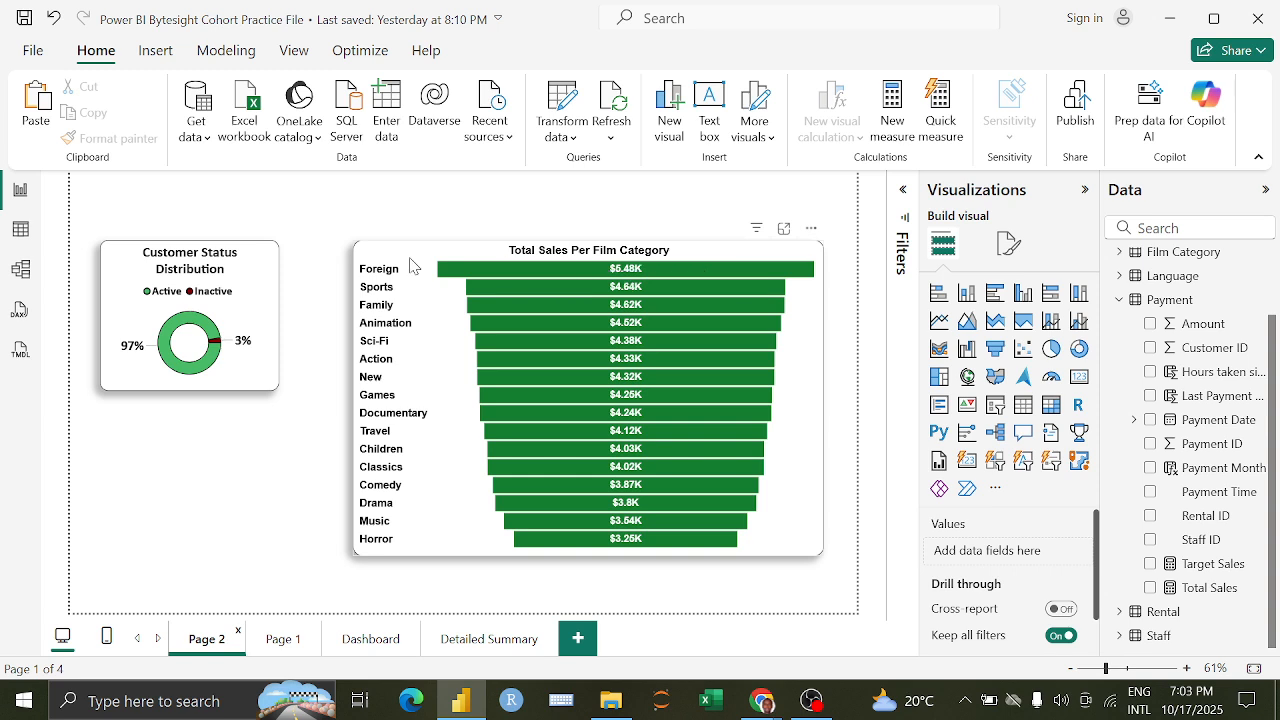
click(244, 277)
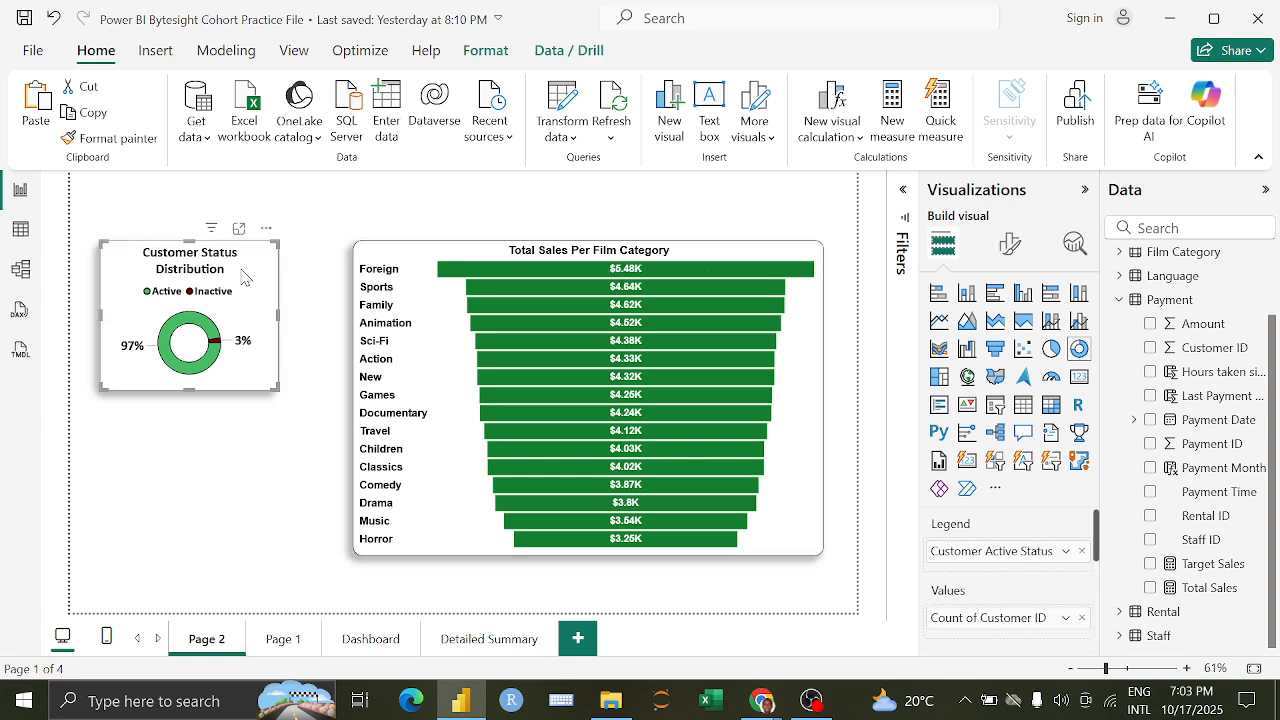
key(Delete)
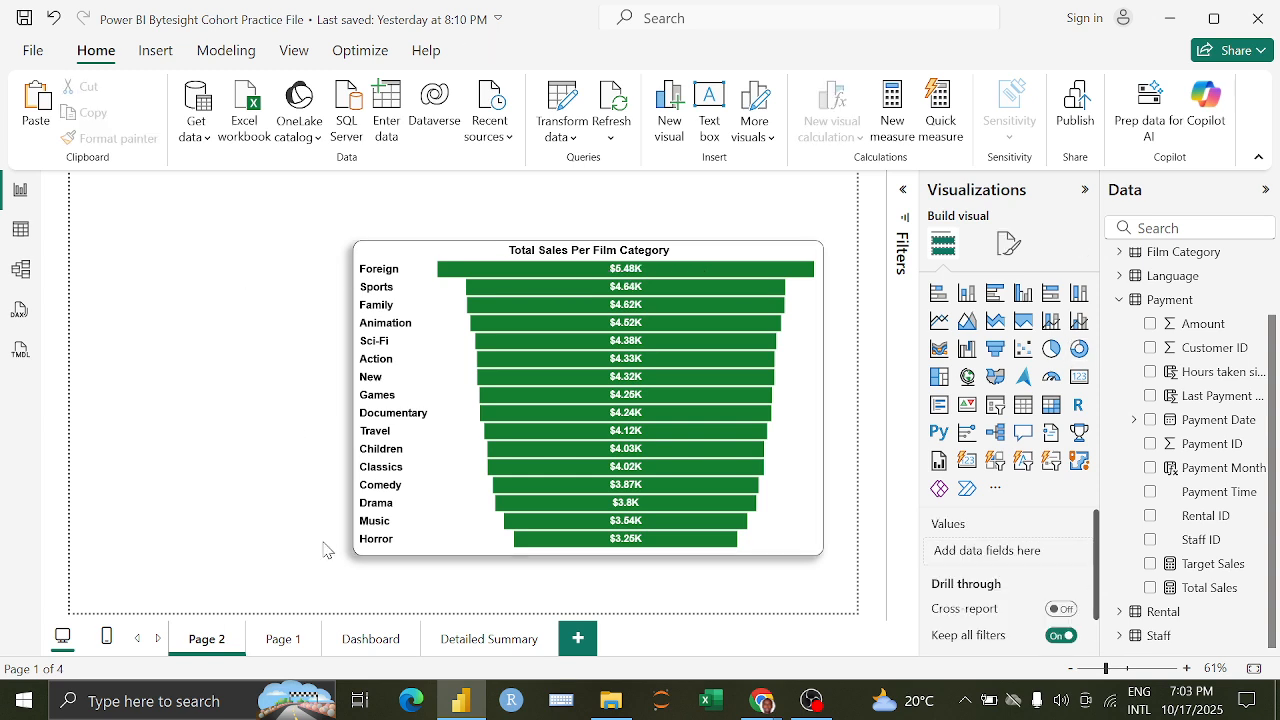
click(368, 639)
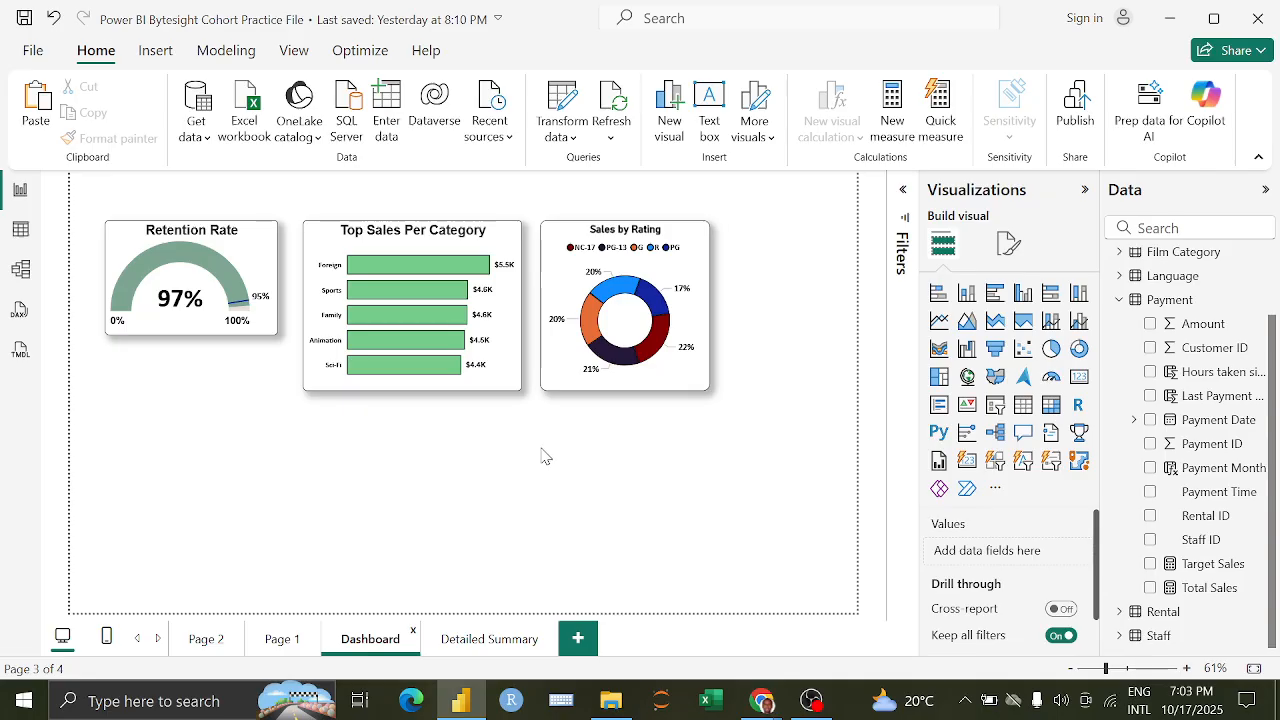
key(ctrl+v)
drag(205, 245, 403, 427)
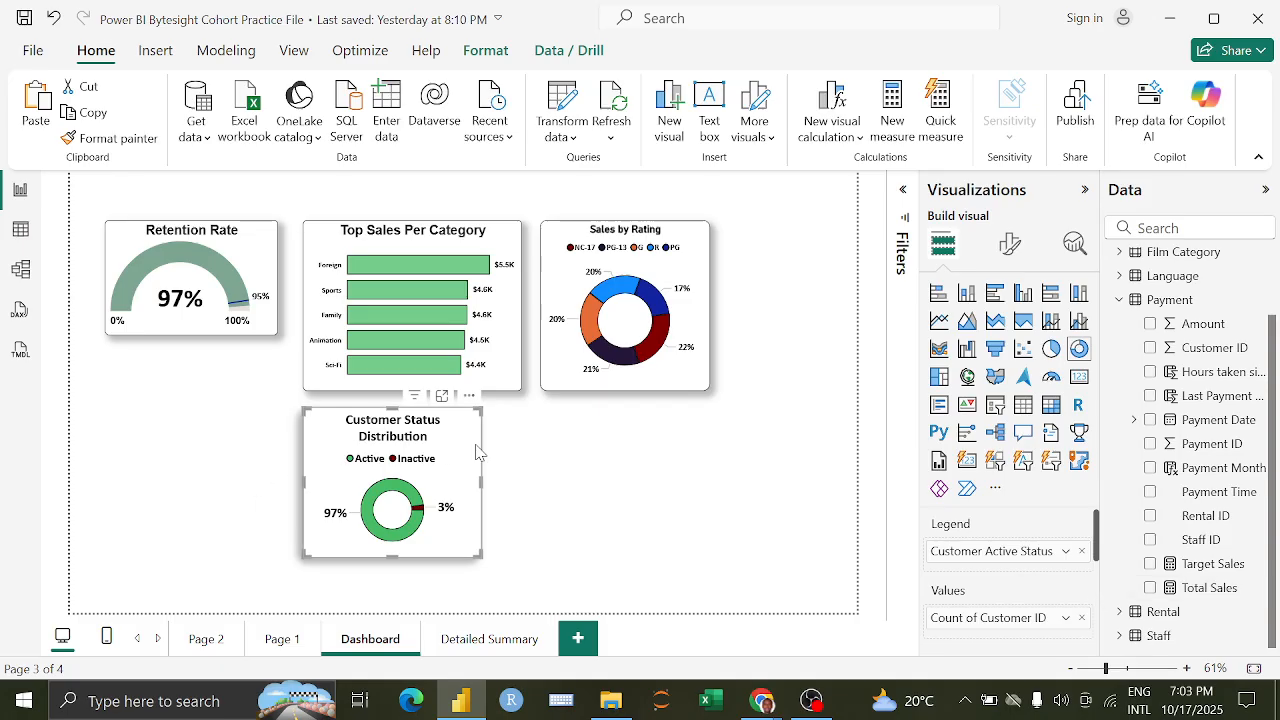
drag(480, 491, 512, 492)
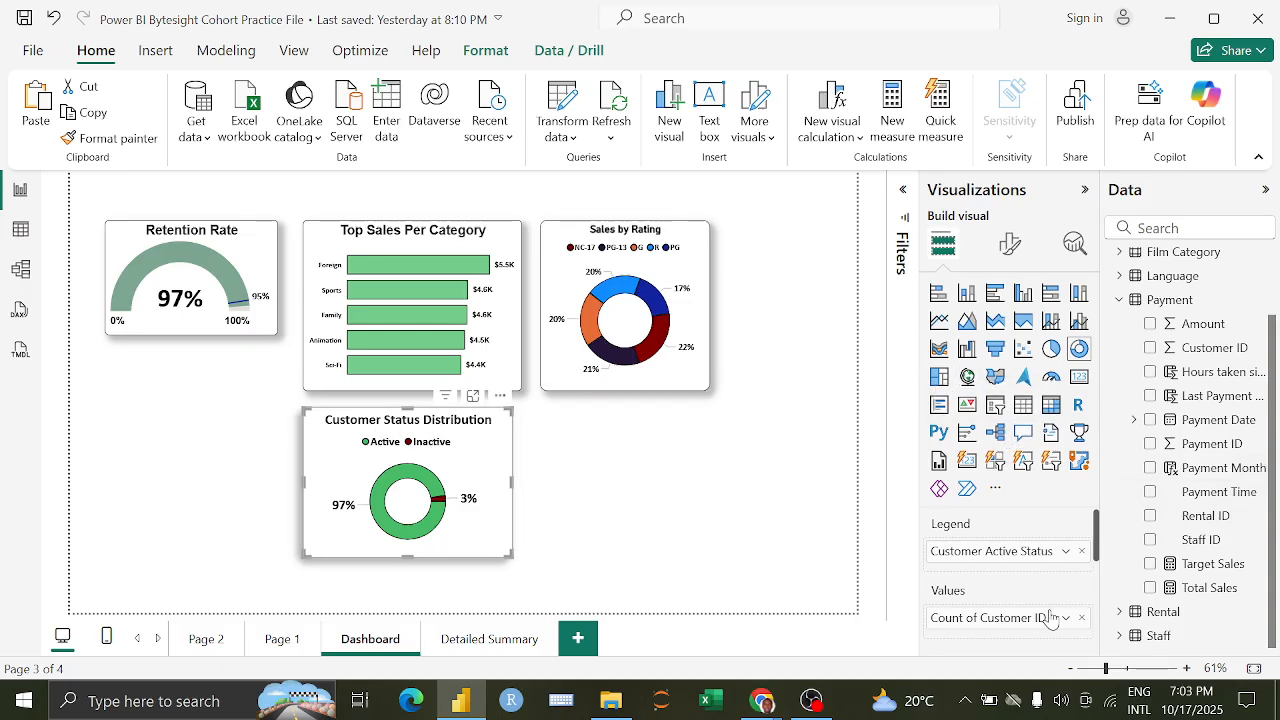
Step: Rebuild the Customer Status Distribution donut with Total Sales as its values and Customer Active Status as its legend
click(1081, 618)
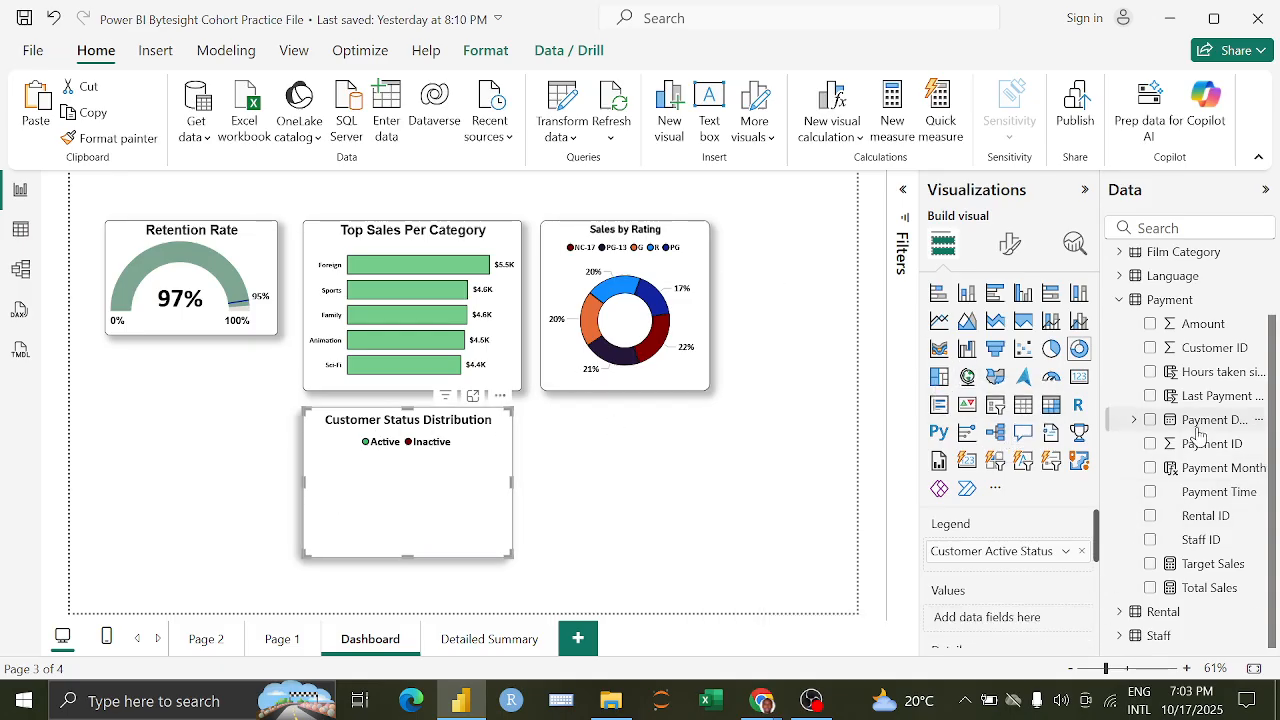
drag(1195, 588, 980, 620)
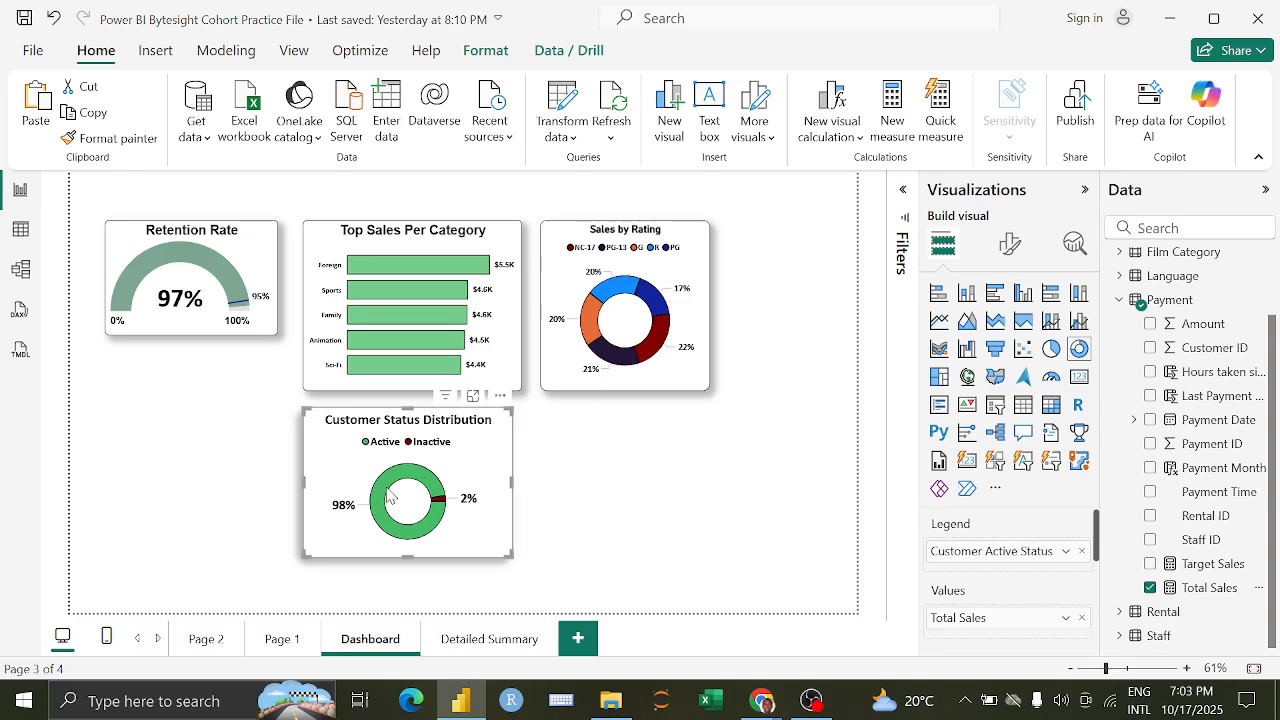
click(1081, 551)
click(1081, 617)
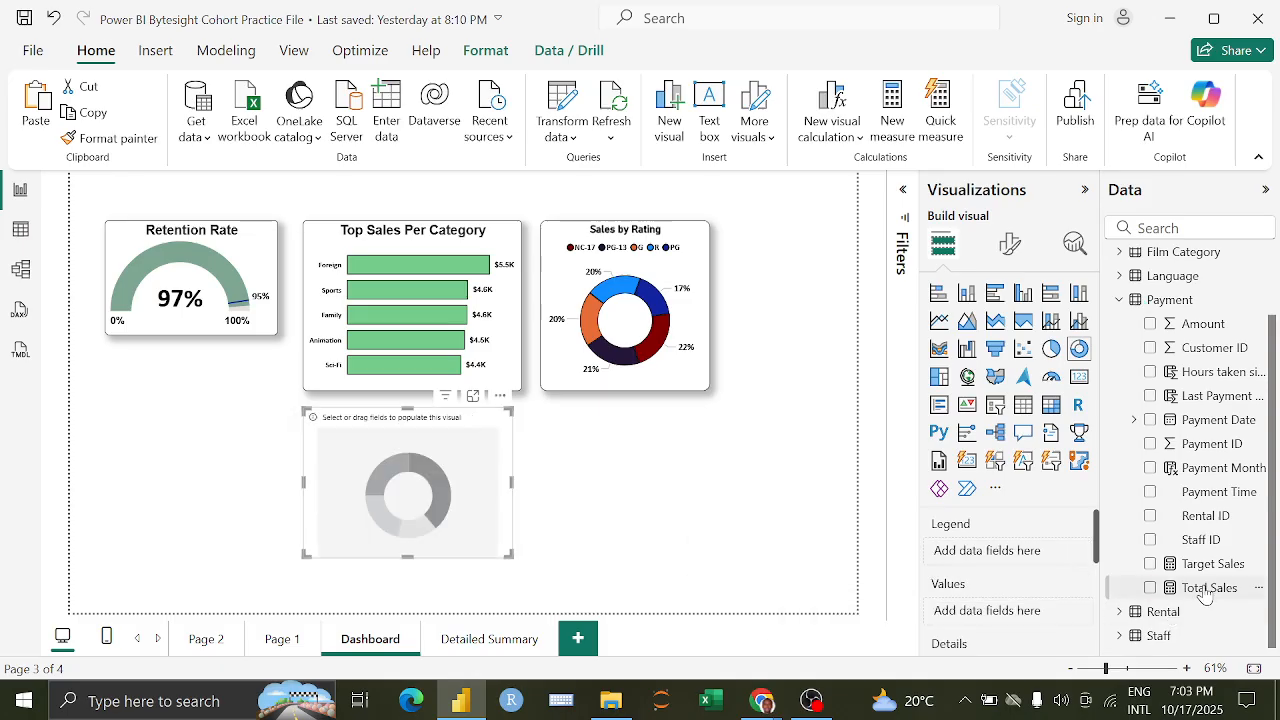
drag(1205, 592, 1008, 612)
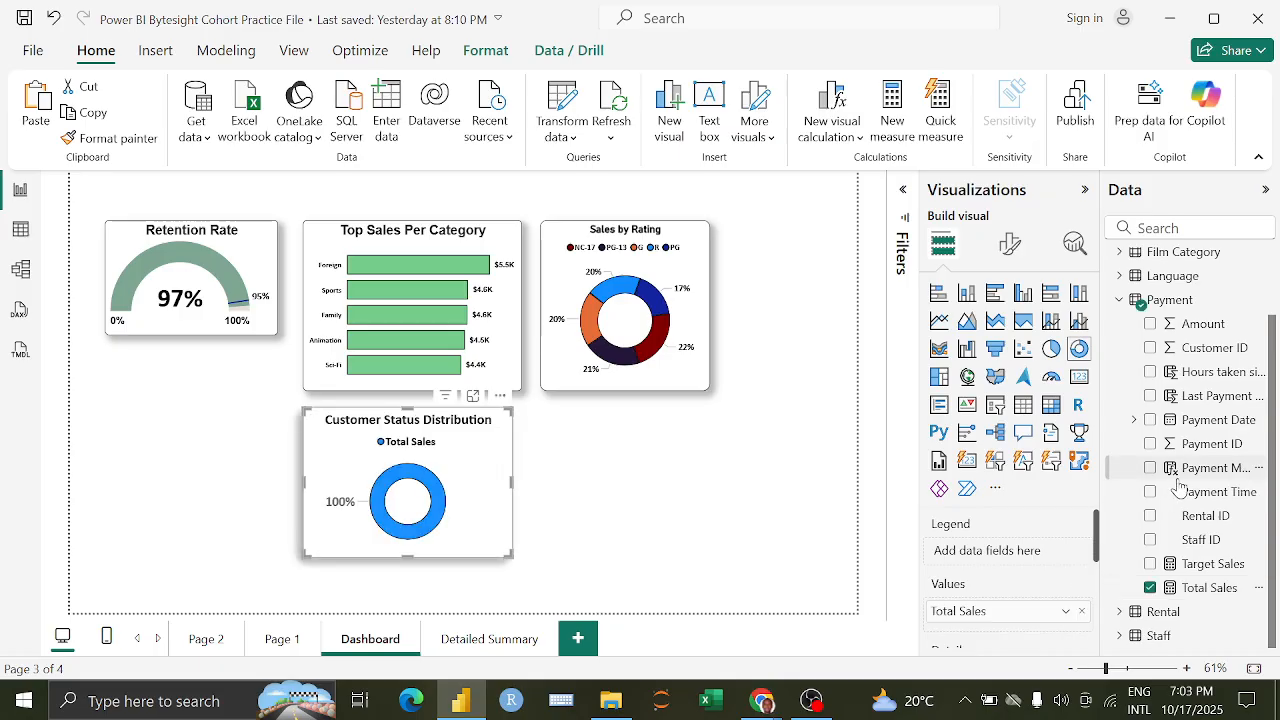
scroll(1130, 420, up, 2)
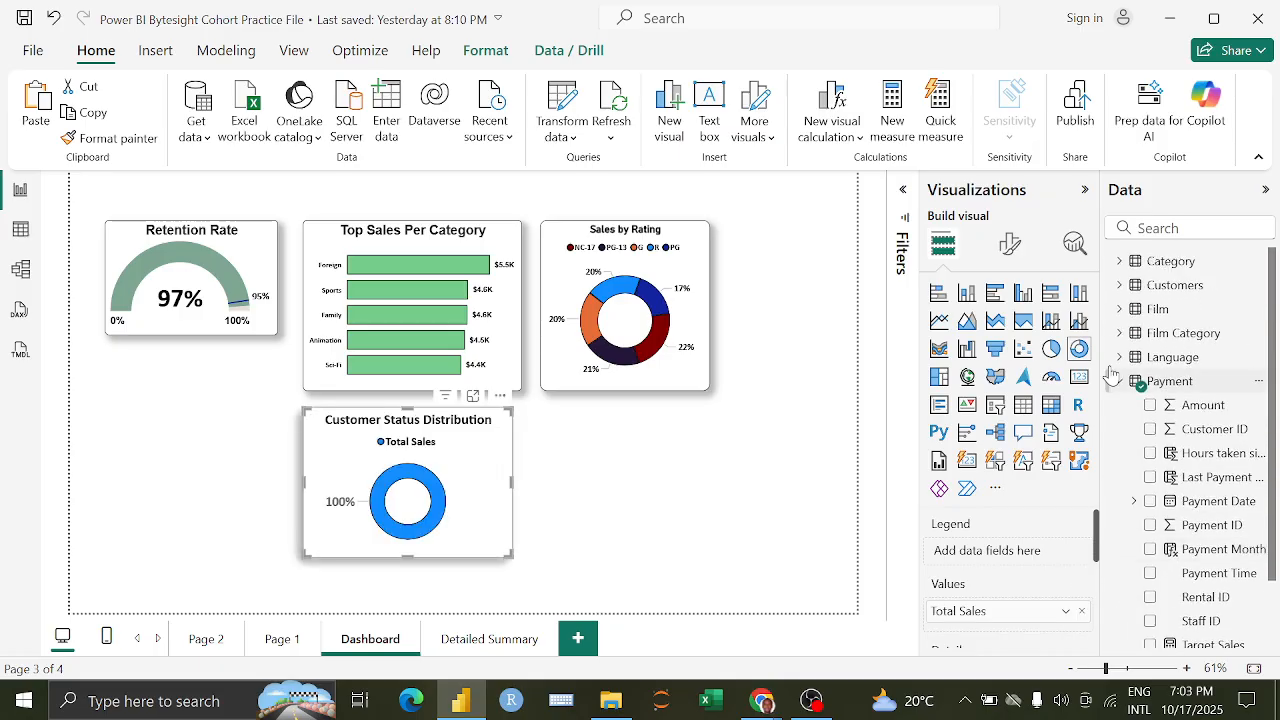
click(1119, 286)
drag(1200, 311, 995, 556)
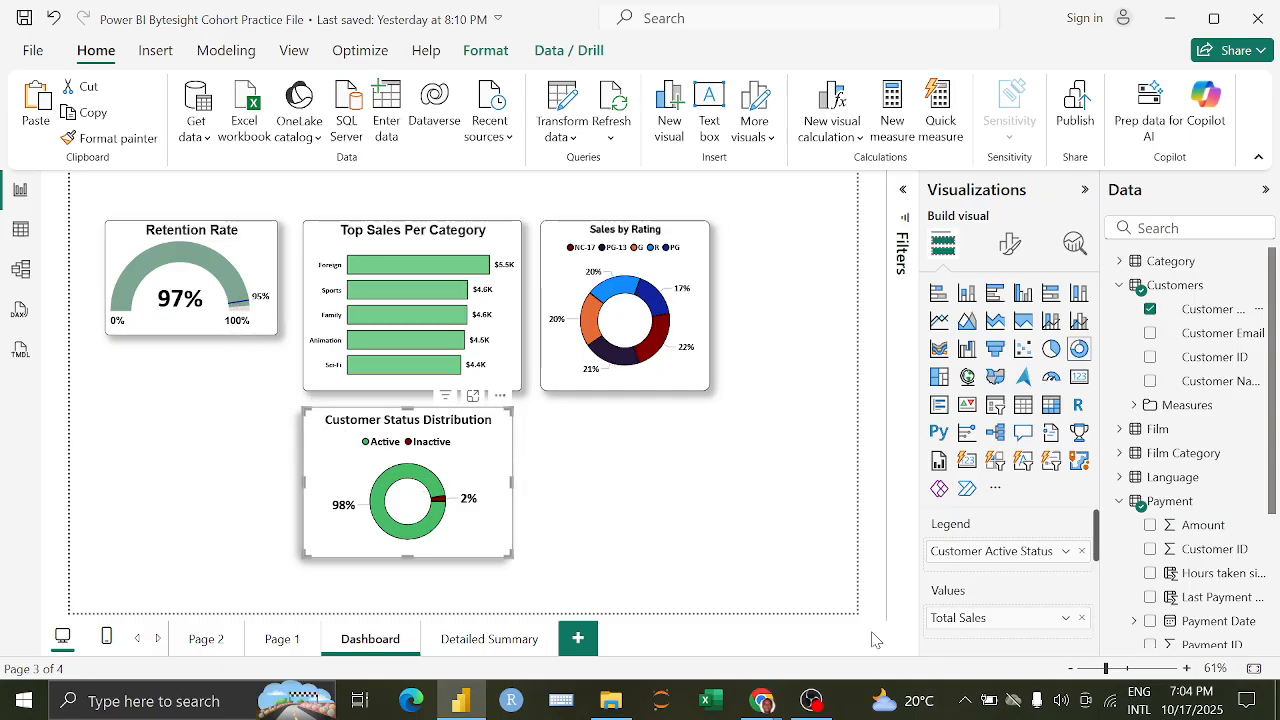
Step: Convert the Customer Status Distribution donut into a line chart of Total Sales by Payment Date and widen it to the Sales by Rating chart's far edge
click(1120, 430)
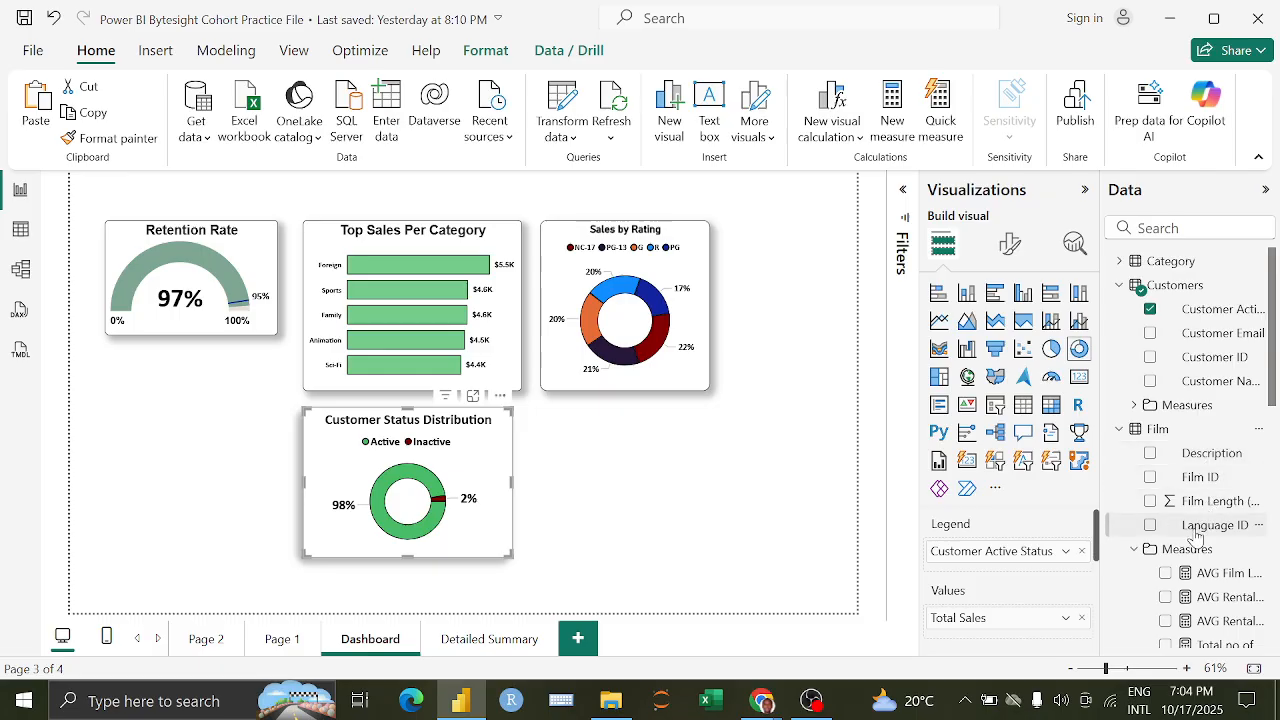
scroll(1200, 522, down, 4)
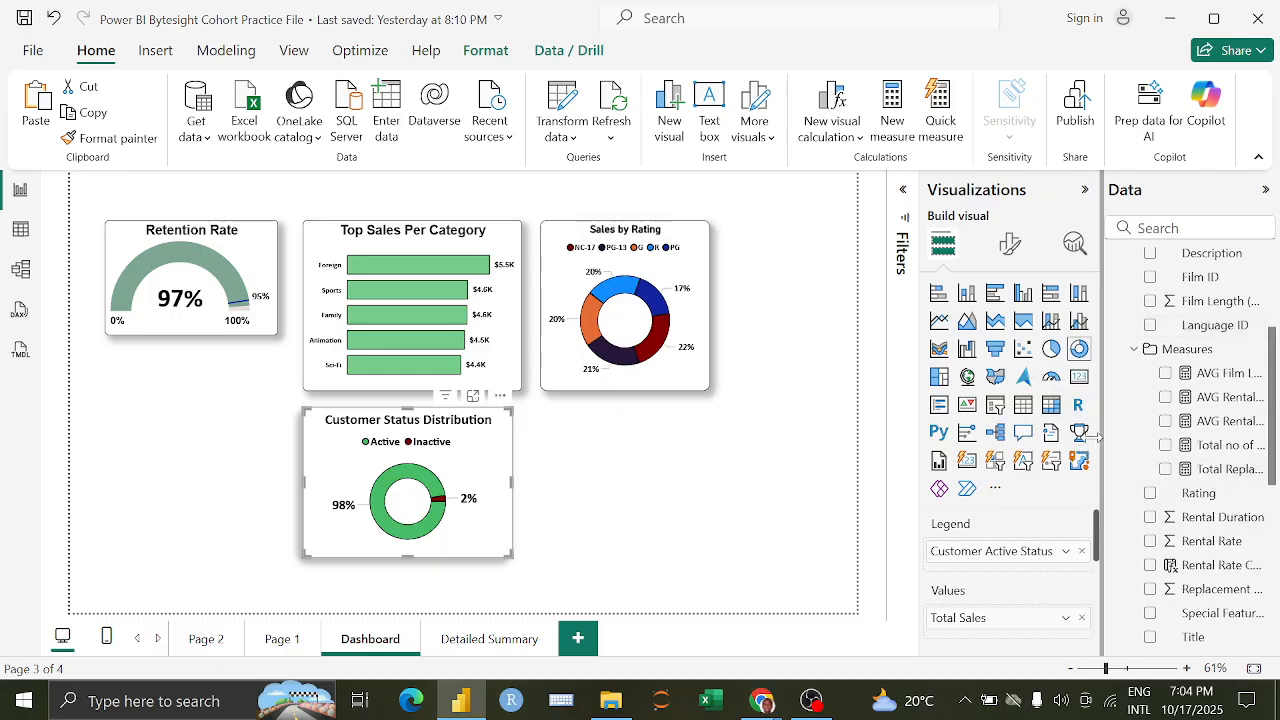
drag(1100, 440, 1068, 452)
scroll(1160, 485, down, 8)
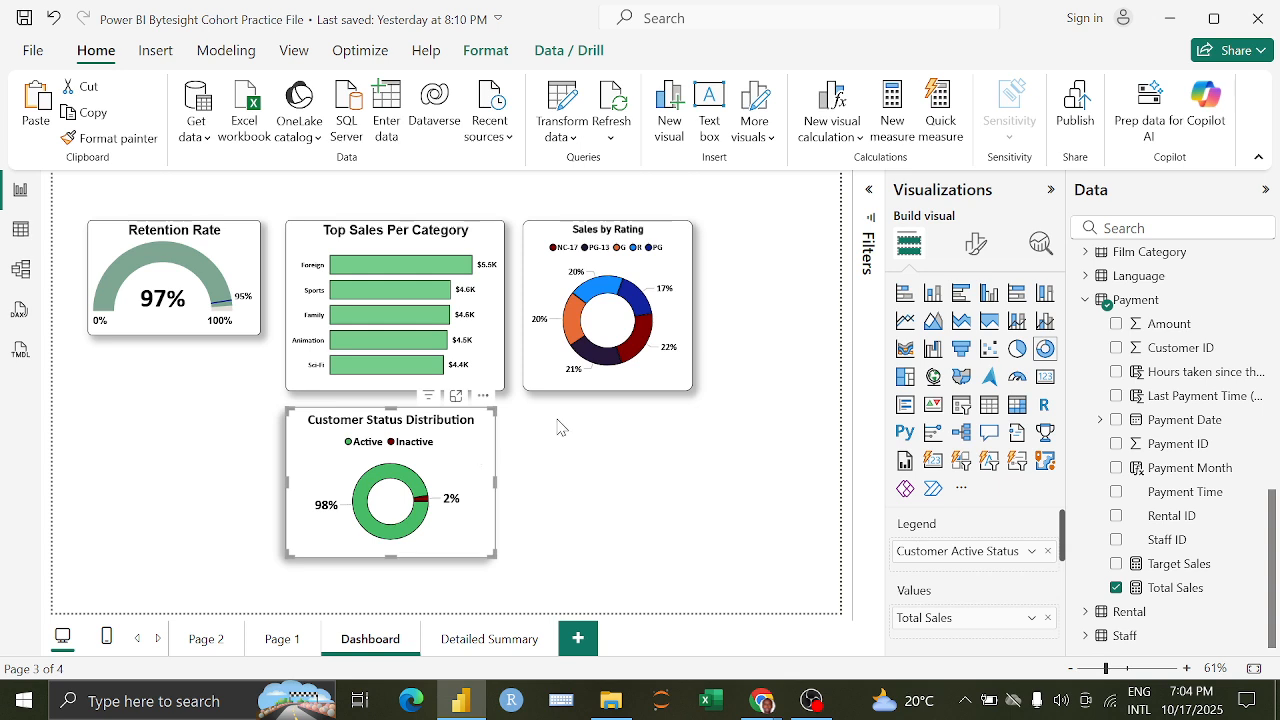
click(906, 321)
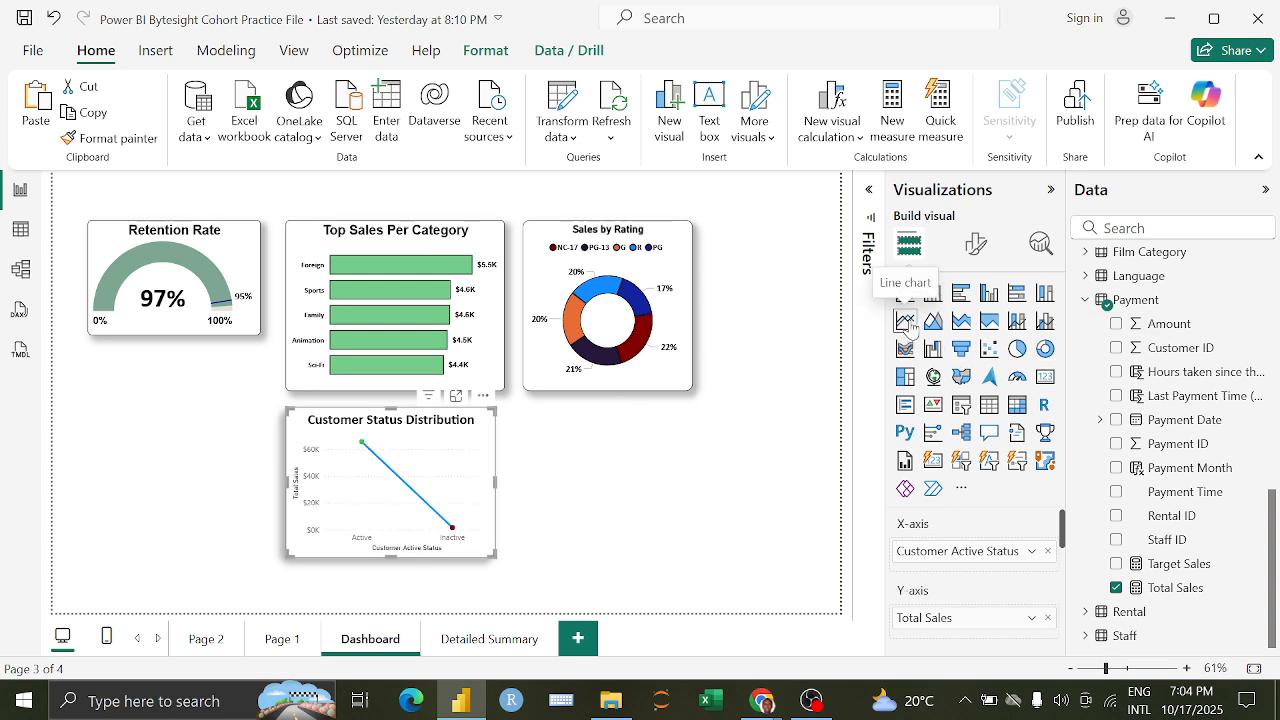
click(1049, 553)
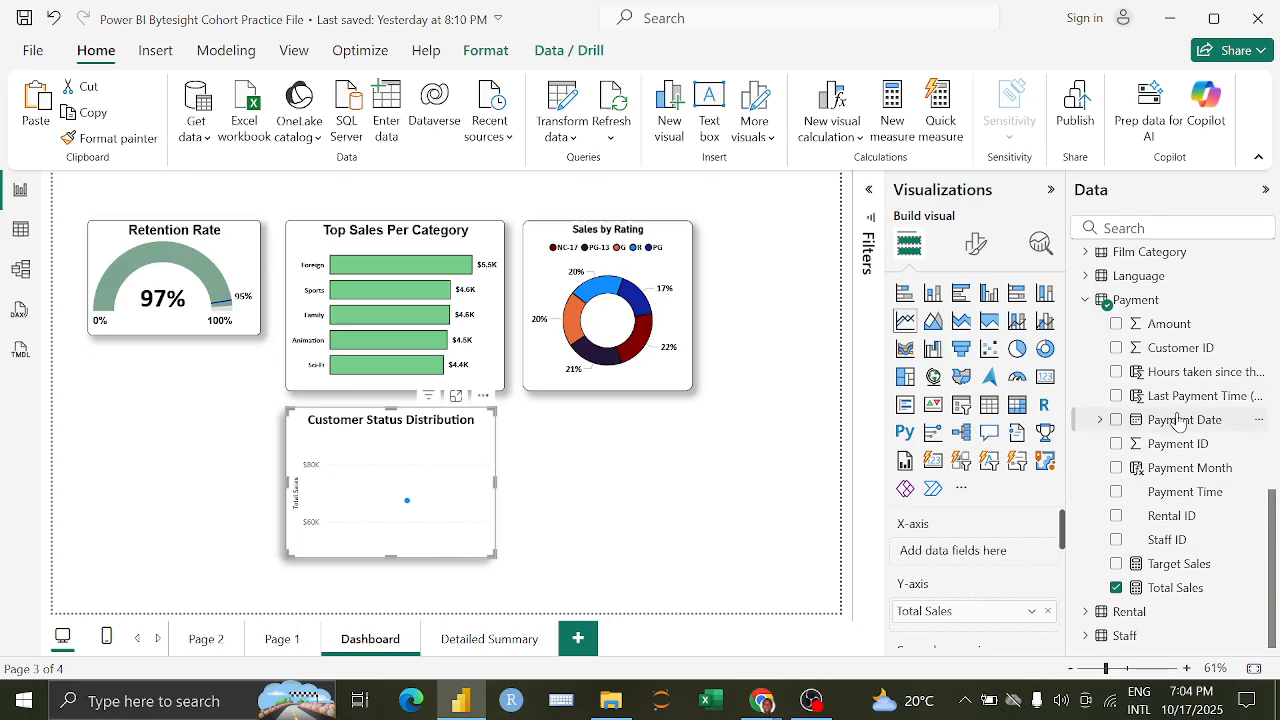
drag(1180, 420, 986, 551)
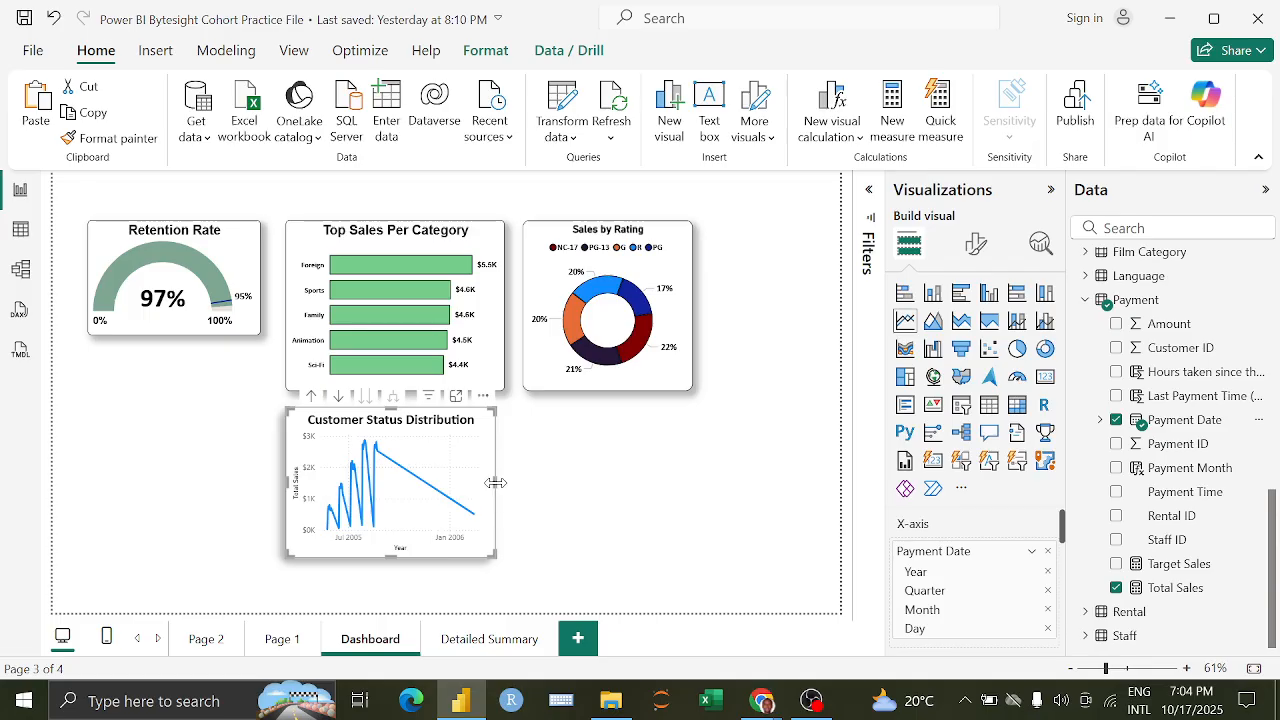
drag(490, 482, 690, 500)
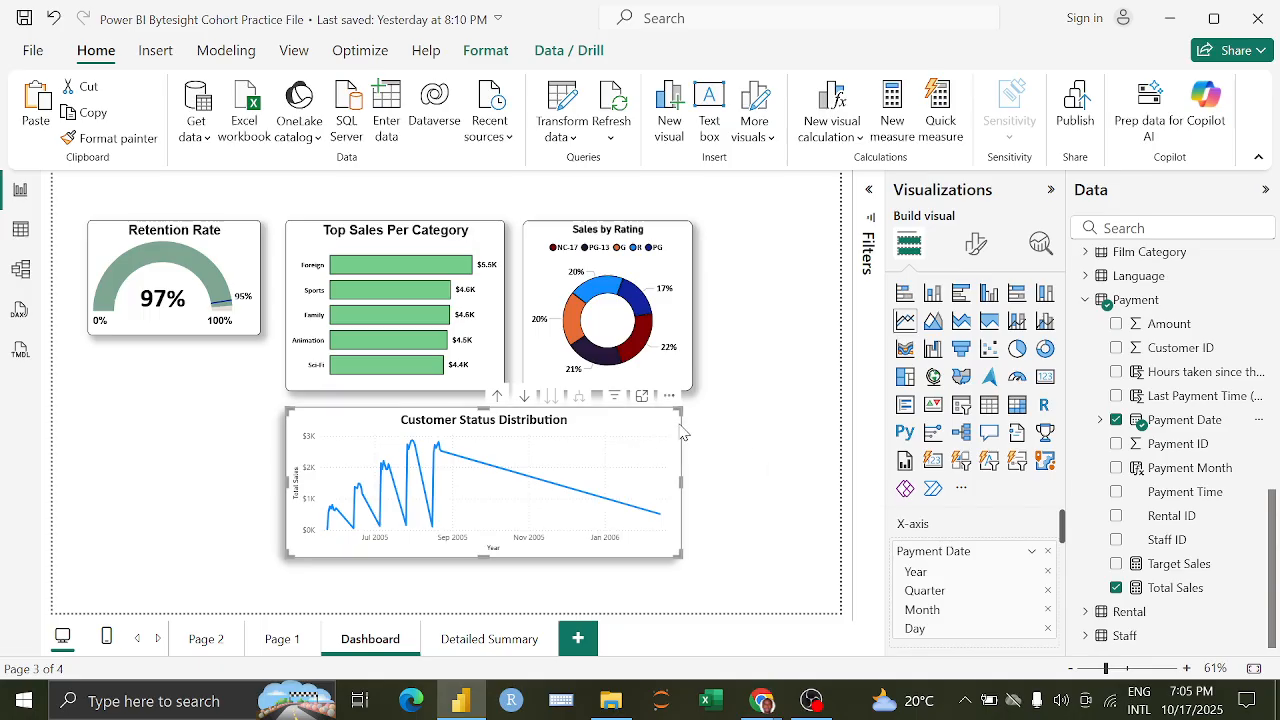
drag(681, 410, 697, 421)
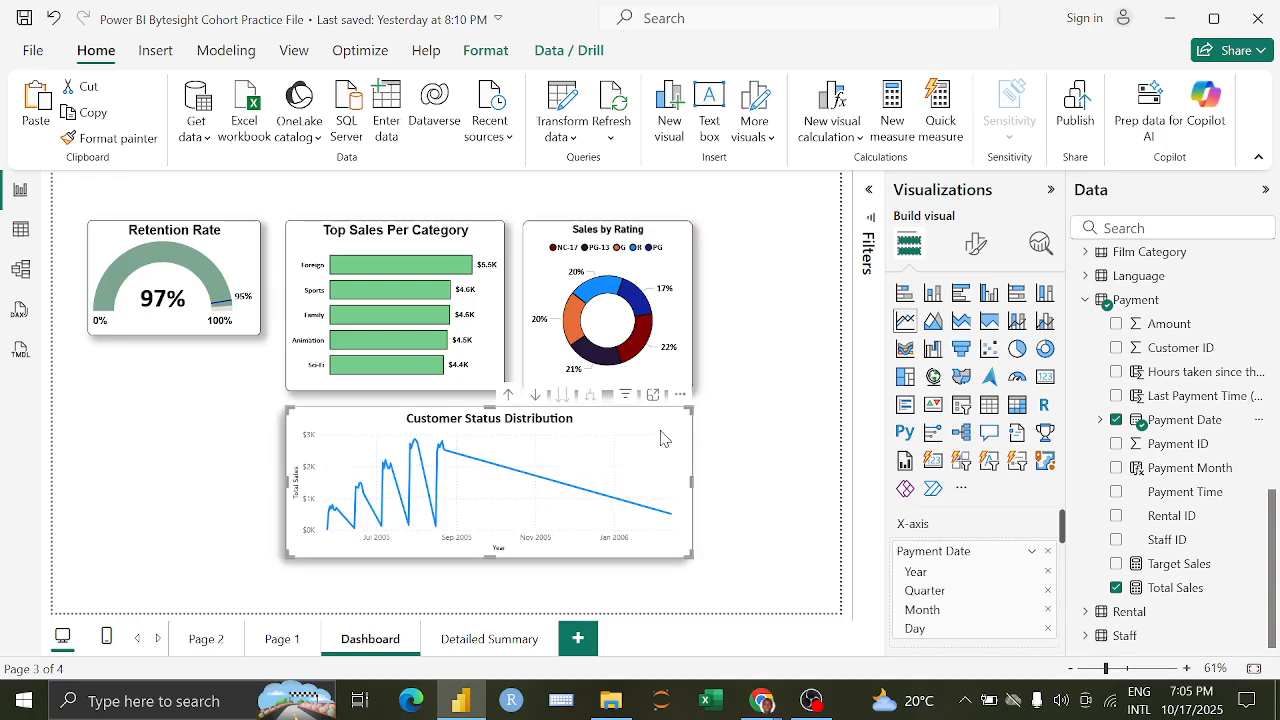
Step: Bring the line chart's Payment Date hierarchy up to the Year level and advance it to the Month level
click(536, 396)
click(509, 396)
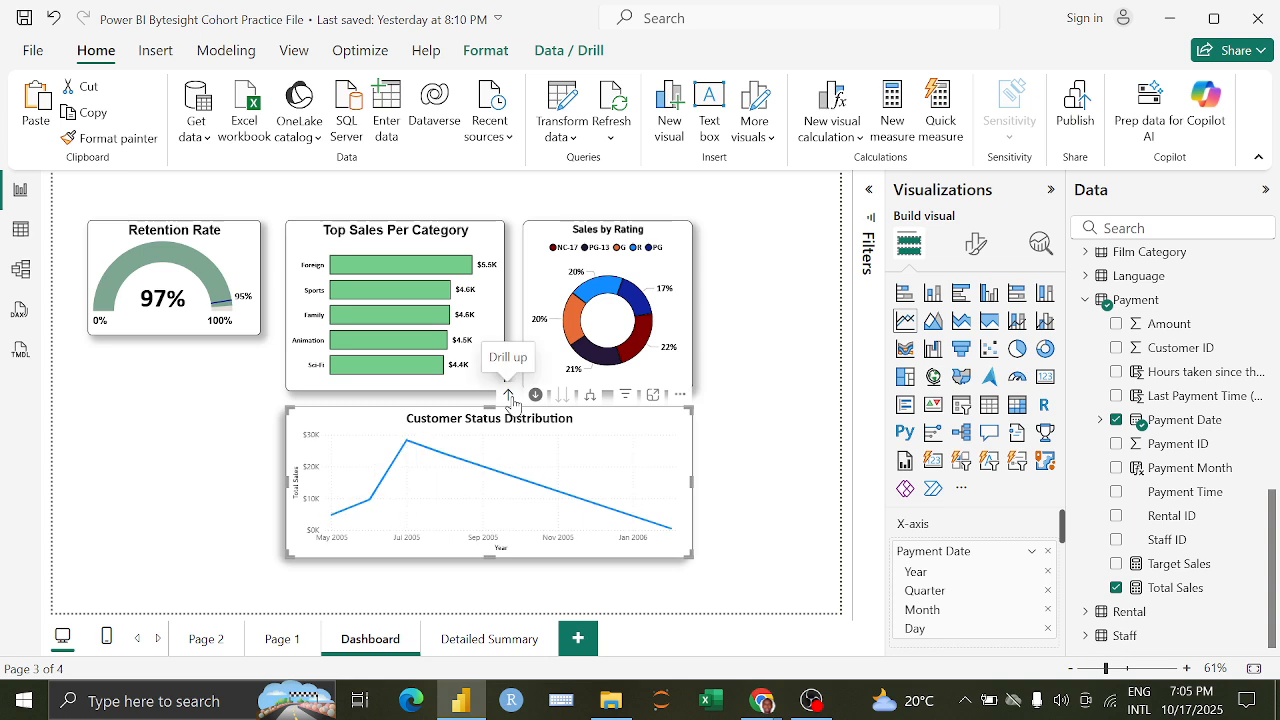
click(509, 396)
click(509, 396)
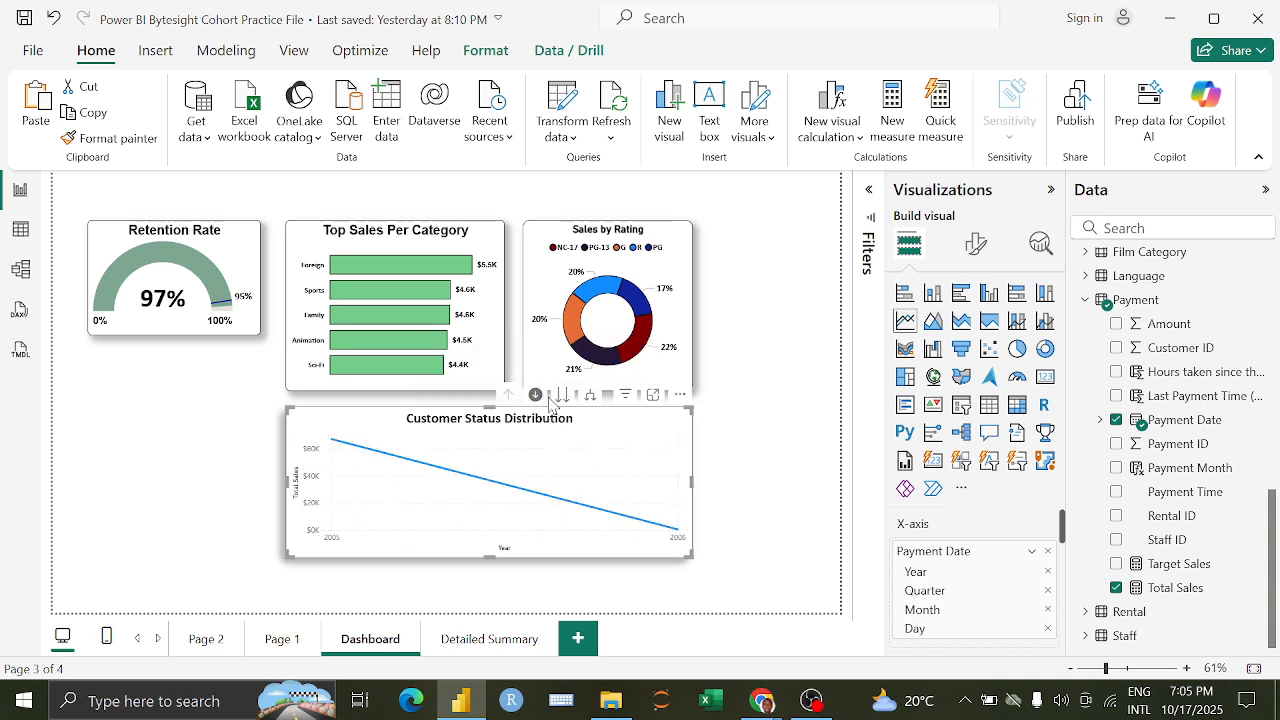
click(535, 395)
click(562, 396)
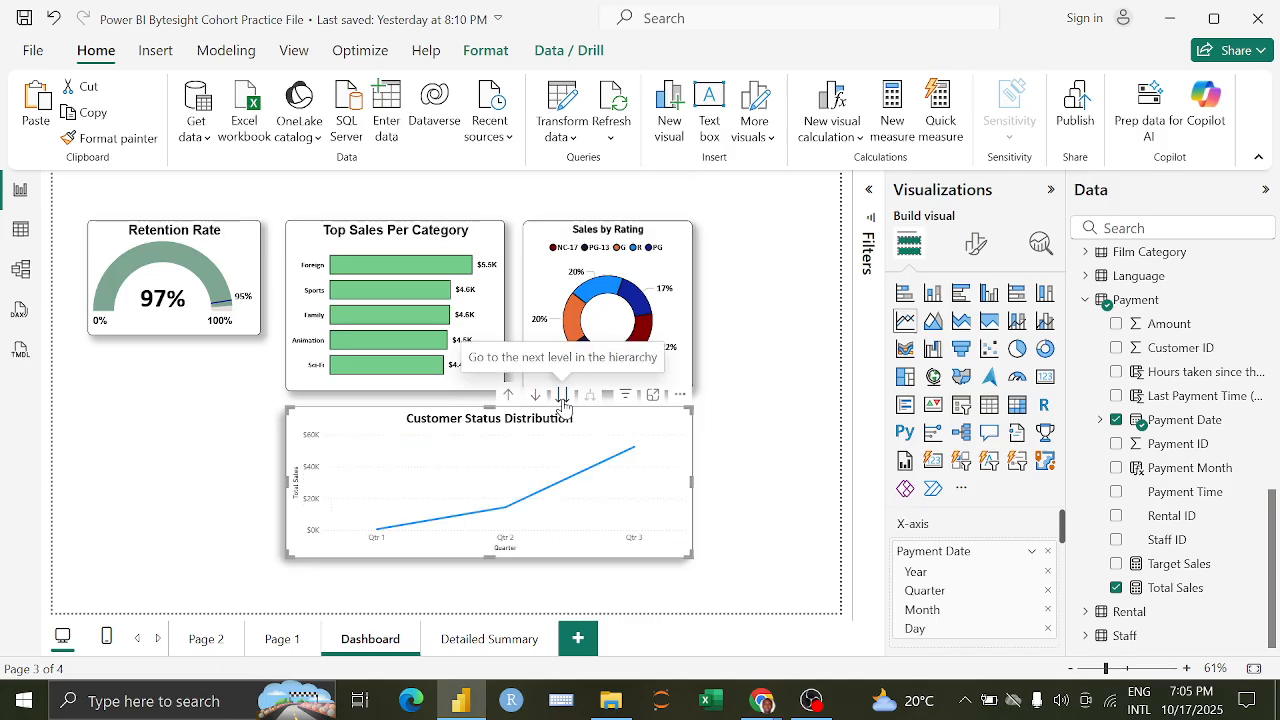
click(562, 396)
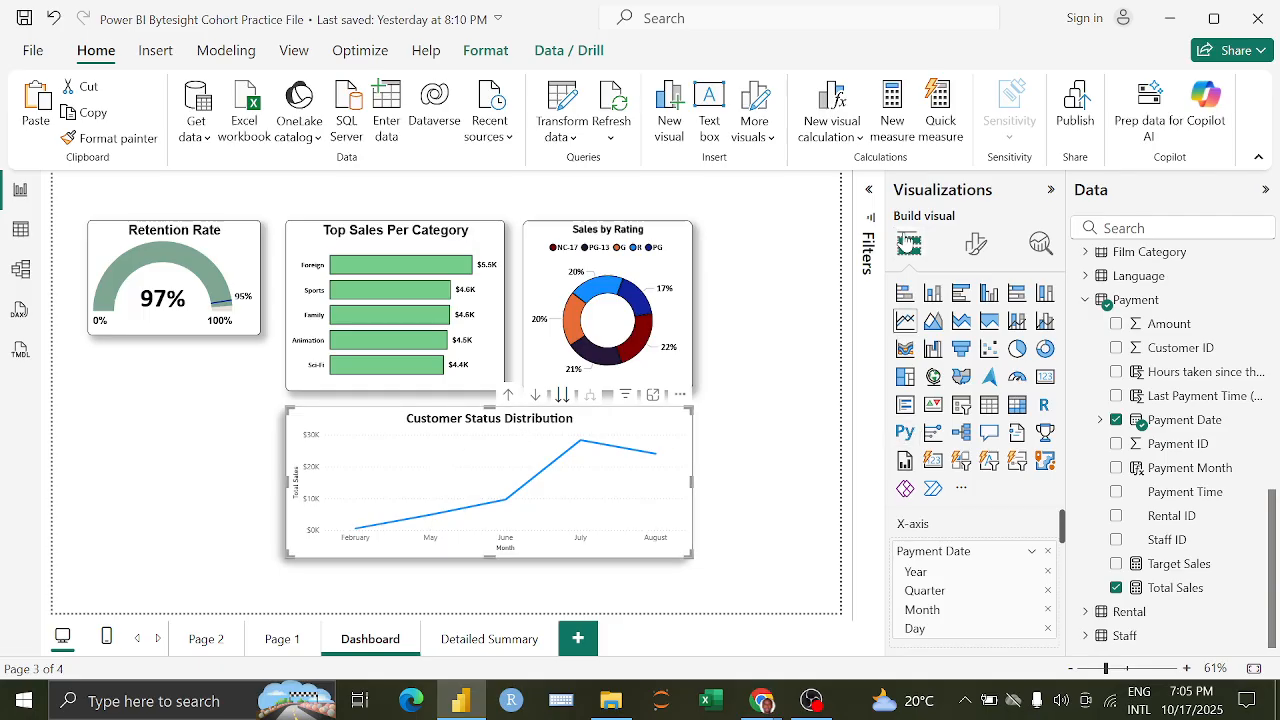
Step: Change the line chart's title text to "Sales Growth Overtime" and narrow the chart slightly
click(975, 244)
click(977, 340)
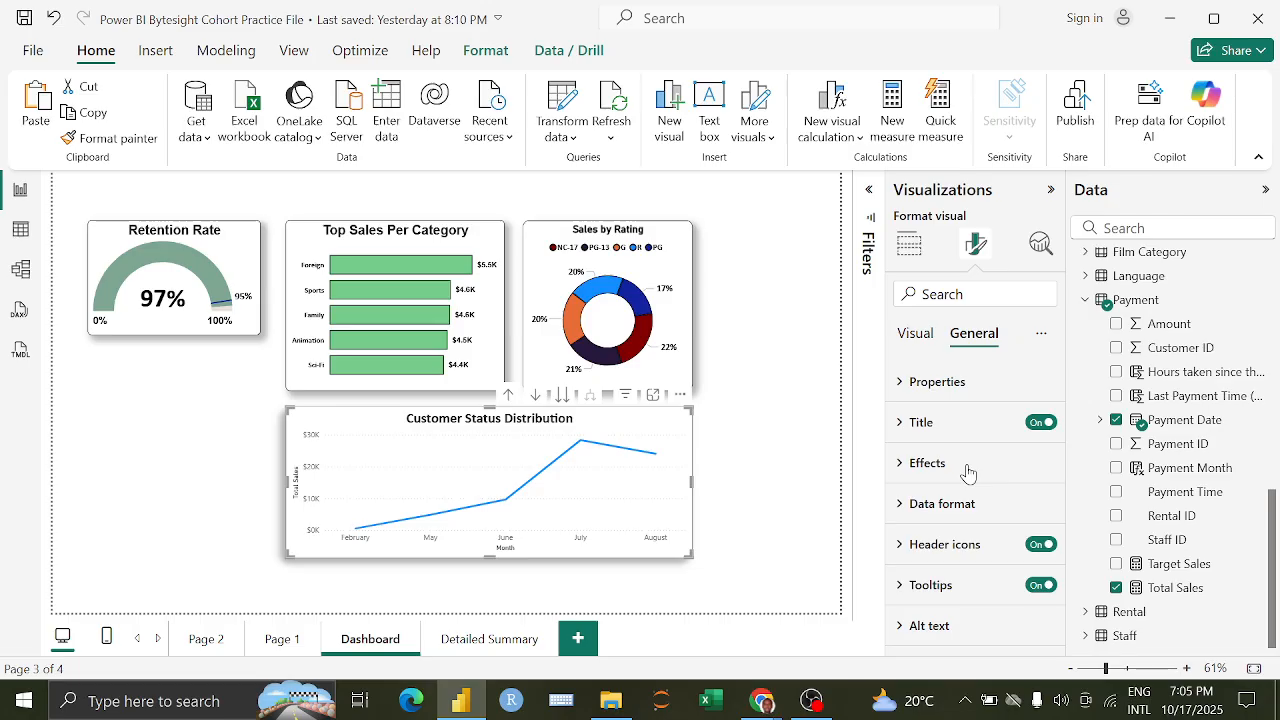
click(966, 425)
drag(904, 522, 1028, 526)
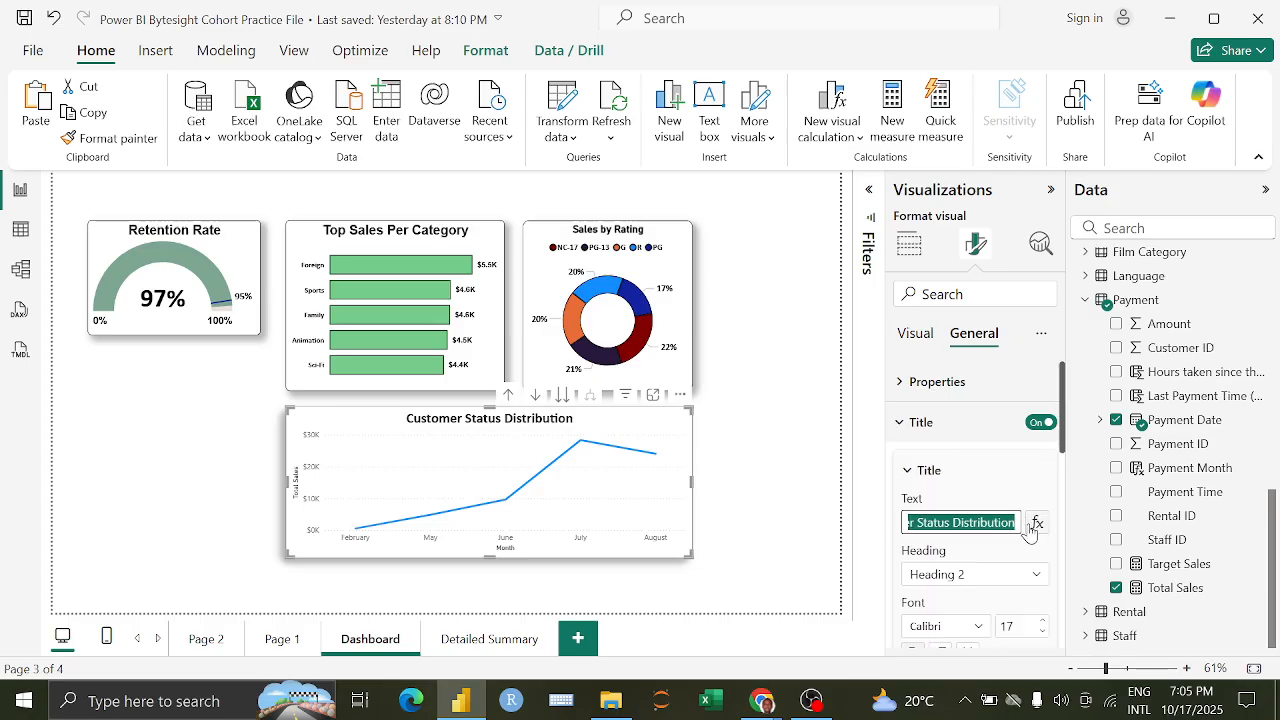
text(Sales)
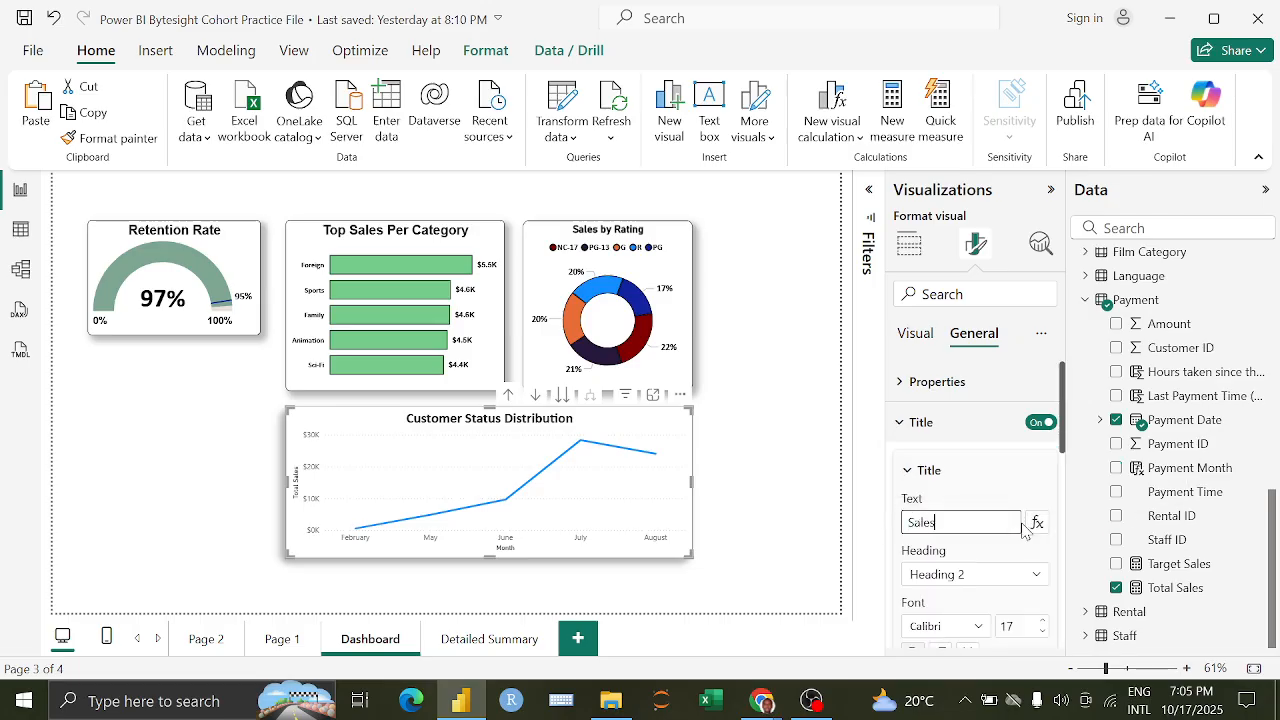
text( Gr)
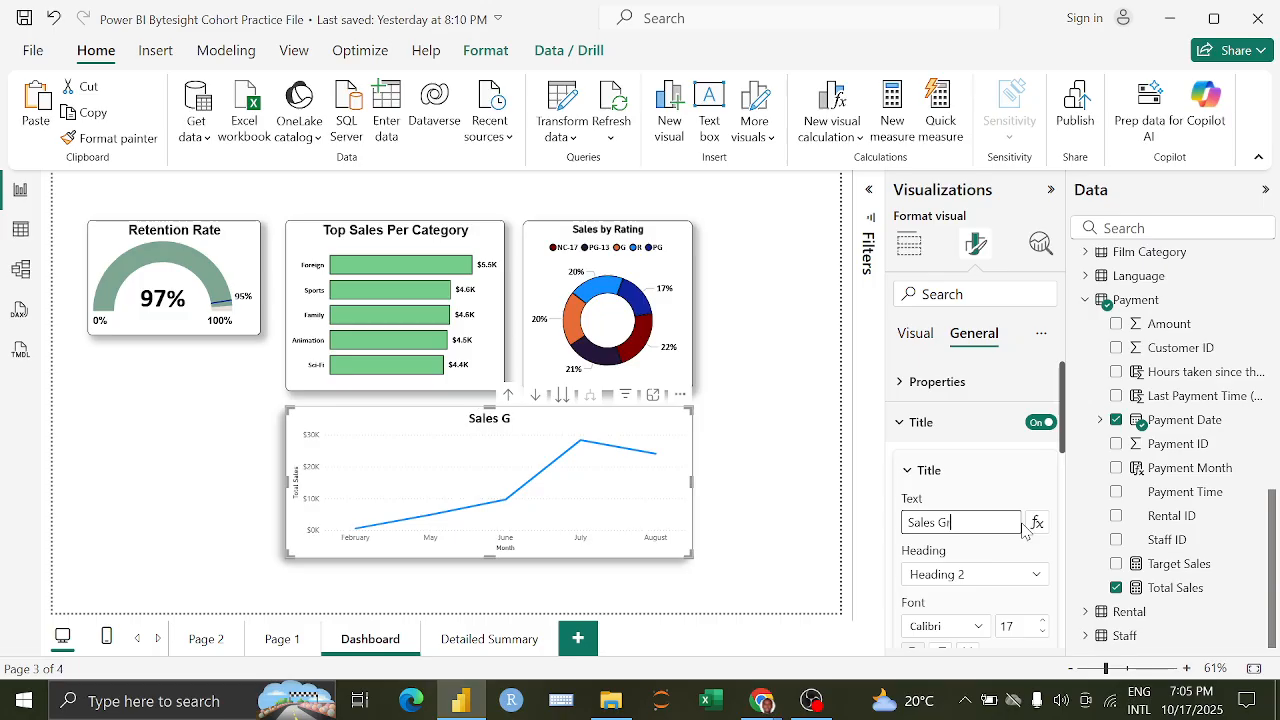
text(owth O)
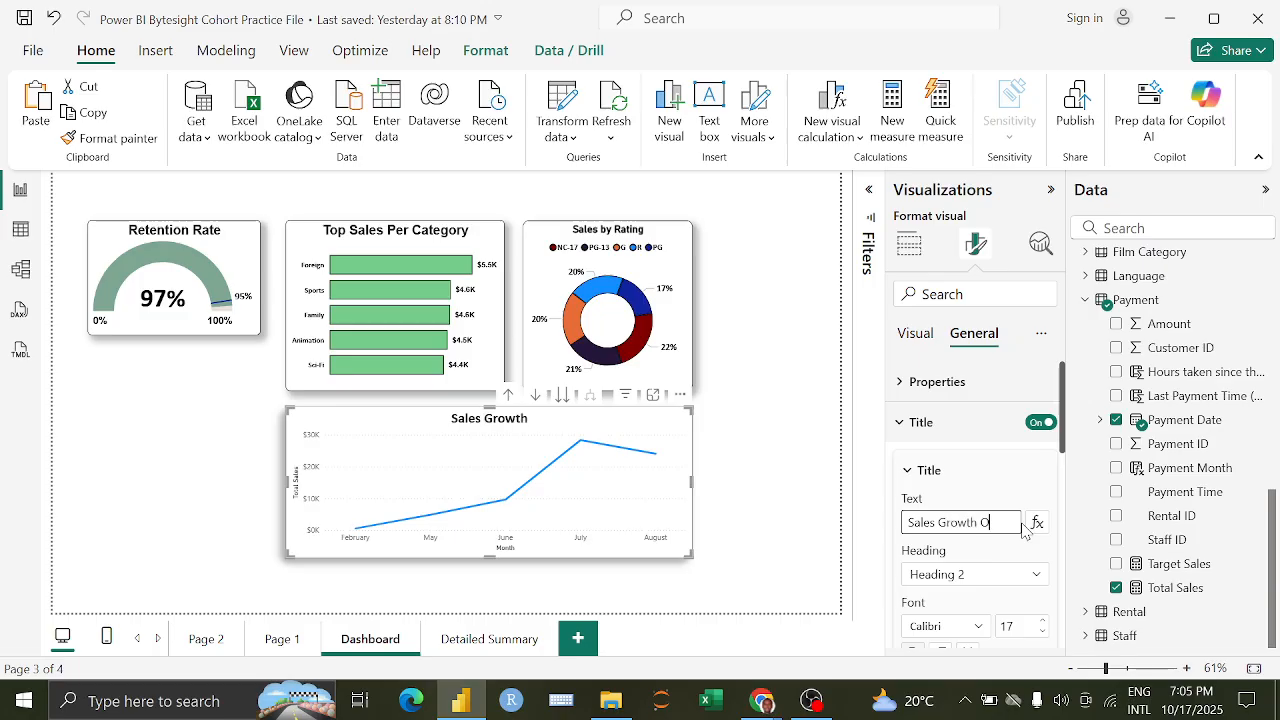
text(vertime)
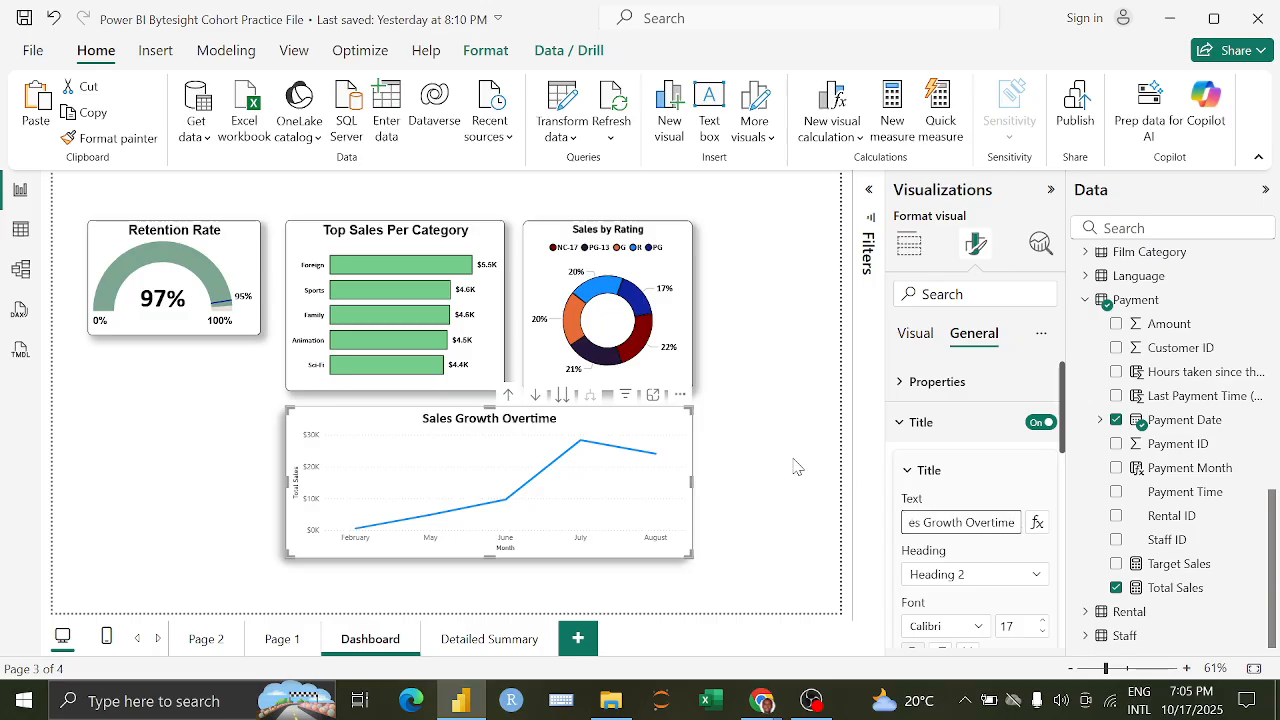
drag(692, 478, 656, 478)
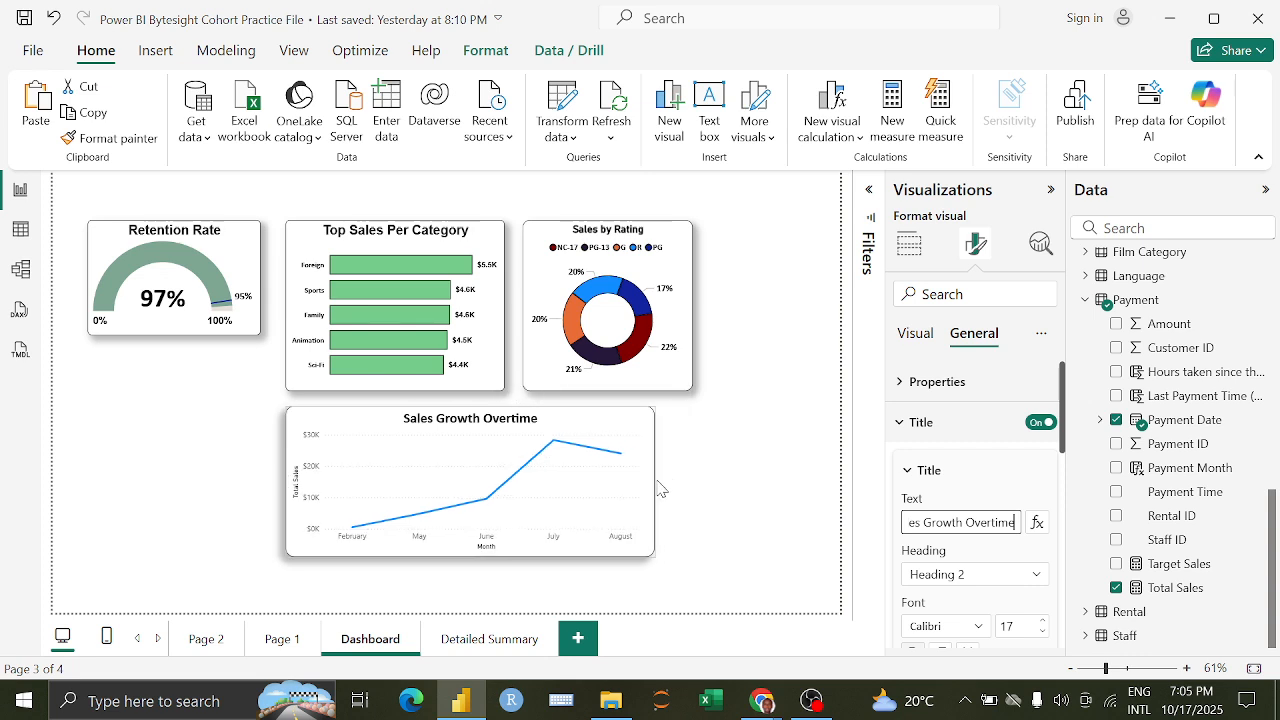
click(910, 424)
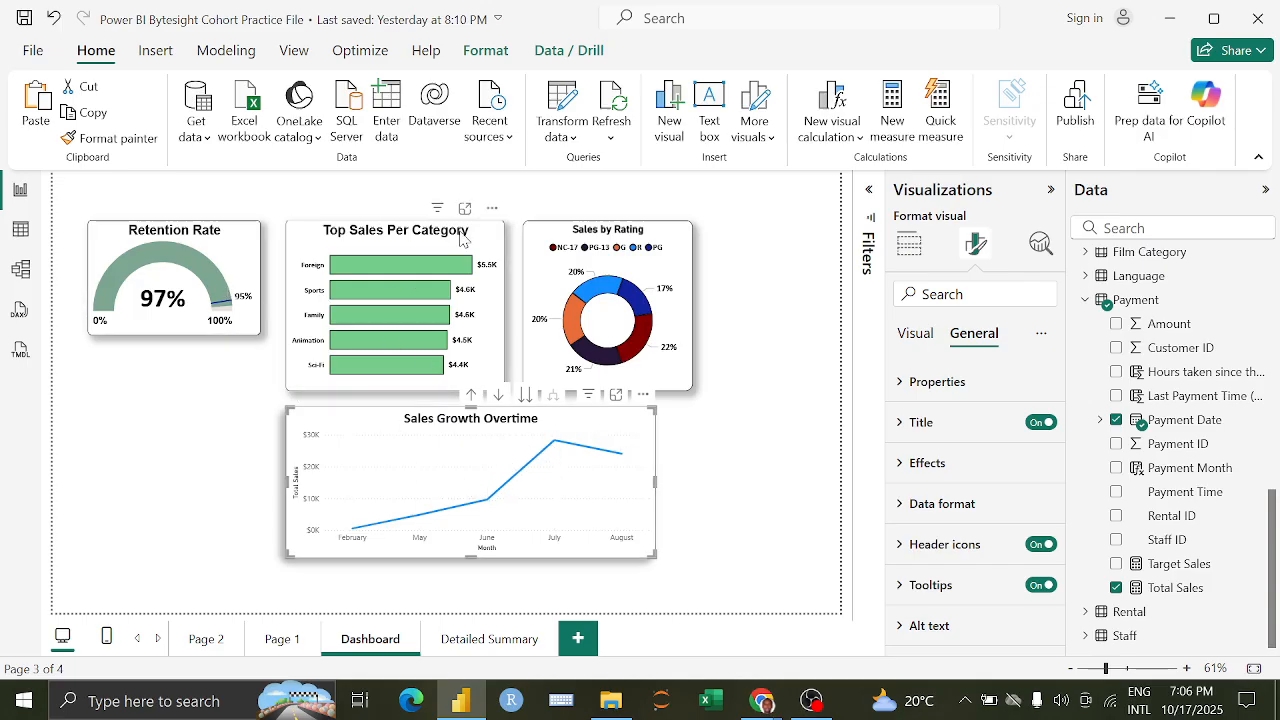
Step: Recolor the NC-17 slice of the Sales by Rating donut light green to match the Top Sales Per Category bars
click(678, 330)
click(917, 336)
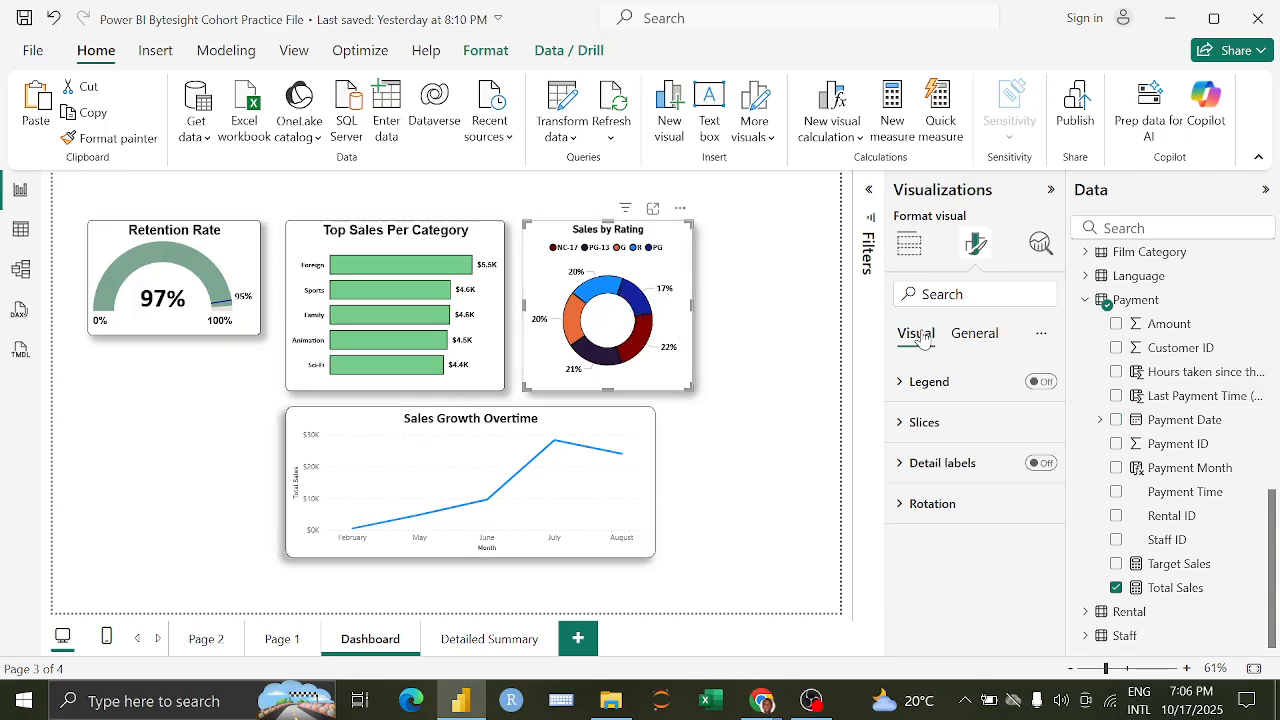
click(950, 423)
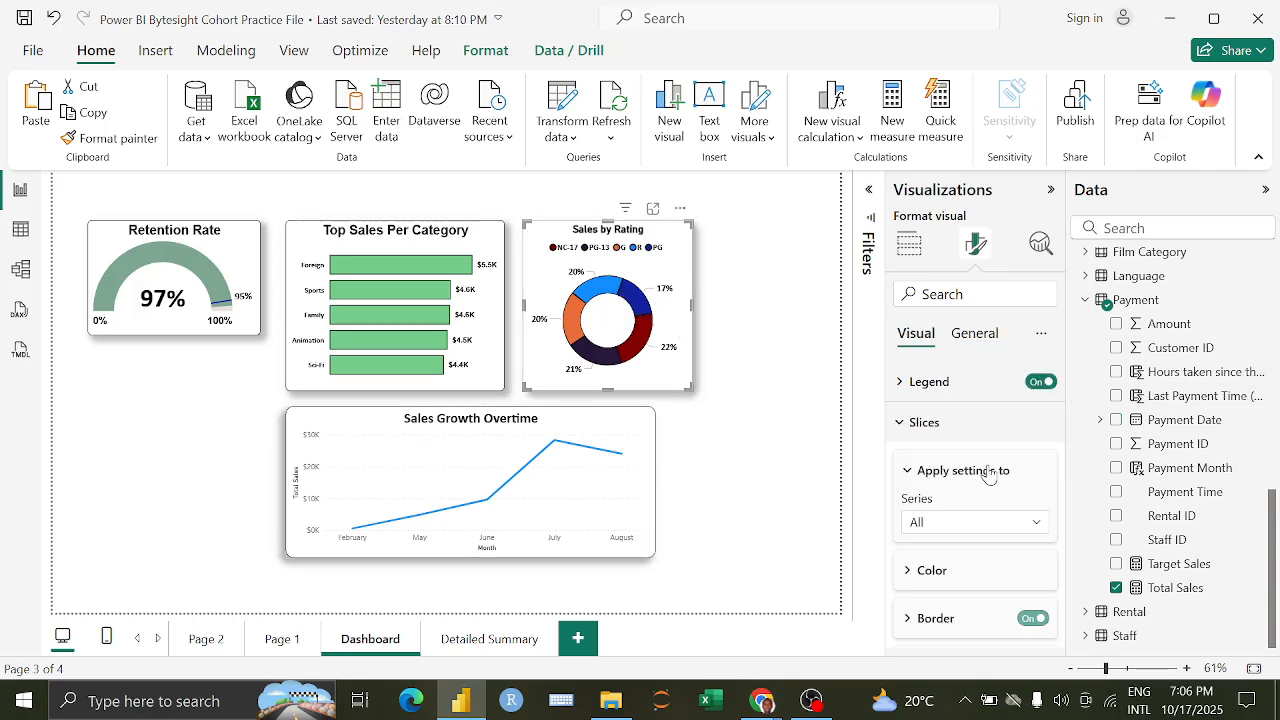
click(1008, 524)
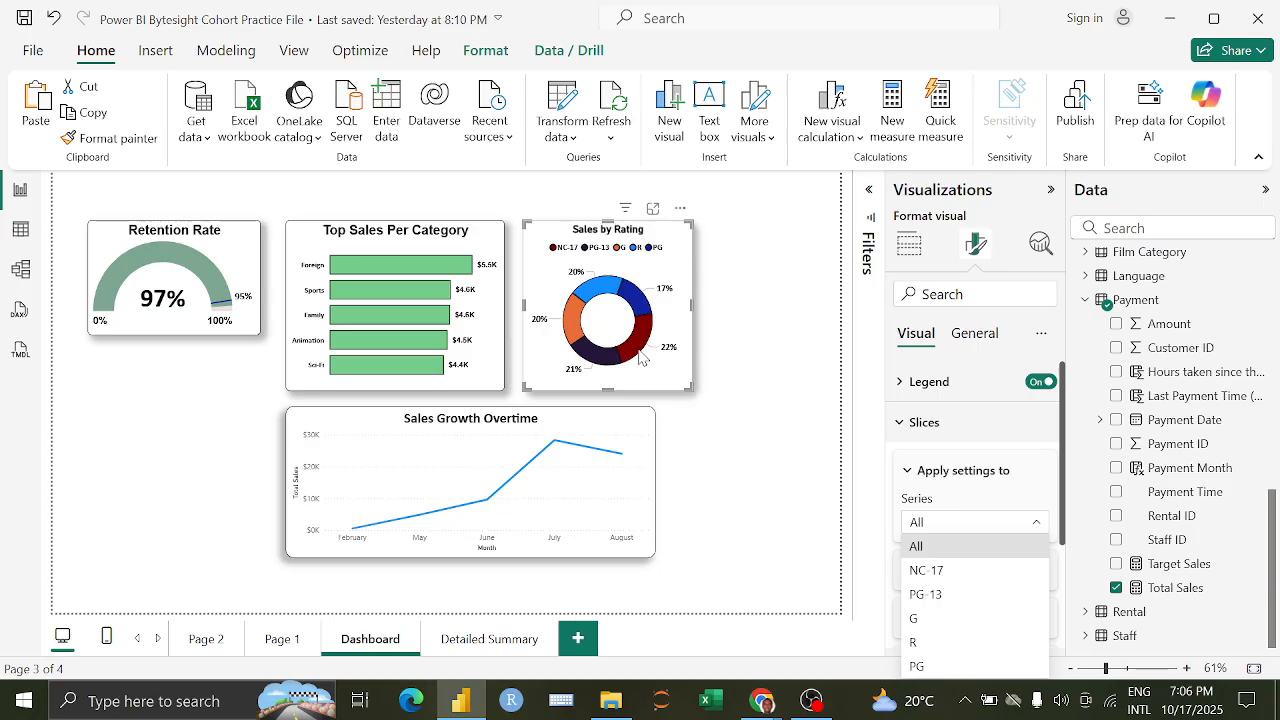
click(953, 568)
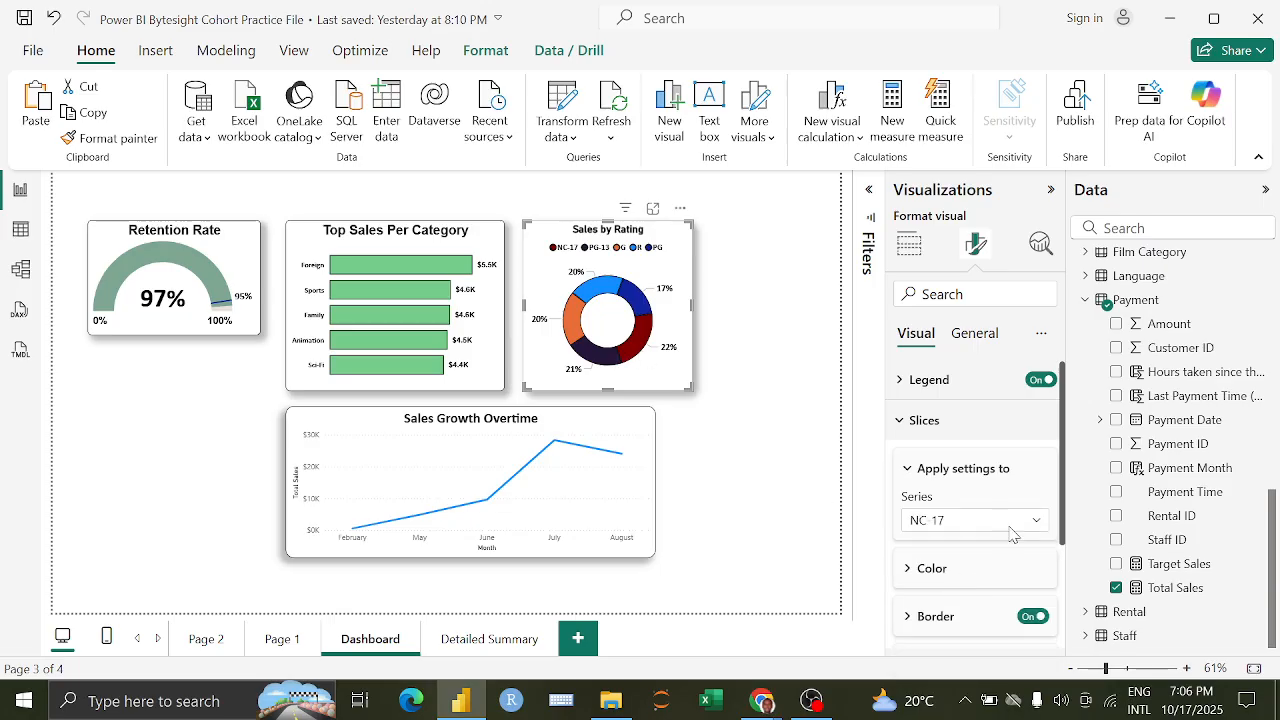
scroll(955, 580, down, 2)
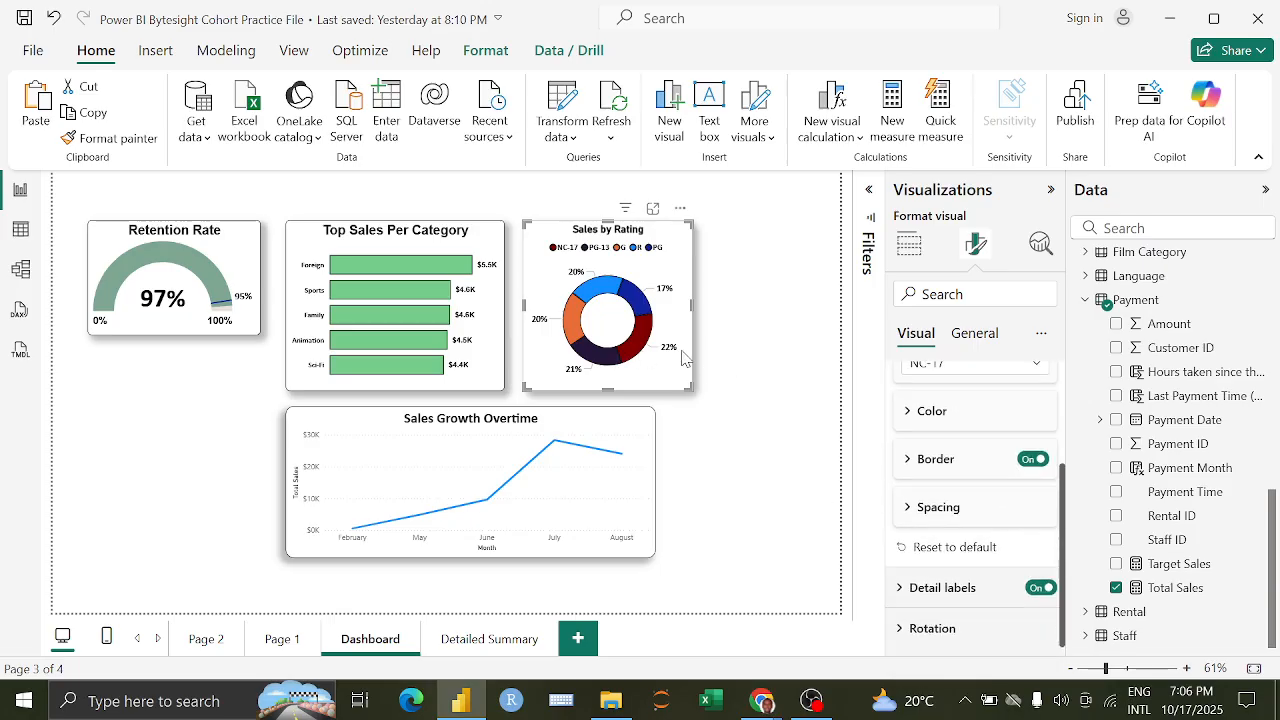
click(958, 414)
click(930, 466)
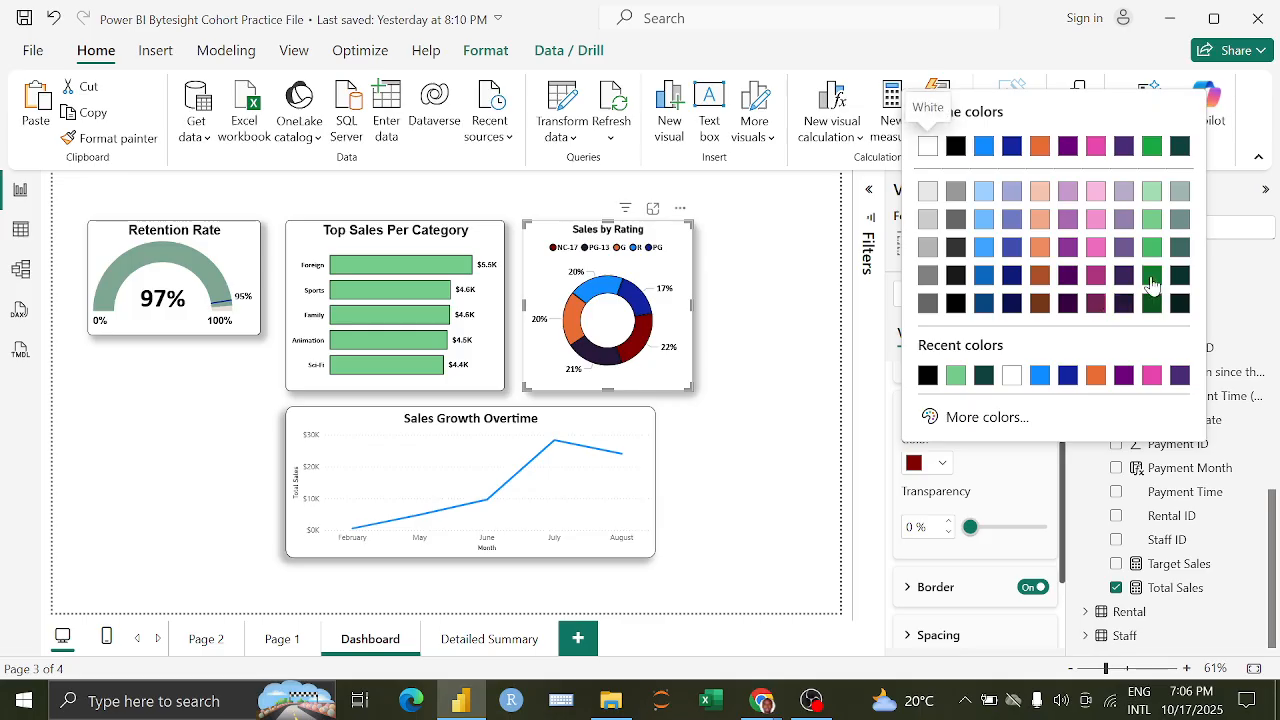
click(1154, 221)
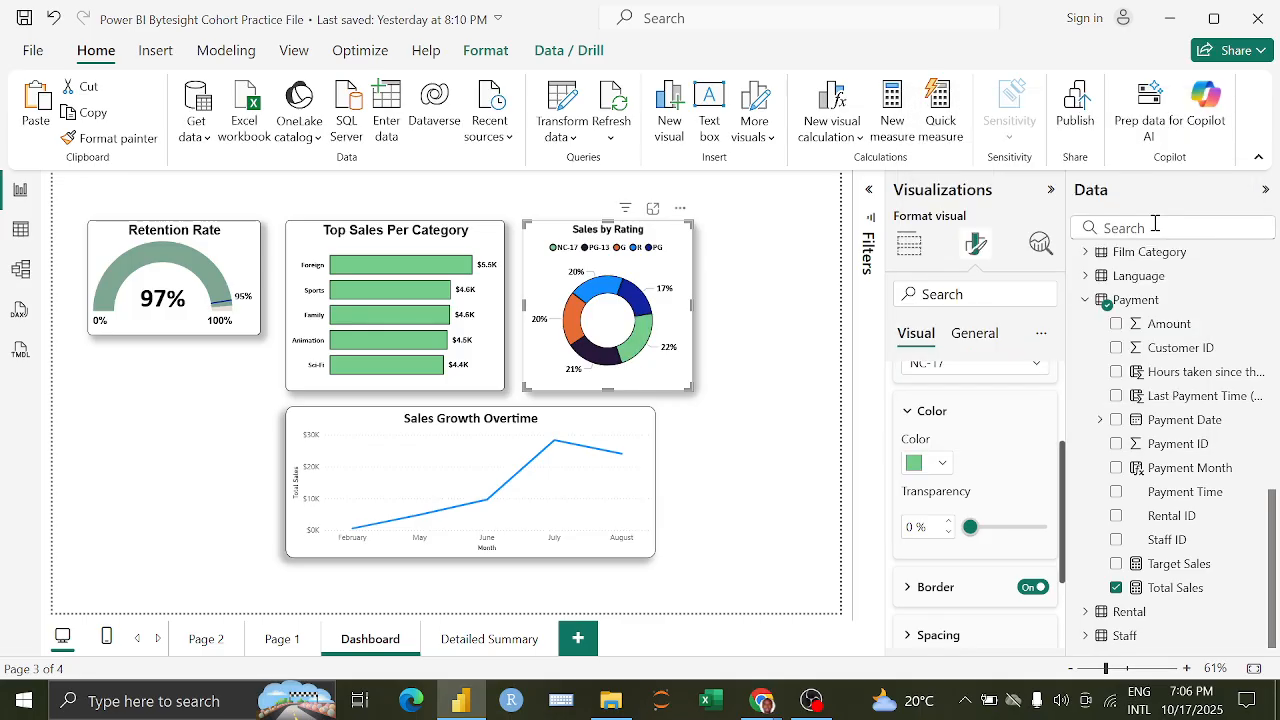
click(629, 422)
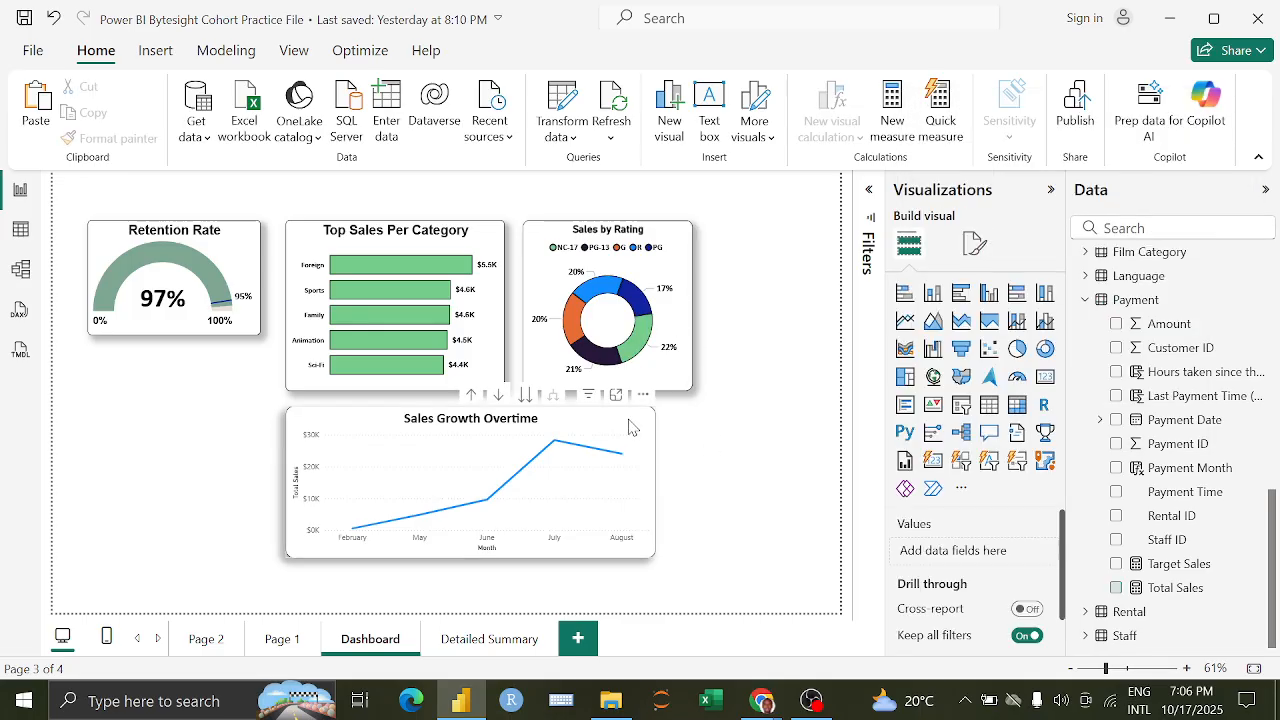
Step: Try Step interpolation on the Sales Growth Overtime line and settle on Smooth as its interpolation type
click(595, 480)
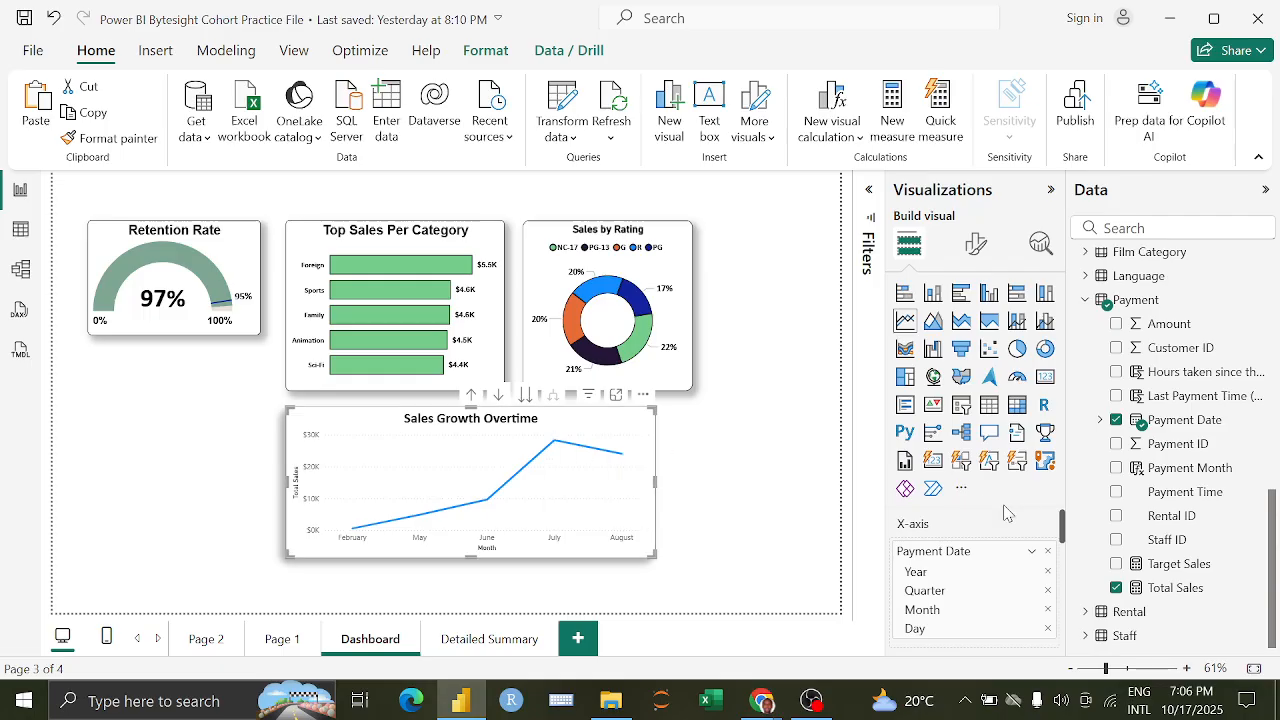
click(980, 250)
scroll(972, 456, down, 3)
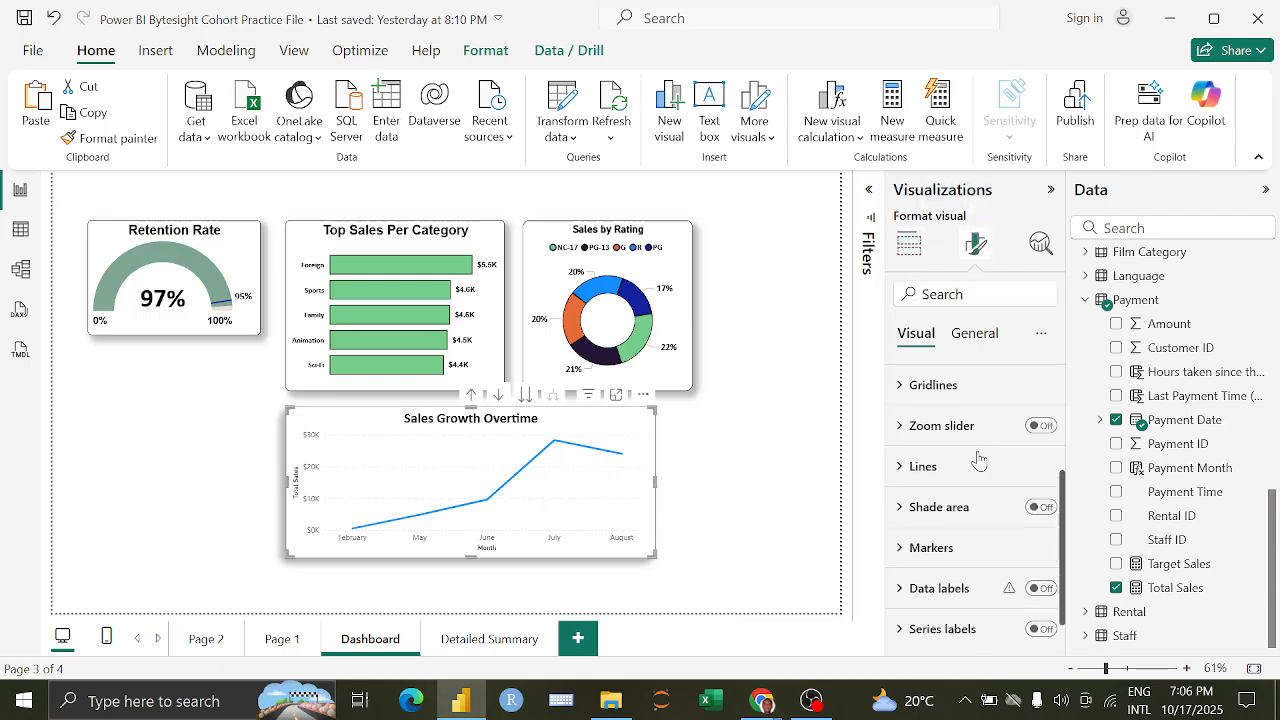
click(958, 463)
scroll(965, 380, up, 5)
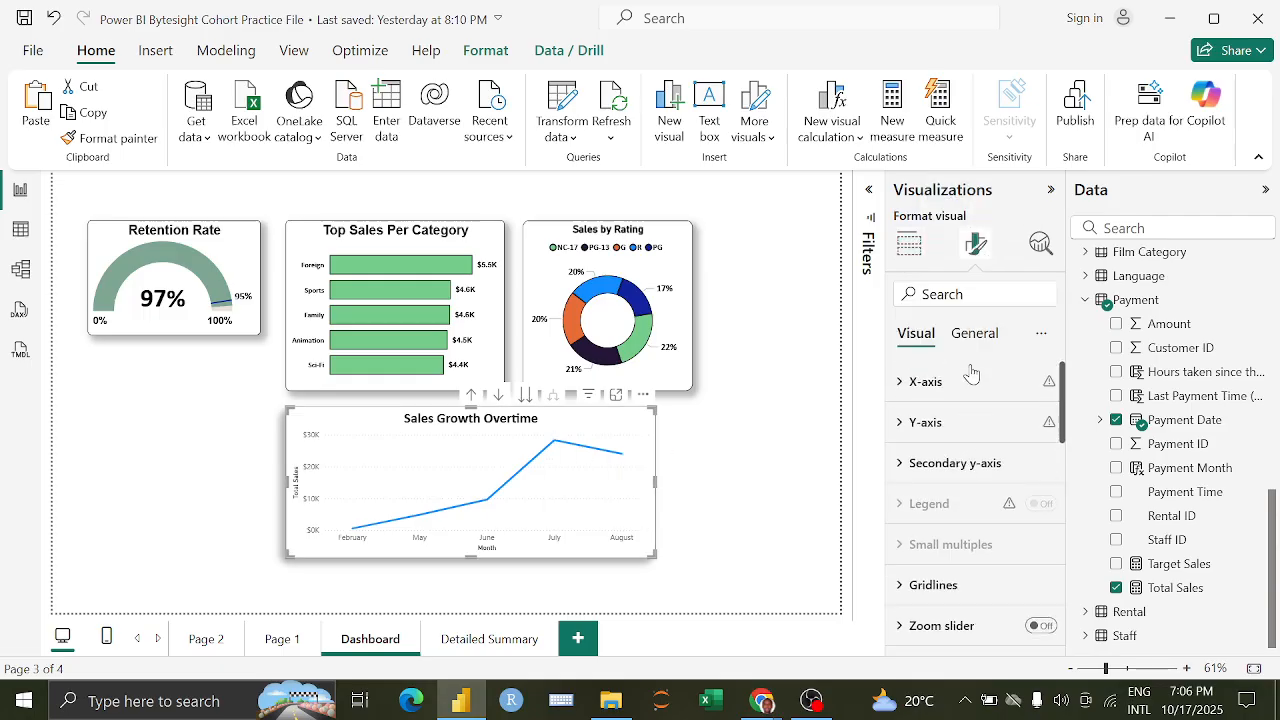
scroll(960, 450, down, 5)
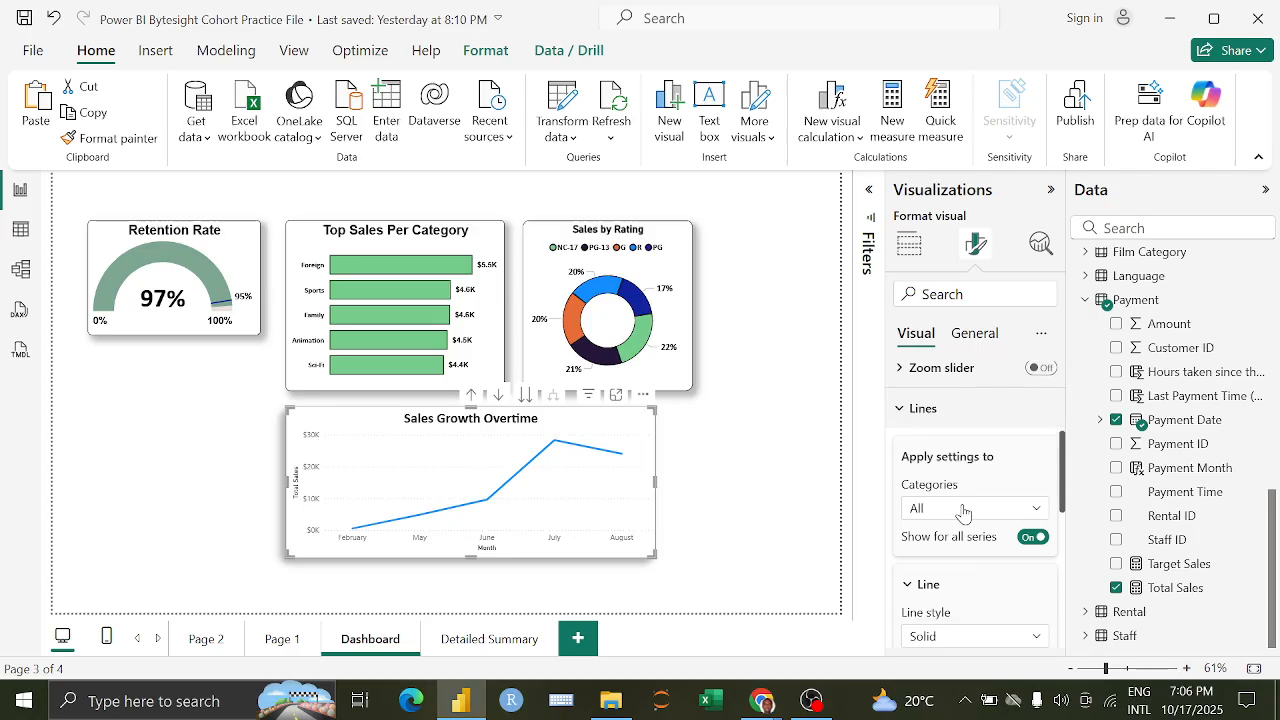
click(974, 467)
click(974, 478)
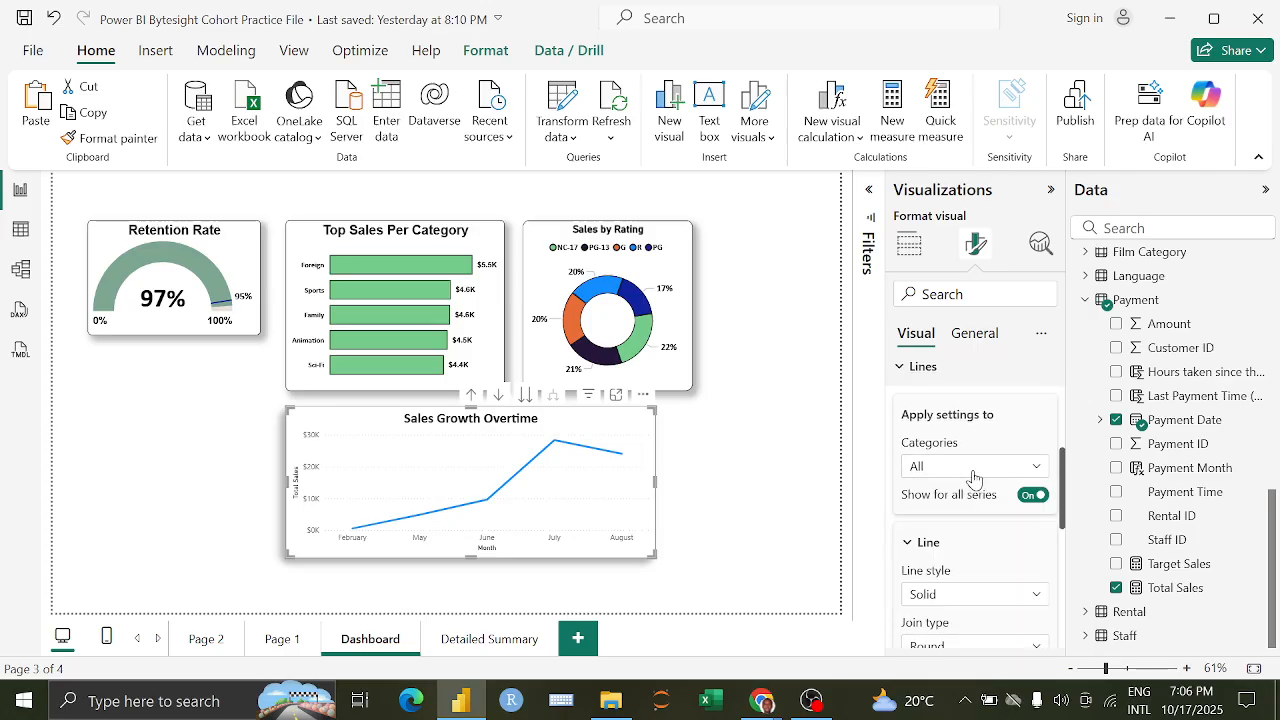
scroll(975, 478, down, 3)
scroll(975, 478, down, 2)
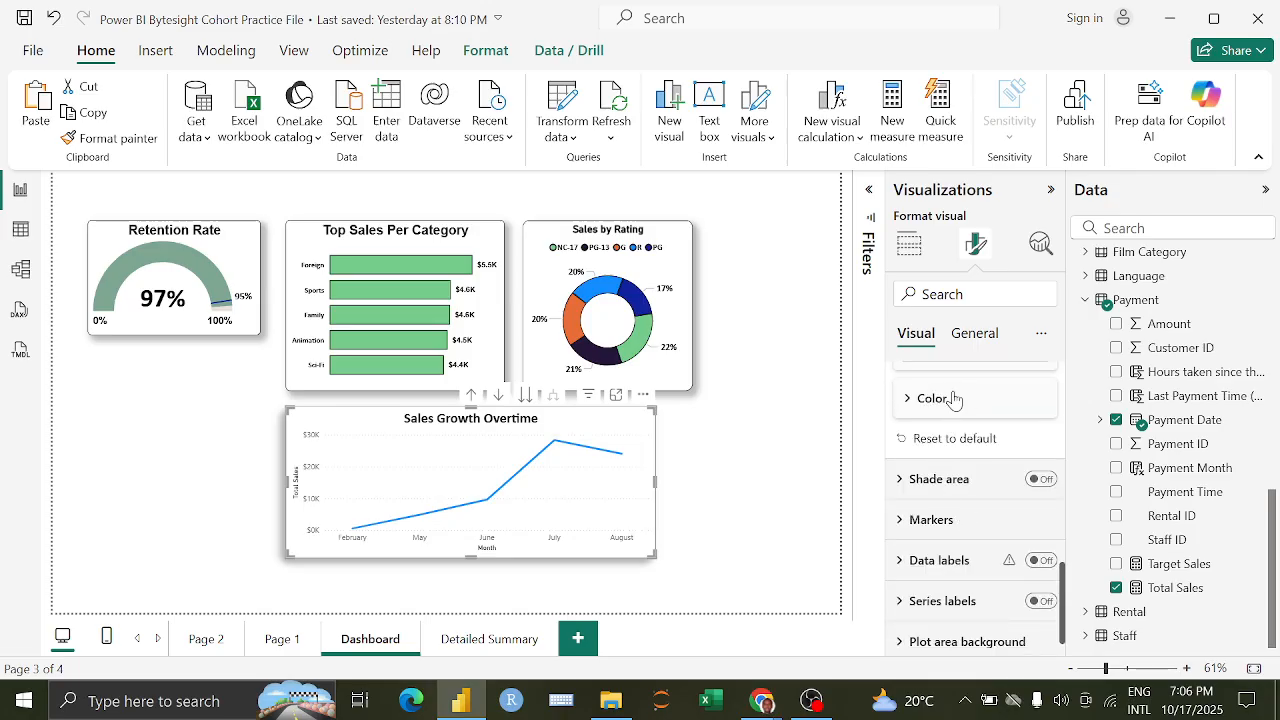
scroll(977, 410, up, 1)
click(986, 451)
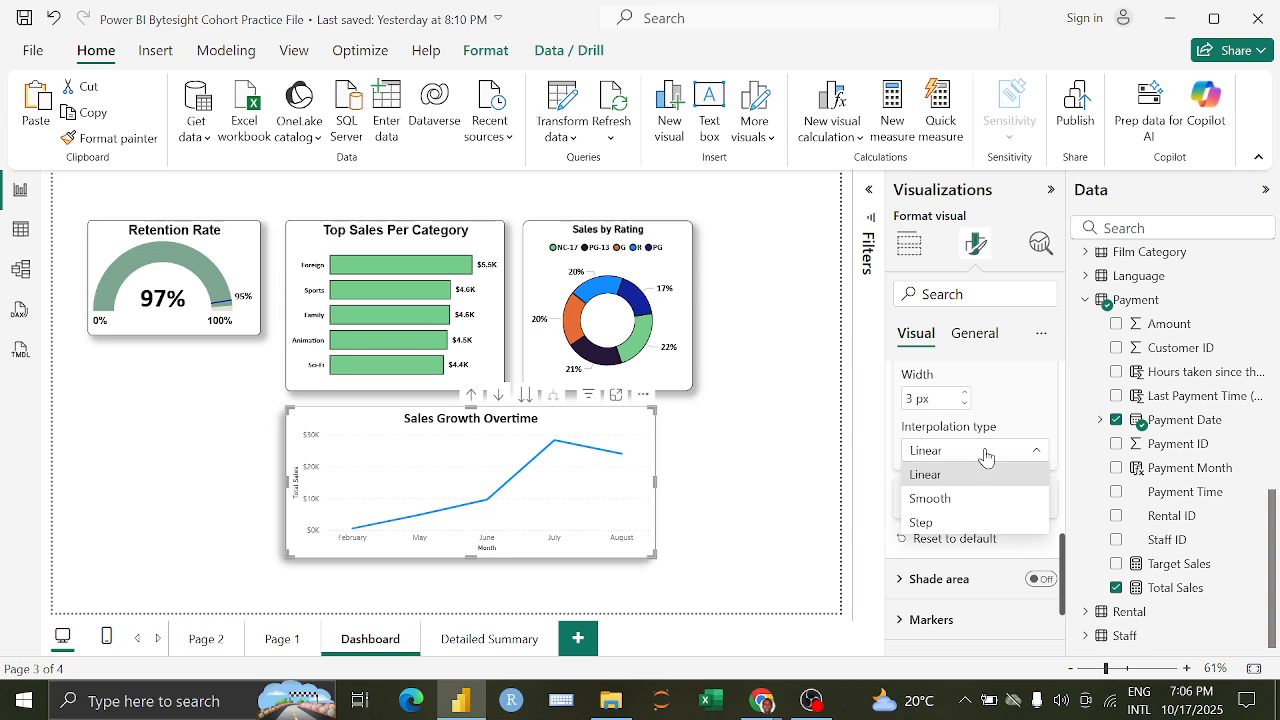
click(948, 522)
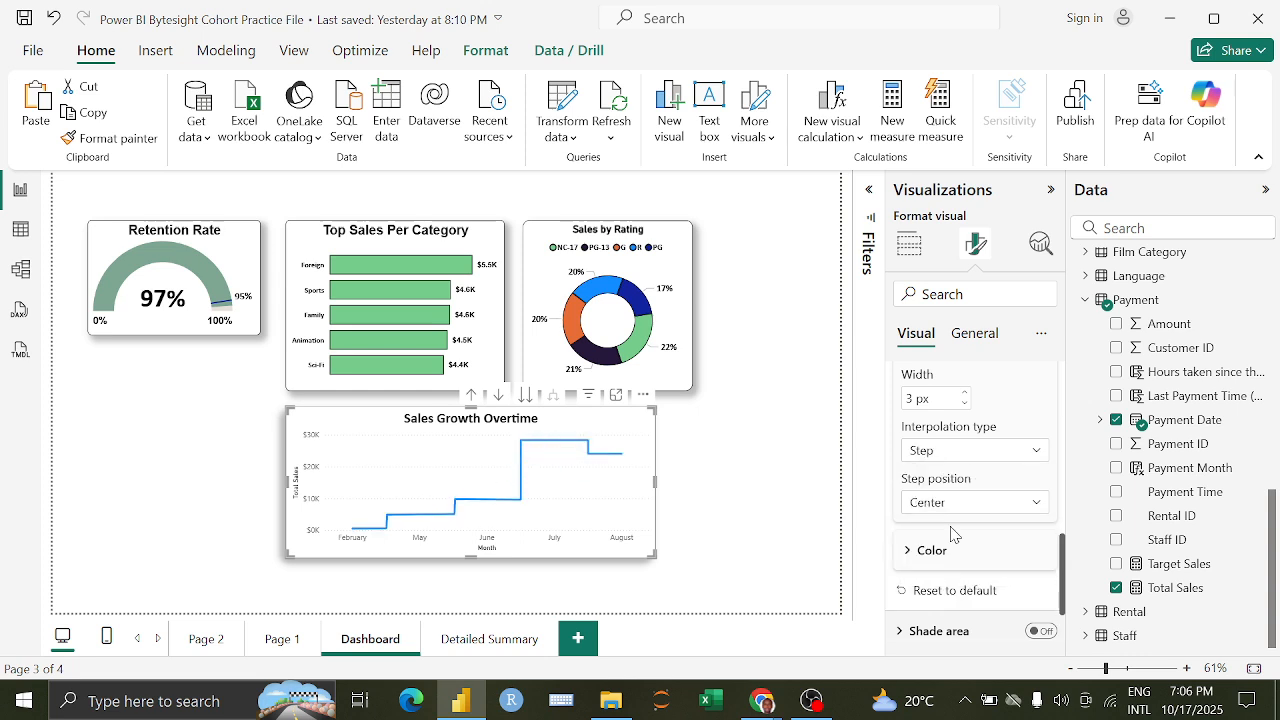
click(995, 458)
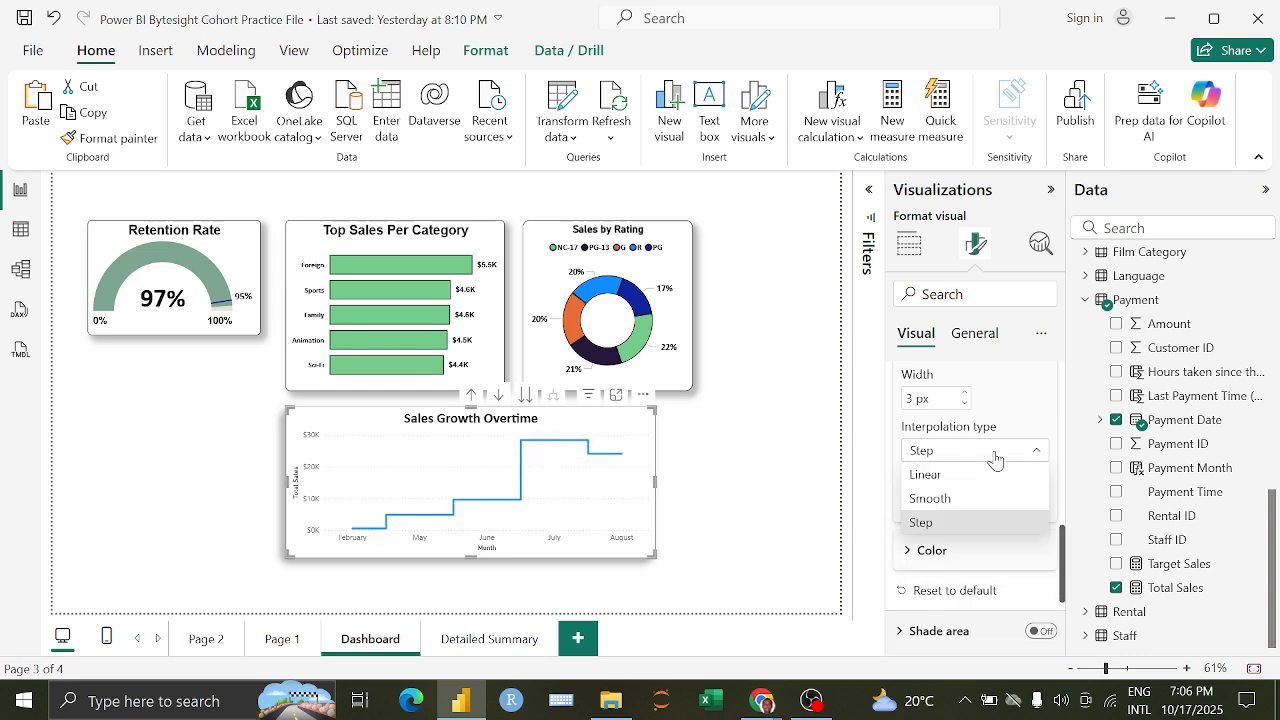
click(968, 506)
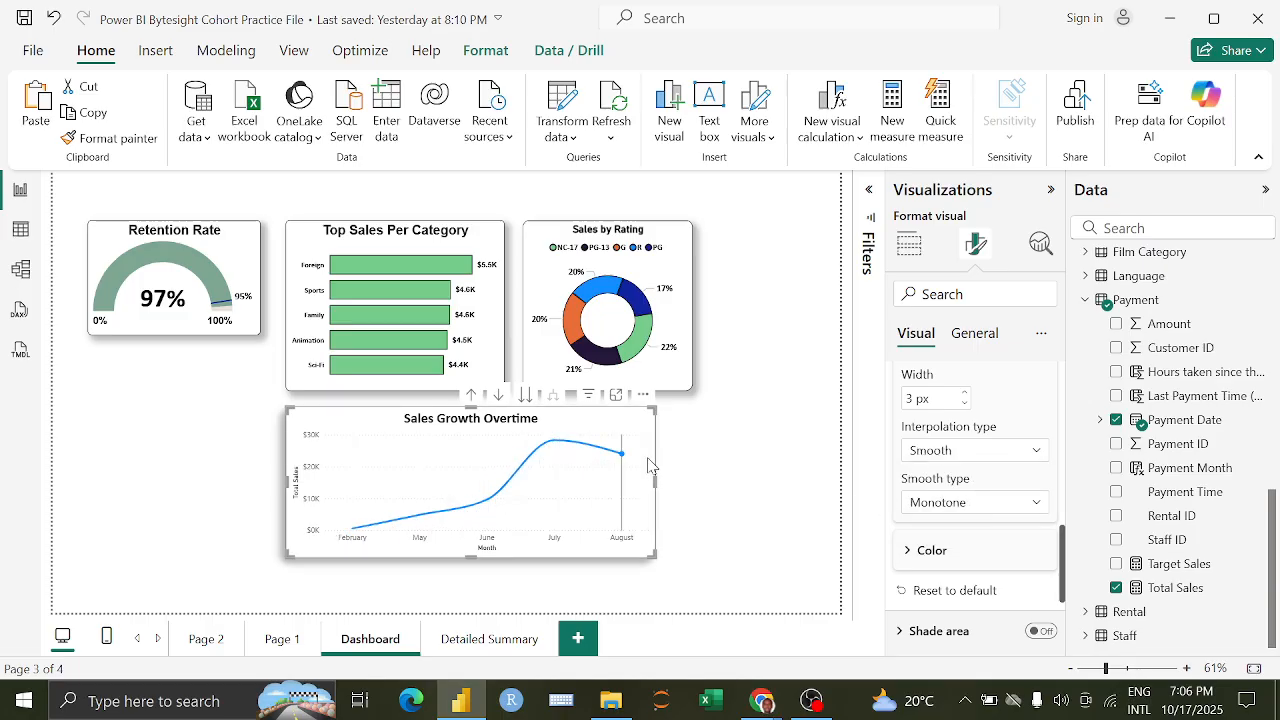
Step: Try the Cardinal smooth type on the Sales Growth Overtime line and return it to Monotone
click(998, 504)
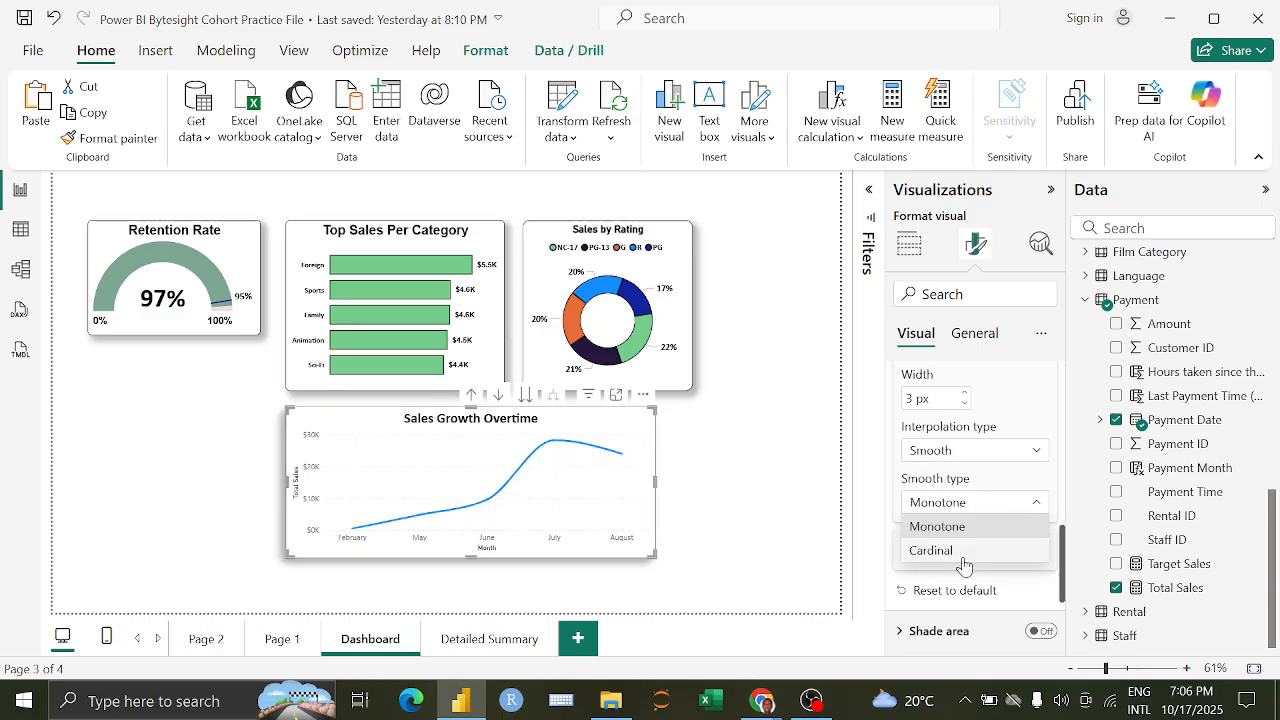
click(965, 556)
click(962, 503)
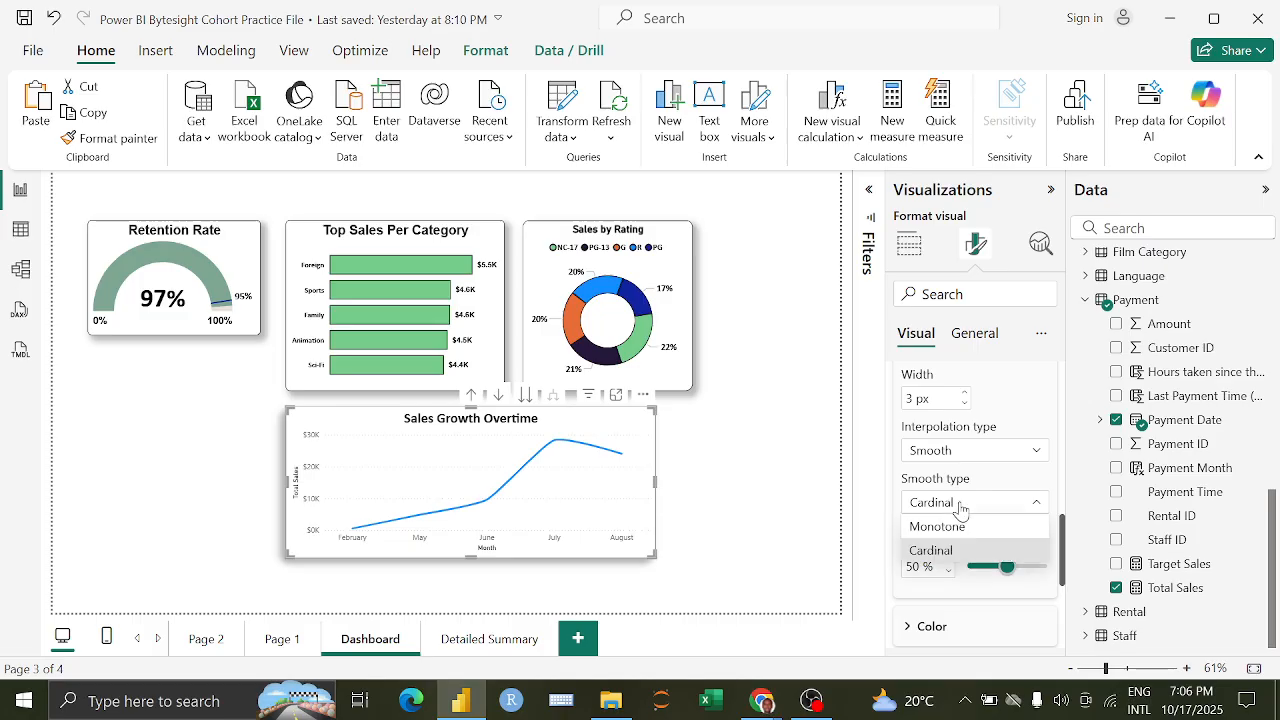
click(964, 529)
Step: Recolor the Sales Growth Overtime line green, settling on the darkest green theme shade
scroll(967, 531, down, 2)
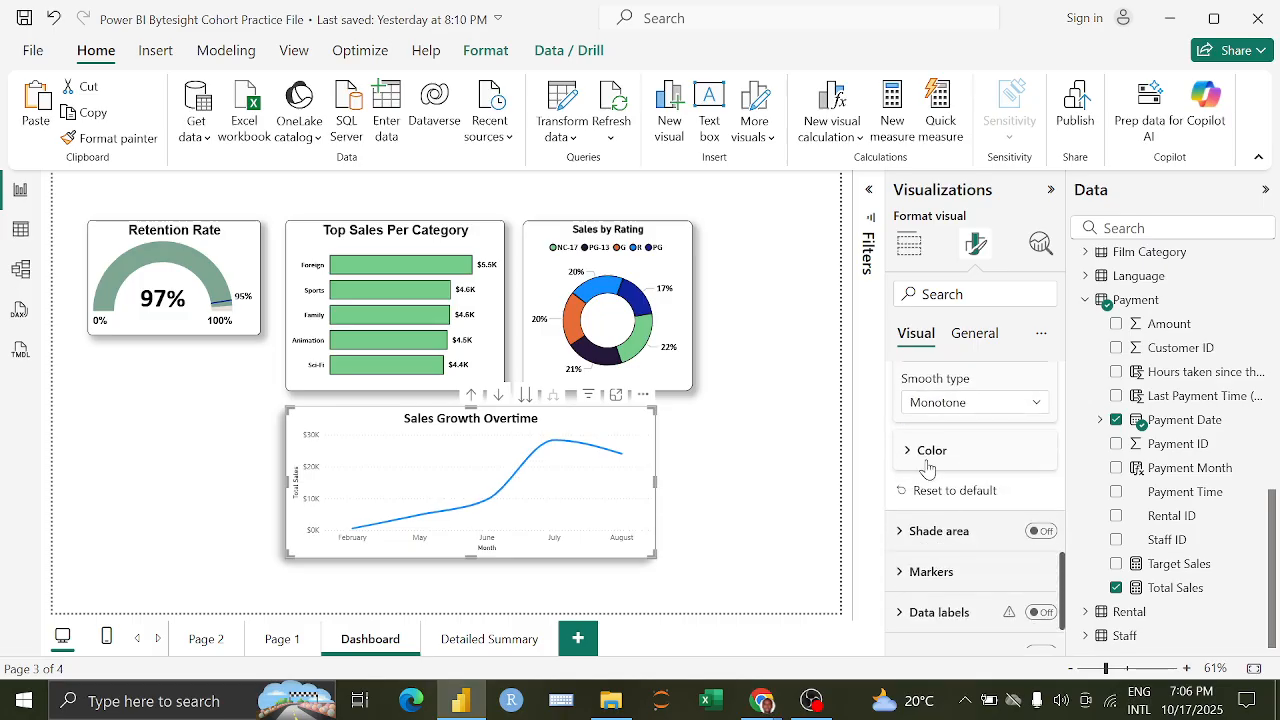
click(926, 455)
click(939, 503)
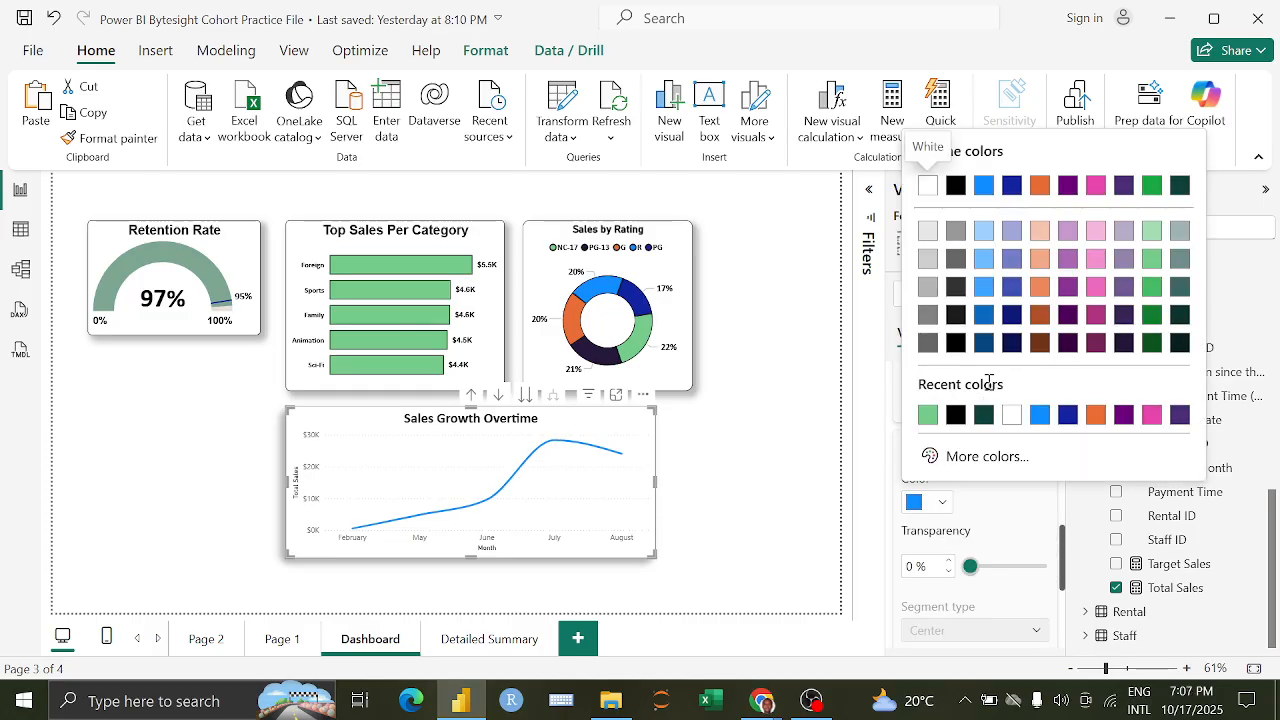
click(1153, 290)
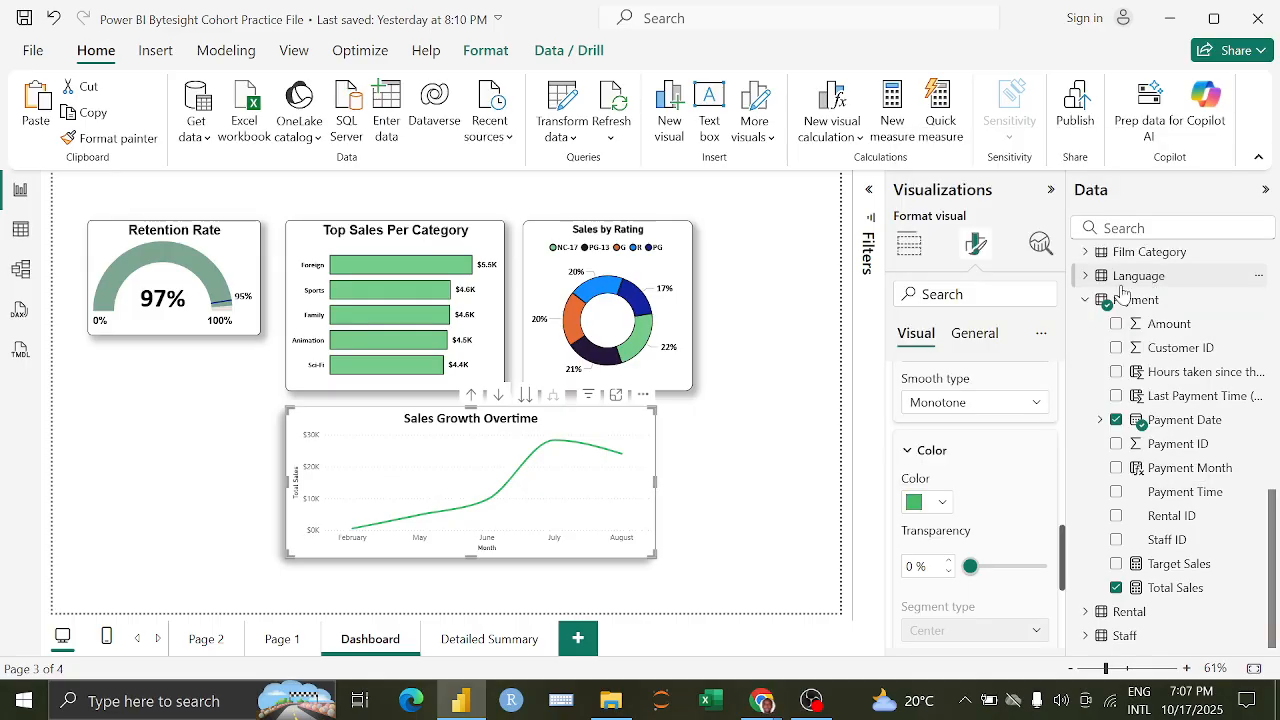
scroll(965, 547, down, 2)
scroll(966, 546, up, 5)
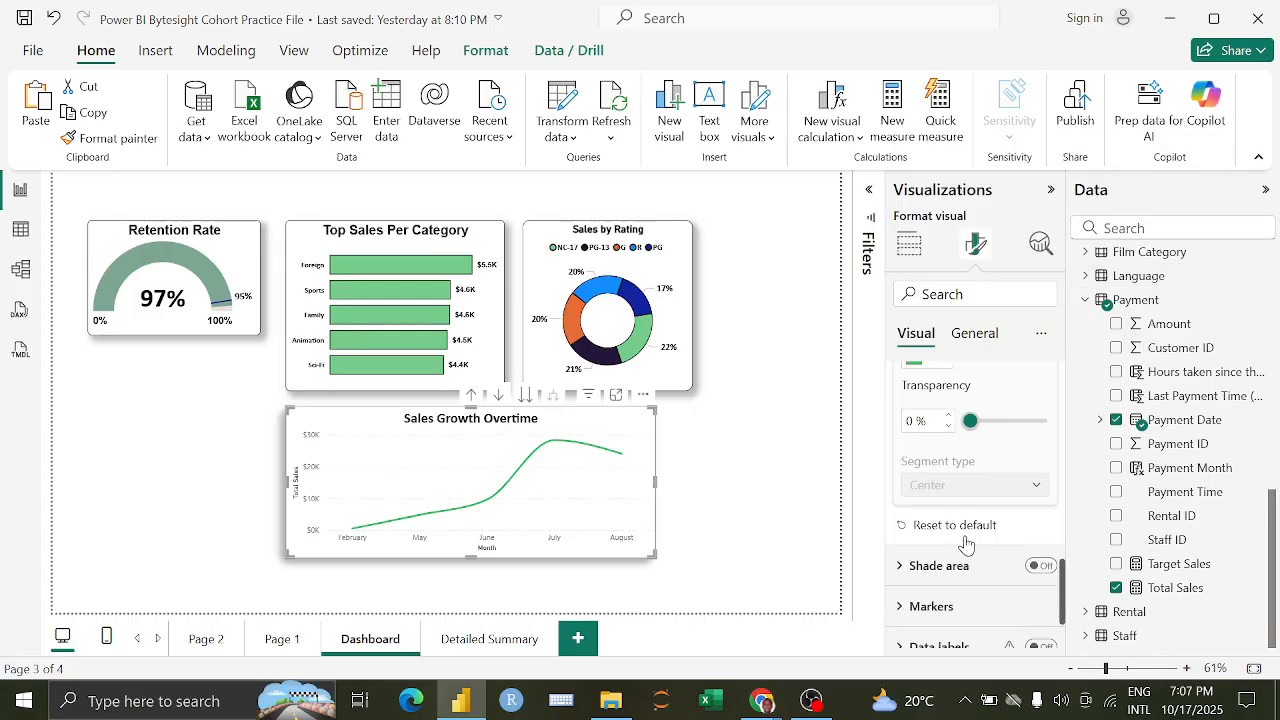
click(945, 563)
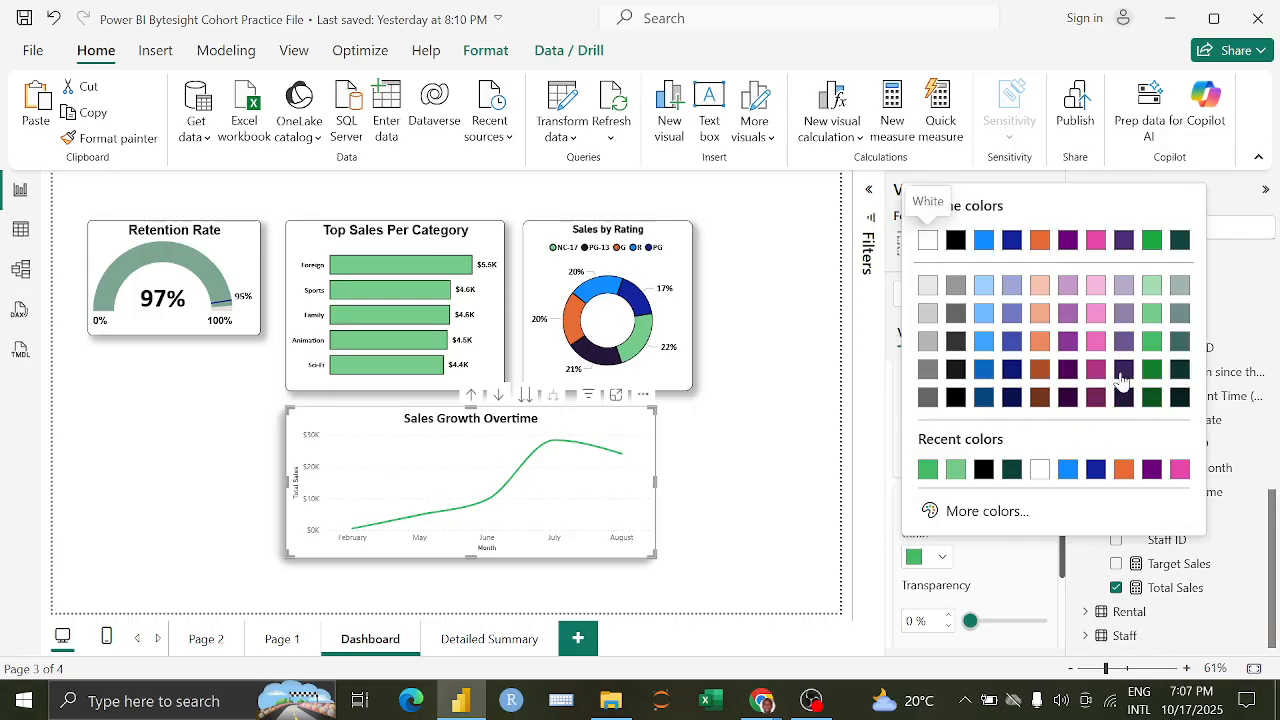
click(1157, 402)
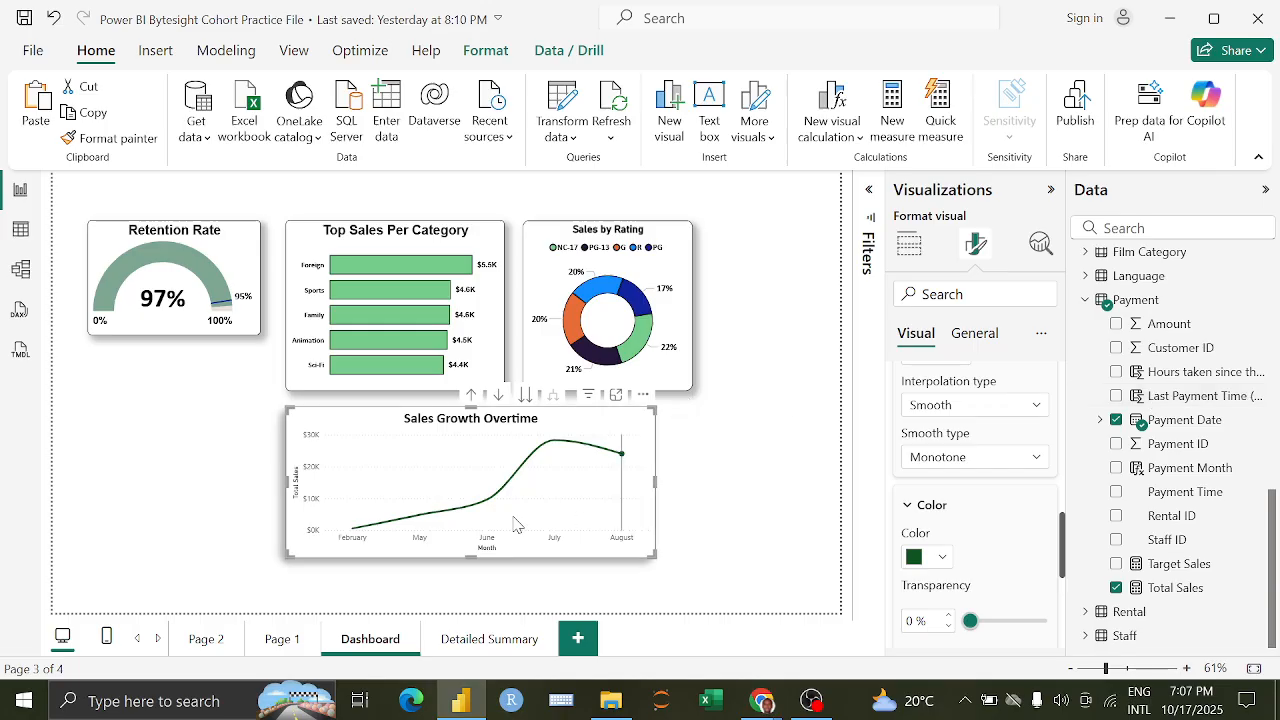
scroll(935, 440, up, 6)
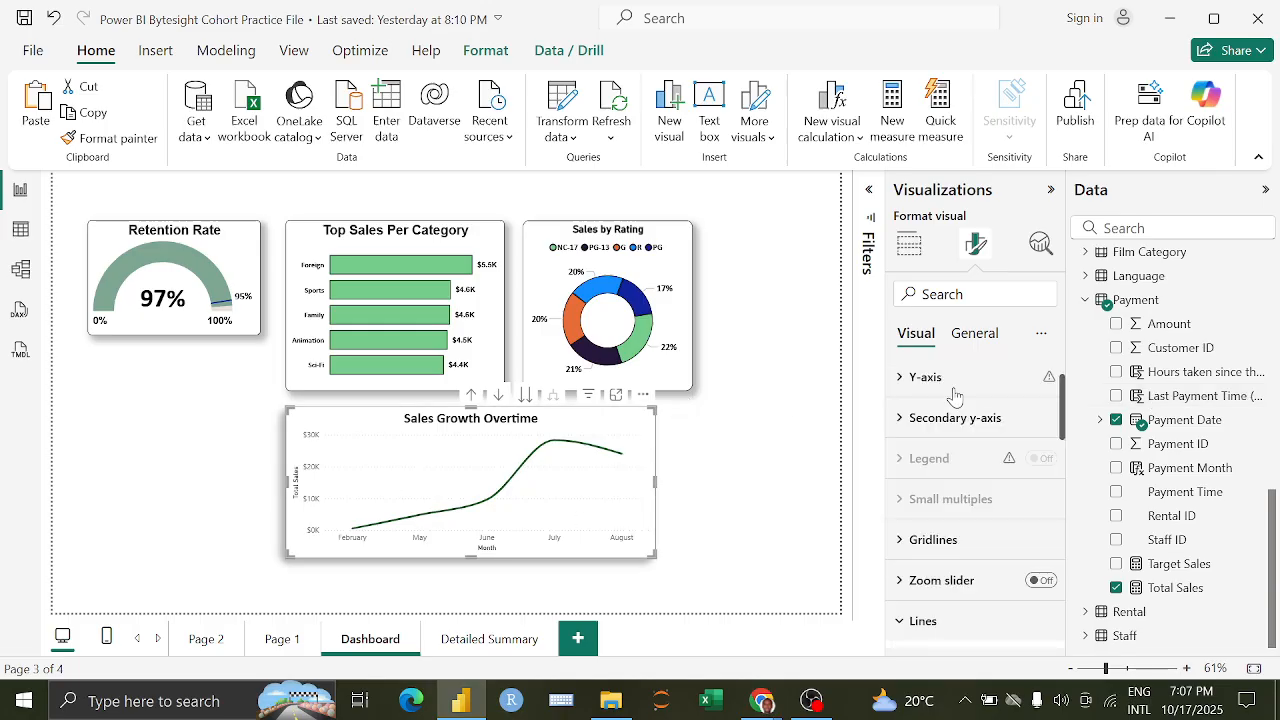
click(916, 521)
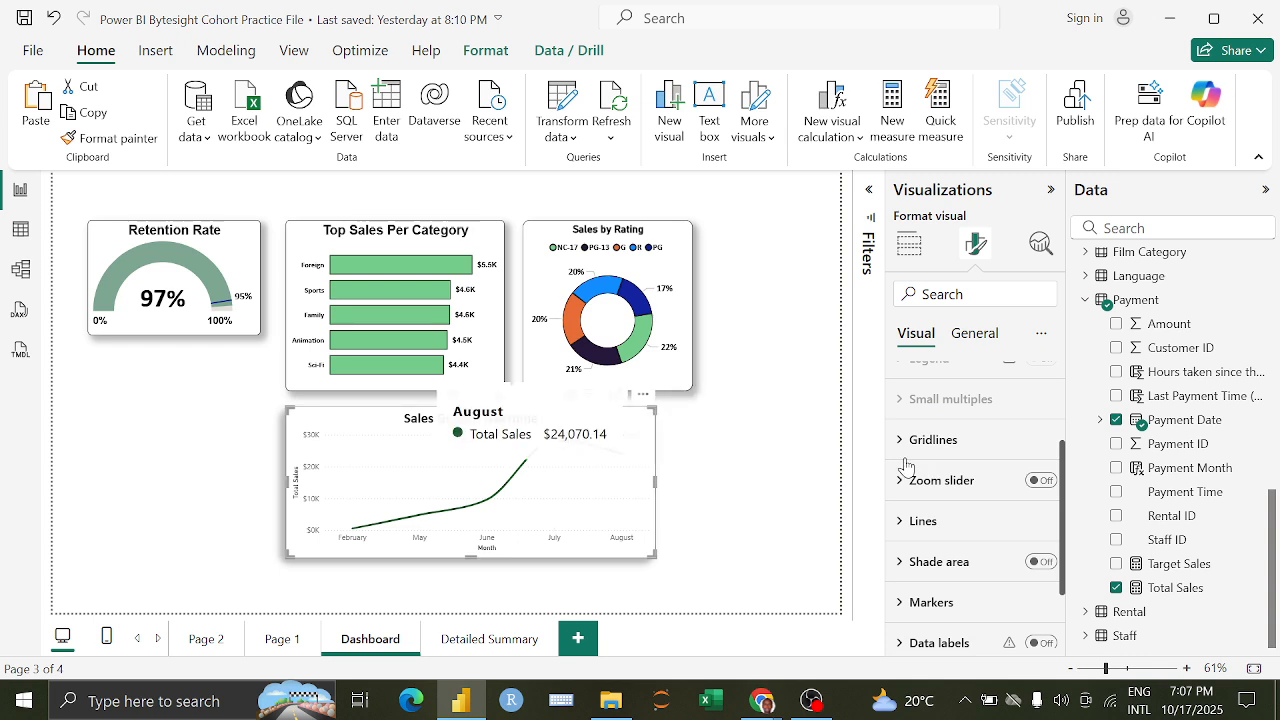
Step: Change the Sales Growth Overtime chart's horizontal gridlines to the Dashed line style and a dark grey color
click(984, 447)
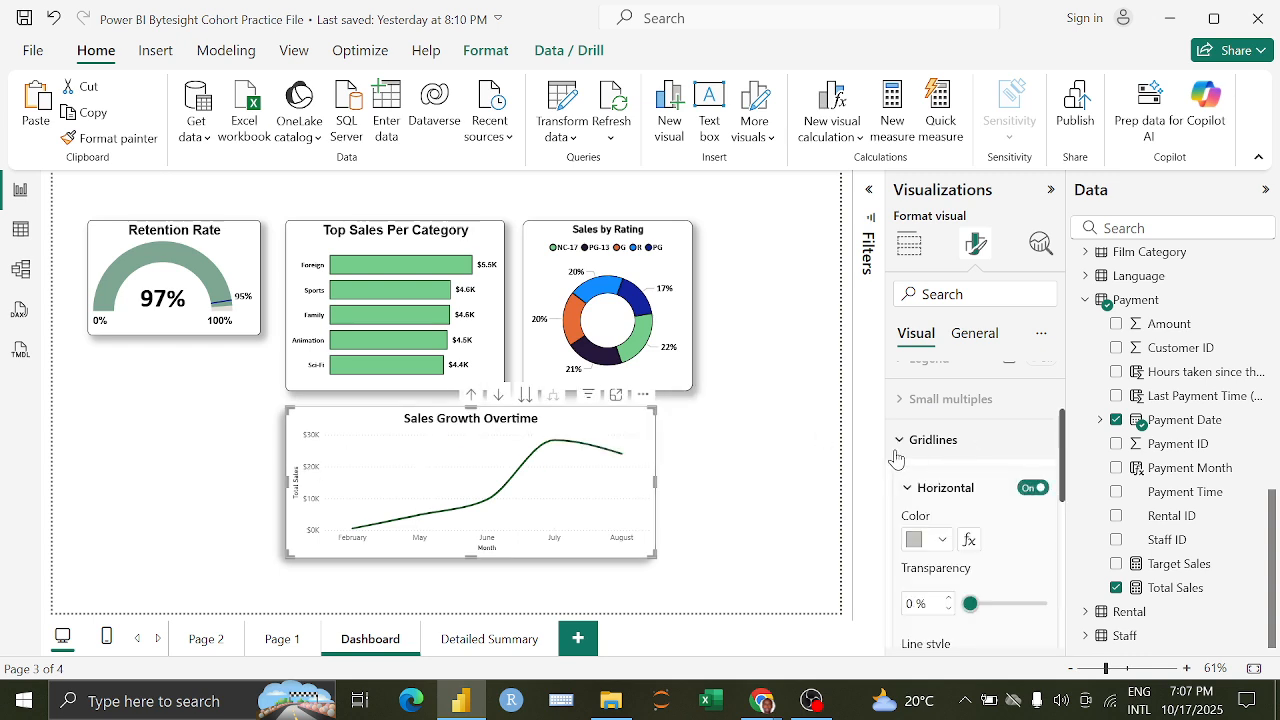
click(942, 541)
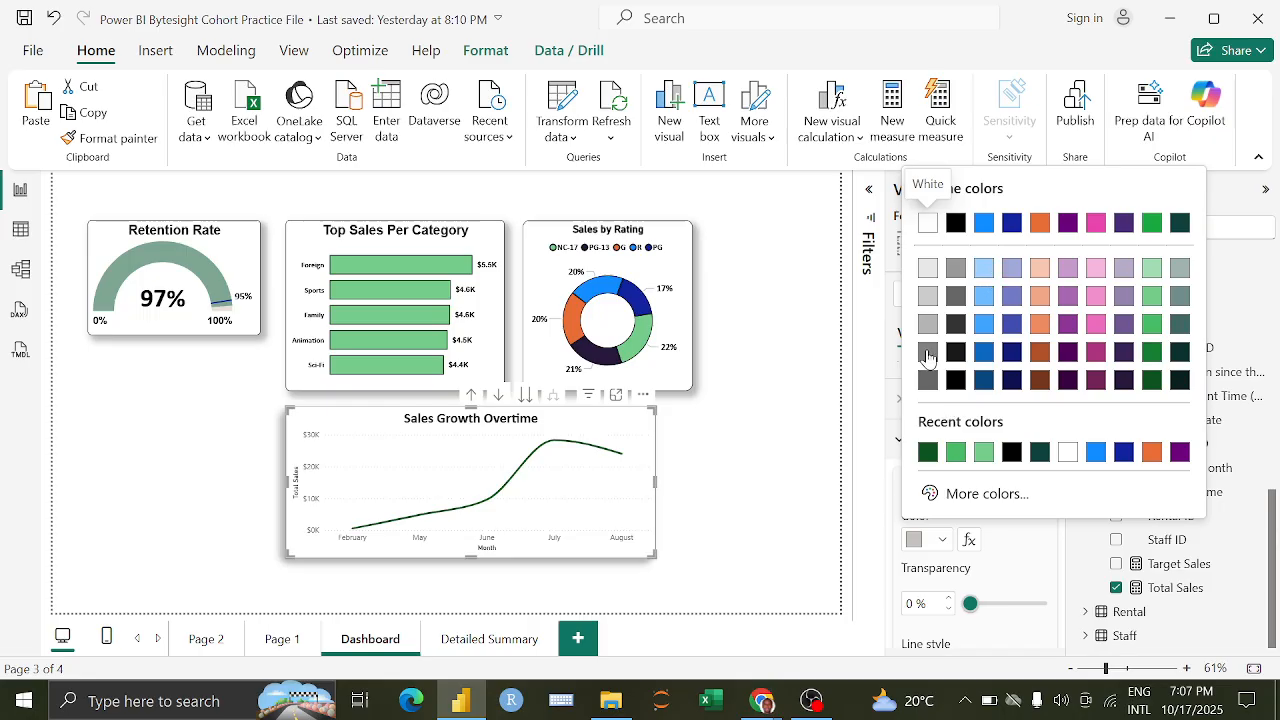
click(962, 275)
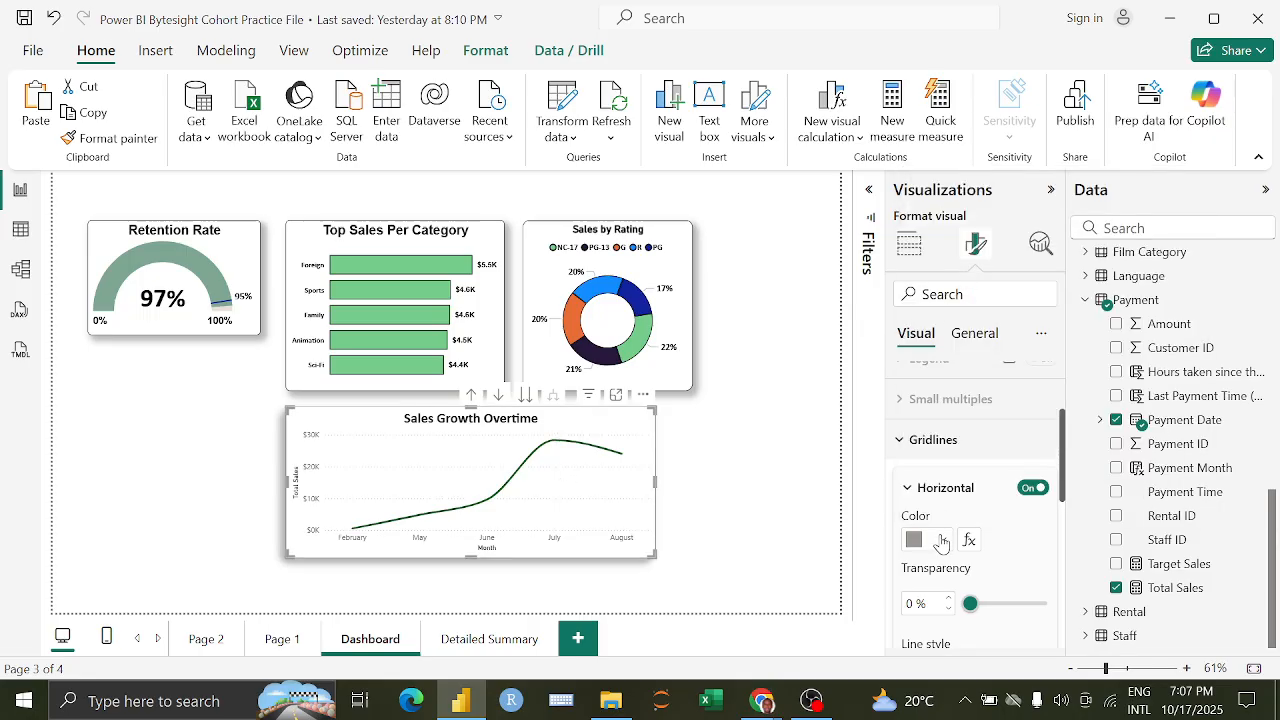
scroll(941, 542, down, 2)
click(980, 570)
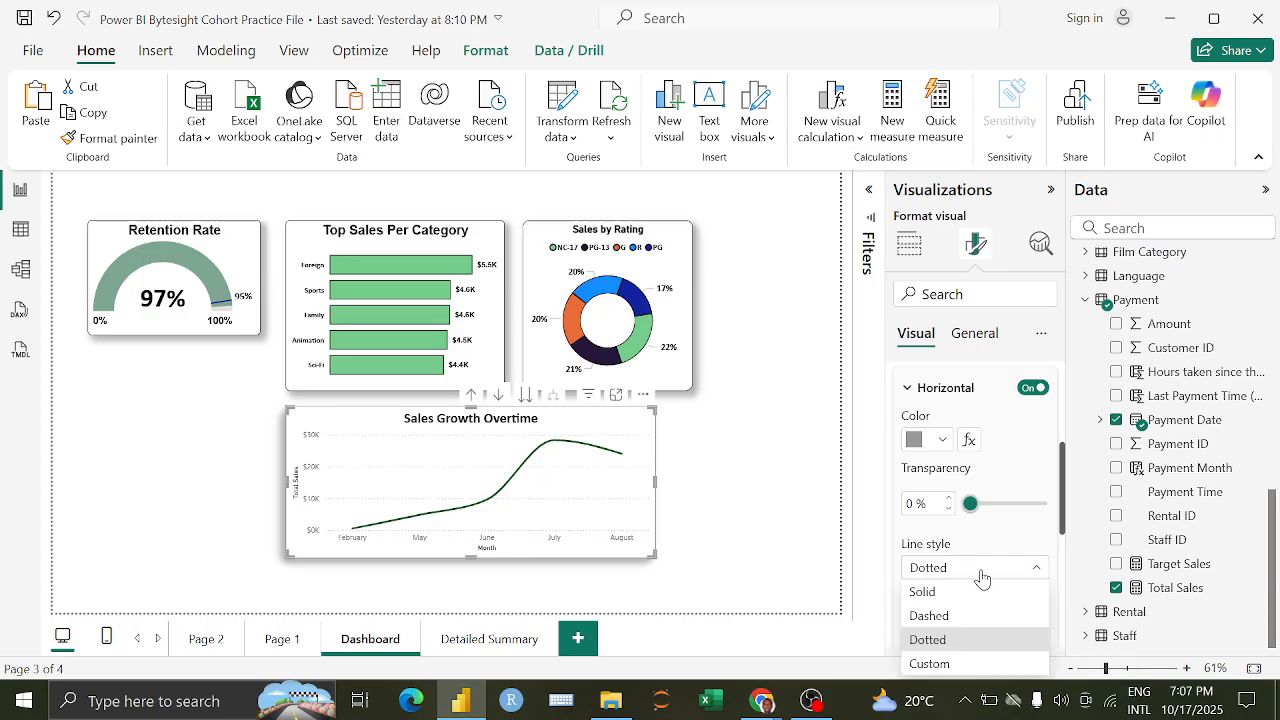
click(942, 617)
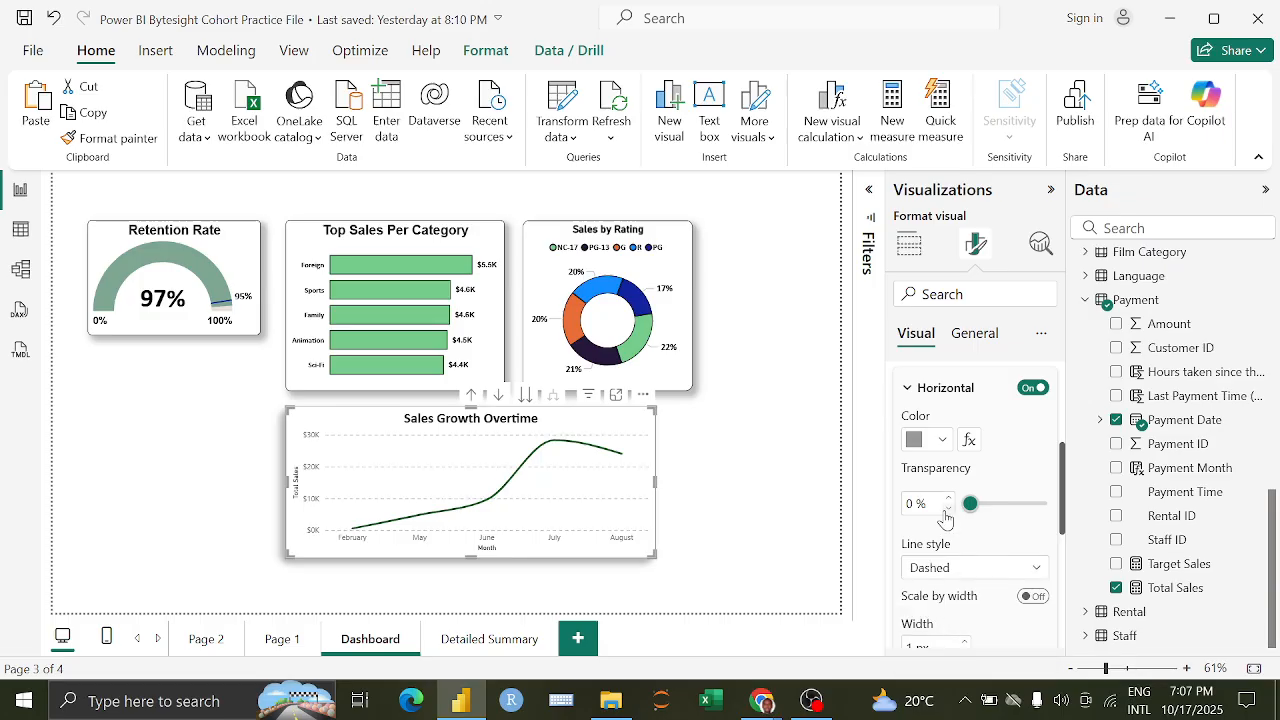
click(914, 441)
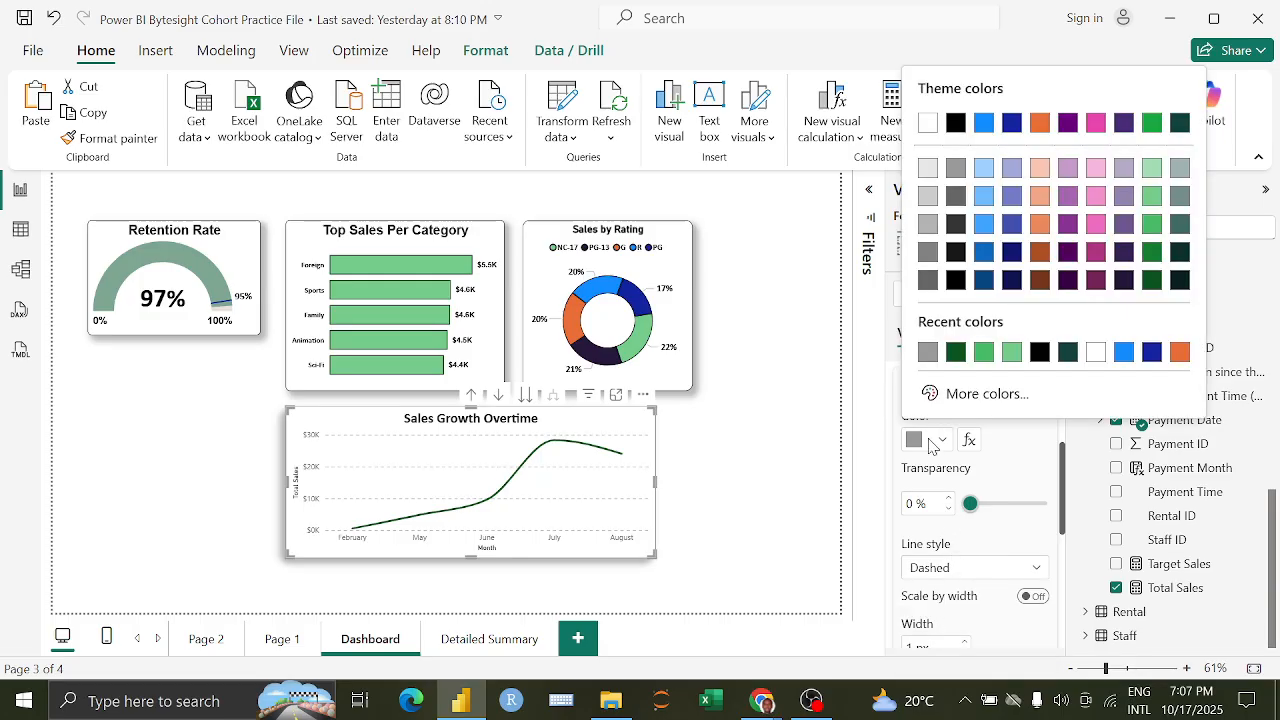
click(955, 224)
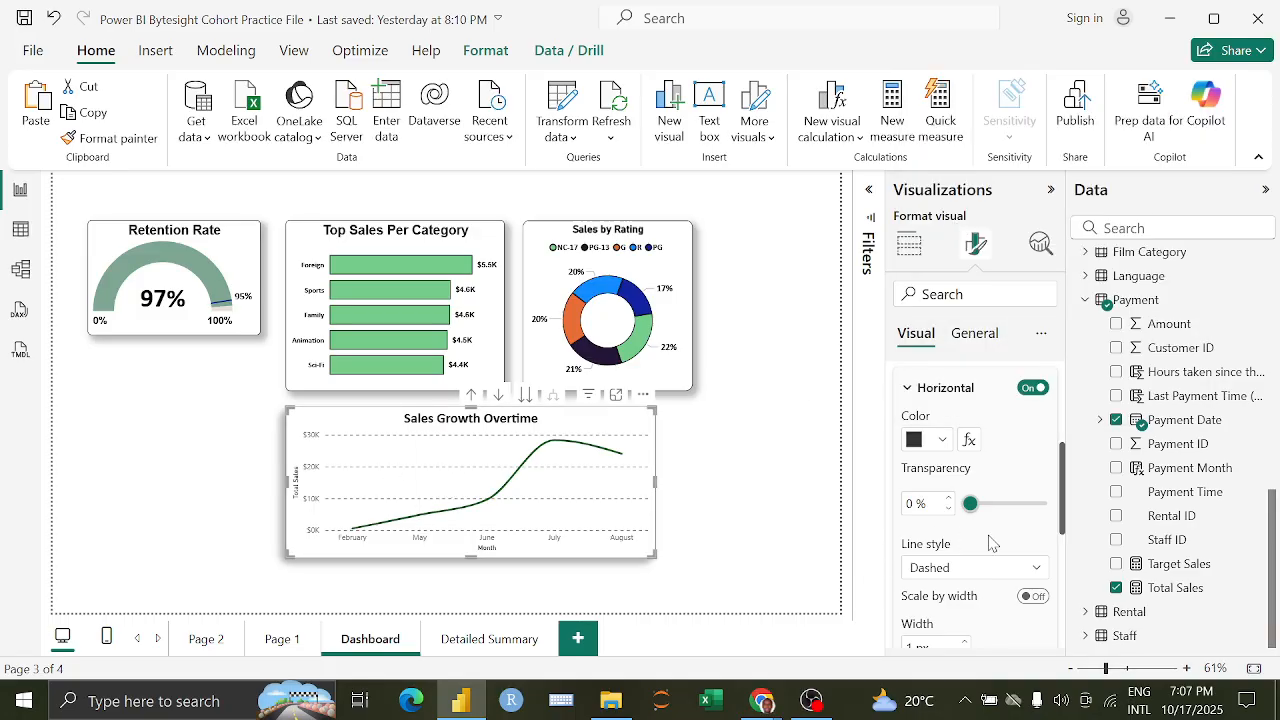
scroll(990, 543, down, 4)
scroll(980, 523, up, 2)
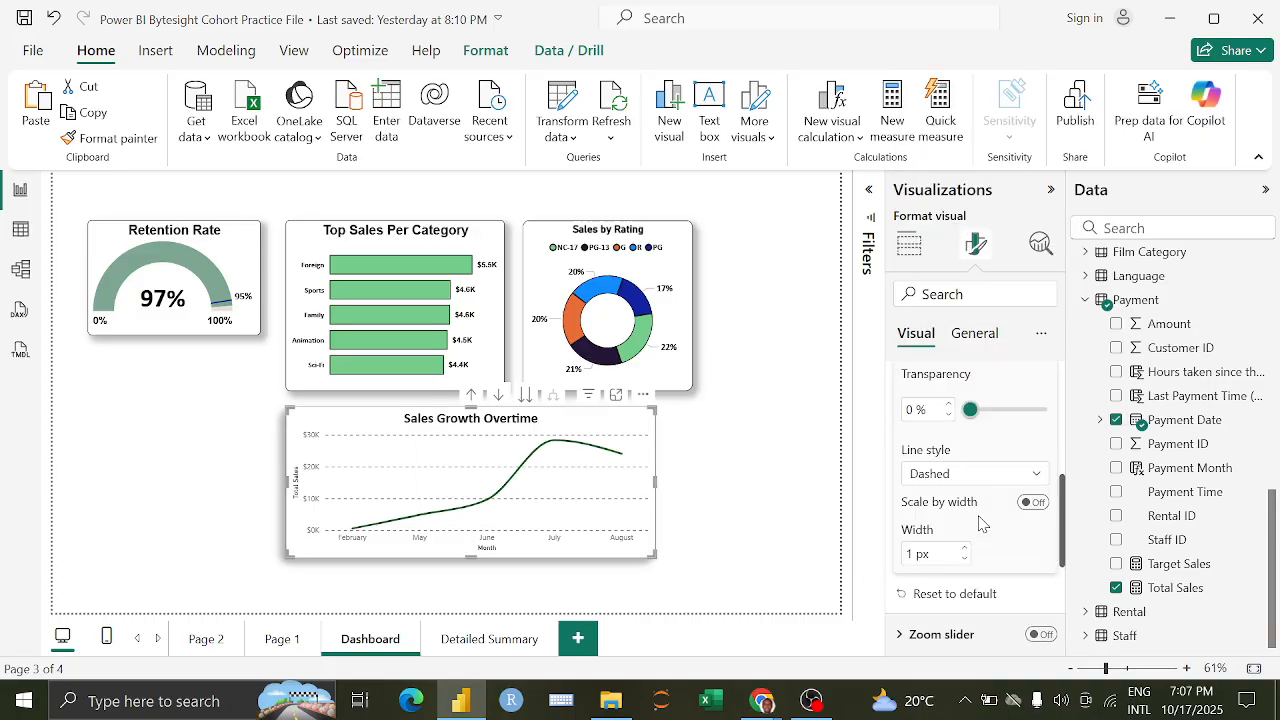
scroll(980, 523, up, 5)
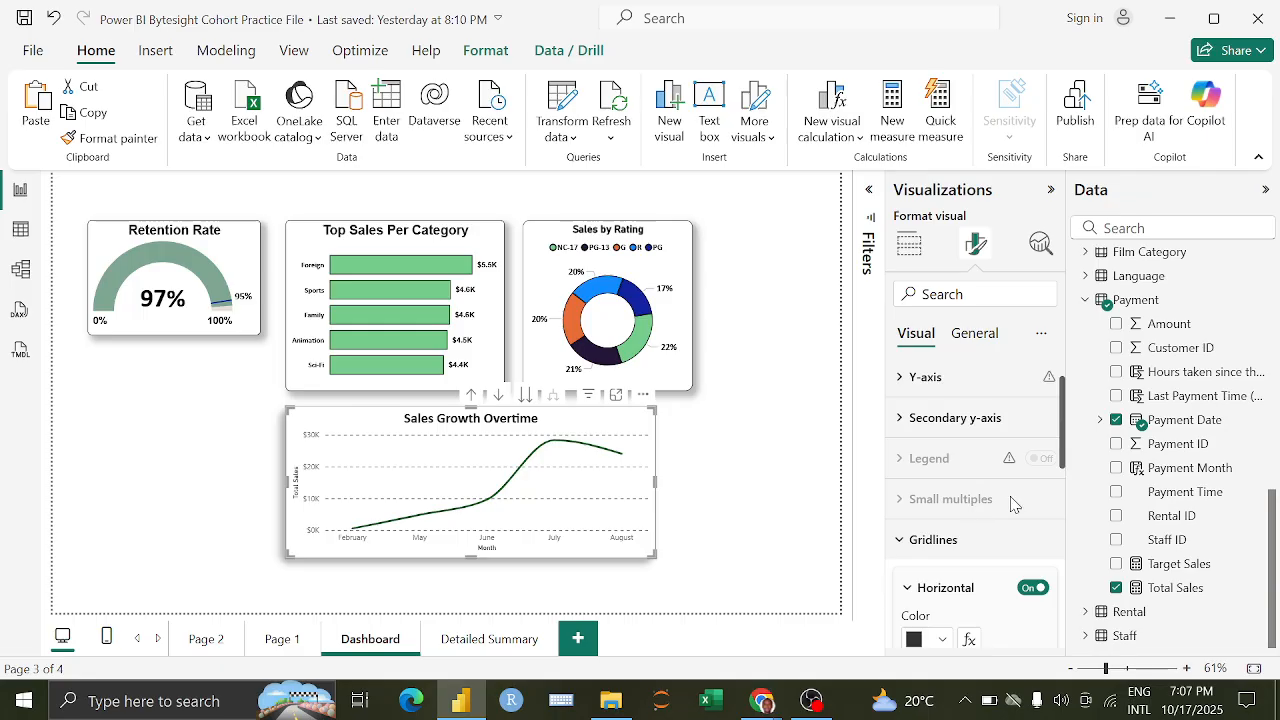
scroll(1012, 503, down, 3)
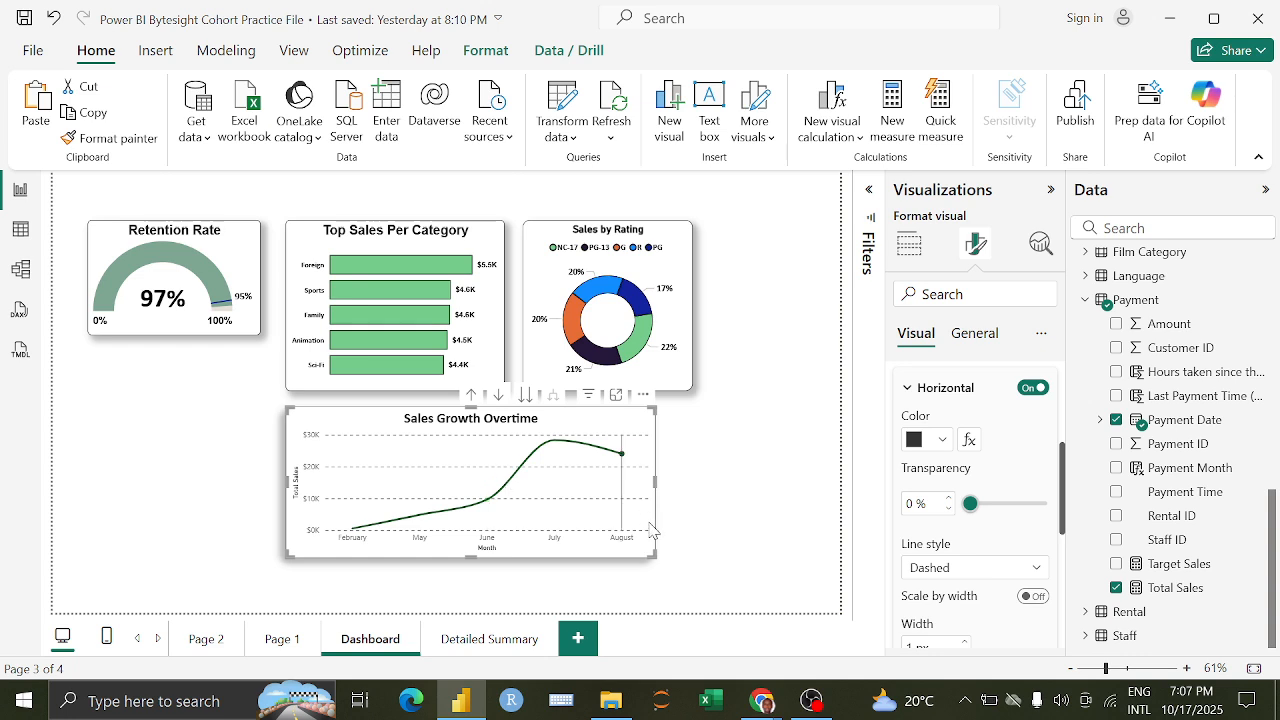
click(659, 569)
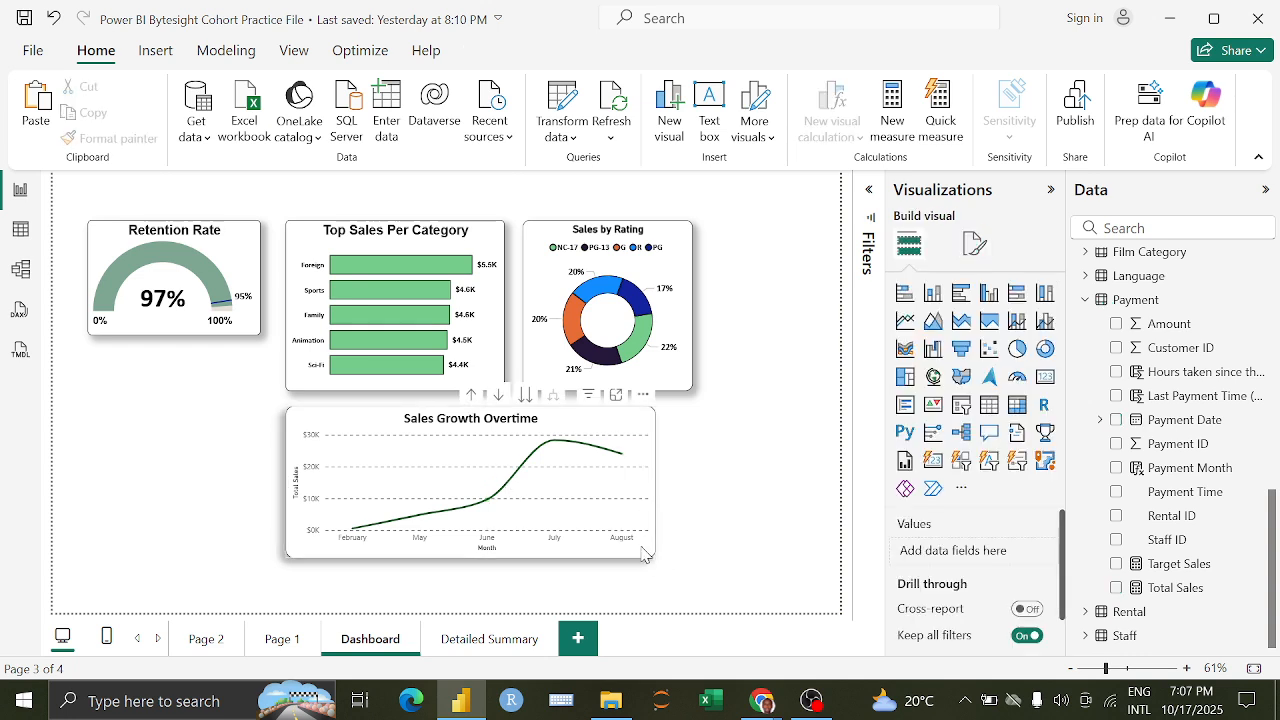
Step: Format the Sales Growth Overtime x-axis values in bold black Calibri, size 12, and turn off the x-axis title
click(644, 556)
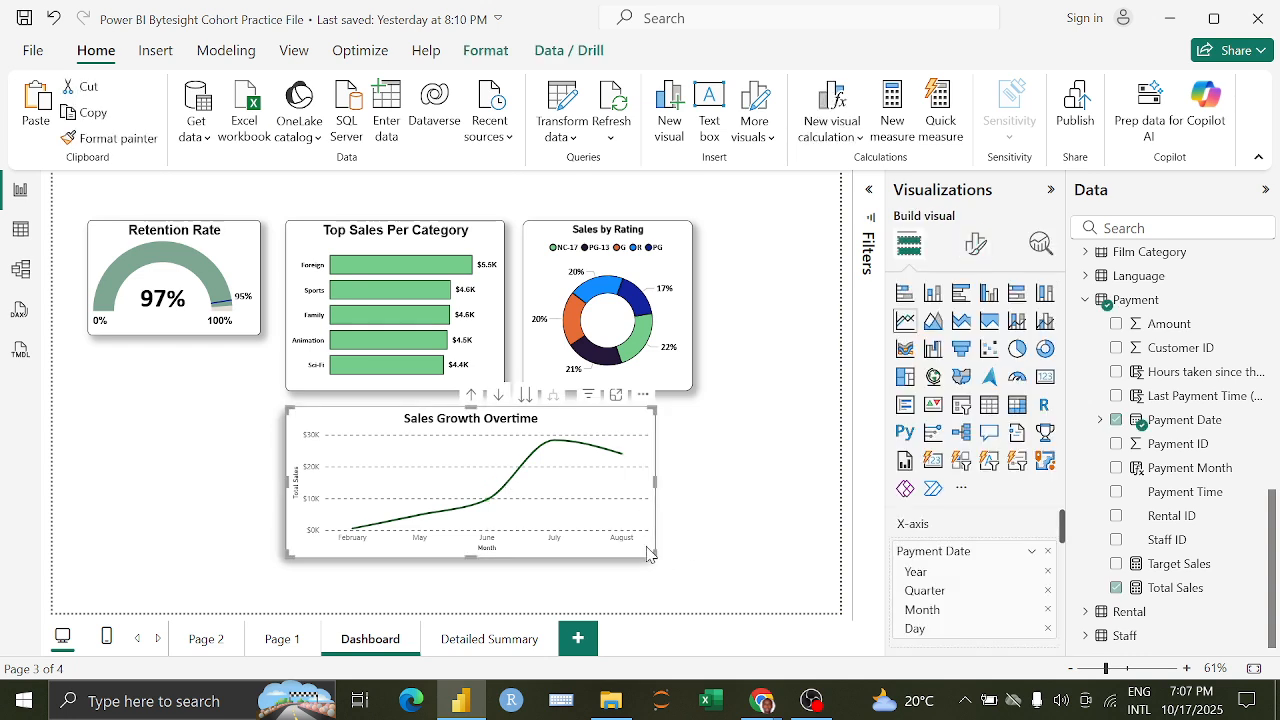
click(972, 246)
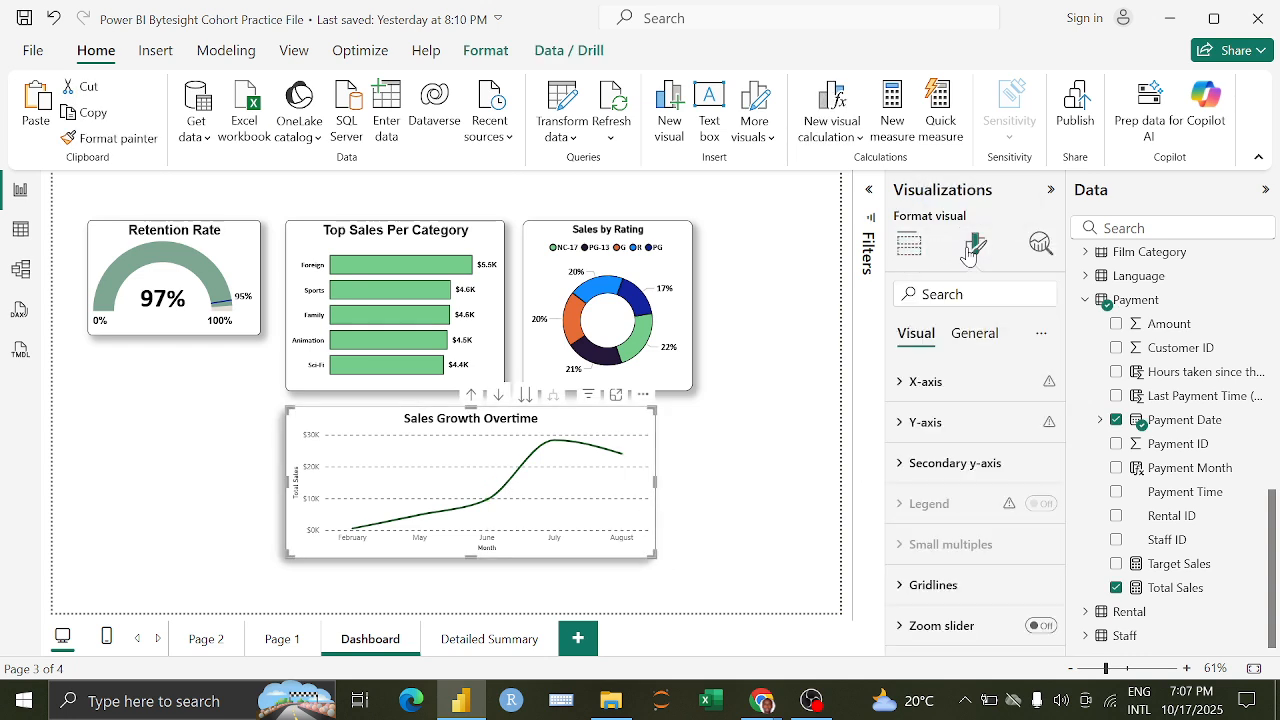
click(938, 388)
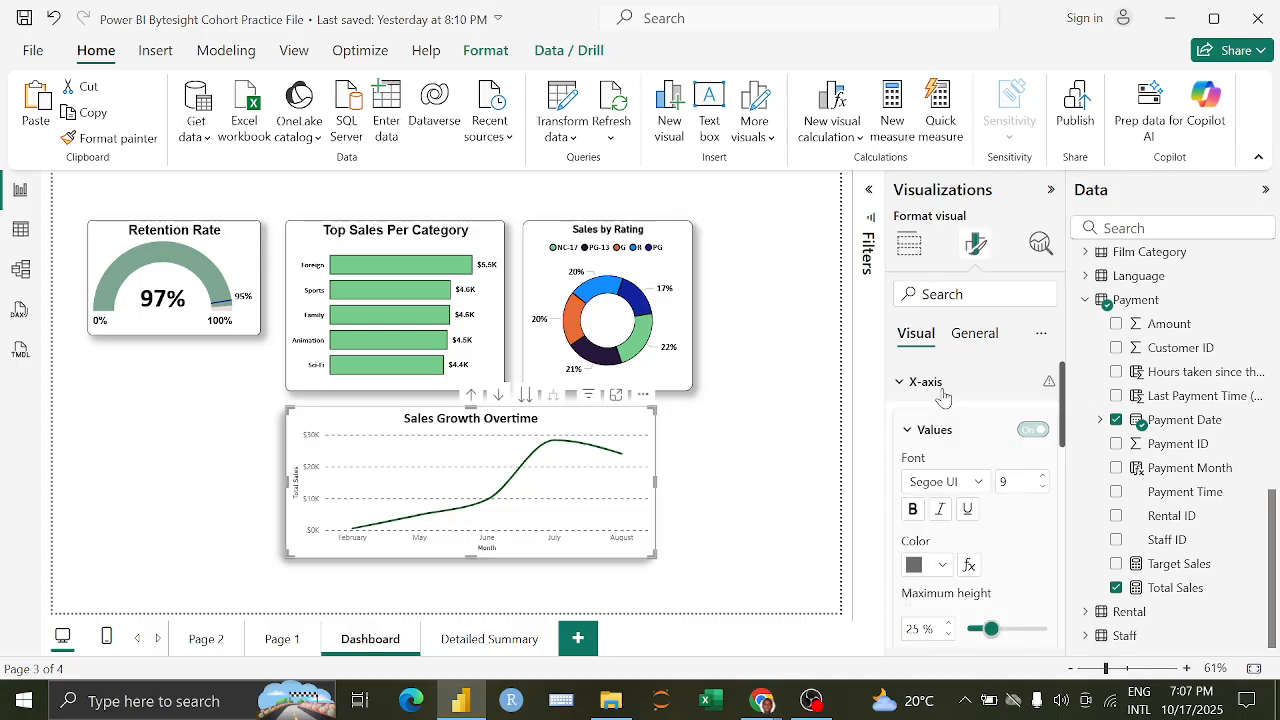
click(977, 487)
scroll(971, 277, up, 5)
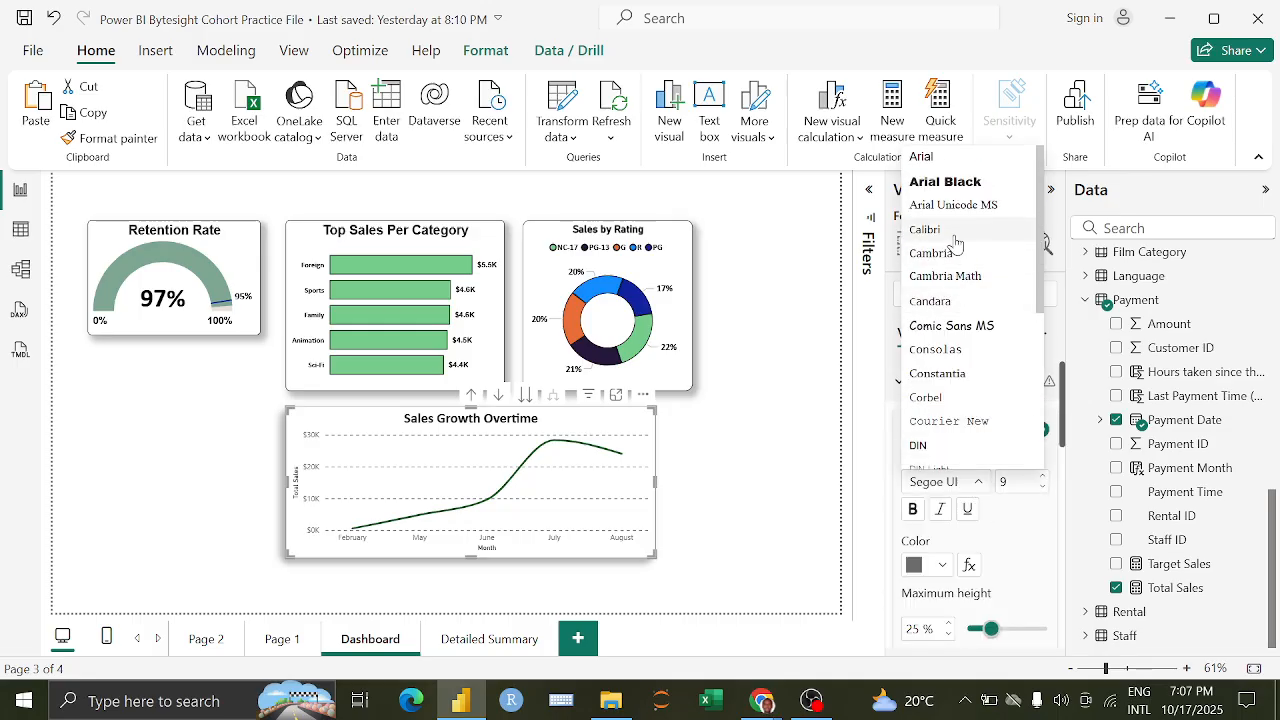
click(955, 225)
click(930, 565)
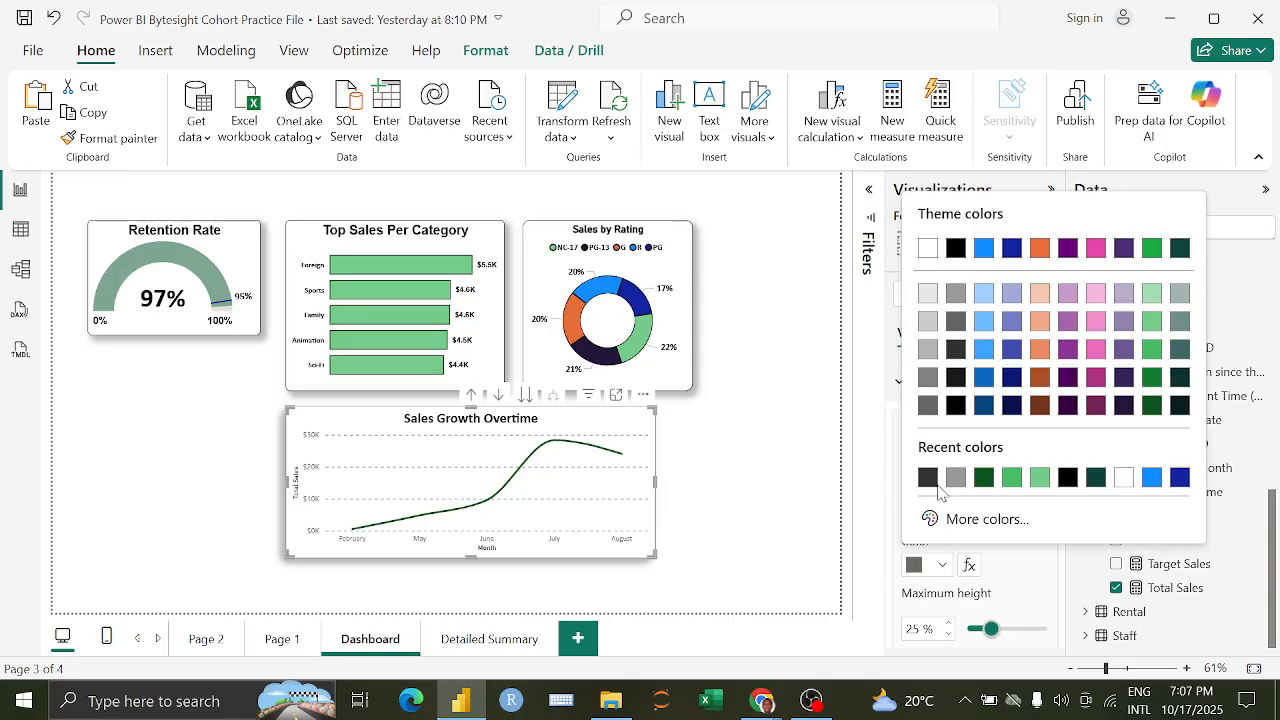
click(956, 248)
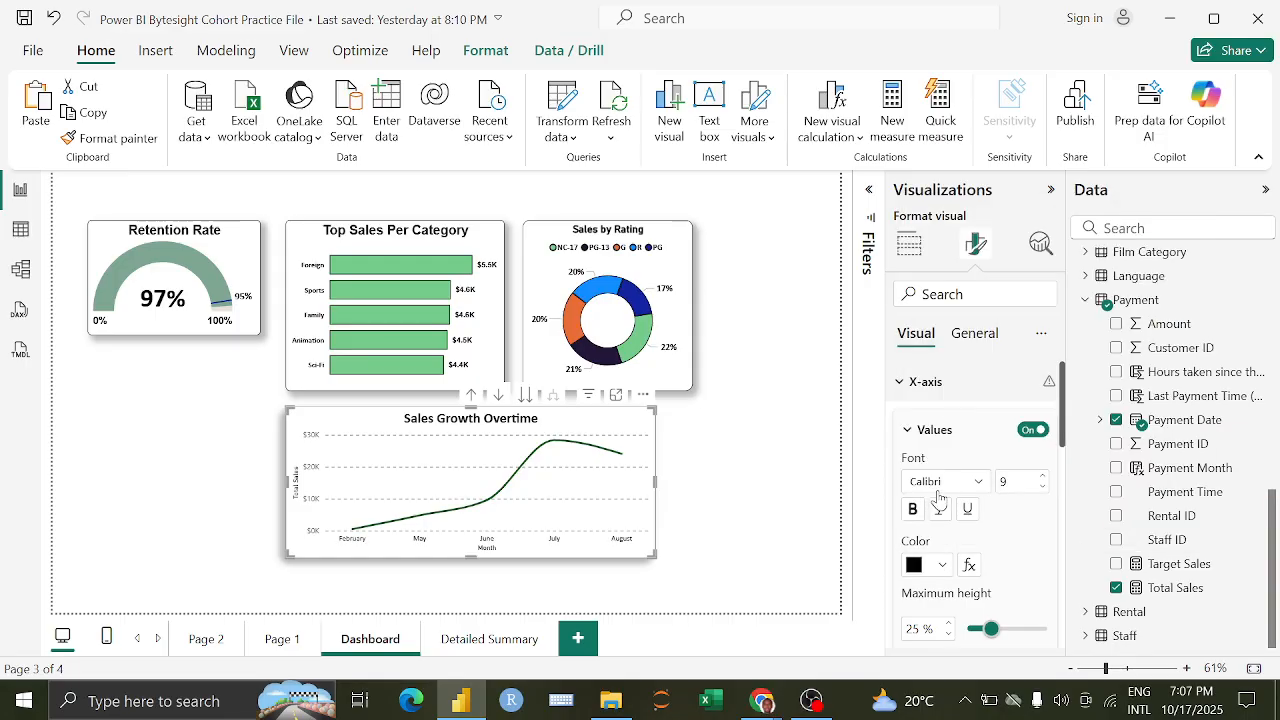
click(913, 512)
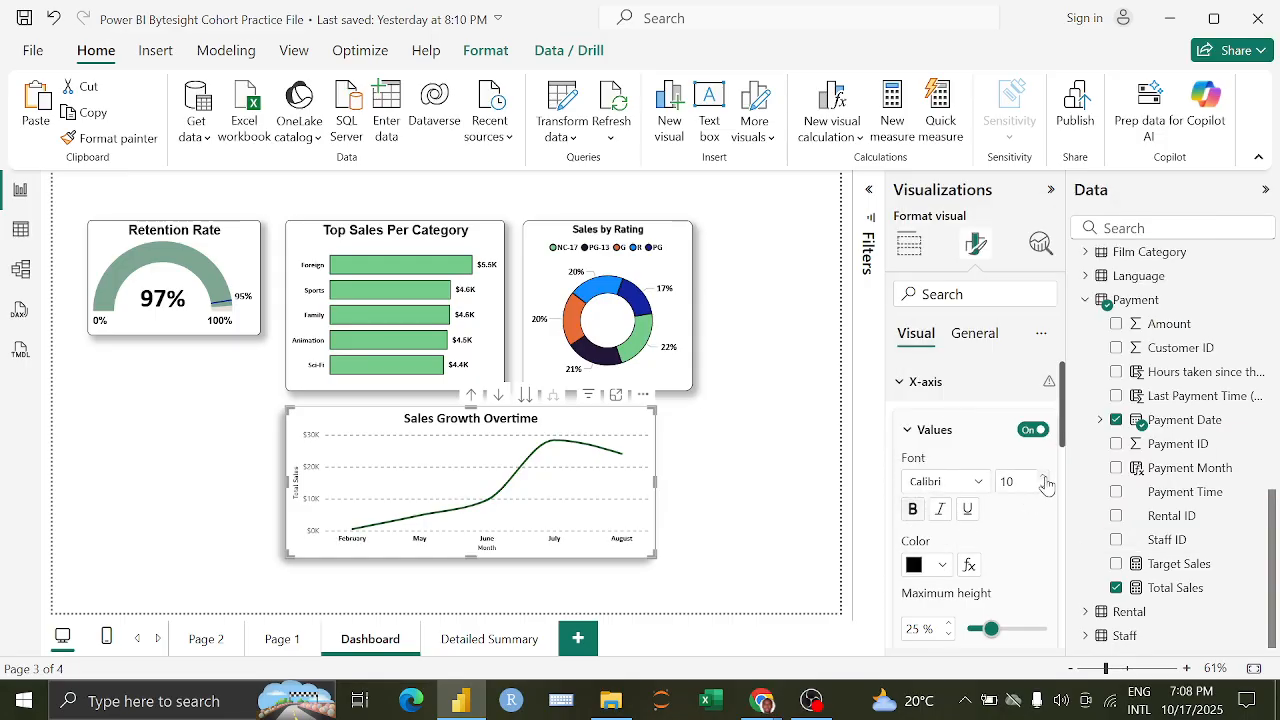
scroll(1029, 460, down, 5)
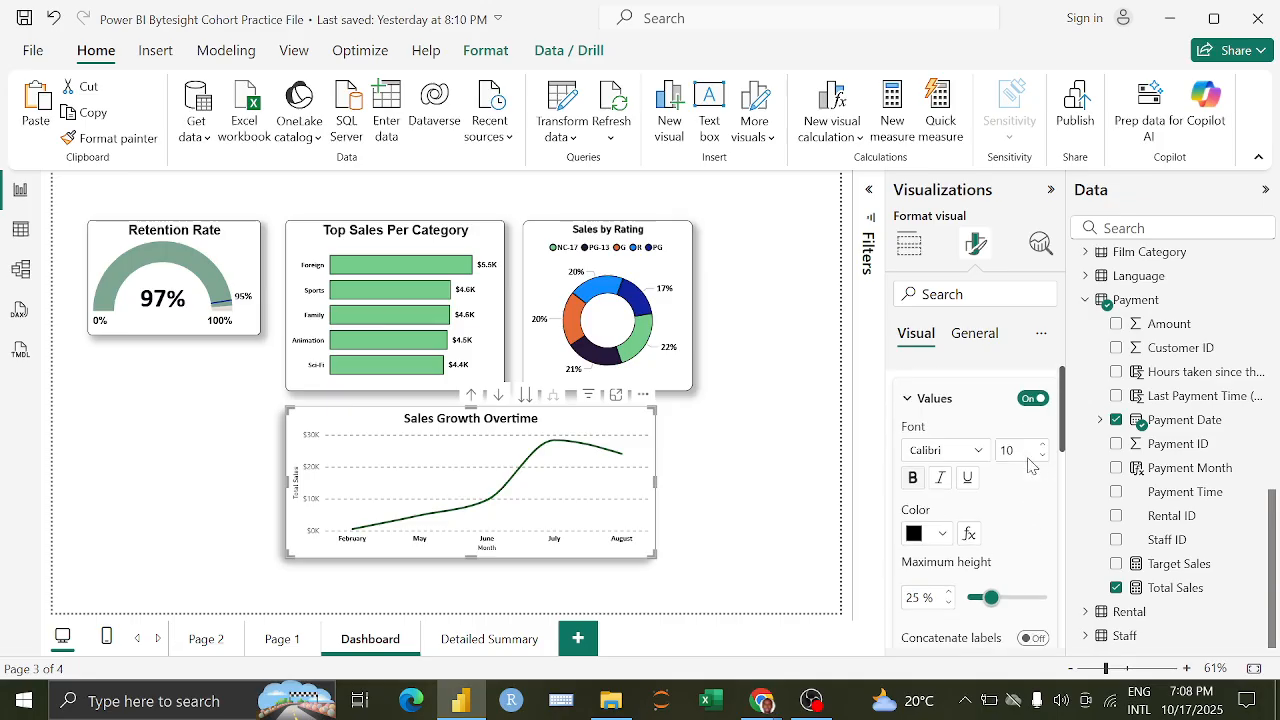
click(1030, 518)
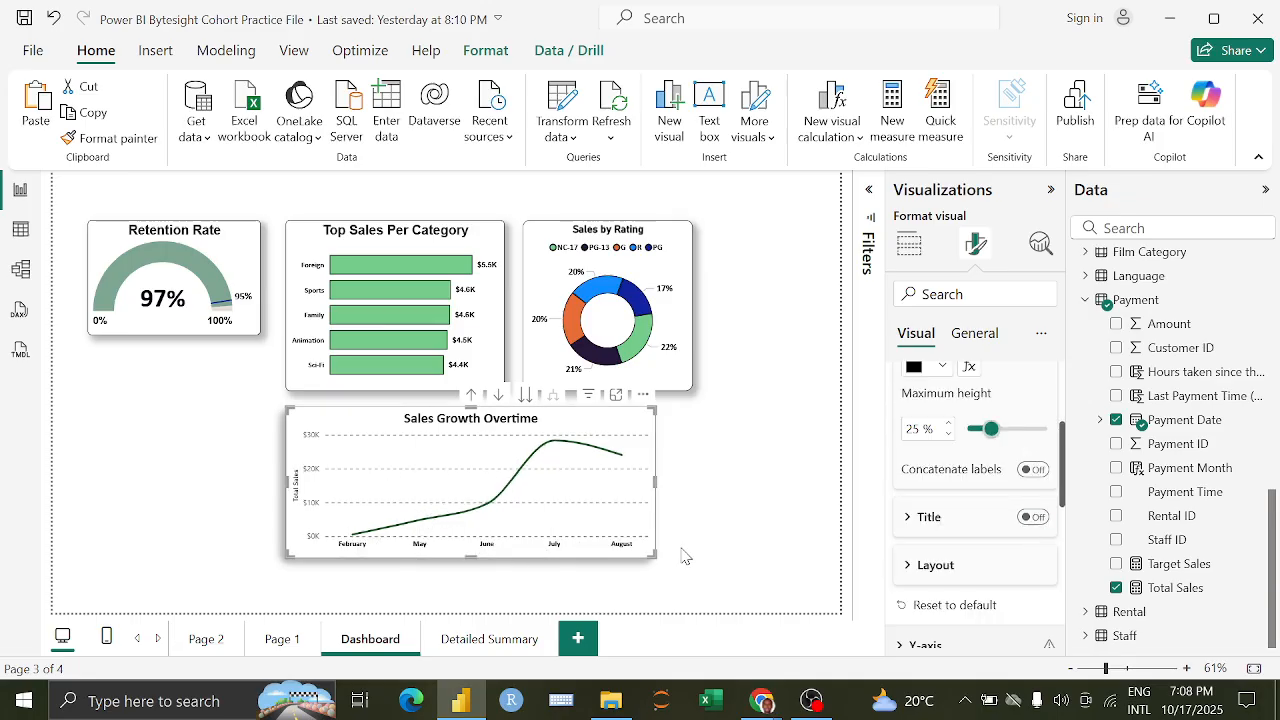
scroll(1042, 505, up, 5)
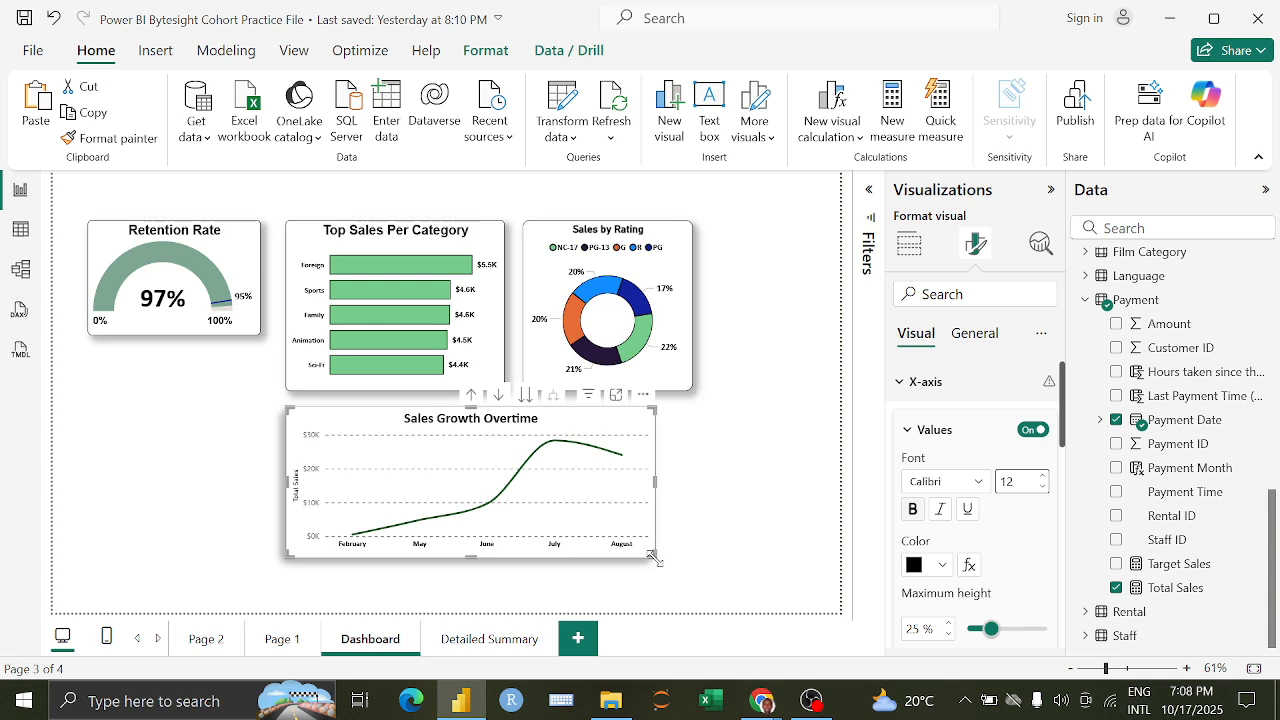
Step: Enlarge the Sales Growth Overtime chart until its right edge lines up with the Sales by Rating donut, and turn off its y-axis title
drag(655, 560, 694, 577)
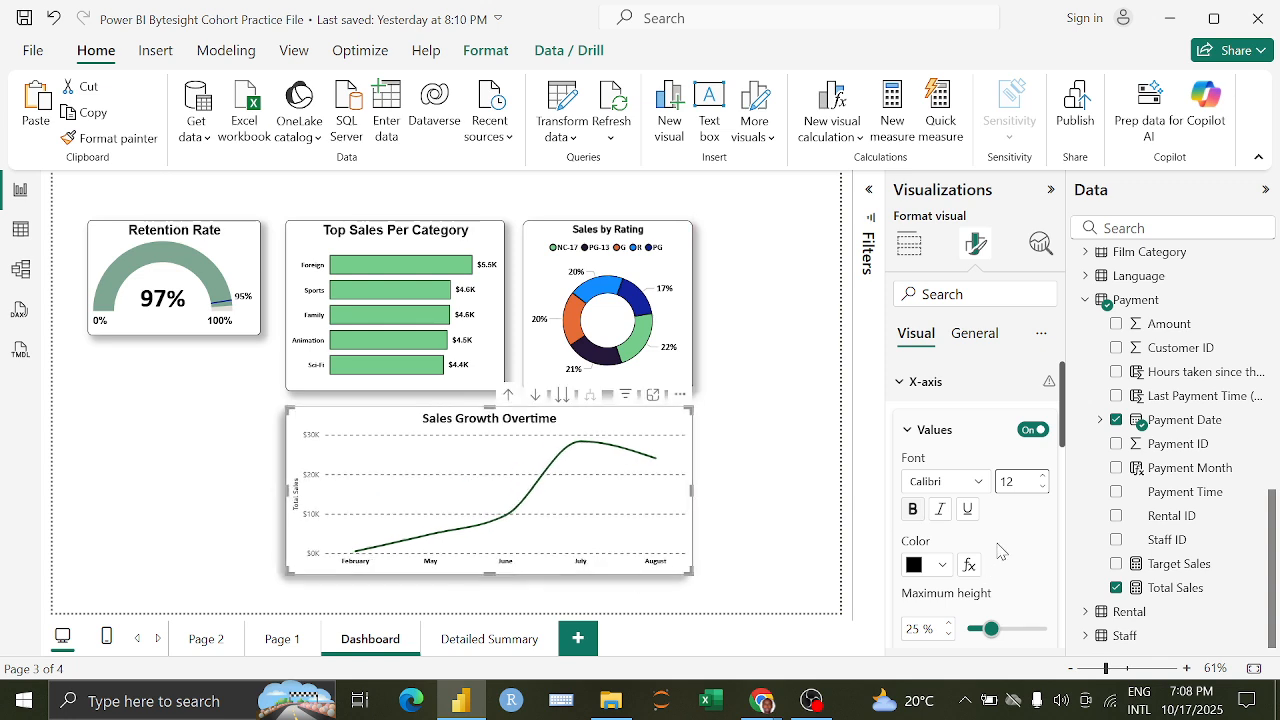
click(906, 392)
click(908, 421)
scroll(951, 535, down, 5)
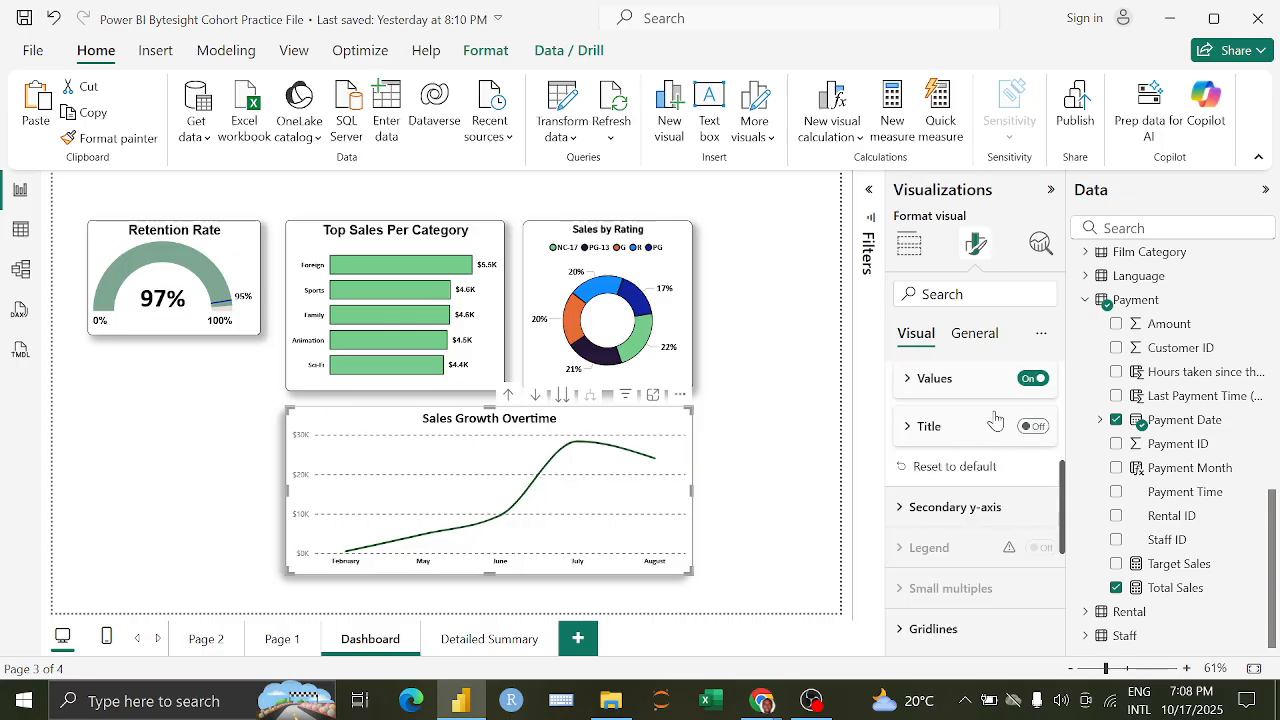
Step: Format the Sales Growth Overtime y-axis values in bold black Calibri, size 12
click(950, 384)
scroll(970, 420, up, 3)
scroll(972, 500, down, 2)
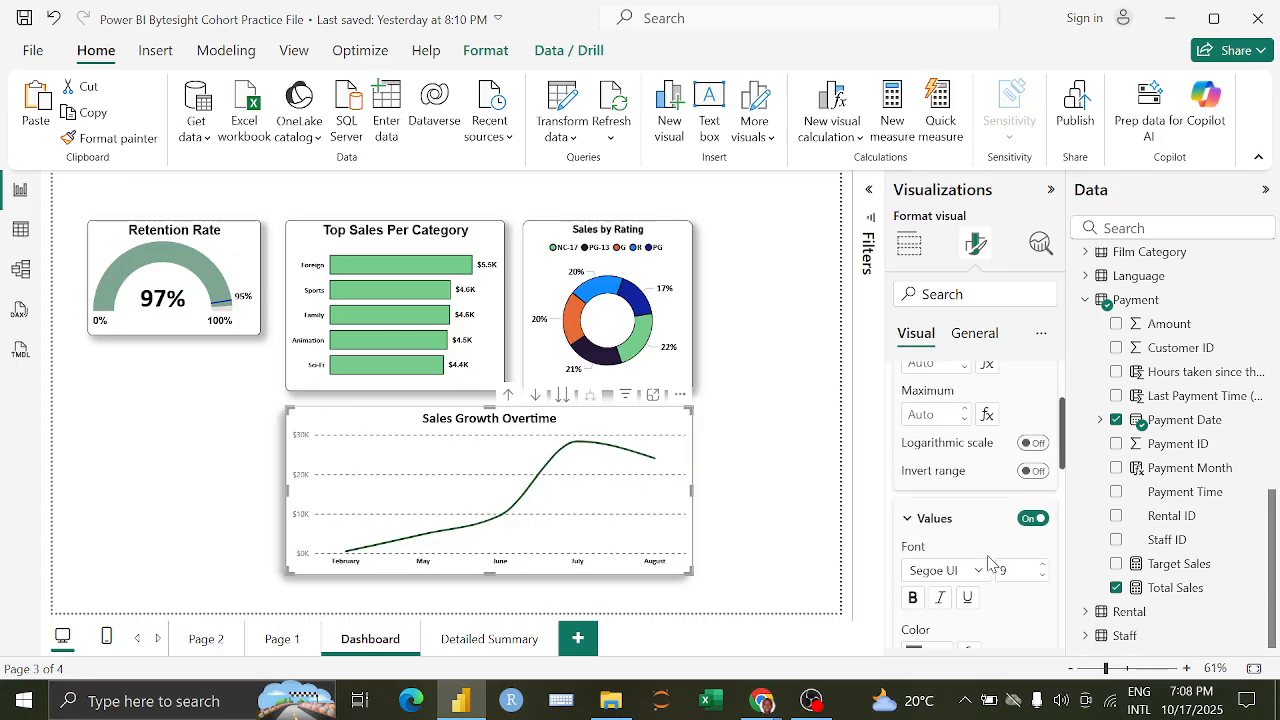
click(945, 613)
click(956, 296)
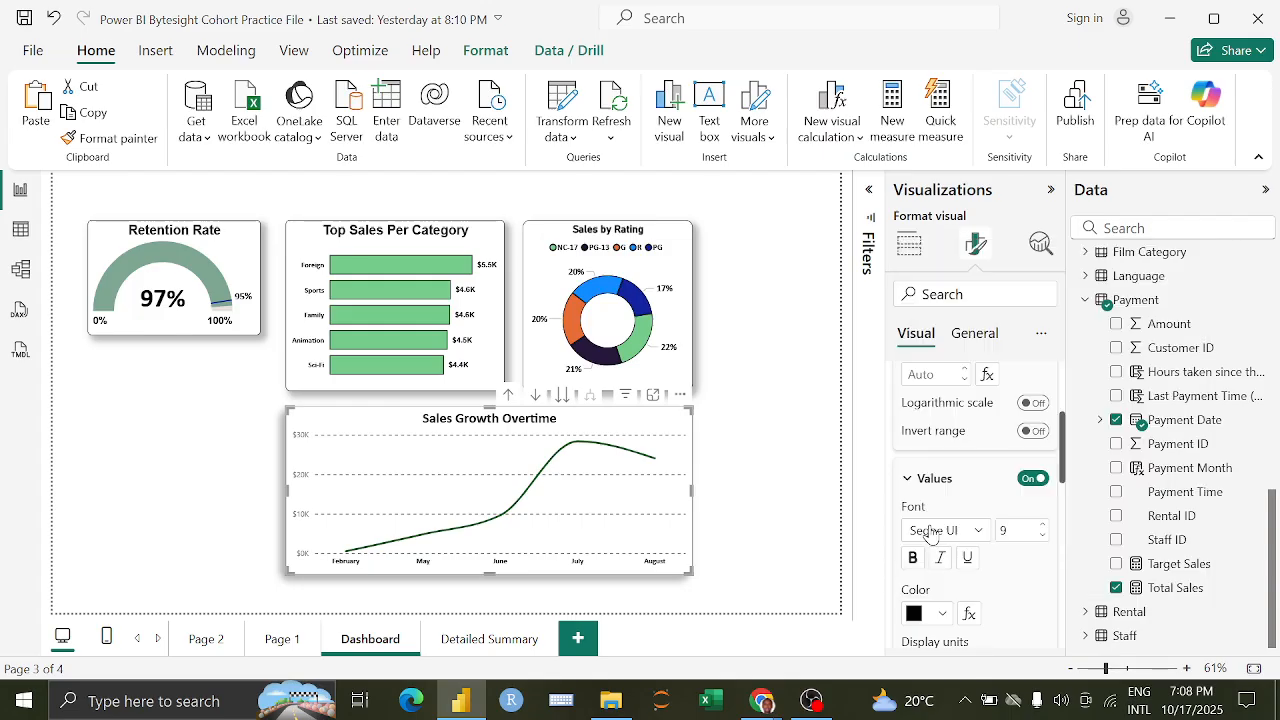
click(986, 541)
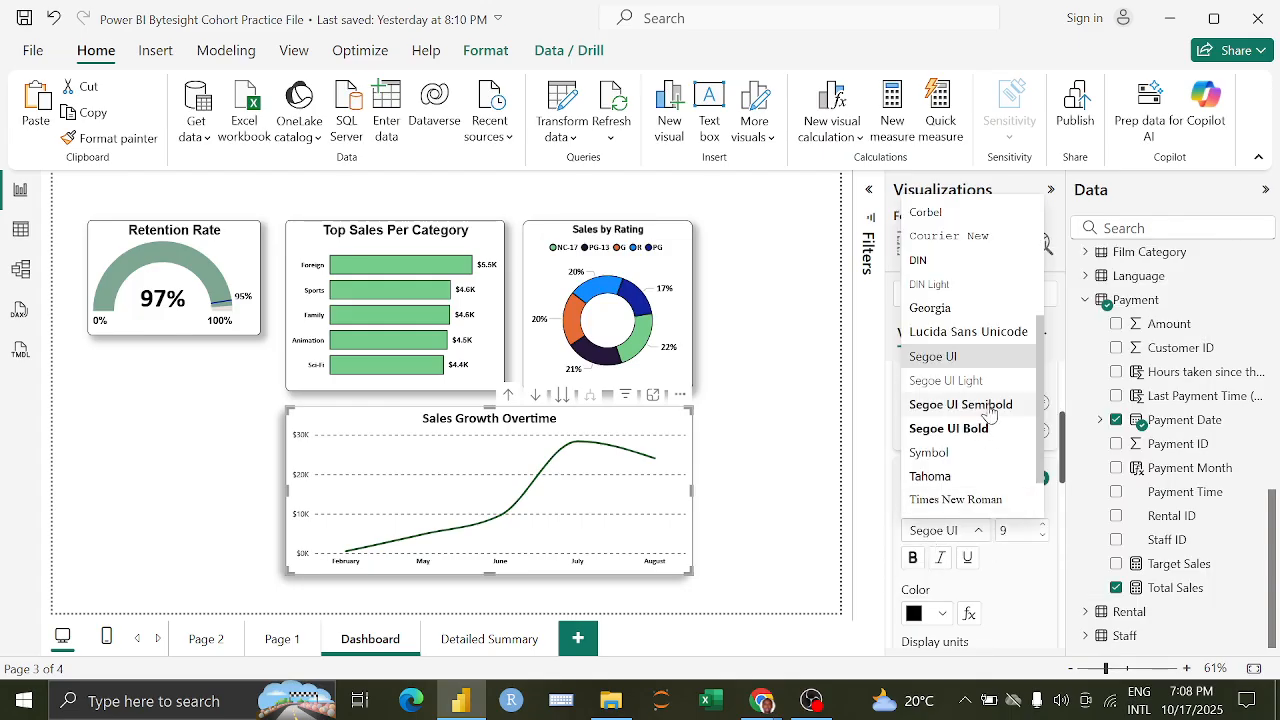
scroll(966, 300, up, 5)
click(953, 281)
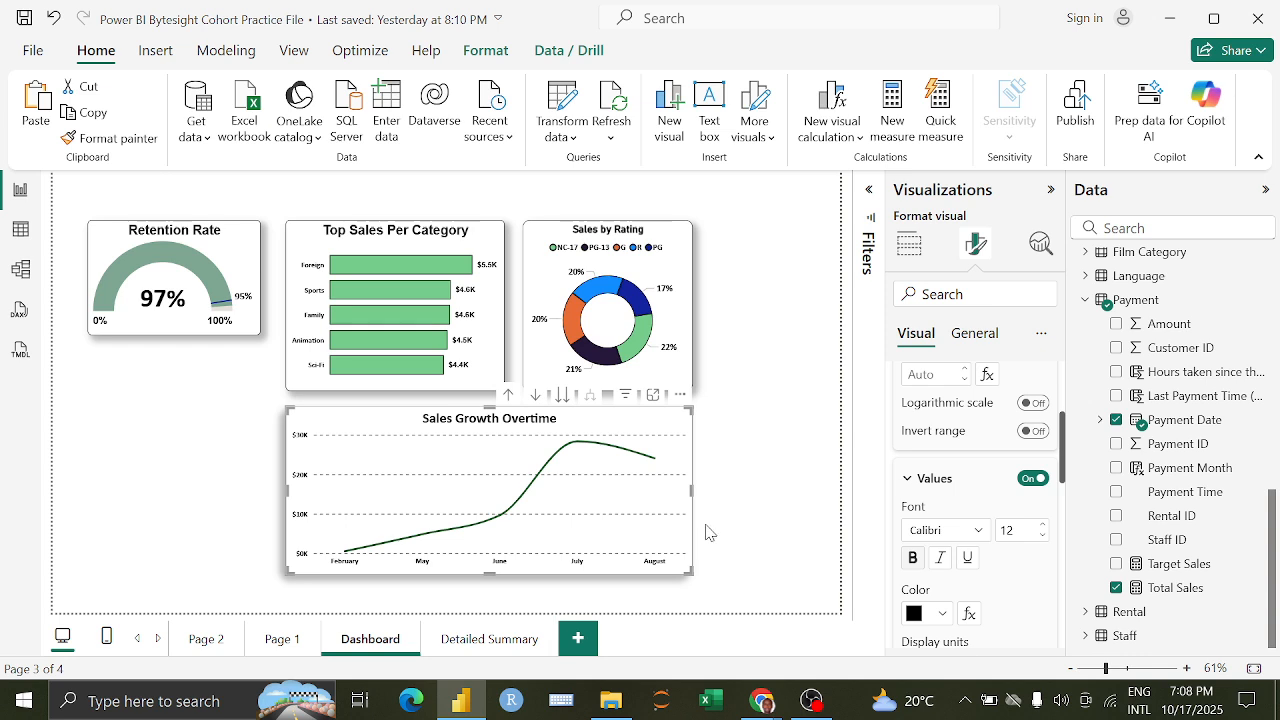
Step: Turn off the horizontal gridlines of the Sales Growth Overtime chart
click(716, 443)
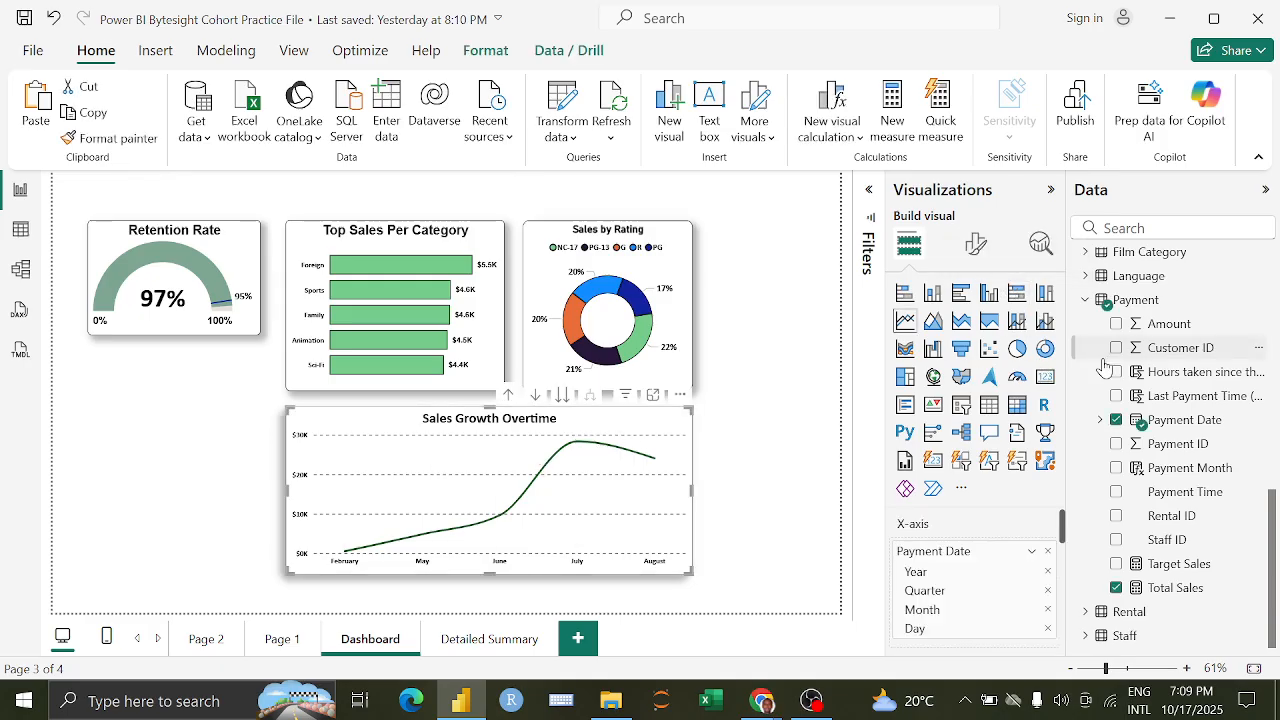
click(975, 248)
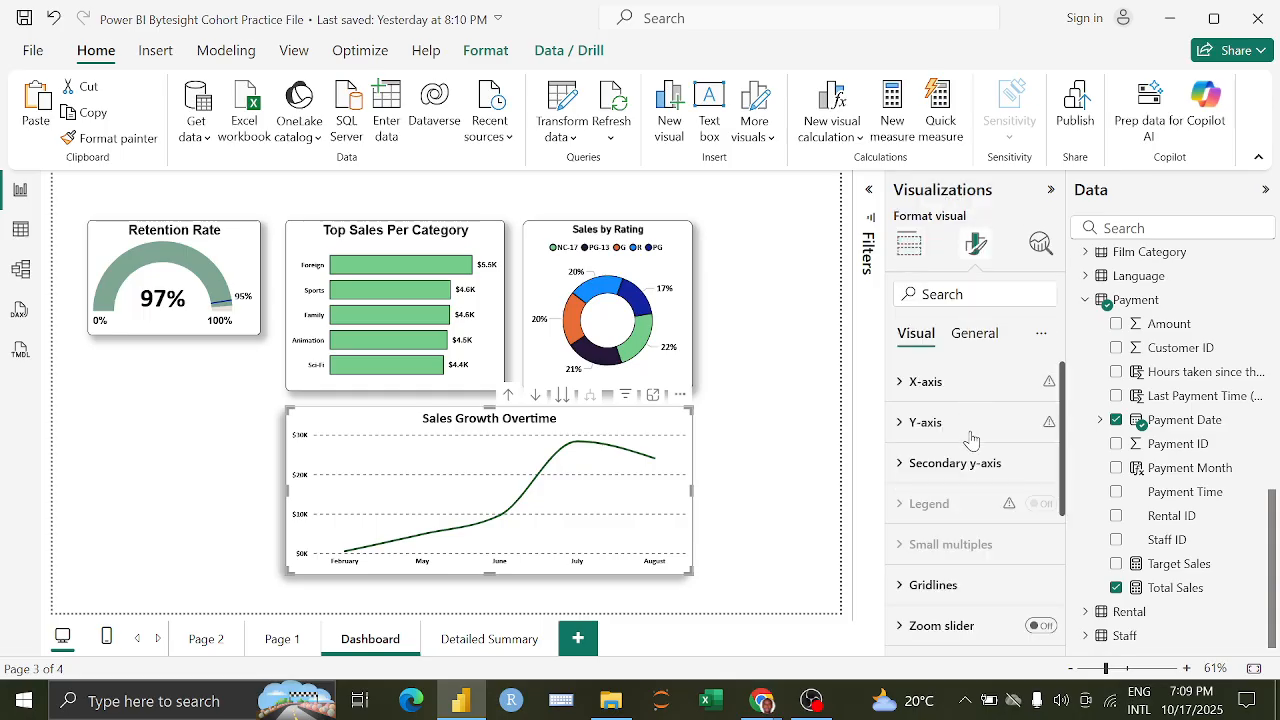
scroll(971, 443, down, 3)
click(972, 392)
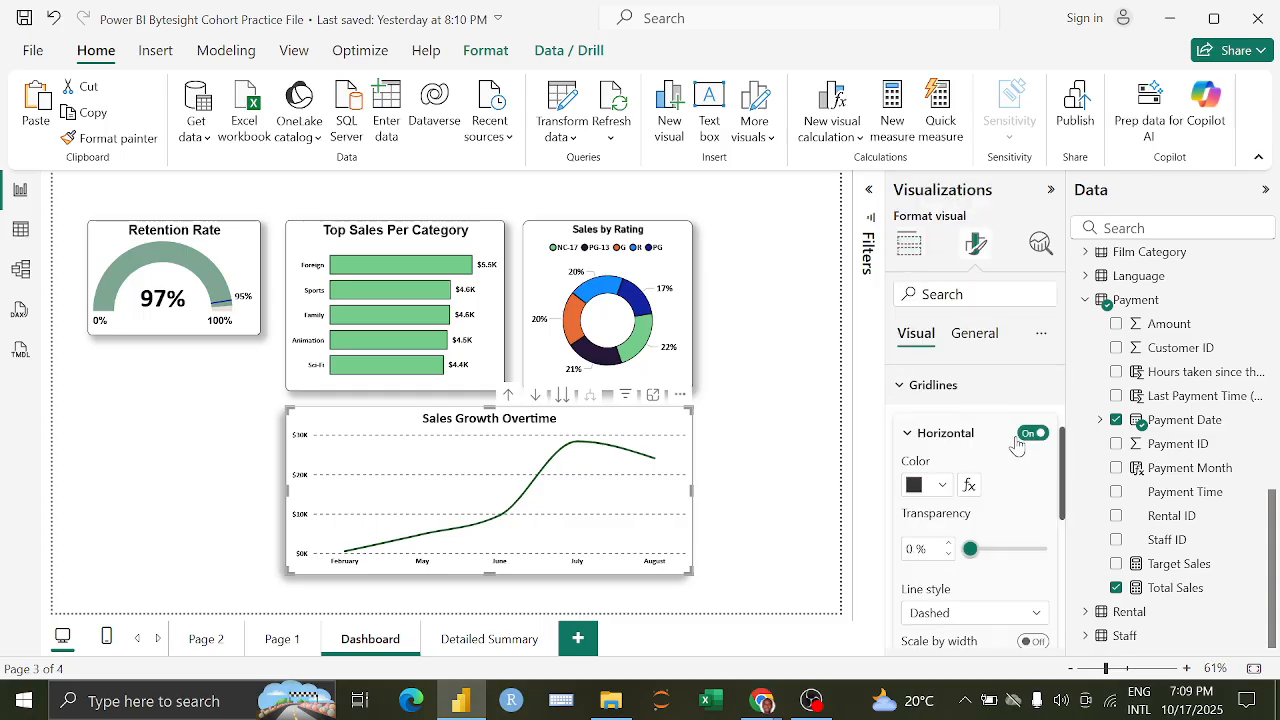
click(971, 387)
scroll(971, 387, up, 3)
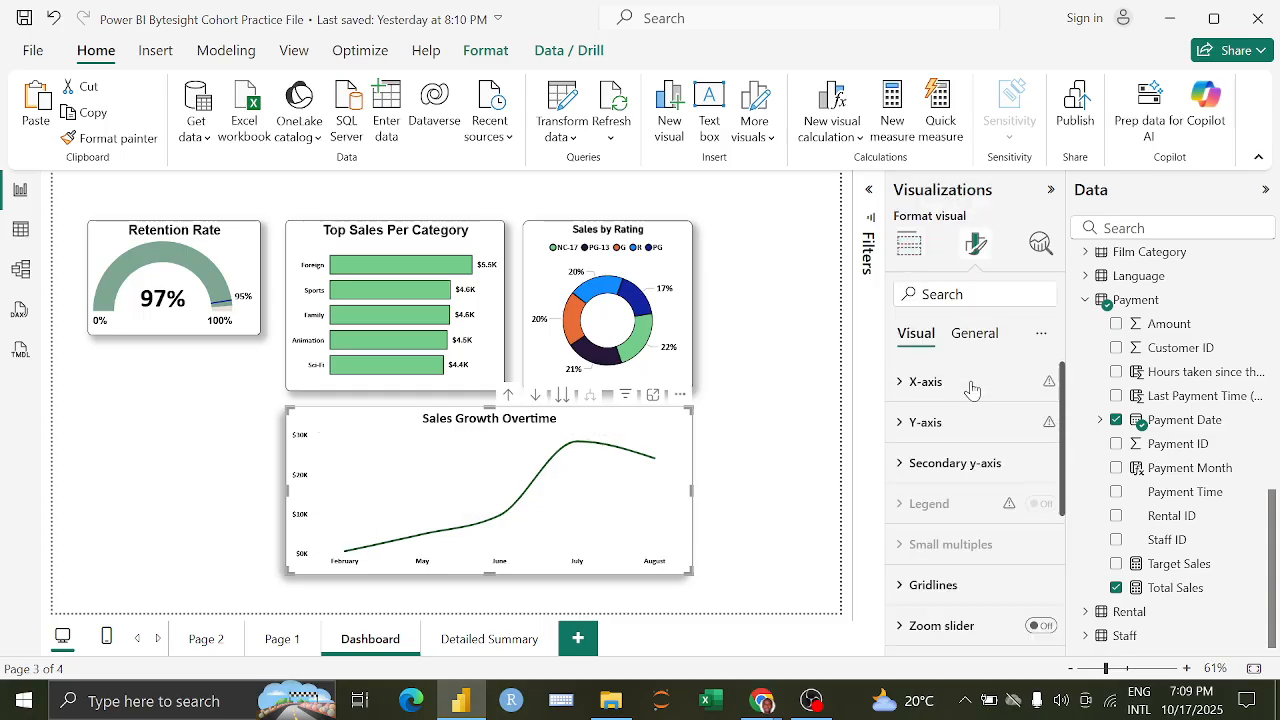
Step: Turn off the y-axis values of the Sales Growth Overtime chart
click(973, 382)
click(950, 388)
click(975, 420)
scroll(1021, 512, down, 3)
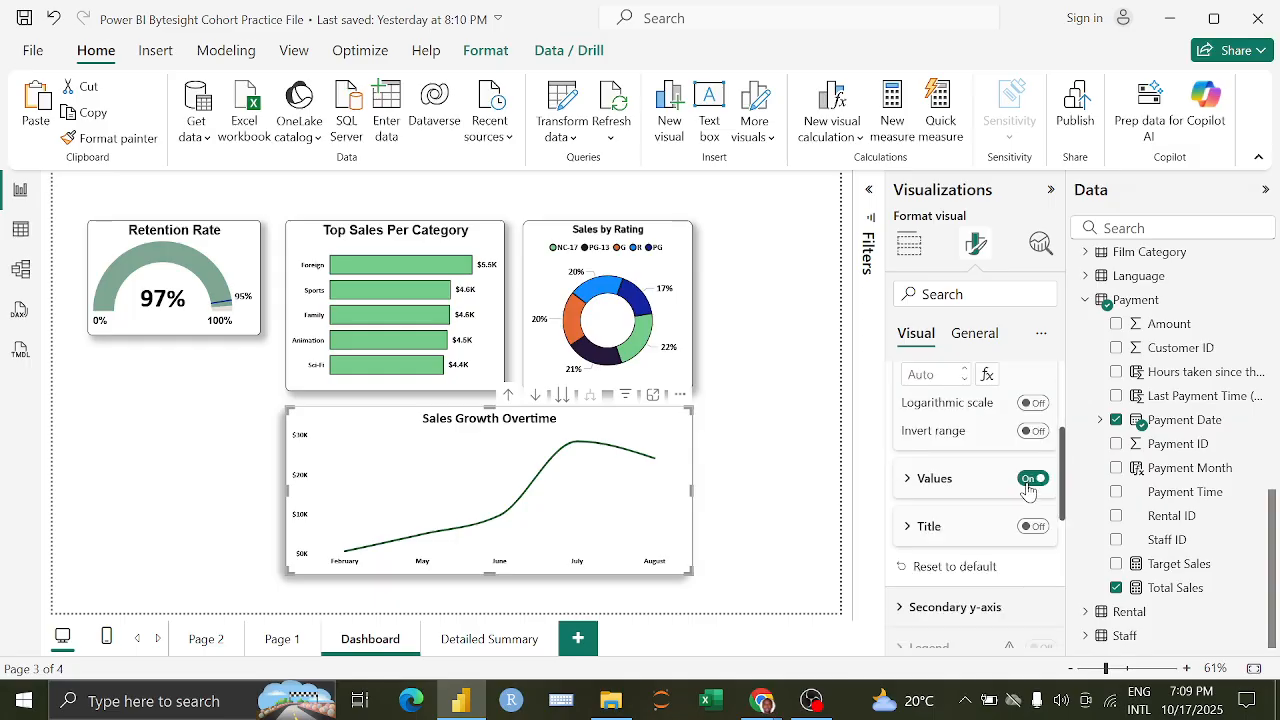
click(1031, 479)
scroll(940, 430, up, 3)
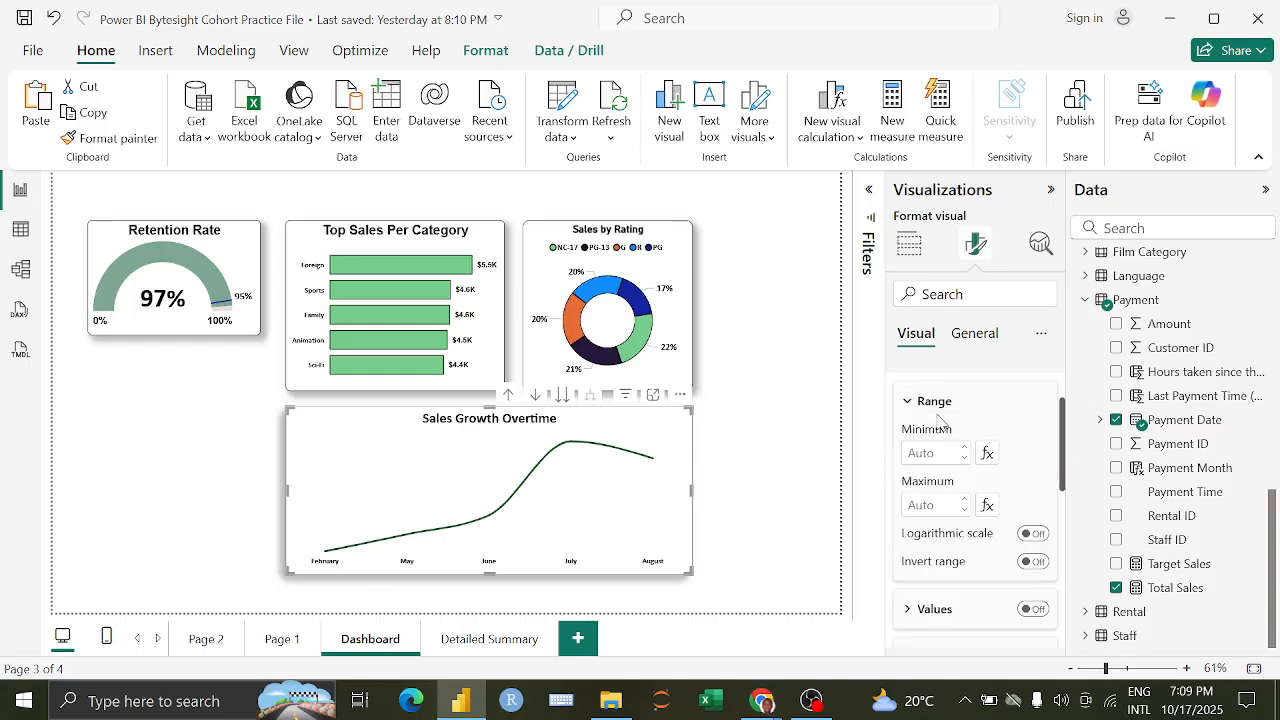
click(938, 422)
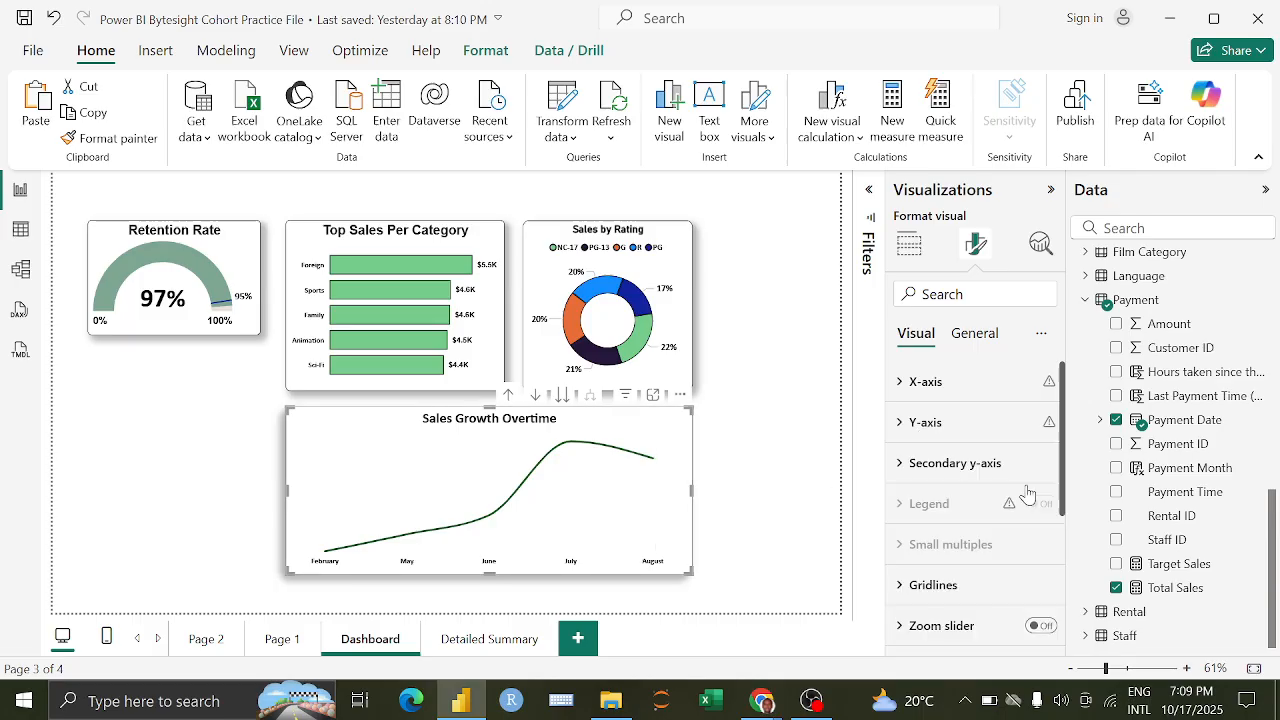
Step: Turn on data labels for the Sales Growth Overtime line and color their values black
scroll(1028, 495, down, 5)
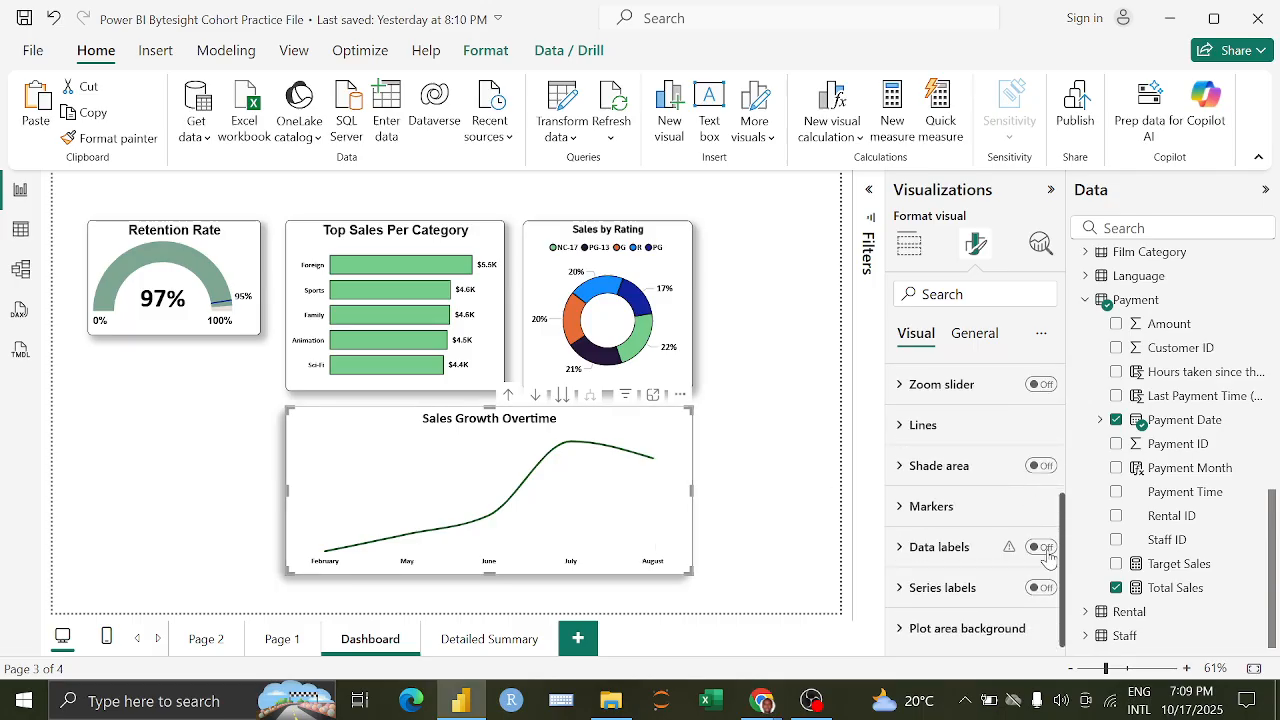
click(1041, 547)
click(965, 545)
scroll(966, 536, down, 3)
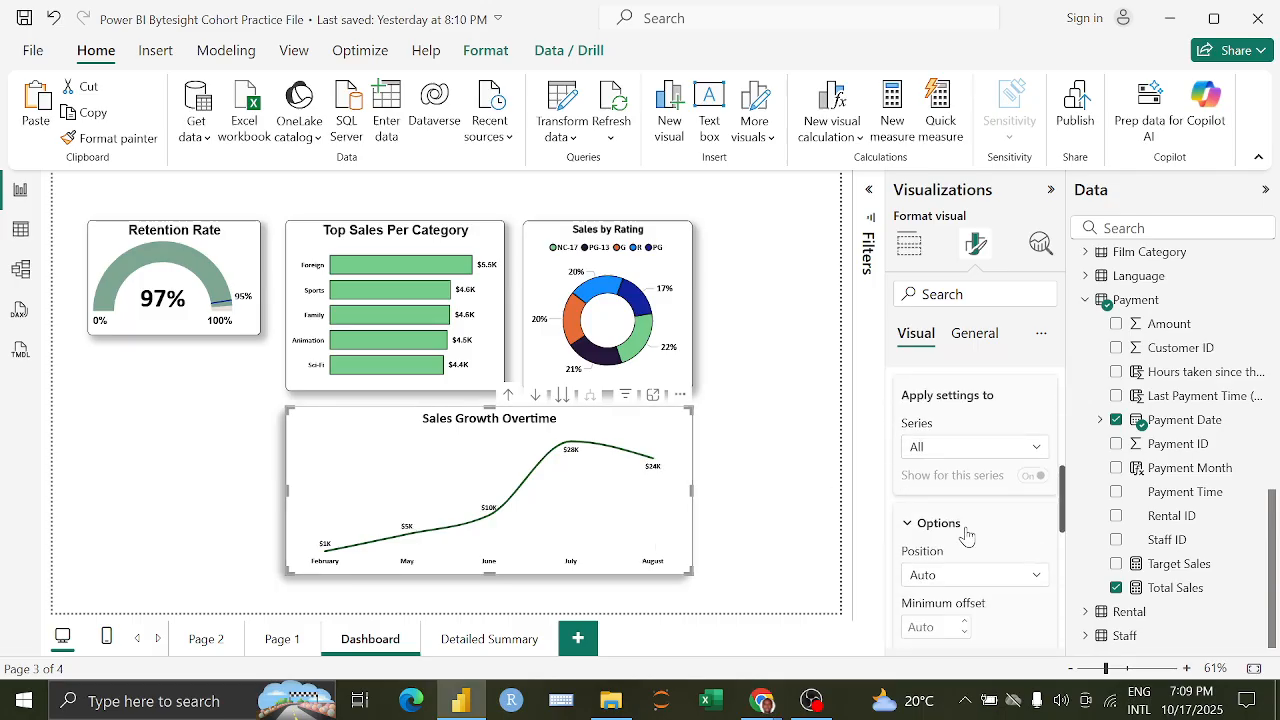
scroll(980, 460, down, 5)
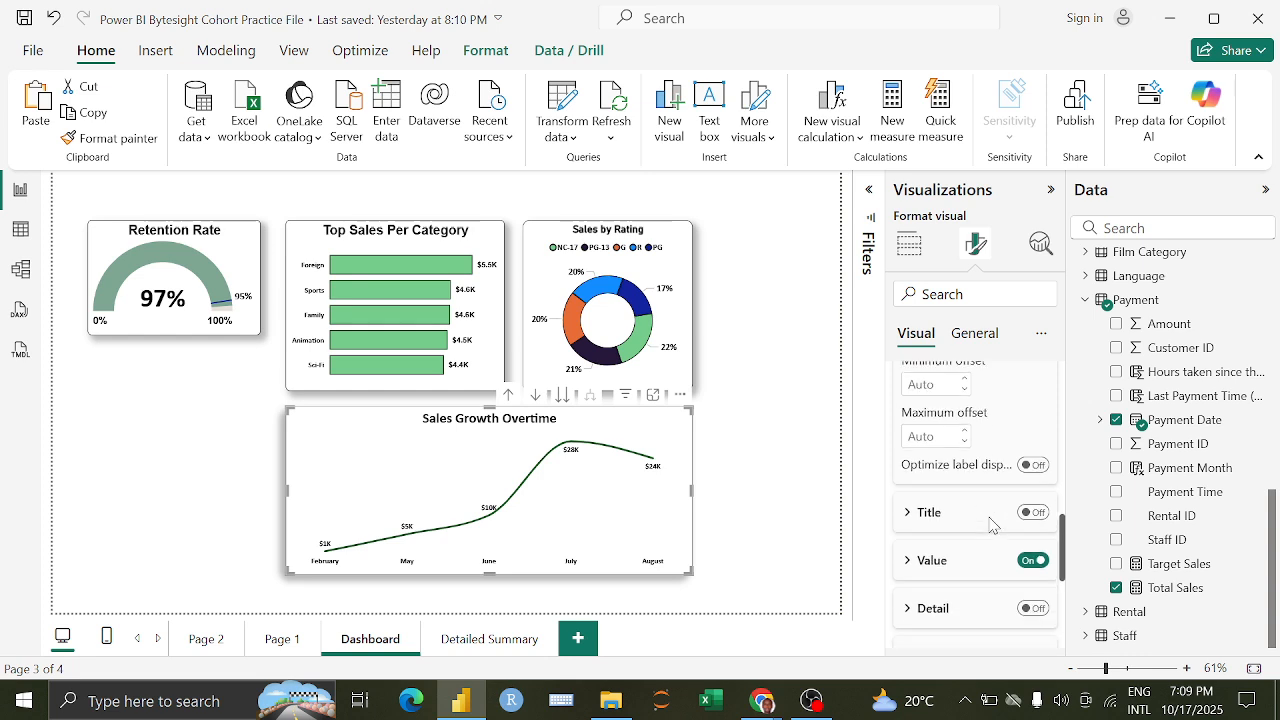
click(932, 503)
scroll(951, 514, down, 2)
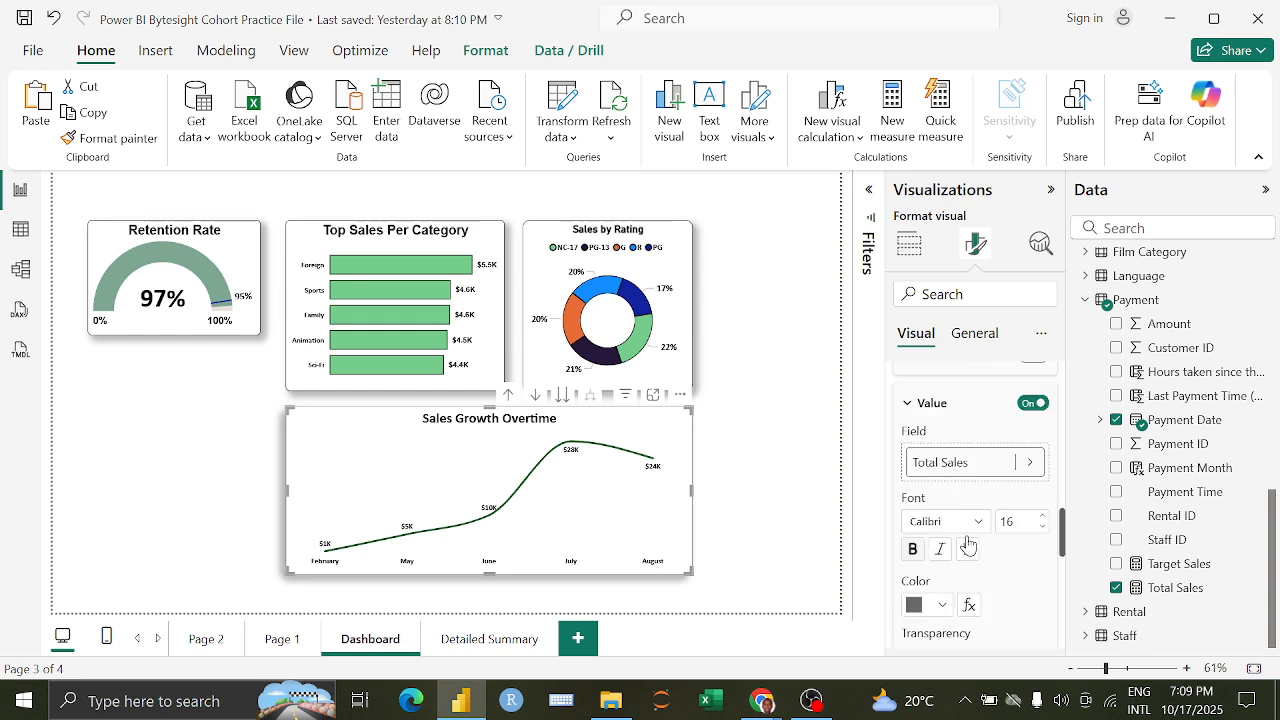
click(940, 613)
click(925, 530)
click(980, 522)
click(980, 522)
Step: Set the Sales Growth Overtime data labels to 0 decimal places and Thousands display units
scroll(1008, 582, down, 2)
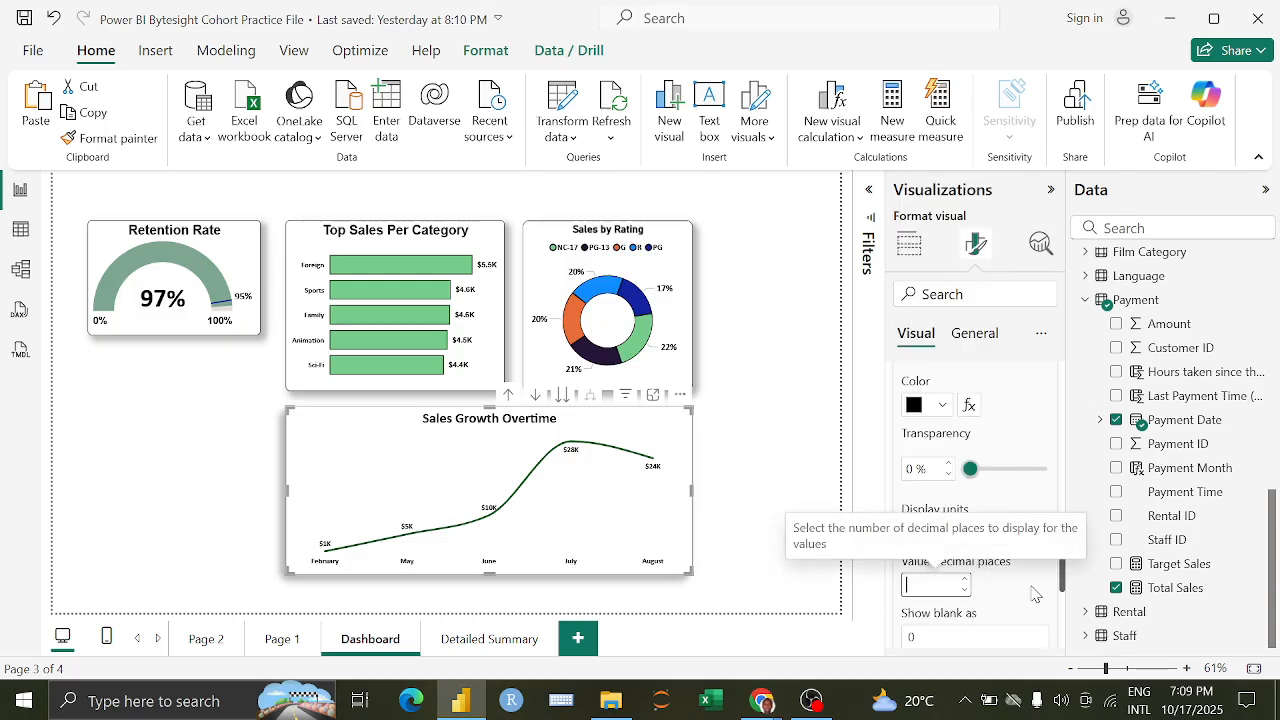
click(965, 590)
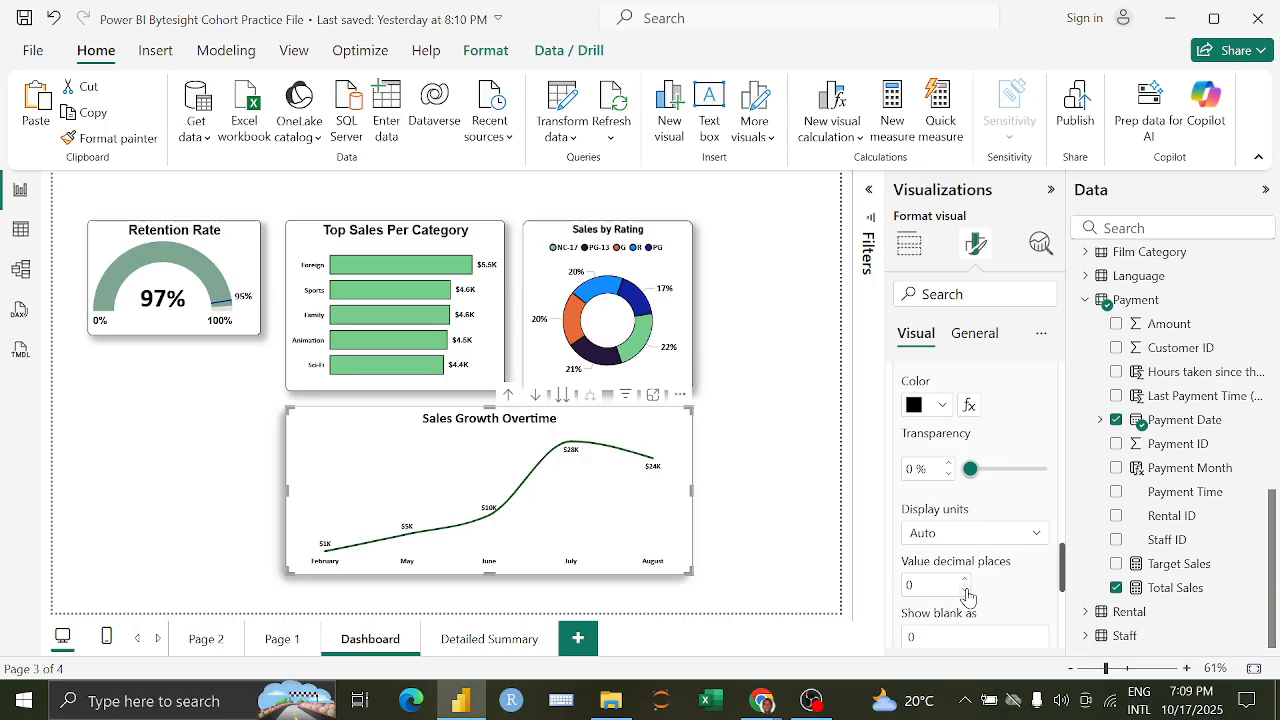
click(985, 537)
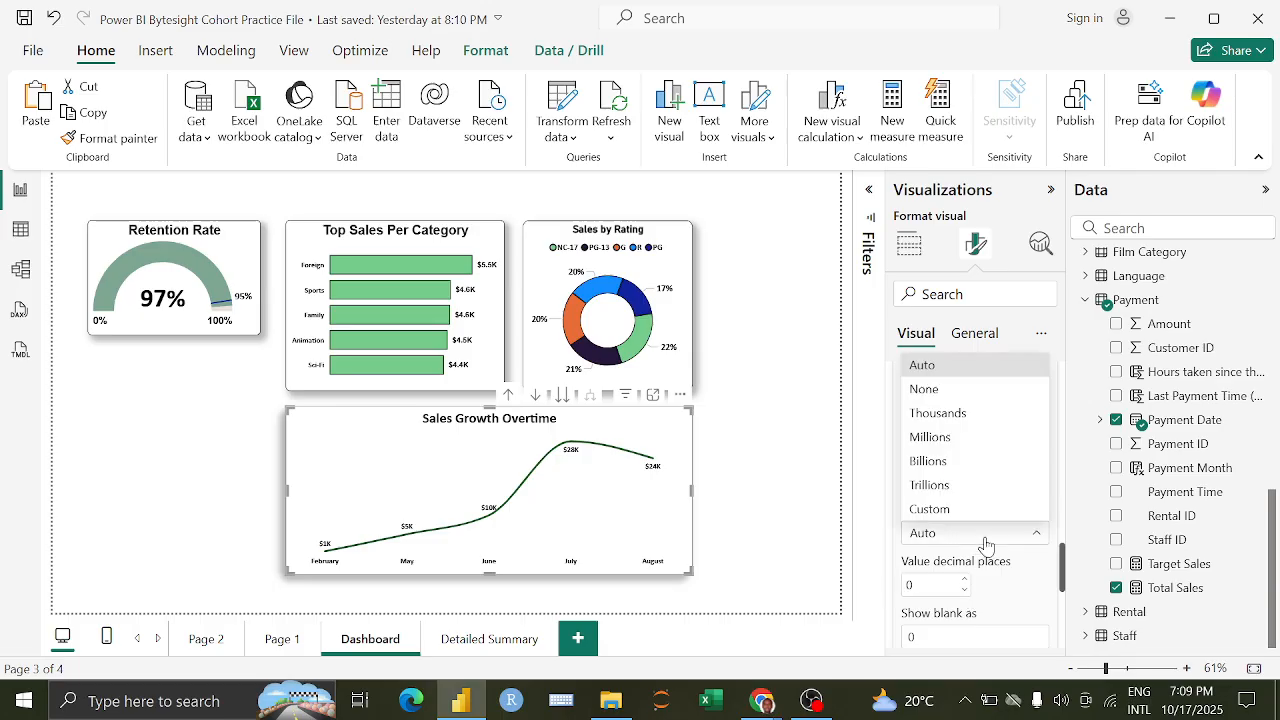
click(958, 412)
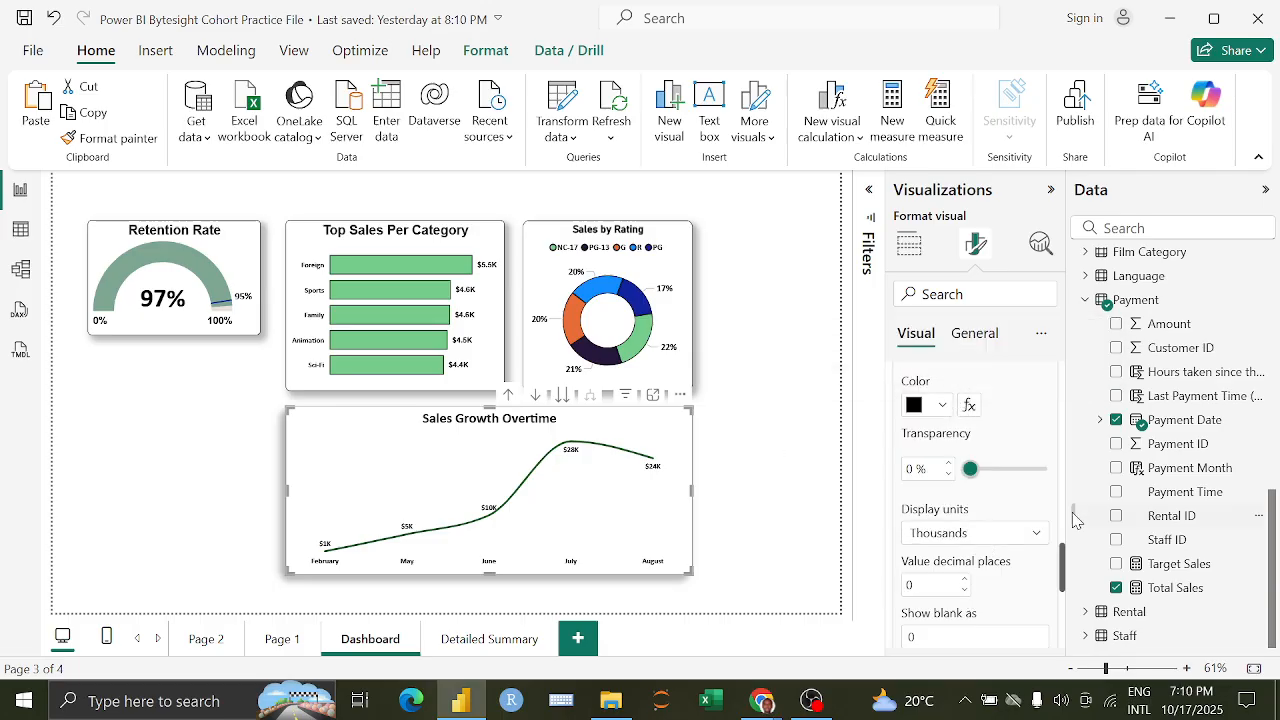
Step: Try the None, Millions and Custom display units on the Sales Growth Overtime data labels, and return them to Thousands
click(1036, 534)
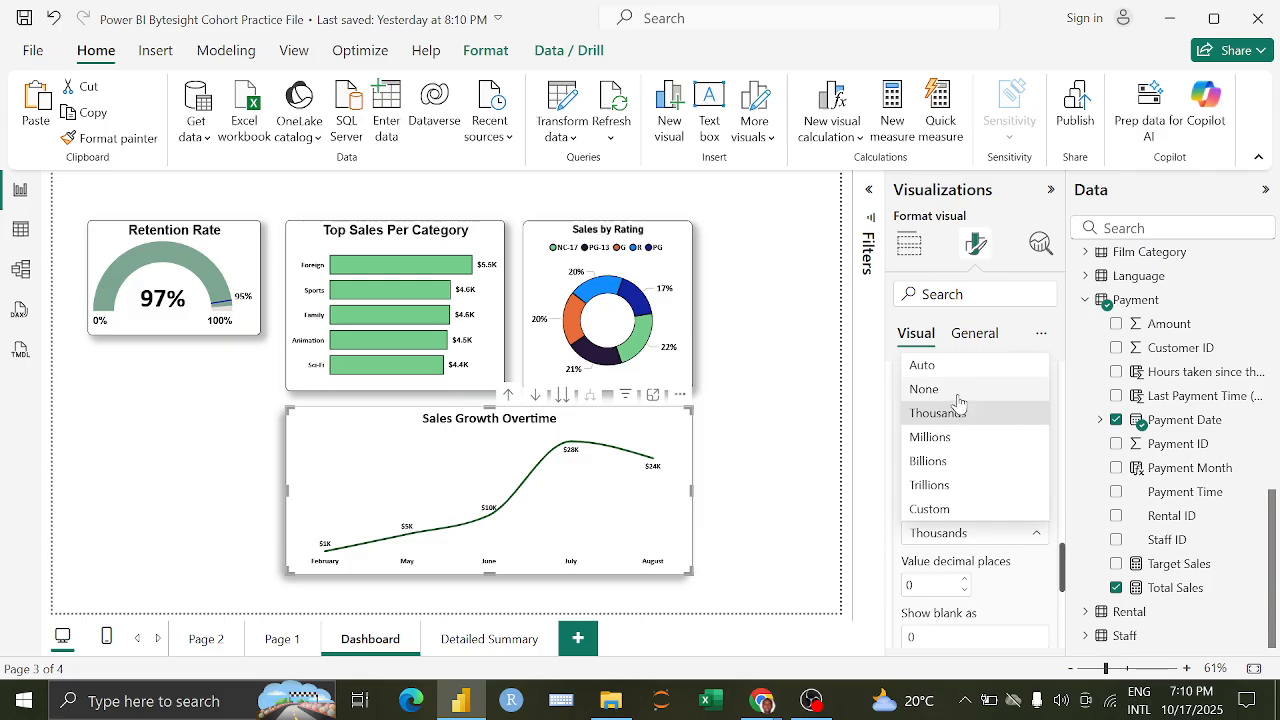
click(957, 392)
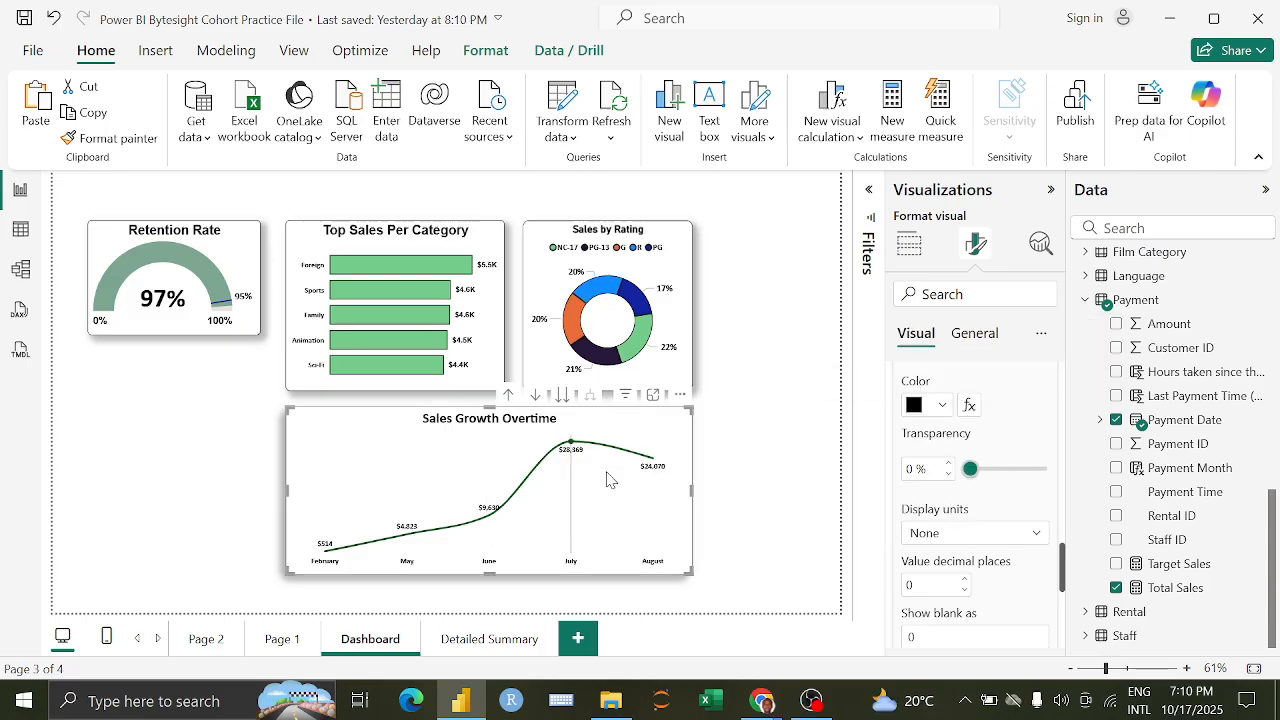
mouse_move(643, 485)
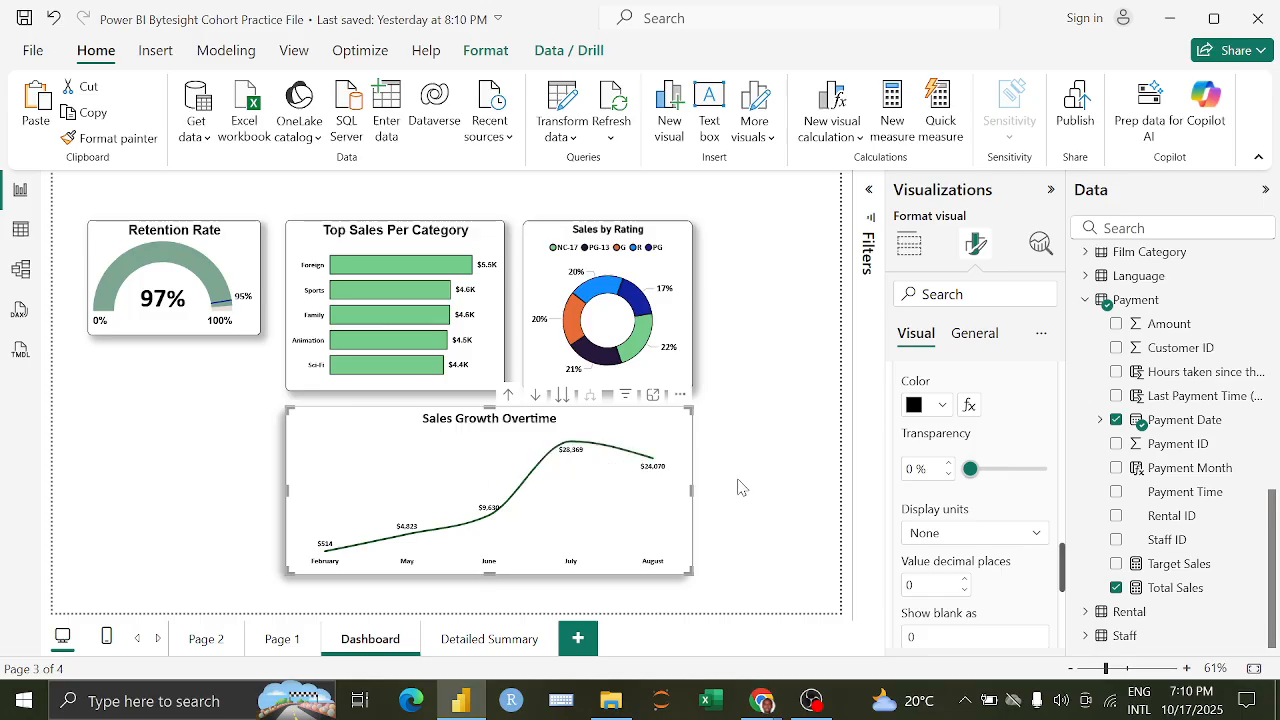
click(1000, 541)
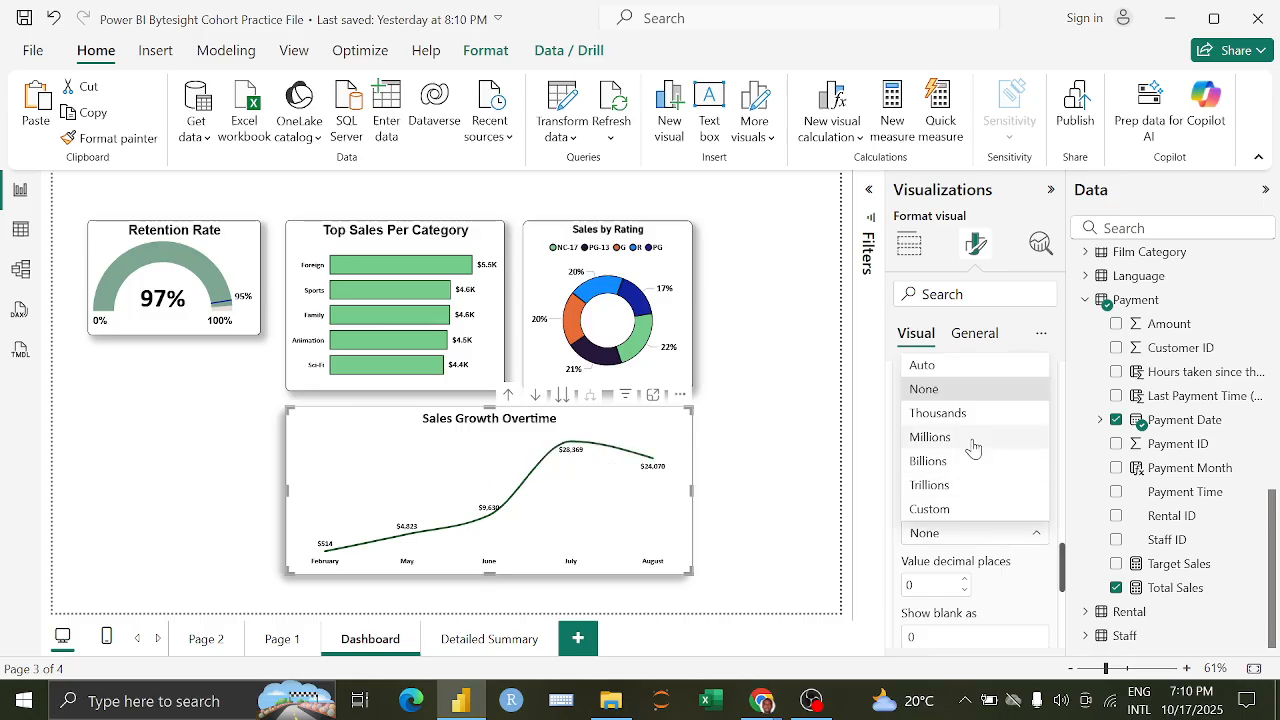
click(975, 446)
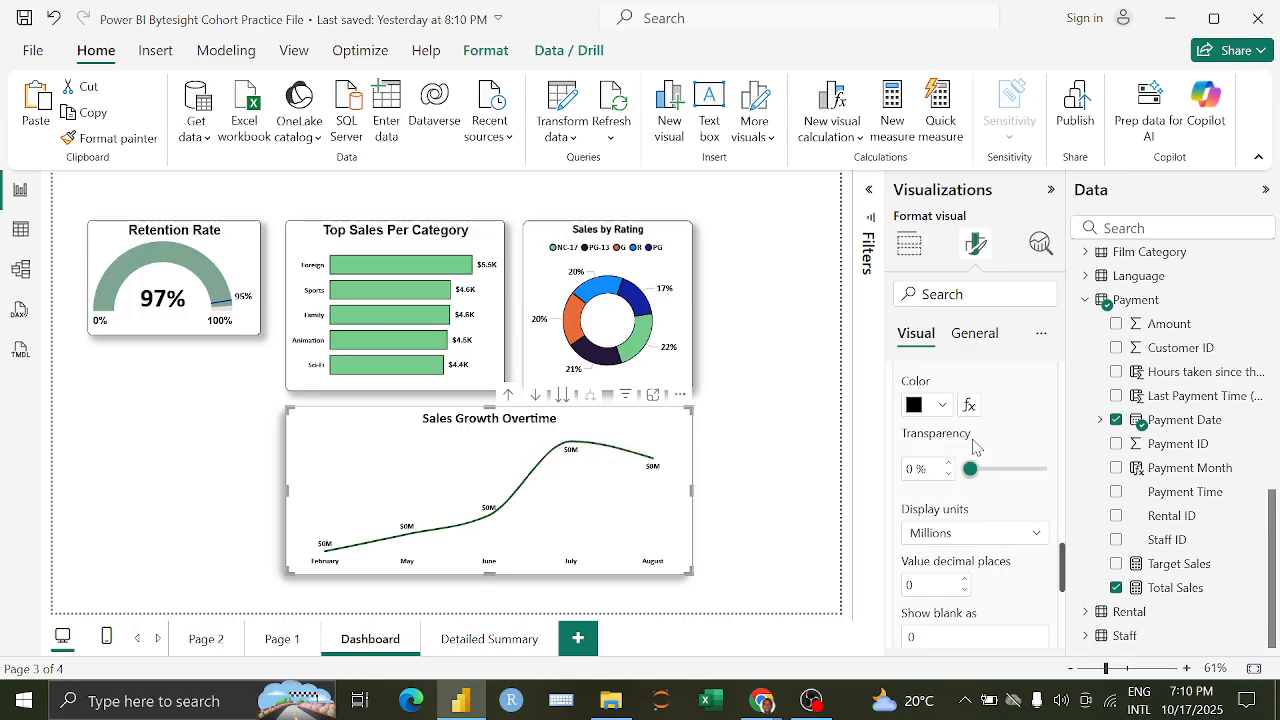
click(962, 538)
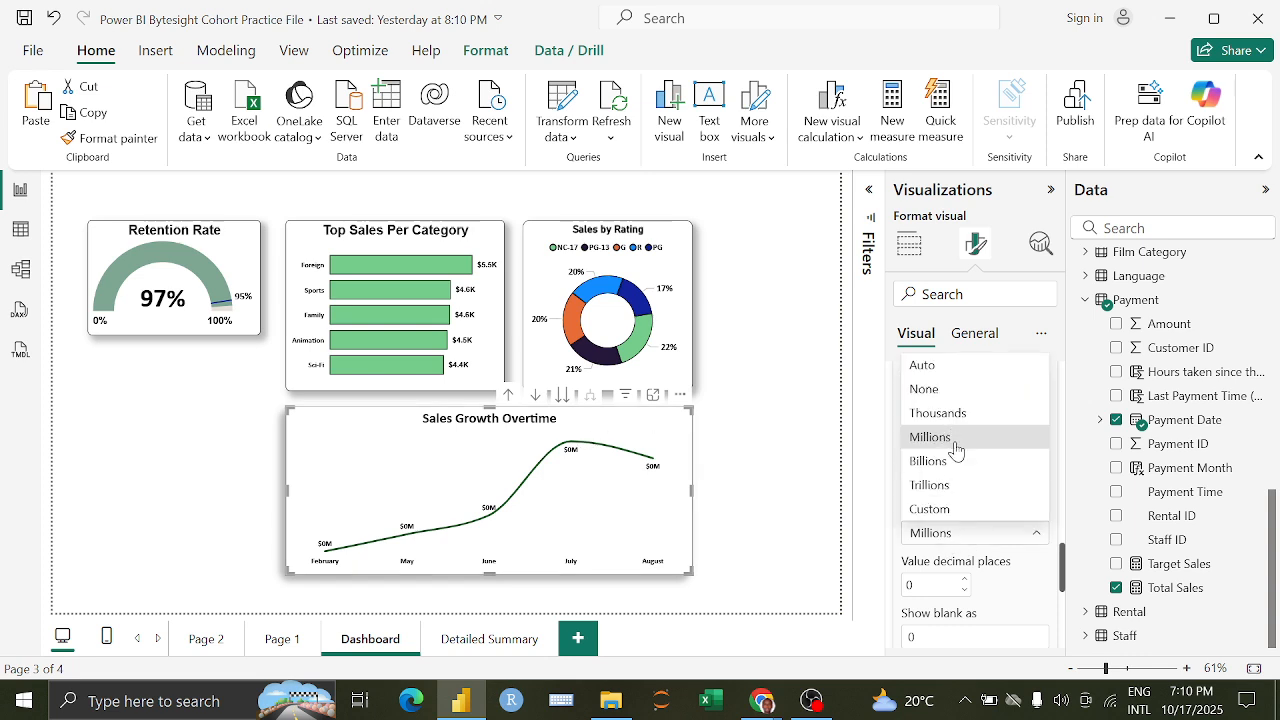
click(960, 508)
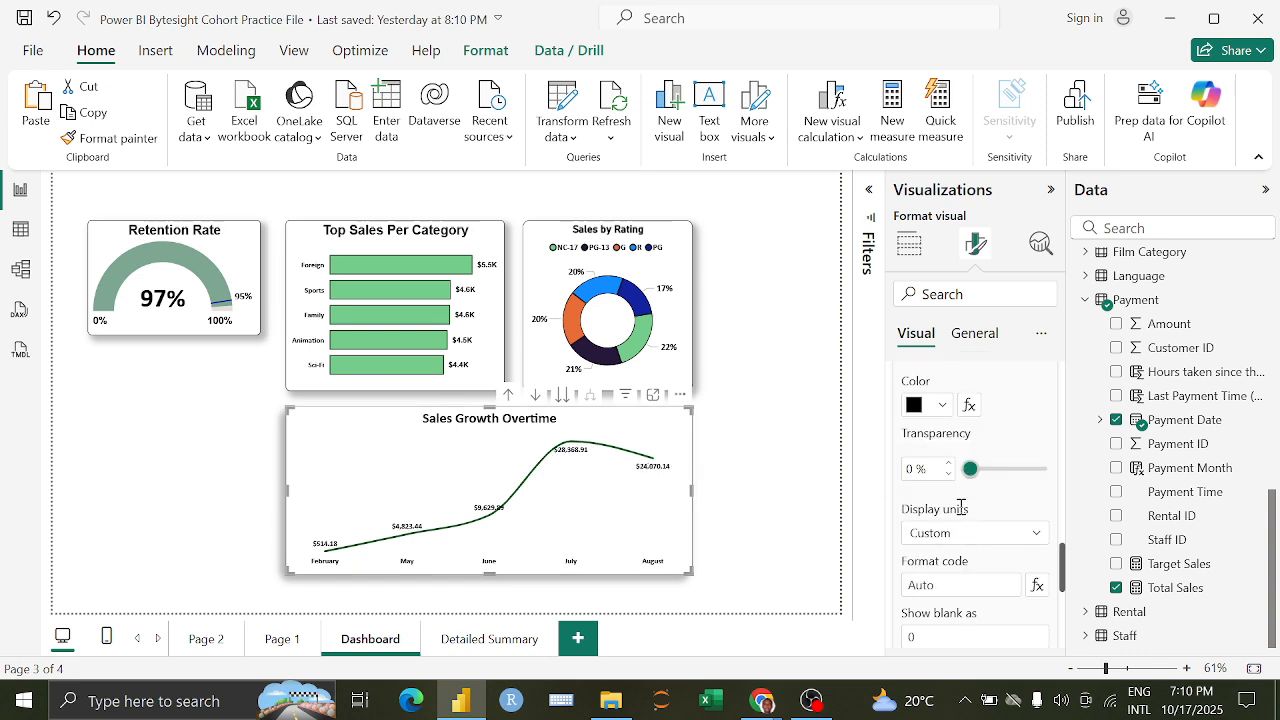
click(963, 580)
click(1005, 533)
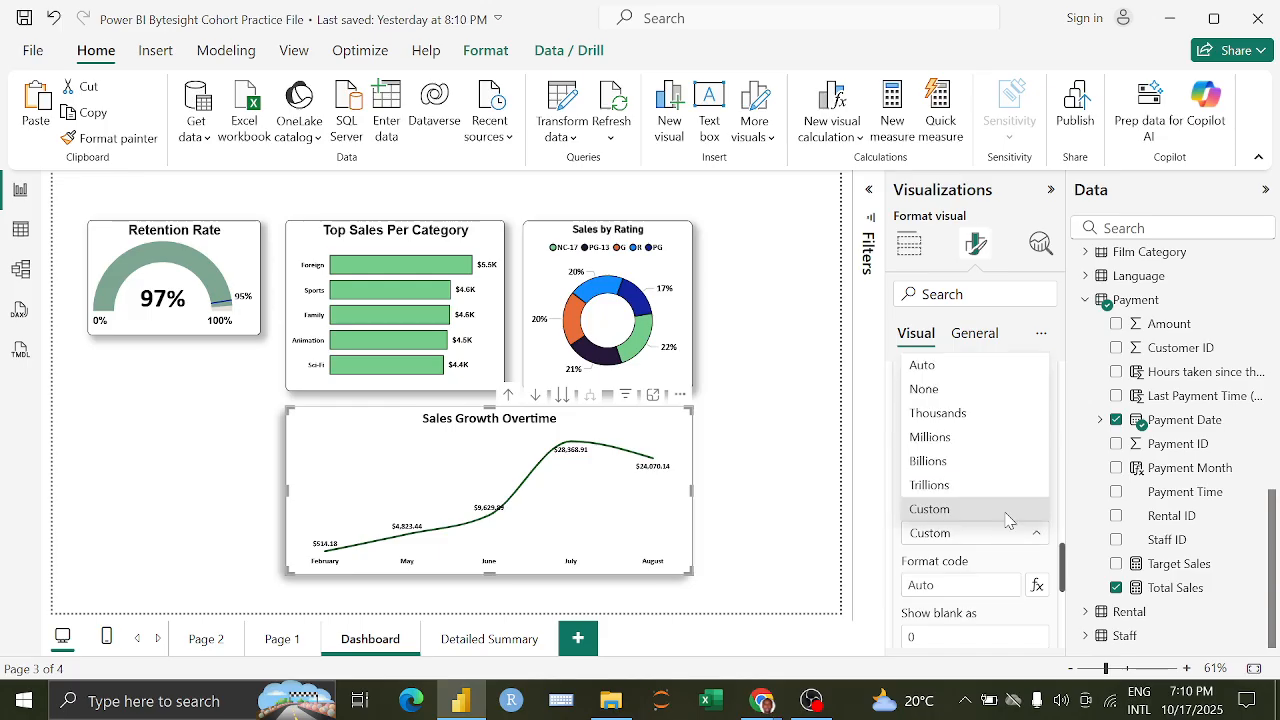
click(969, 414)
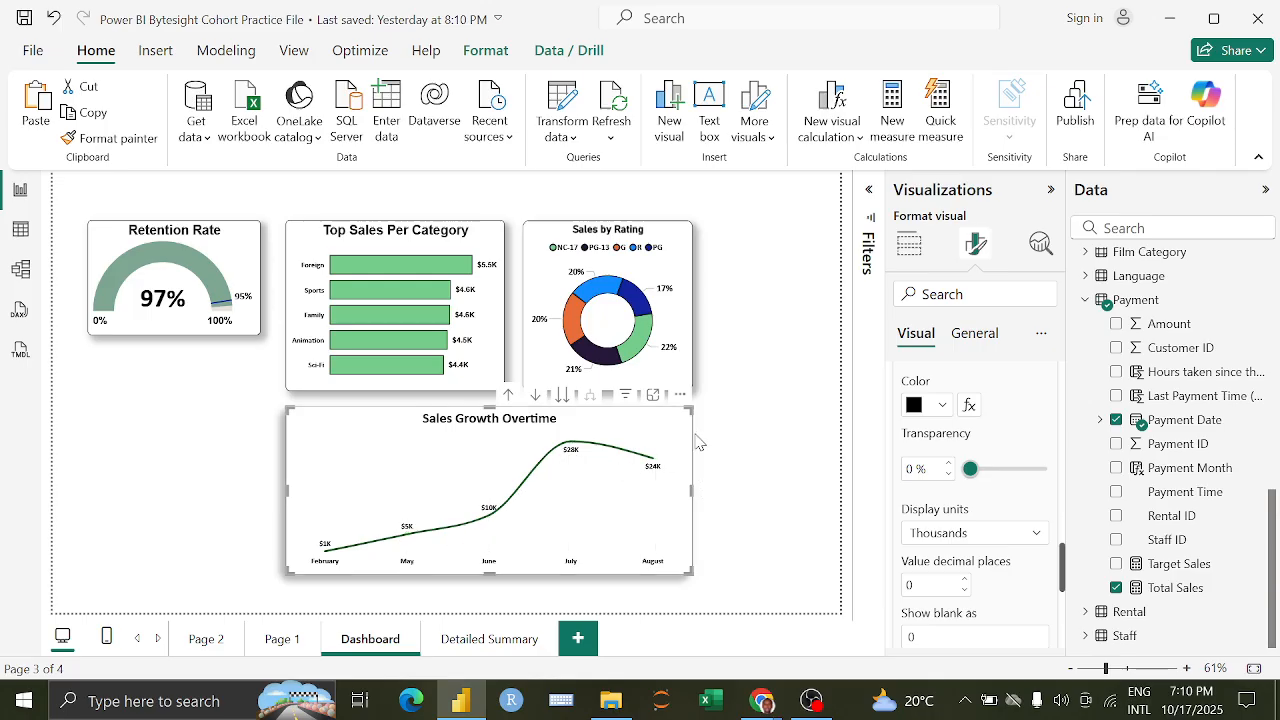
click(754, 475)
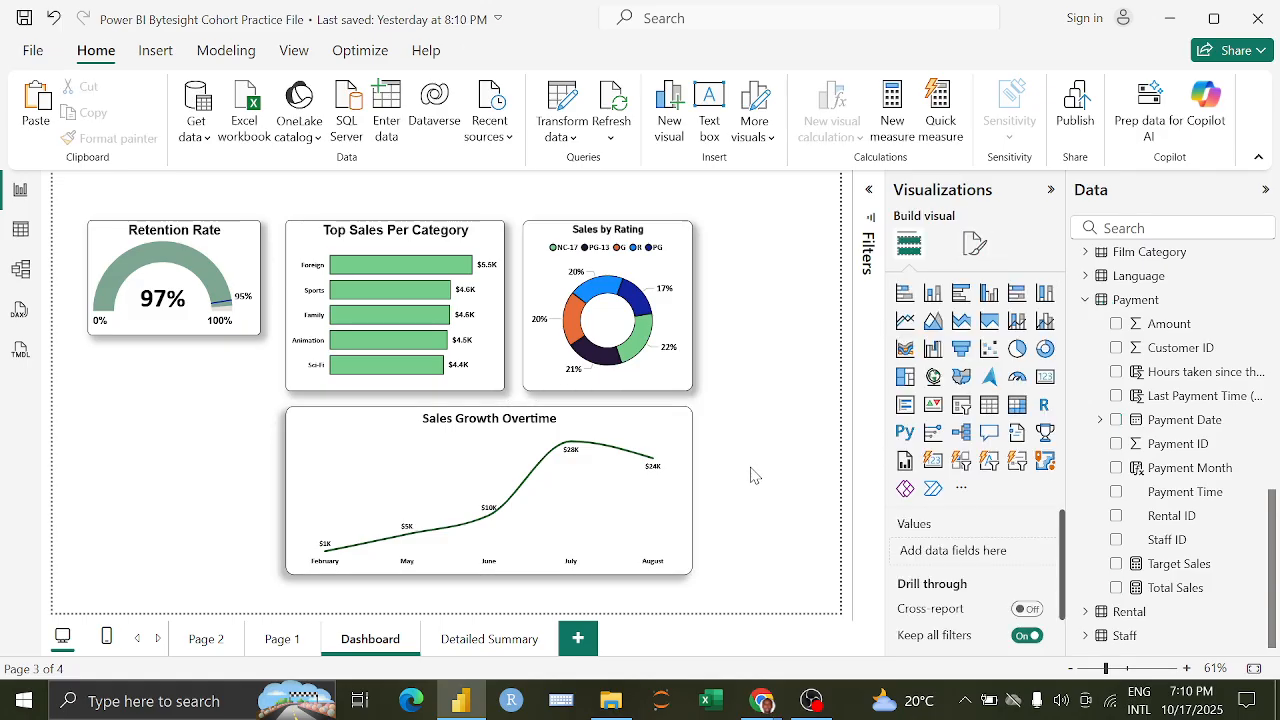
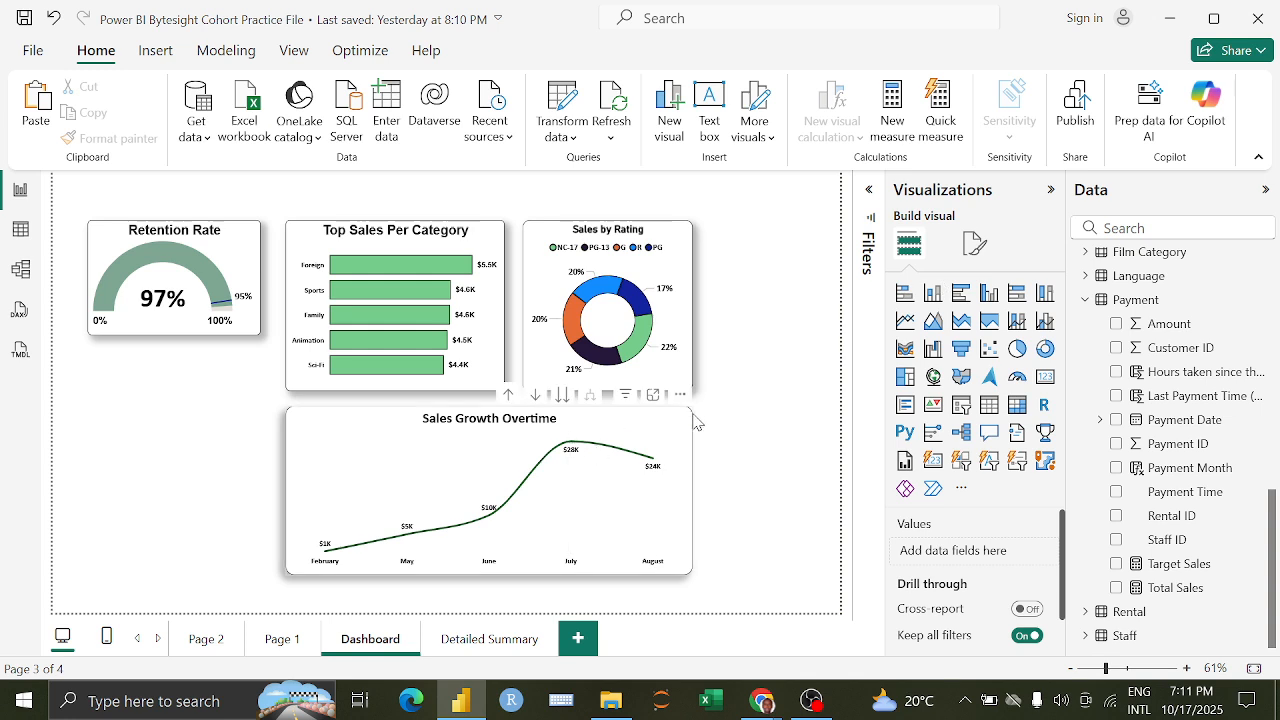
Step: Try series labels on the Sales Growth Overtime line chart and switch them off again
click(688, 422)
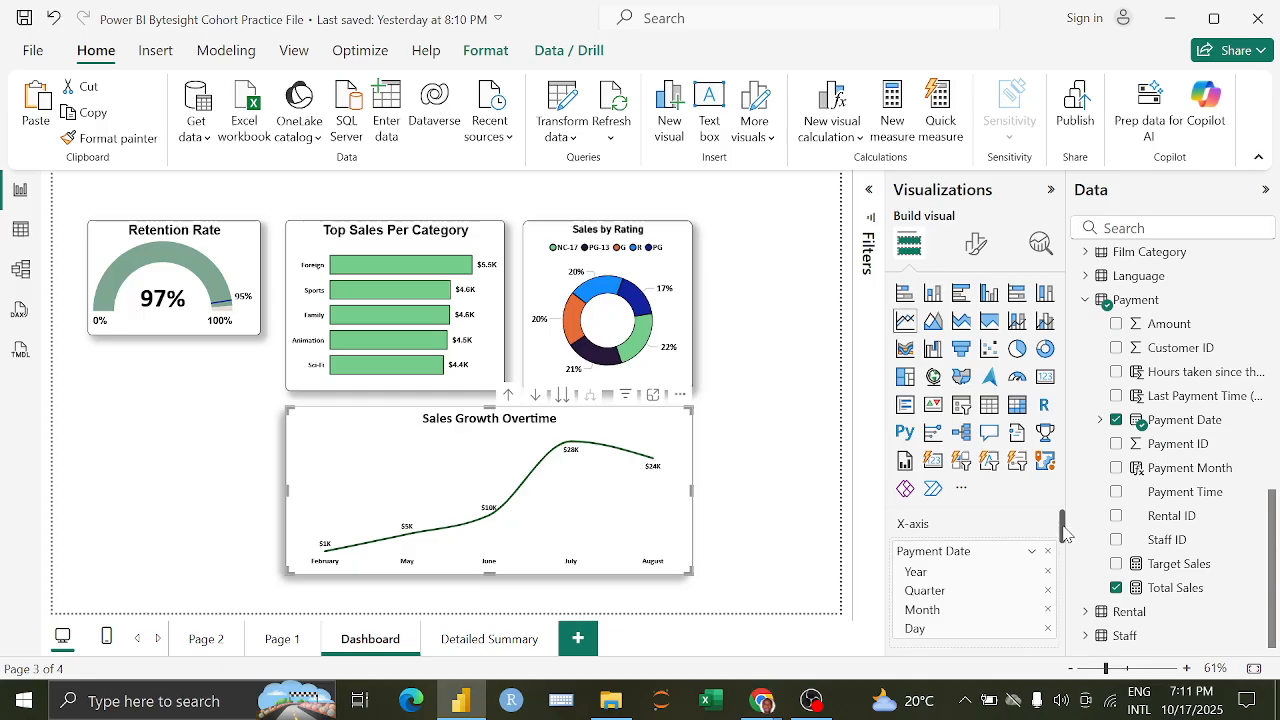
drag(1063, 530, 1040, 625)
scroll(1040, 625, up, 3)
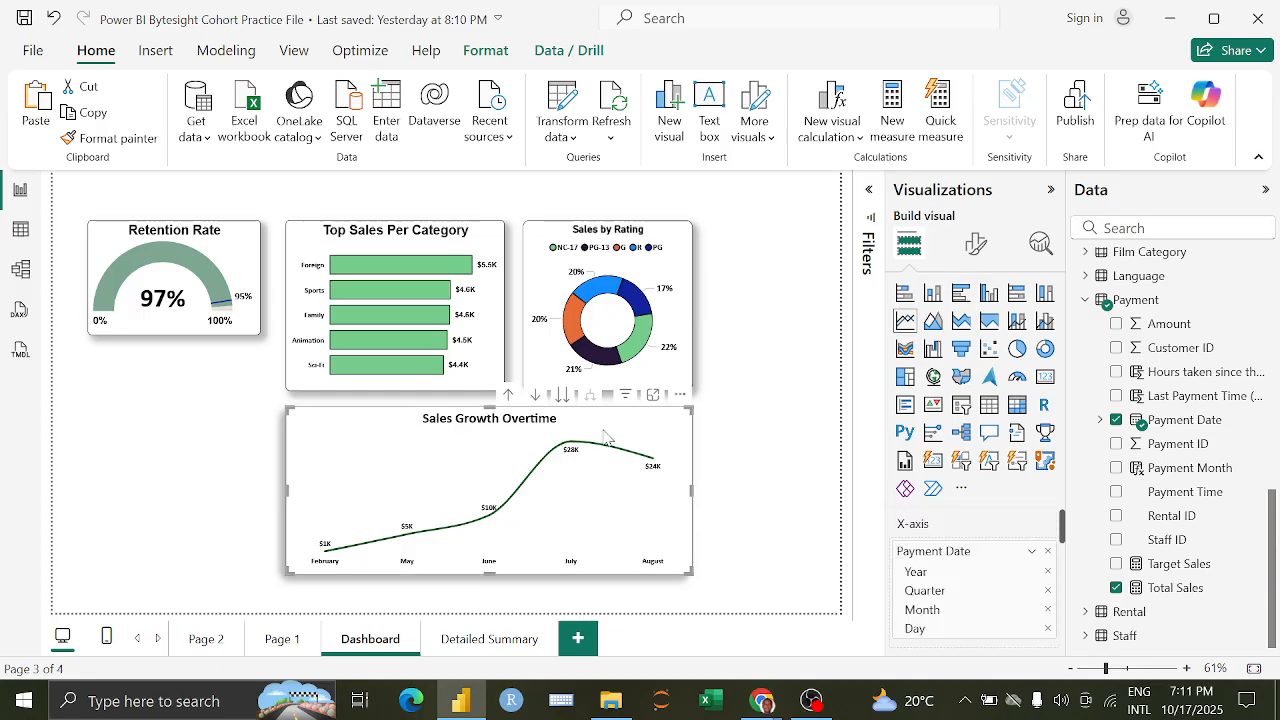
click(975, 243)
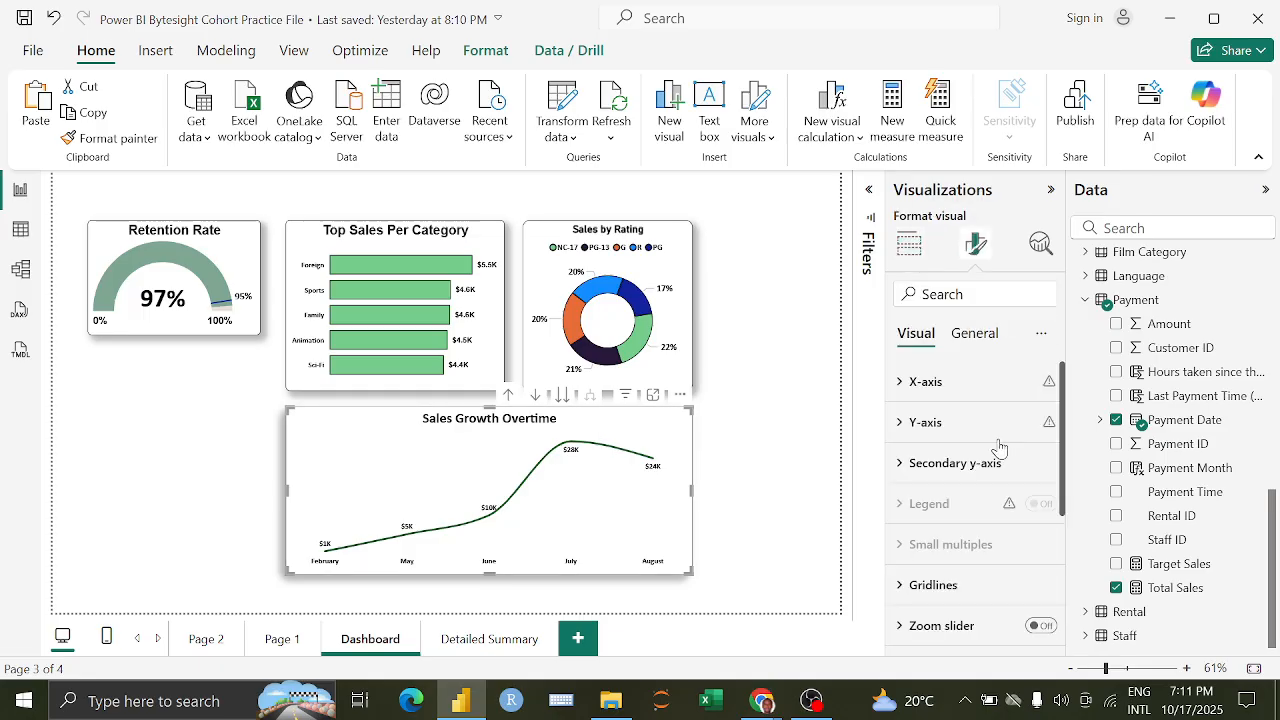
scroll(997, 445, down, 3)
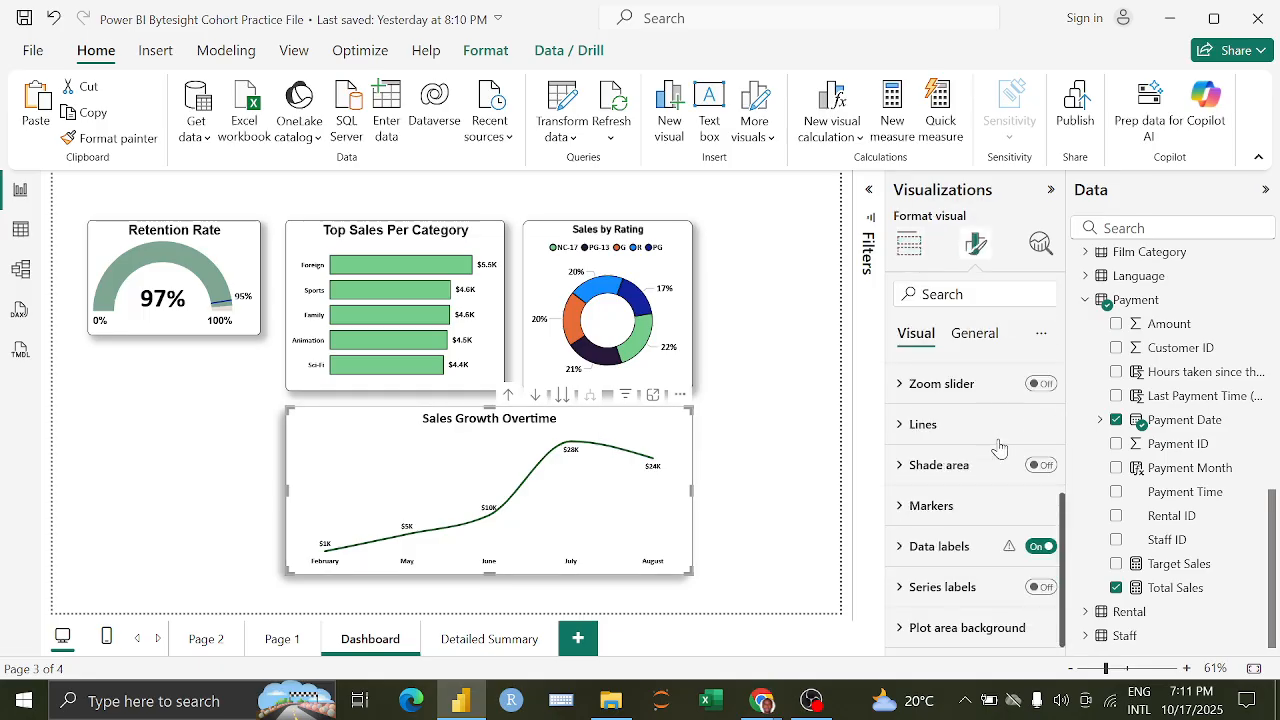
click(1000, 596)
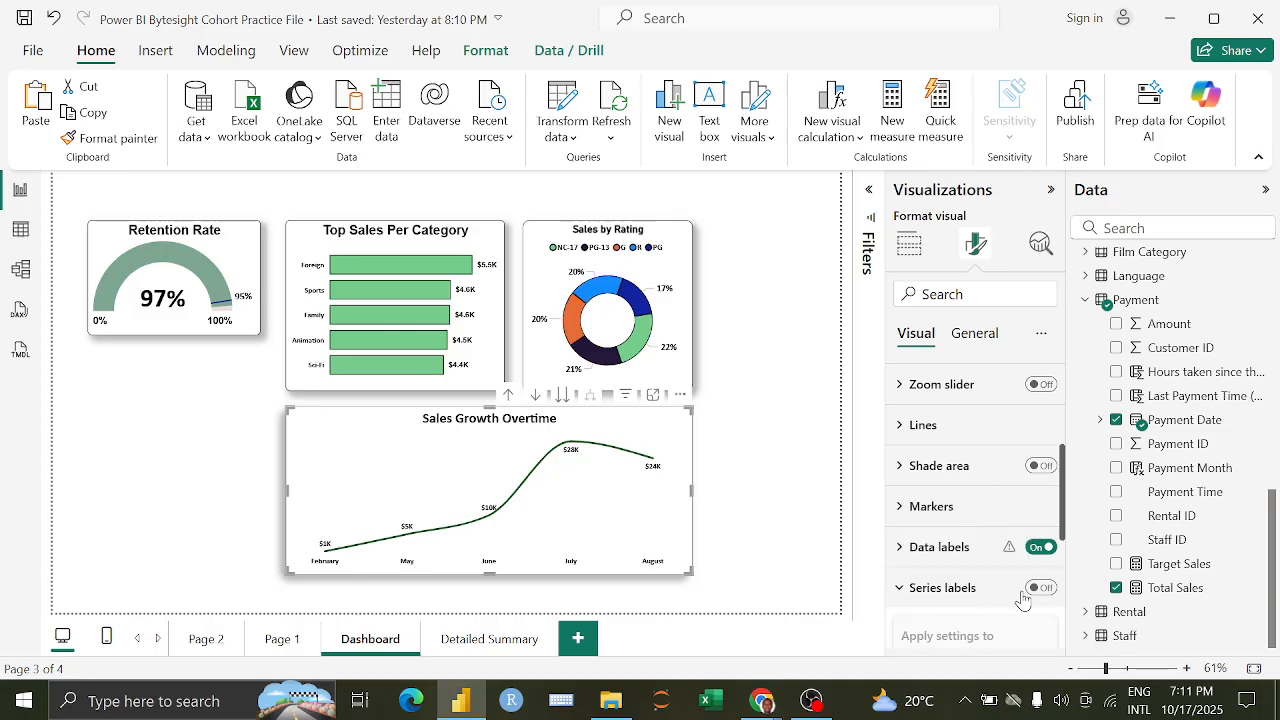
click(1038, 590)
click(1039, 589)
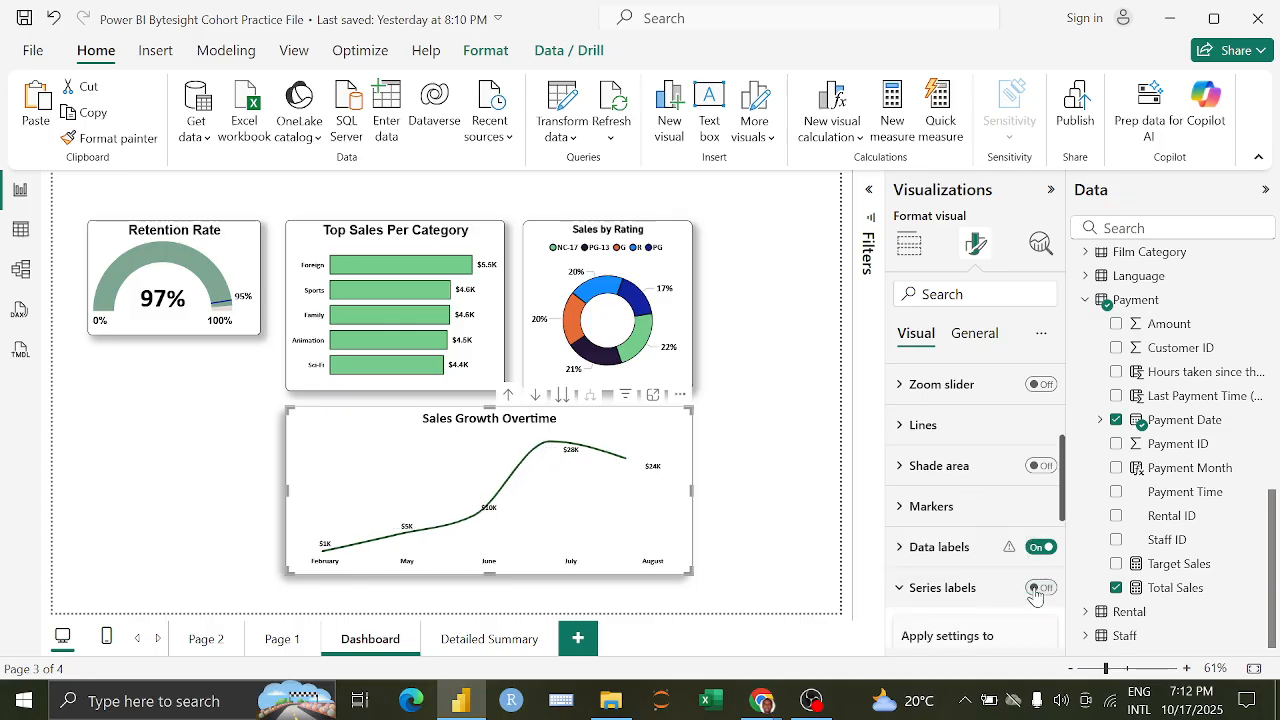
scroll(972, 500, up, 2)
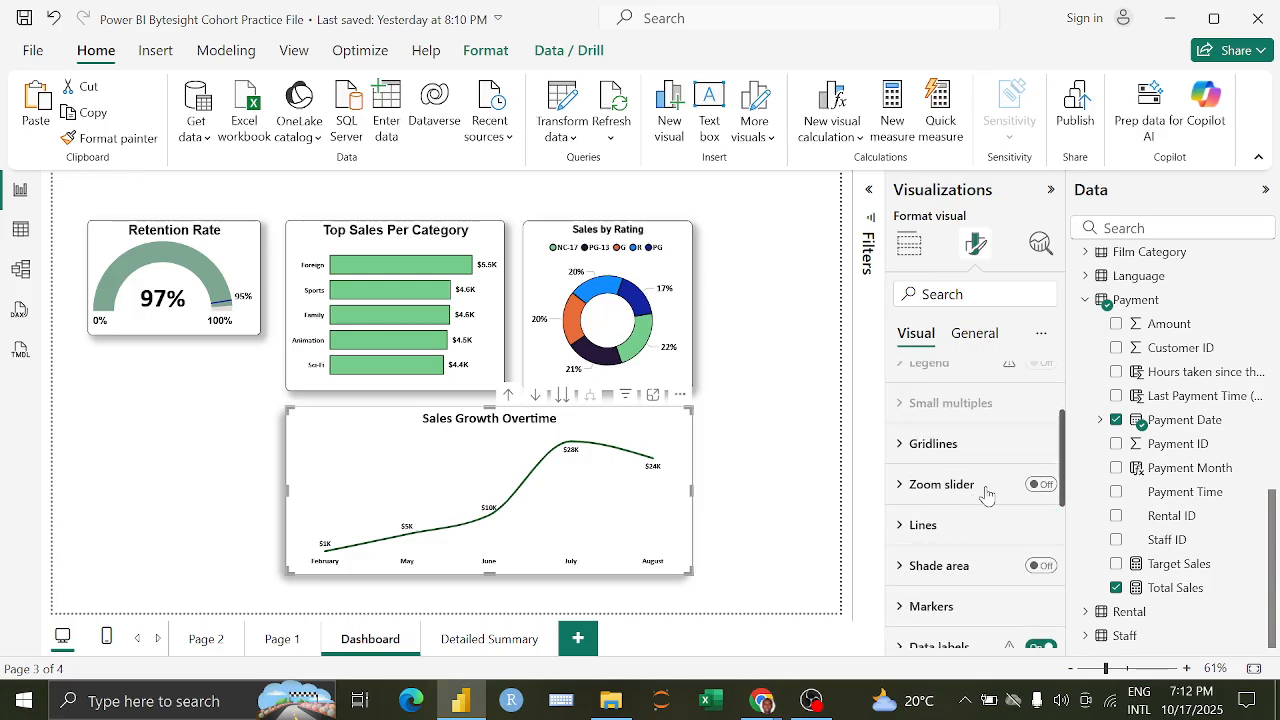
scroll(967, 522, down, 2)
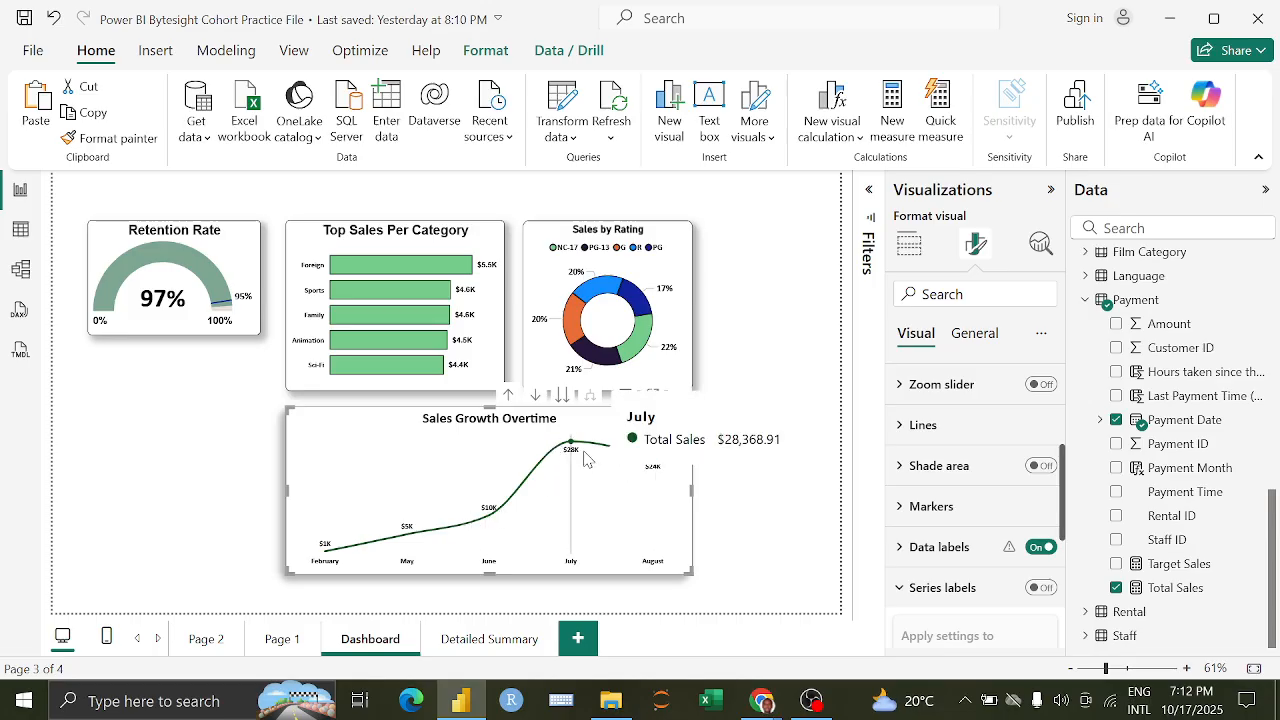
mouse_move(569, 455)
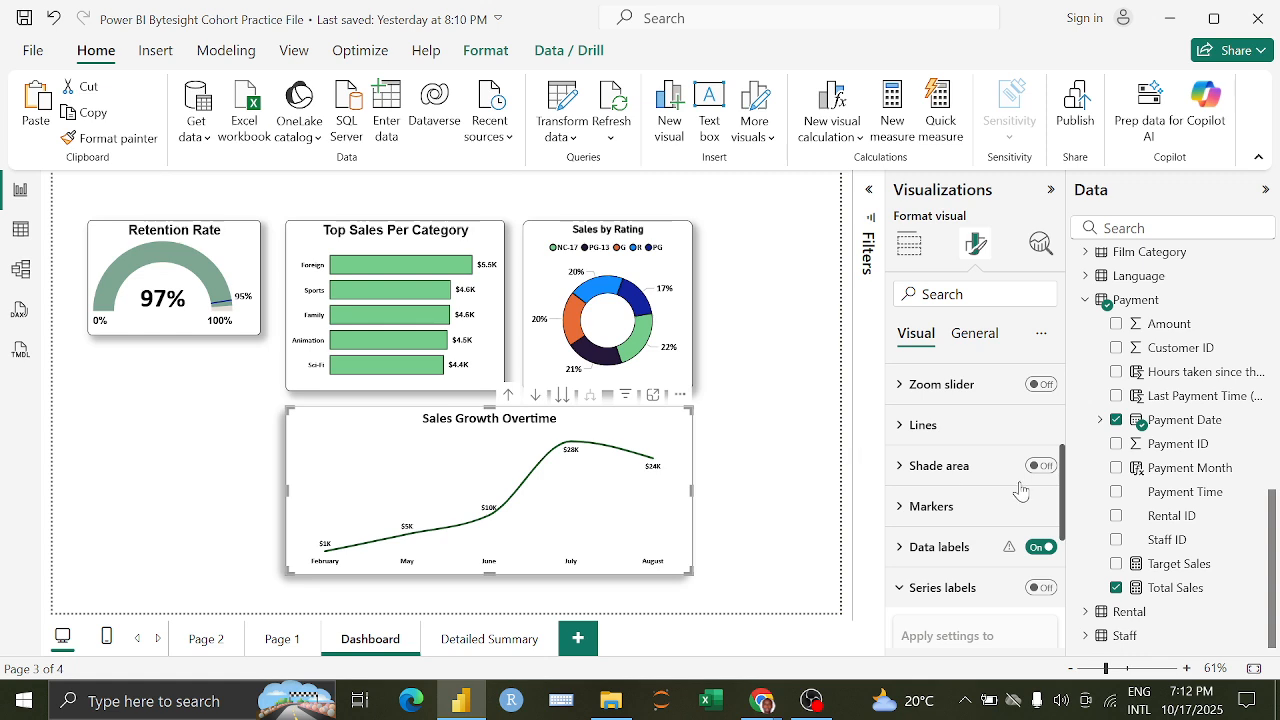
scroll(1000, 490, up, 2)
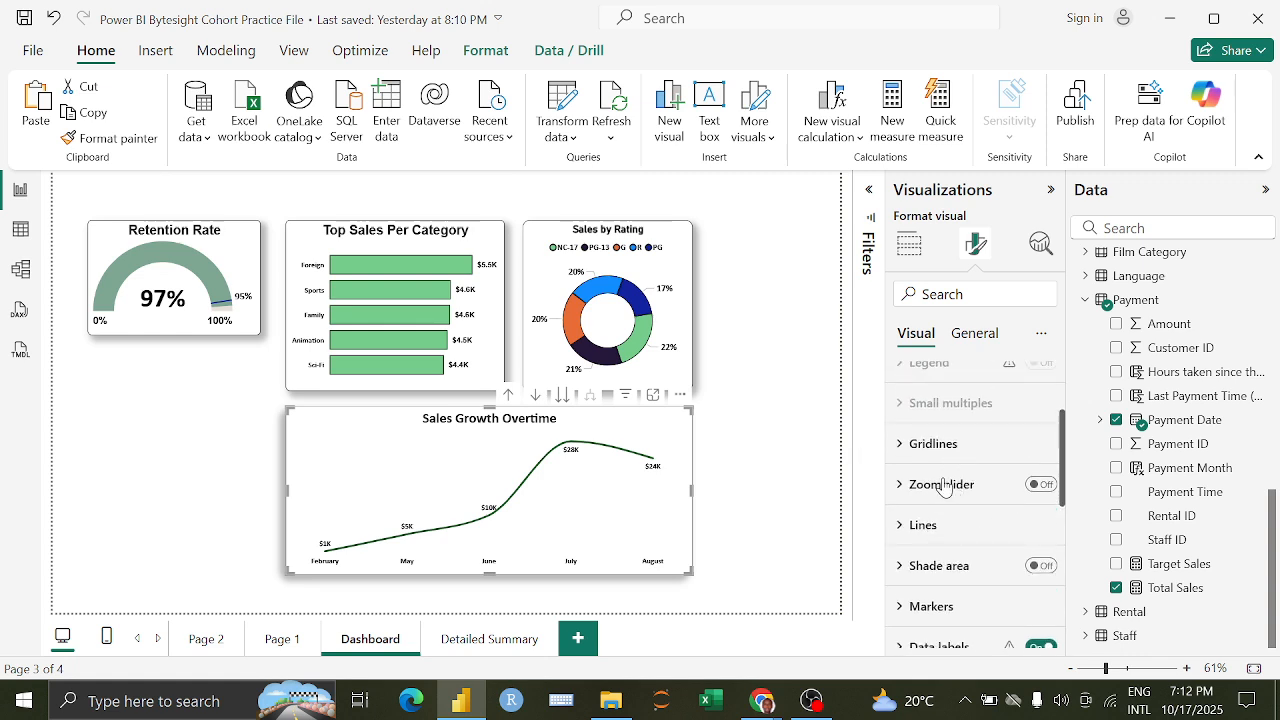
scroll(945, 486, up, 3)
click(970, 334)
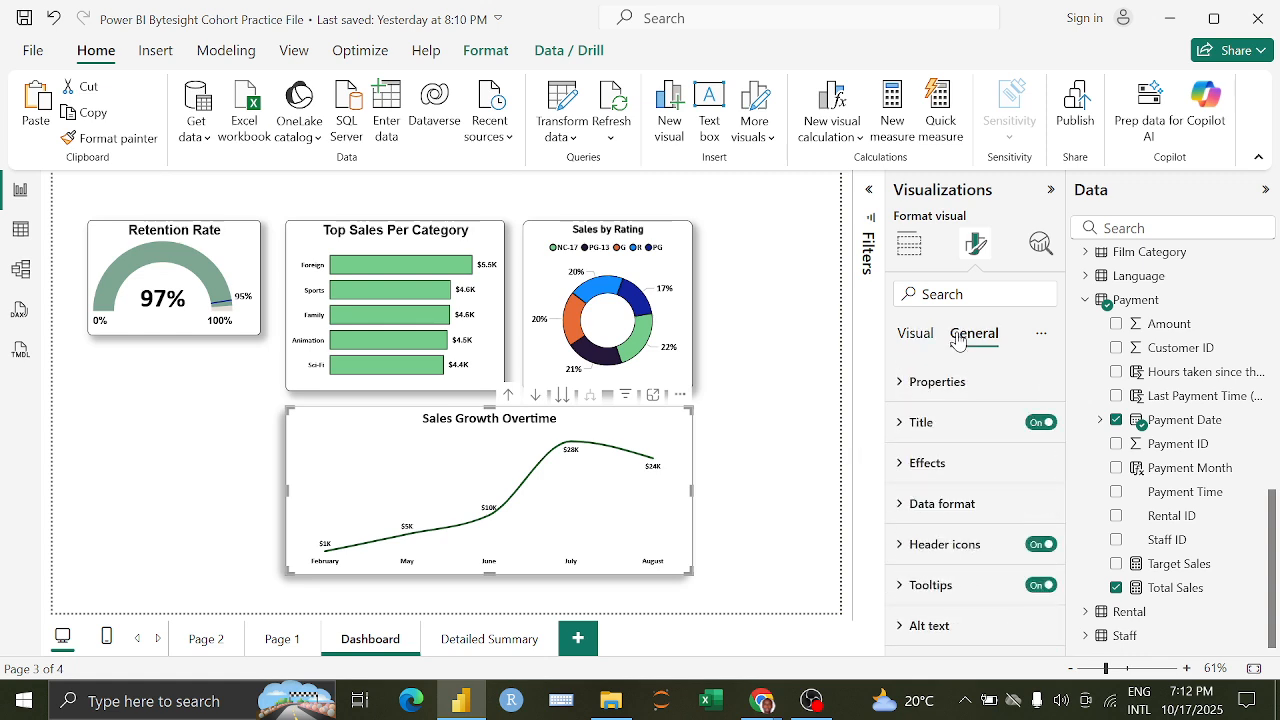
click(909, 247)
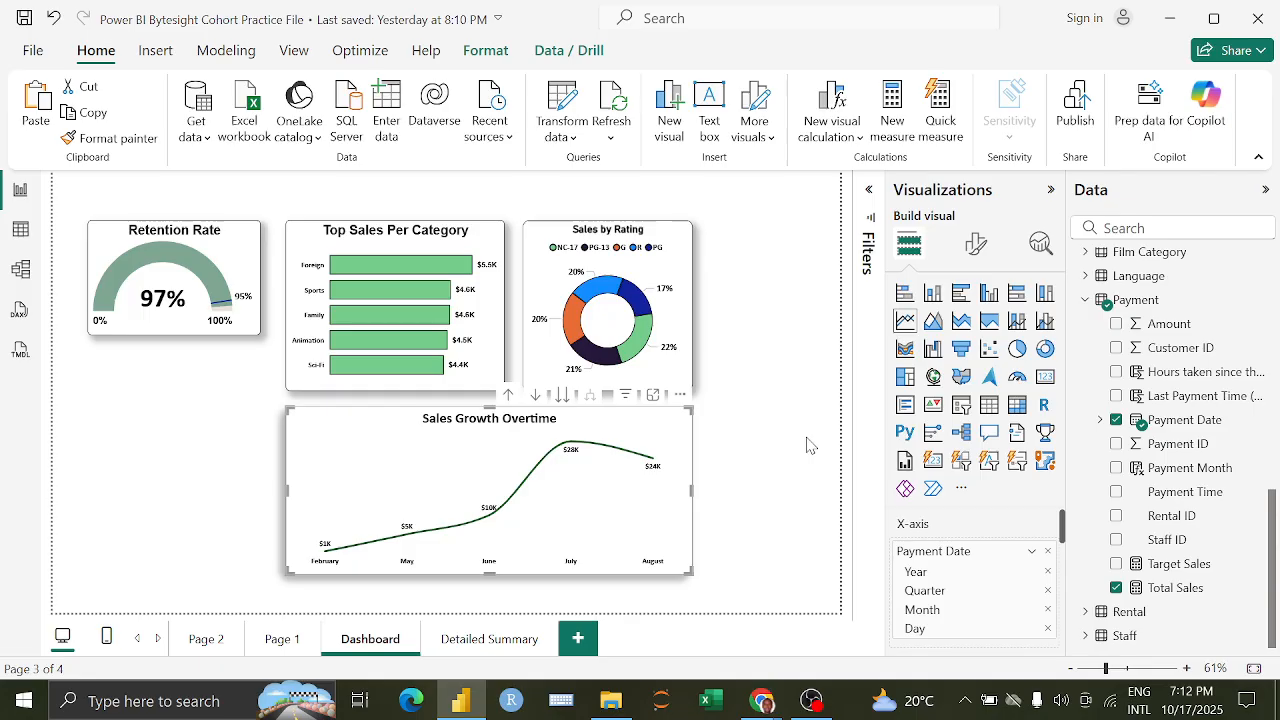
Step: Review the customer table on the Detailed Summary page and return to the Dashboard page
click(463, 645)
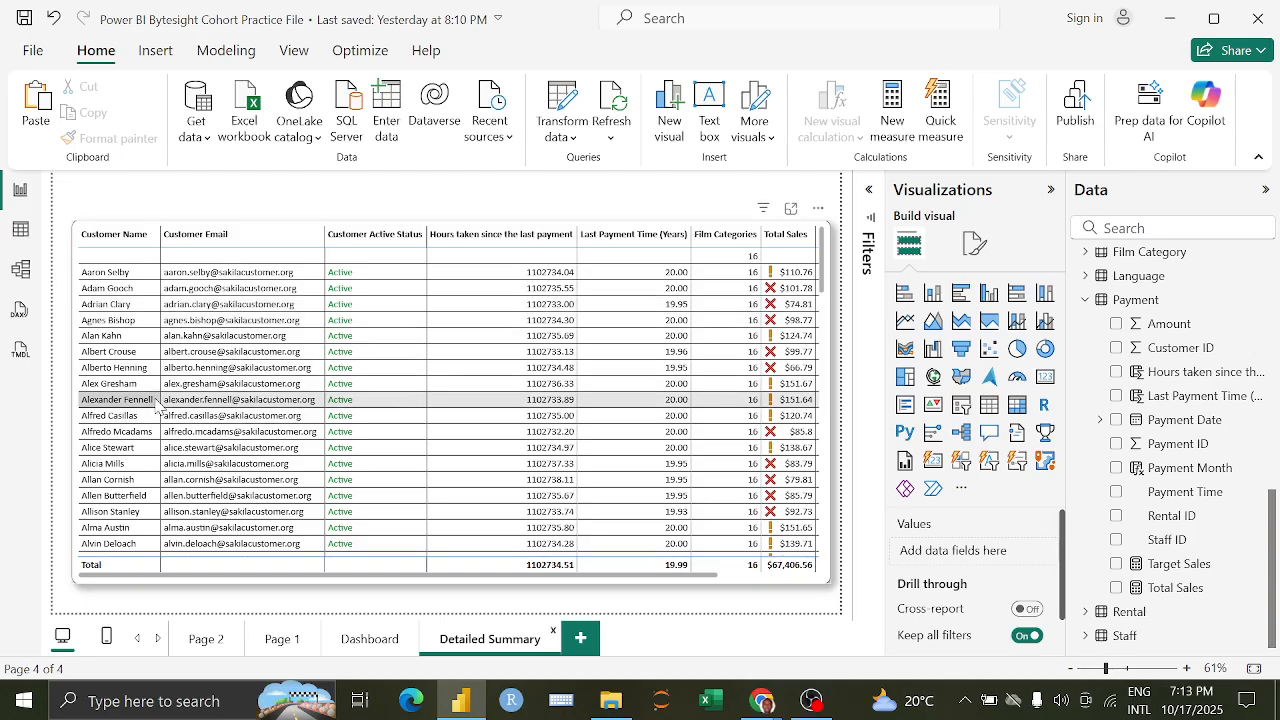
scroll(160, 410, down, 1)
scroll(200, 440, up, 1)
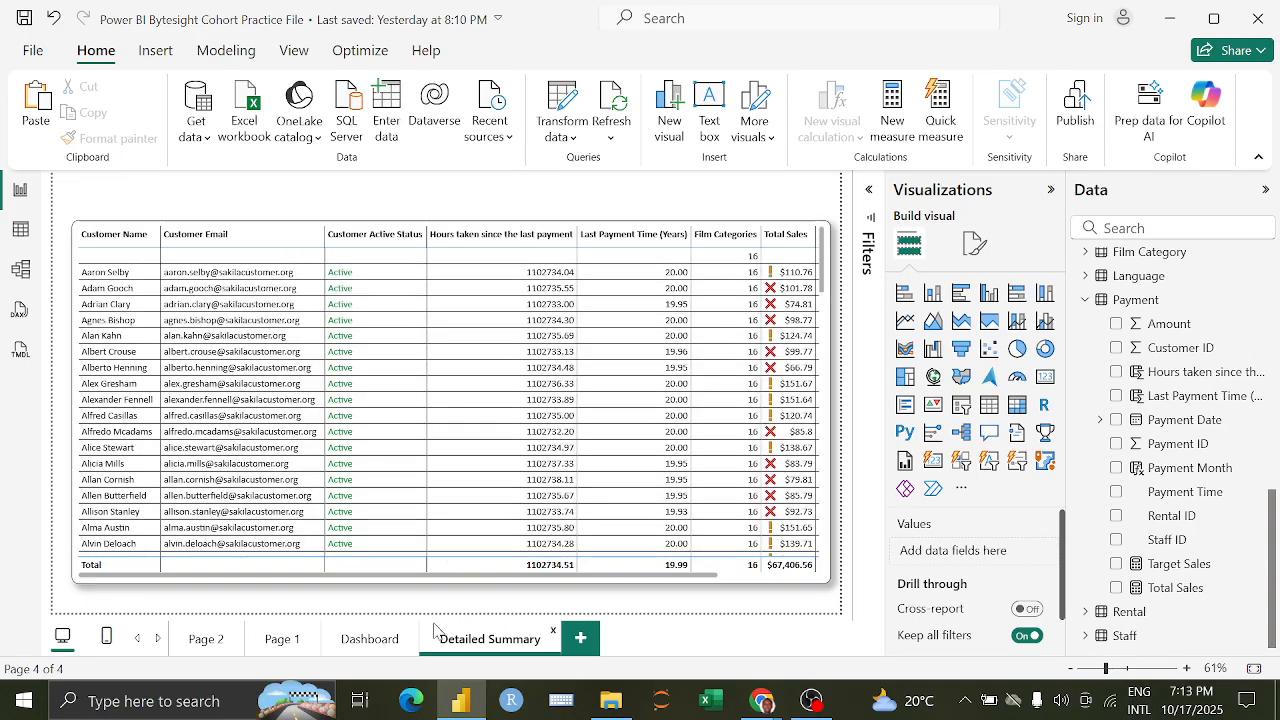
click(370, 640)
click(500, 638)
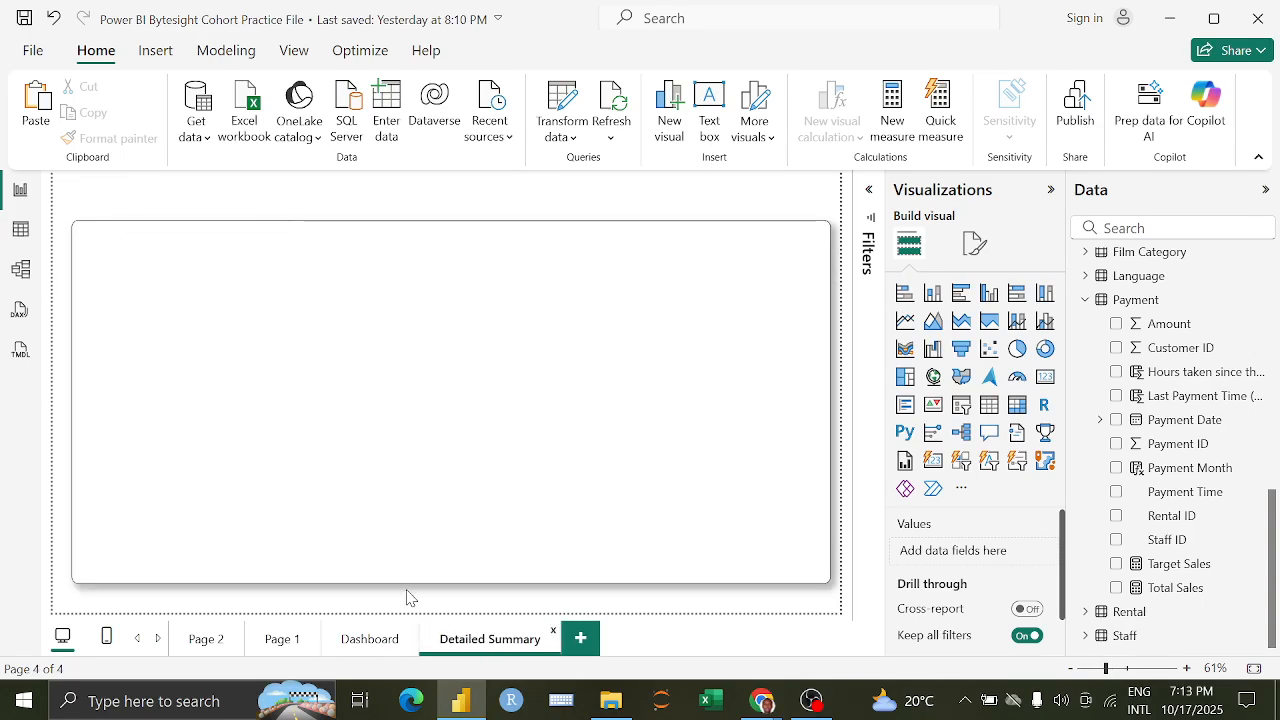
click(362, 639)
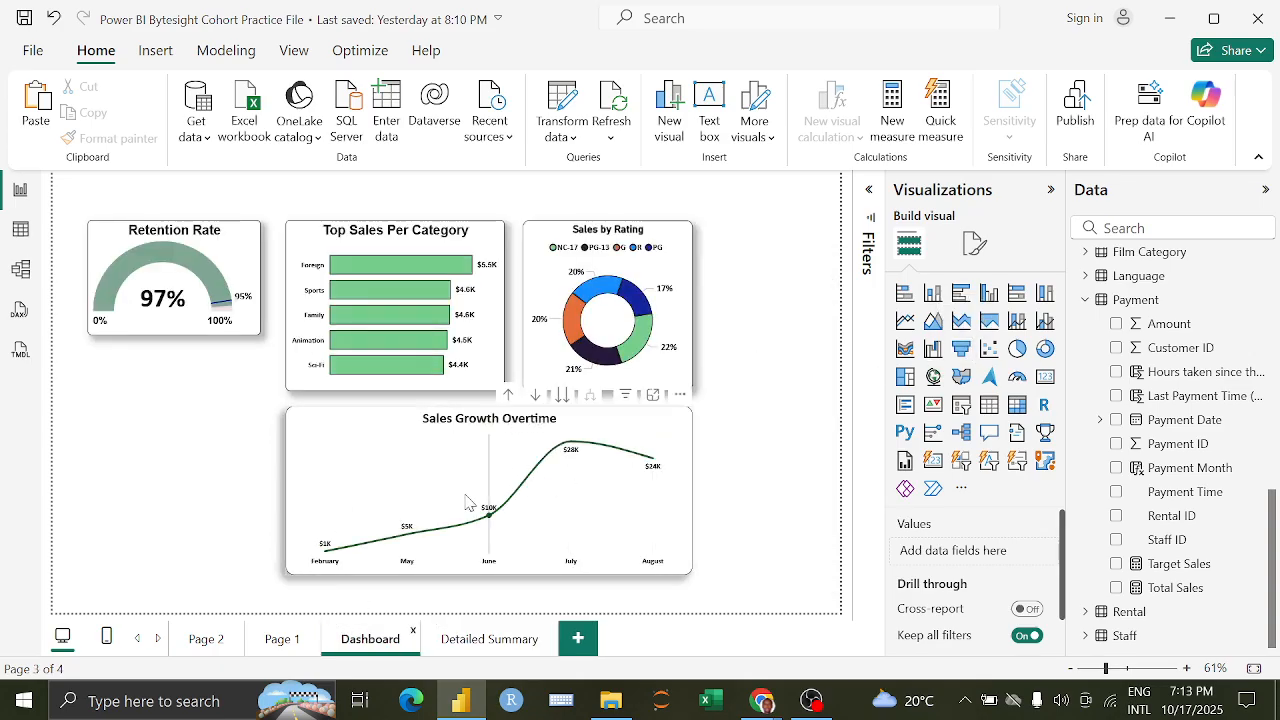
Step: Try the Sales Growth Overtime visual as a waterfall and a clustered column chart, and convert it to a ribbon chart
click(683, 426)
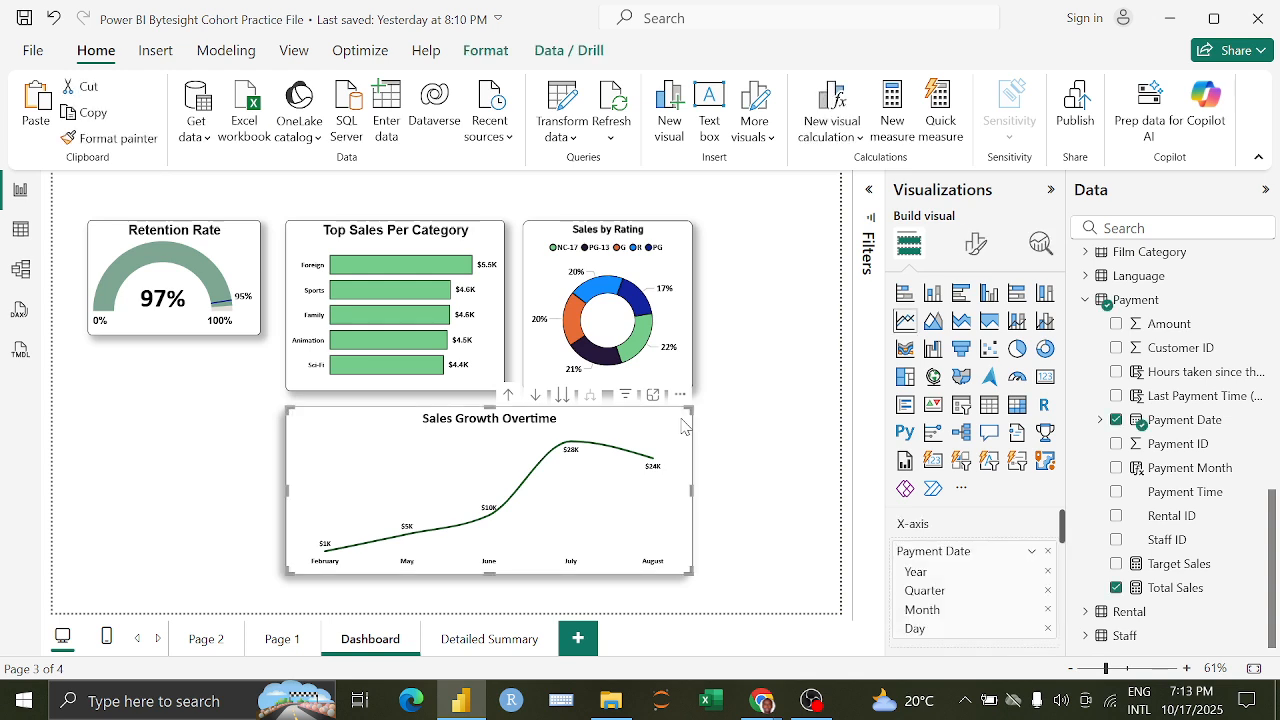
click(932, 349)
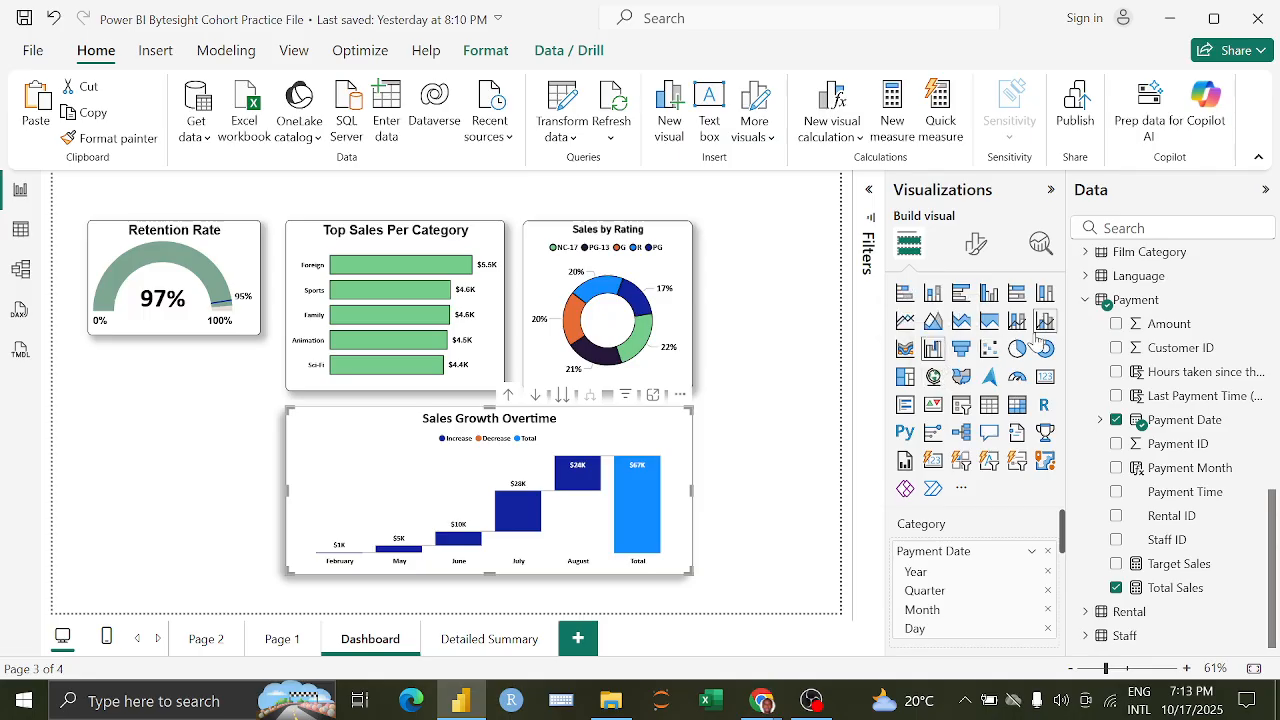
click(990, 296)
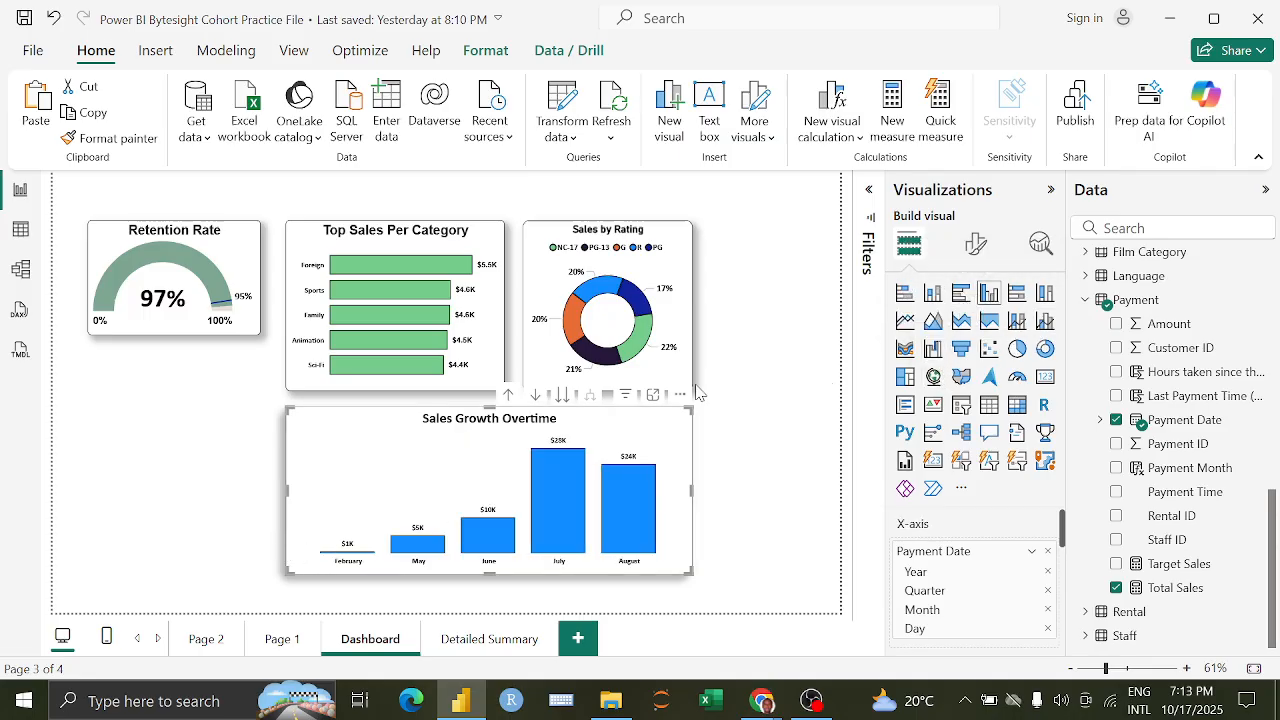
click(905, 350)
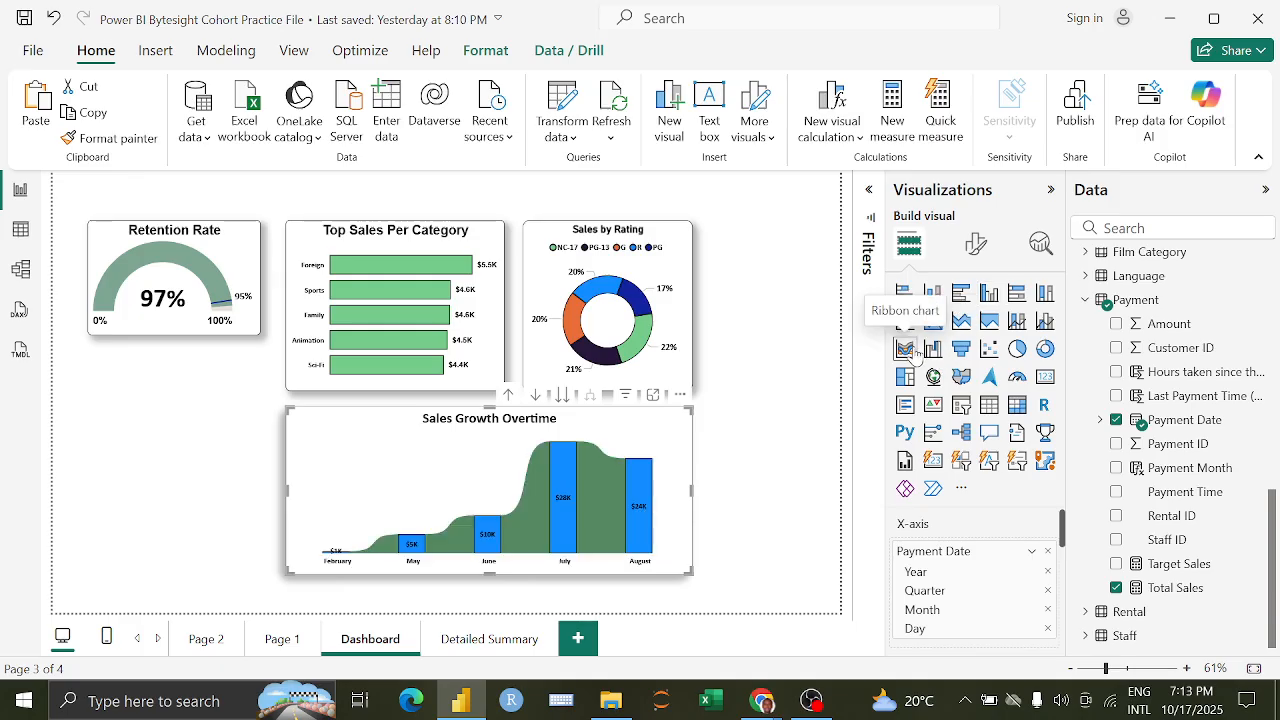
Step: Convert the Sales Growth Overtime visual to a waterfall chart and turn off its total column
click(931, 350)
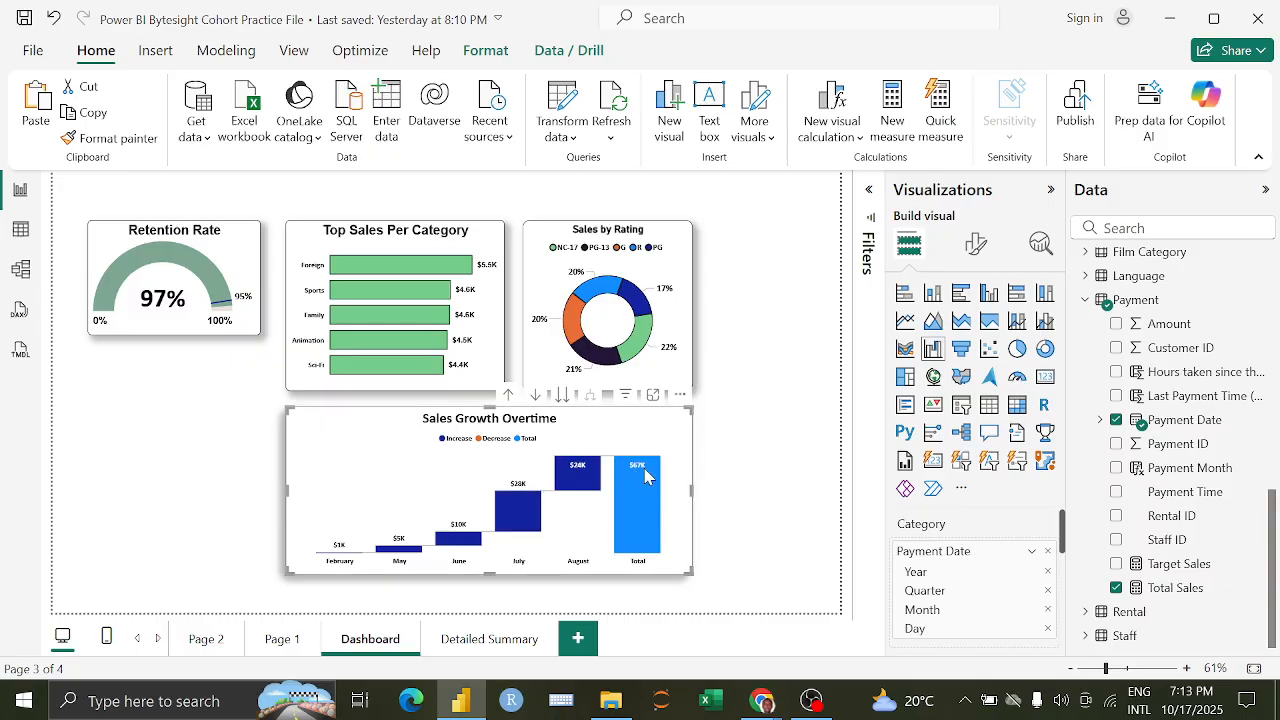
click(976, 245)
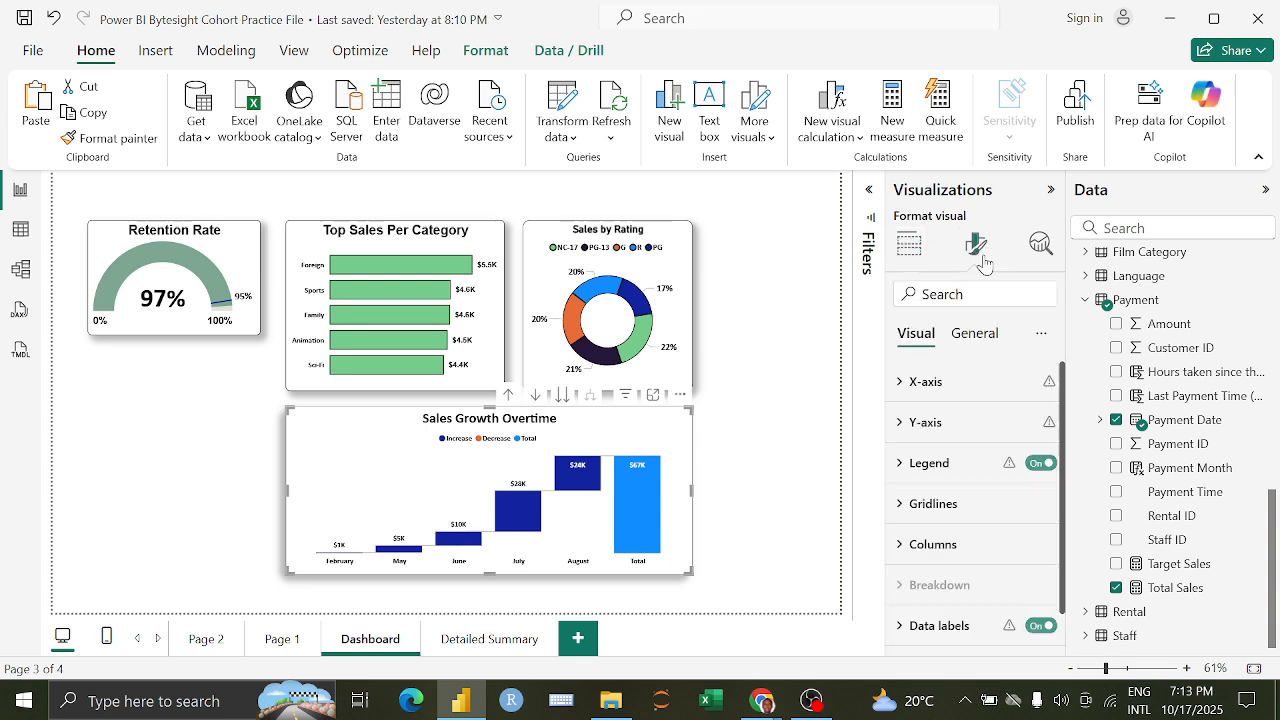
scroll(992, 430, down, 1)
click(992, 428)
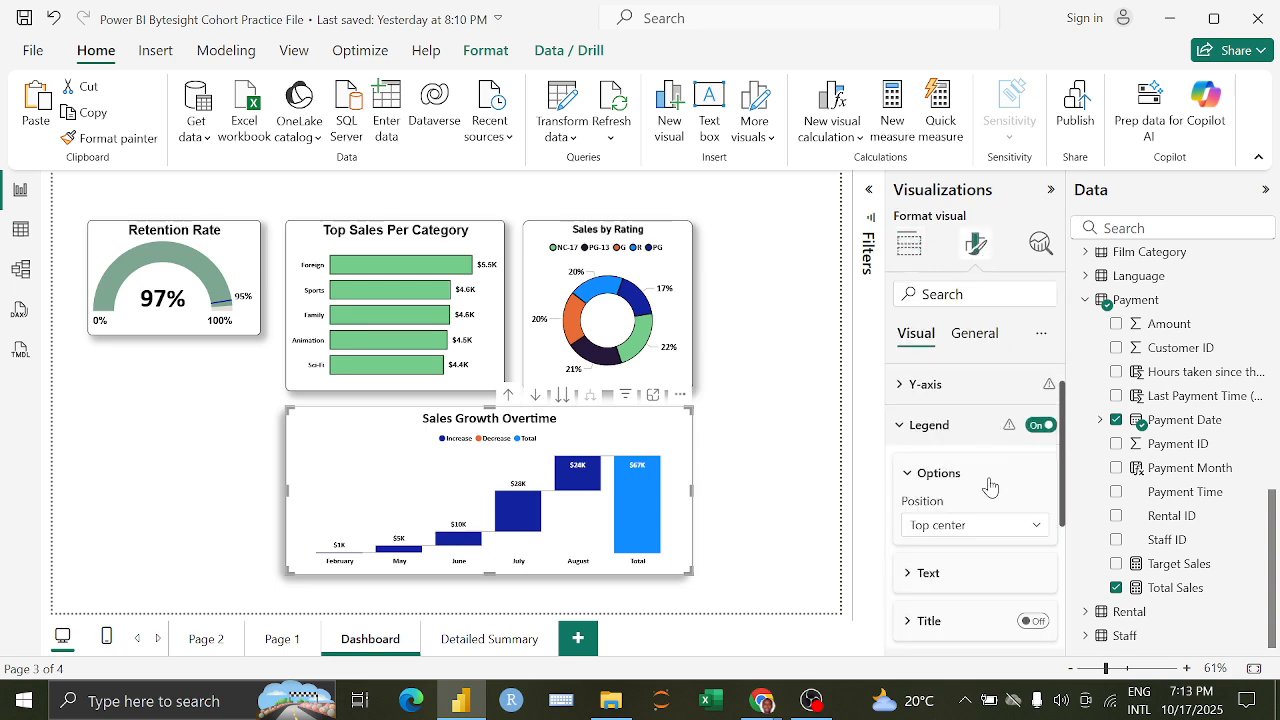
click(955, 423)
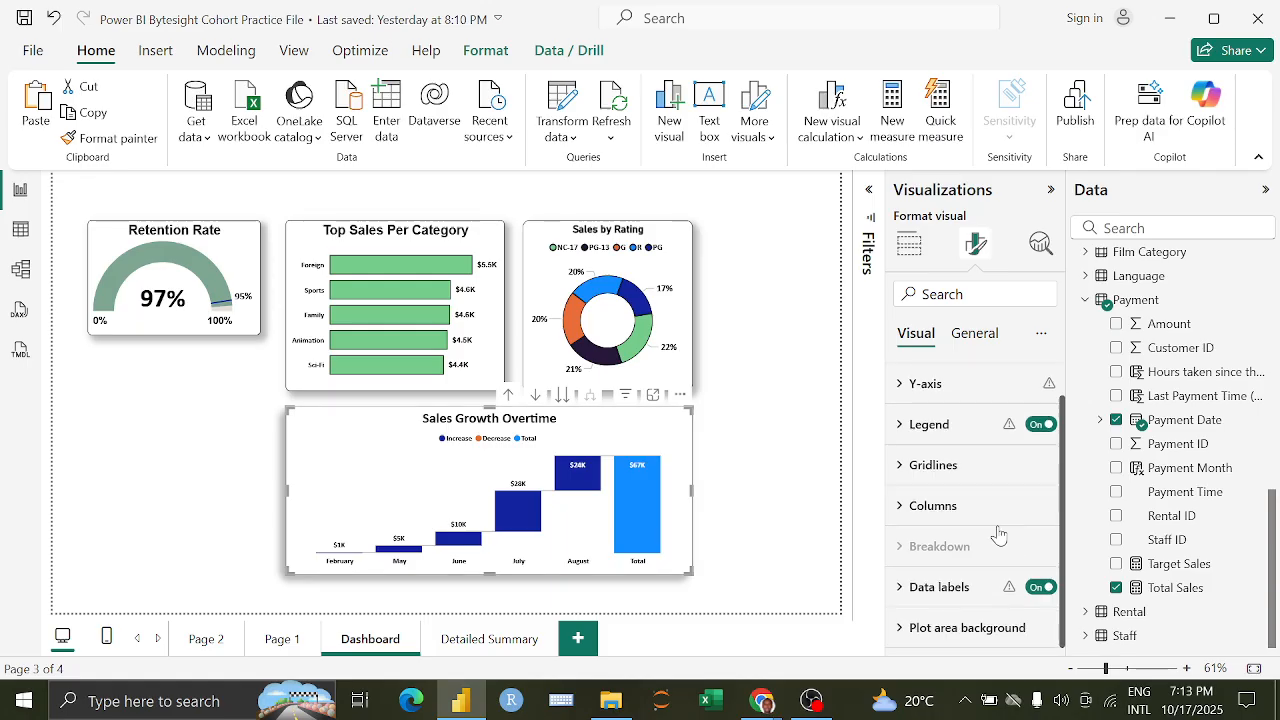
scroll(998, 535, up, 1)
scroll(990, 508, down, 1)
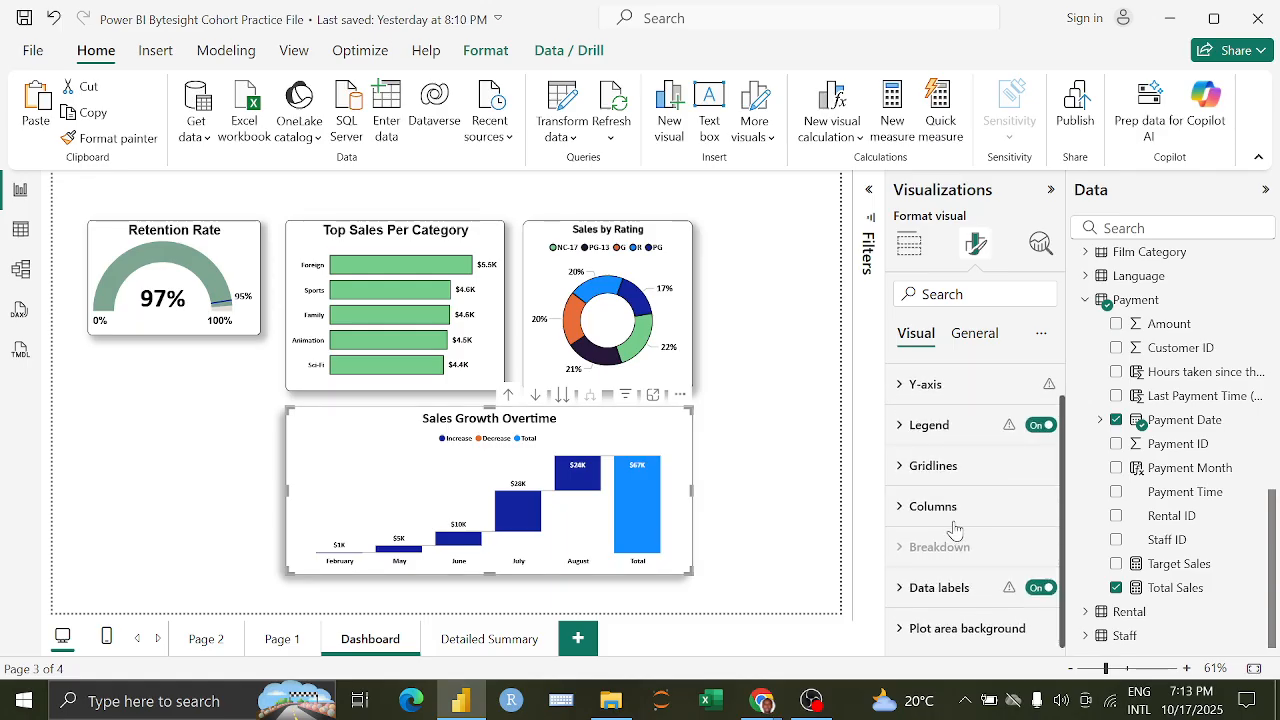
click(954, 515)
scroll(955, 520, down, 5)
scroll(957, 521, down, 2)
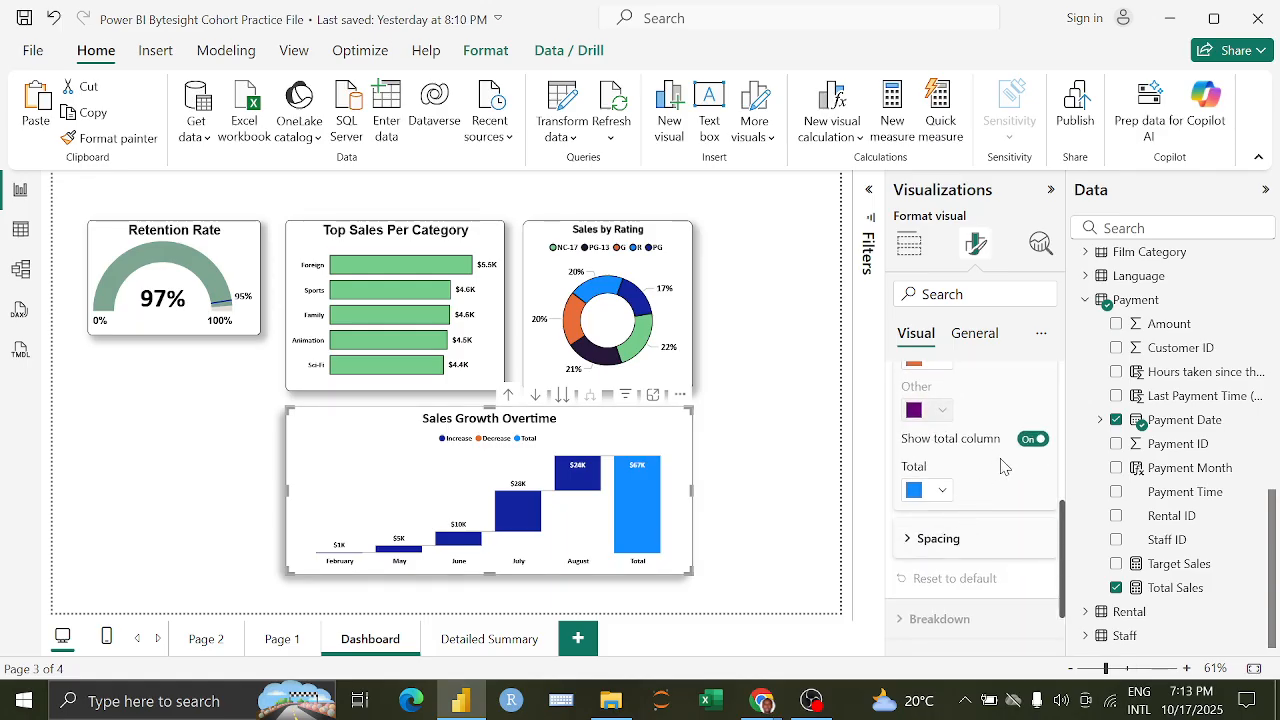
click(1030, 440)
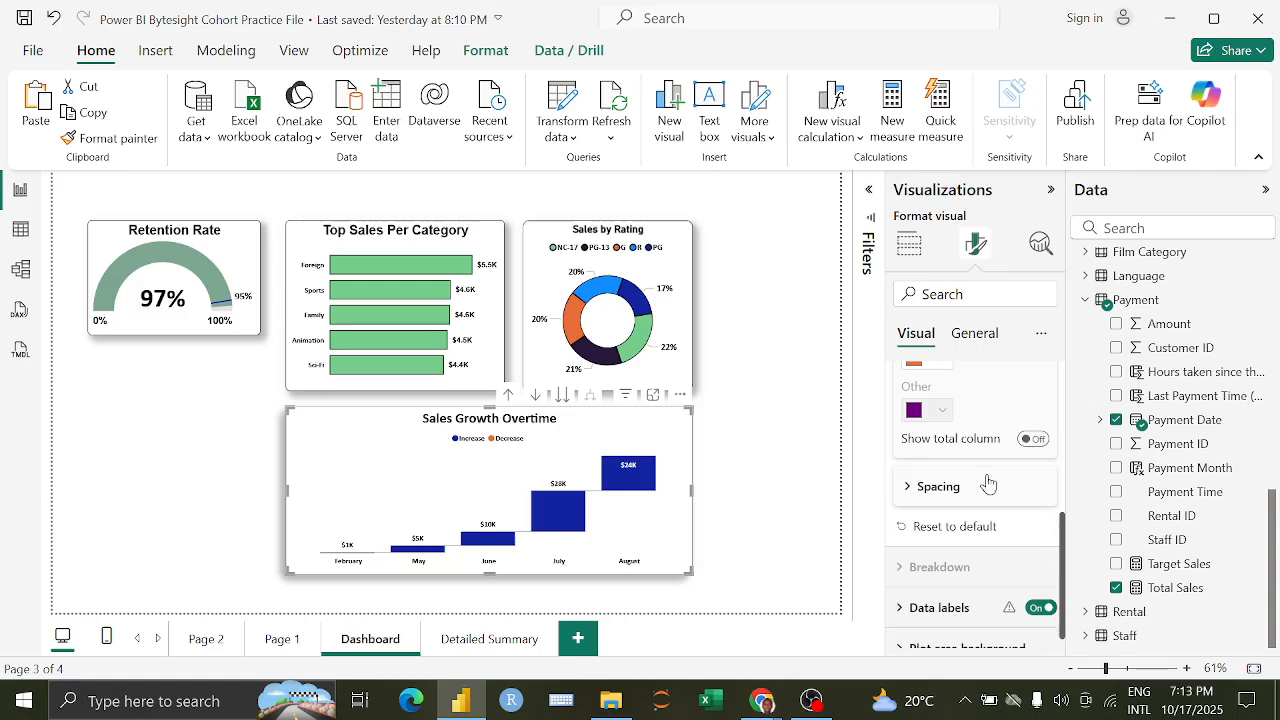
scroll(986, 482, up, 7)
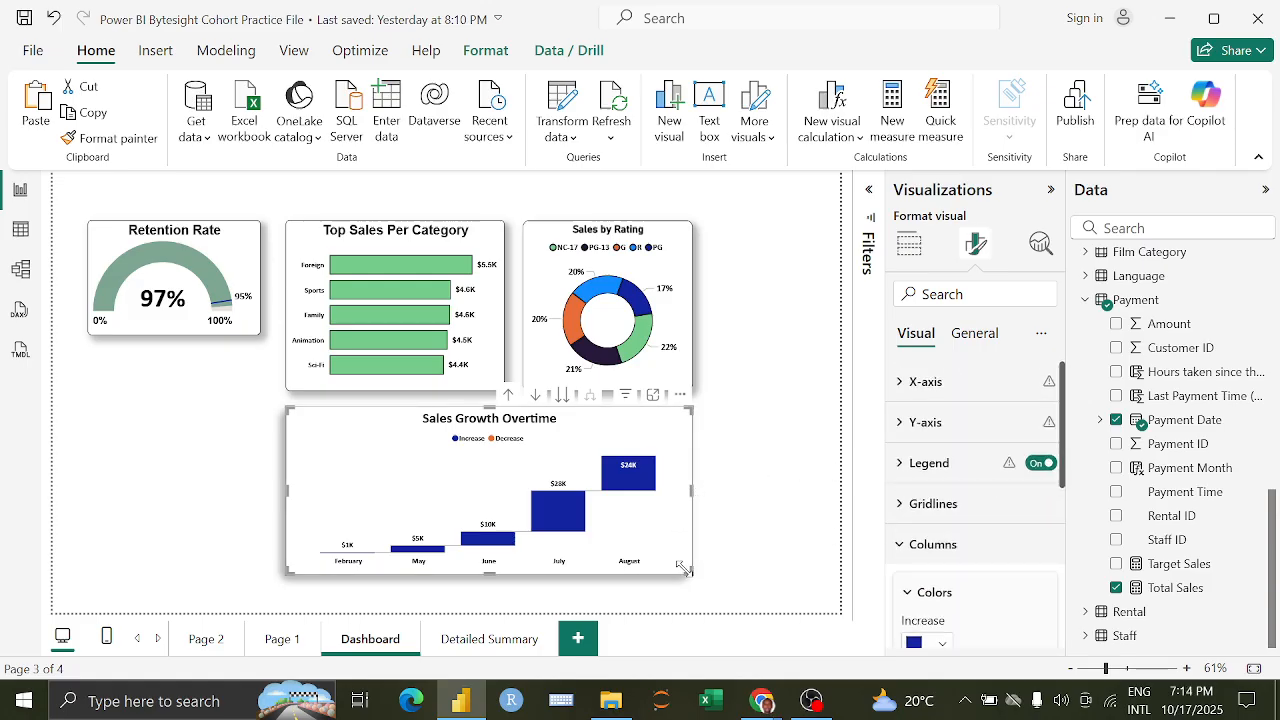
Step: Shorten the Sales Growth Overtime chart slightly and give its legend the title "Trend:"
mouse_move(690, 560)
mouse_down()
mouse_move(697, 535)
mouse_move(694, 549)
mouse_up()
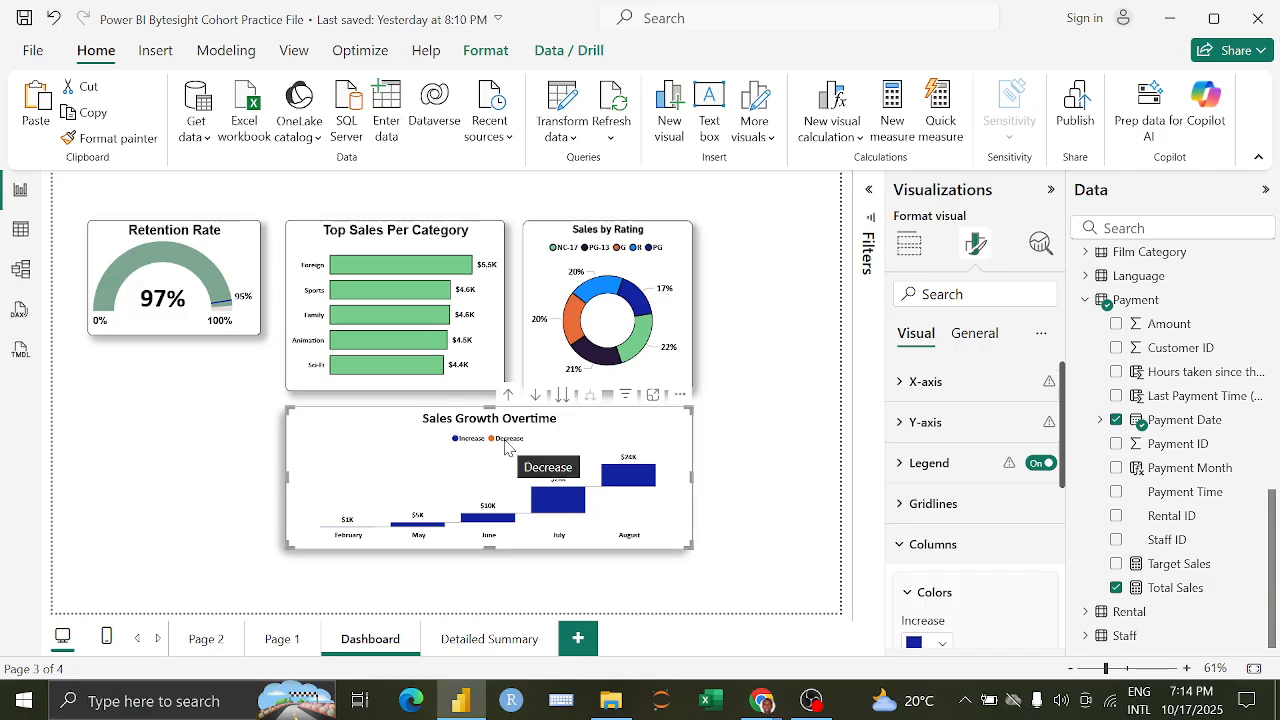
click(963, 464)
scroll(970, 520, down, 1)
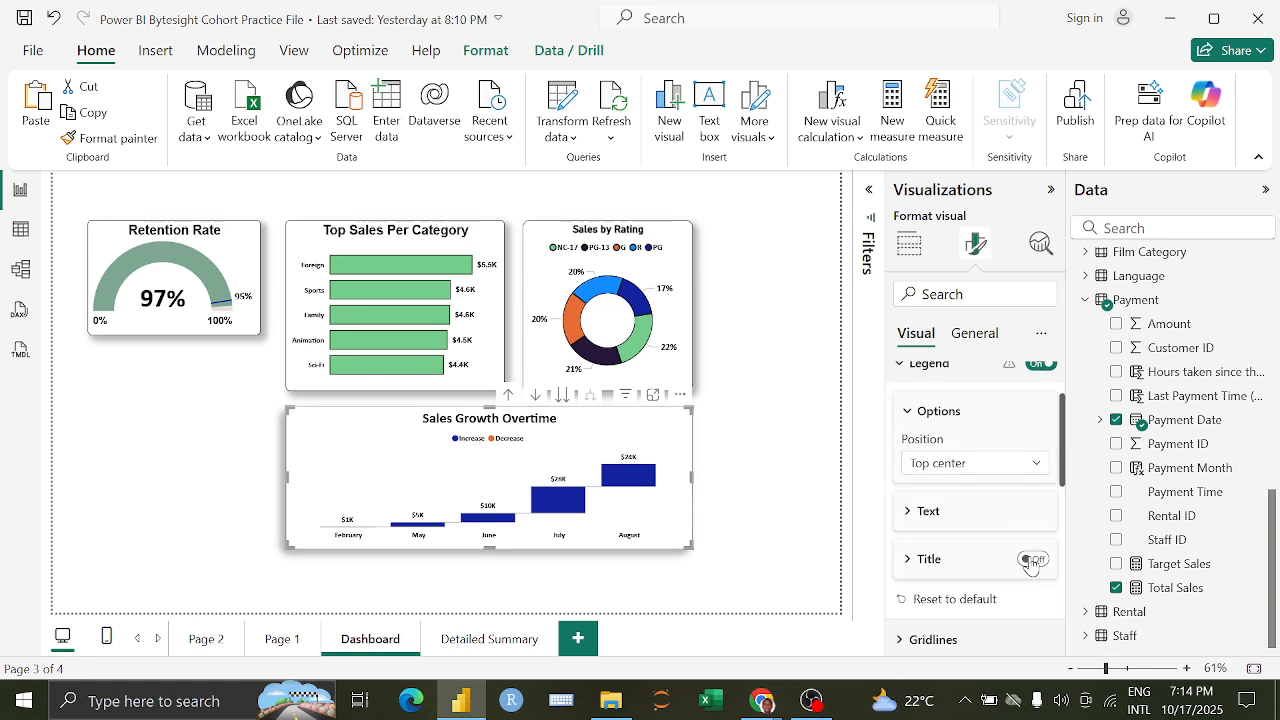
click(1030, 558)
click(969, 562)
scroll(969, 560, down, 2)
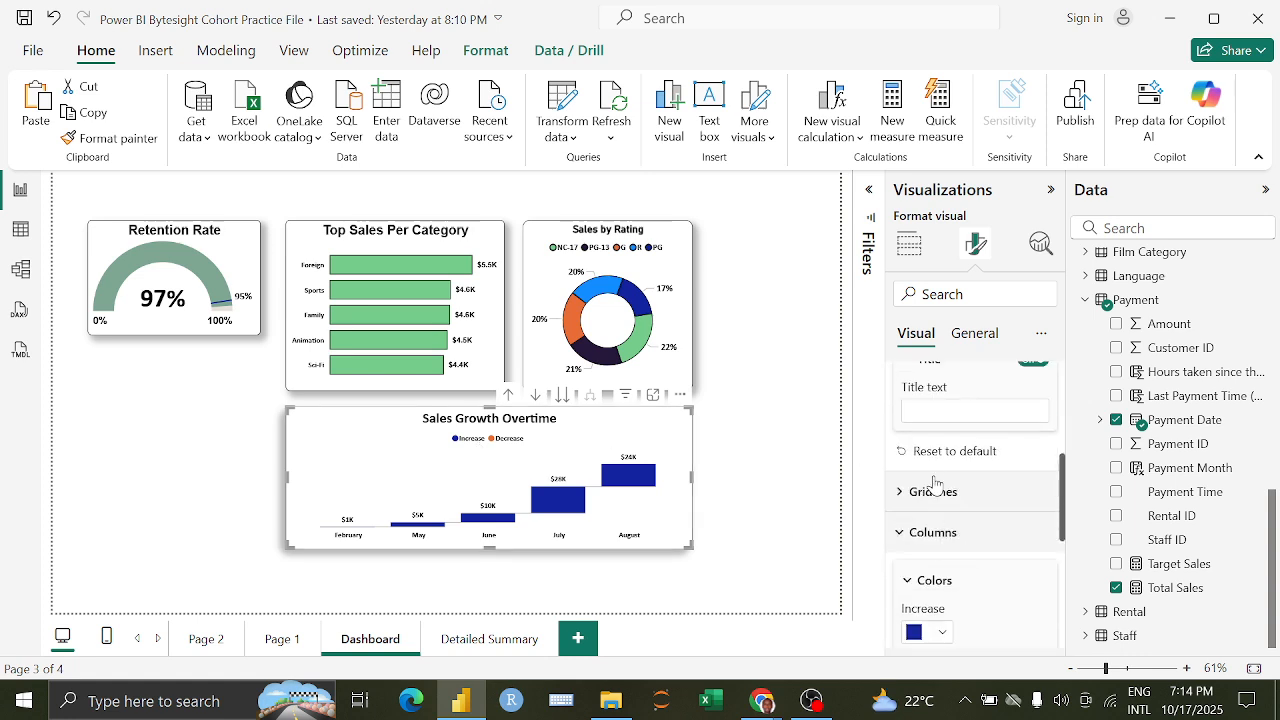
click(928, 413)
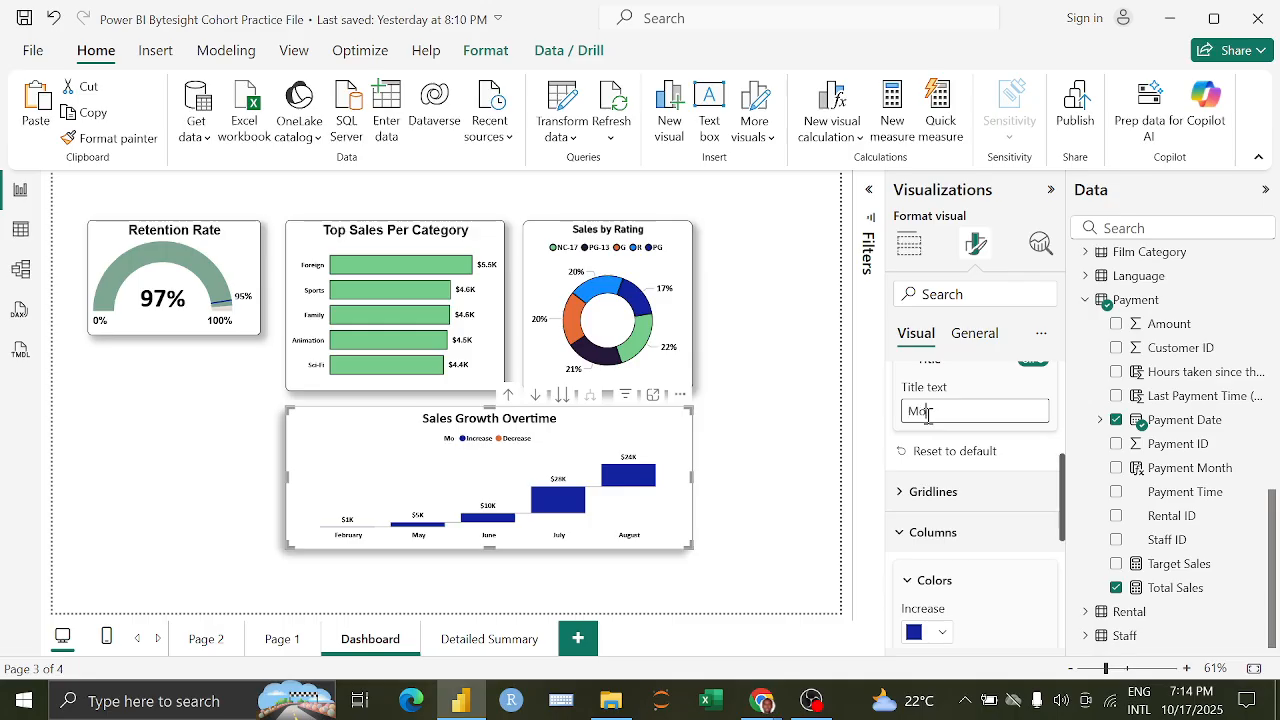
text(Trend)
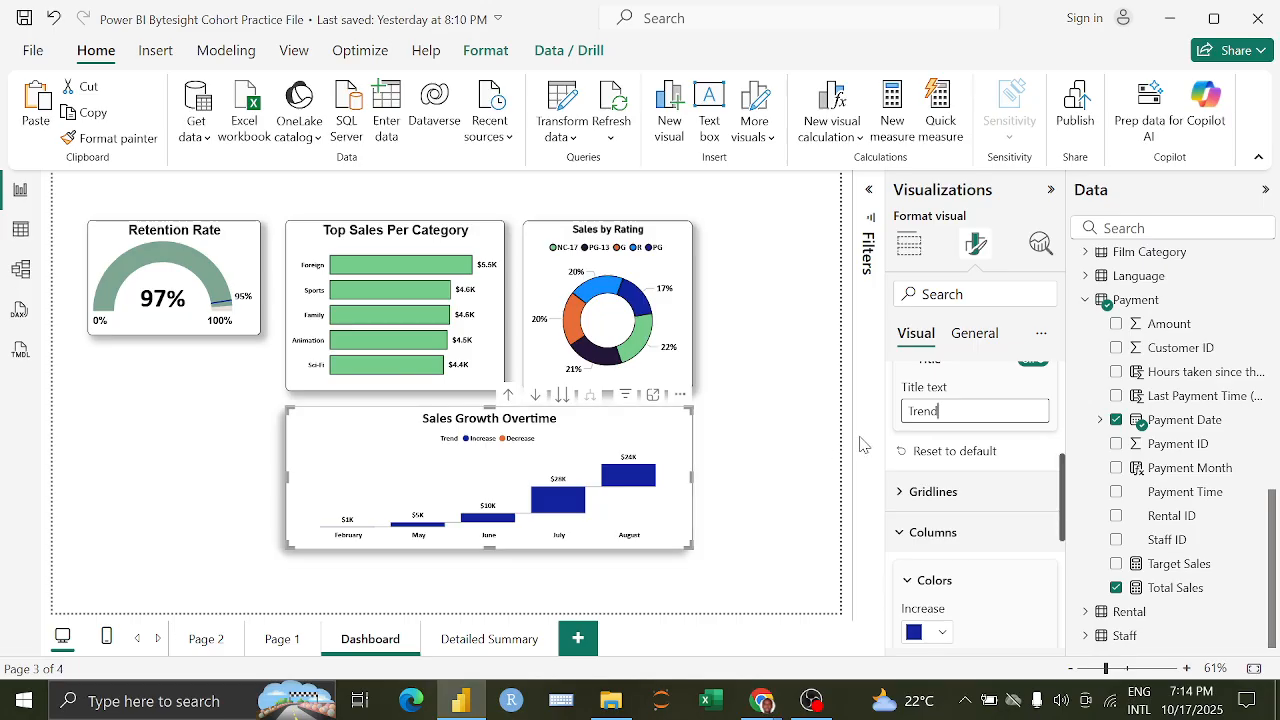
text(:)
click(815, 441)
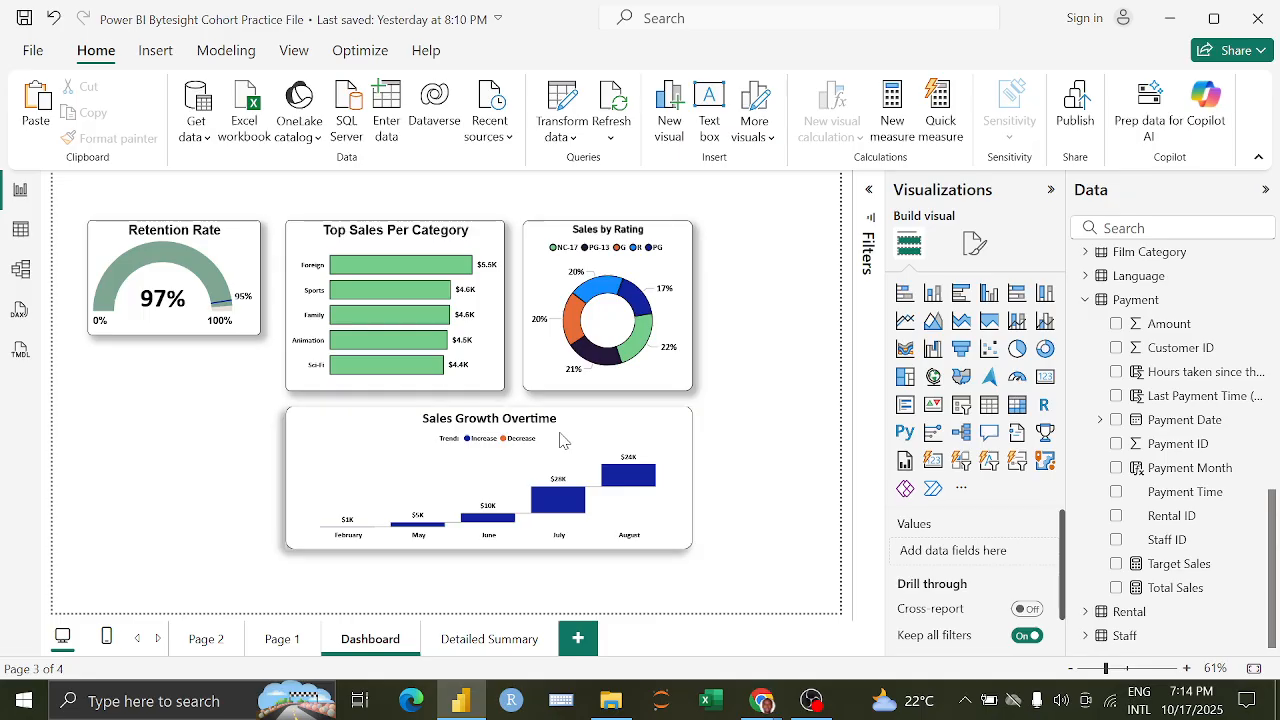
Step: Set the Increase column colour of the Sales Growth Overtime chart to the recently used light green
click(512, 440)
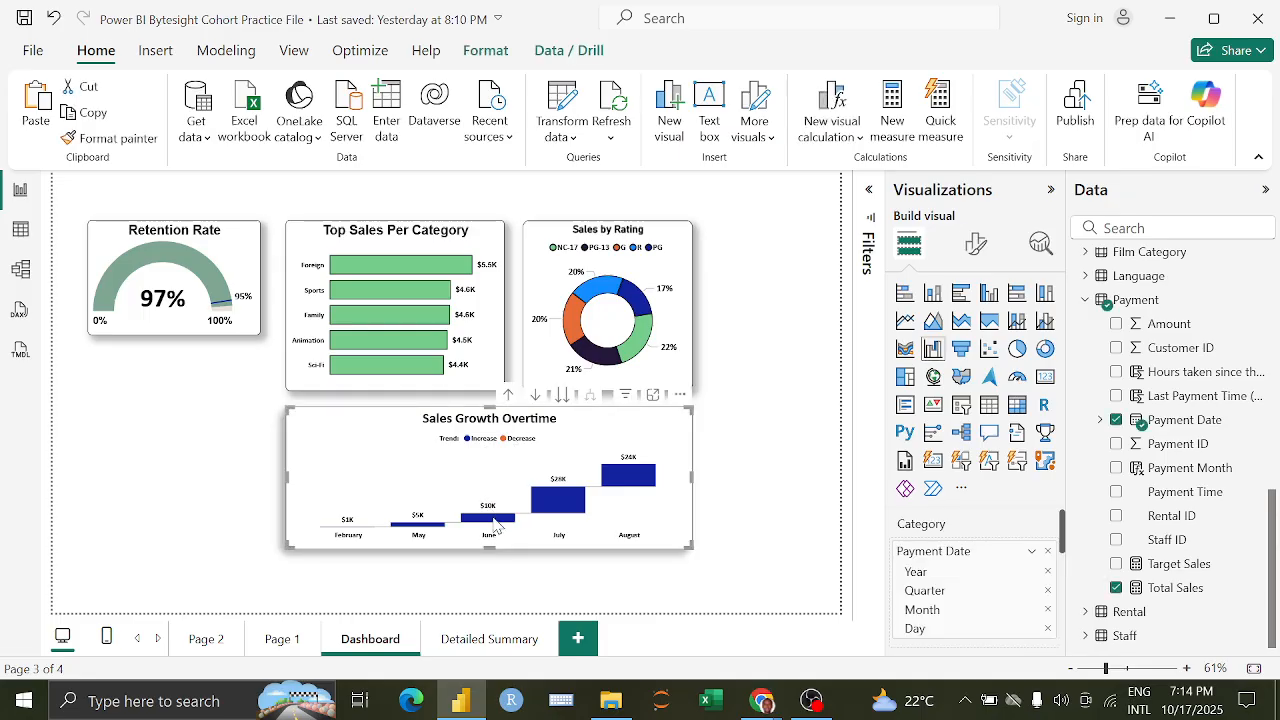
click(977, 246)
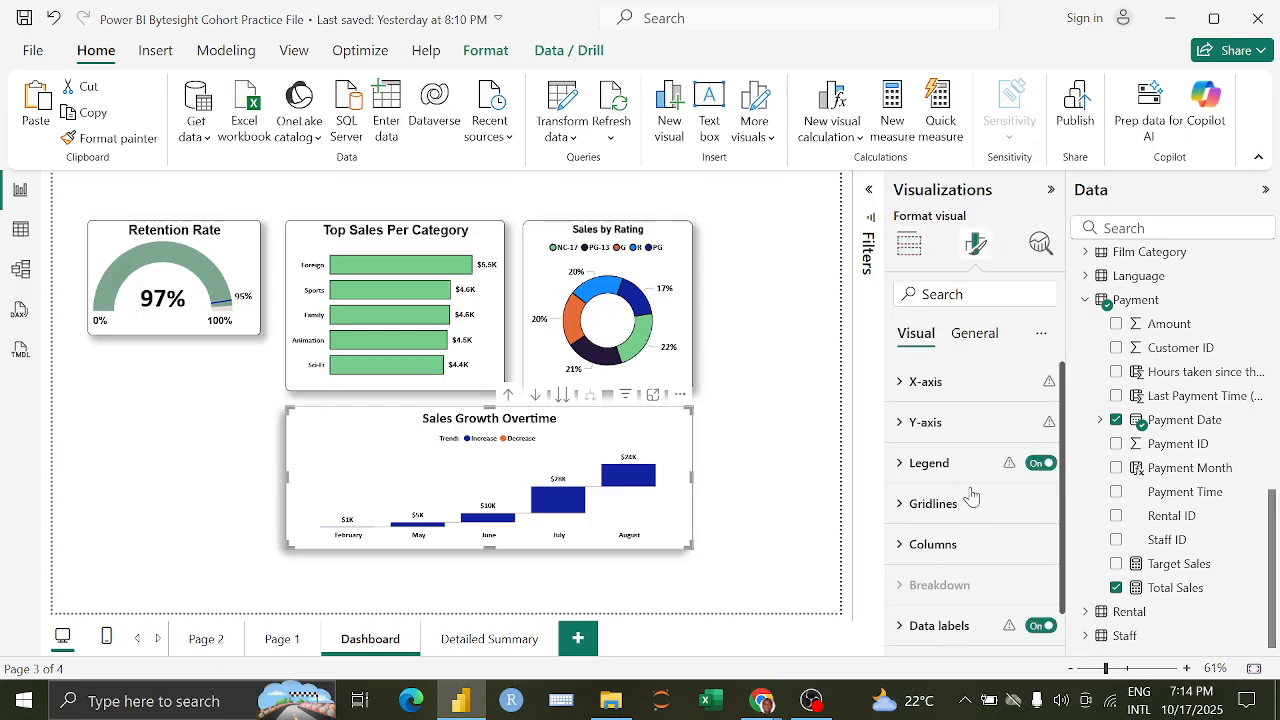
scroll(970, 500, down, 1)
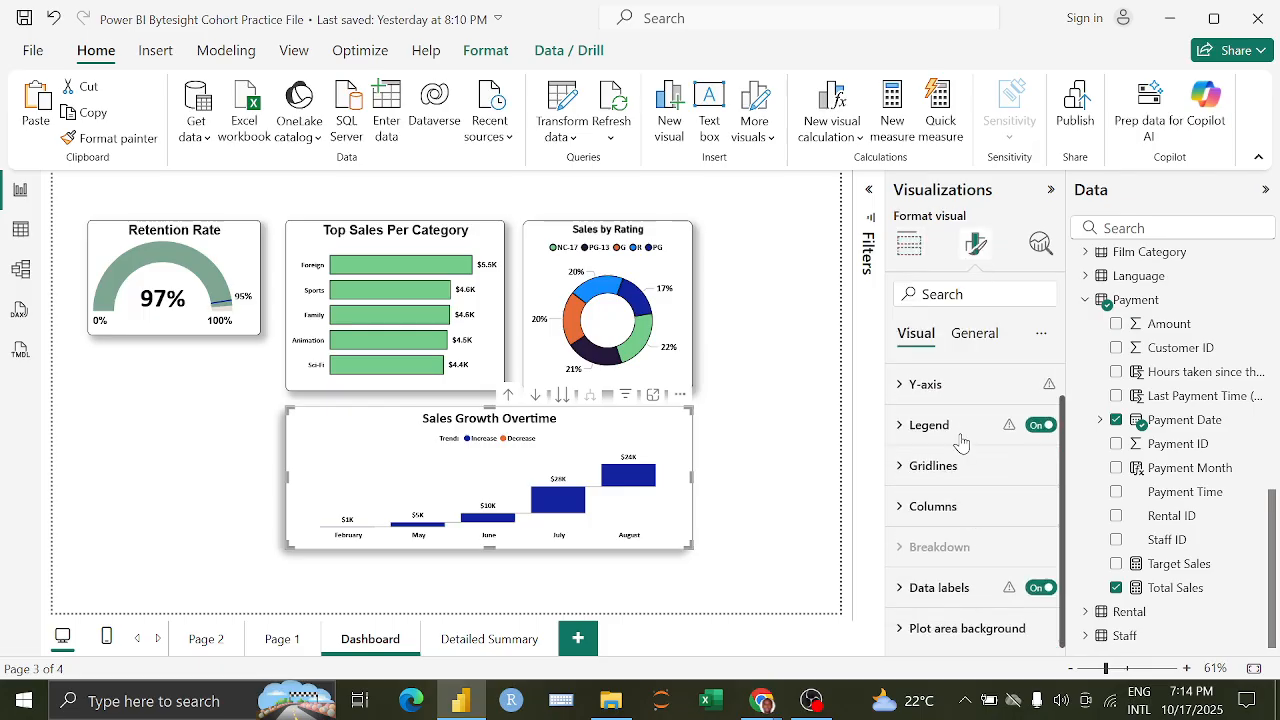
click(960, 515)
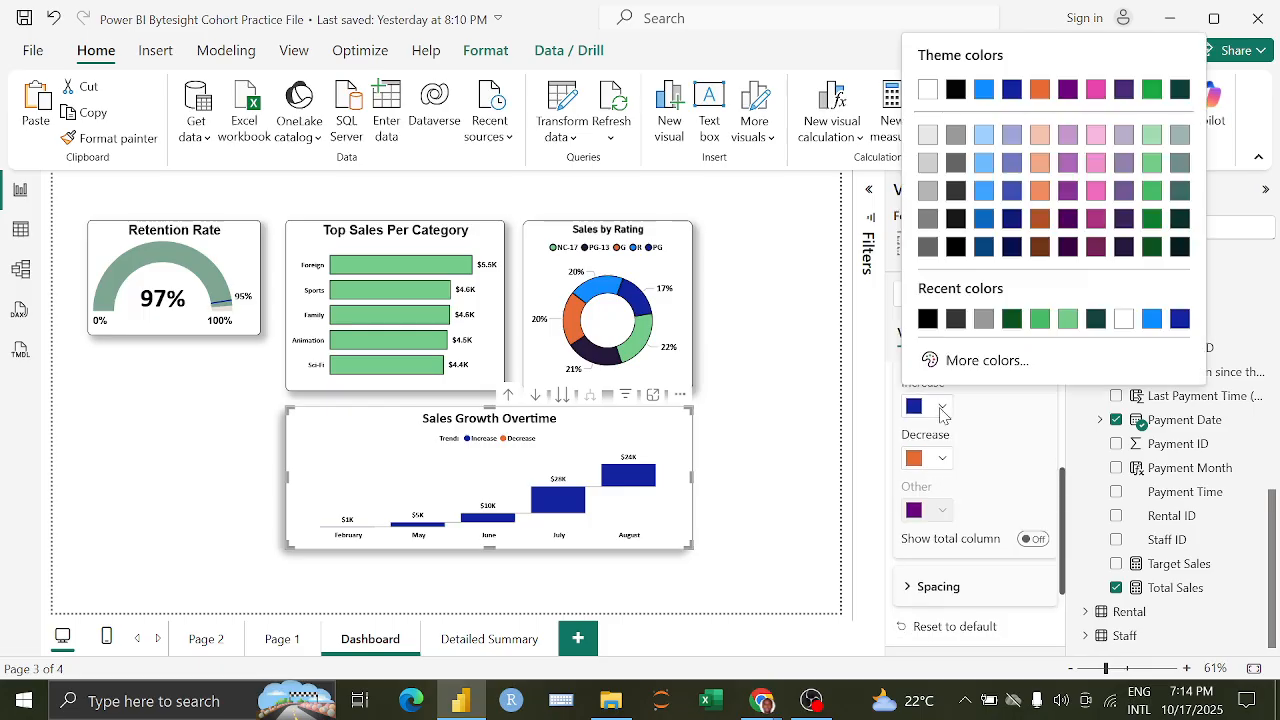
click(941, 406)
click(1068, 318)
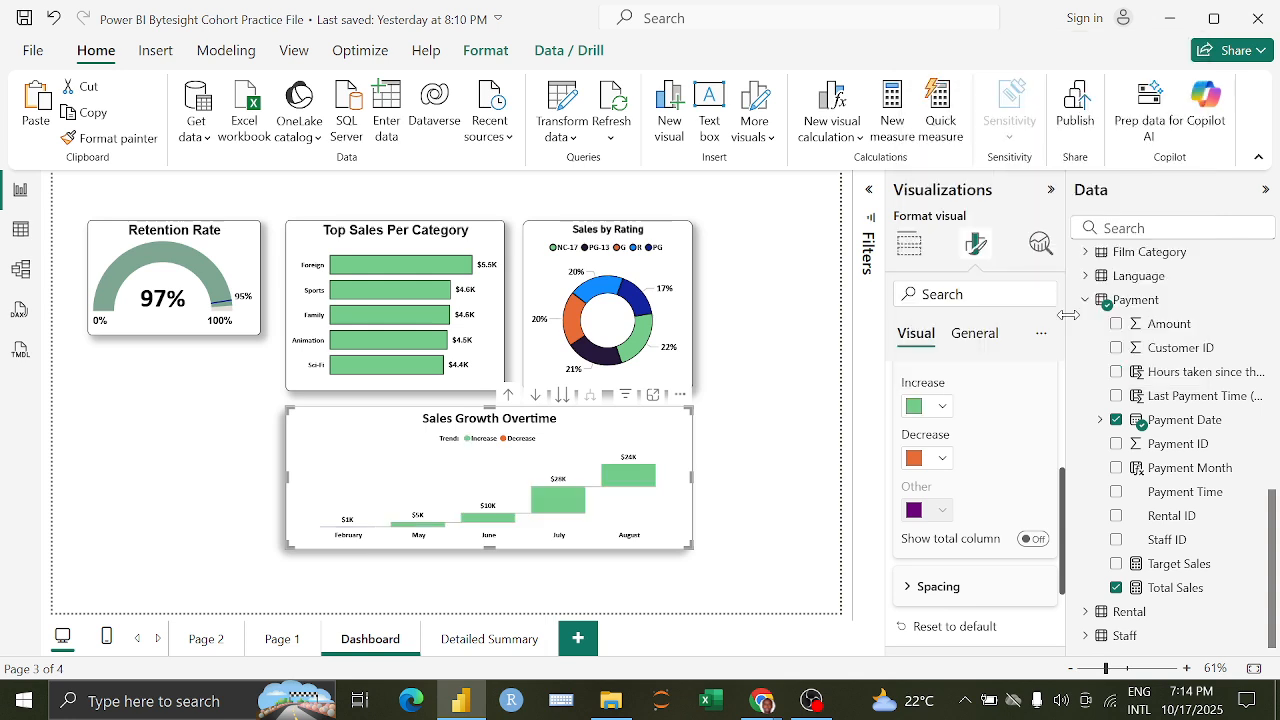
Step: Set the waterfall chart's Decrease column colour to a custom bright red
click(941, 458)
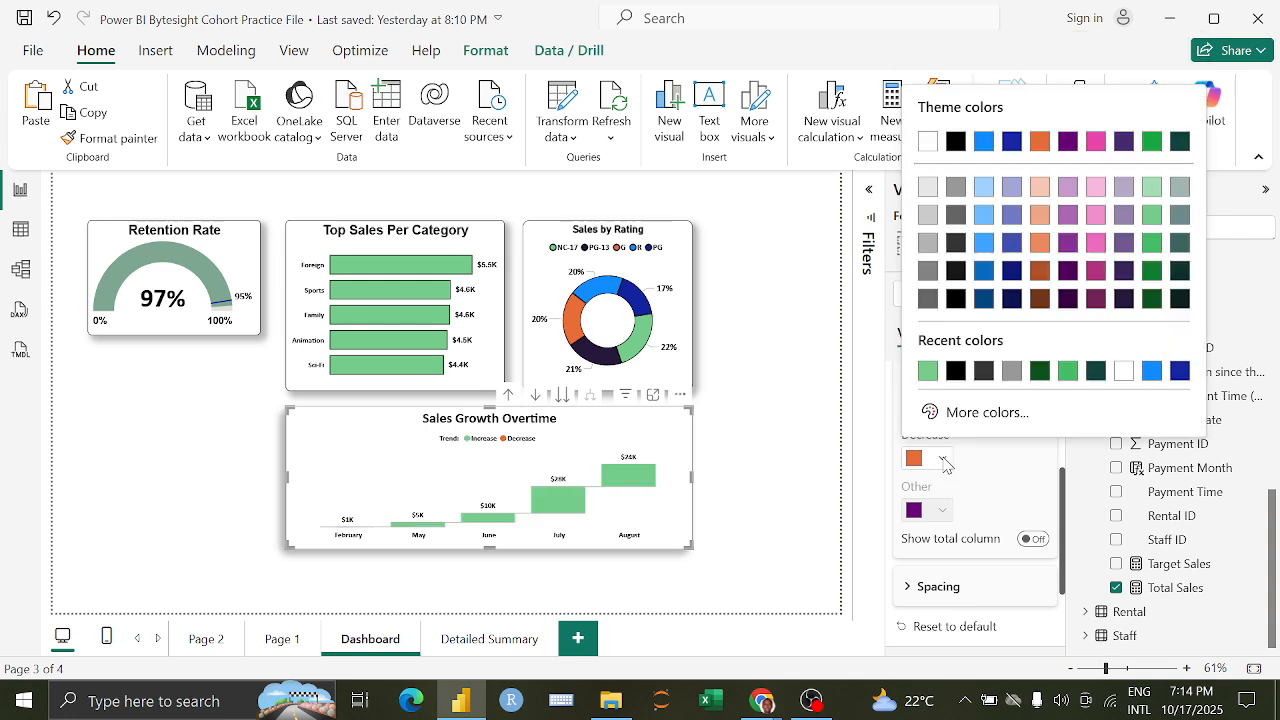
click(932, 413)
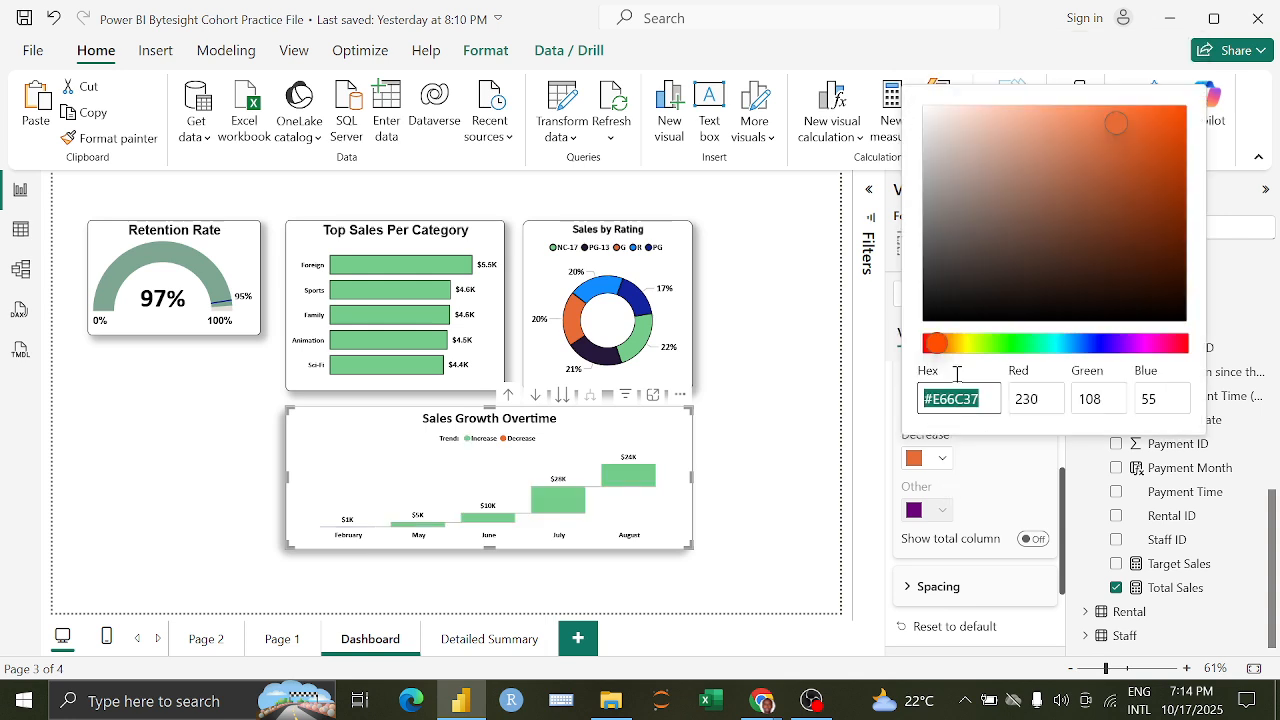
click(1110, 125)
click(1153, 171)
click(1183, 343)
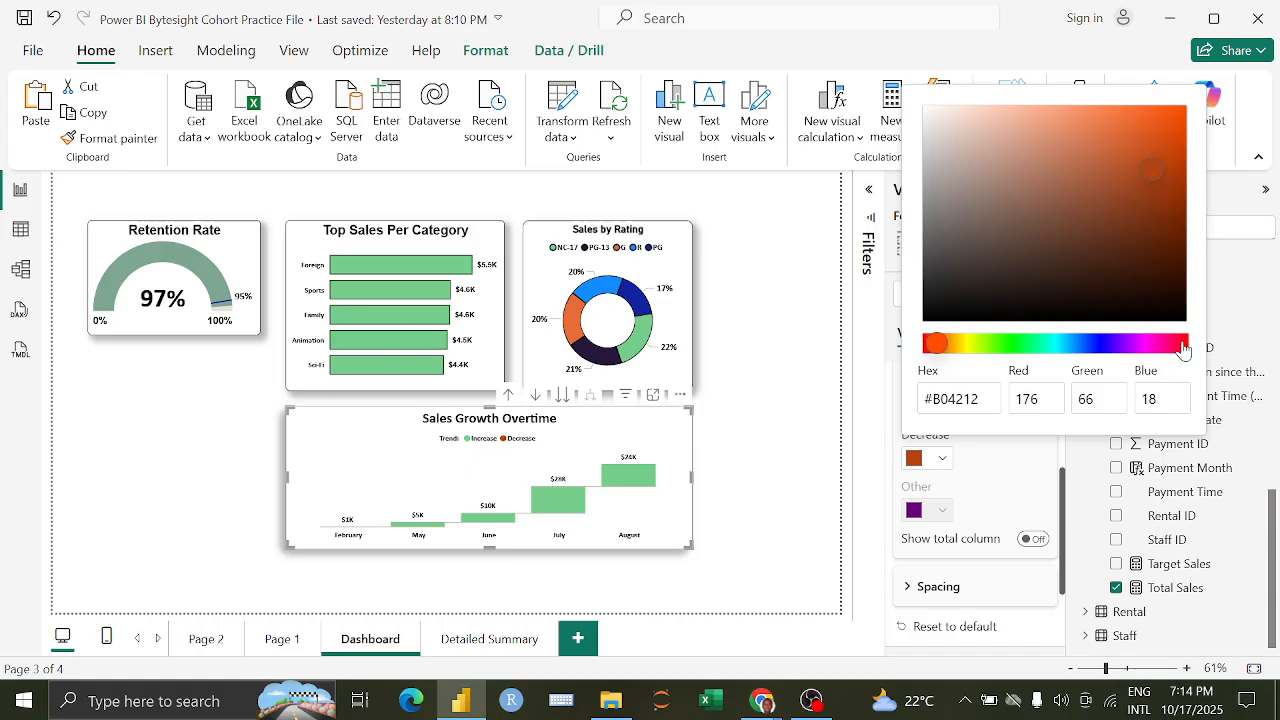
mouse_move(1158, 171)
mouse_down()
mouse_move(1037, 143)
mouse_move(1126, 133)
mouse_up()
click(1037, 505)
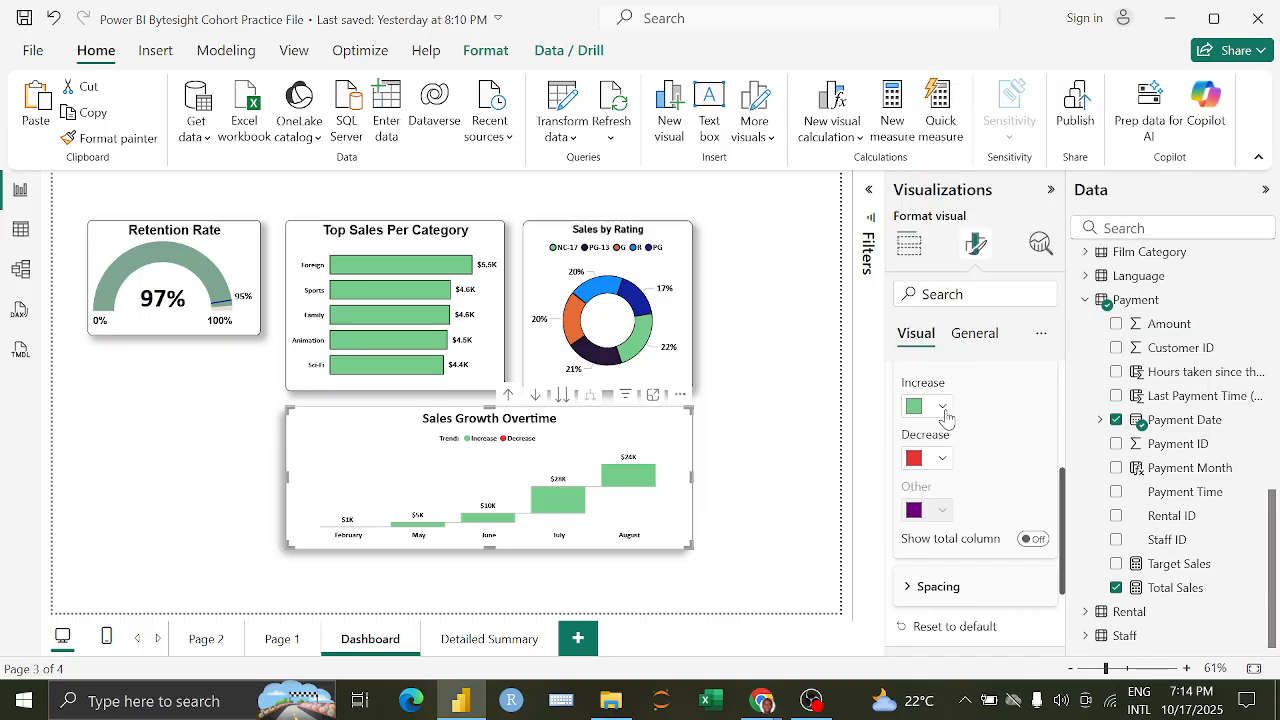
Step: Change the waterfall's Increase columns to a darker theme green and make the chart taller, ending near the dashboard's lower edge
click(940, 410)
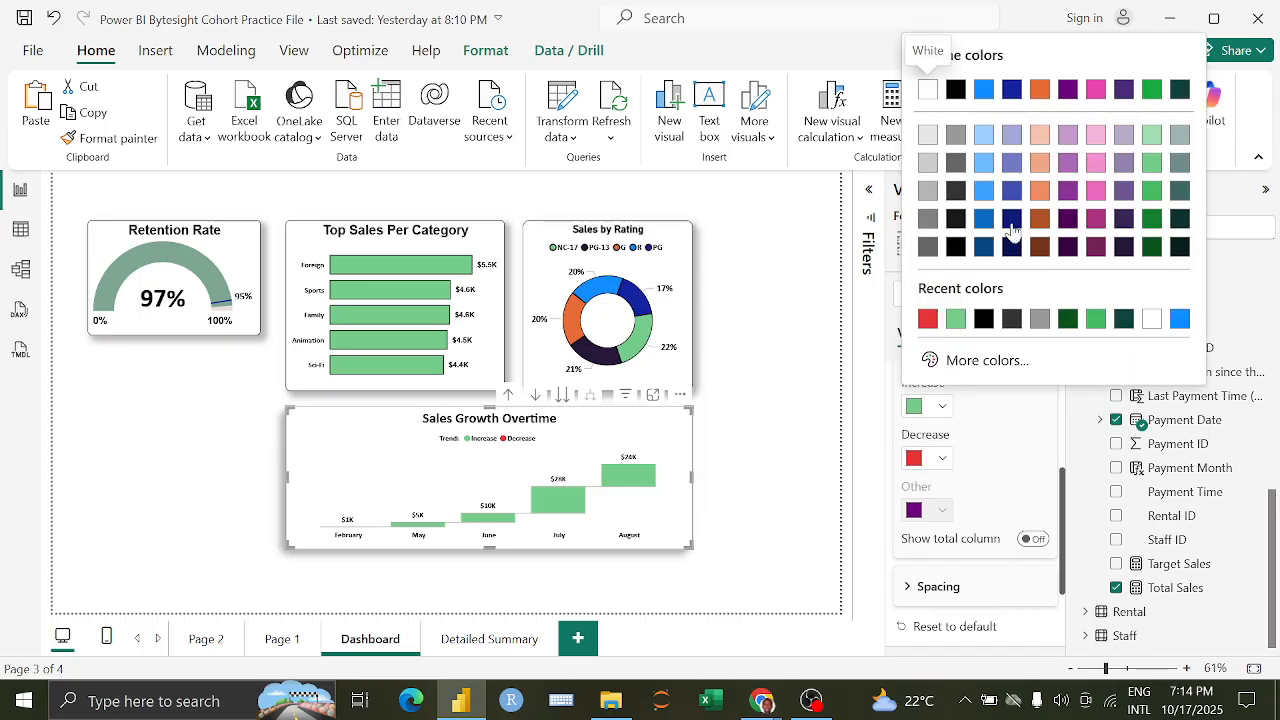
click(1155, 221)
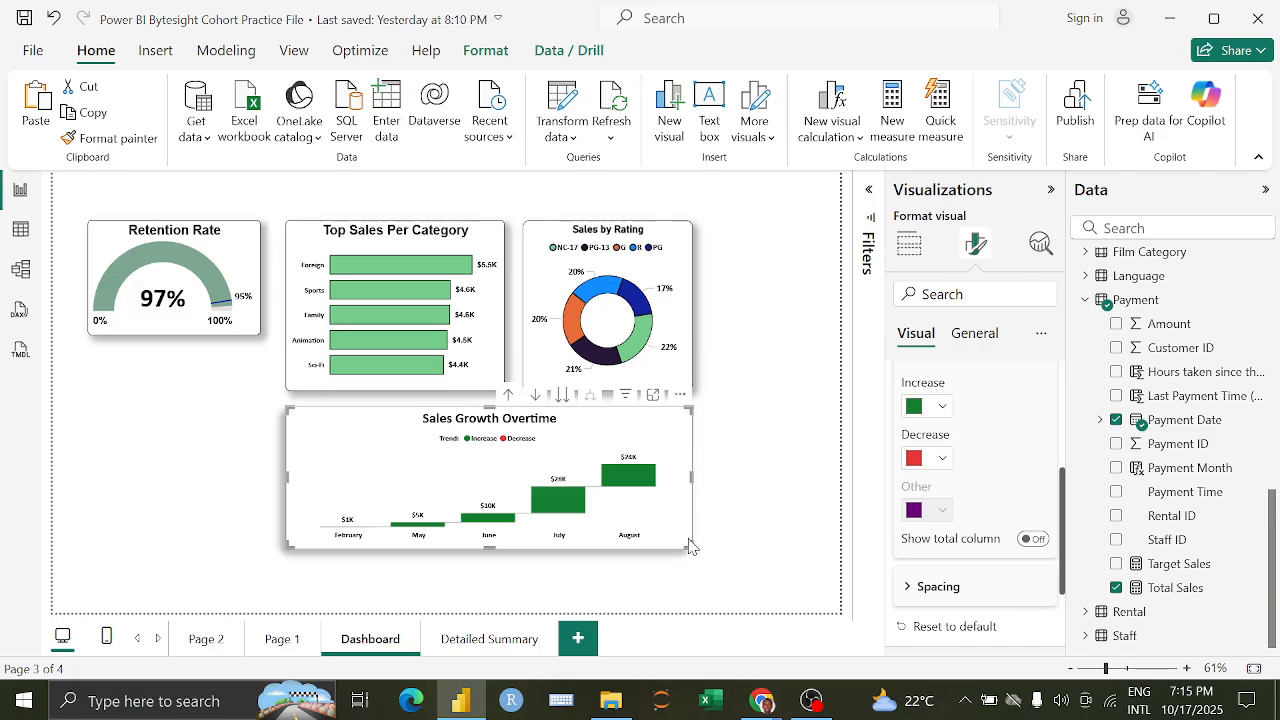
drag(690, 546, 691, 577)
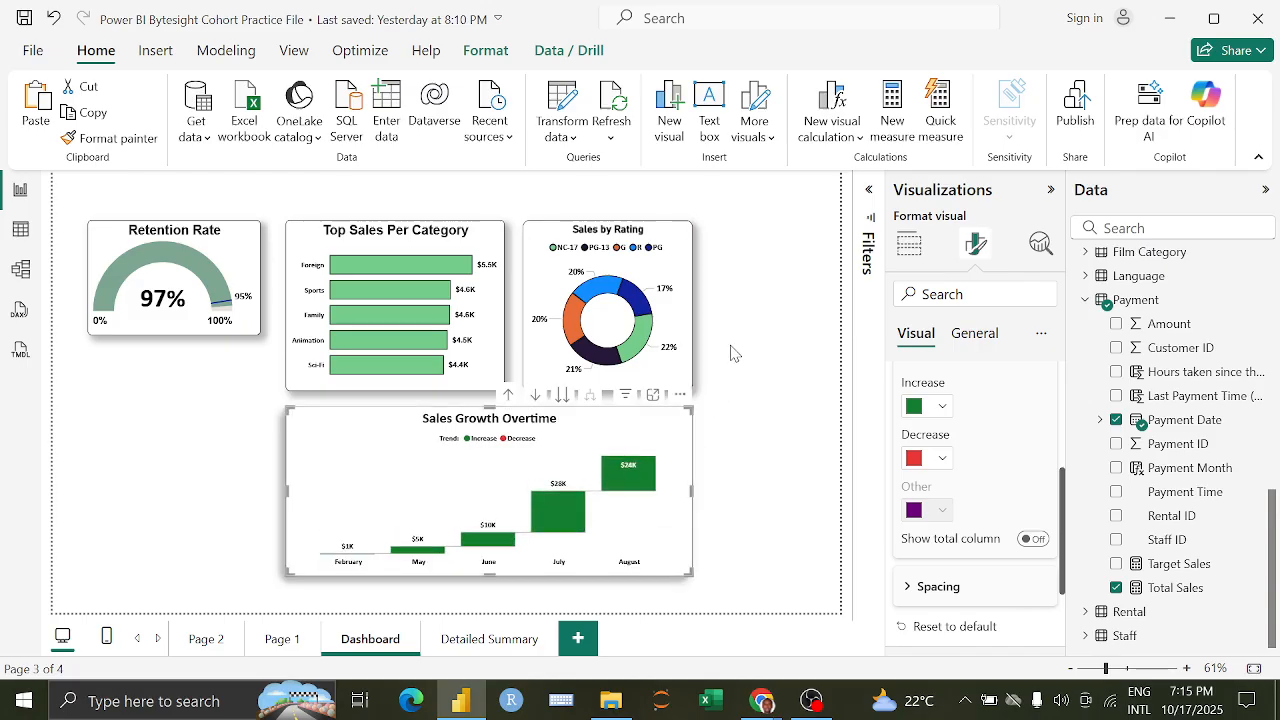
click(721, 392)
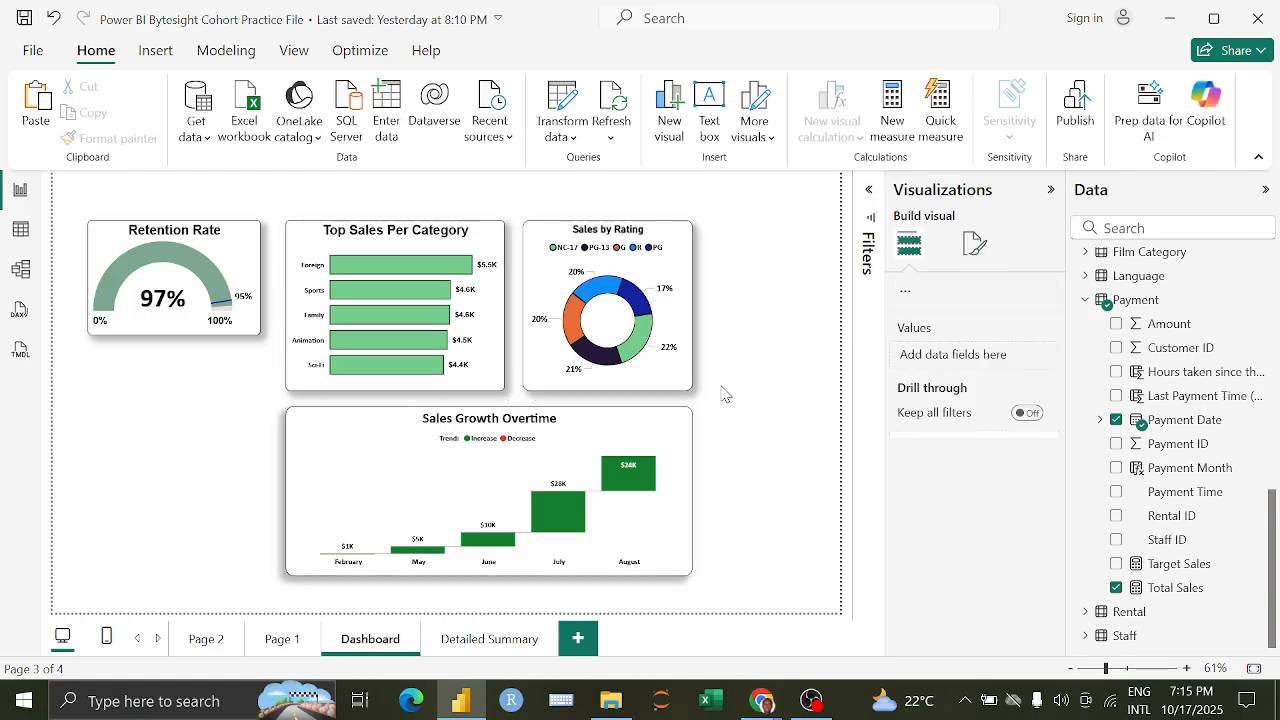
Step: Narrow the Sales Growth Overtime chart and move it to the upper right of the report page, over Sales by Rating
click(689, 509)
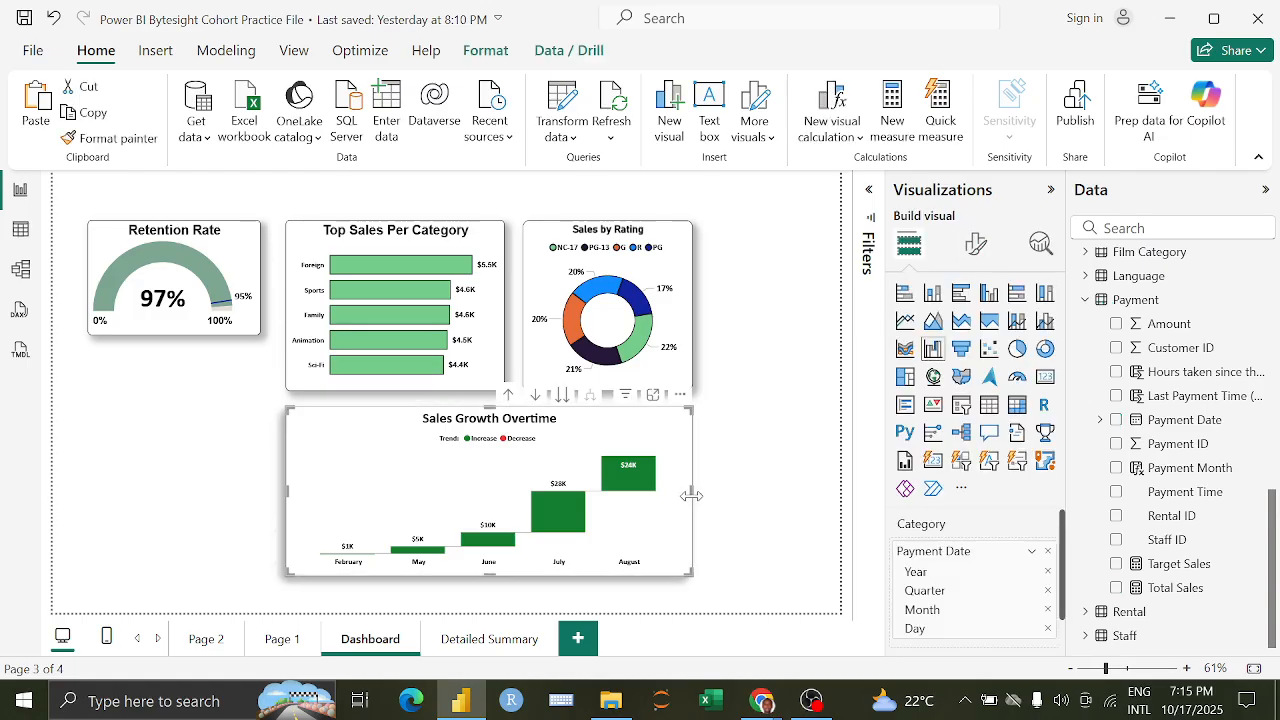
drag(690, 498, 585, 500)
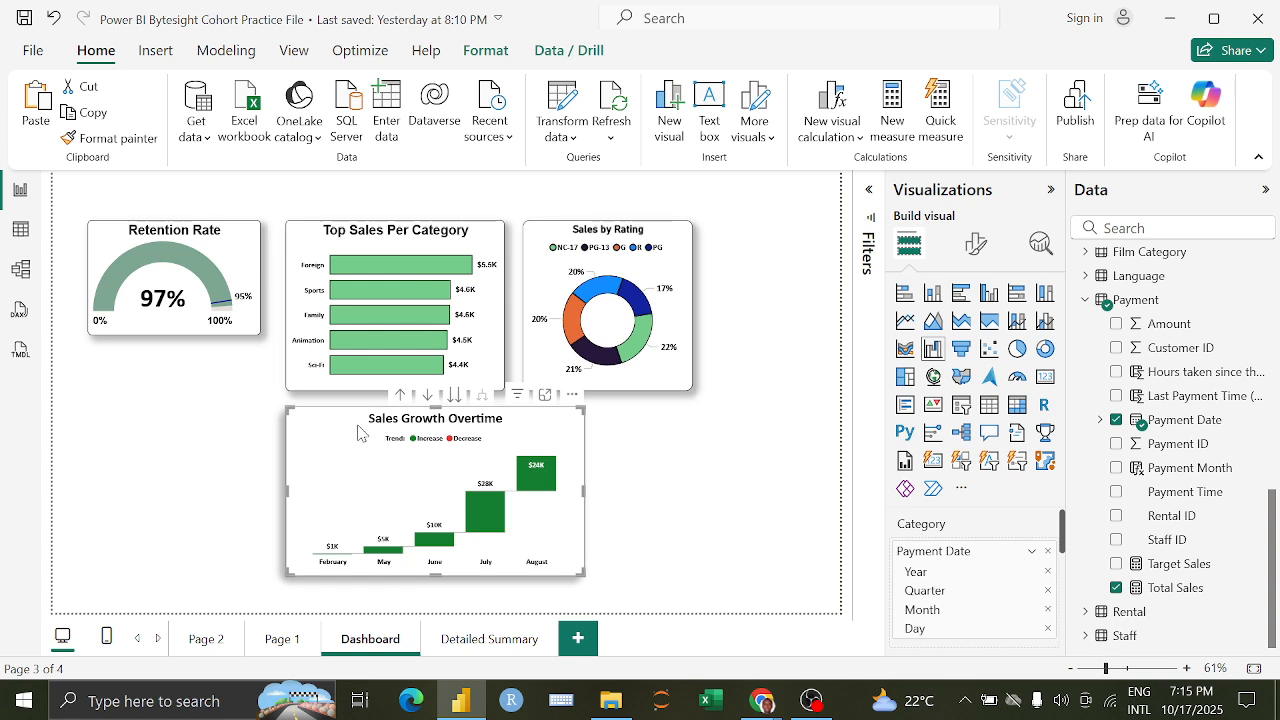
drag(360, 432, 615, 247)
Step: Move the Top Sales Per Category and Sales by Rating visuals side by side into the lower row of the page
drag(365, 248, 367, 430)
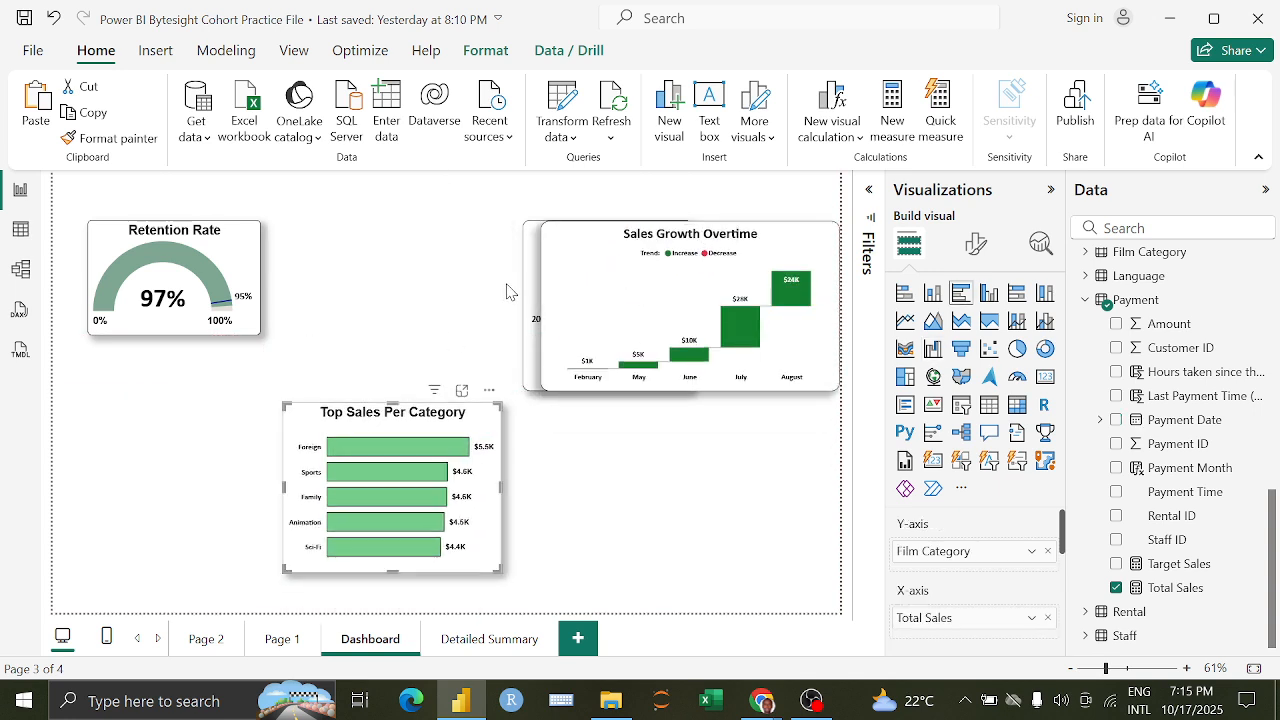
drag(531, 248, 535, 435)
click(400, 212)
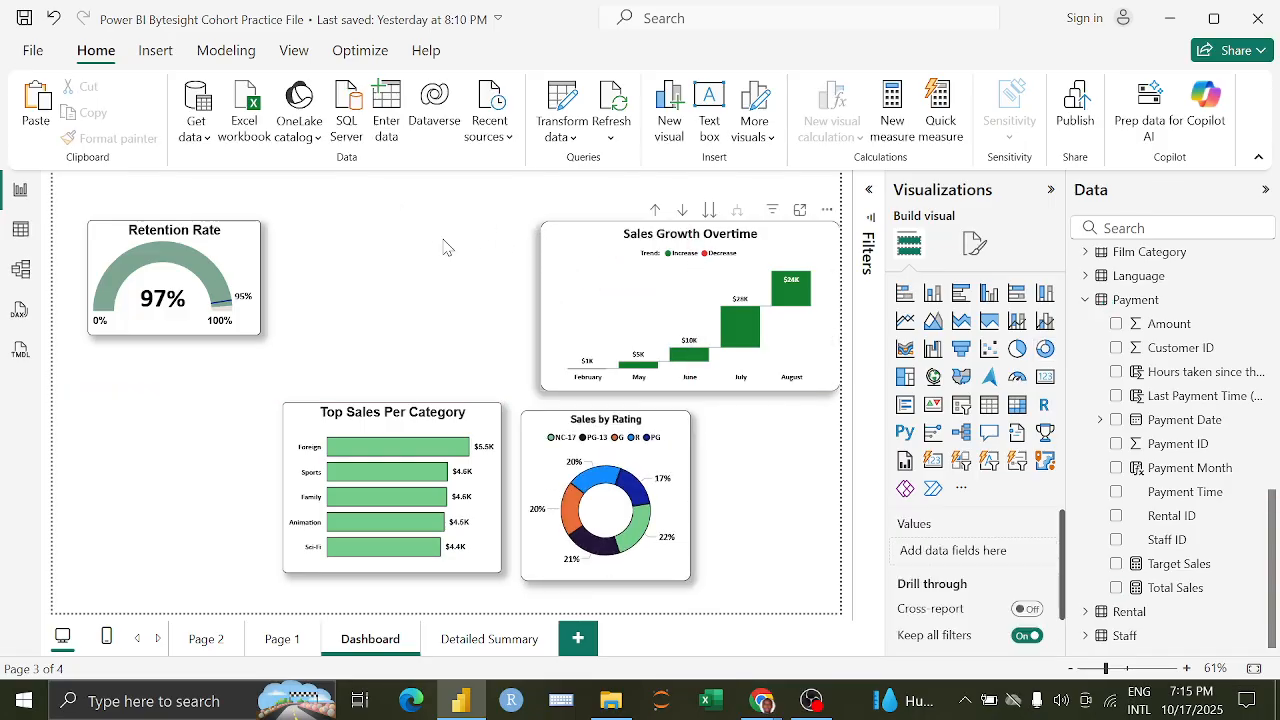
Step: Place the Sales Growth Overtime chart beside the Retention Rate gauge, above Top Sales Per Category, and reduce its width
drag(570, 265, 323, 252)
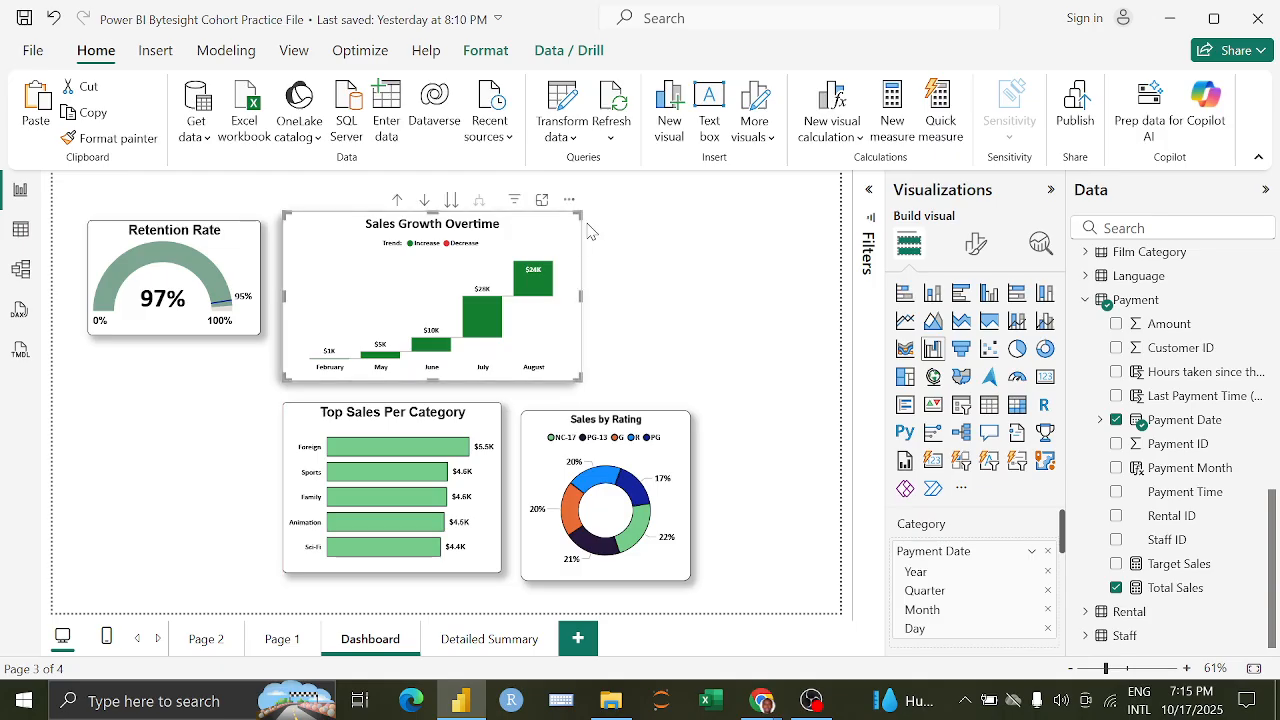
drag(580, 294, 543, 295)
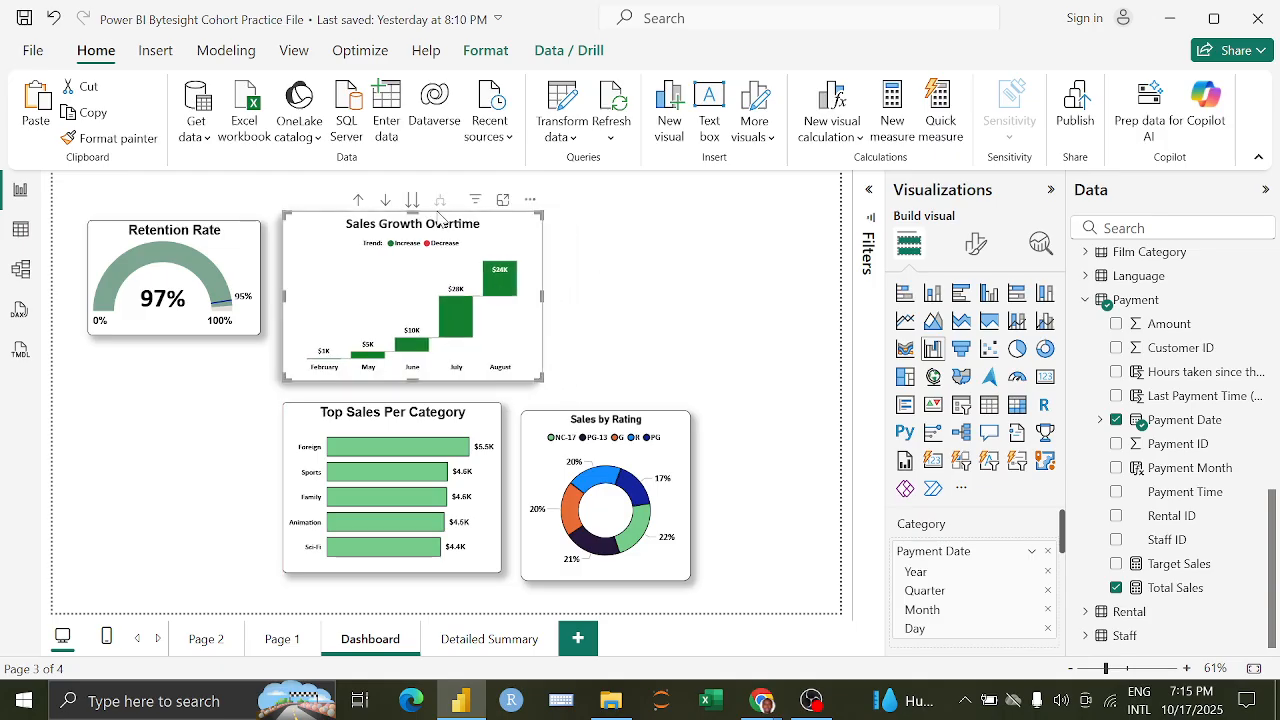
Step: Take the Sales Growth Overtime chart to the next date hierarchy level, showing sales by day
click(413, 202)
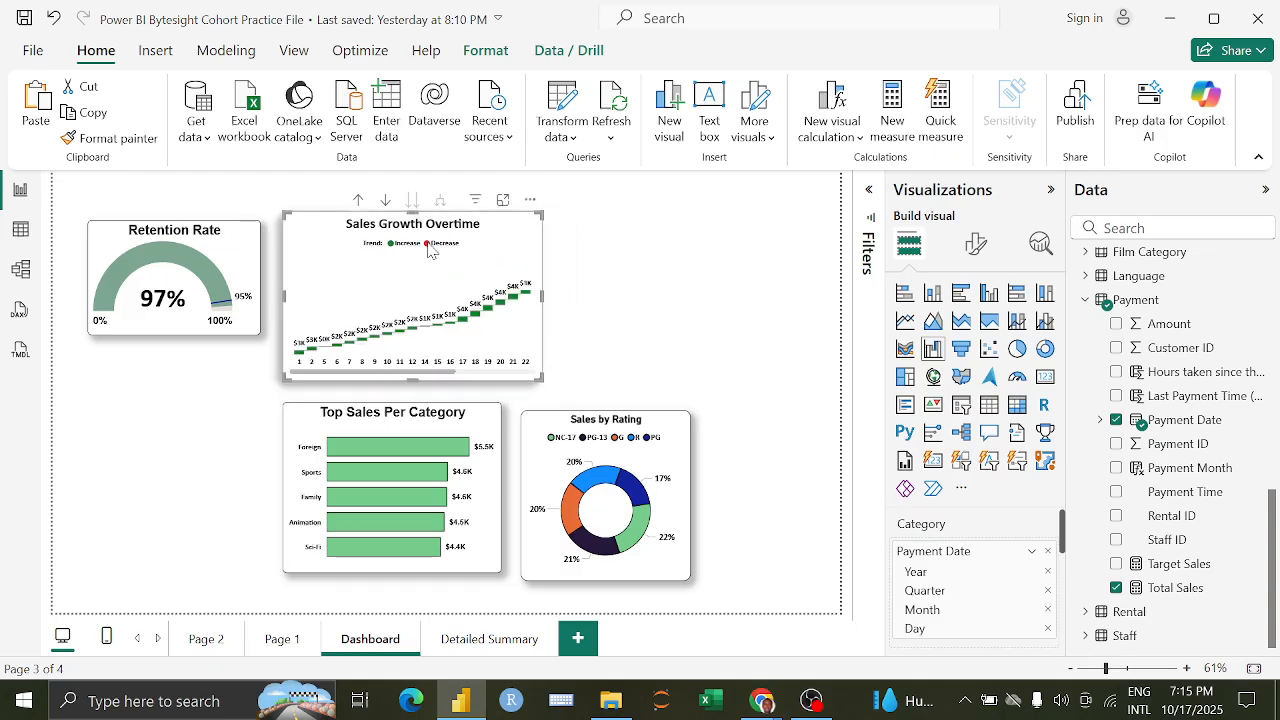
drag(423, 372, 340, 381)
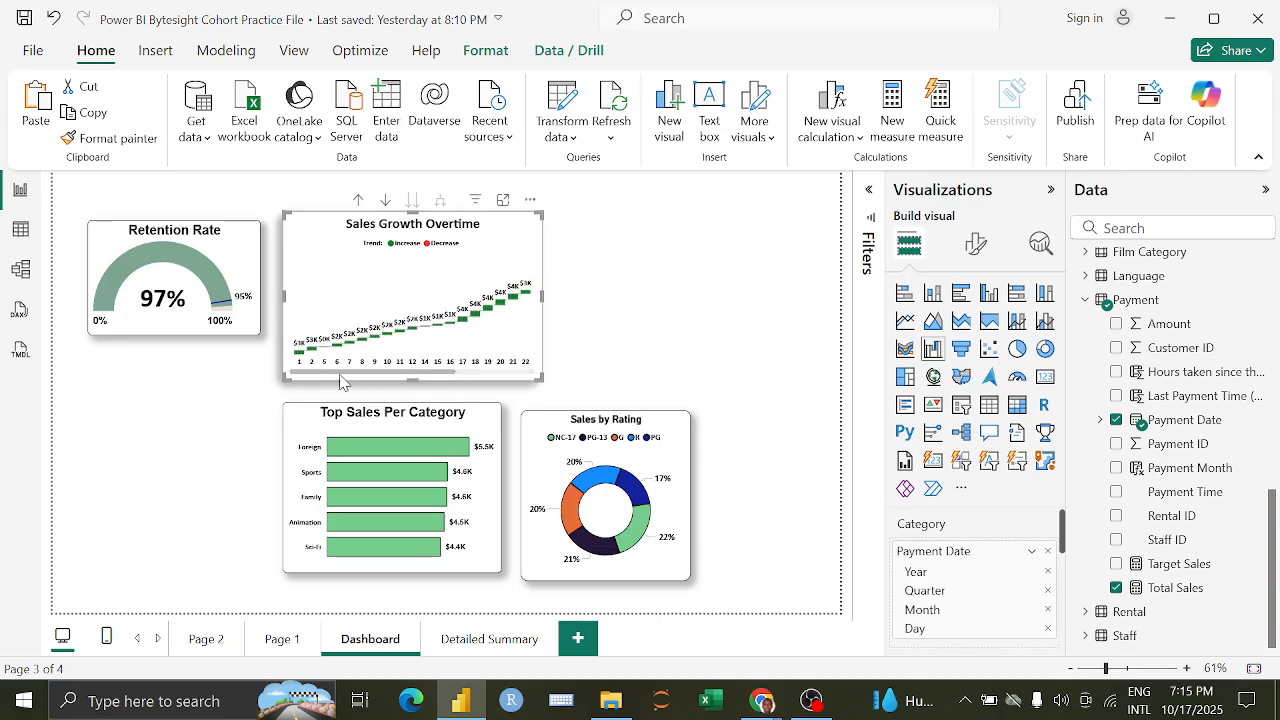
Step: Drill the Sales Growth Overtime chart up to the year level and back down to show sales by month
click(359, 201)
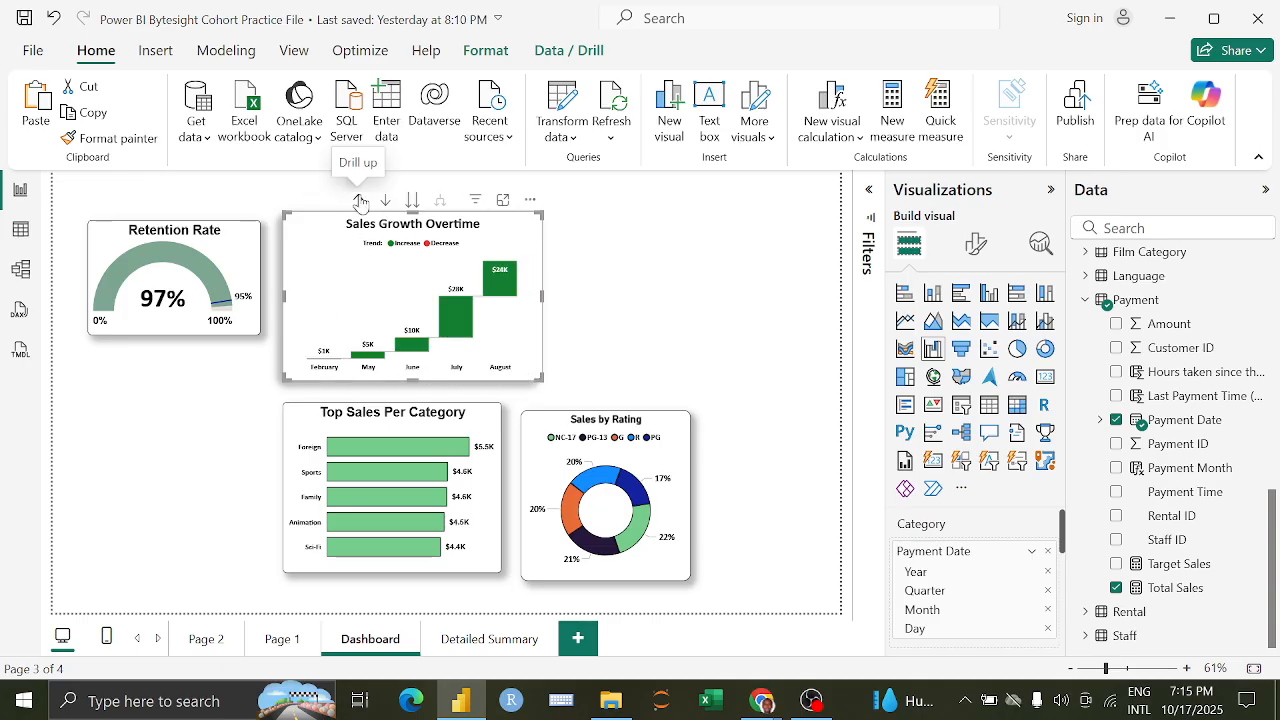
click(360, 202)
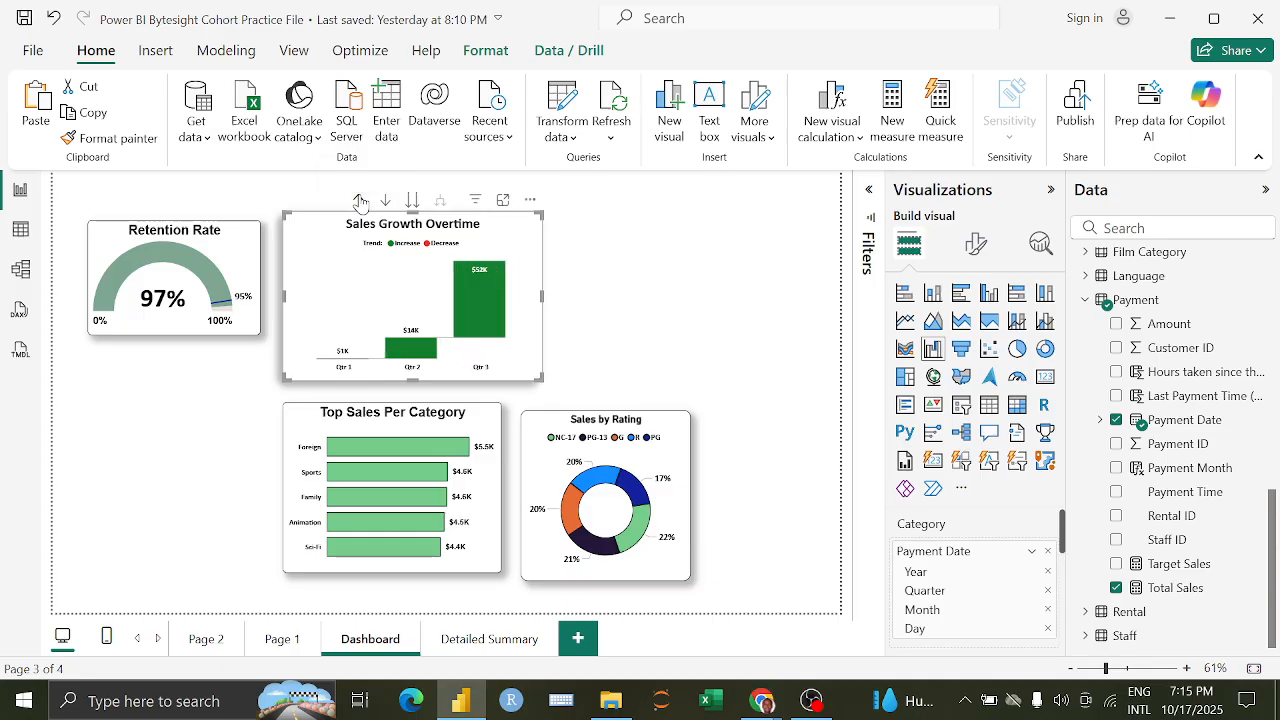
click(360, 201)
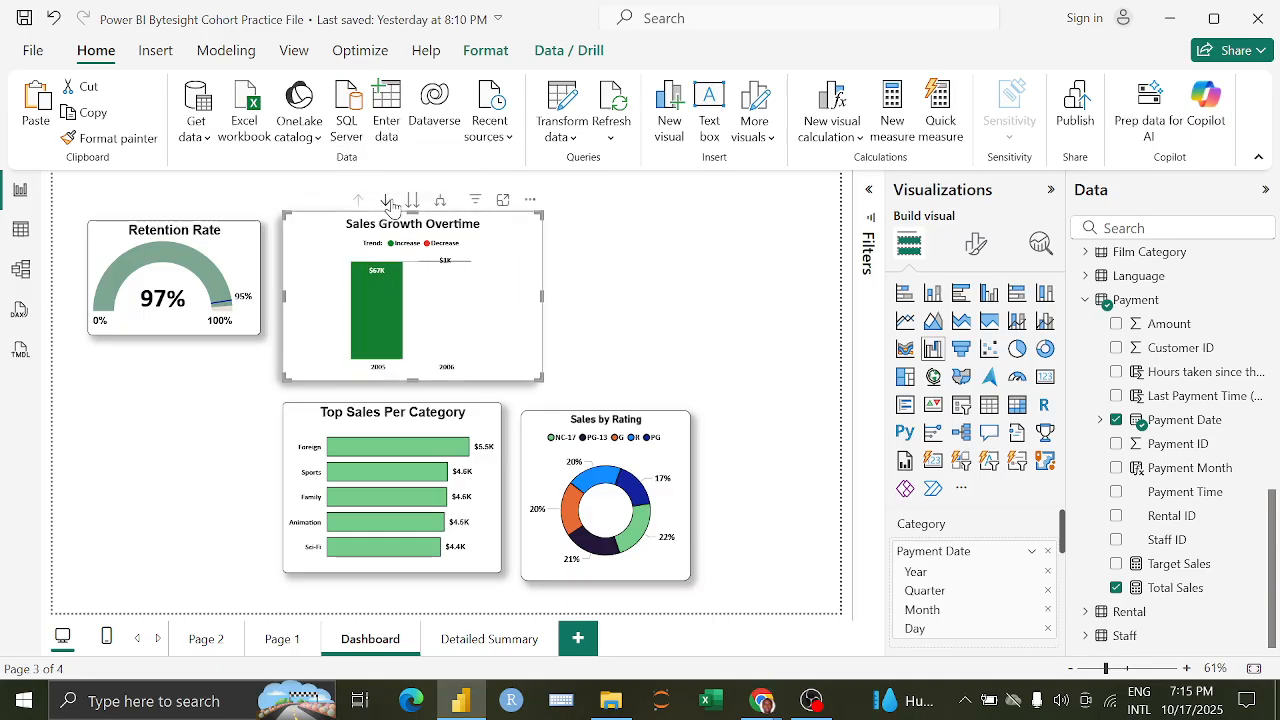
click(388, 203)
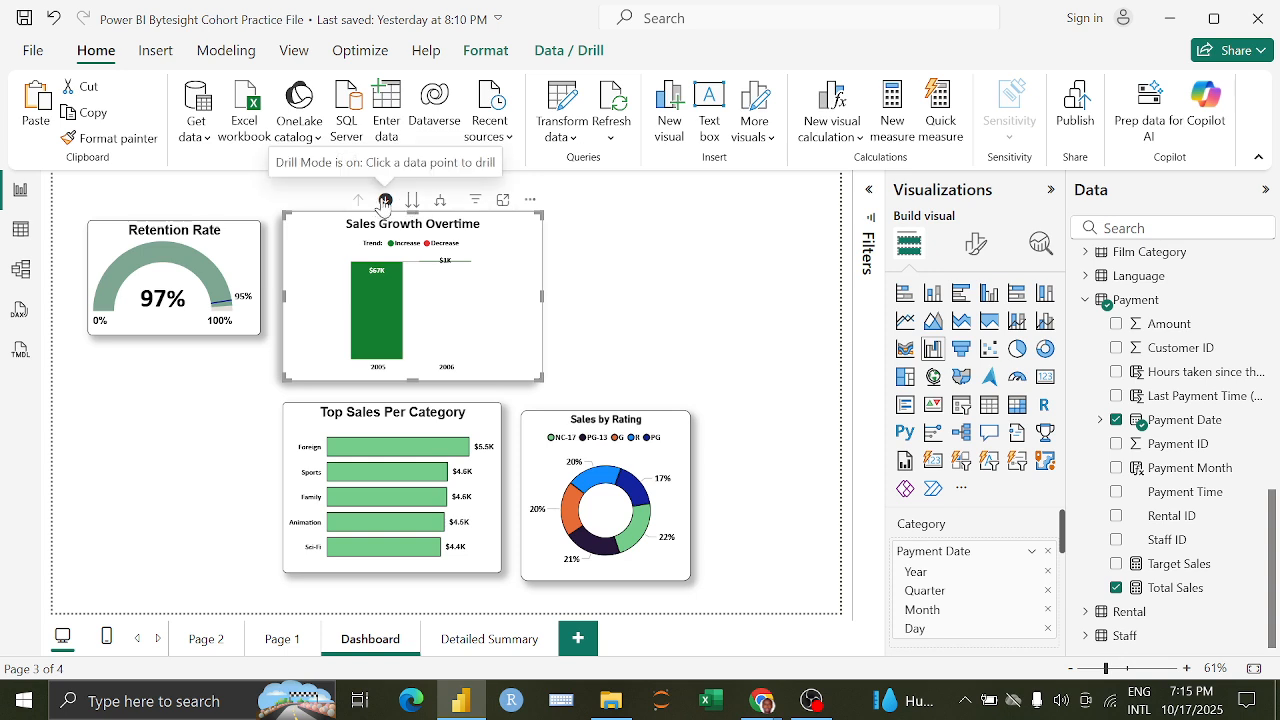
click(411, 203)
click(411, 203)
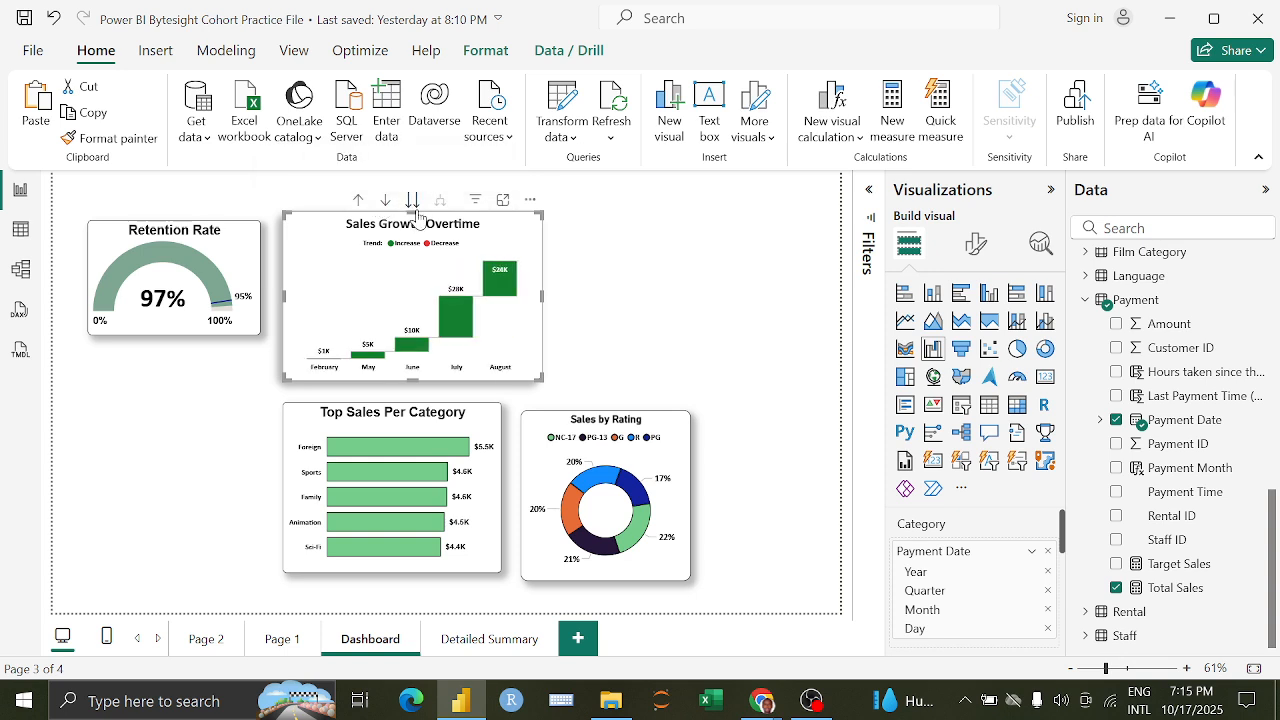
click(586, 277)
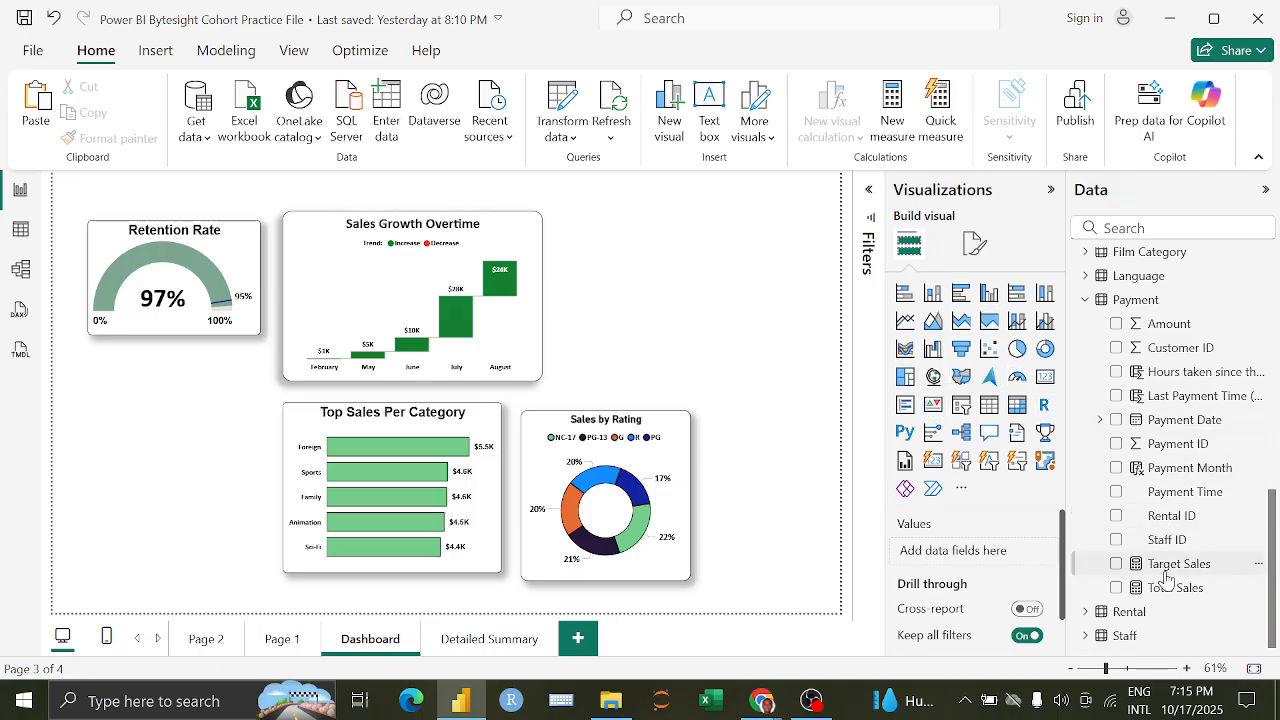
Step: Find the Category table in the data model and expand its list of fields
scroll(1168, 440, up, 2)
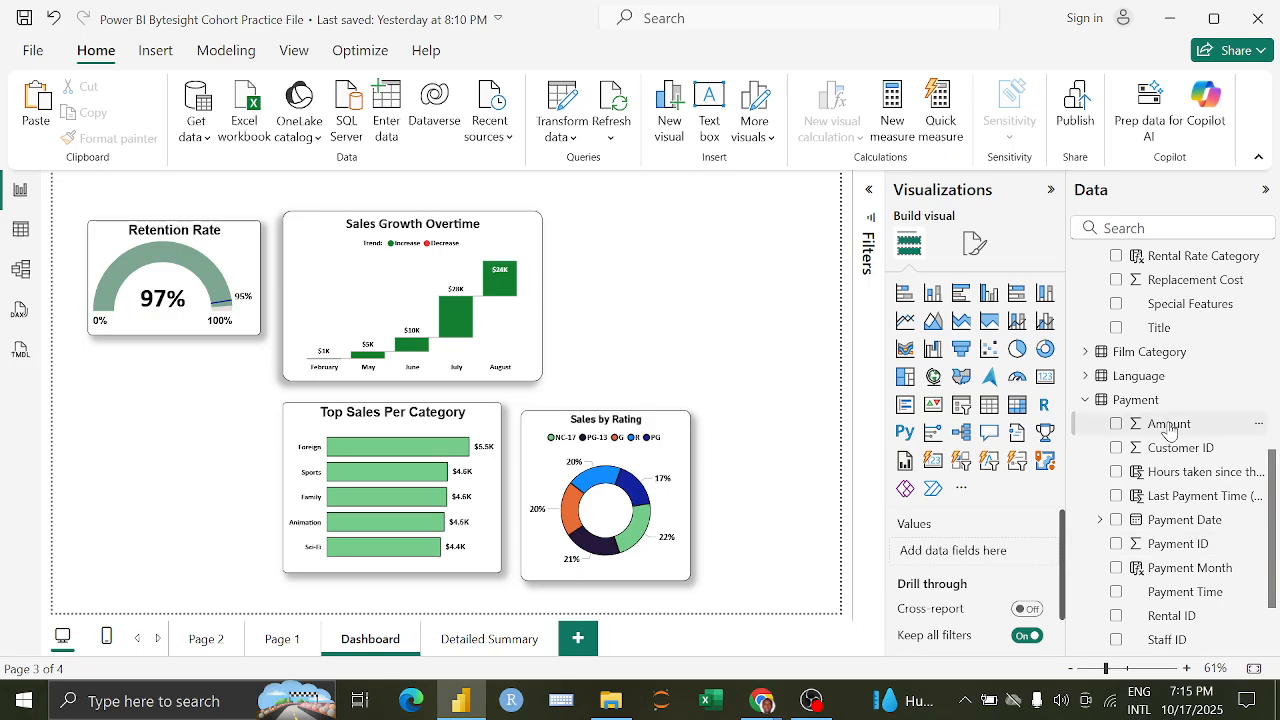
scroll(1168, 432, up, 4)
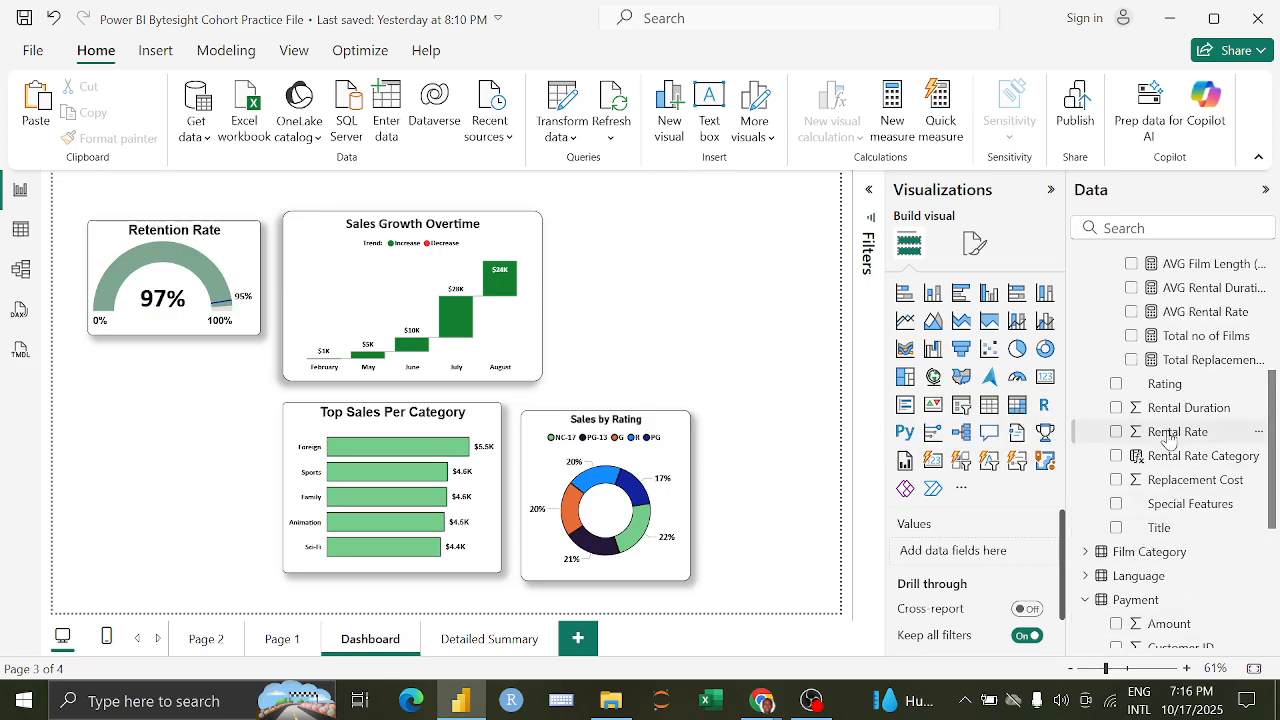
scroll(1168, 430, up, 4)
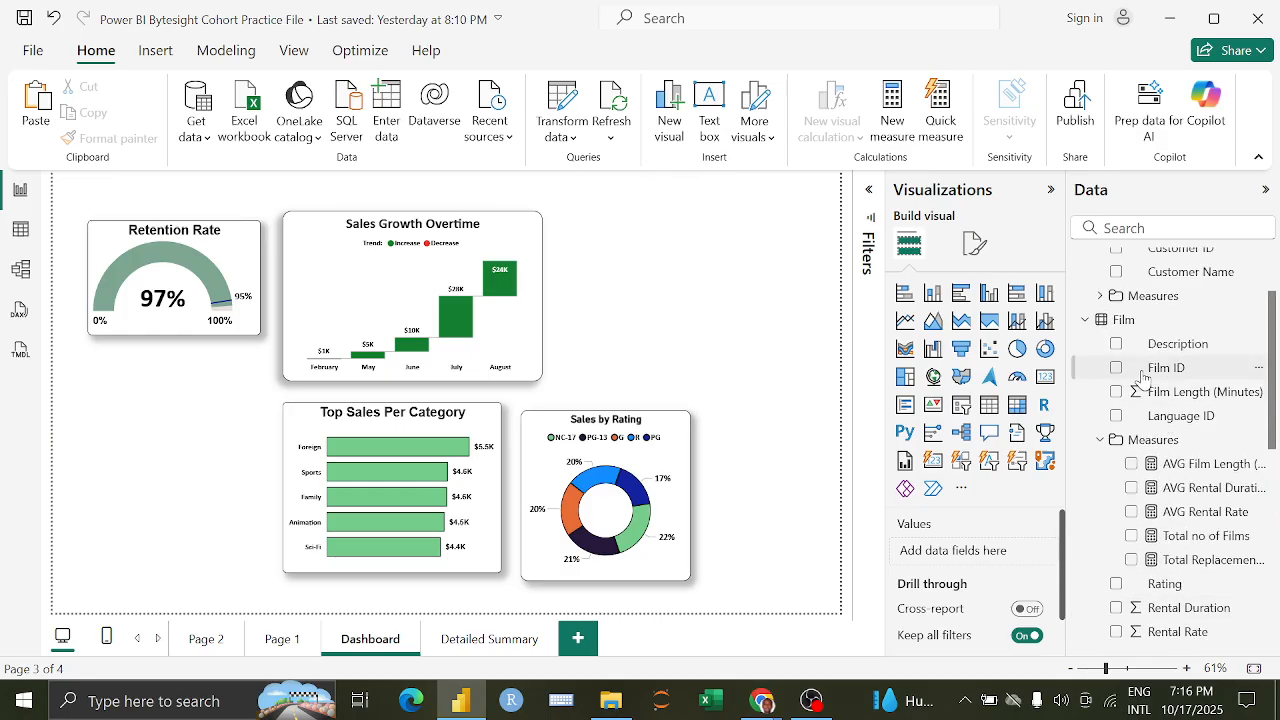
scroll(1173, 390, up, 3)
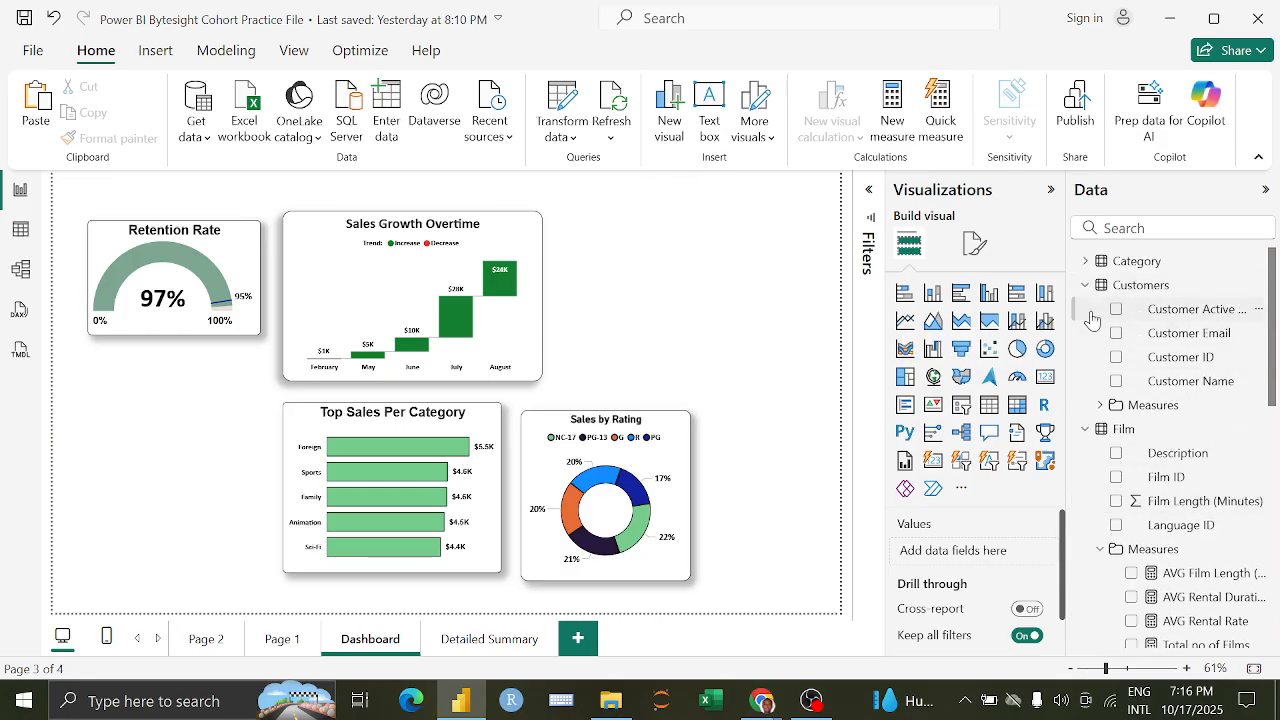
click(1089, 261)
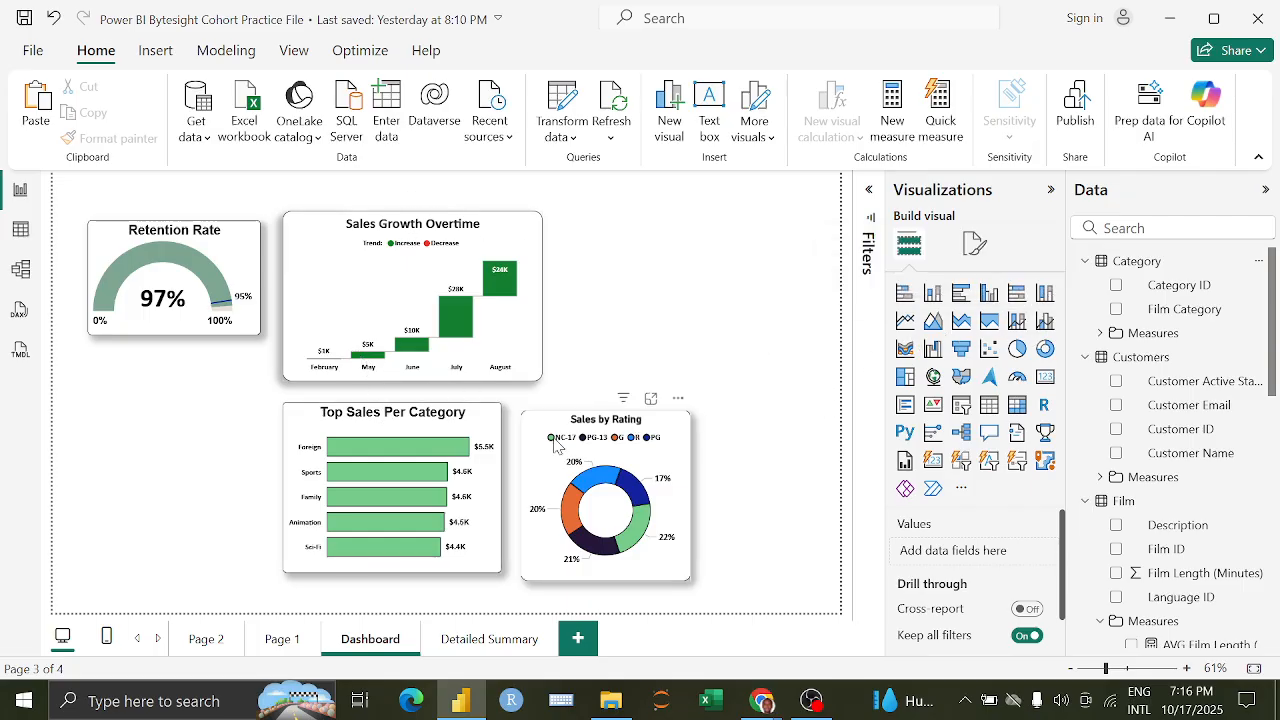
Step: Move Top Sales Per Category beside Sales Growth Overtime in the upper row and align Sales by Rating beneath its right part
drag(464, 425, 751, 233)
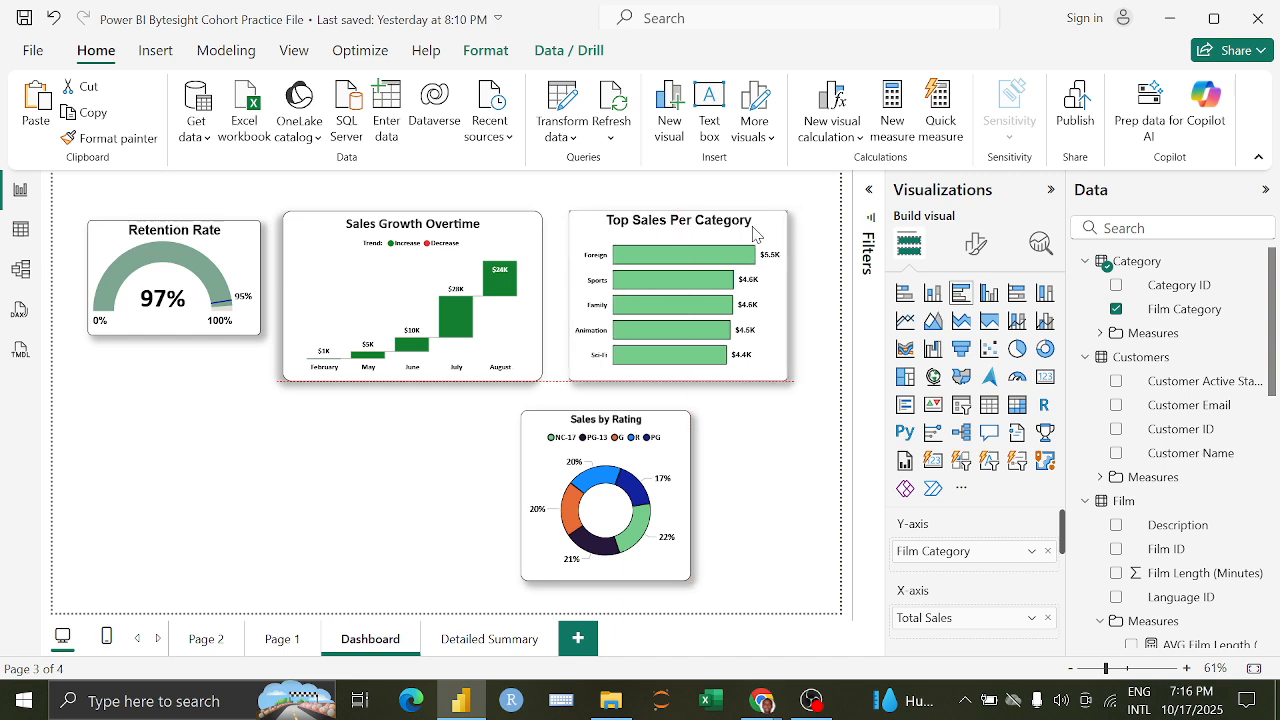
drag(685, 443, 776, 437)
click(560, 507)
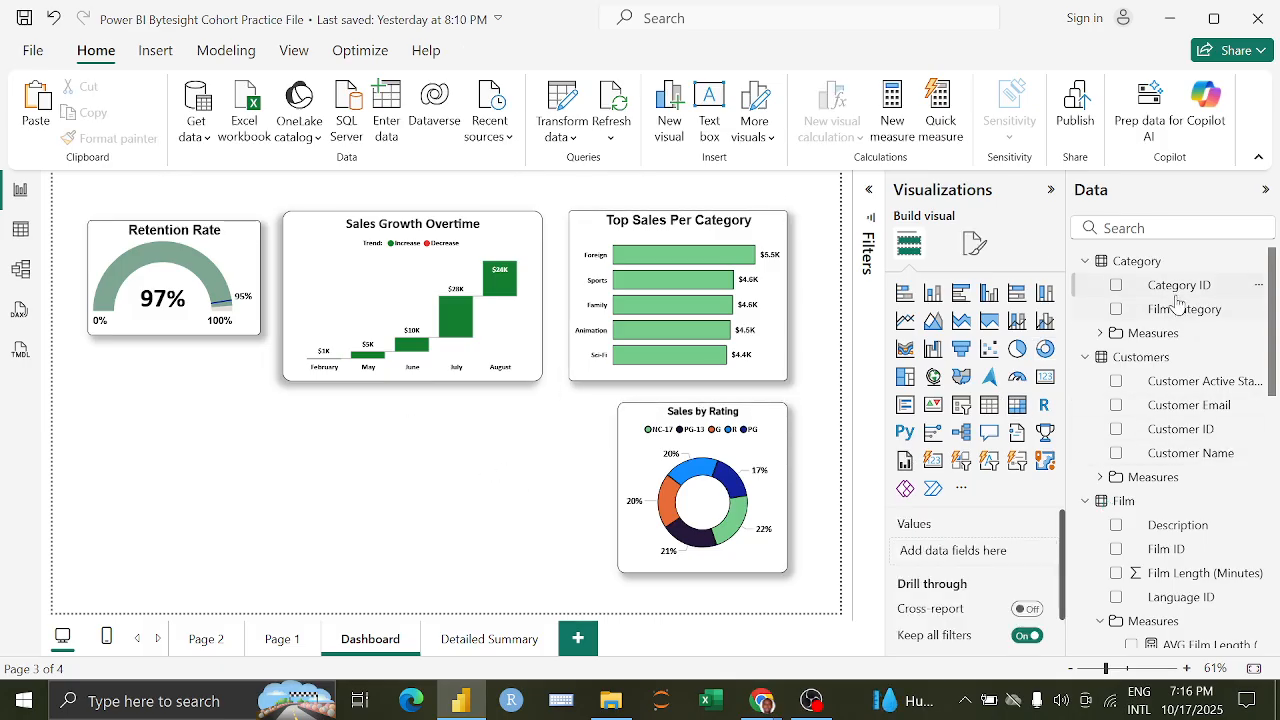
Step: Add an empty funnel chart beneath Sales Growth Overtime and widen it to reach that chart's right edge
click(961, 349)
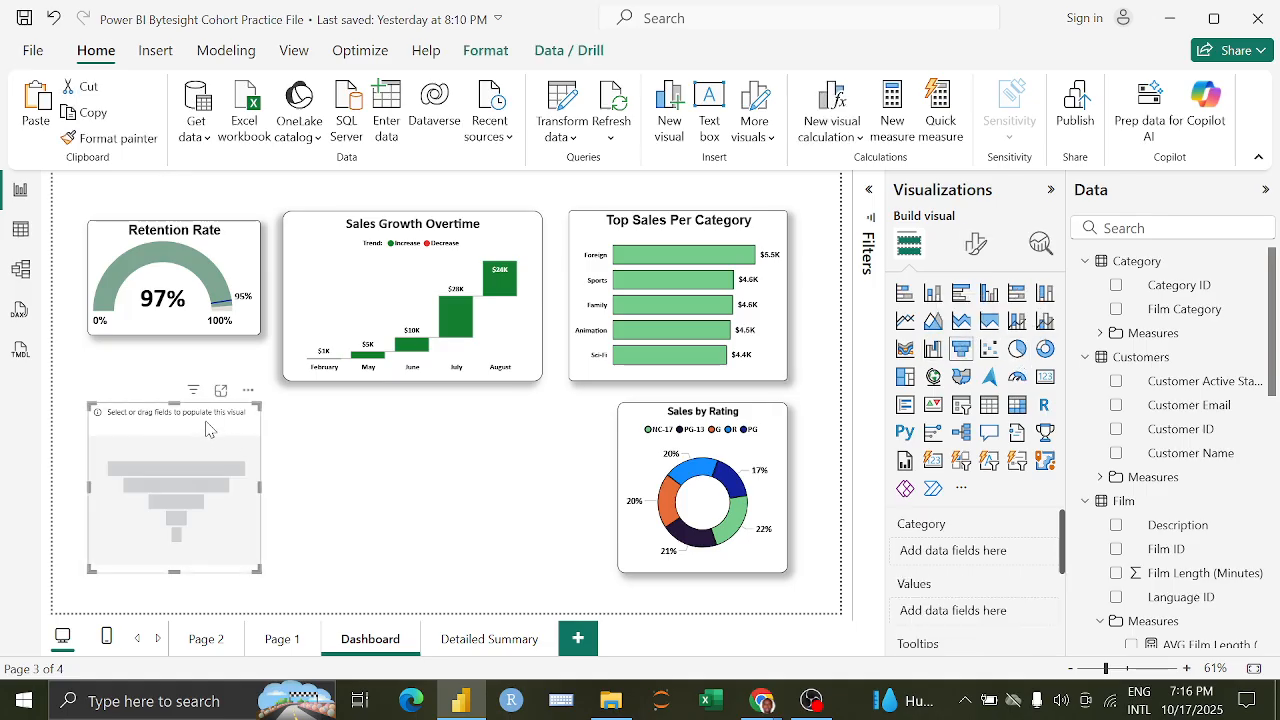
drag(203, 421, 428, 417)
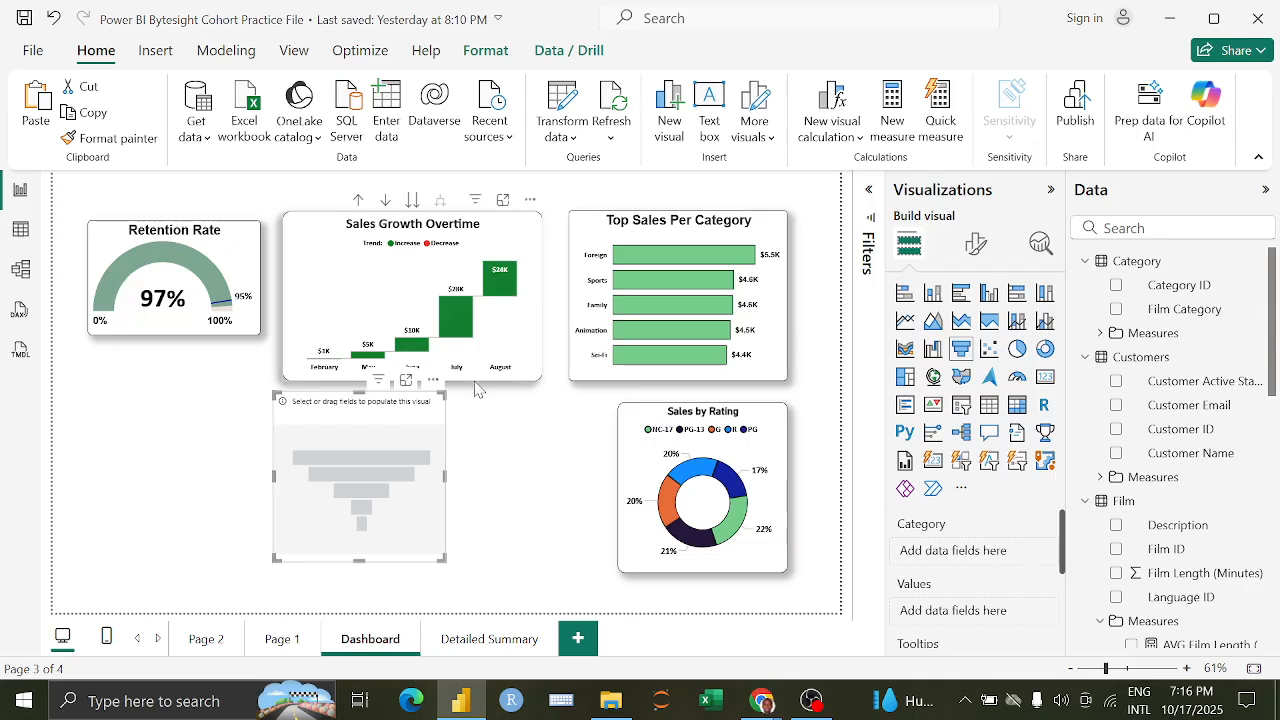
drag(444, 478, 542, 480)
Step: Copy the formatting of the Sales Growth Overtime chart onto the empty funnel chart with Format painter
click(484, 234)
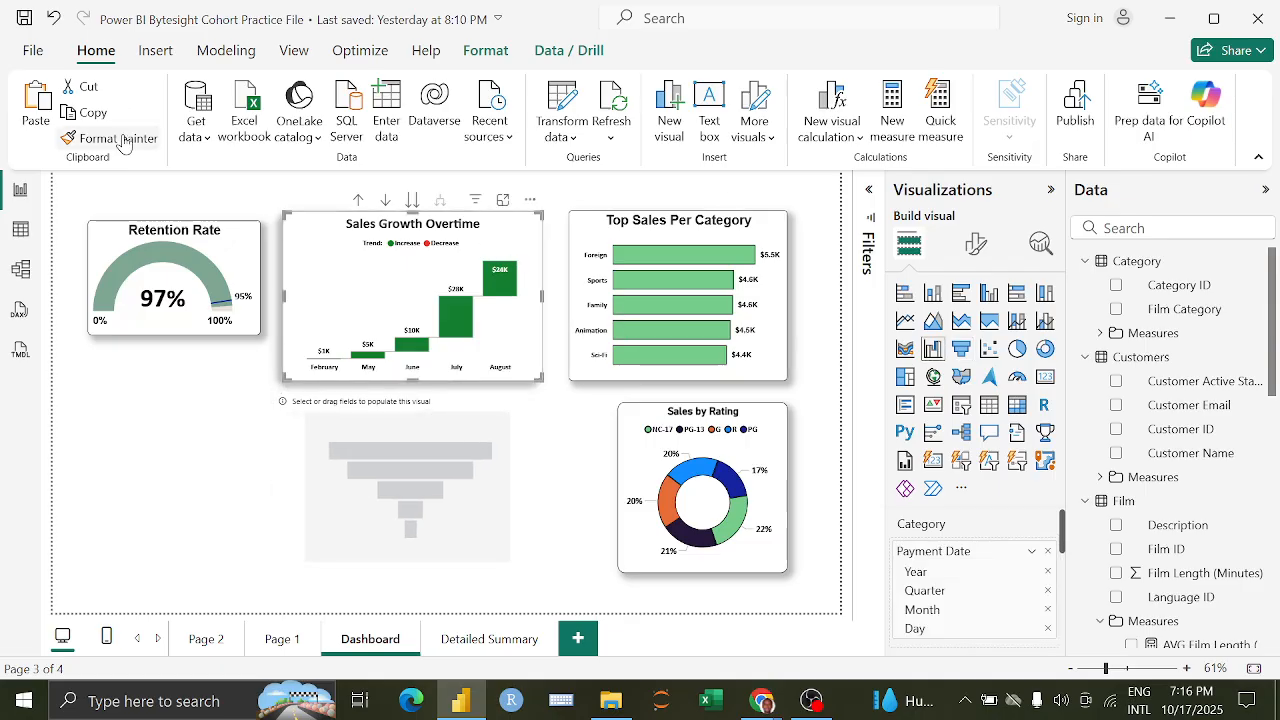
click(114, 137)
click(482, 401)
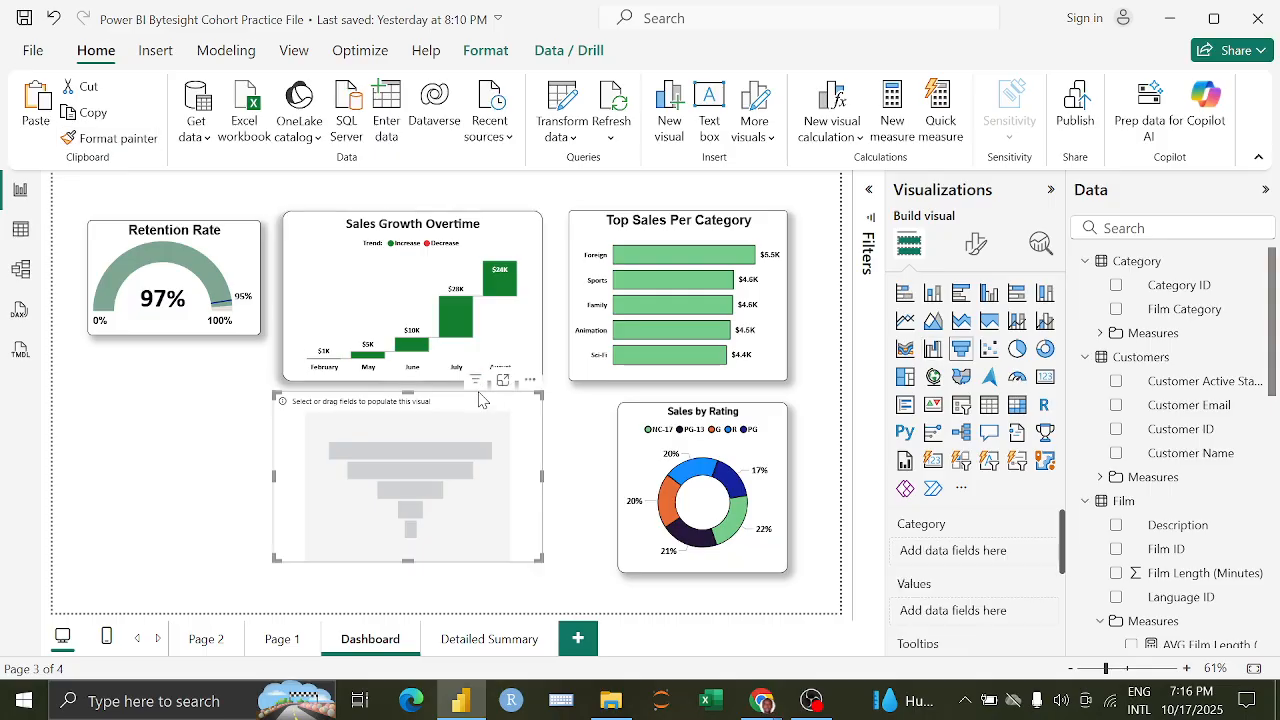
click(546, 471)
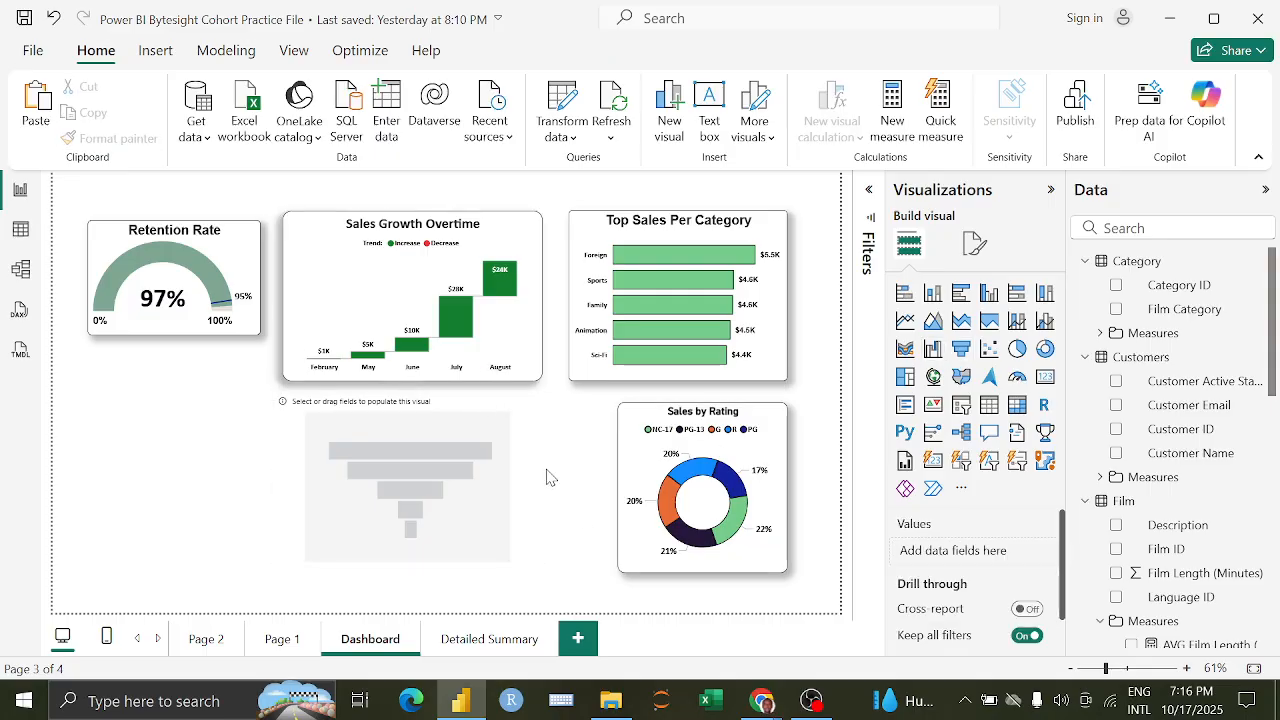
Step: Populate the funnel chart with Film Category as the category and % Active Customers (Method 1) as the values
click(490, 428)
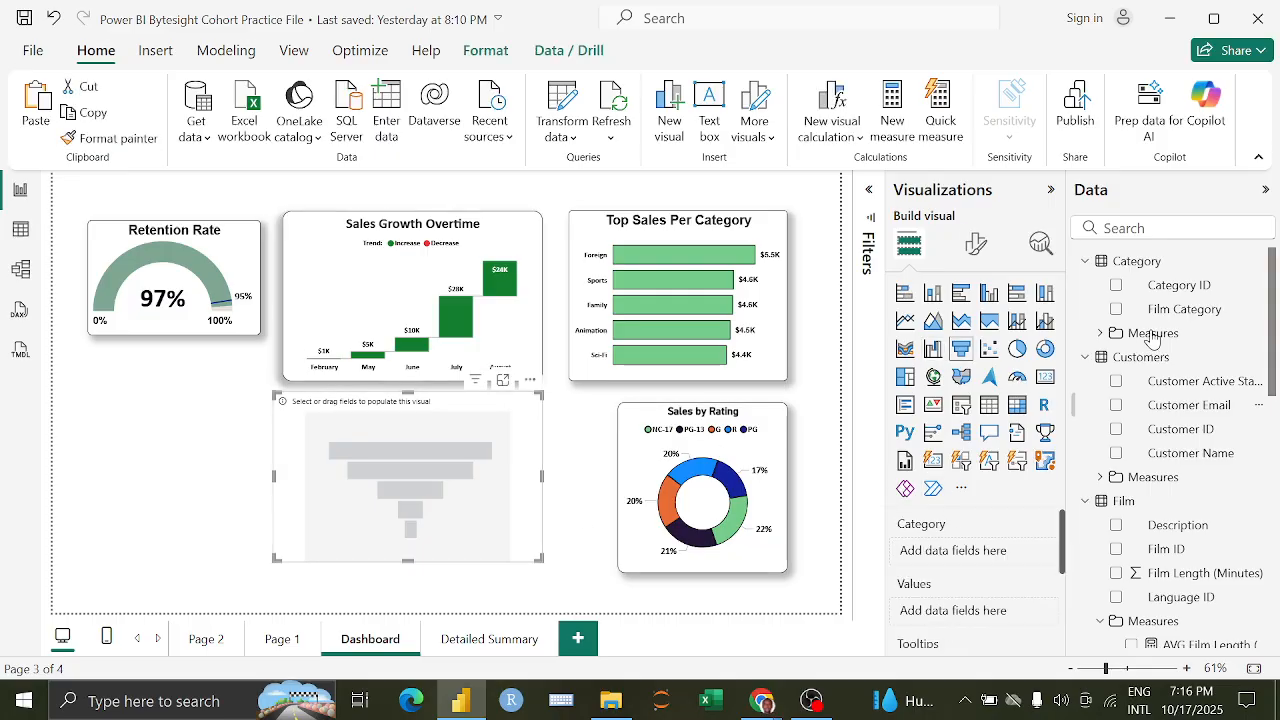
drag(1155, 320, 963, 560)
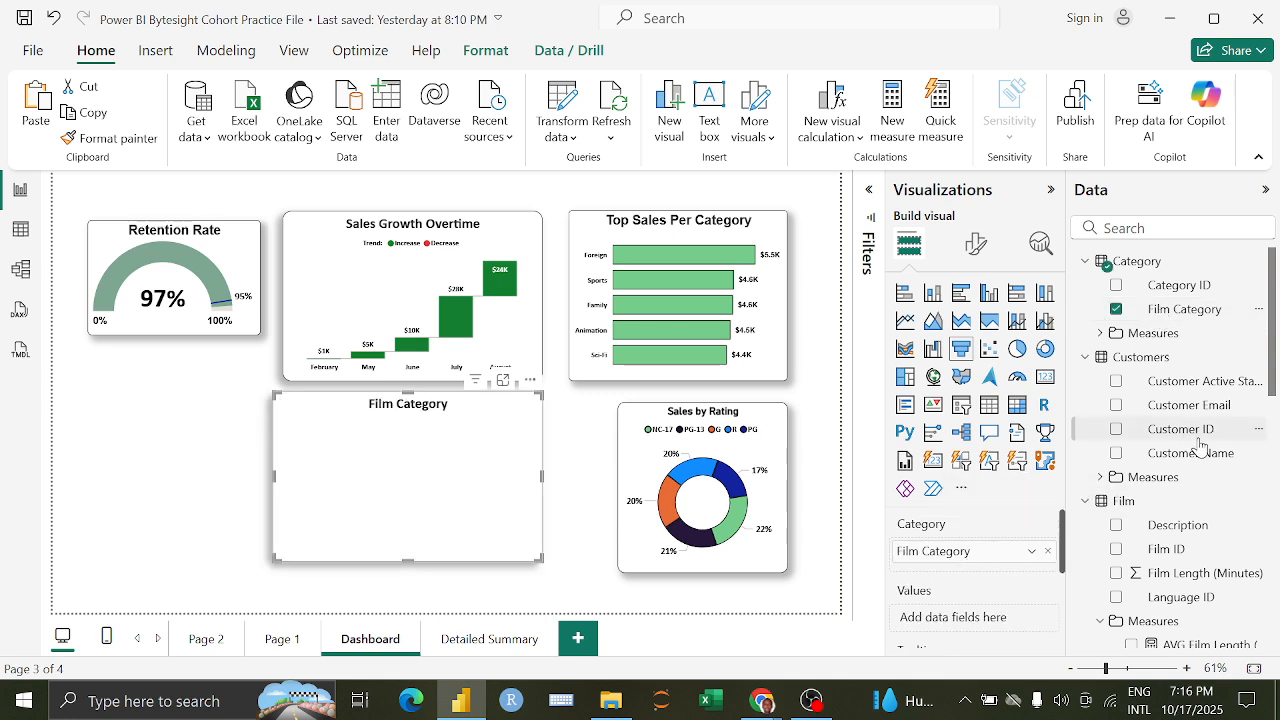
click(1101, 478)
scroll(1110, 470, down, 2)
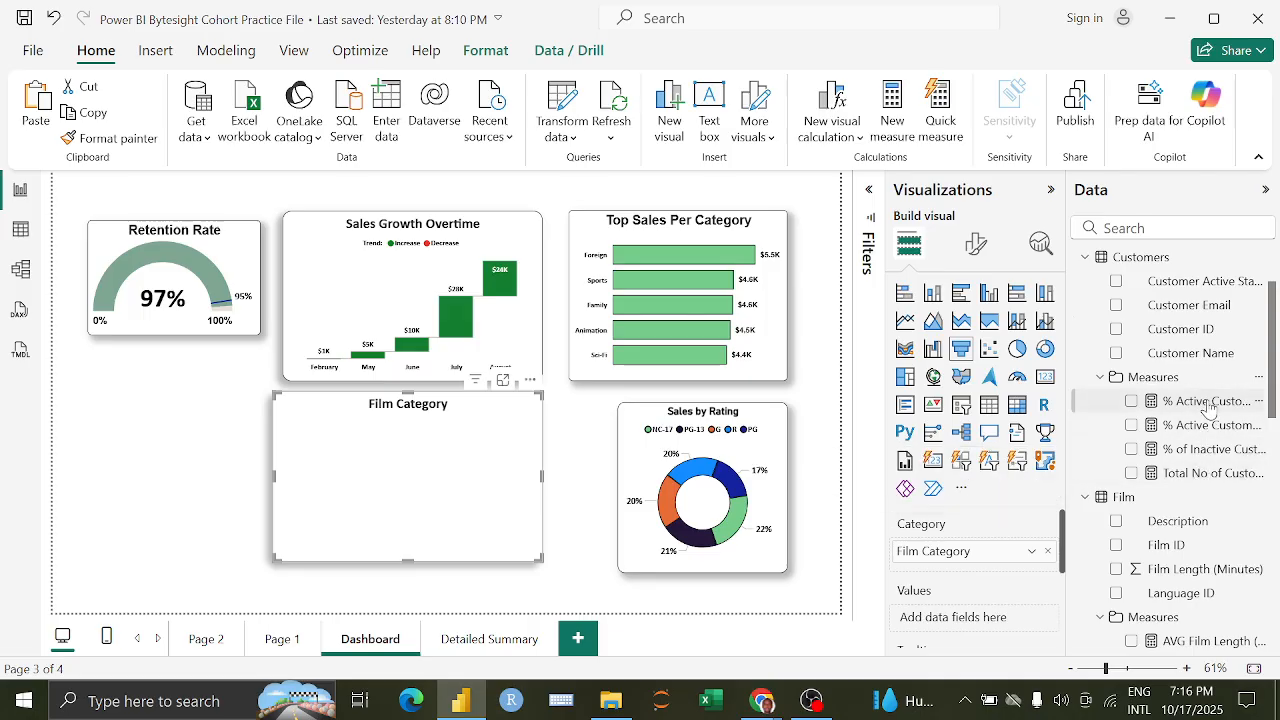
drag(1207, 408, 994, 614)
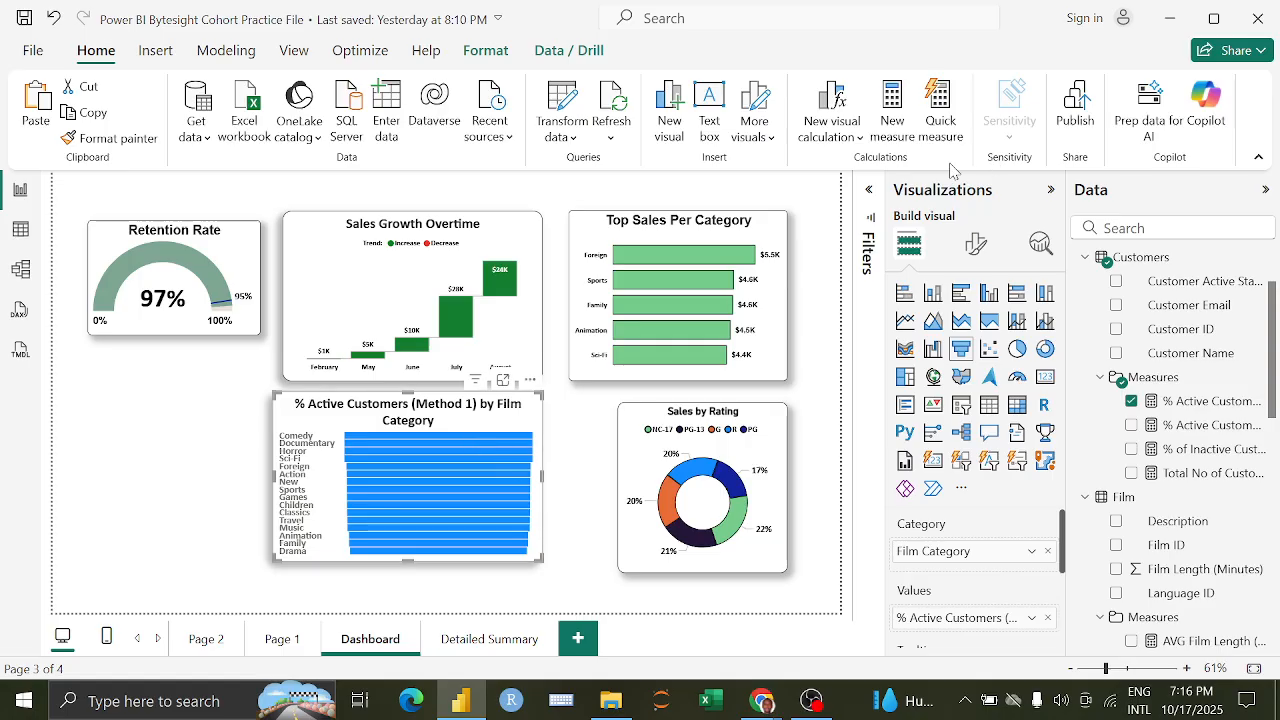
Step: Filter the funnel chart's Film Category with Top N to the top 3 by % Active Customers (Method 1)
click(871, 192)
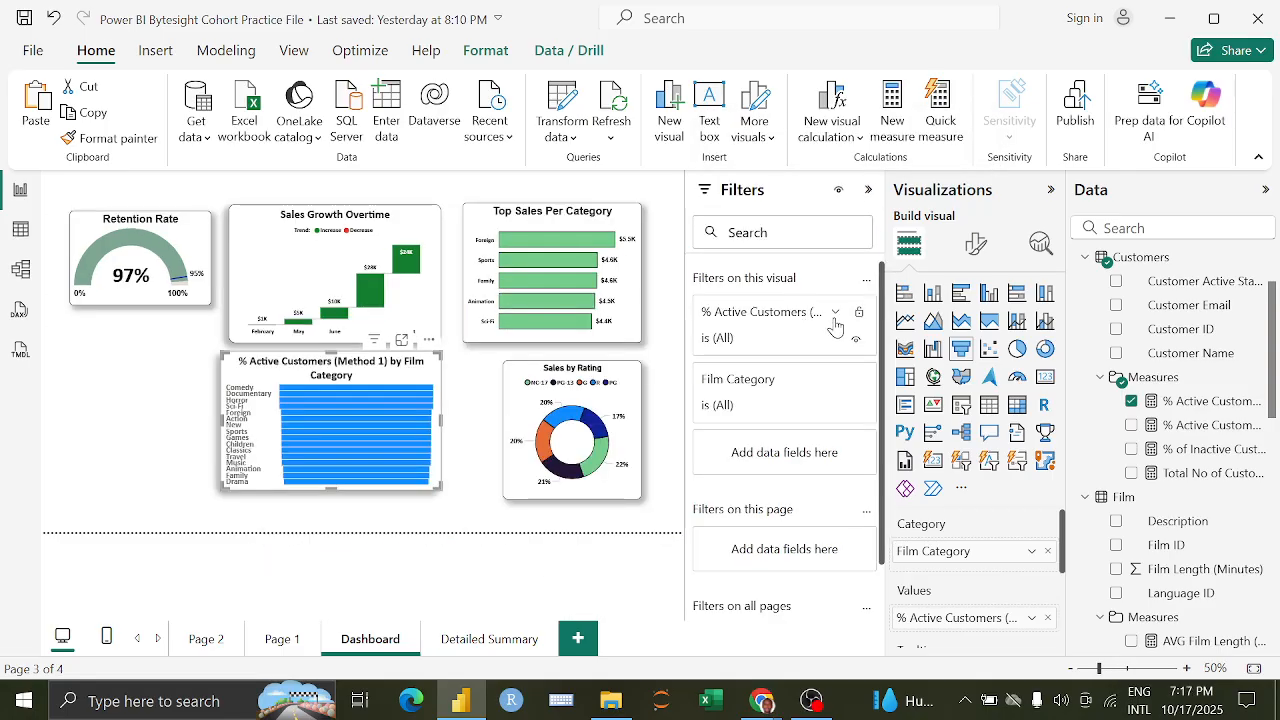
click(835, 314)
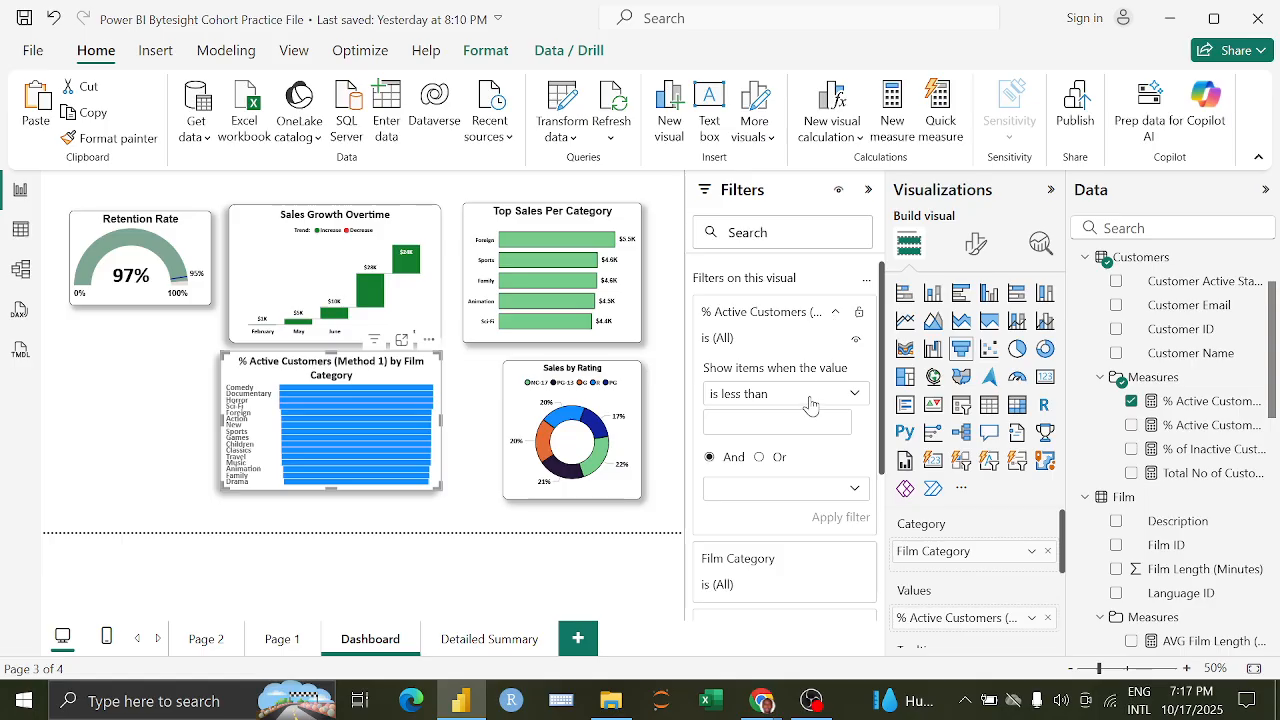
click(838, 314)
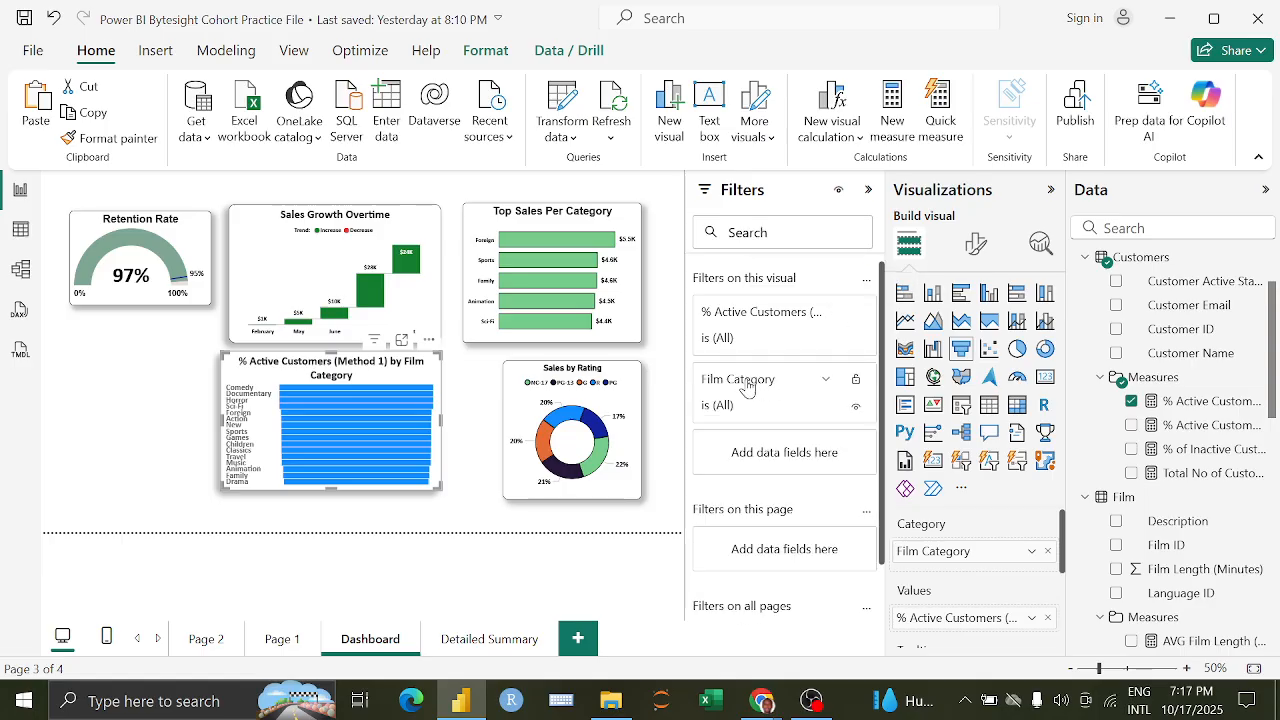
click(827, 383)
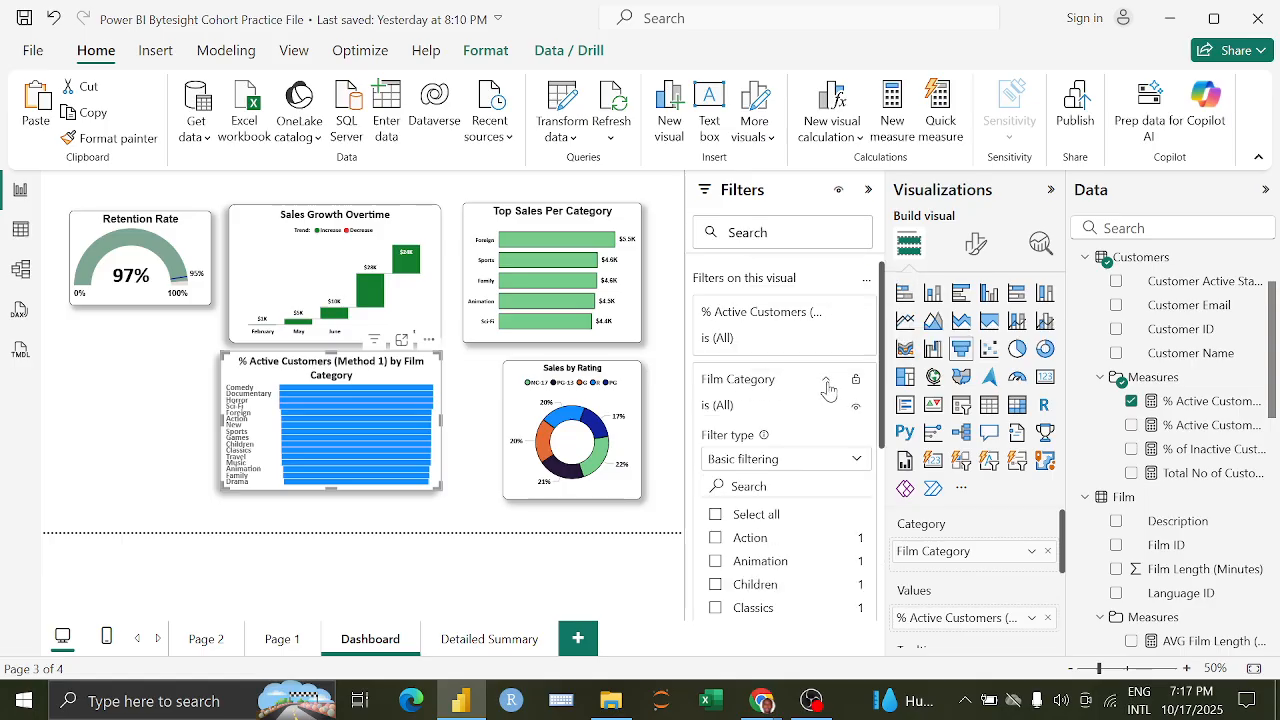
click(855, 463)
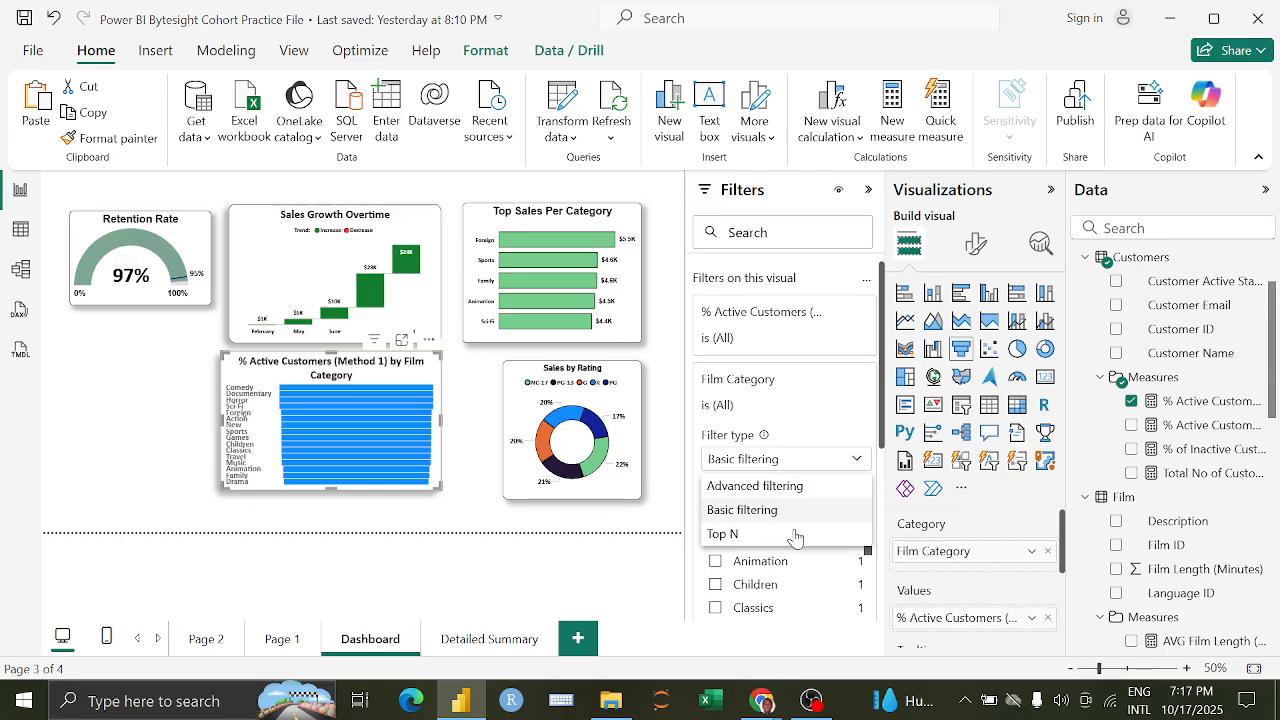
click(731, 536)
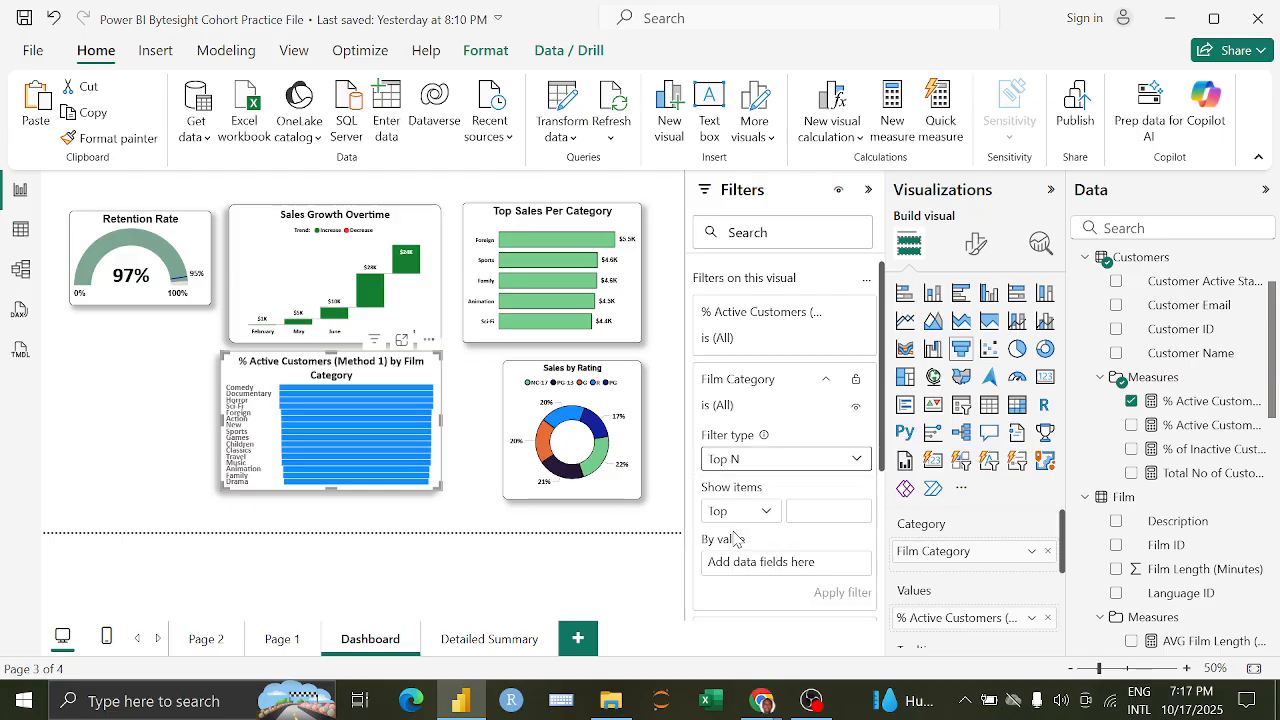
click(809, 514)
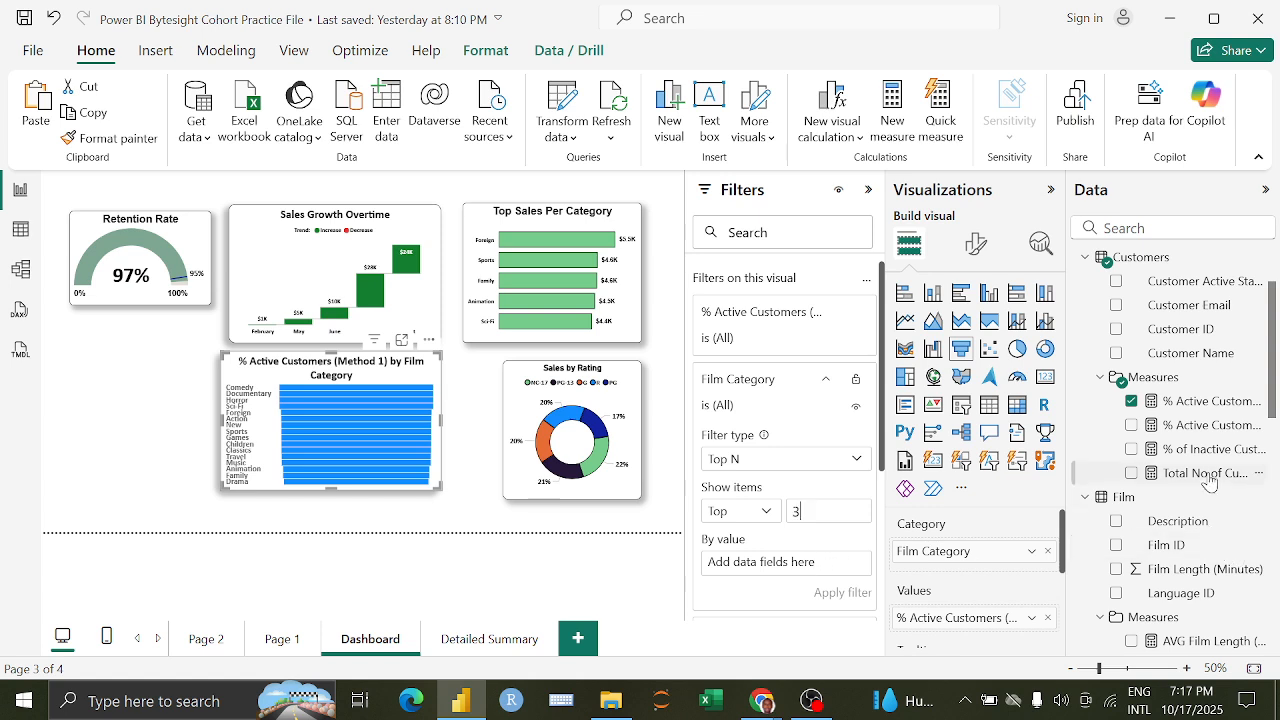
drag(1190, 400, 812, 572)
click(843, 590)
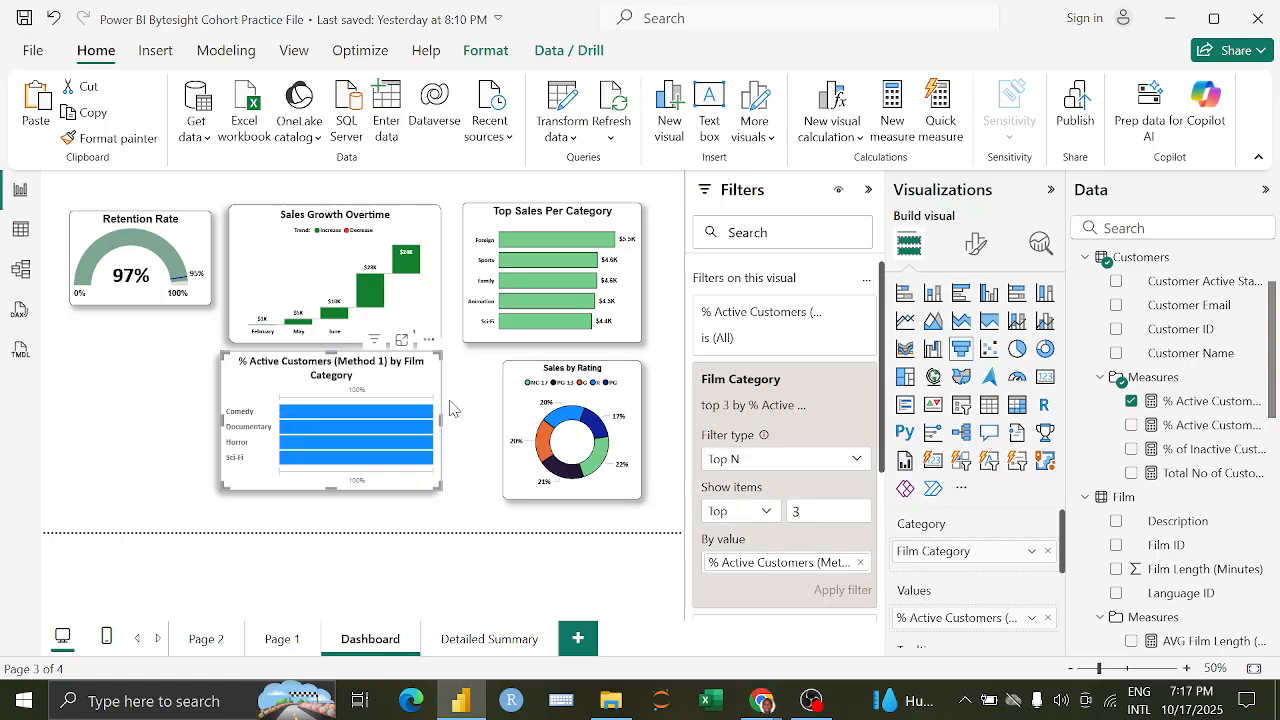
Step: Enlarge the funnel chart slightly and replace its % Active Customers values with Total No of Customers
drag(442, 490, 461, 497)
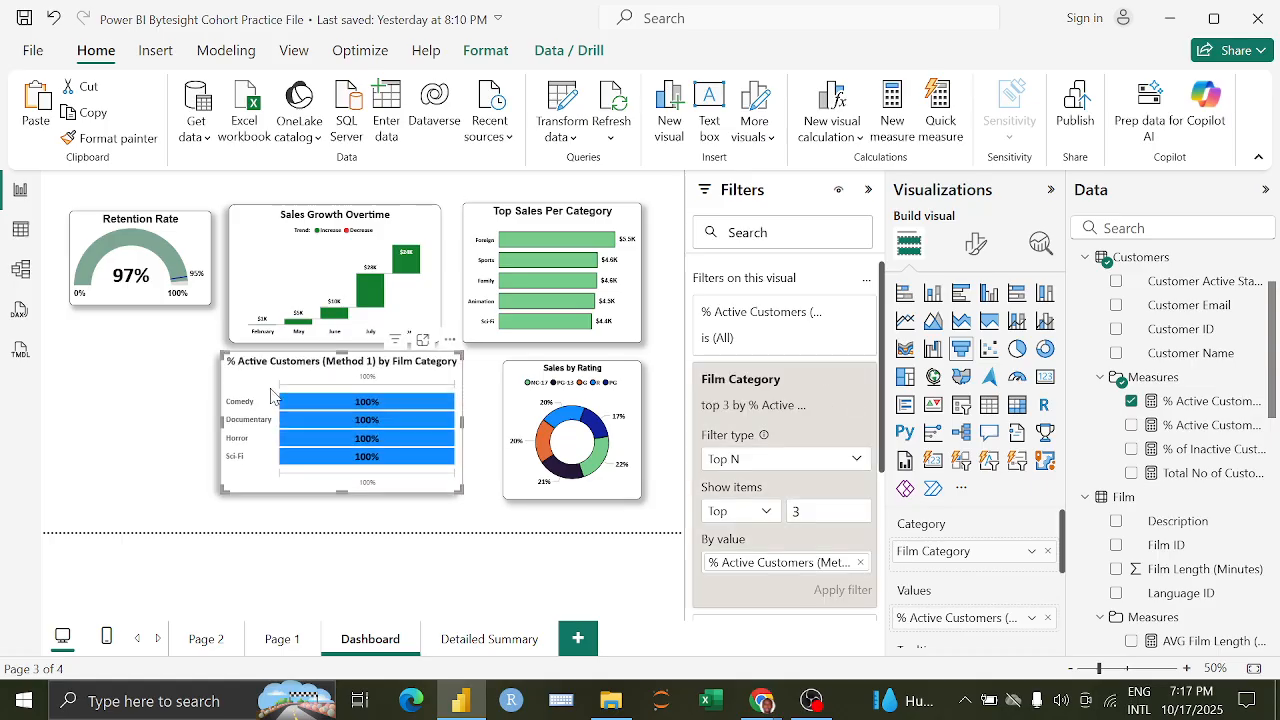
click(1131, 401)
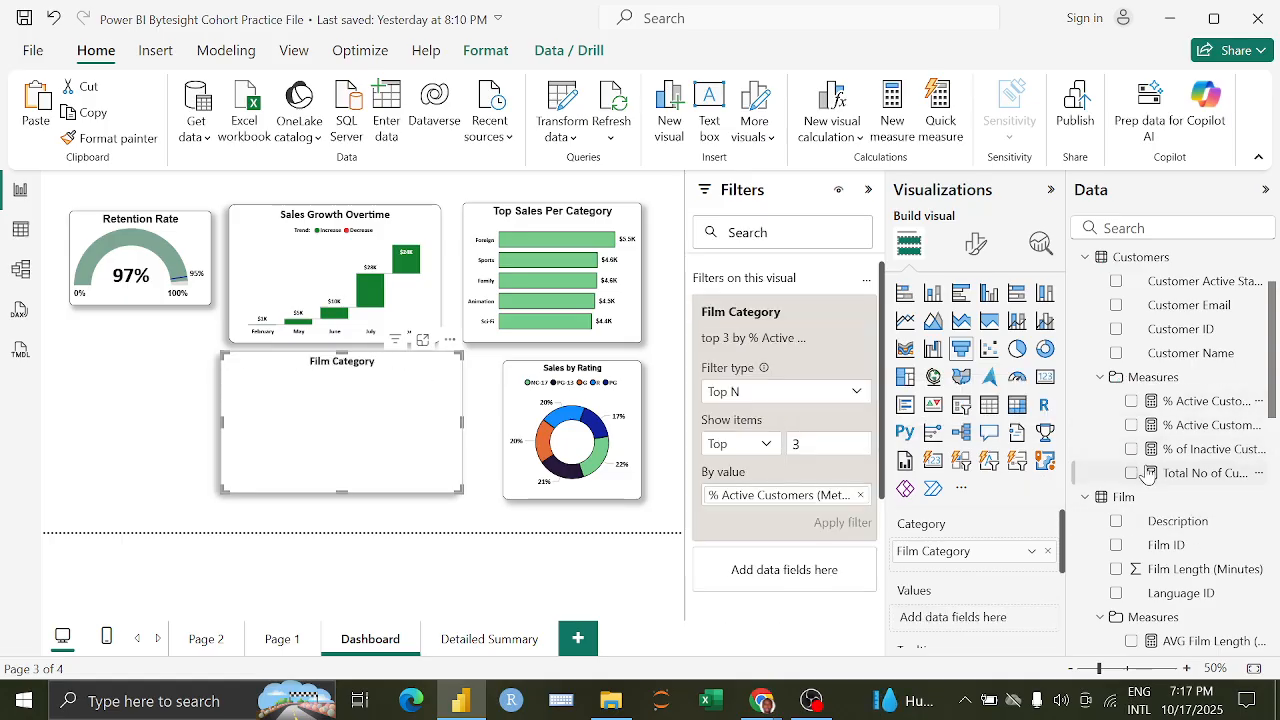
drag(1195, 478, 958, 620)
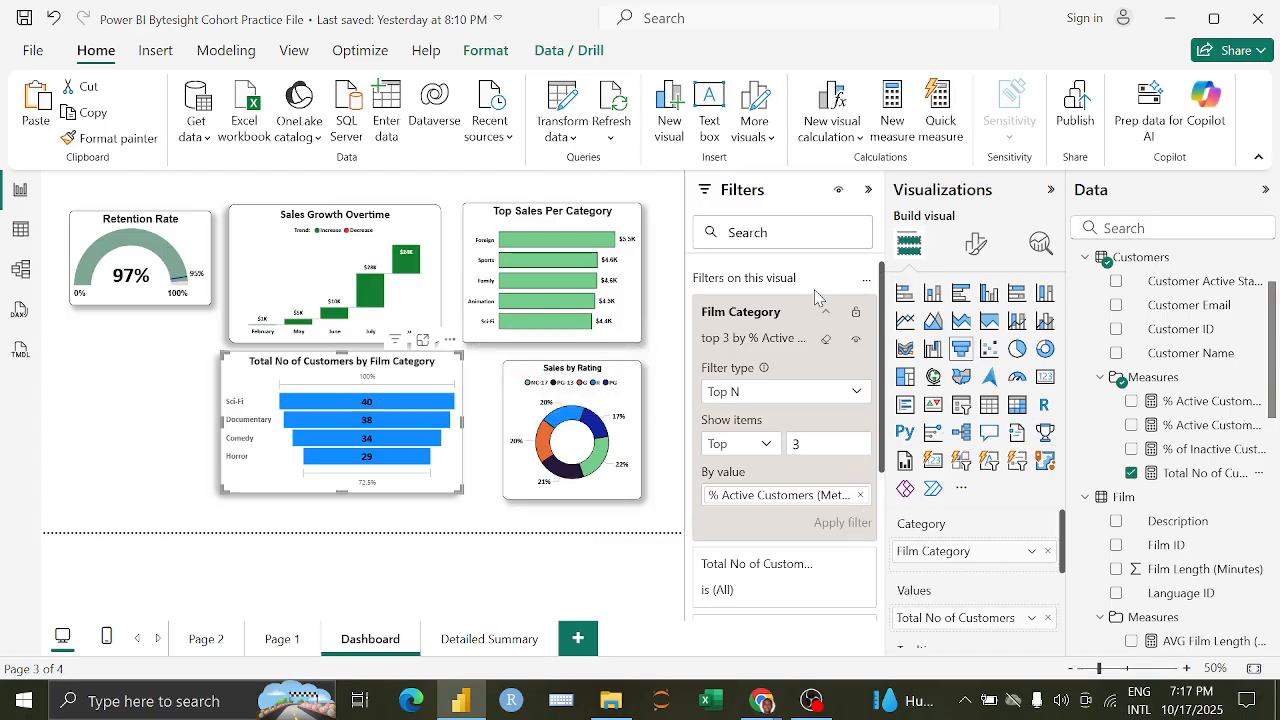
click(868, 189)
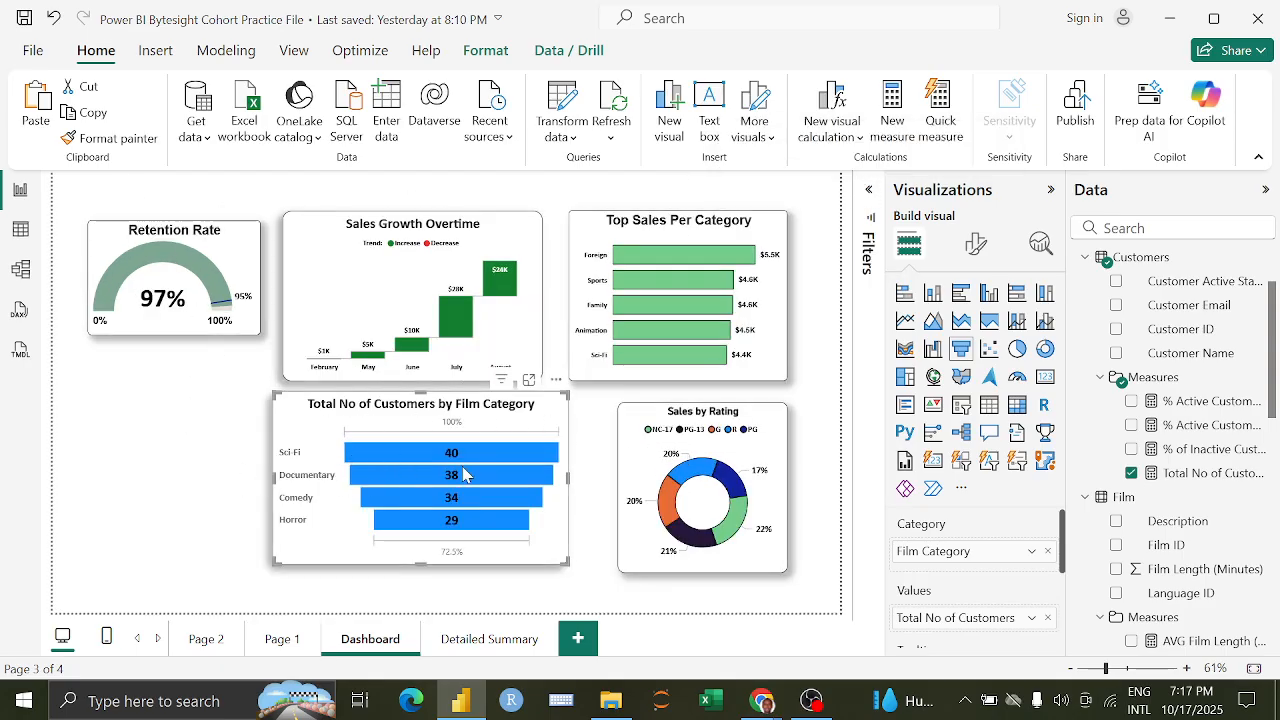
Step: Turn off the funnel chart's conversion rate labels and set the font color of its data label values to white
click(976, 244)
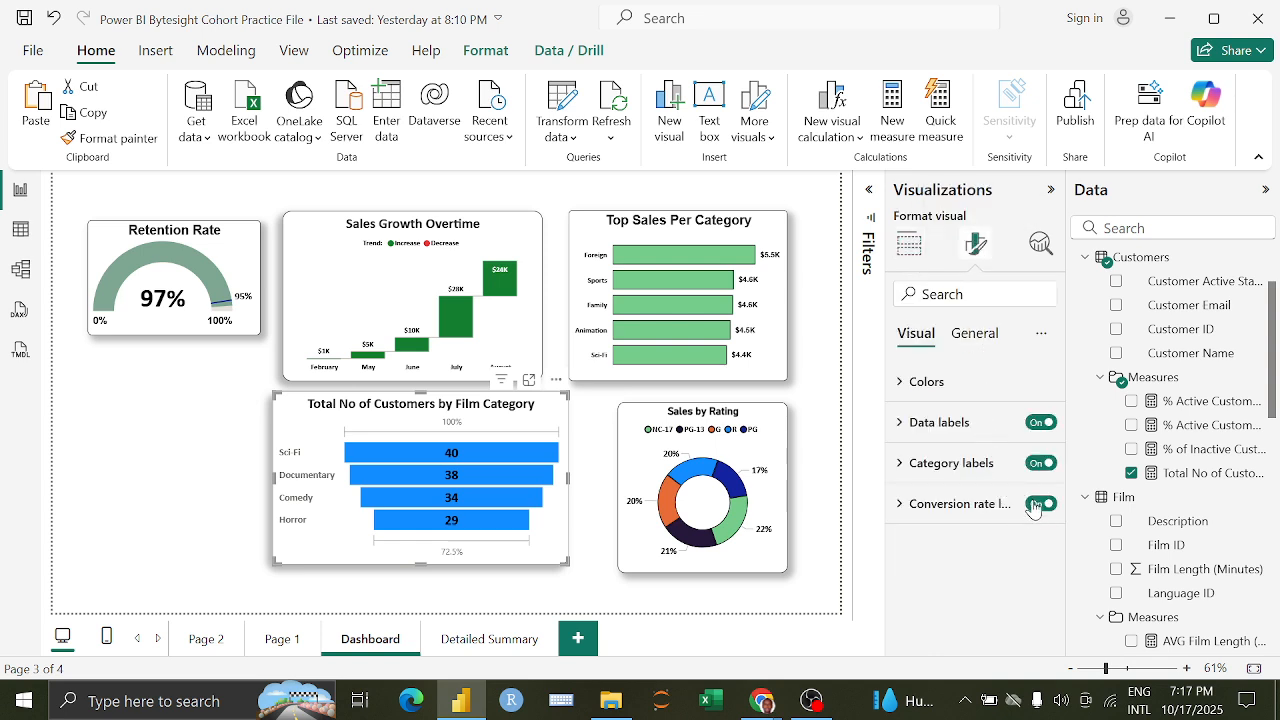
click(1040, 504)
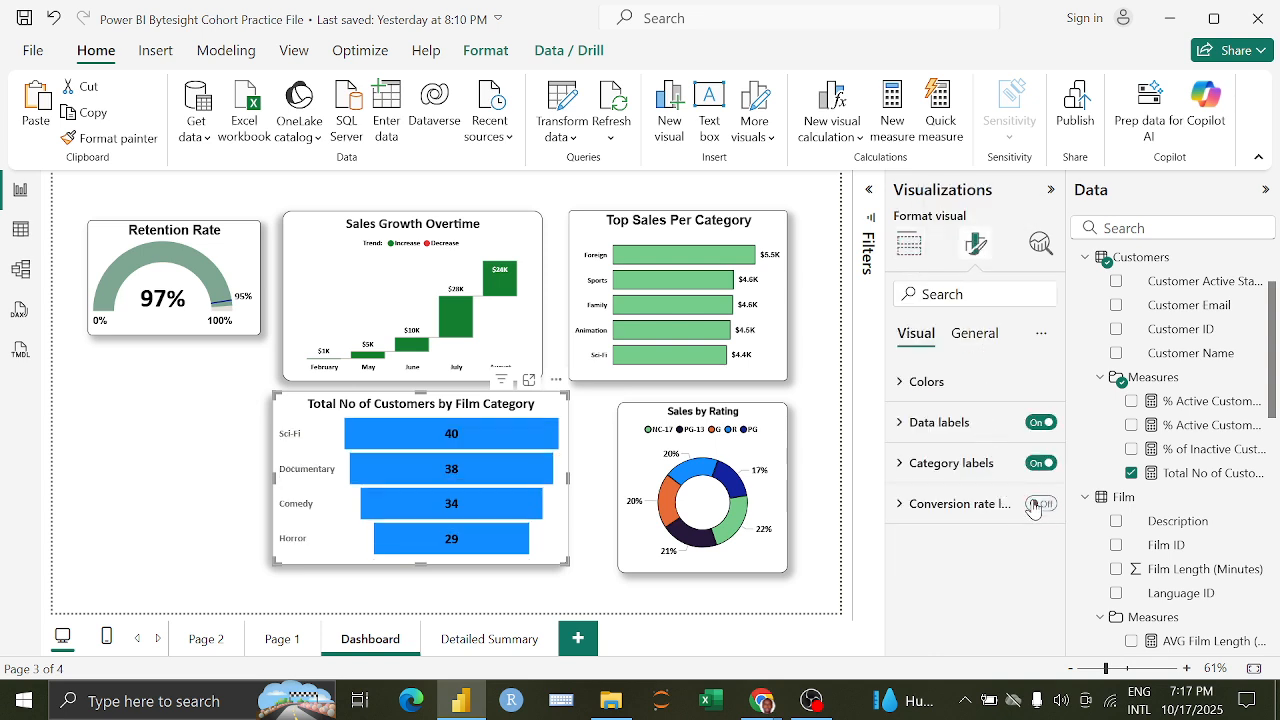
click(991, 423)
scroll(981, 541, down, 1)
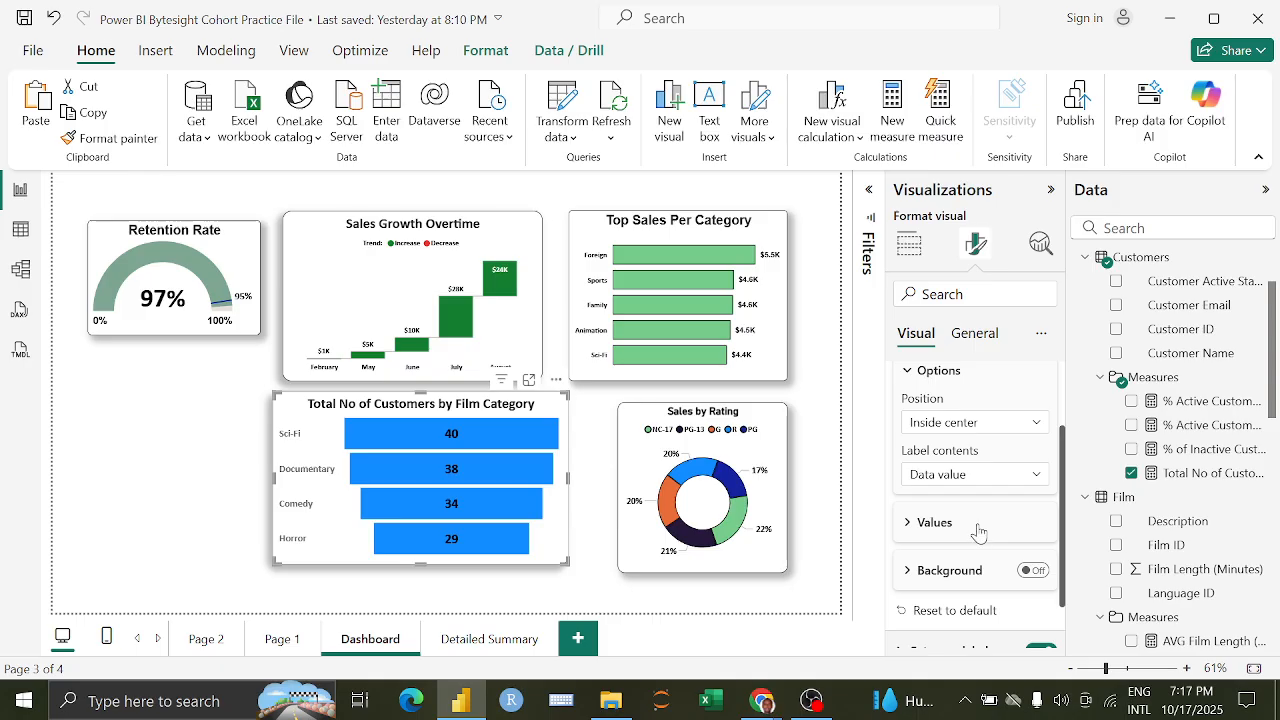
click(979, 532)
scroll(980, 530, down, 3)
click(941, 460)
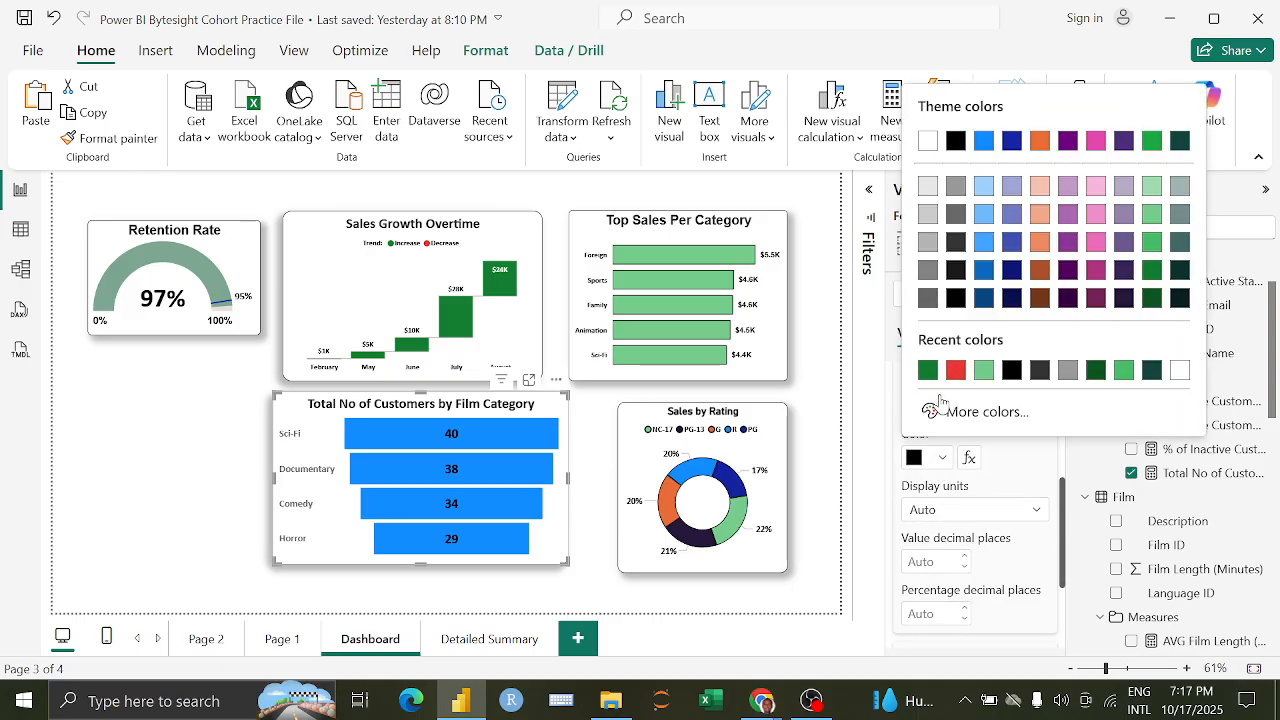
click(1178, 371)
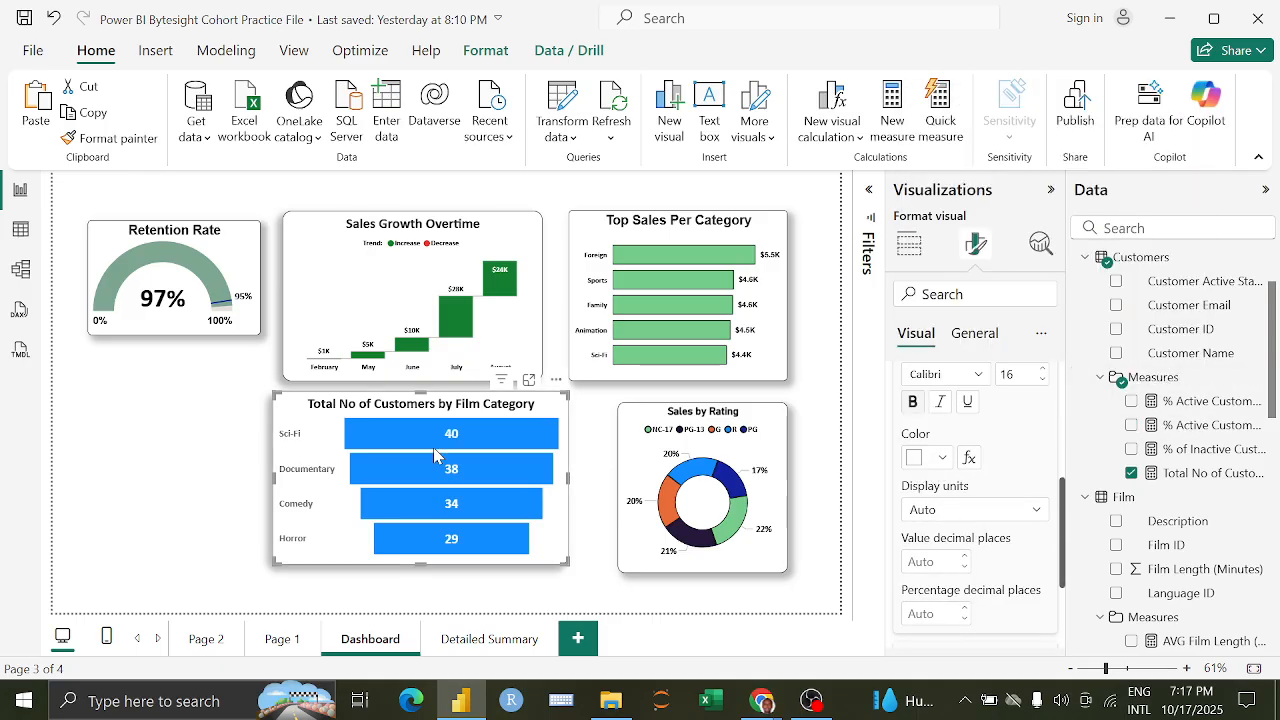
scroll(1007, 484, up, 1)
scroll(980, 478, up, 3)
click(934, 423)
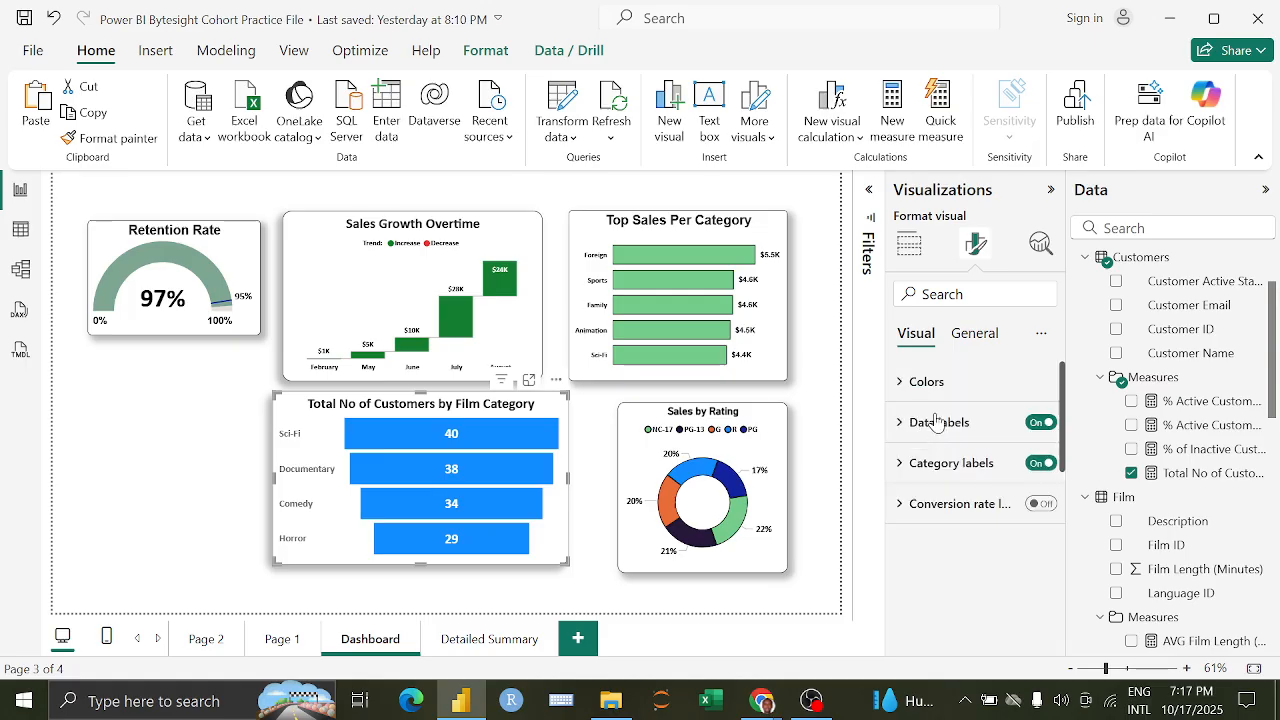
Step: Recolor the funnel bars from blue to a medium theme green and turn on Show all for the individual category colors
click(932, 381)
click(941, 450)
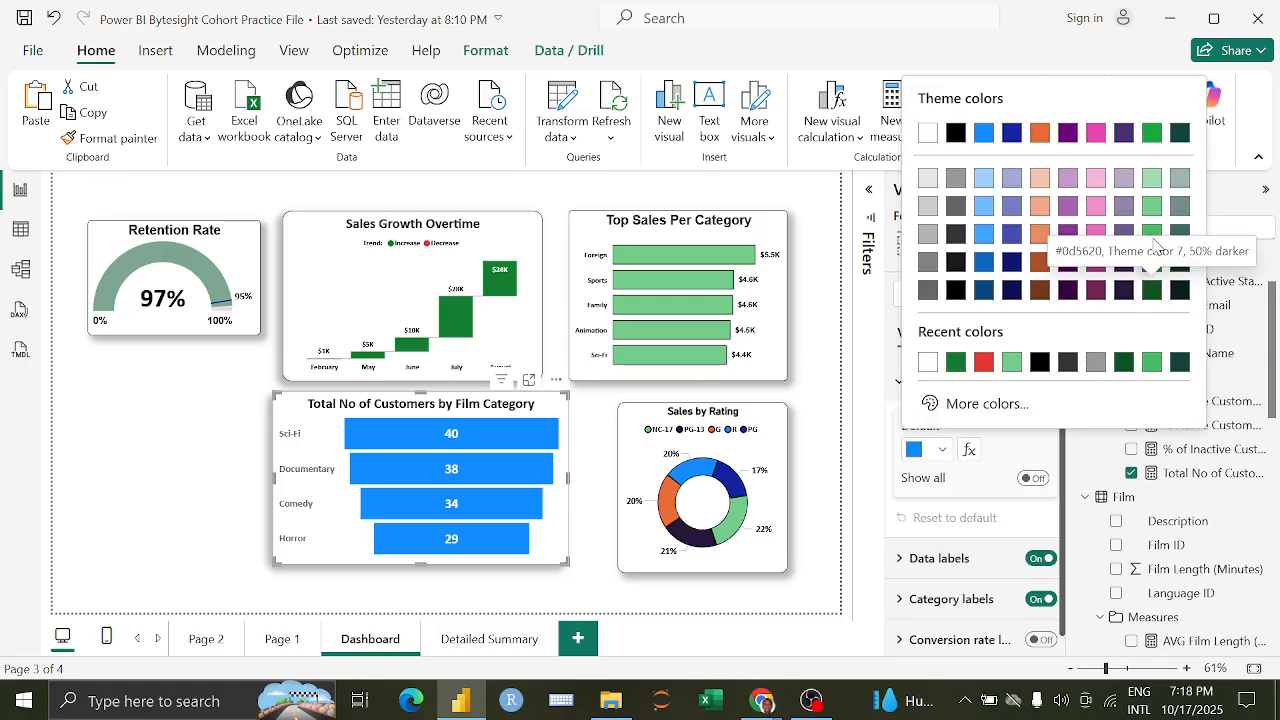
click(1152, 205)
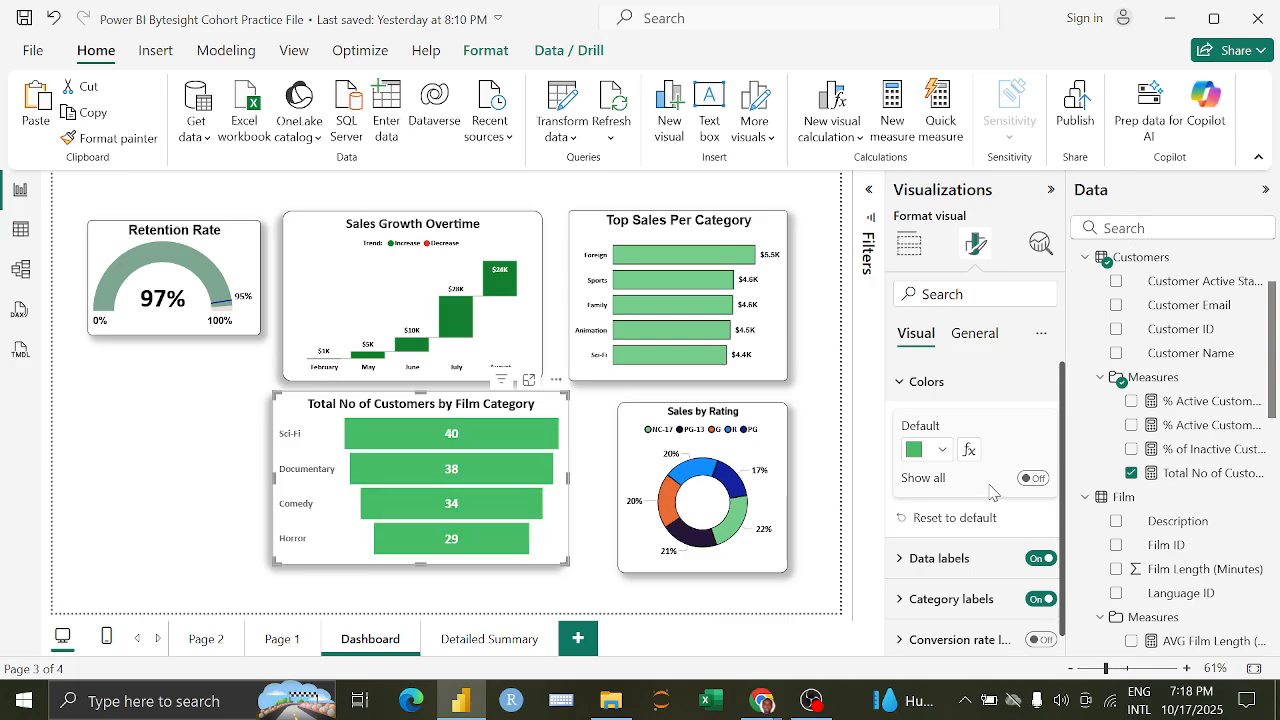
click(1027, 484)
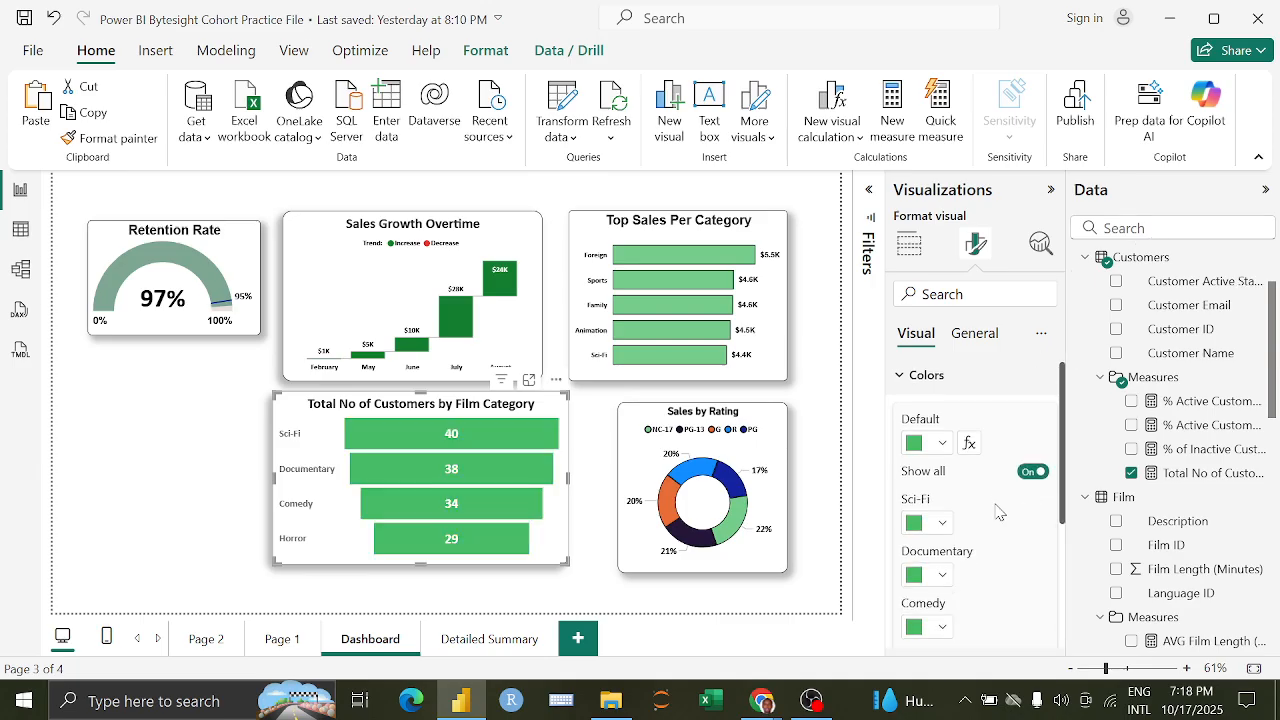
scroll(1000, 510, down, 2)
scroll(997, 514, up, 2)
scroll(997, 514, down, 2)
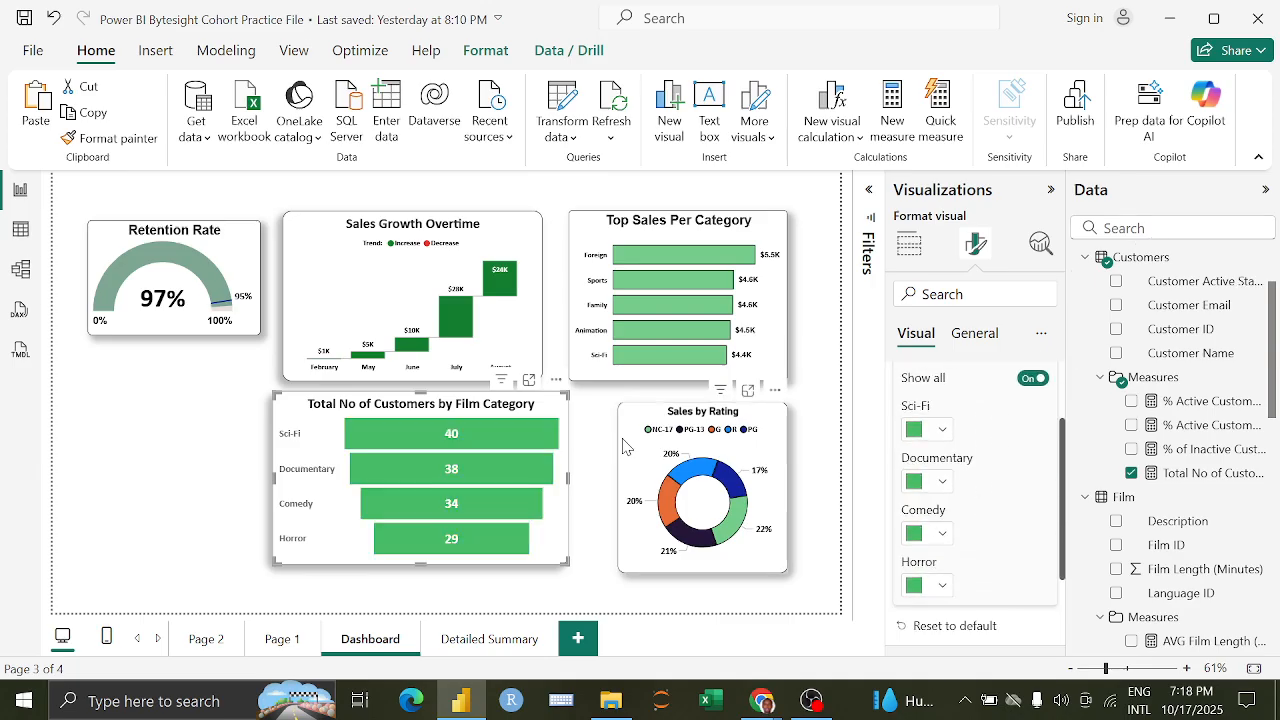
scroll(1000, 430, up, 2)
Step: Change the funnel bars' default color to the dark green used by the Sales Growth Overtime bars, after trying the darkest theme green
click(940, 450)
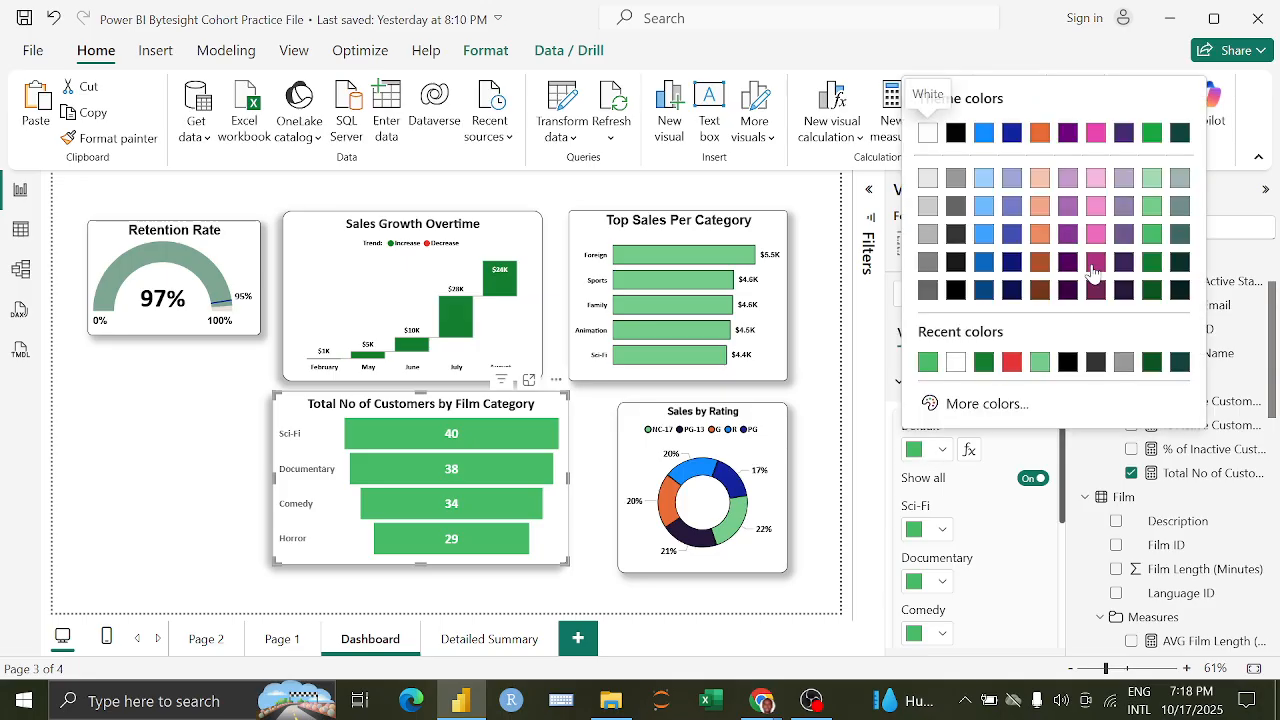
click(1152, 289)
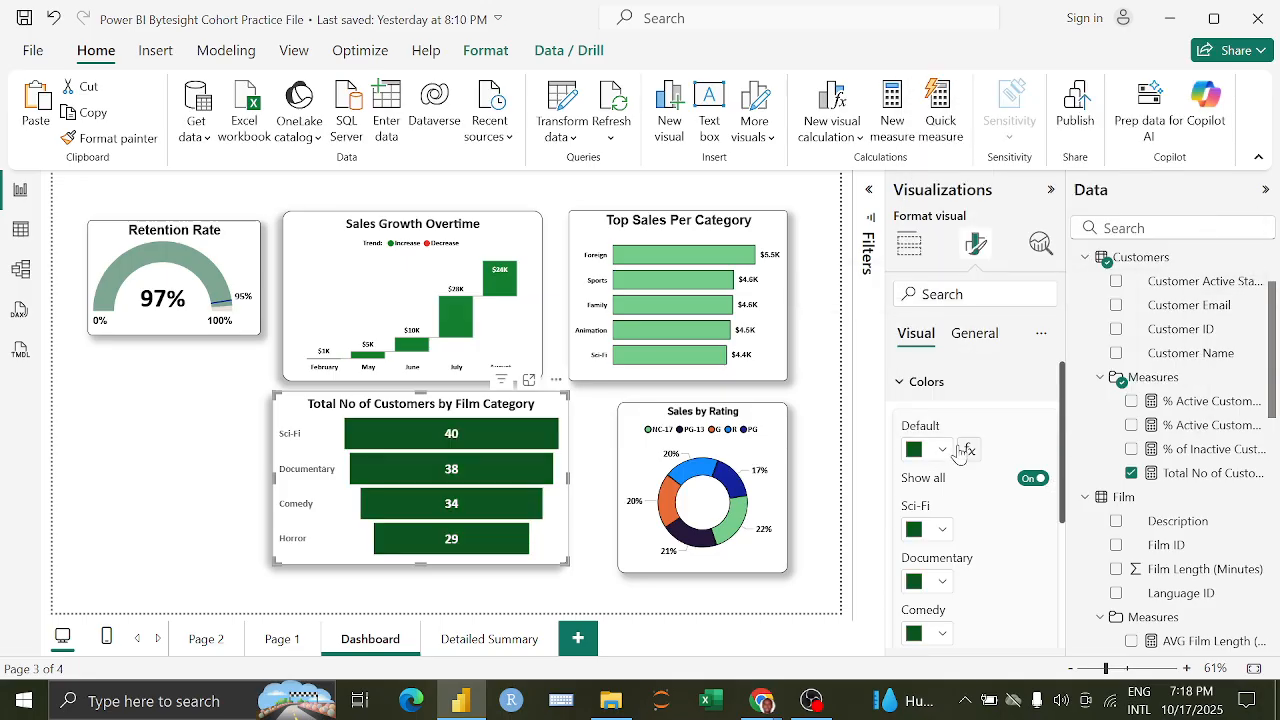
click(940, 452)
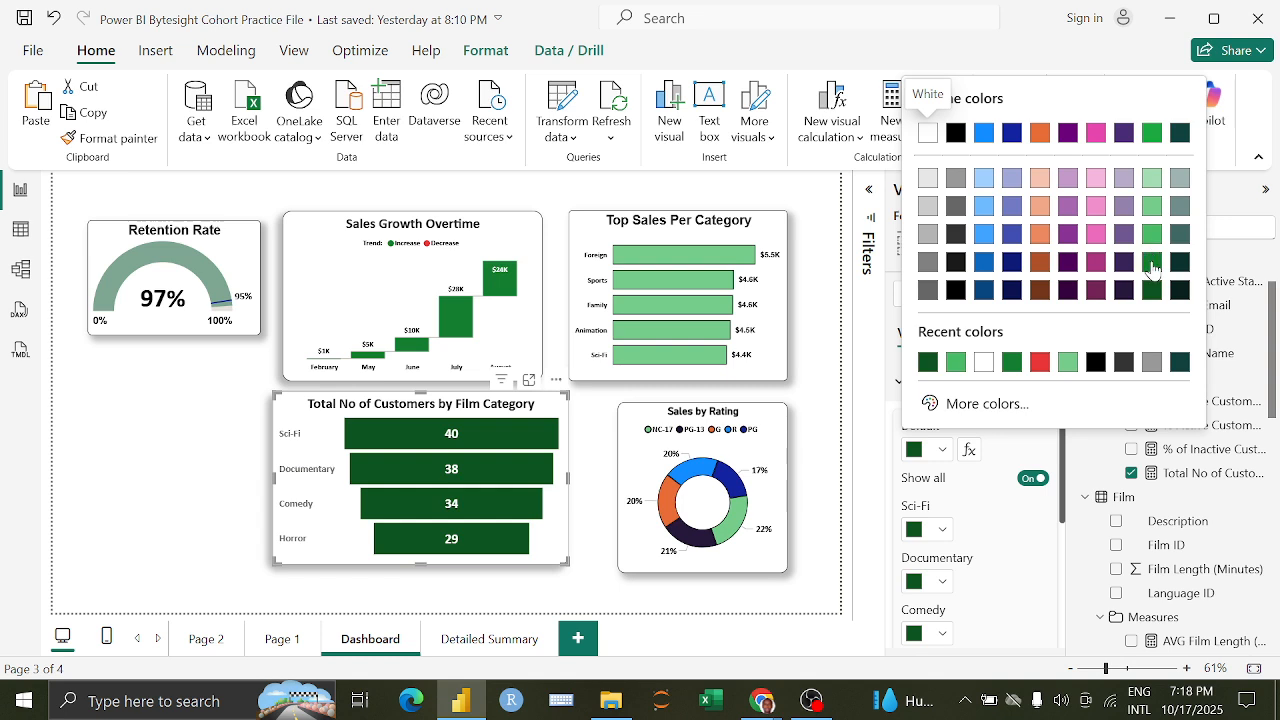
click(1151, 263)
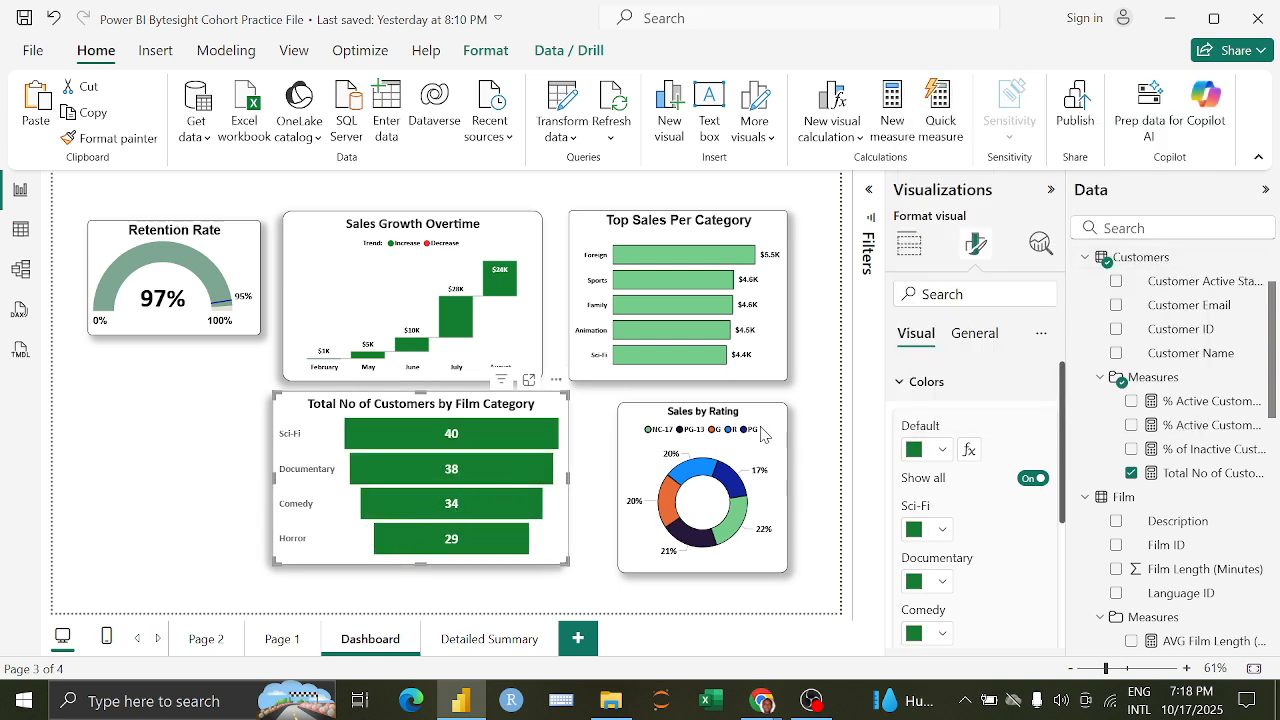
click(905, 380)
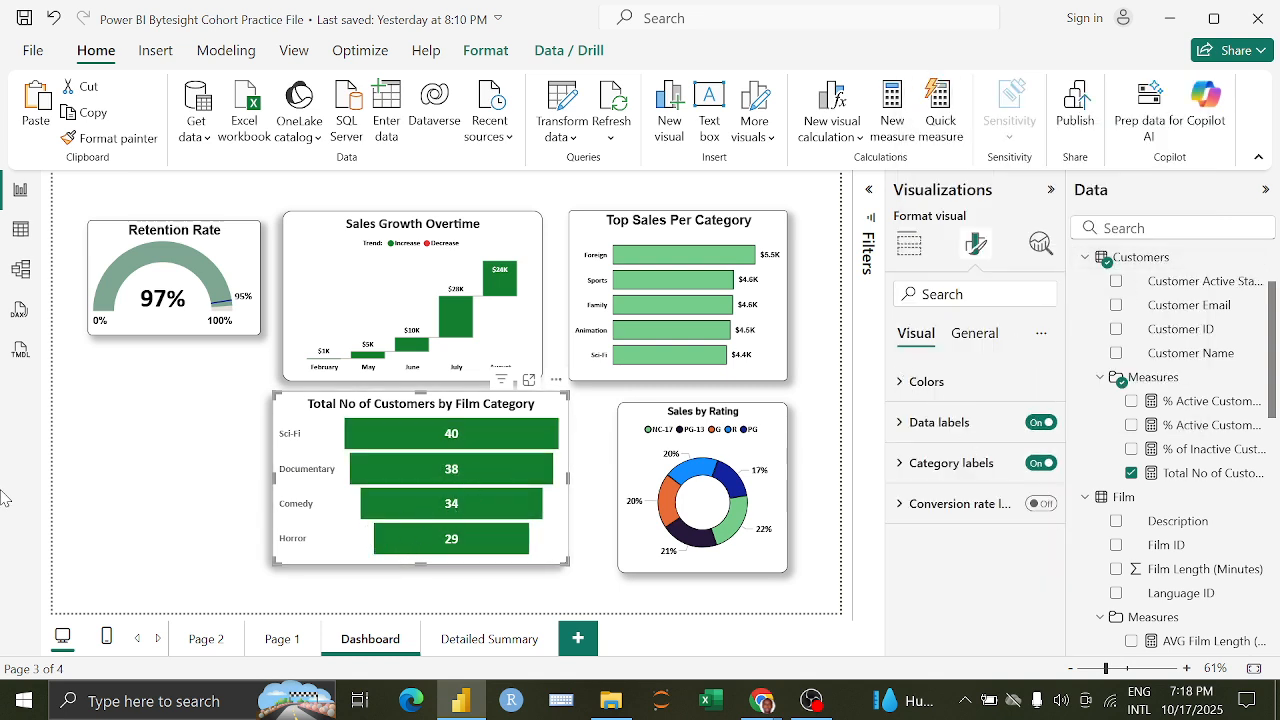
click(958, 424)
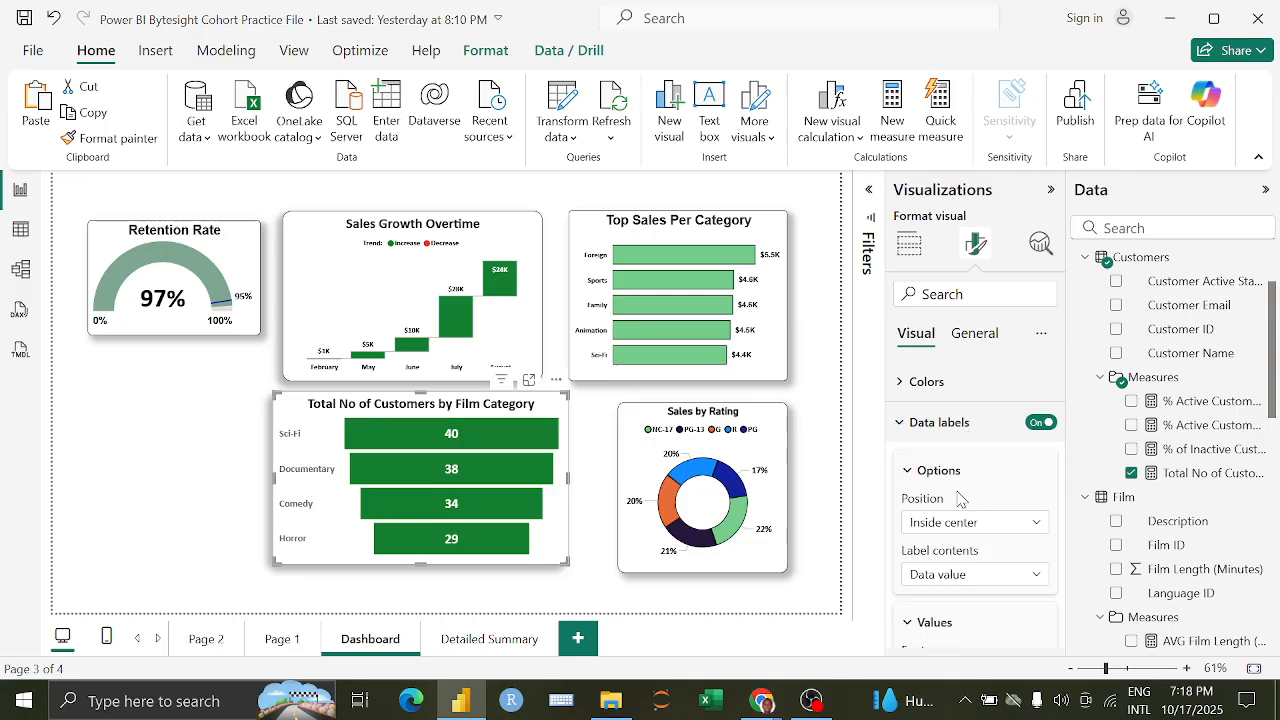
scroll(965, 470, down, 2)
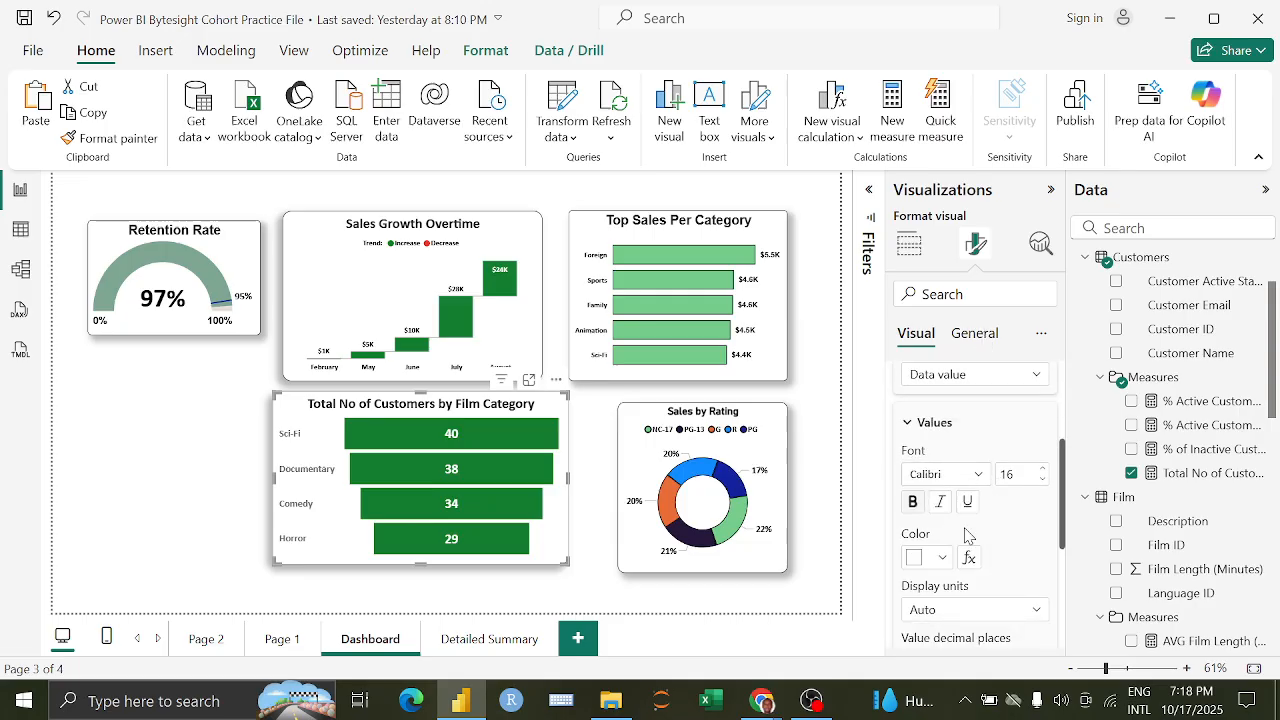
scroll(965, 535, down, 1)
scroll(965, 531, up, 3)
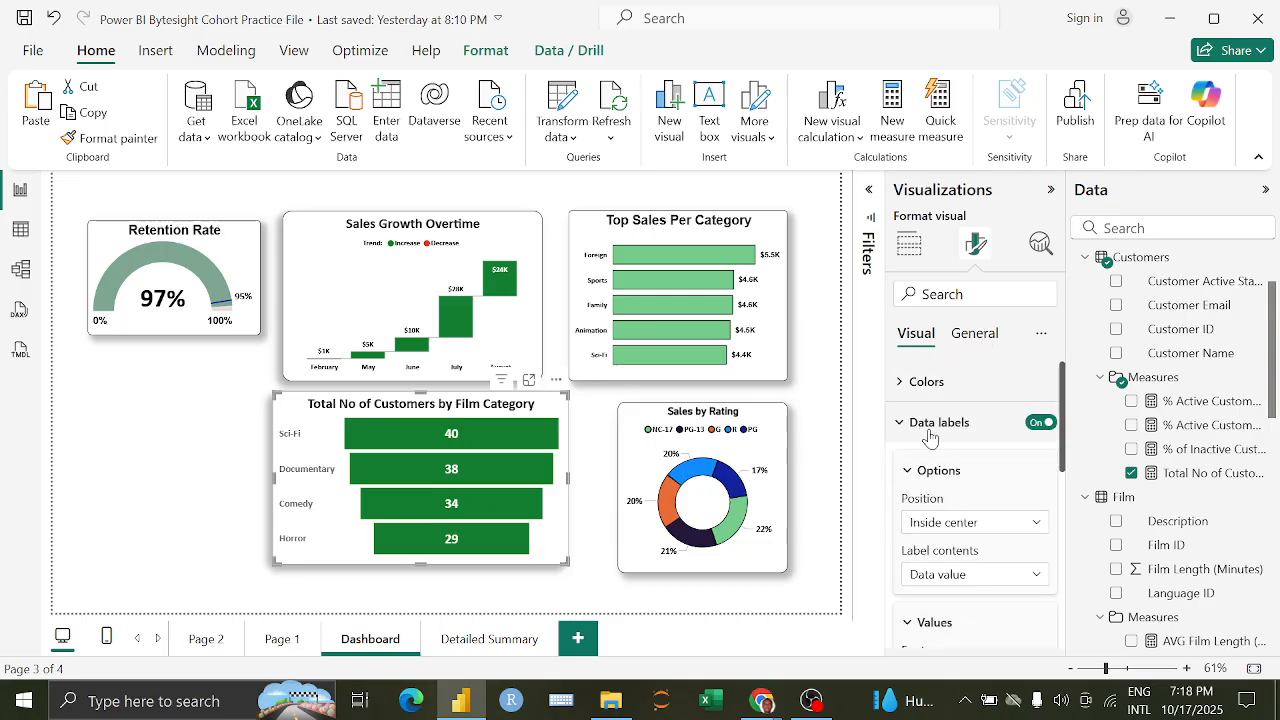
click(928, 424)
Step: Set the font color of the funnel chart's category labels to black
click(940, 462)
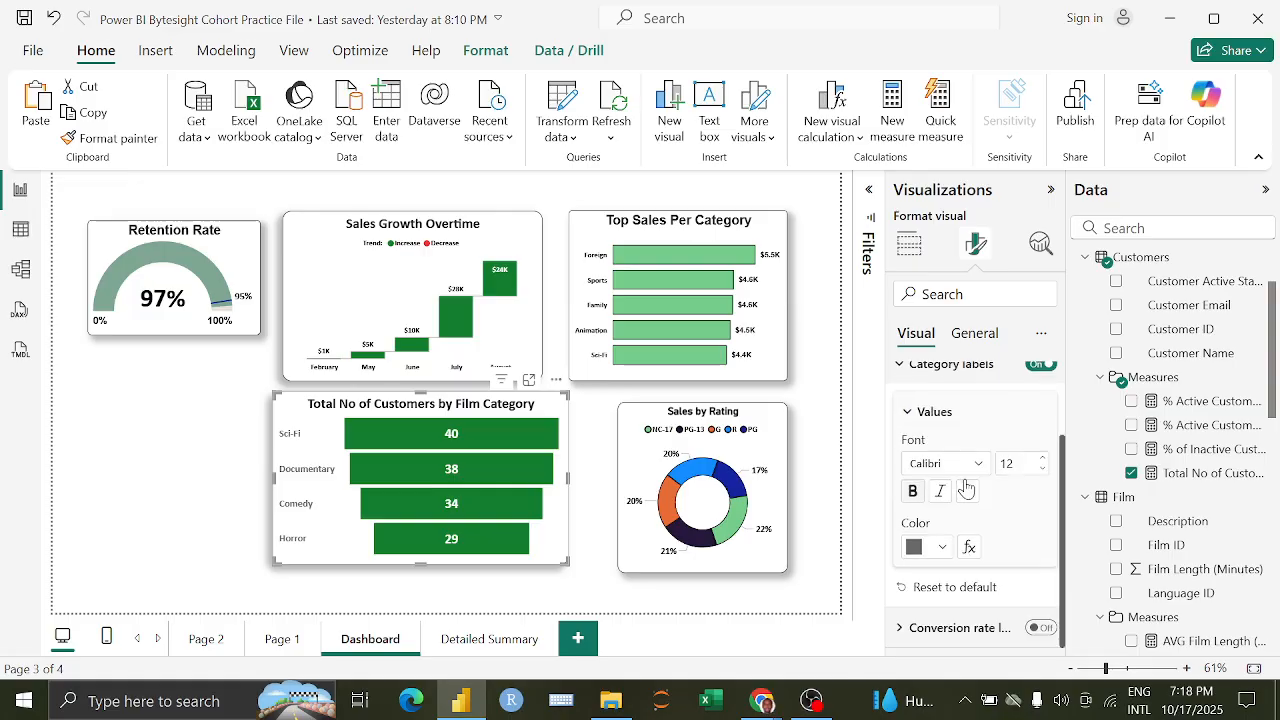
click(928, 547)
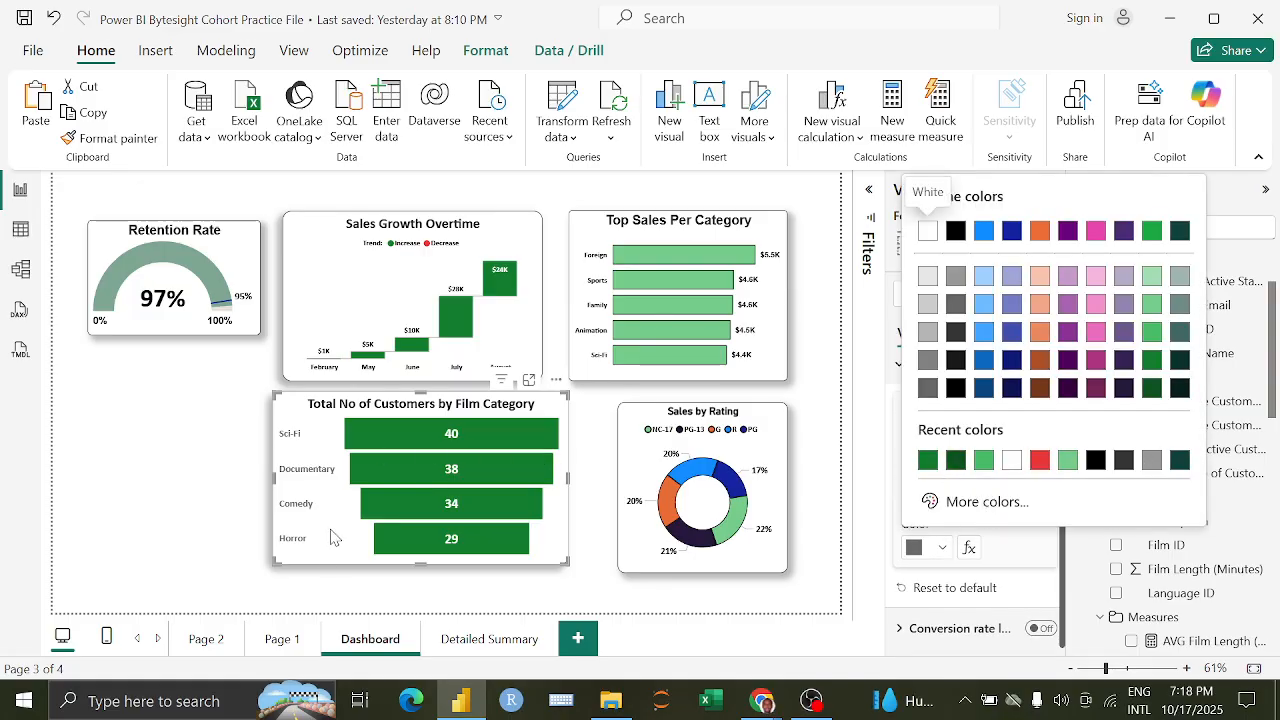
click(1100, 461)
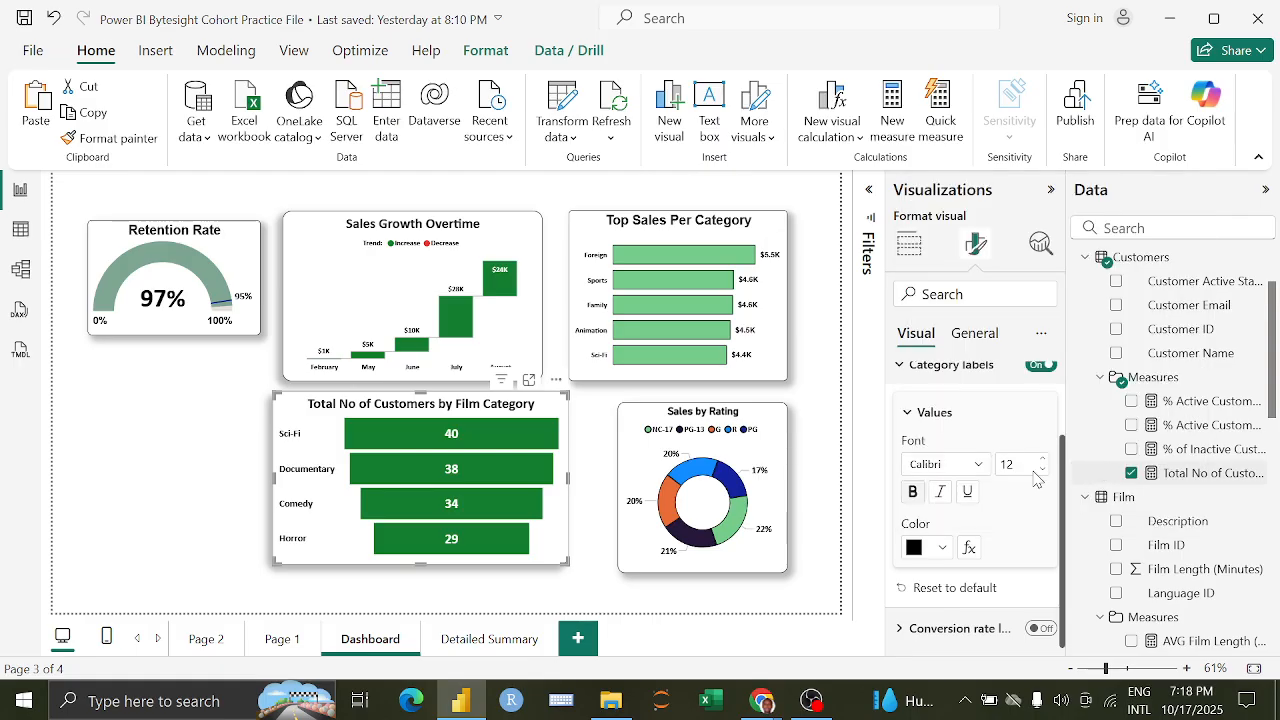
scroll(953, 490, up, 2)
click(940, 466)
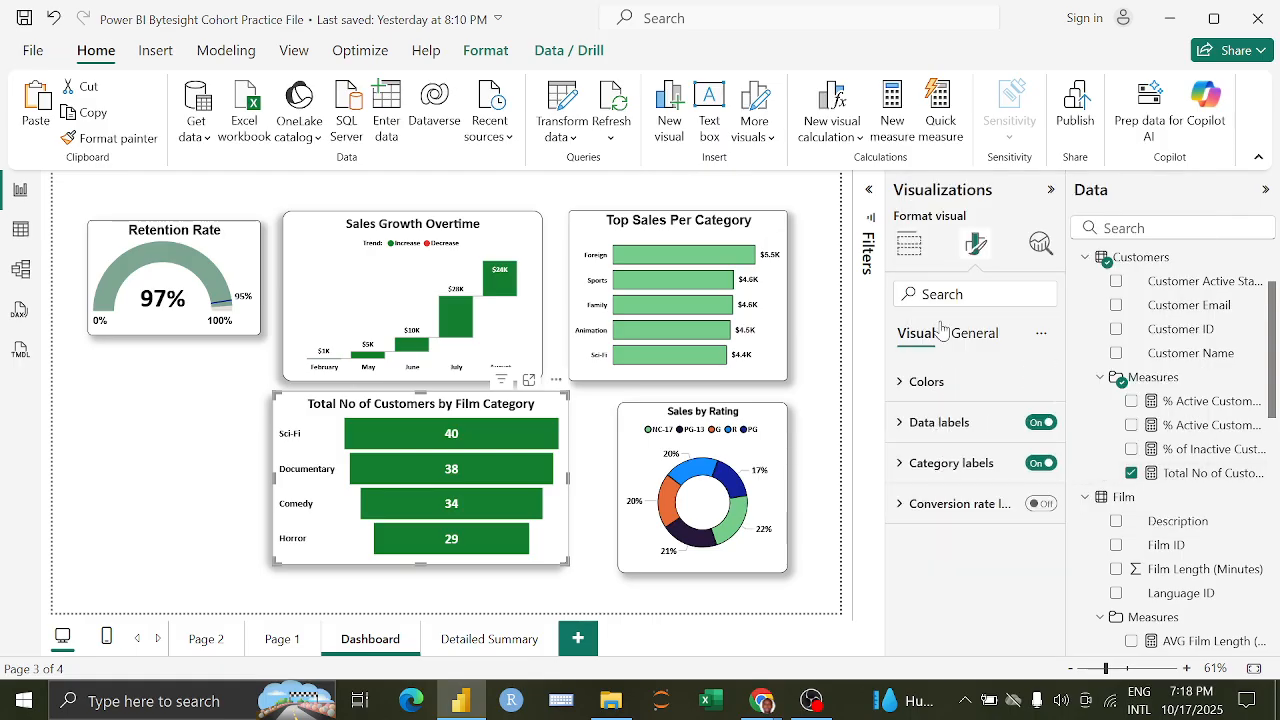
Step: Replace the funnel chart's title text with "Top Demand Per Film Category"
click(972, 333)
click(985, 425)
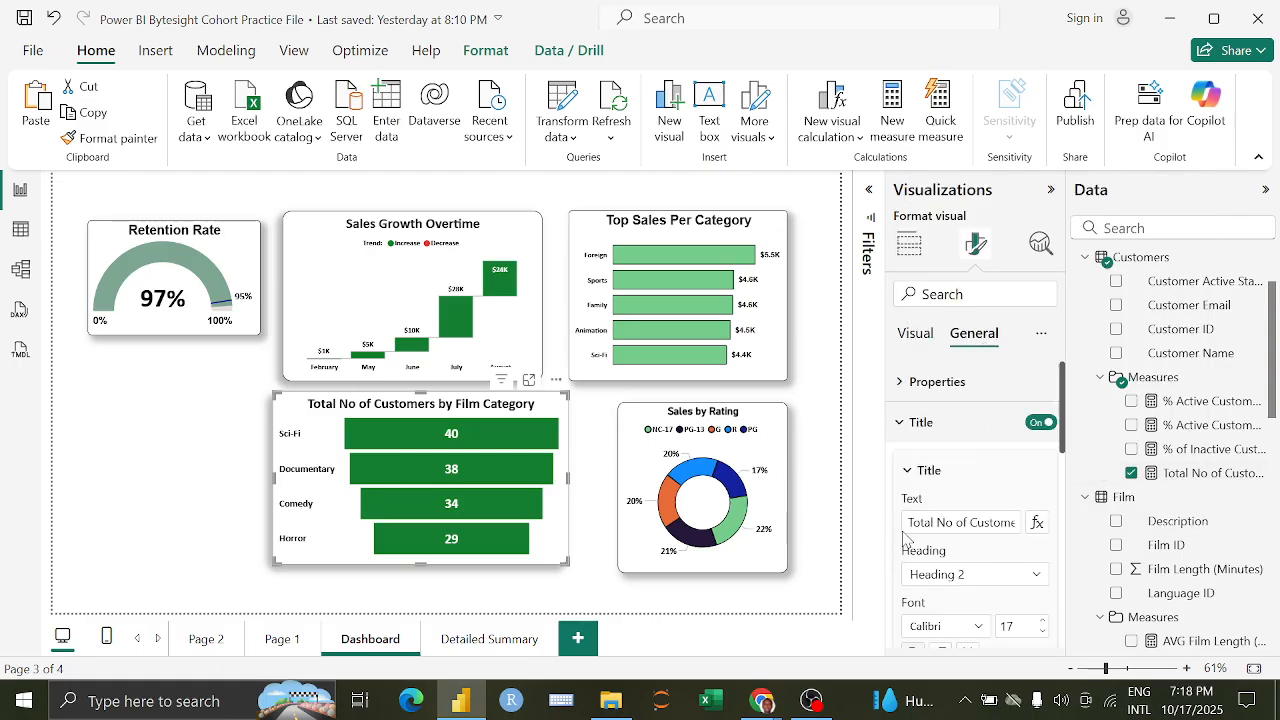
drag(911, 528, 1060, 530)
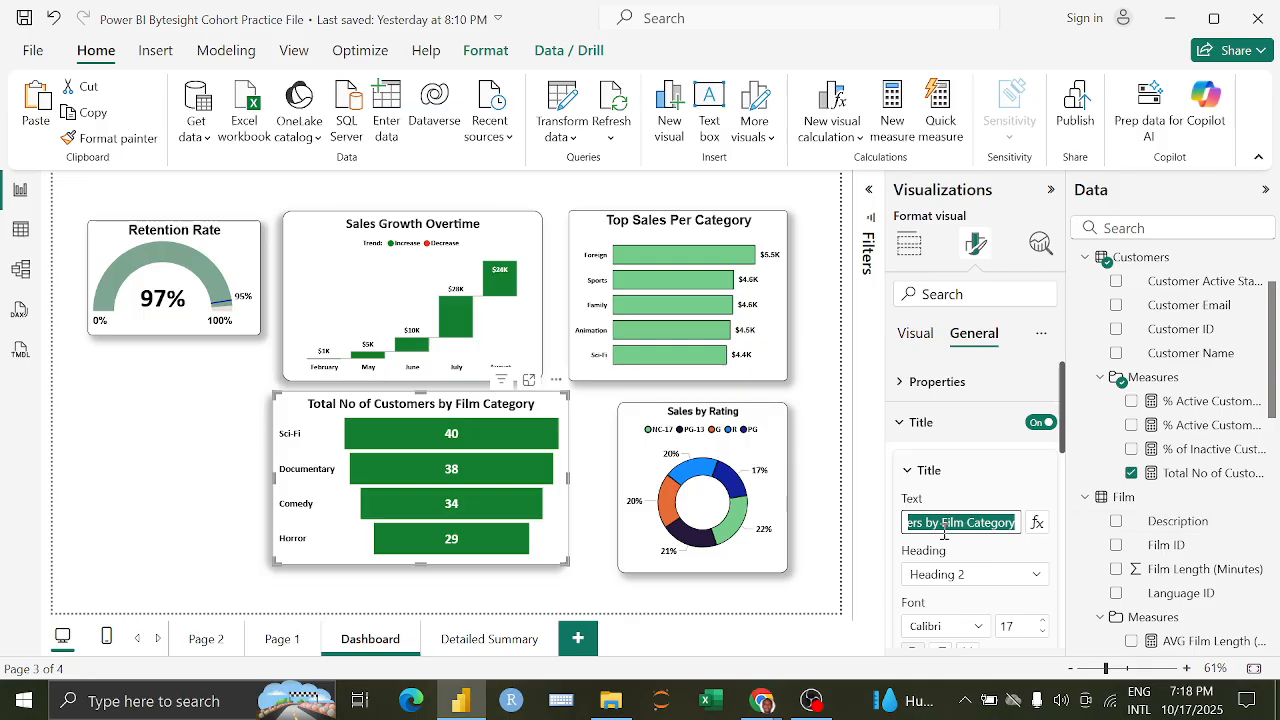
text(Top CU)
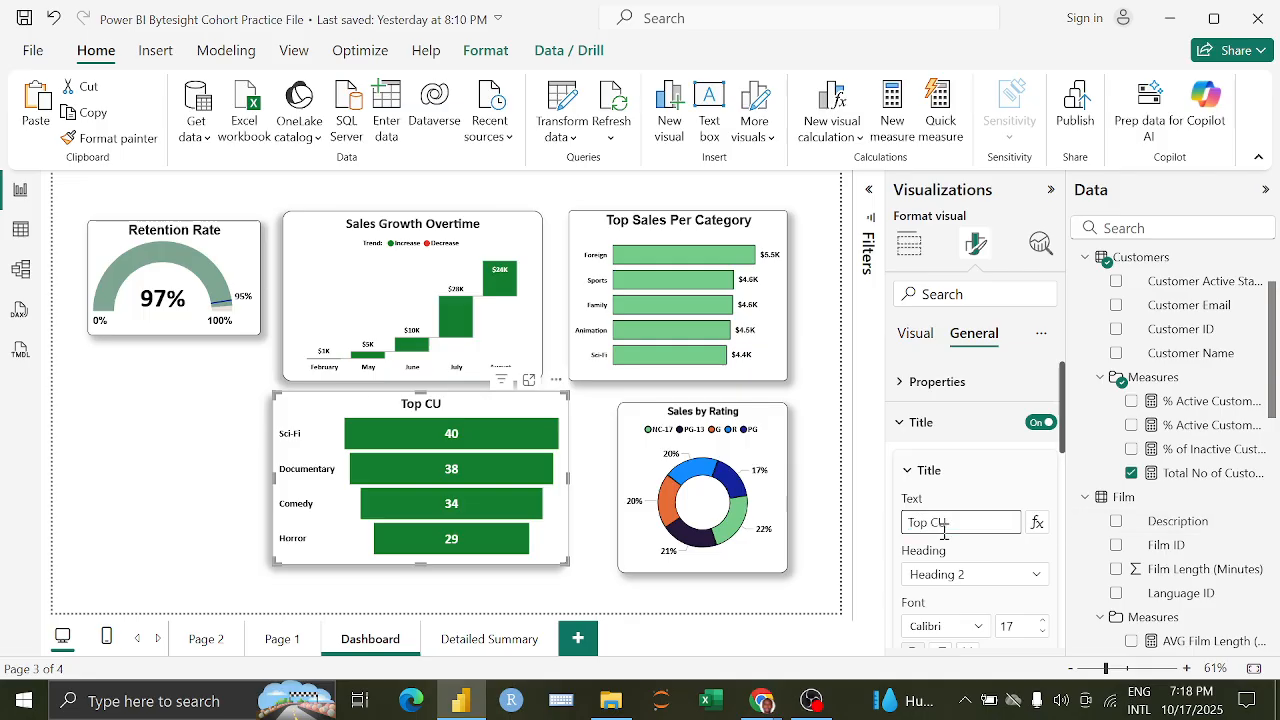
text(u)
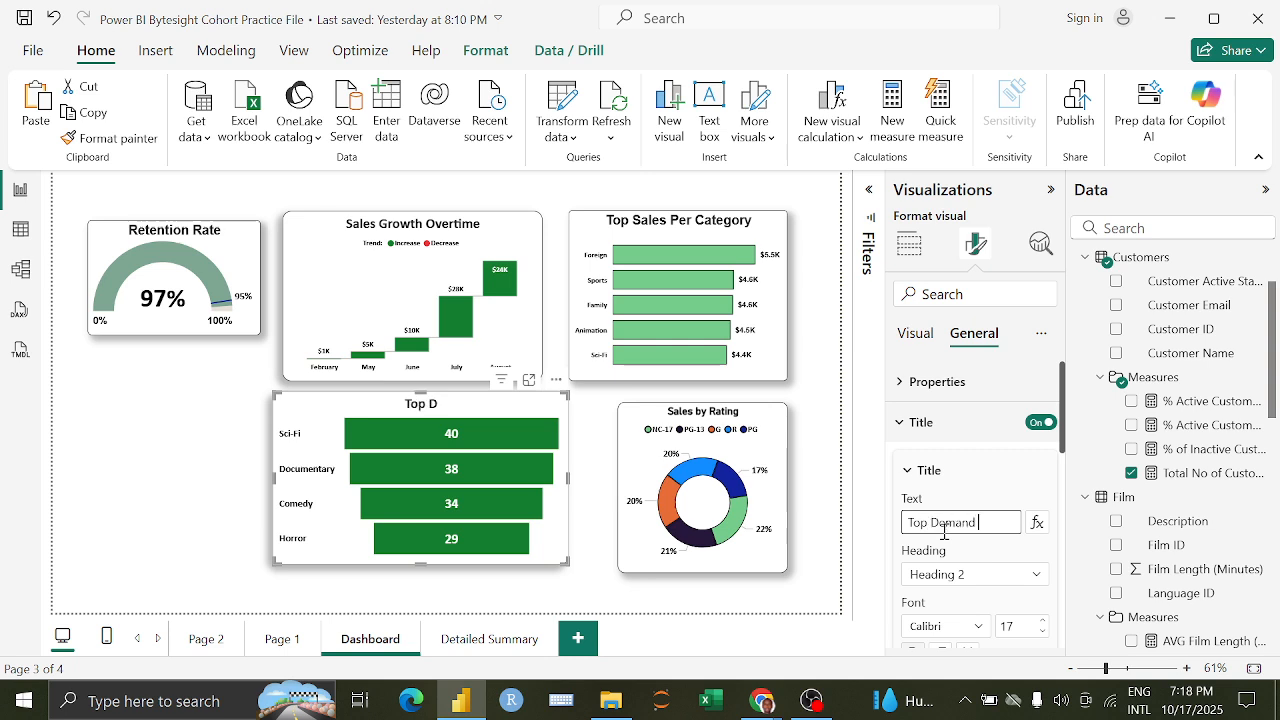
text(Fi)
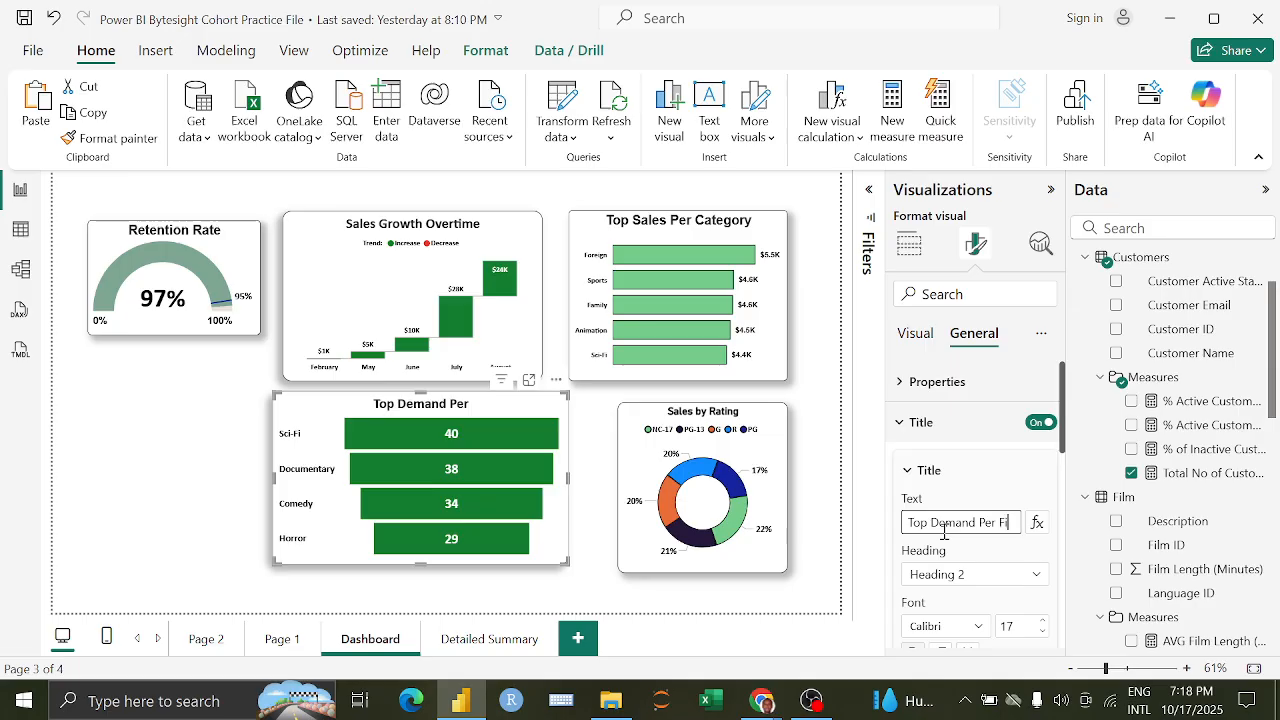
text(lm Catgeory)
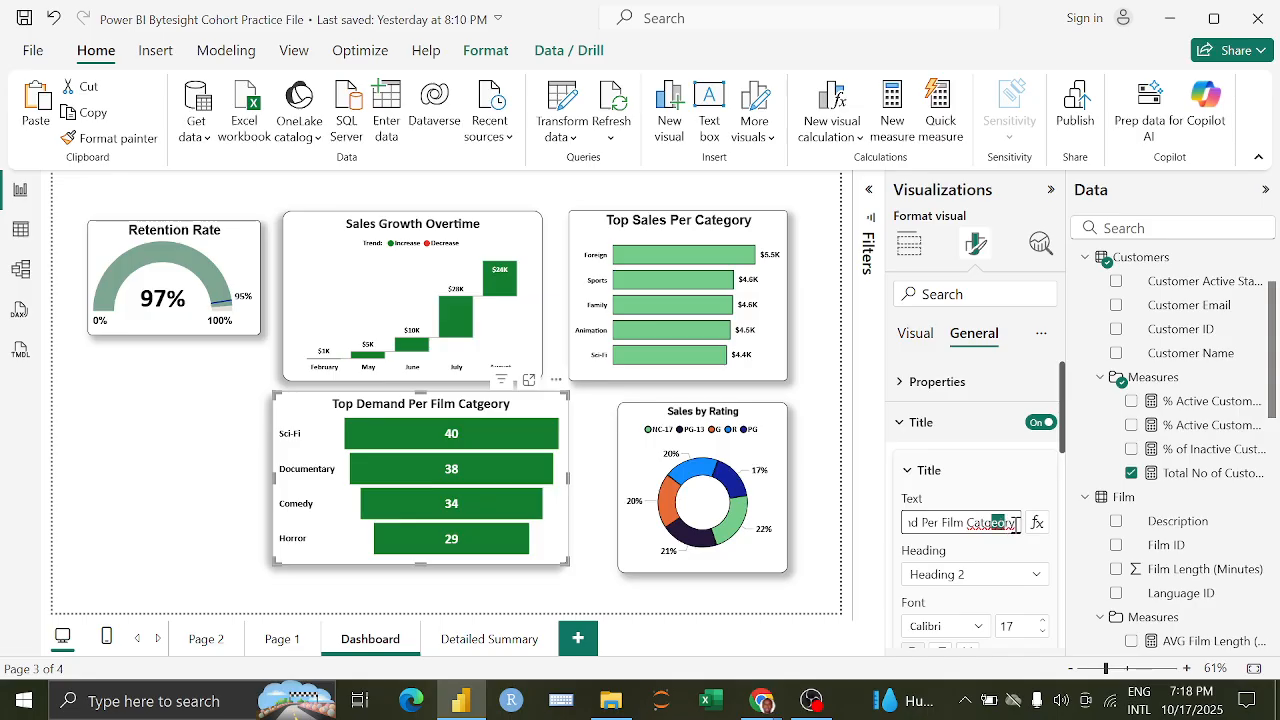
drag(1015, 523, 1018, 523)
text(egory)
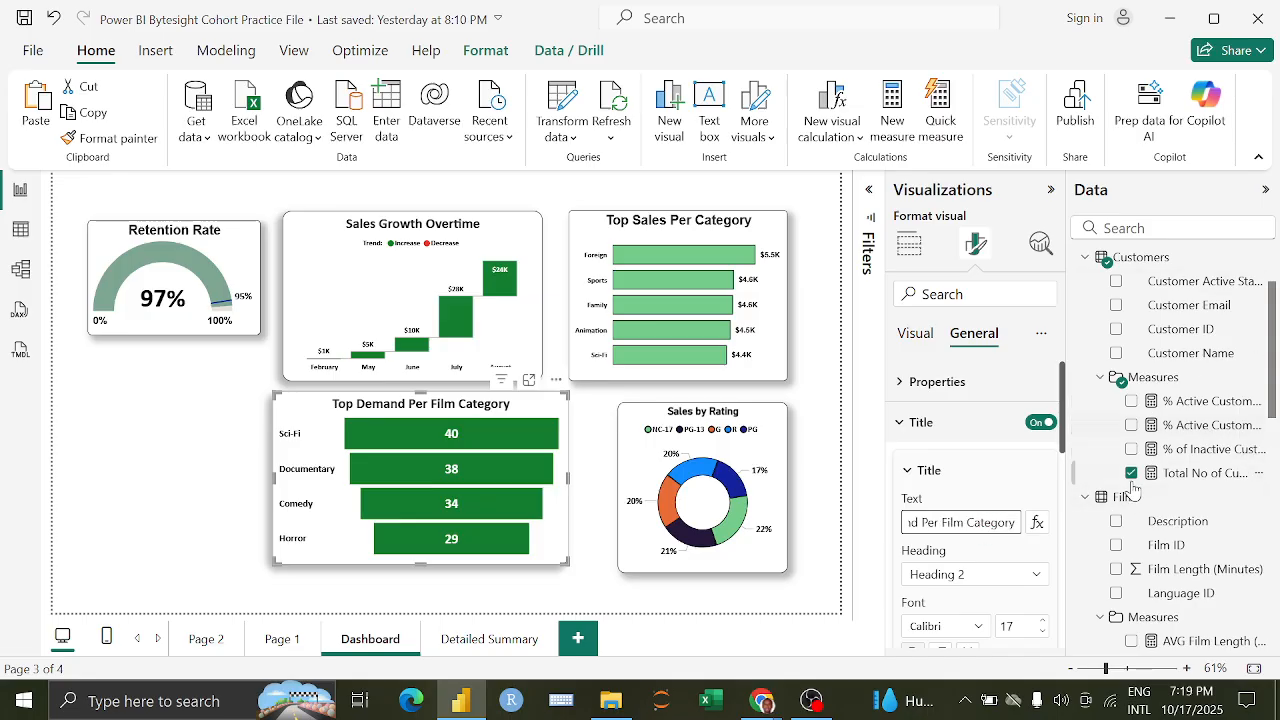
click(1012, 470)
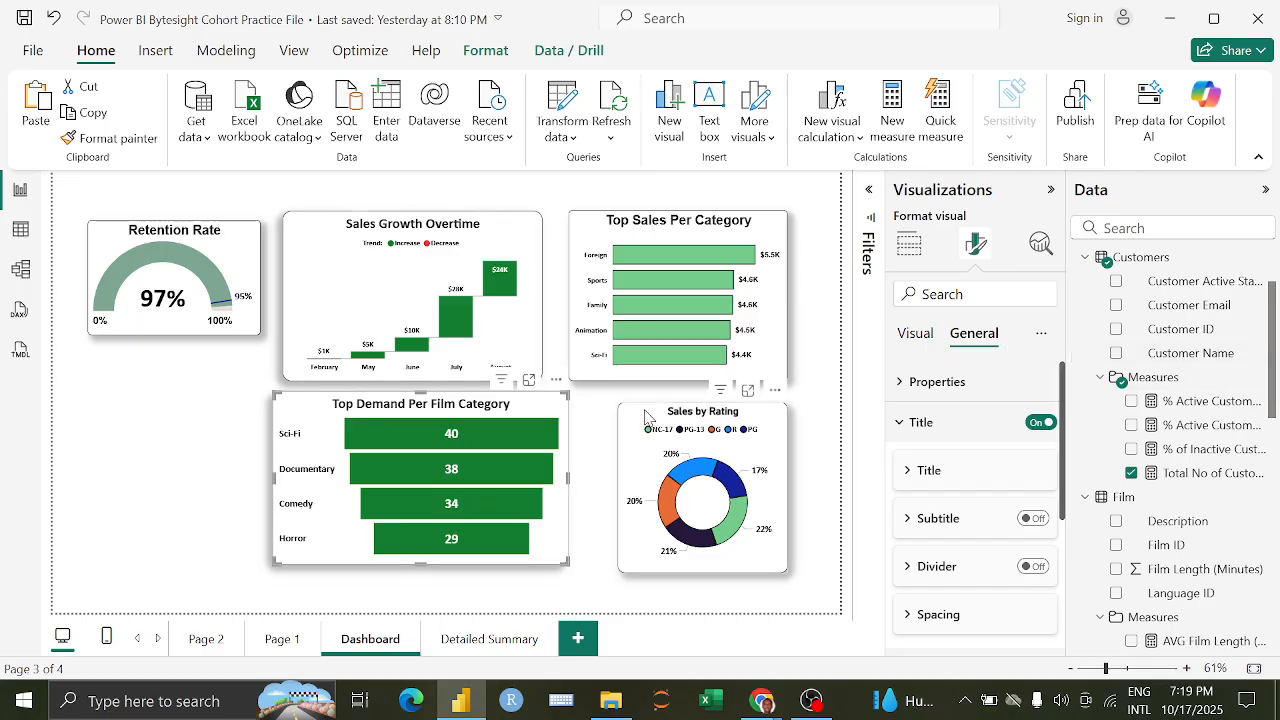
Step: Move the Sales by Rating chart up slightly to line up with the funnel chart, and narrow the funnel chart from its right edge
drag(645, 418, 645, 410)
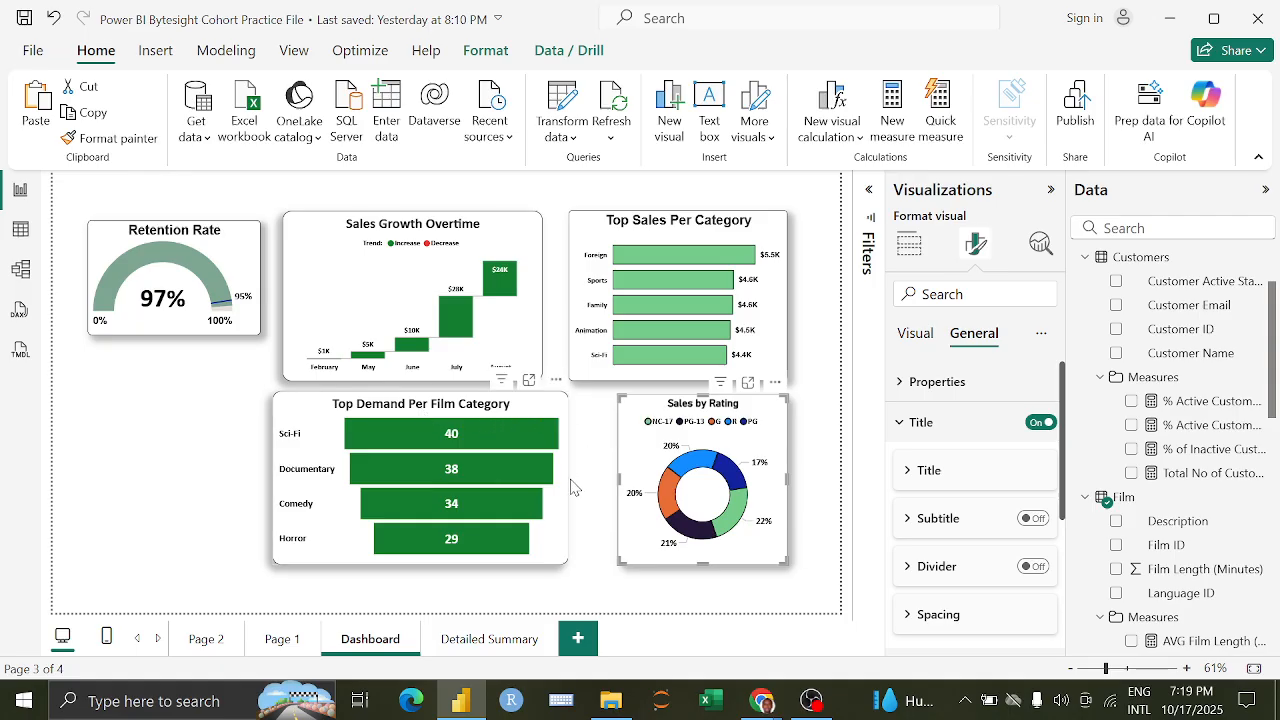
mouse_move(451, 446)
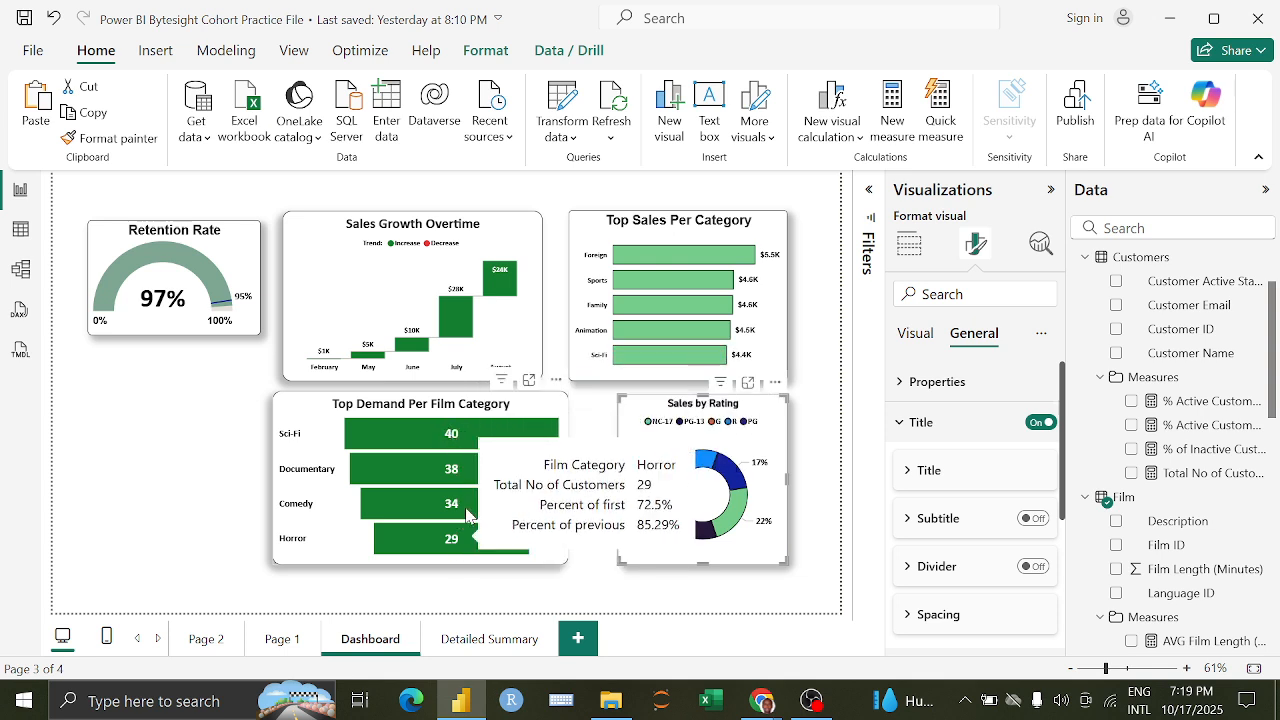
click(560, 503)
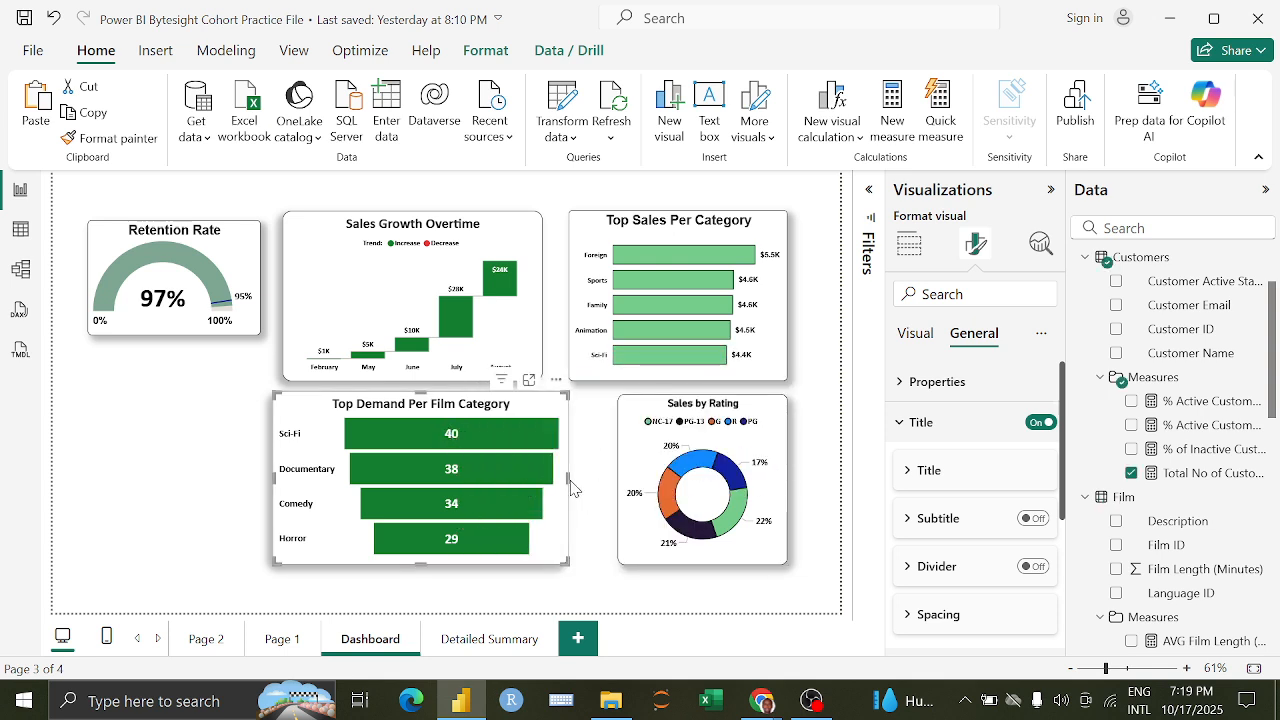
drag(565, 479, 507, 487)
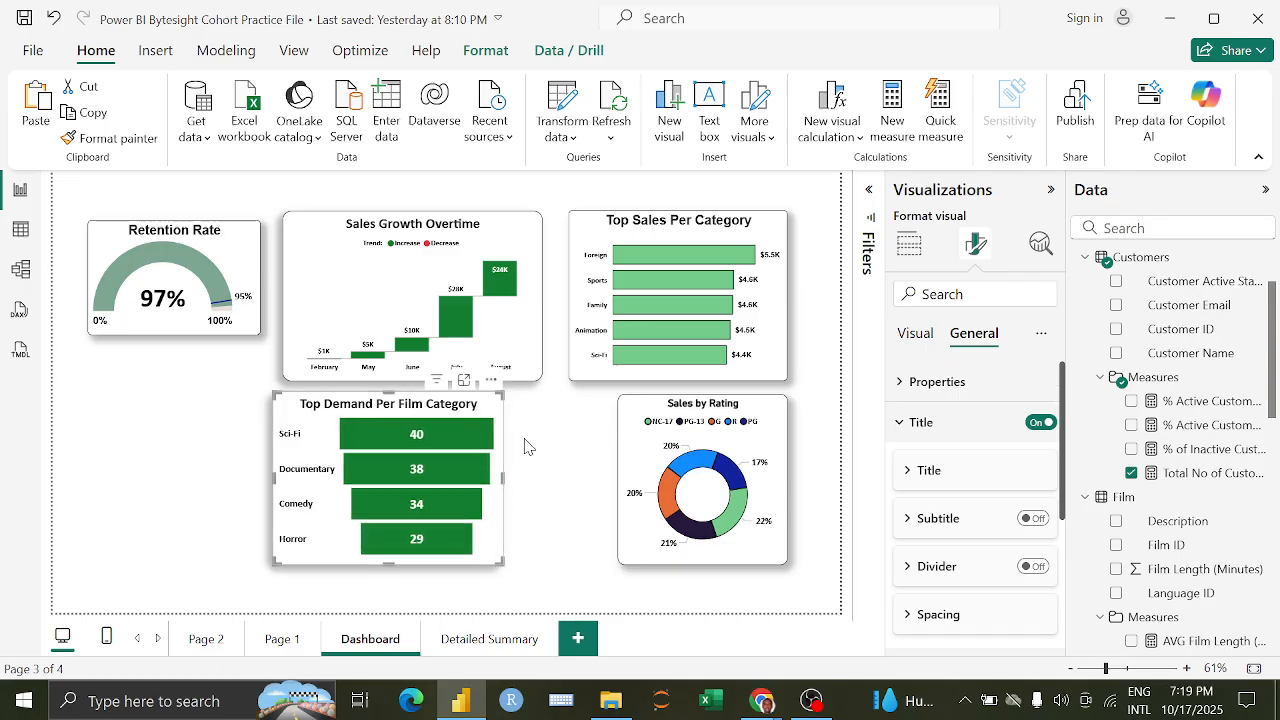
click(523, 443)
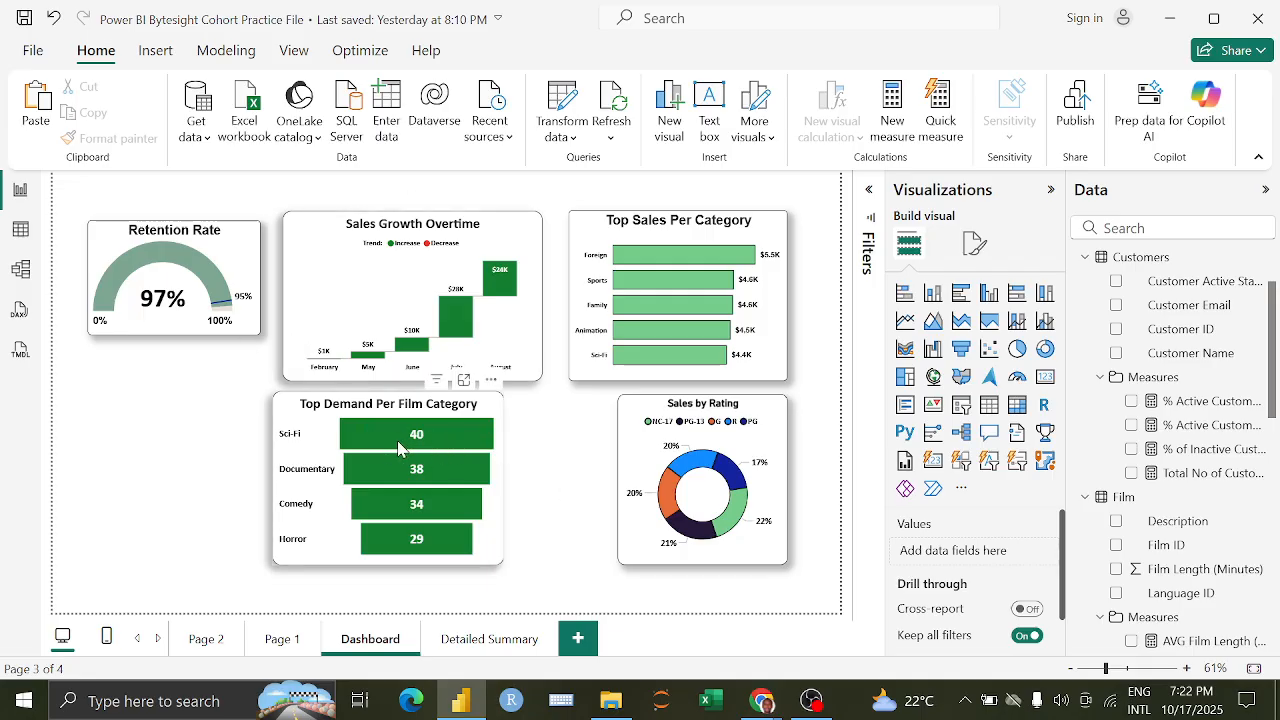
Step: Shrink the Top Demand Per Film Category funnel chart slightly so its left edge lines up with the Sales Growth Overtime chart
mouse_move(443, 443)
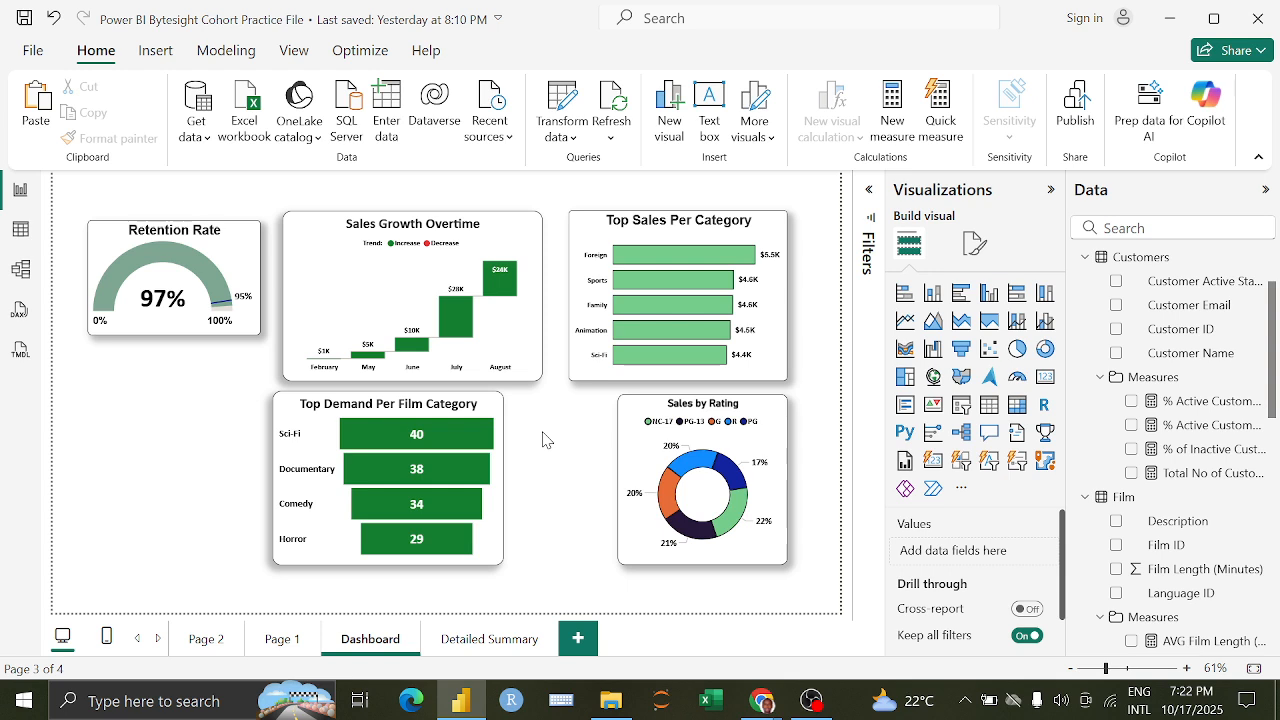
click(501, 396)
drag(502, 393, 488, 425)
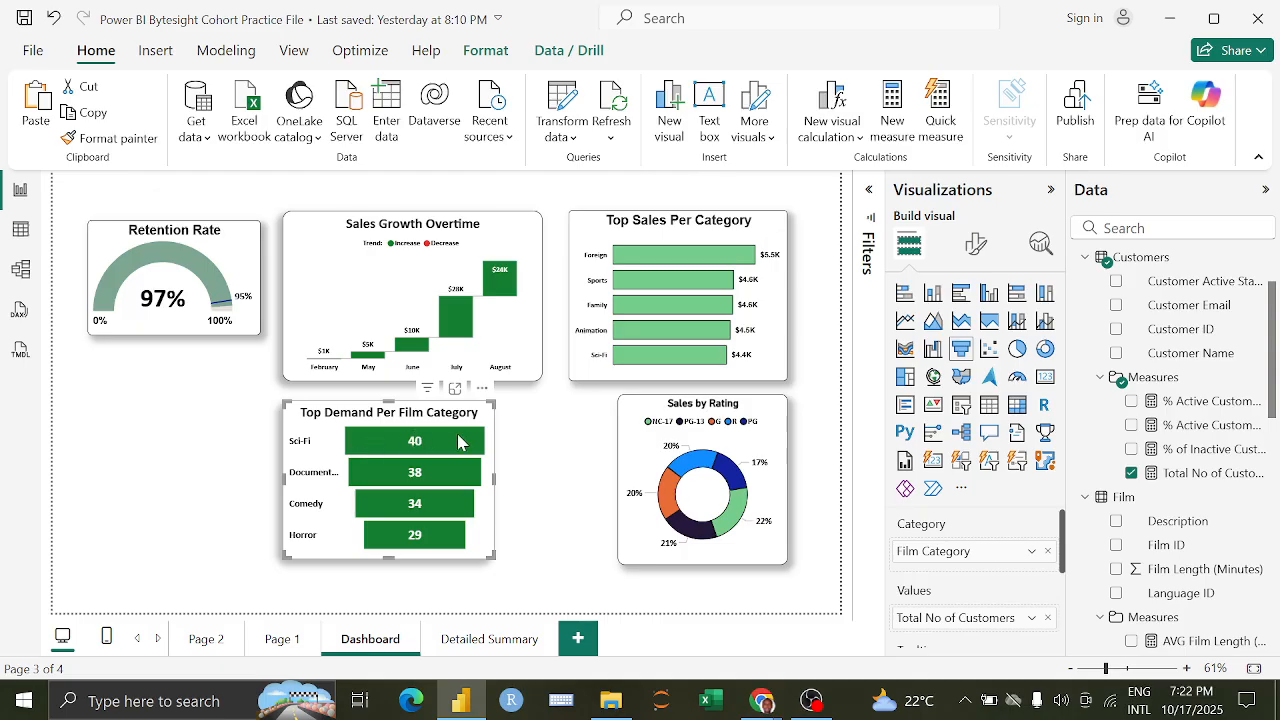
Step: Change the title text of the Sales by Rating donut chart to "Sales Per Rating"
click(660, 415)
click(979, 250)
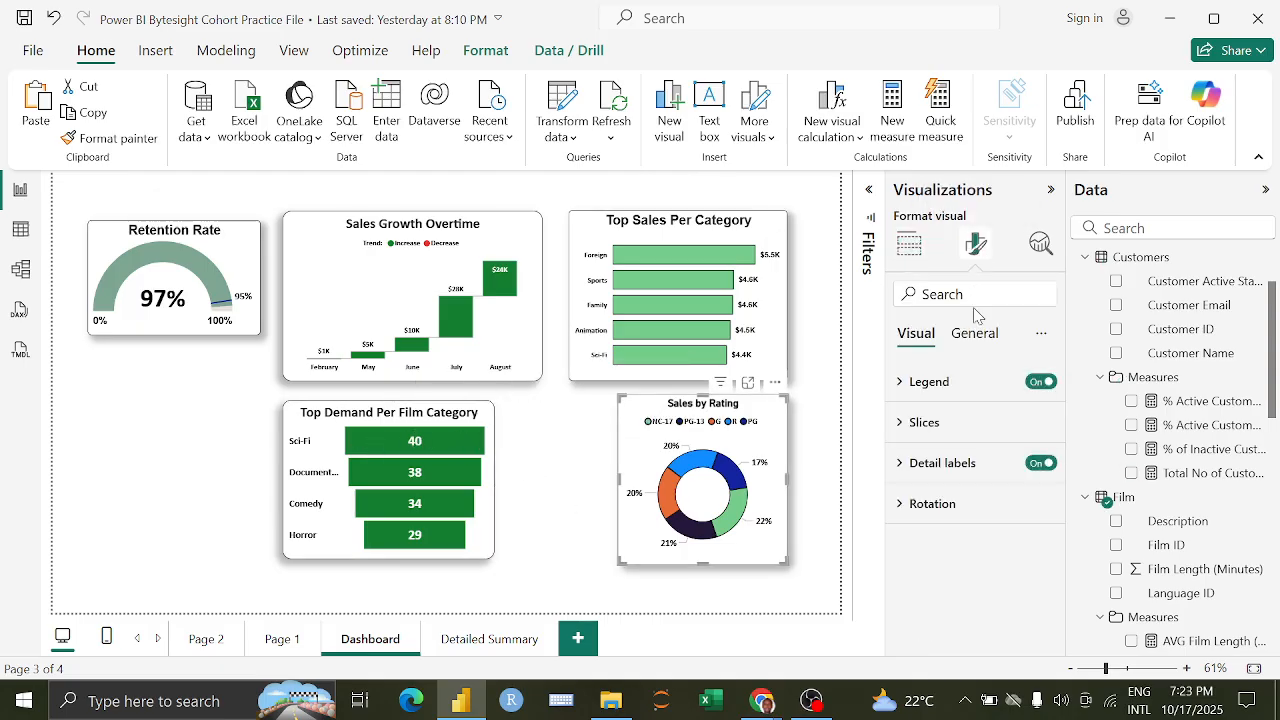
click(976, 334)
click(958, 428)
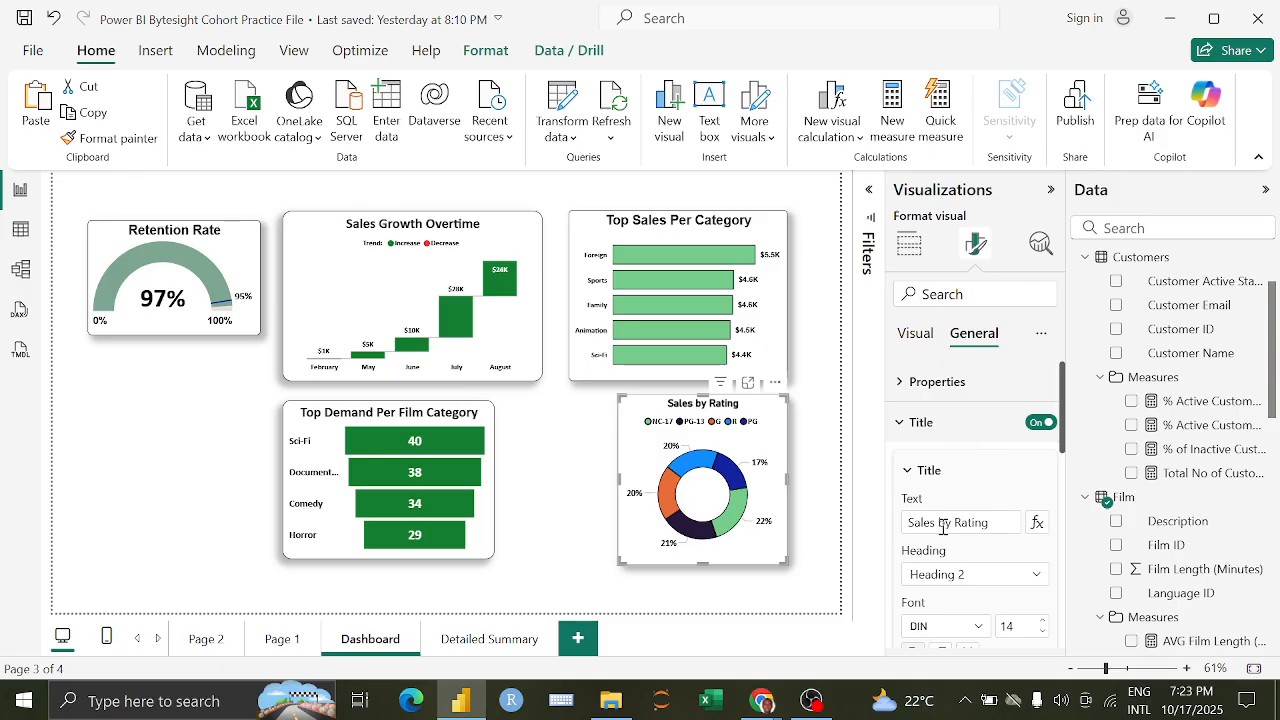
click(948, 525)
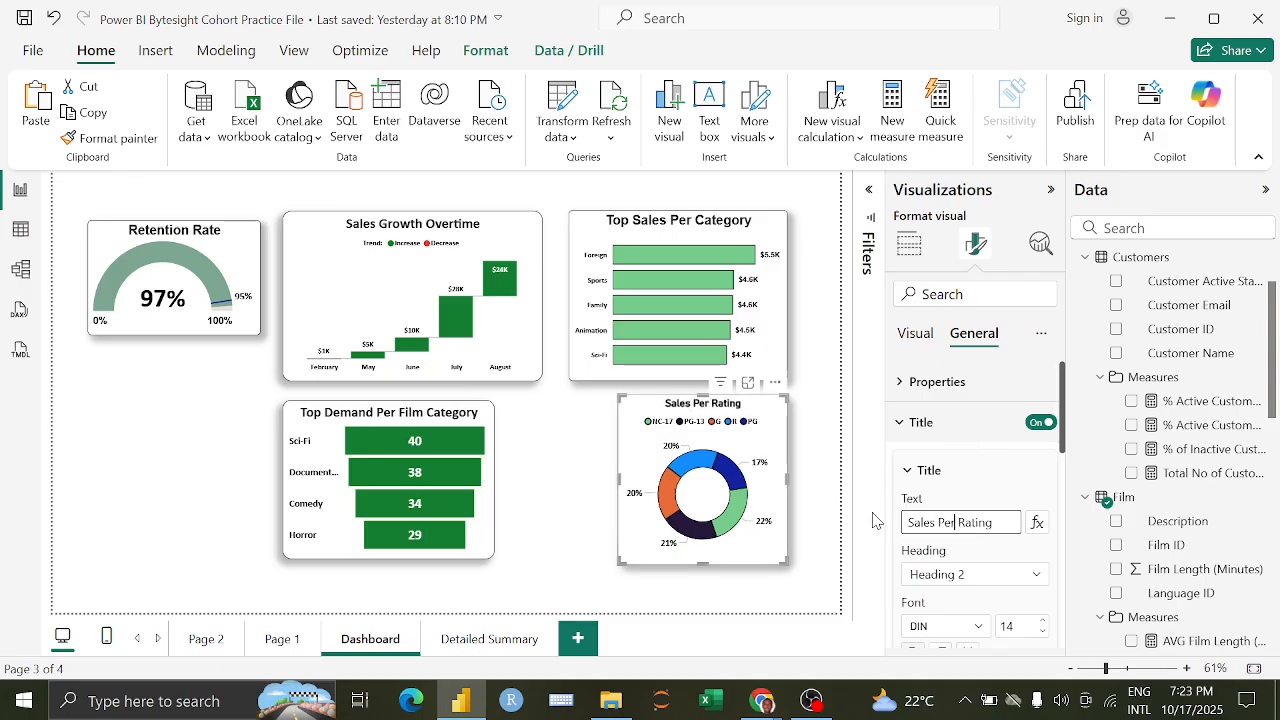
Step: Set the donut chart's title font to Calibri at size 15, and widen the chart from its left edge
click(1043, 627)
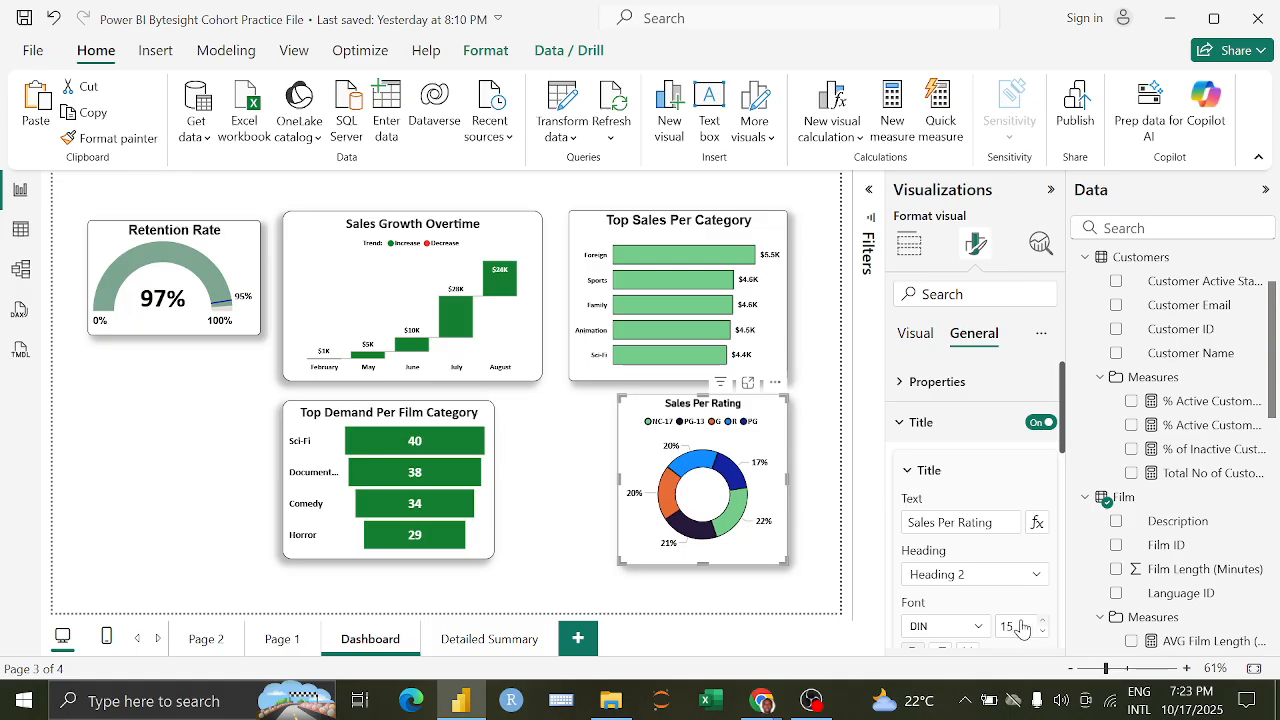
click(950, 626)
click(934, 373)
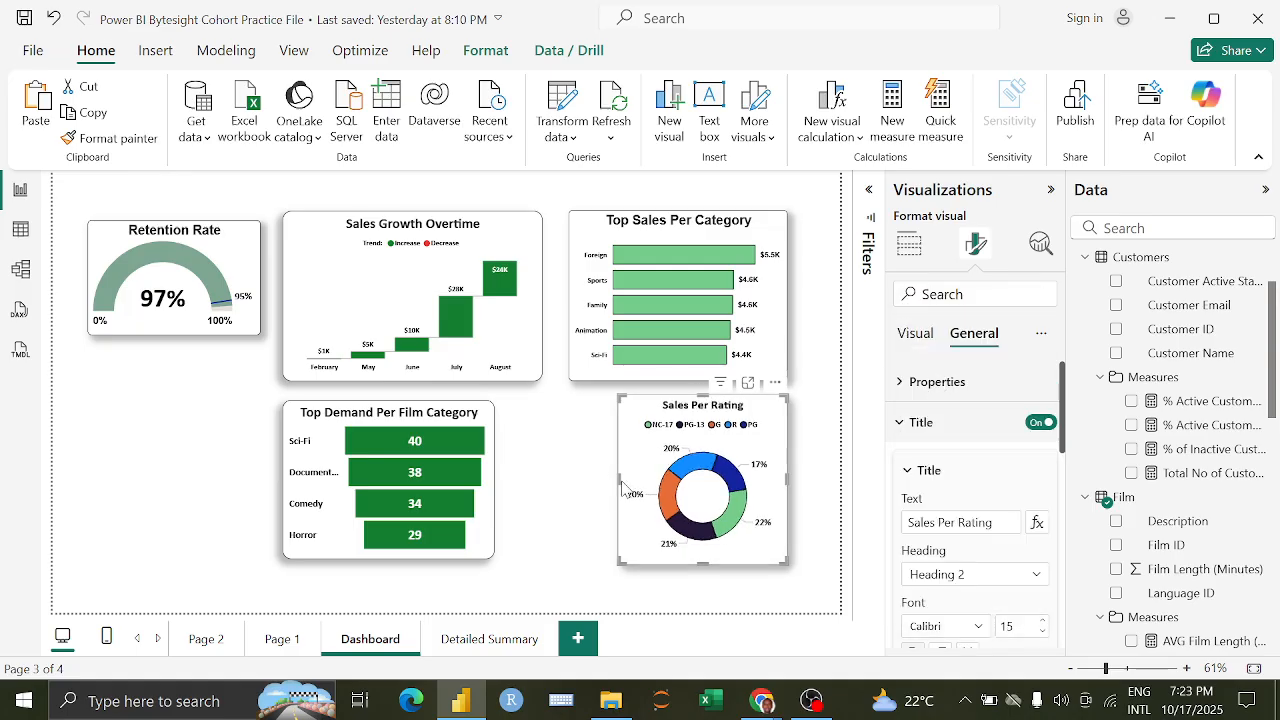
drag(618, 480, 581, 484)
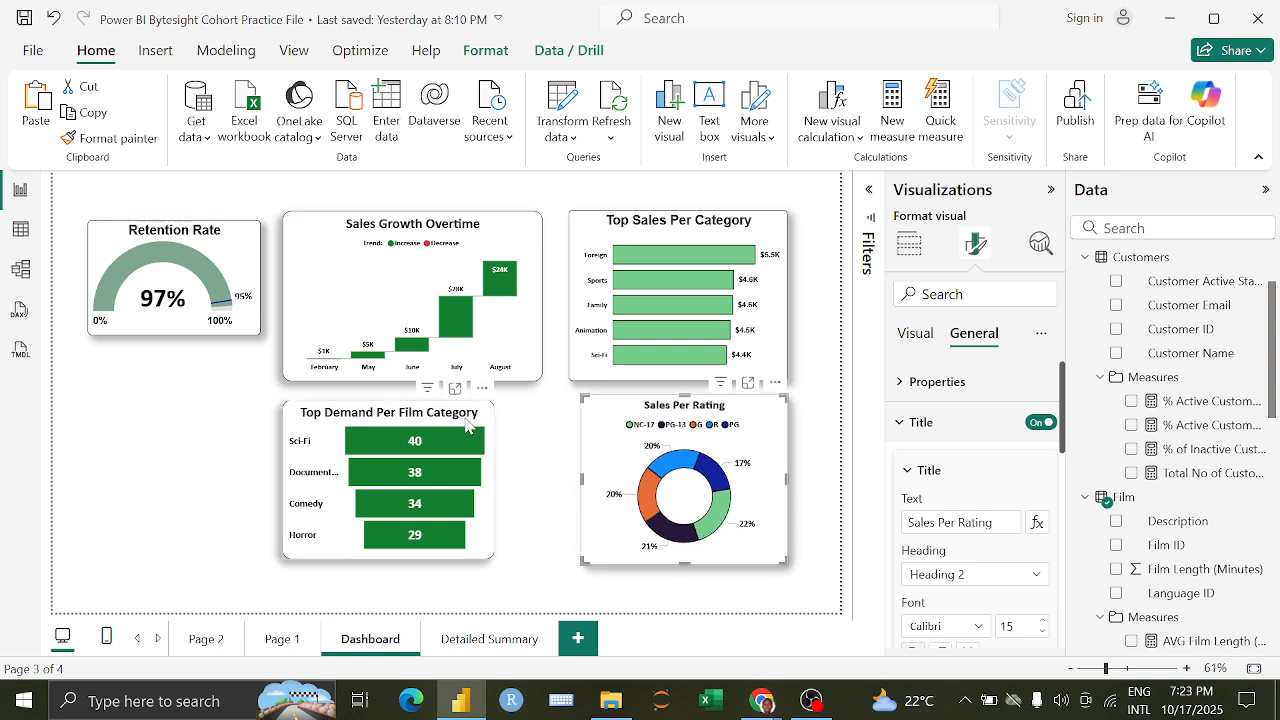
Step: Try copying the funnel chart's formatting onto the Sales Per Rating donut chart with Format Painter, and undo it
click(418, 385)
click(110, 138)
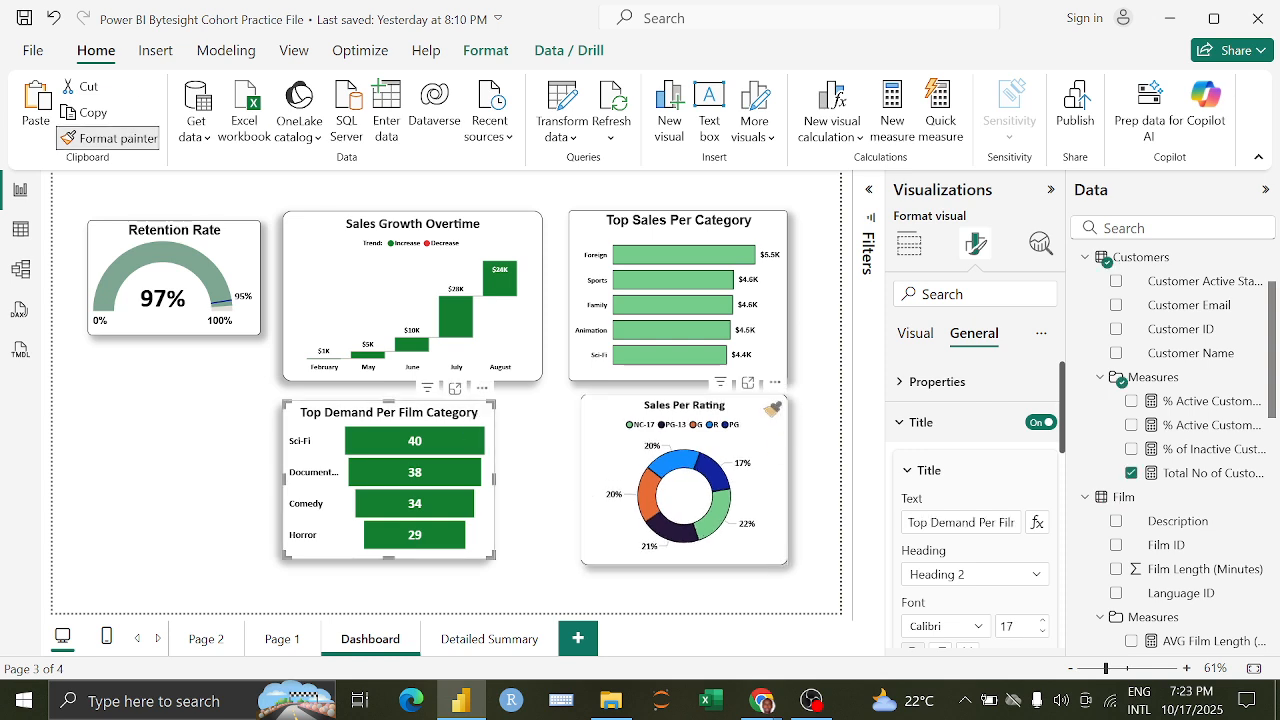
click(772, 408)
click(772, 408)
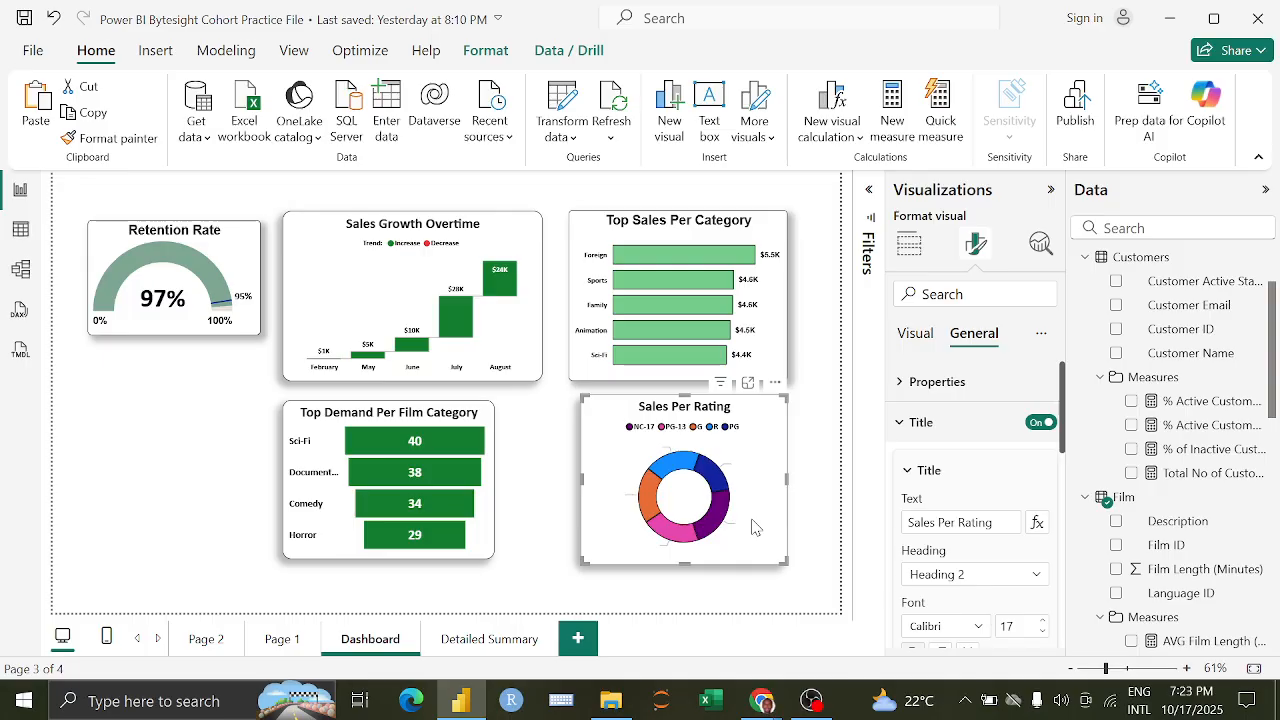
key(ctrl+z)
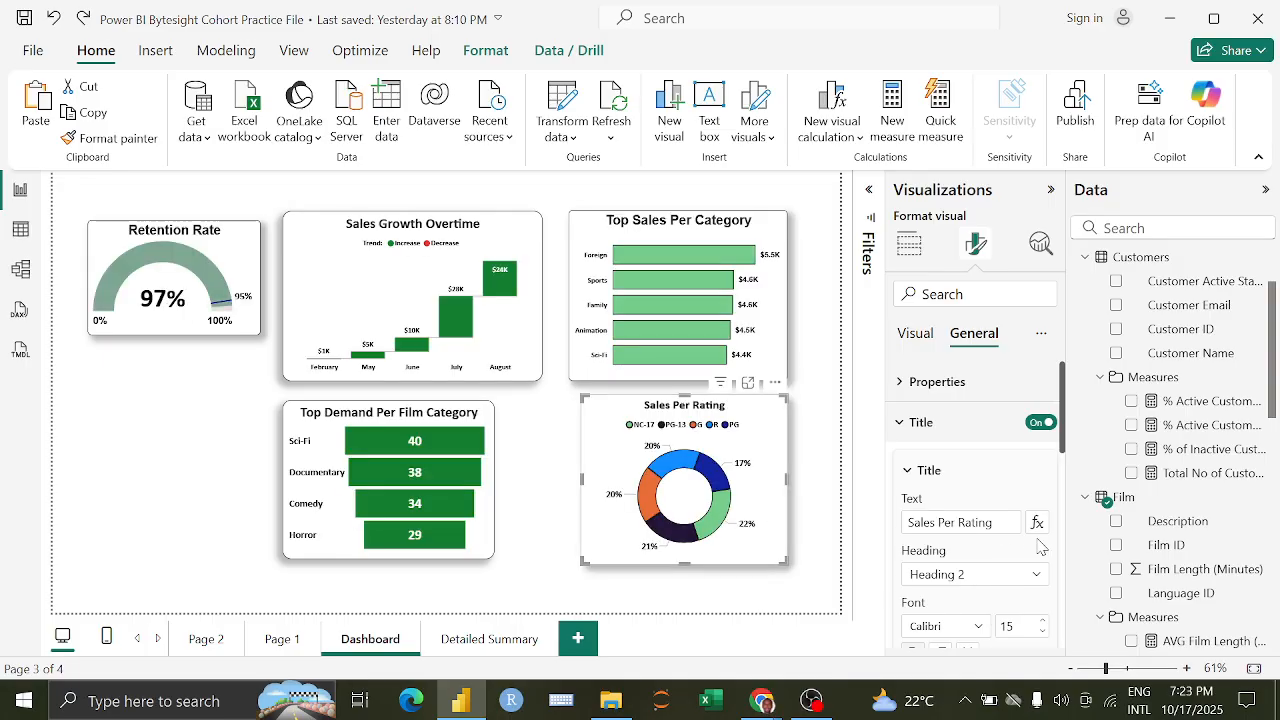
Step: Recolor the donut chart's NC-17 slice in the funnel bars' dark green after trying the darkest green, and return the slice settings to all series
click(912, 422)
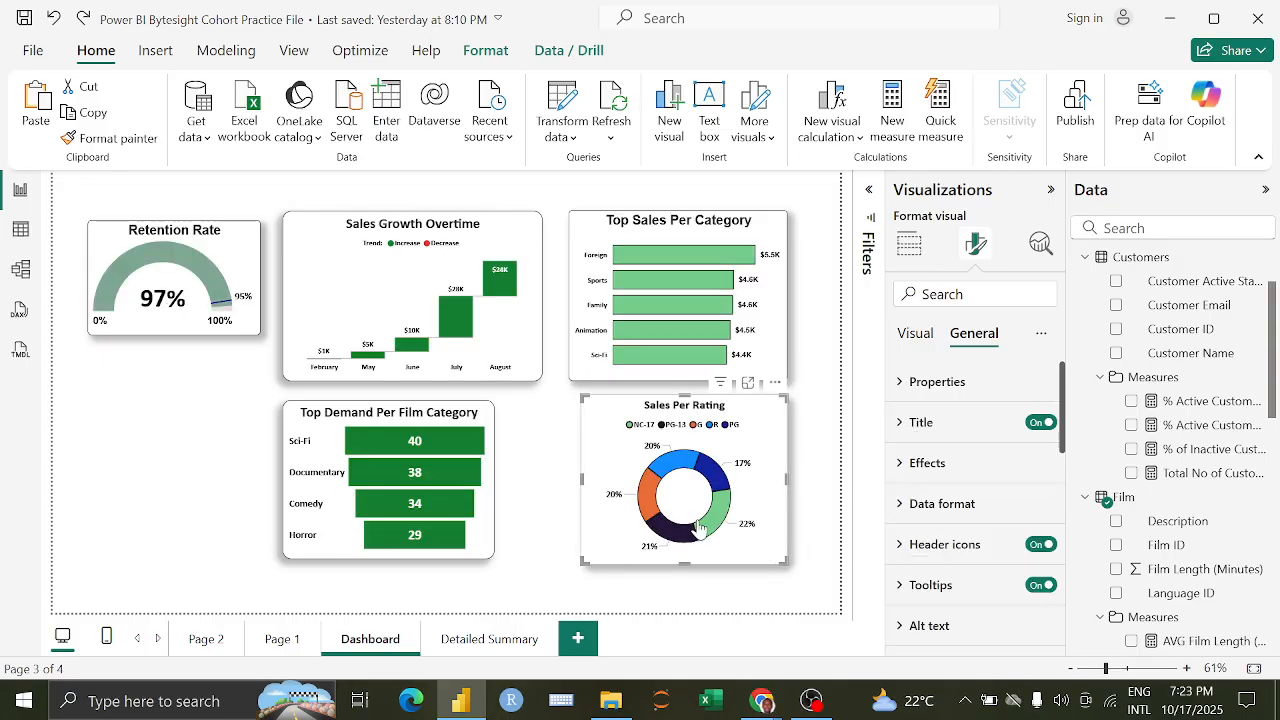
click(912, 336)
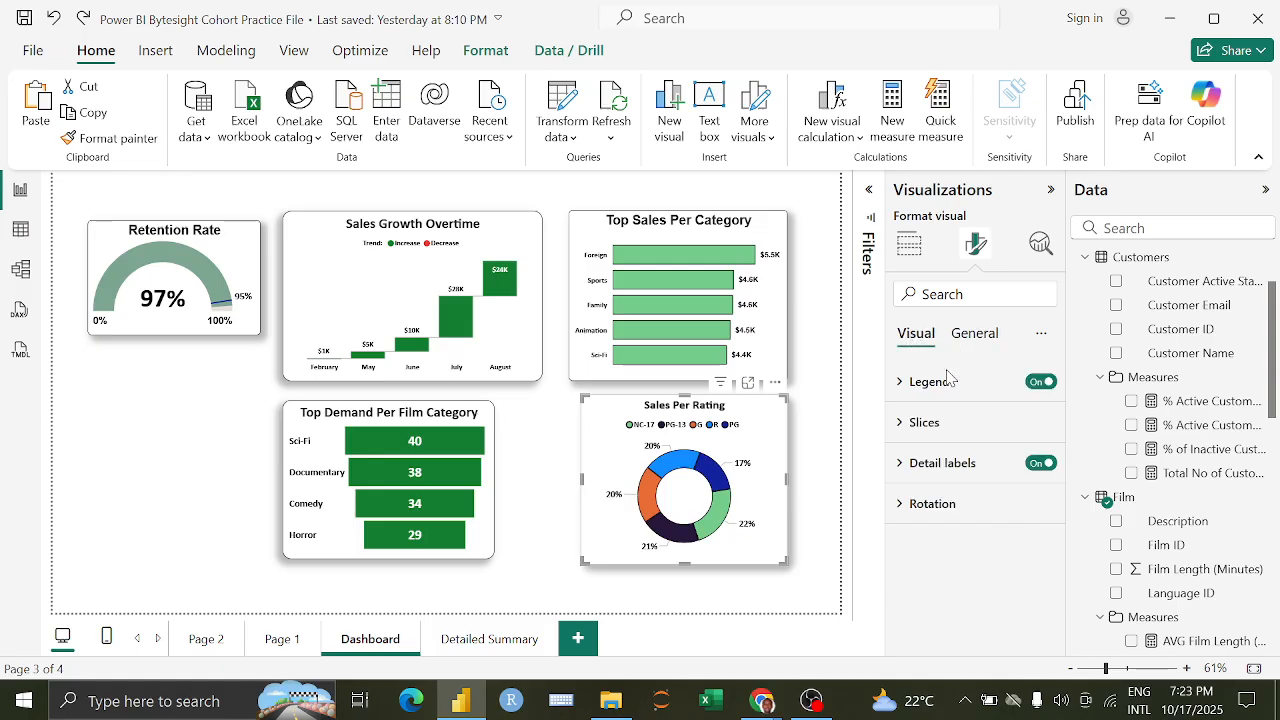
click(940, 424)
scroll(957, 525, down, 1)
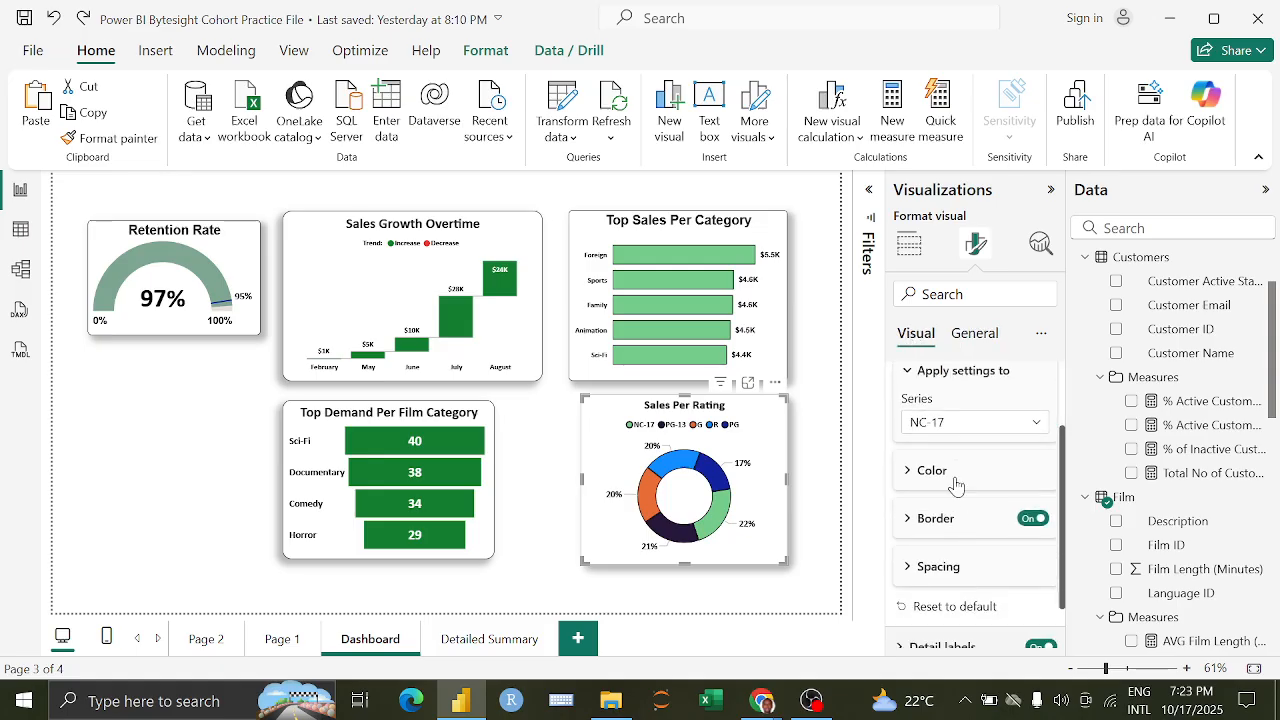
click(955, 484)
scroll(935, 440, down, 1)
click(930, 422)
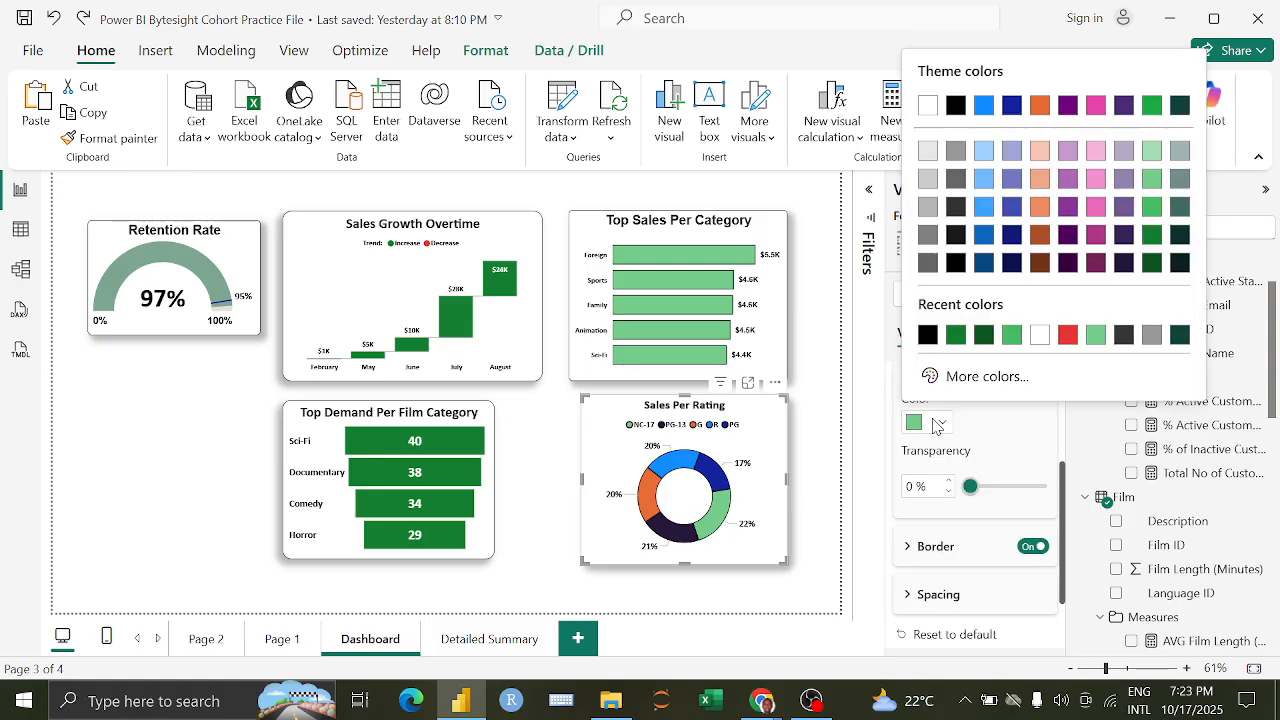
click(985, 336)
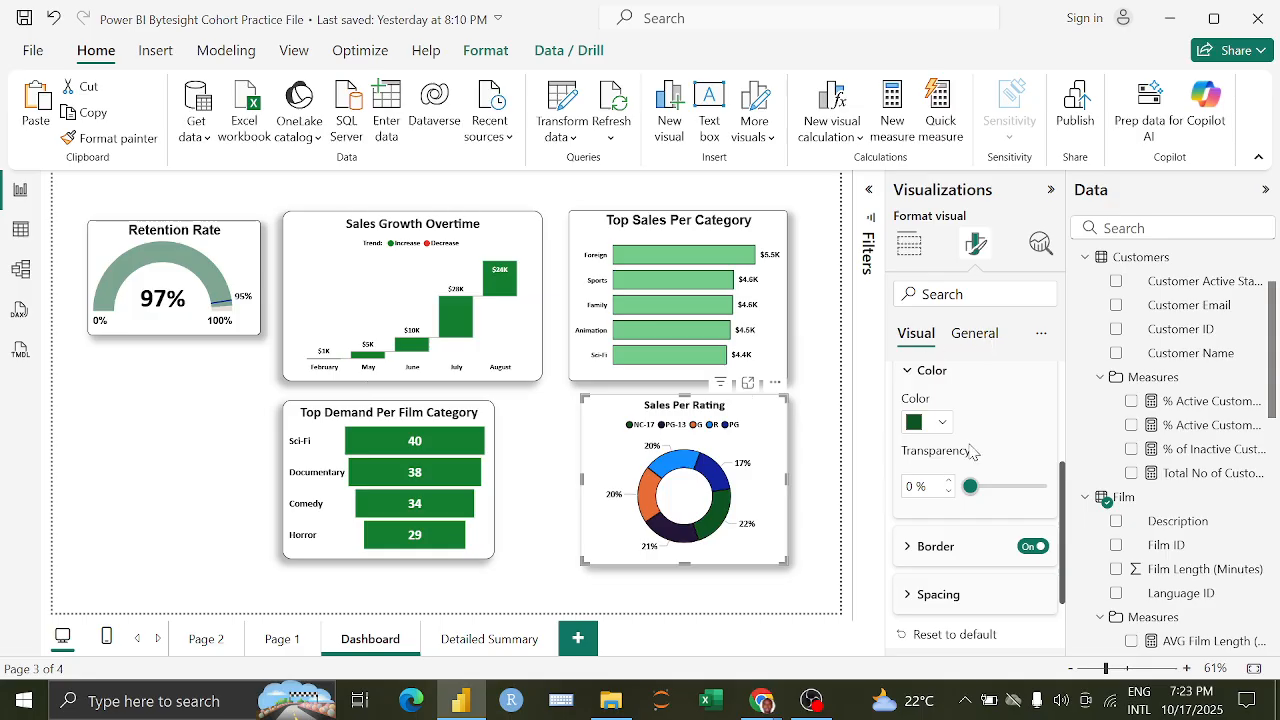
click(940, 422)
click(1150, 250)
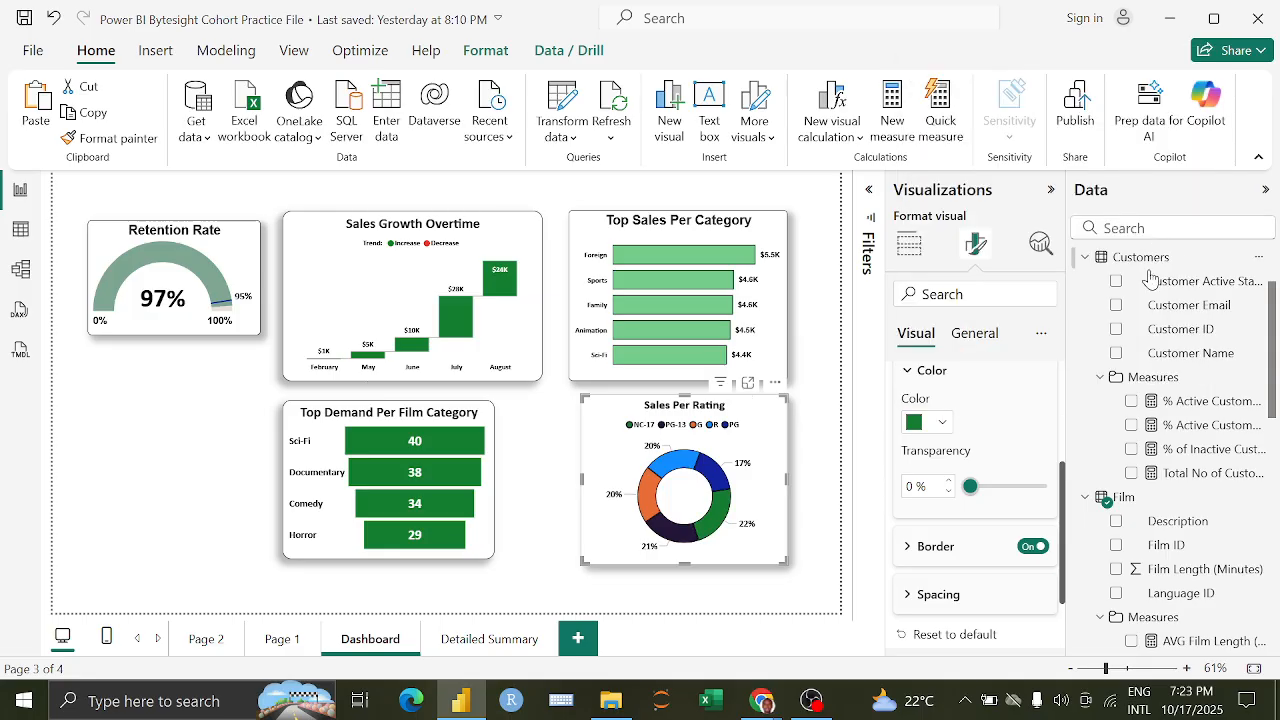
scroll(930, 425, up, 1)
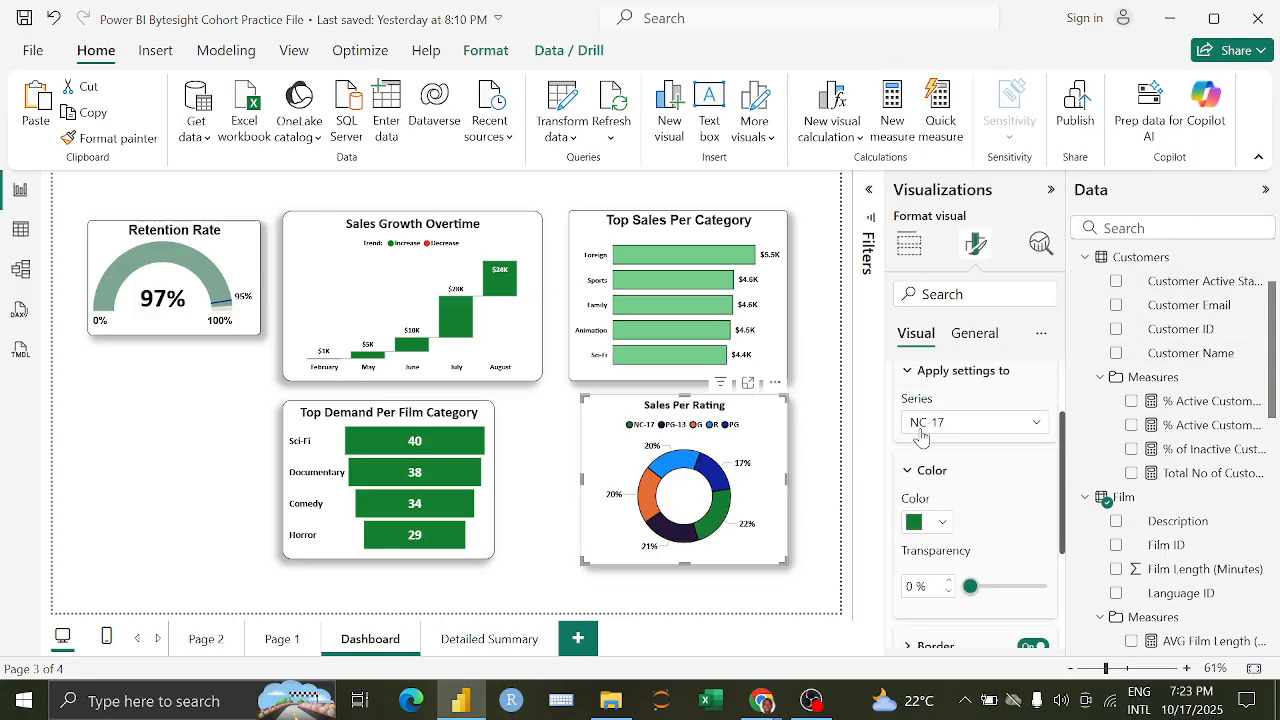
click(930, 425)
click(920, 443)
scroll(905, 430, up, 1)
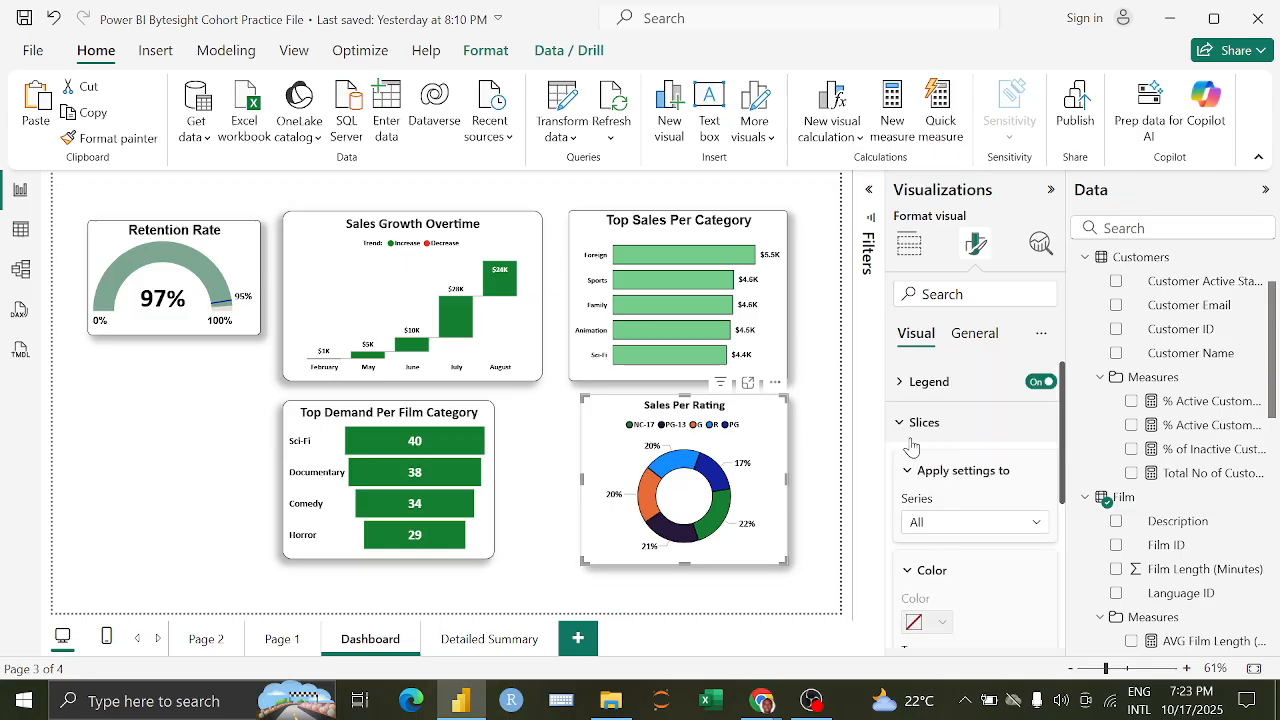
click(890, 422)
Step: Recolor all Top Sales Per Category bars in the medium theme green, after trying the darkest green and the funnel bars' dark green
click(785, 241)
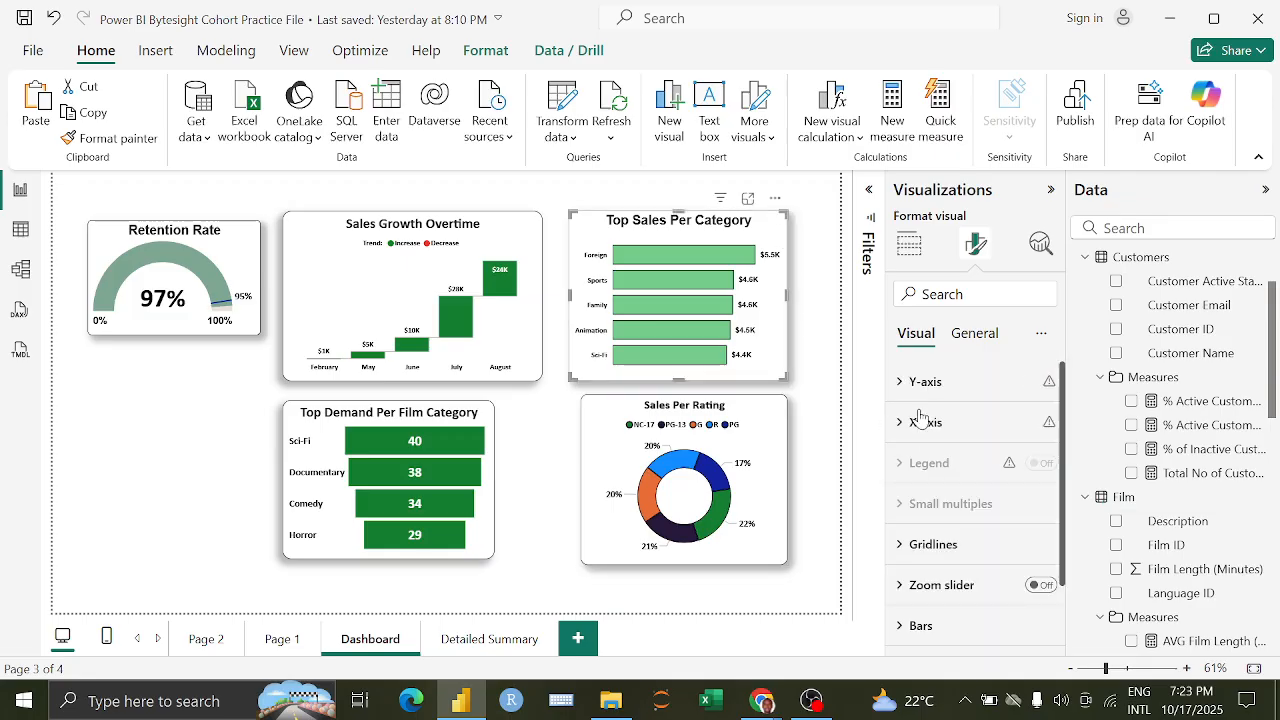
scroll(951, 423, down, 1)
click(960, 540)
scroll(965, 527, down, 2)
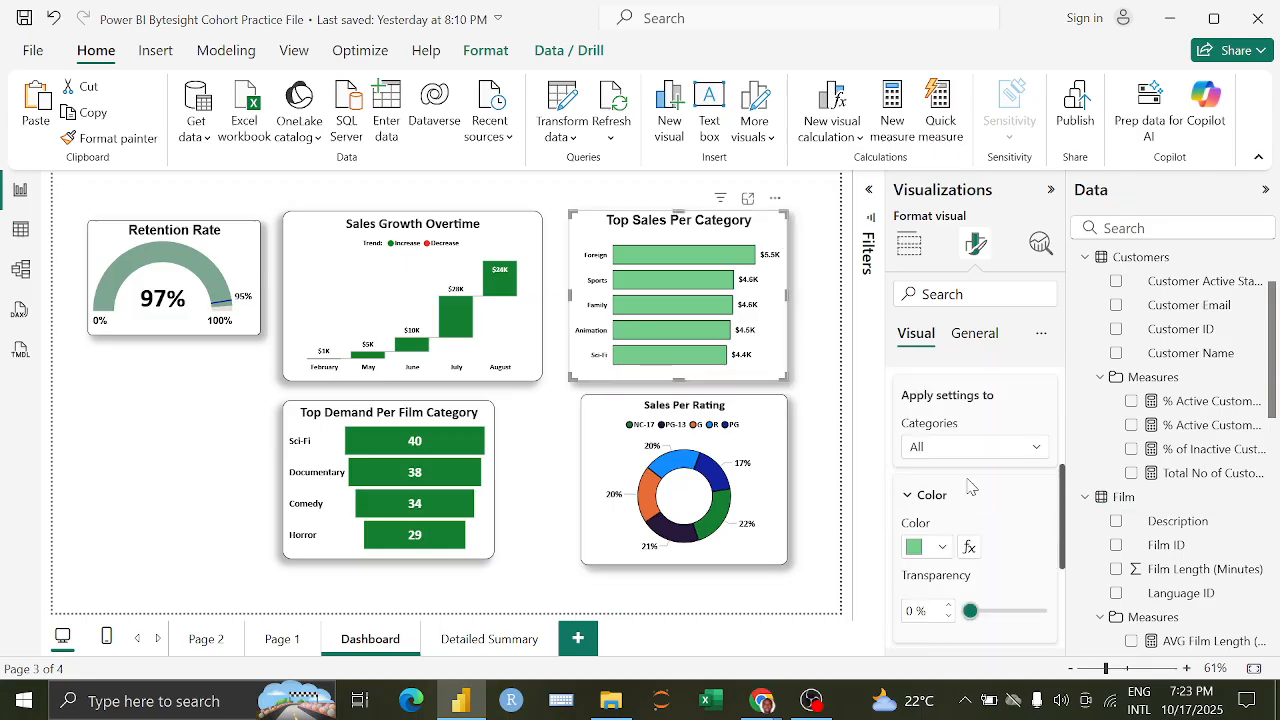
click(936, 548)
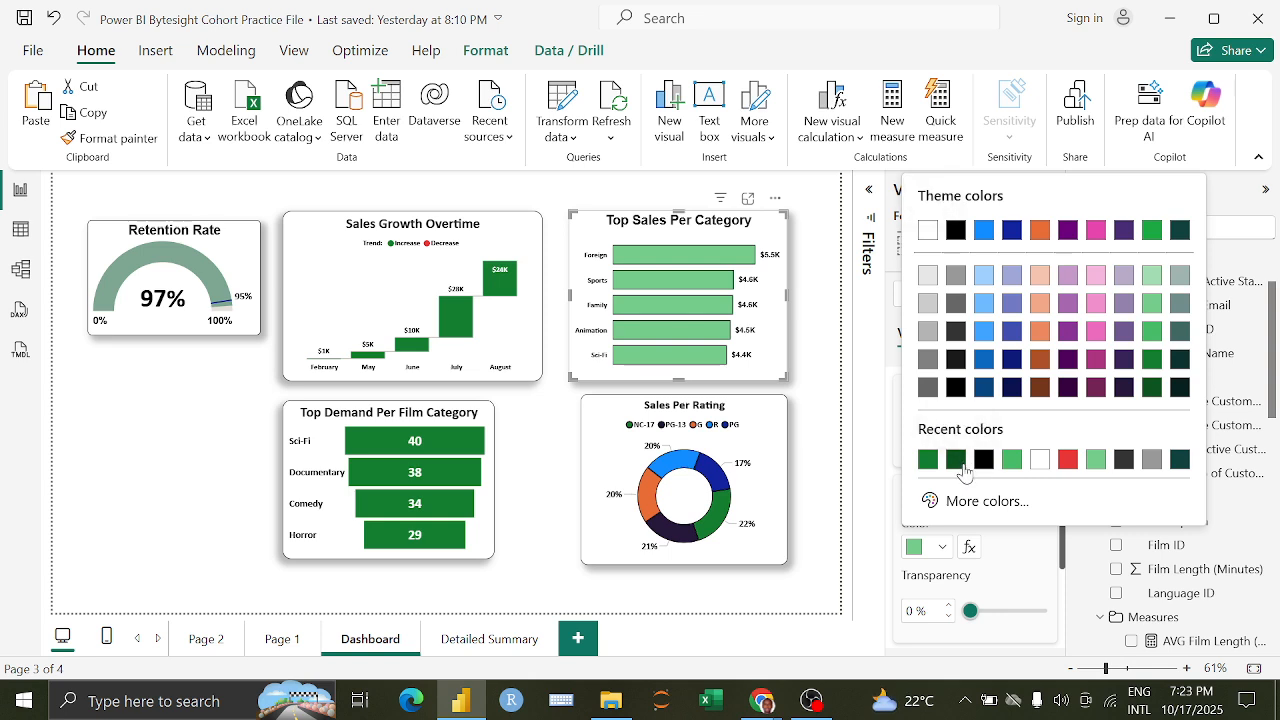
click(956, 460)
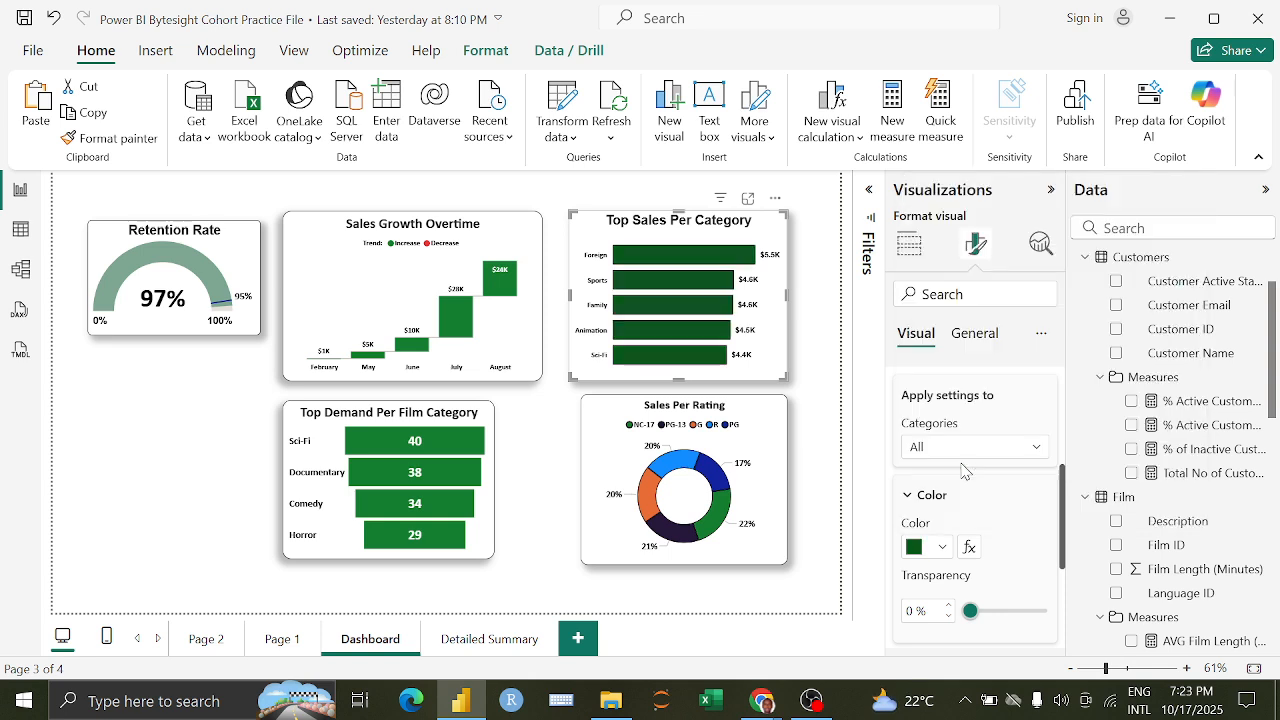
click(940, 550)
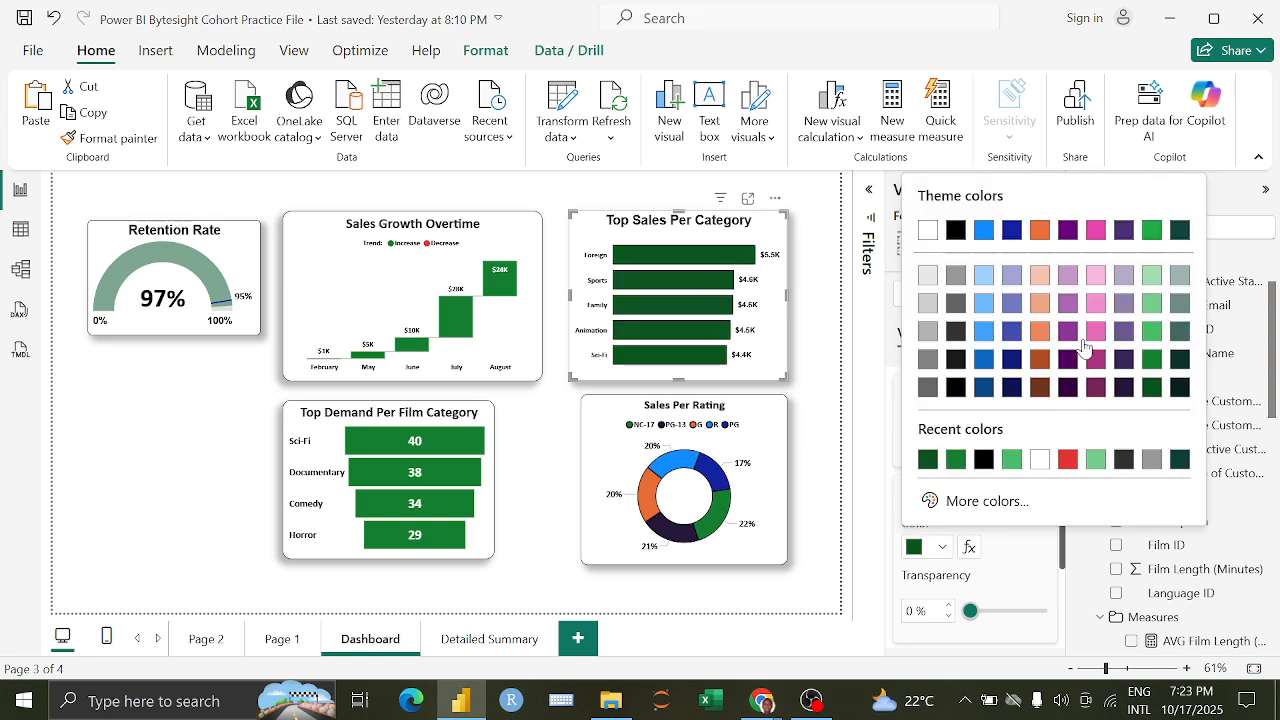
click(1153, 362)
click(933, 550)
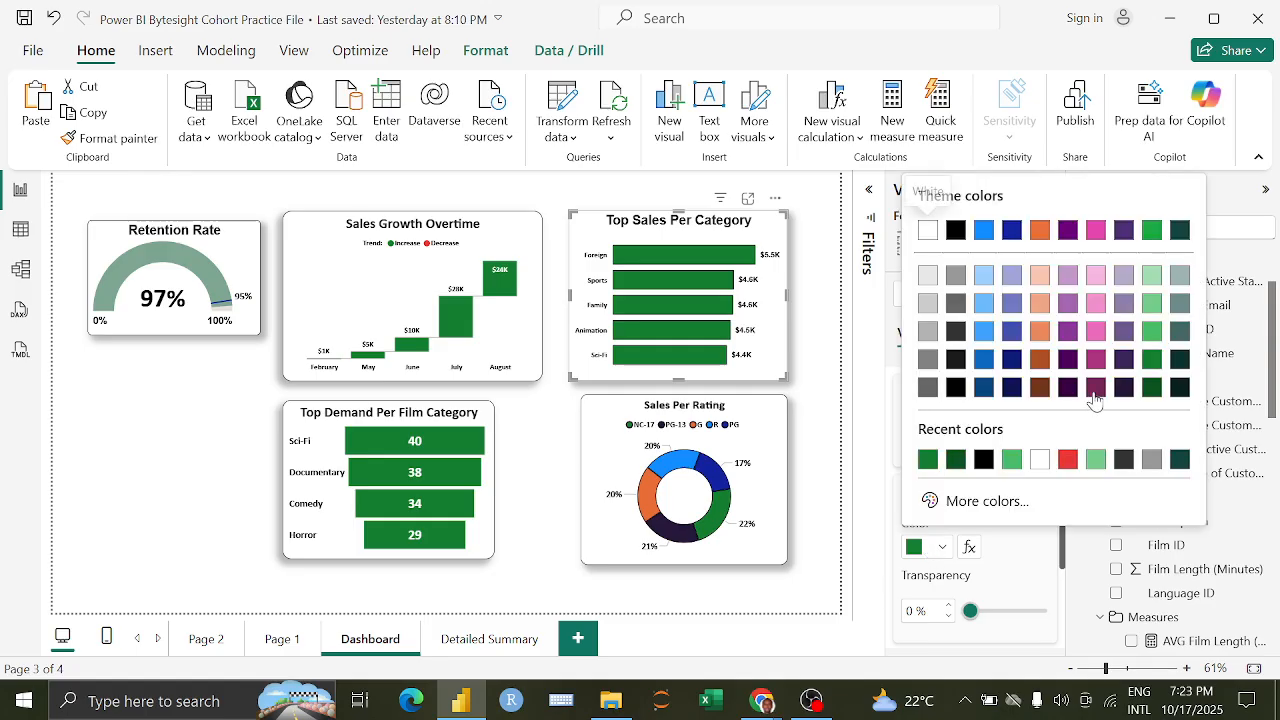
click(1152, 340)
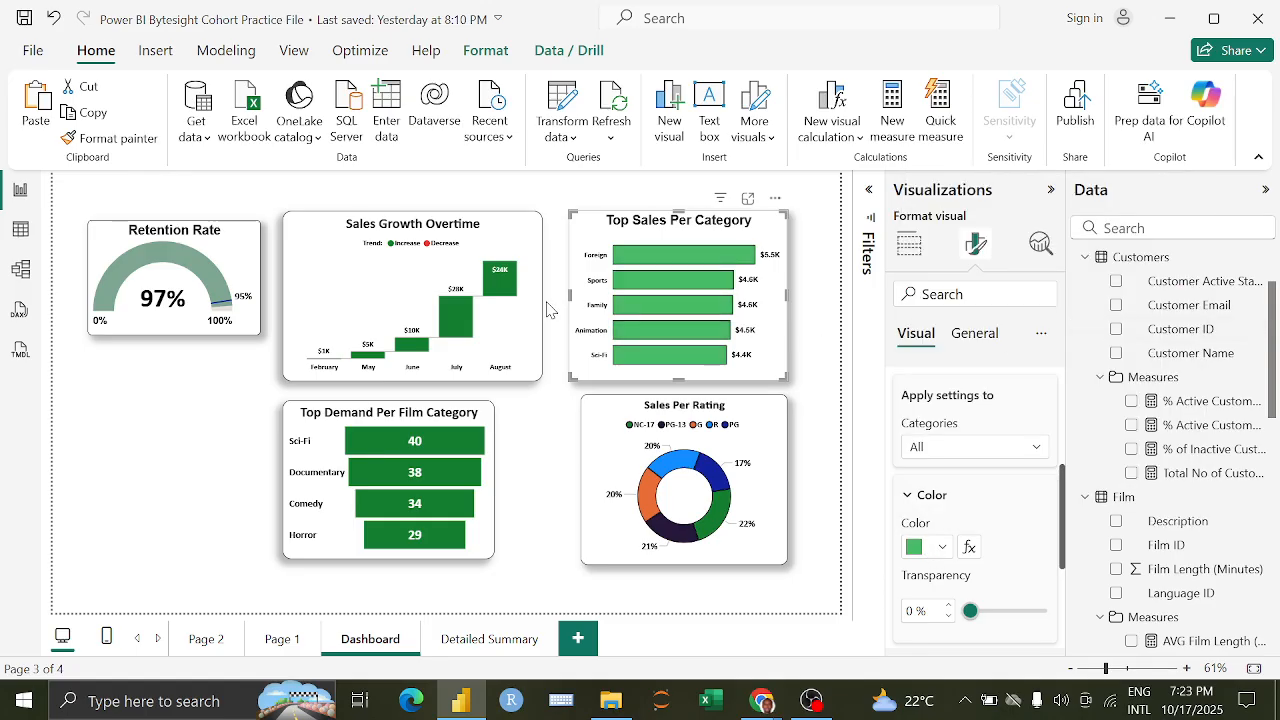
Step: Examine the Retention Rate gauge's callout value, gauge axis and color settings, including the target color choices
click(520, 235)
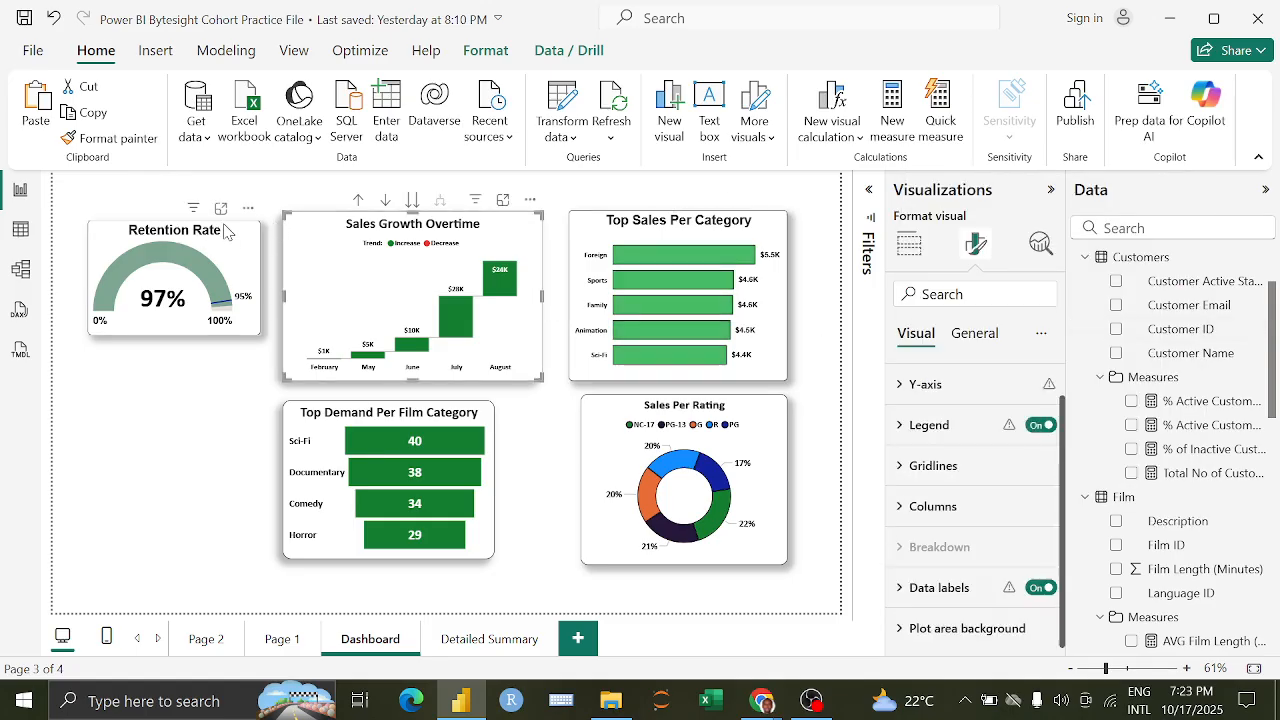
click(227, 233)
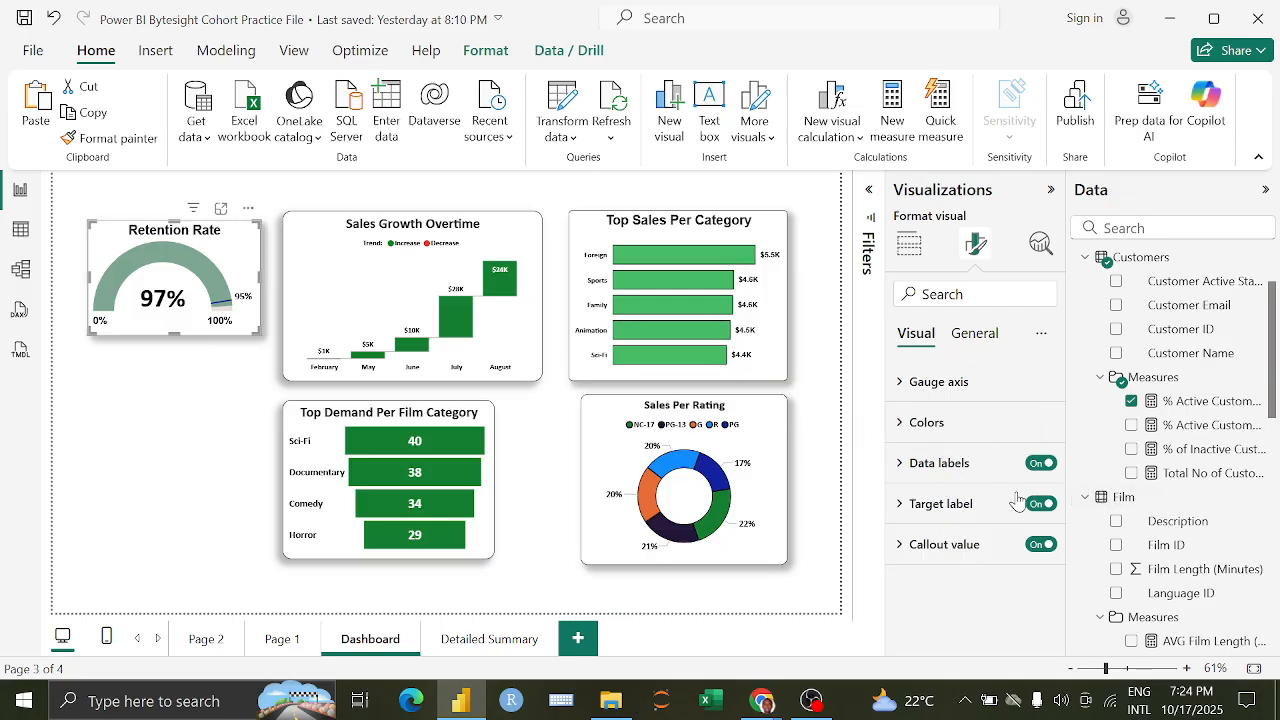
click(980, 550)
click(980, 538)
click(942, 386)
scroll(952, 470, down, 2)
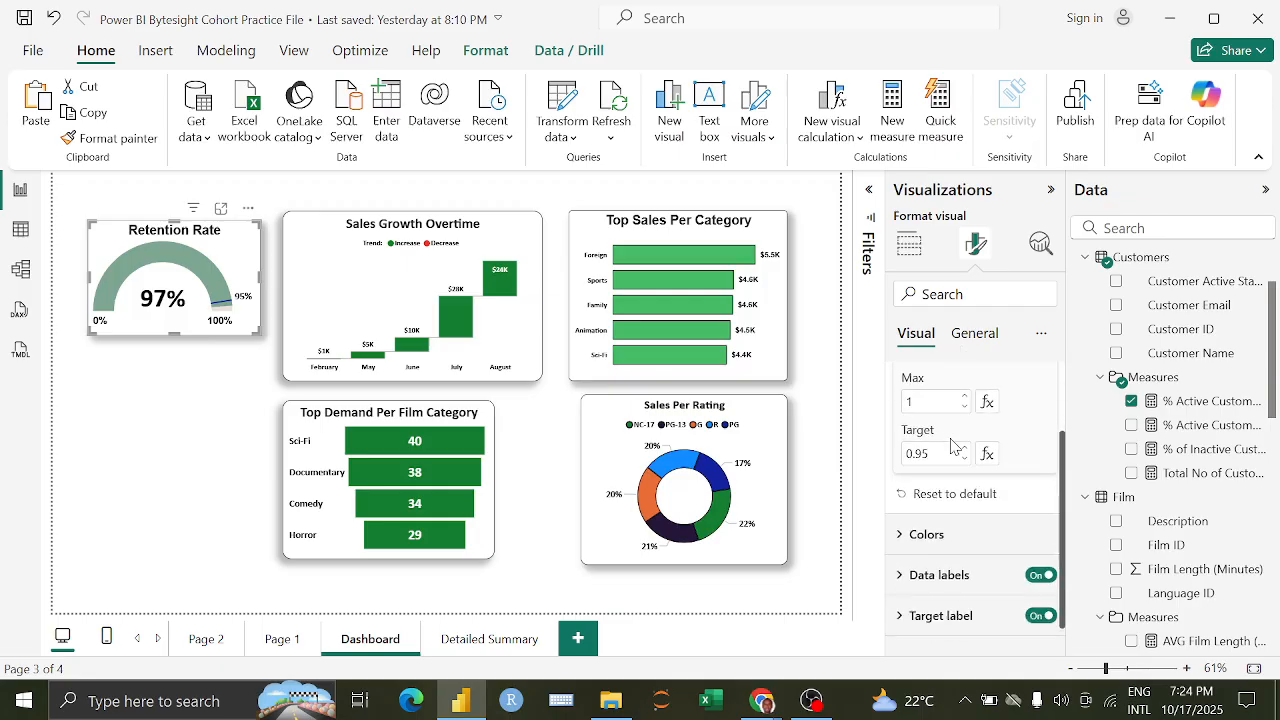
click(950, 506)
scroll(951, 507, down, 2)
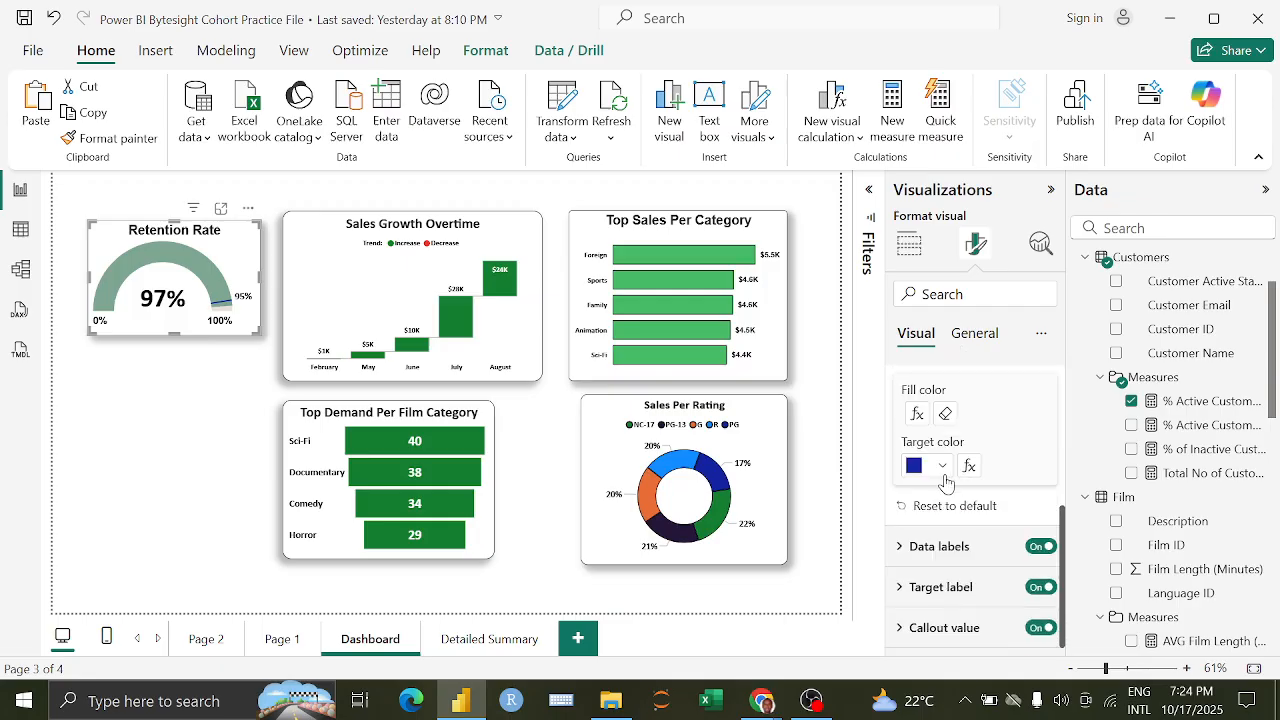
click(944, 470)
click(1010, 547)
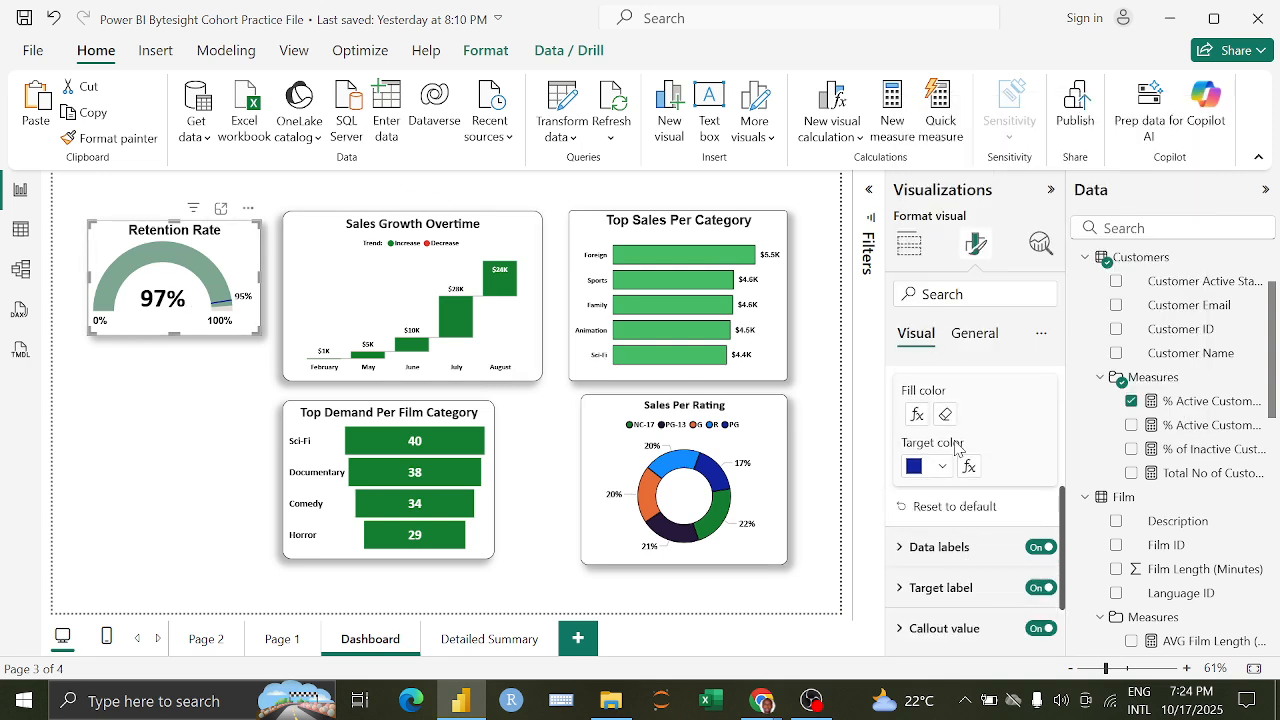
Step: Examine the Retention Rate gauge's axis target, including its conditional formatting, and the target color choices
click(970, 338)
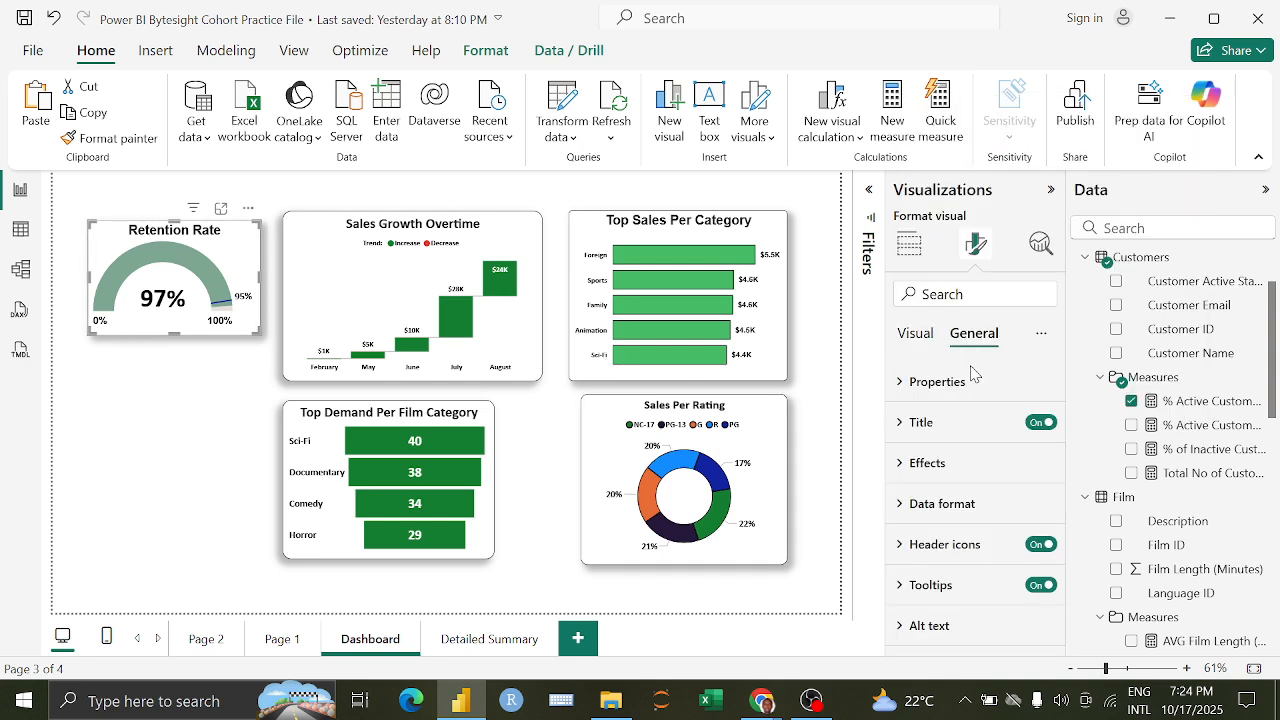
click(915, 336)
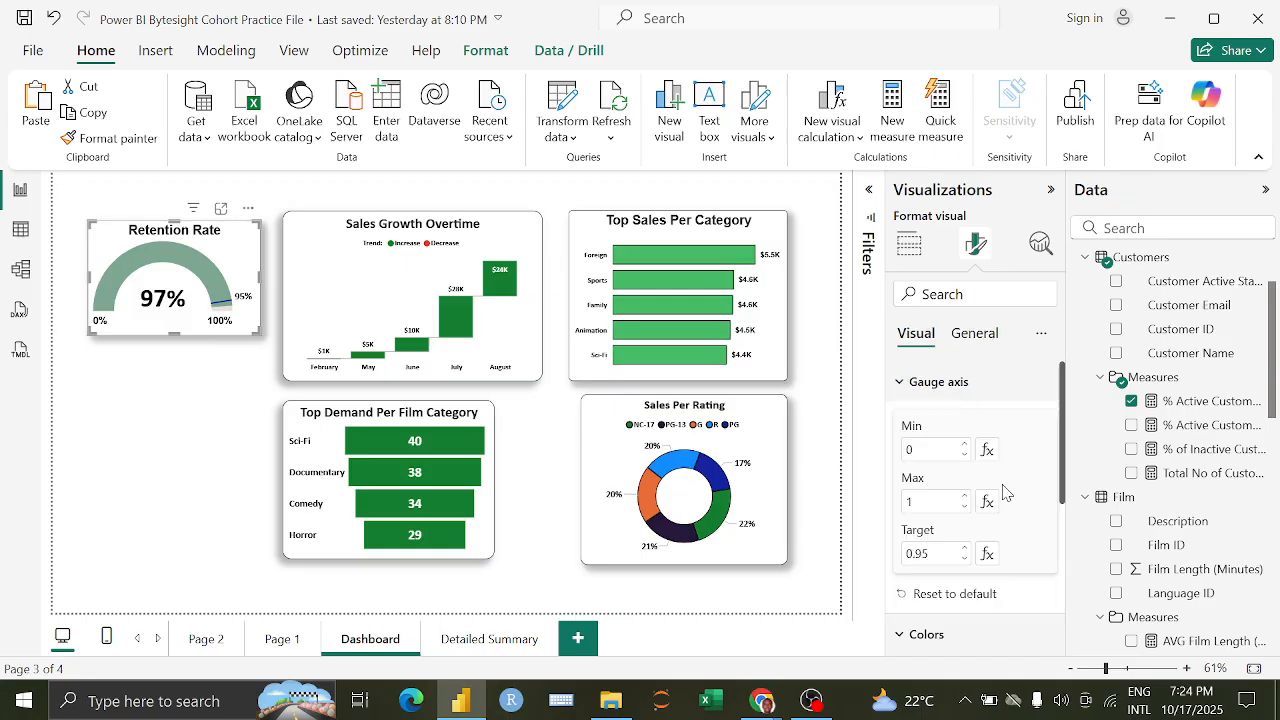
click(986, 553)
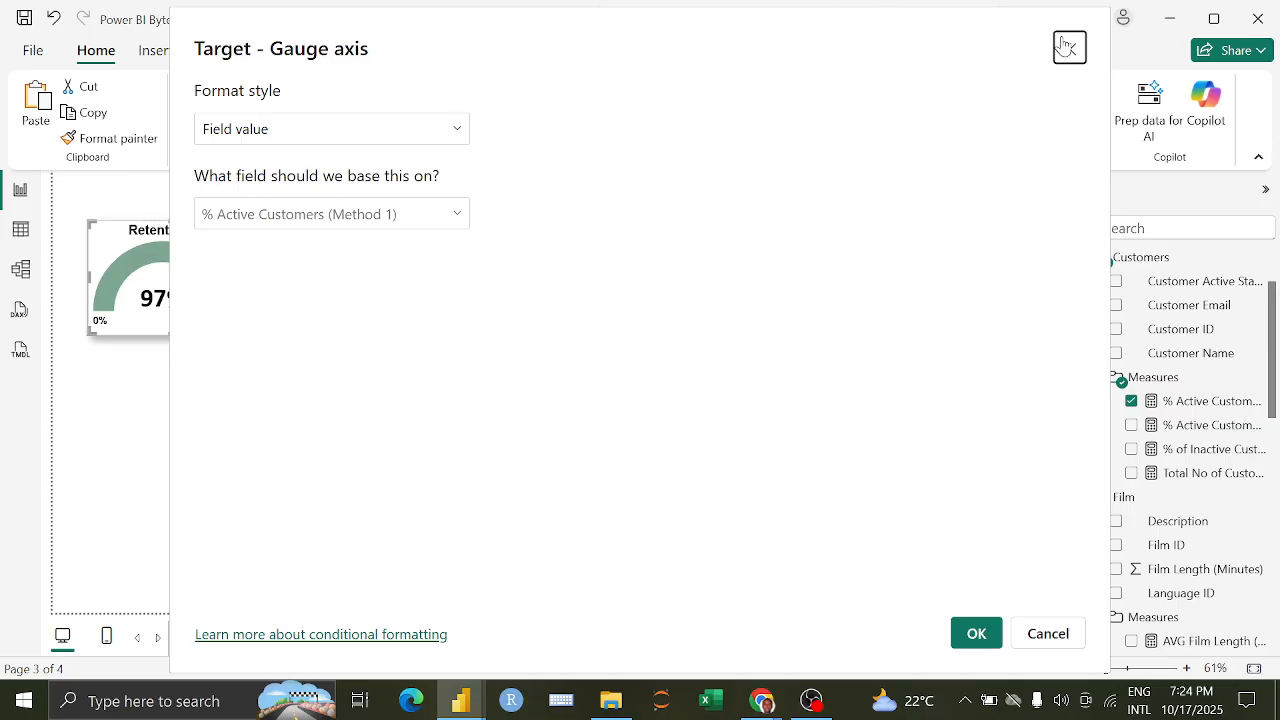
click(1067, 47)
scroll(975, 415, down, 5)
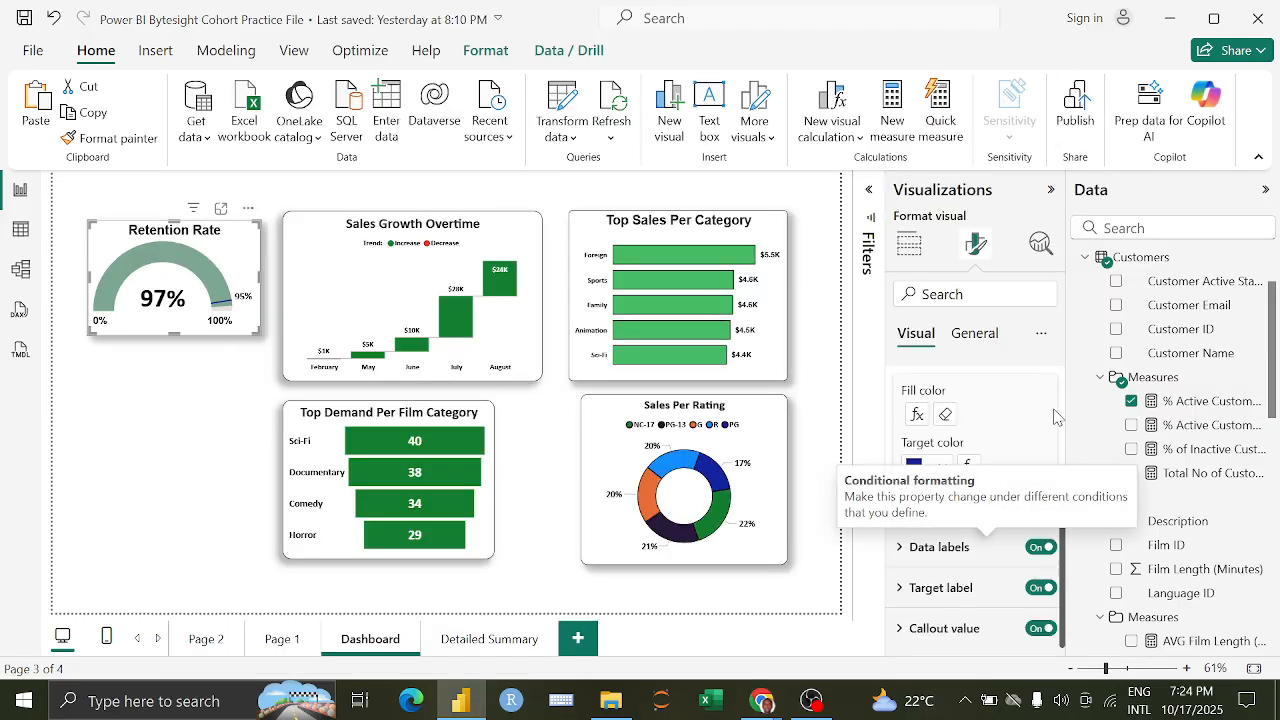
click(942, 470)
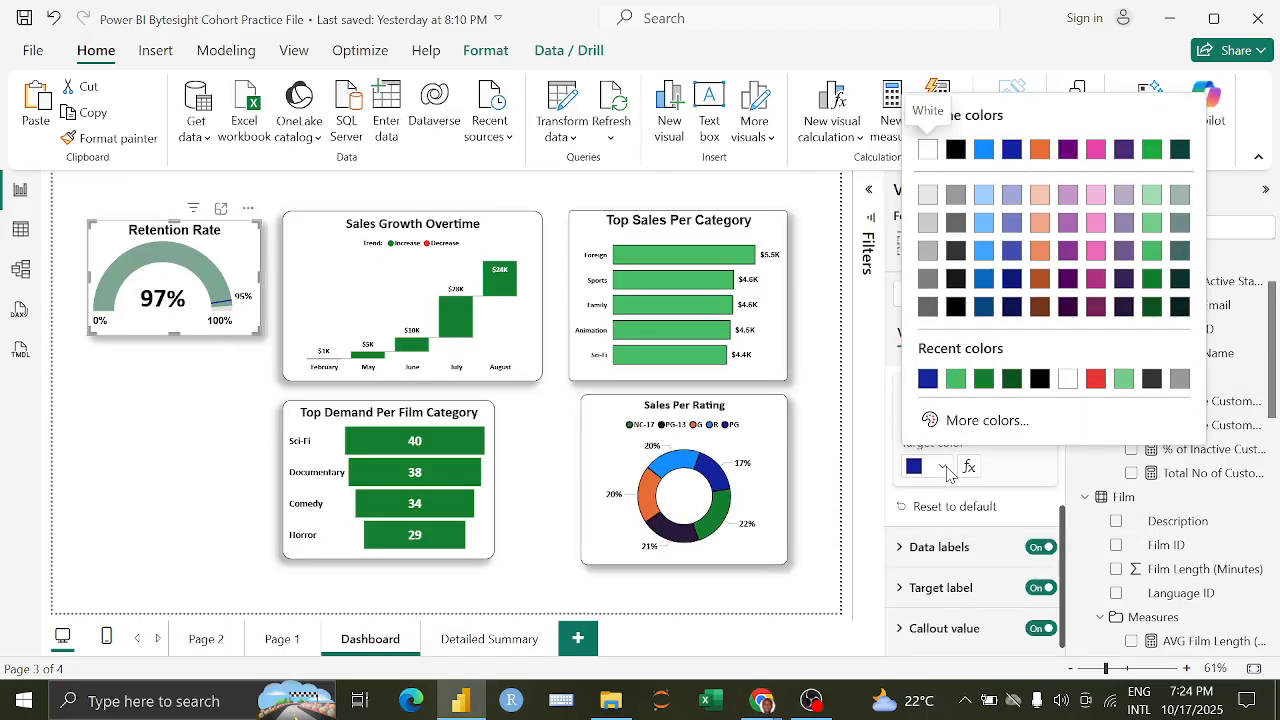
click(945, 472)
click(942, 470)
scroll(995, 445, up, 3)
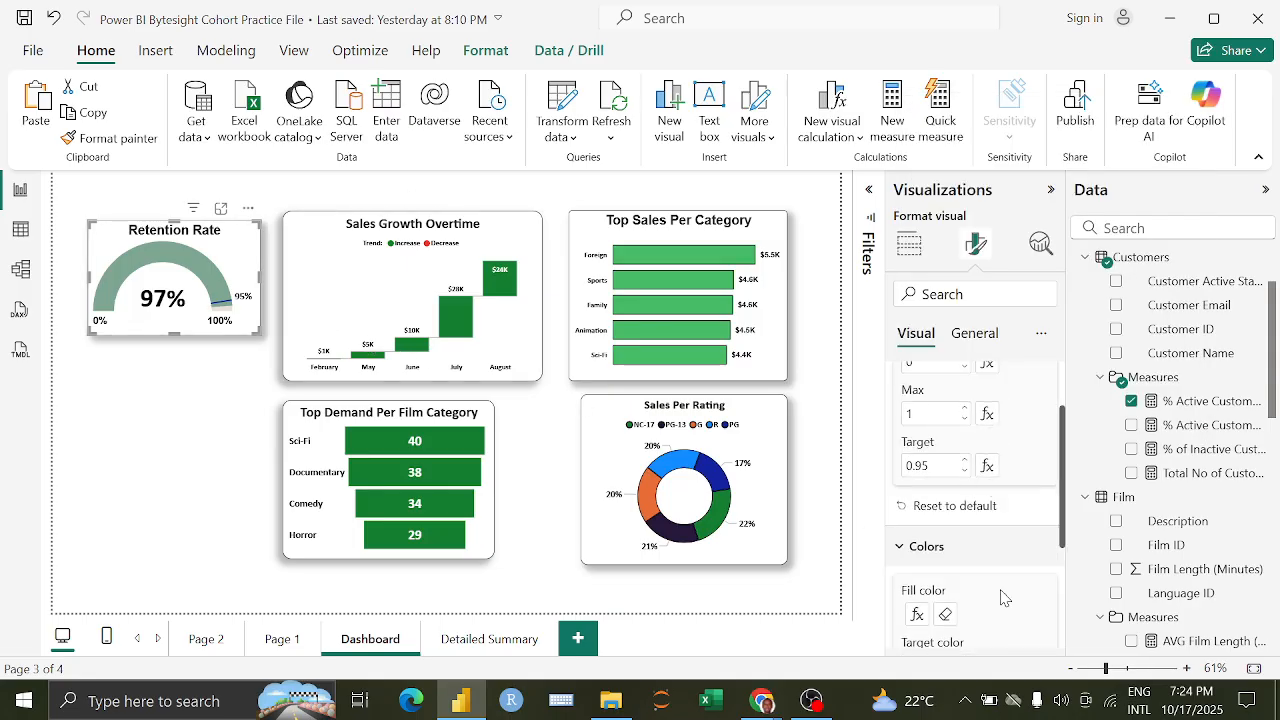
scroll(1000, 590, up, 2)
click(907, 387)
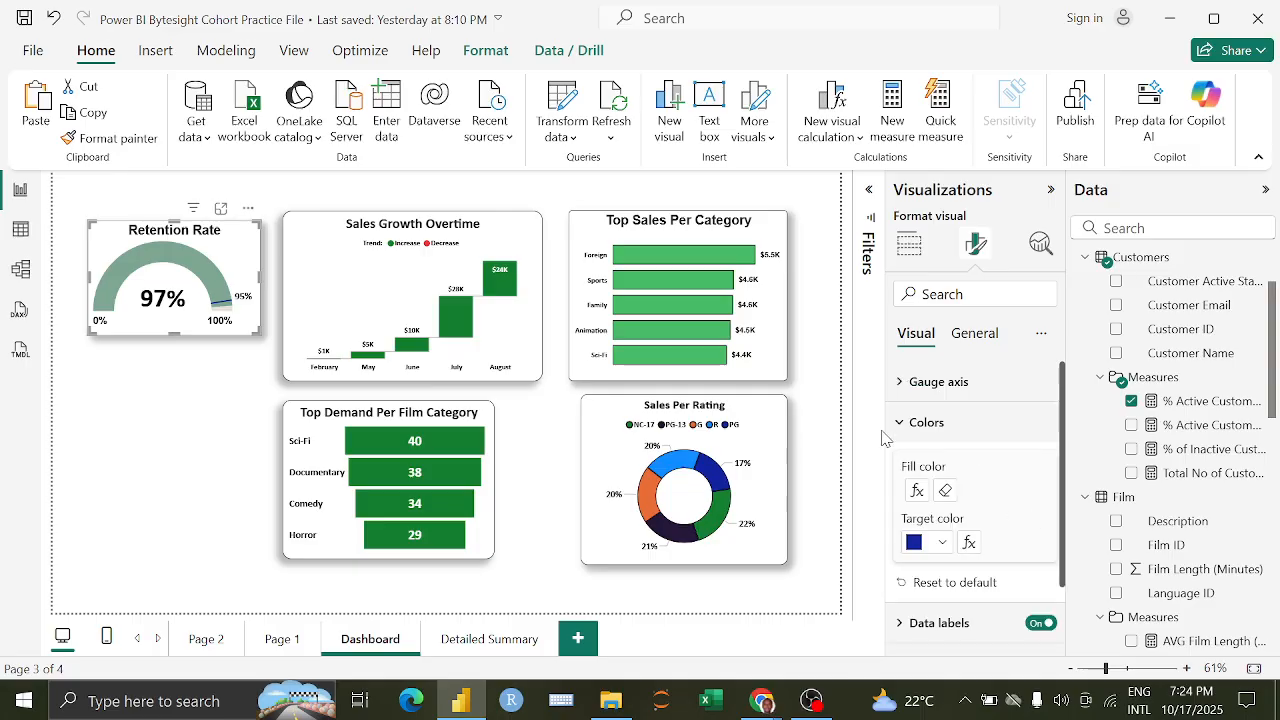
Step: Examine the gauge's target label, data label, callout value and general settings, and deselect the gauge
click(925, 424)
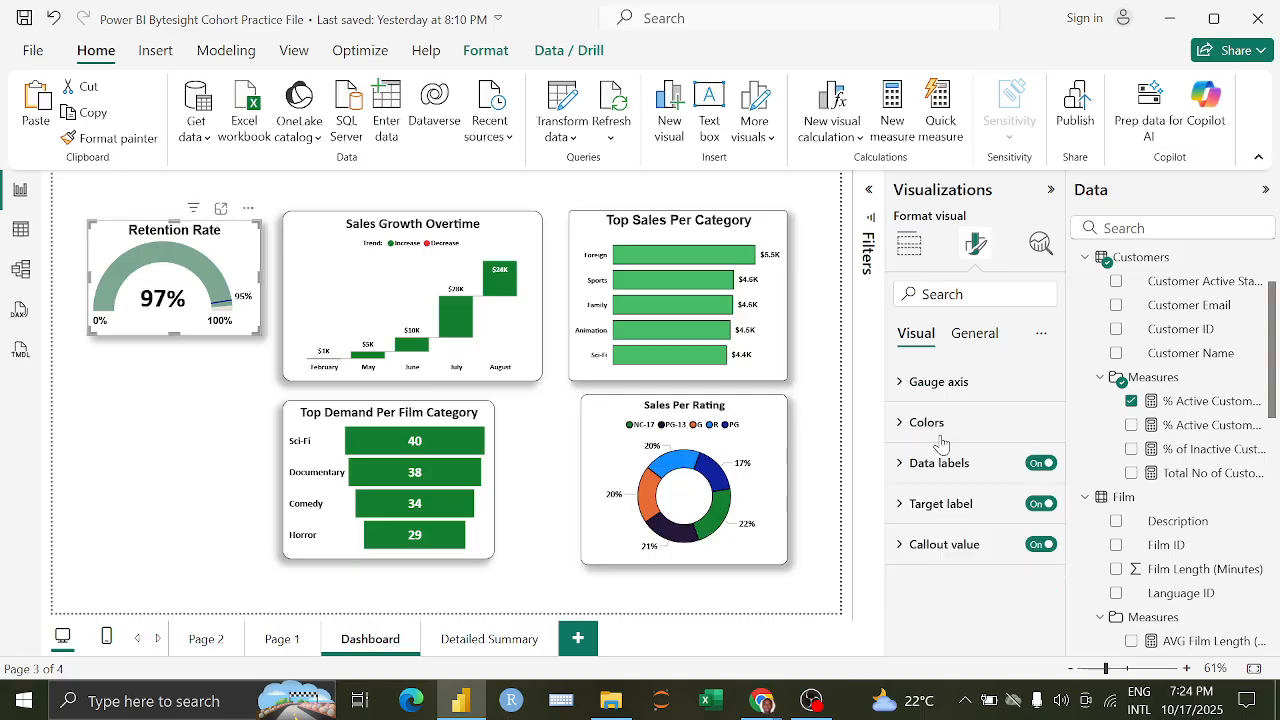
click(942, 502)
scroll(951, 511, up, 1)
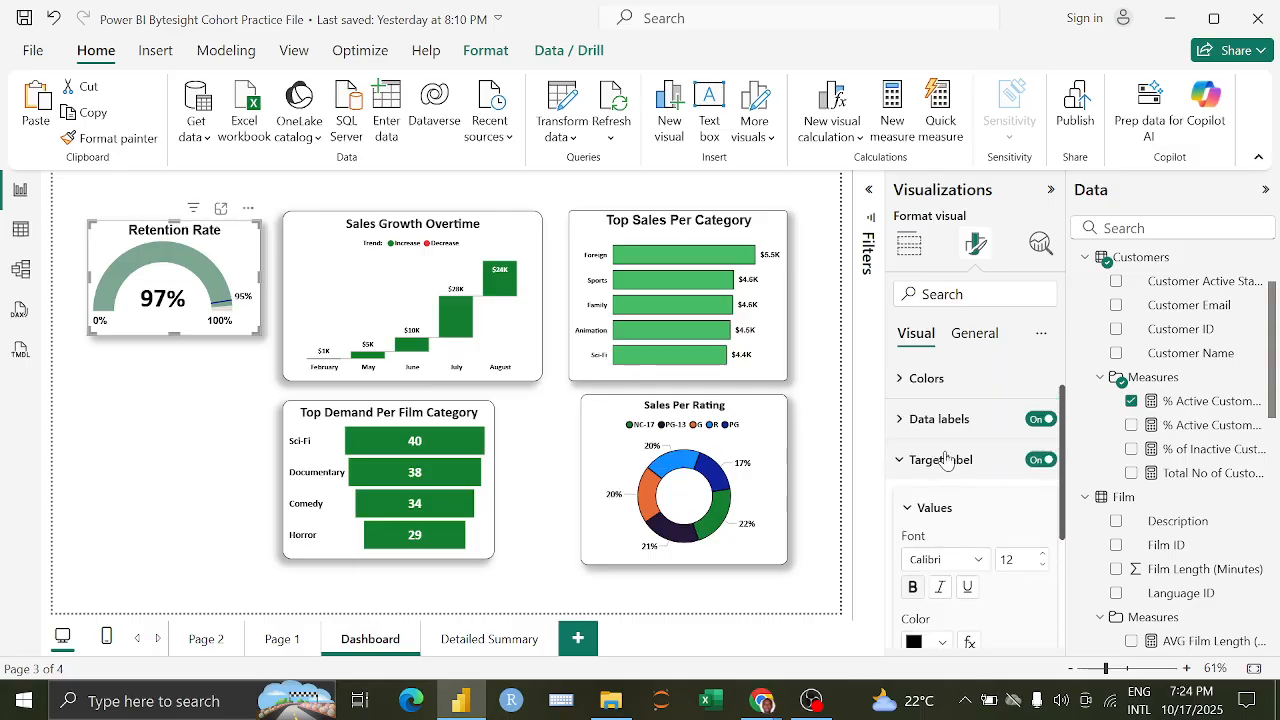
click(955, 458)
click(955, 468)
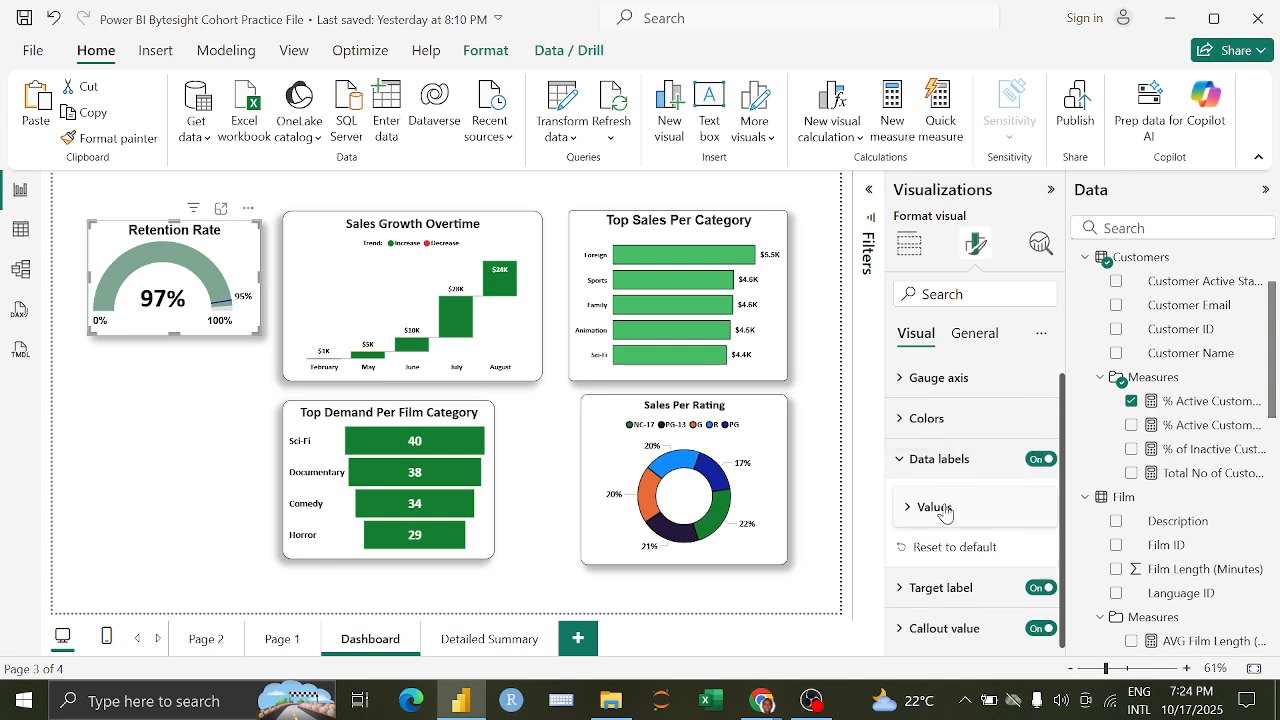
click(945, 510)
scroll(945, 500, up, 2)
click(930, 462)
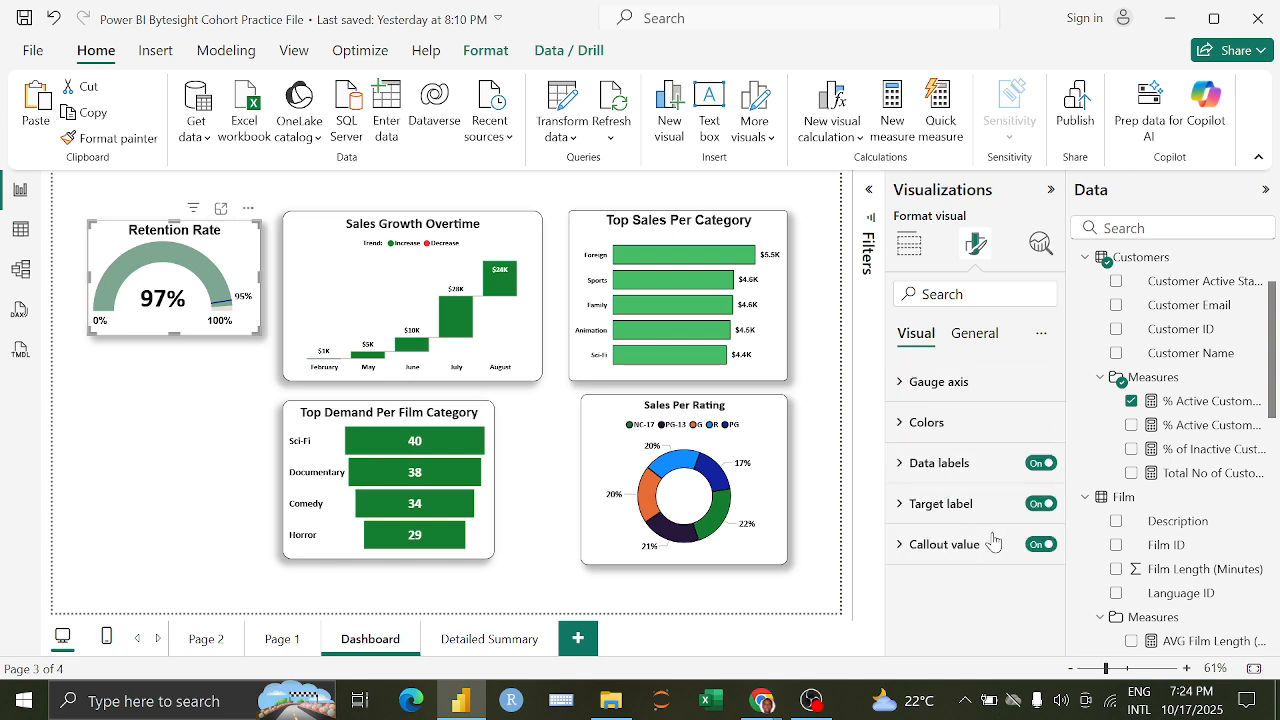
click(963, 543)
scroll(963, 540, up, 3)
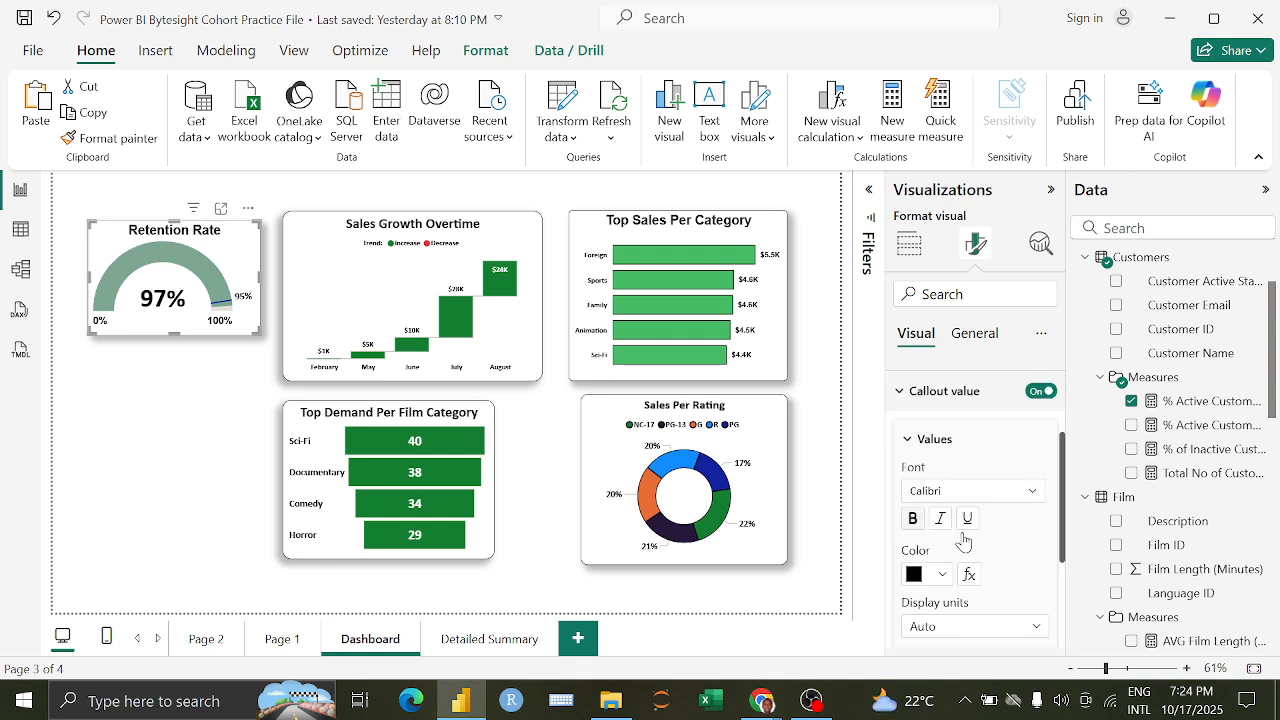
click(958, 544)
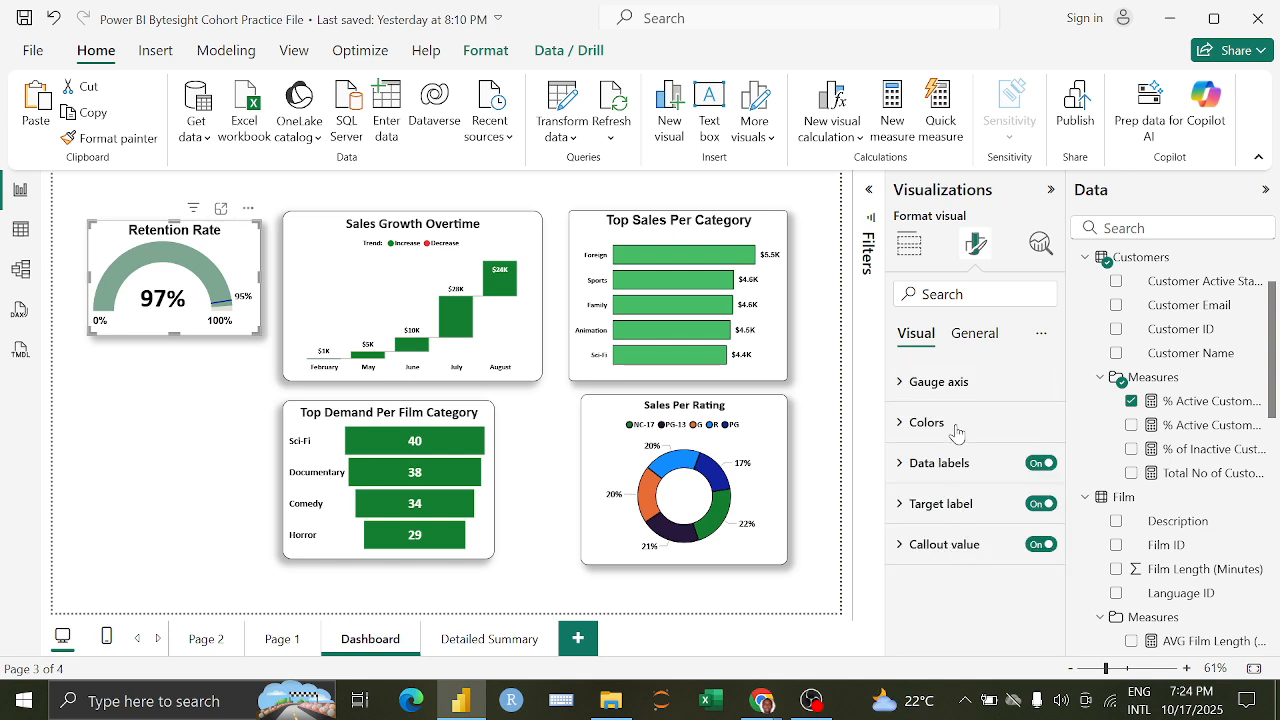
click(976, 340)
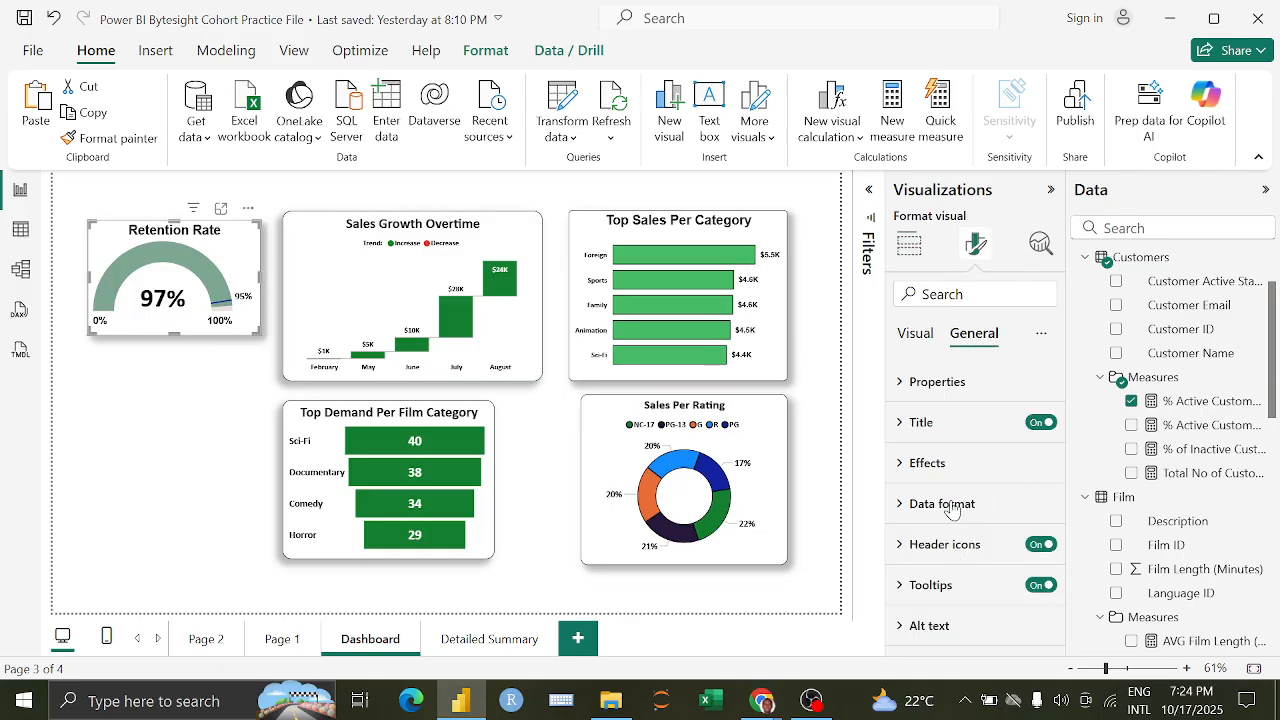
click(908, 244)
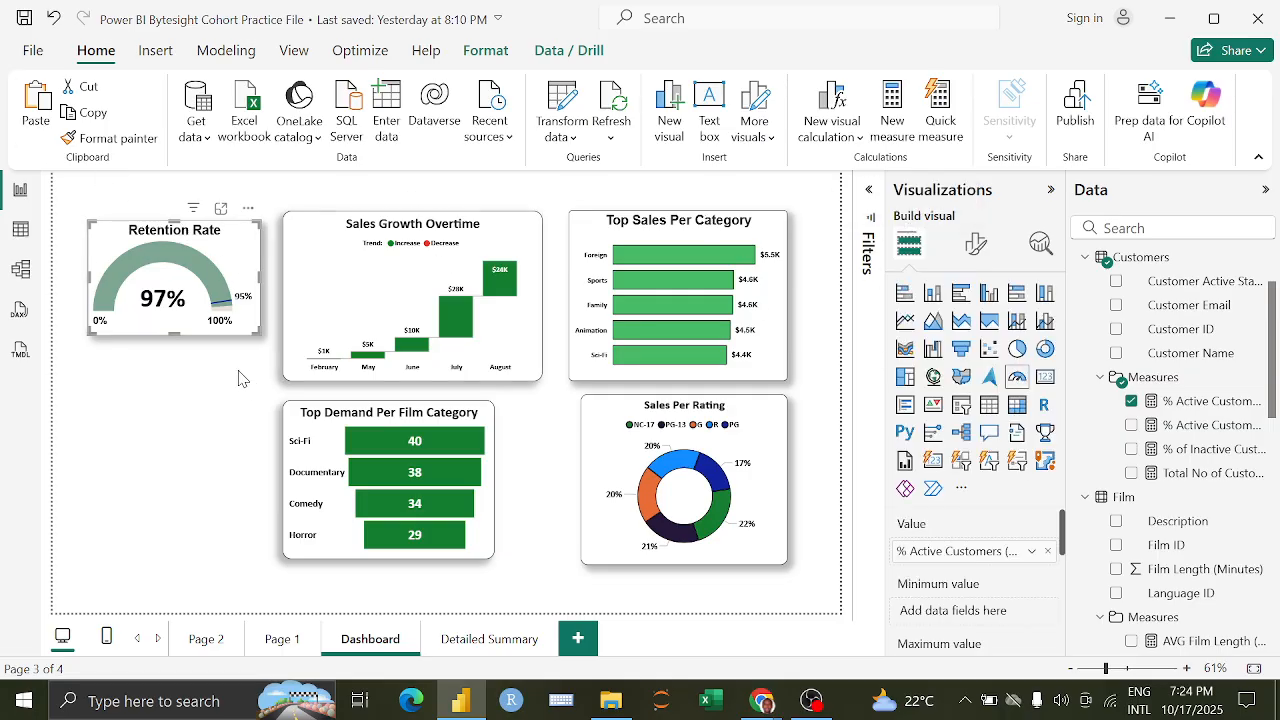
click(214, 391)
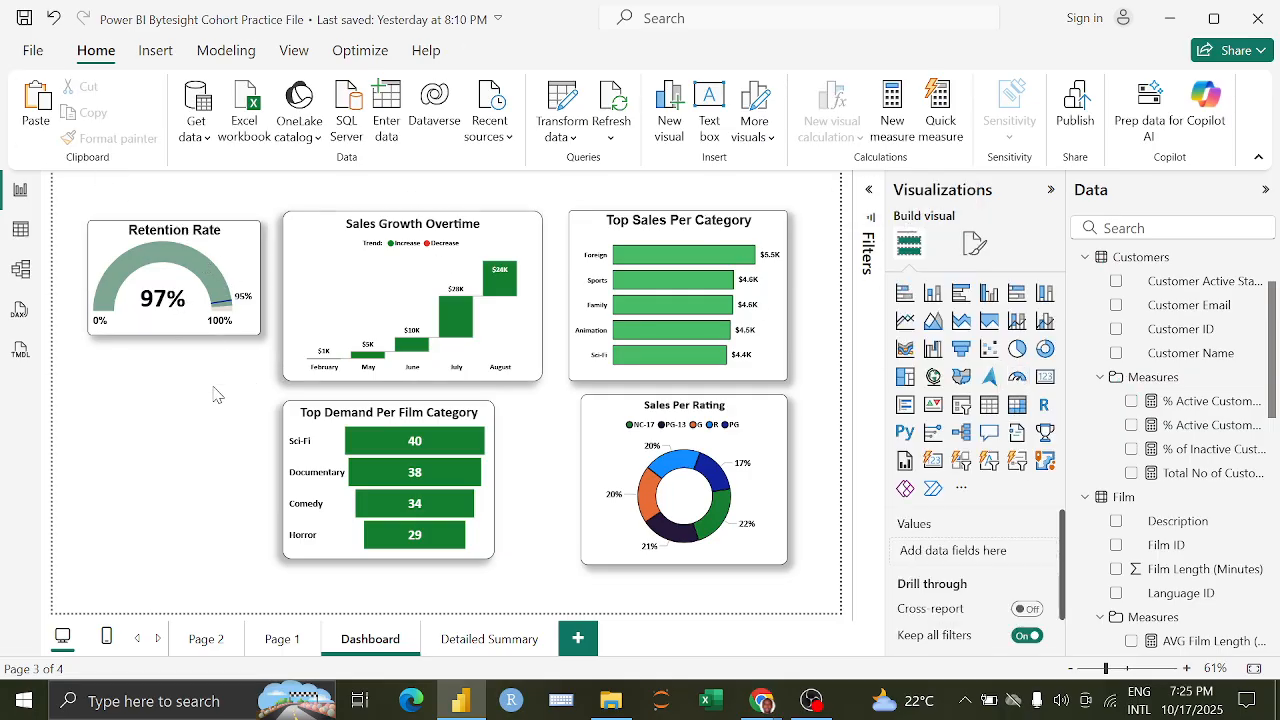
Step: Set the title font size of the Sales Per Rating donut chart to 18
click(680, 414)
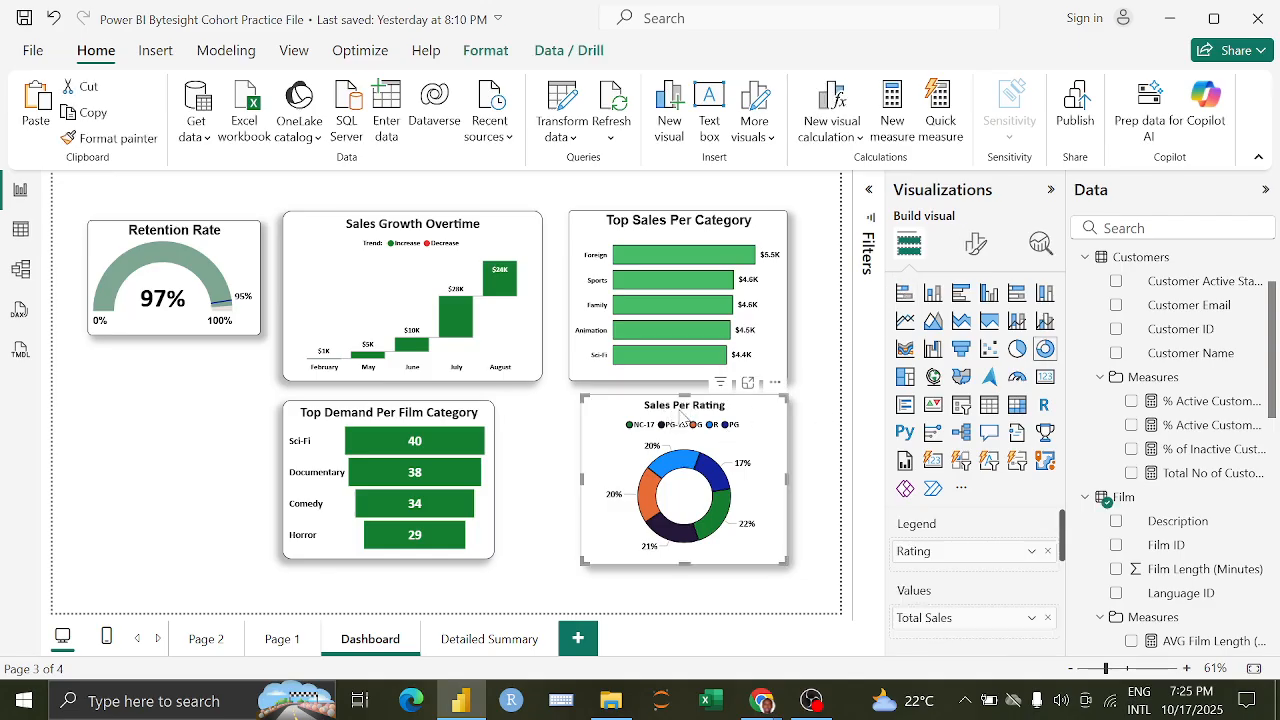
click(975, 243)
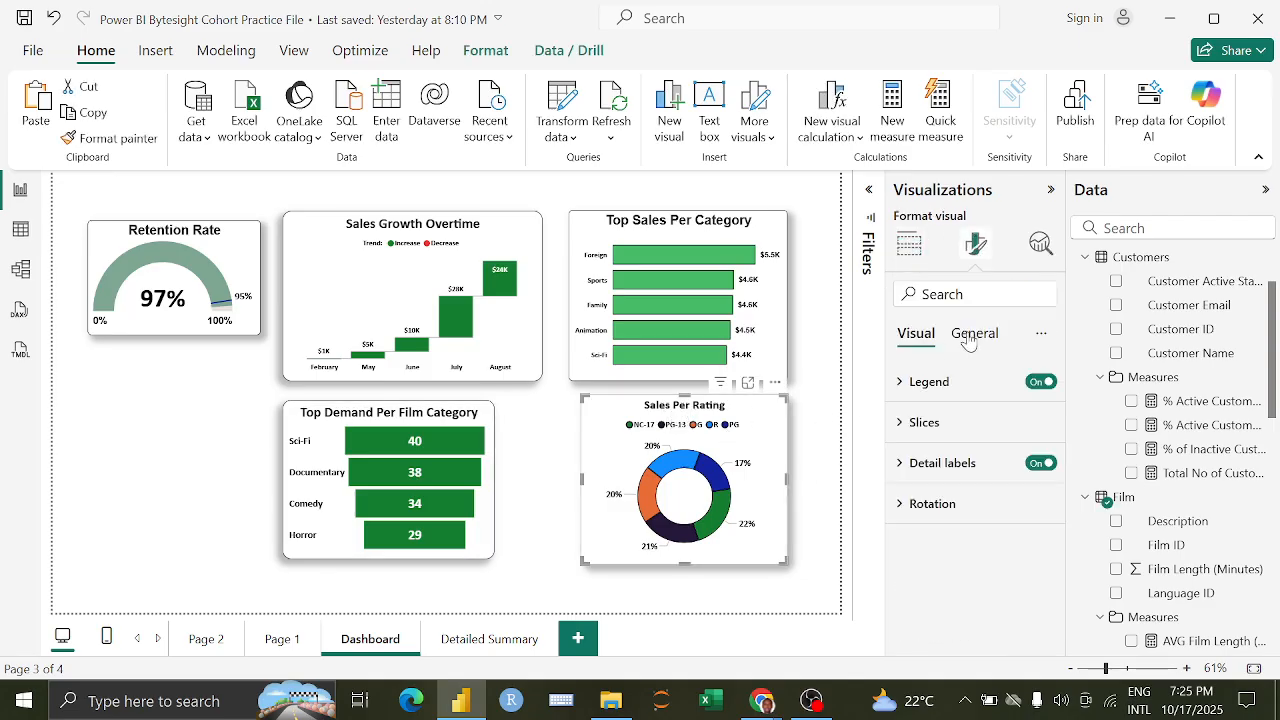
click(966, 334)
click(966, 421)
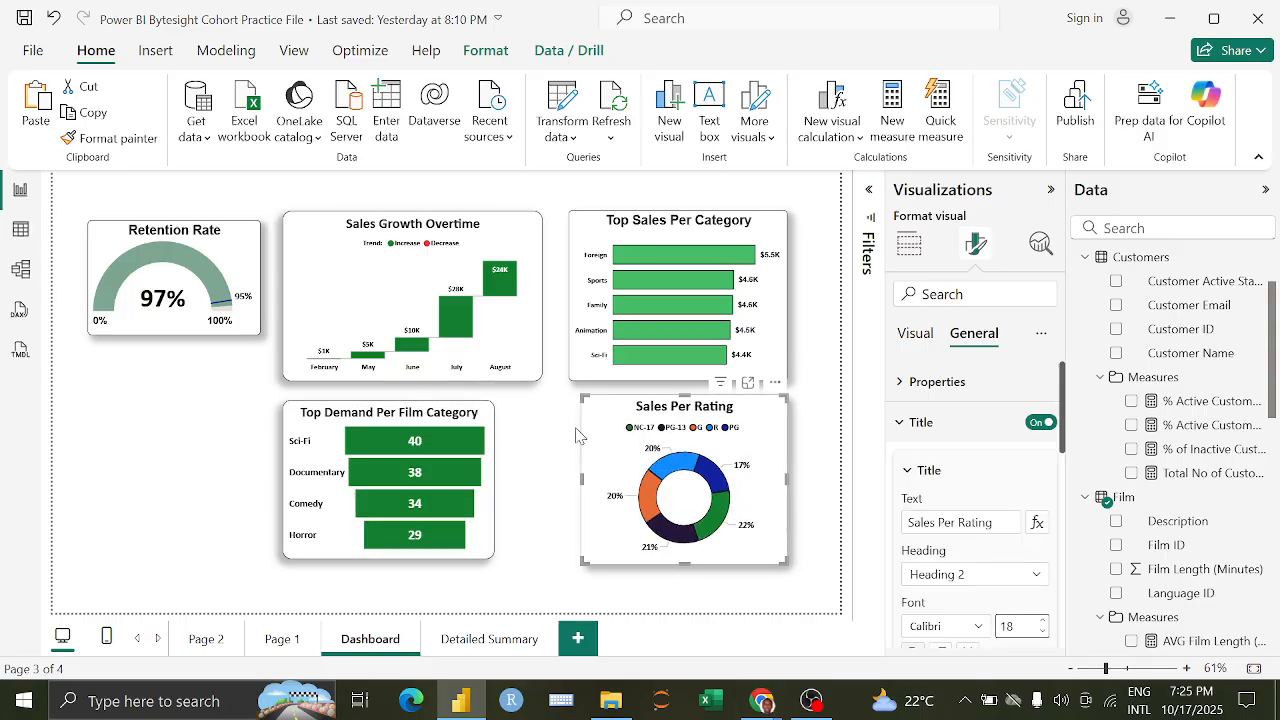
click(549, 410)
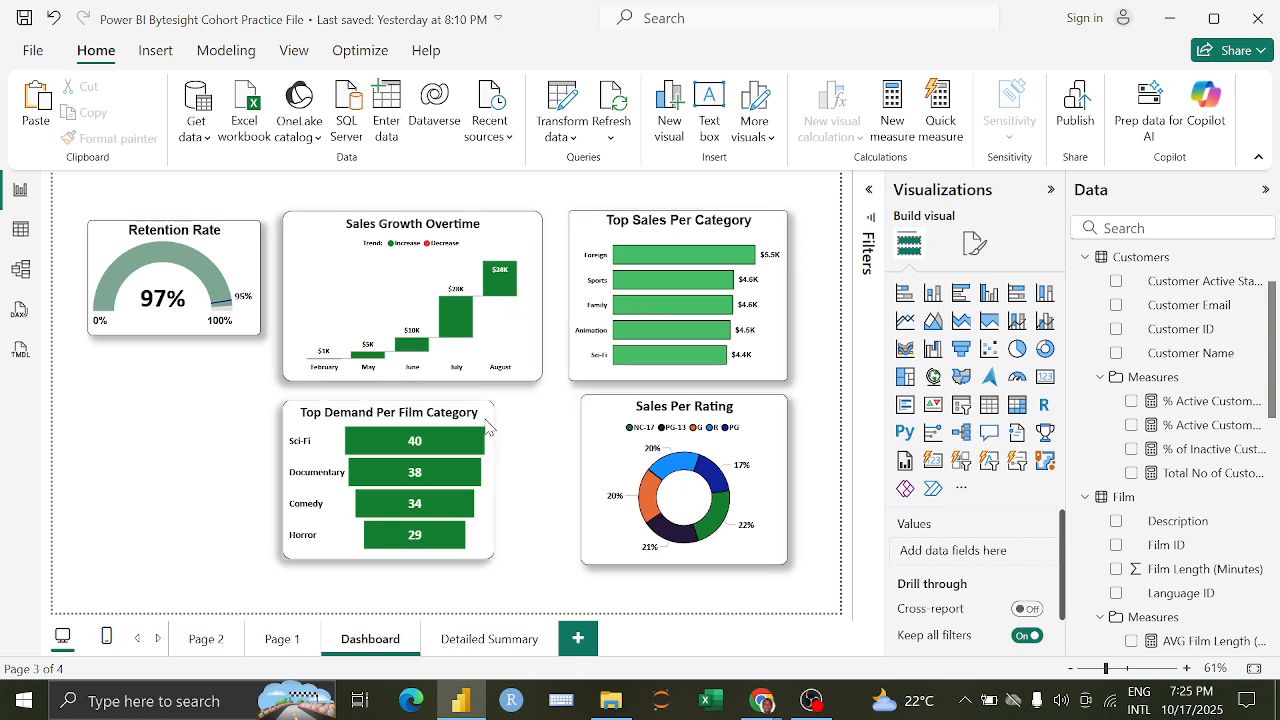
Step: Swap the funnel and the Top Sales Per Category chart, placing the bar chart below Sales Growth Overtime and the funnel beside Sales Growth Overtime
mouse_move(505, 479)
mouse_down()
mouse_move(476, 480)
mouse_move(498, 478)
mouse_move(491, 490)
mouse_up()
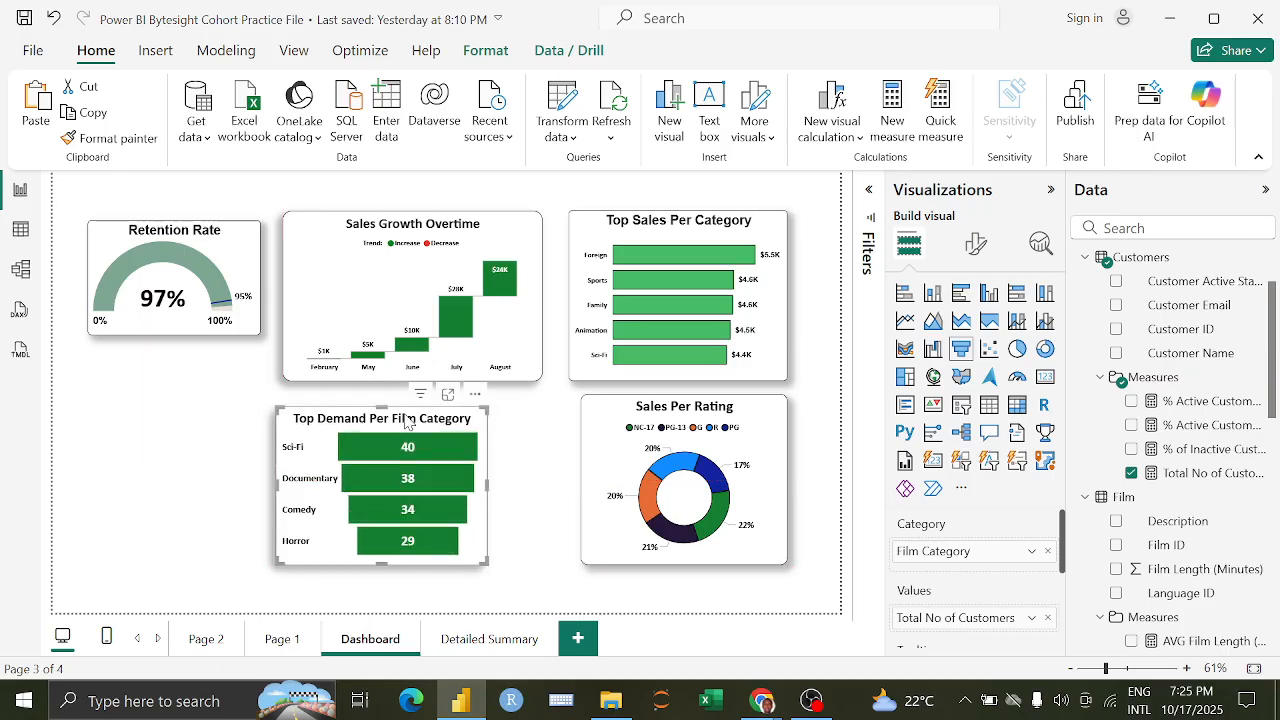
drag(406, 422, 461, 186)
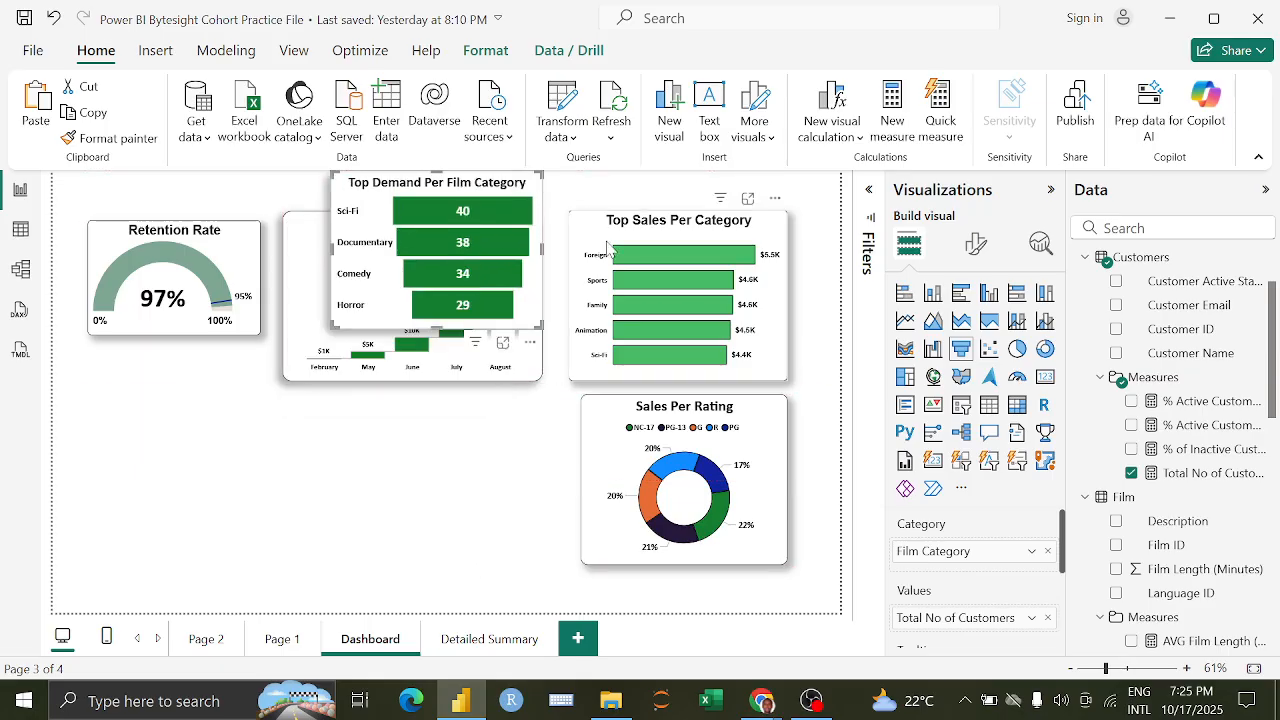
drag(607, 248, 343, 411)
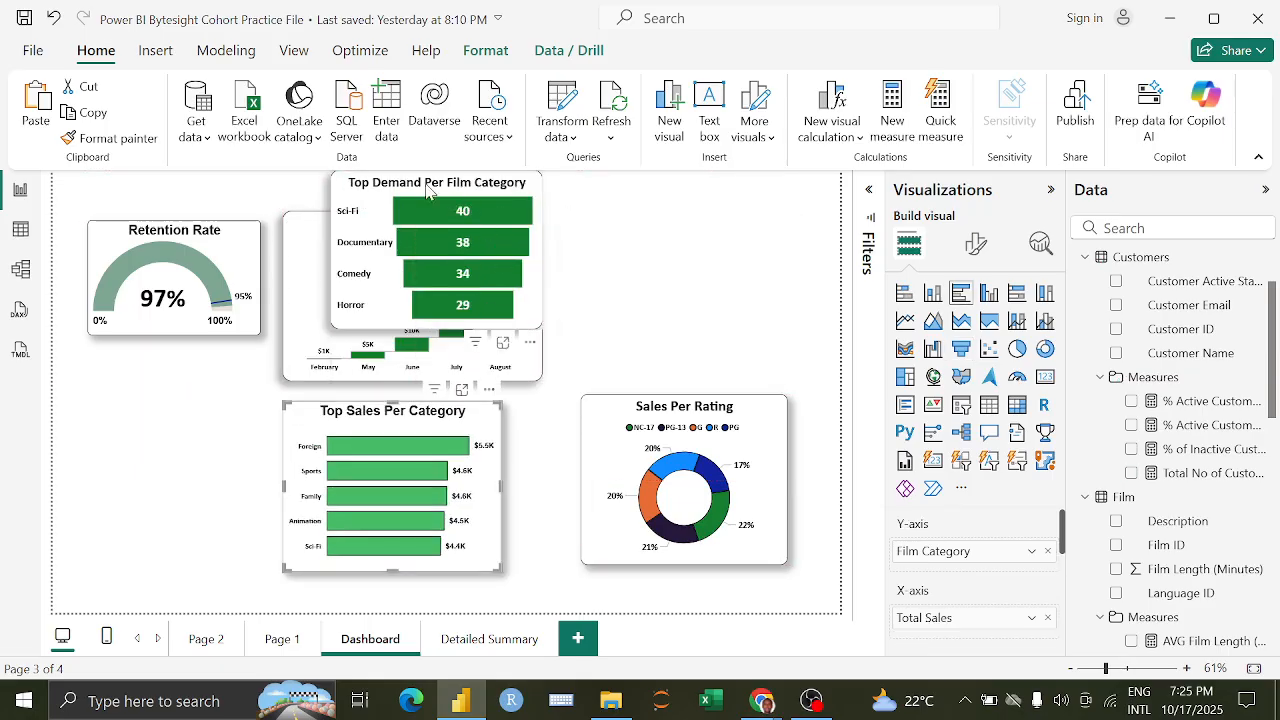
drag(440, 195, 645, 235)
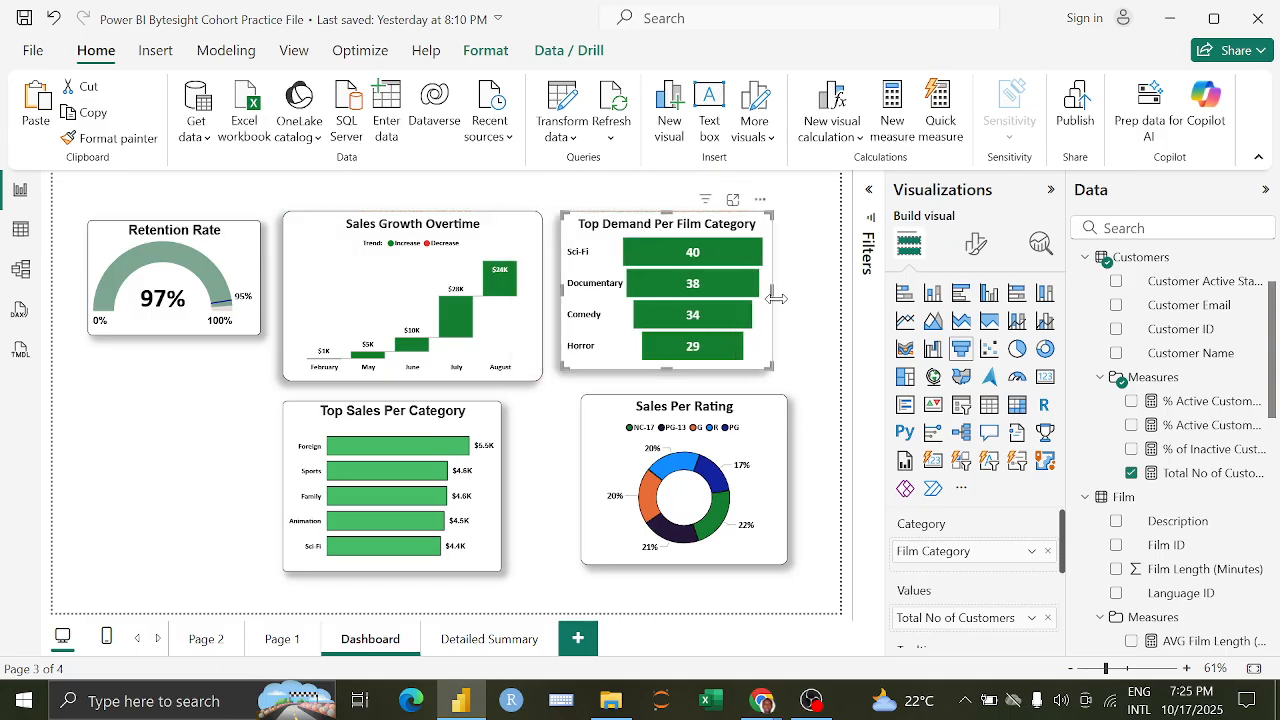
Step: Narrow Sales Growth Overtime to the width of Top Sales Per Category, and move the funnel next to it, enlarged to the same height
click(505, 228)
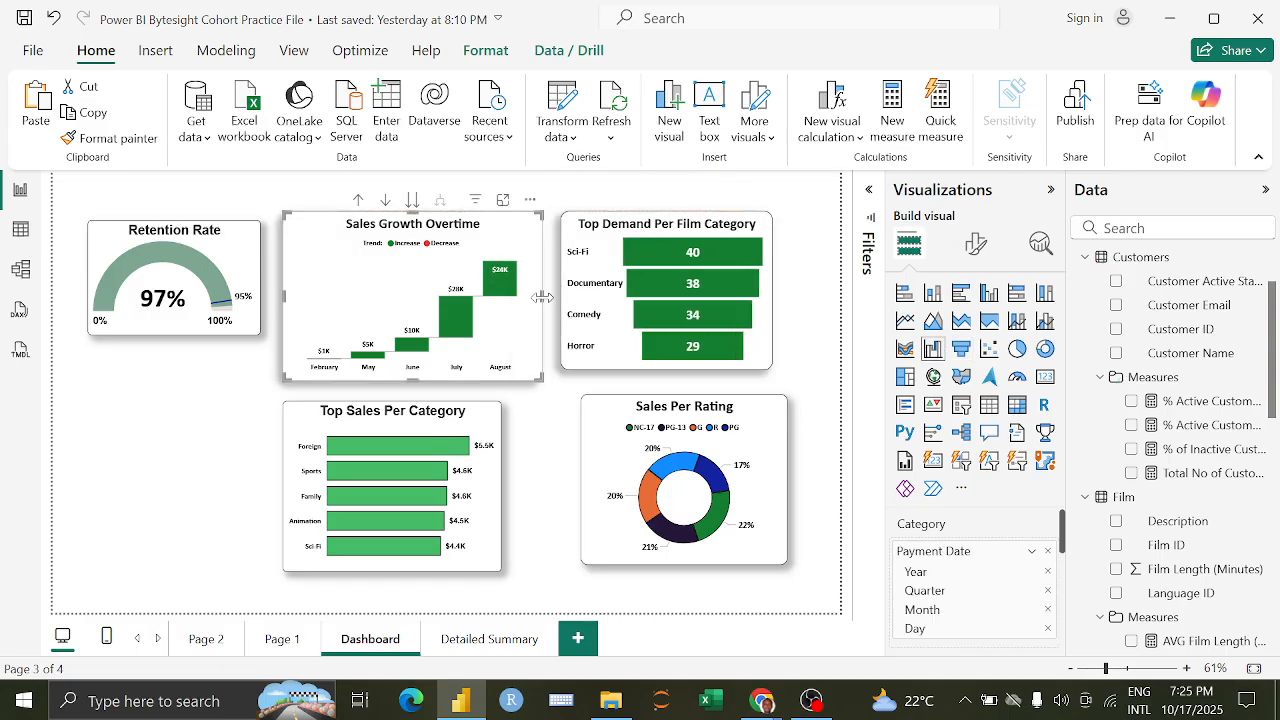
drag(543, 295, 502, 310)
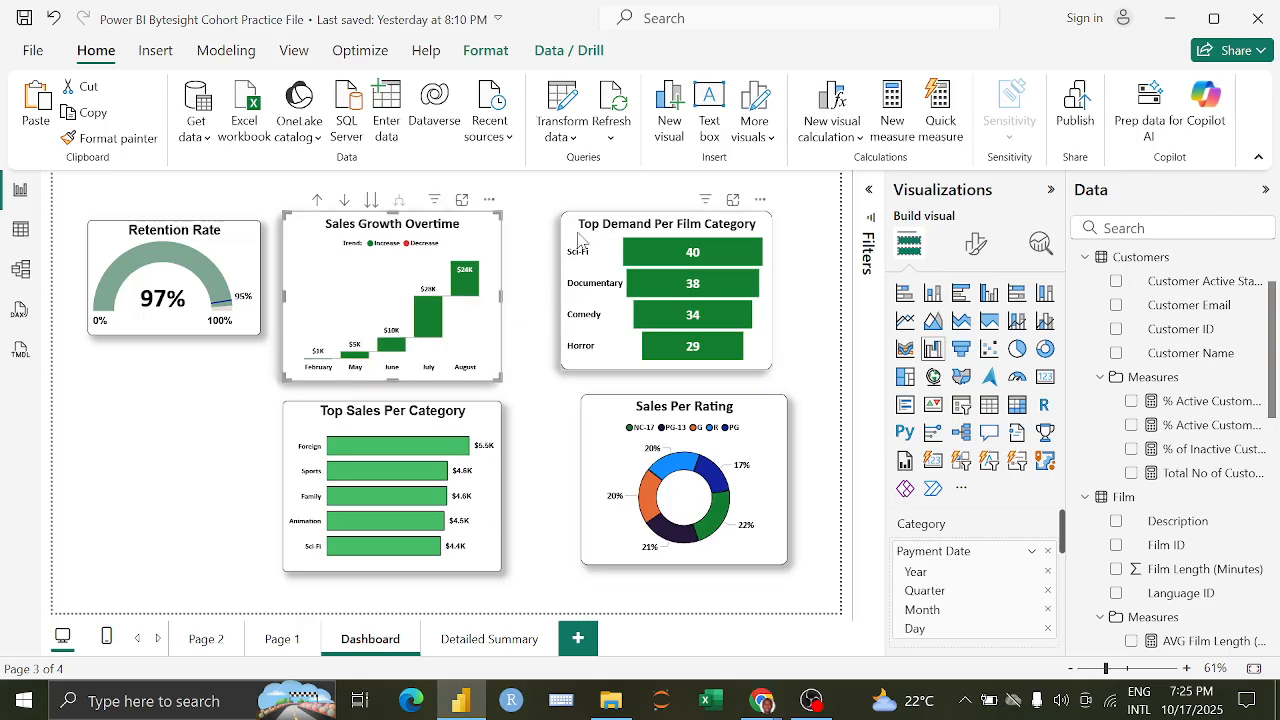
drag(580, 240, 540, 241)
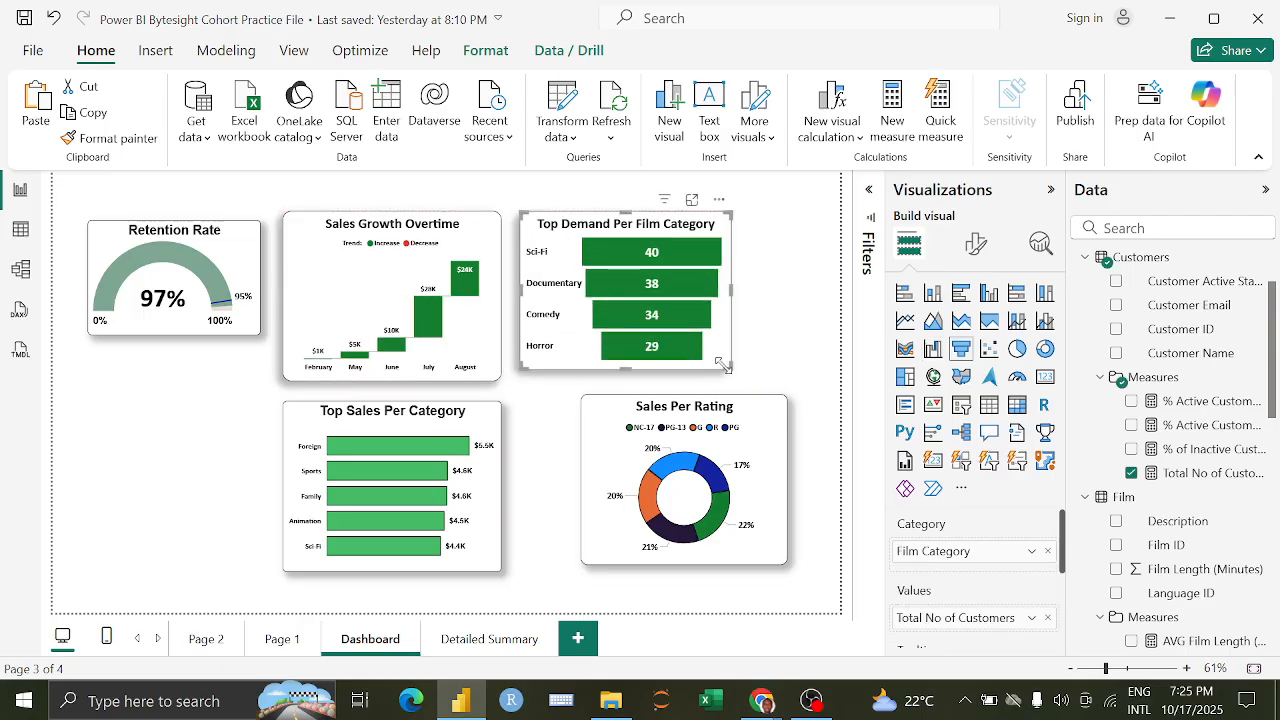
drag(722, 366, 760, 382)
Step: Place the Sales Per Rating donut, narrowed, beside Sales Growth Overtime, and the Top Demand Per Film Category funnel beside Top Sales Per Category
drag(563, 224, 443, 446)
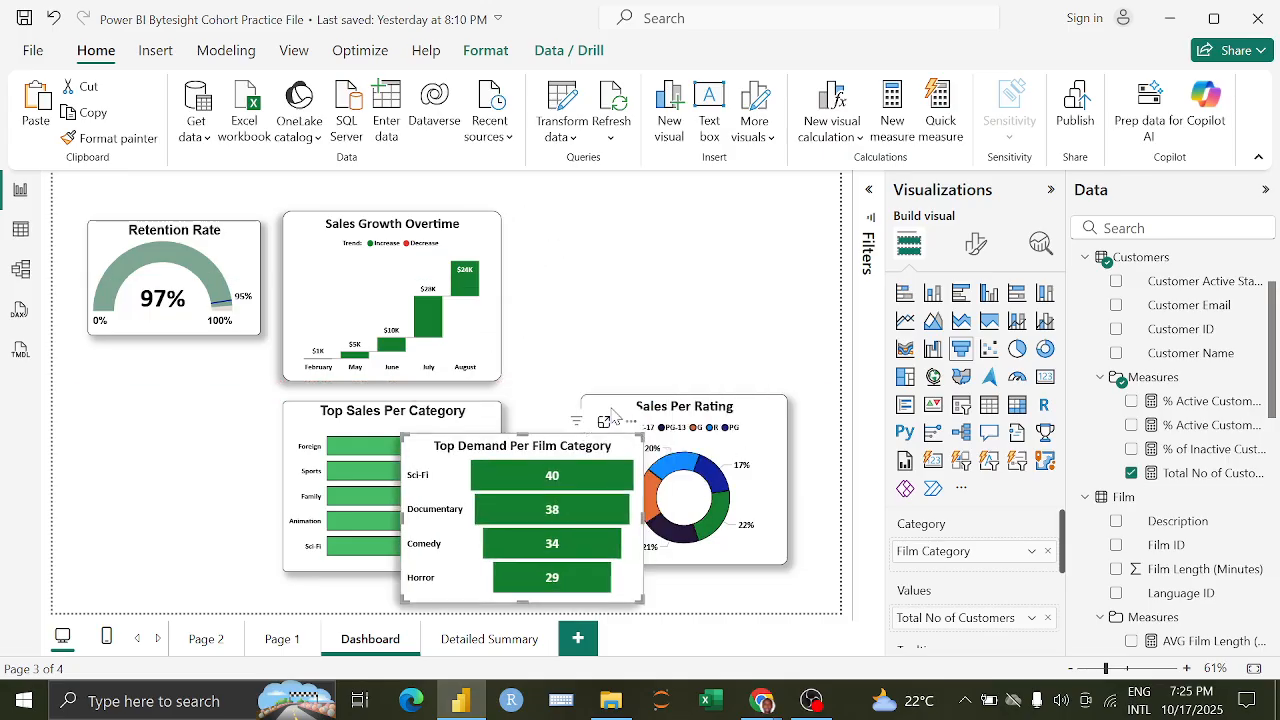
drag(615, 413, 553, 228)
drag(728, 299, 671, 298)
drag(515, 452, 637, 418)
Step: Widen the Sales Per Rating donut chart slightly so its labels fit, and move it closer to Sales Growth Overtime
click(657, 248)
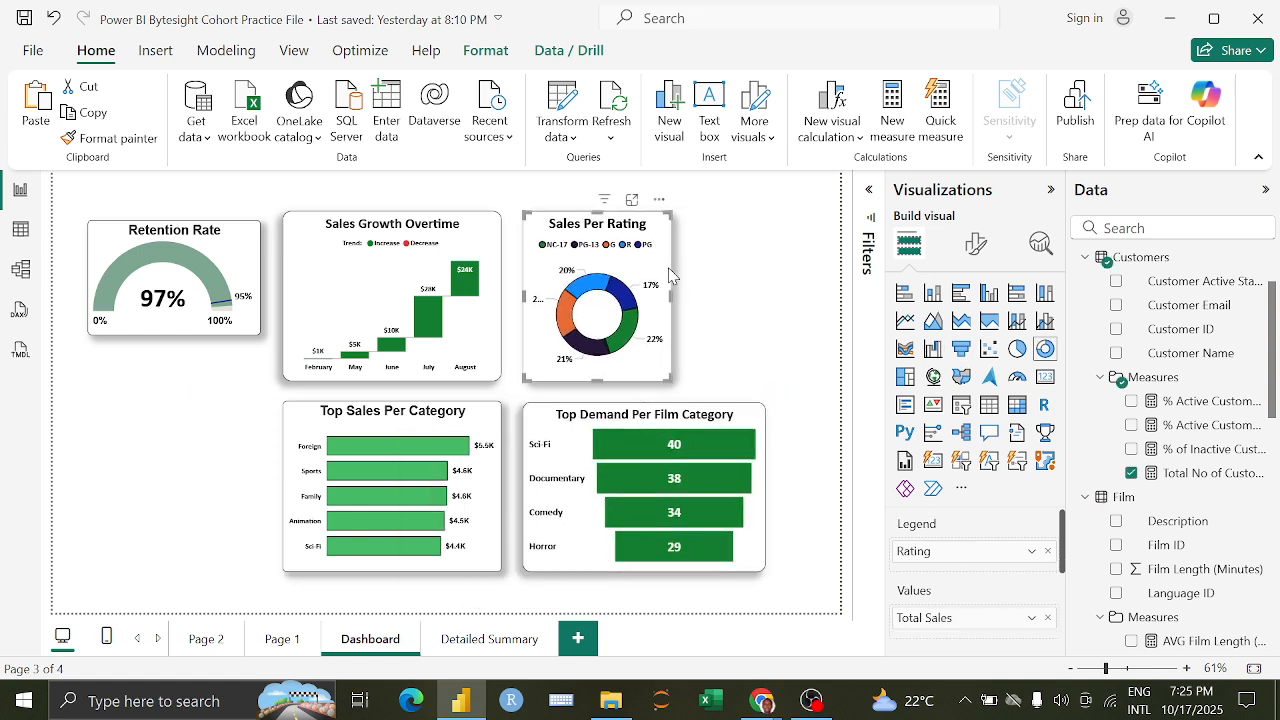
drag(671, 298, 687, 304)
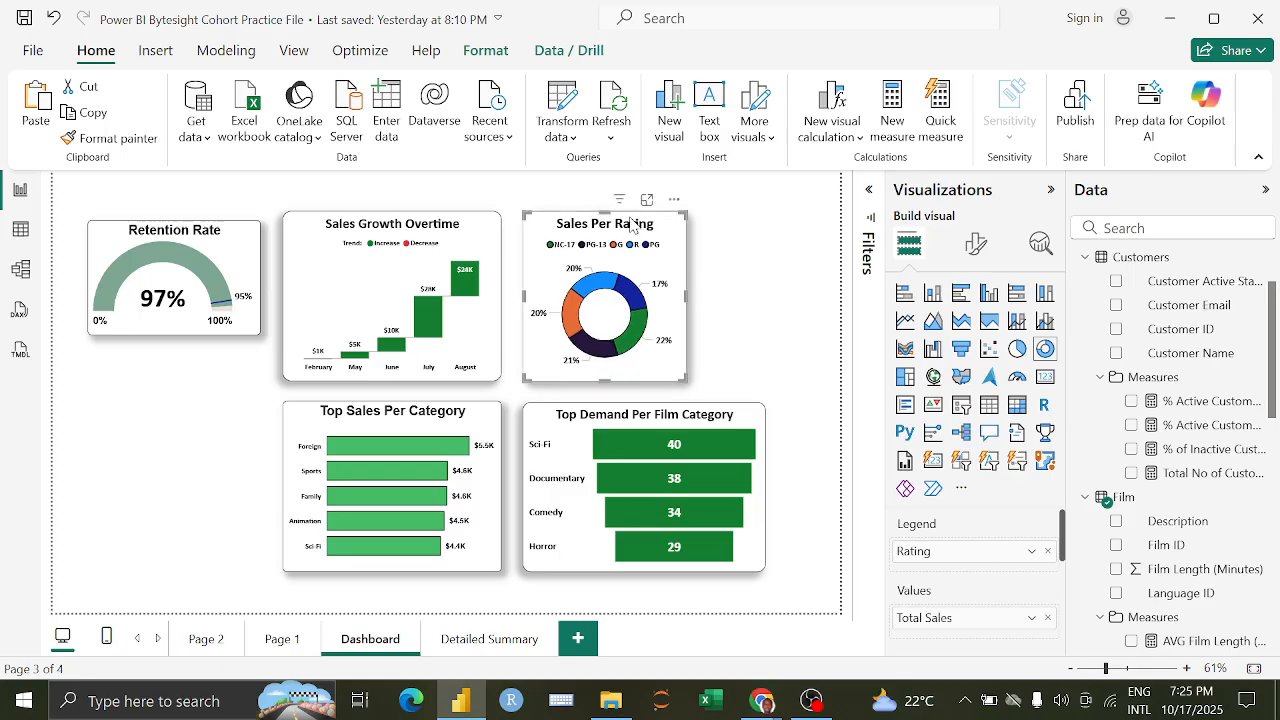
drag(612, 228, 604, 228)
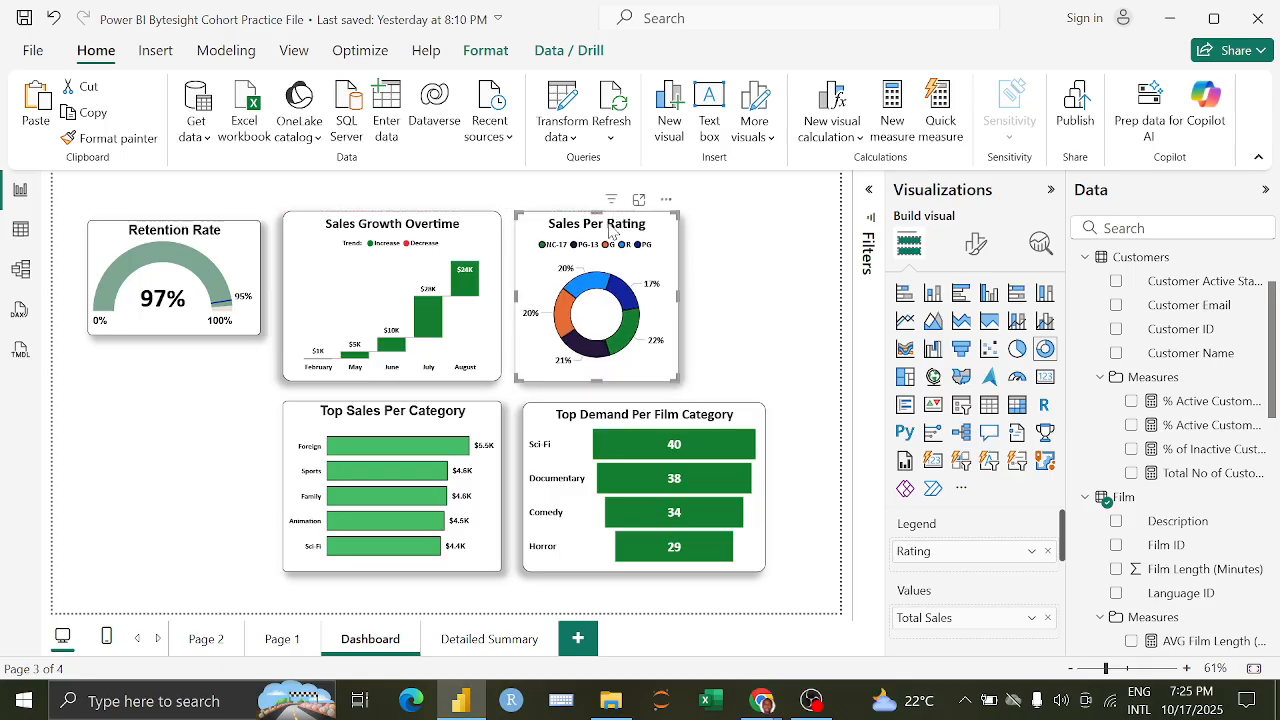
click(730, 316)
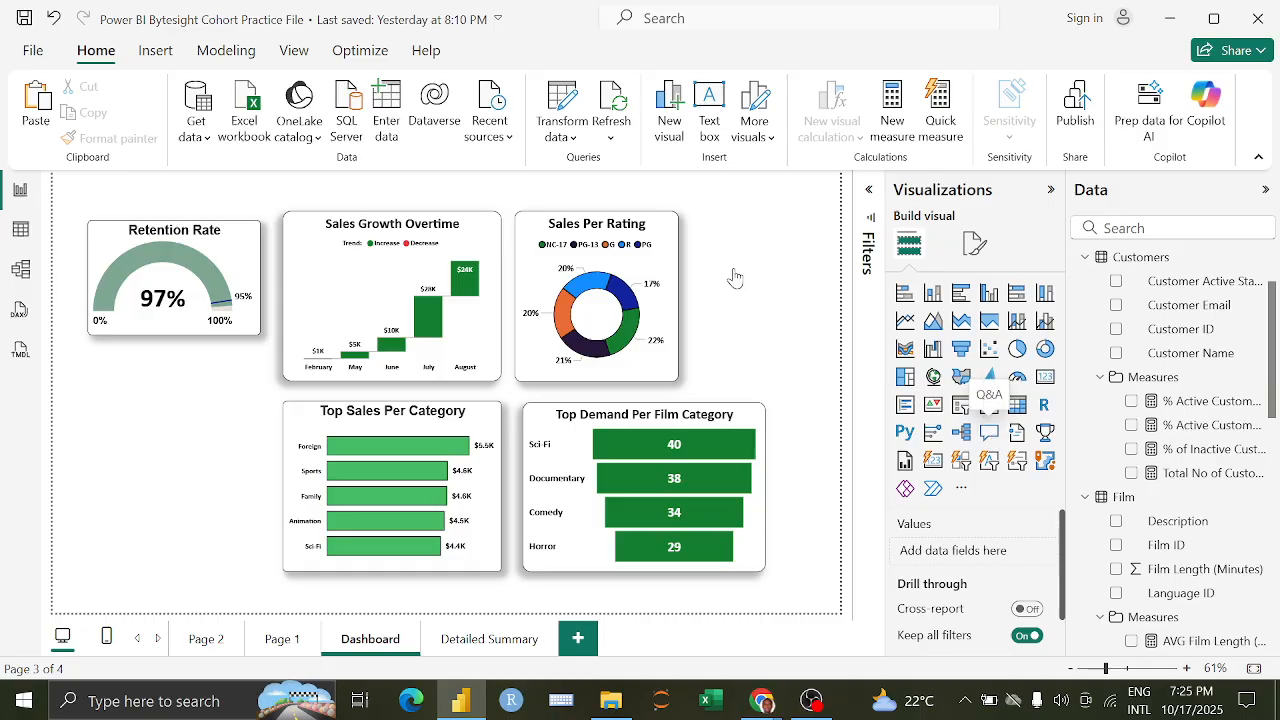
Step: Try placing a Q&A visual in the space beside the Sales Per Rating donut chart, and delete it
drag(734, 271, 762, 262)
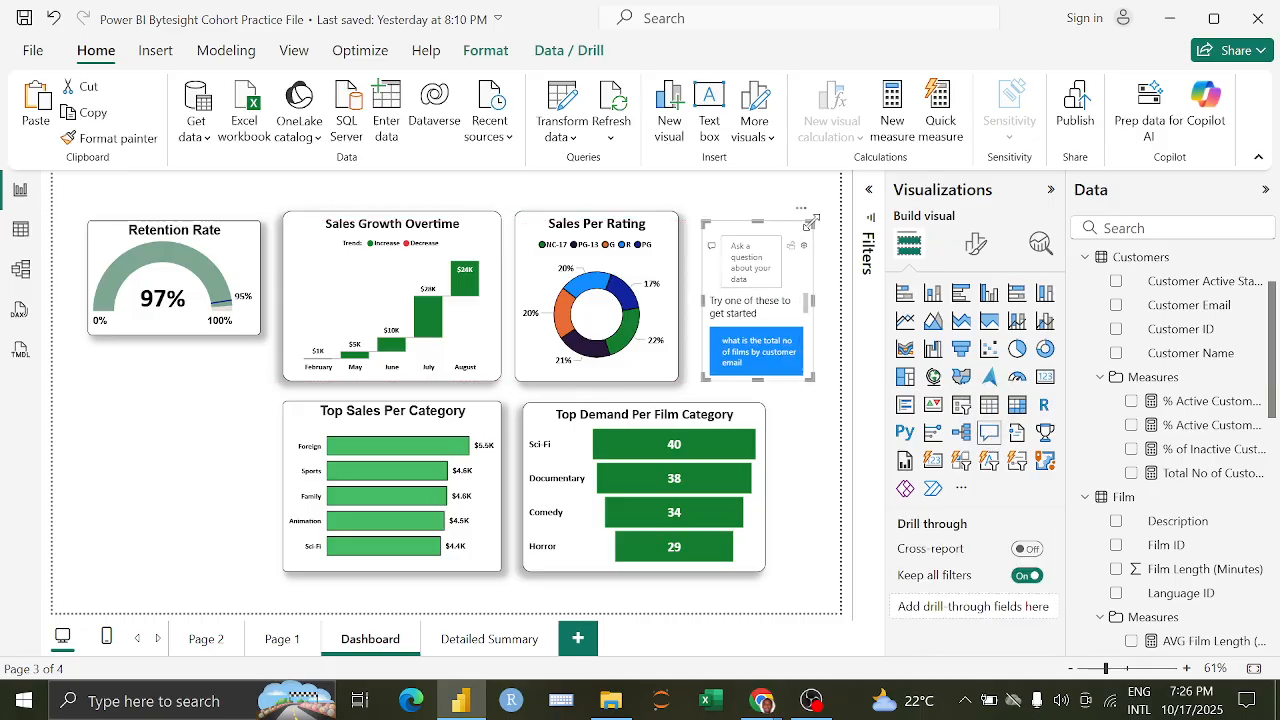
drag(757, 226, 743, 235)
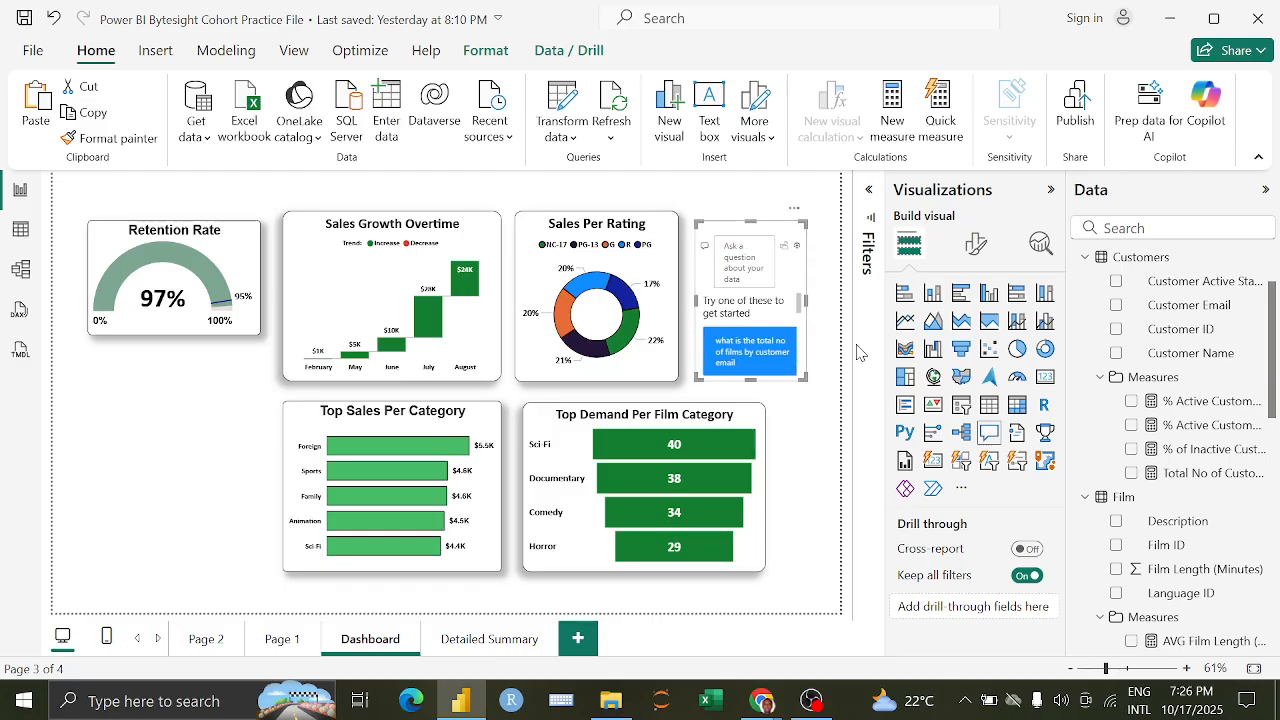
key(Delete)
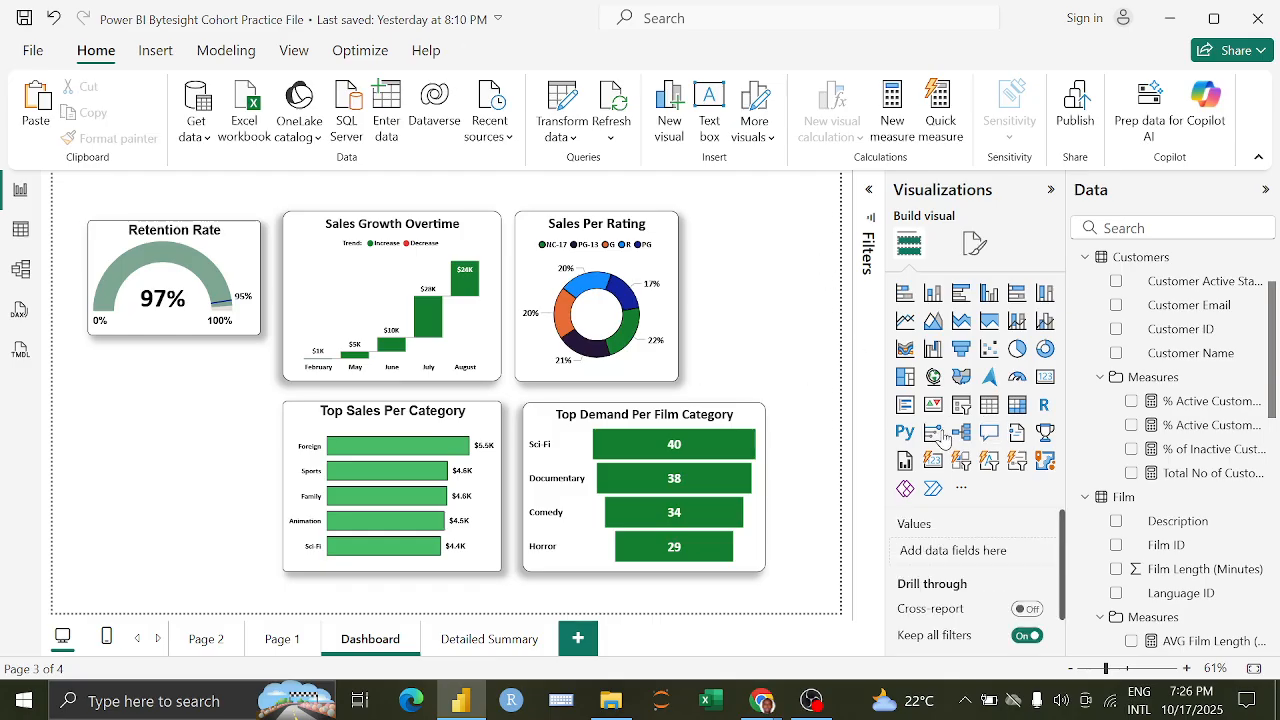
Step: Add a key influencers visual that analyzes Film Category, and place it beside the Sales Per Rating donut
click(940, 435)
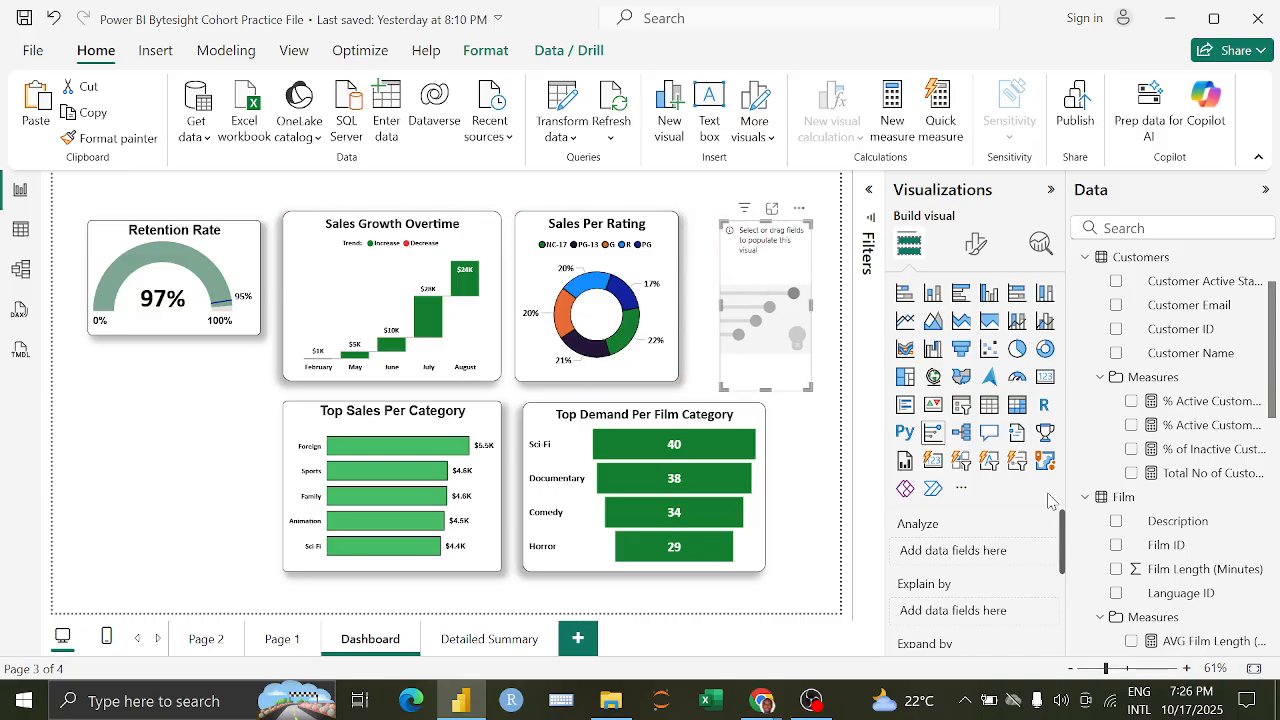
scroll(1180, 514, down, 2)
scroll(1175, 450, up, 5)
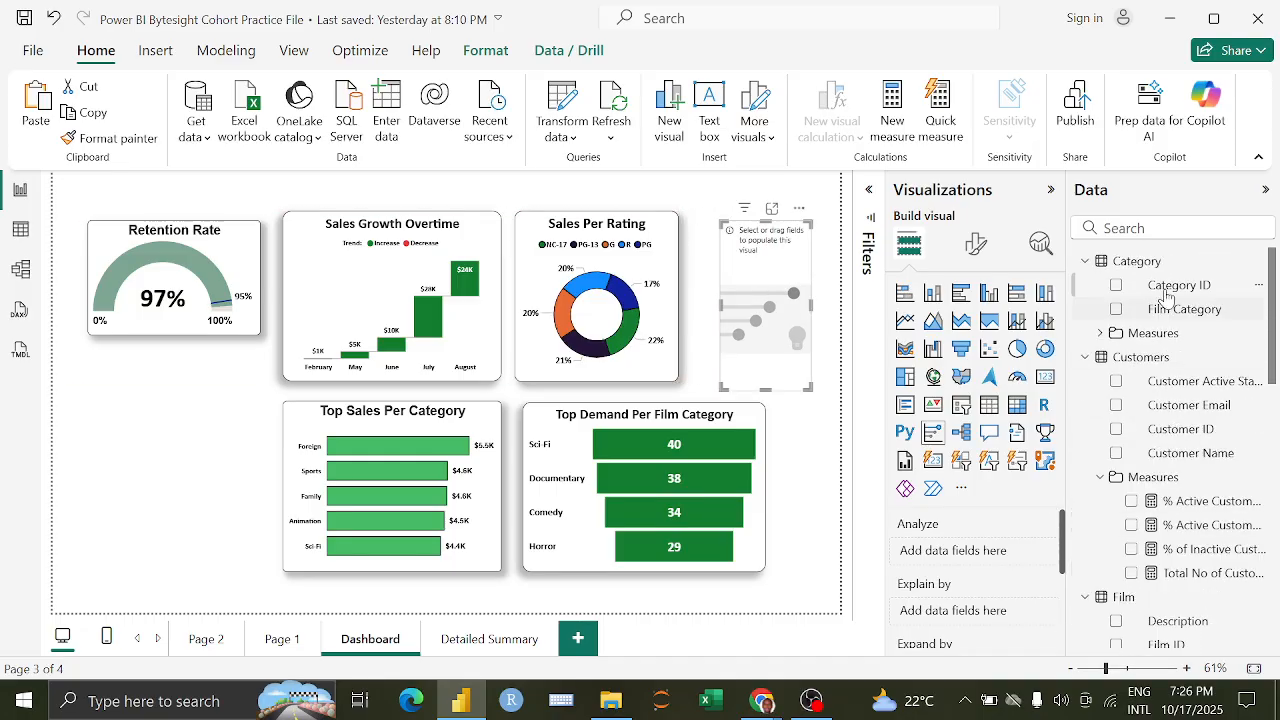
drag(1175, 309, 955, 551)
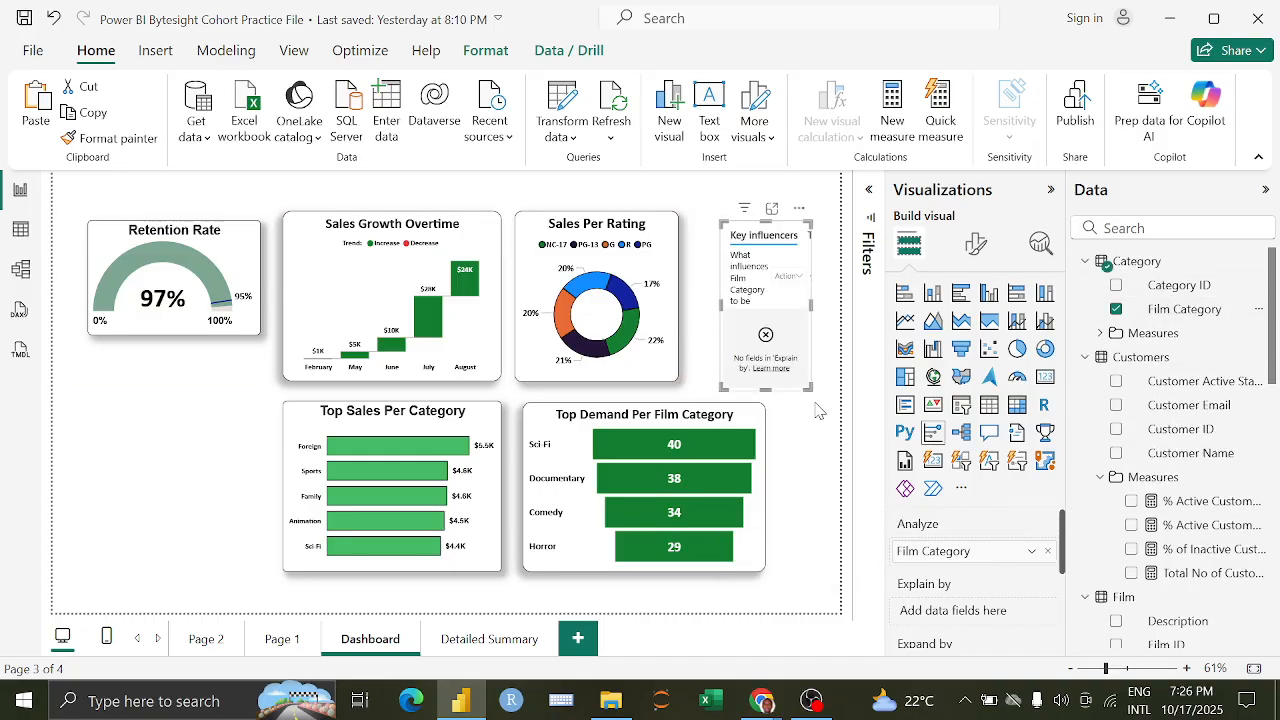
drag(752, 245, 728, 235)
Step: Explain Film Category by Total No of Customers, and enlarge the key influencers visual so its analysis is readable
scroll(1190, 565, down, 4)
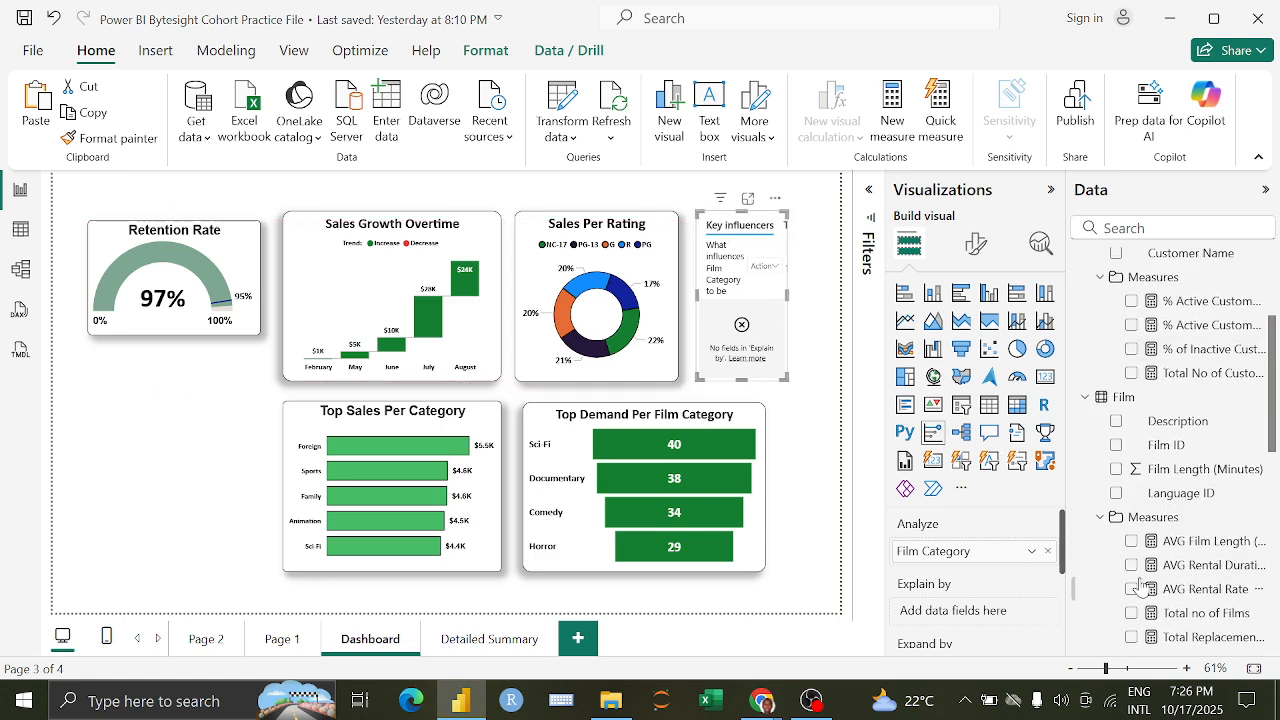
scroll(1220, 492, up, 4)
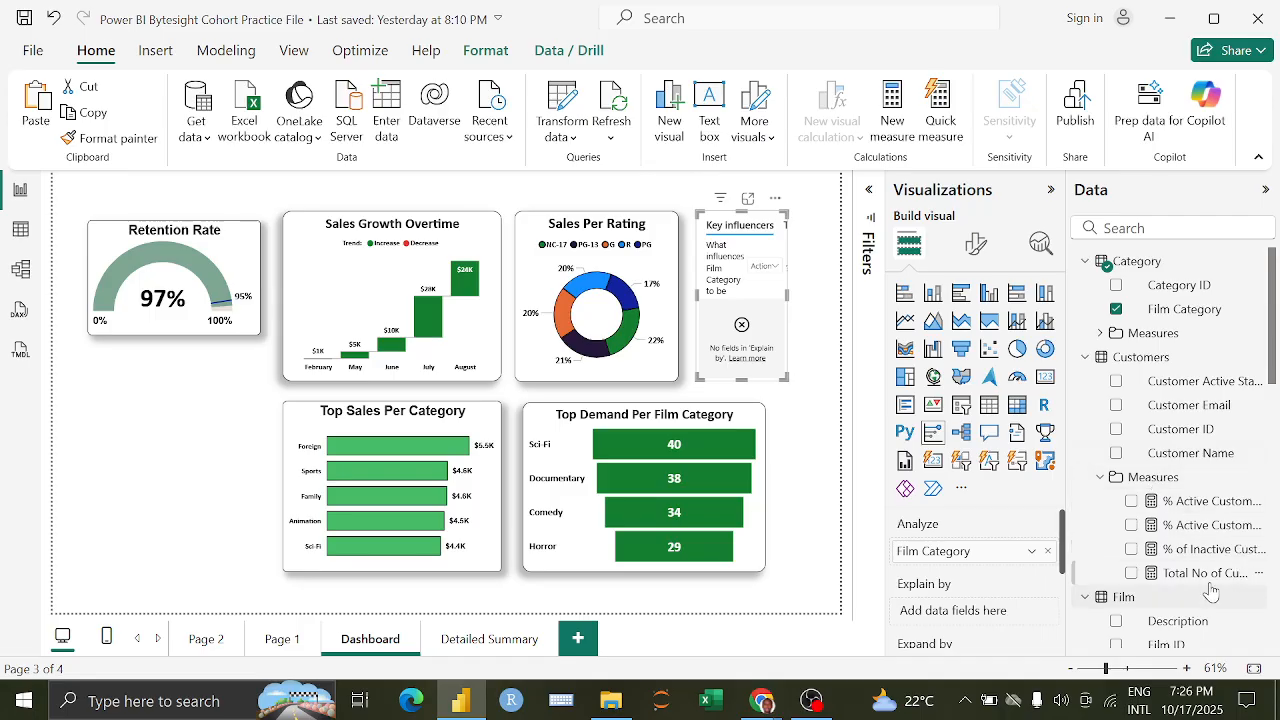
drag(1210, 575, 990, 615)
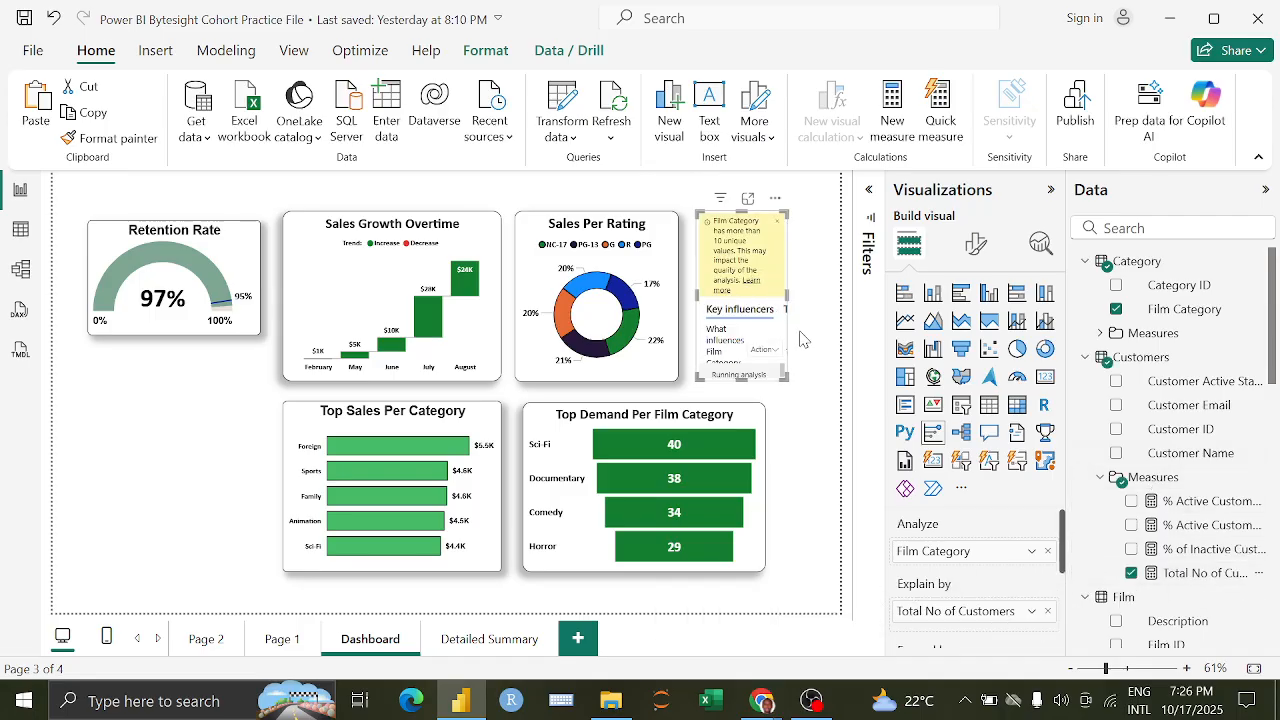
drag(785, 375, 838, 420)
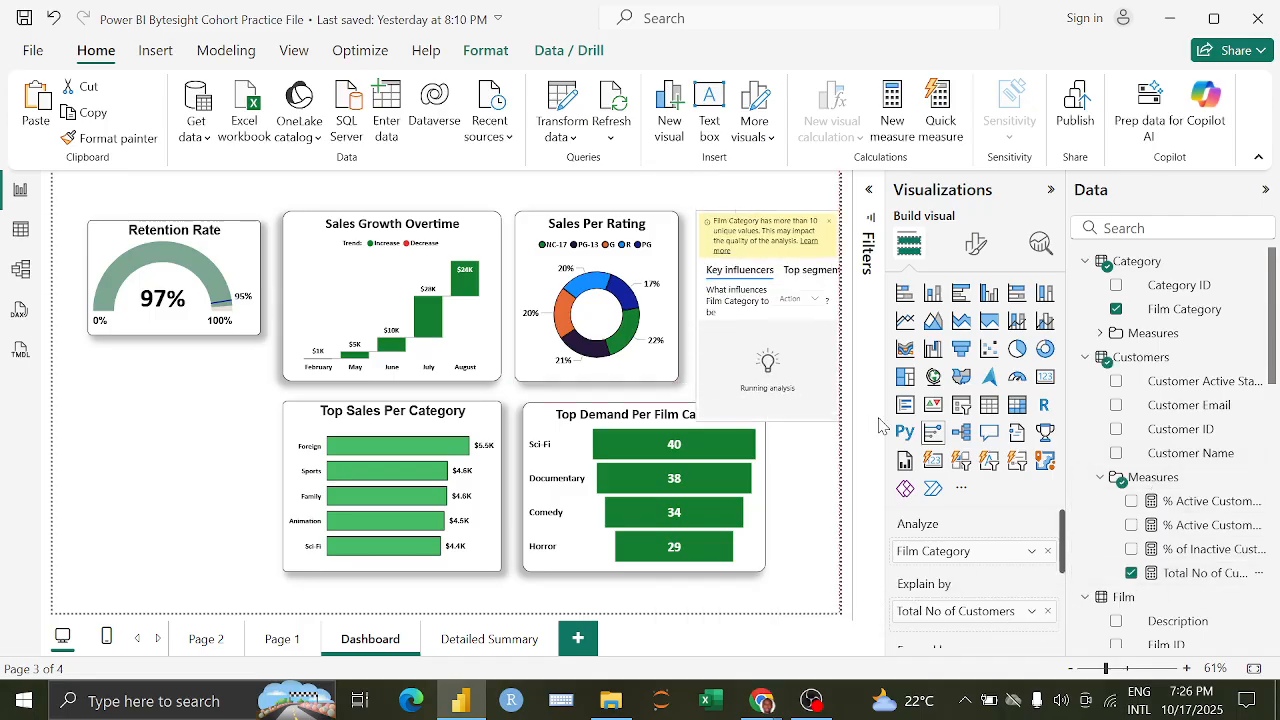
drag(748, 220, 649, 220)
drag(736, 420, 820, 470)
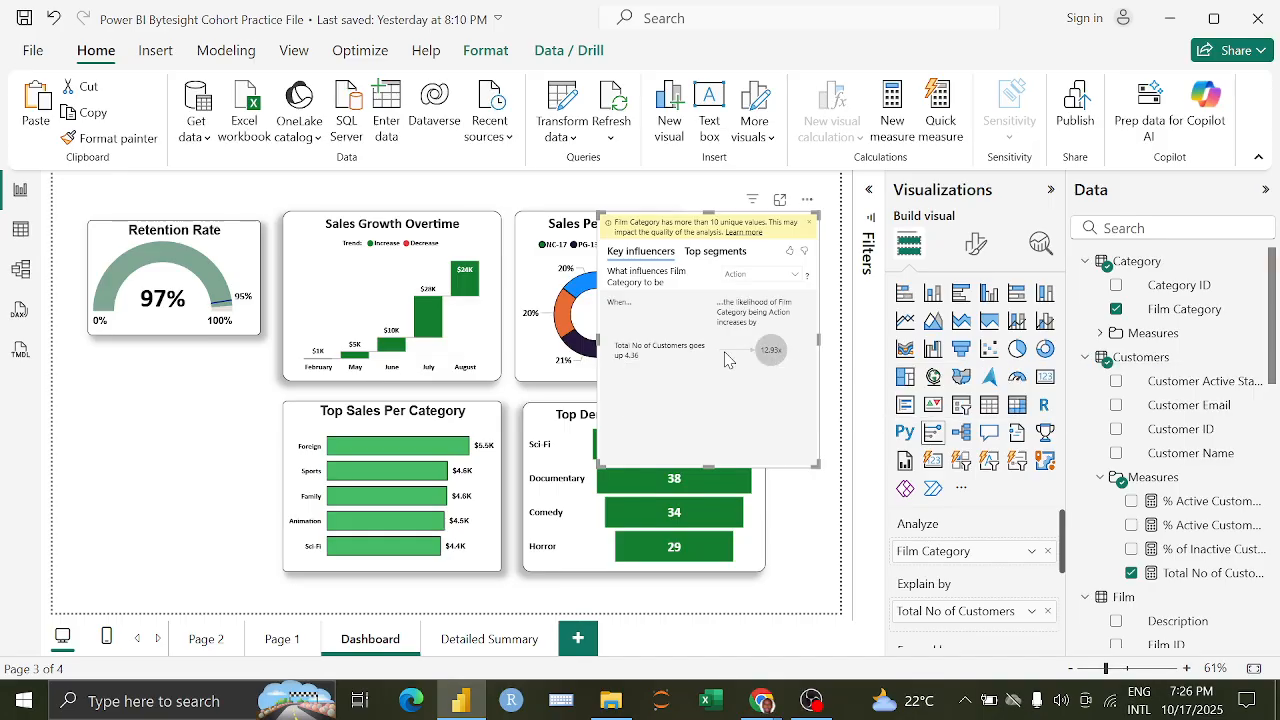
Step: Replace Total No of Customers with Total Sales as the explaining field of the key influencers visual
click(1047, 611)
scroll(1192, 430, down, 3)
scroll(1190, 430, down, 9)
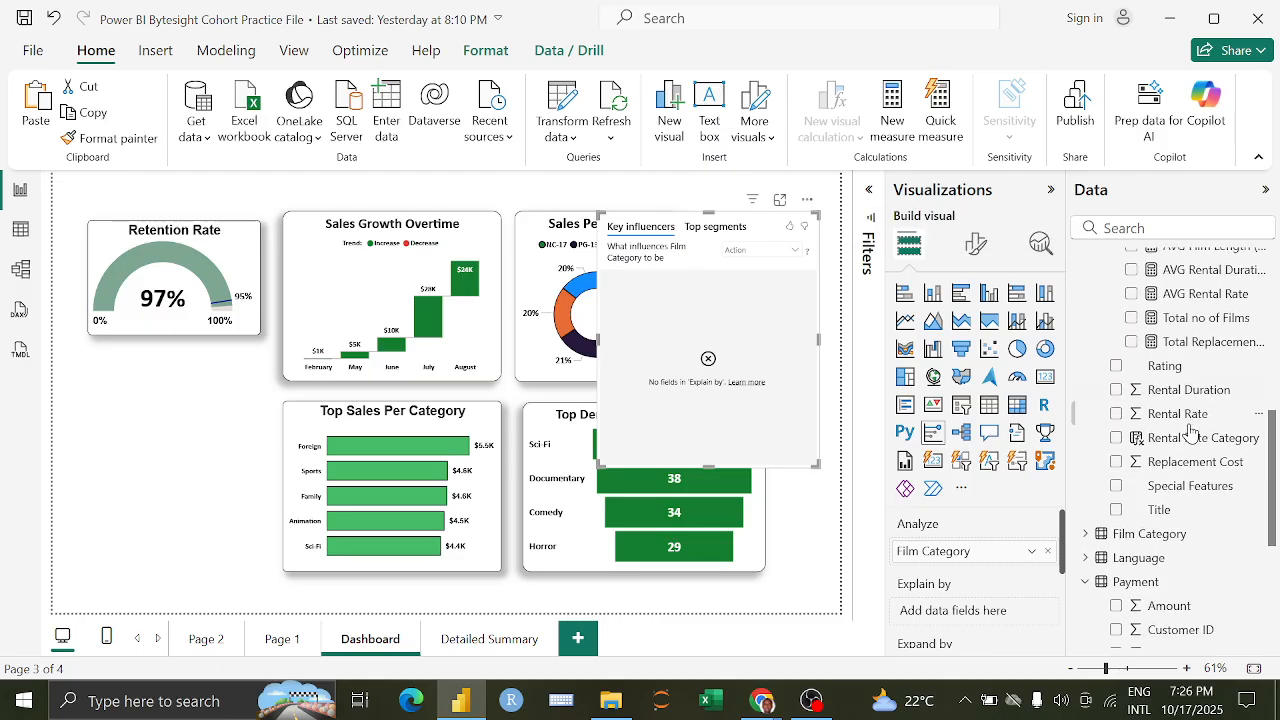
scroll(1194, 549, down, 3)
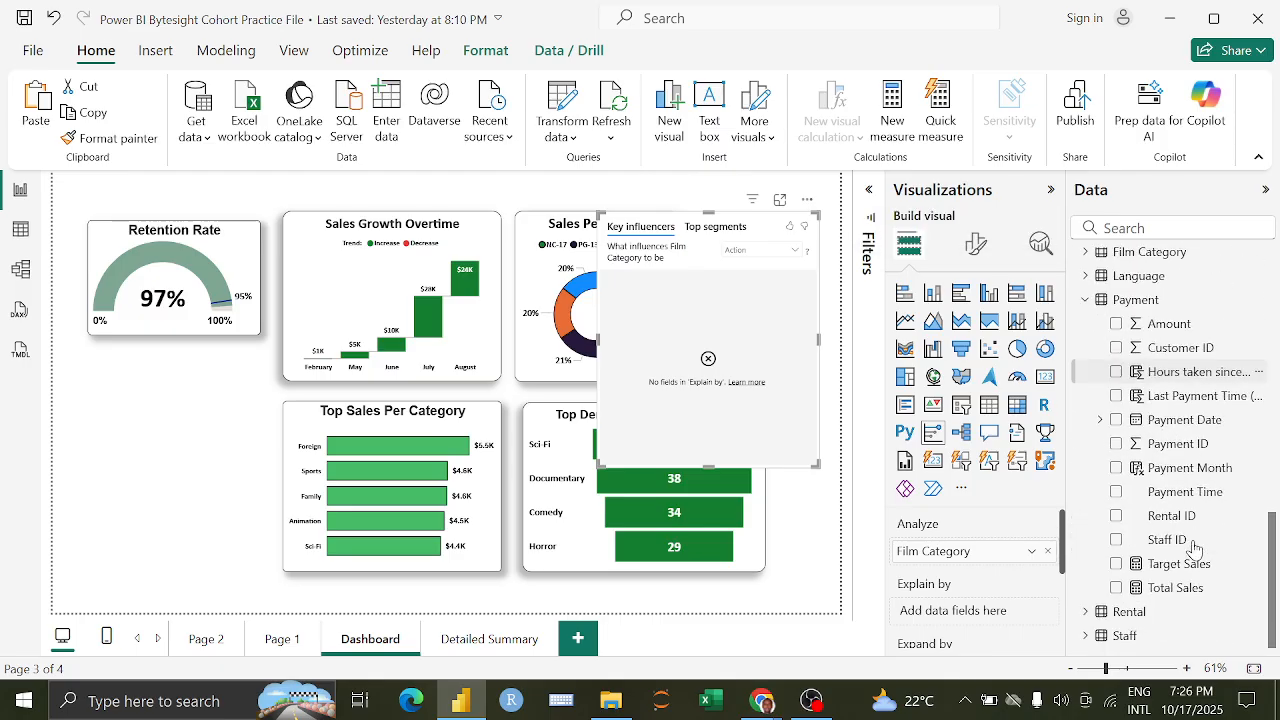
drag(1170, 588, 1005, 612)
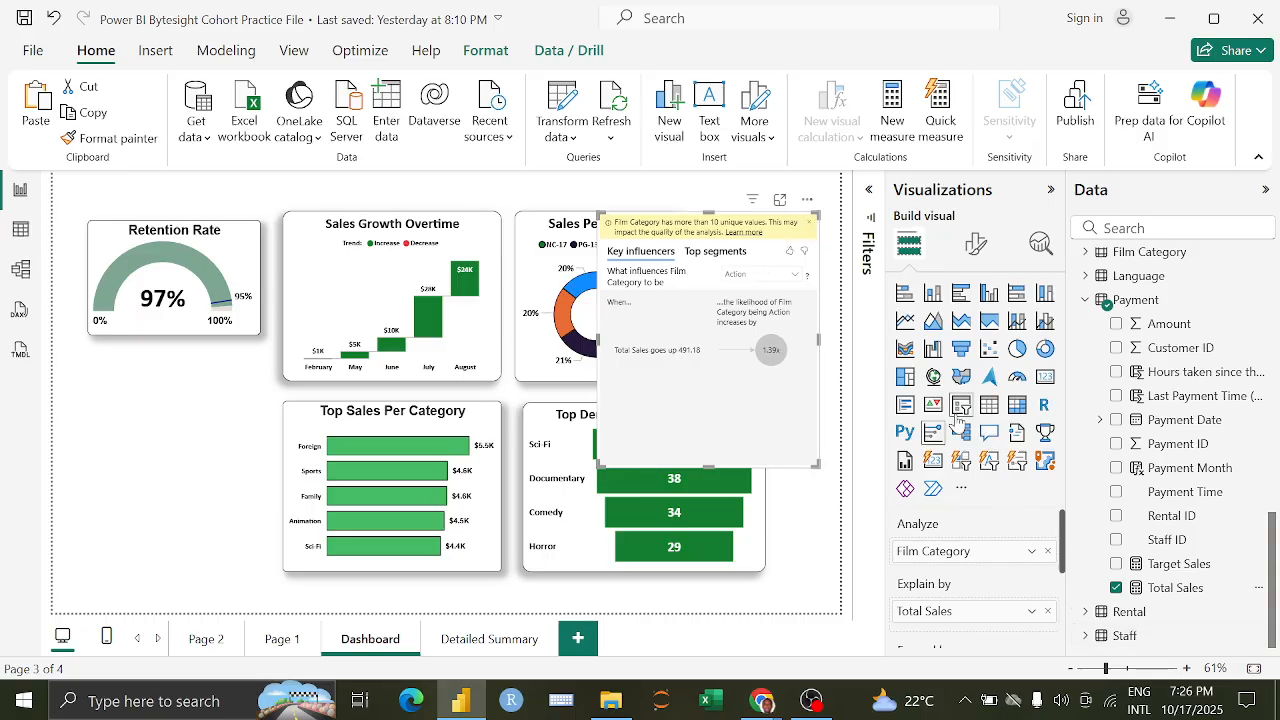
Step: Convert the key influencers visual to a Q&A visual, and shrink it into the space beside the Sales Per Rating donut
click(989, 432)
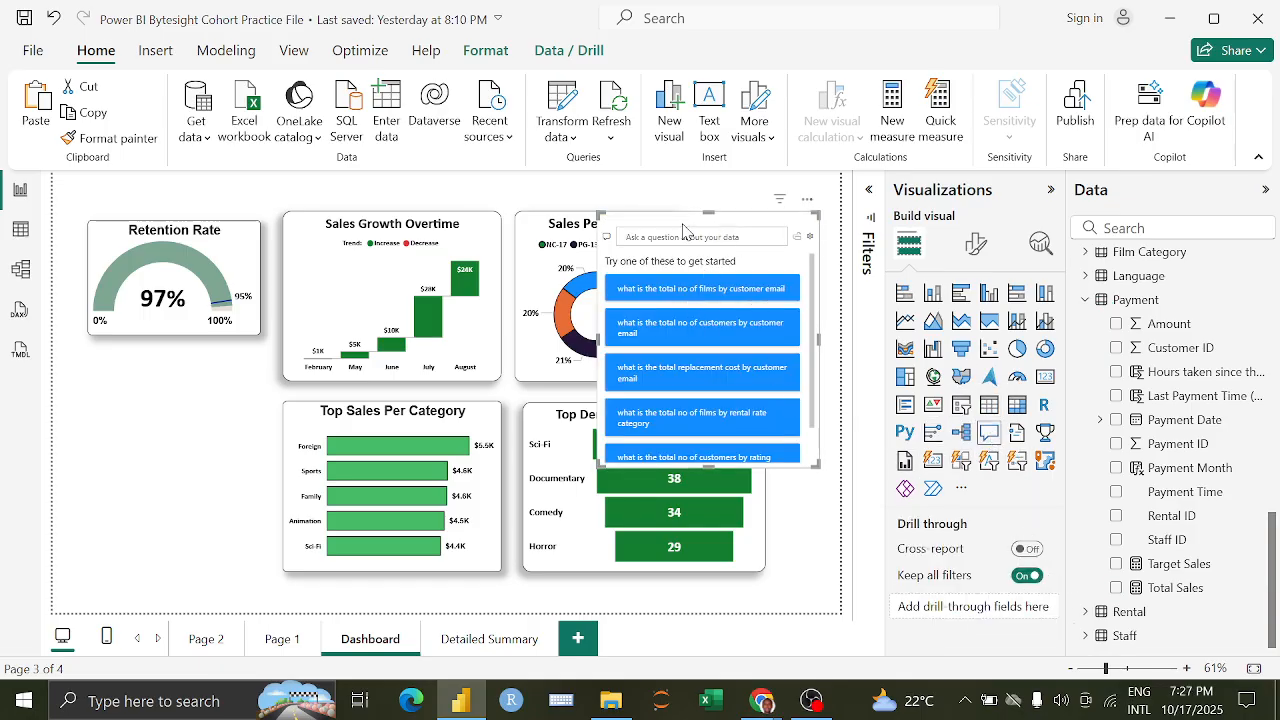
drag(599, 466, 706, 373)
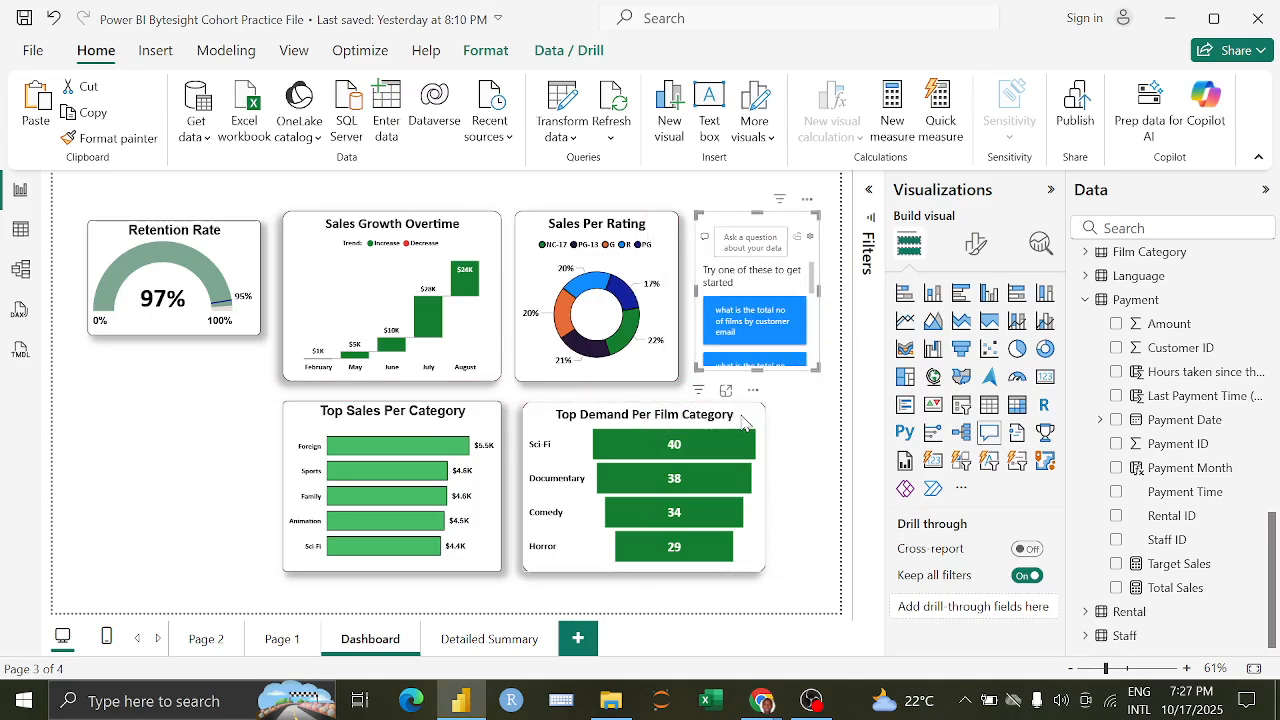
Step: Move the Top Demand Per Film Category funnel under the Q&A visual's outer edge, and widen Top Sales Per Category toward it
drag(752, 421, 795, 415)
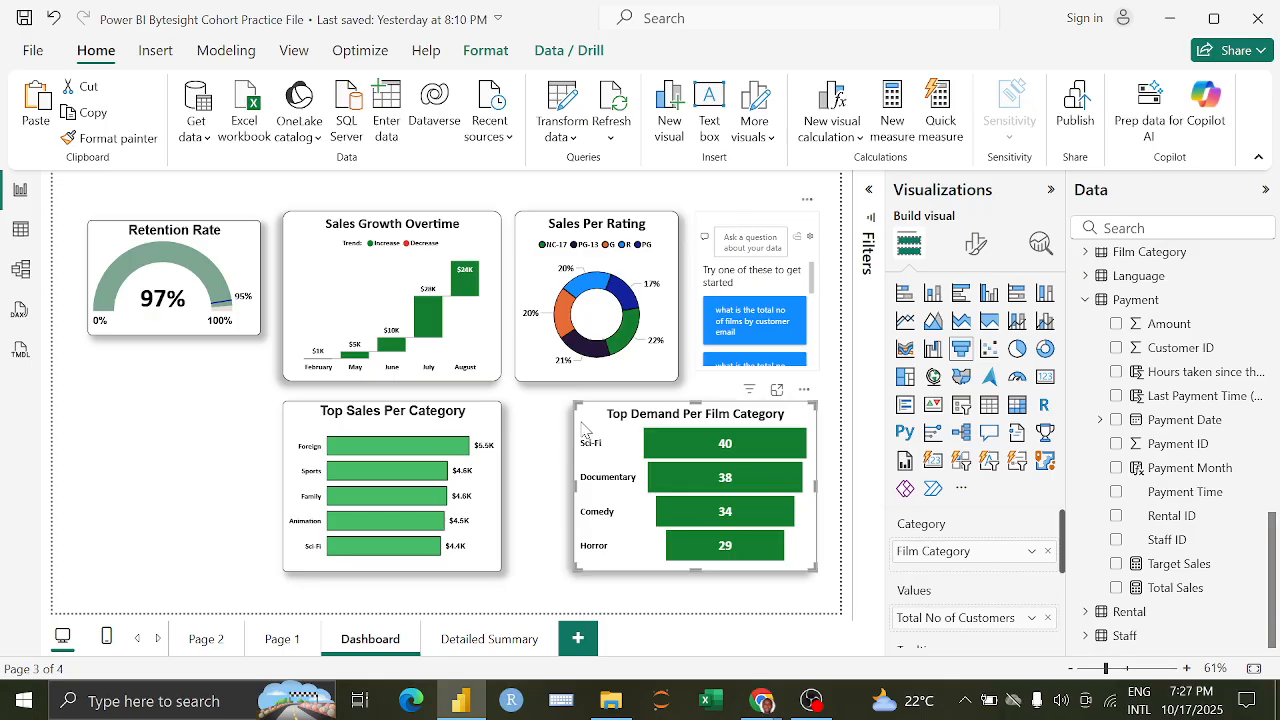
click(492, 487)
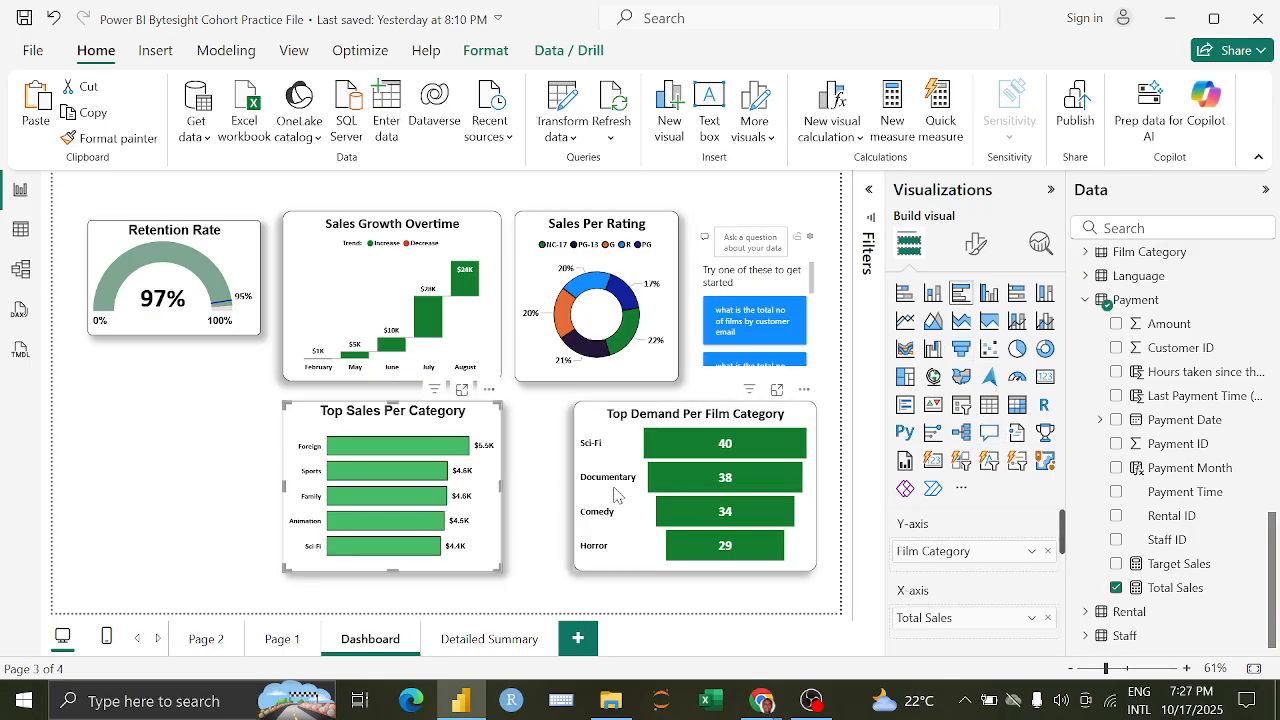
click(577, 500)
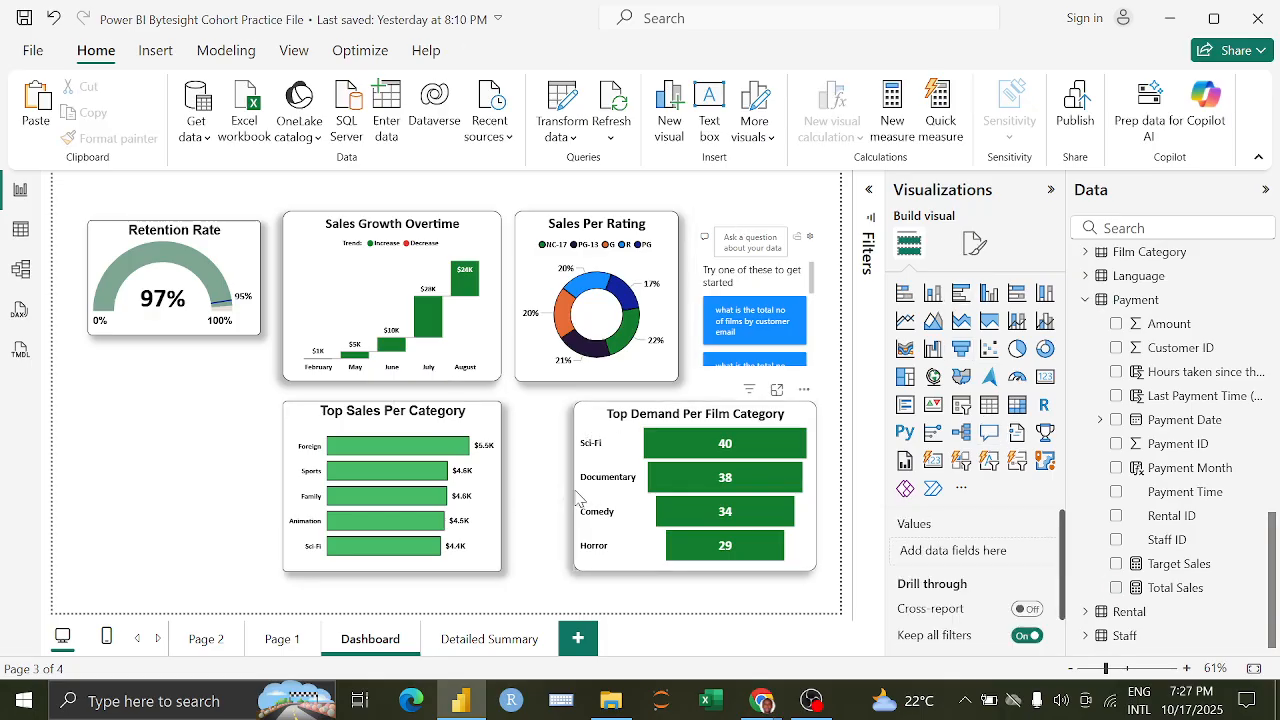
click(500, 492)
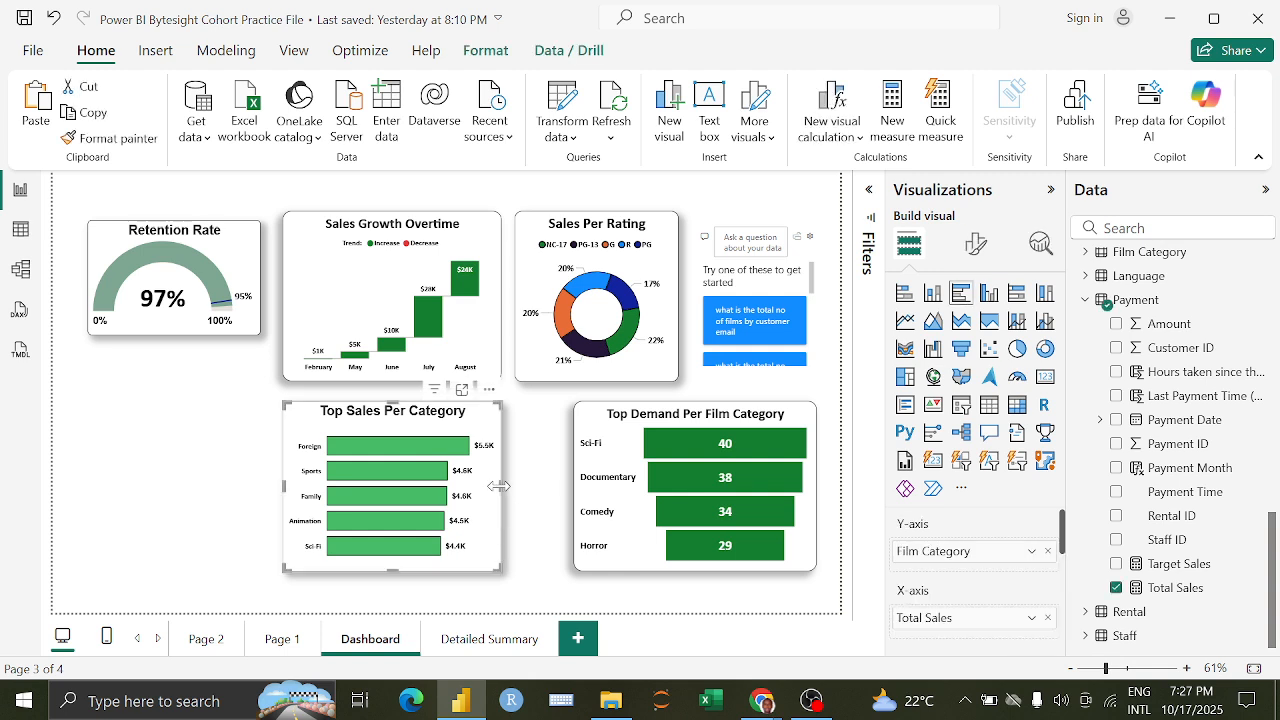
drag(500, 492, 531, 489)
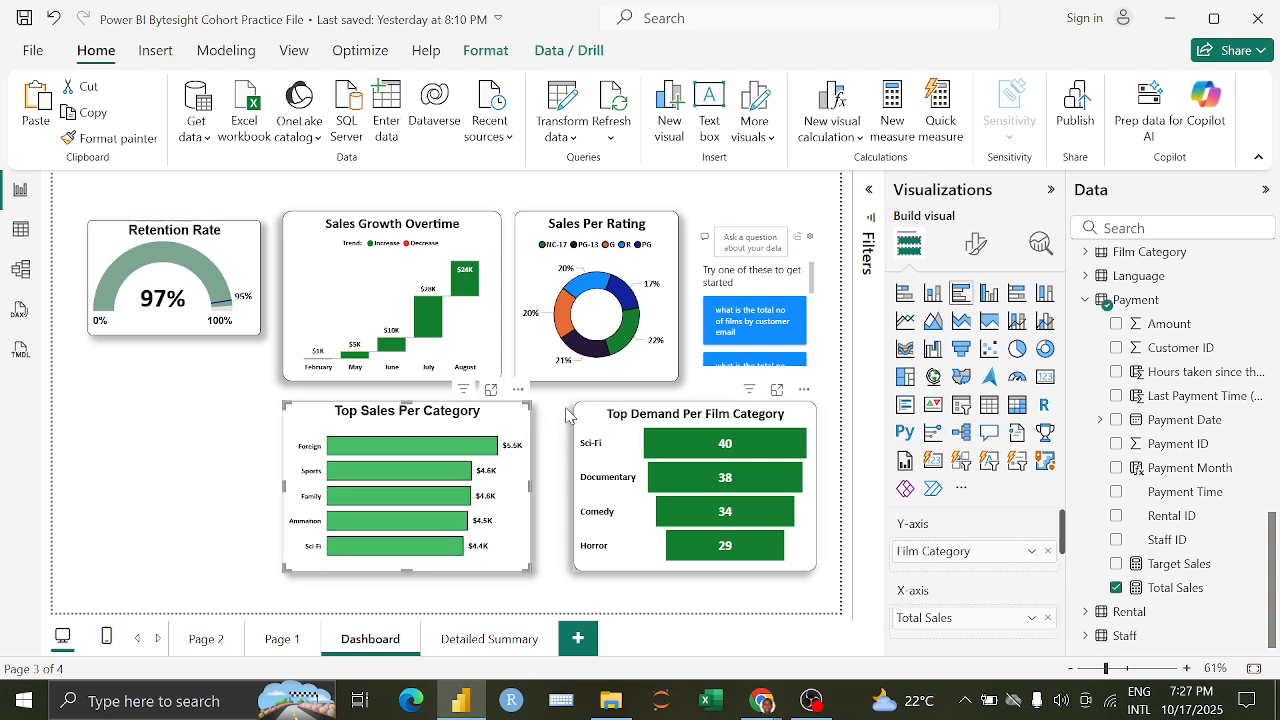
Step: Copy the Top Demand Per Film Category funnel's formatting onto the Top Sales Per Category bar chart with Format Painter
click(590, 426)
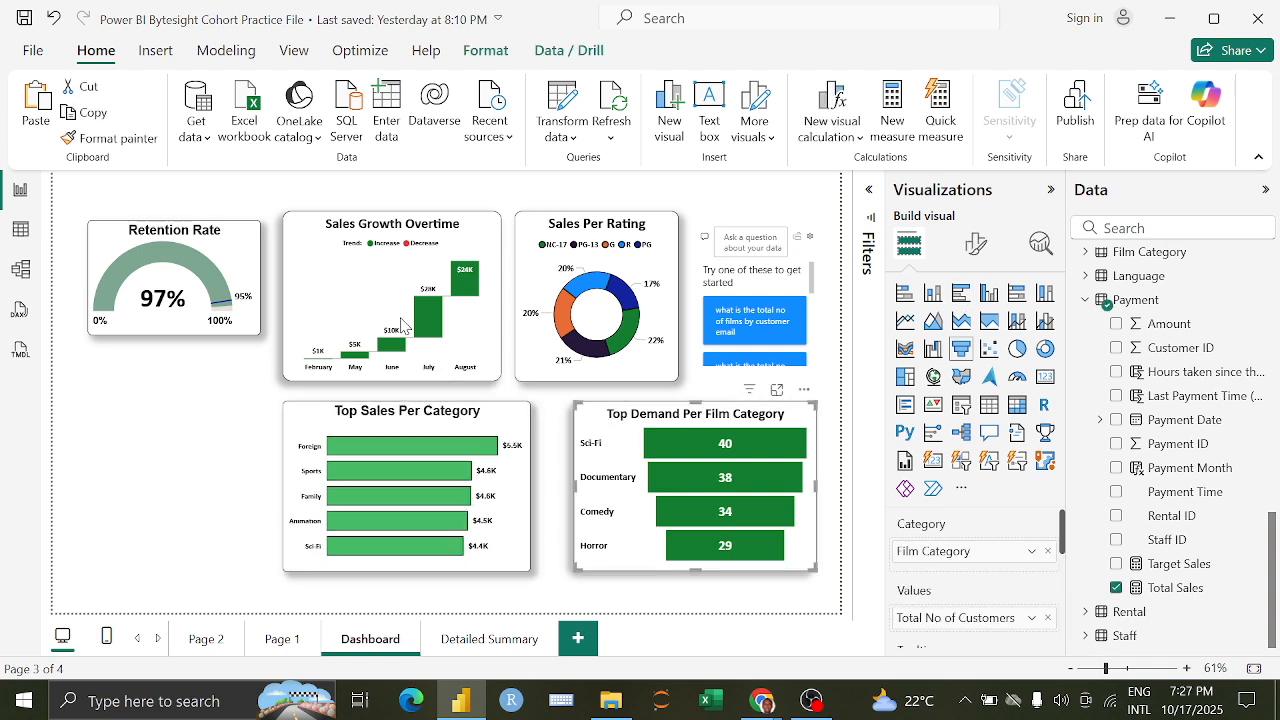
click(110, 138)
click(514, 417)
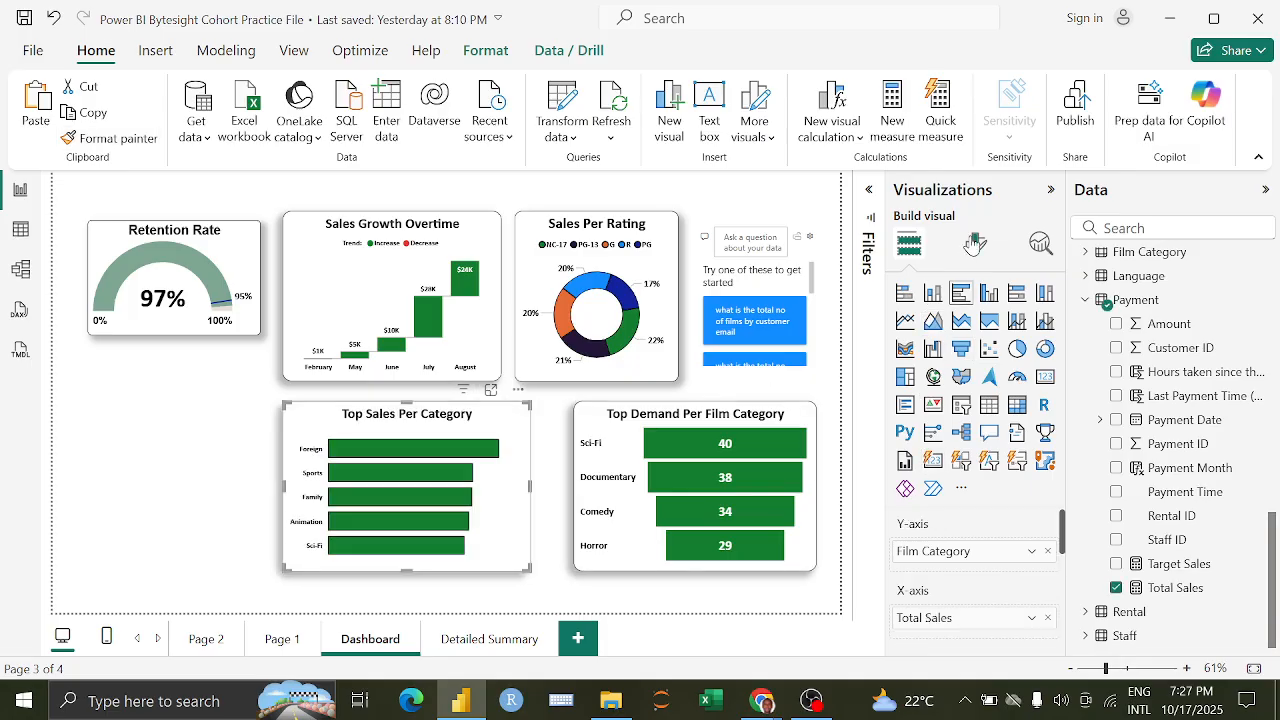
Step: Set the data label position of the Top Sales Per Category bars to Inside end
click(976, 244)
scroll(984, 550, down, 1)
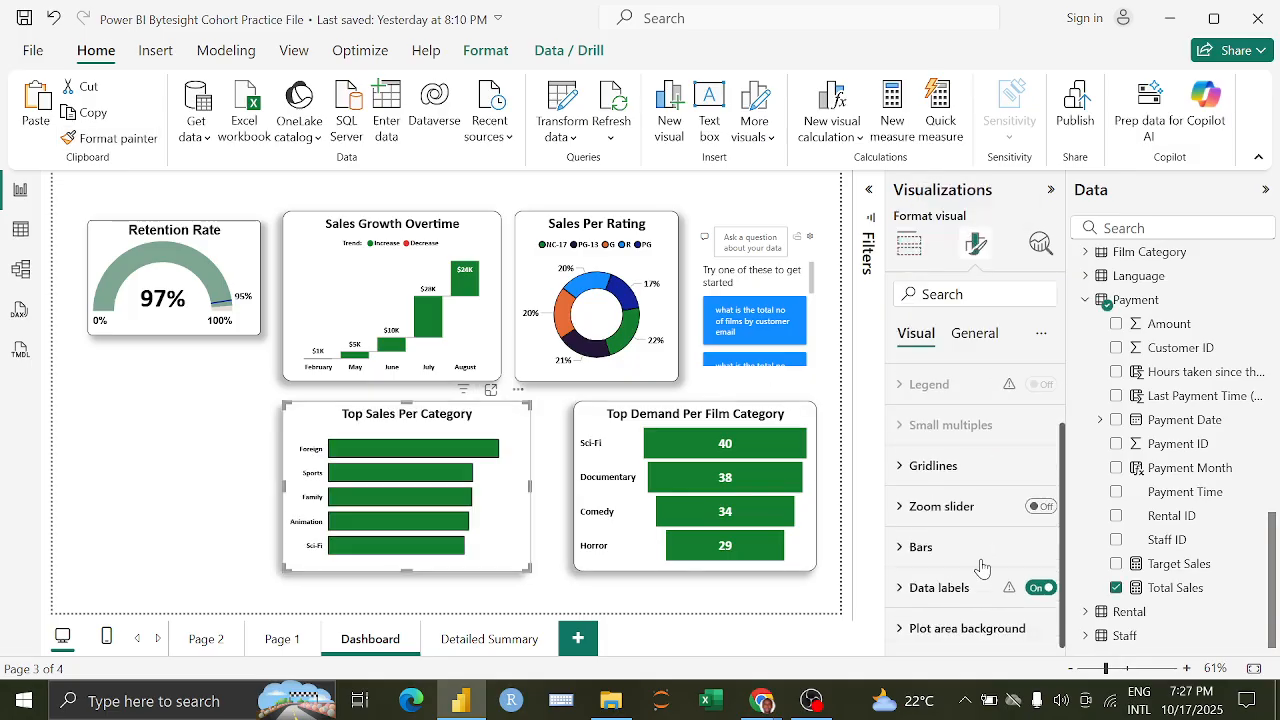
click(980, 553)
scroll(980, 560, down, 2)
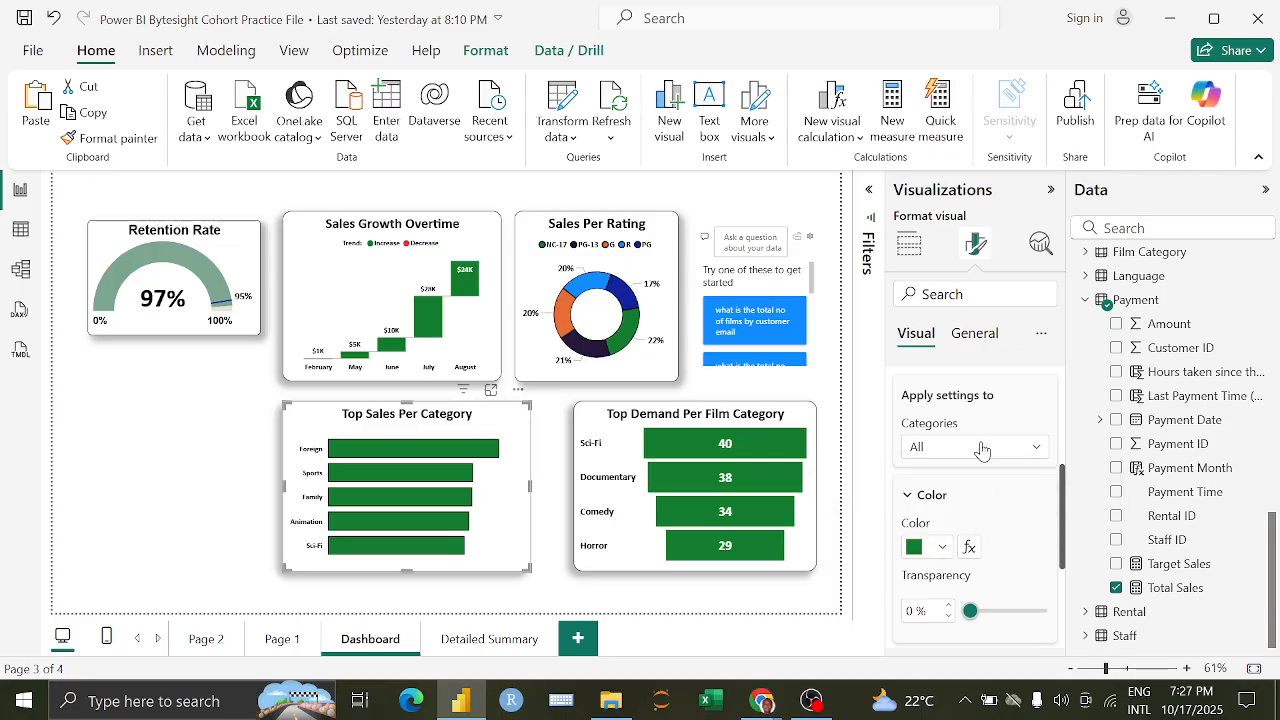
scroll(982, 450, up, 3)
click(916, 628)
scroll(943, 470, down, 2)
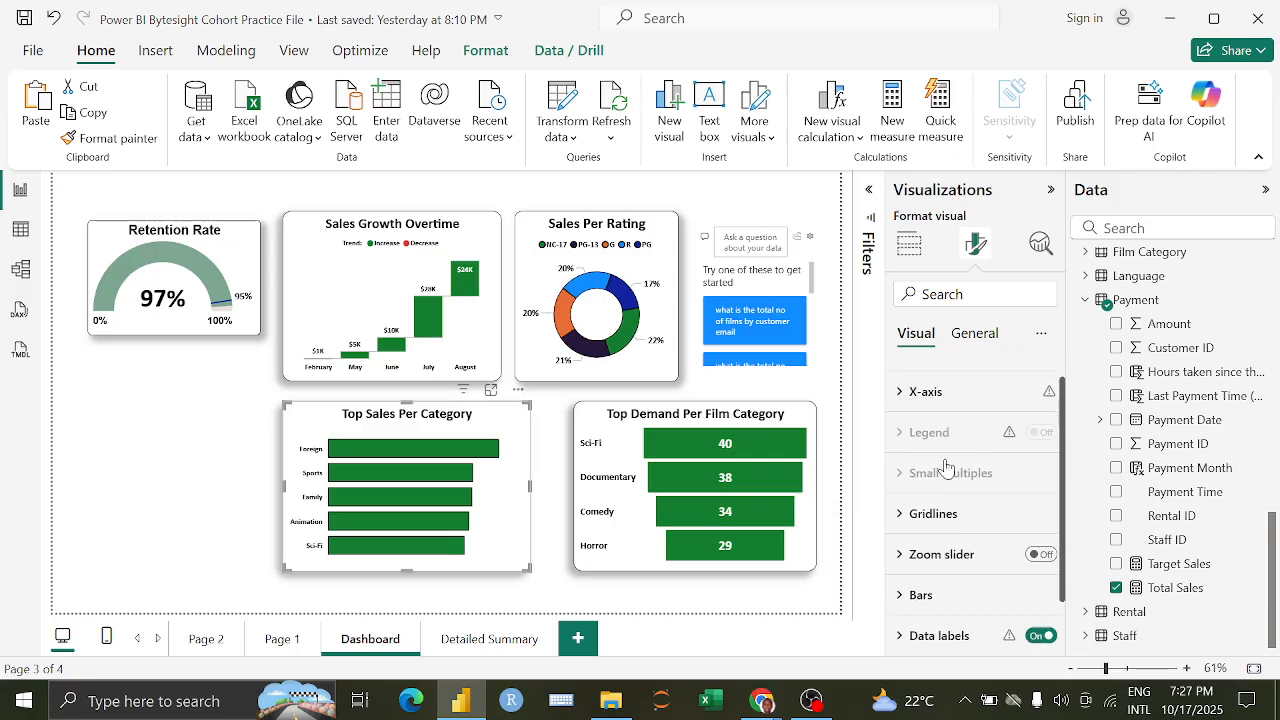
click(984, 592)
scroll(982, 506, down, 3)
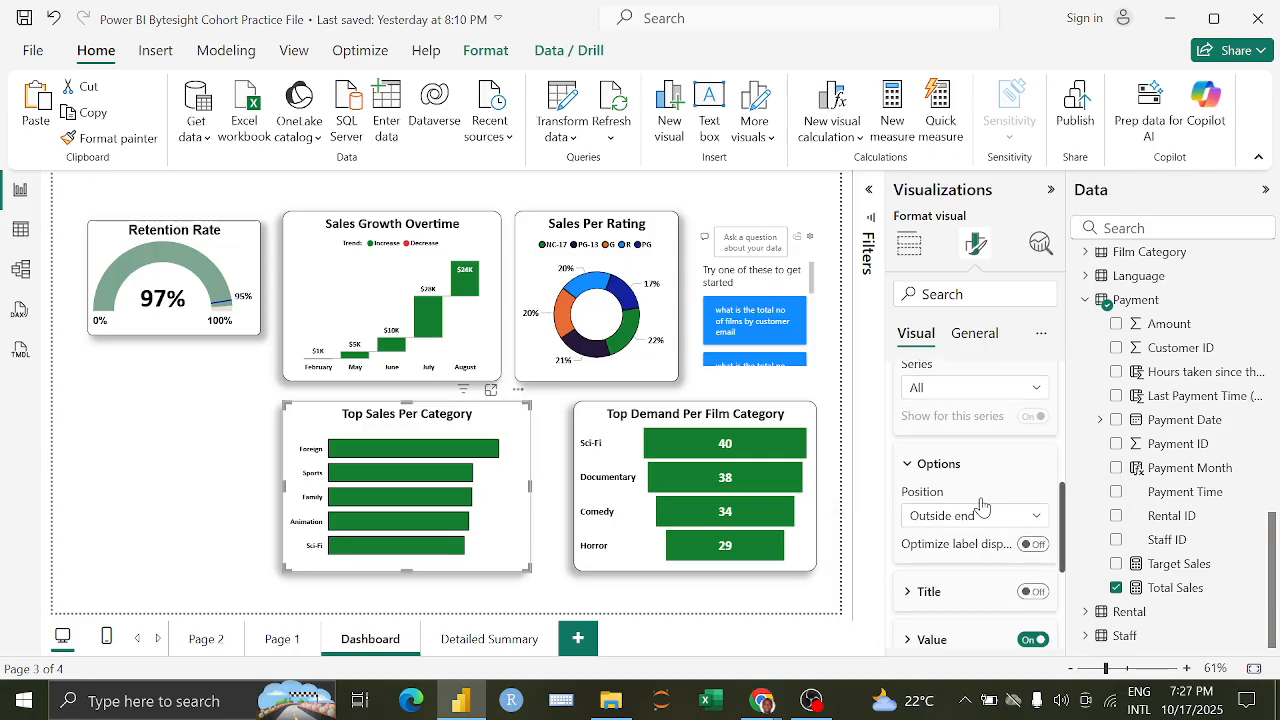
scroll(997, 524, down, 1)
click(977, 537)
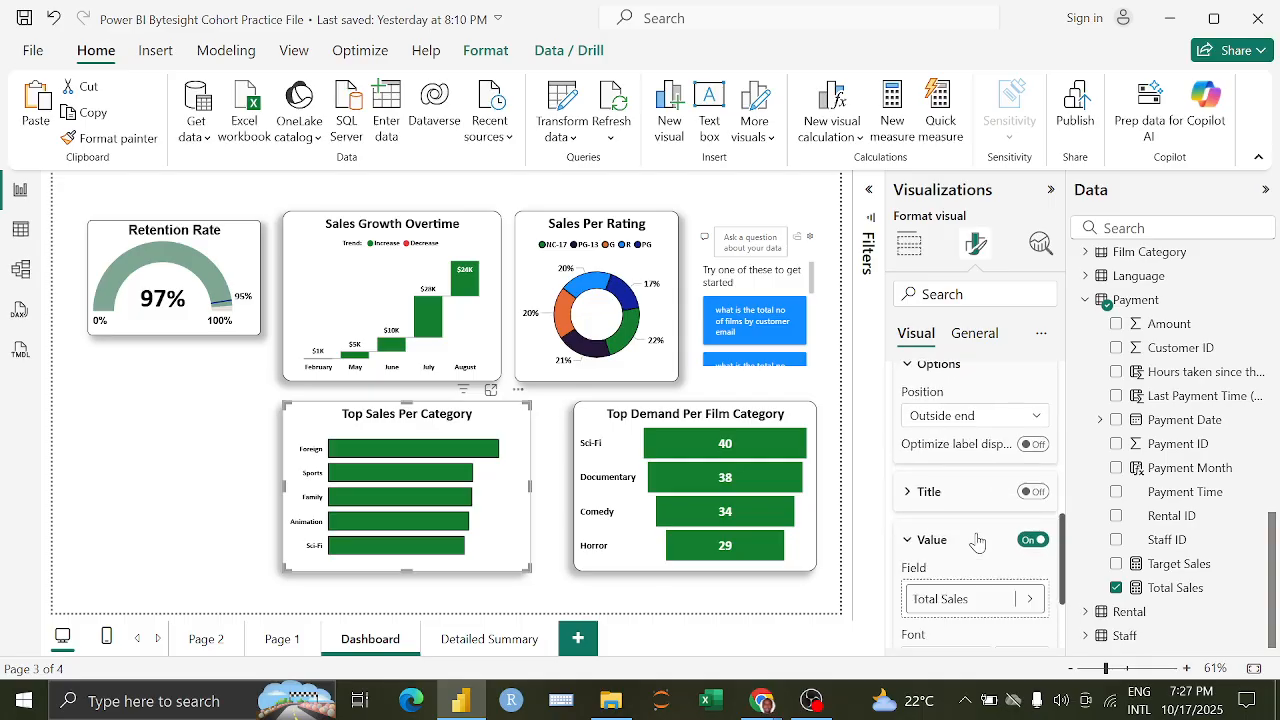
scroll(977, 537, down, 2)
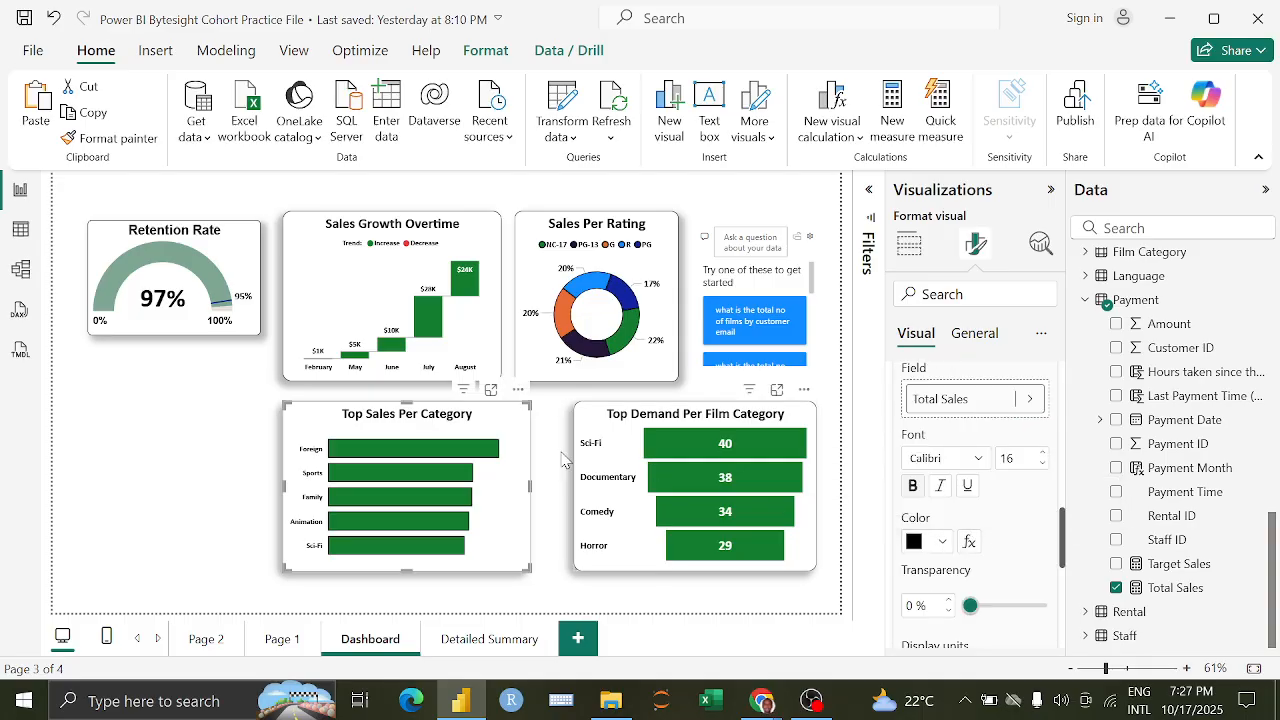
scroll(1031, 531, up, 2)
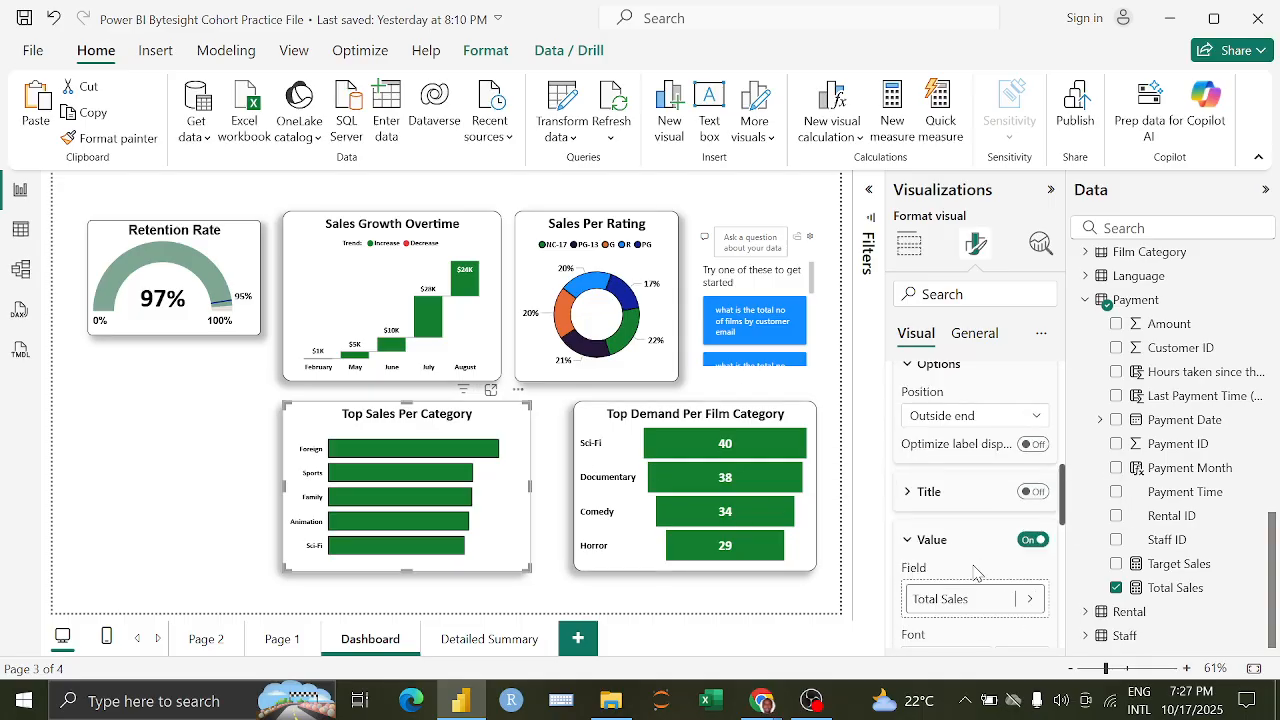
scroll(977, 571, up, 3)
click(976, 615)
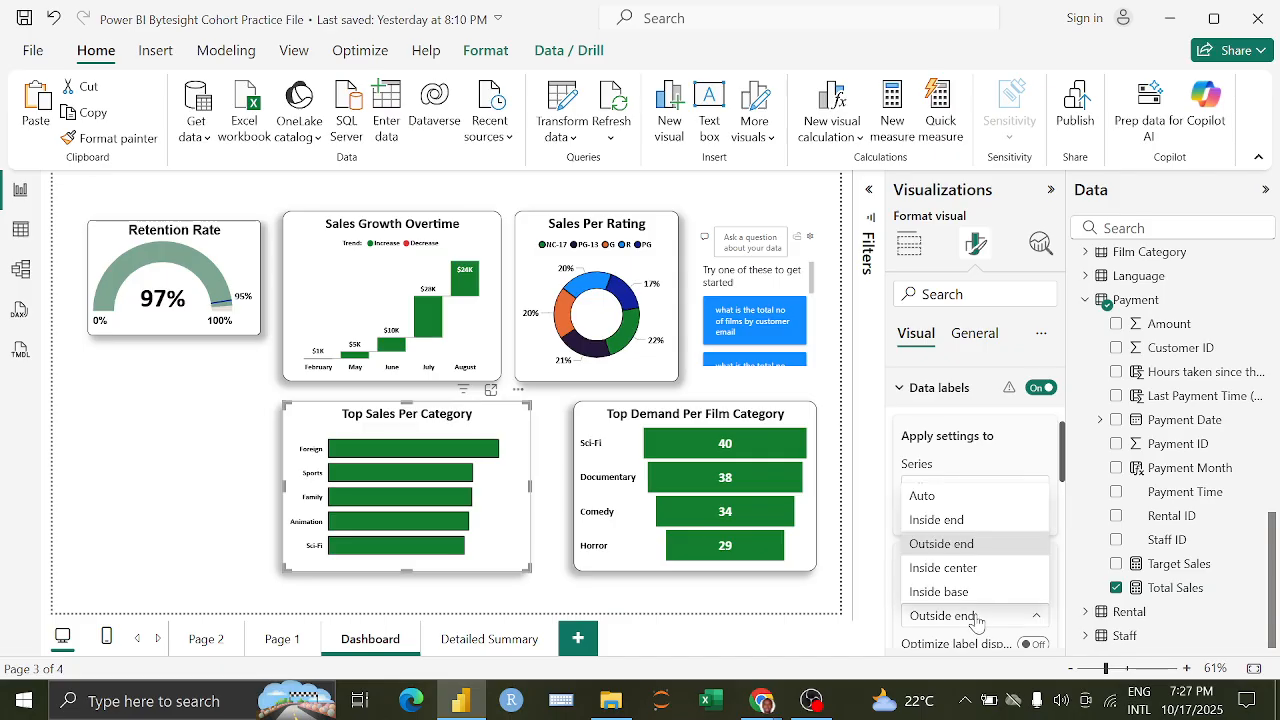
click(958, 519)
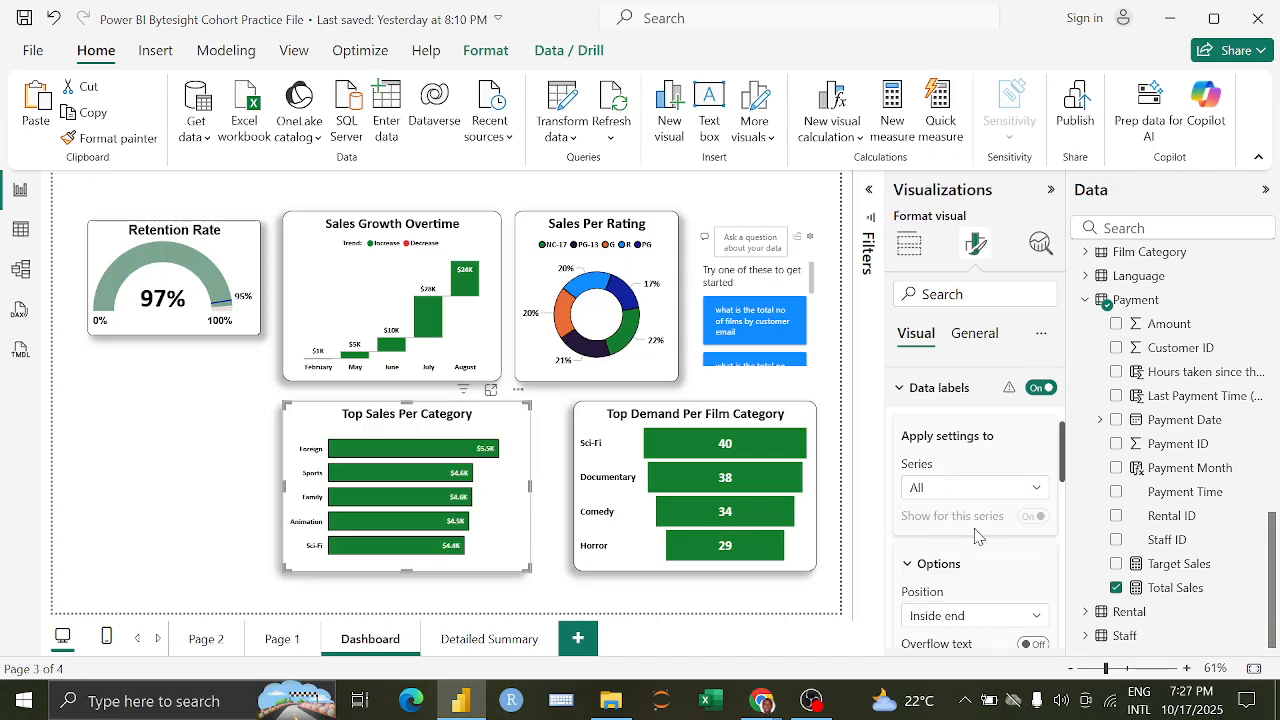
Step: Set the value color of the Top Sales Per Category data labels to black
scroll(977, 537, down, 5)
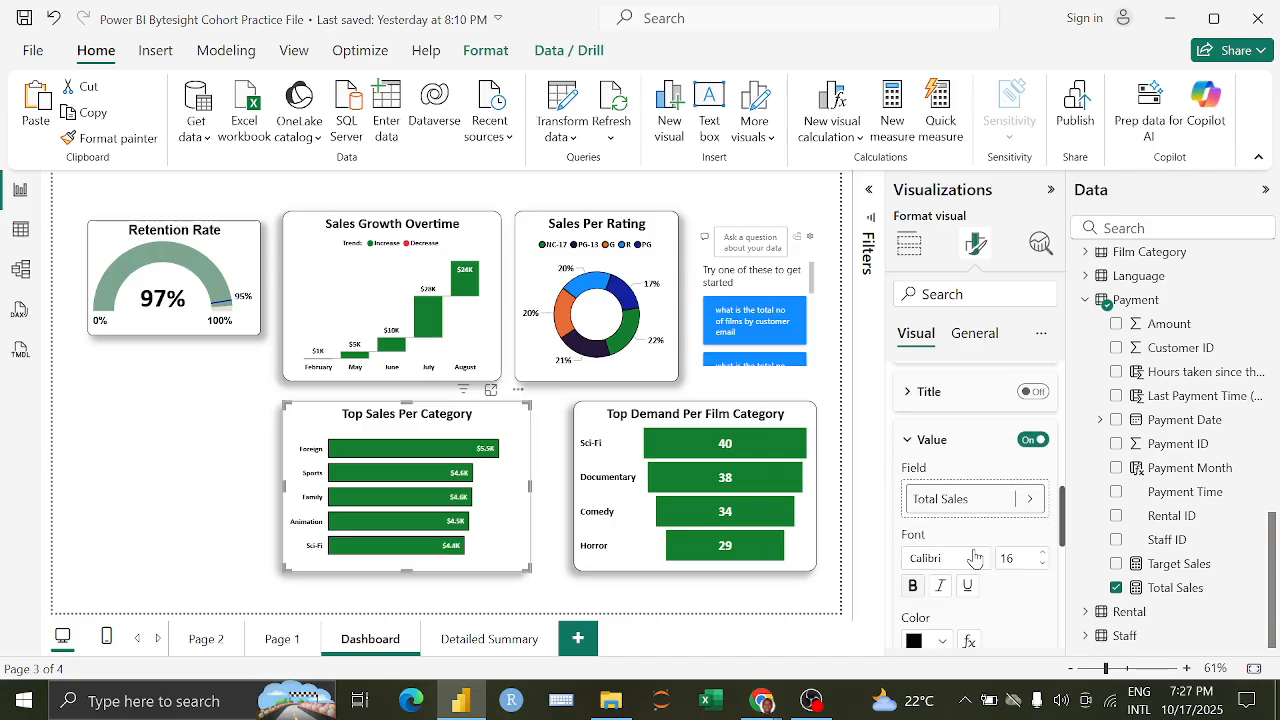
scroll(950, 582, down, 2)
click(943, 542)
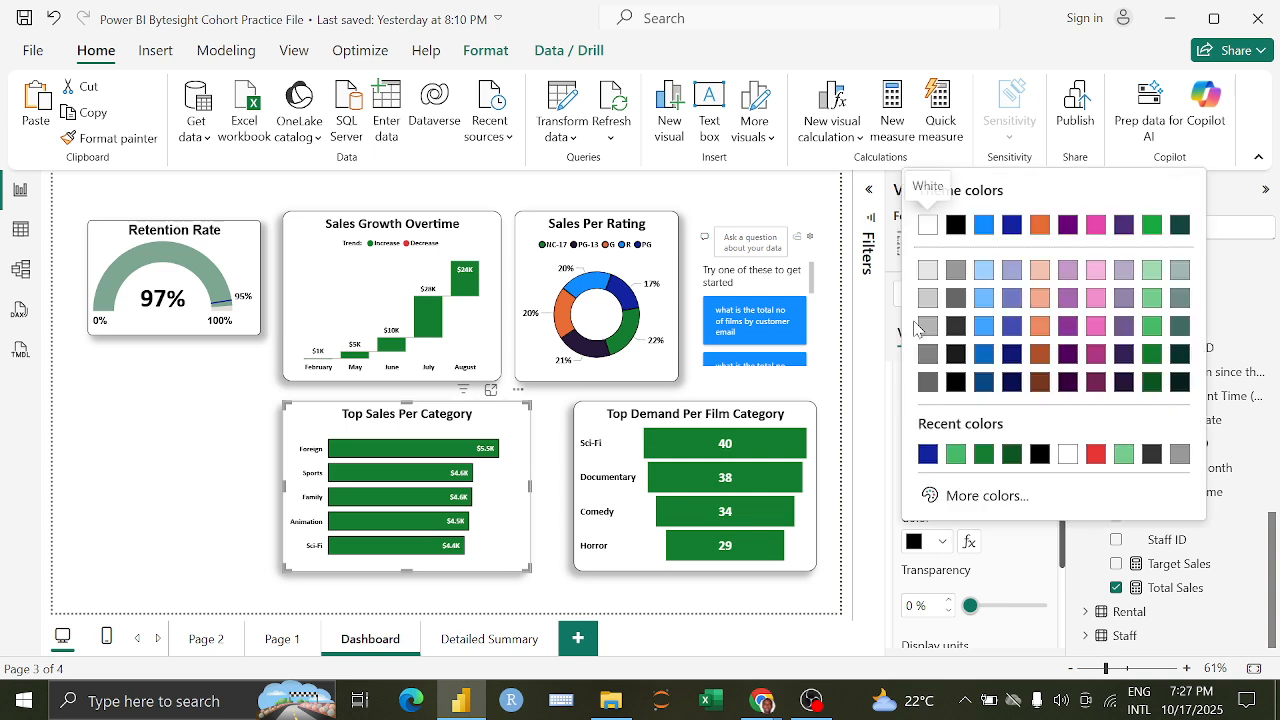
click(953, 229)
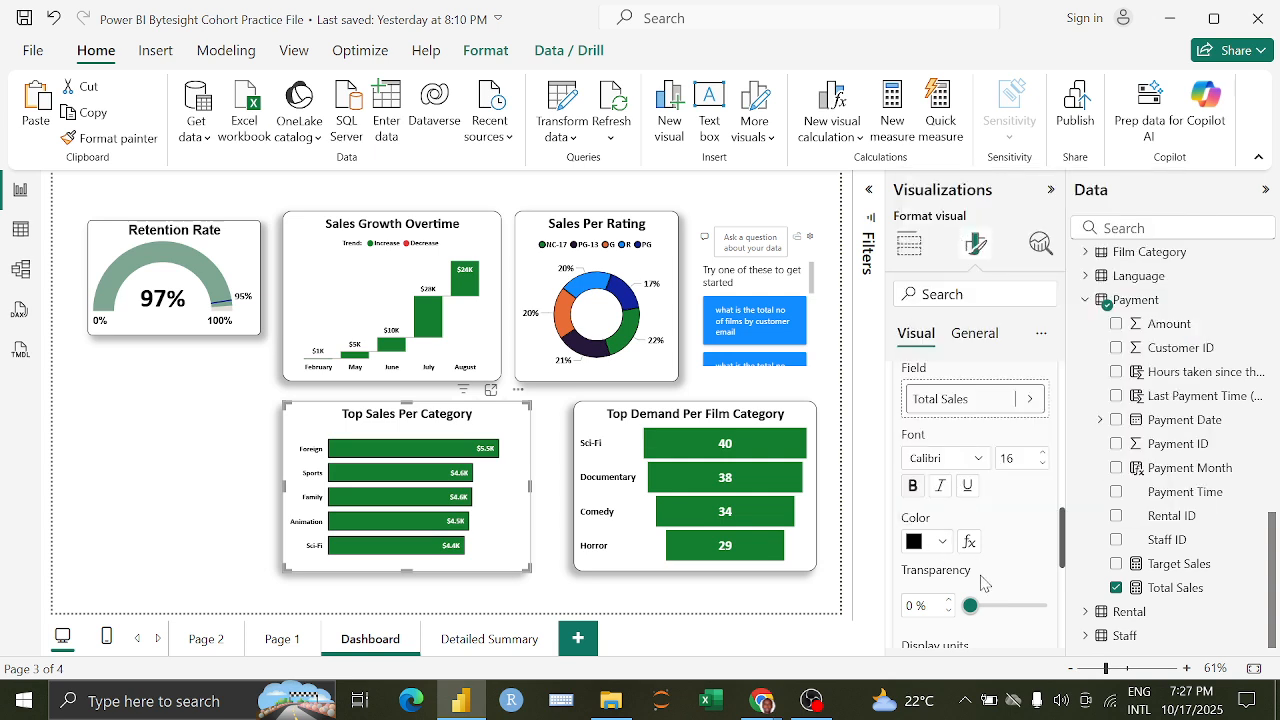
Step: Widen the Top Sales Per Category chart to narrow the gap to the Top Demand Per Film Category funnel
scroll(981, 583, down, 2)
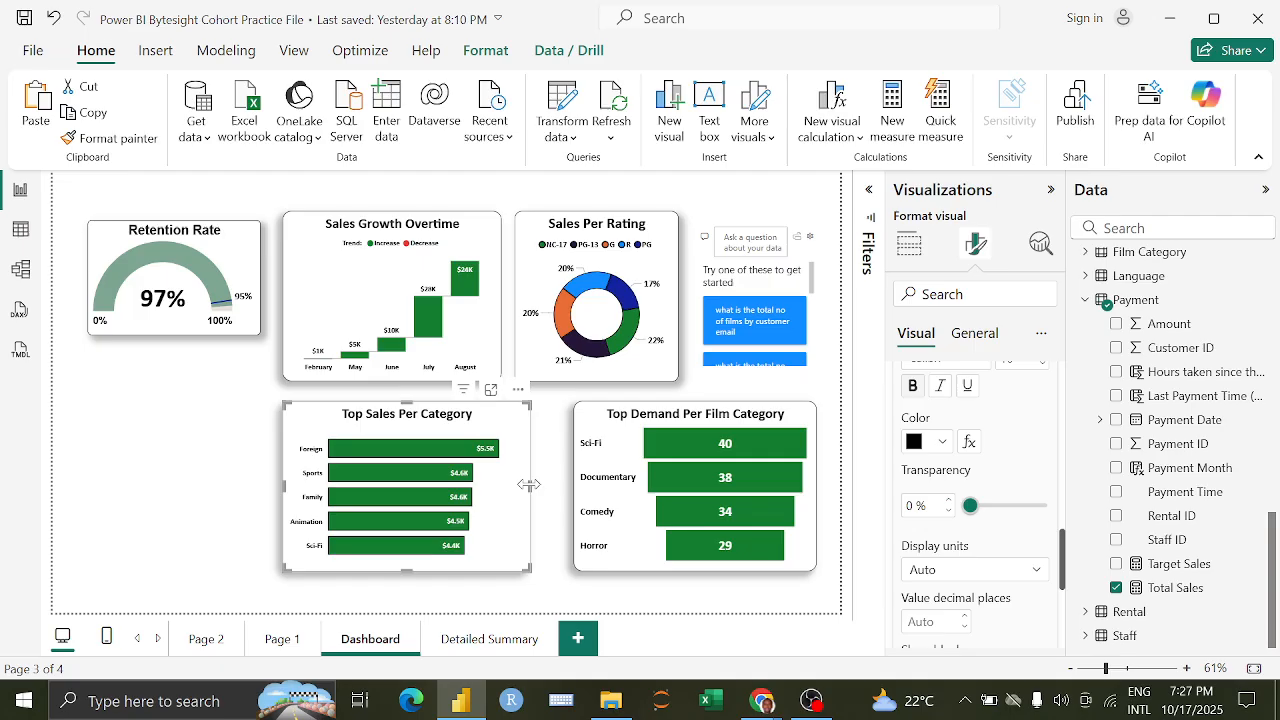
drag(529, 484, 551, 488)
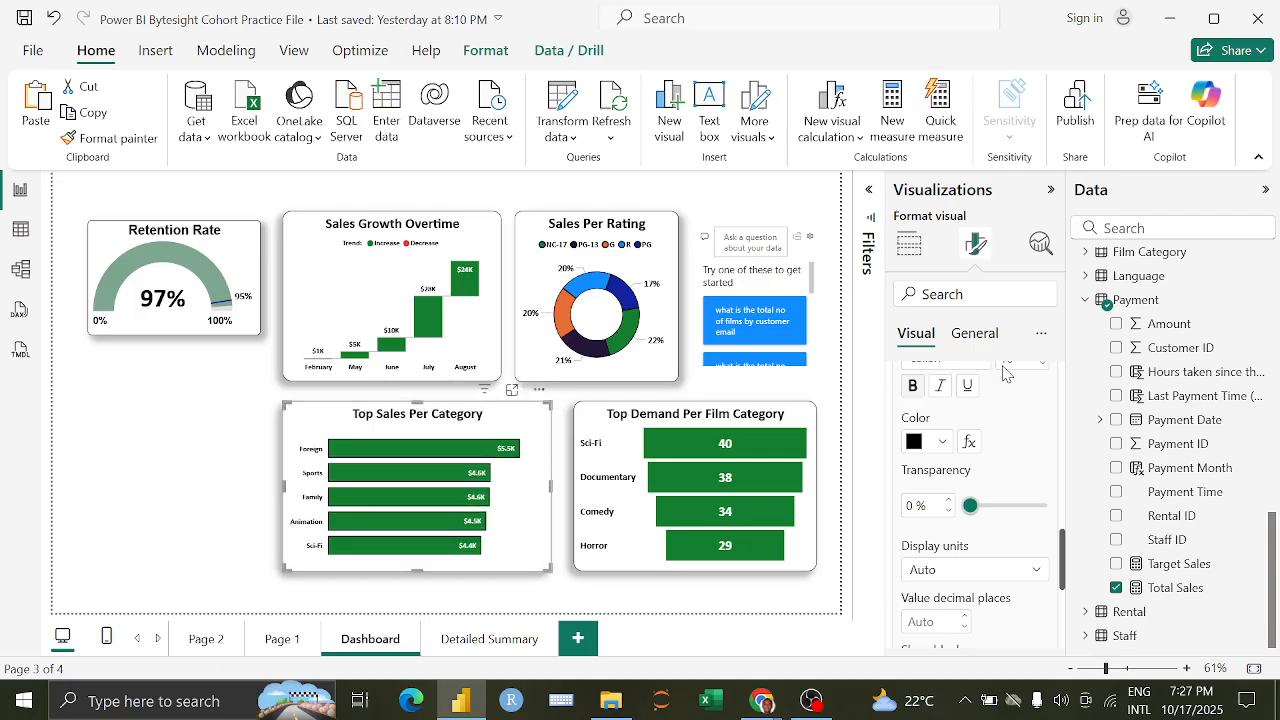
scroll(980, 451, up, 8)
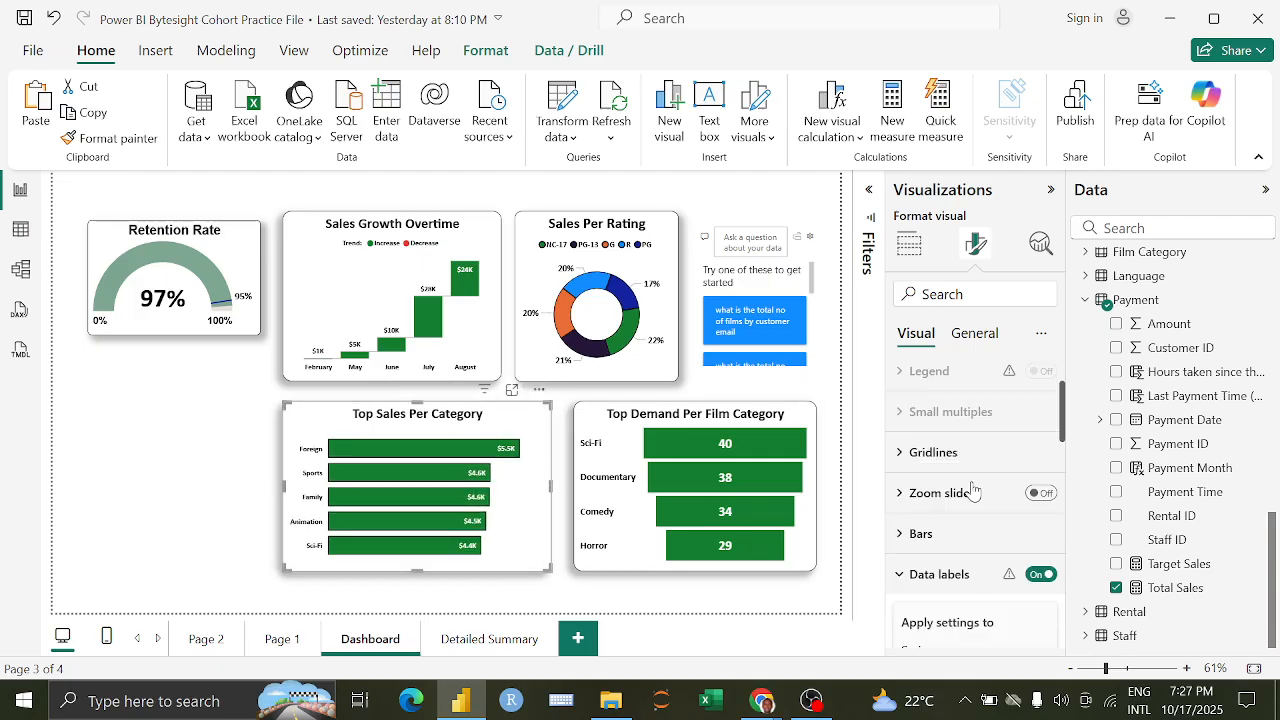
Step: Undo the recent Top Sales Per Category edits back to before the funnel's formatting was copied onto it
scroll(963, 476, down, 8)
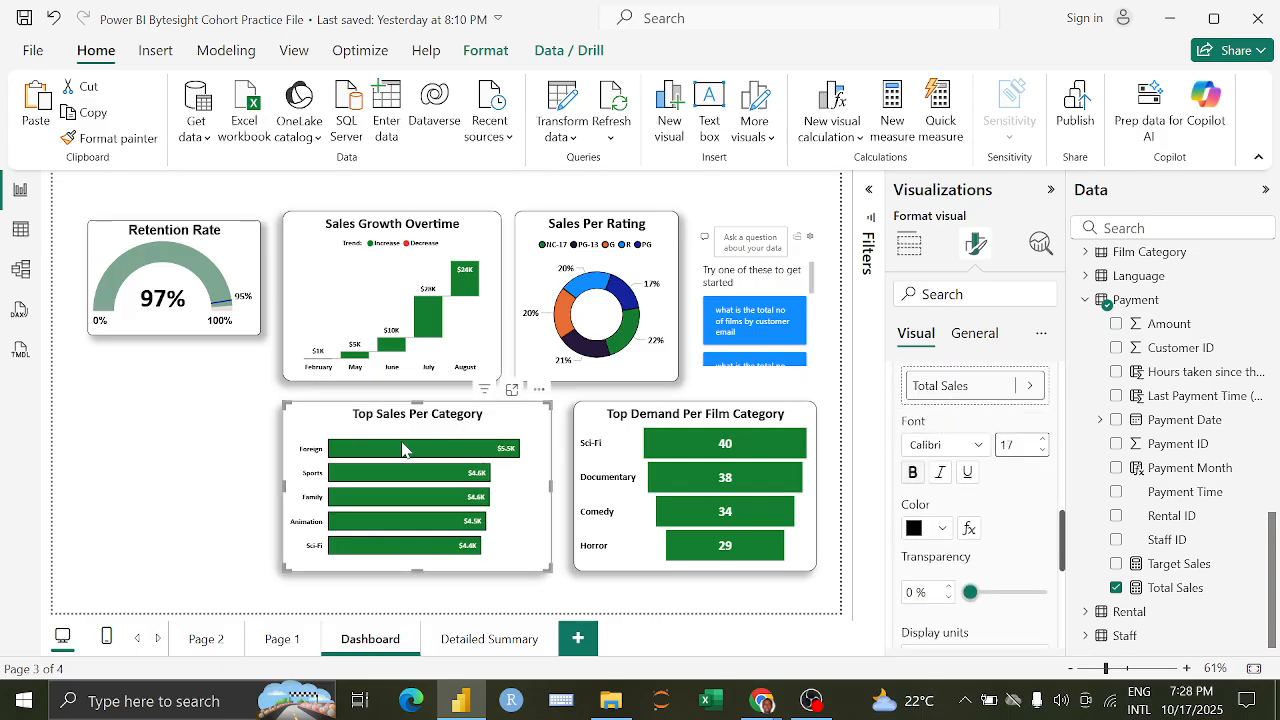
mouse_move(403, 450)
key(ctrl+z)
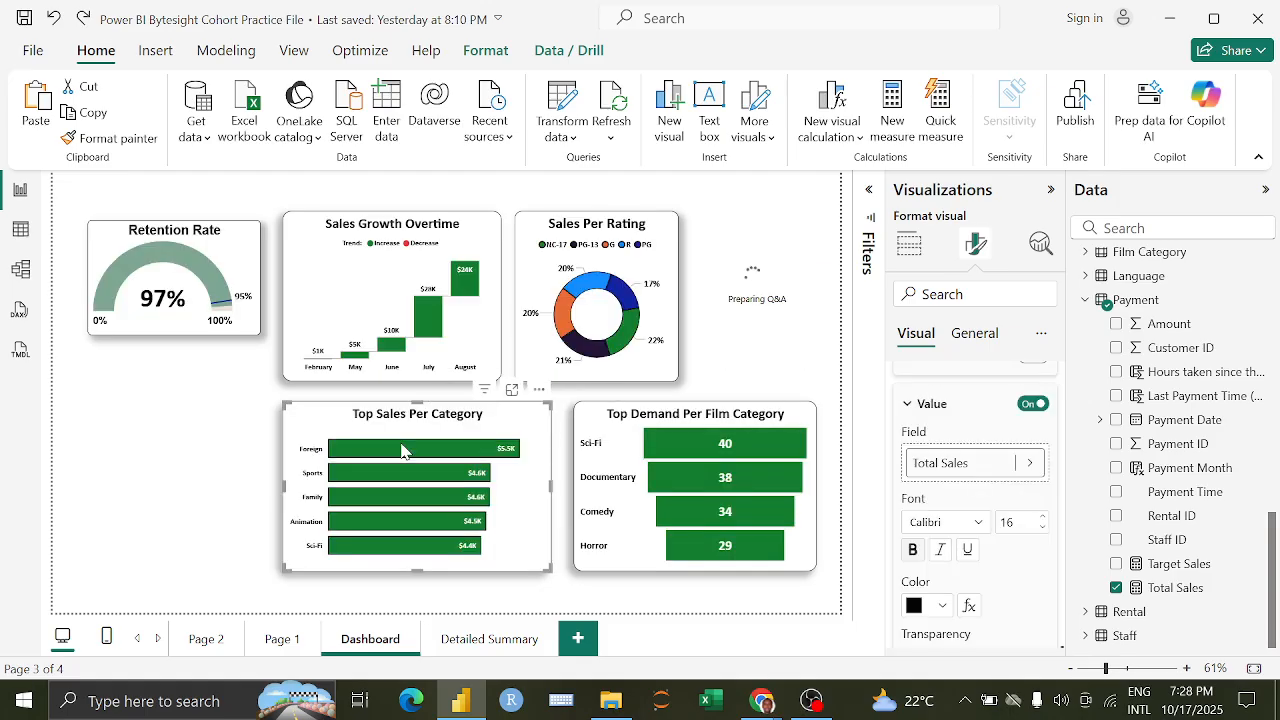
key(ctrl+z)
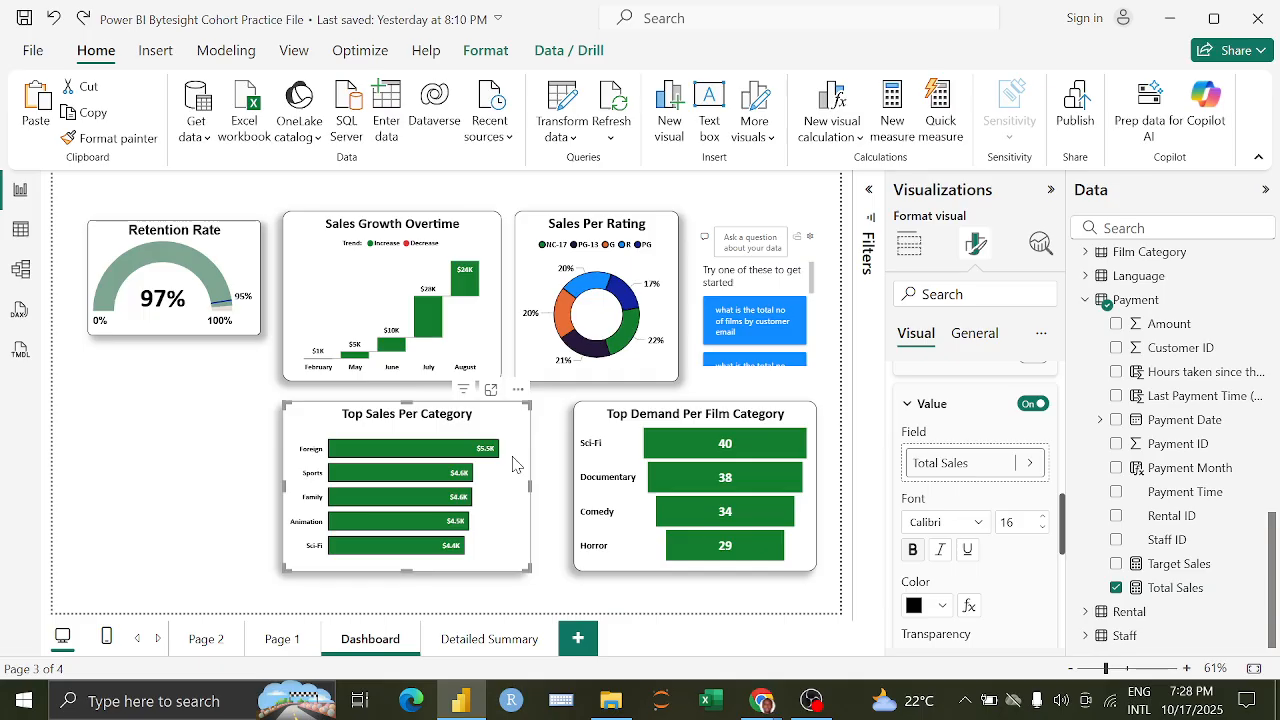
key(ctrl+z)
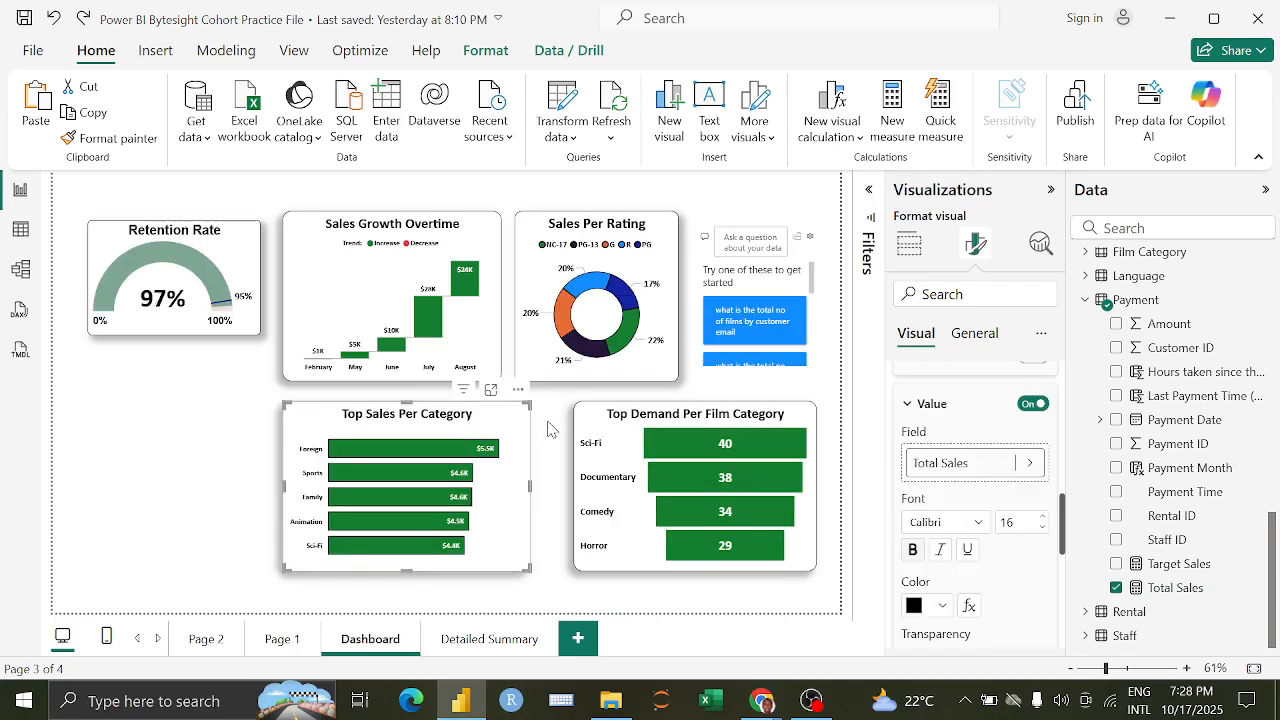
click(548, 429)
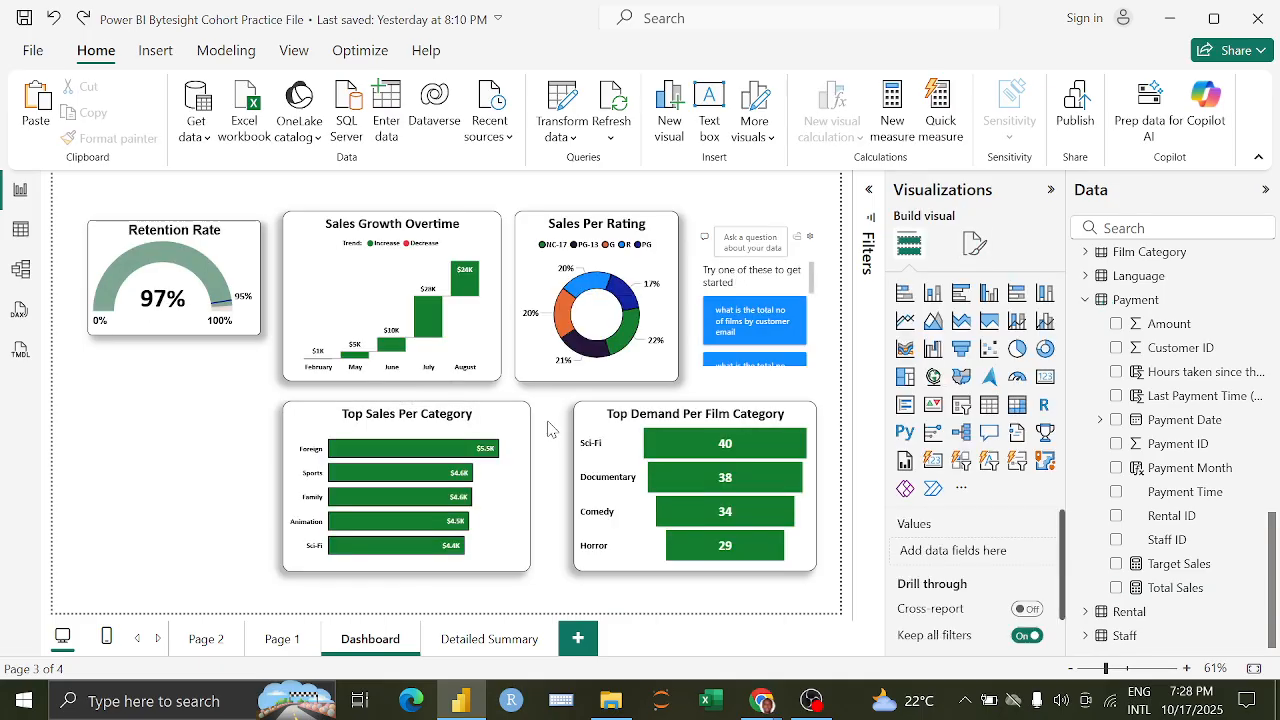
key(ctrl+z)
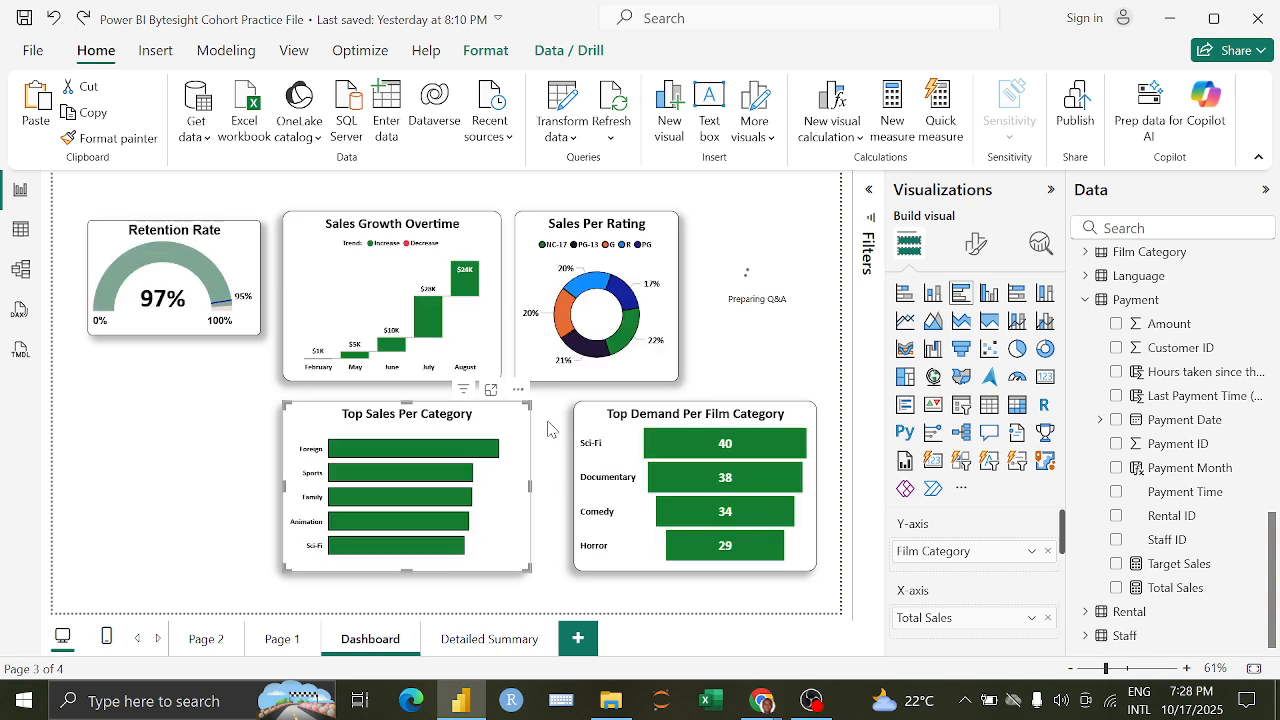
key(ctrl+z)
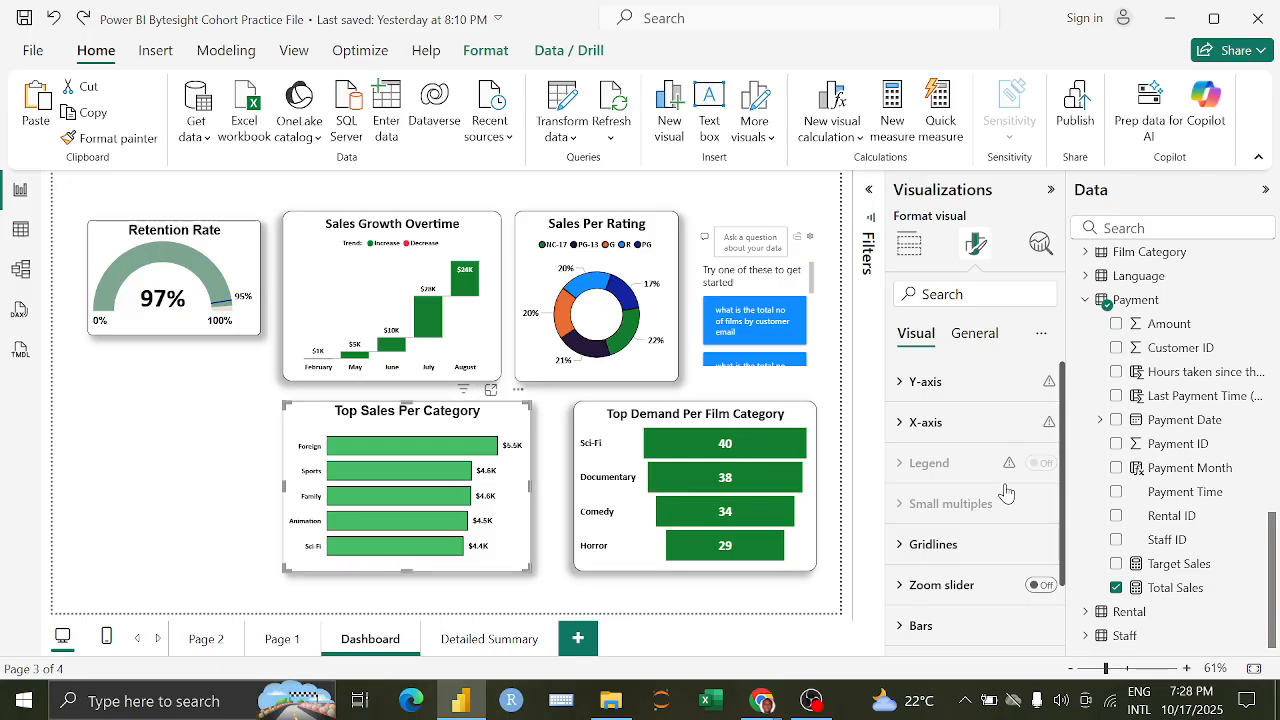
Step: Change the bar color of the Top Sales Per Category chart to the funnel's darker green
scroll(1000, 540, down, 2)
click(920, 548)
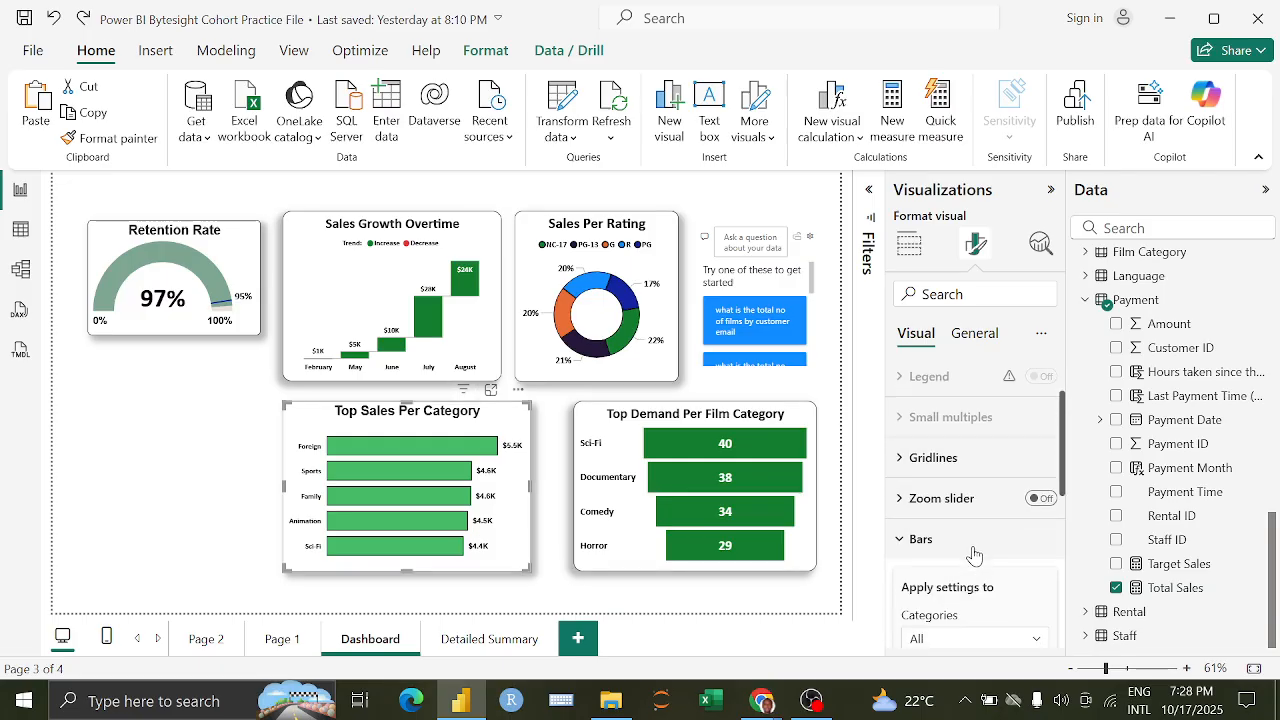
scroll(970, 540, down, 3)
click(930, 547)
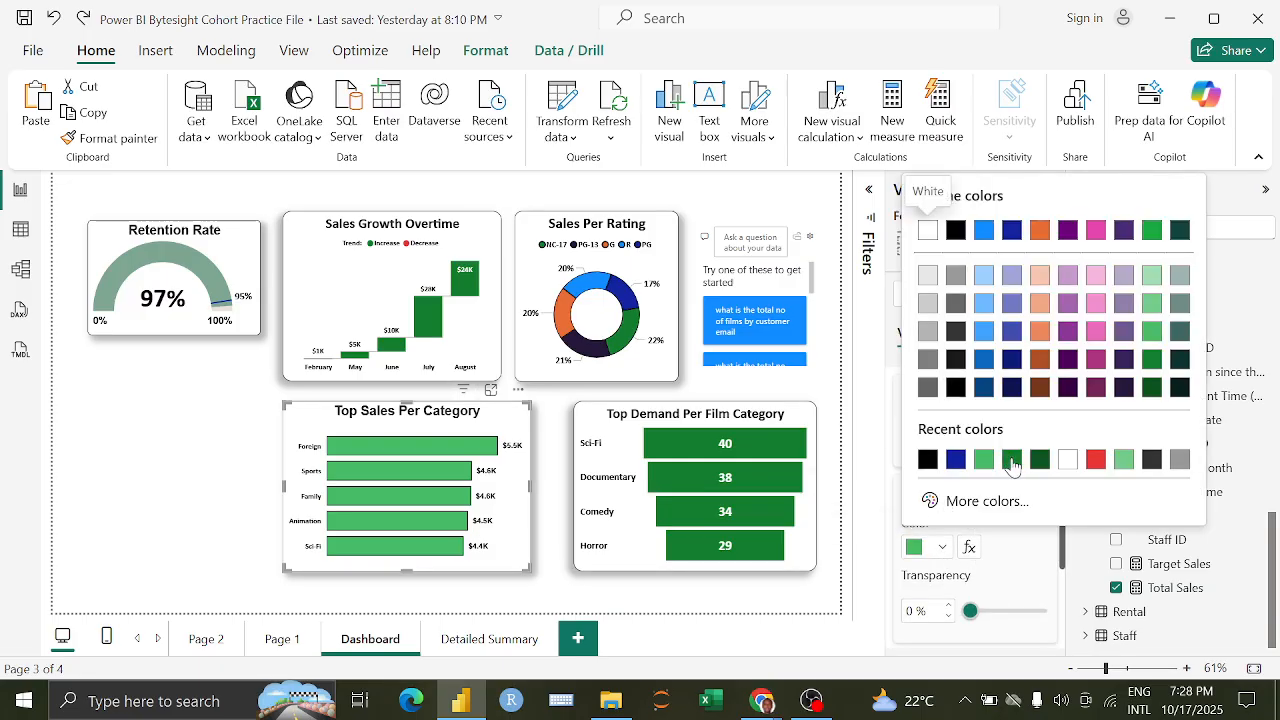
click(1012, 460)
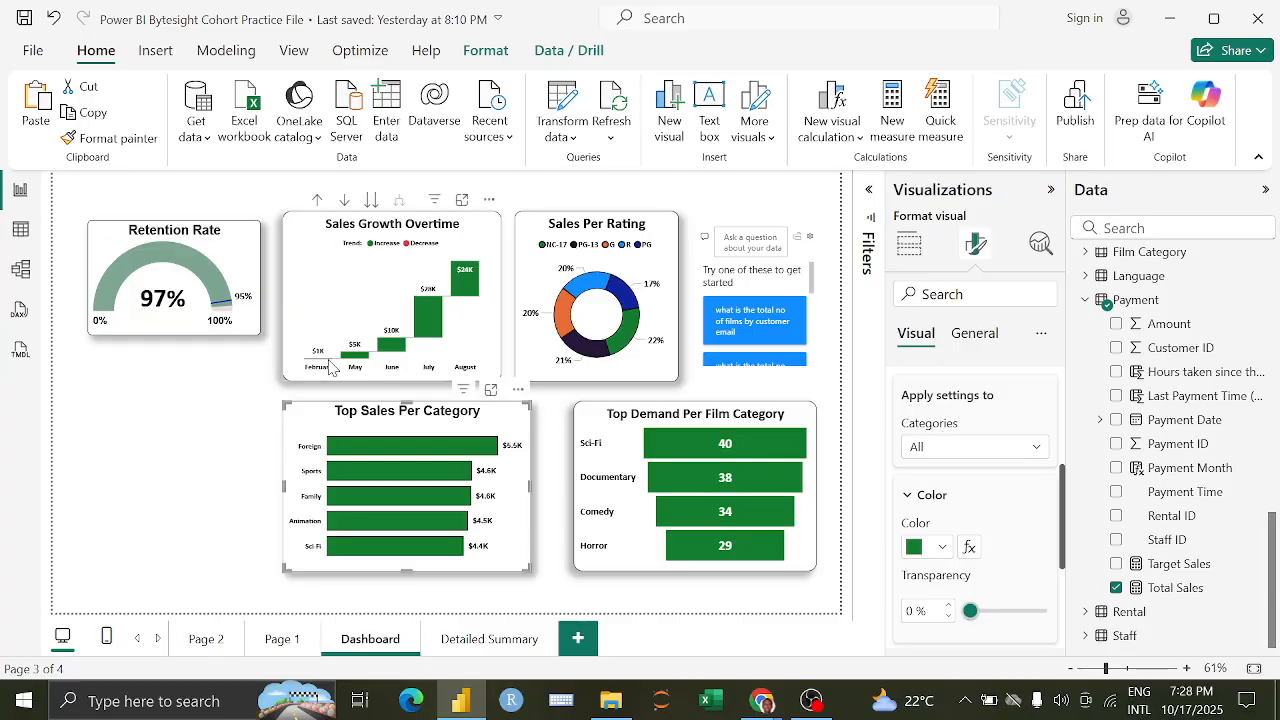
scroll(968, 480, down, 3)
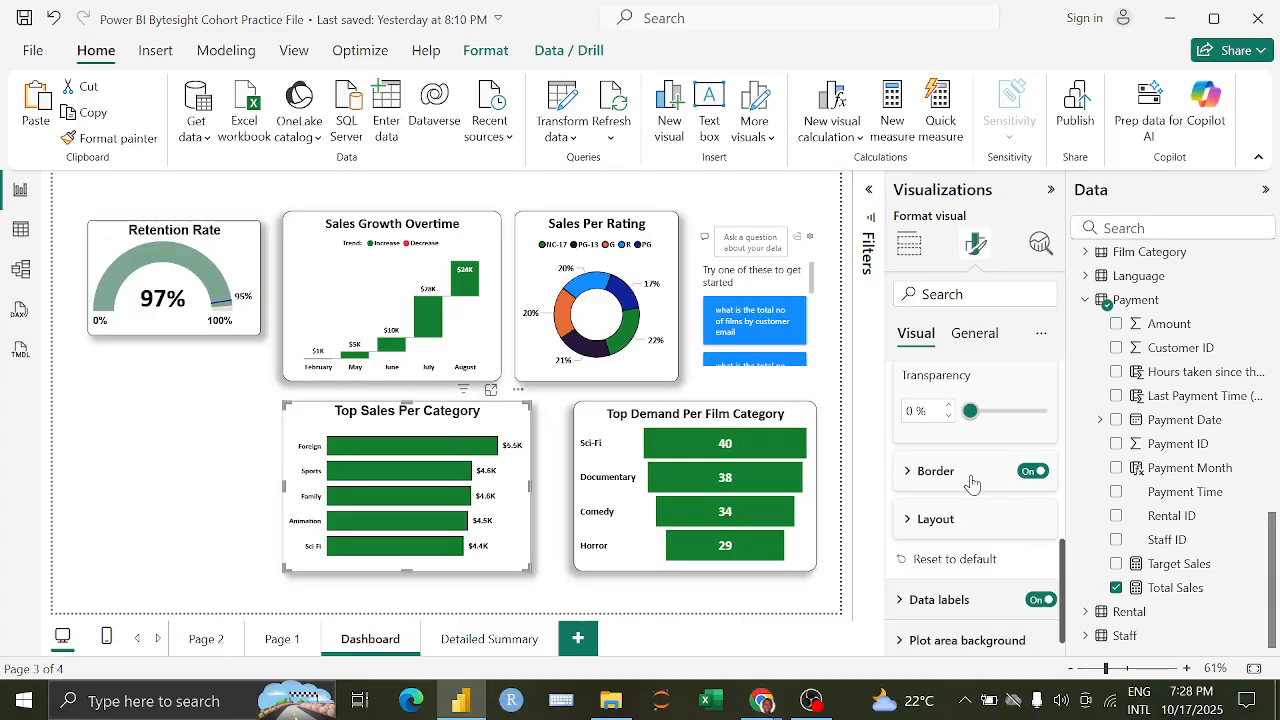
scroll(968, 480, up, 2)
click(955, 458)
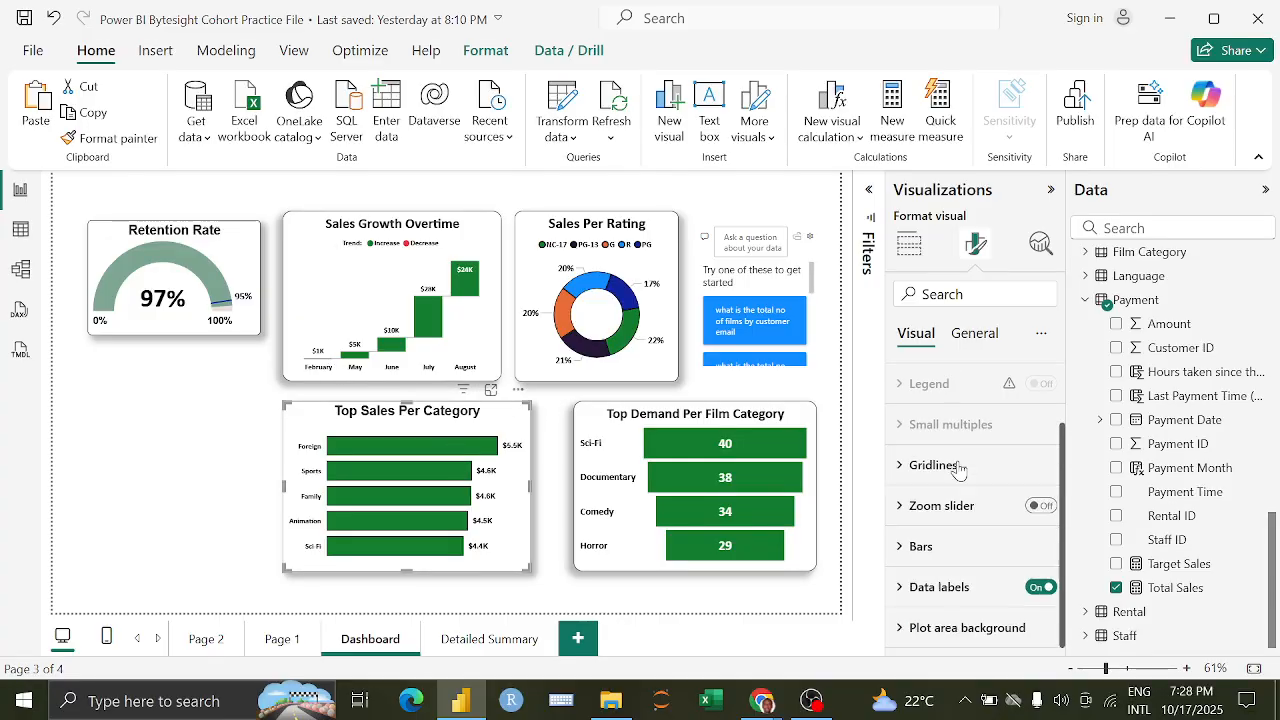
Step: Review the data label position and value font settings of the Top Sales Per Category chart
click(961, 590)
scroll(977, 534, down, 4)
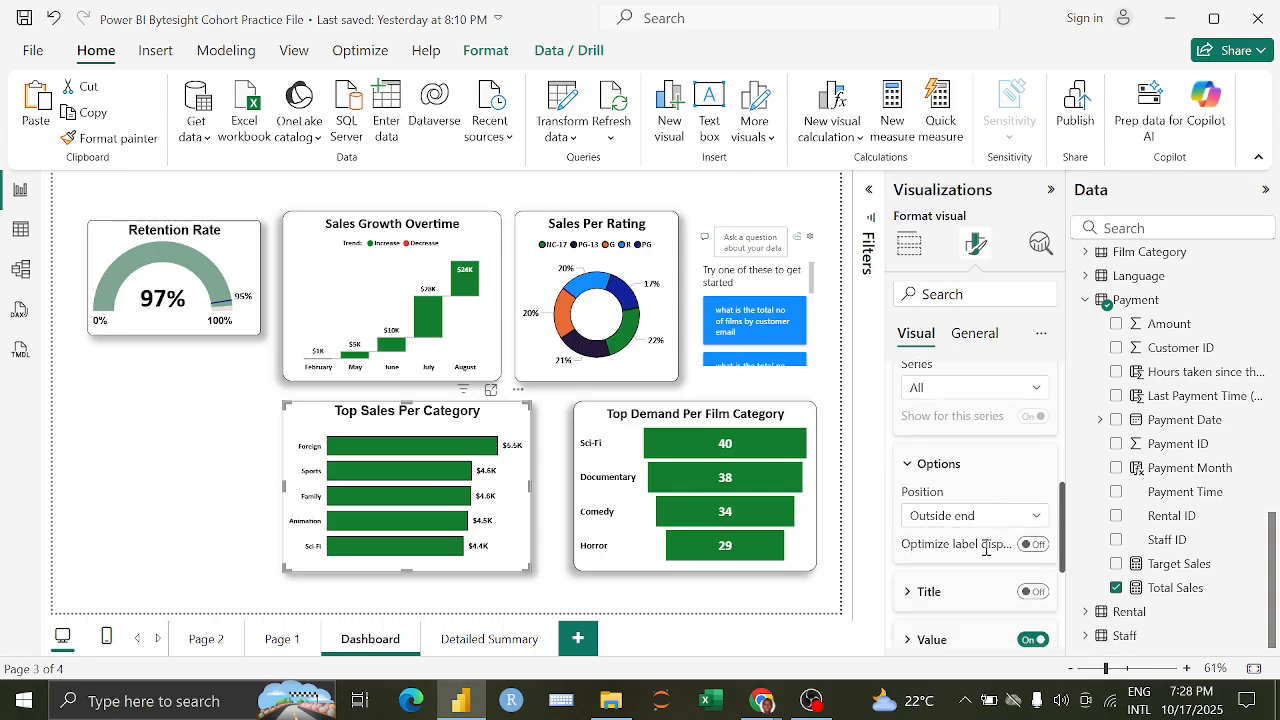
scroll(990, 547, down, 4)
click(975, 456)
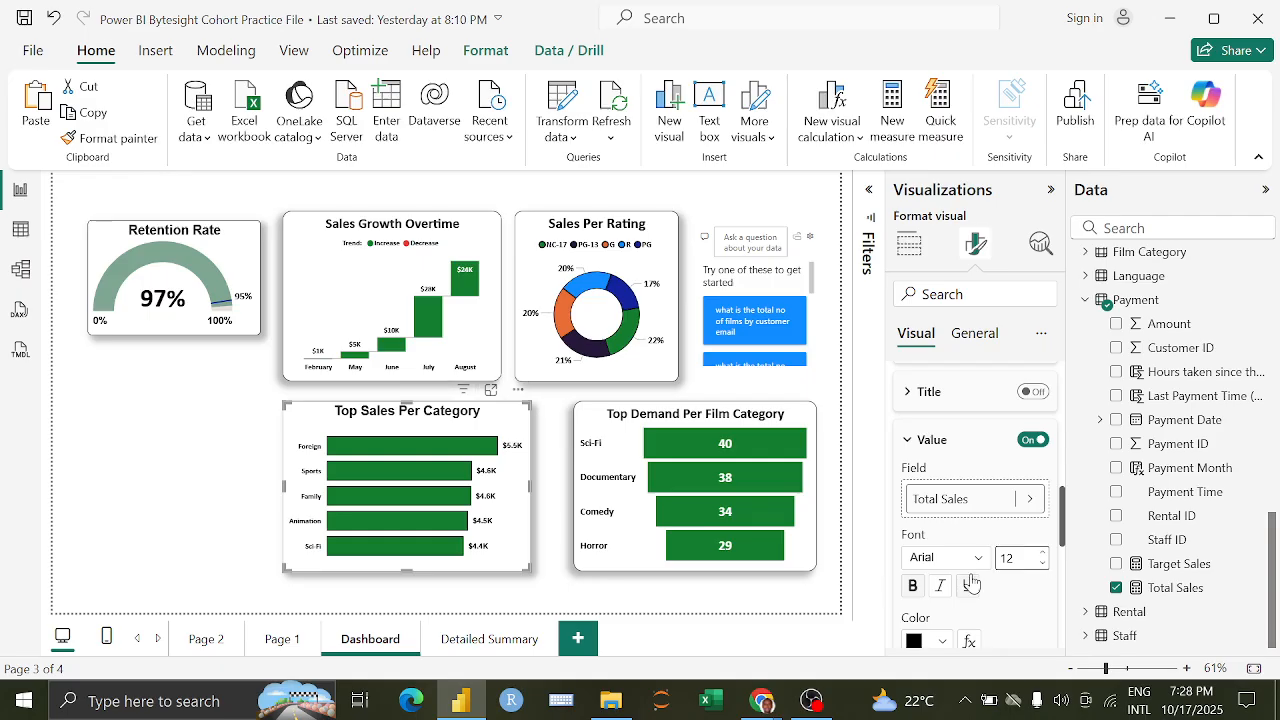
scroll(997, 489, up, 4)
scroll(996, 489, up, 5)
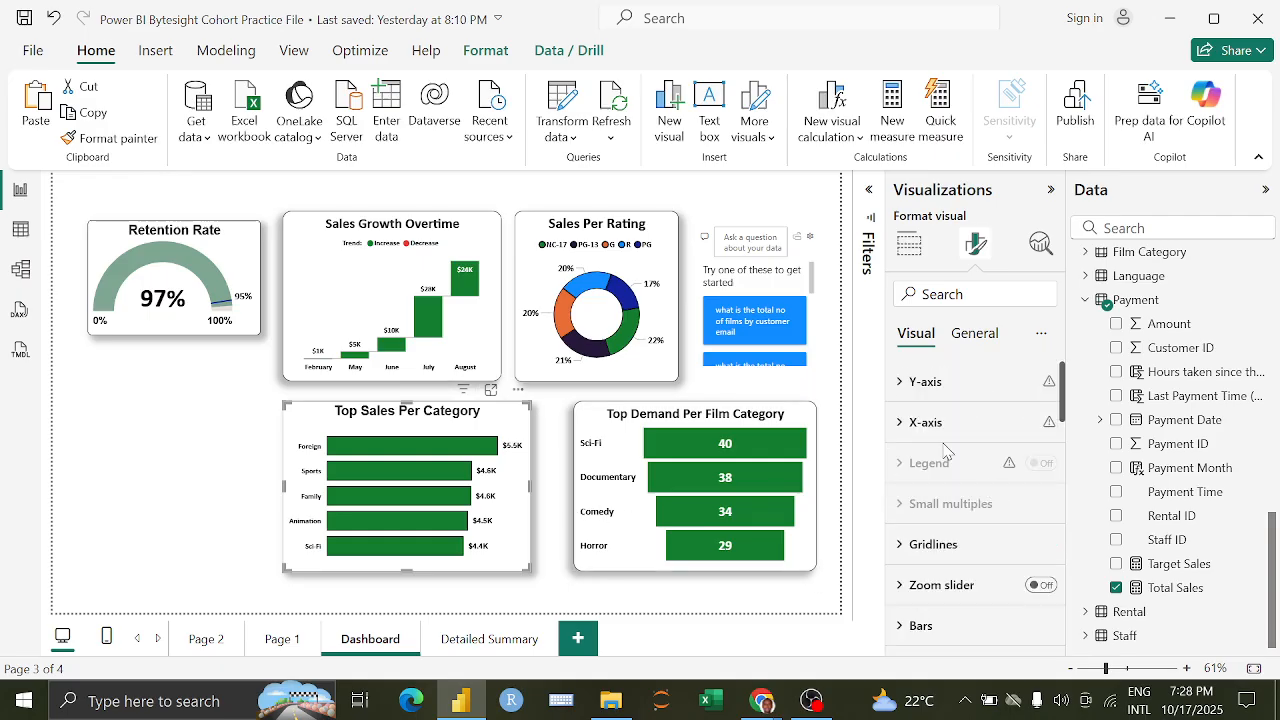
Step: Set the Y-axis values font size of the Top Sales Per Category chart to 12 and widen the chart slightly
click(956, 400)
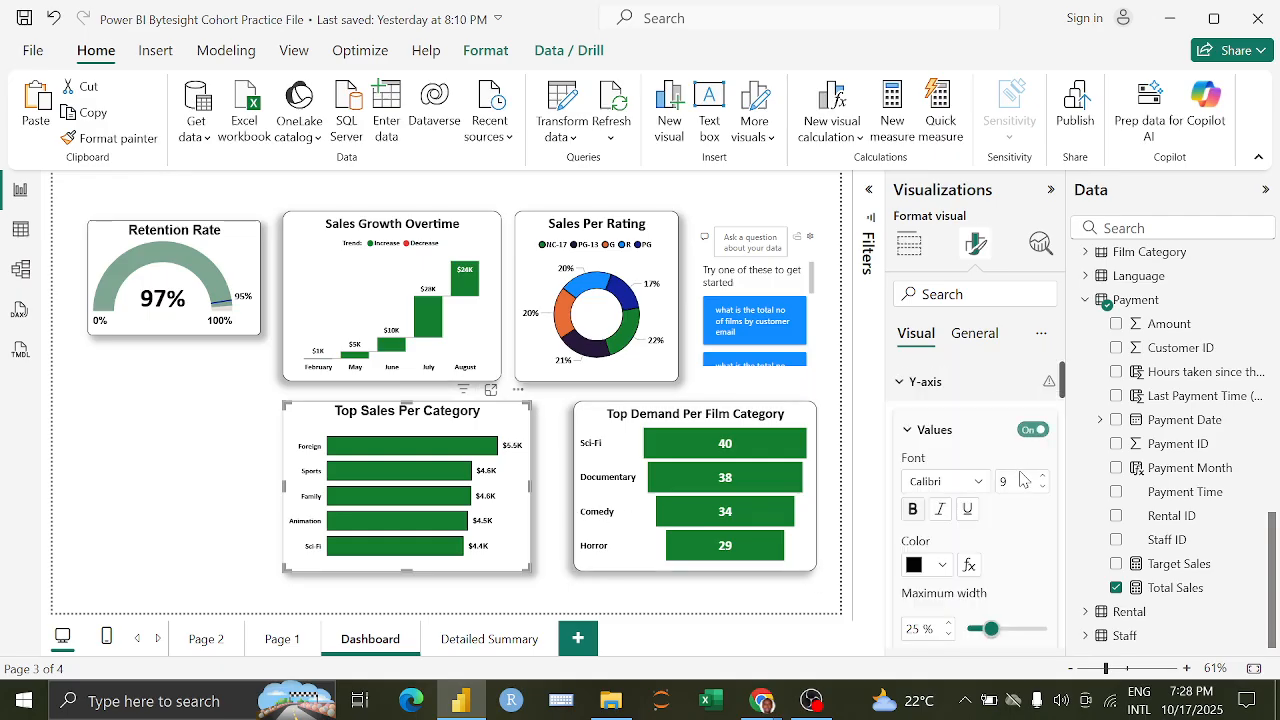
click(1045, 479)
drag(530, 487, 545, 491)
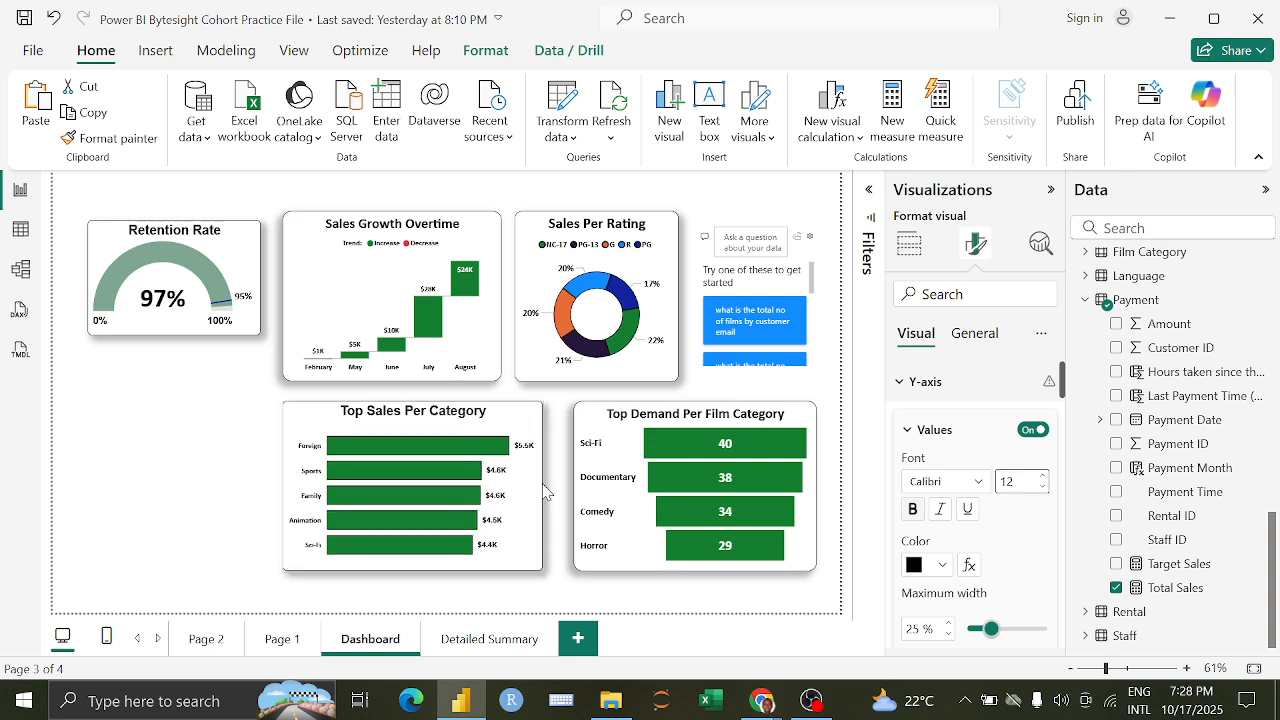
Step: Turn off suggestions in the Q&A visual and set its restatement text to a larger black Arial font
click(790, 228)
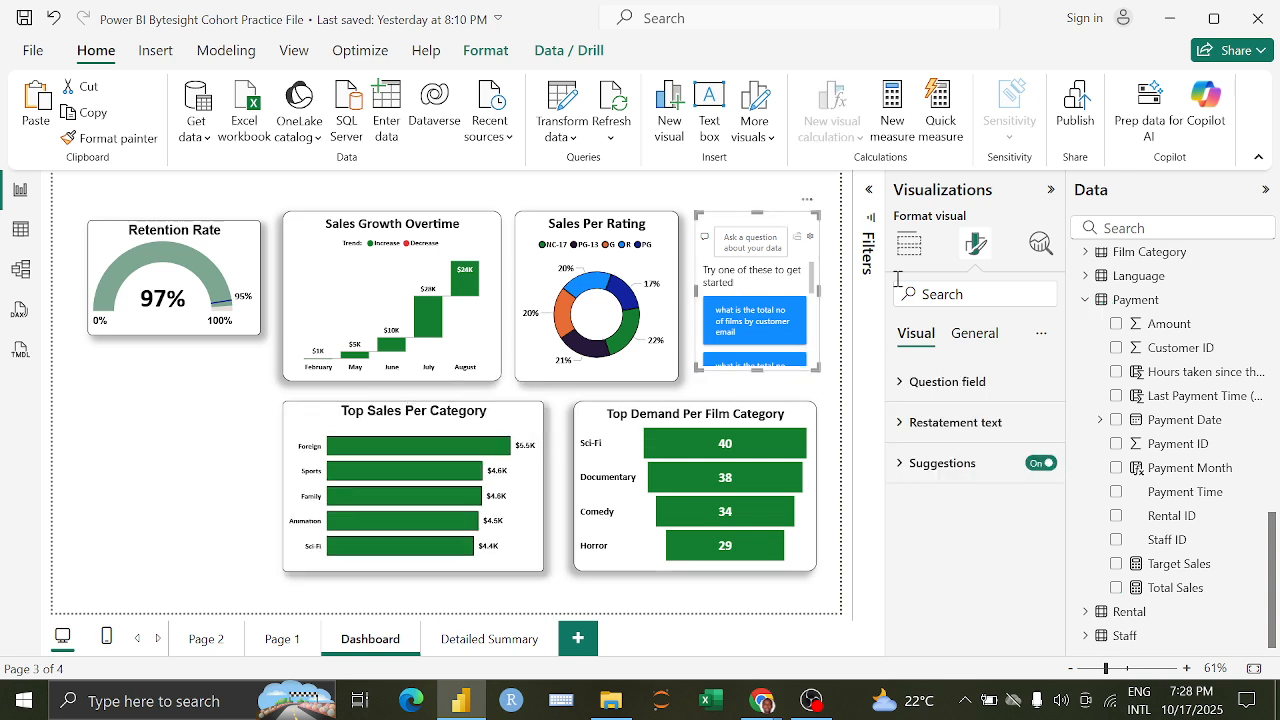
click(1039, 468)
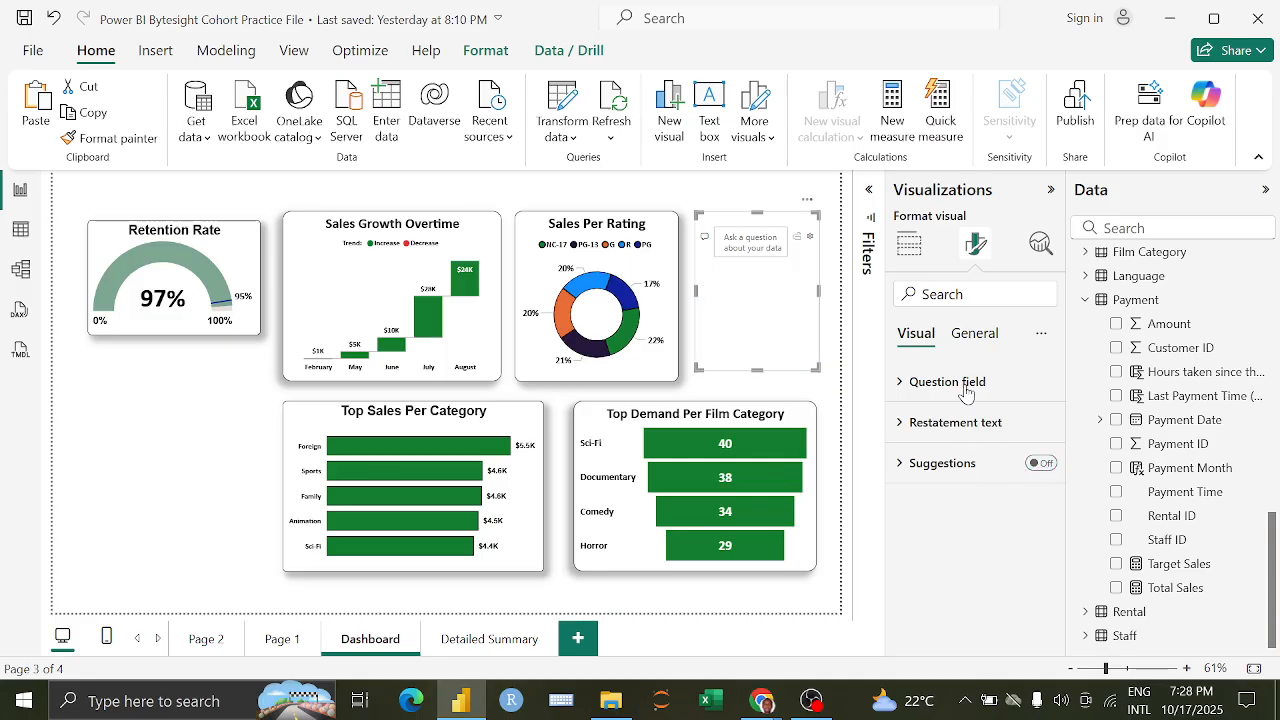
click(973, 424)
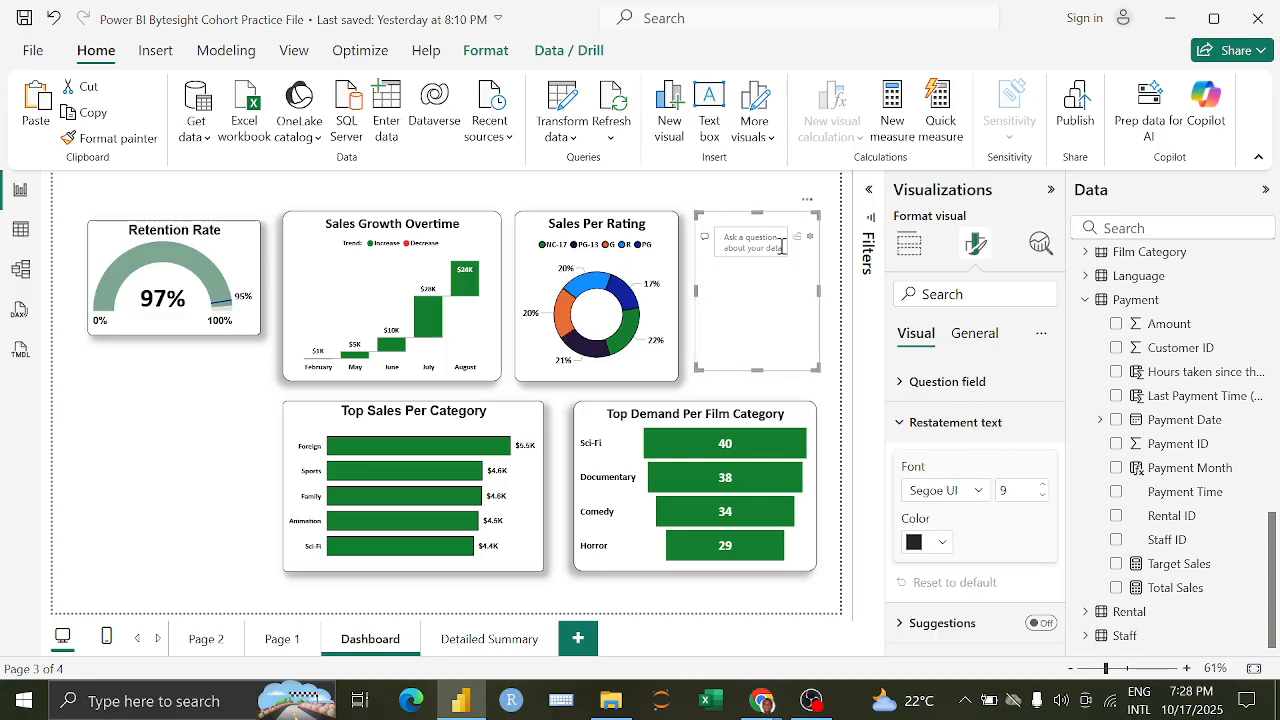
click(970, 492)
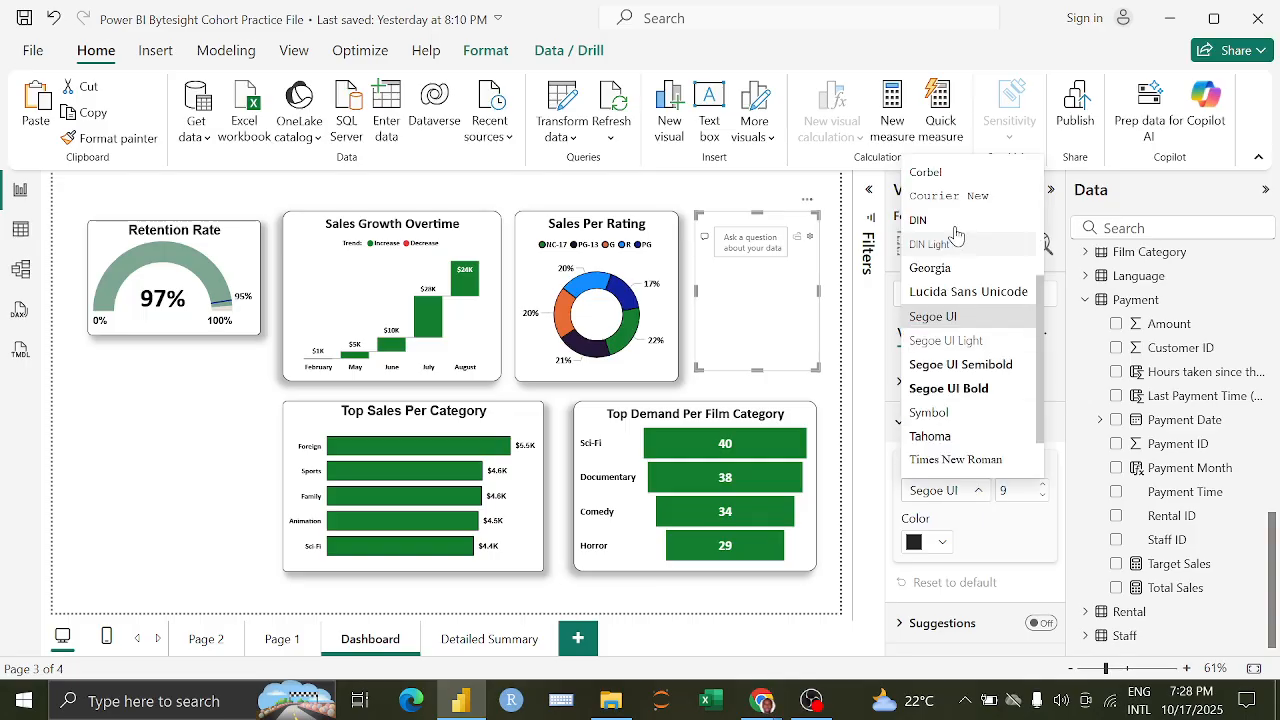
scroll(960, 235, up, 5)
click(960, 166)
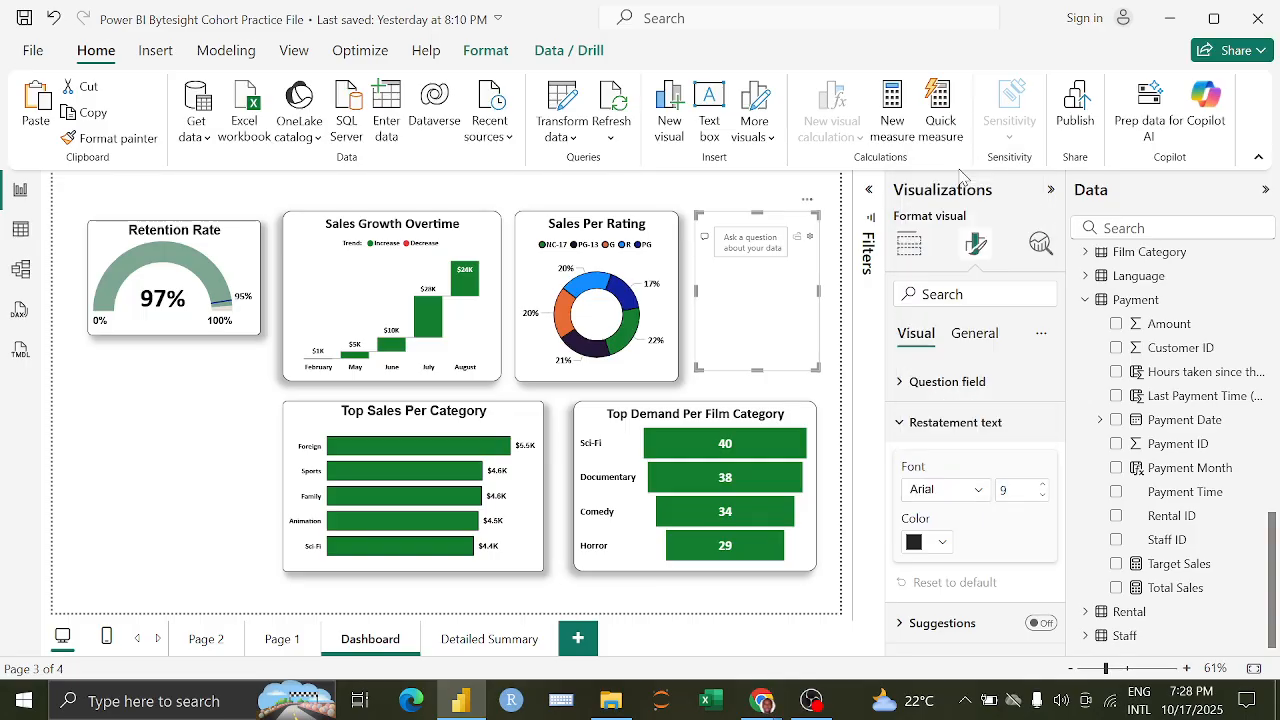
click(944, 543)
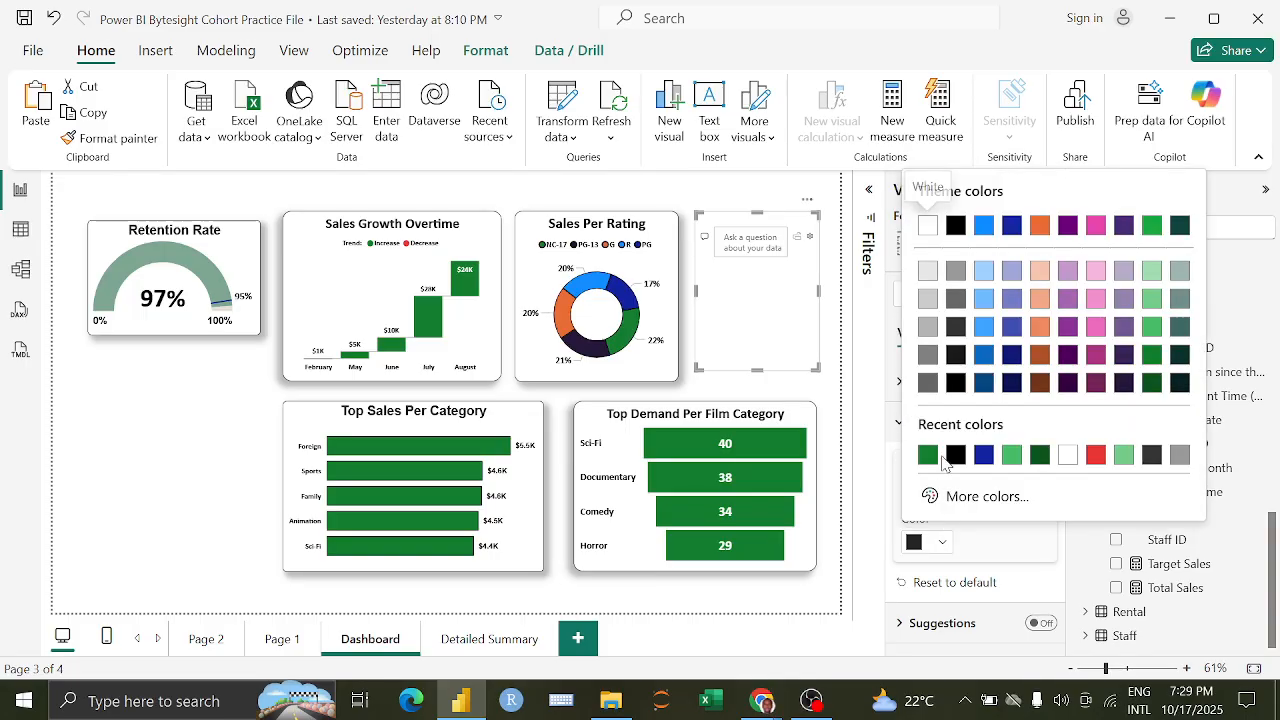
click(955, 461)
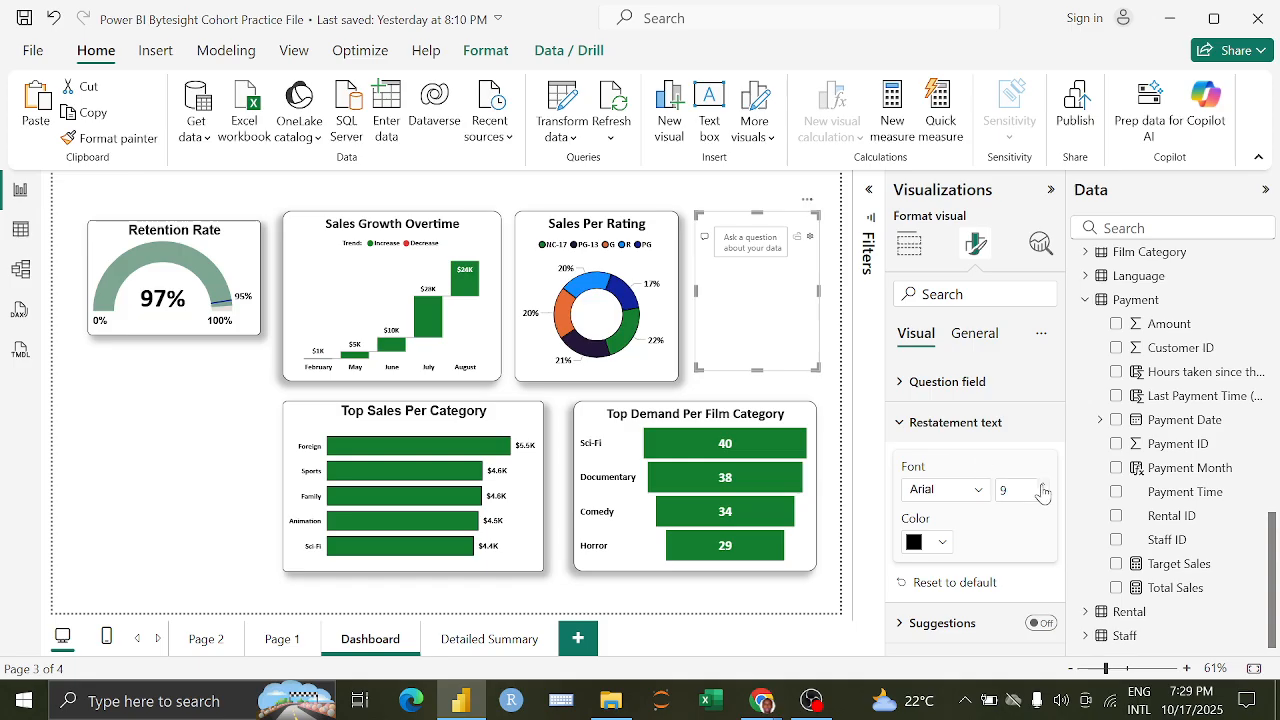
click(1038, 486)
click(920, 423)
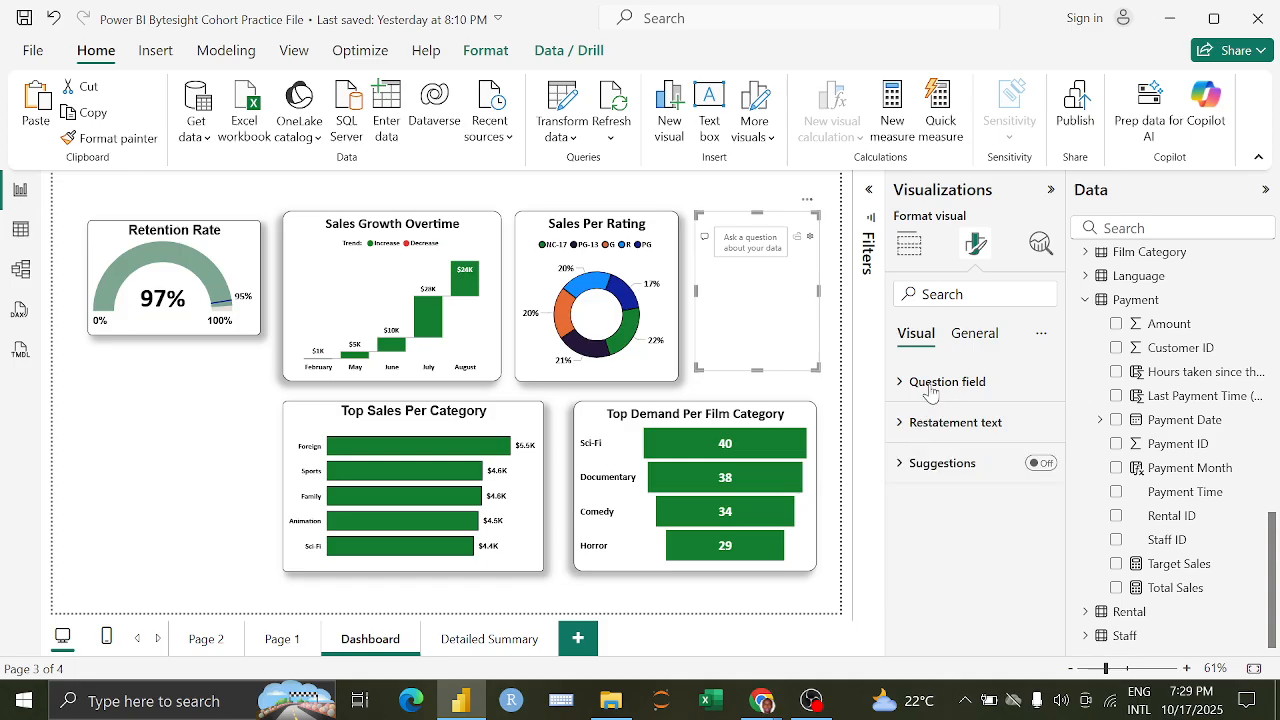
Step: Set the Q&A visual's question field text to Arial, size 12, in black
click(912, 382)
click(985, 484)
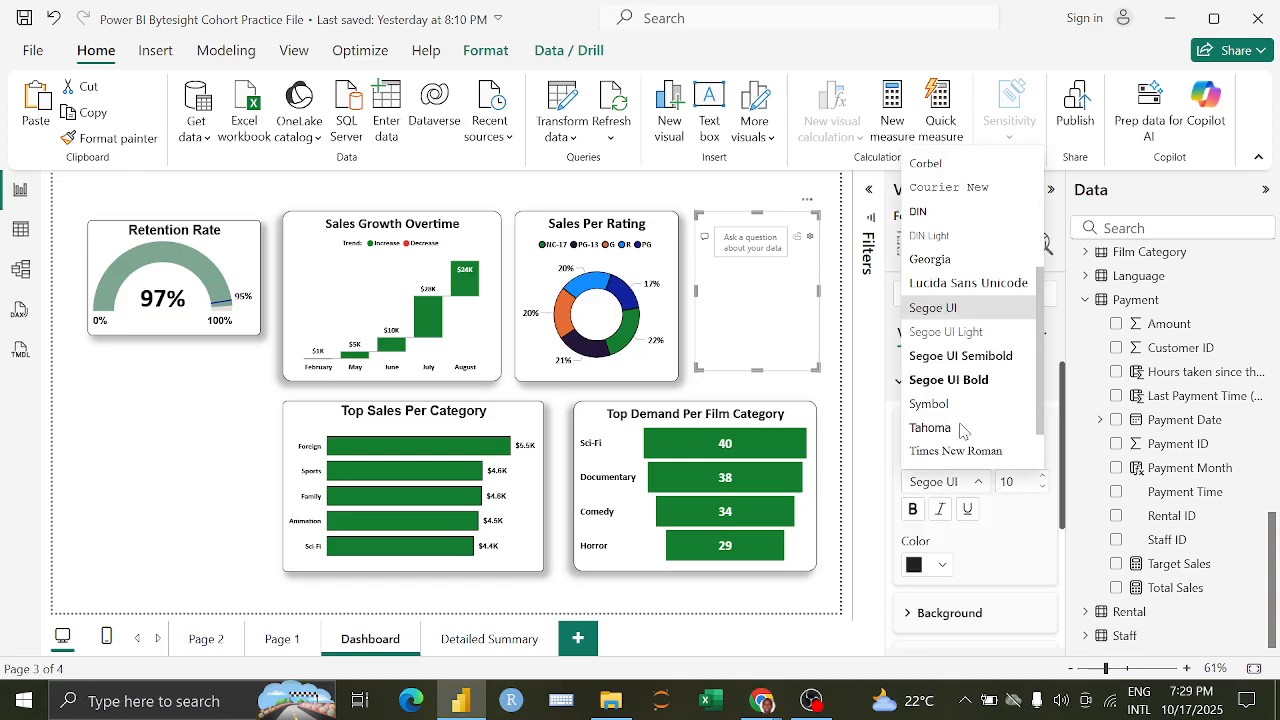
scroll(945, 250, up, 10)
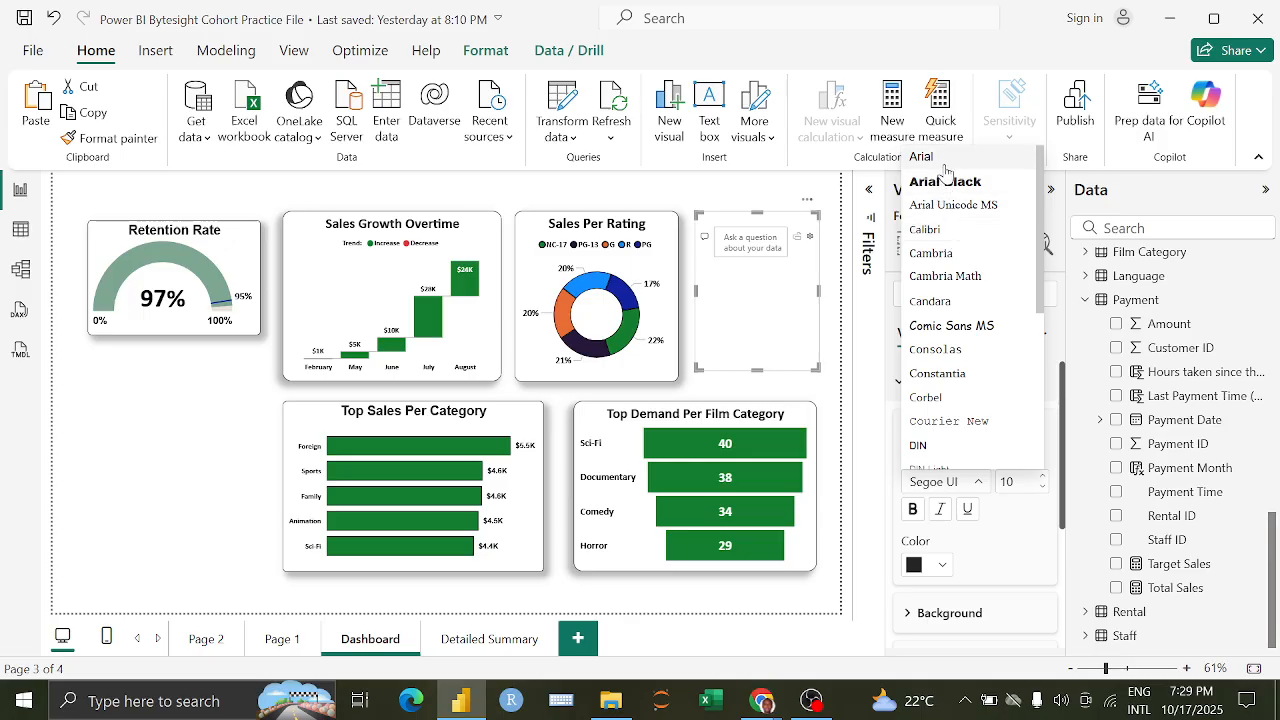
click(938, 160)
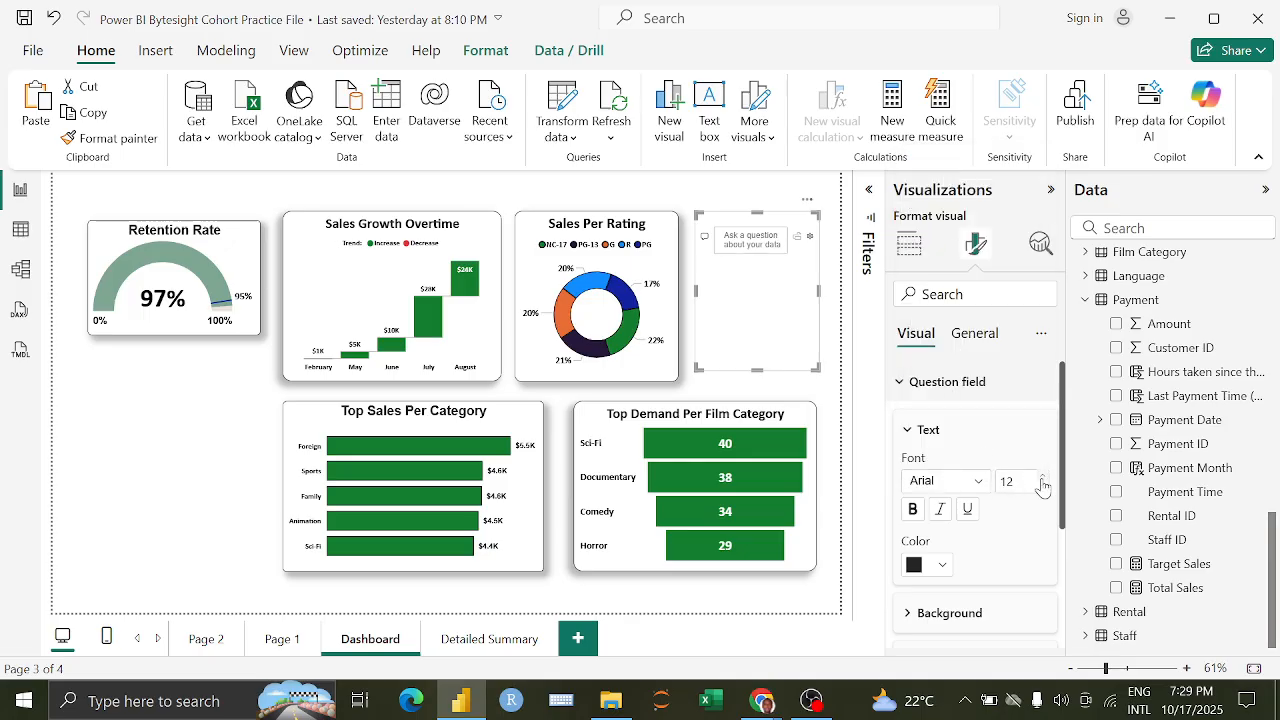
click(941, 566)
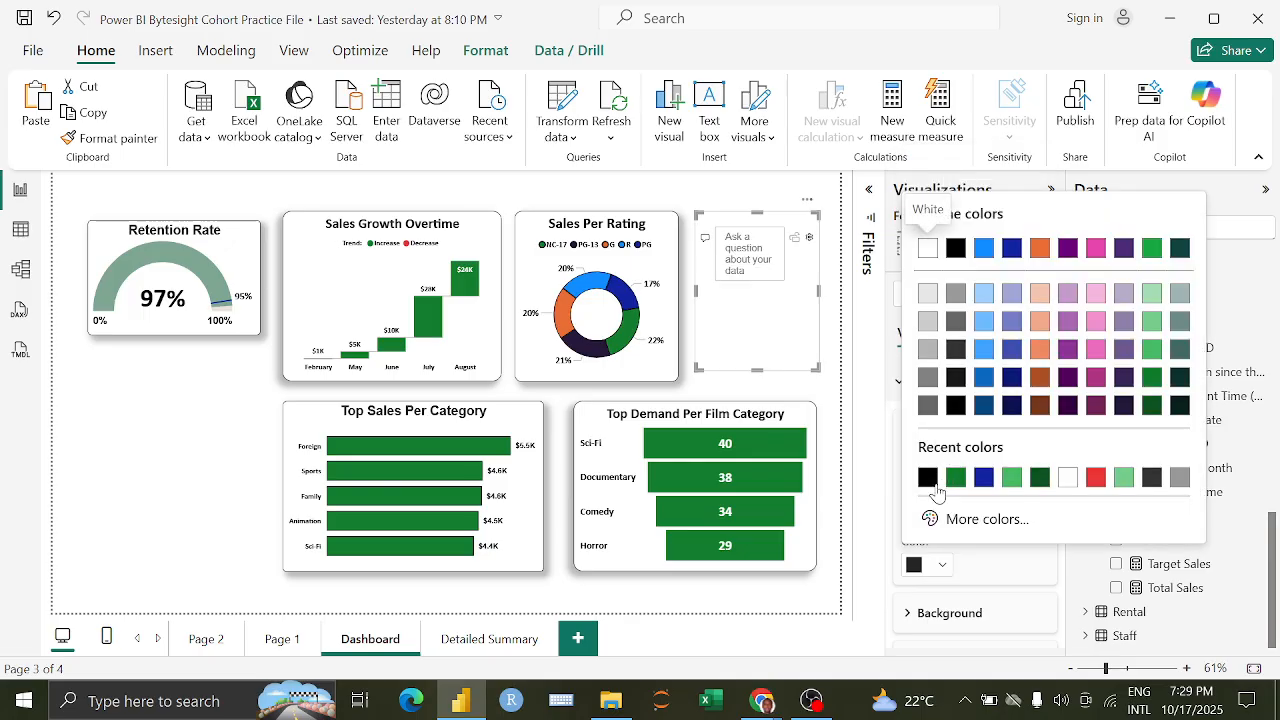
click(935, 488)
click(918, 382)
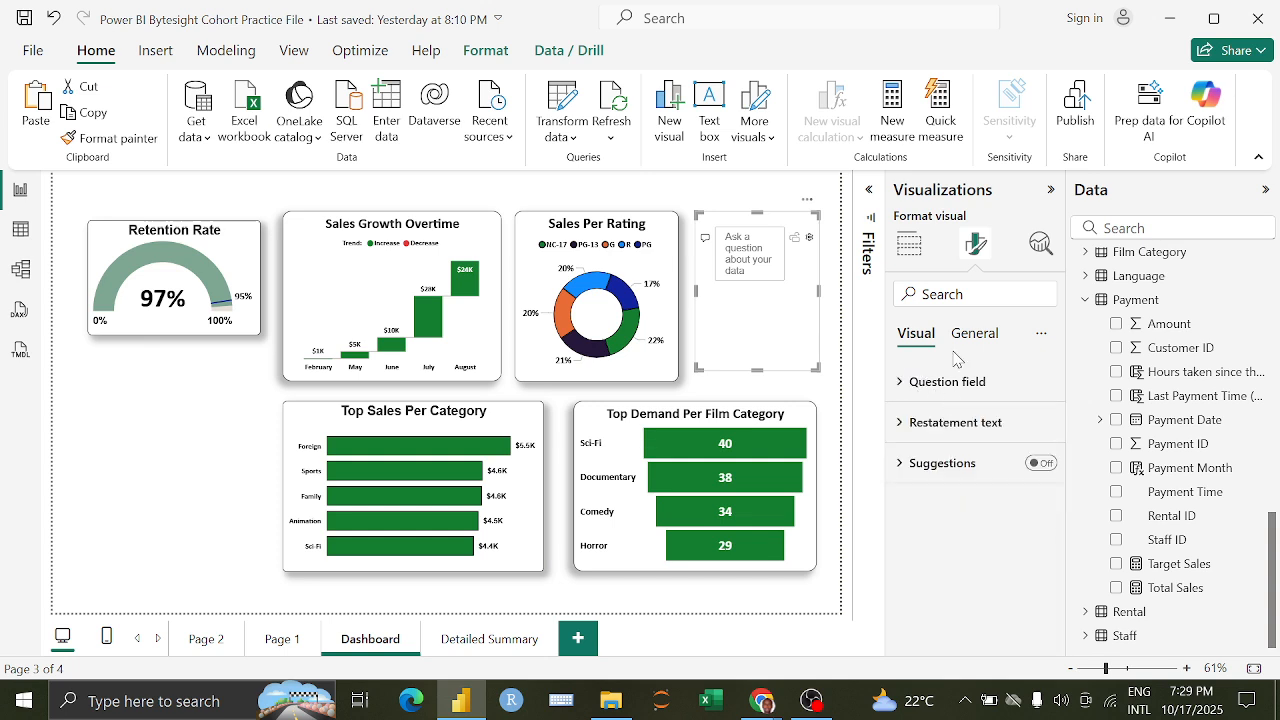
Step: Set the background transparency of the Q&A visual to 1%
click(974, 336)
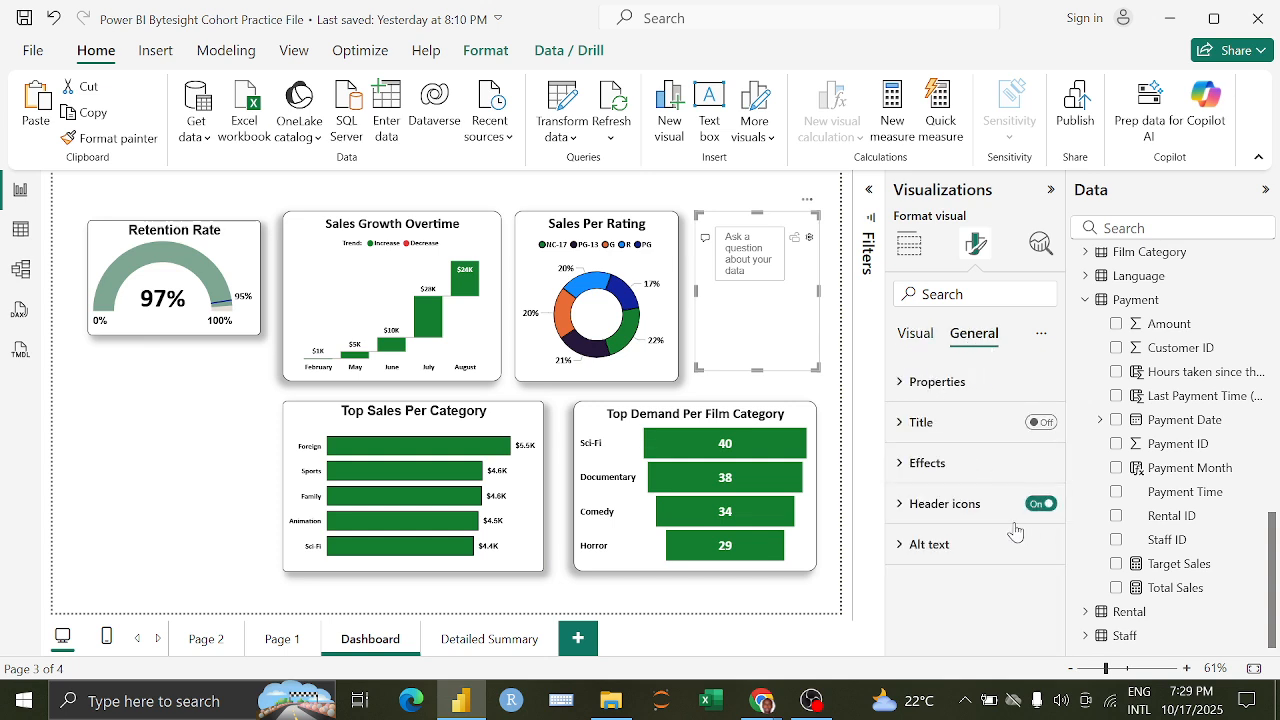
click(966, 465)
scroll(980, 540, down, 2)
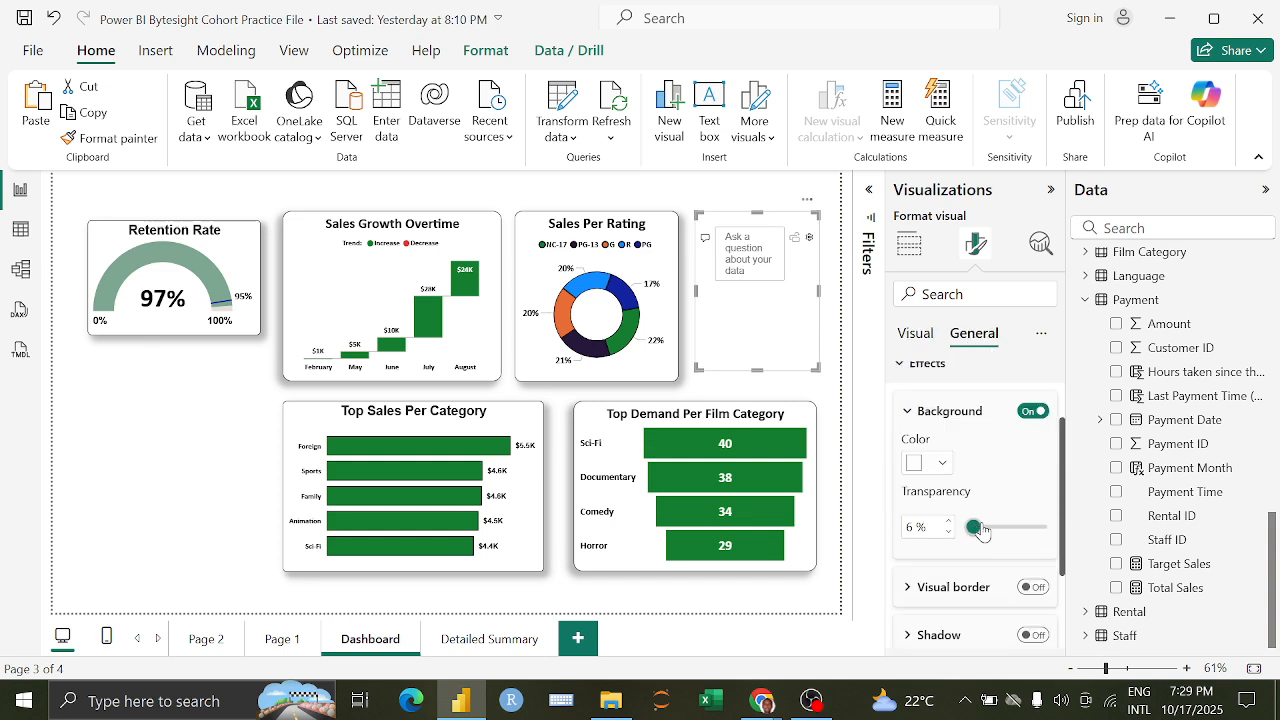
drag(981, 531, 971, 530)
Step: Turn on the Q&A visual's border and set its rounded corners to 13 px
click(1027, 584)
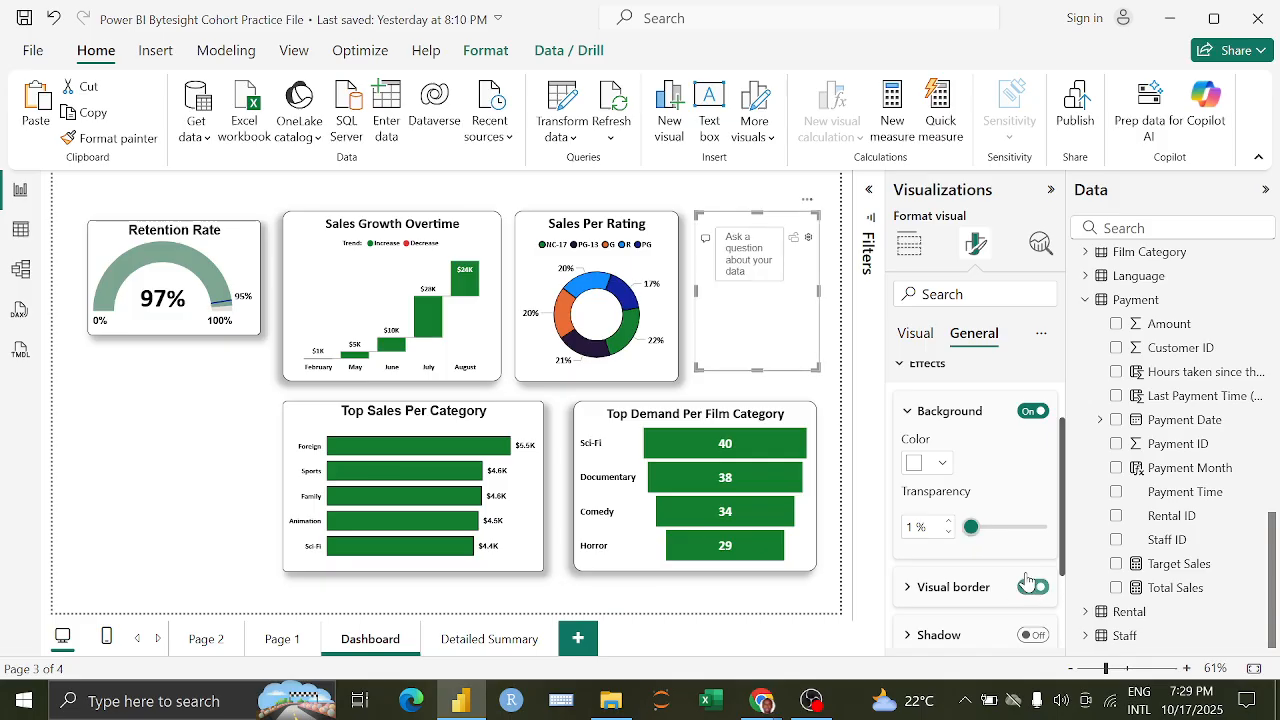
scroll(1015, 560, down, 2)
click(962, 488)
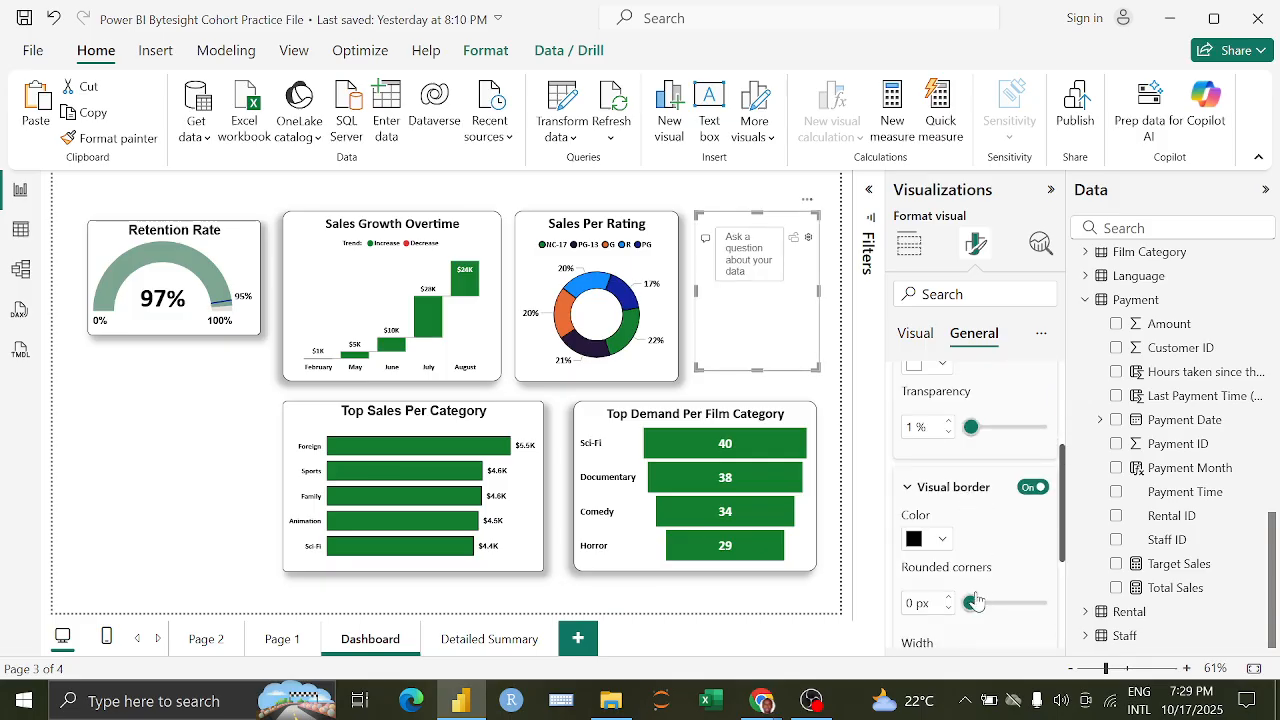
drag(969, 602, 1003, 598)
scroll(956, 478, down, 3)
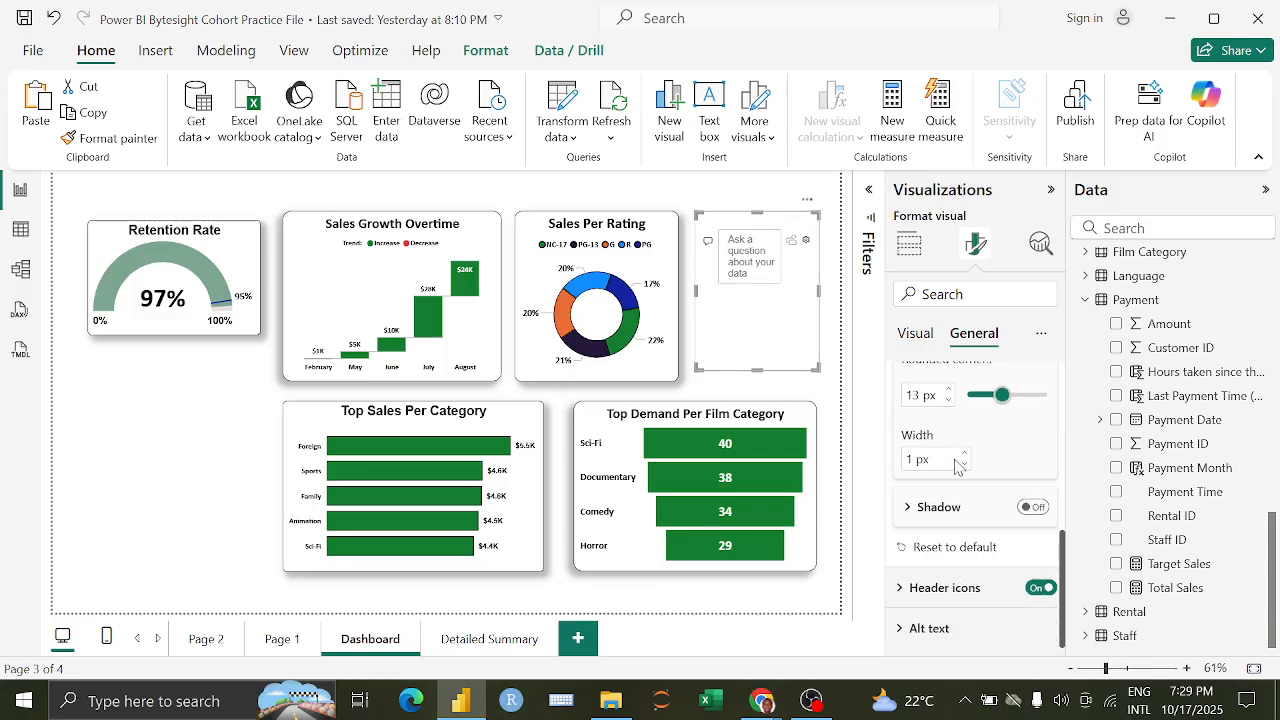
Step: Turn on the Q&A visual's shadow and give it a centered title reading "Q & A"
click(1033, 507)
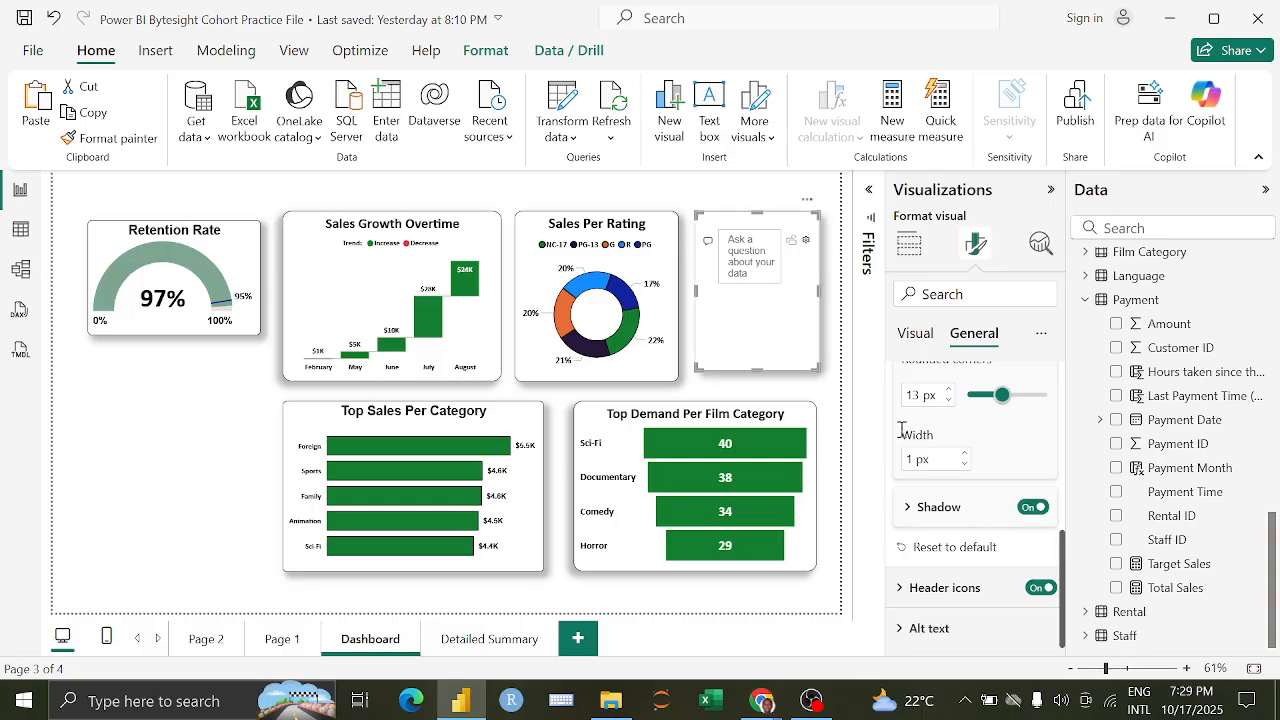
scroll(960, 440, up, 5)
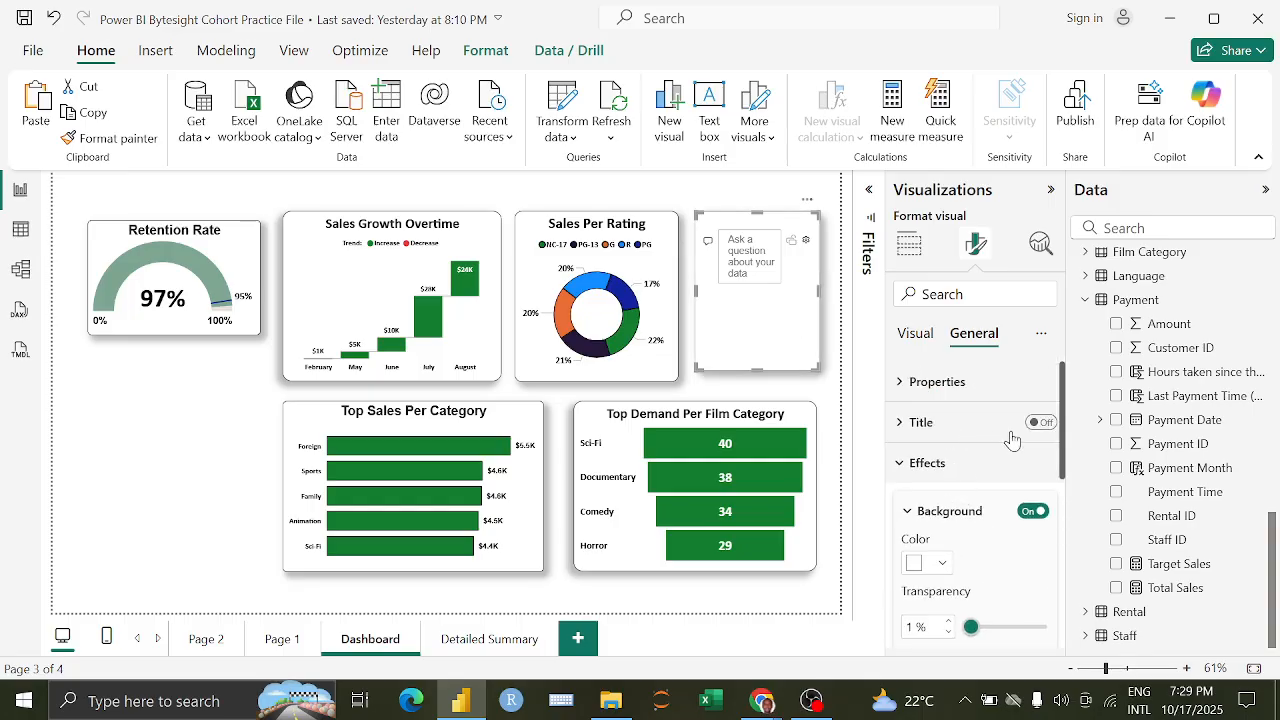
click(1052, 424)
click(963, 424)
click(957, 523)
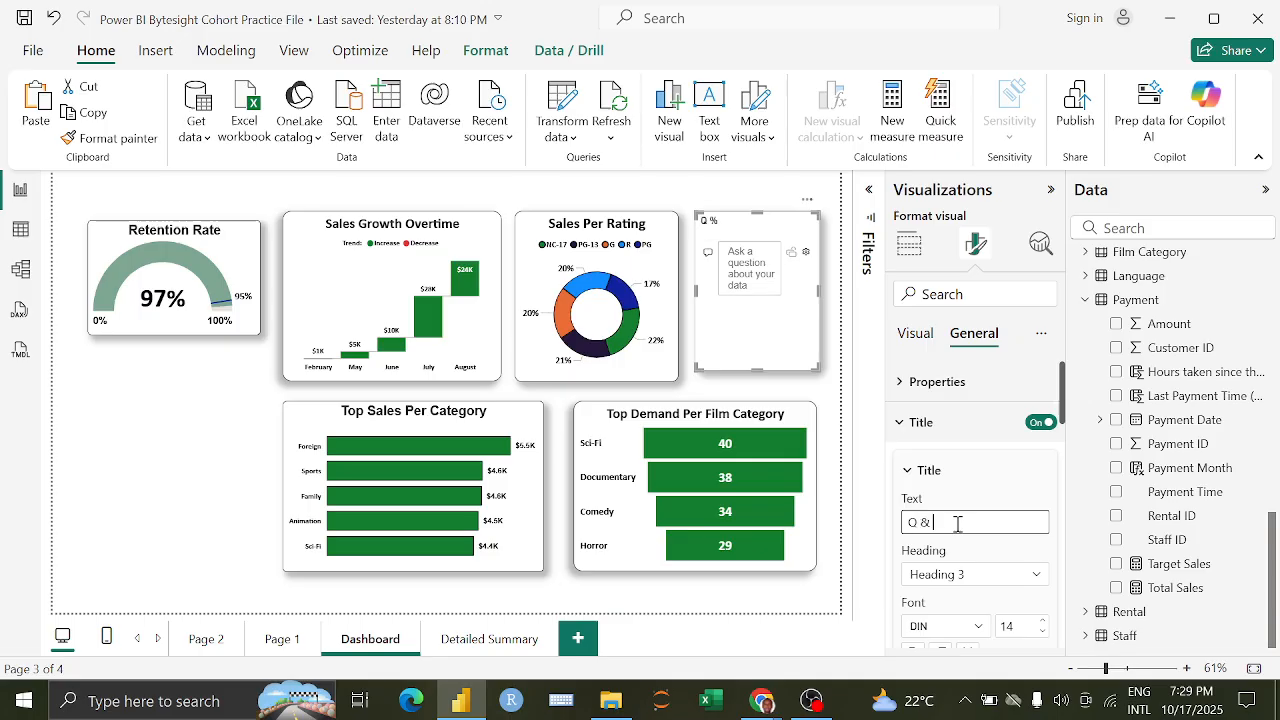
scroll(960, 523, down, 5)
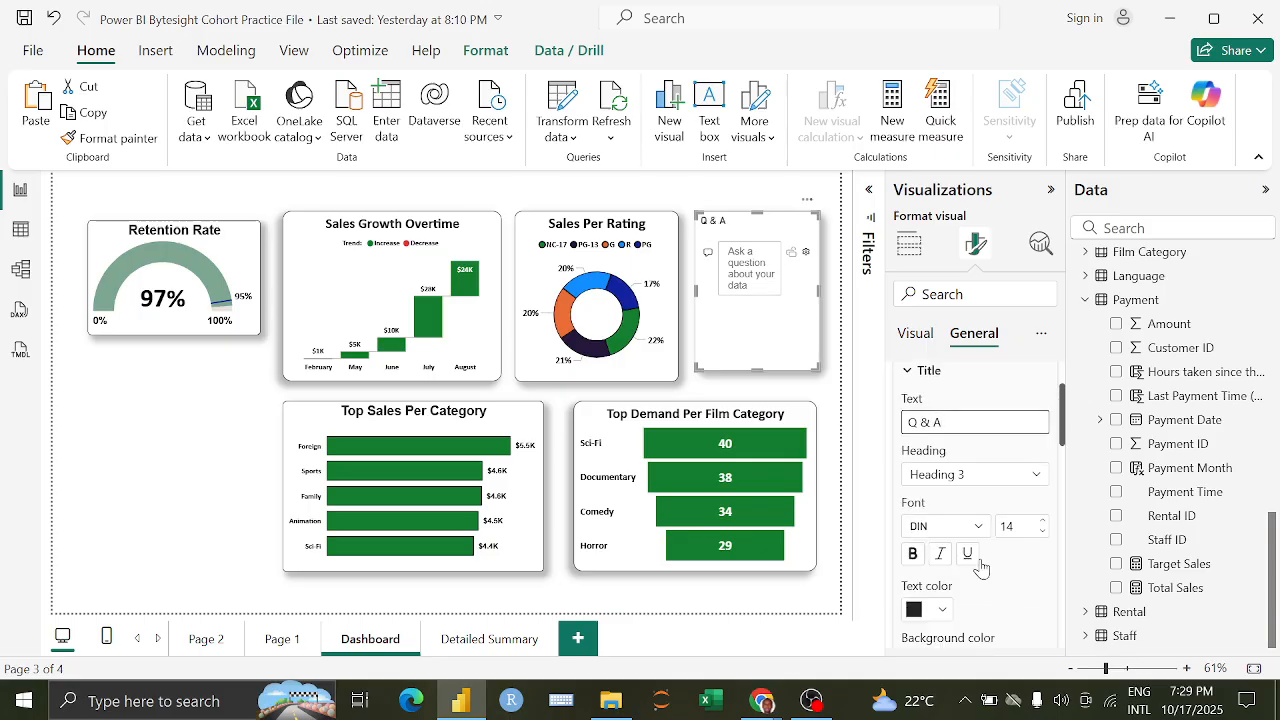
click(941, 519)
scroll(970, 518, up, 5)
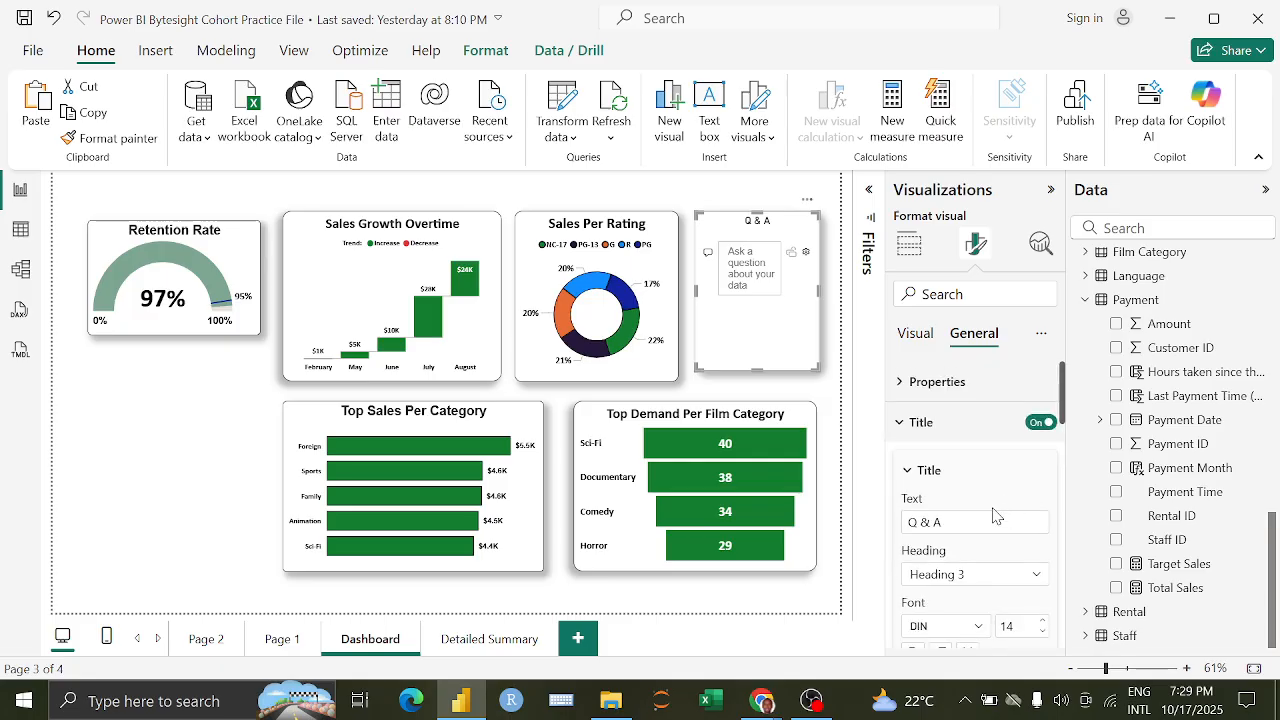
Step: Format the Q&A visual's title as Heading 2 in bold Arial, size 16
click(980, 578)
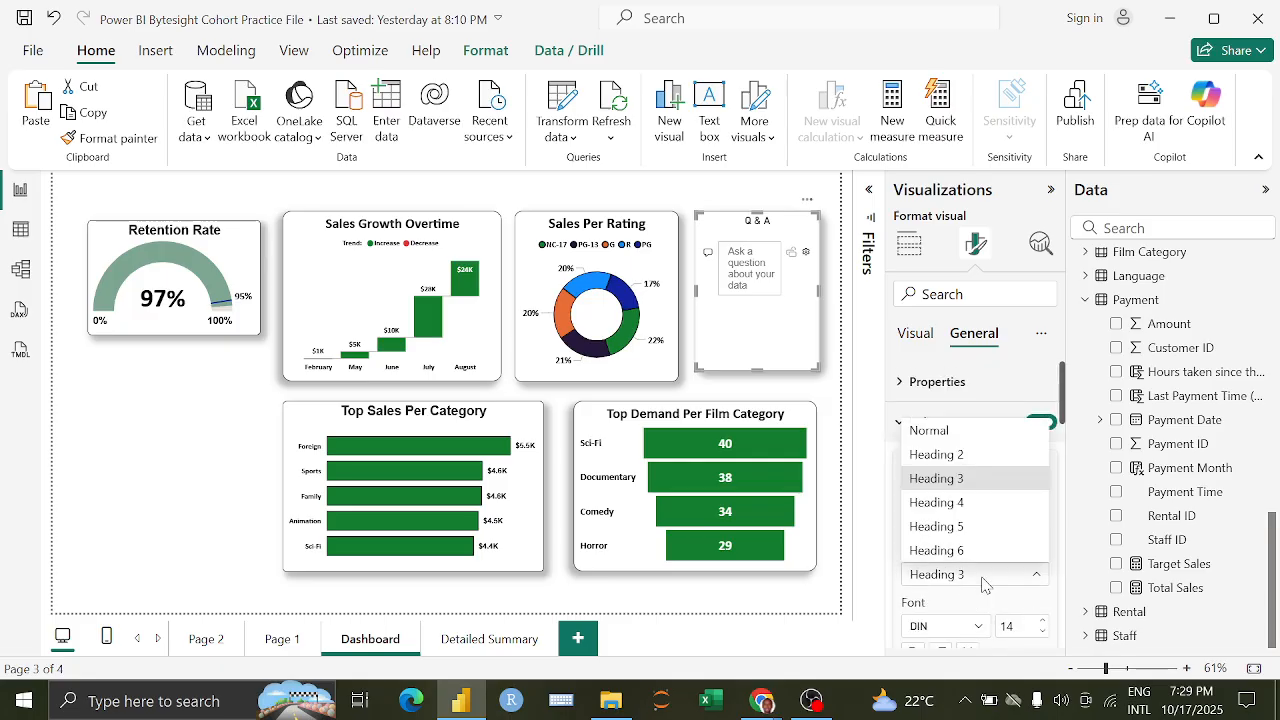
click(968, 477)
scroll(968, 477, down, 2)
click(955, 527)
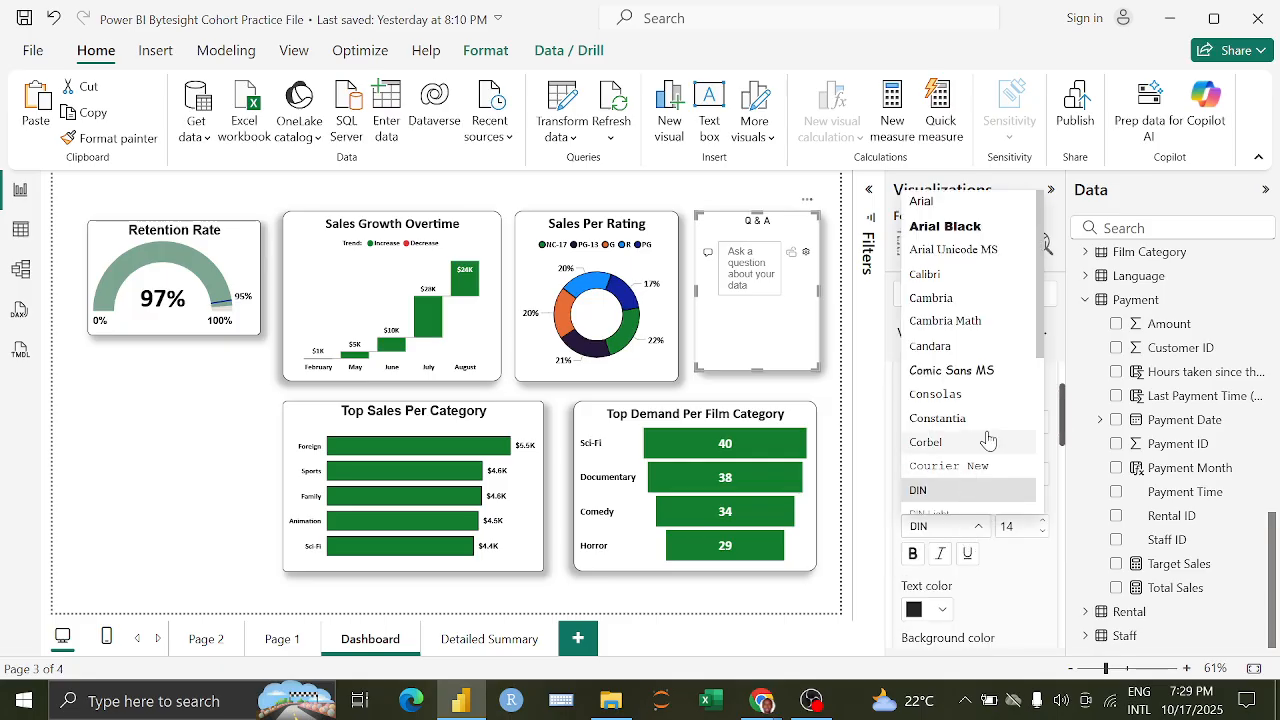
click(955, 210)
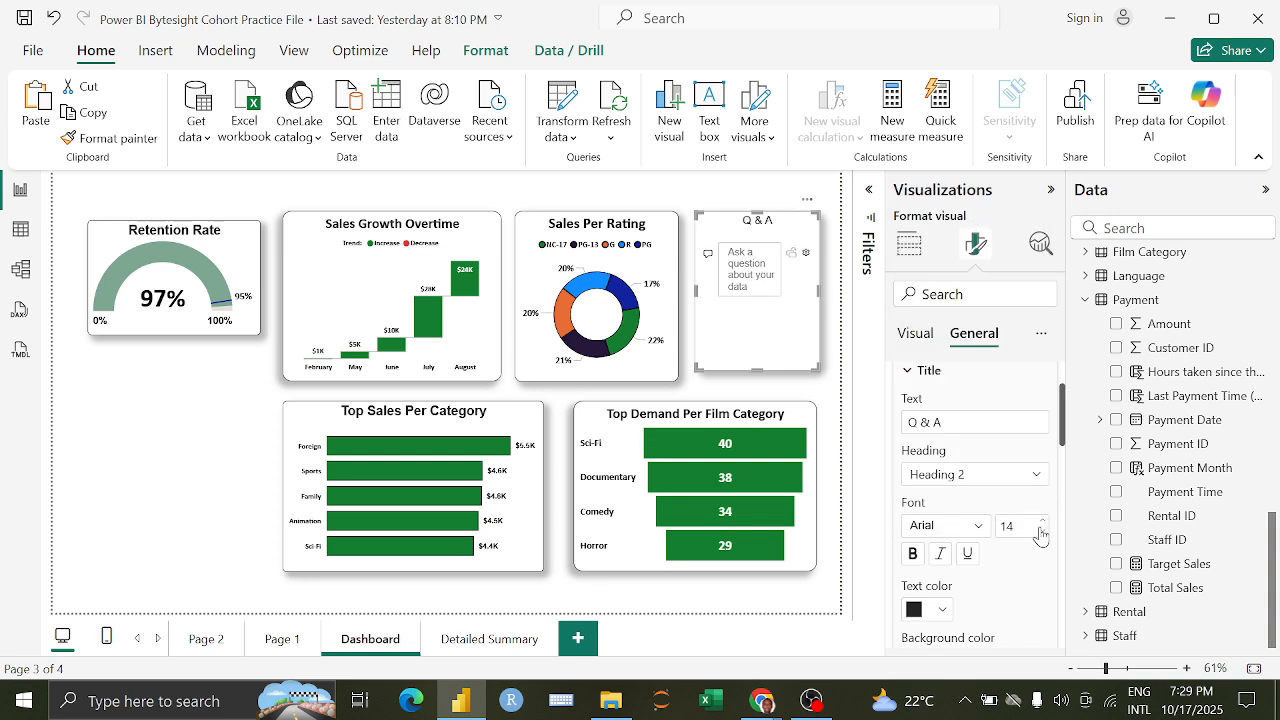
click(1042, 522)
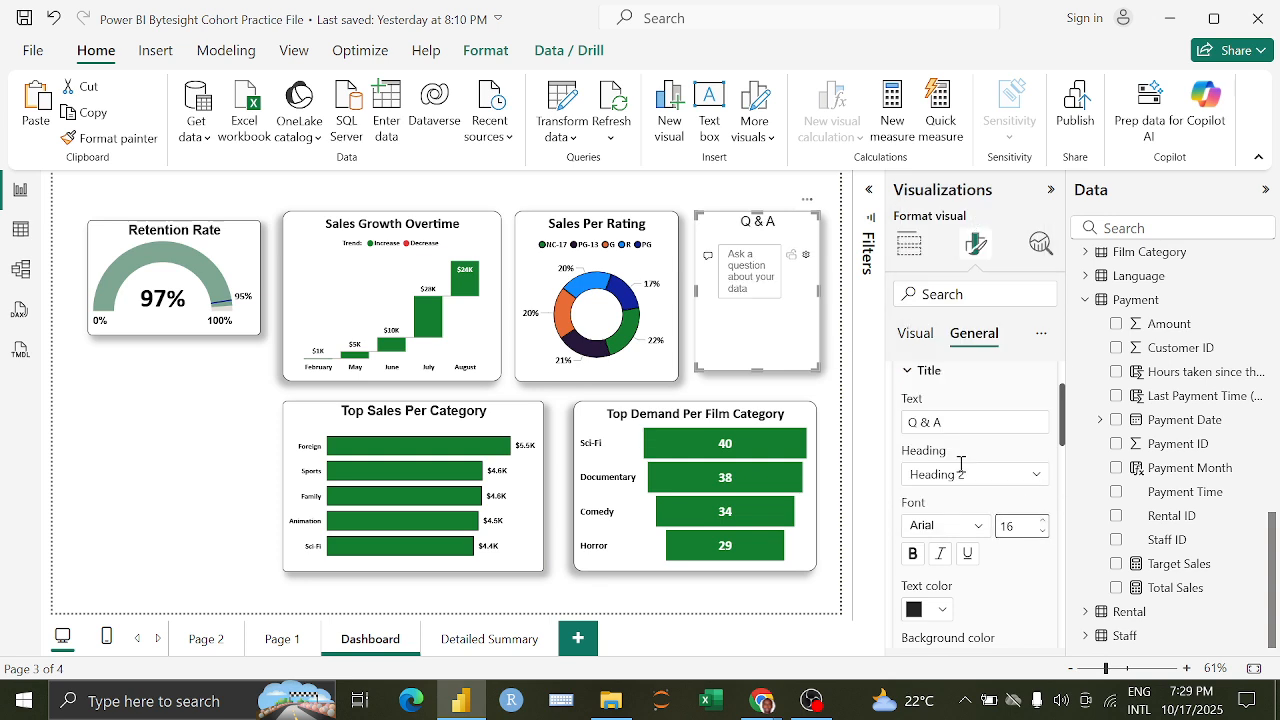
click(912, 553)
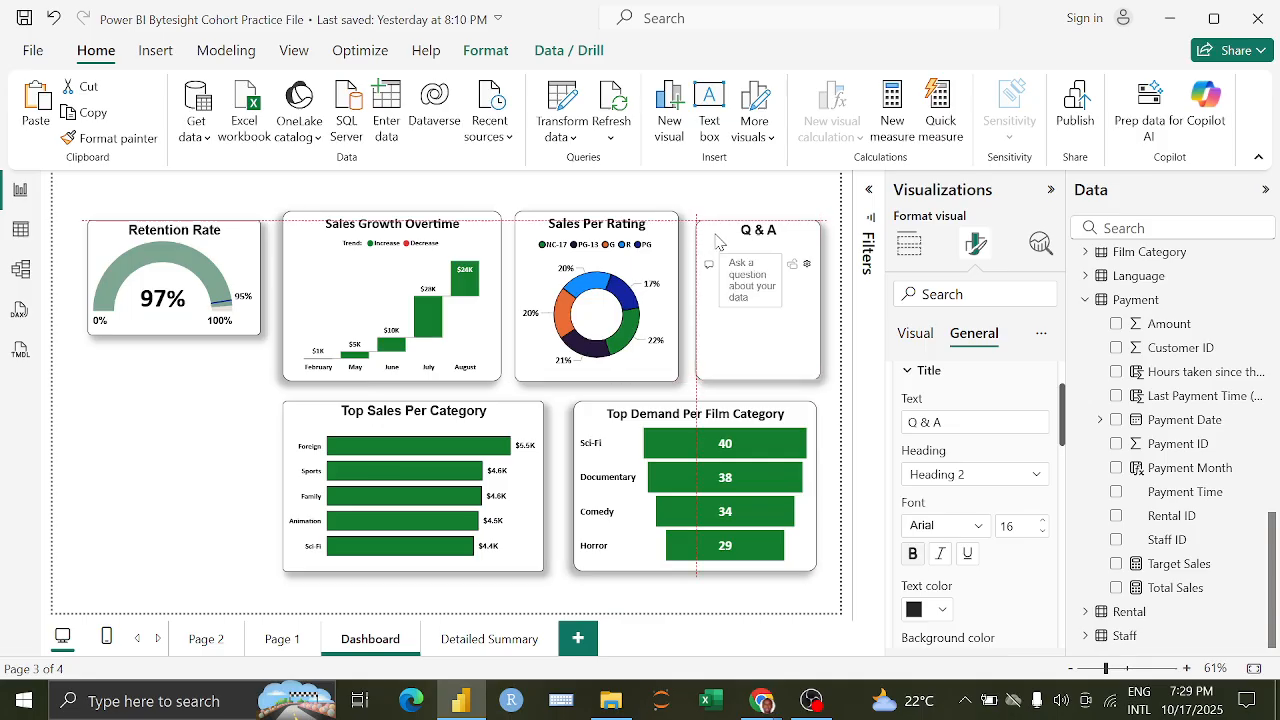
Step: Reposition the Q&A visual beside the Sales Per Rating chart and extend its height to align with that chart's top and bottom edges
drag(769, 376, 763, 385)
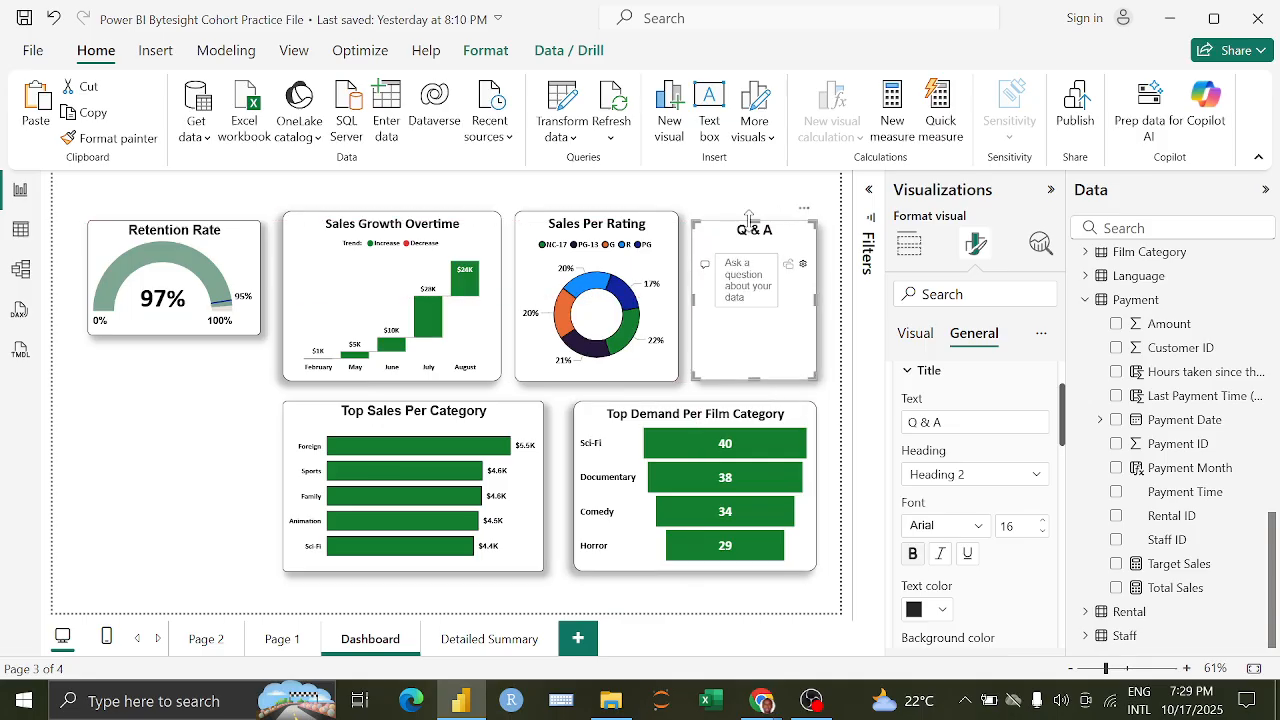
drag(748, 216, 748, 207)
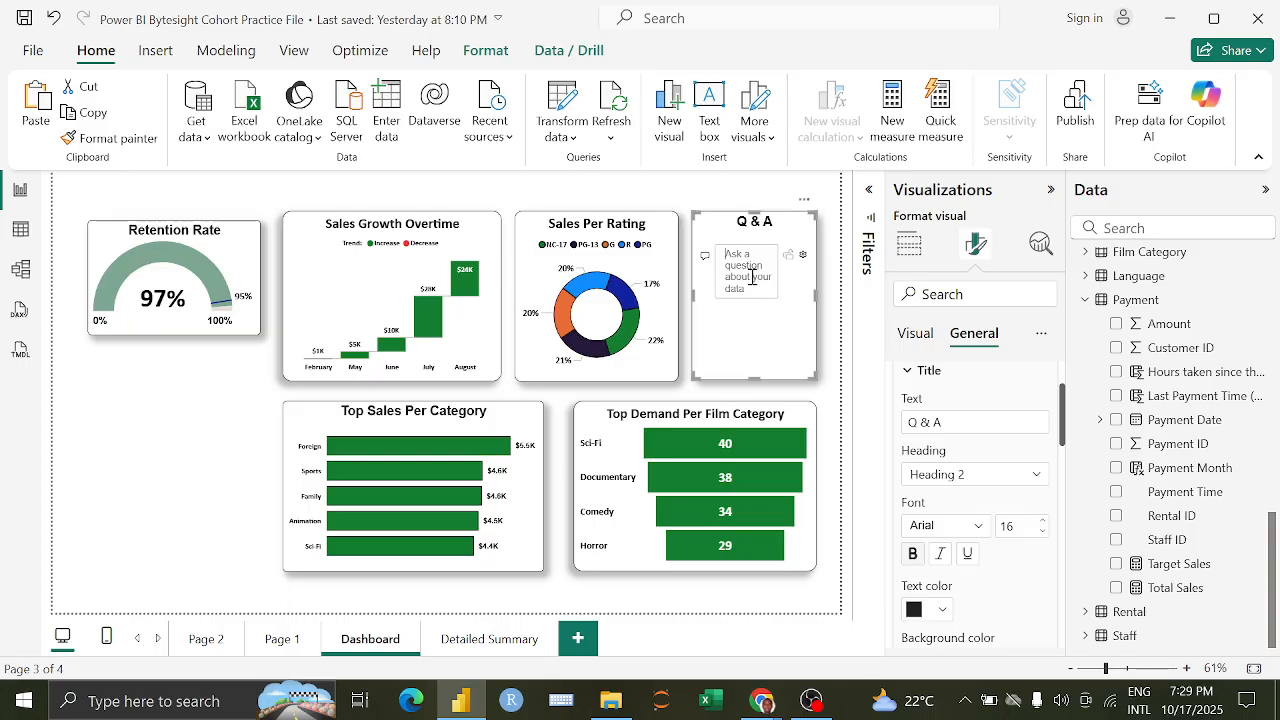
Step: Ask the Q&A visual "What was the total sales for the horror film category?" and accept the matching suggestion
text(What was t)
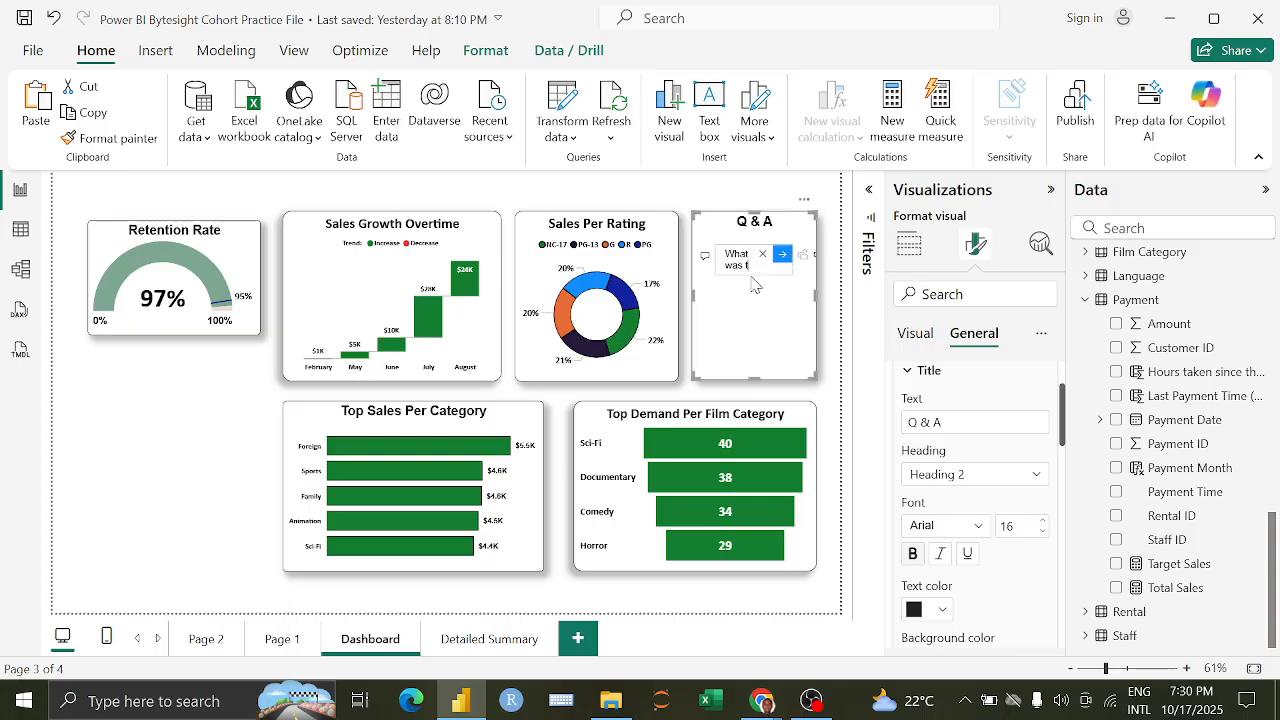
text(he total)
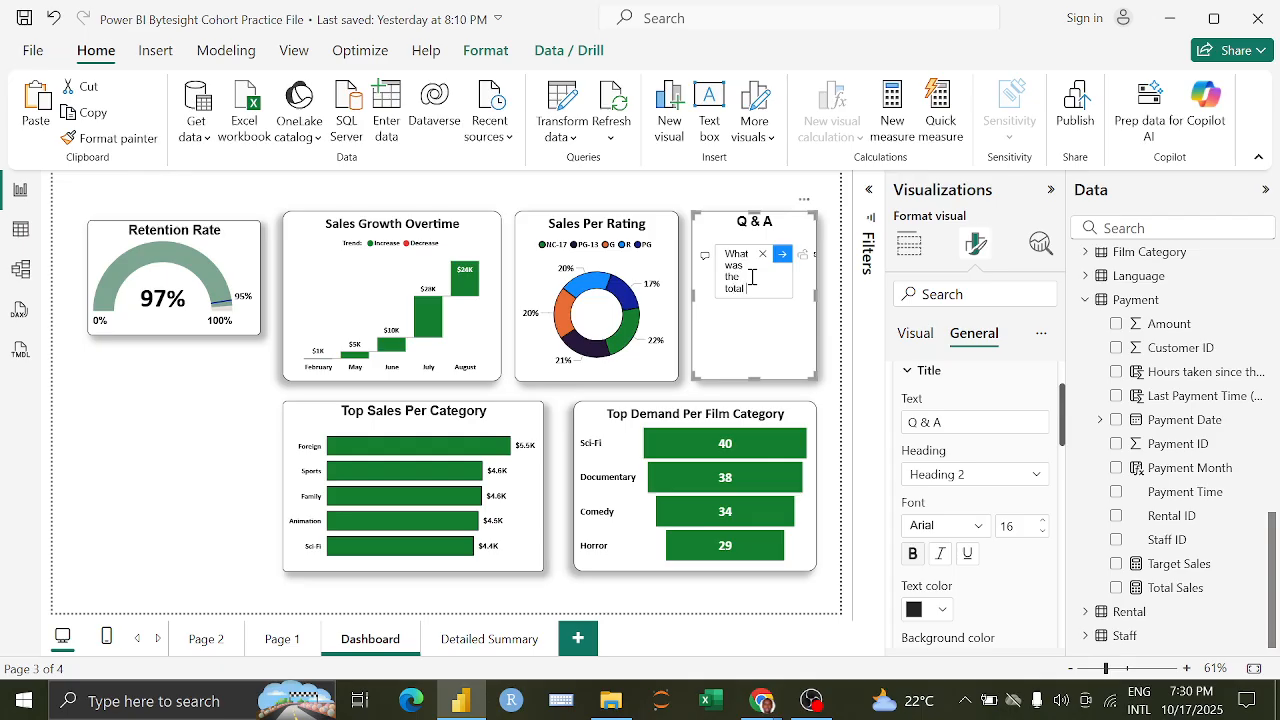
text( sales for the horro)
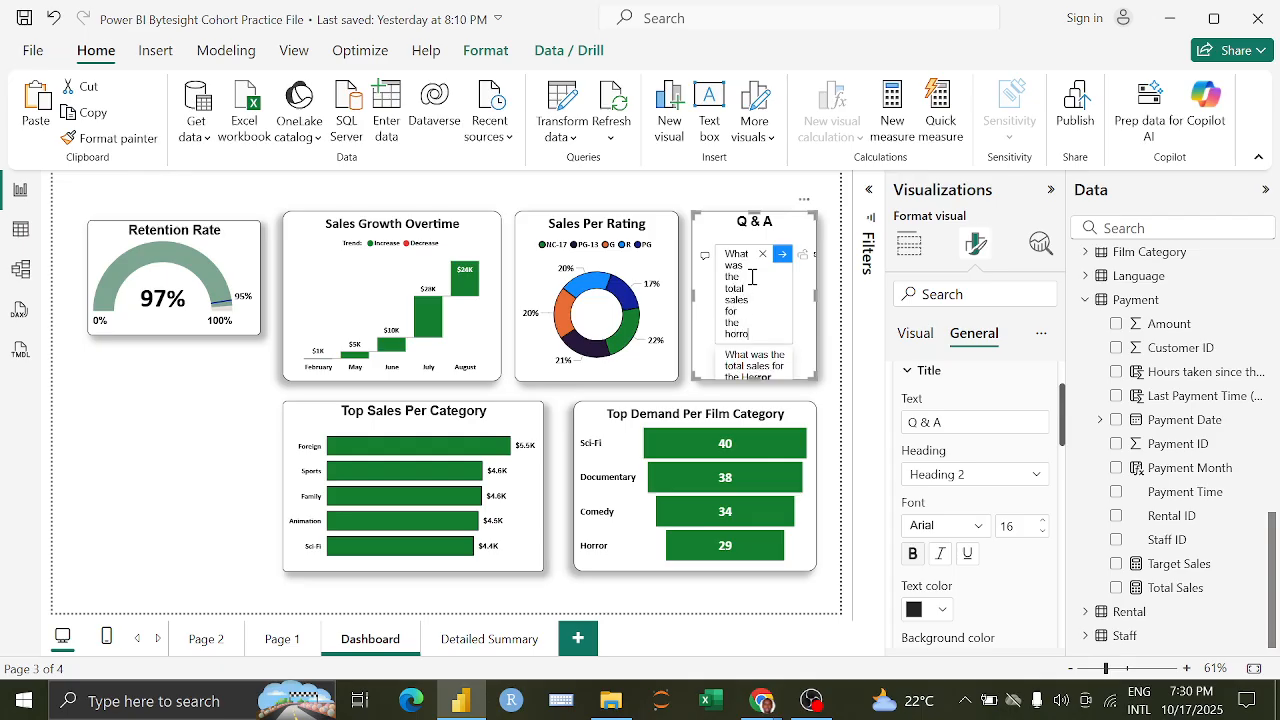
text(r fi)
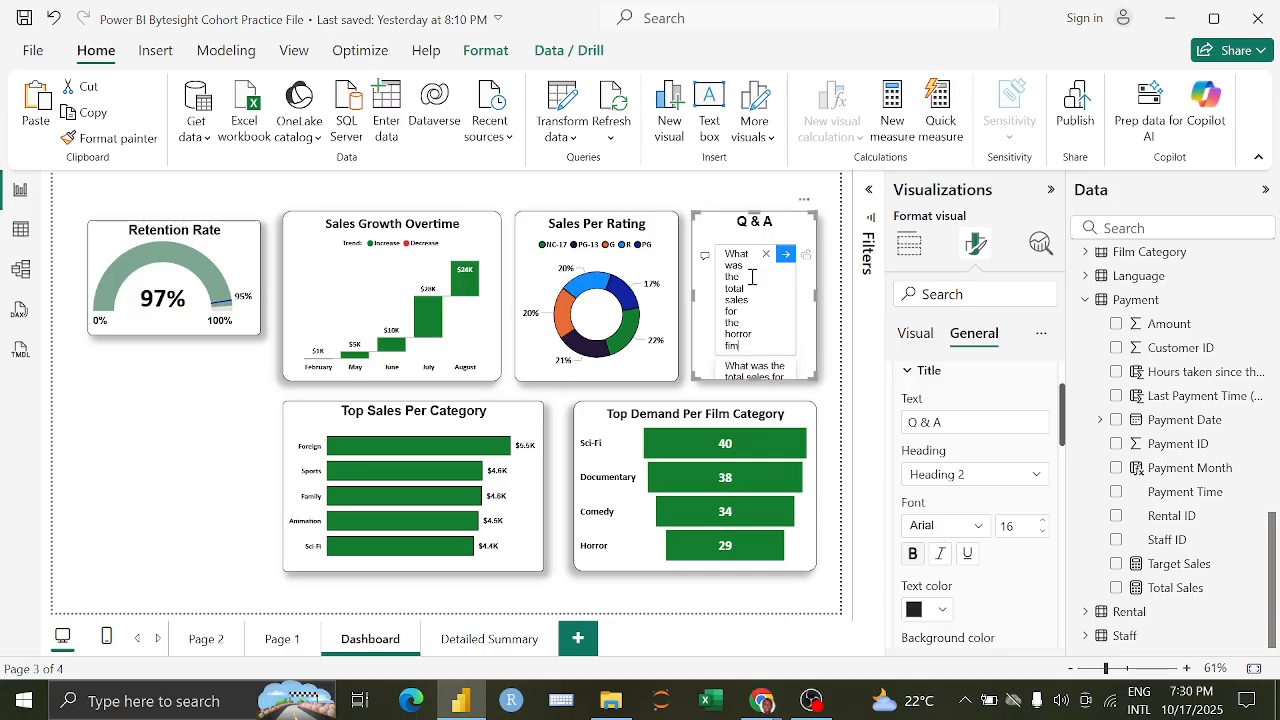
text(m)
key(BackSpace)
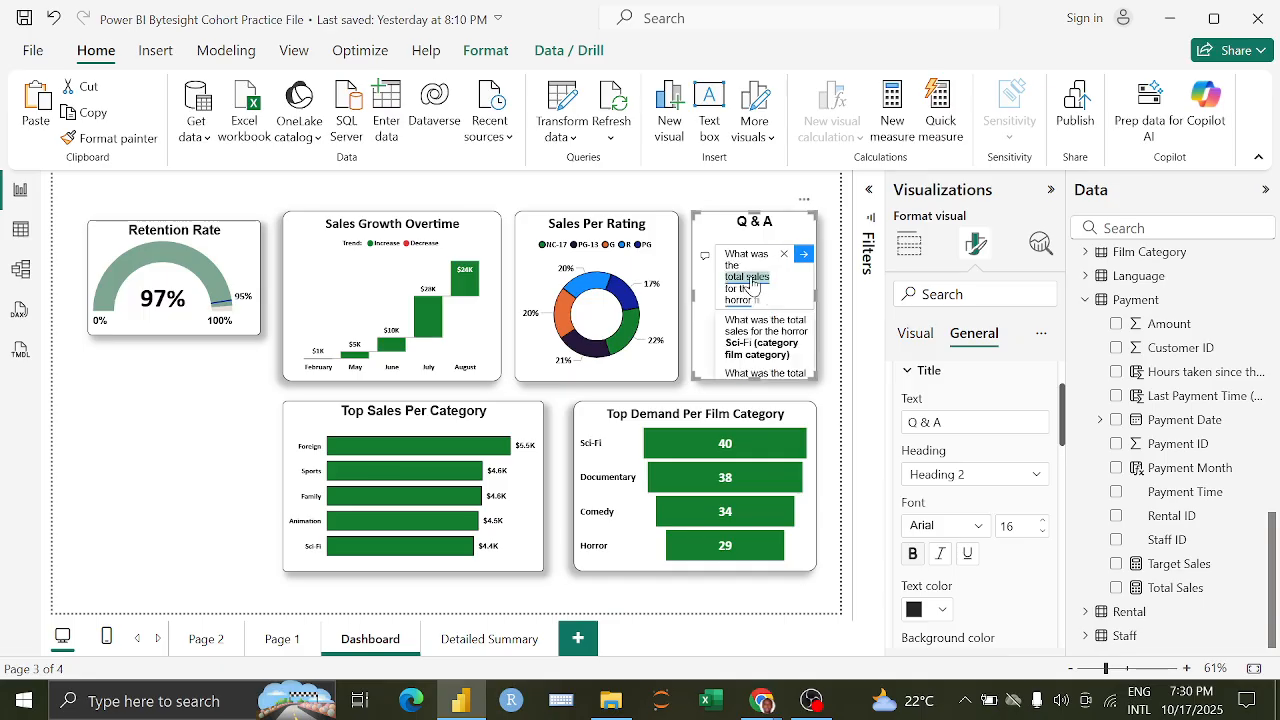
text(lm category)
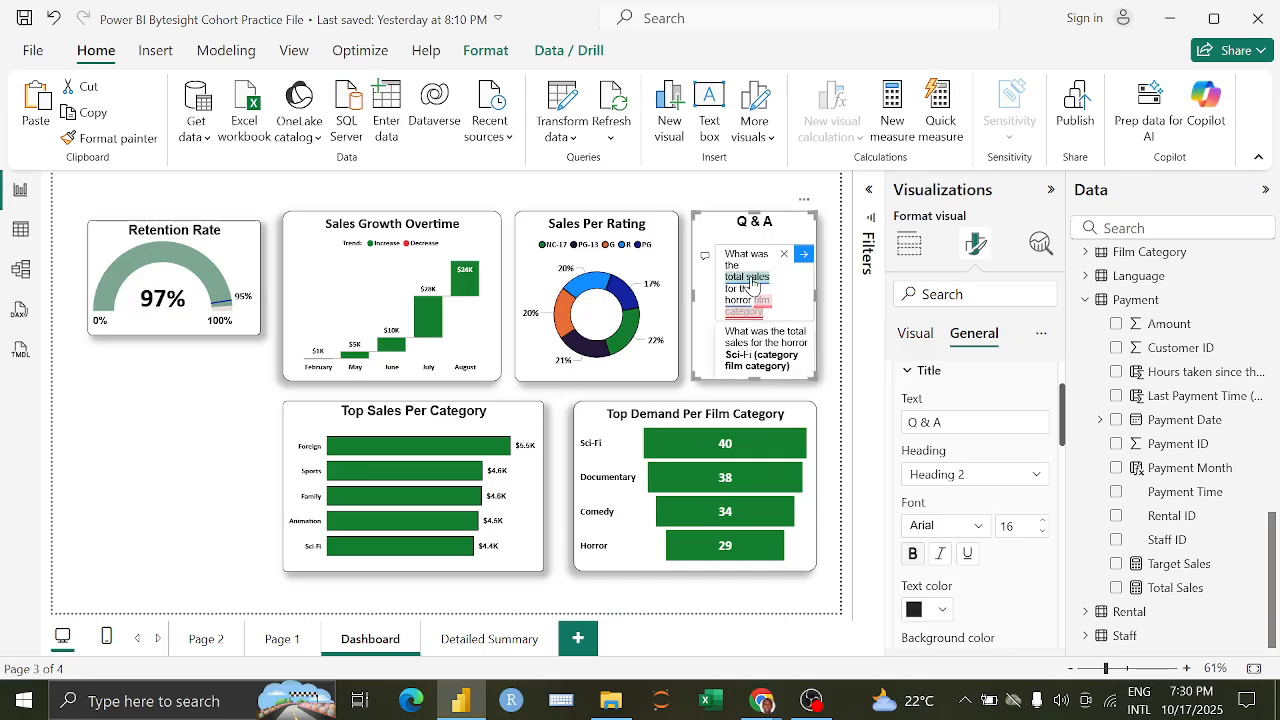
text(?)
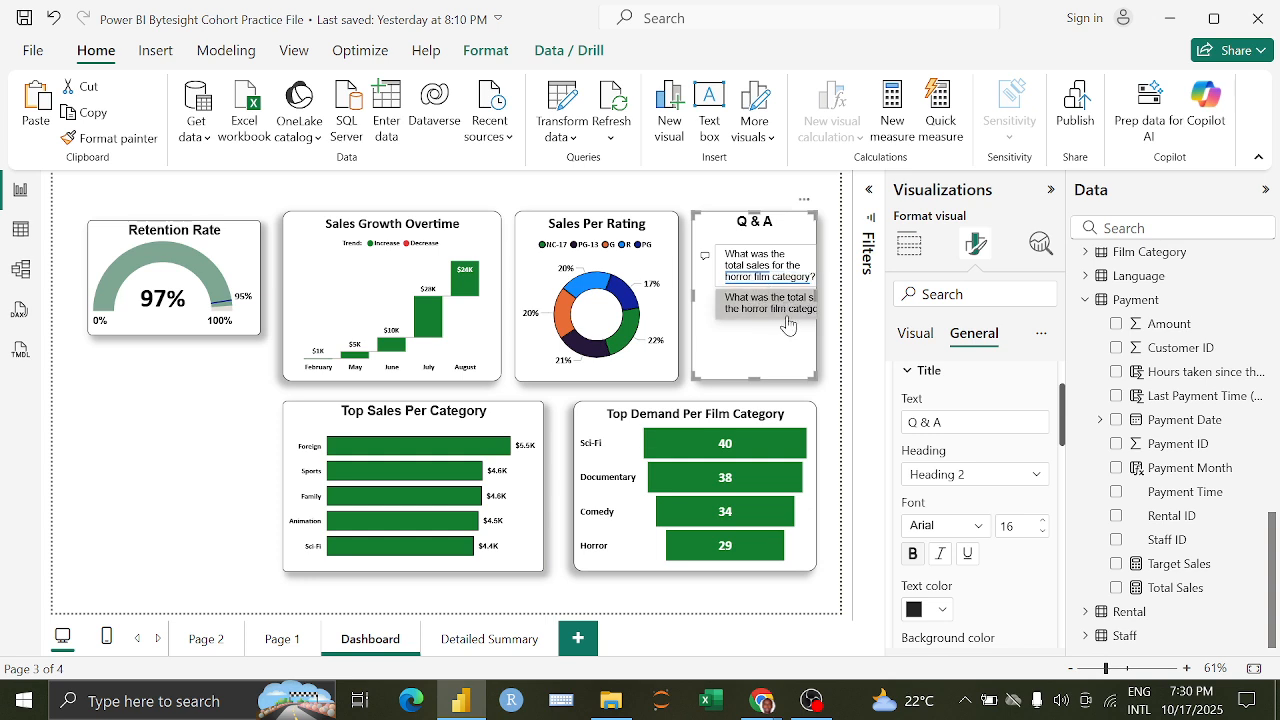
click(776, 300)
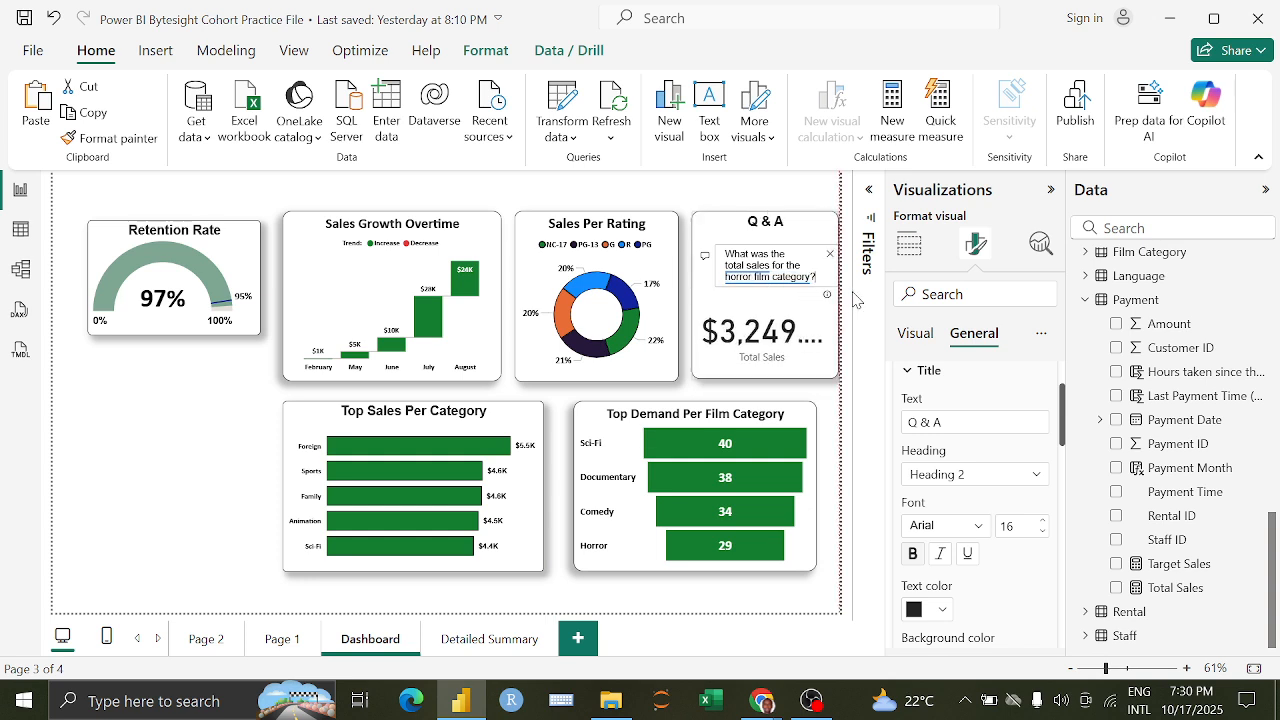
Step: Shift the Q&A visual against the Sales Per Rating chart and widen it to the page edge
drag(736, 231, 726, 237)
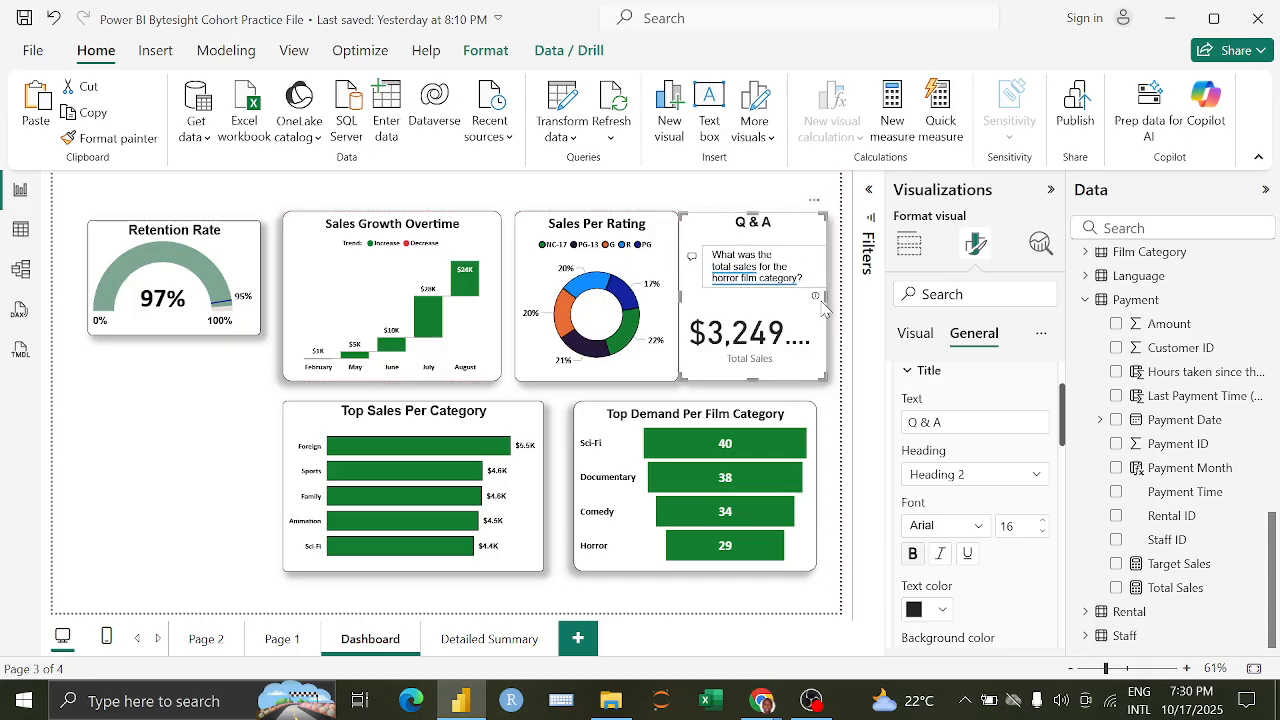
drag(824, 297, 838, 298)
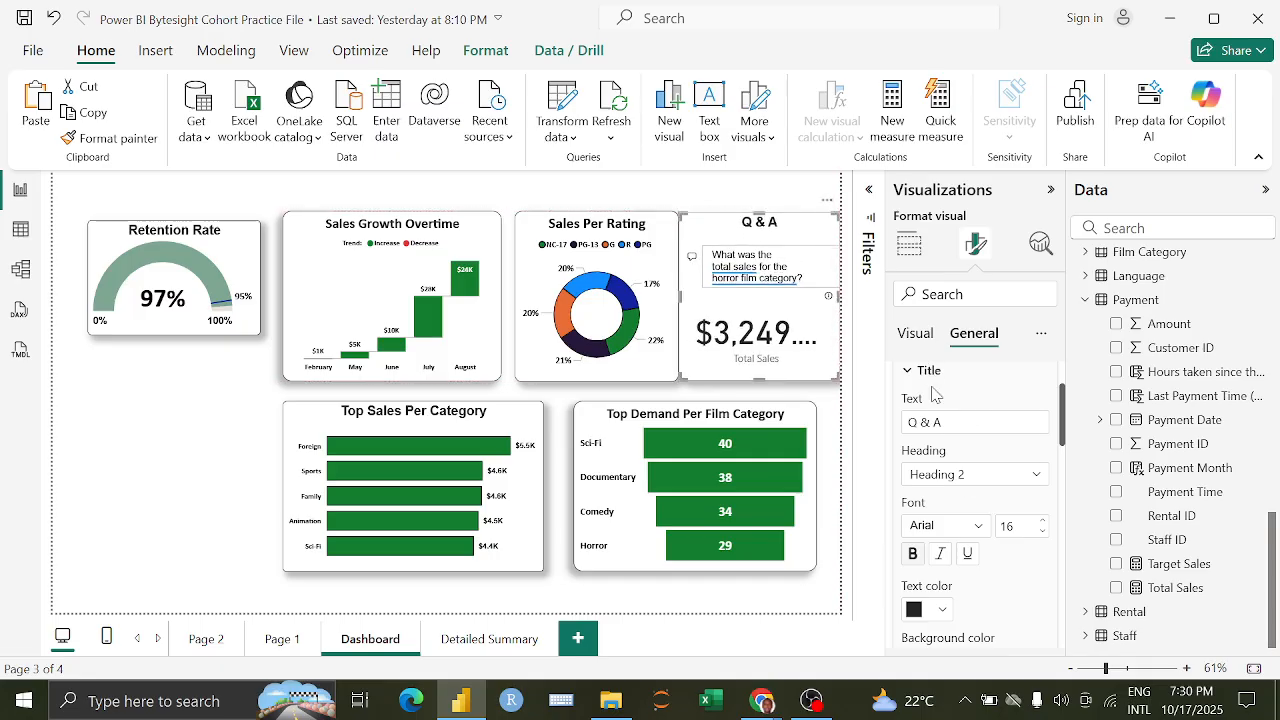
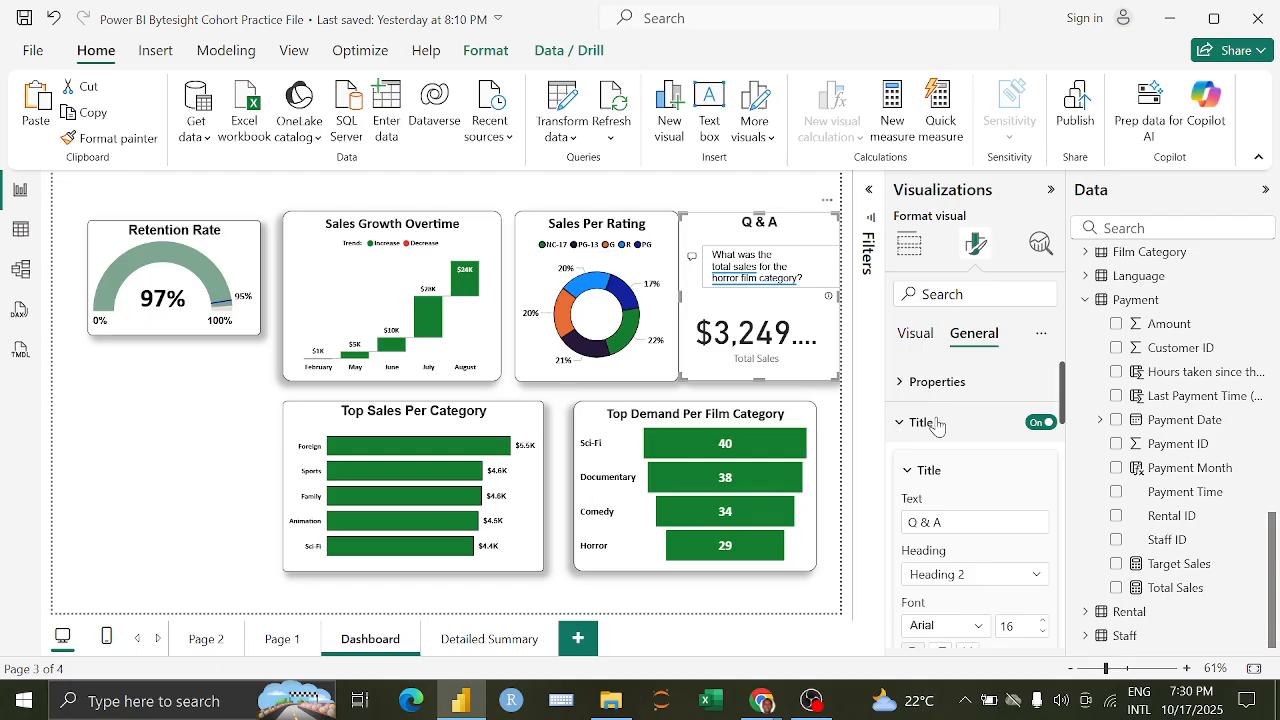
click(937, 423)
click(915, 333)
click(961, 428)
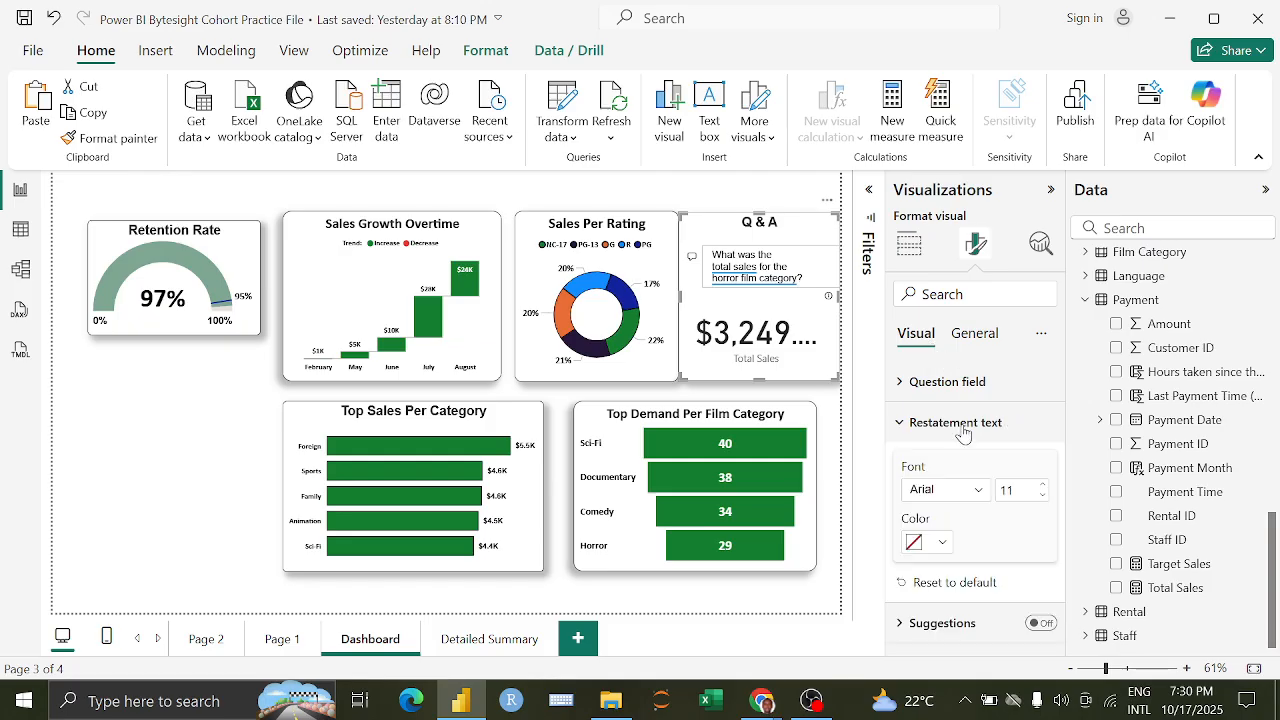
click(943, 422)
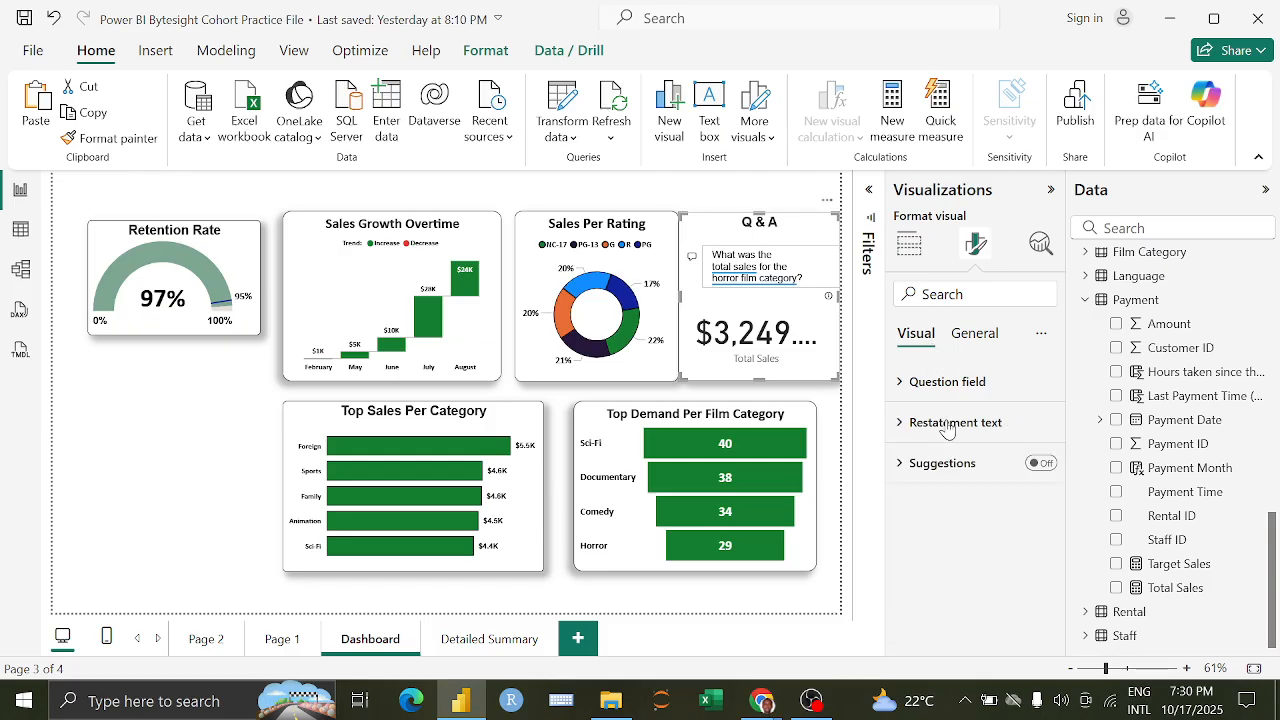
Step: Clear the question from the Q&A visual, and open its Q&A setup and close it without changes
drag(790, 268, 705, 254)
key(BackSpace)
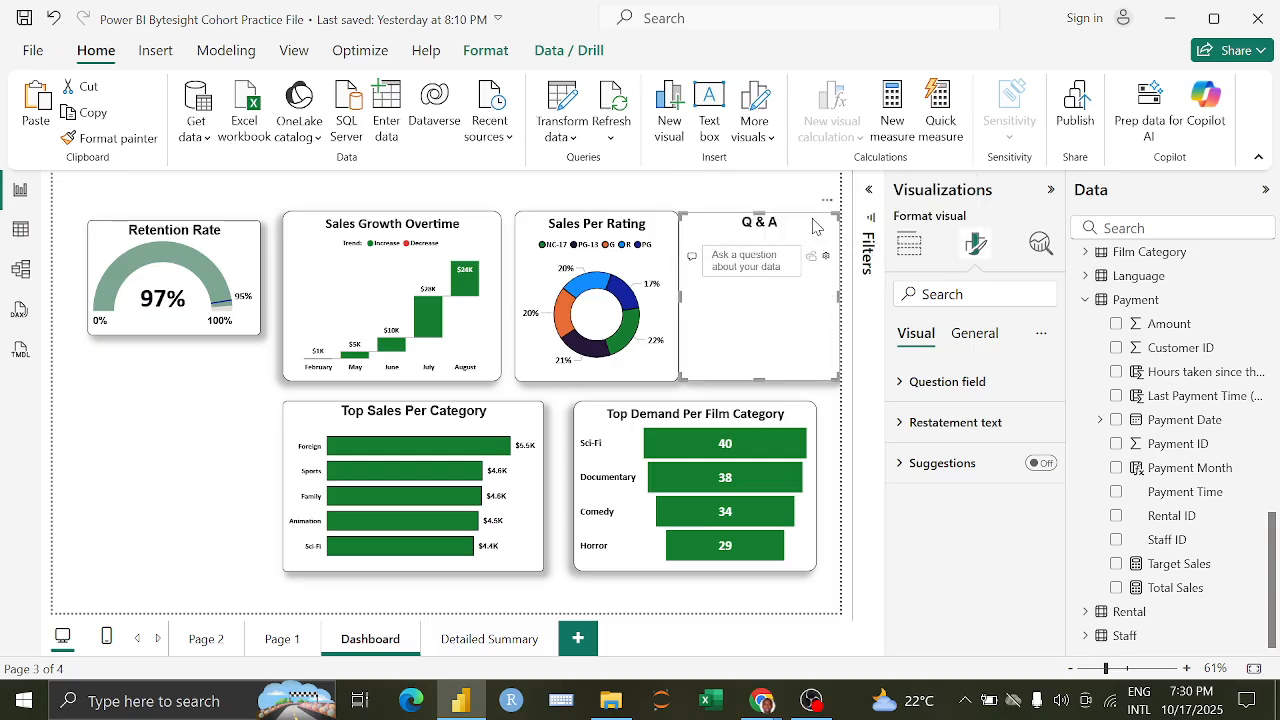
click(825, 256)
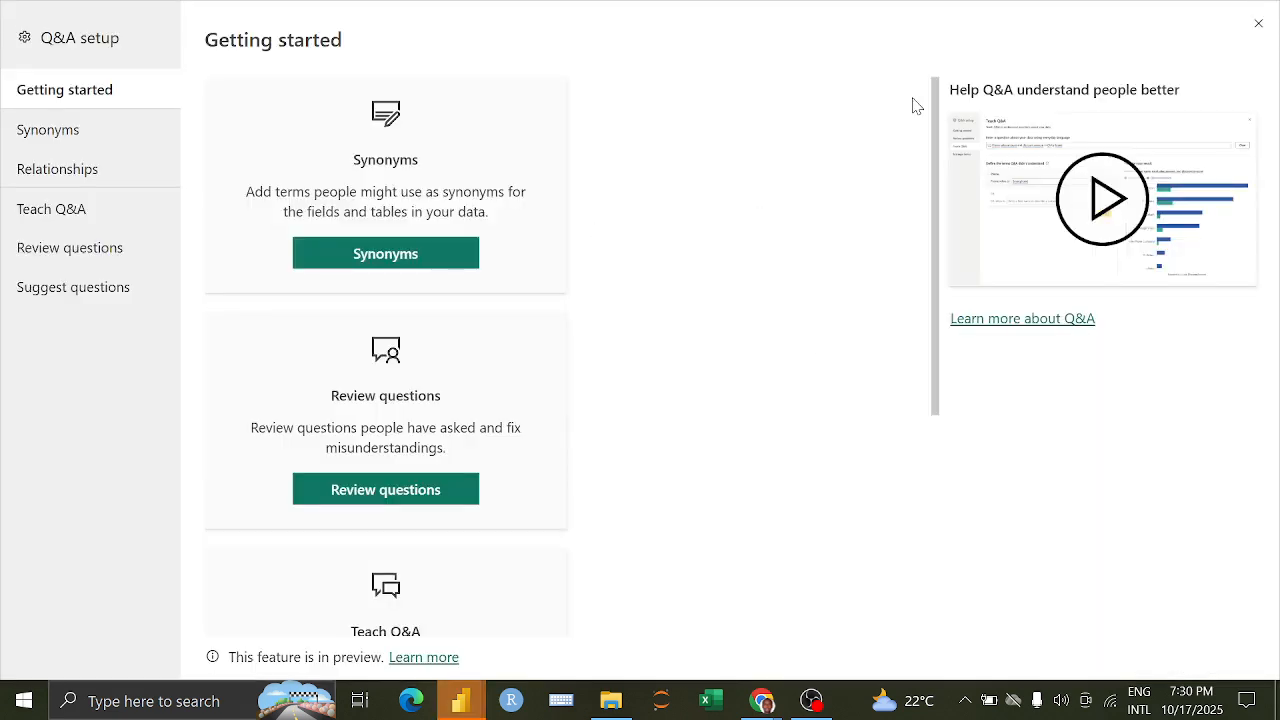
click(1258, 24)
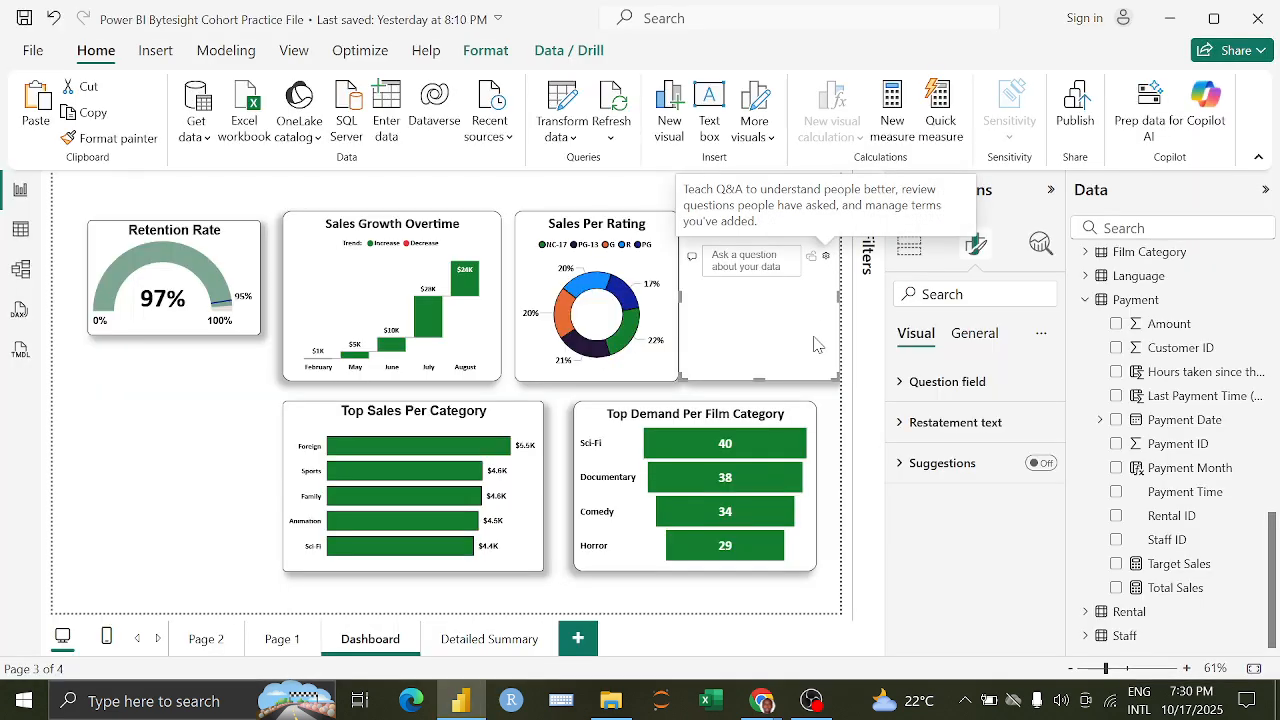
Step: Narrow the Q&A visual and the Sales Per Rating chart, leaving a small gap between them and aligning Q&A with the funnel chart's outer edge
drag(838, 316, 816, 300)
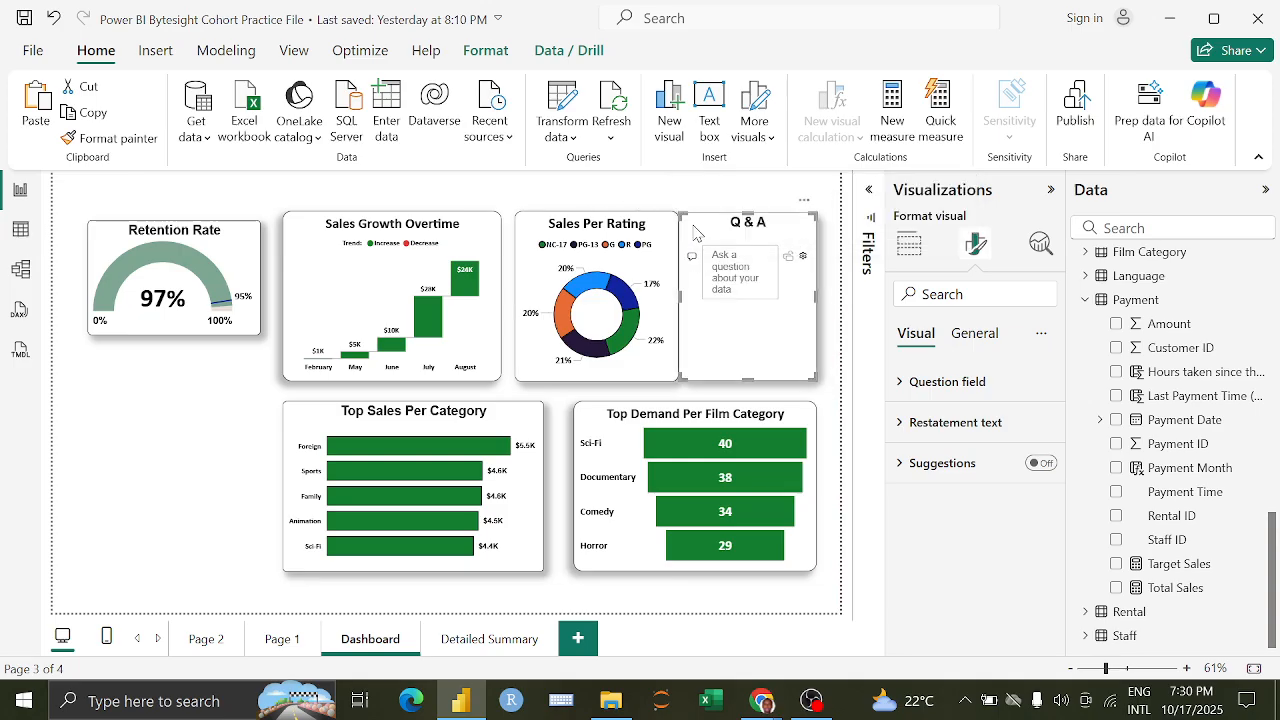
drag(696, 226, 703, 235)
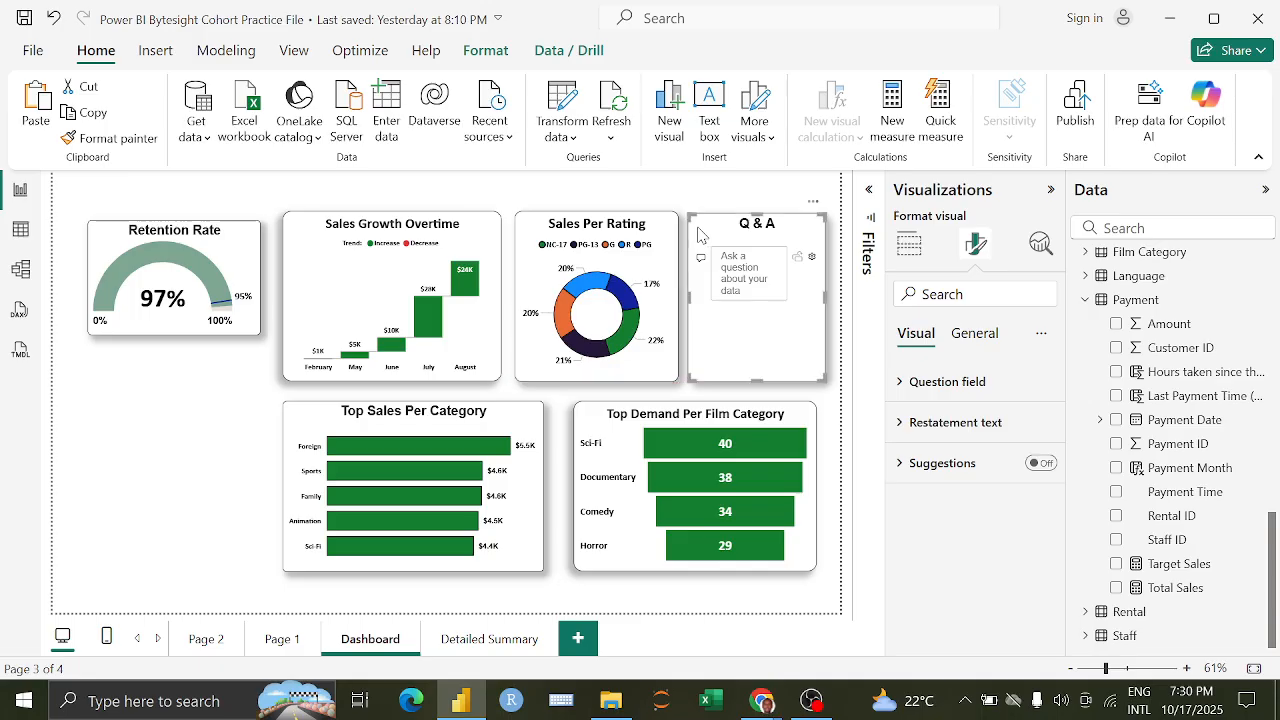
click(667, 288)
drag(679, 297, 668, 297)
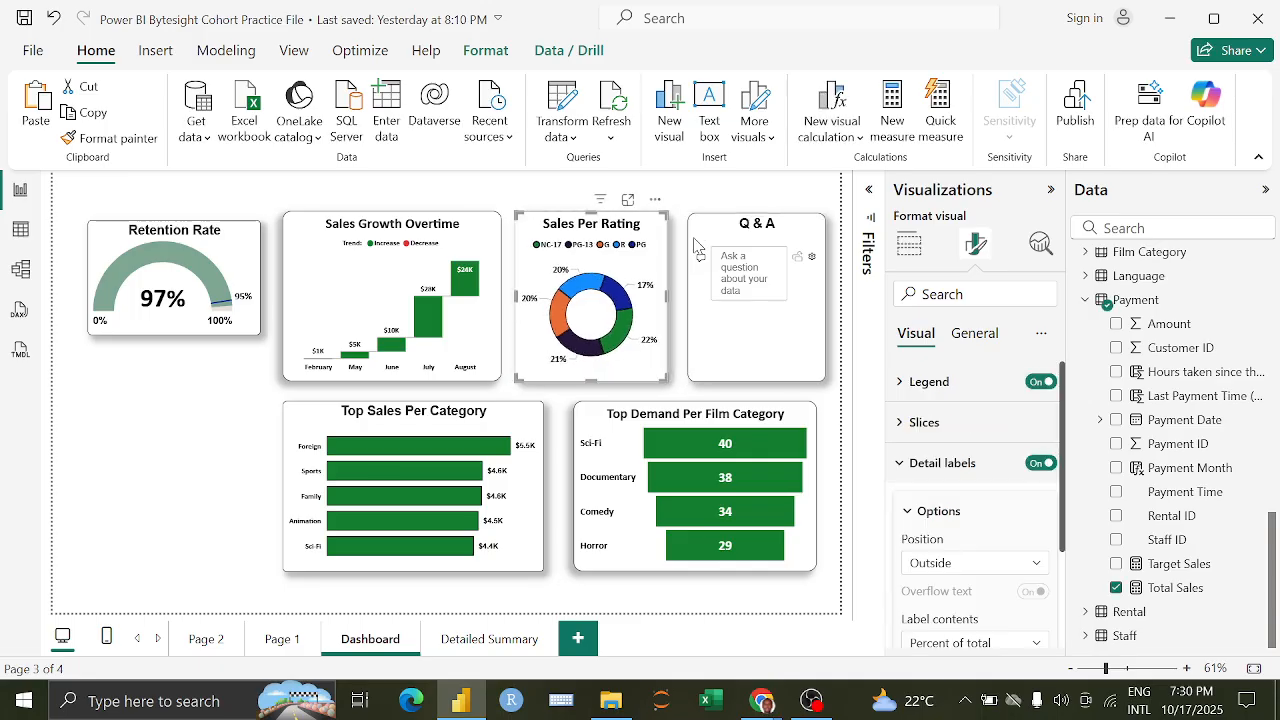
drag(707, 232, 698, 232)
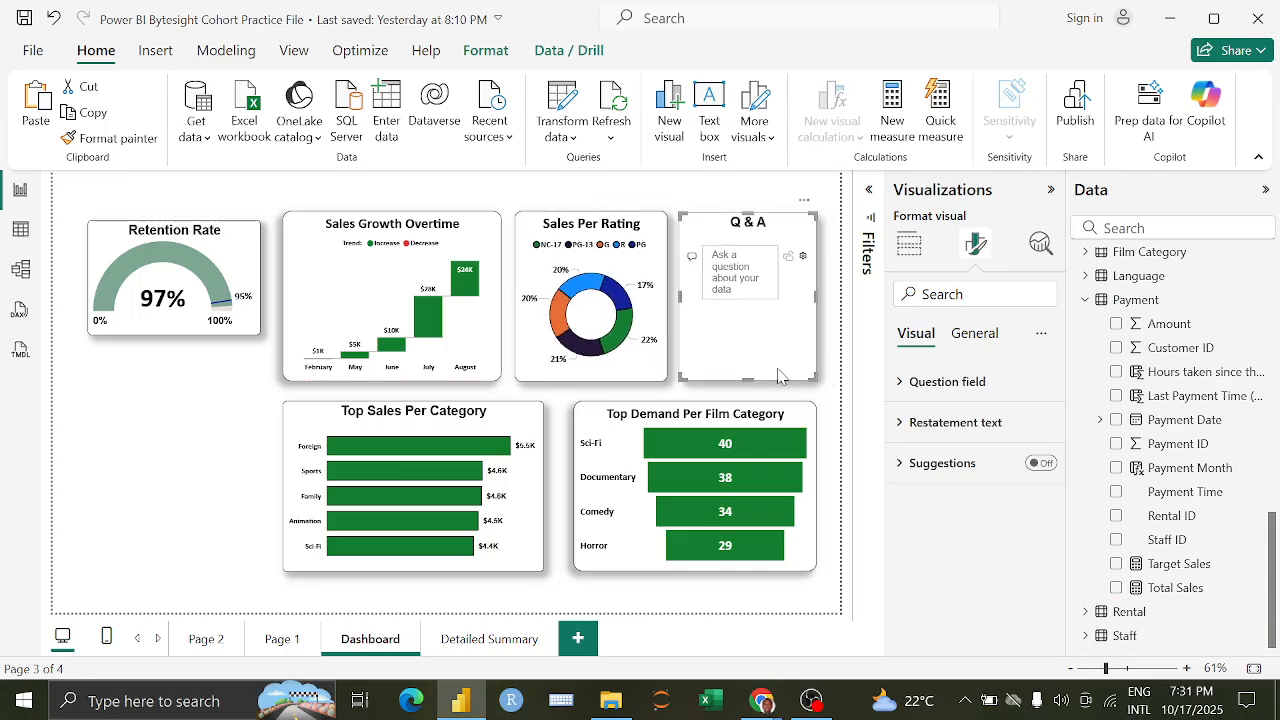
Step: Set the shadow position of the Top Demand Per Film Category funnel chart to Bottom right
click(835, 482)
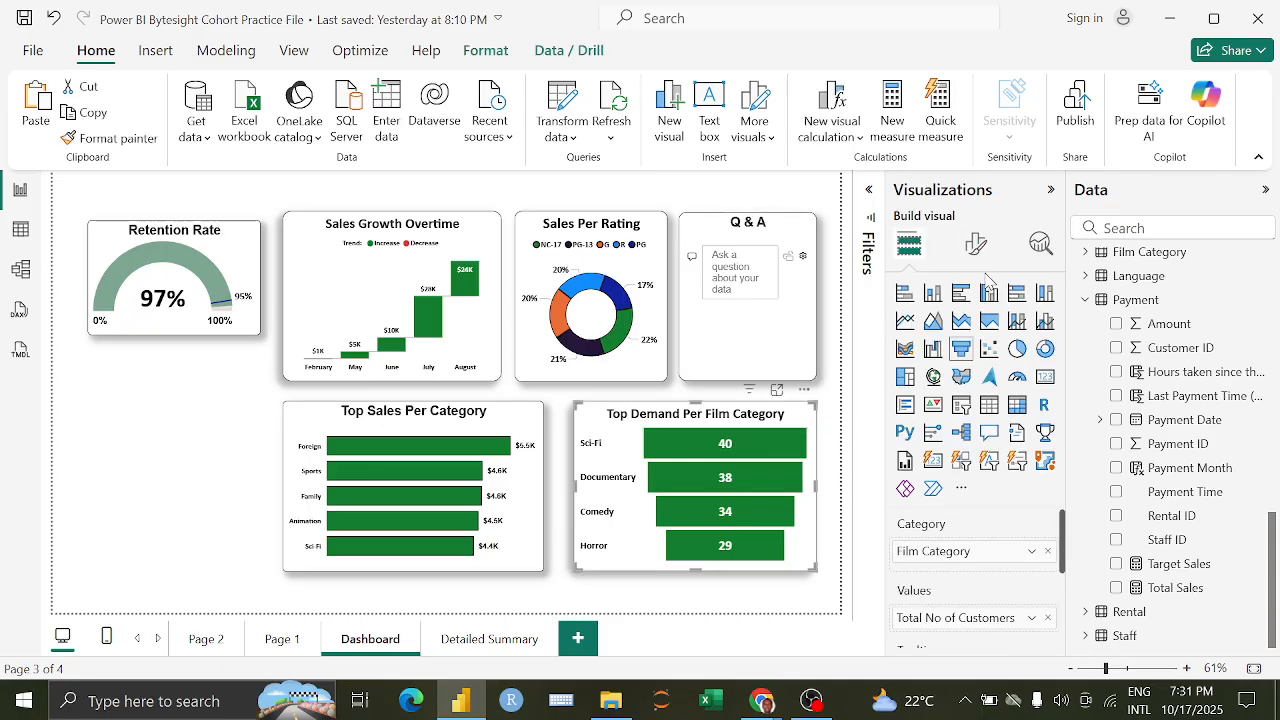
click(975, 243)
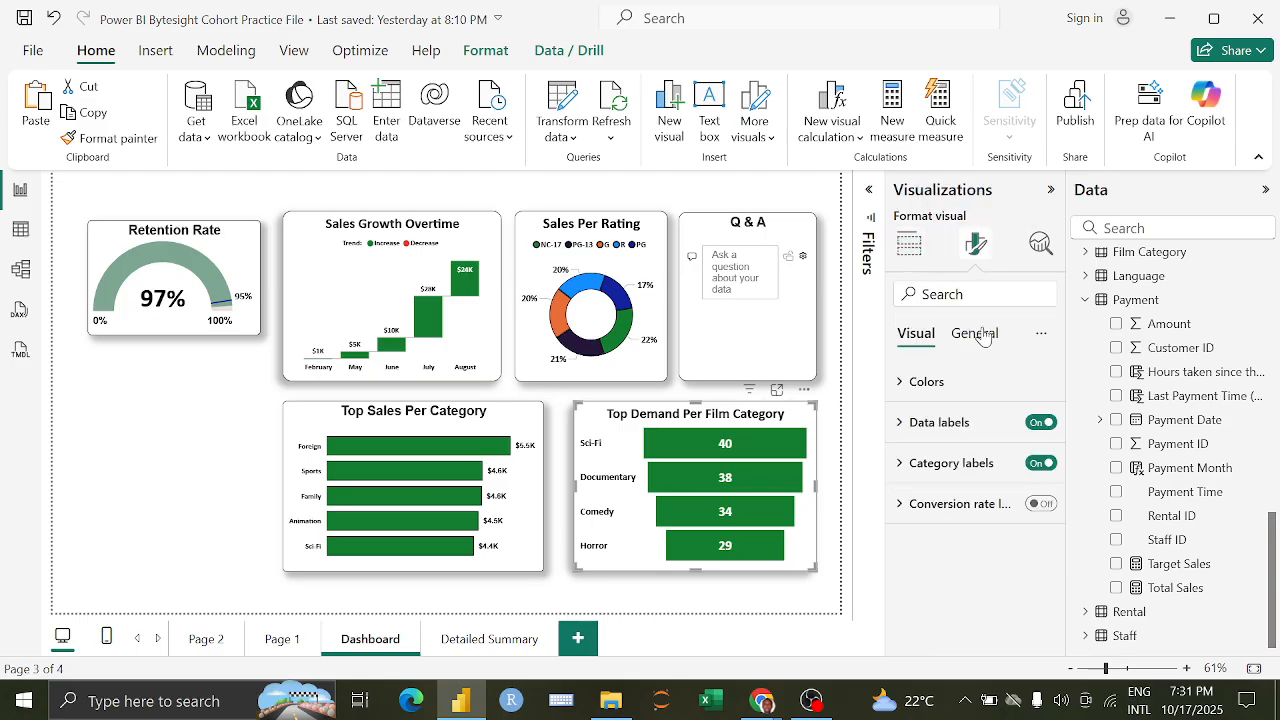
click(985, 332)
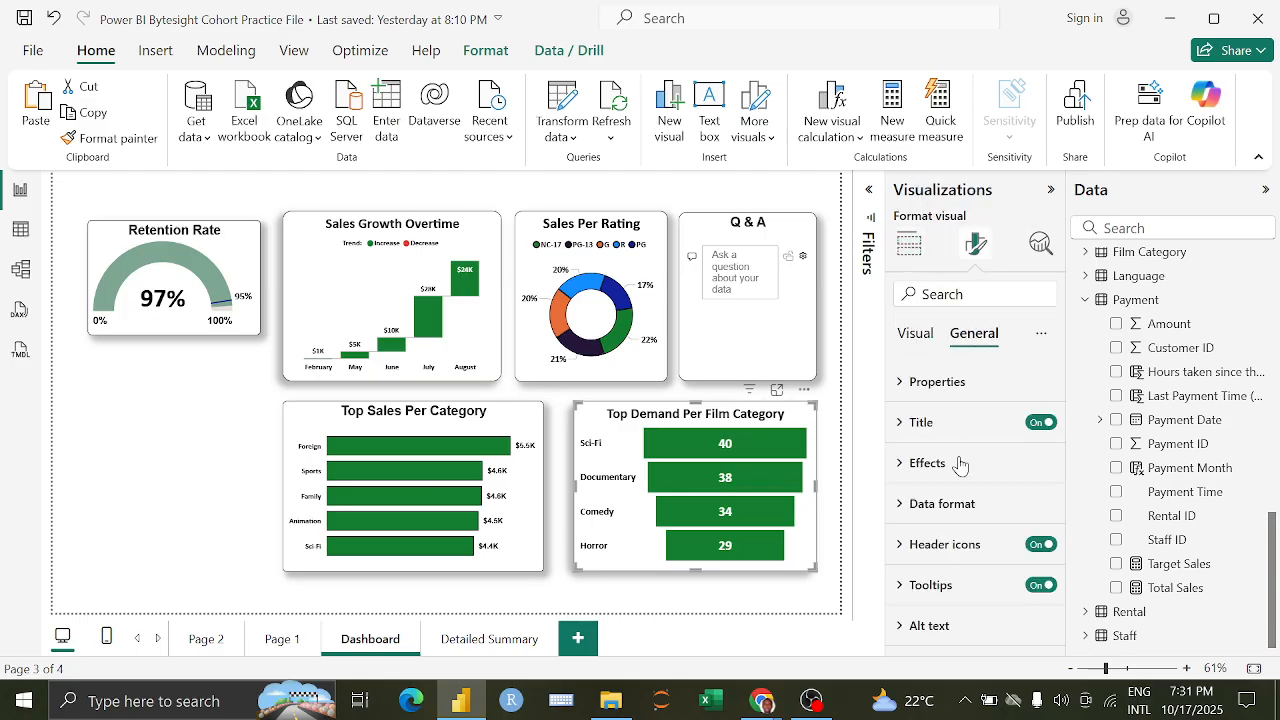
click(957, 461)
click(955, 462)
click(948, 428)
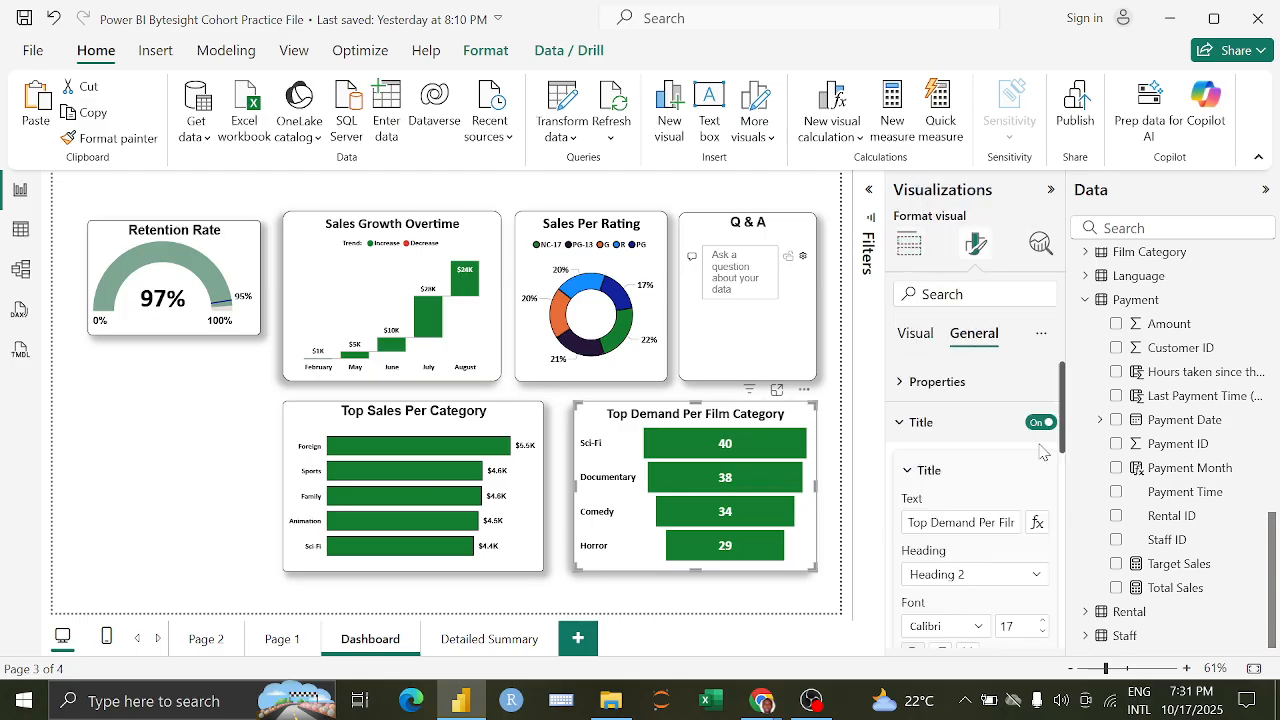
click(925, 425)
click(940, 462)
scroll(987, 478, down, 3)
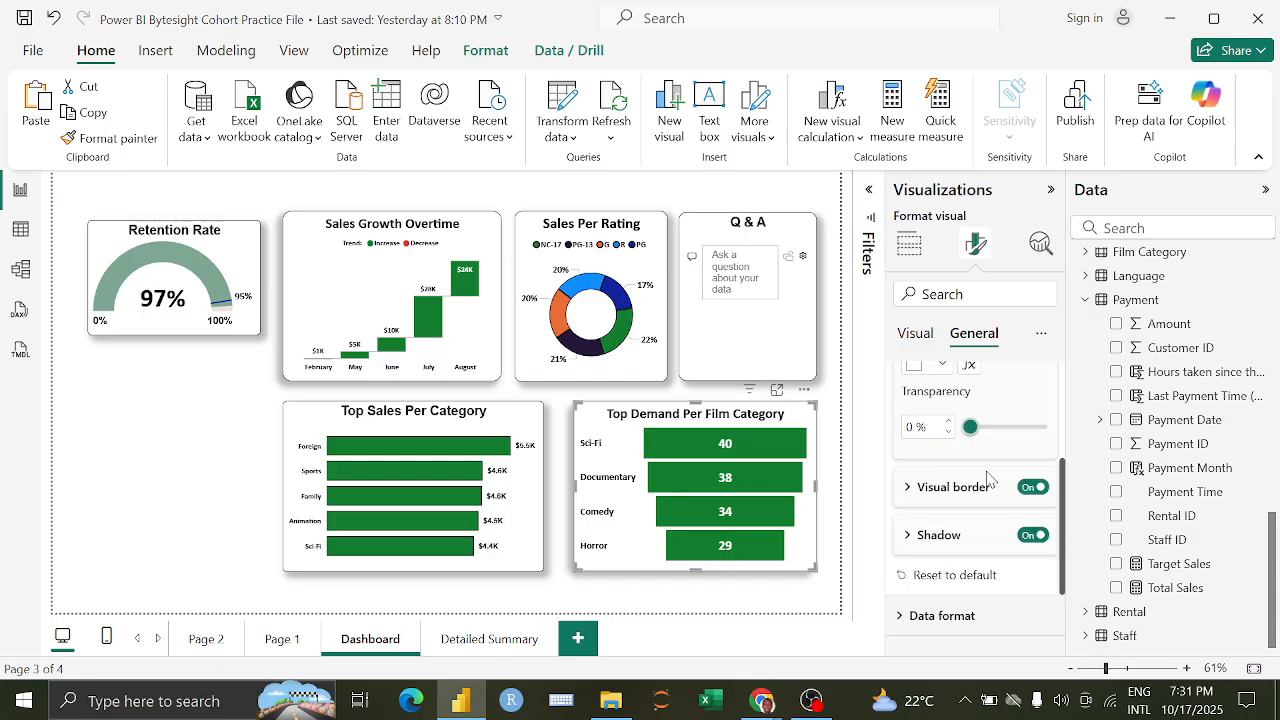
click(995, 530)
scroll(986, 528, down, 3)
scroll(988, 527, up, 2)
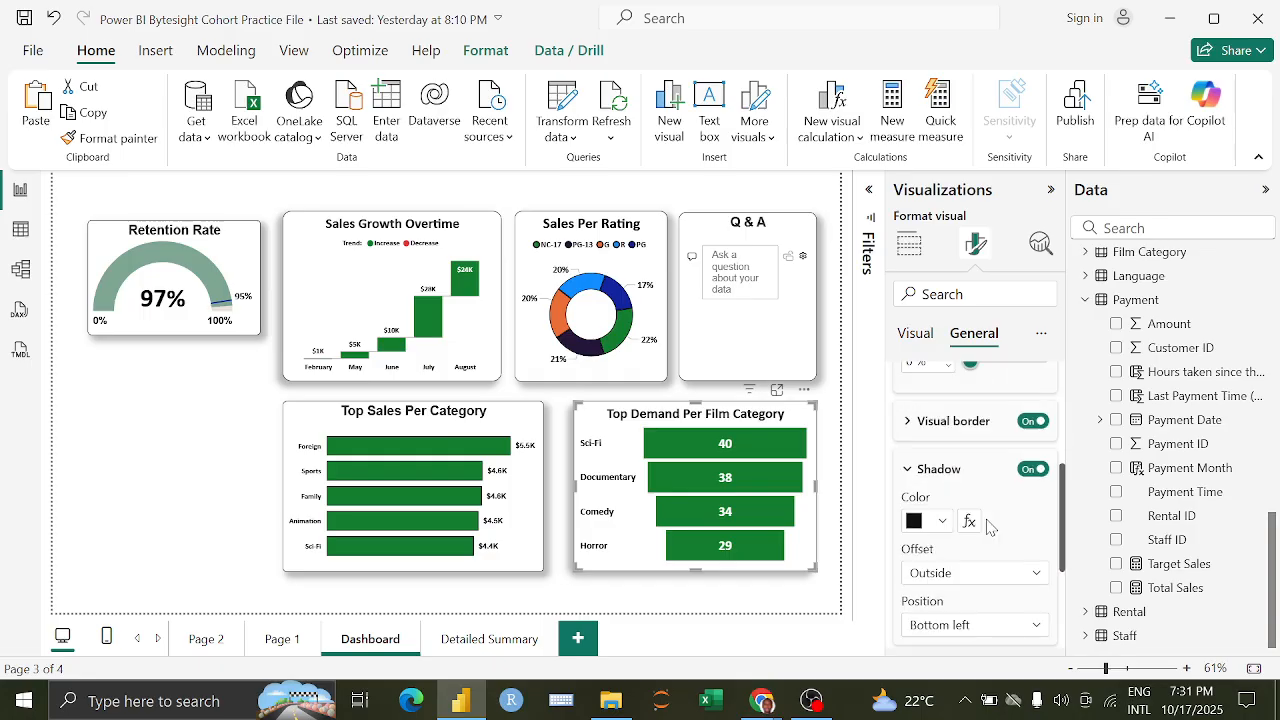
scroll(997, 517, down, 2)
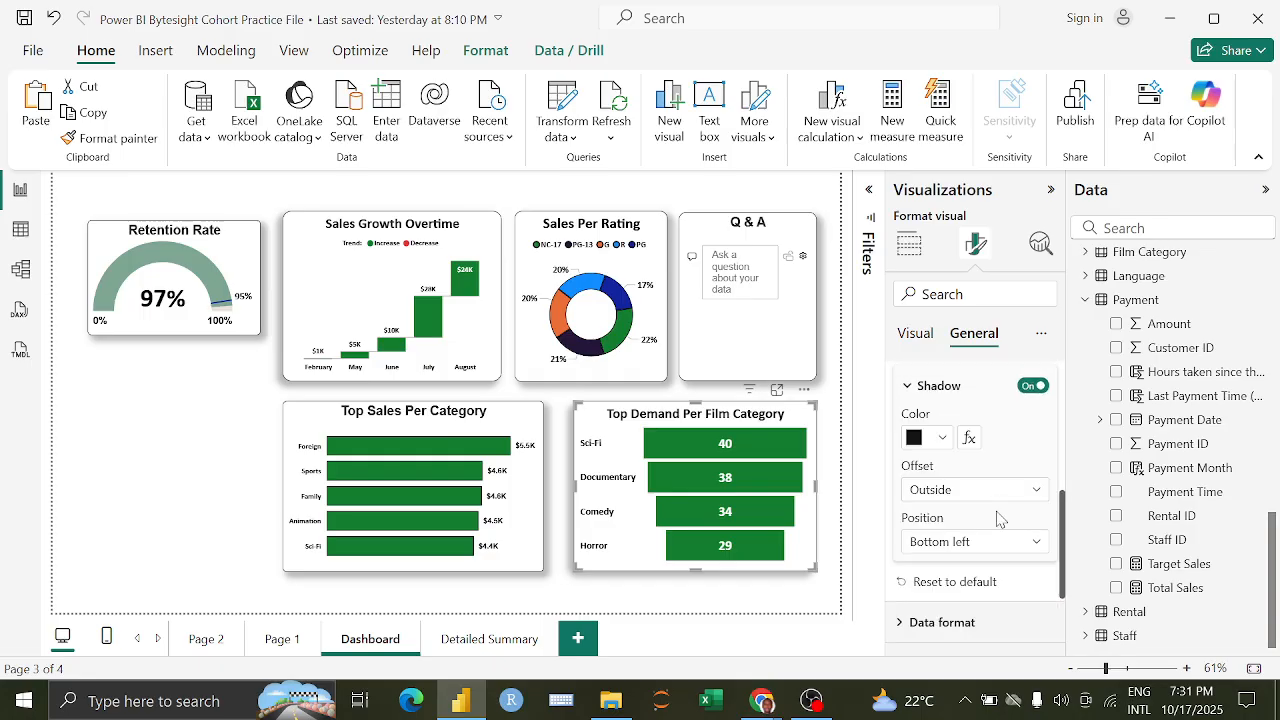
click(1012, 528)
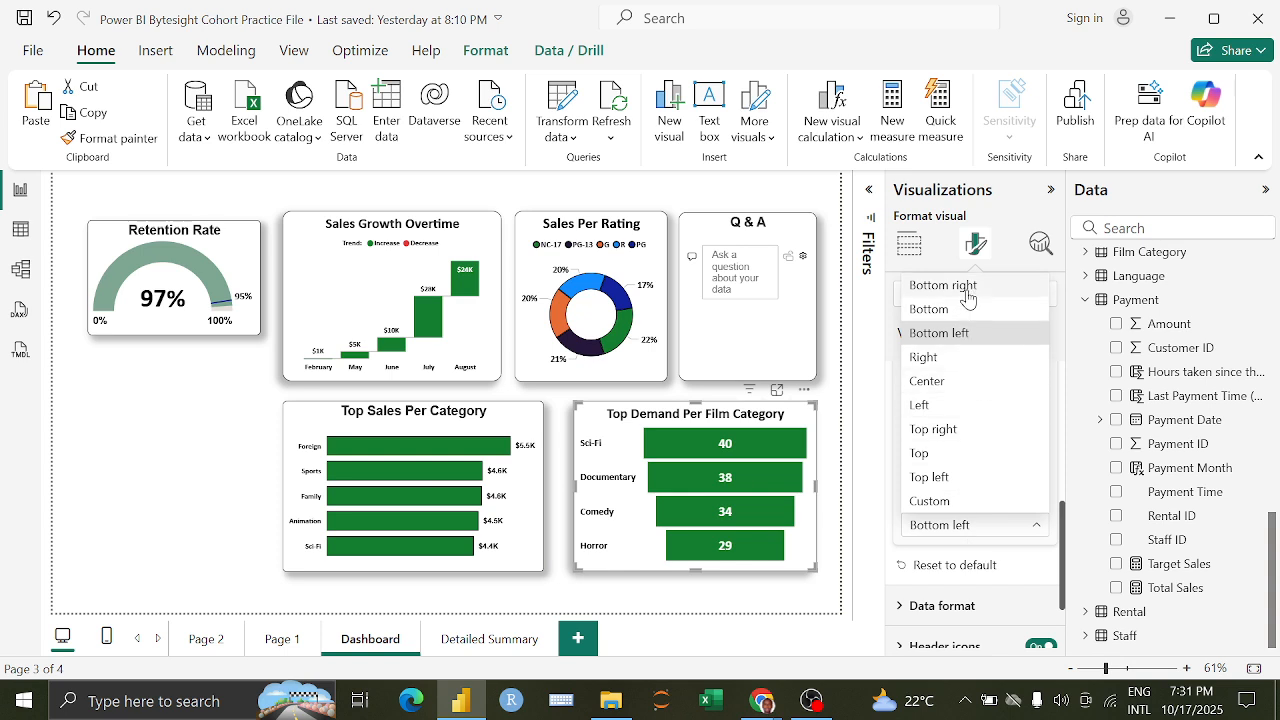
click(968, 292)
Step: Set the shadow position of the Sales Growth Overtime chart to Bottom right
click(495, 236)
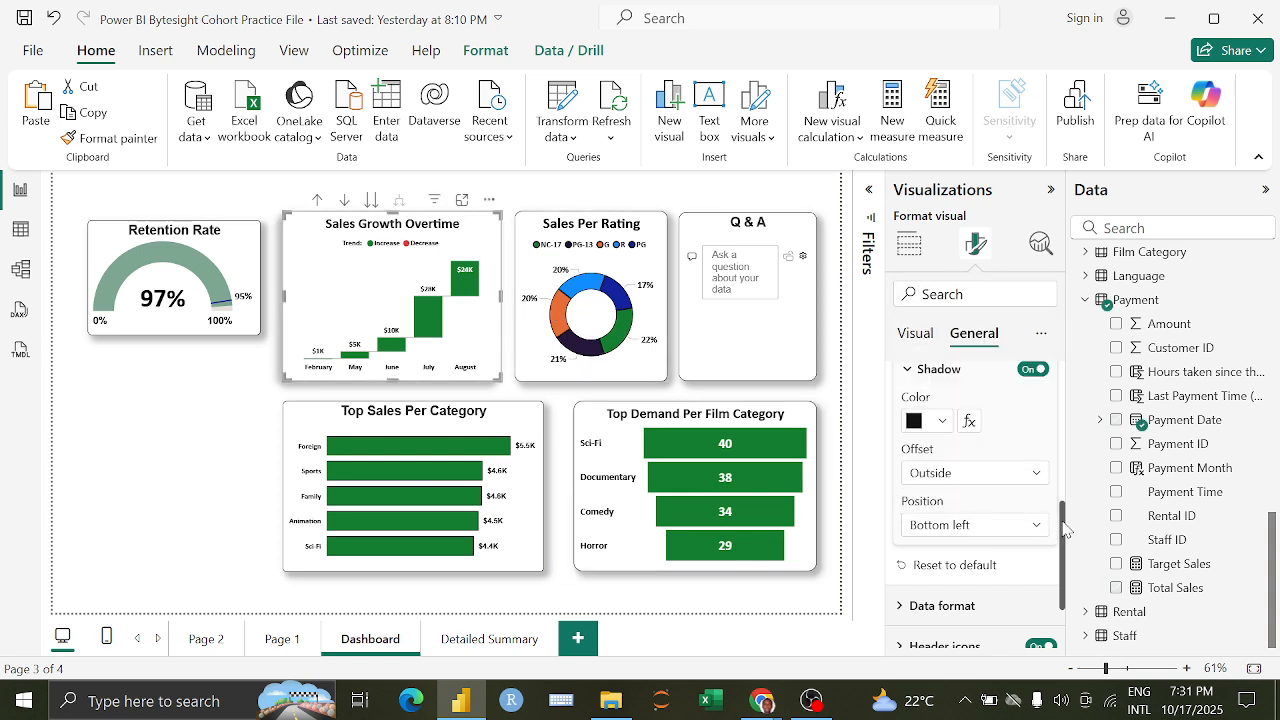
click(1030, 536)
click(980, 292)
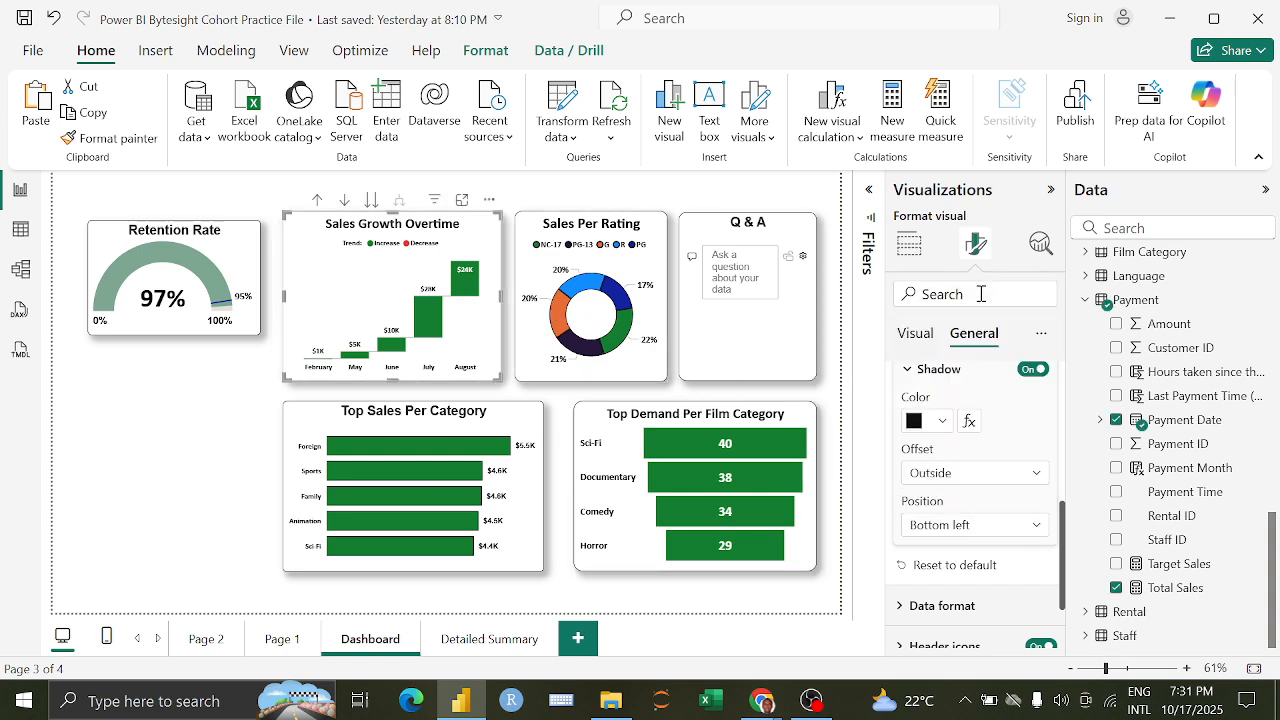
click(226, 483)
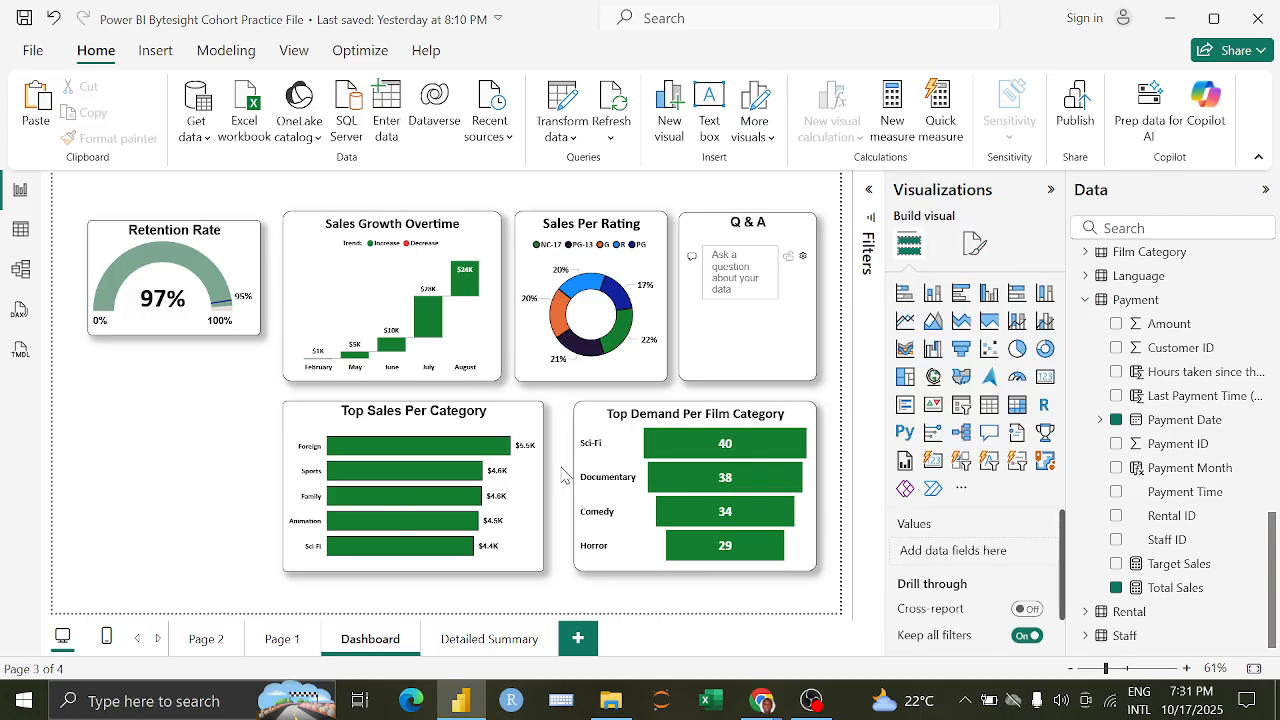
Step: Widen the Top Demand Per Film Category funnel chart slightly towards the Top Sales Per Category chart
click(587, 417)
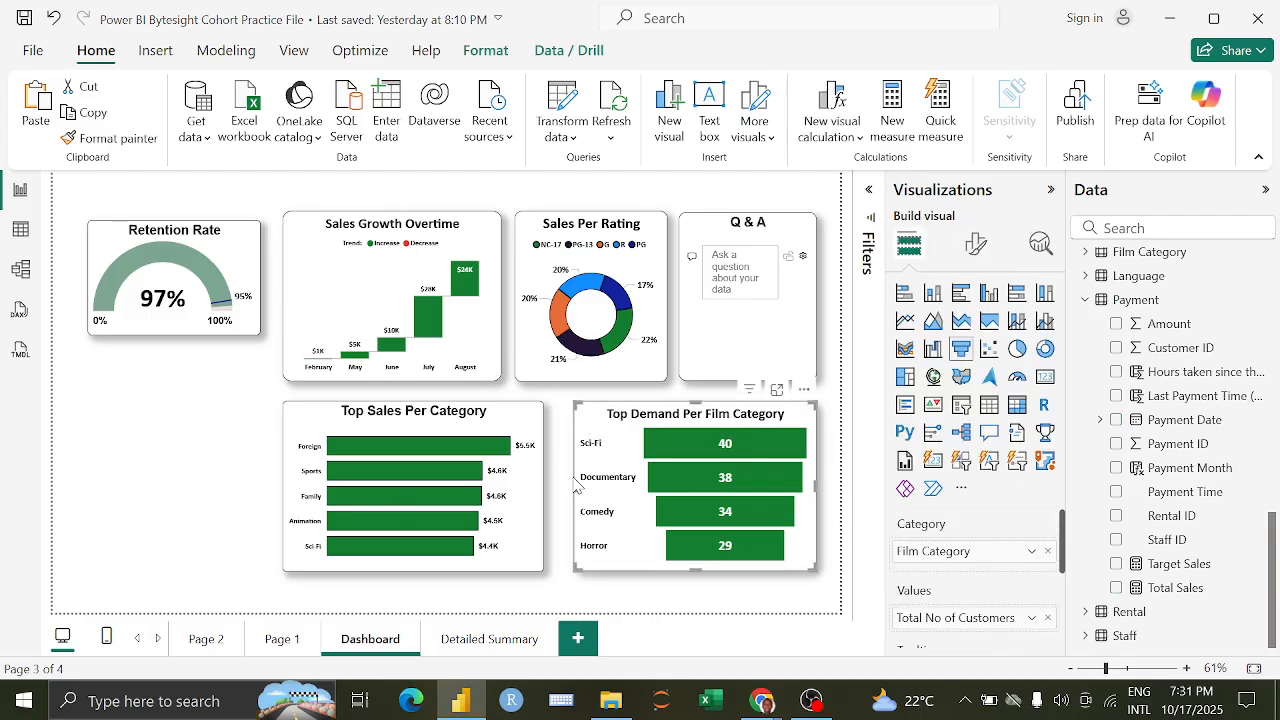
drag(574, 487, 568, 487)
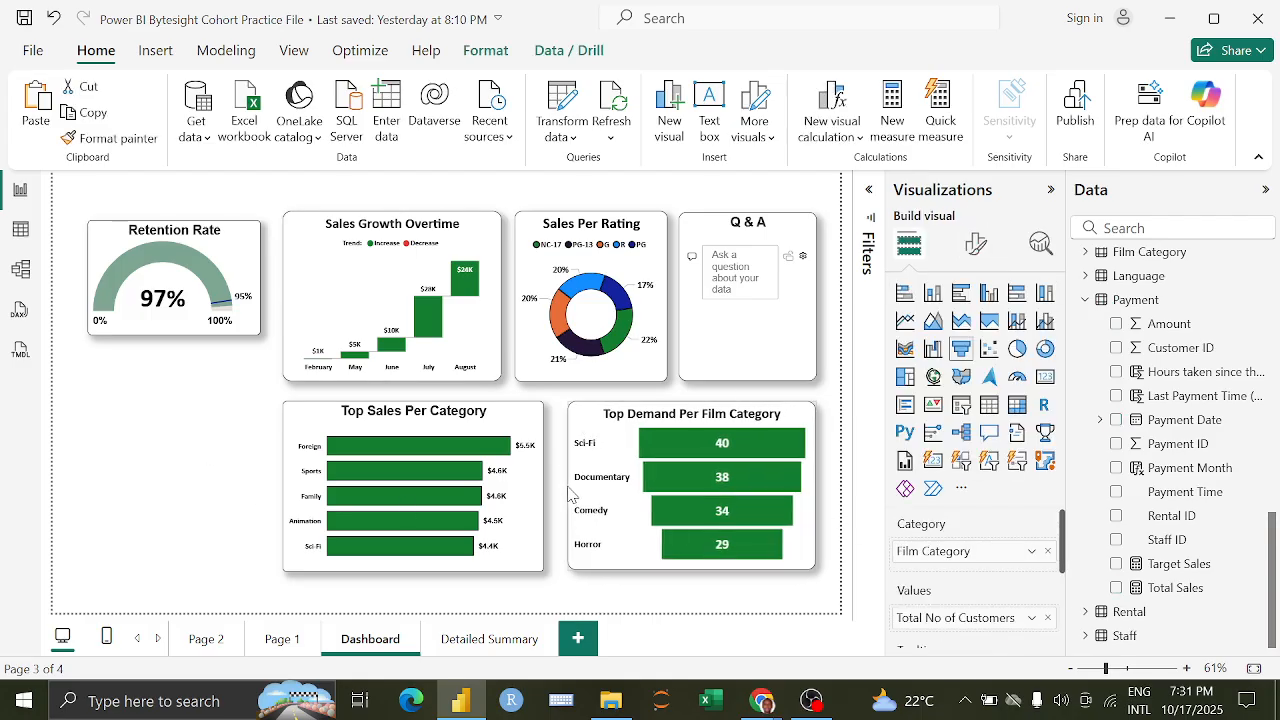
click(180, 382)
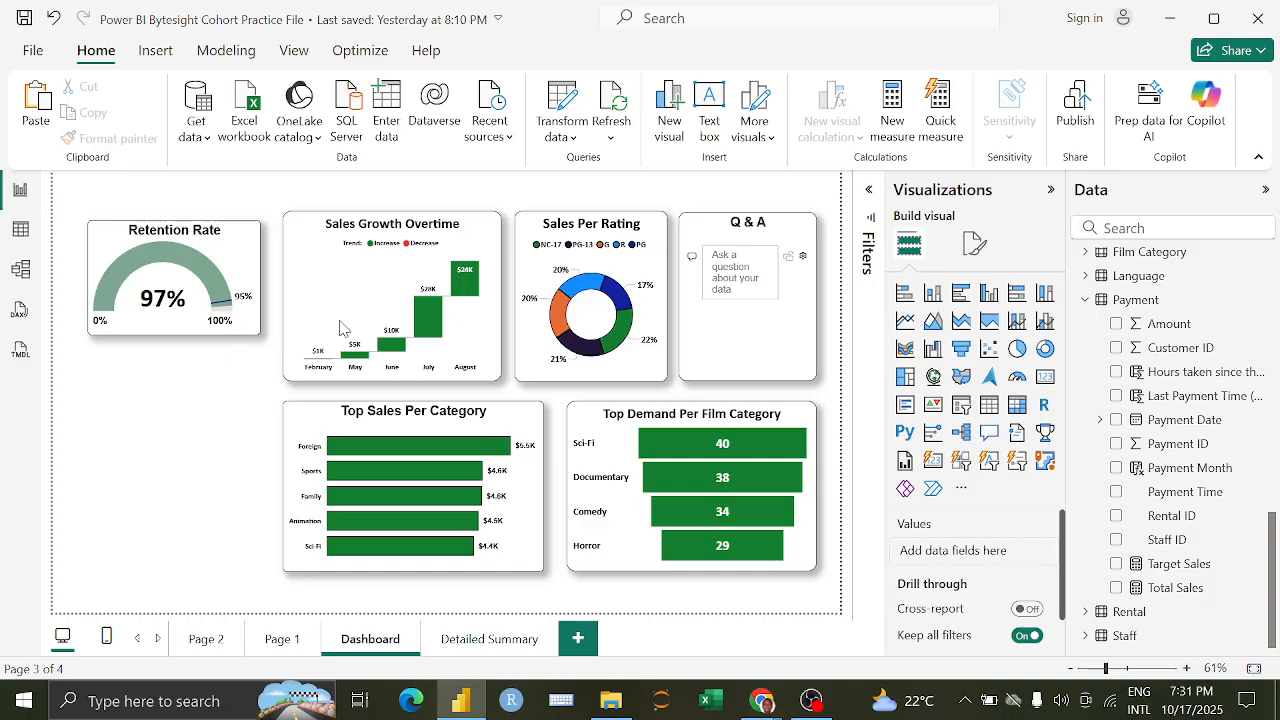
Step: Move the Total Sales and Target Sales KPI visual from Page 1 to the Dashboard page, placing it directly below the Retention Rate gauge
click(283, 639)
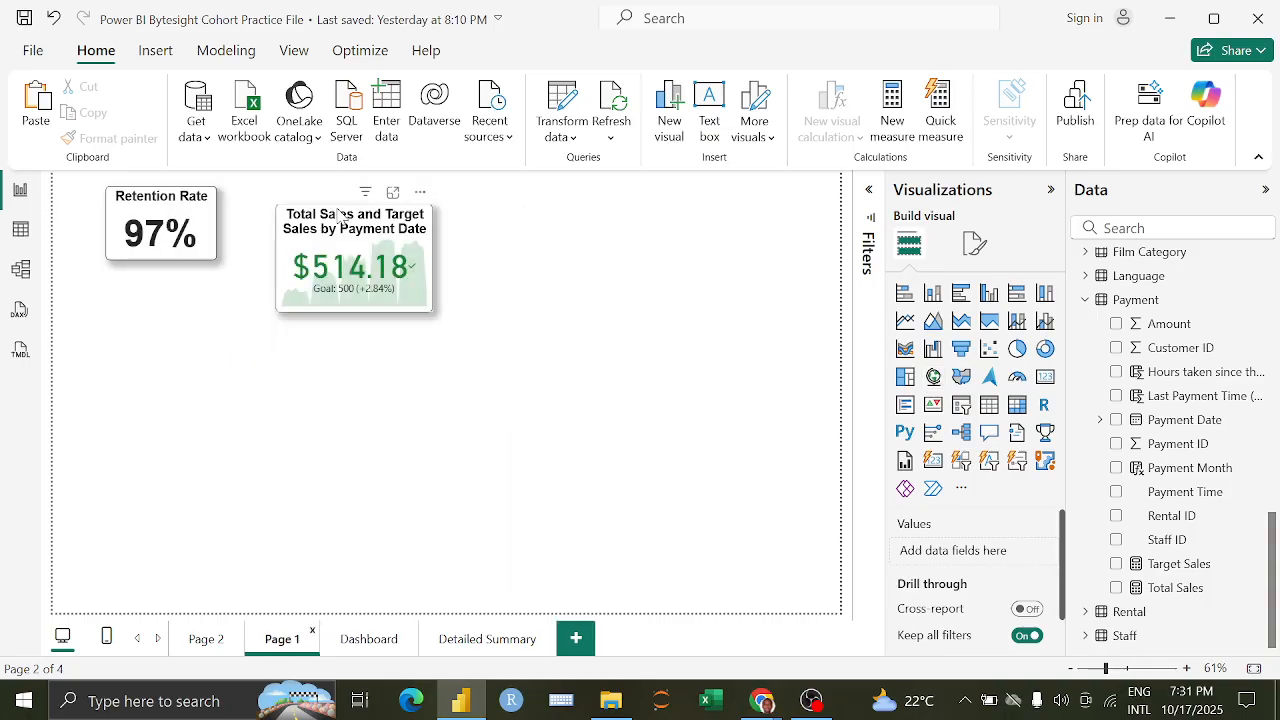
click(340, 225)
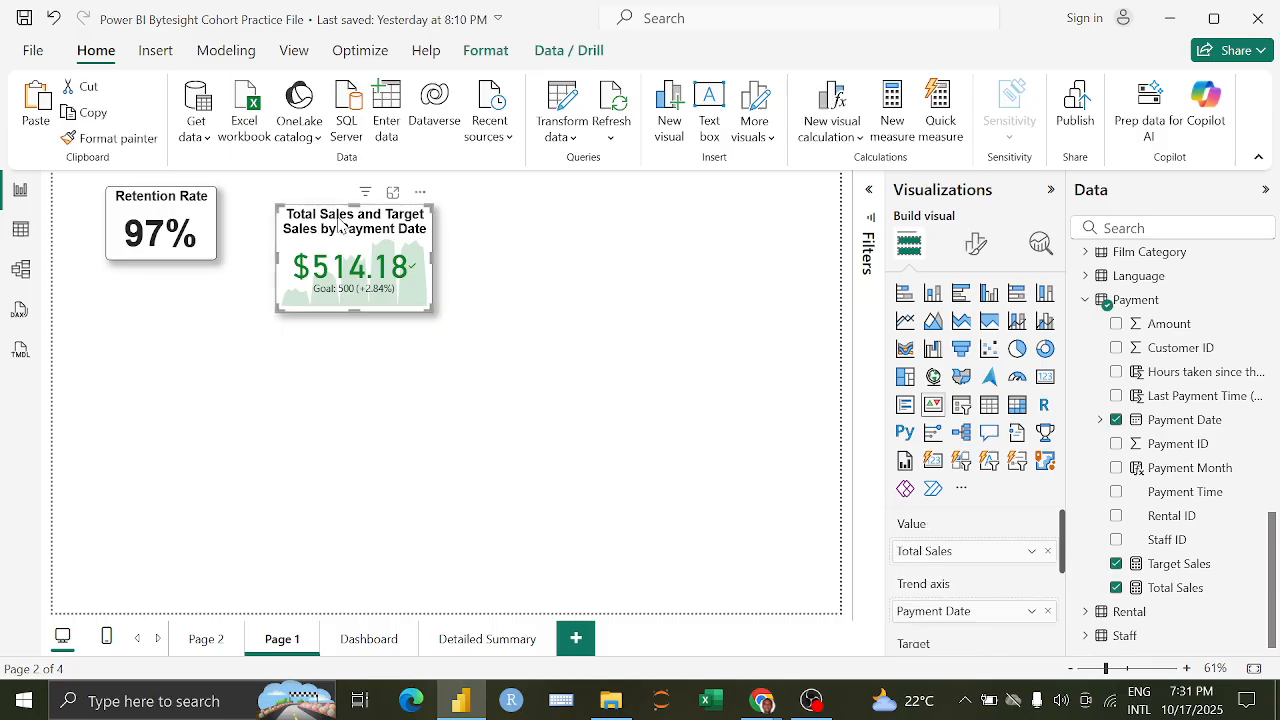
key(Delete)
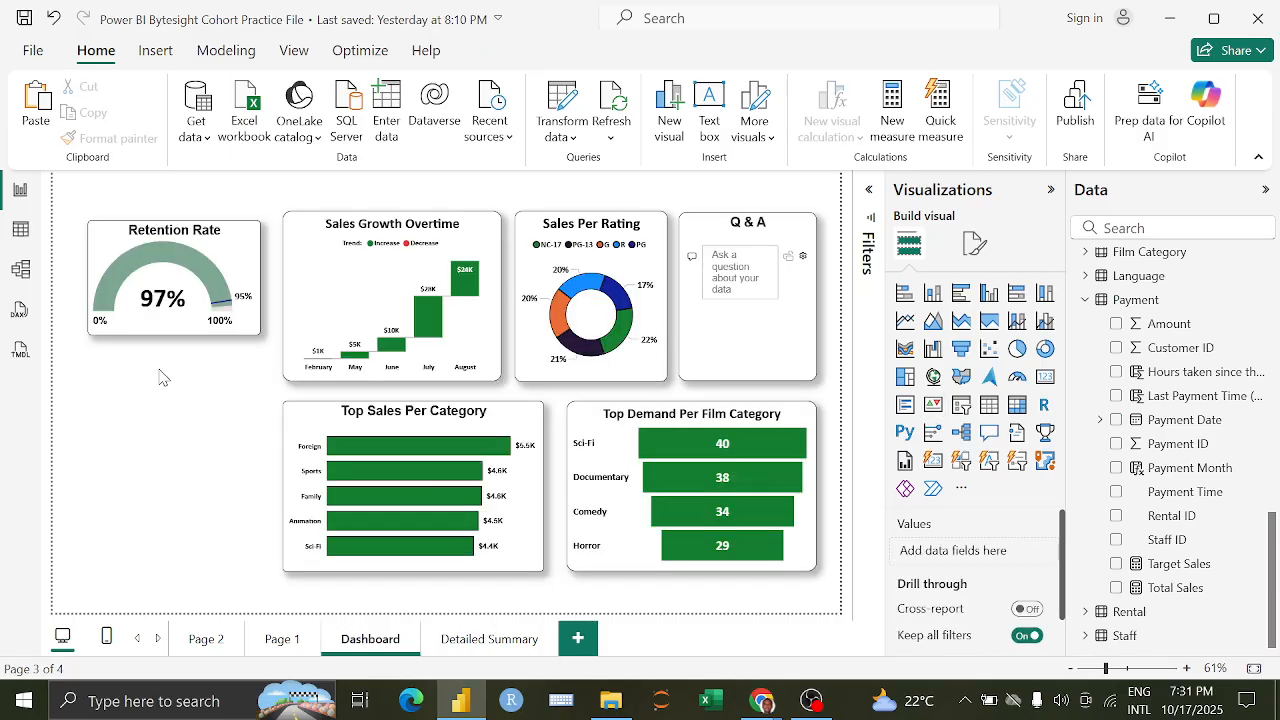
key(ctrl+v)
drag(325, 212, 140, 359)
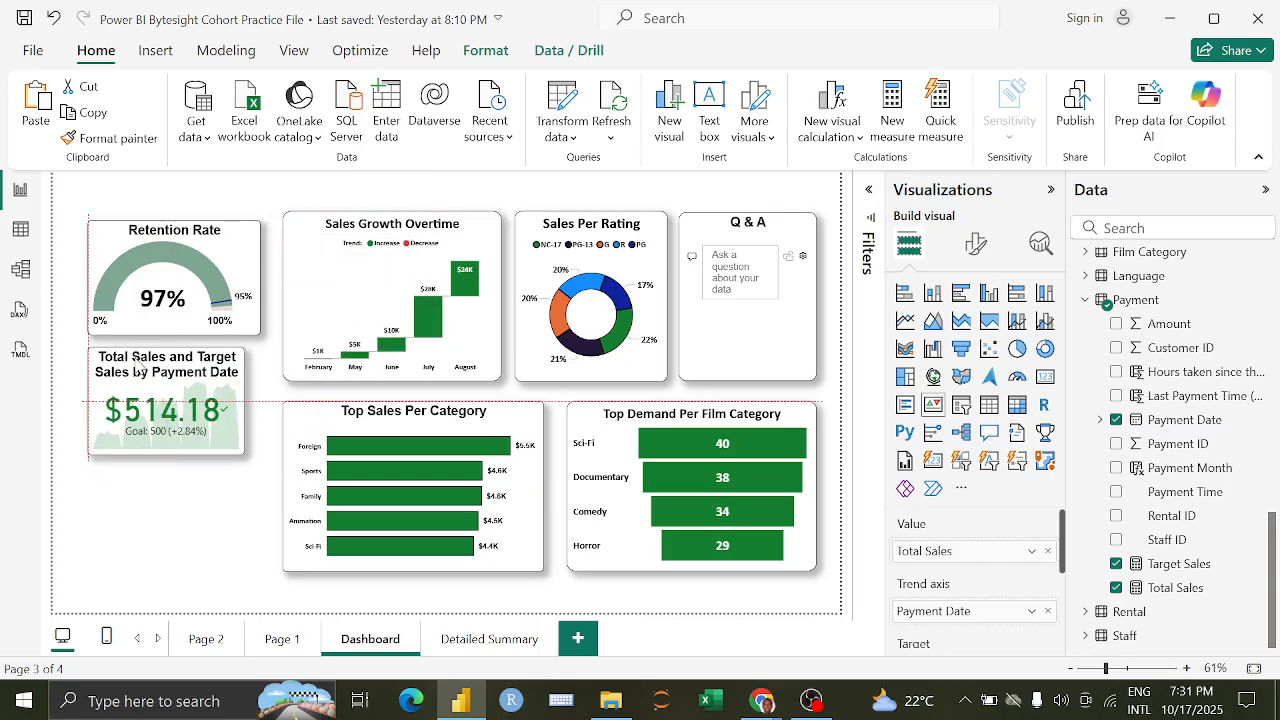
click(289, 641)
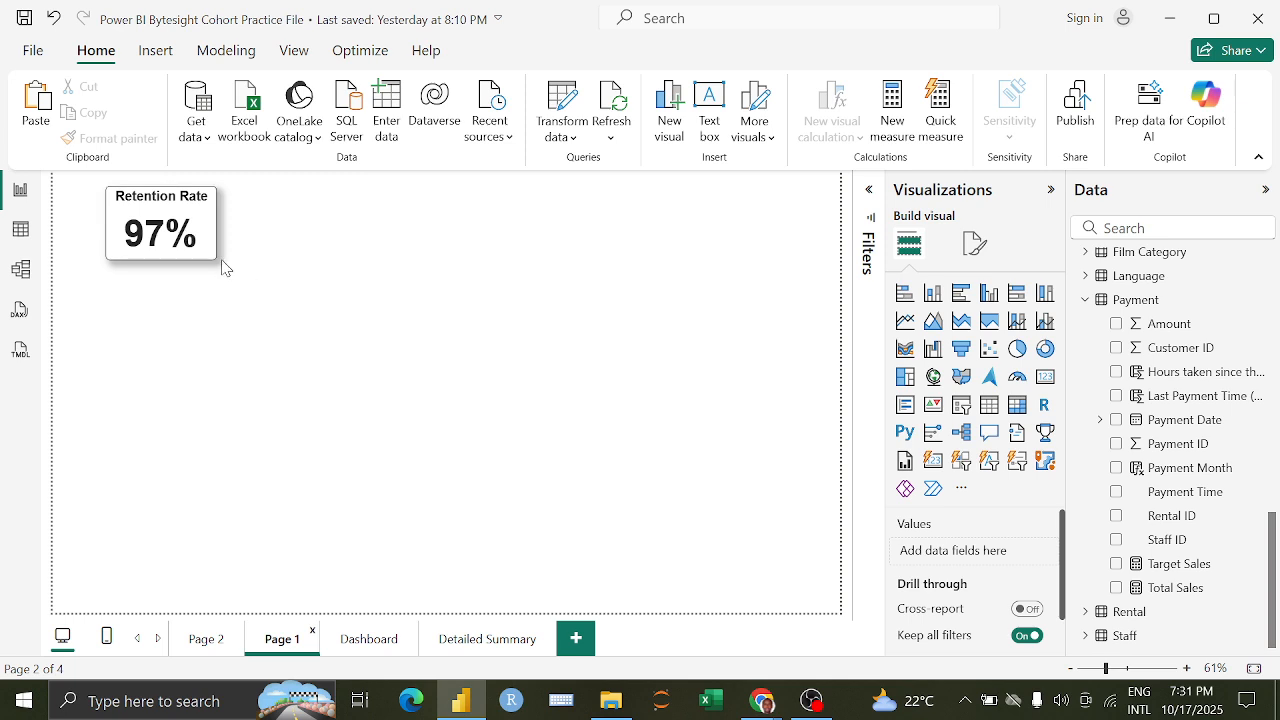
click(382, 642)
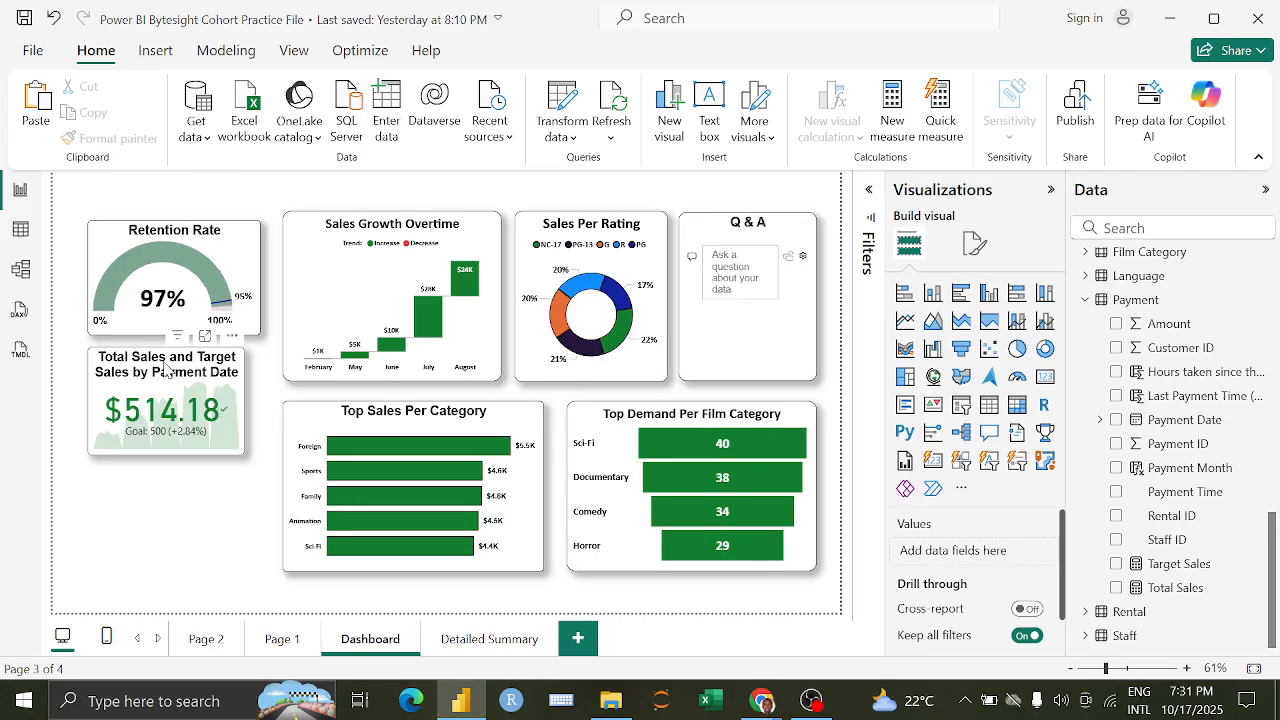
Step: Change the title text of the KPI visual below the Retention Rate gauge to "Sales"
click(975, 244)
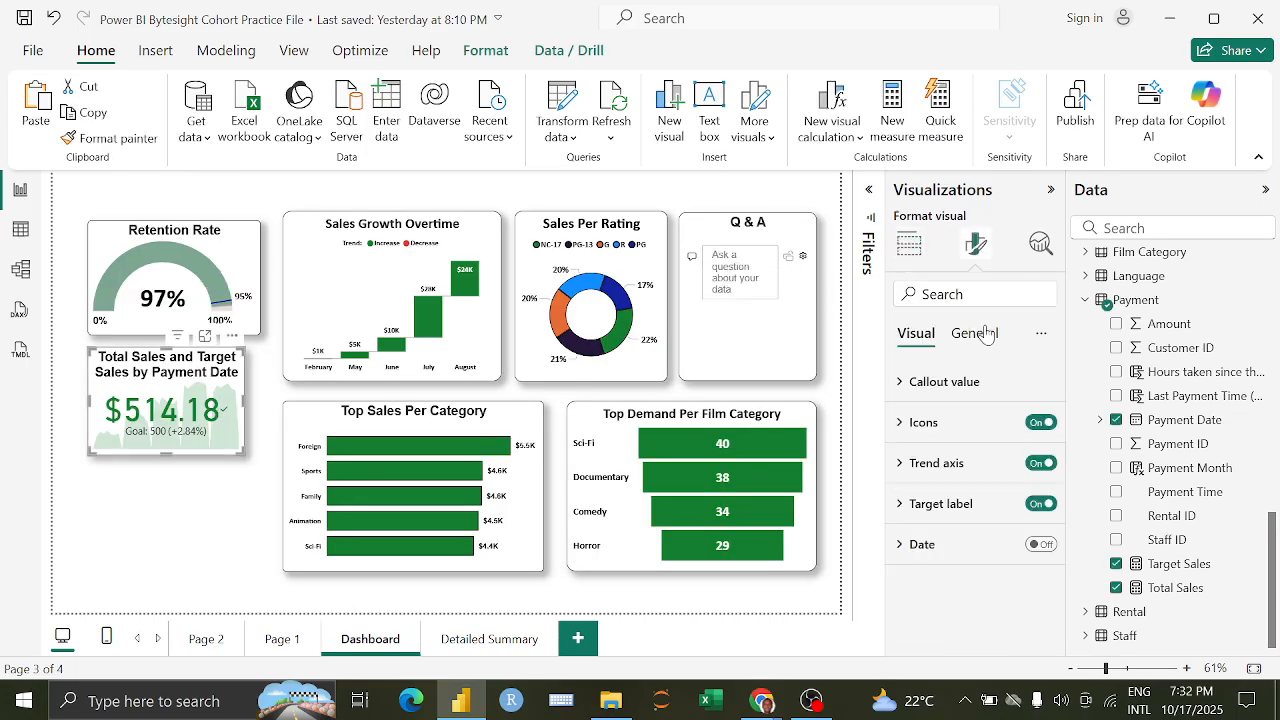
click(975, 334)
click(978, 426)
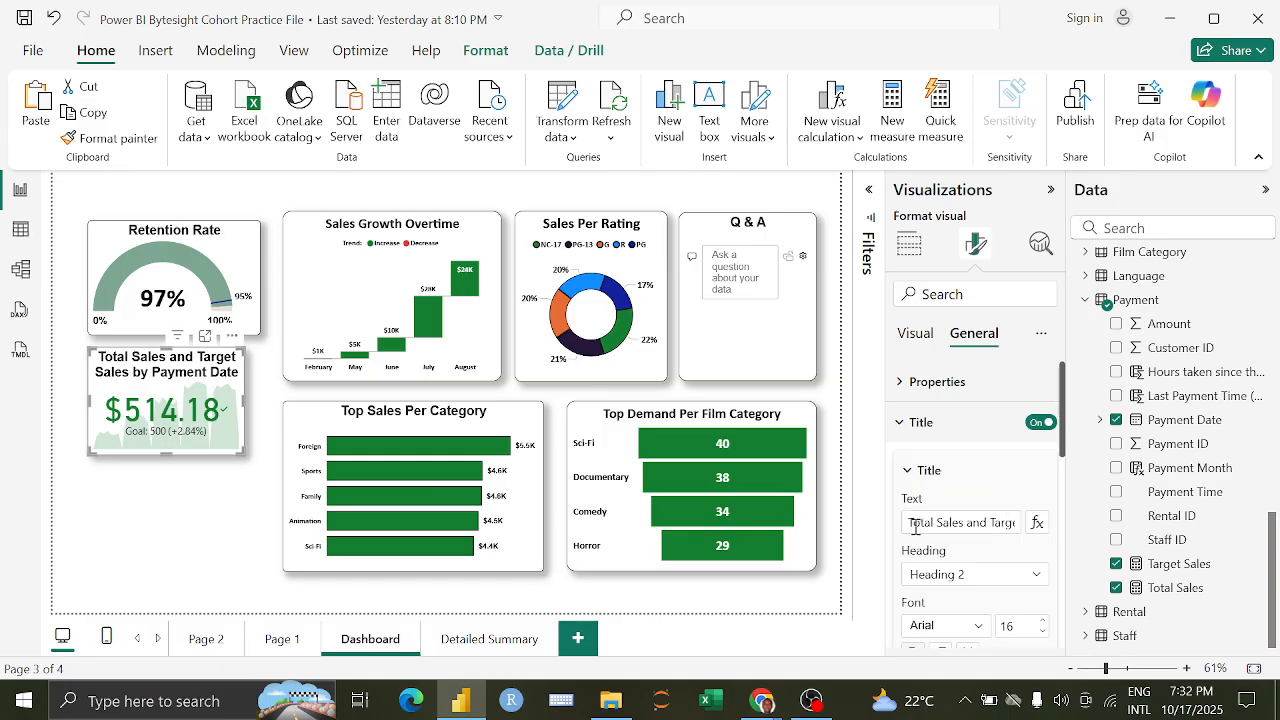
drag(914, 527, 1056, 530)
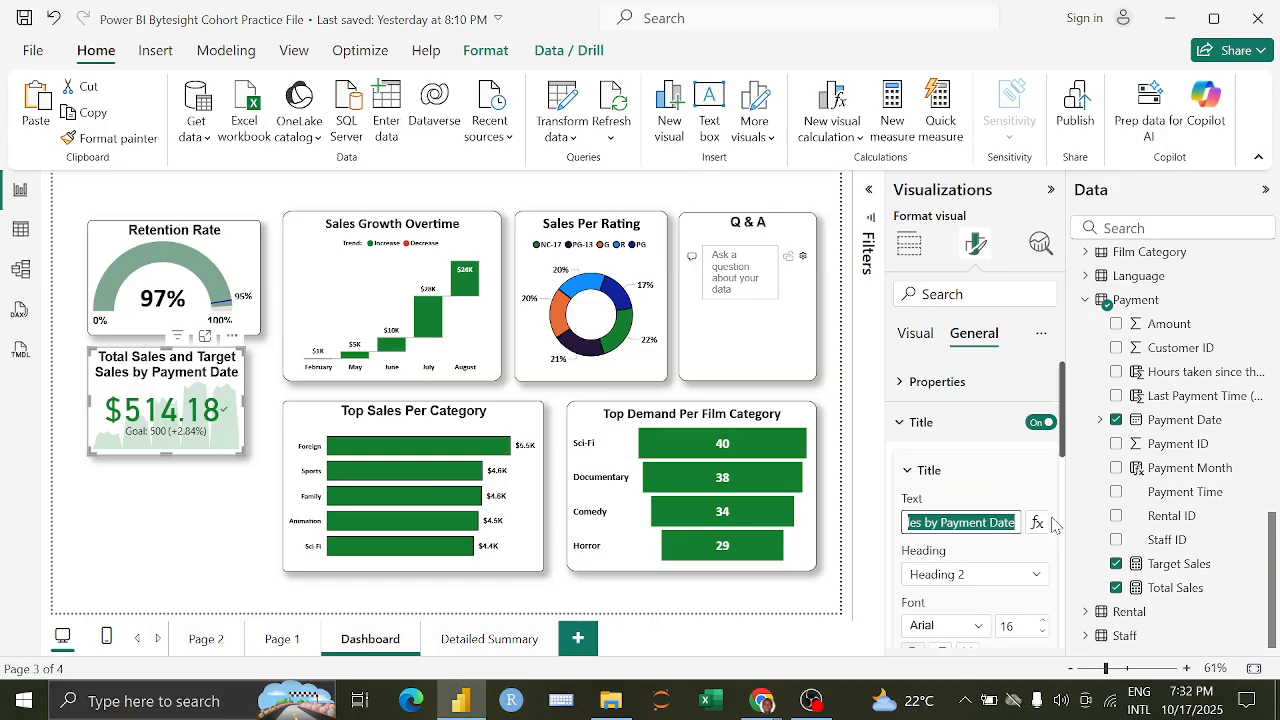
text(Sales)
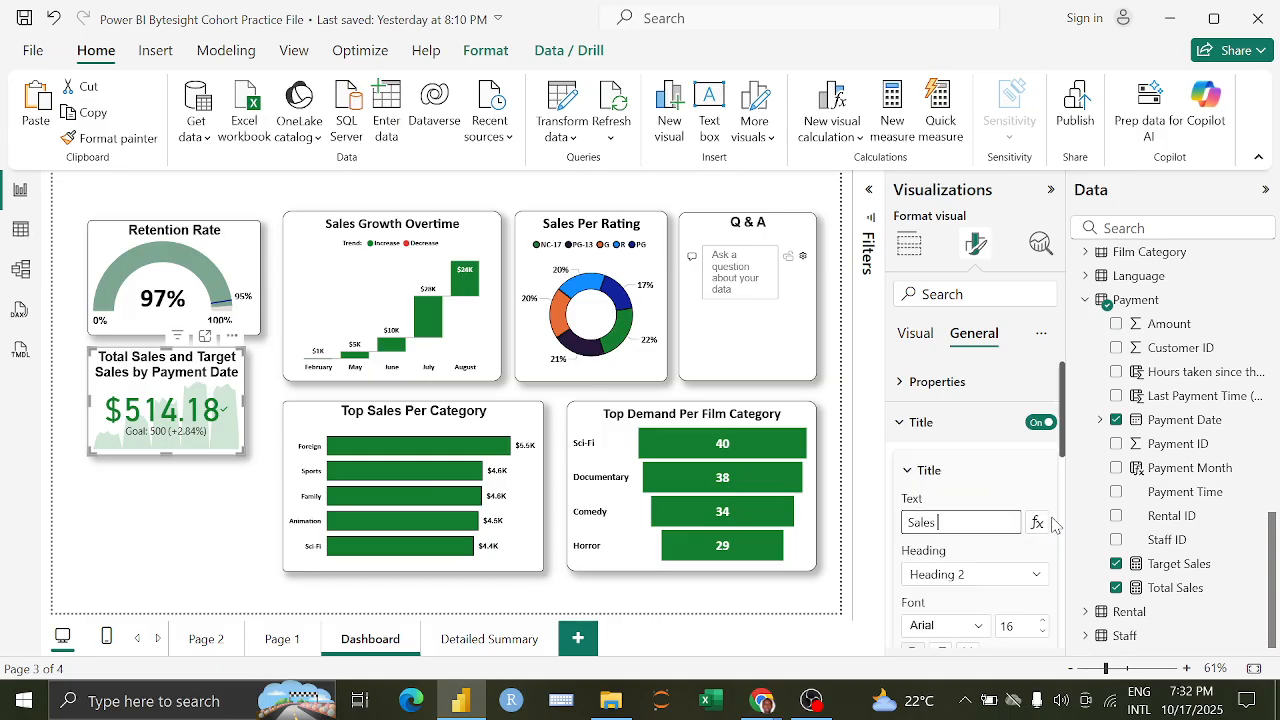
click(907, 527)
text(T)
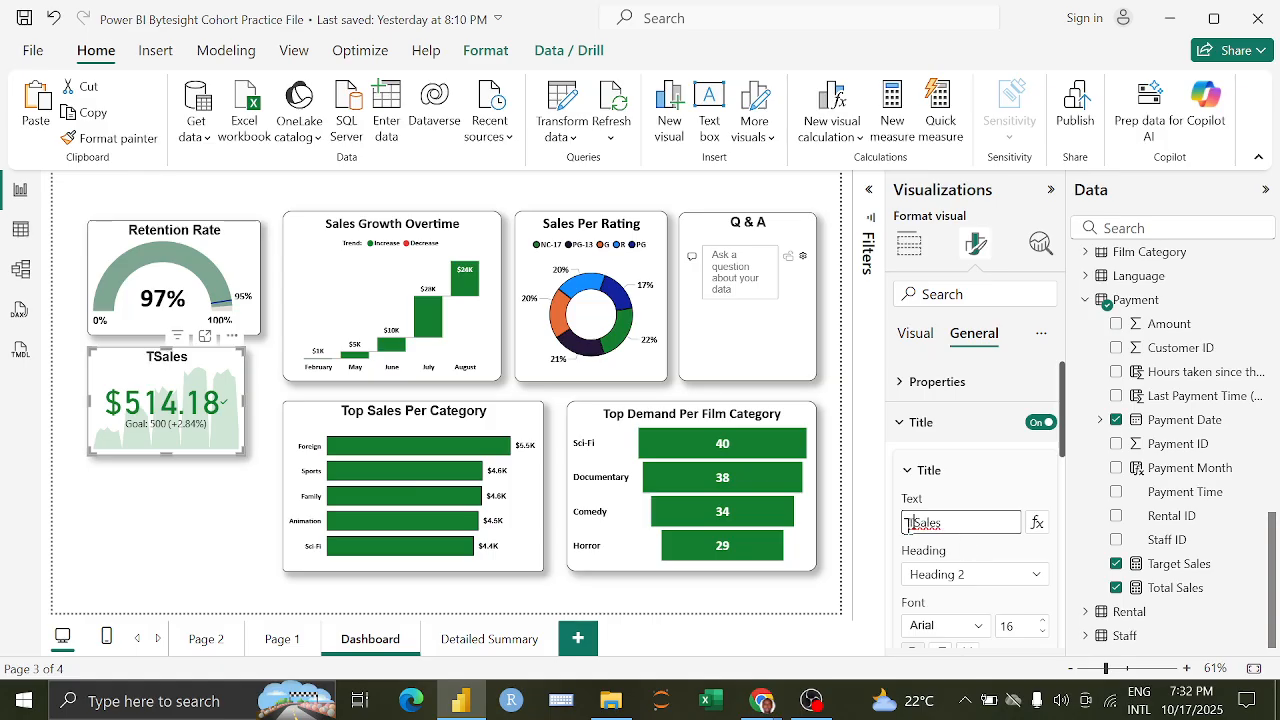
text(OTAL)
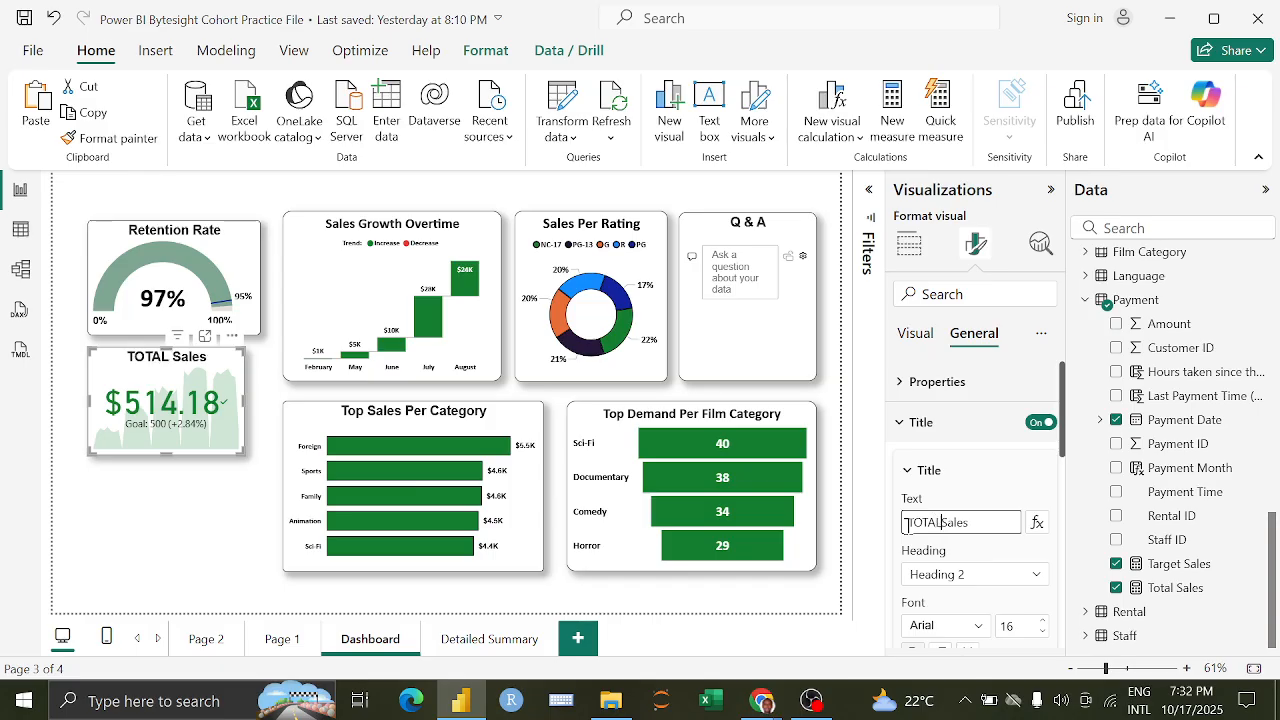
key(BackSpace)
key(BackSpace)
key(BackSpace)
key(BackSpace)
key(BackSpace)
key(BackSpace)
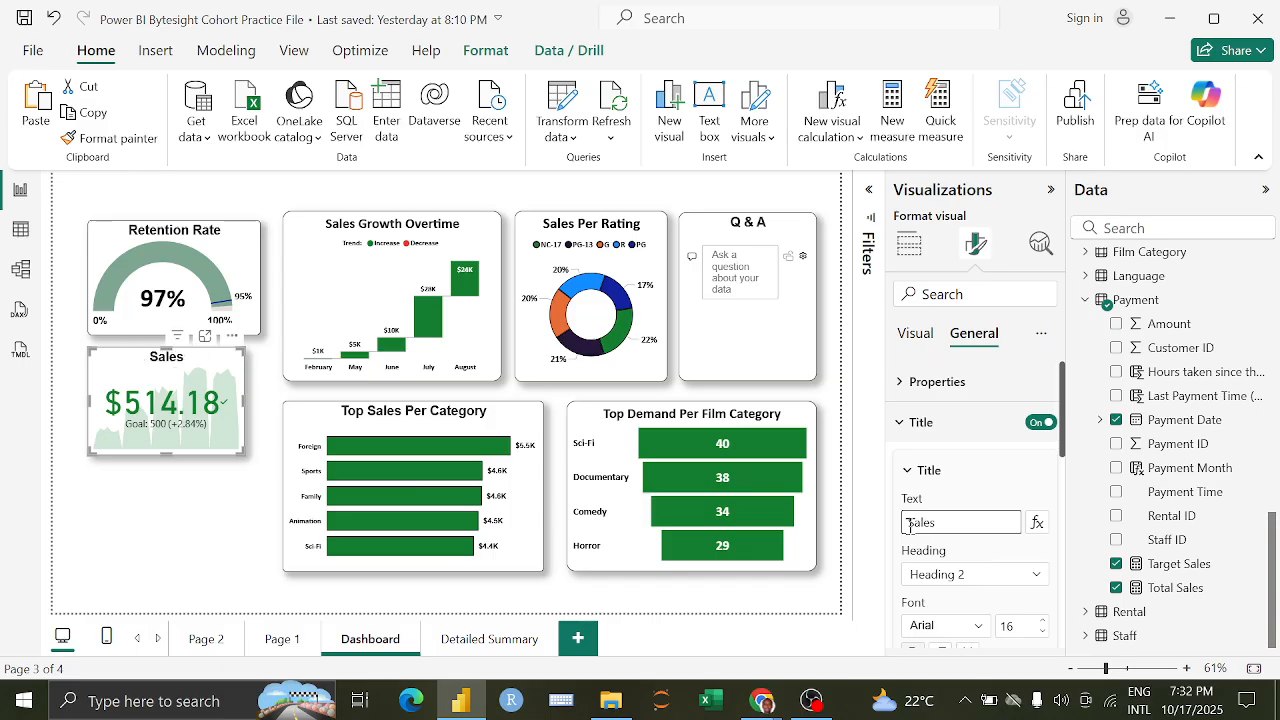
Step: Reduce the height of the Sales KPI visual slightly by raising its lower edge
scroll(907, 527, down, 2)
click(829, 531)
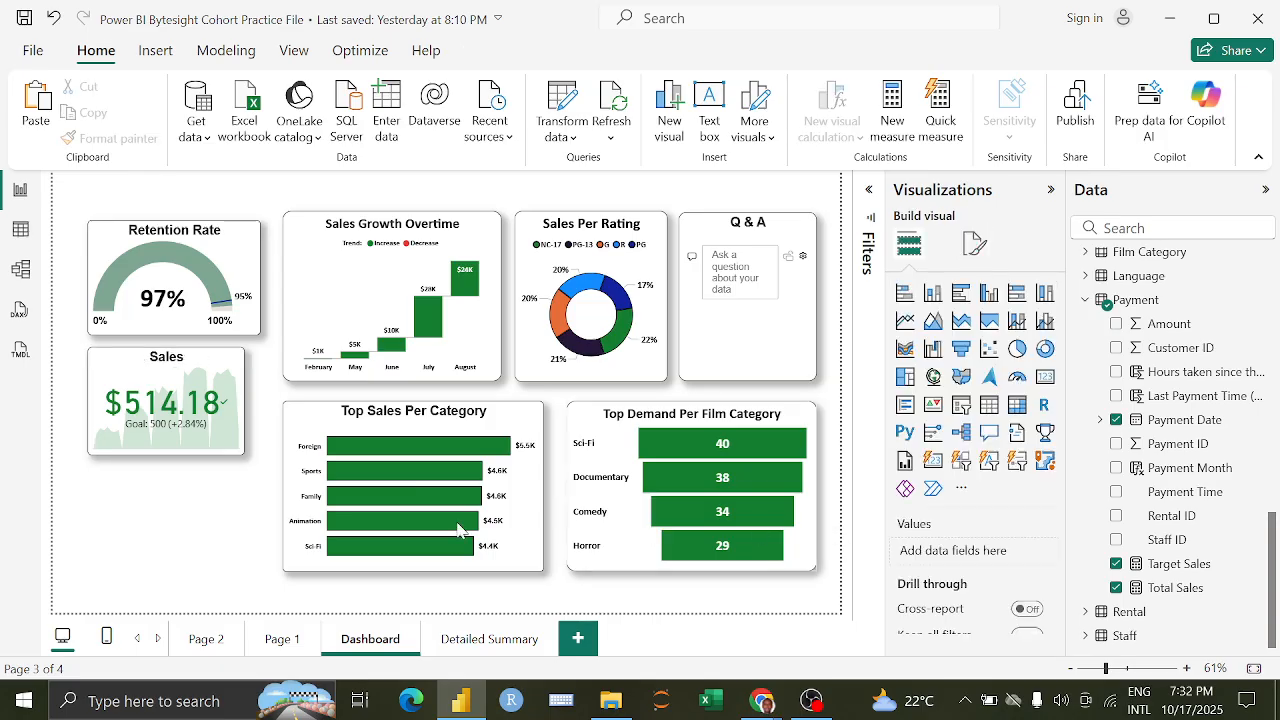
click(174, 456)
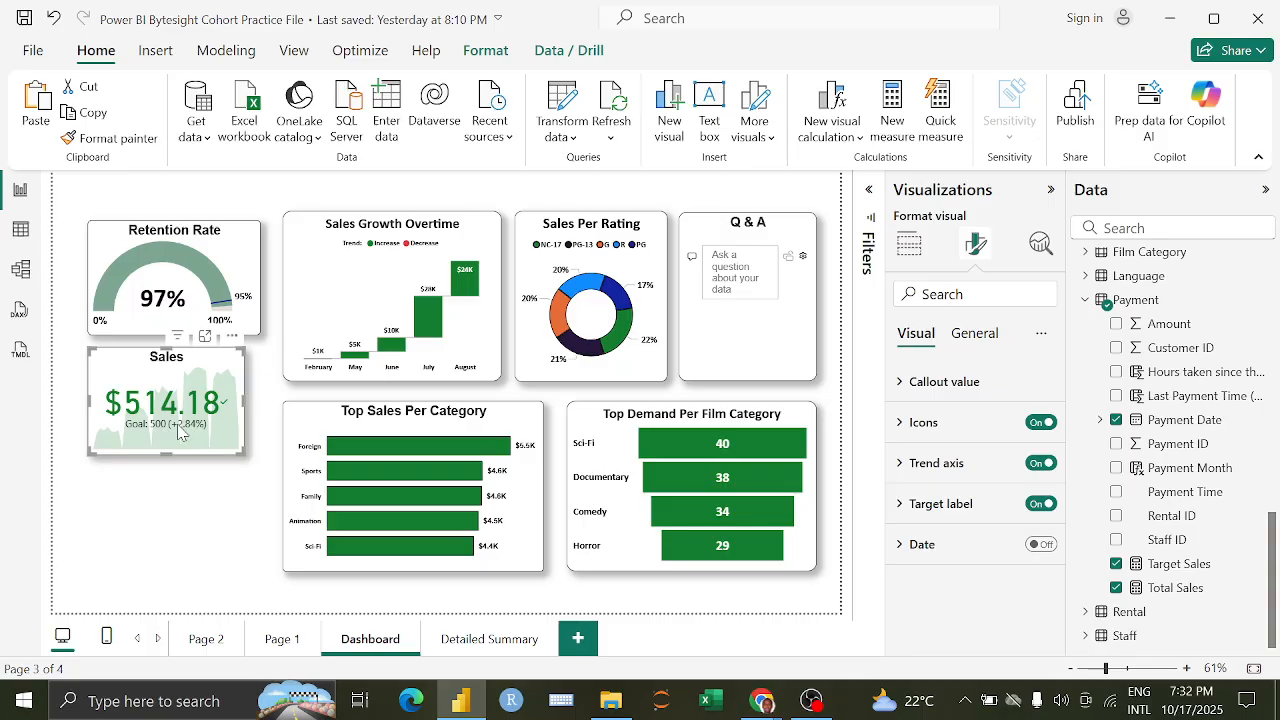
drag(166, 455, 171, 437)
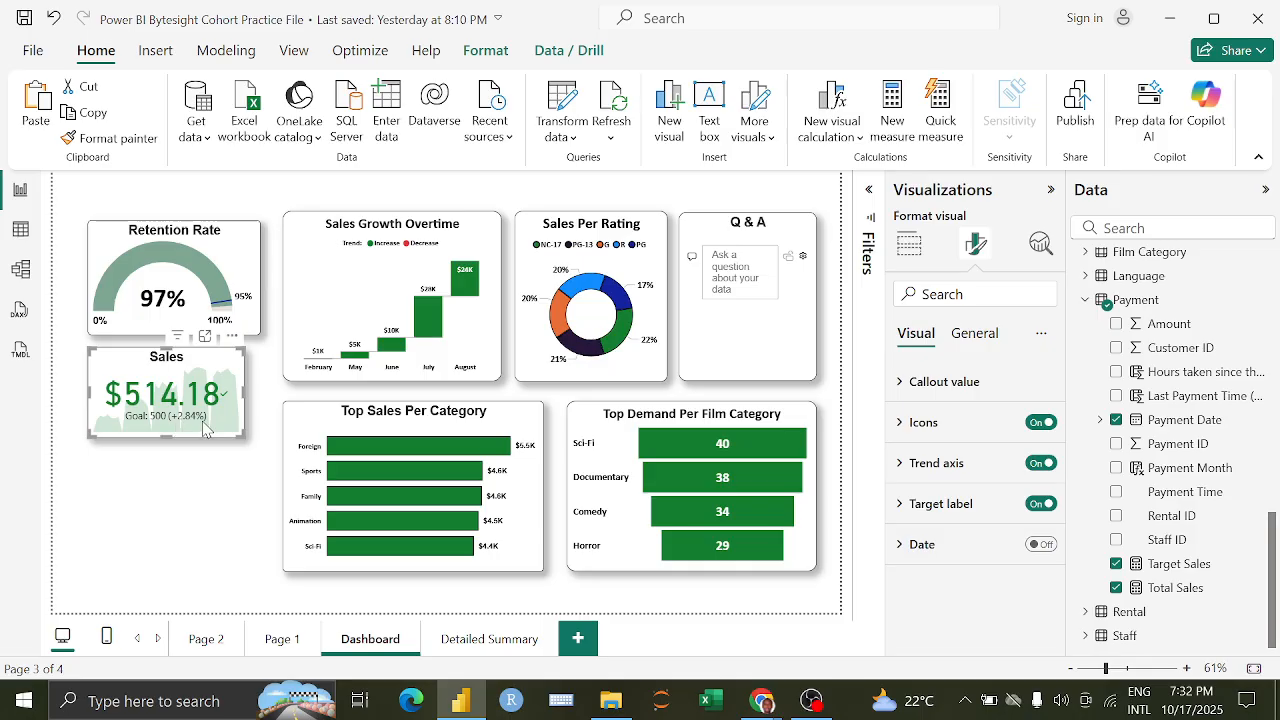
Step: Widen the Sales KPI card so its right edge lines up with the Retention Rate gauge above it
drag(244, 438, 253, 446)
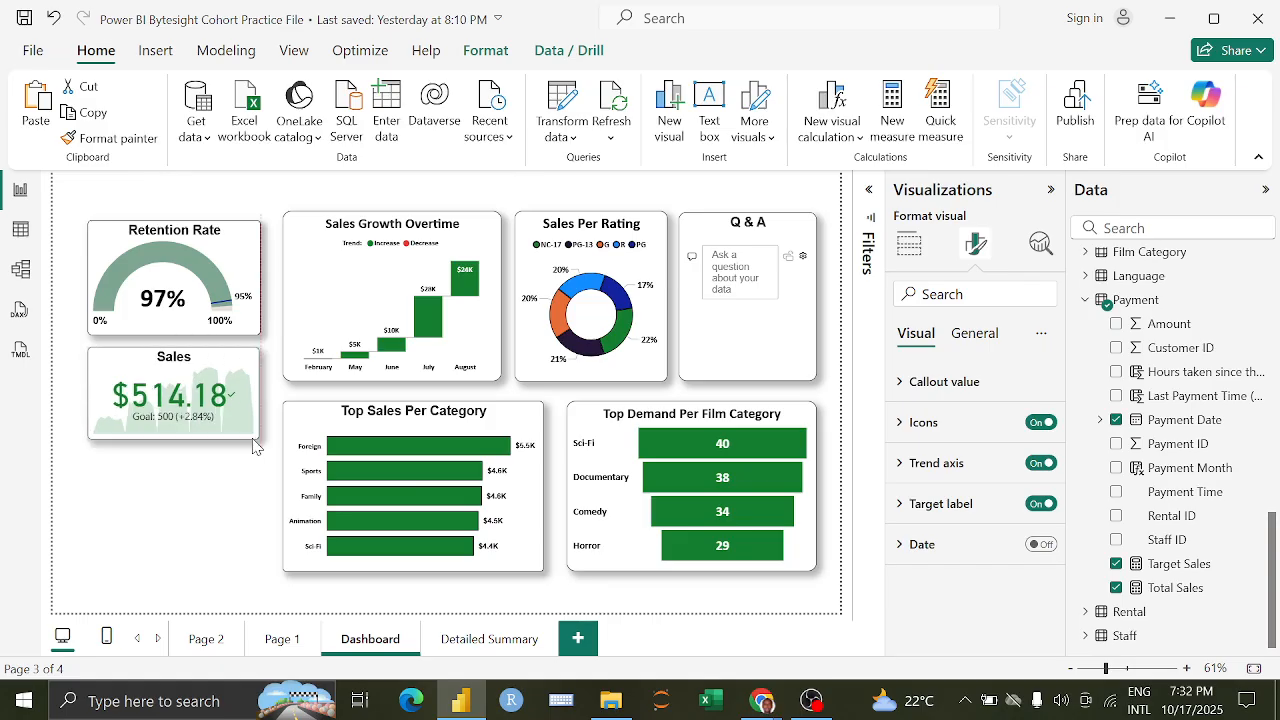
click(279, 388)
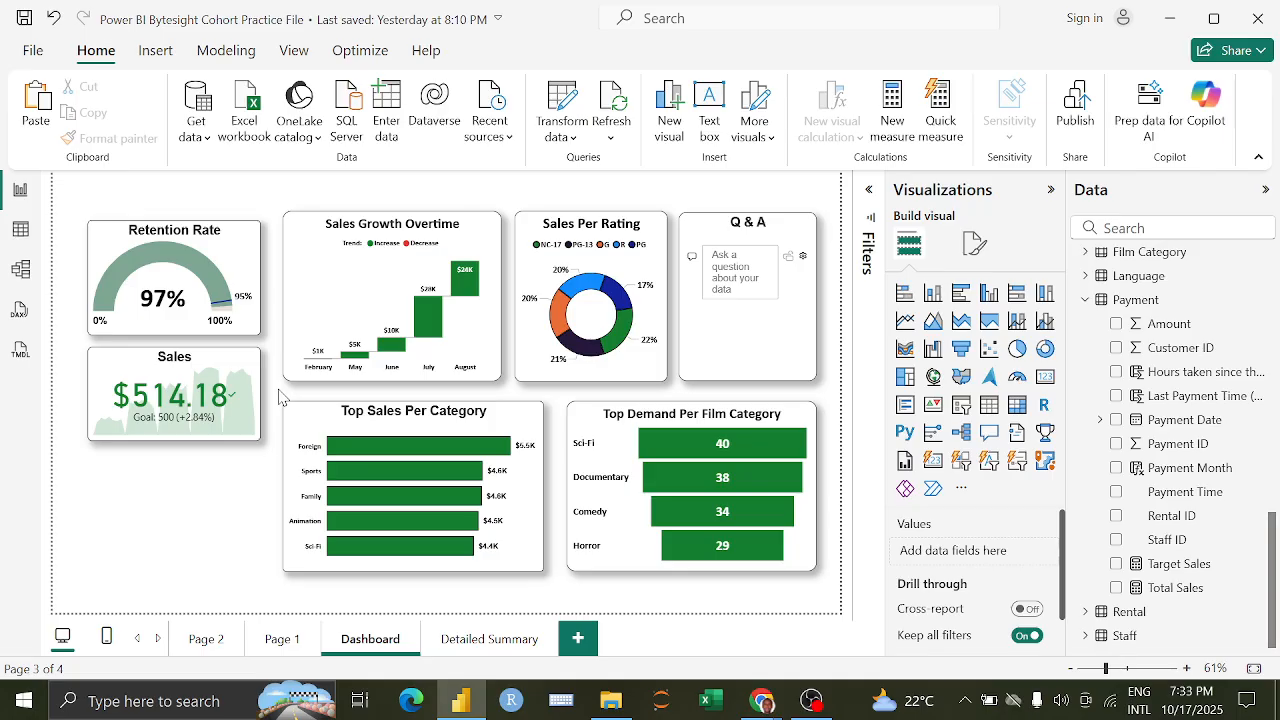
Step: Turn on suggestions for the Q & A visual
click(590, 424)
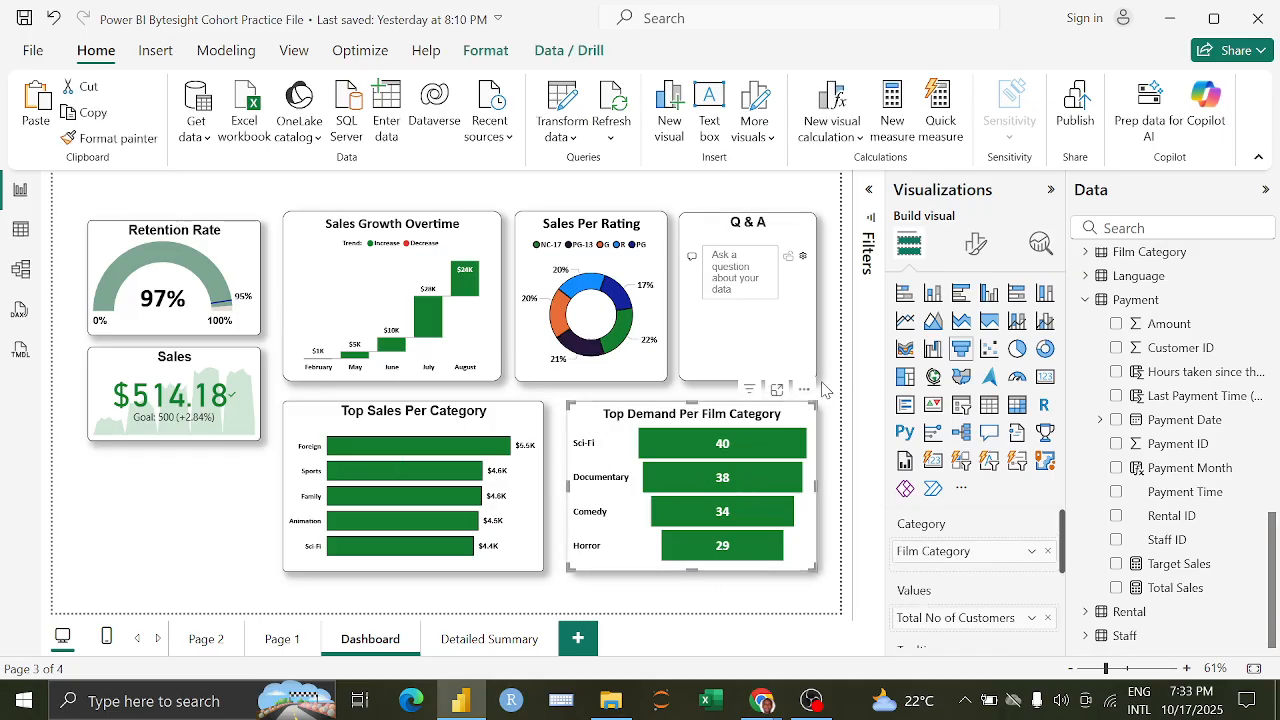
click(828, 388)
click(810, 363)
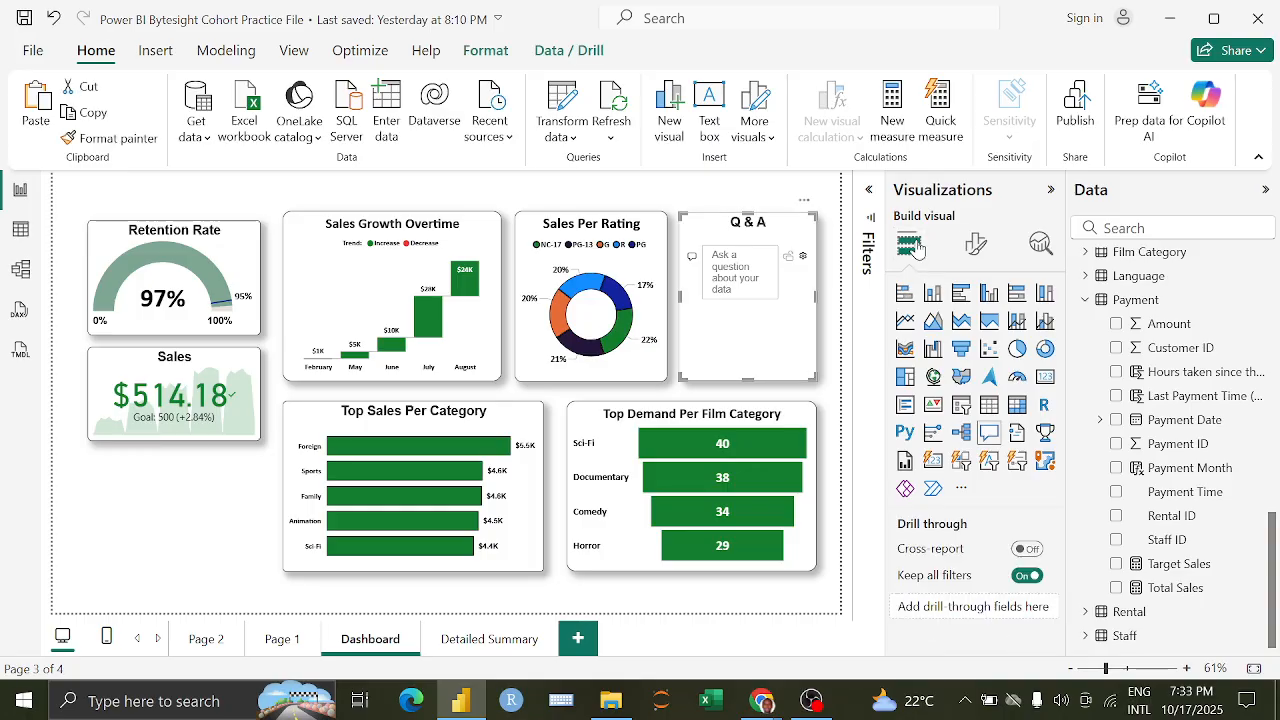
click(975, 244)
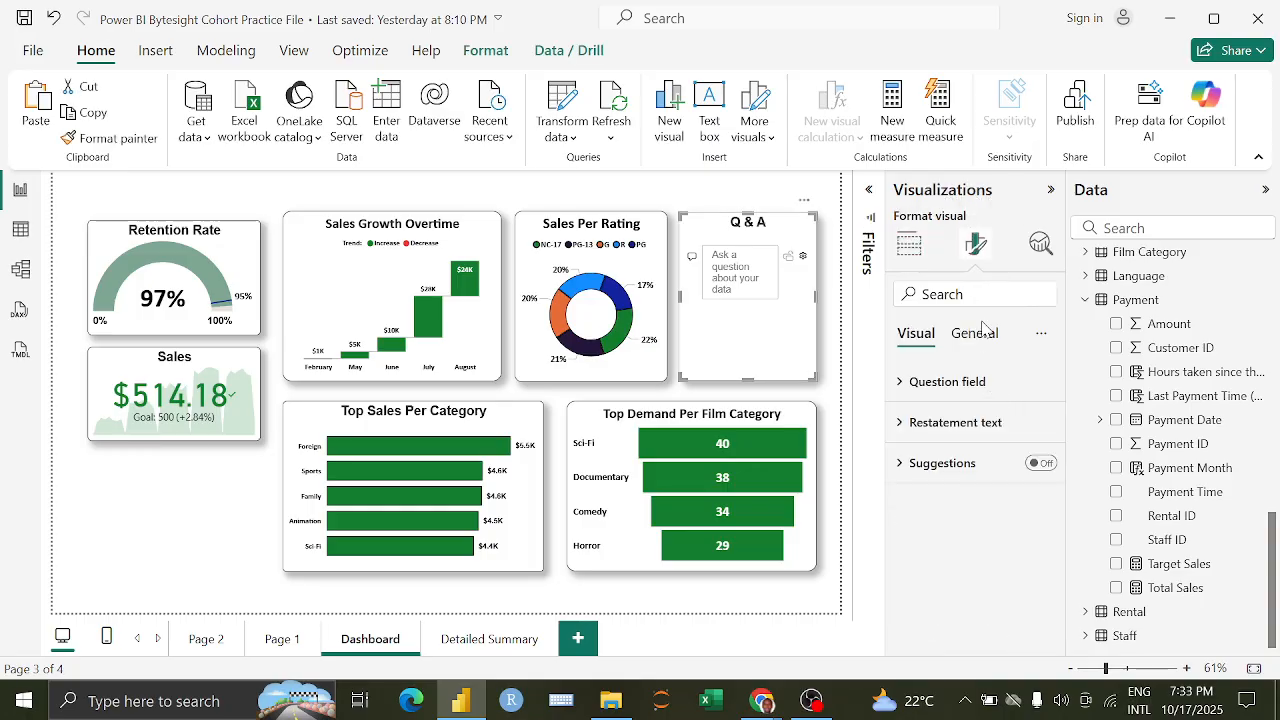
click(1035, 466)
Step: Set the background color of the Q & A visual's suggestion cards to the same medium green as the charts
click(974, 469)
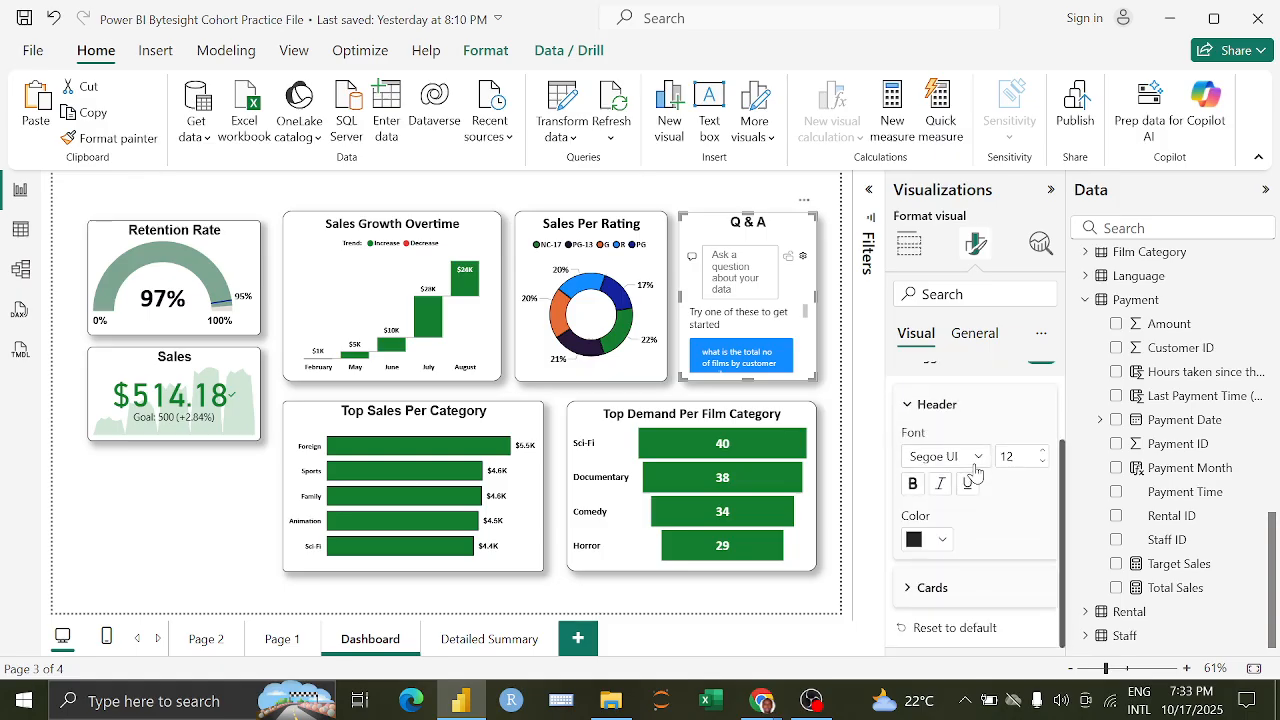
click(963, 583)
click(942, 588)
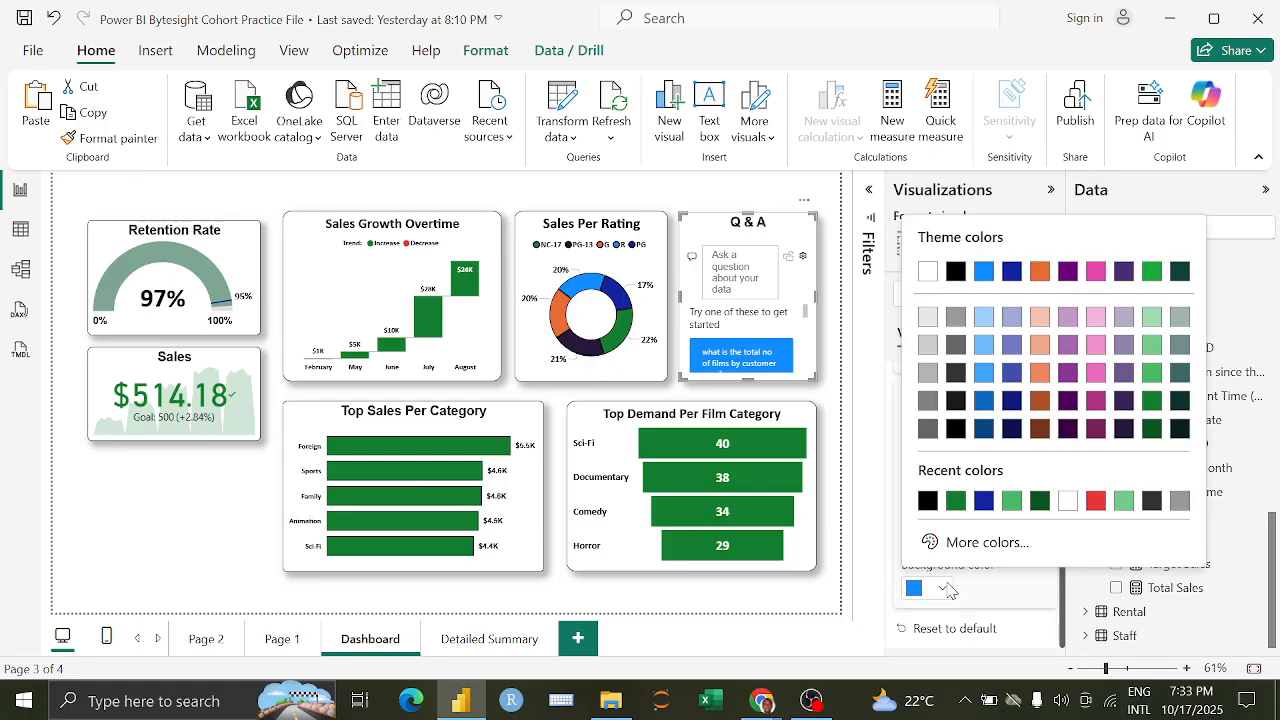
click(1038, 503)
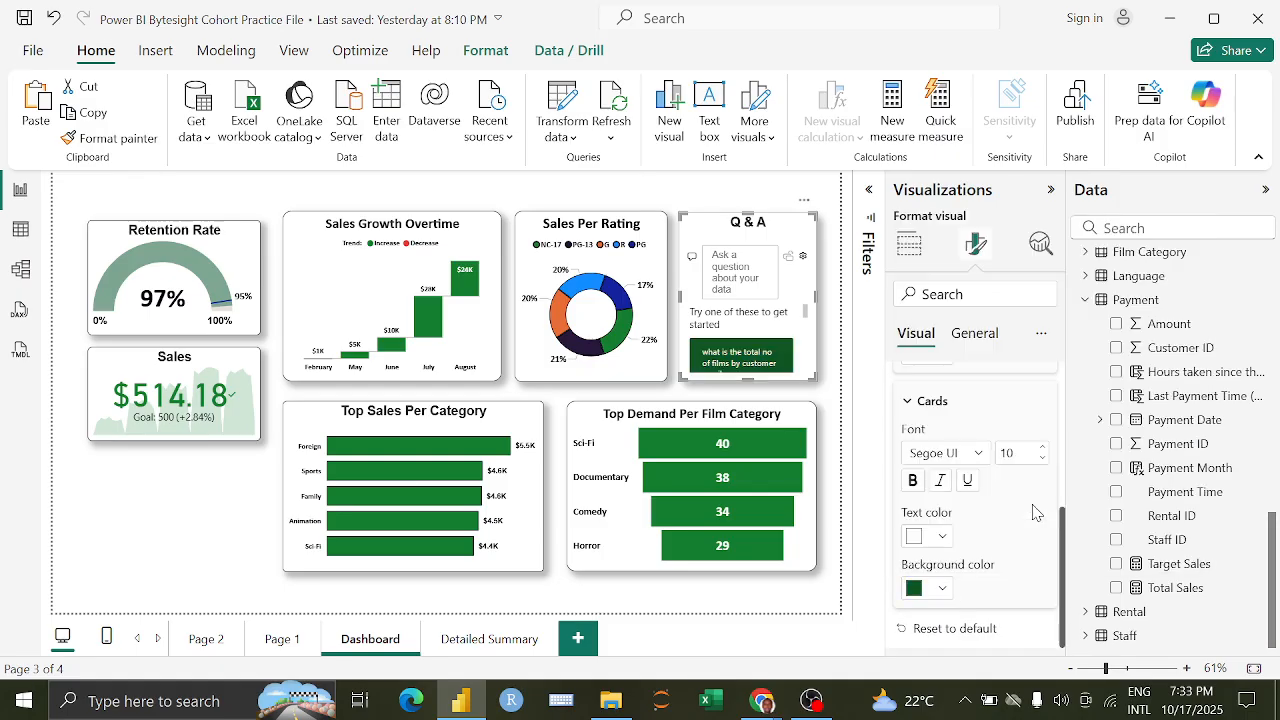
click(950, 589)
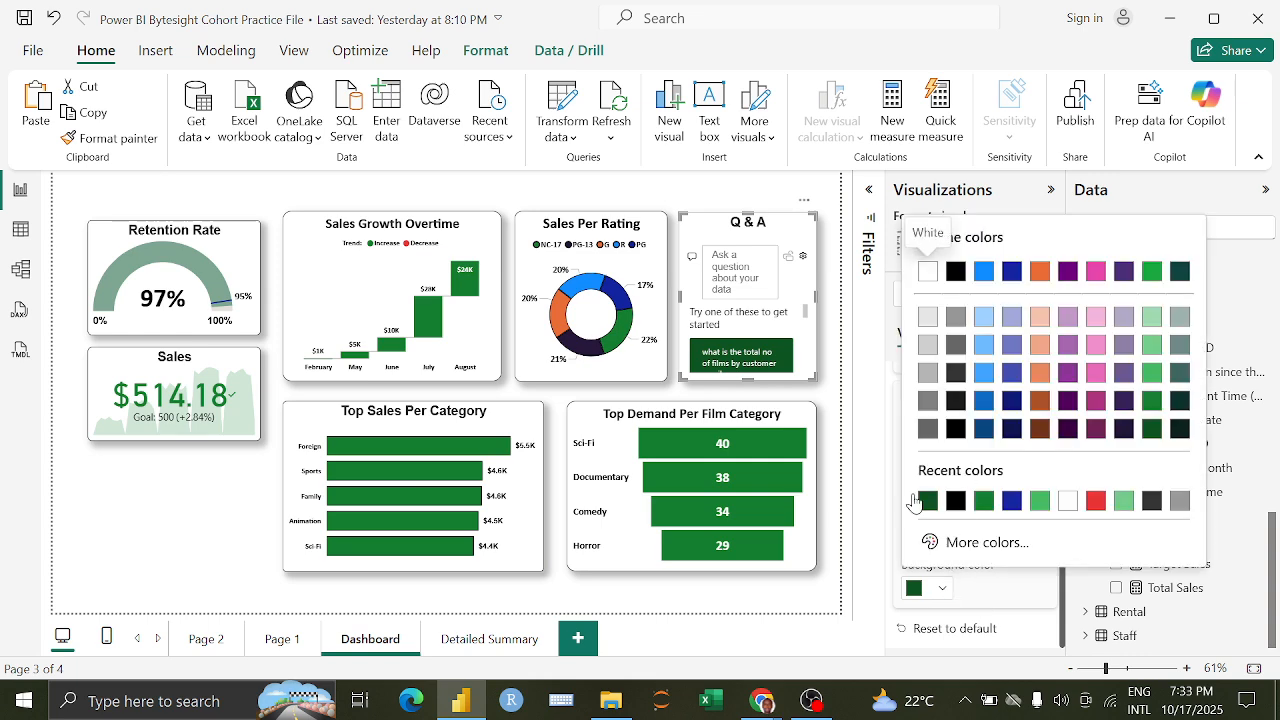
click(928, 503)
click(942, 588)
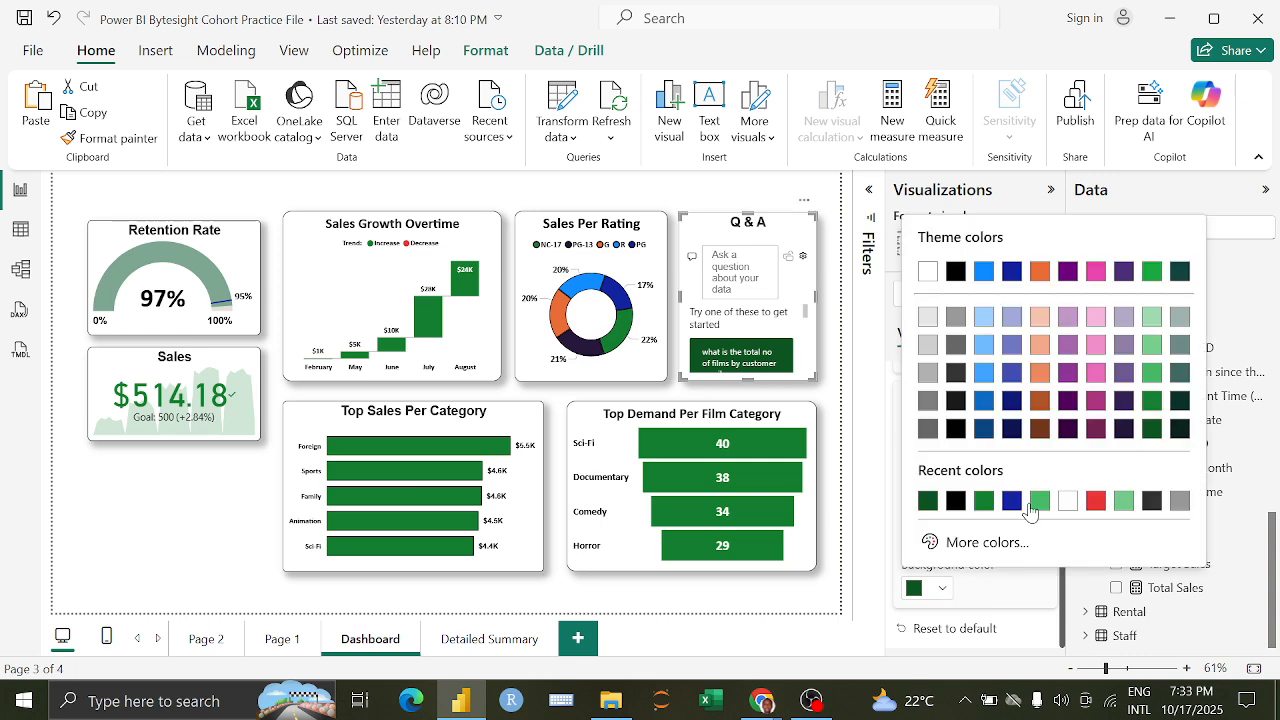
click(1145, 418)
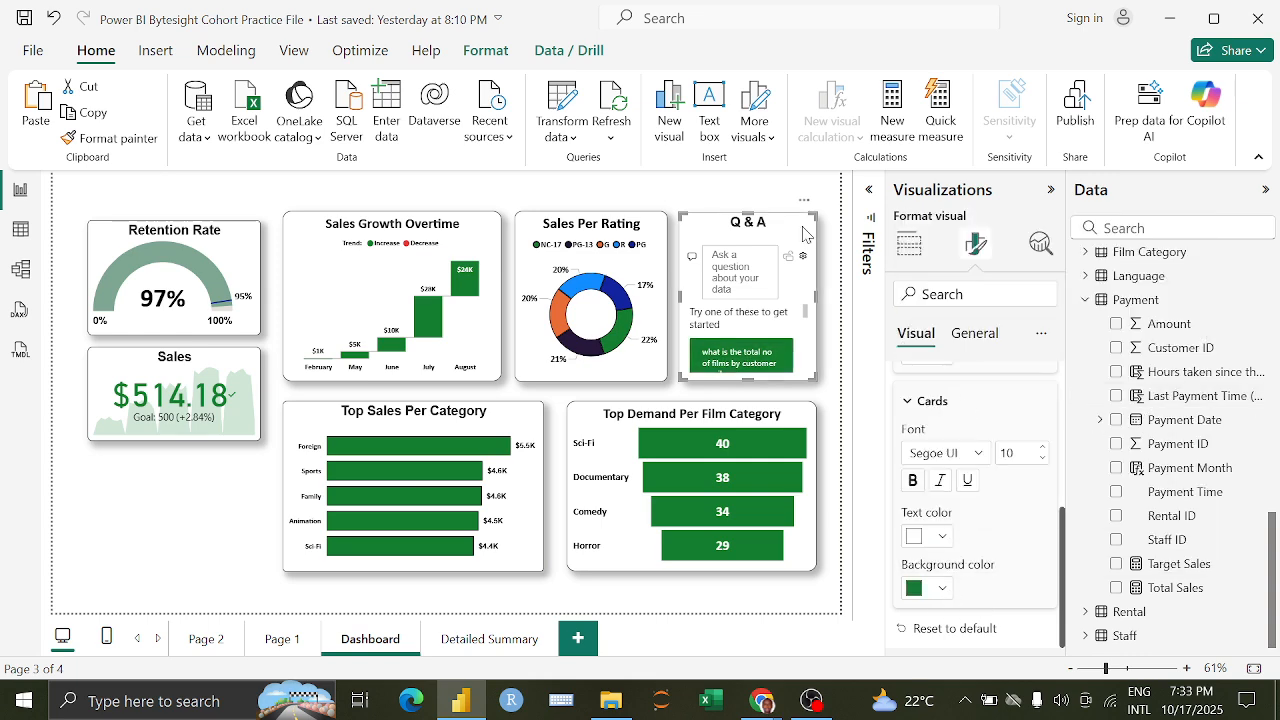
click(822, 259)
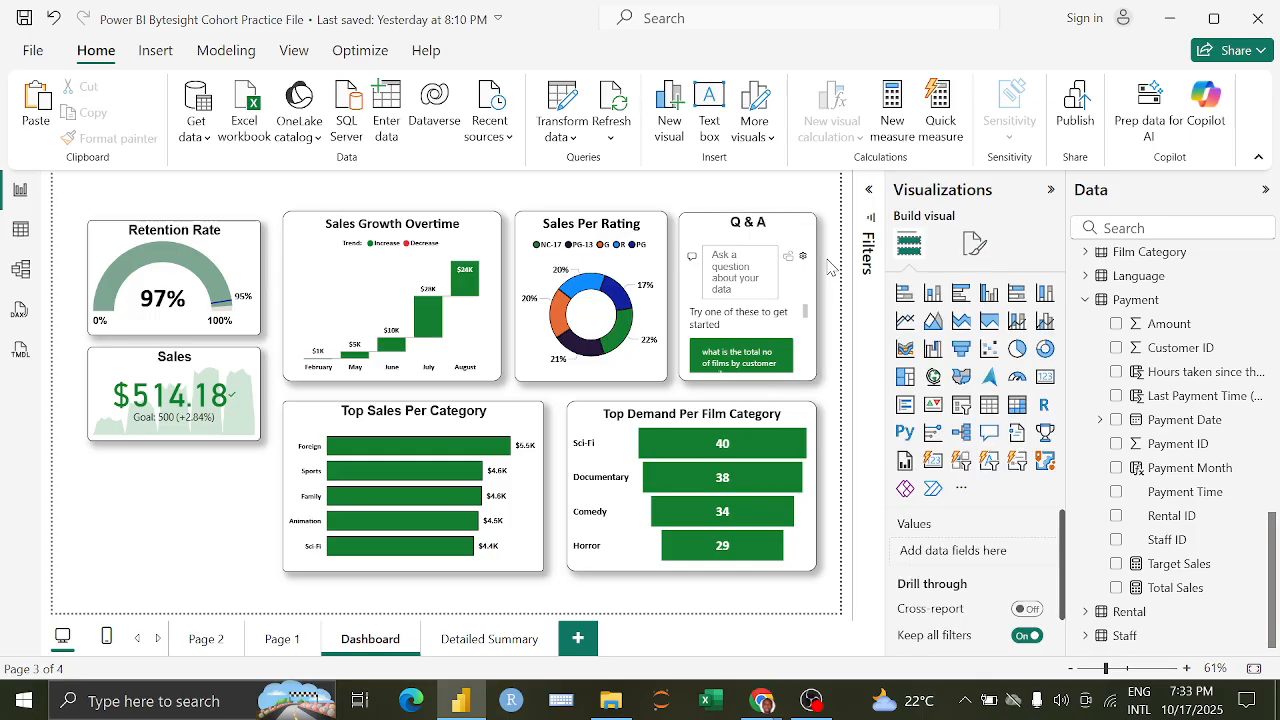
scroll(808, 318, down, 3)
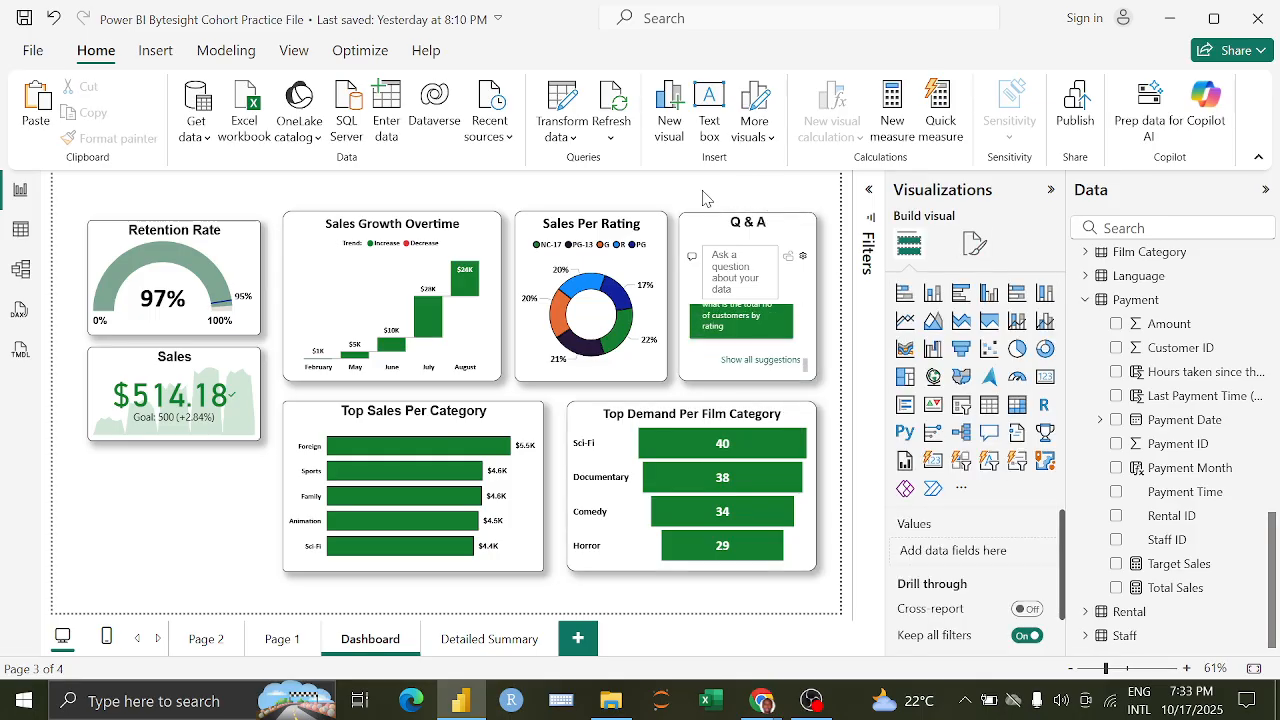
Step: Lower the top edges of the Sales Growth Overtime, Sales Per Rating and Q & A visuals to align with the Retention Rate gauge
click(424, 220)
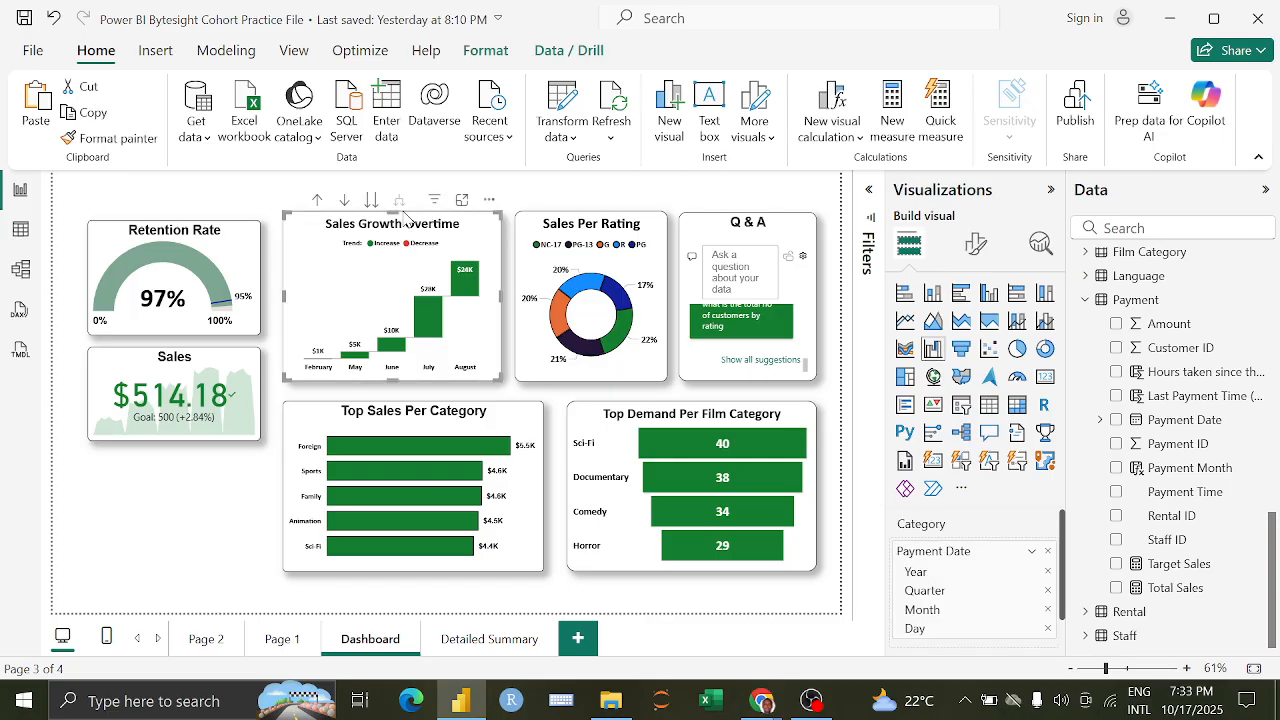
drag(398, 212, 396, 226)
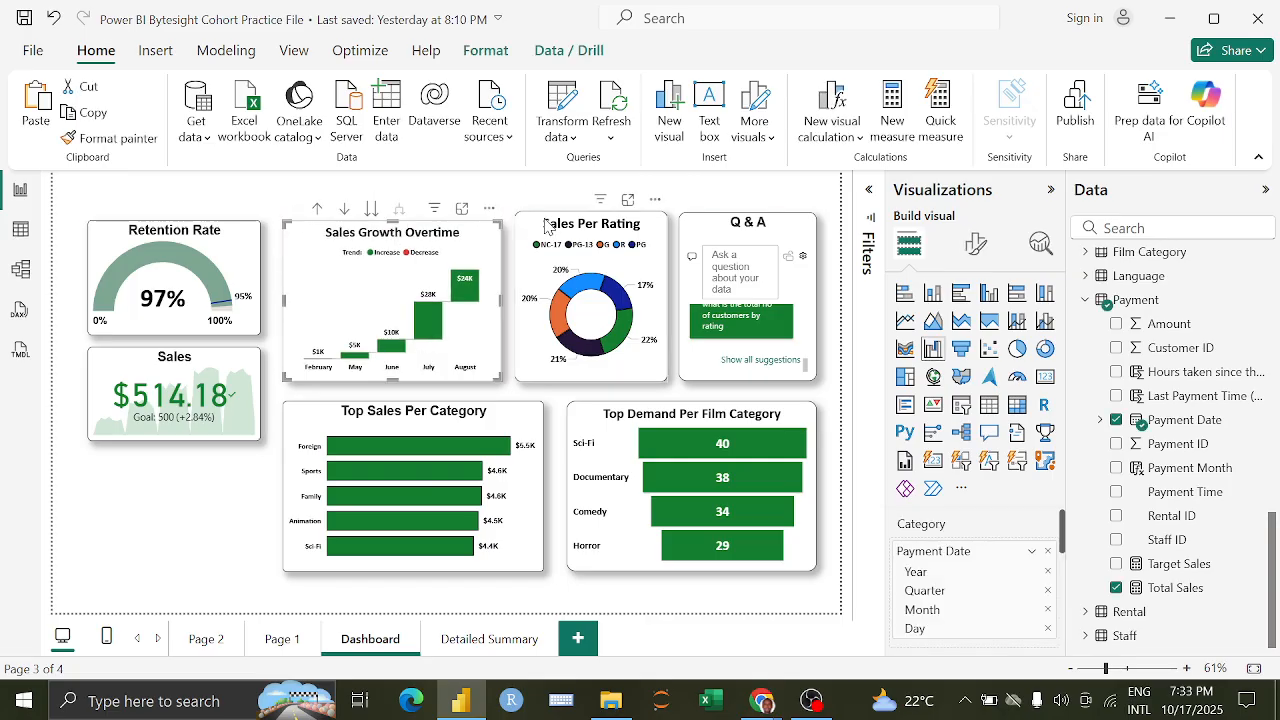
click(570, 224)
drag(589, 213, 593, 228)
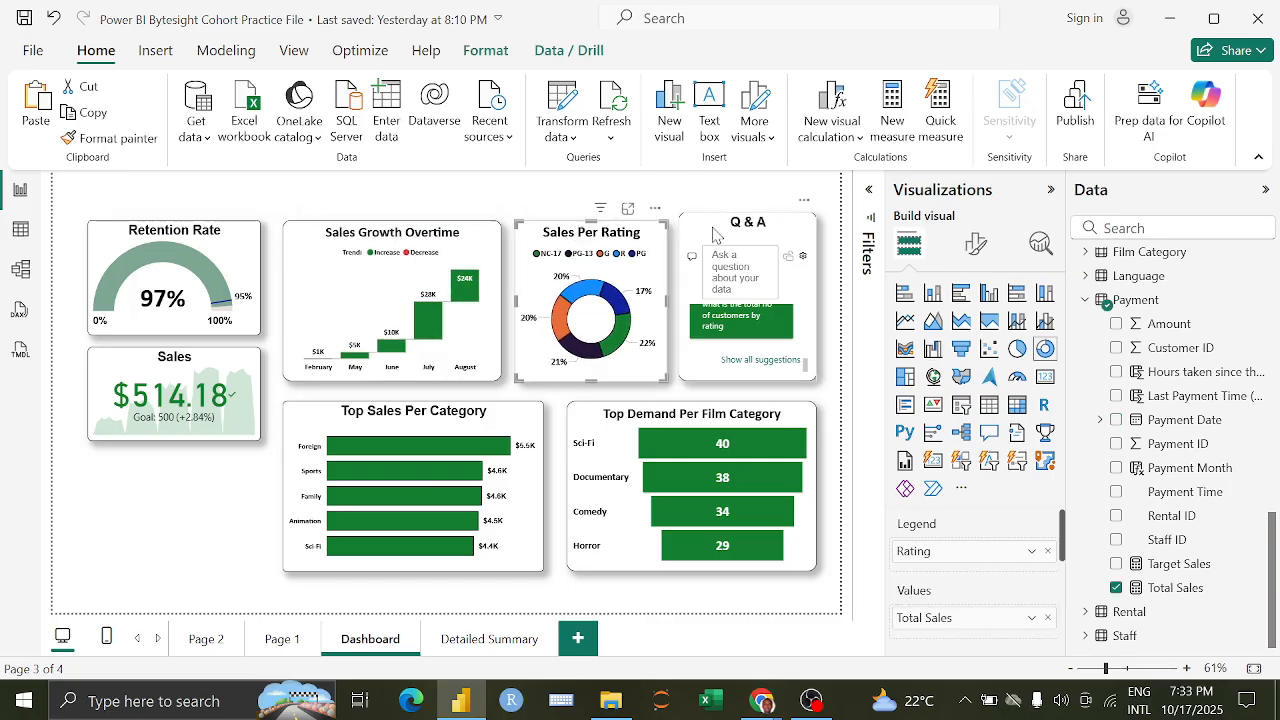
click(749, 215)
drag(748, 214, 748, 222)
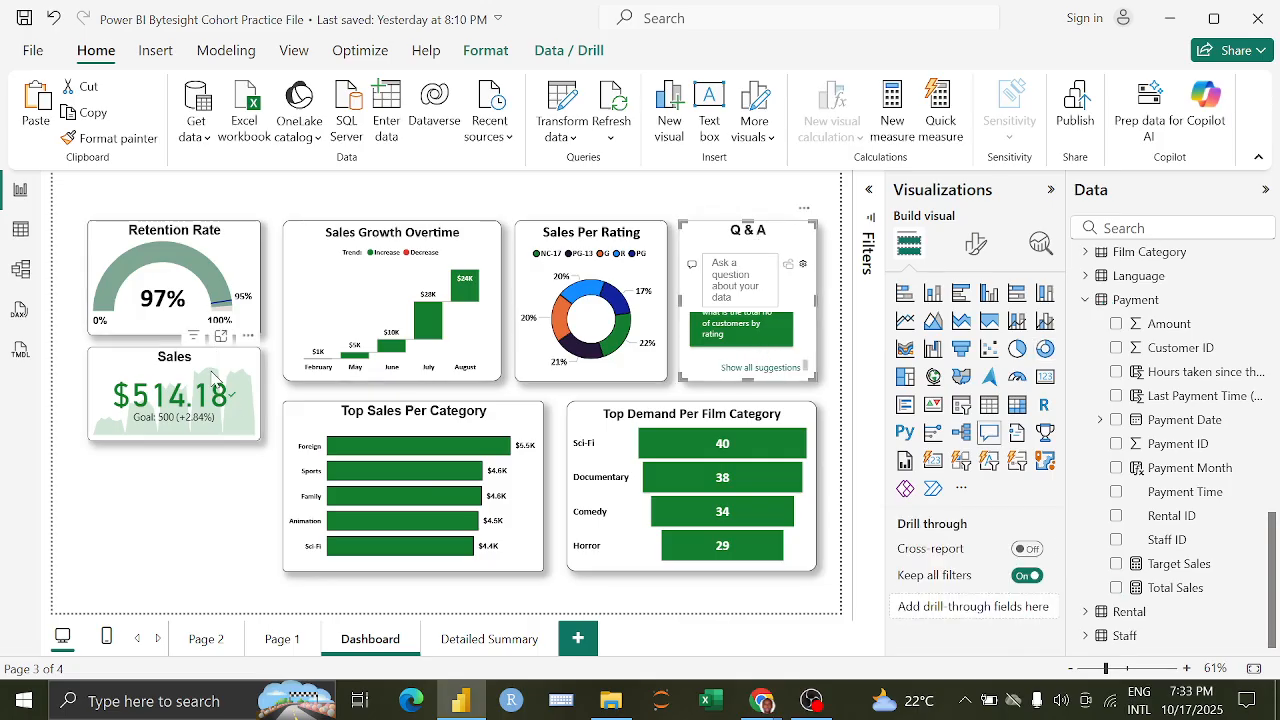
Step: Insert a slicer in the empty space below the Sales card
click(225, 505)
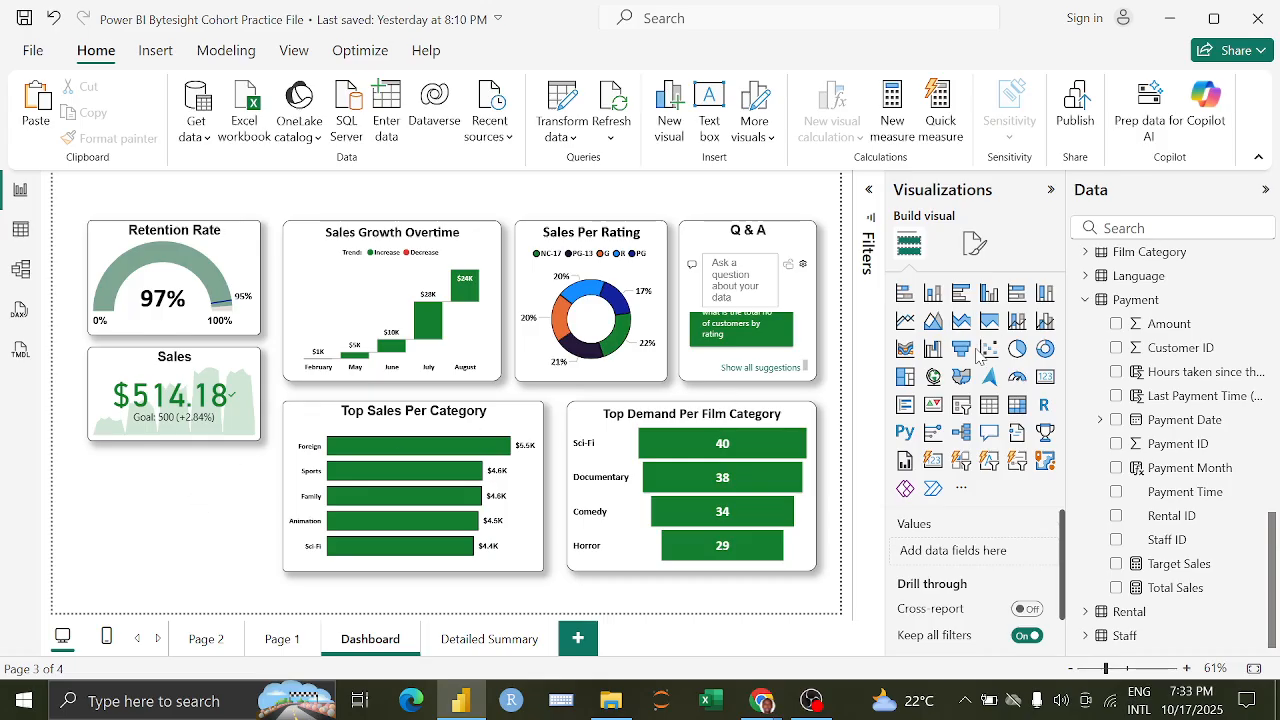
click(961, 404)
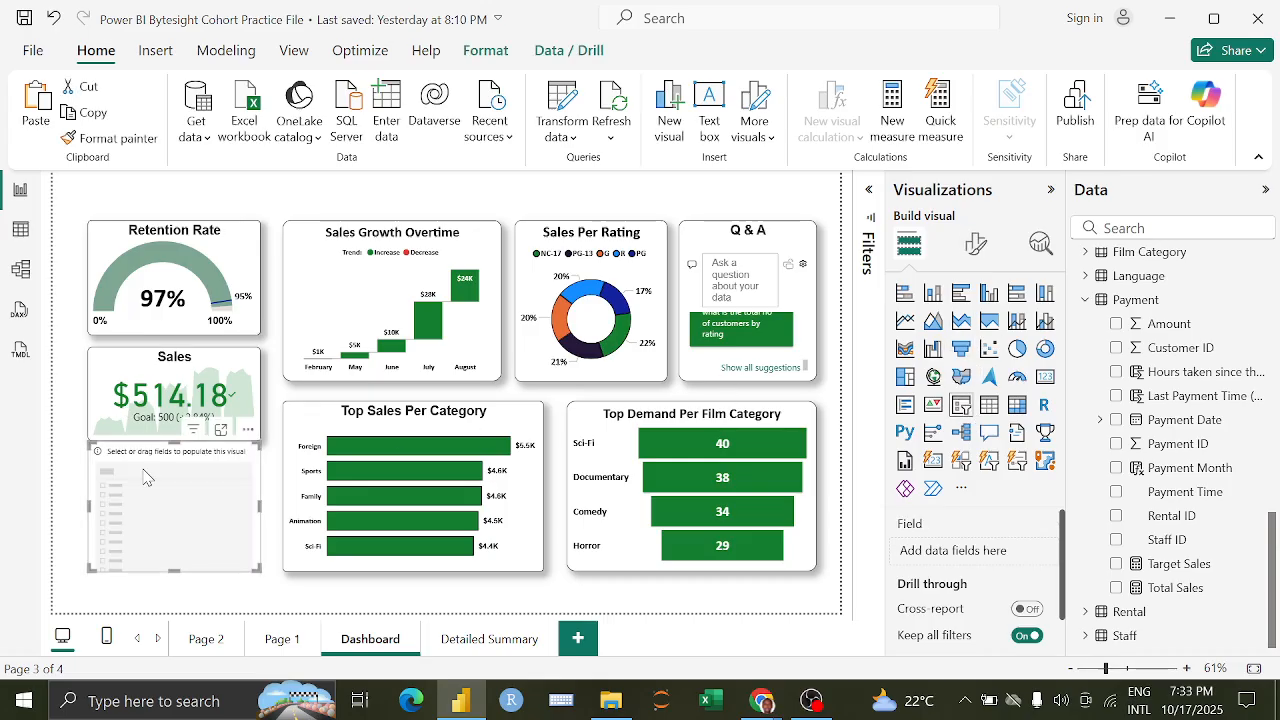
Step: Try the Film table's Description field in the slicer and remove it again
scroll(1120, 430, up, 2)
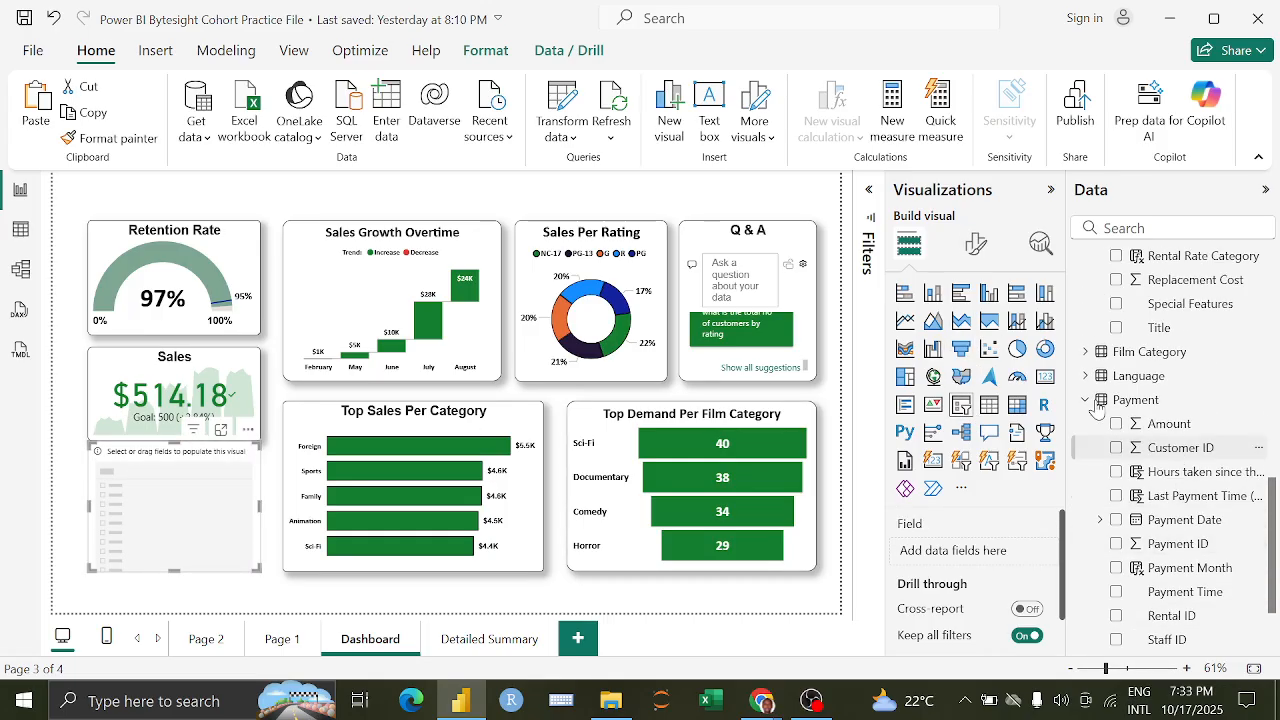
click(1083, 402)
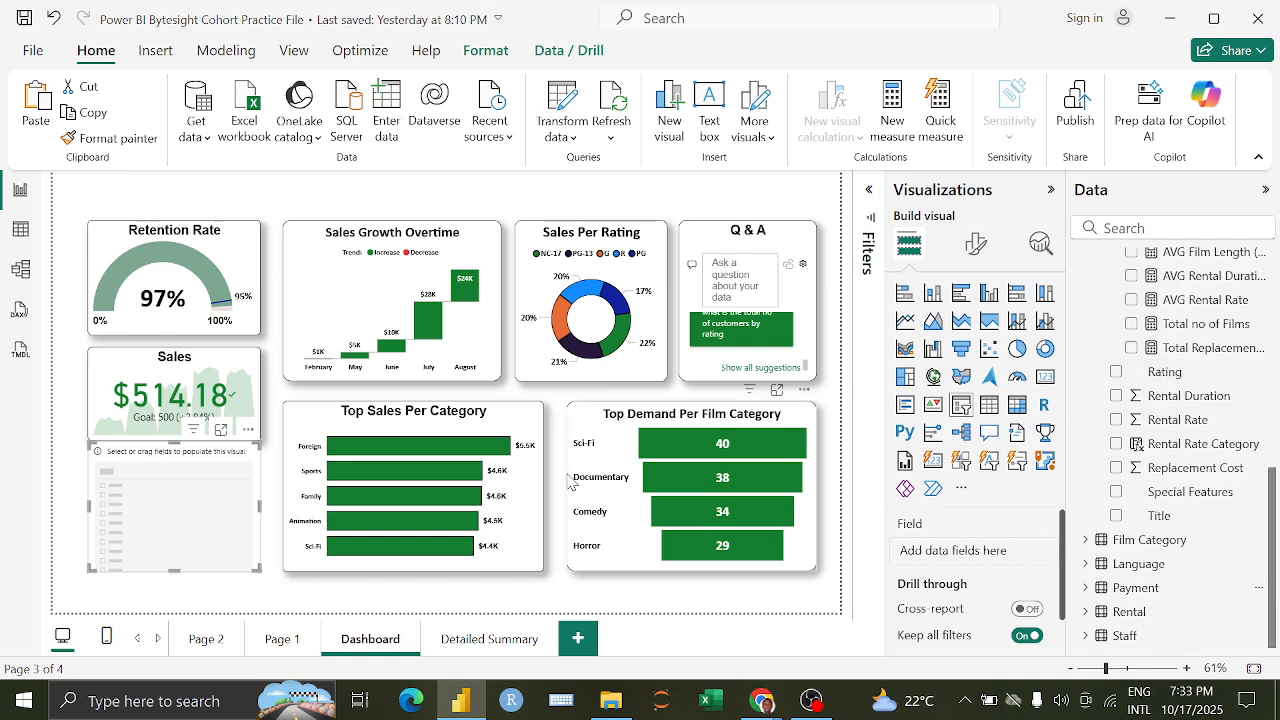
scroll(1115, 370, up, 4)
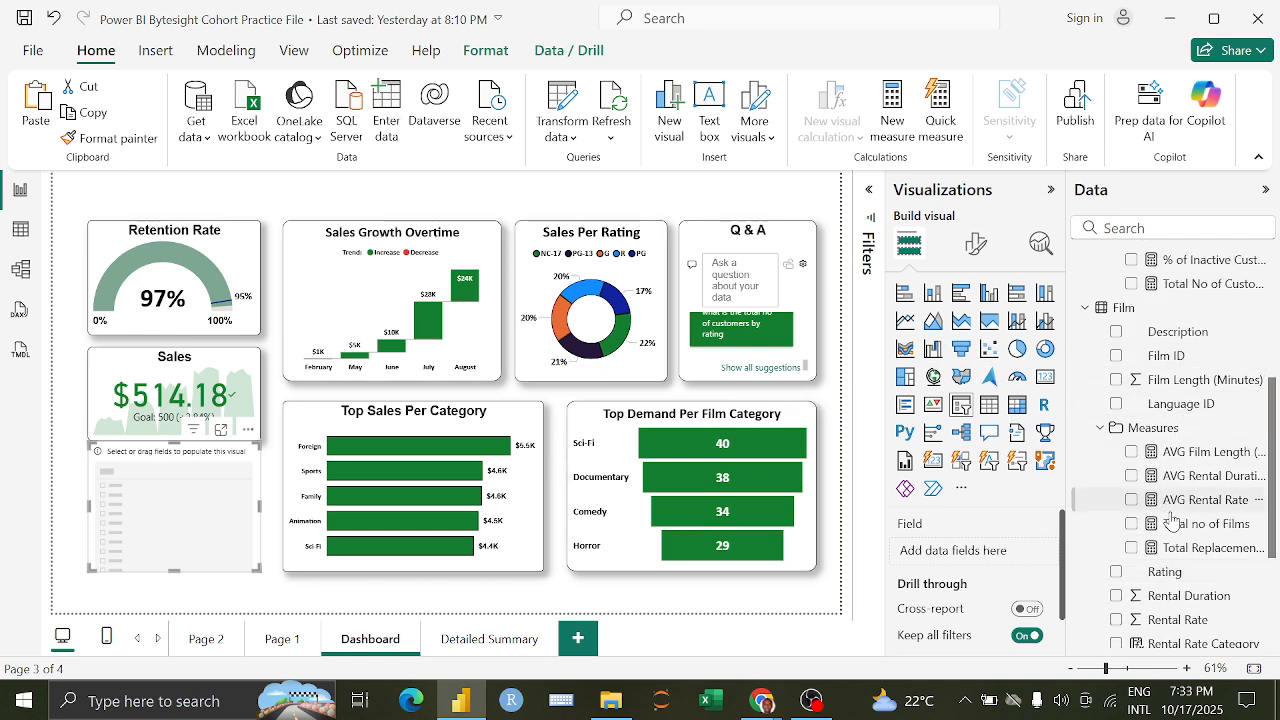
scroll(1178, 505, up, 1)
scroll(1178, 505, up, 4)
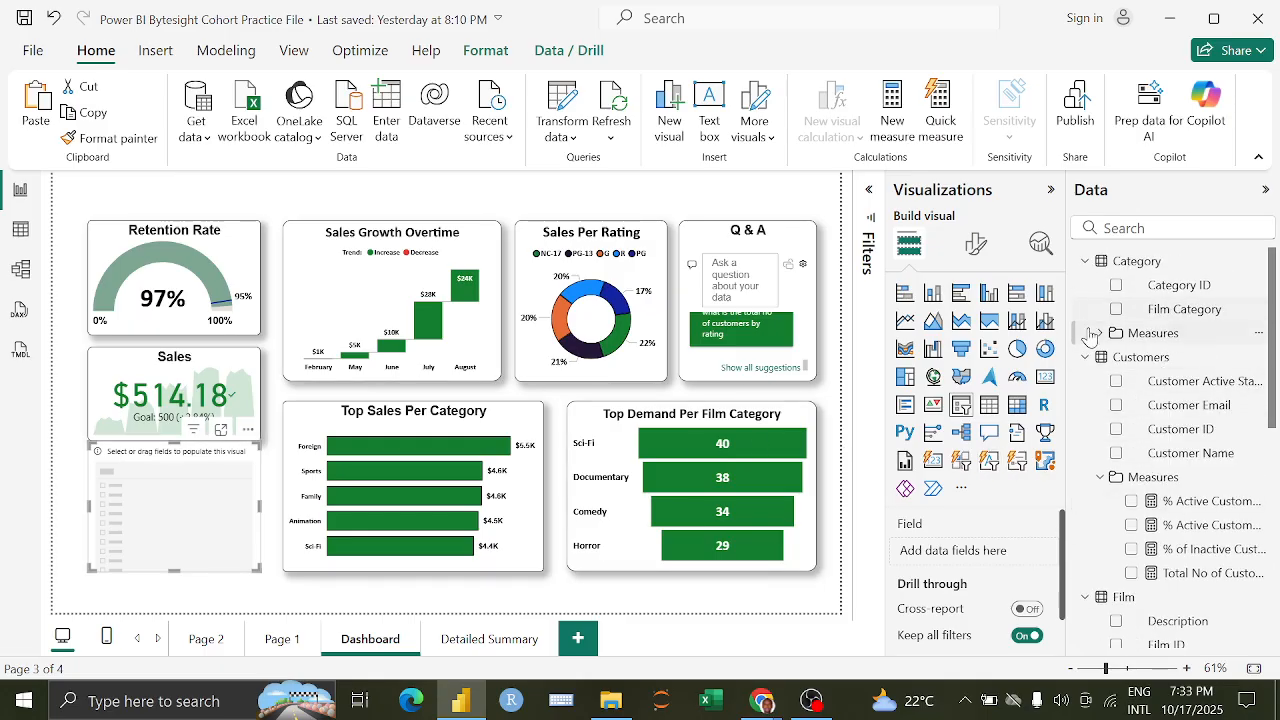
click(1084, 261)
scroll(1160, 450, down, 4)
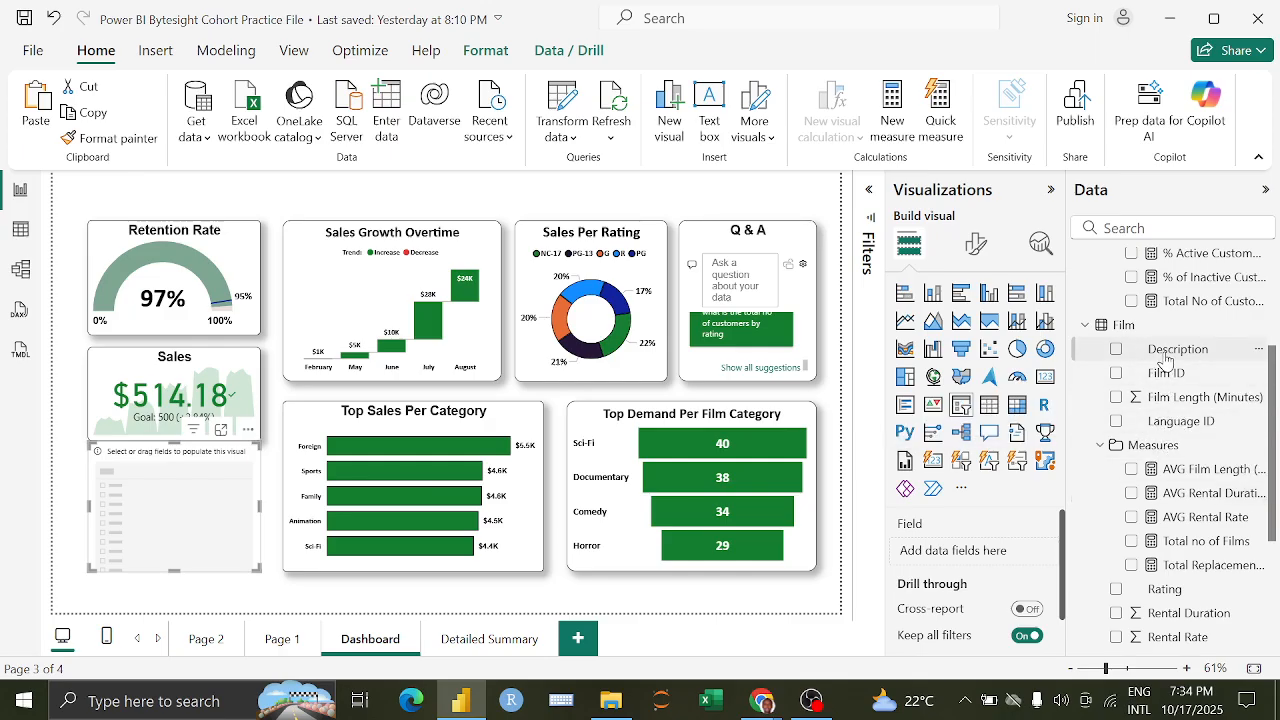
drag(1166, 360, 977, 551)
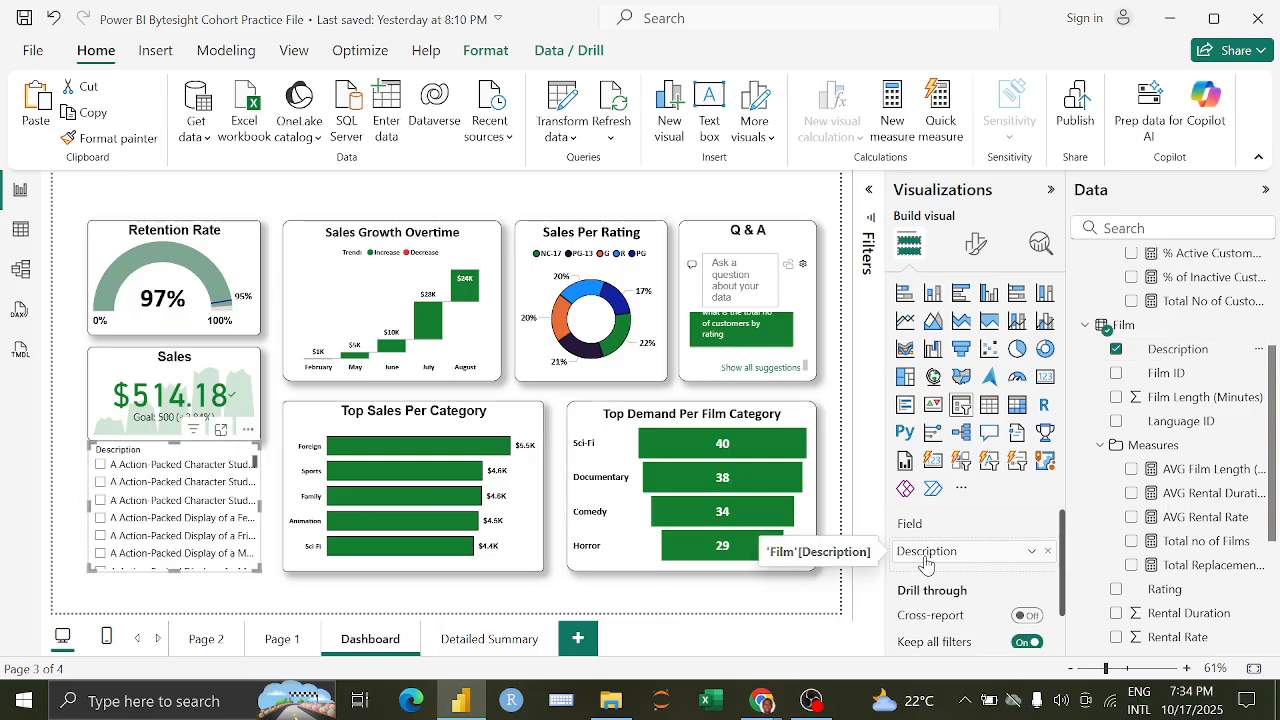
click(1116, 349)
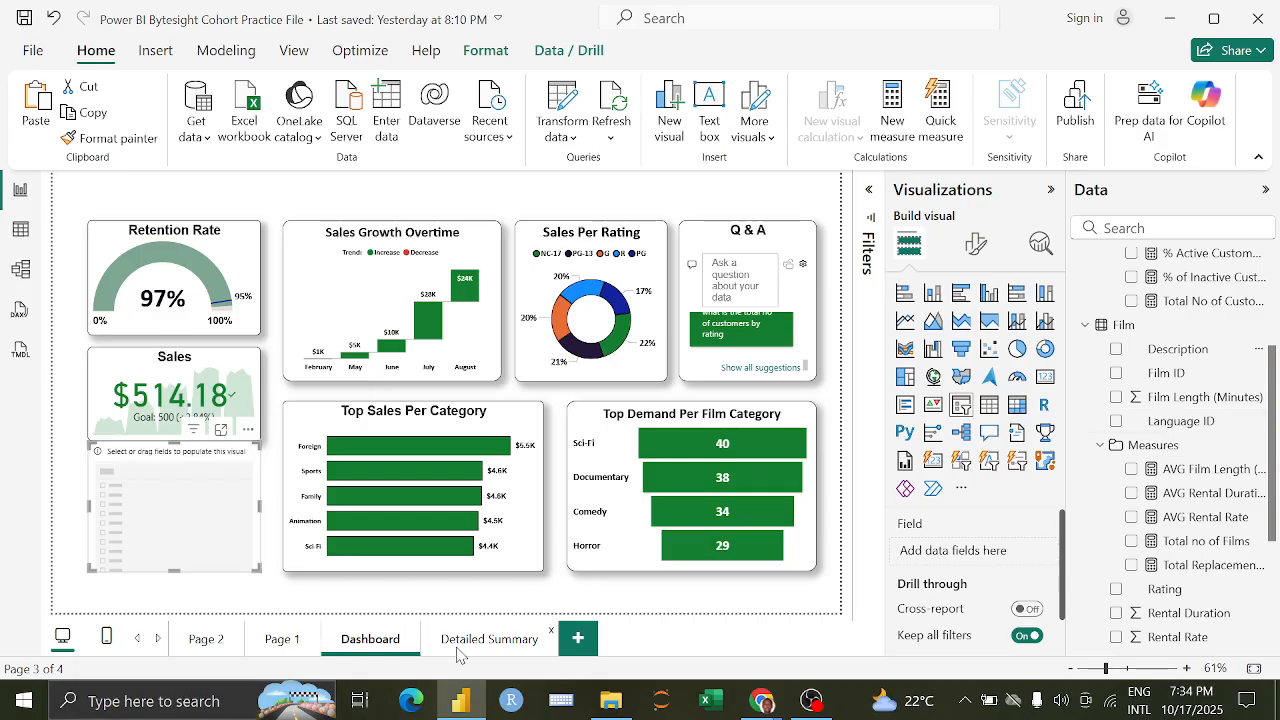
Step: Examine the columns of the Detailed Summary page's customer table and return to the Dashboard page
click(459, 649)
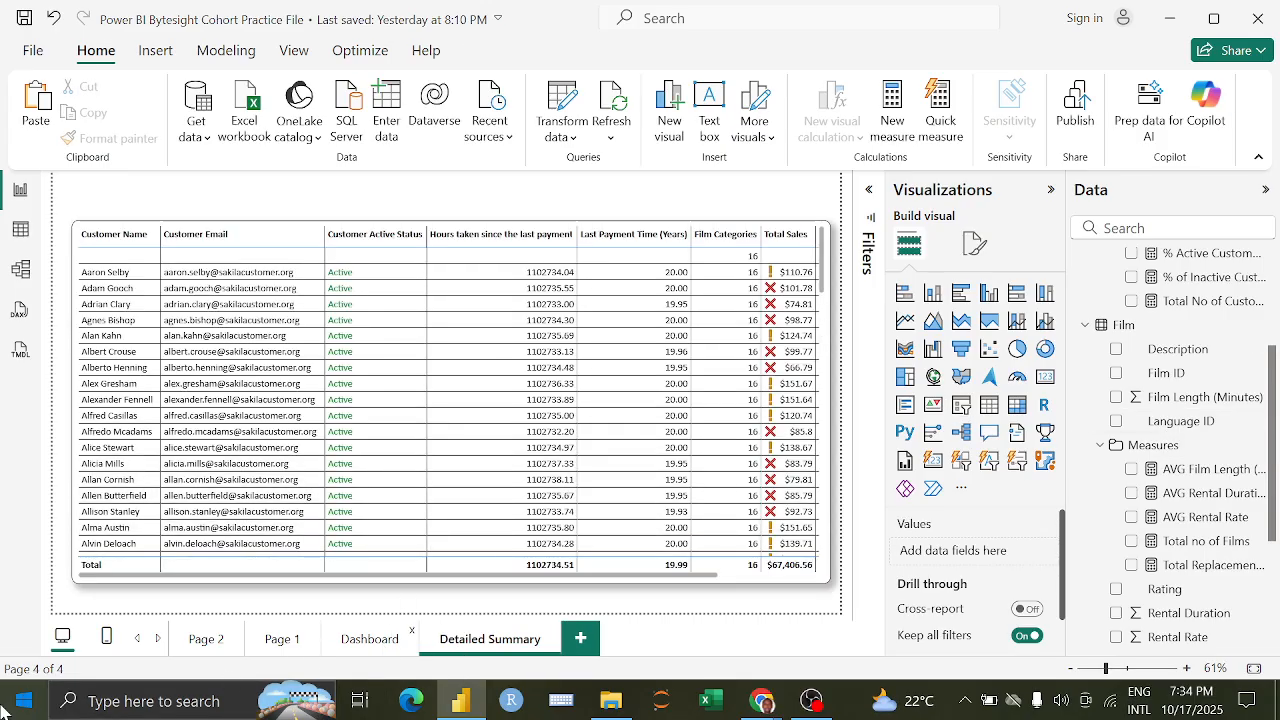
click(392, 643)
Step: Populate the empty slicer with the Payment table's Payment Month field, deleting the stray Payment Month table visual from the canvas
scroll(1165, 560, down, 5)
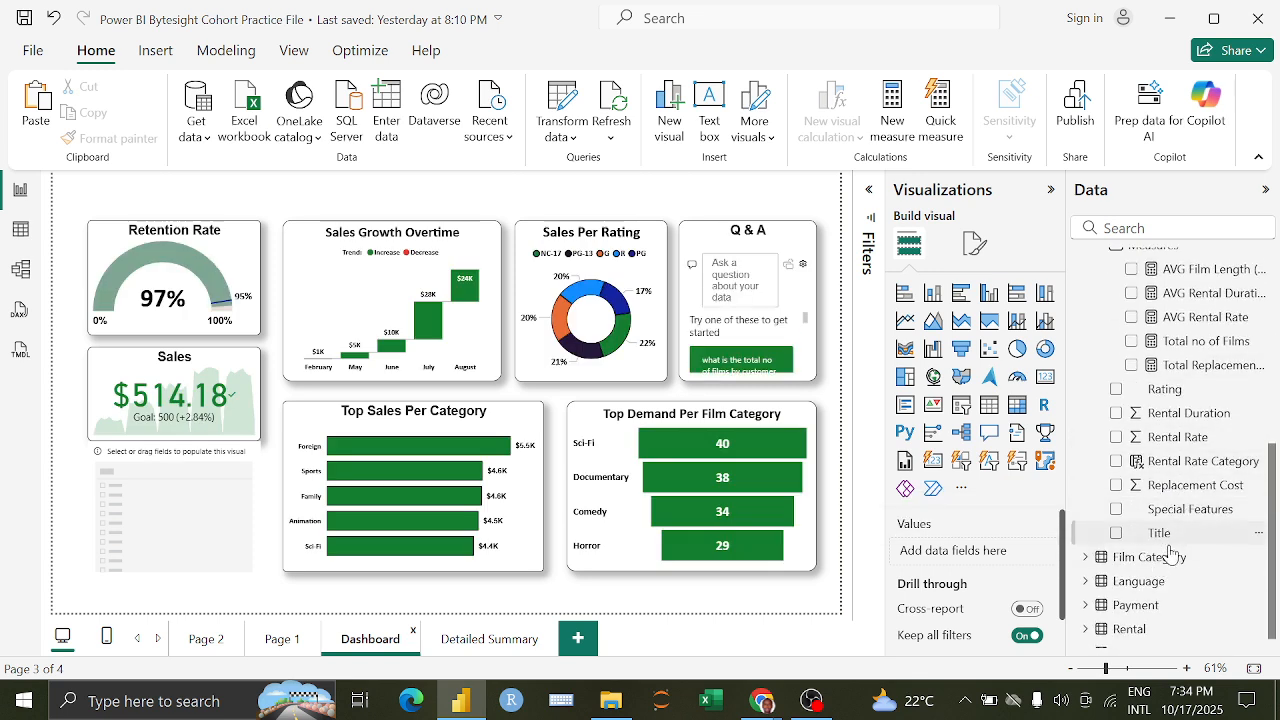
scroll(1095, 540, down, 1)
click(1088, 540)
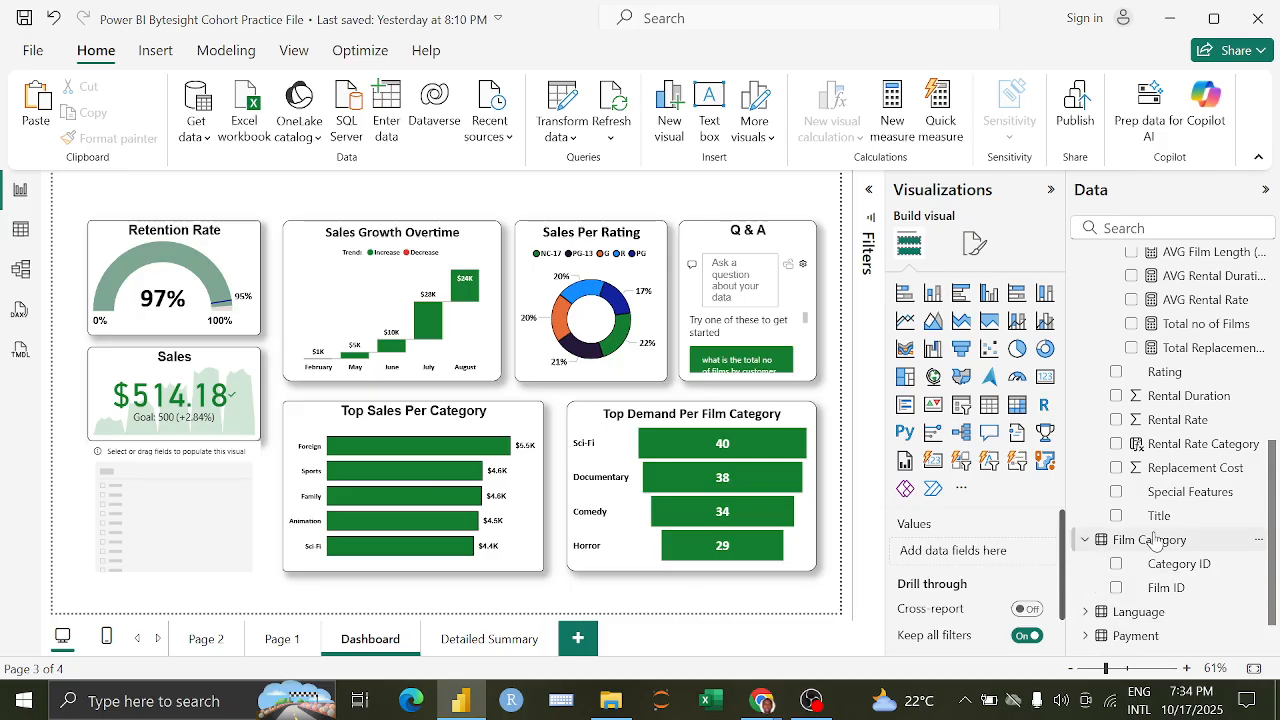
scroll(1150, 545, down, 1)
click(1086, 588)
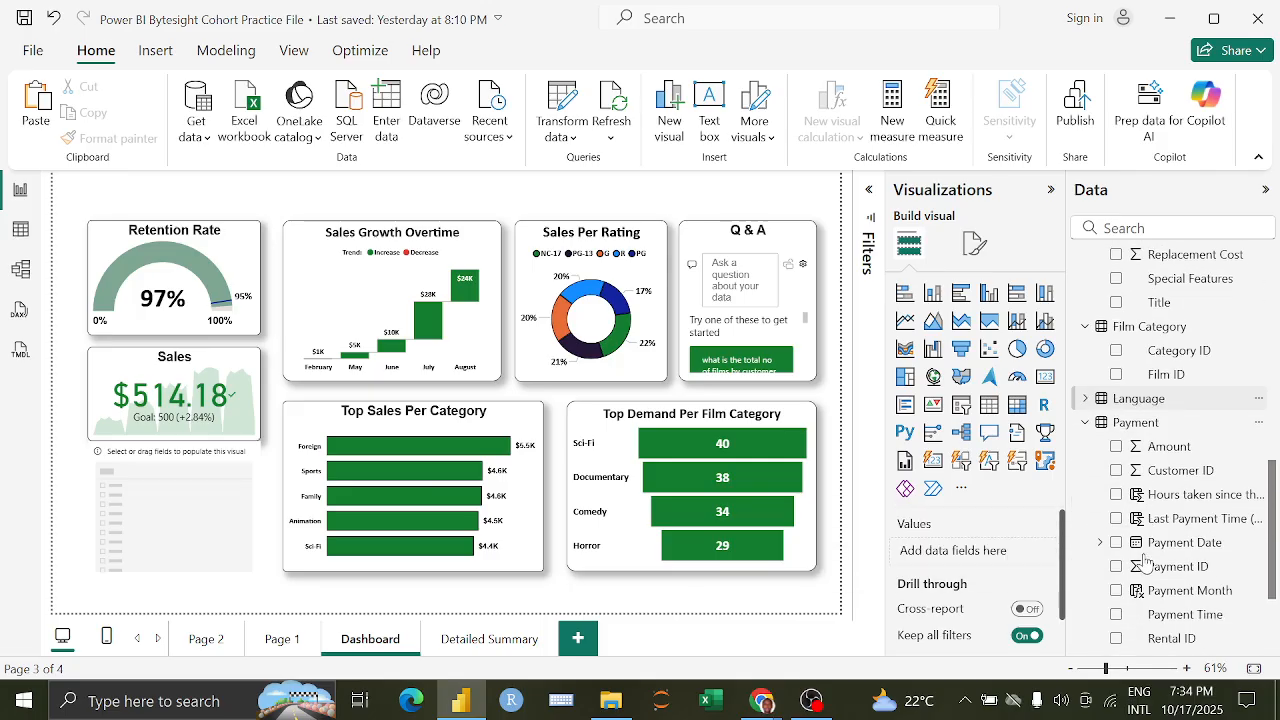
scroll(1140, 560, down, 3)
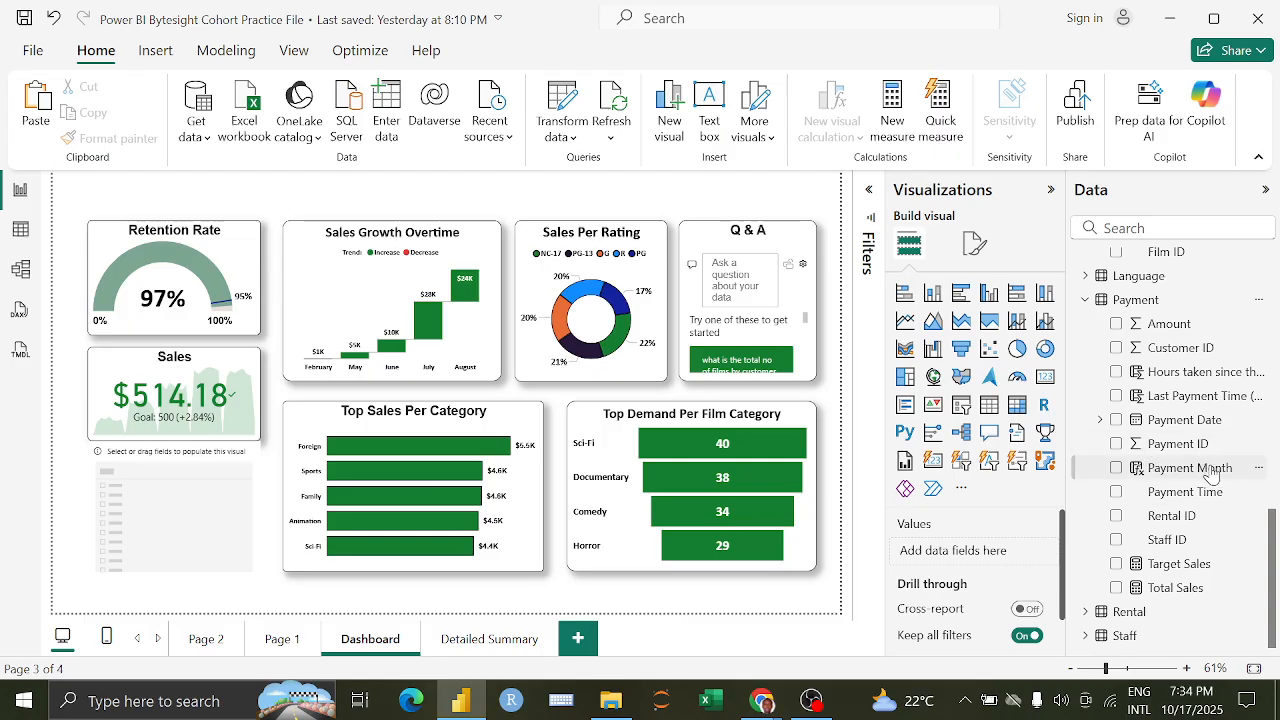
drag(1222, 479, 120, 517)
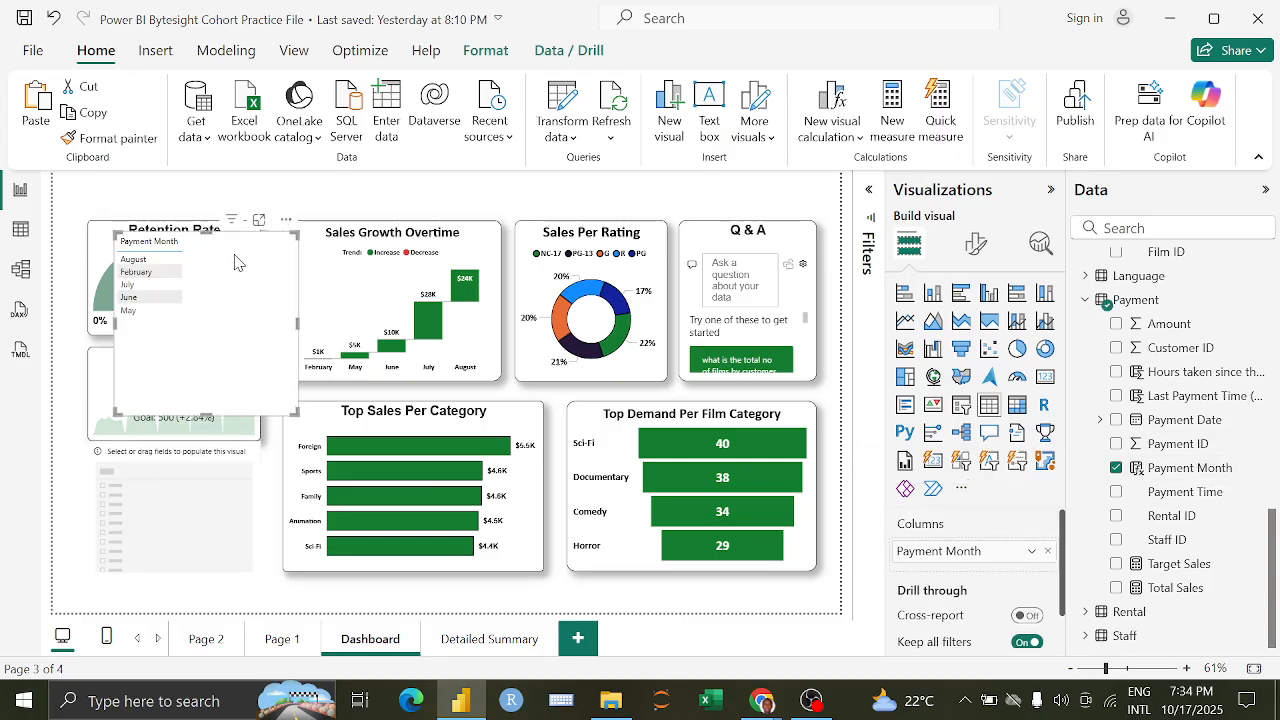
key(Delete)
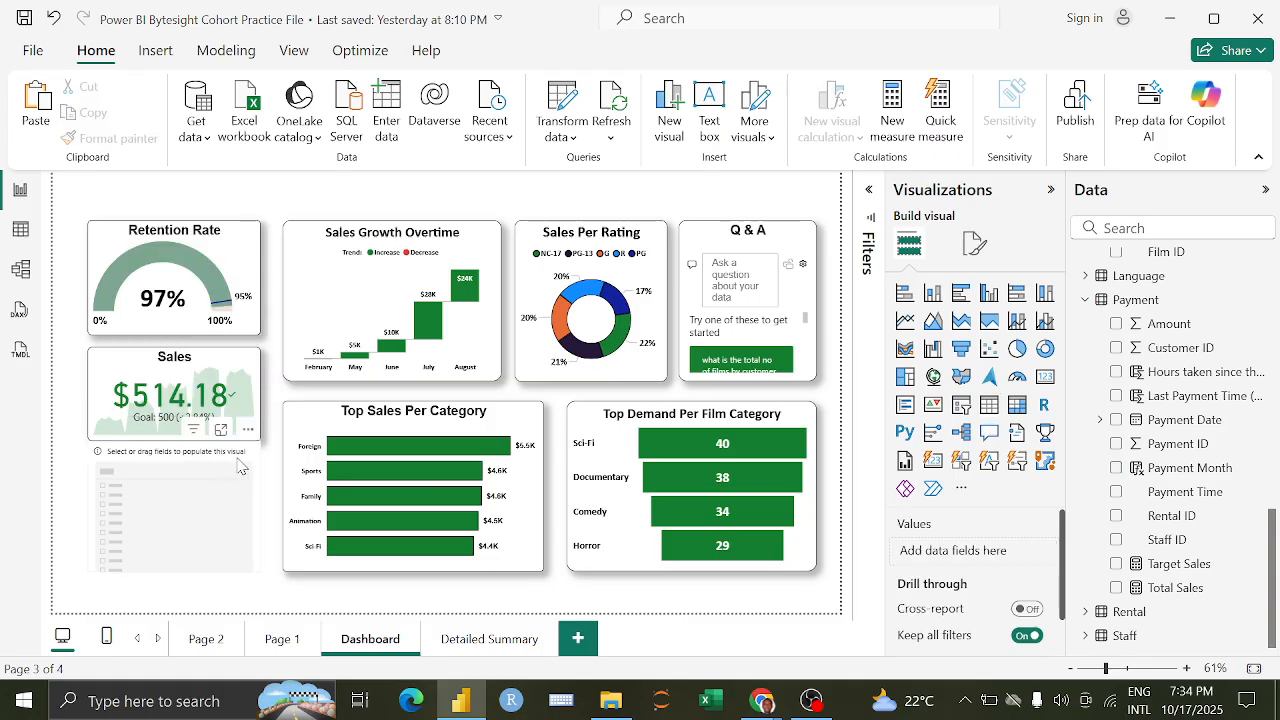
click(238, 465)
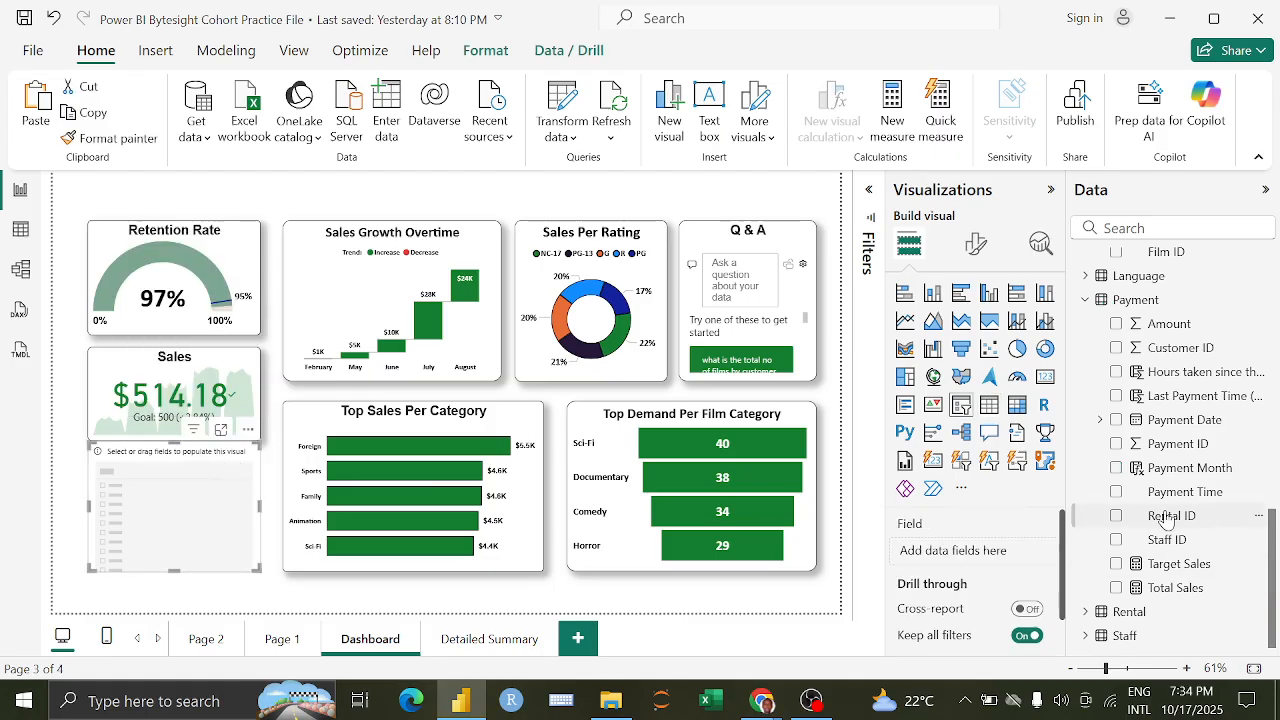
drag(1204, 472, 990, 552)
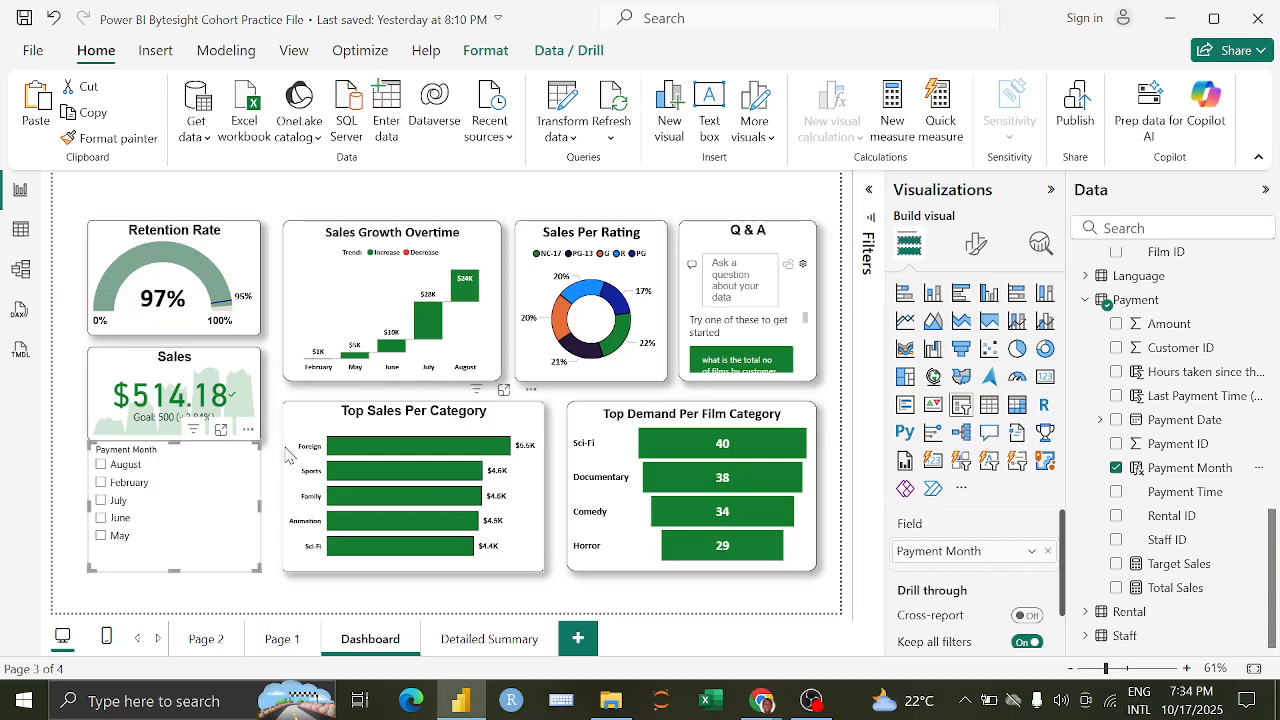
Step: Lower the Payment Month slicer's top edge to leave a gap below the Sales card and copy the card's formatting onto it
drag(258, 444, 262, 460)
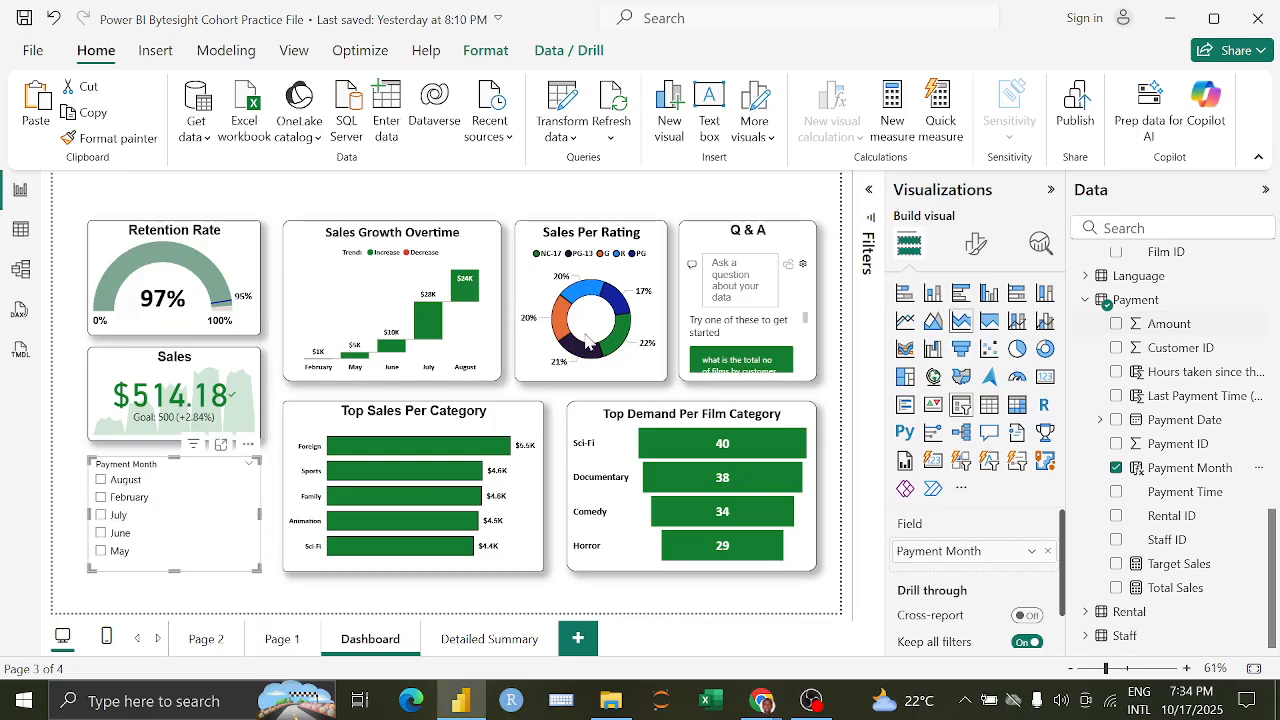
click(200, 385)
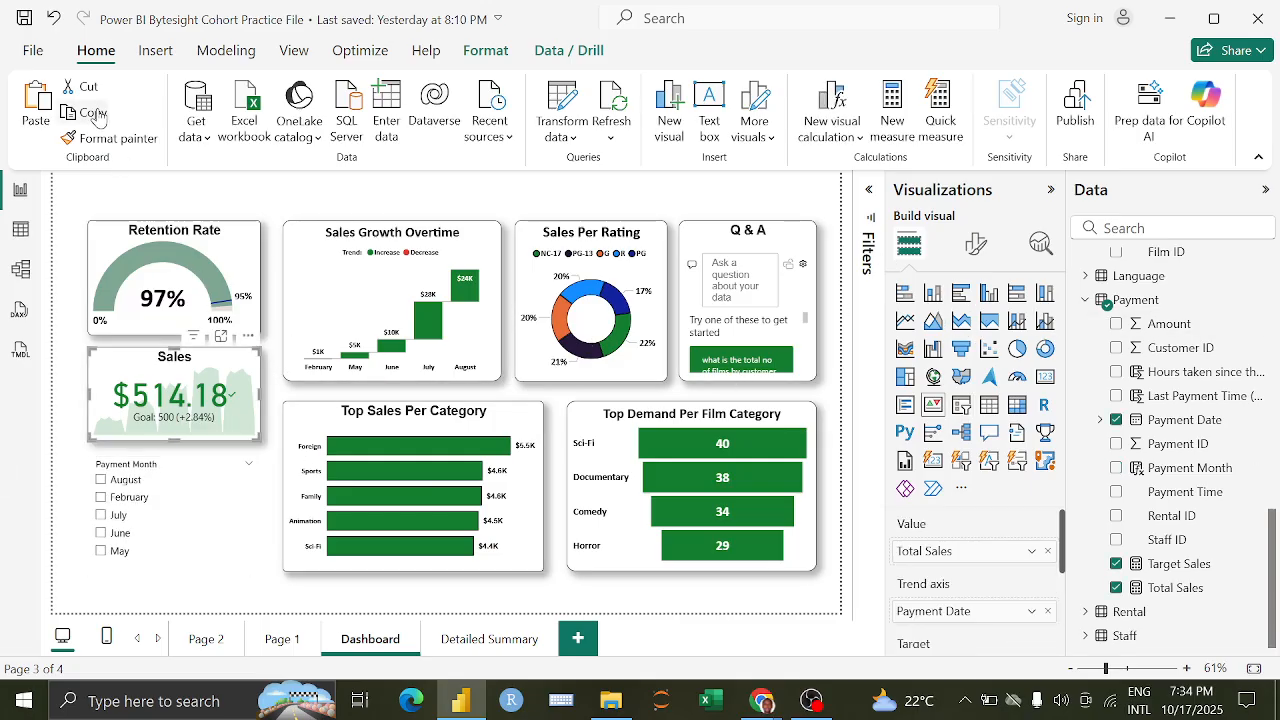
click(110, 138)
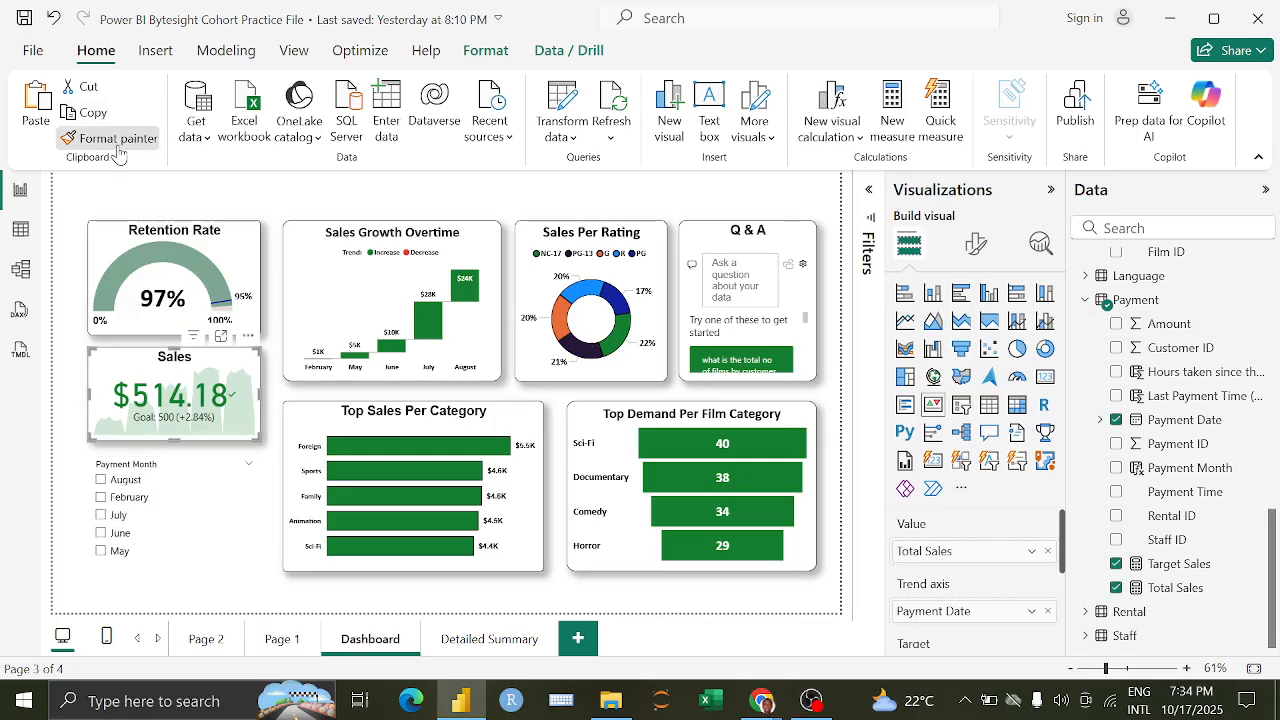
click(212, 466)
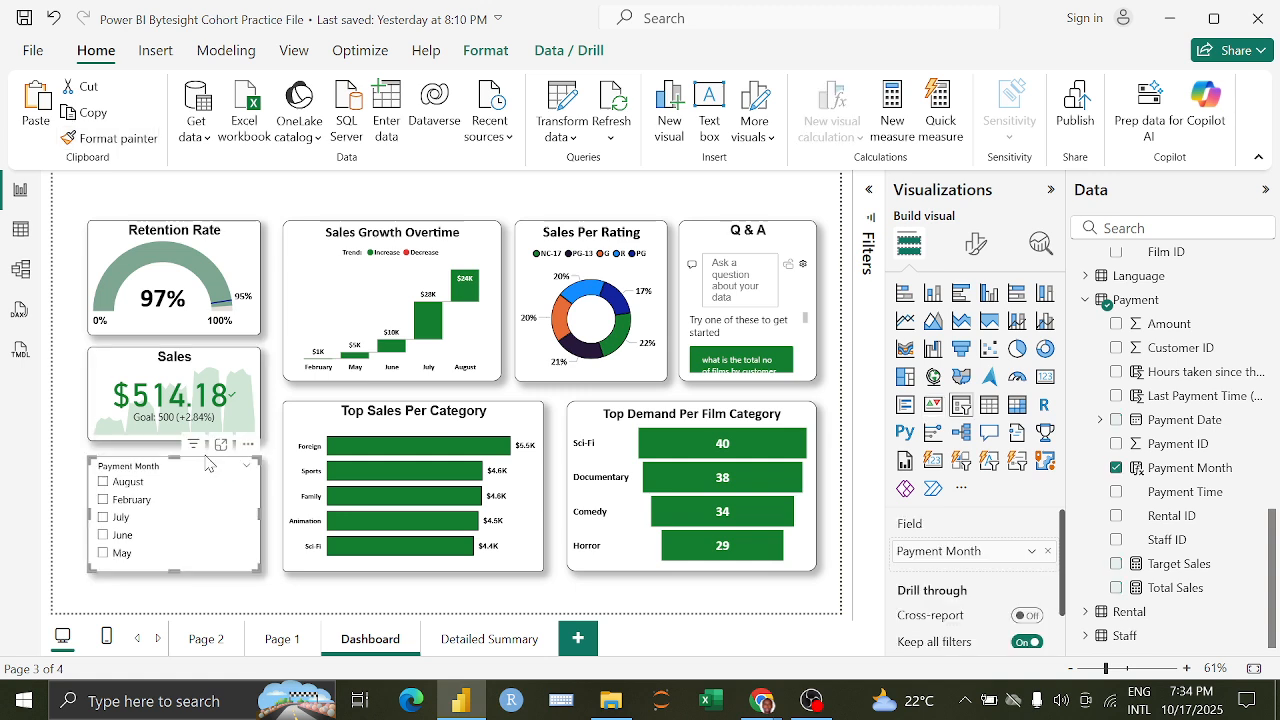
Step: Set the font of the Payment Month slicer's values to bold Arial
click(971, 250)
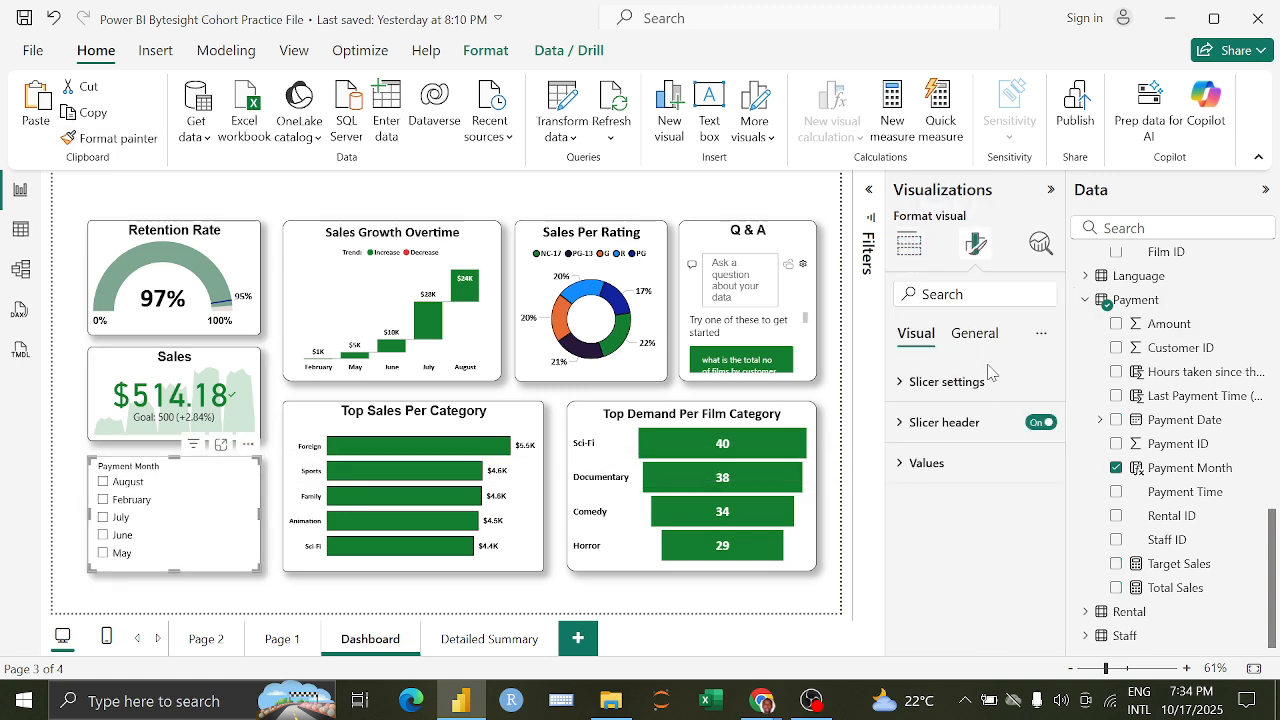
click(988, 461)
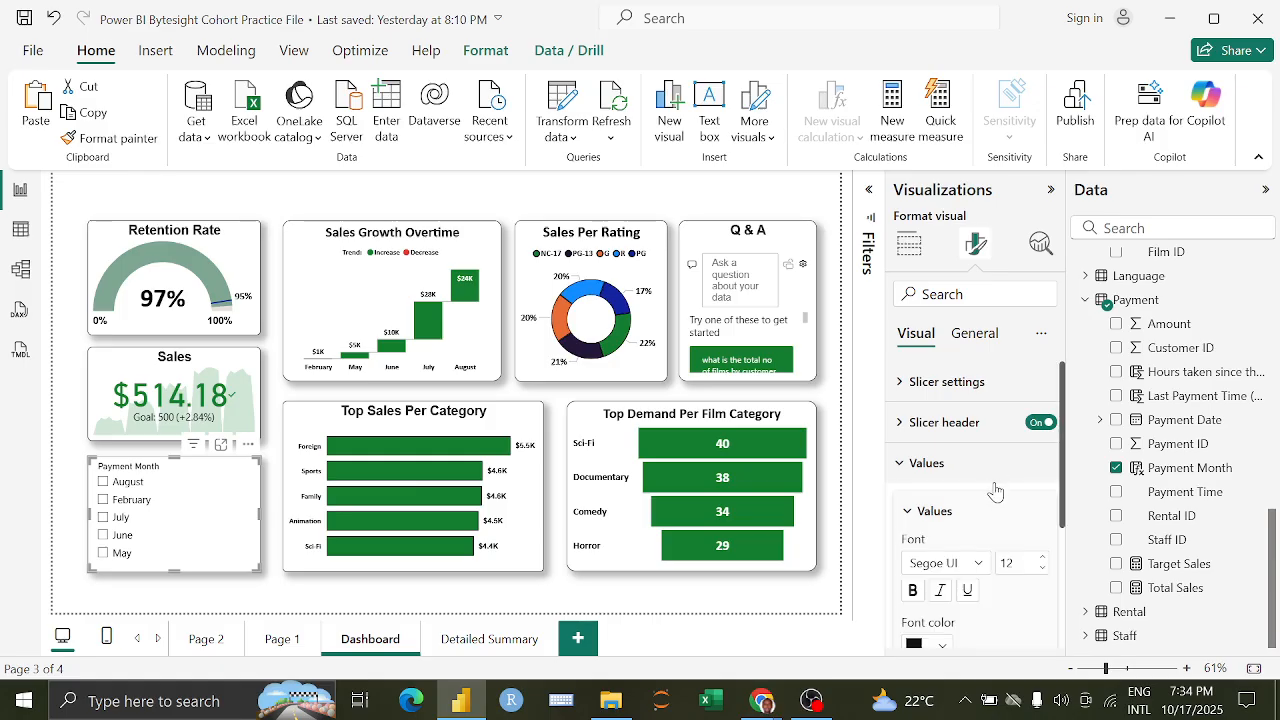
scroll(995, 490, down, 2)
click(965, 462)
scroll(957, 314, up, 5)
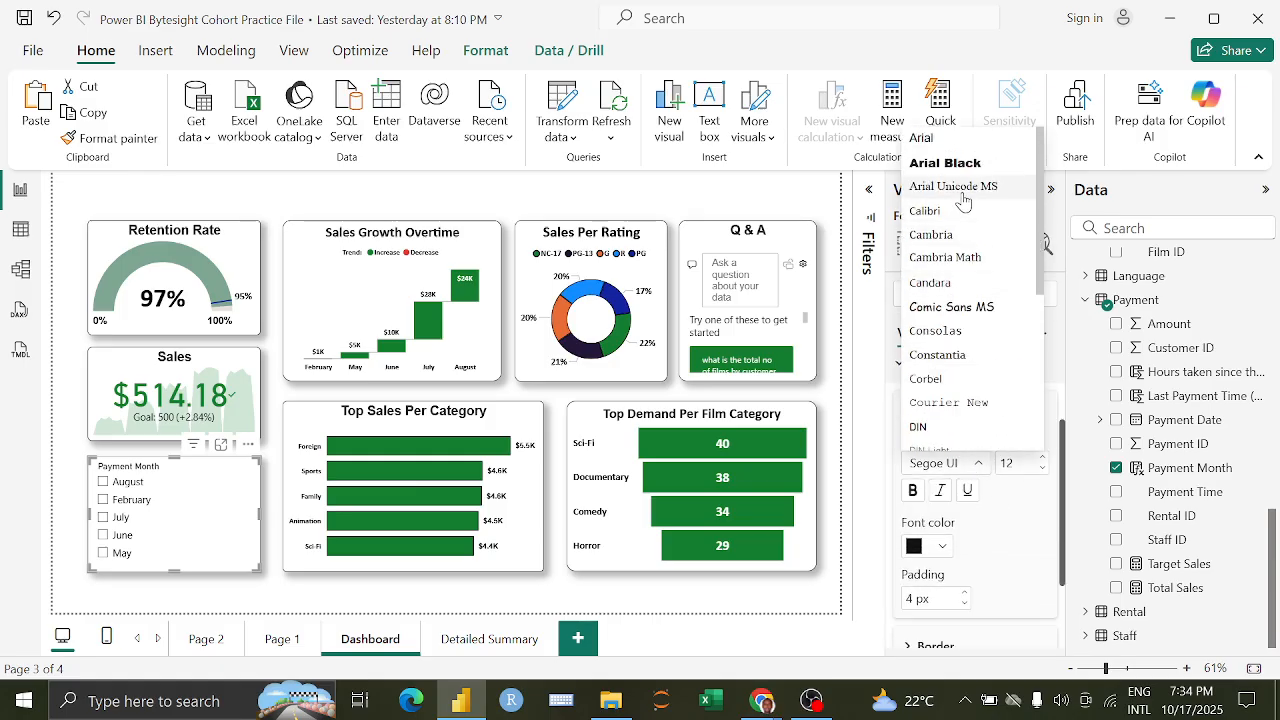
click(955, 139)
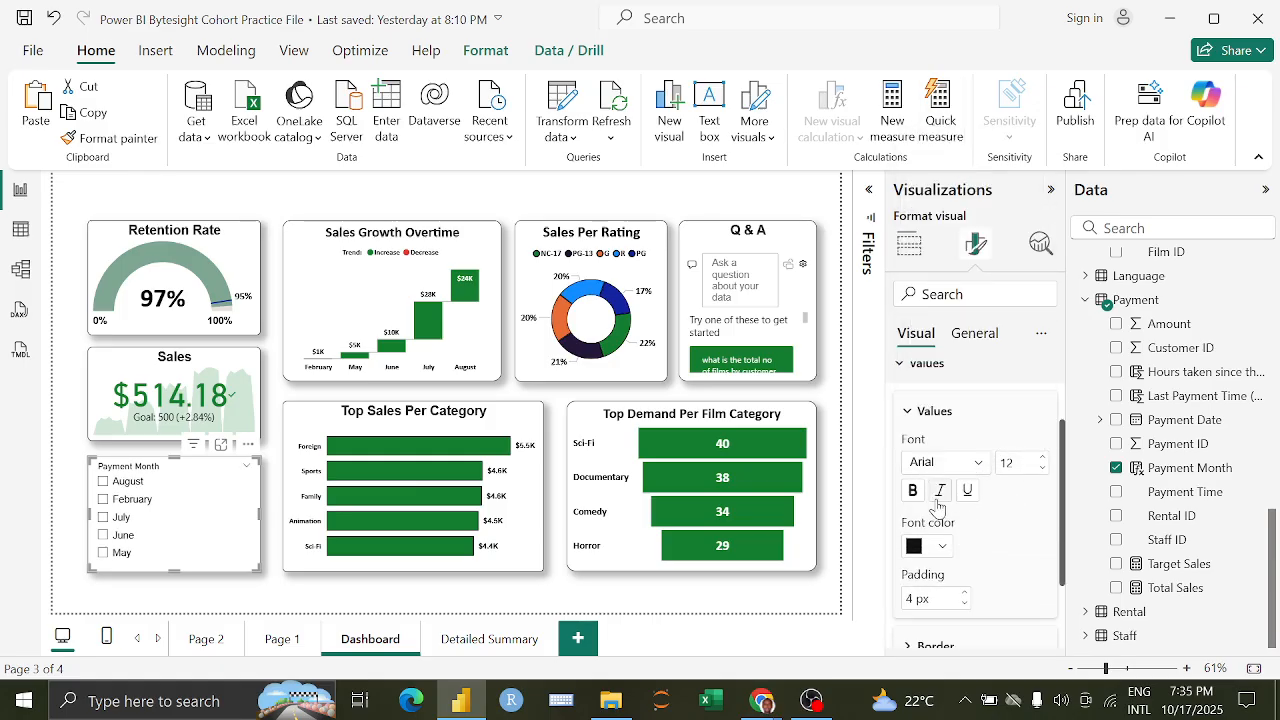
click(912, 490)
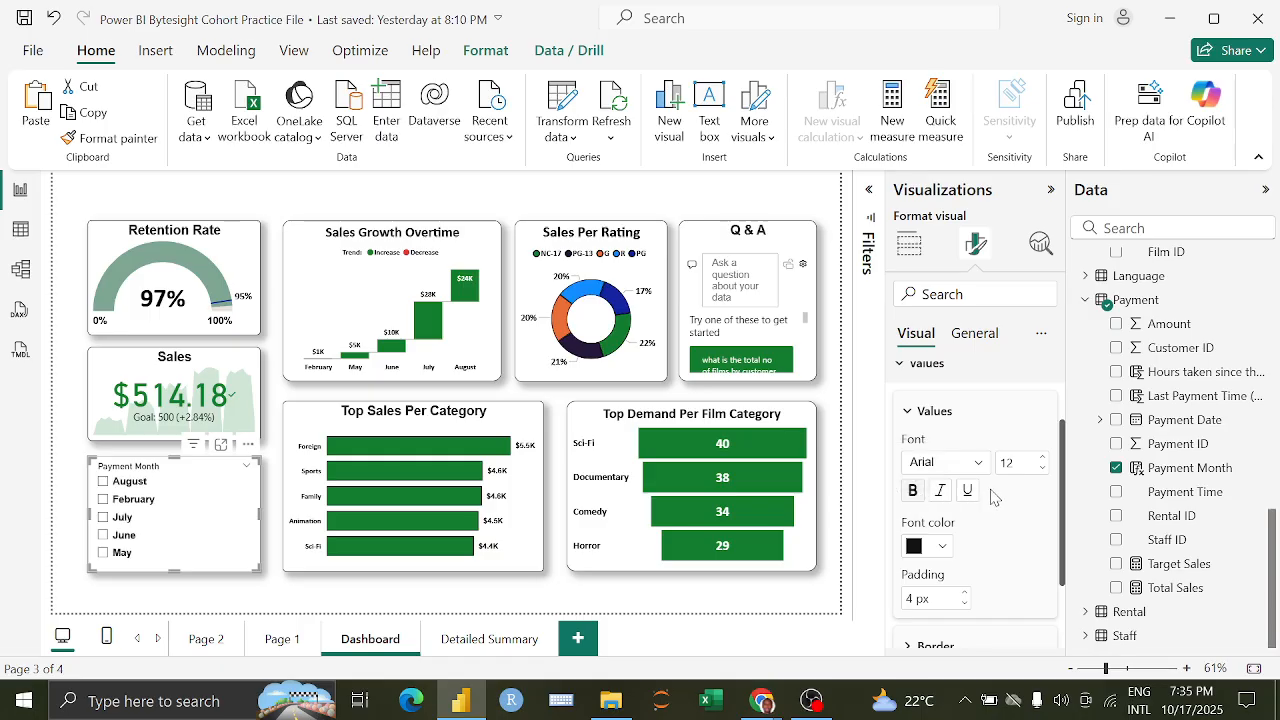
scroll(985, 418, up, 1)
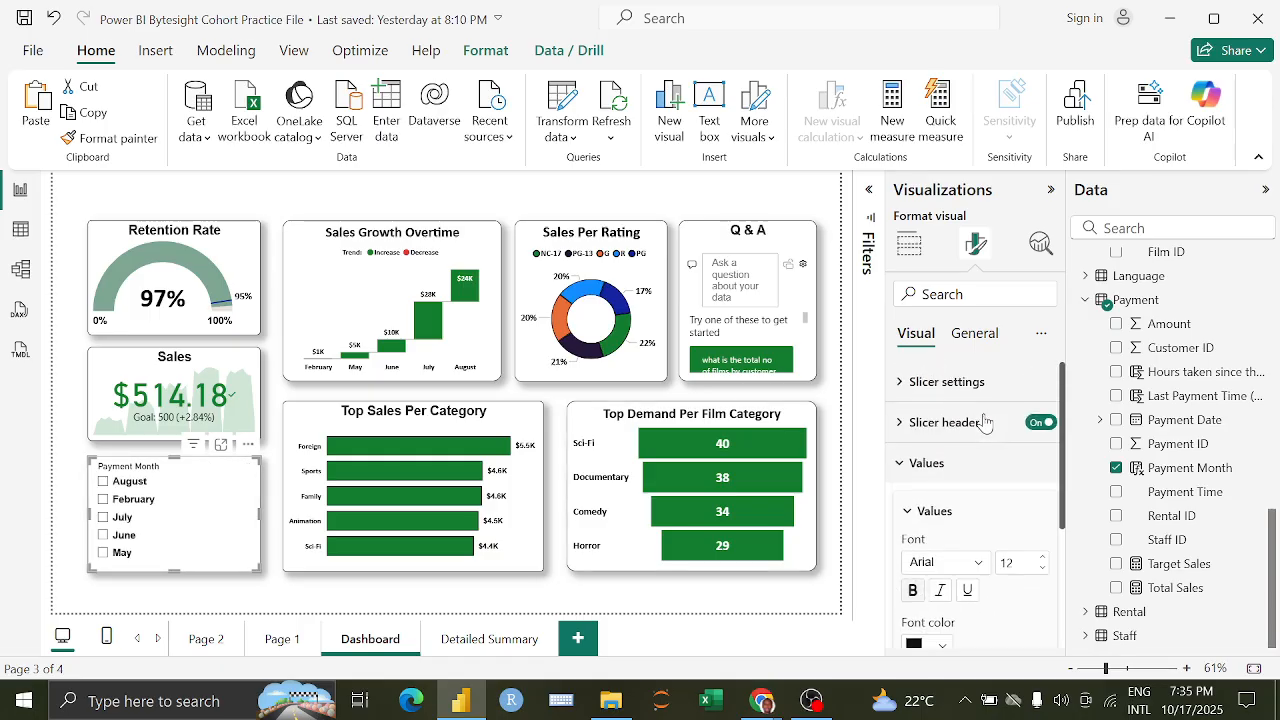
Step: Turn off the header of the Payment Month slicer
click(958, 470)
click(986, 423)
click(1040, 422)
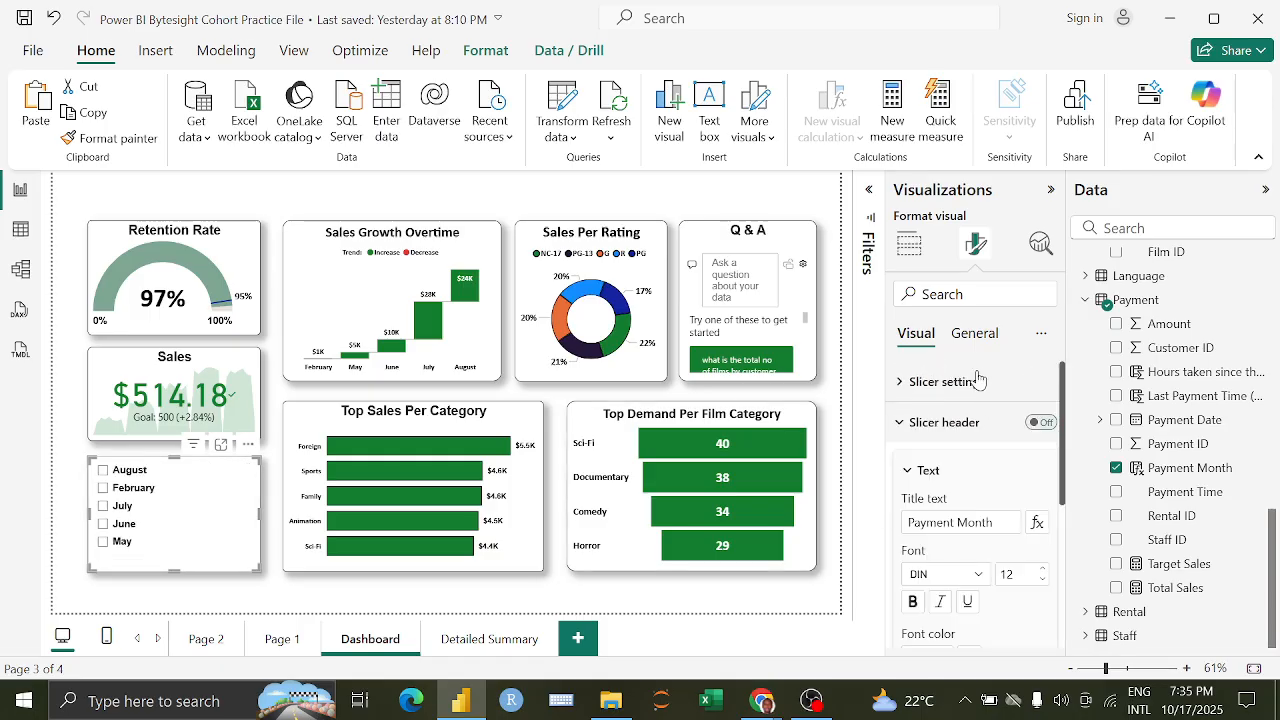
Step: Give the slicer the title text "Payment Month"
click(967, 338)
click(969, 438)
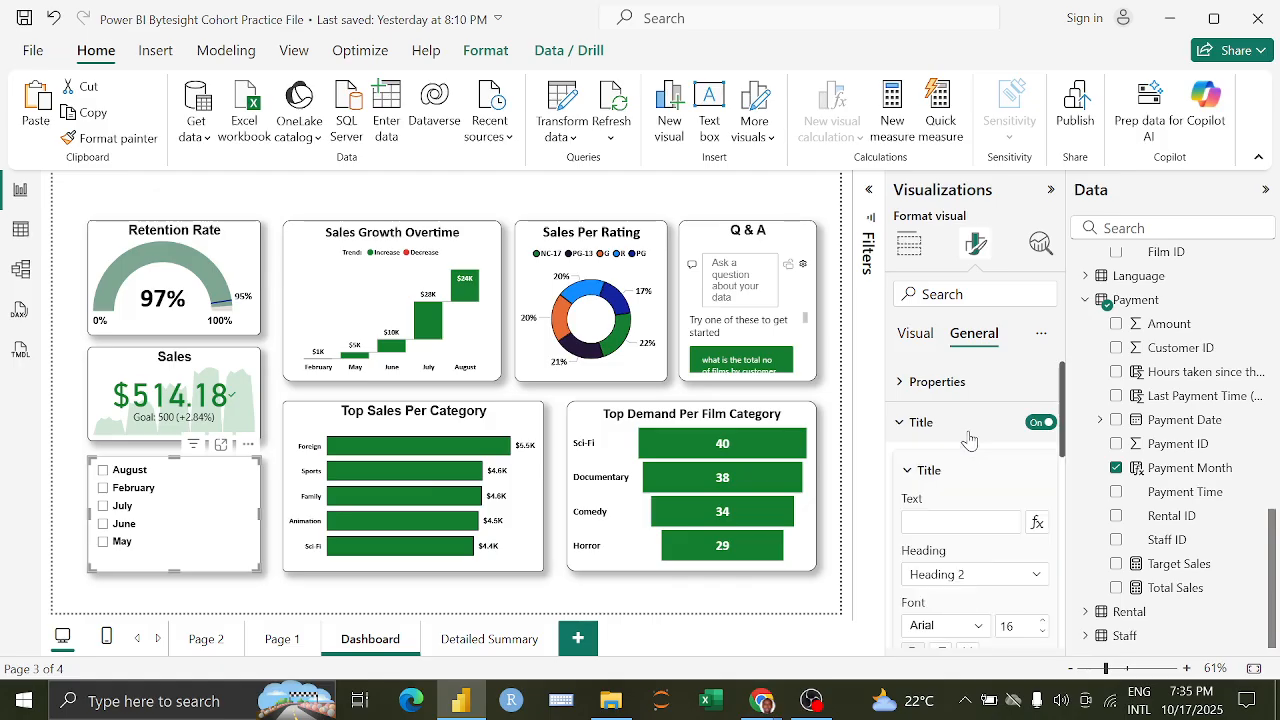
click(967, 521)
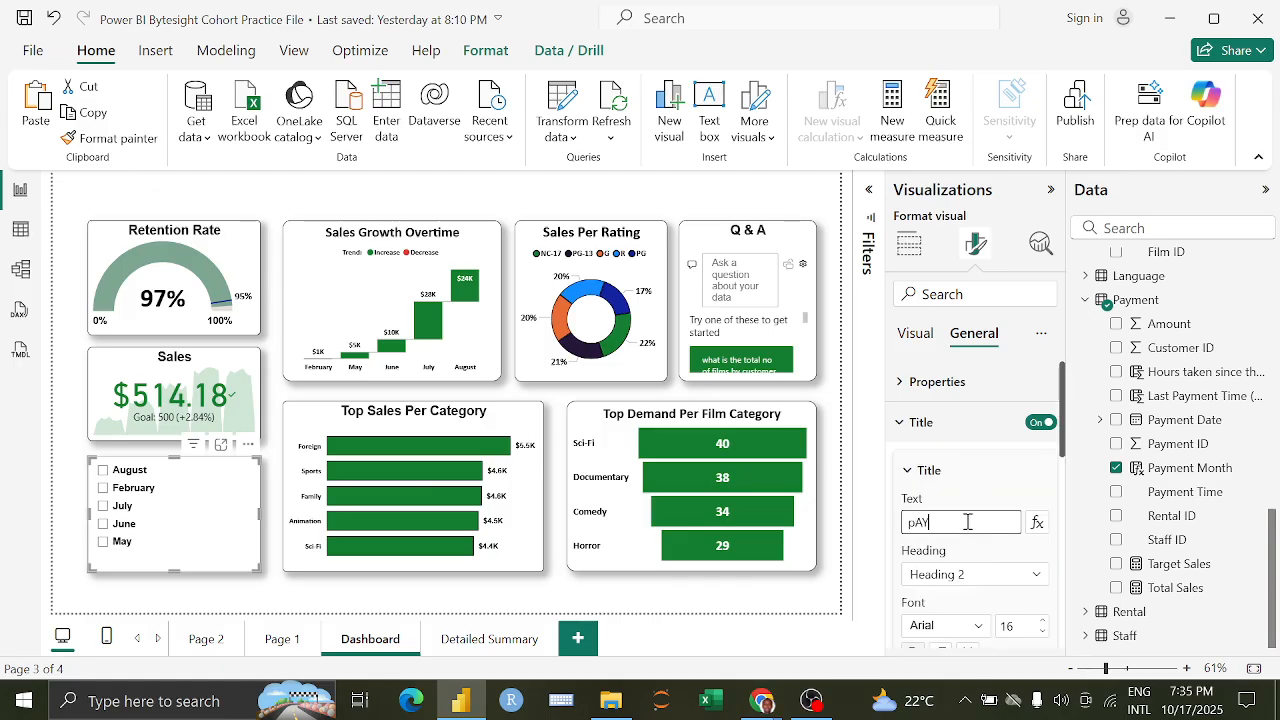
key(BackSpace)
key(BackSpace)
key(BackSpace)
key(BackSpace)
key(BackSpace)
key(BackSpace)
key(BackSpace)
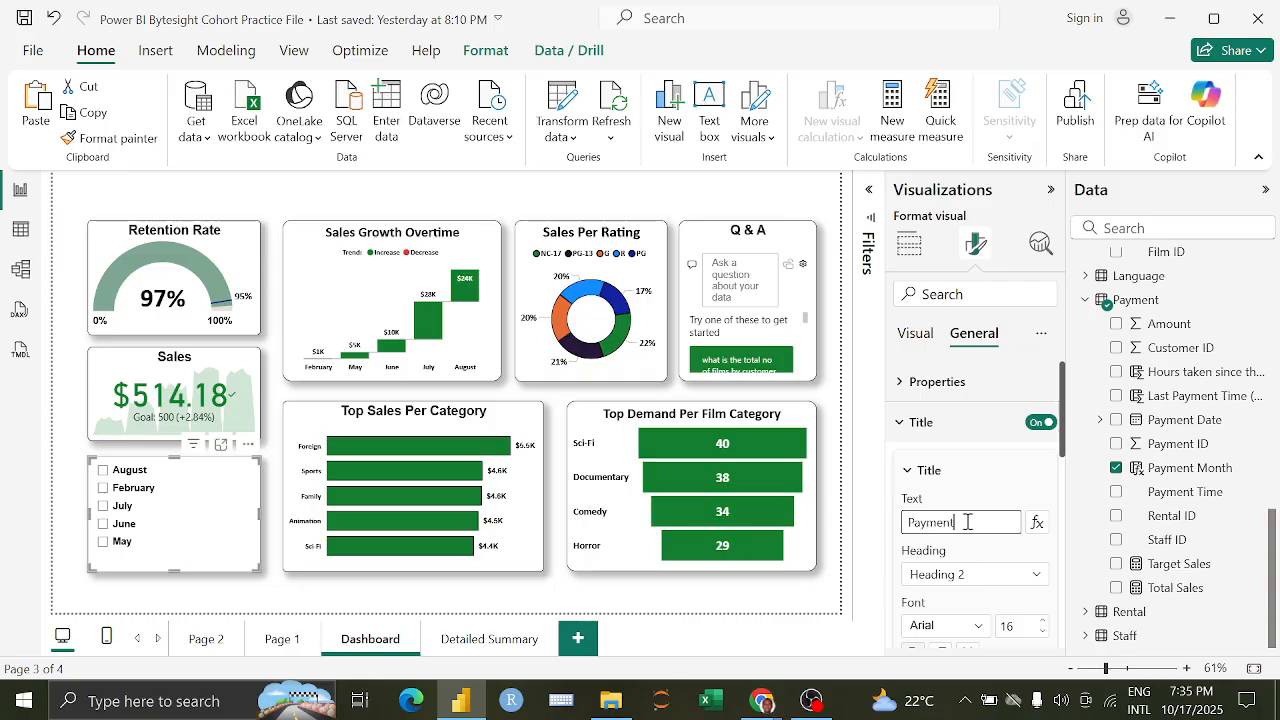
text(Payment Month)
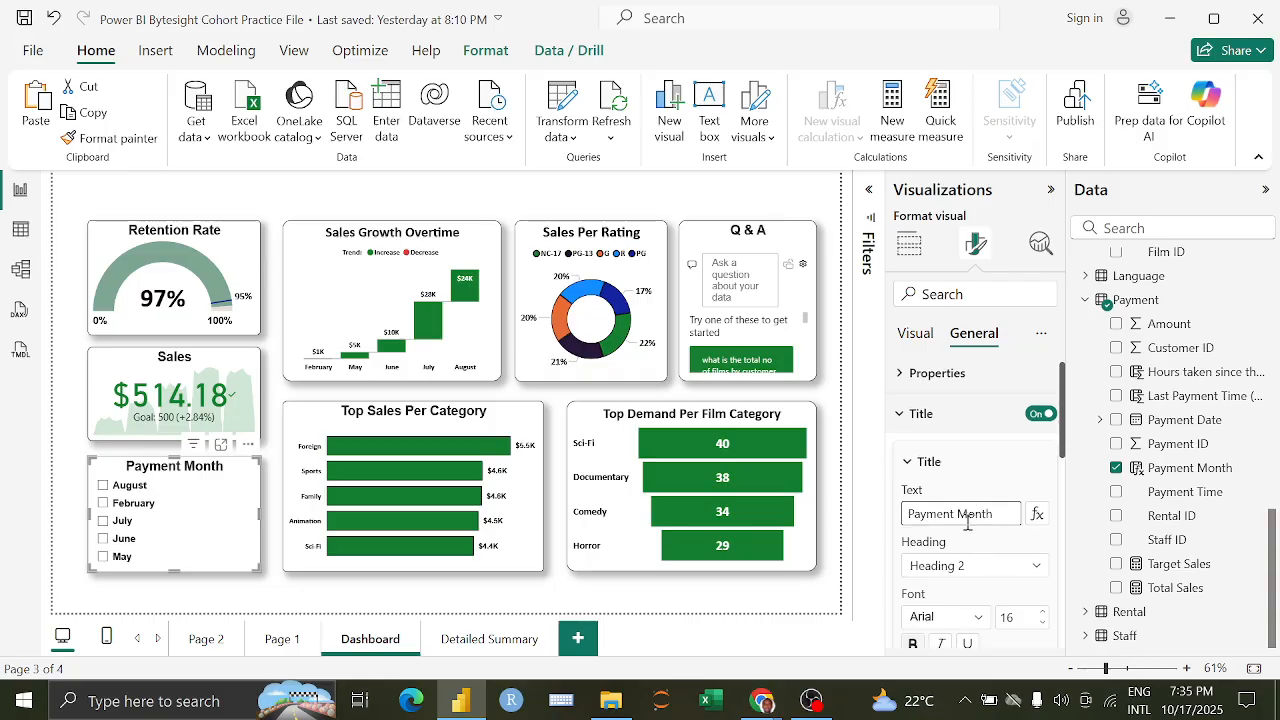
scroll(940, 600, down, 5)
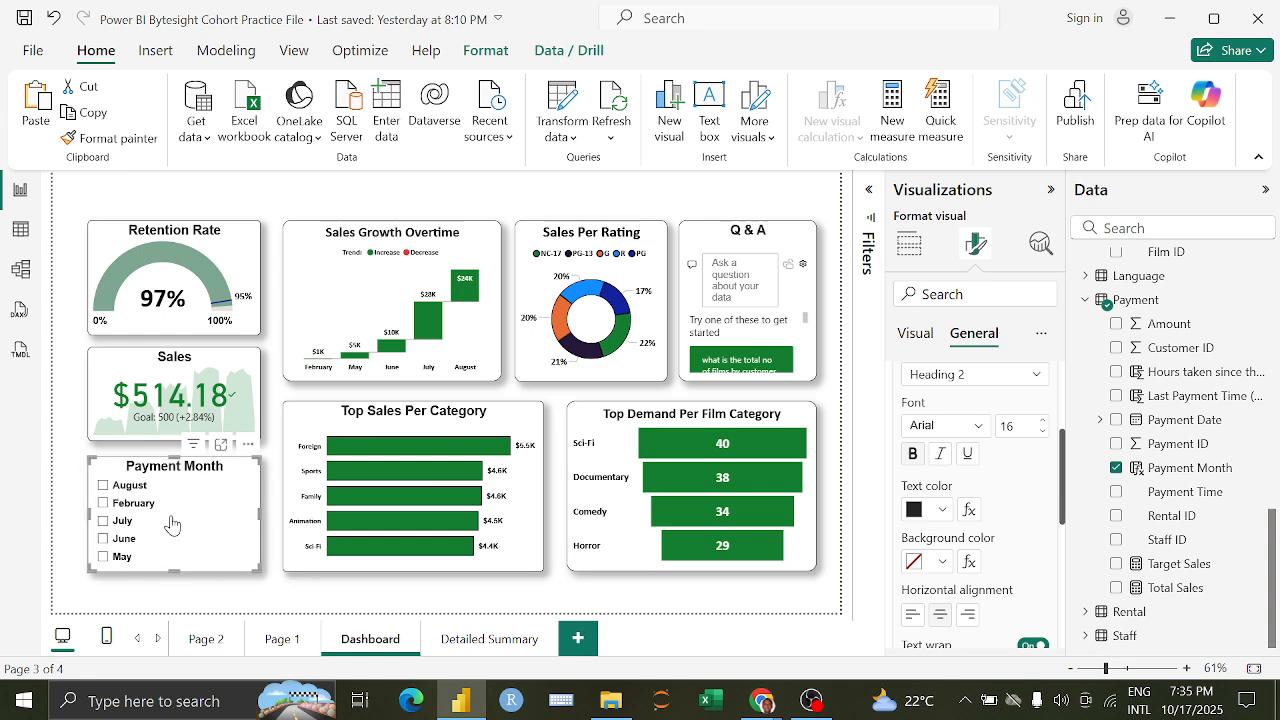
Step: Change the Payment Month slicer's style to Dropdown
click(914, 334)
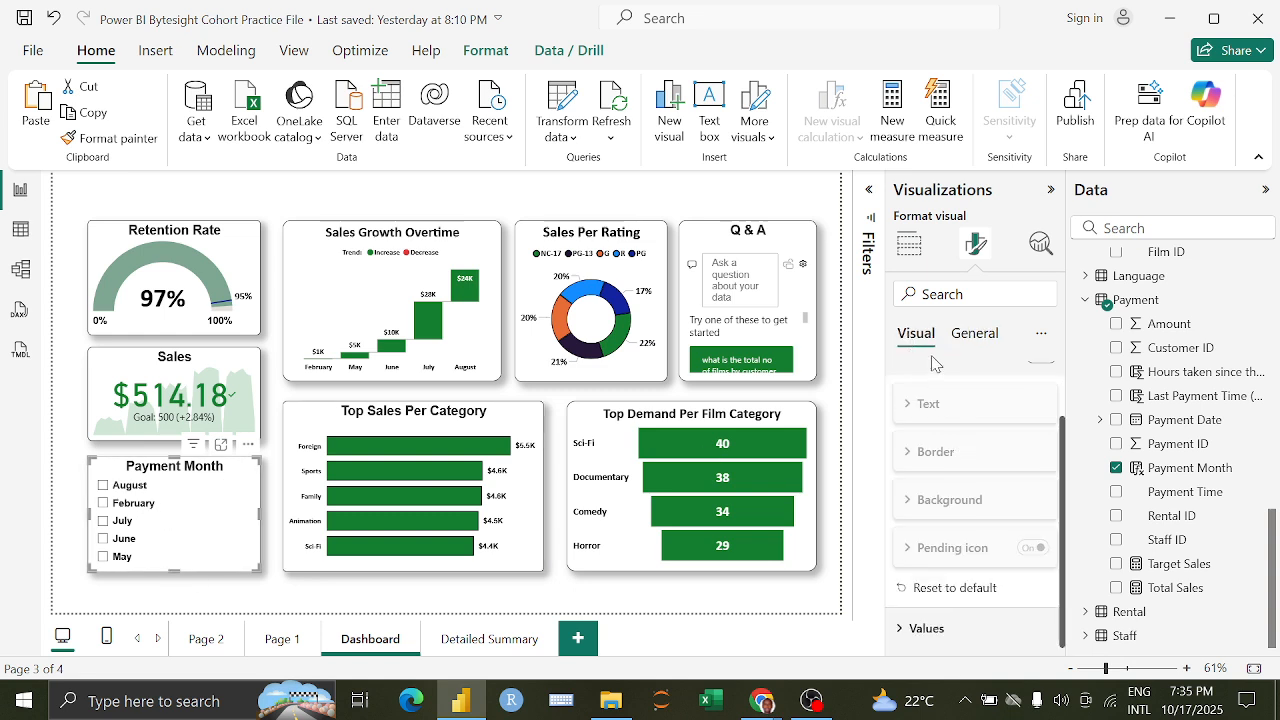
click(908, 244)
click(976, 244)
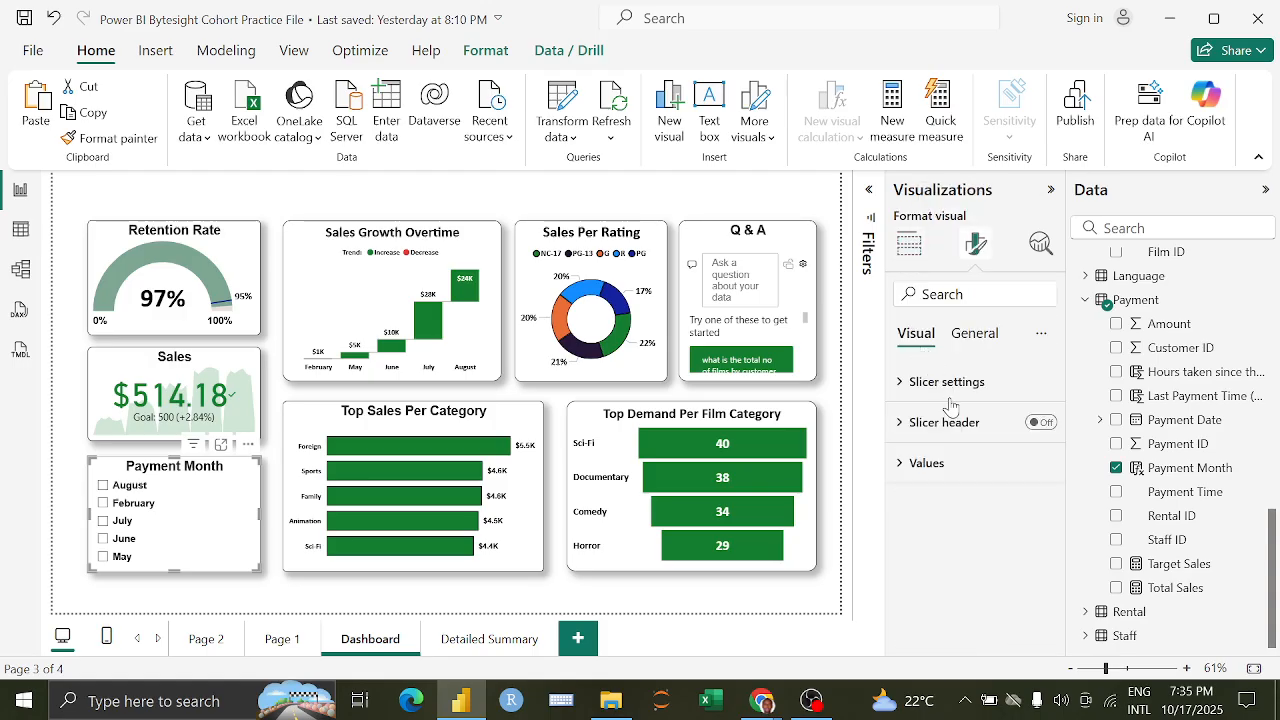
click(947, 382)
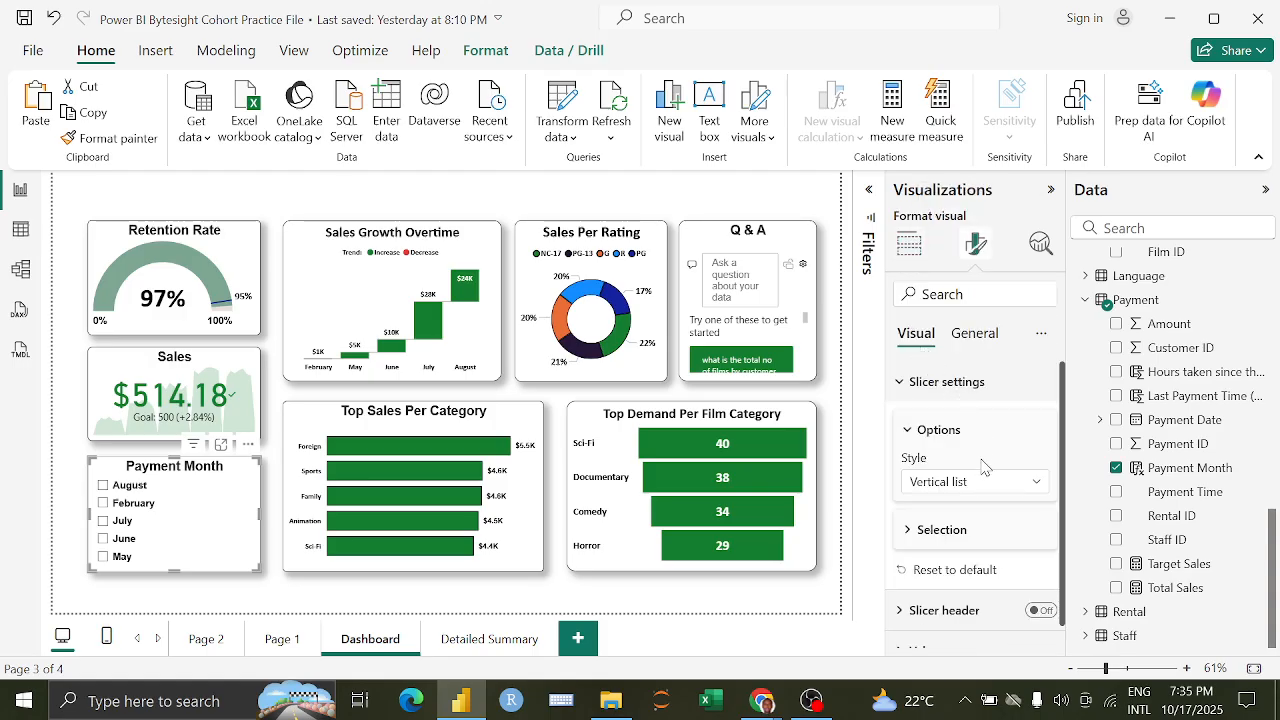
click(985, 484)
click(945, 551)
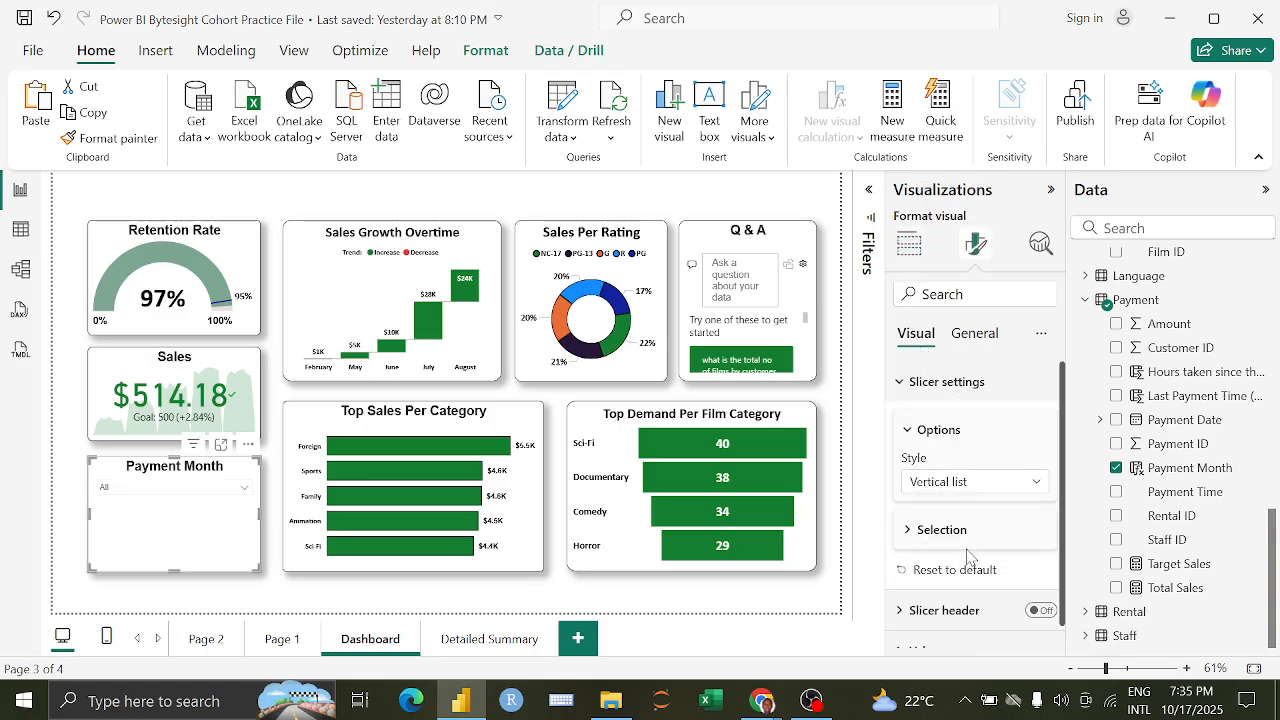
Step: Show the slicer's selection options and widen the Visualizations pane enough to read their full labels
click(962, 543)
scroll(994, 526, down, 2)
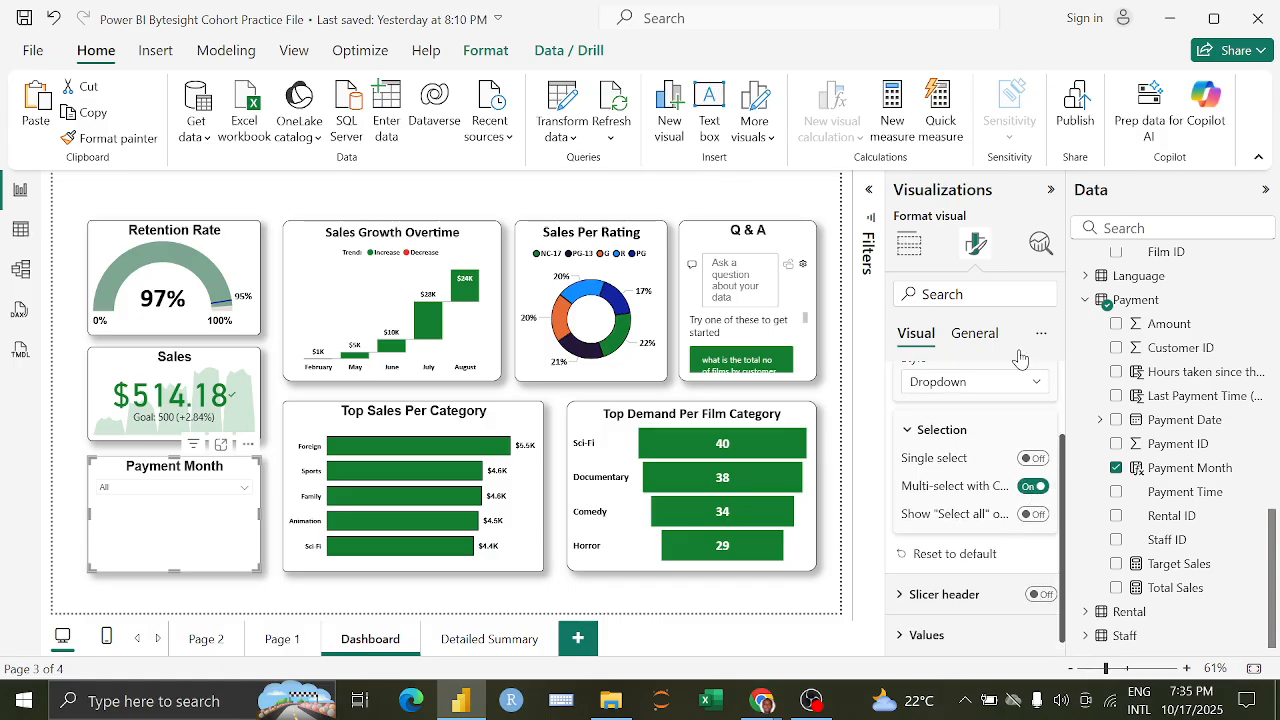
drag(1067, 363, 1101, 363)
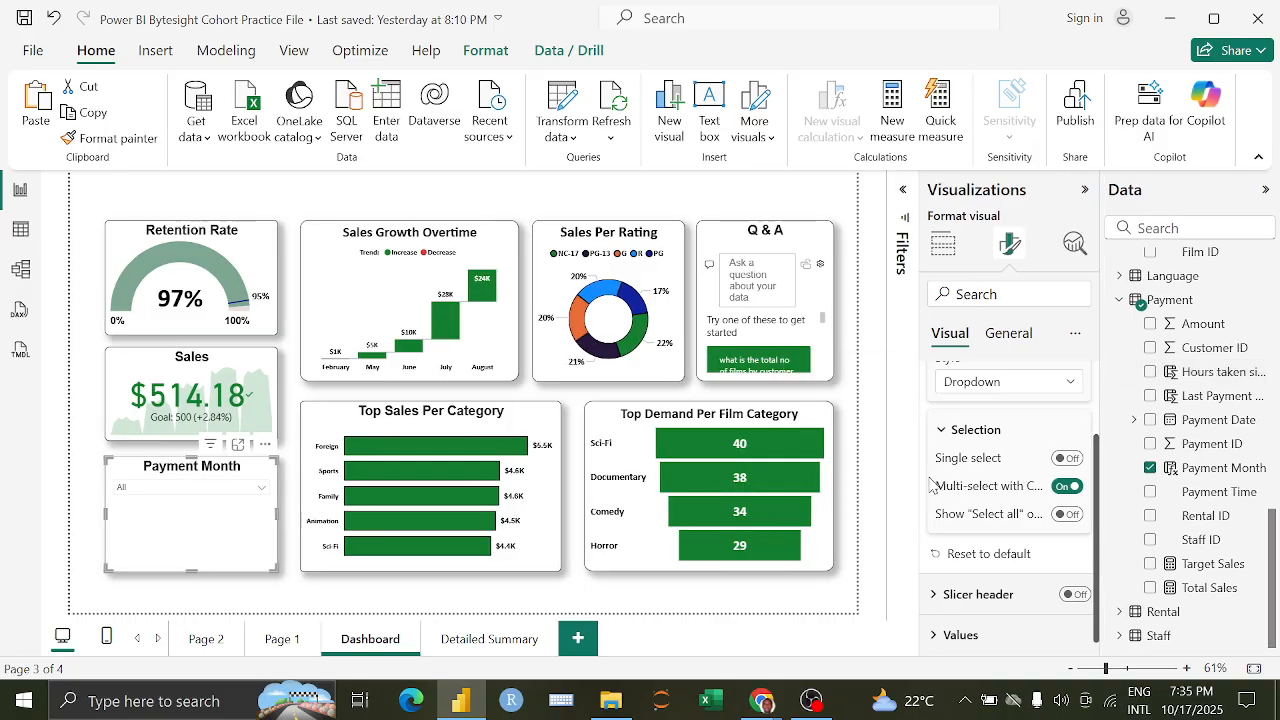
mouse_move(920, 477)
mouse_down()
mouse_move(845, 473)
mouse_move(903, 471)
mouse_up()
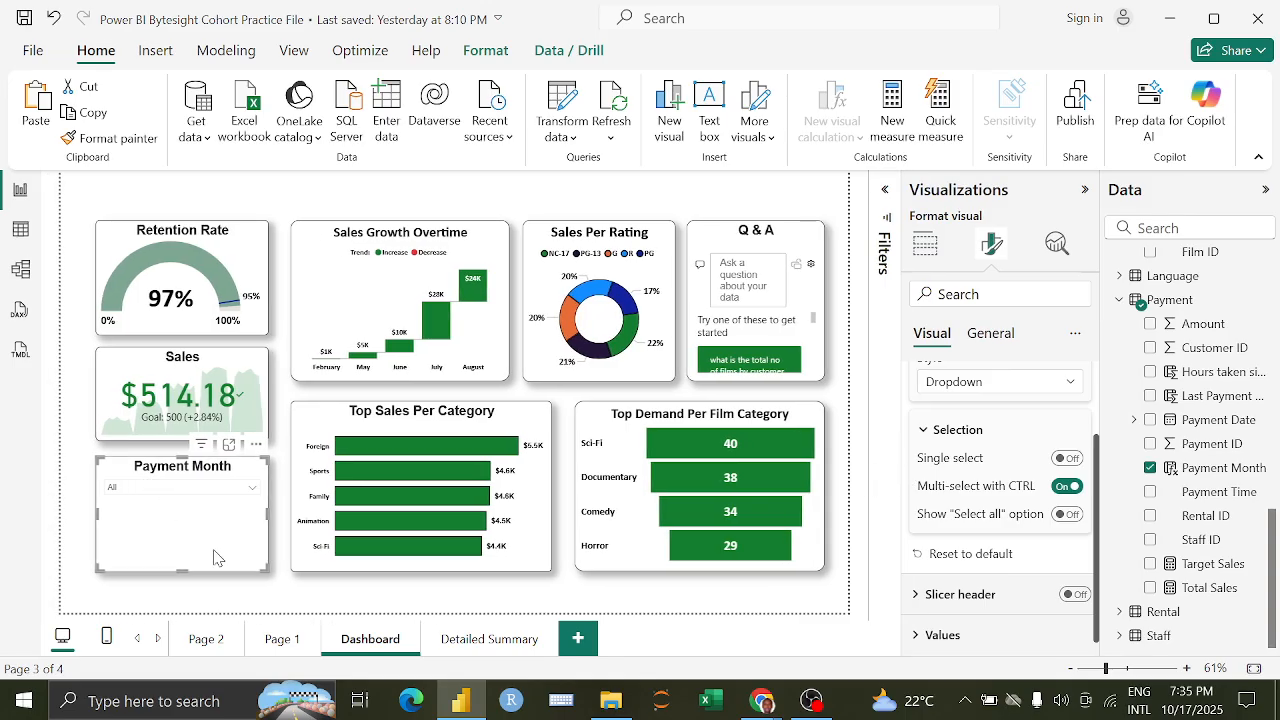
Step: Shorten the Payment Month slicer to fit its dropdown and place a duplicate of it directly below
drag(174, 572, 186, 510)
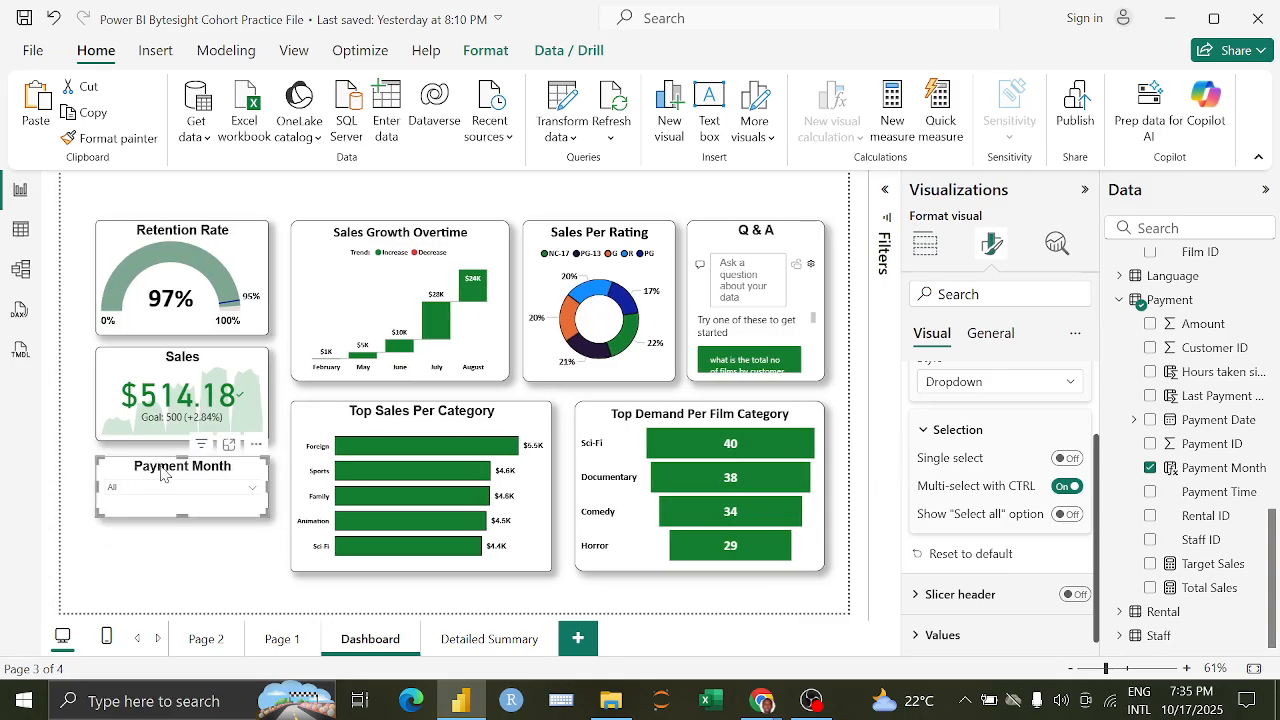
key(ctrl+c)
key(ctrl+v)
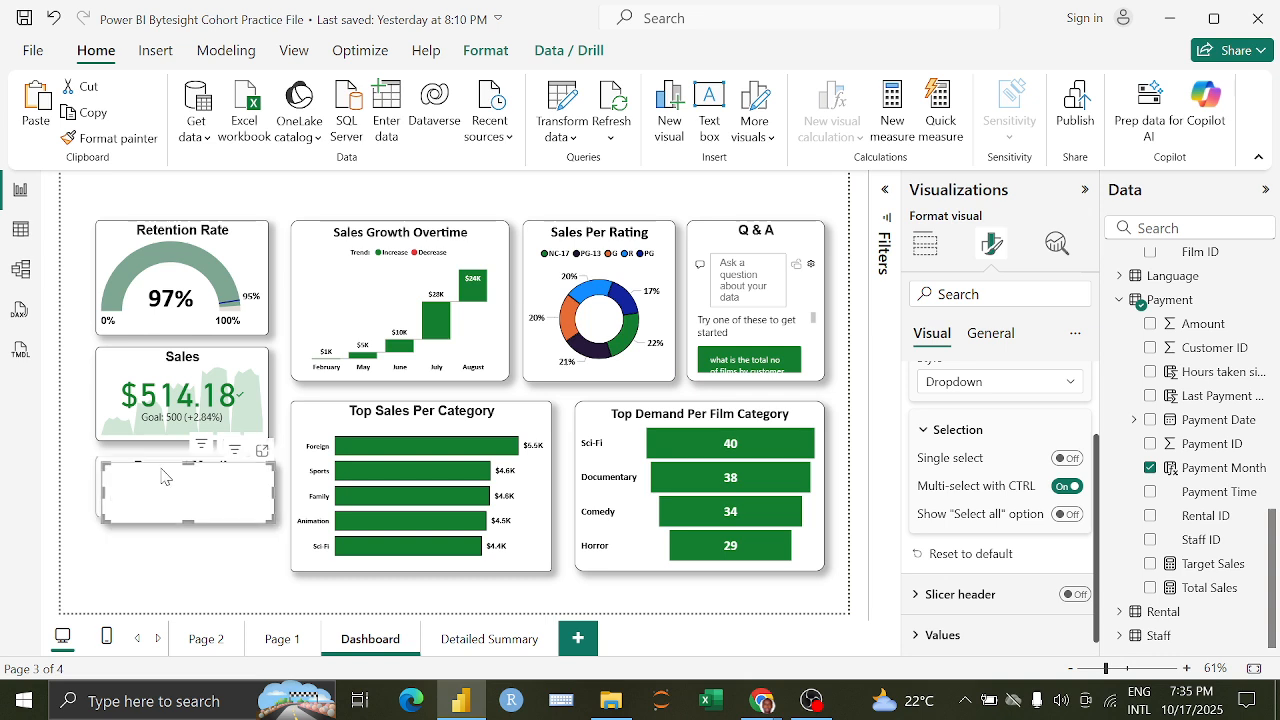
drag(161, 476, 155, 541)
Step: Extend the Top Sales Per Category and Top Demand Per Film Category charts downward to align with the lower slicer's bottom edge
click(376, 580)
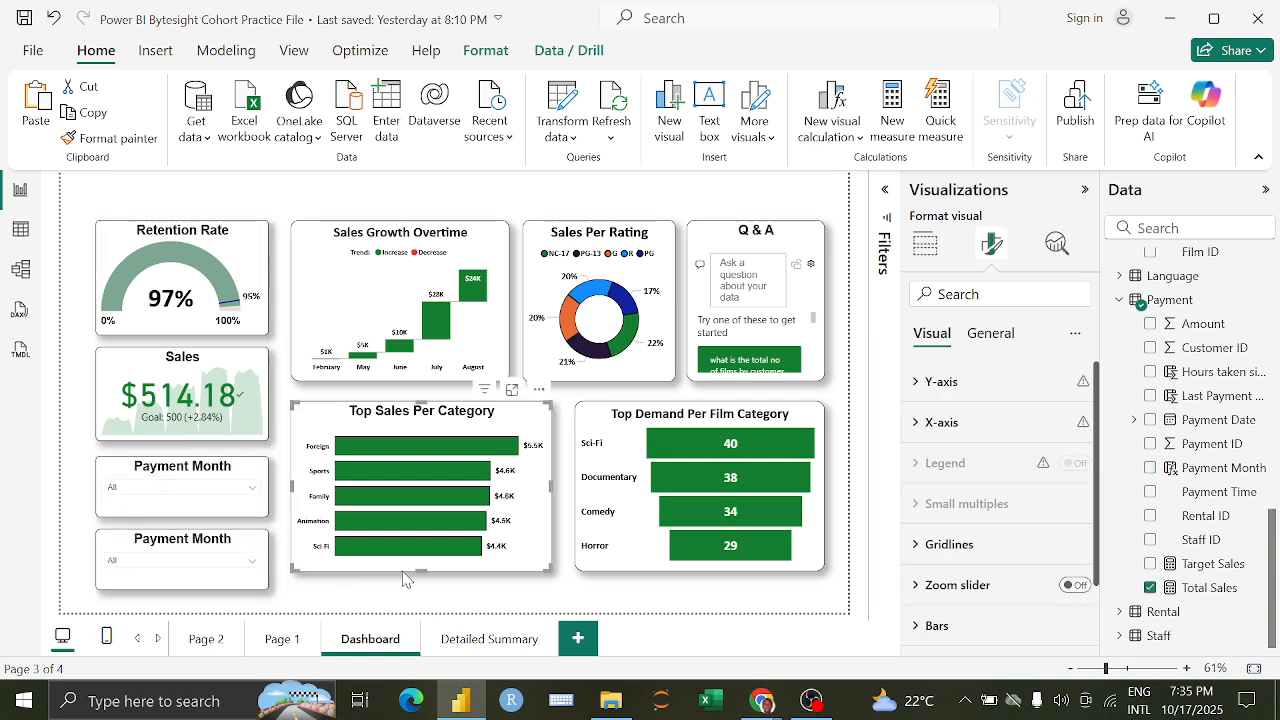
drag(418, 573, 415, 592)
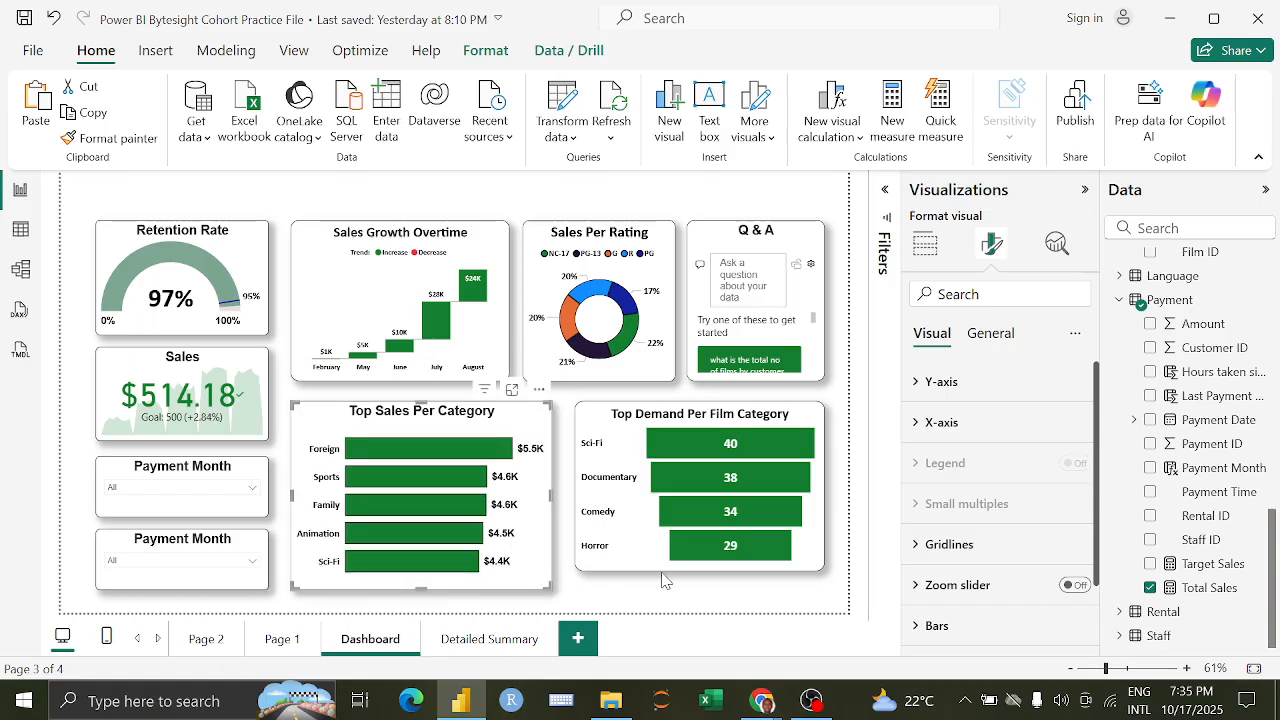
click(690, 570)
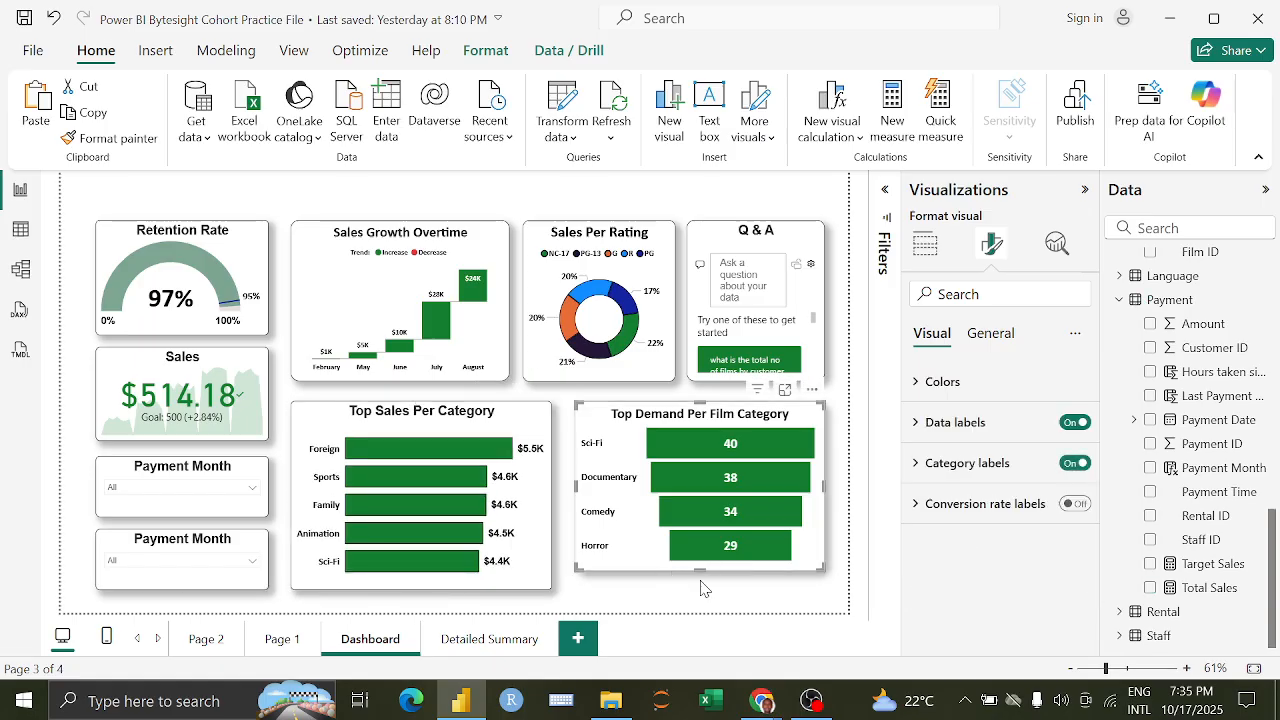
drag(703, 588, 694, 593)
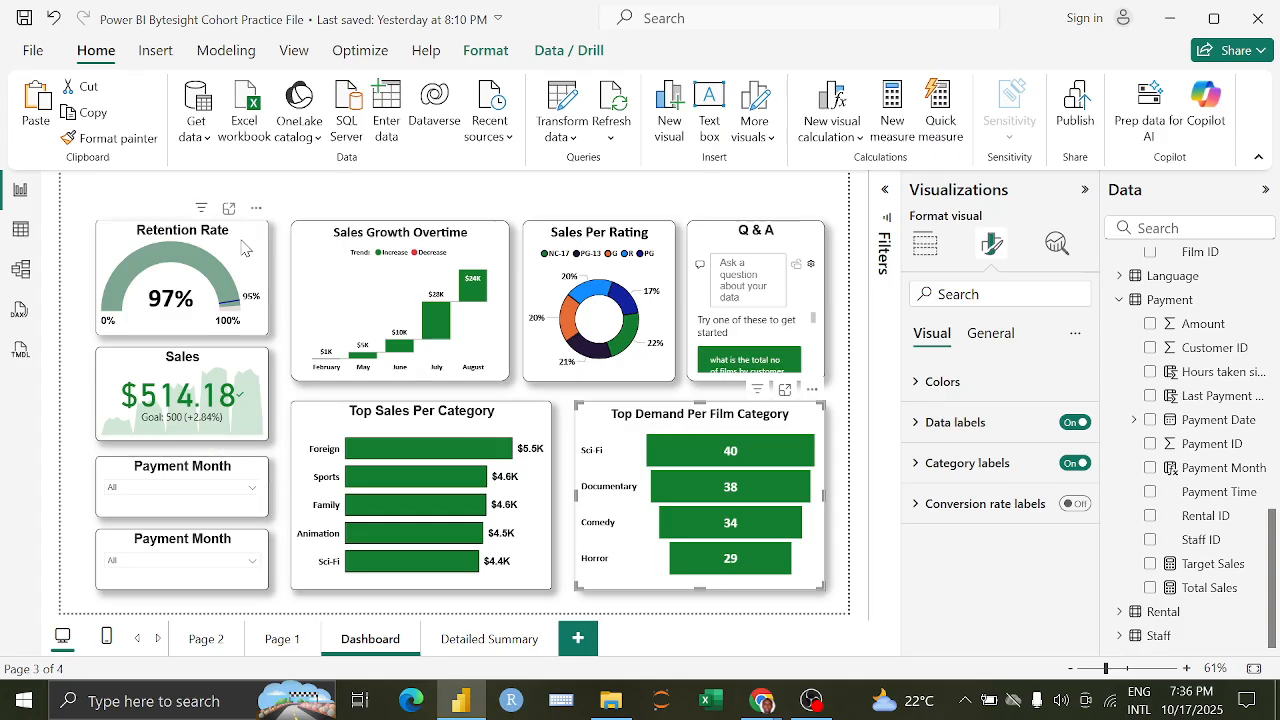
Step: Lower the top edges of the Sales Growth Overtime, Sales Per Rating and Q & A visuals to one common height
click(372, 245)
drag(404, 237, 404, 256)
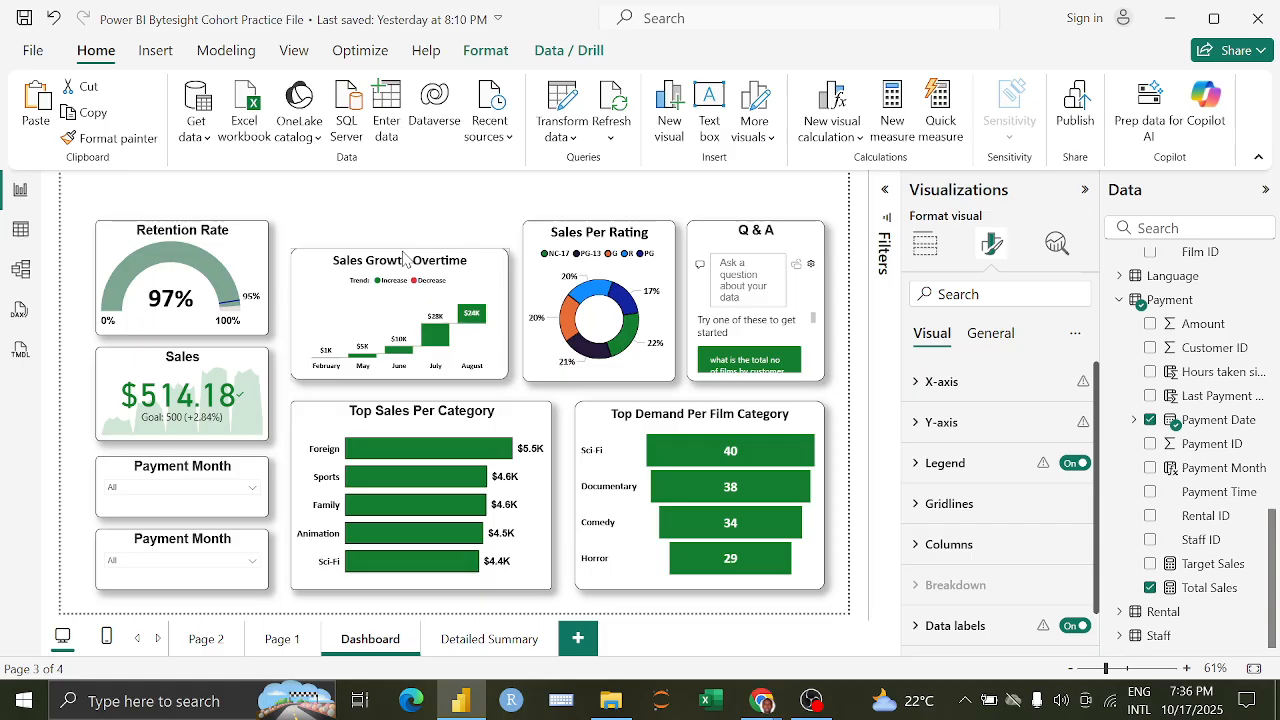
click(604, 224)
drag(604, 223, 604, 251)
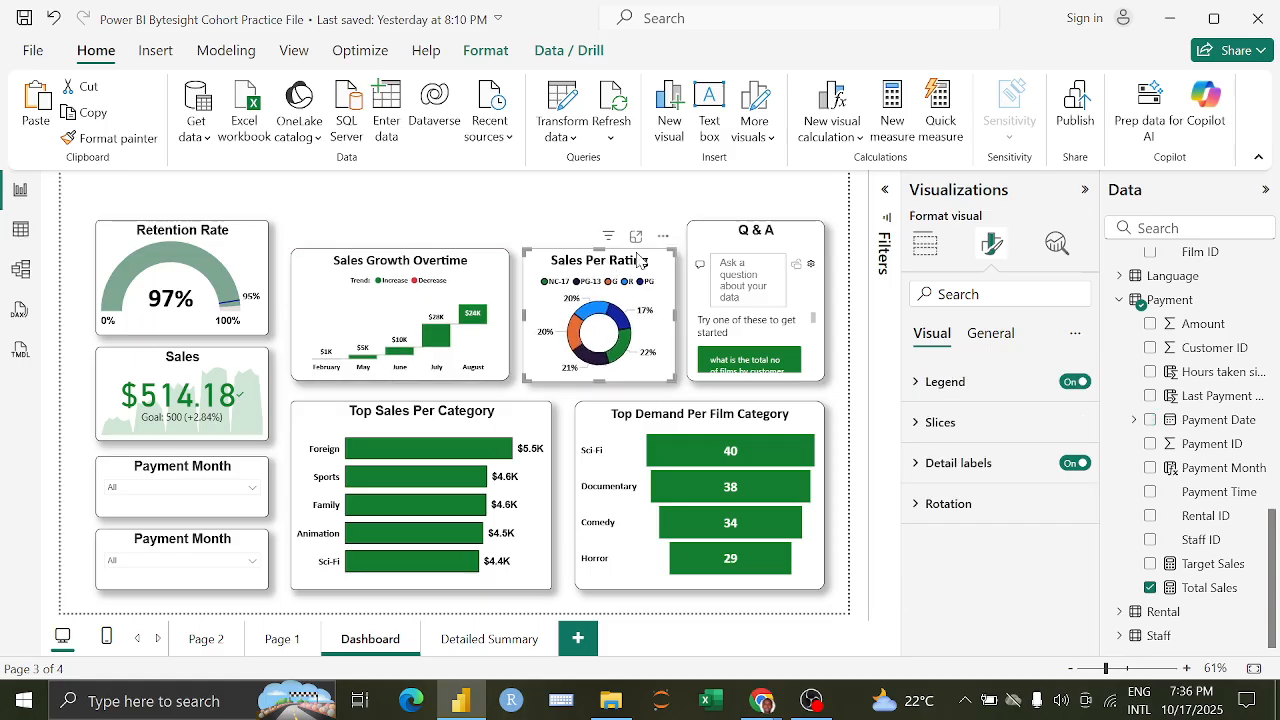
click(738, 236)
drag(757, 221, 757, 249)
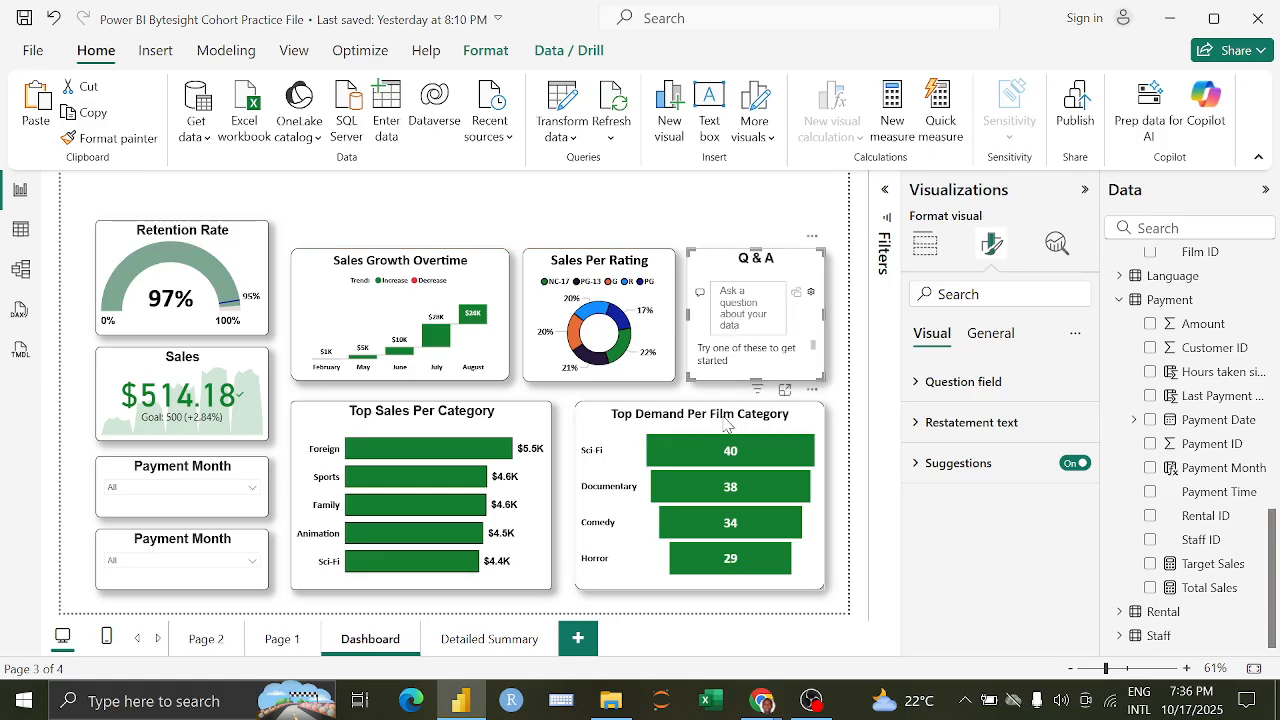
Step: Lower the top edges of the Top Sales Per Category and Top Demand Per Film Category charts to one common height
click(376, 446)
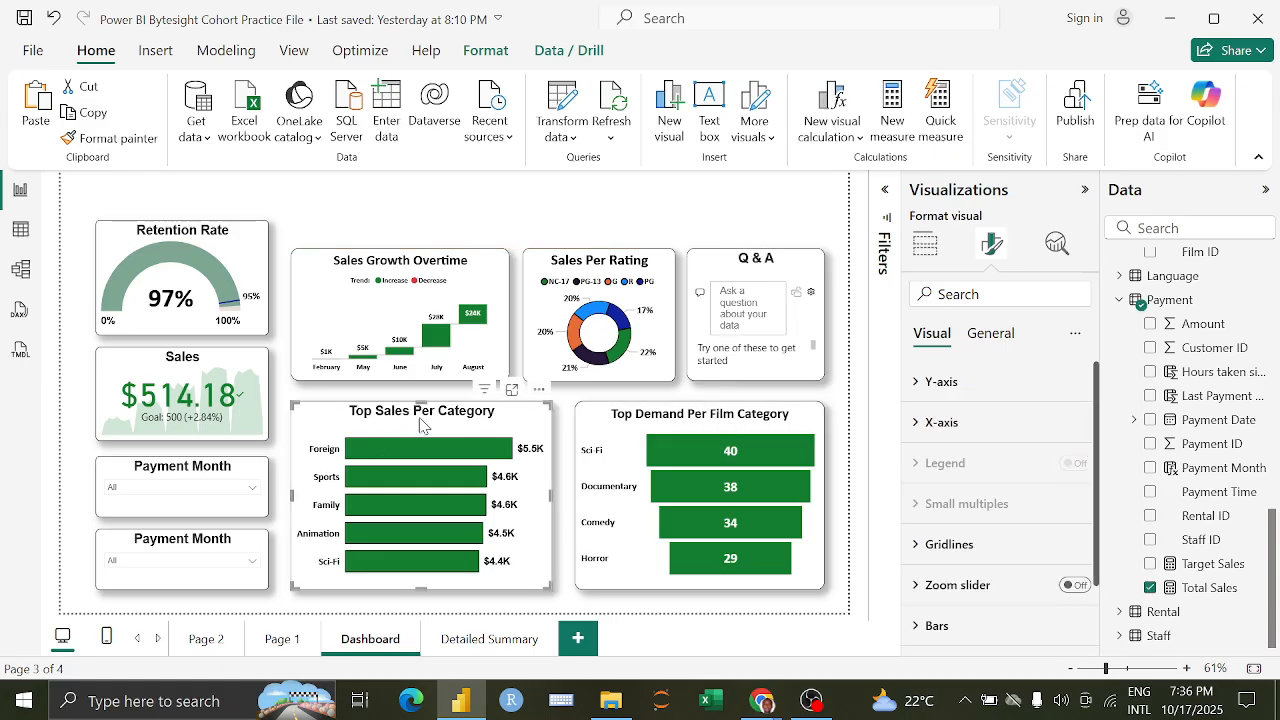
drag(416, 400, 420, 422)
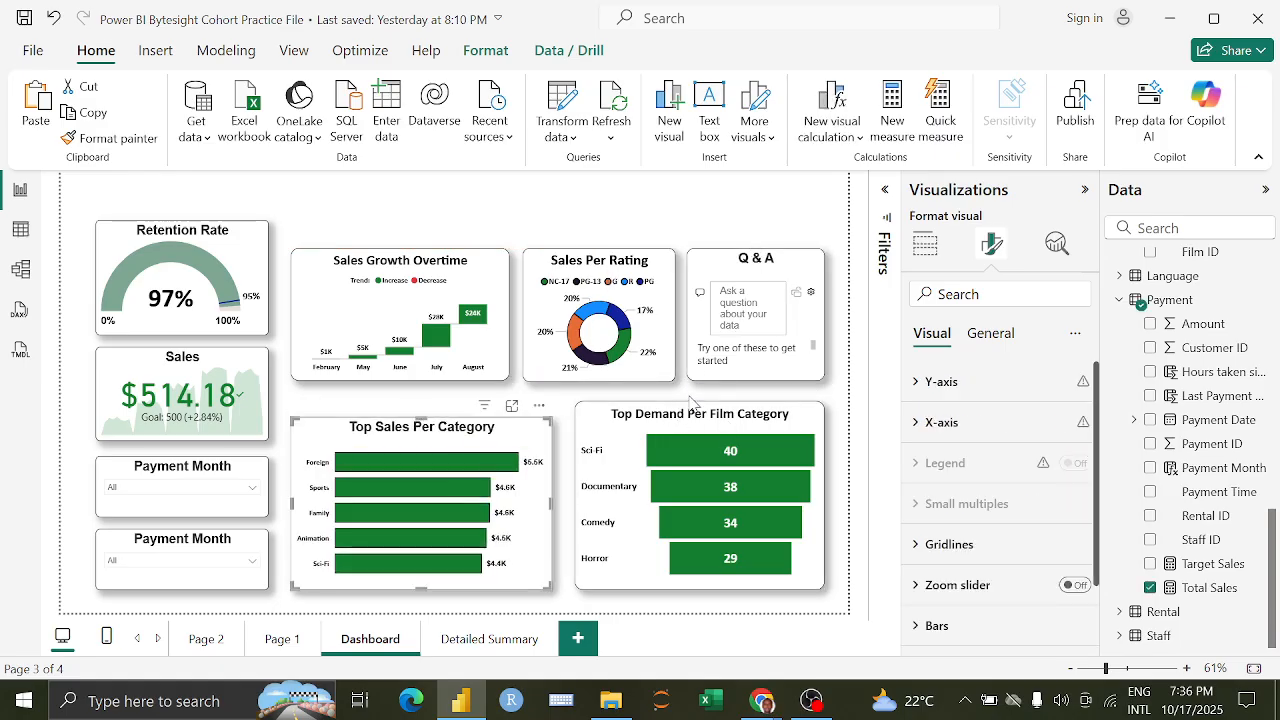
click(694, 399)
click(709, 416)
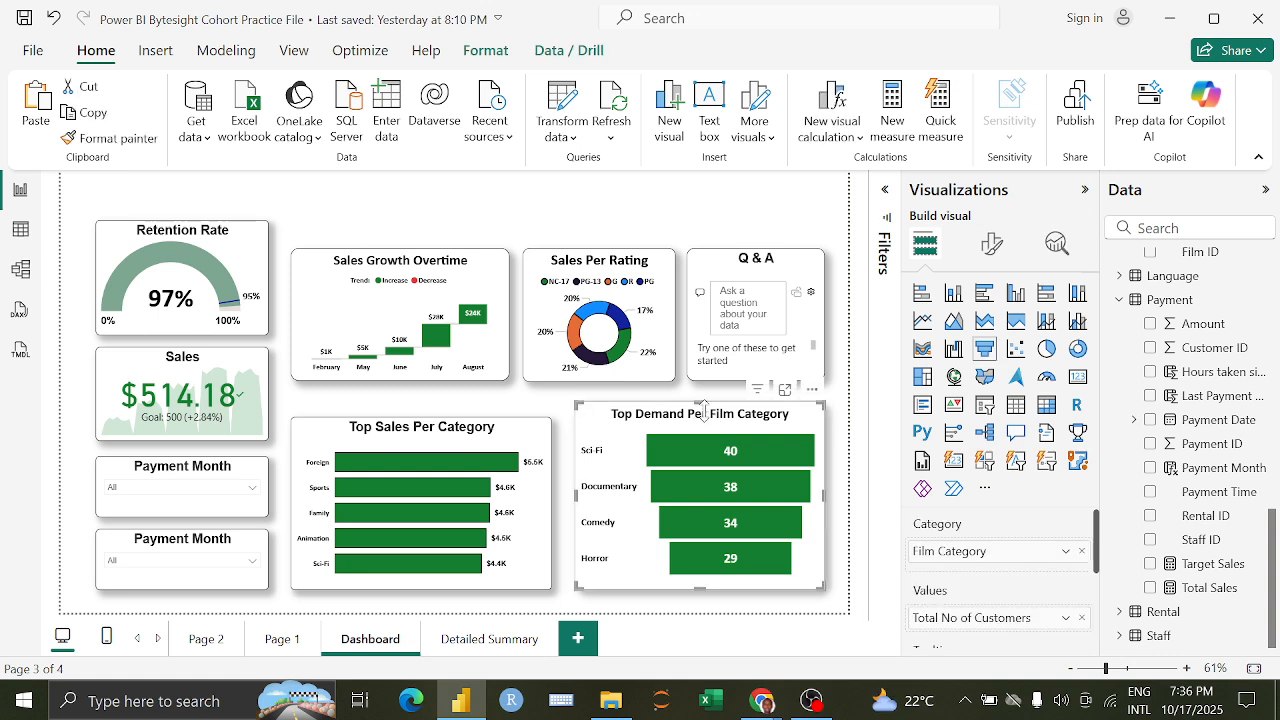
drag(704, 402, 705, 427)
Step: Move Sales Growth Overtime, Sales Per Rating and Q & A down close to the lower charts, and lower the Retention Rate gauge's top edge slightly
drag(353, 268, 352, 290)
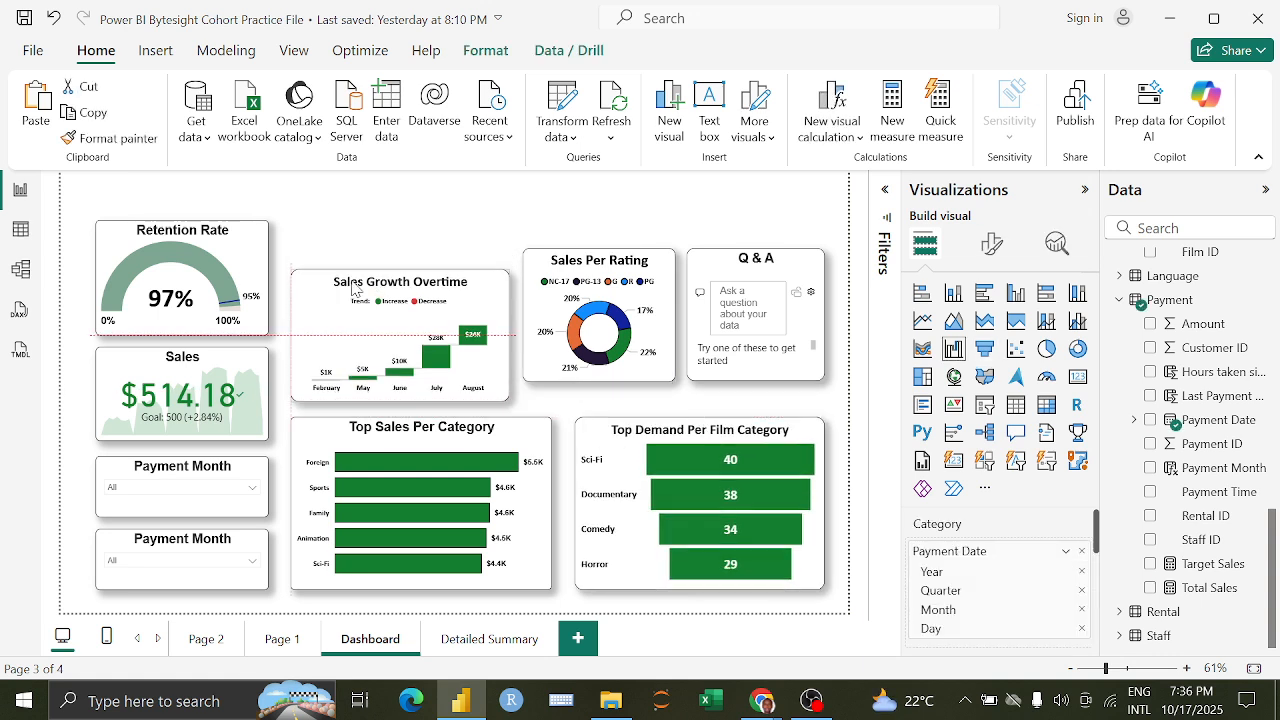
drag(607, 268, 611, 289)
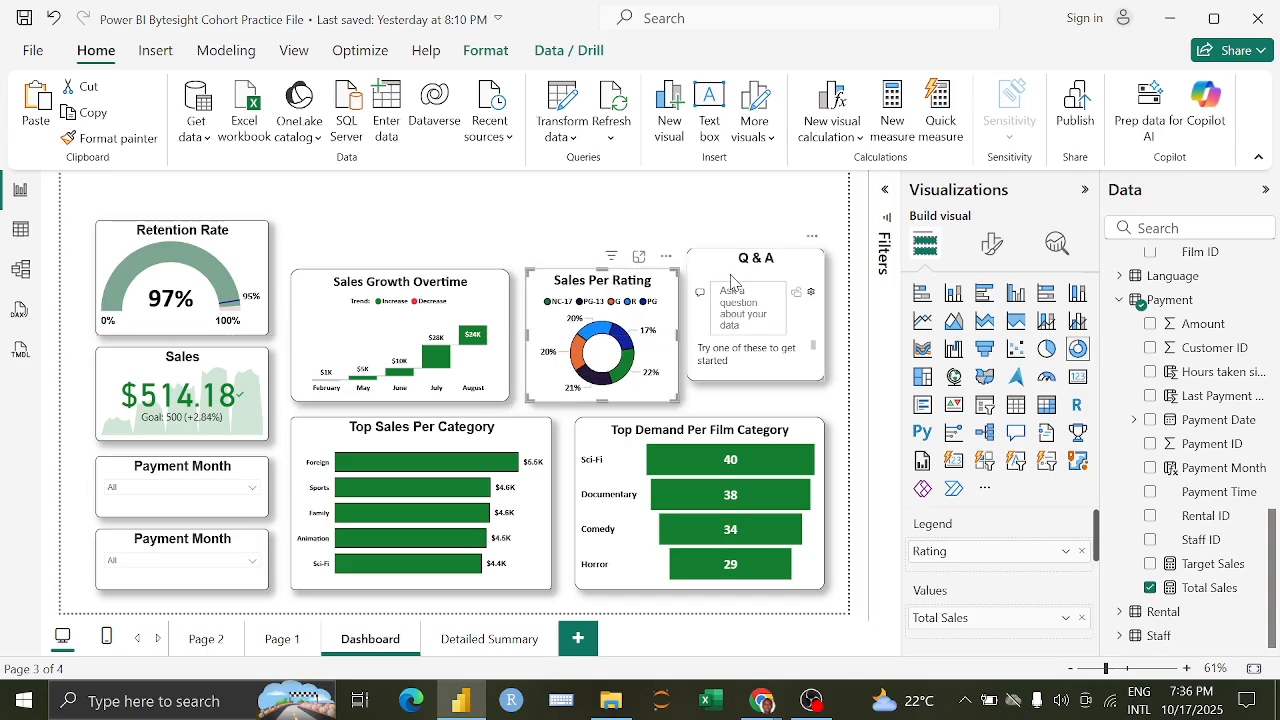
drag(731, 282, 731, 303)
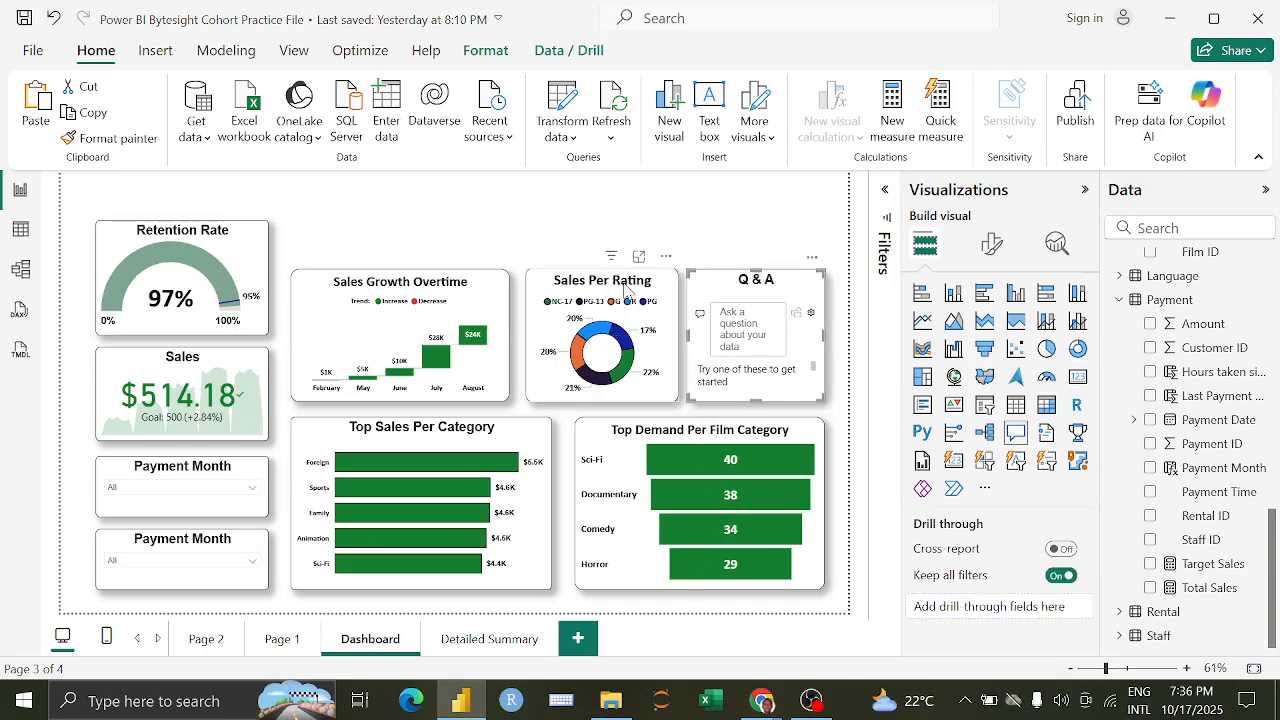
drag(621, 287, 625, 290)
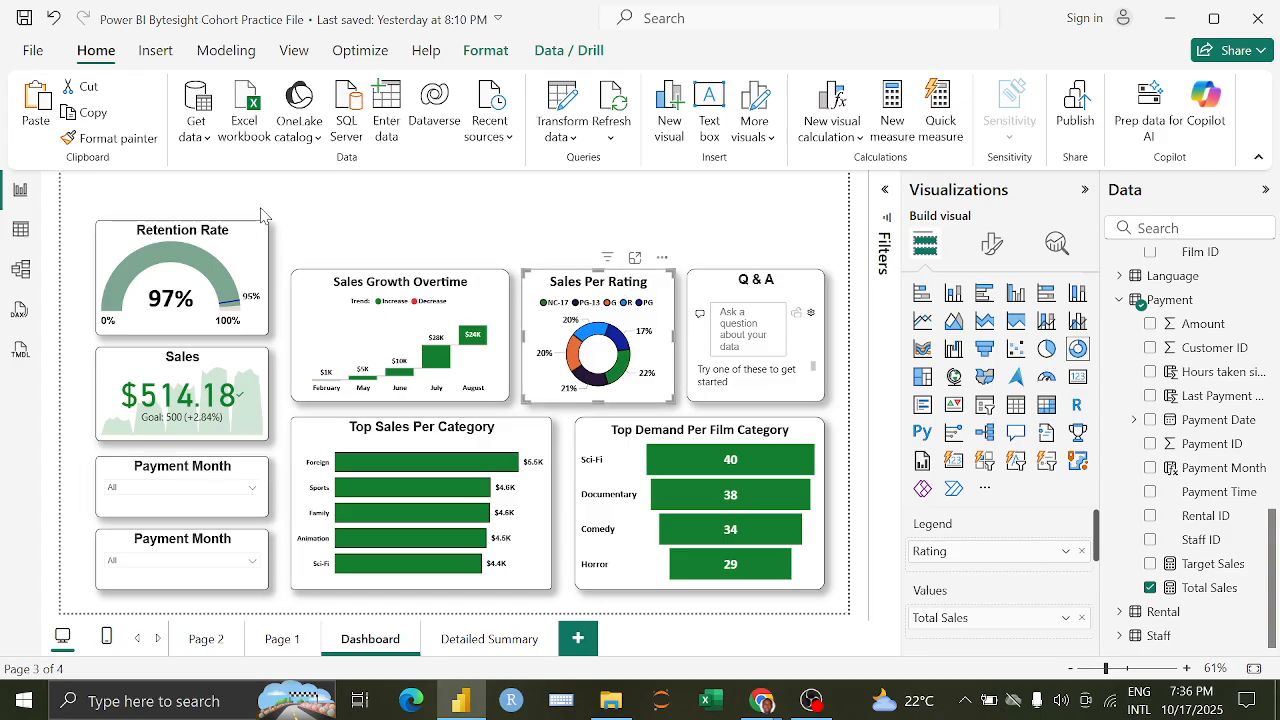
drag(184, 228, 184, 240)
click(300, 228)
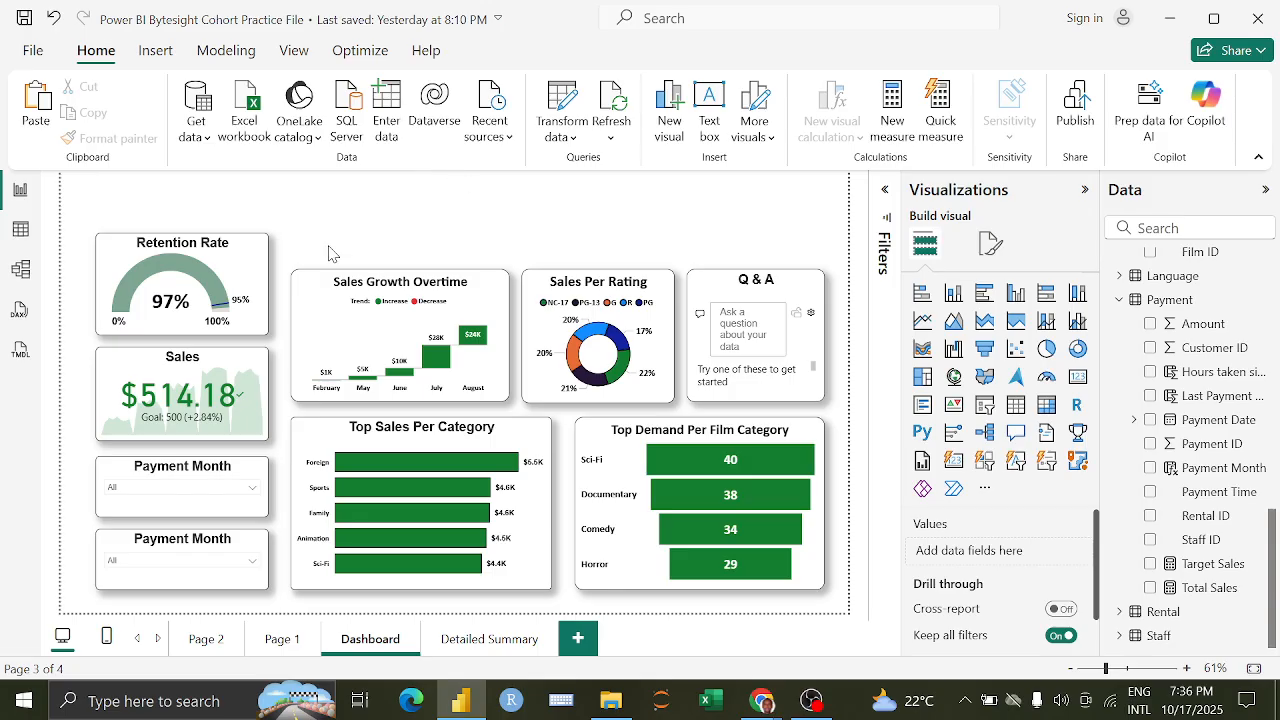
Step: Replace the lower Payment Month slicer's field with Customer Active Status from the Customers table
click(208, 547)
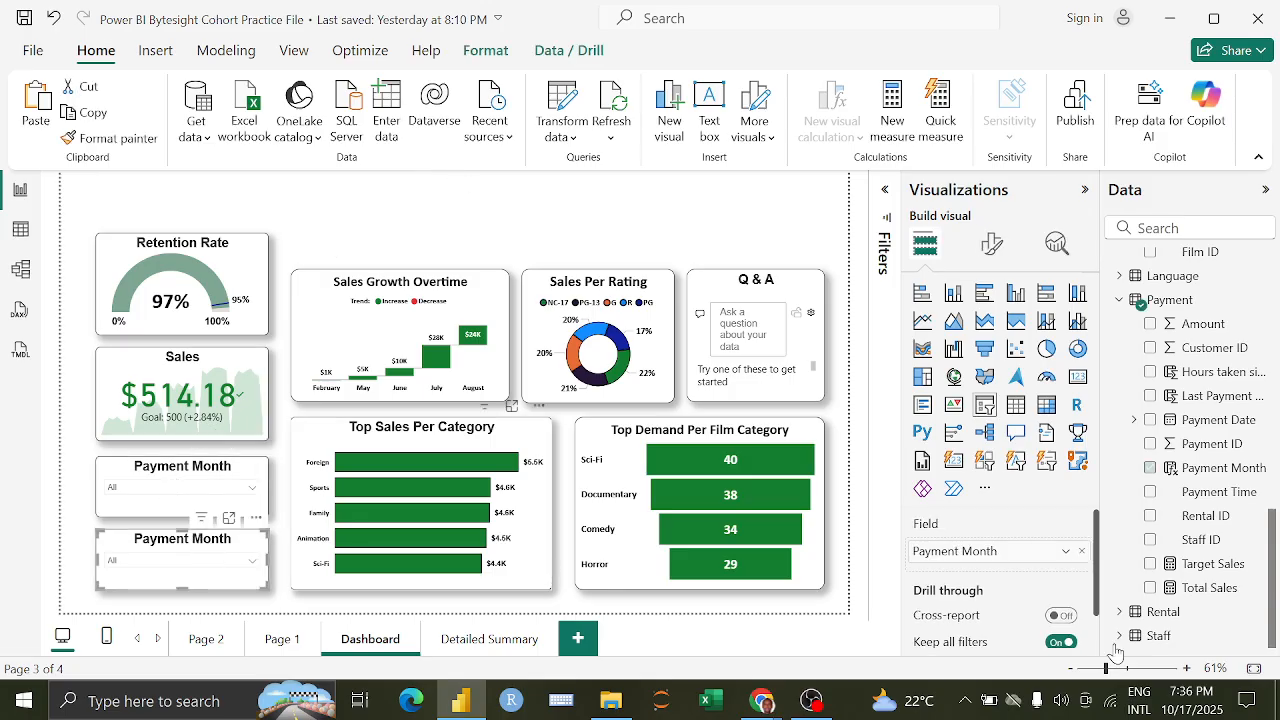
click(1082, 552)
scroll(1196, 515, up, 2)
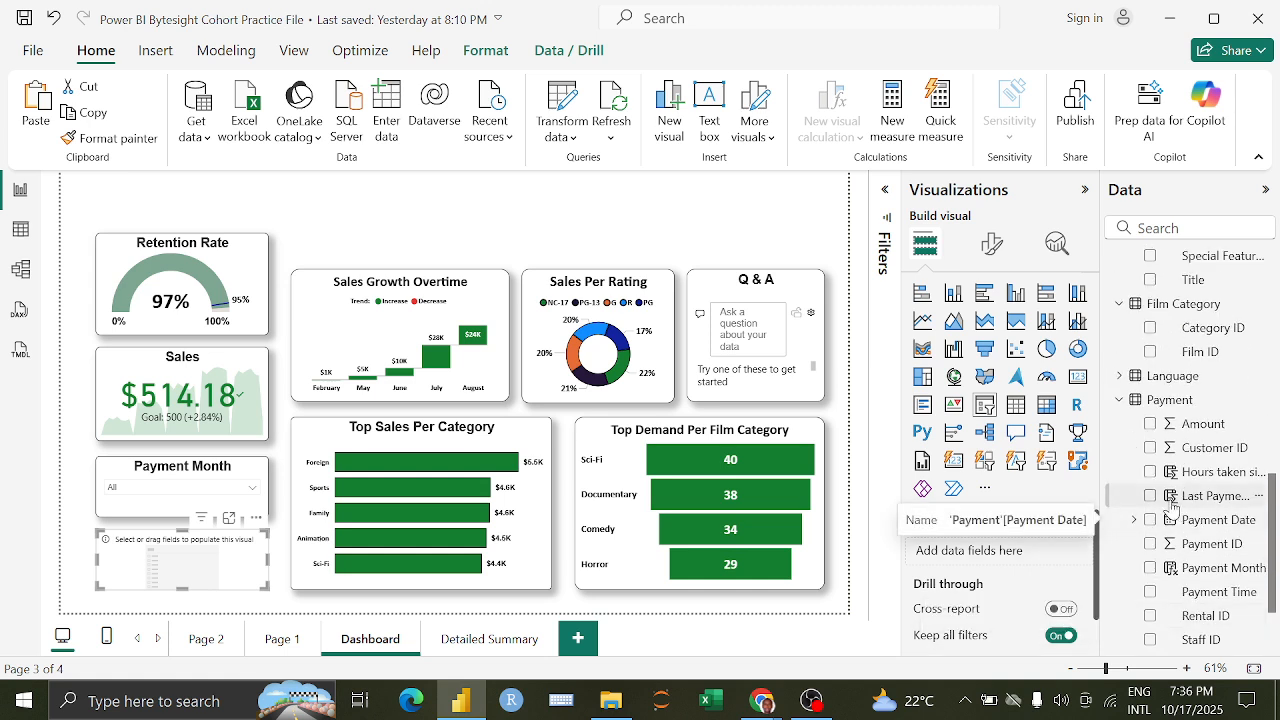
scroll(1170, 443, up, 4)
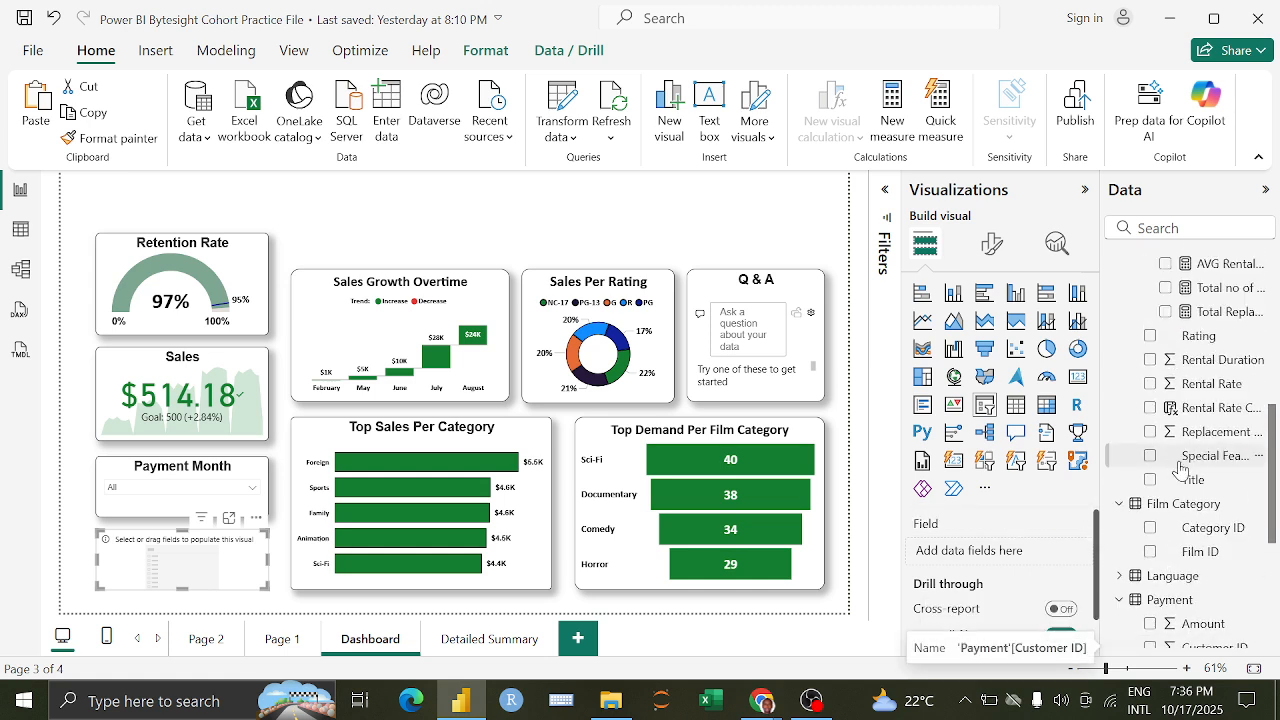
scroll(1178, 458, up, 6)
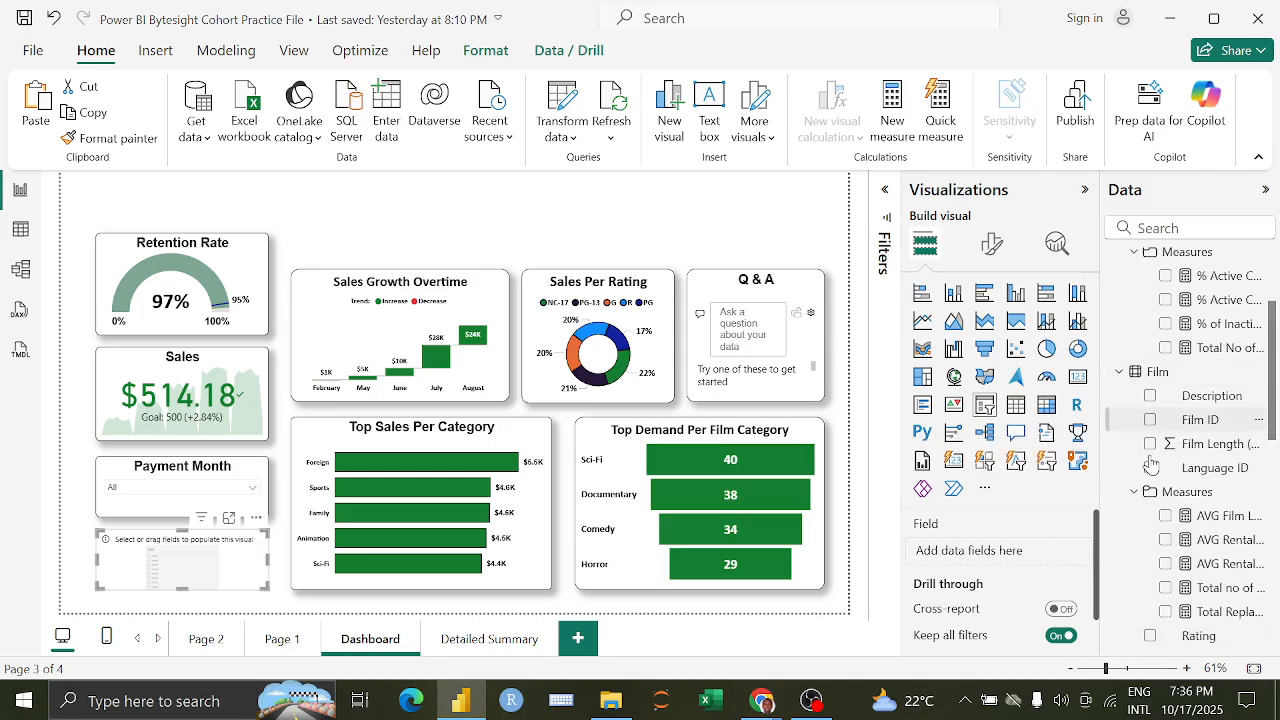
scroll(1170, 400, down, 6)
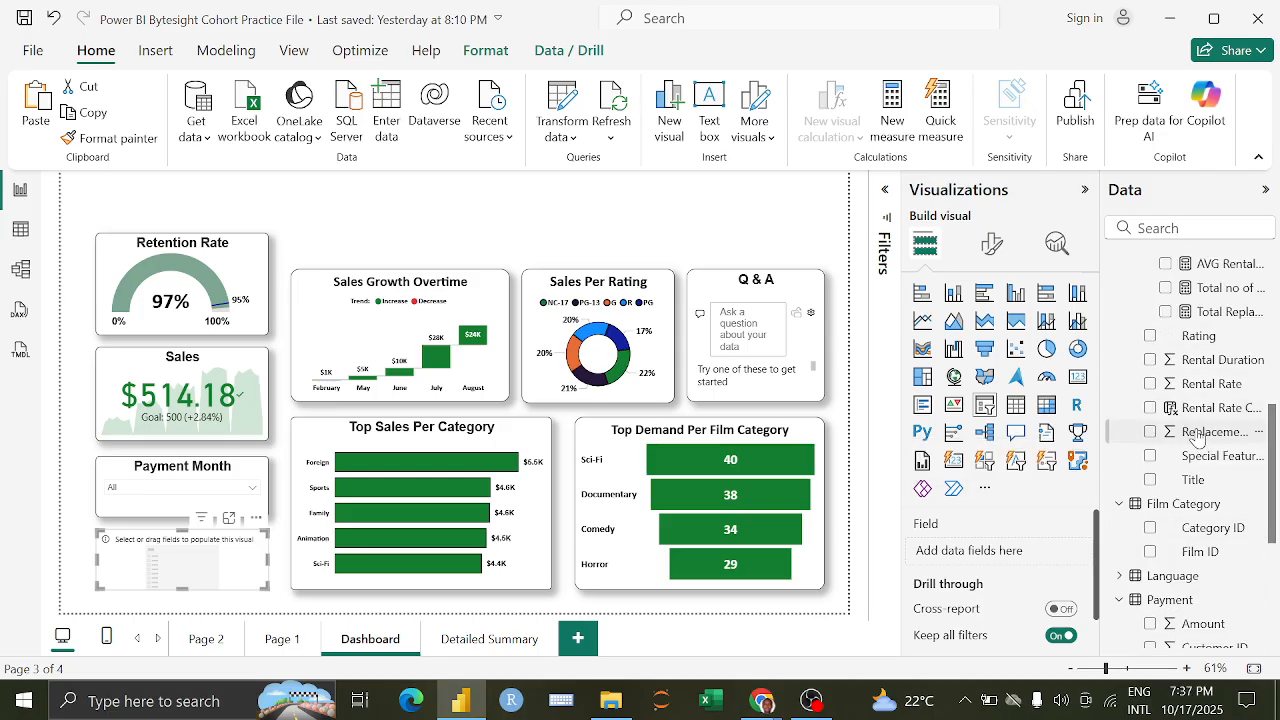
scroll(1198, 410, up, 8)
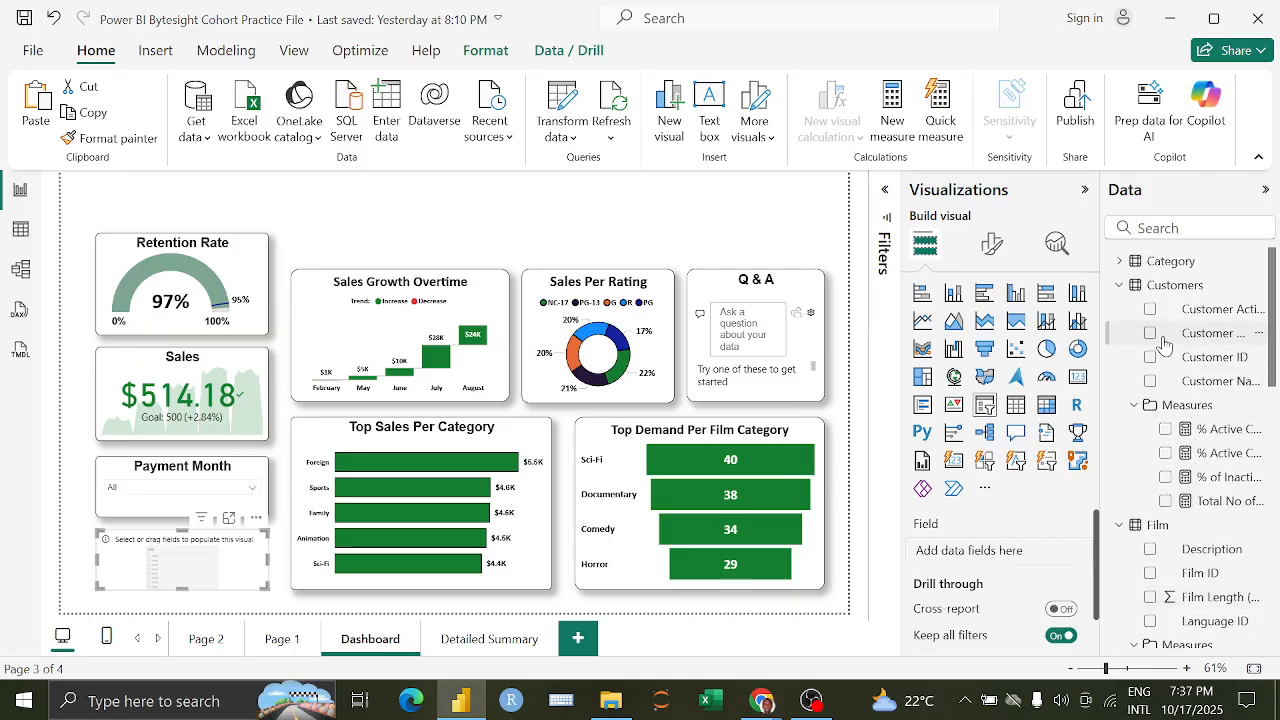
drag(1192, 320, 975, 552)
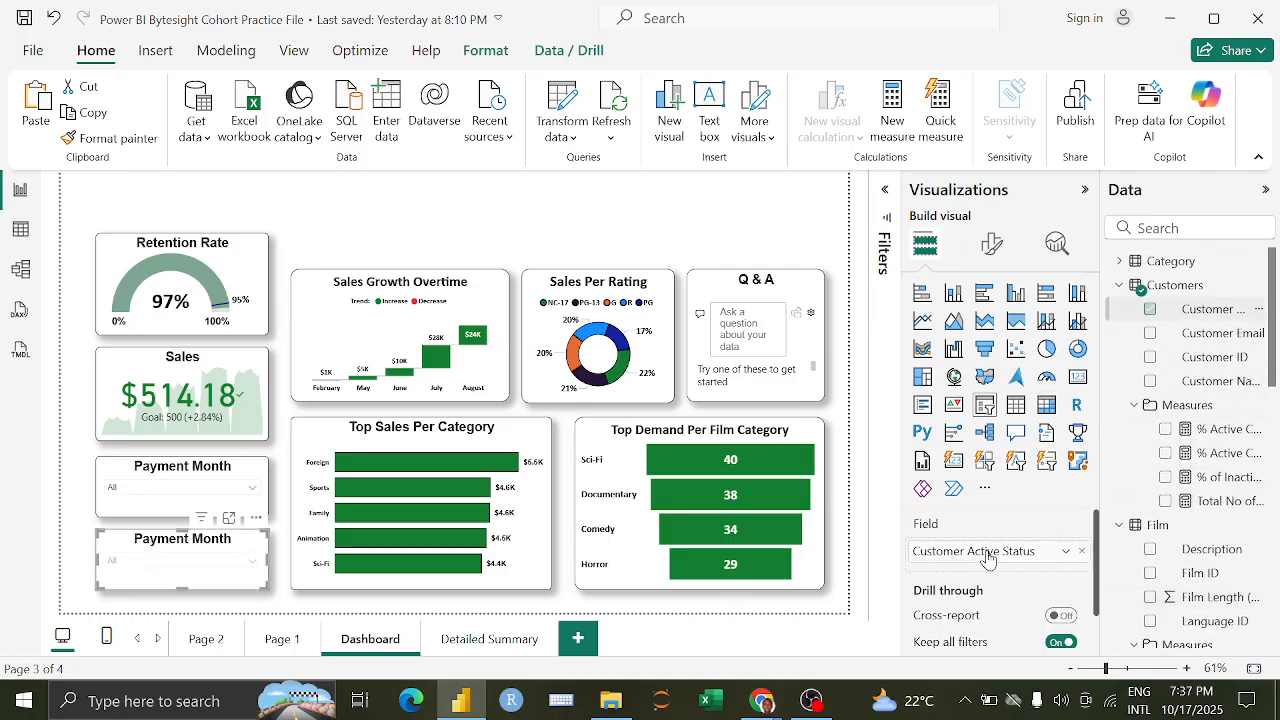
Step: Change the title text of the Customer Active Status slicer to "Customer Status"
click(993, 246)
click(993, 335)
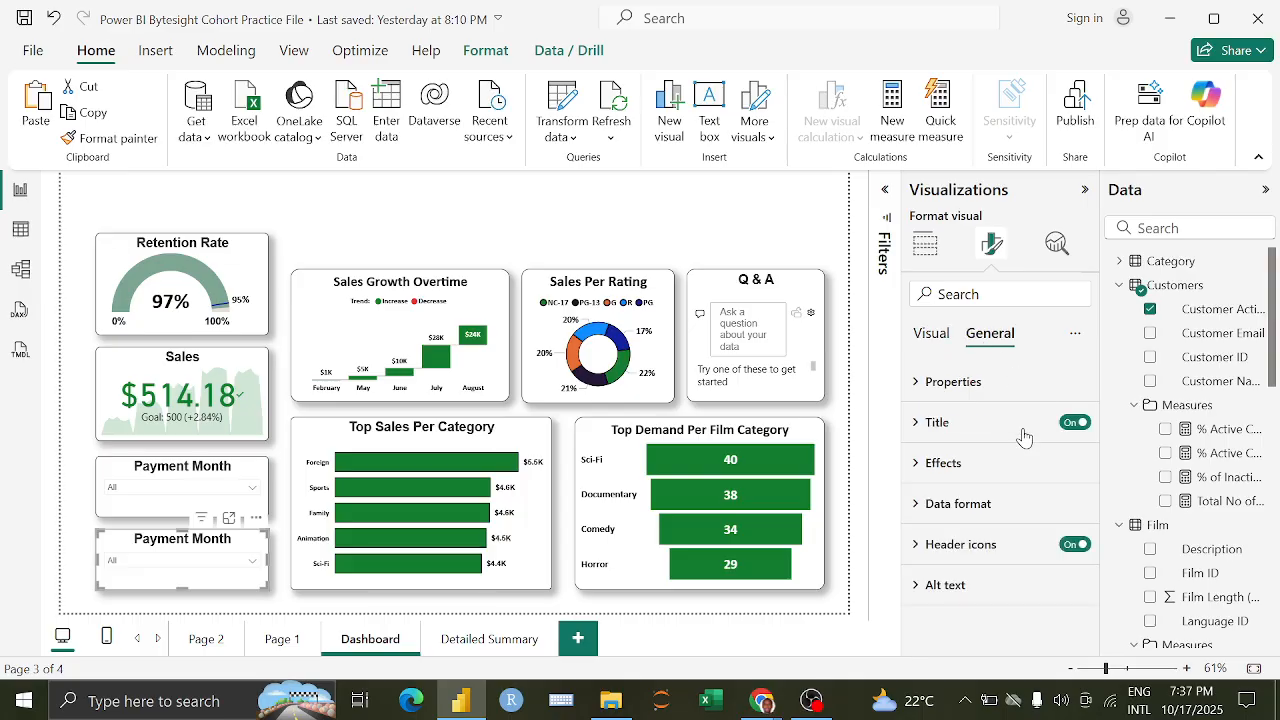
click(1023, 428)
drag(1020, 524, 835, 541)
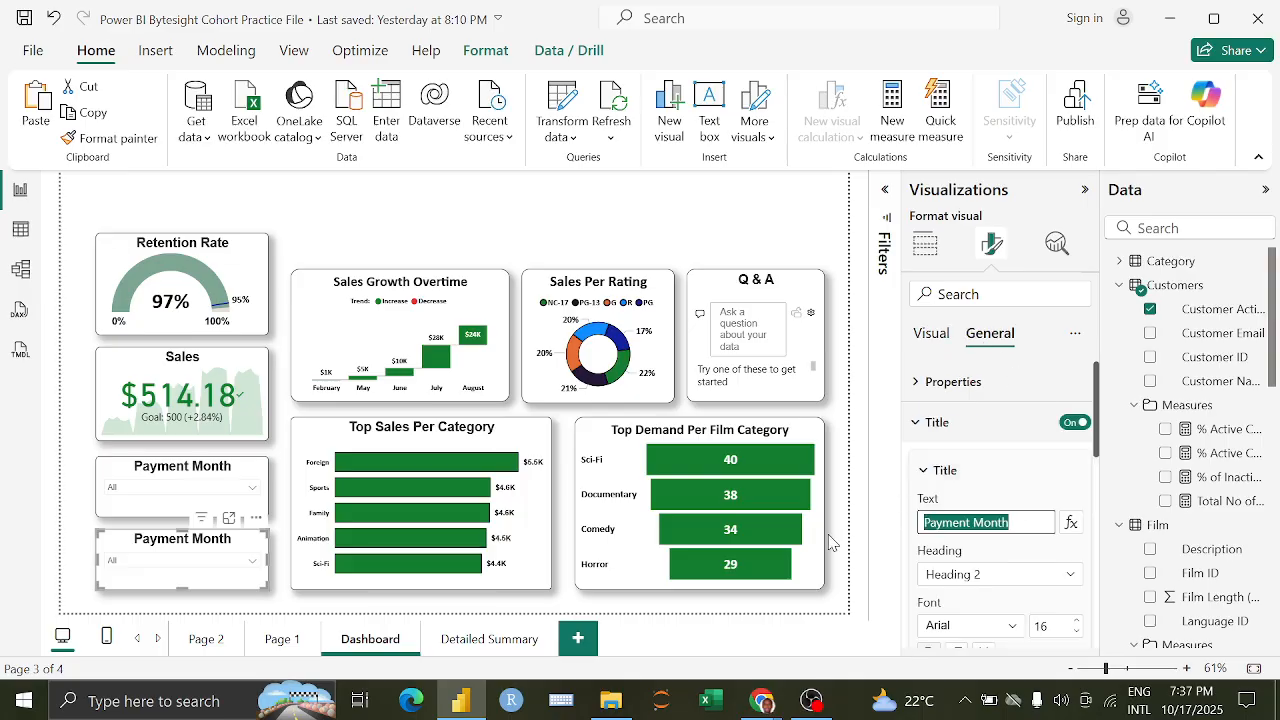
text(Client T)
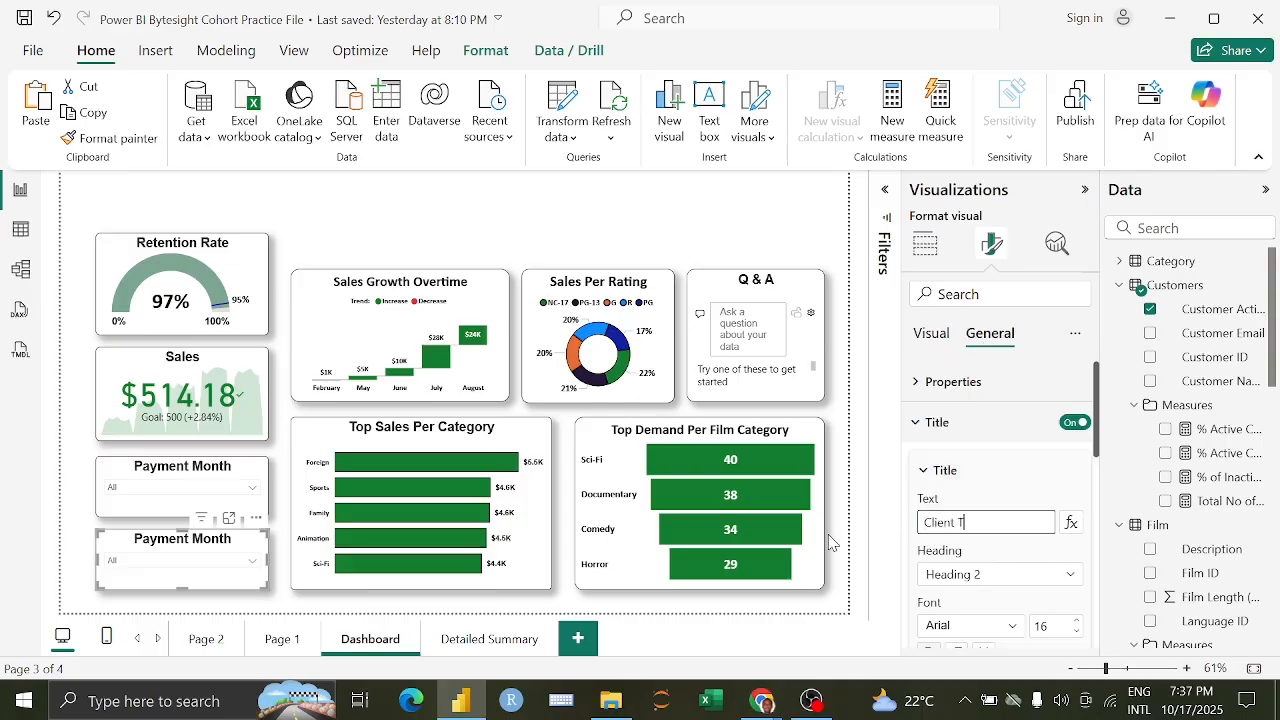
text(at)
key(BackSpace)
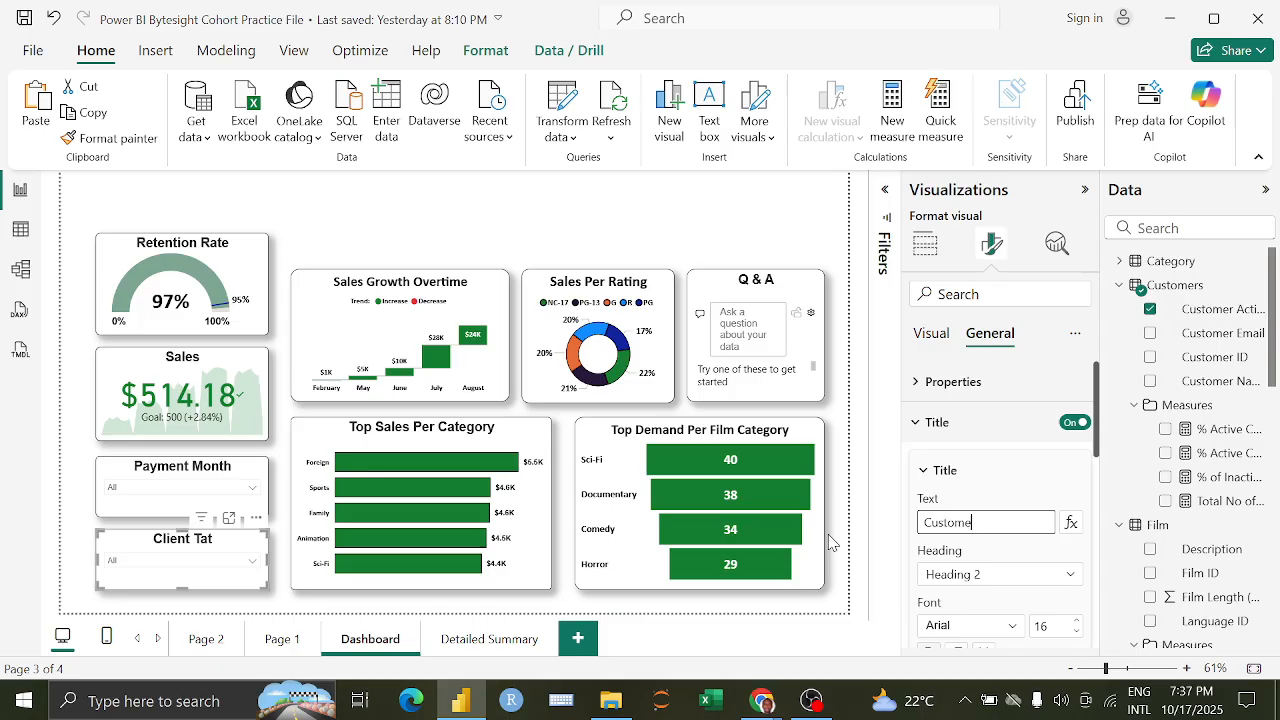
text(ustomer Status)
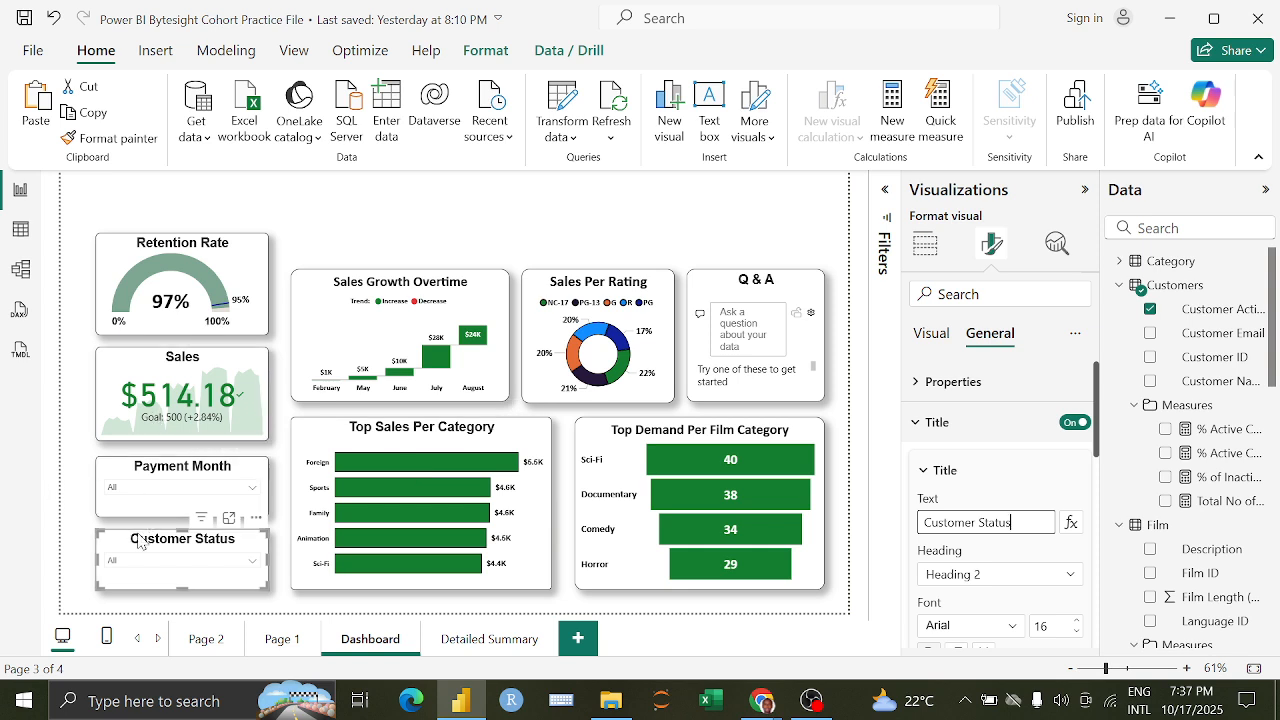
Step: Swap the two slicers so Customer Status sits directly below the Sales card and Payment Month below it
drag(140, 541, 162, 383)
drag(165, 471, 155, 538)
drag(186, 396, 172, 470)
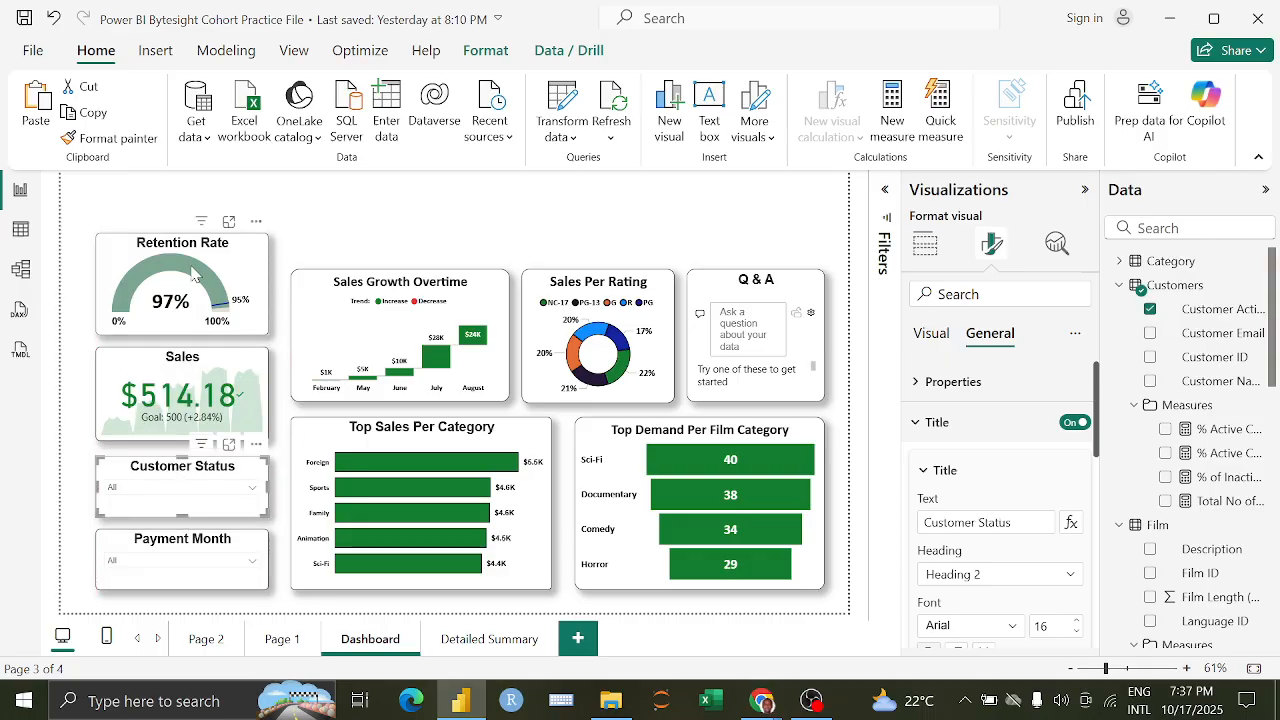
Step: Align the Retention Rate, Sales, Customer Status and Payment Month visuals by their centers and distribute them vertically
click(248, 252)
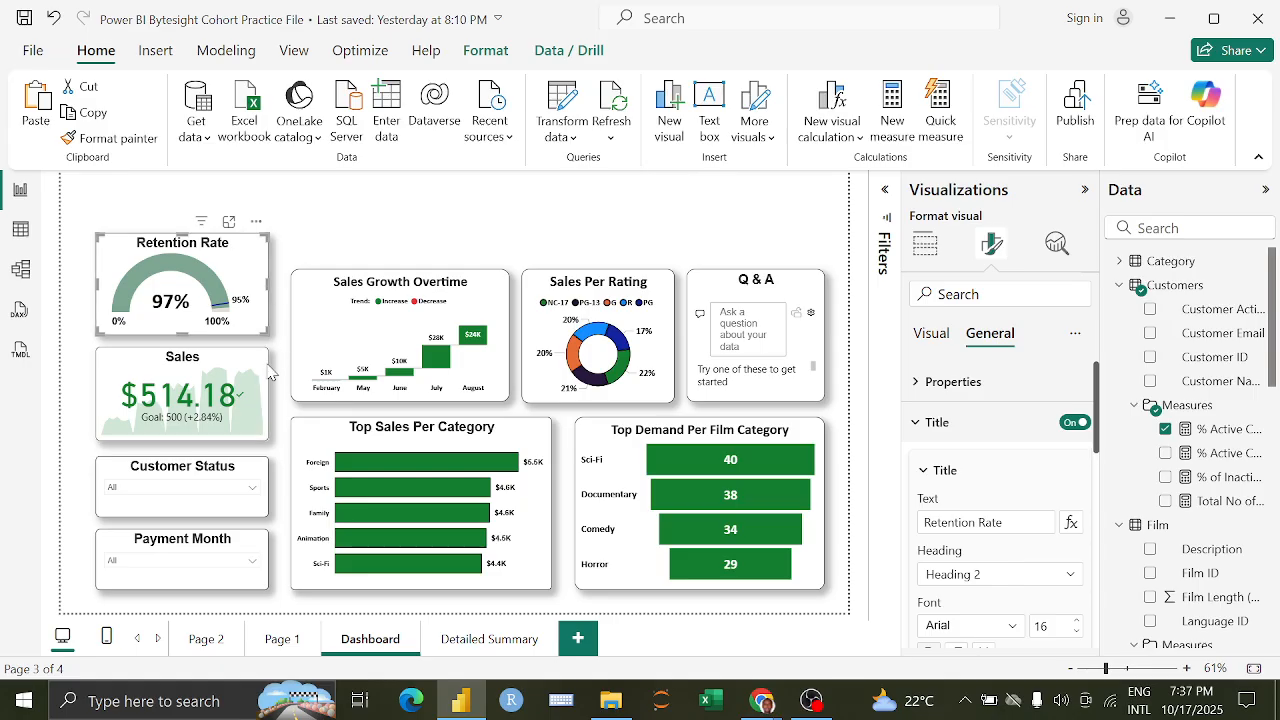
ctrl+click(262, 410)
ctrl+click(251, 463)
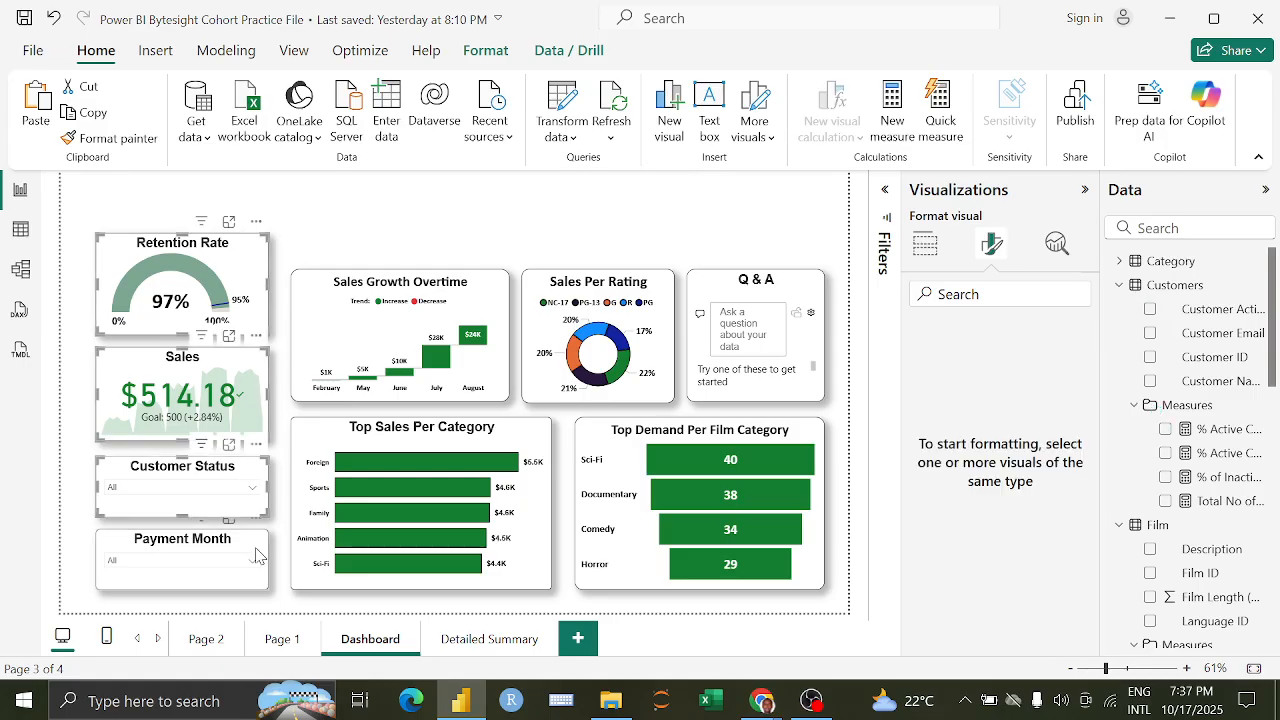
click(486, 55)
click(439, 100)
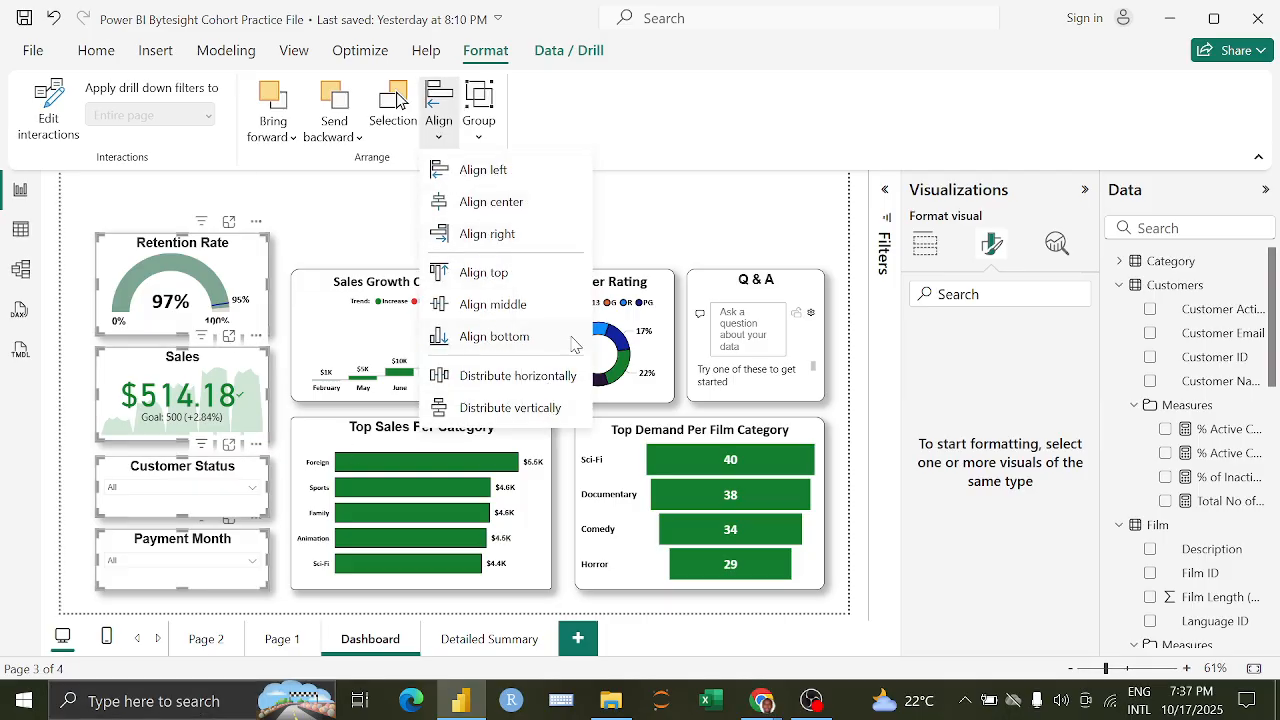
click(488, 203)
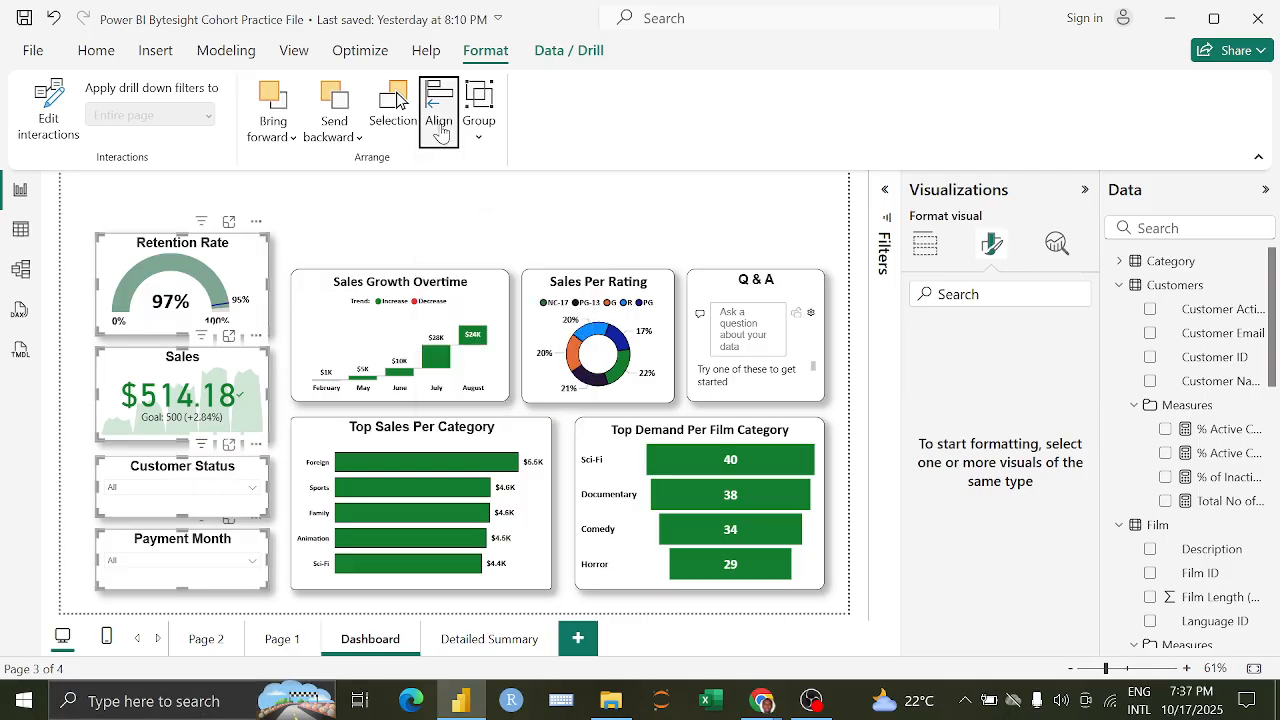
click(440, 105)
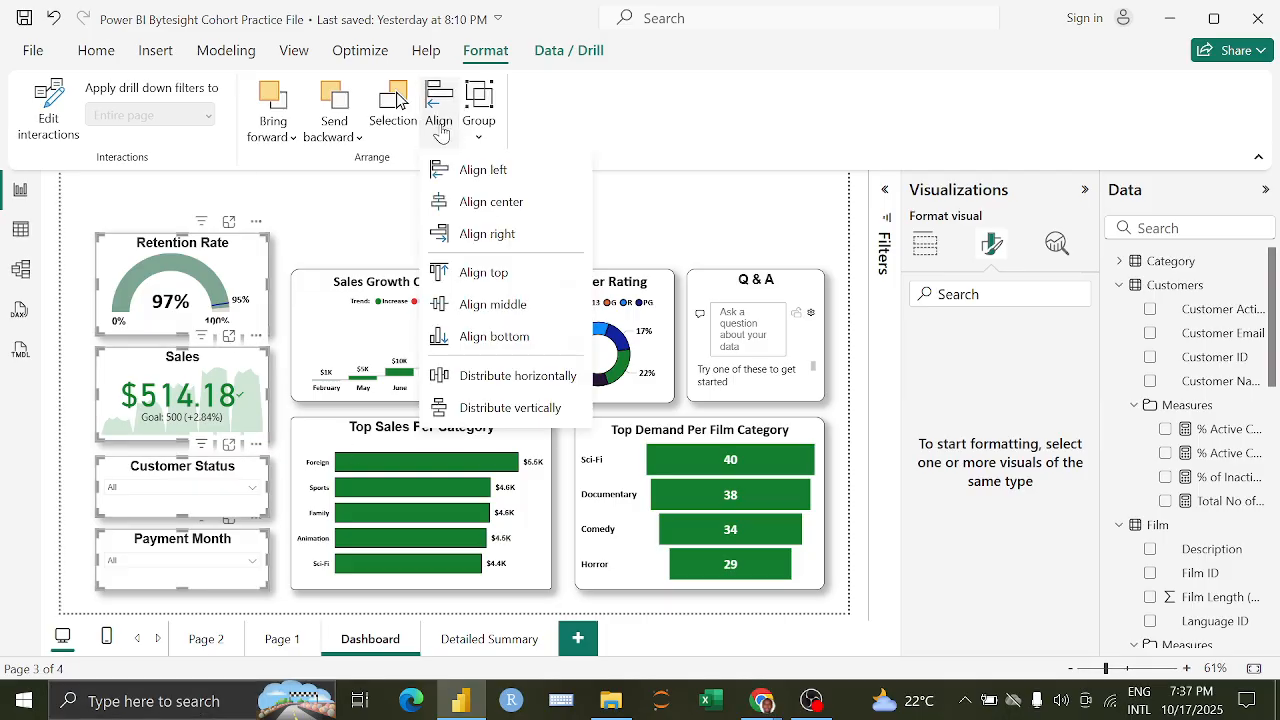
click(500, 408)
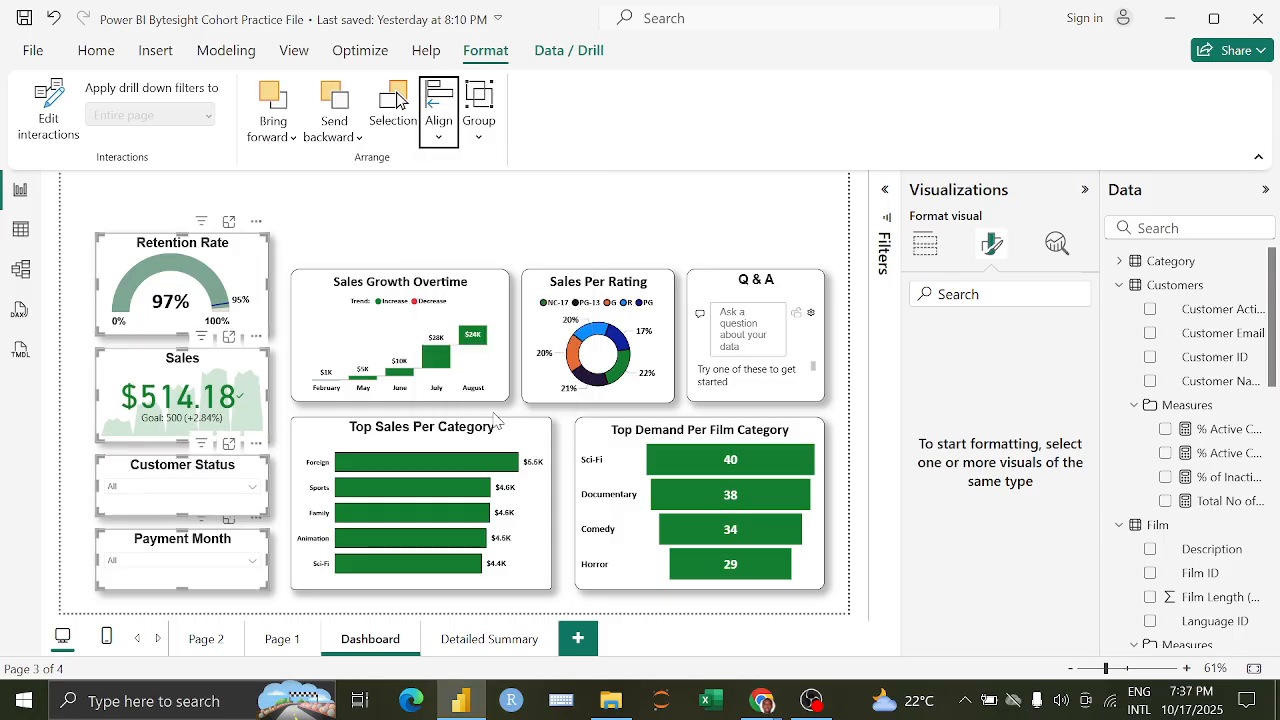
click(349, 226)
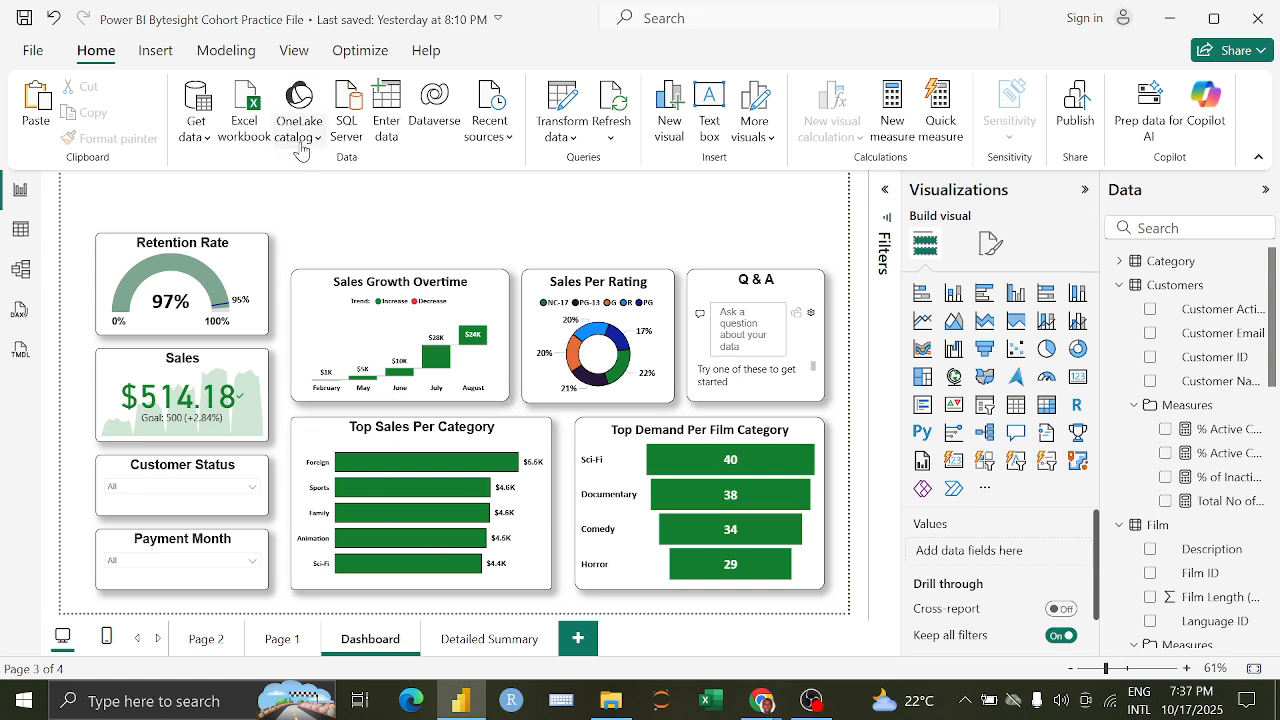
Step: Add a wide, shallow text box at the top of the report page reading "ByteSight Film Sales Dashboard"
click(709, 112)
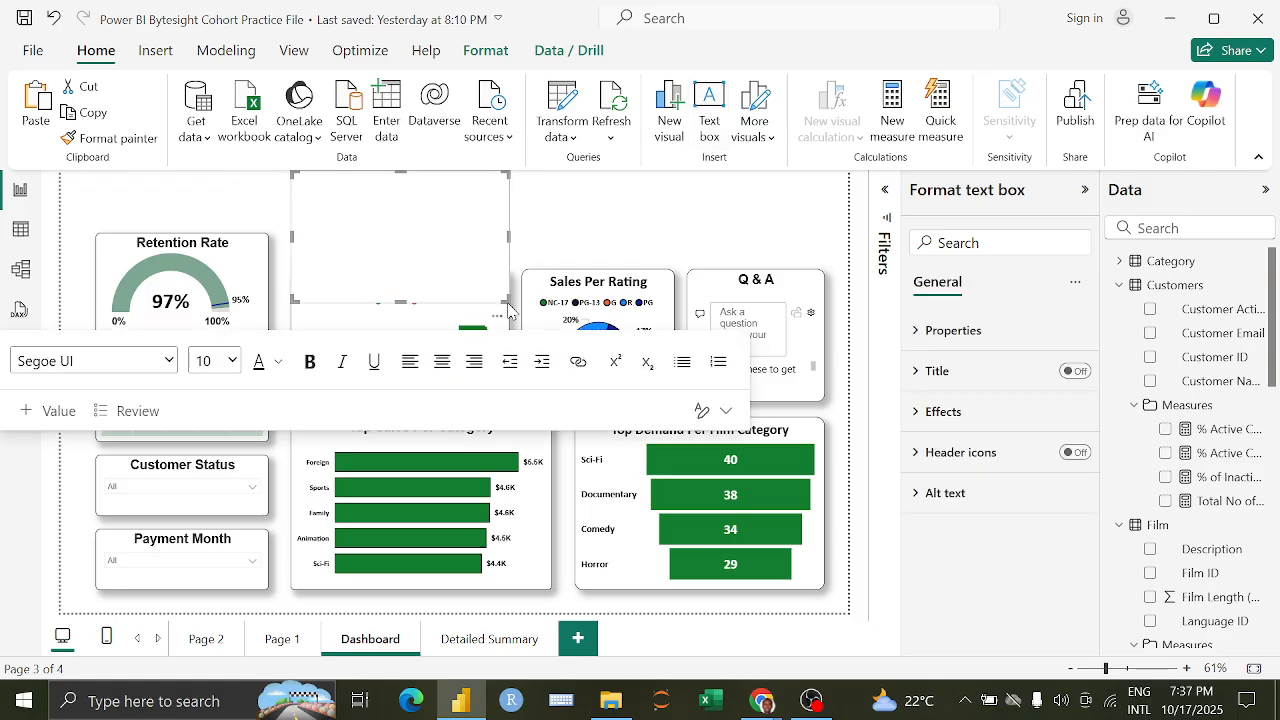
drag(507, 300, 631, 232)
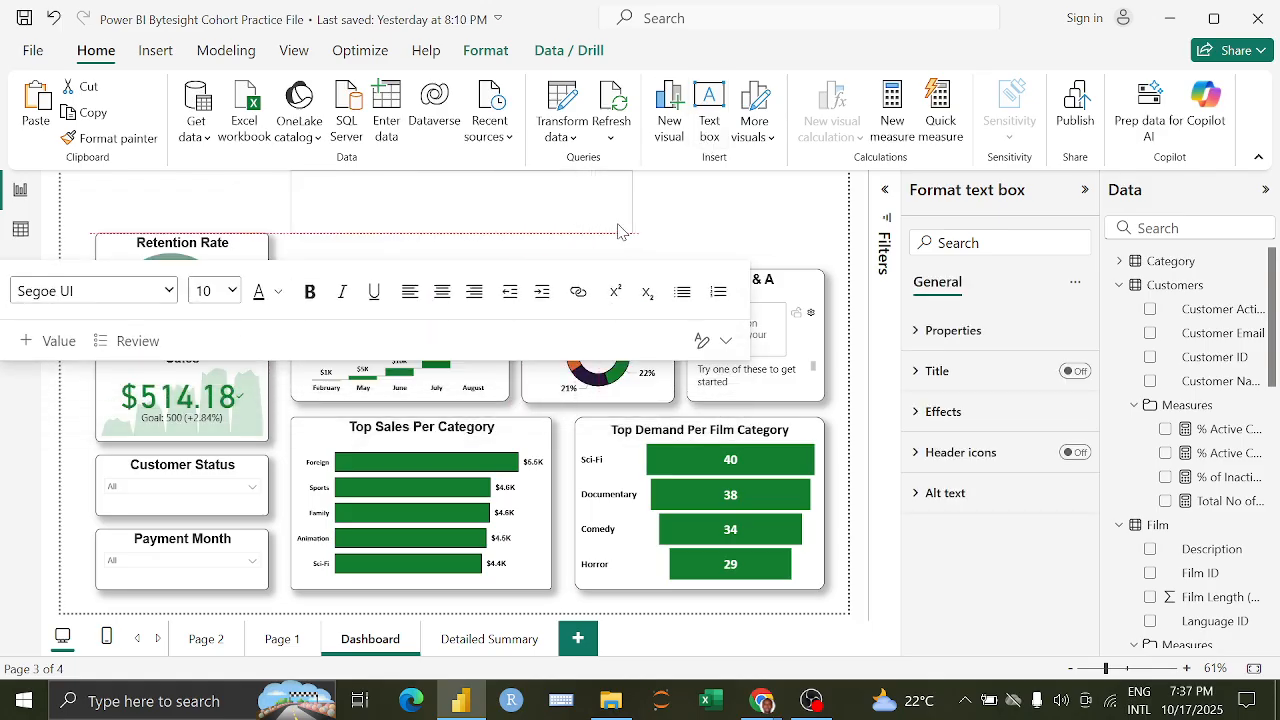
click(478, 218)
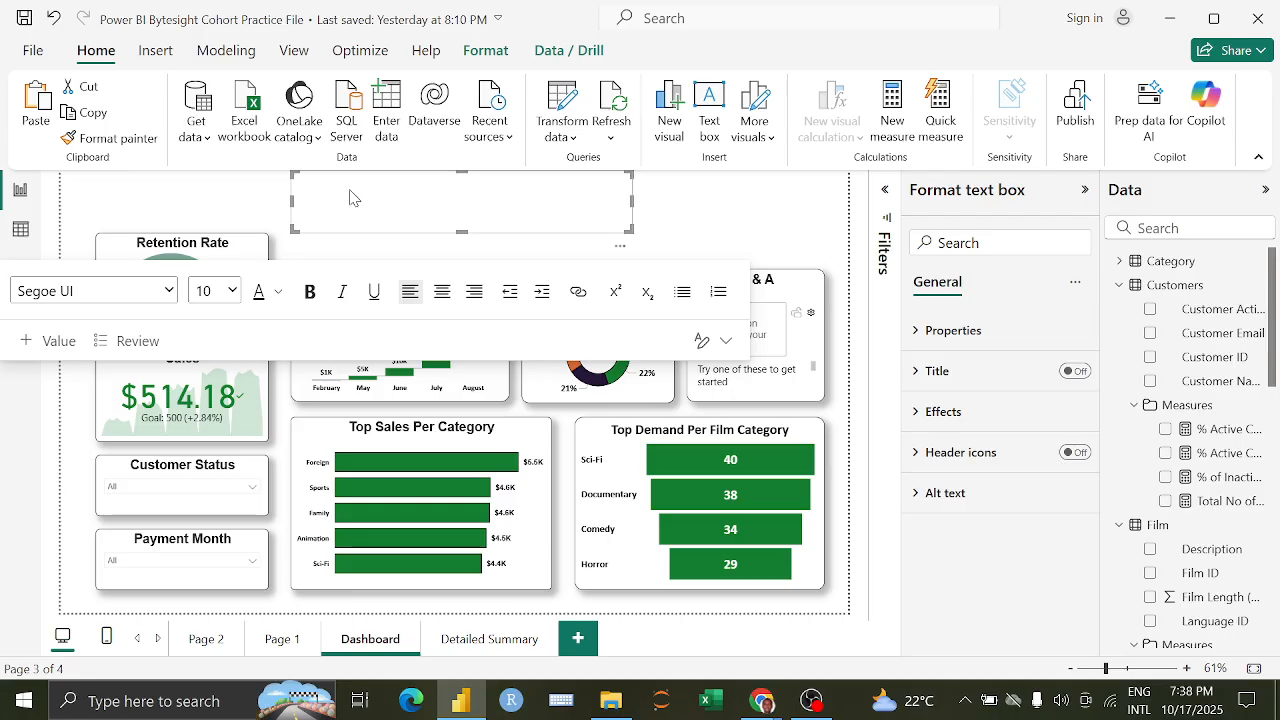
text(ByteSigh)
text(t Film Sales Dashboard)
Step: Make the title text box slightly wider and shallower, and set its text centered and bold
drag(407, 180, 301, 188)
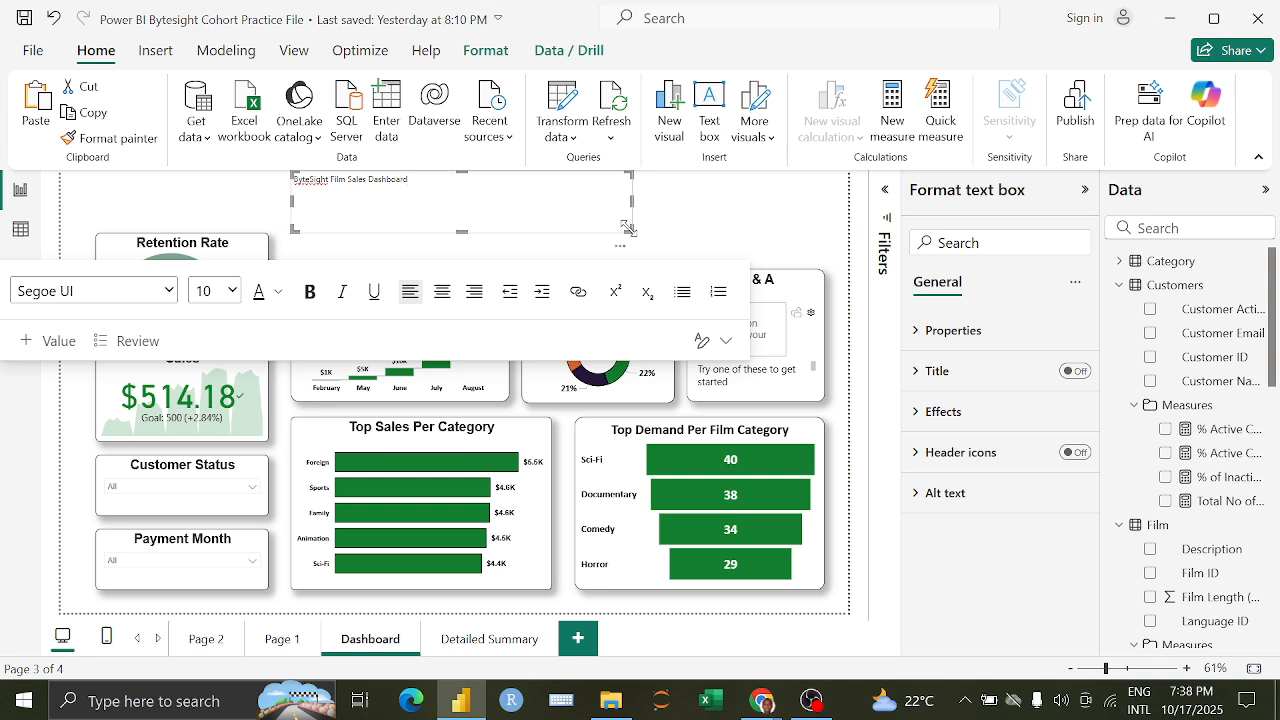
drag(626, 228, 652, 212)
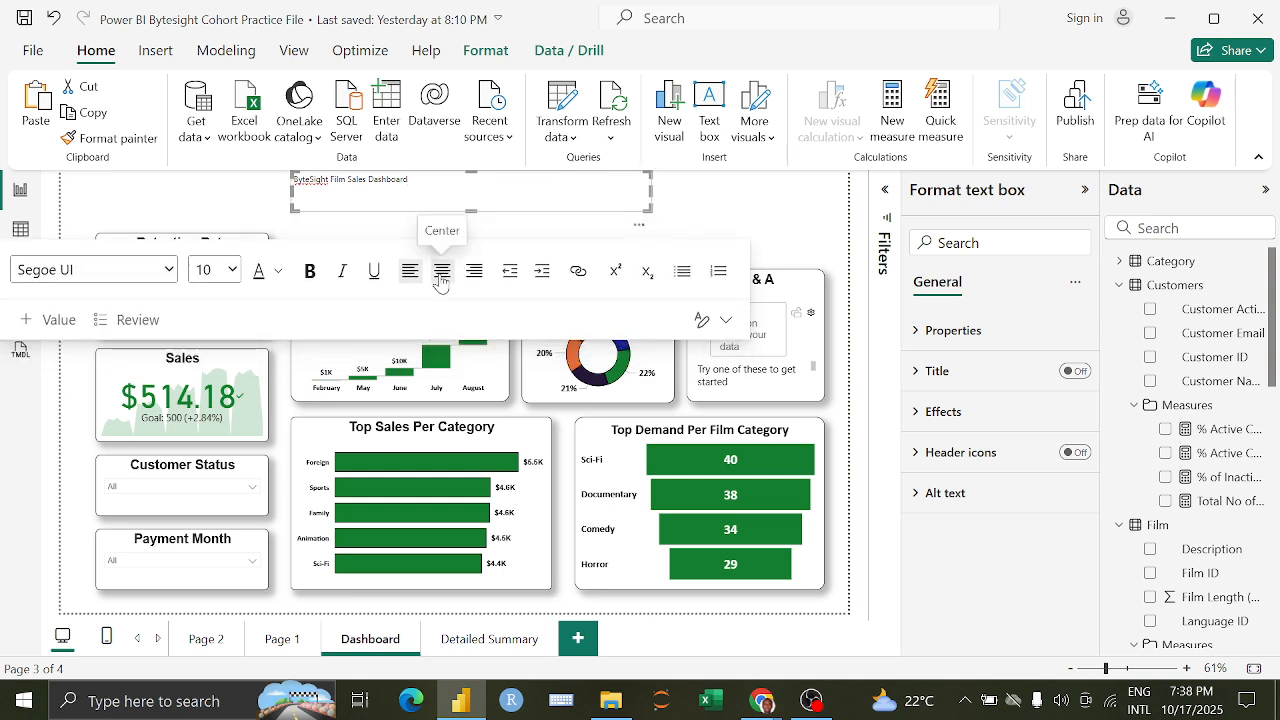
click(441, 271)
drag(530, 176, 355, 180)
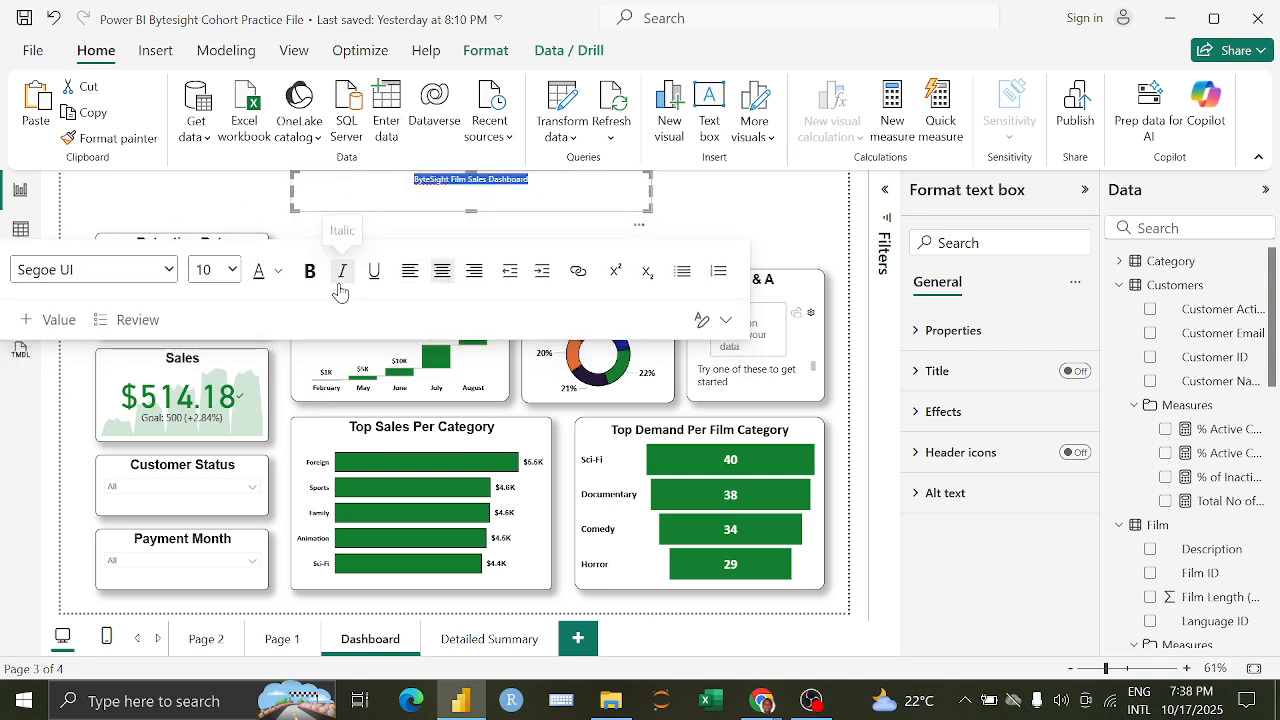
click(310, 271)
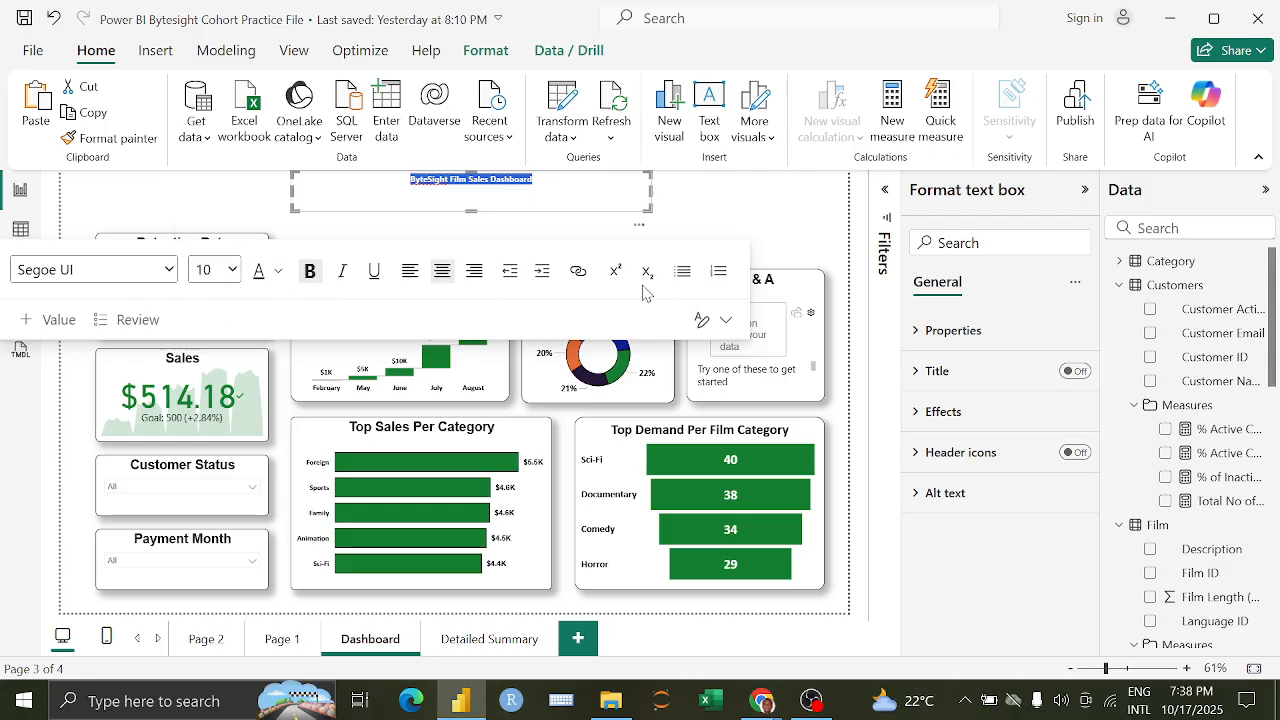
Step: Set the dashboard title's font size to 36, widen its text box to fit one line and shift it slightly down
click(231, 269)
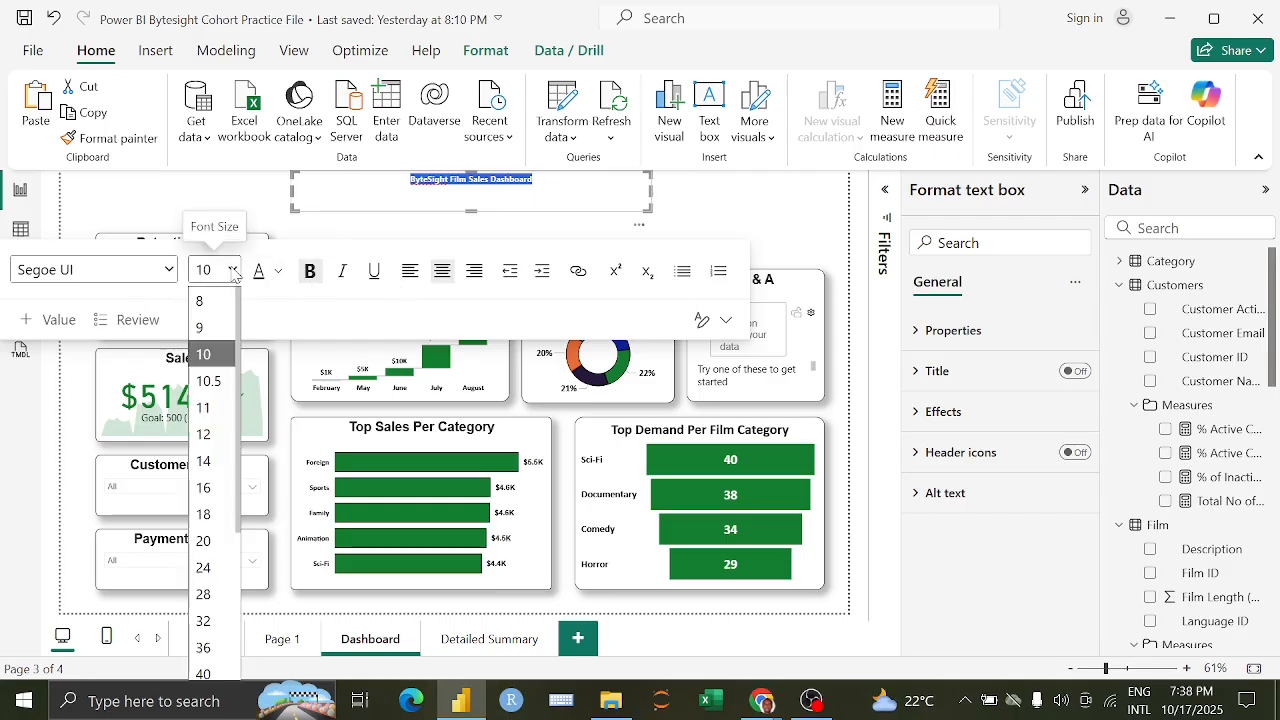
click(204, 461)
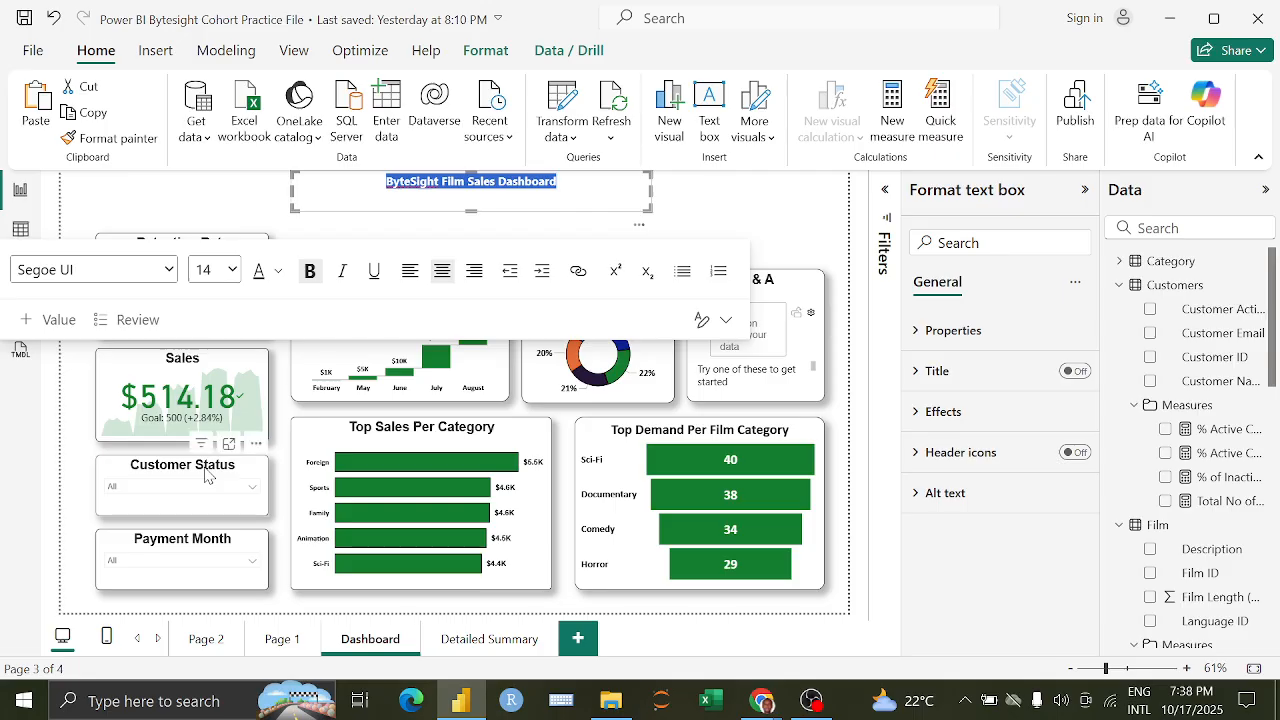
click(231, 269)
click(205, 647)
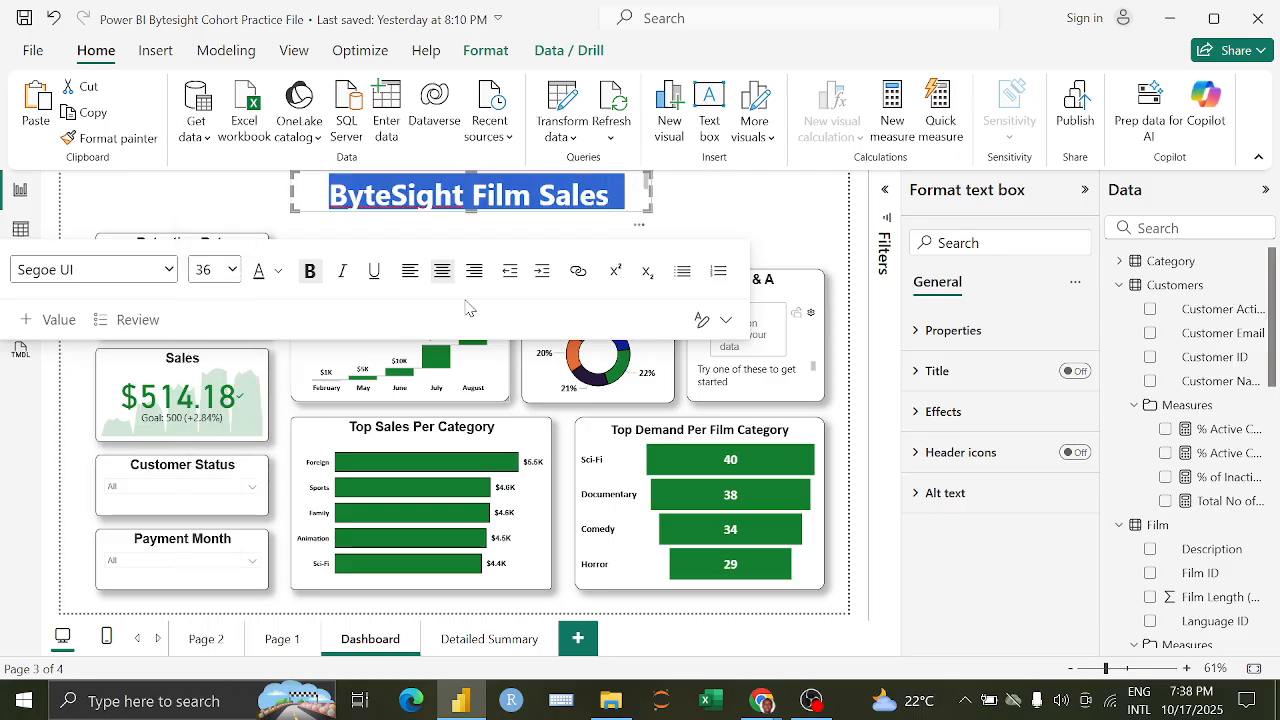
drag(653, 211, 770, 214)
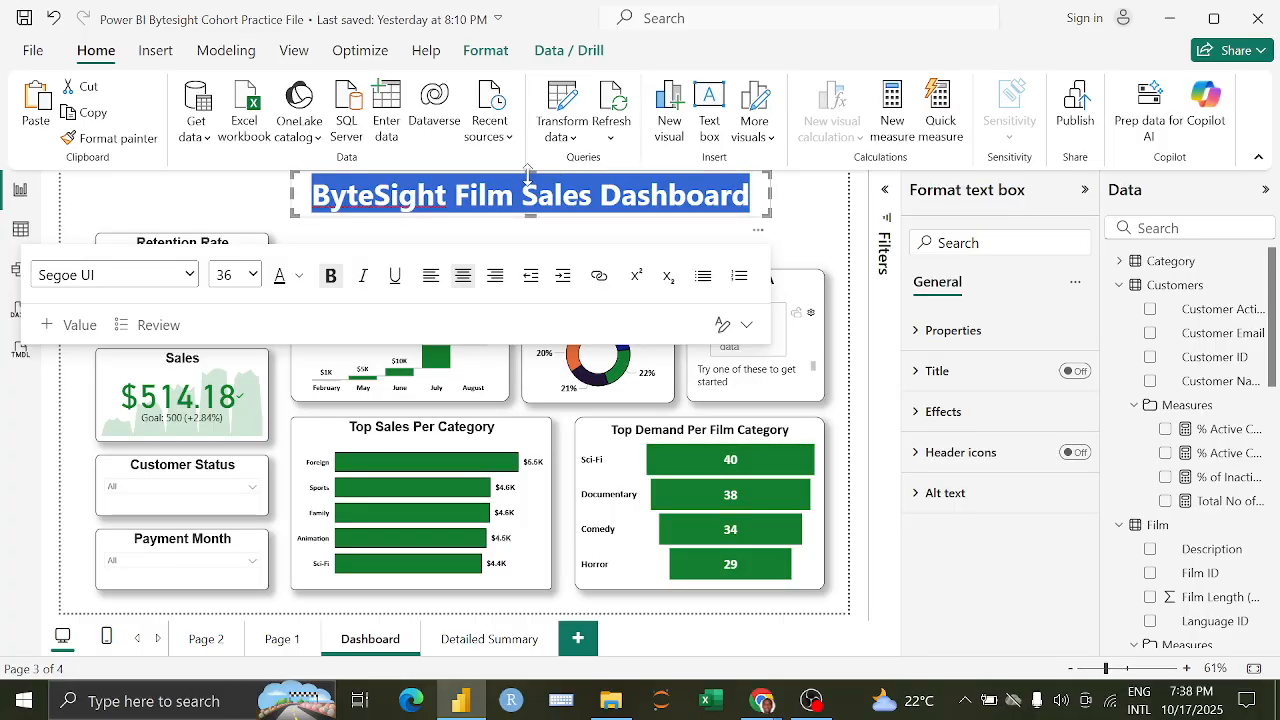
drag(533, 175, 531, 232)
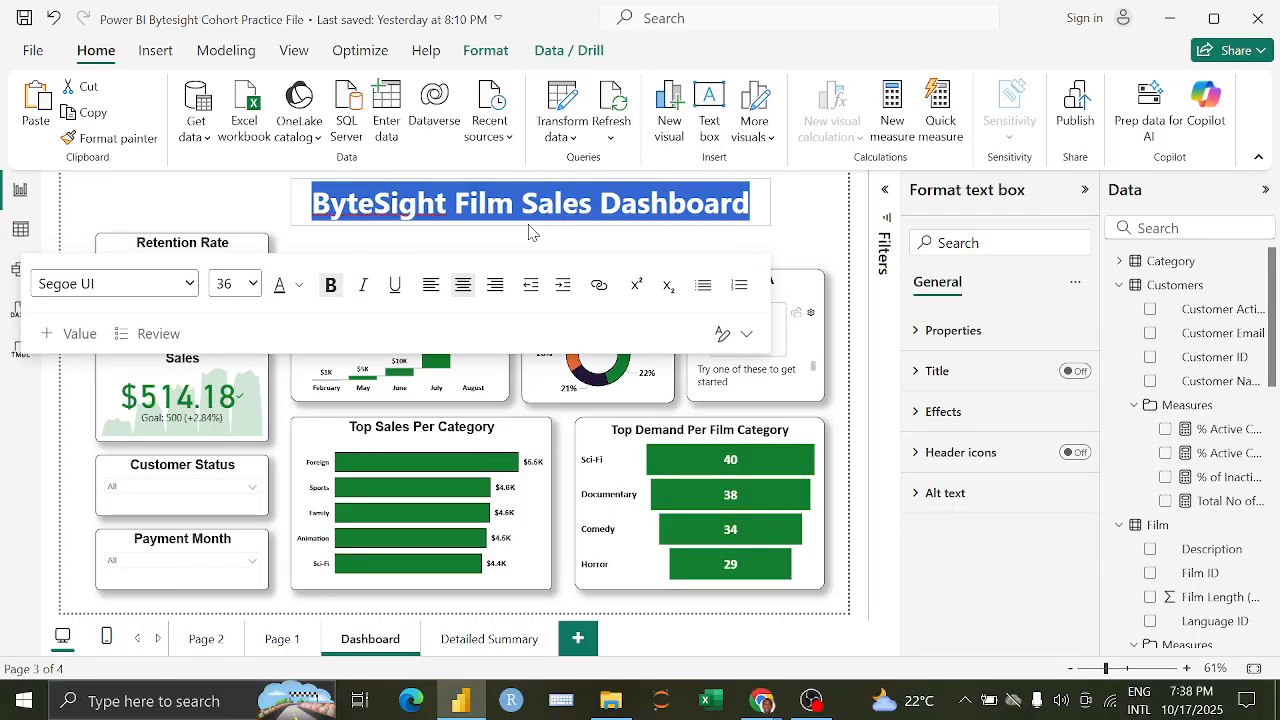
Step: Change the dashboard title's font to Calibri
click(189, 284)
scroll(130, 355, up, 1)
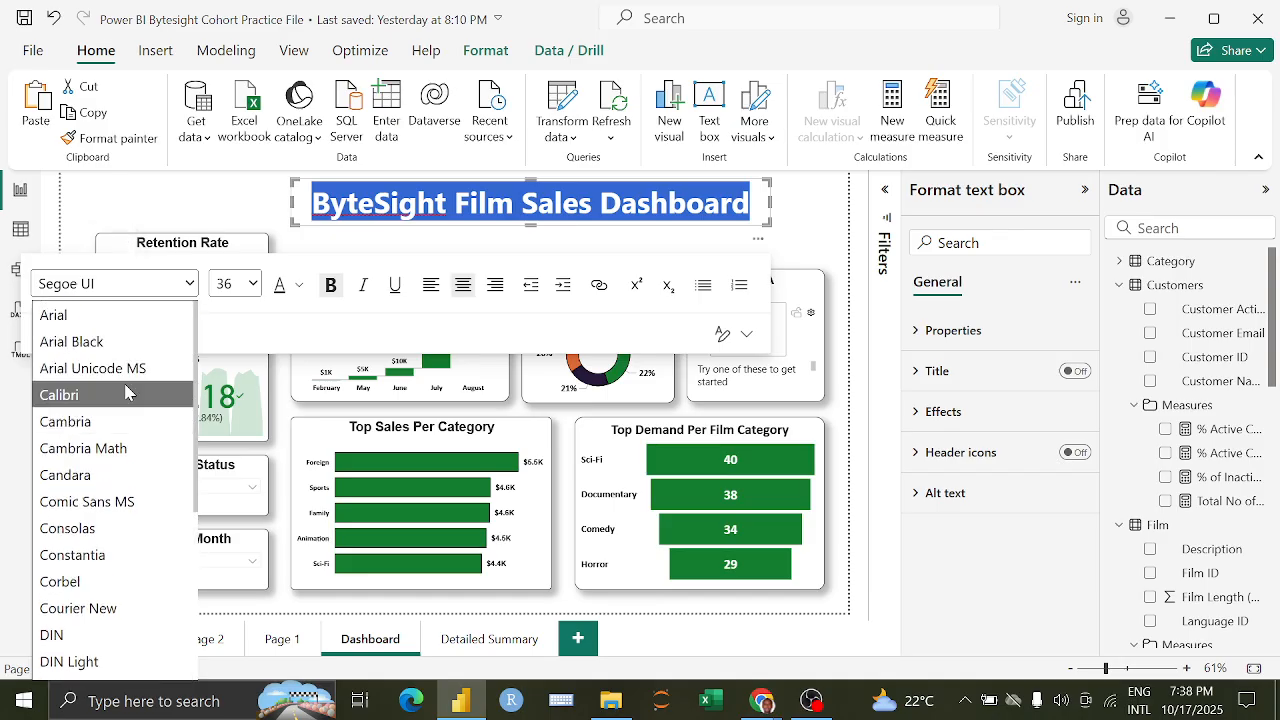
click(80, 394)
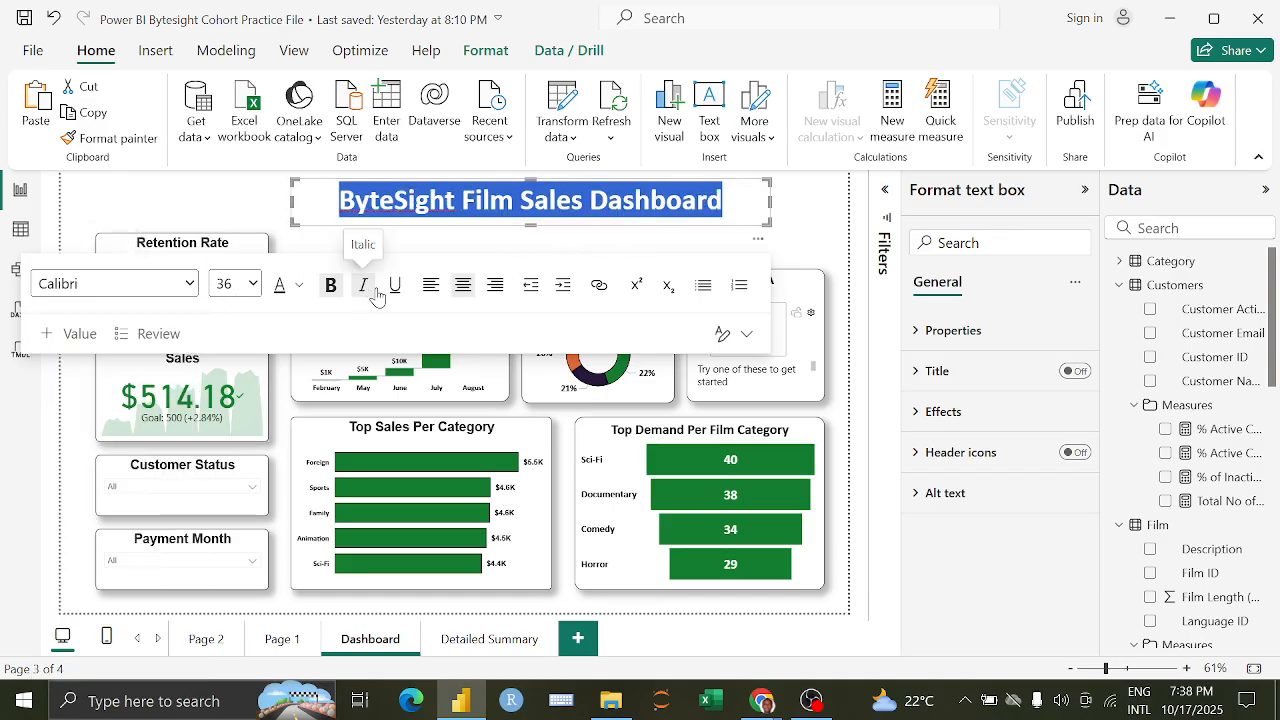
click(600, 286)
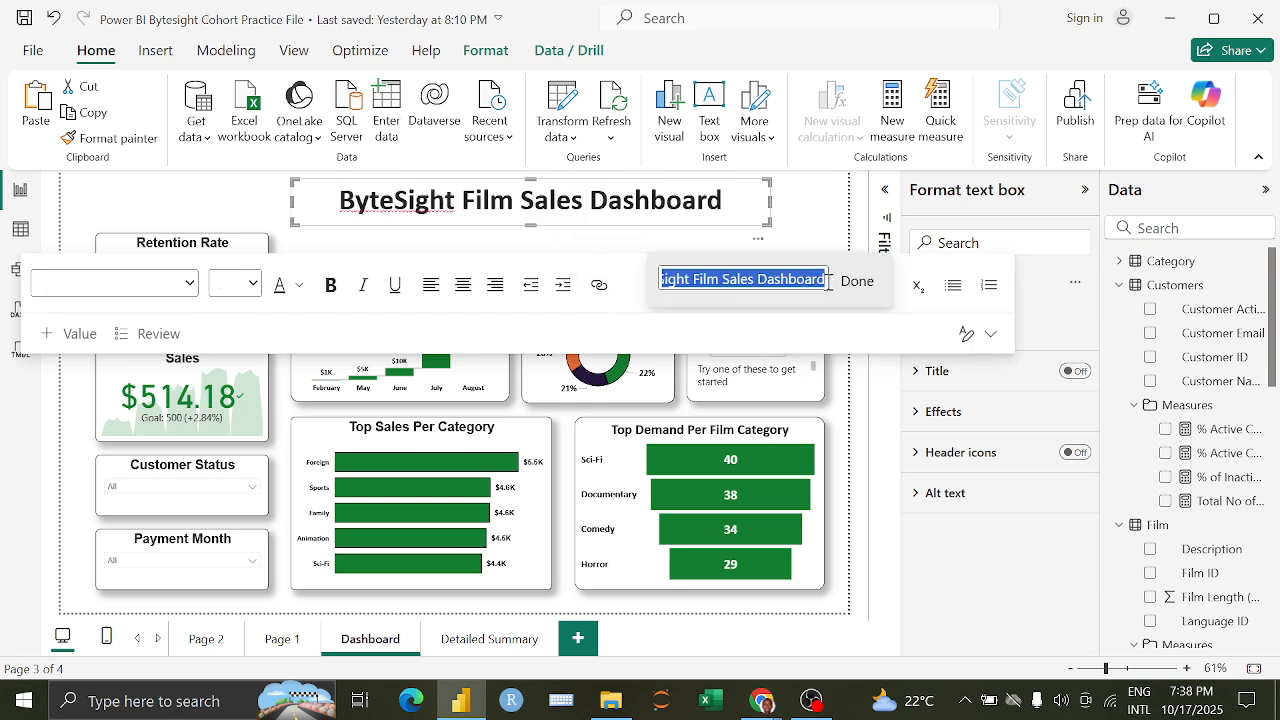
key(BackSpace)
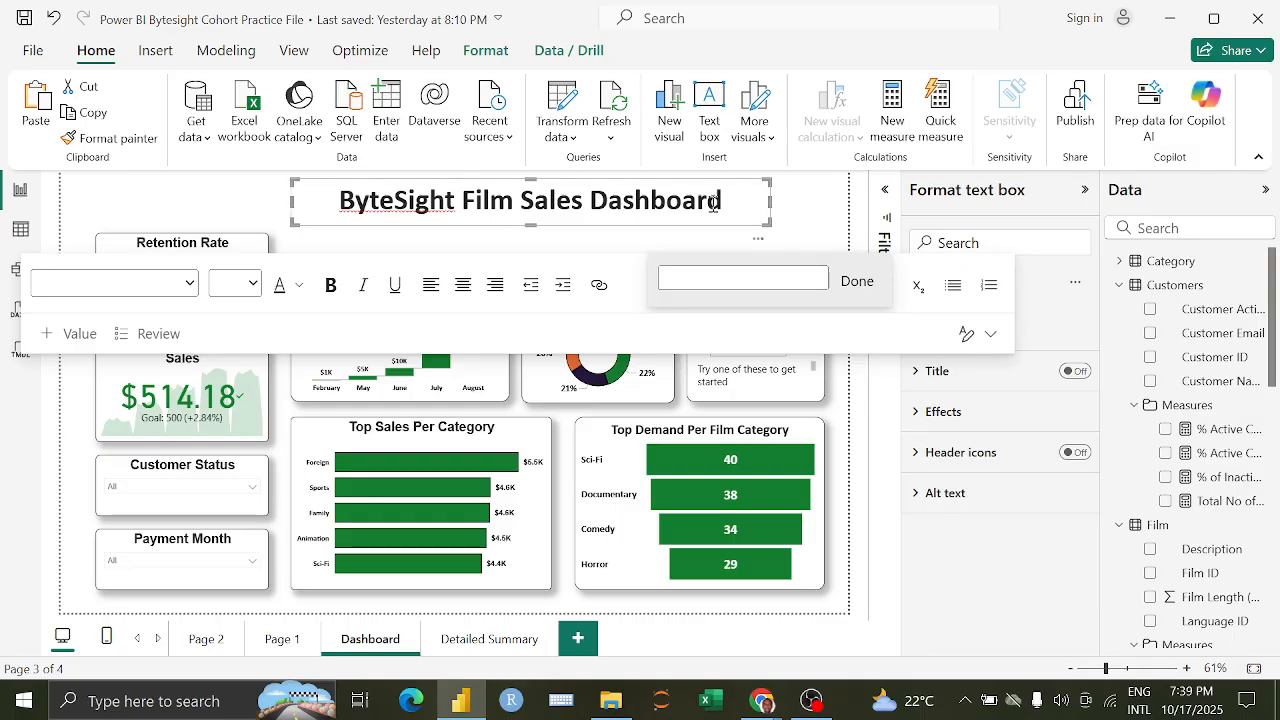
click(813, 222)
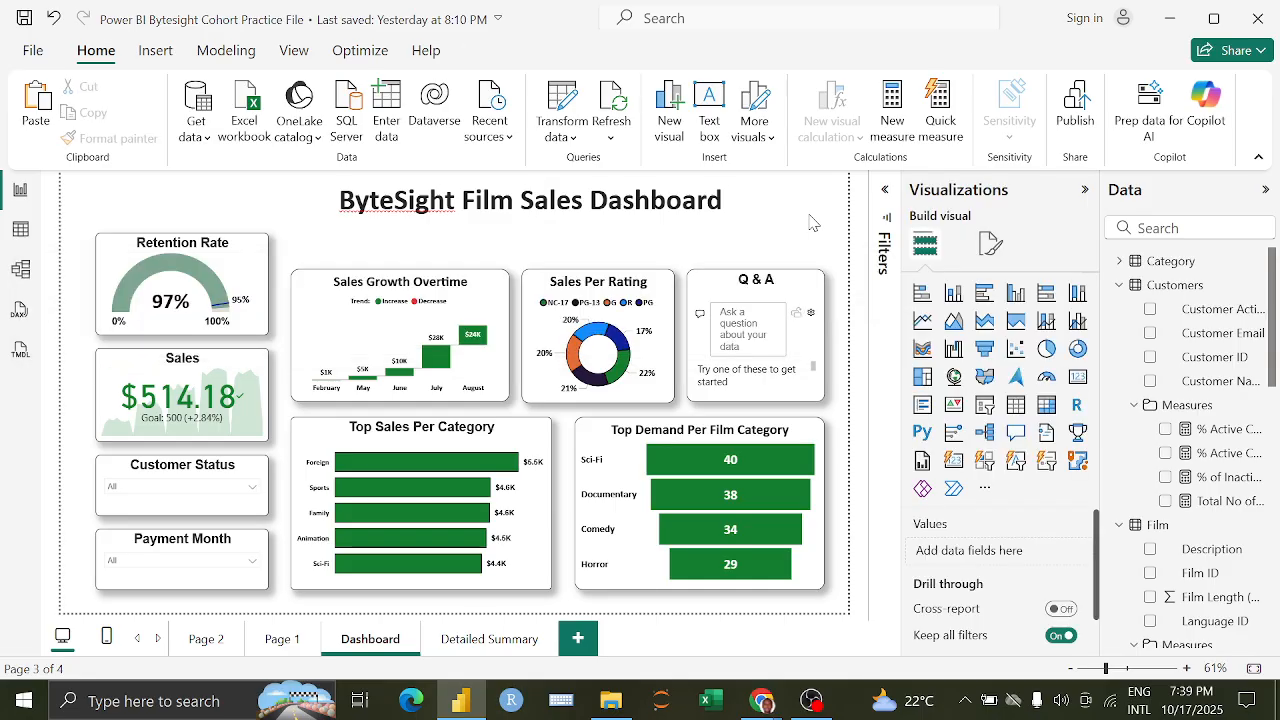
Step: Turn on the visual border and shadow for the dashboard title text box
click(551, 206)
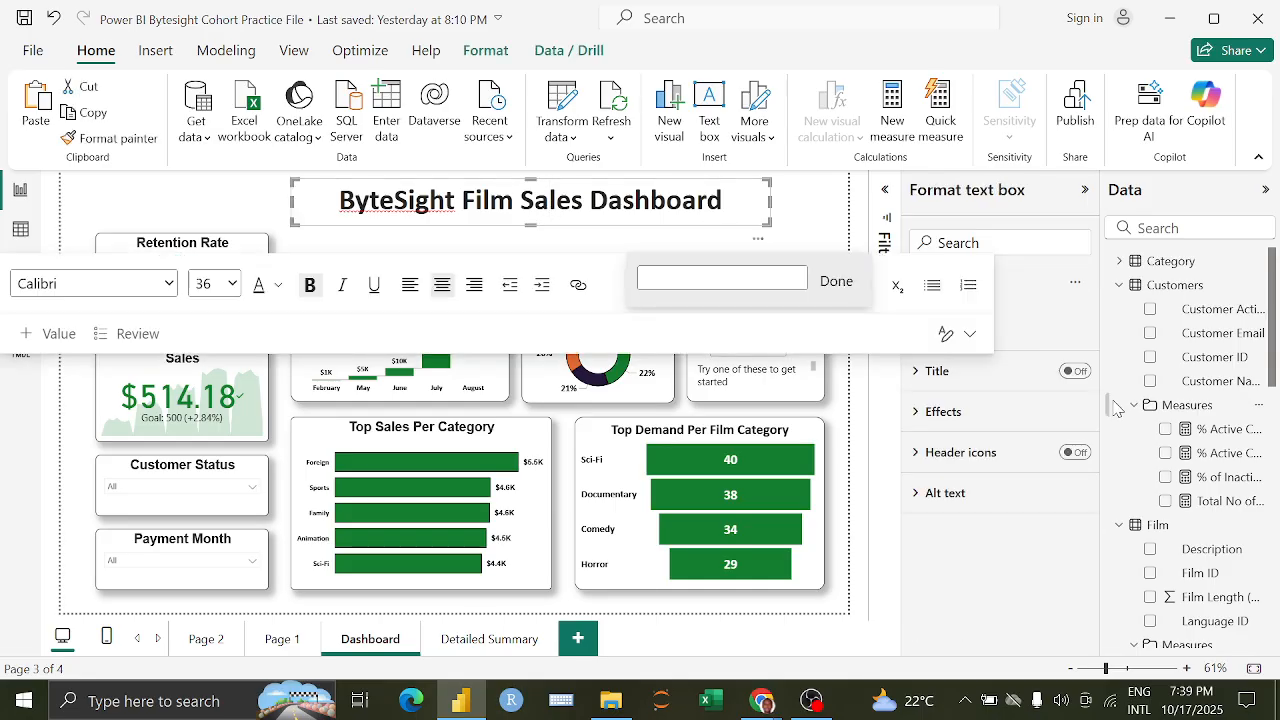
click(1013, 412)
scroll(1023, 522, down, 2)
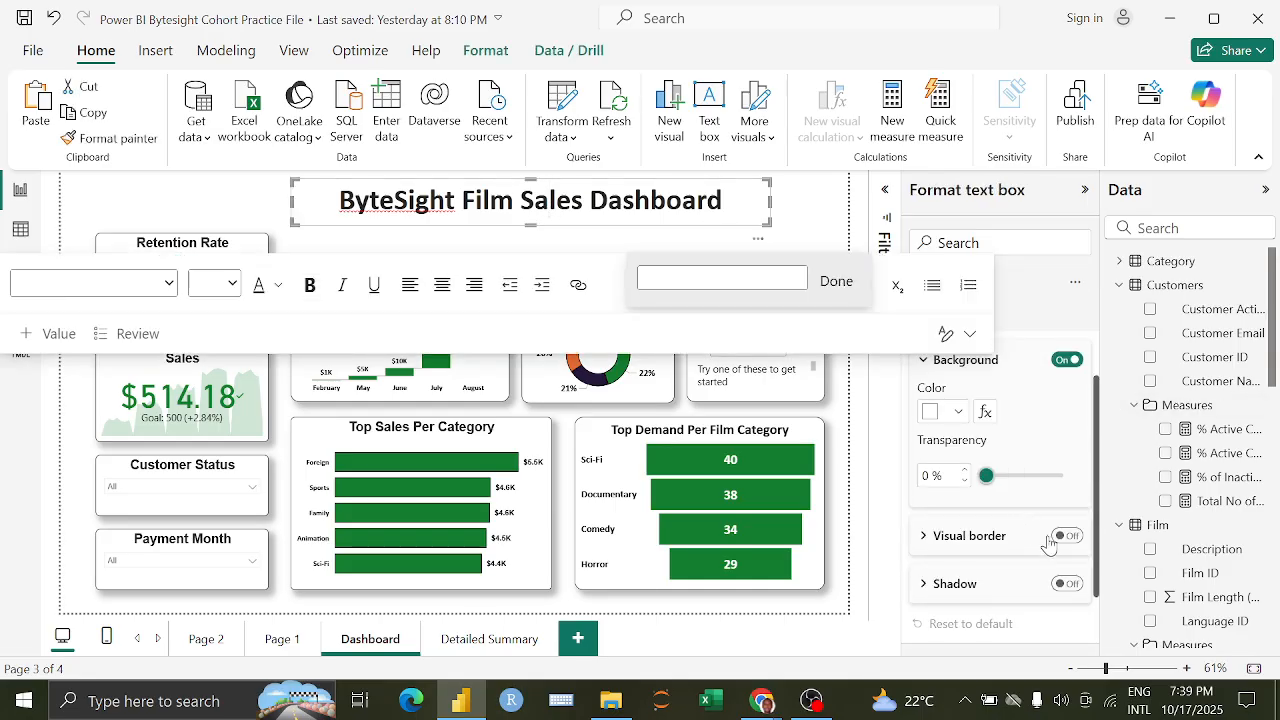
click(1067, 537)
click(1067, 583)
click(990, 584)
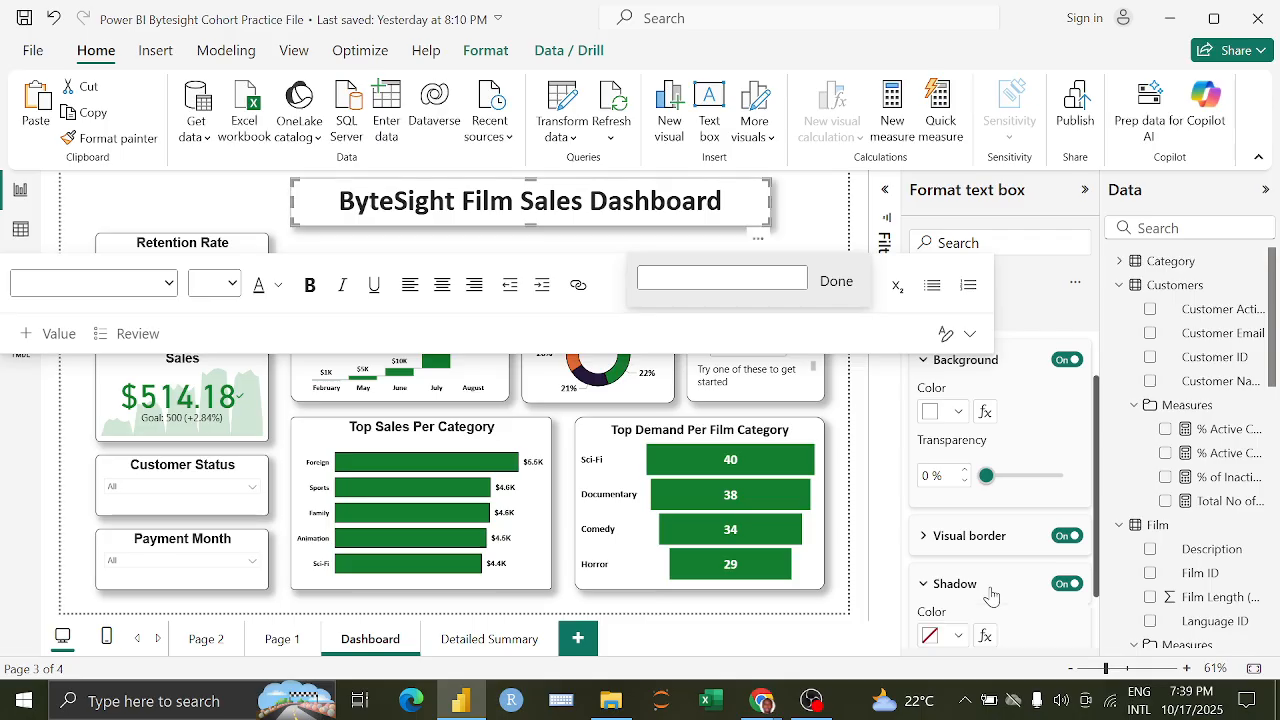
Step: Round the corners of the title text box's visual border to 11 px
scroll(1007, 563, down, 1)
scroll(1012, 530, down, 1)
click(998, 436)
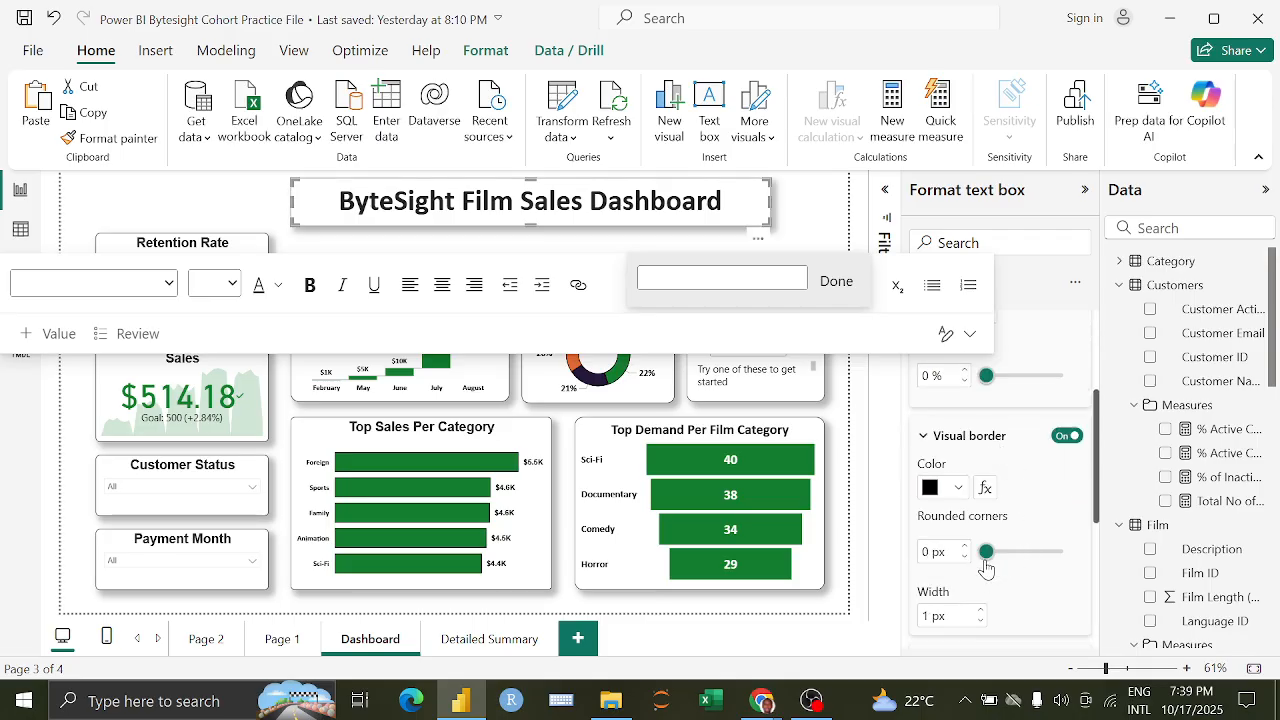
drag(987, 553, 1012, 556)
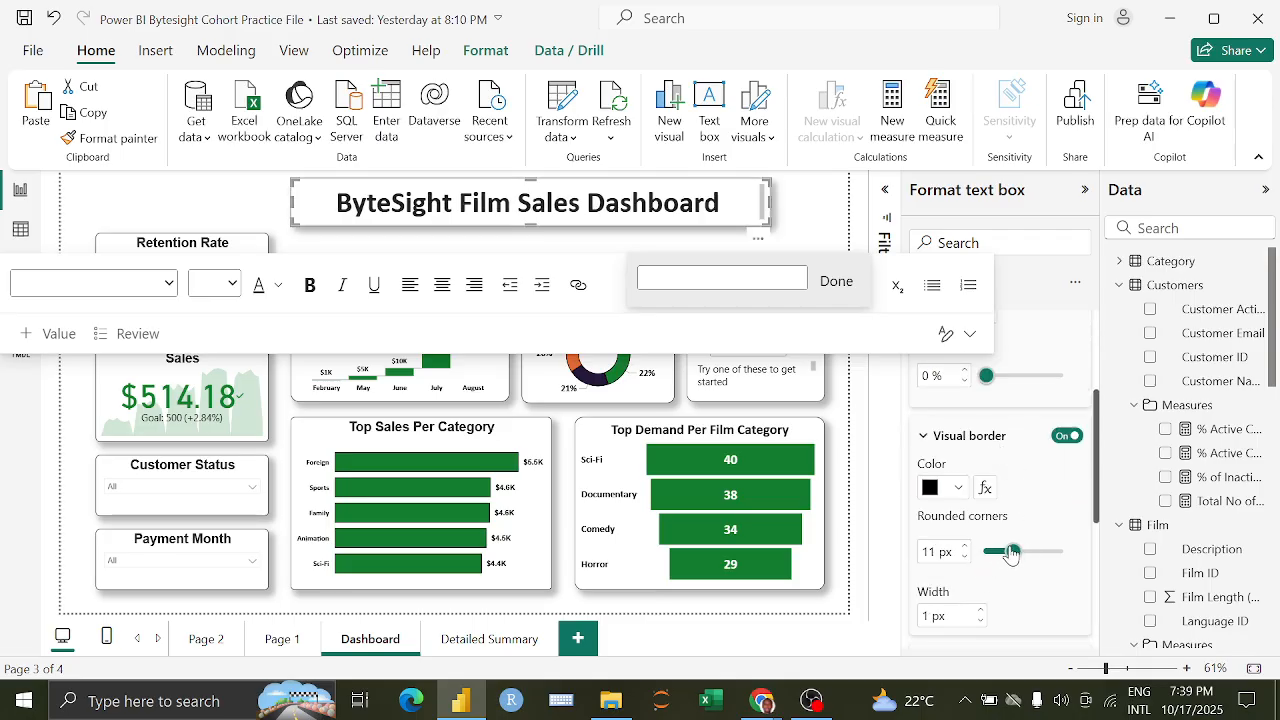
click(800, 222)
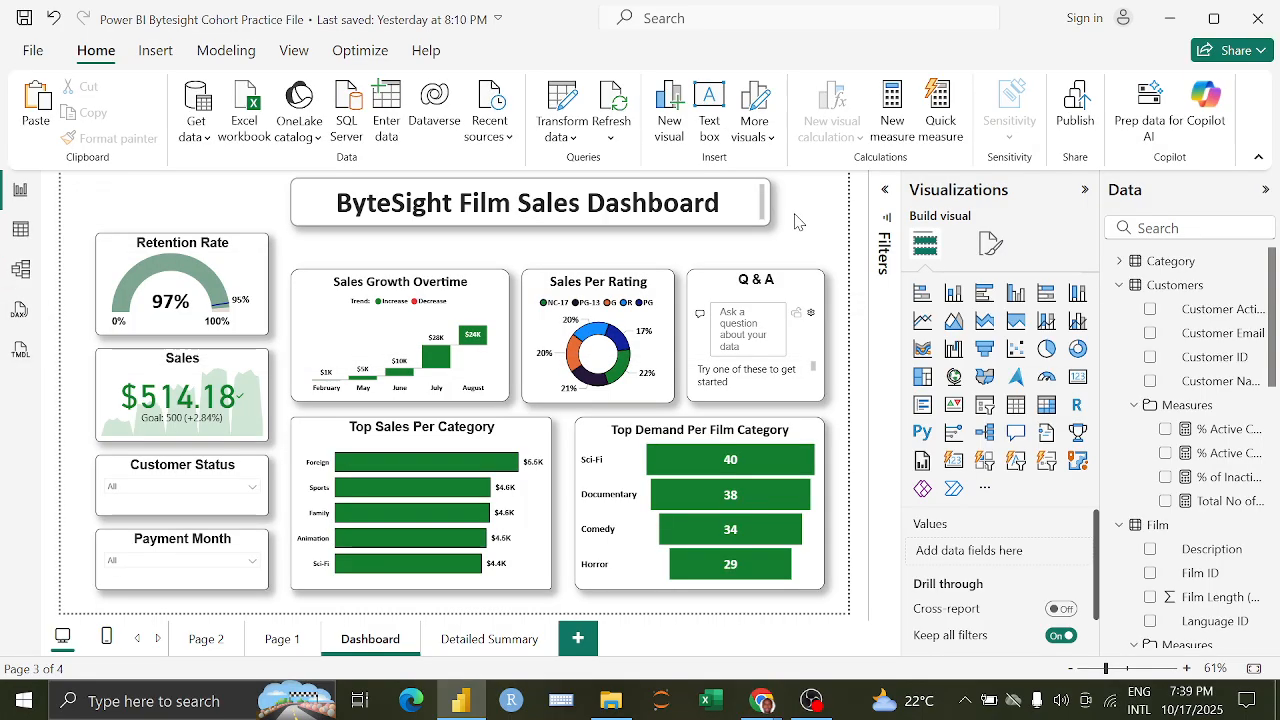
Step: Make the title text box slightly taller and narrow it from both sides to fit closely around the text
click(624, 240)
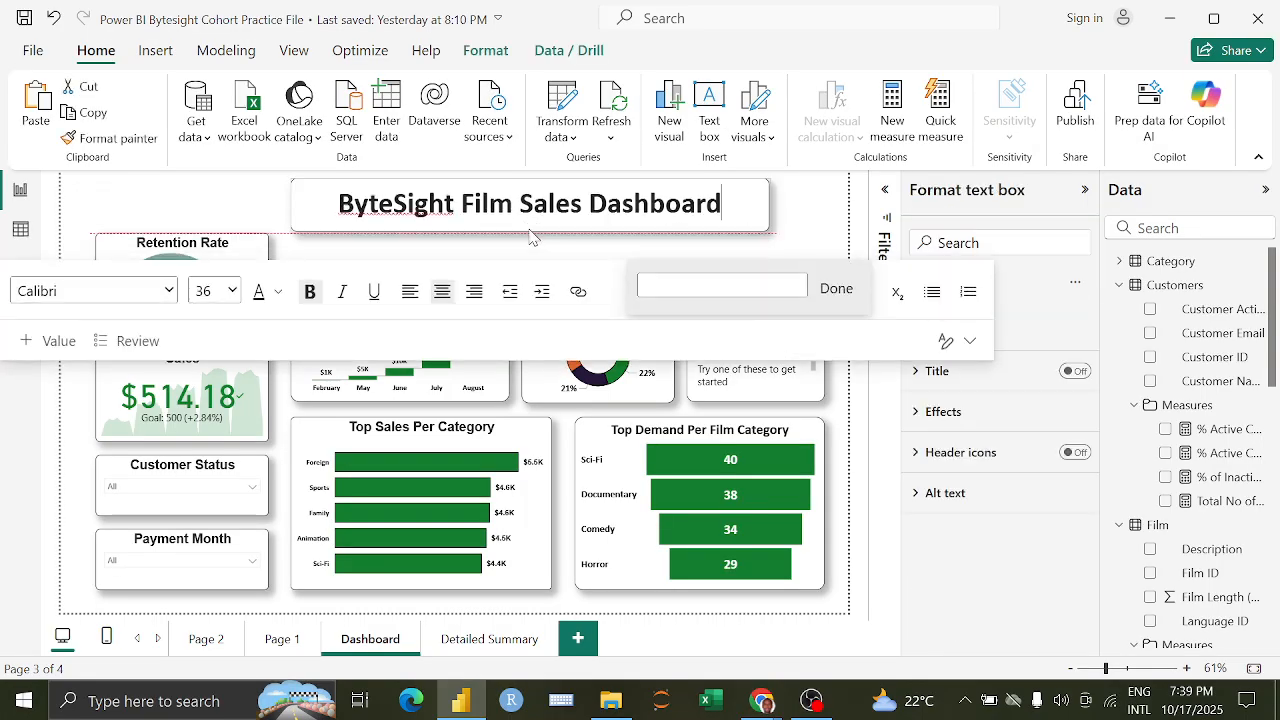
drag(772, 208, 742, 211)
drag(294, 204, 334, 204)
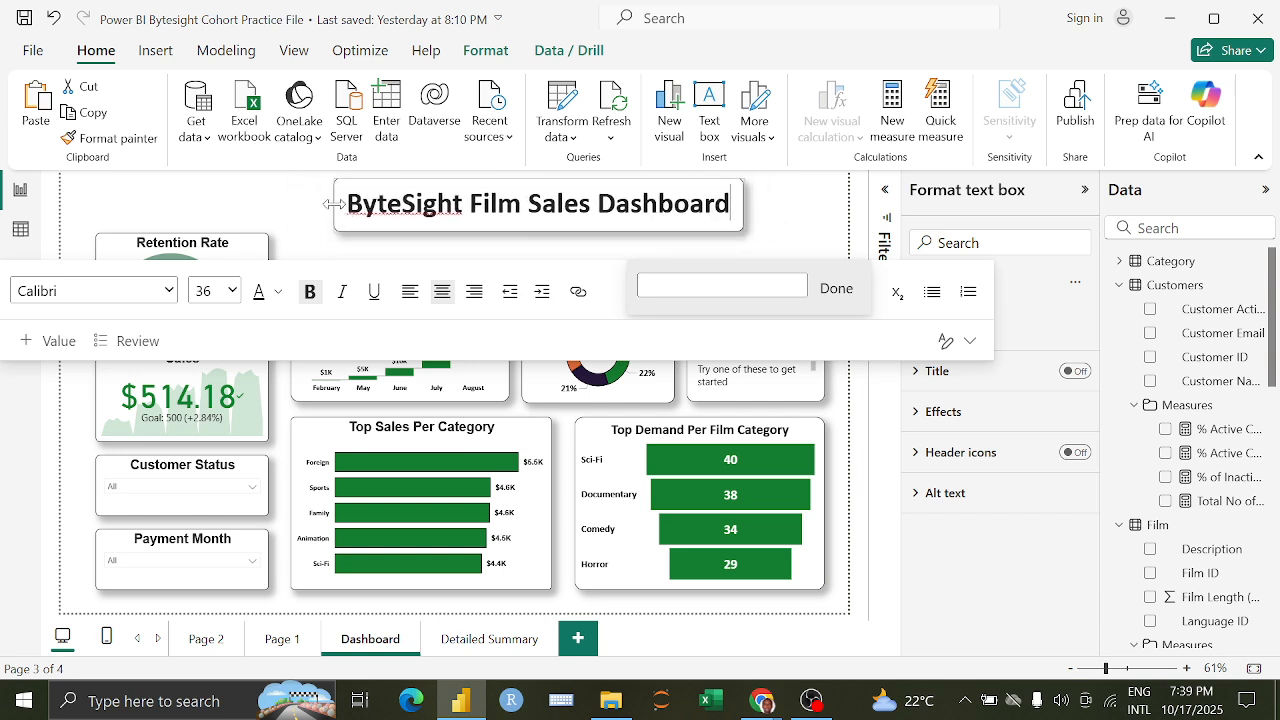
click(806, 202)
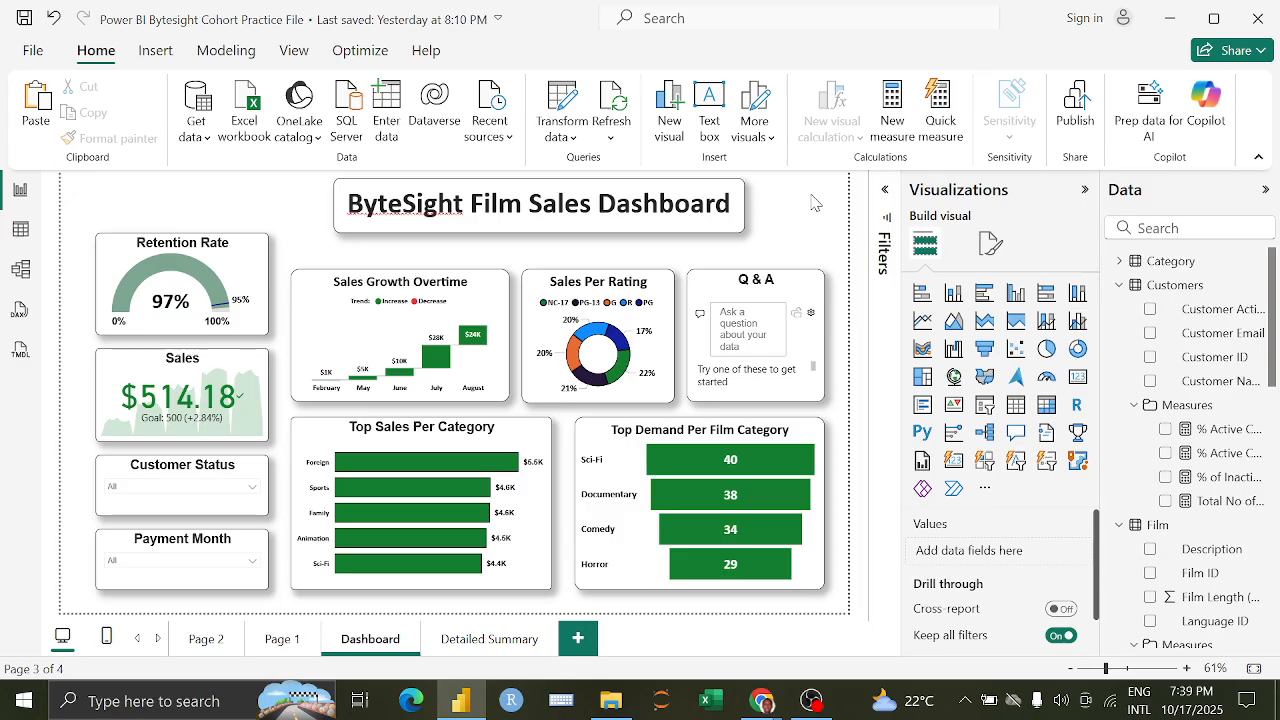
Step: Reduce the title text box's height slightly and set the title's font size to 32
click(536, 229)
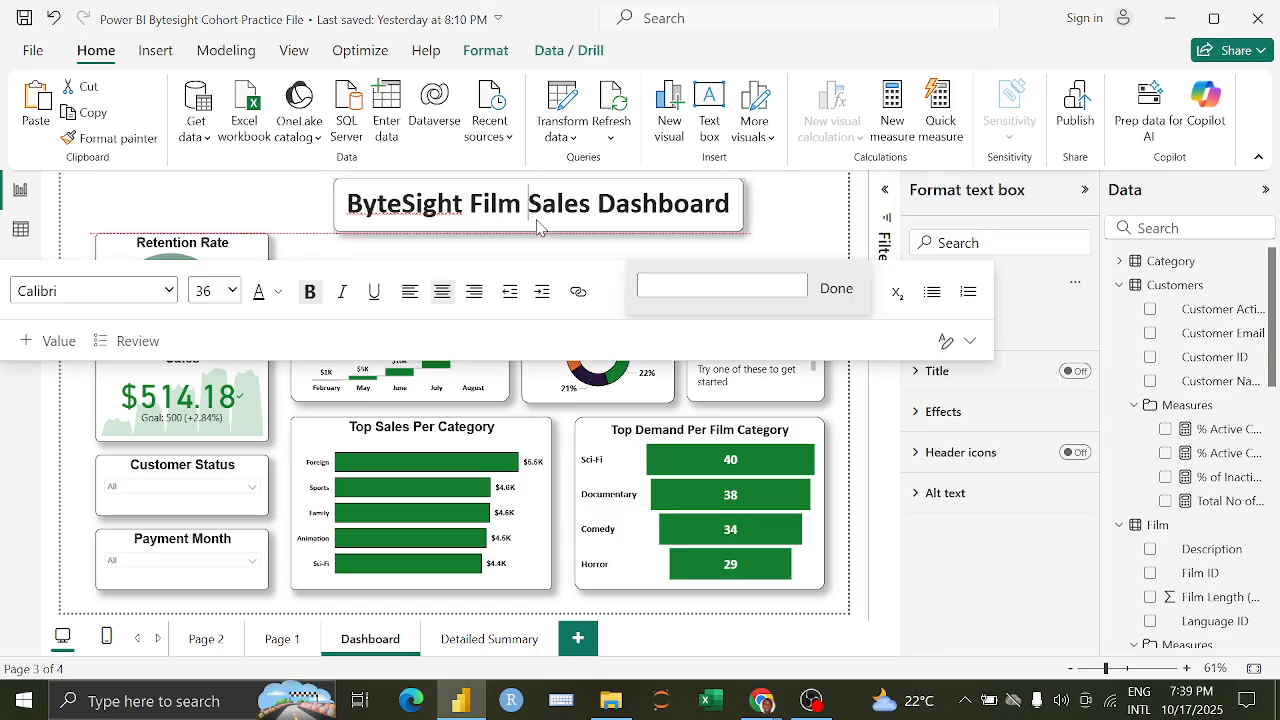
drag(538, 229, 540, 221)
drag(730, 203, 342, 203)
click(230, 281)
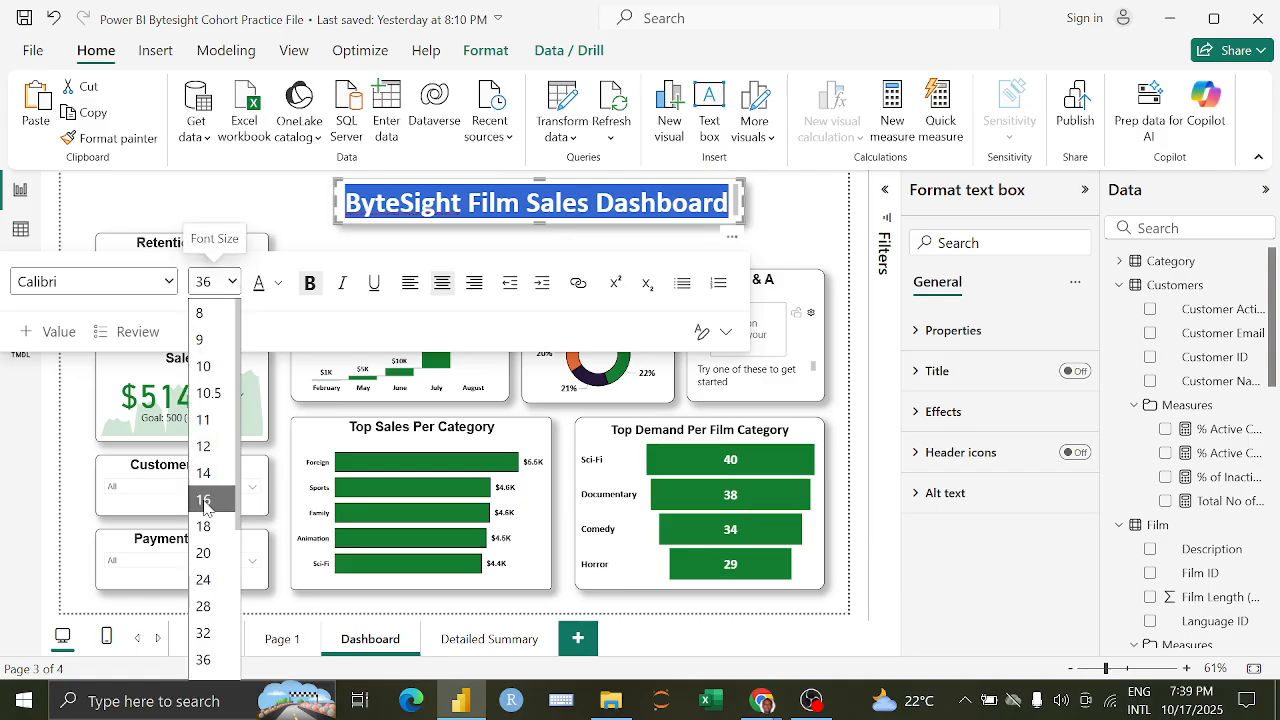
click(203, 633)
click(786, 202)
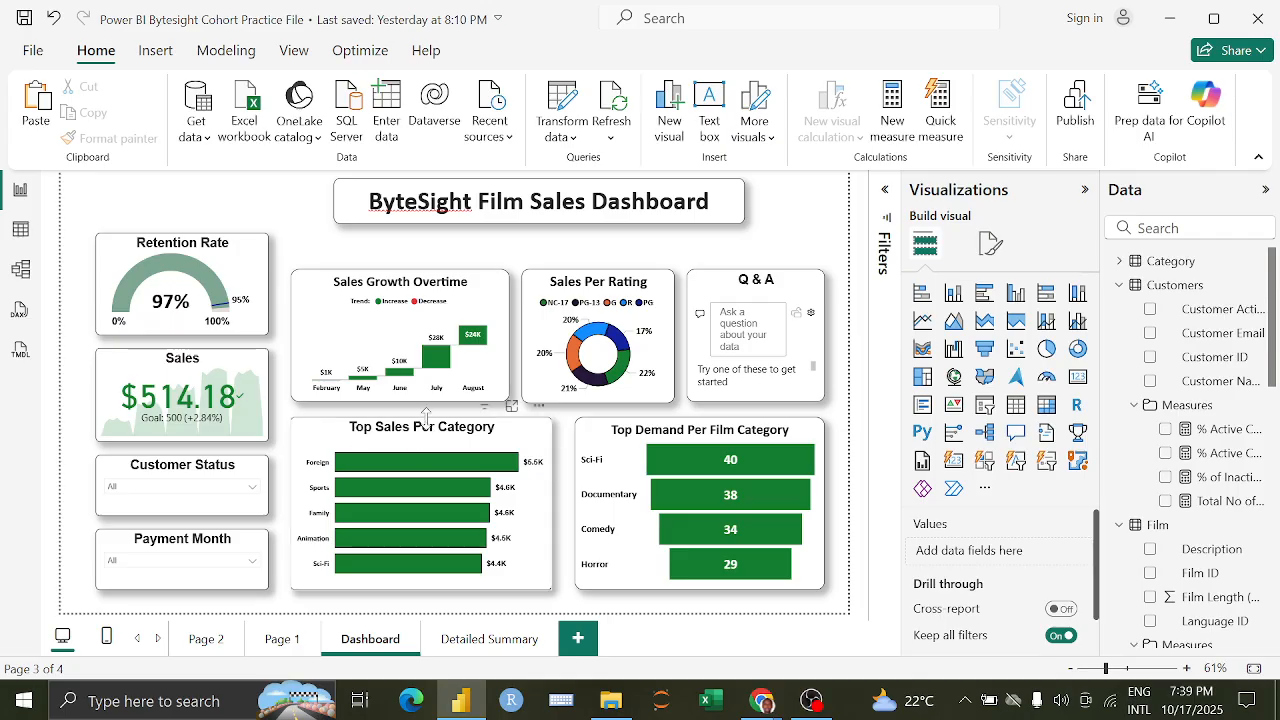
Step: Lower the upper edges of the Top Sales Per Category and Top Demand Per Film Category charts slightly, keeping them level
drag(426, 415, 427, 422)
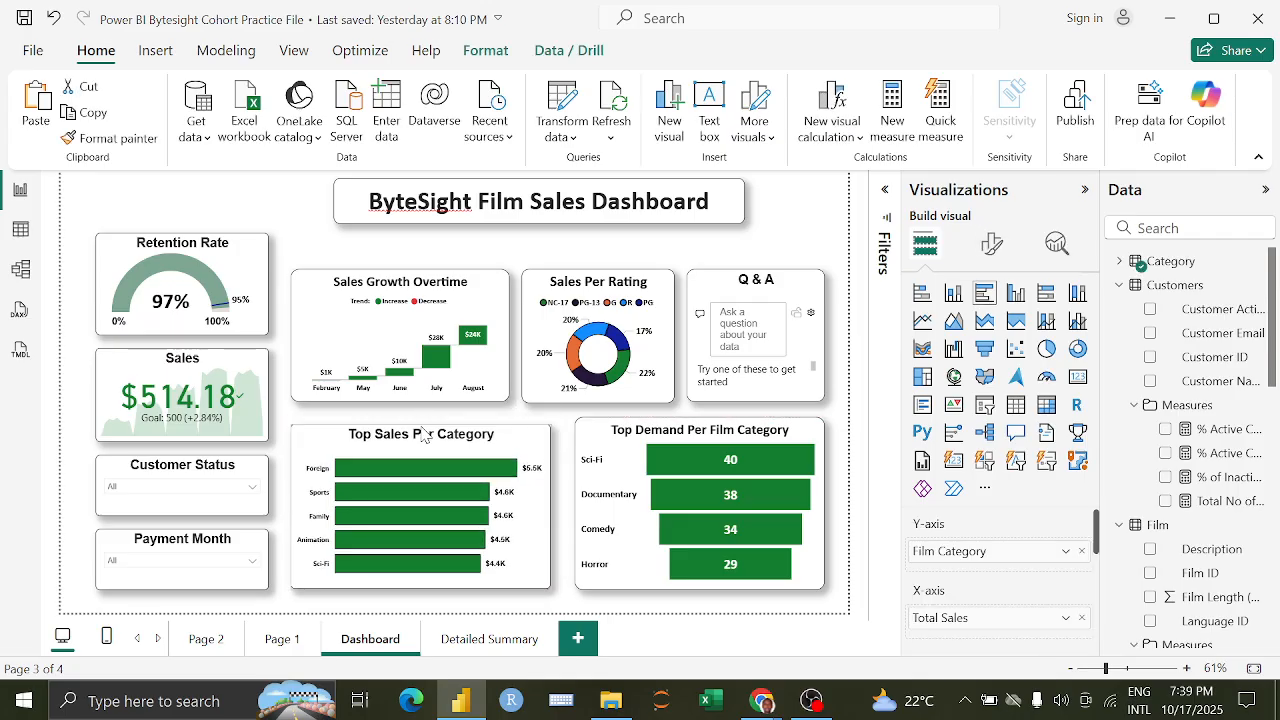
click(648, 437)
drag(698, 420, 698, 426)
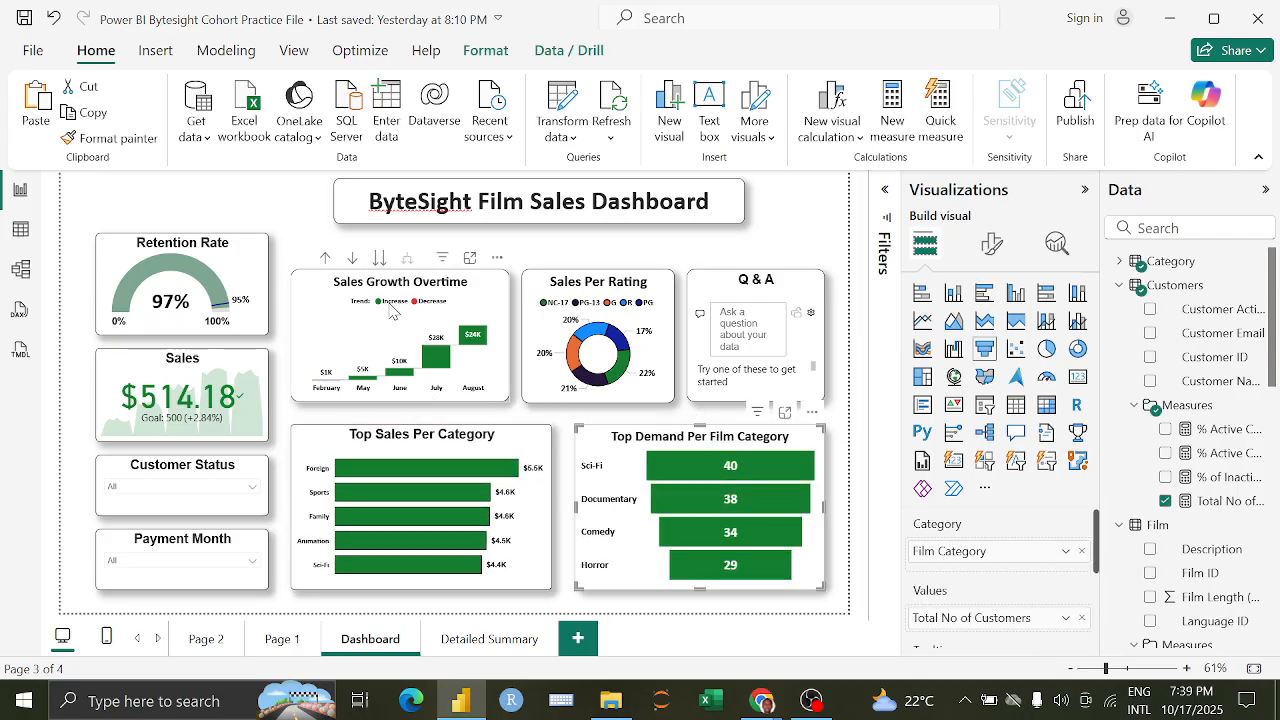
Step: Move the Sales Growth Overtime, Sales Per Rating and Q & A visuals slightly down, level with each other above the lower charts
drag(403, 287, 401, 295)
drag(598, 291, 599, 302)
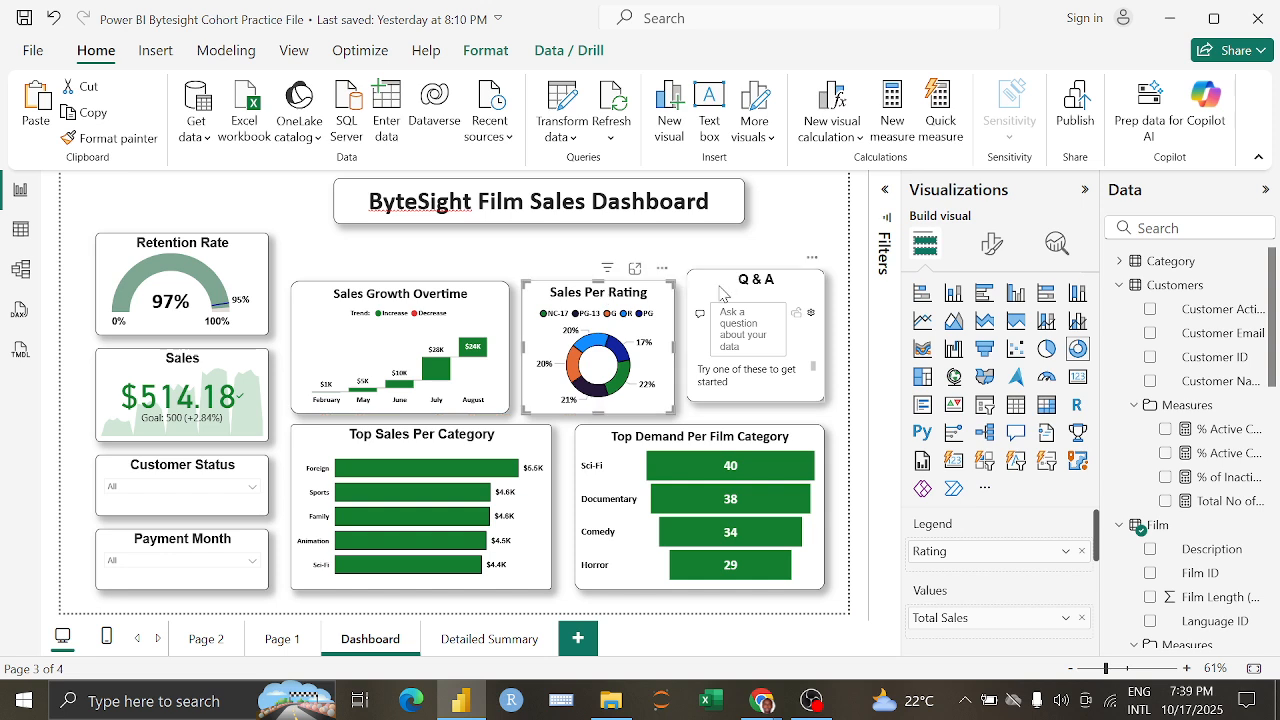
drag(724, 292, 724, 303)
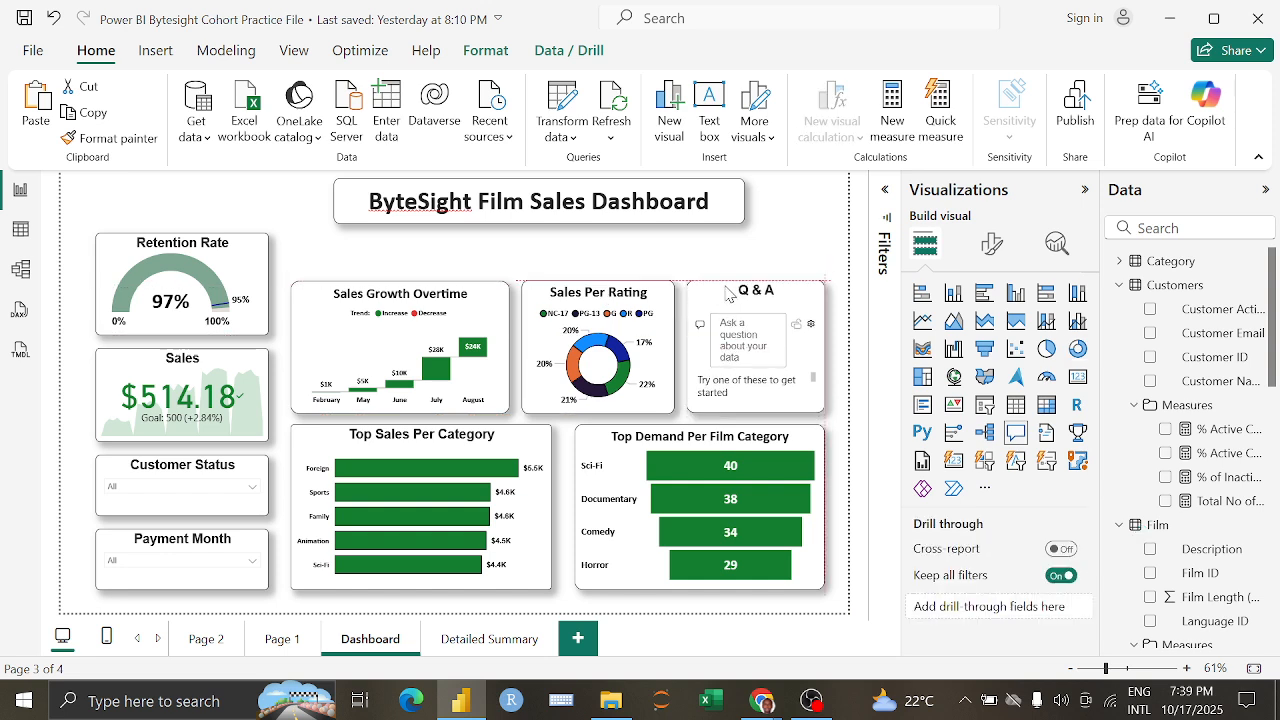
click(781, 246)
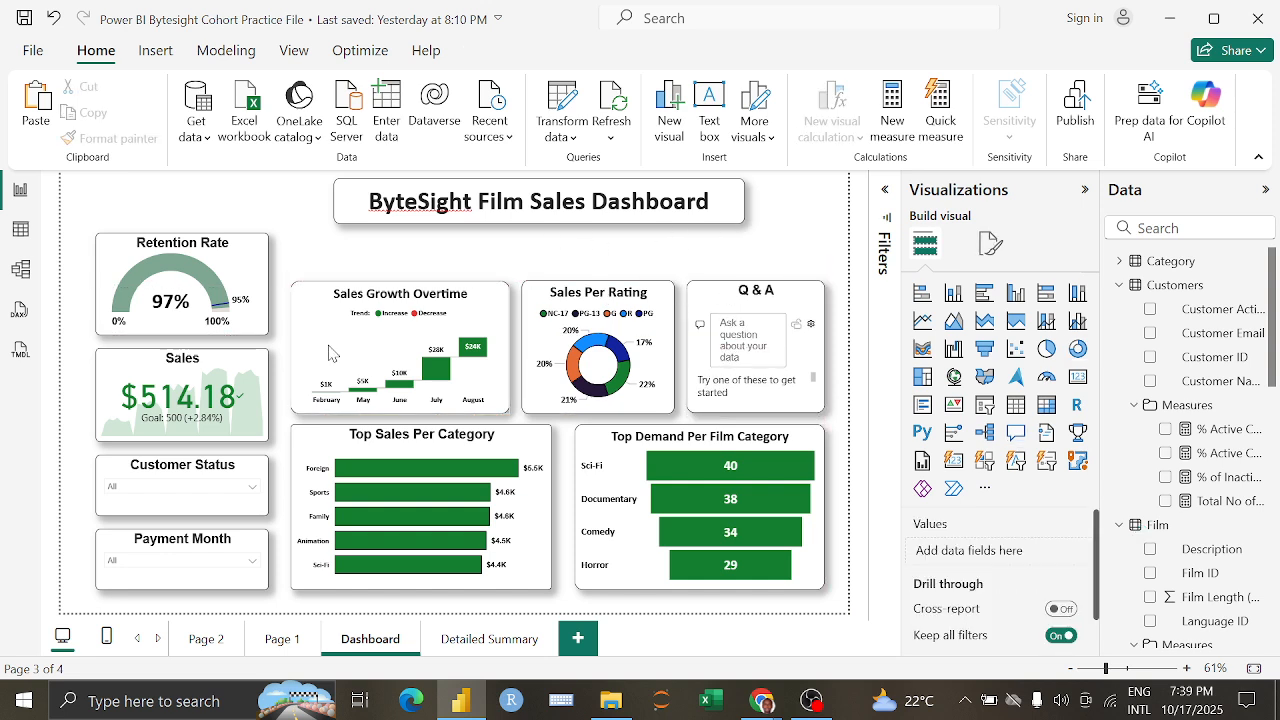
Step: Delete the report pages Page 1 and Page 2
click(268, 643)
right_click(264, 647)
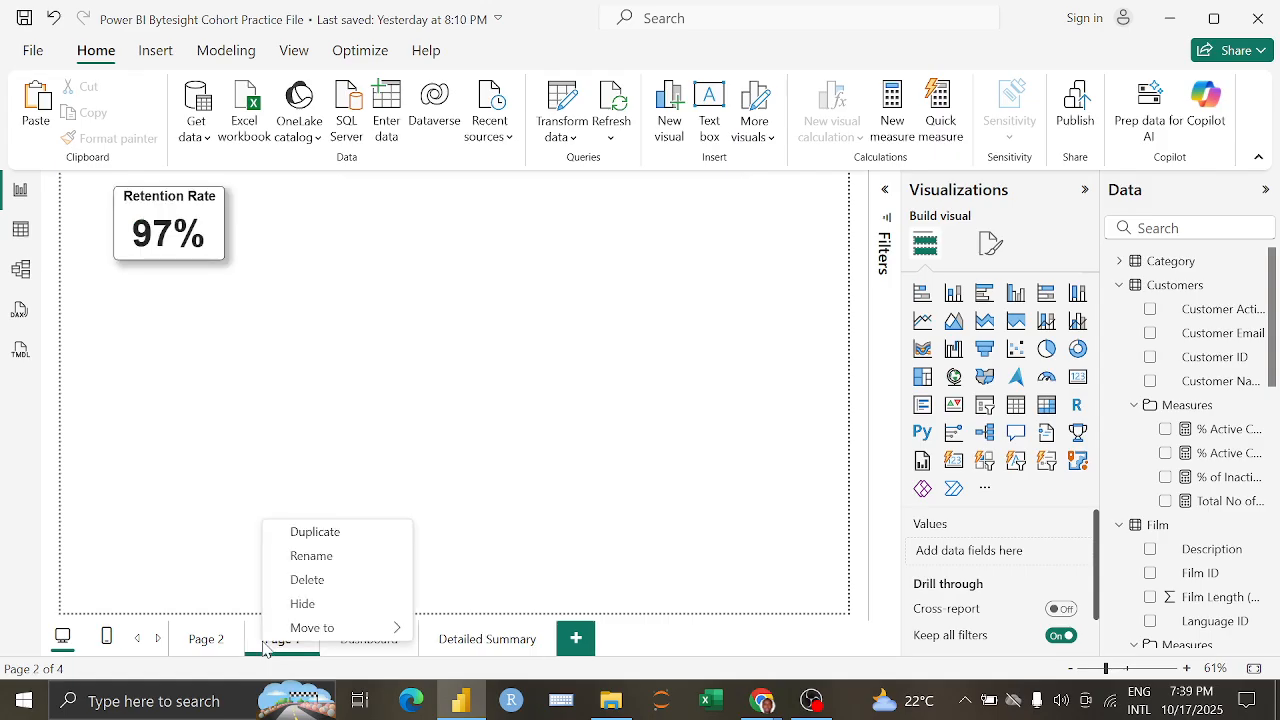
click(307, 587)
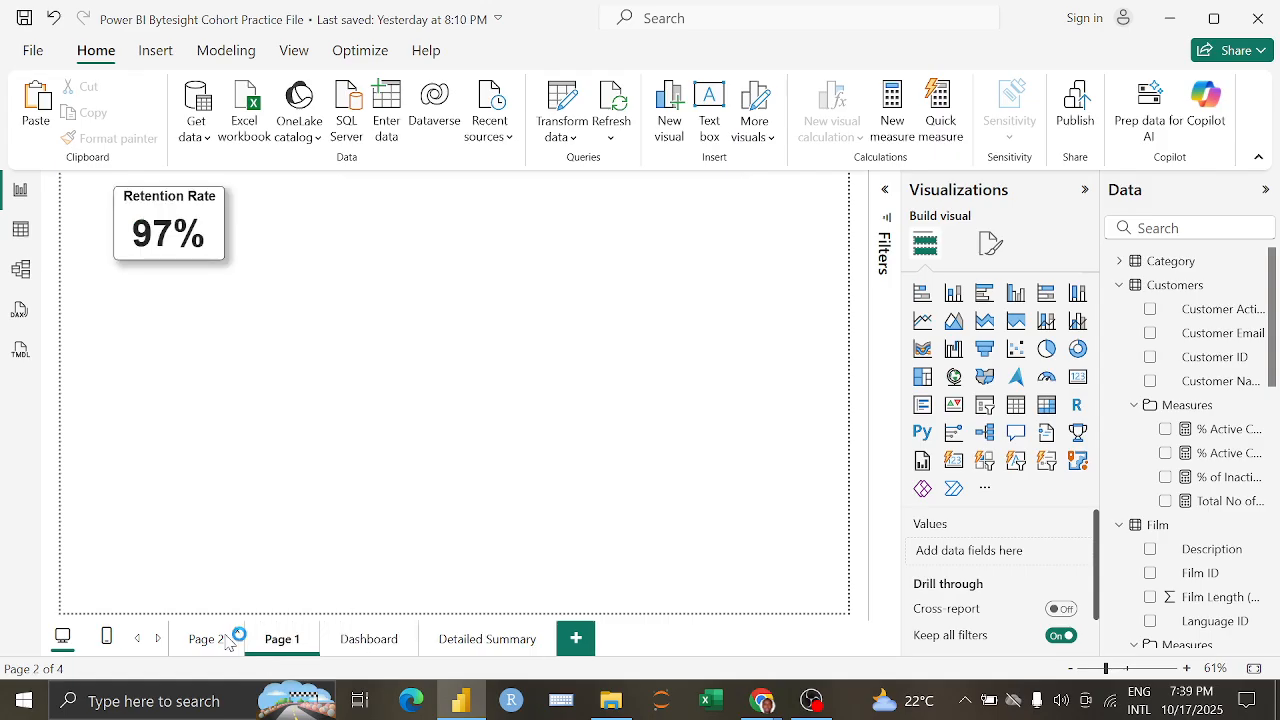
click(772, 391)
click(205, 640)
right_click(195, 652)
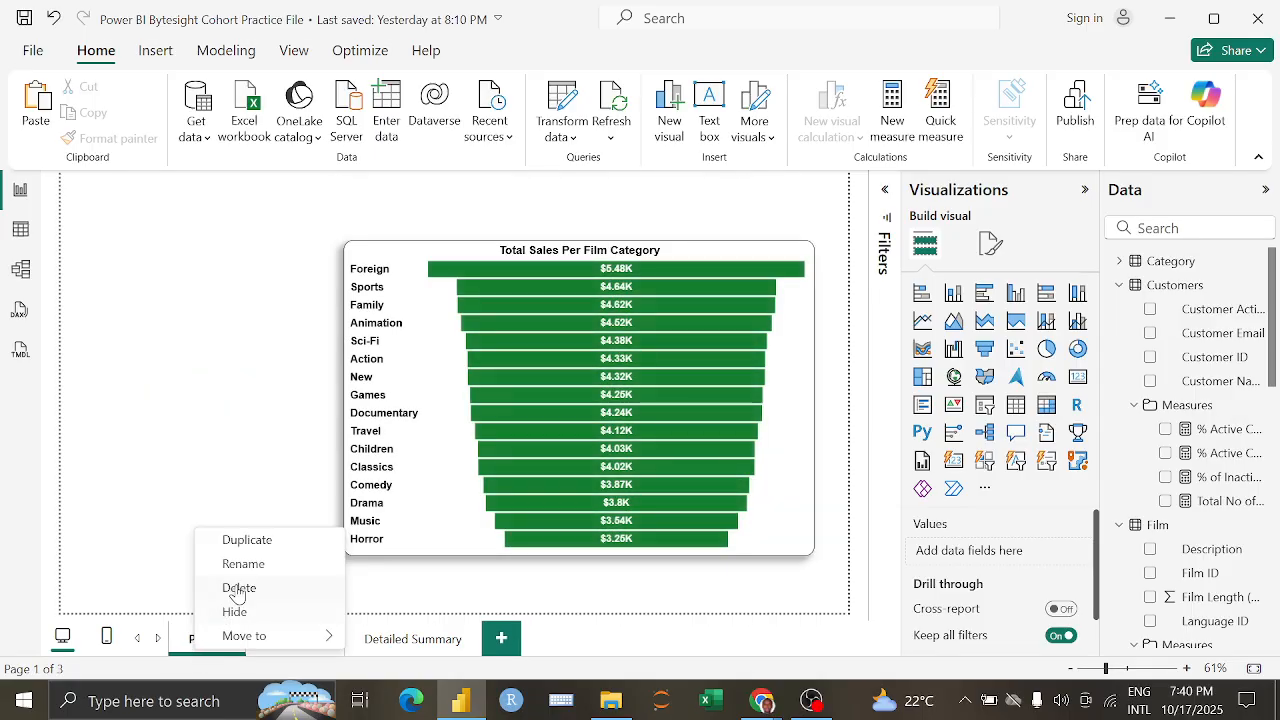
click(243, 590)
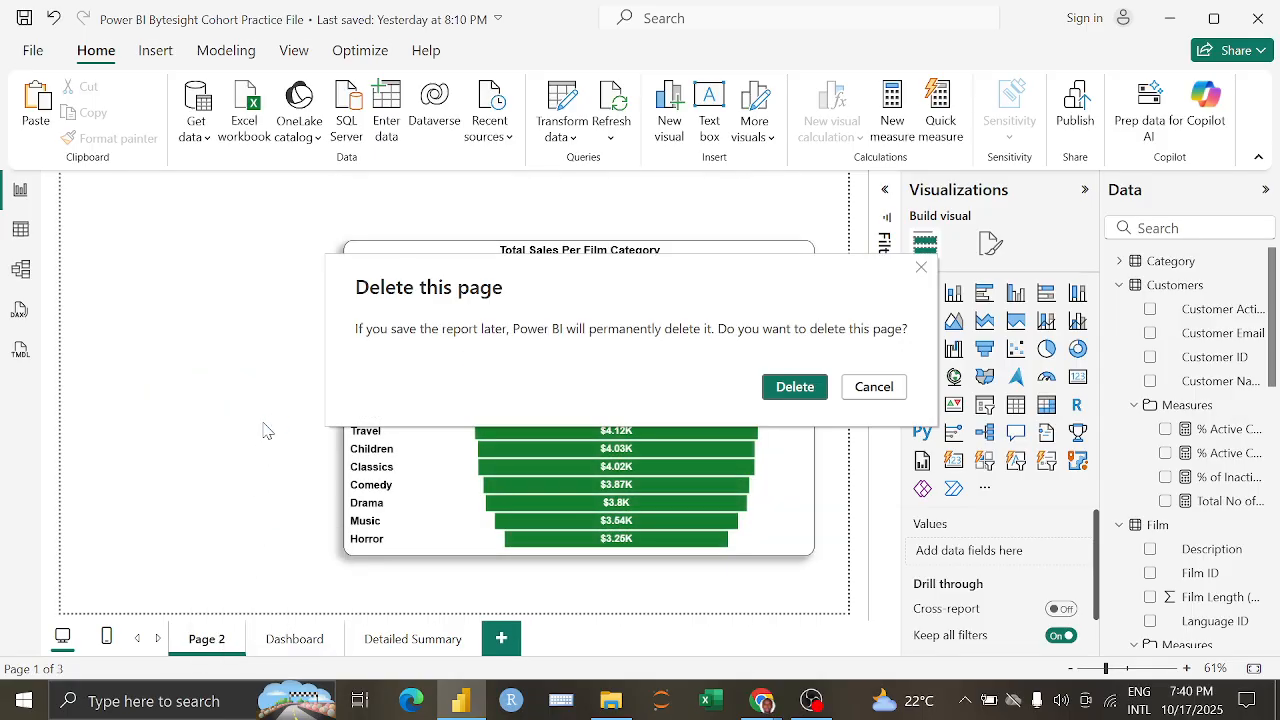
click(777, 388)
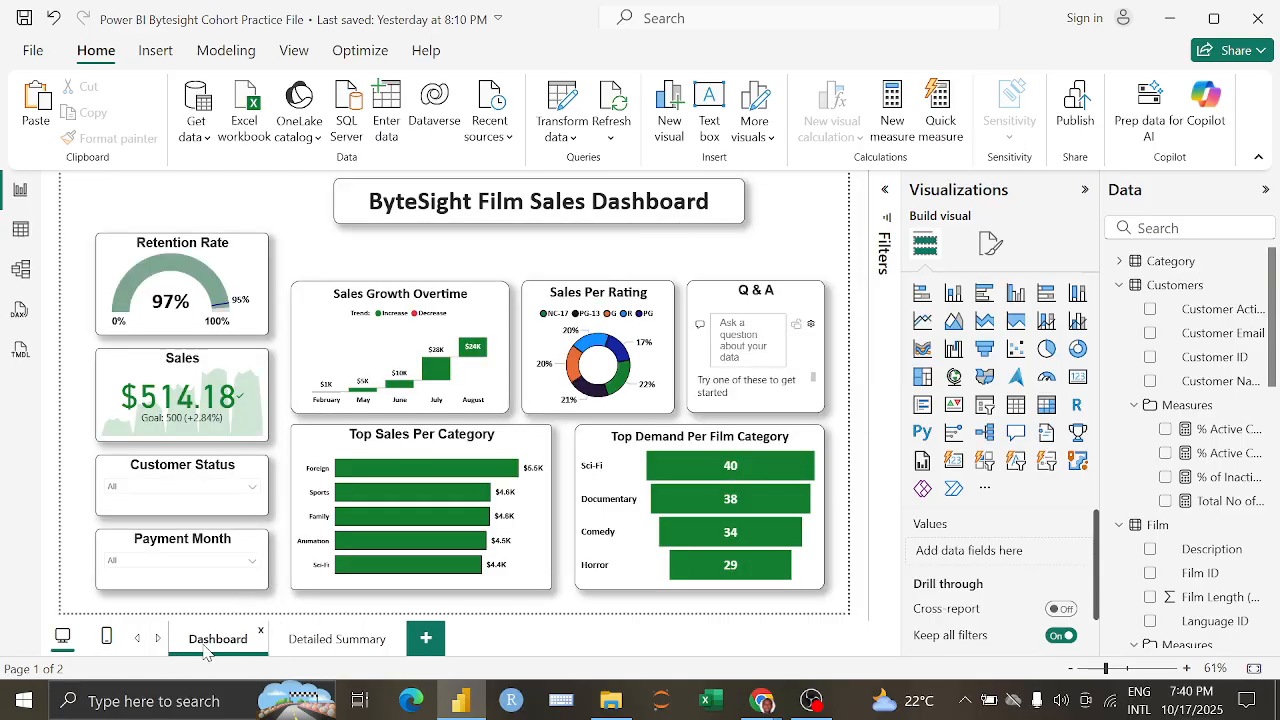
Step: Duplicate the Dashboard page and place the copy between Dashboard and Detailed Summary
right_click(205, 652)
click(259, 539)
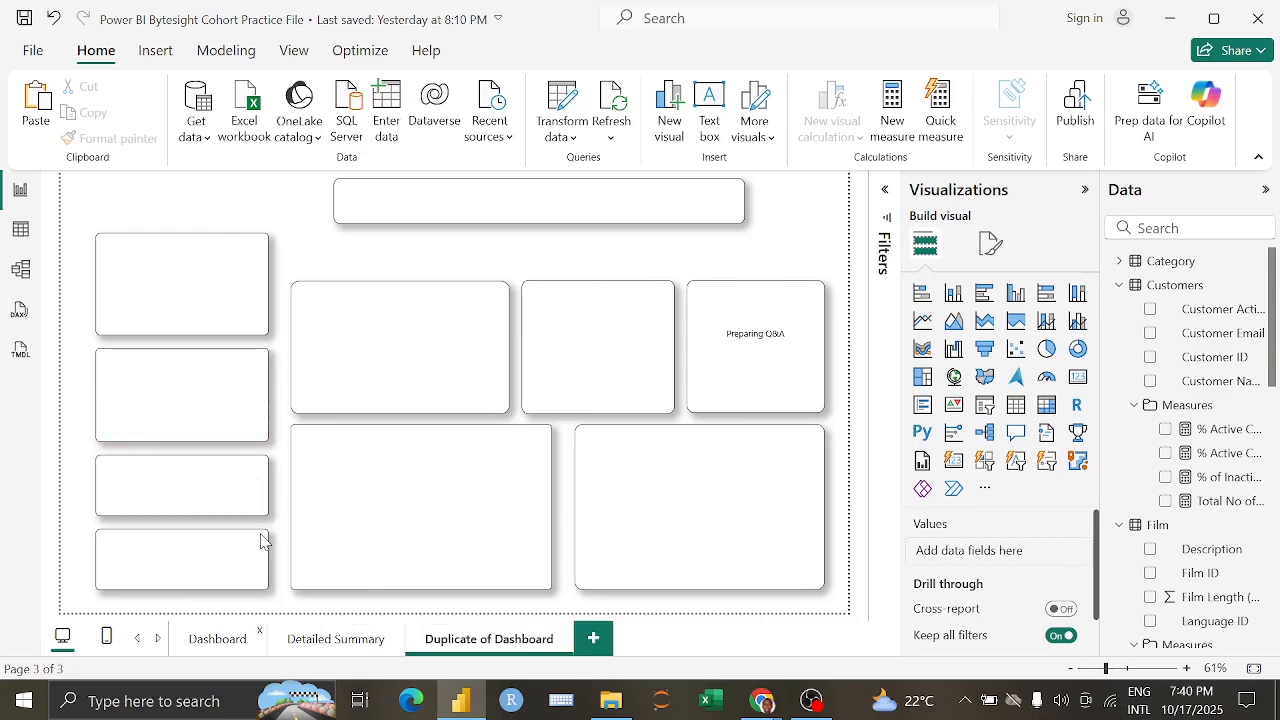
drag(508, 646, 337, 650)
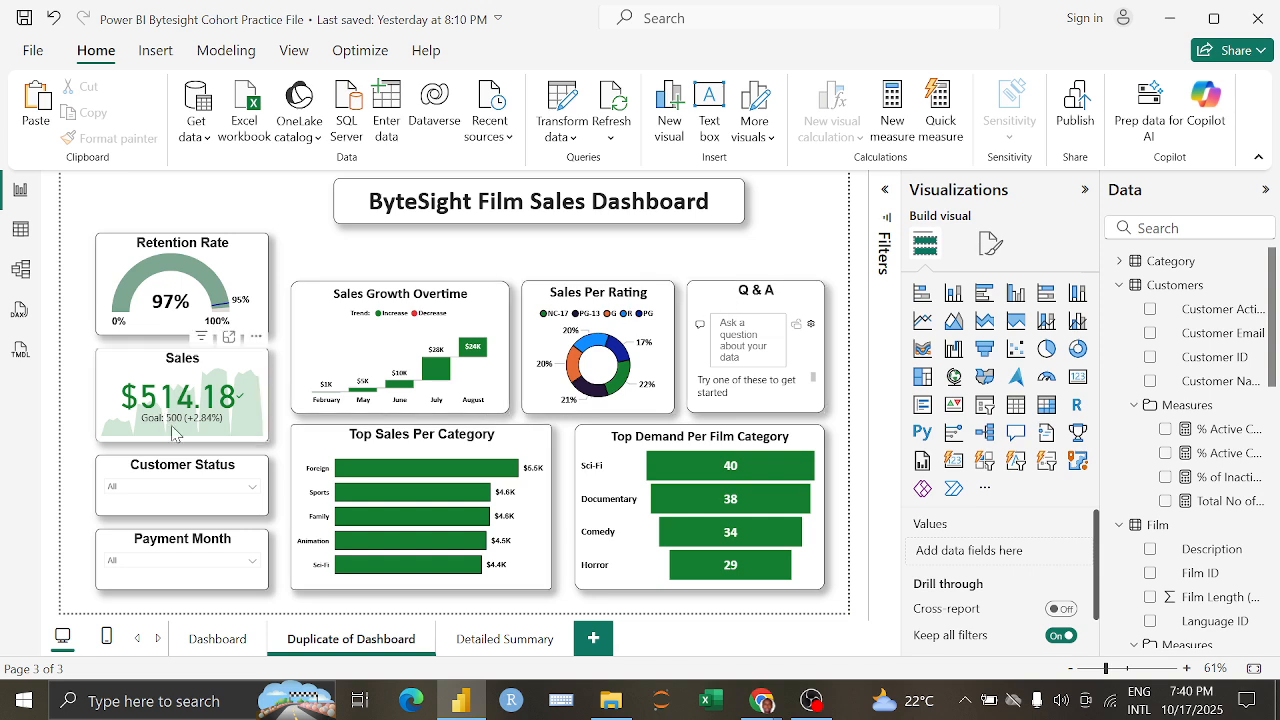
Step: Rename the duplicated dashboard page as Active Customers
double_click(354, 639)
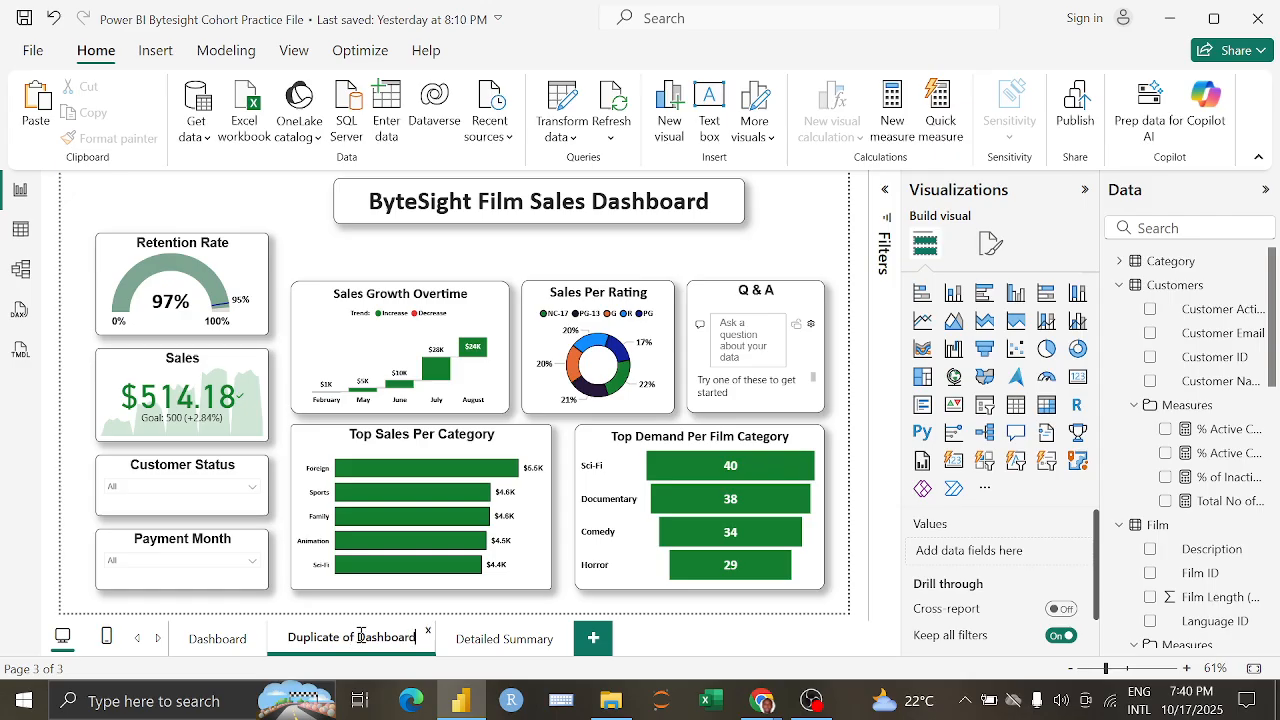
drag(360, 637, 258, 640)
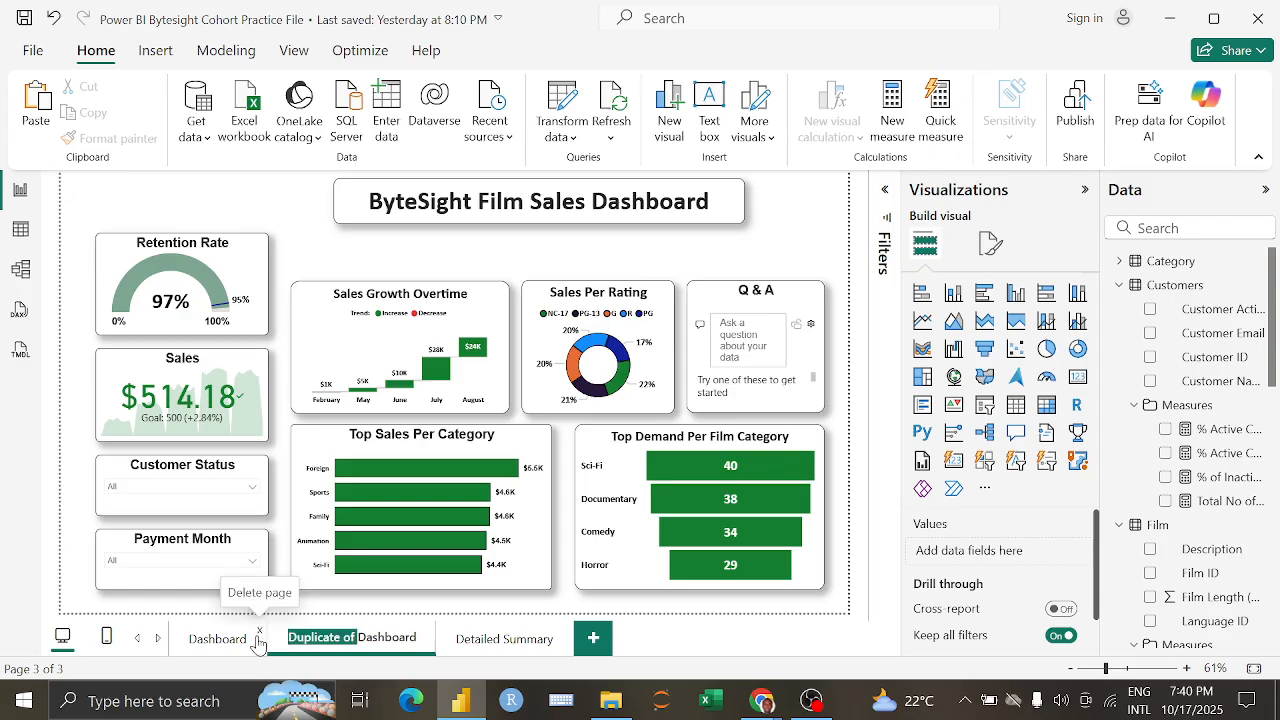
key(BackSpace)
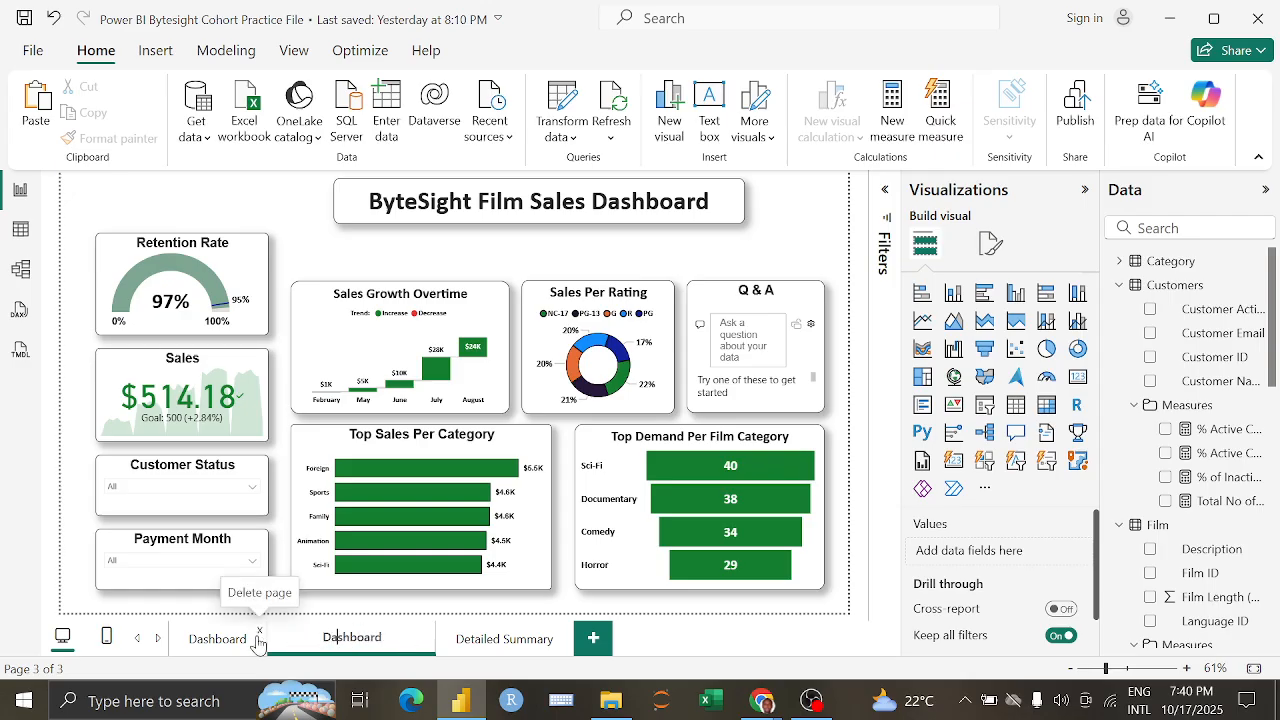
key(BackSpace)
key(BackSpace)
key(BackSpace)
key(BackSpace)
key(BackSpace)
key(BackSpace)
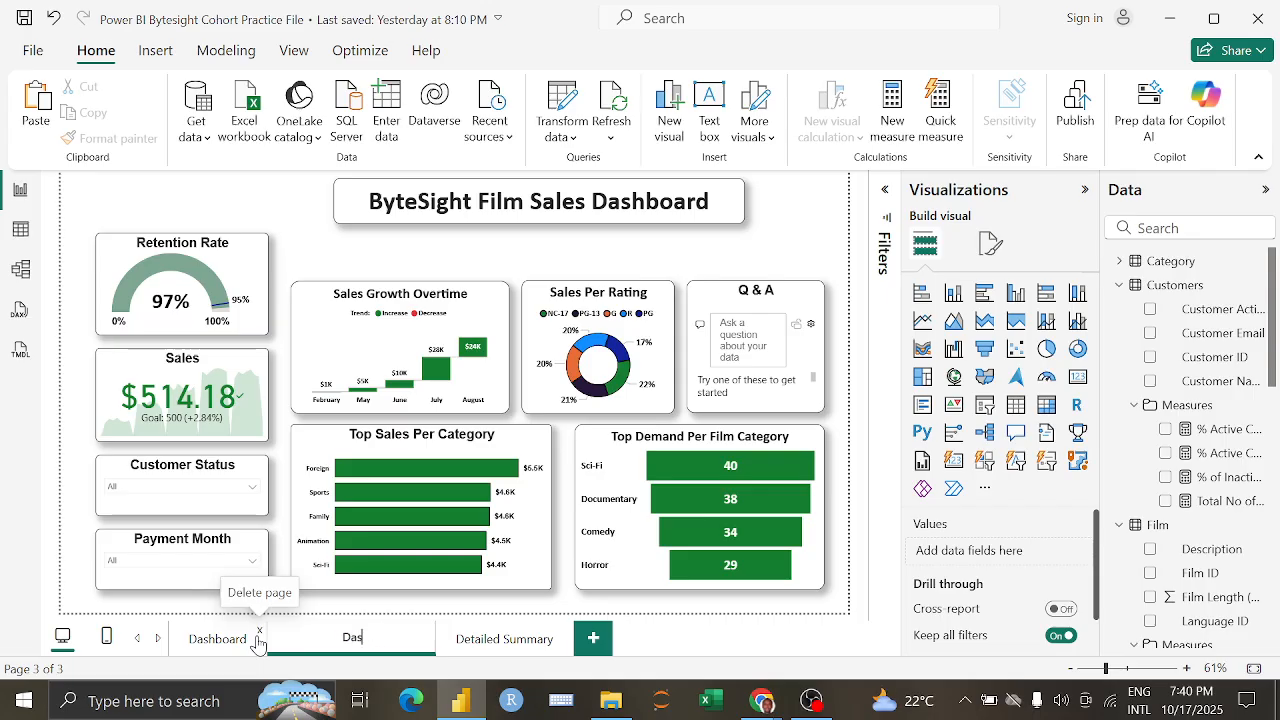
text(Active Customers)
click(308, 251)
Step: Filter the Active Customers page by Customer Active Status, keeping only Active
click(885, 193)
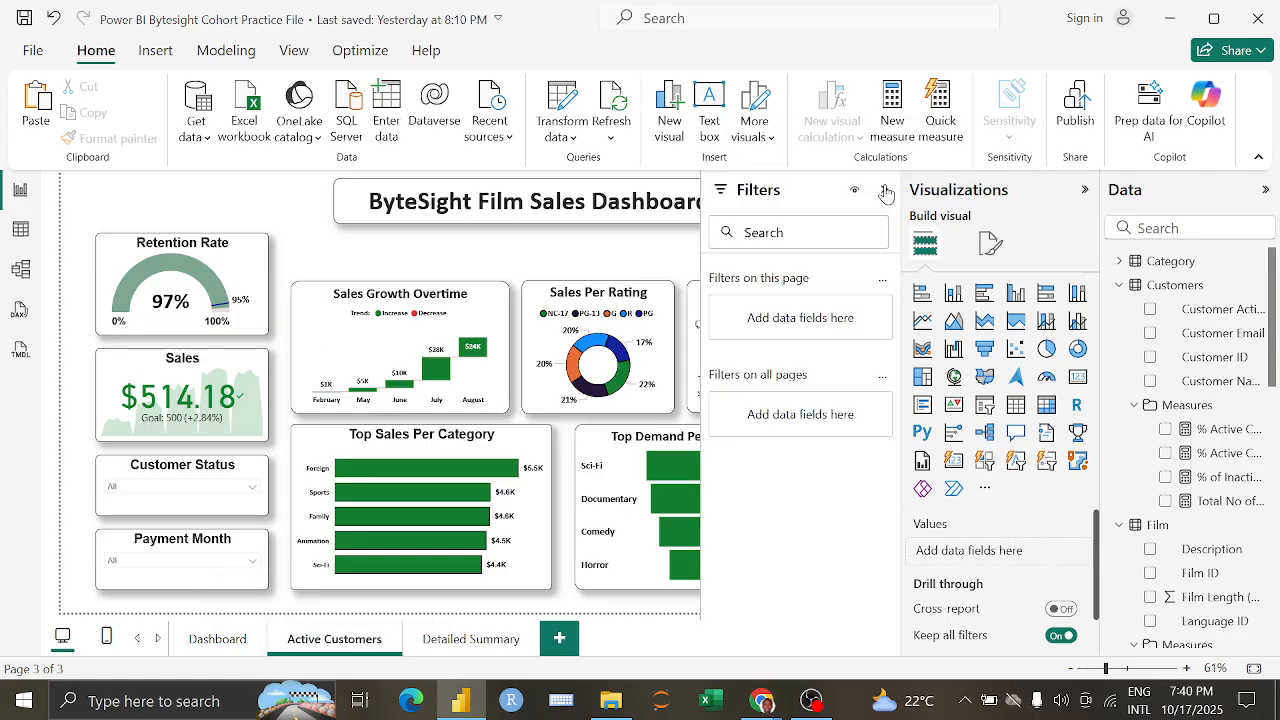
drag(1203, 311, 814, 320)
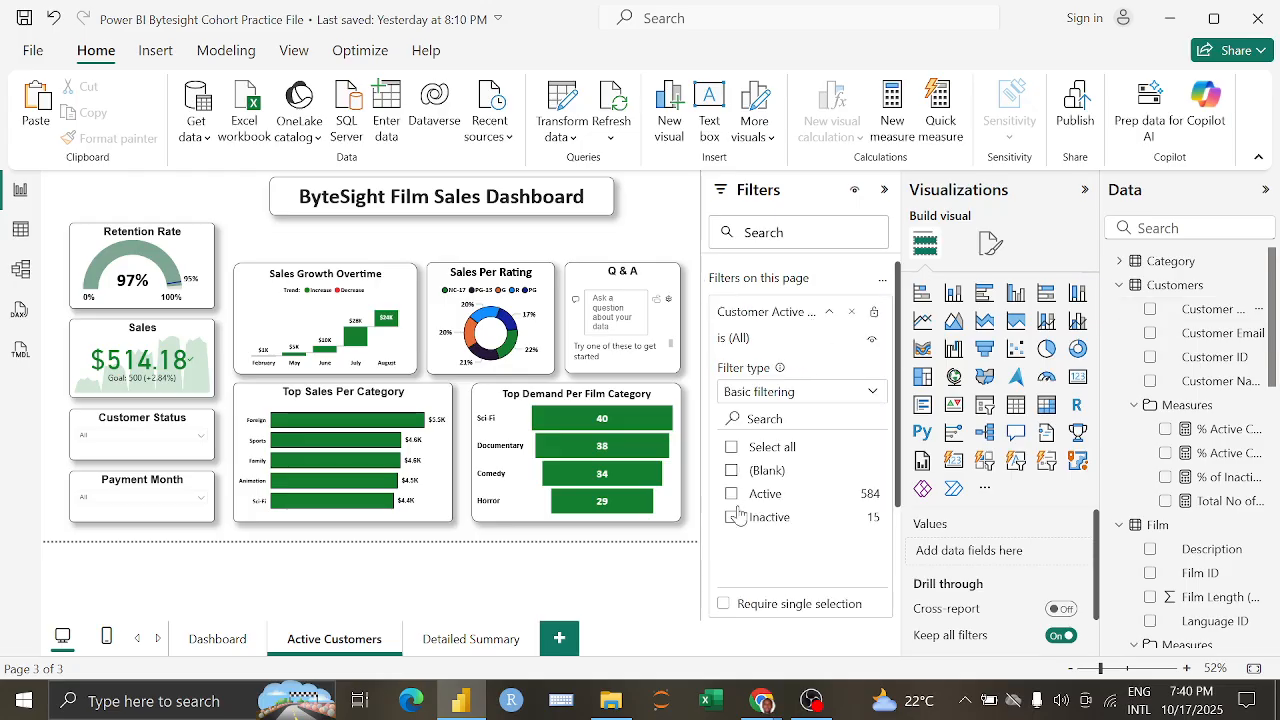
click(731, 496)
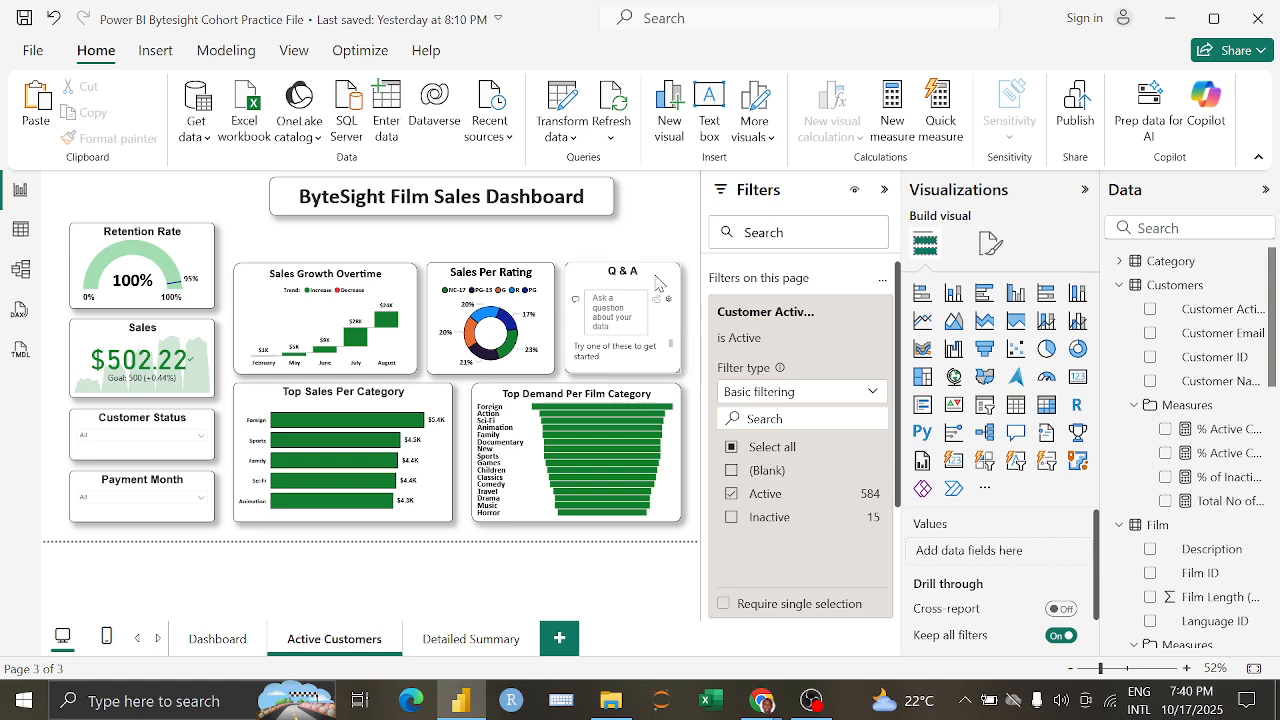
click(884, 190)
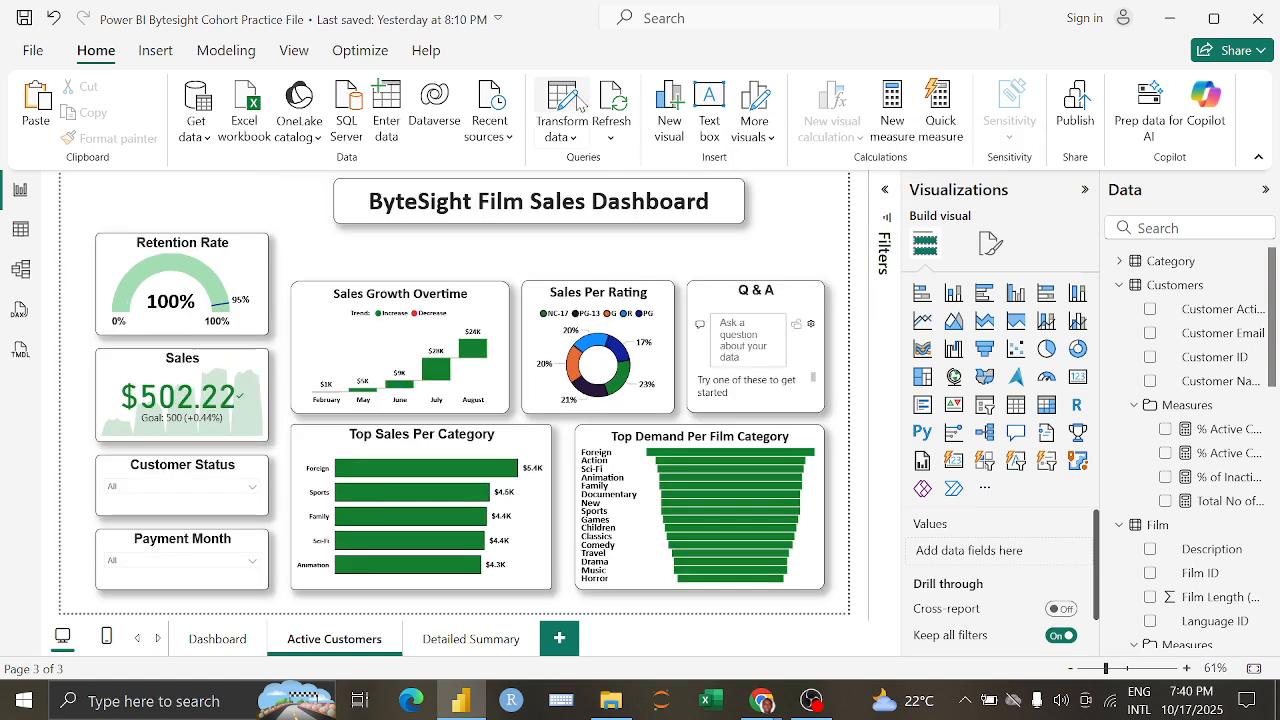
Step: Open the Customers query in Power Query Editor and remove empty values from the Customer Active Status column
click(578, 103)
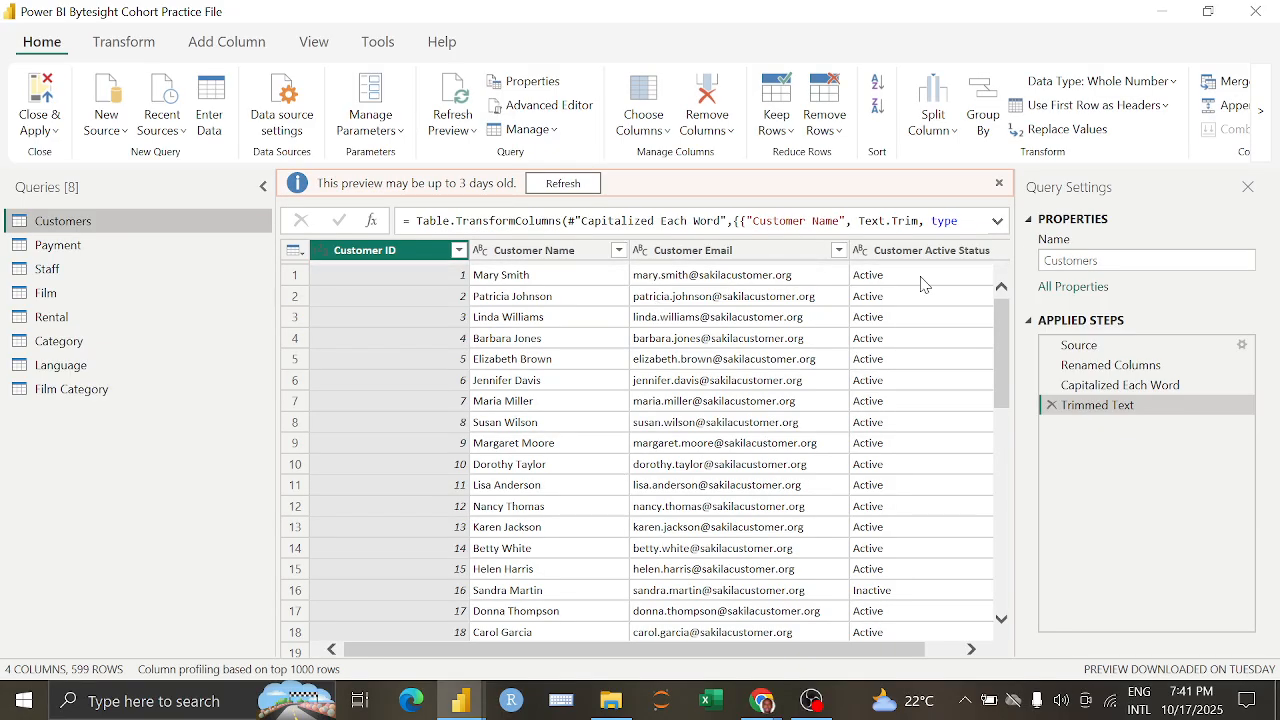
drag(687, 649, 727, 649)
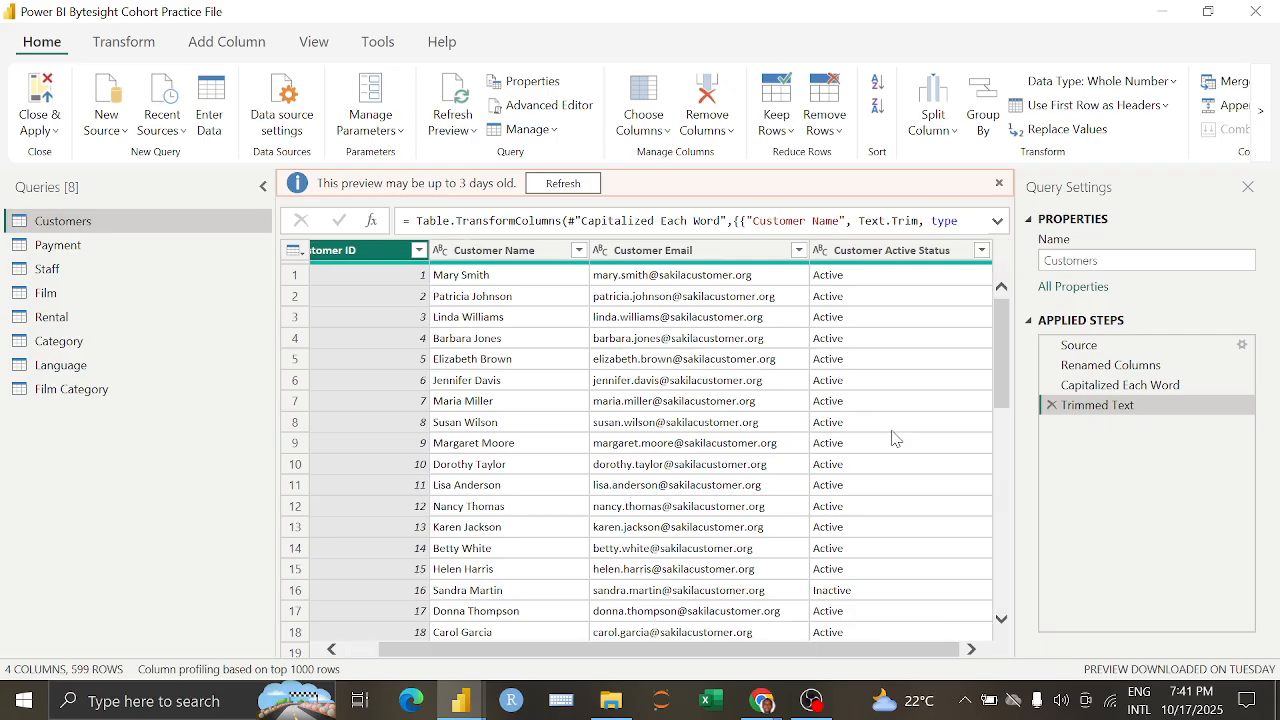
click(981, 251)
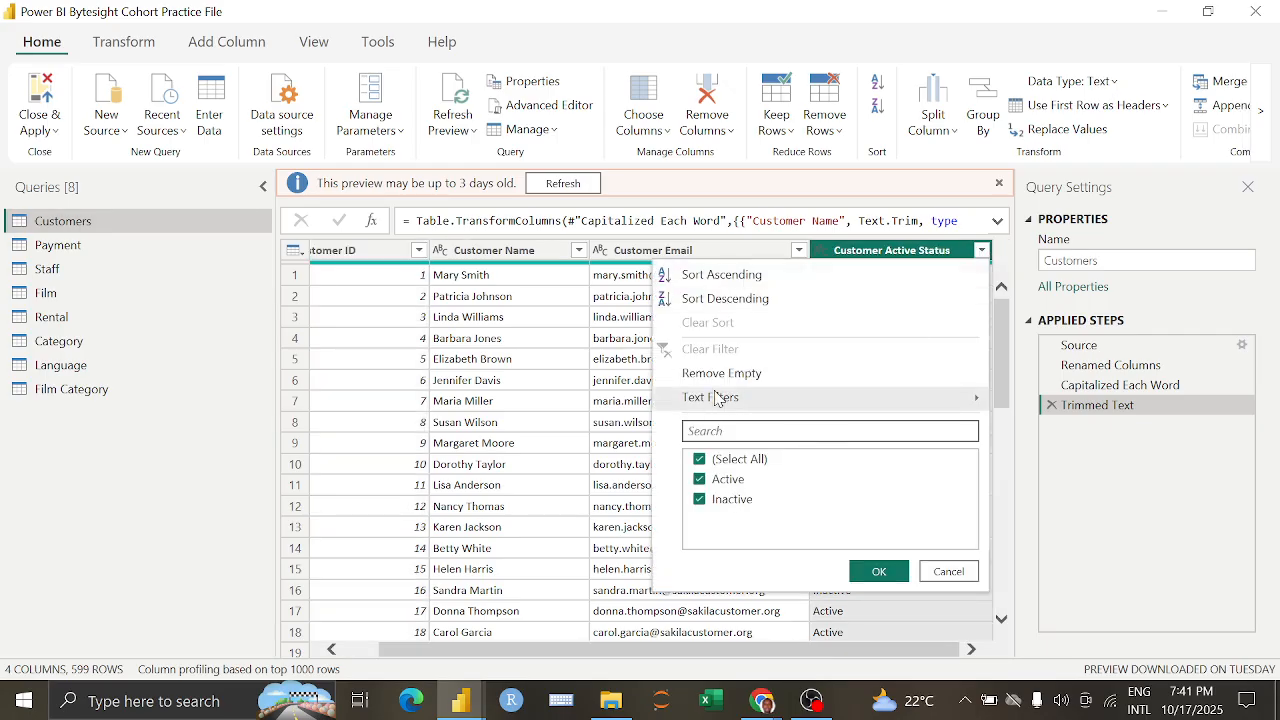
click(724, 374)
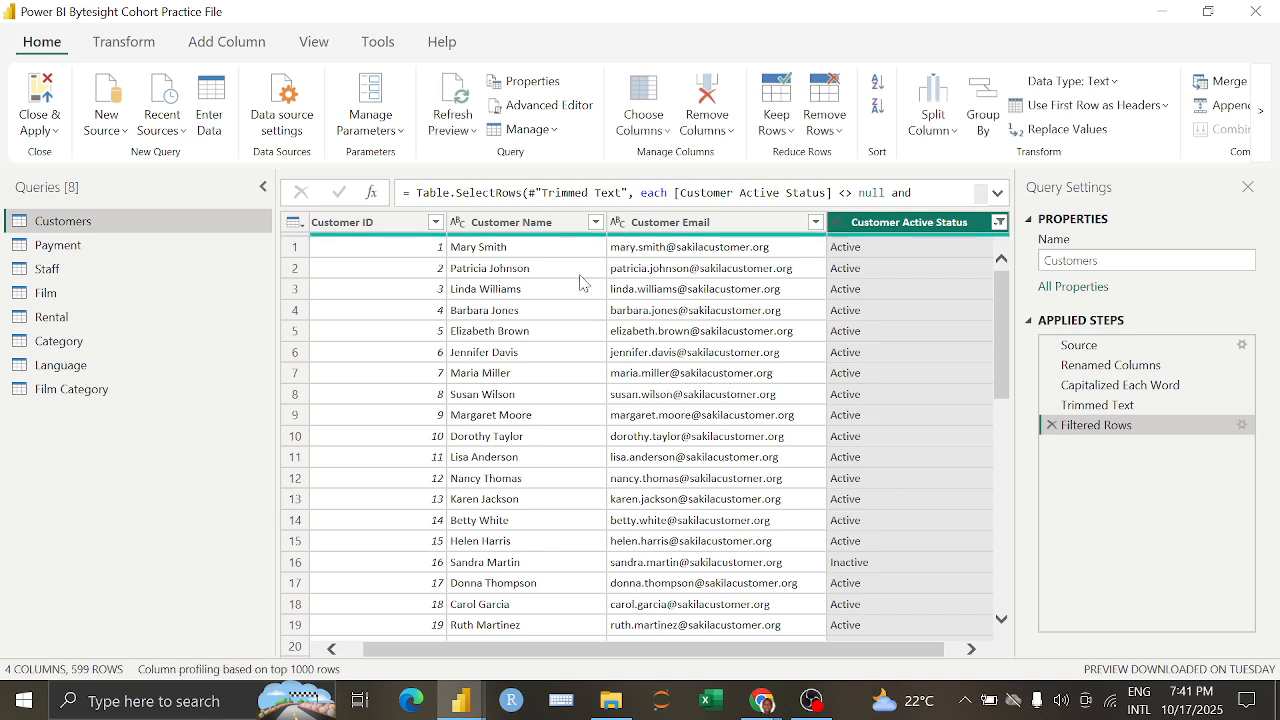
Step: Check the Customer ID column's values for blanks and remove empty values from the Customer Name column
click(435, 228)
click(459, 222)
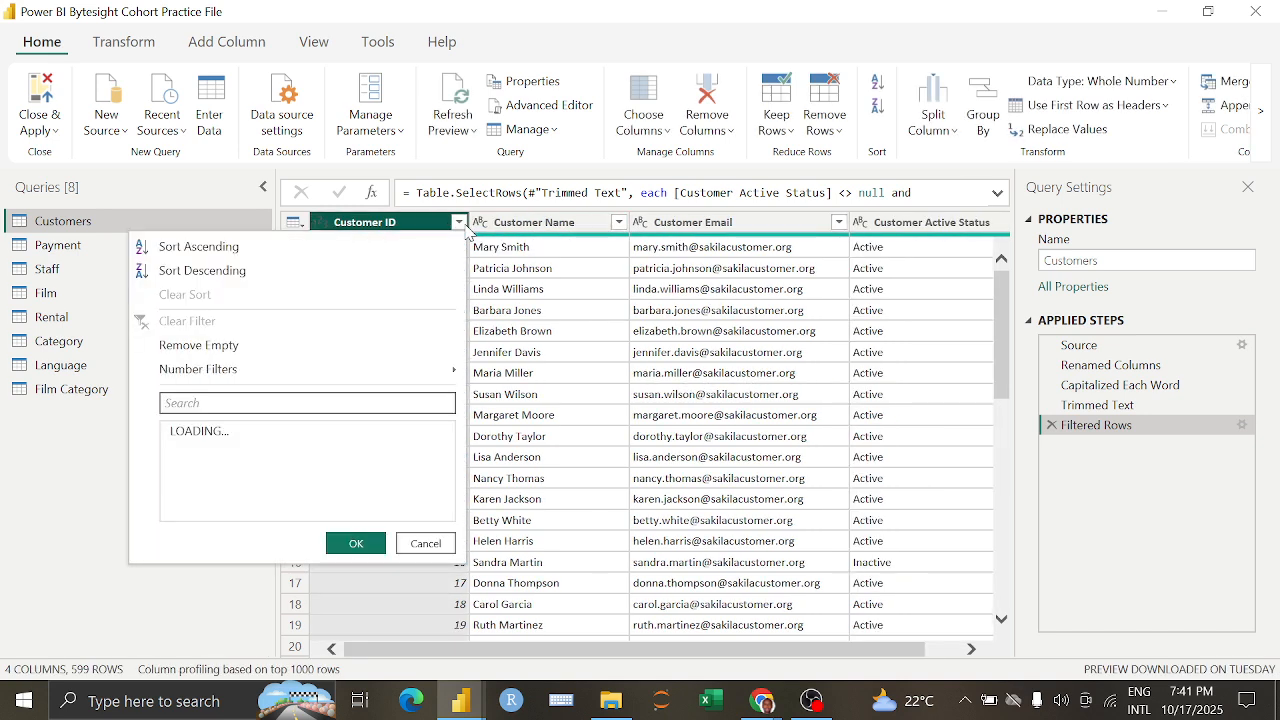
drag(447, 466, 450, 615)
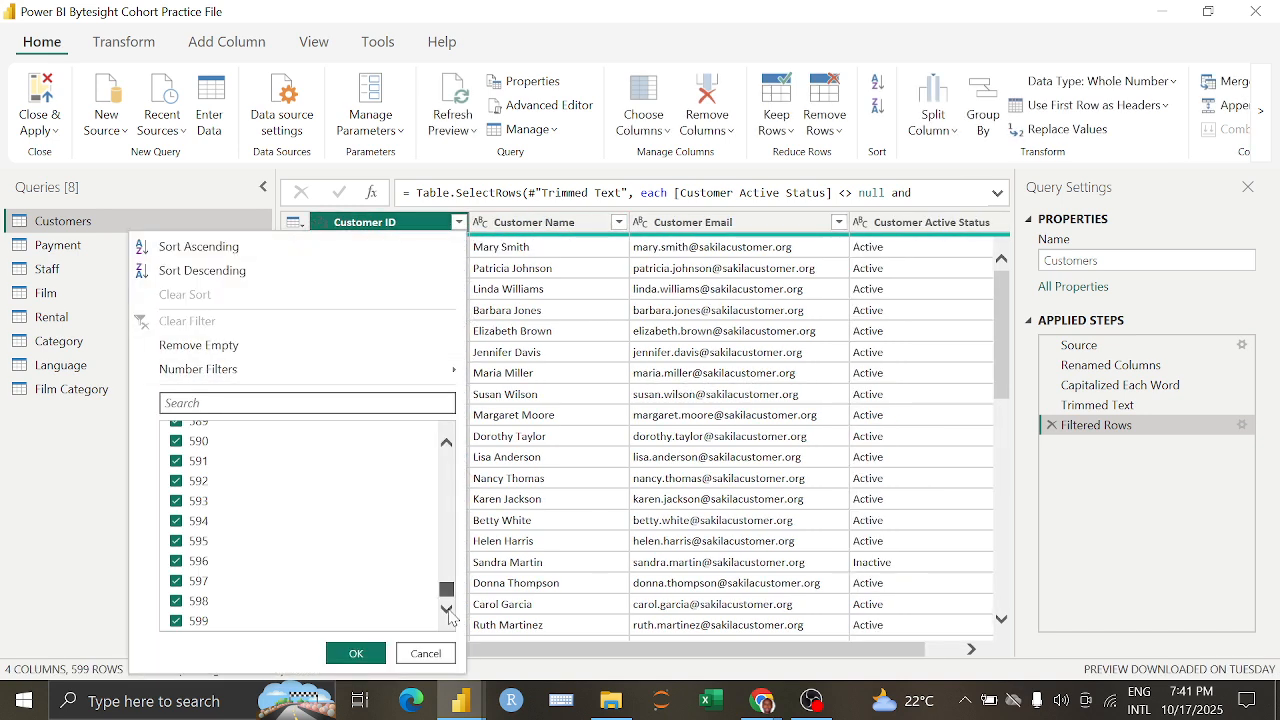
click(619, 222)
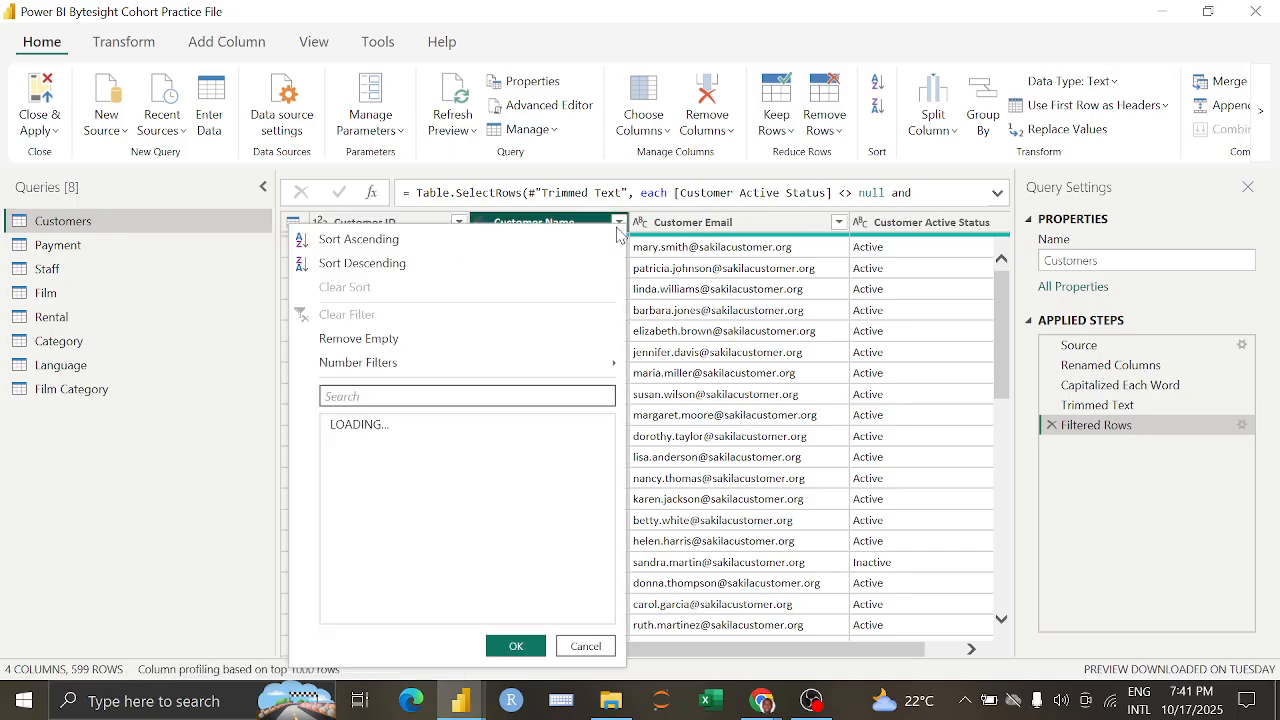
drag(606, 455, 606, 588)
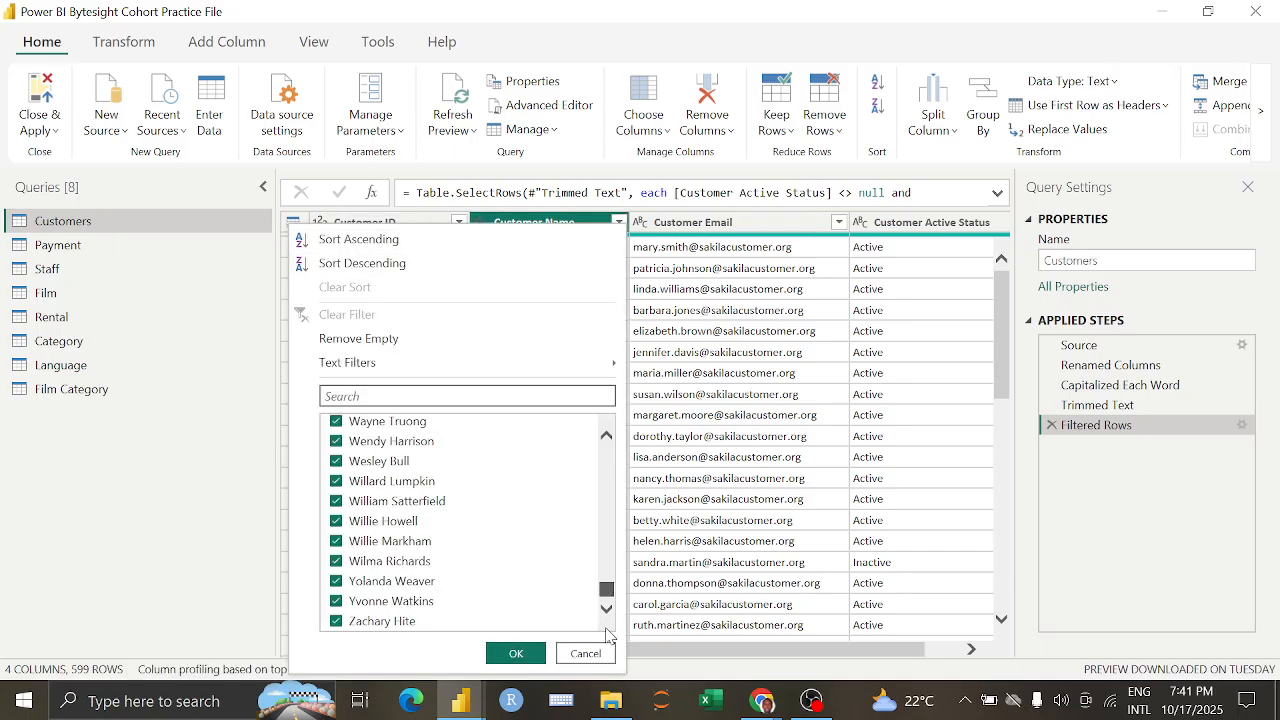
click(443, 340)
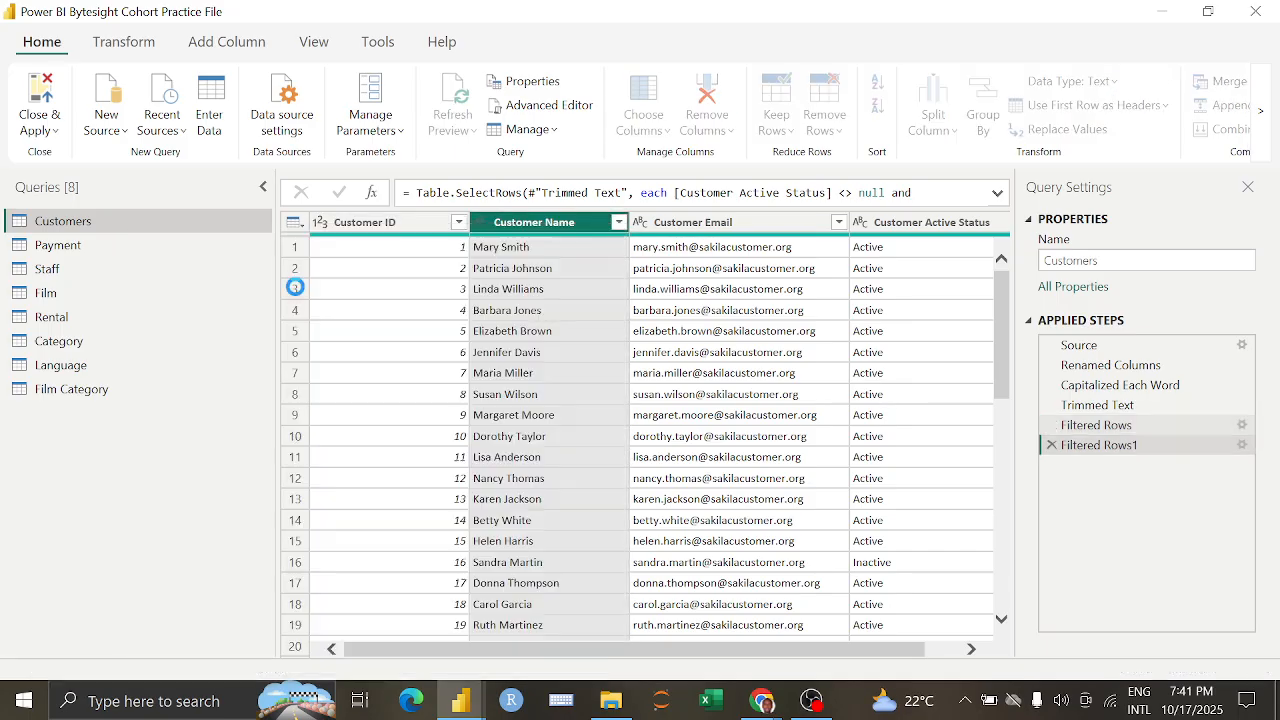
Step: Look over the Payment query, close the query editor and apply the pending query changes to the report
click(137, 253)
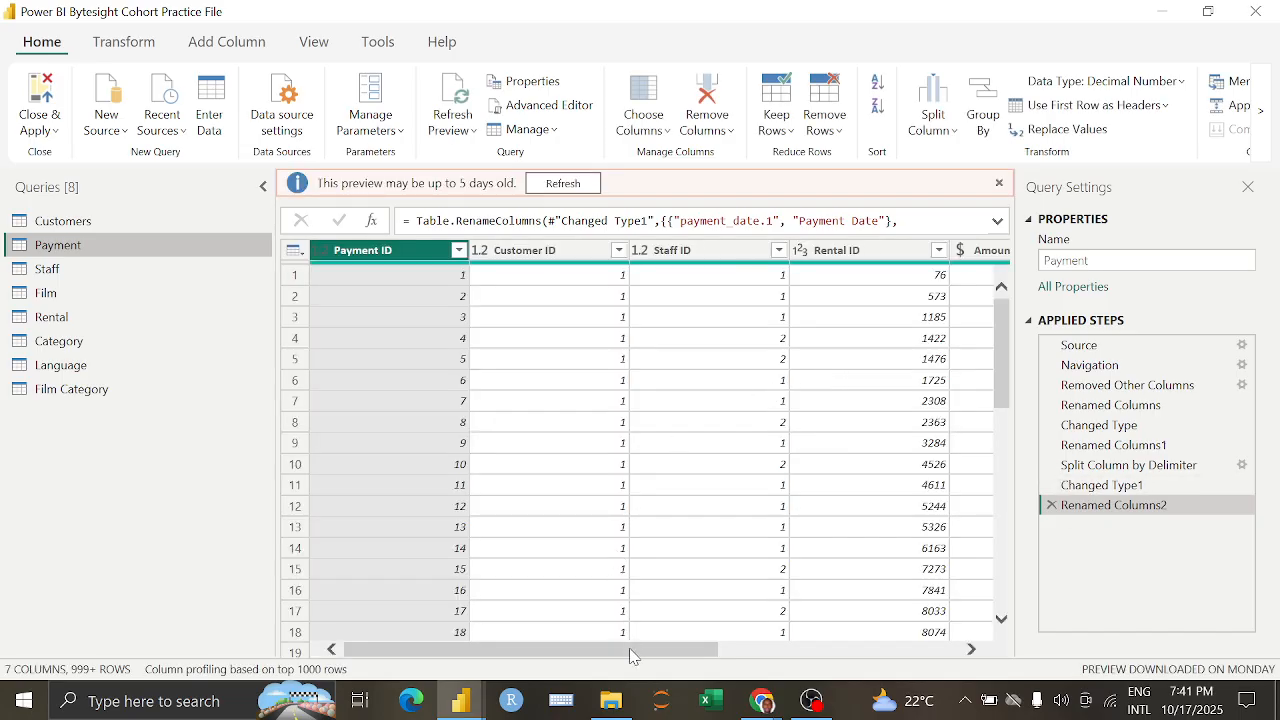
drag(632, 656, 366, 657)
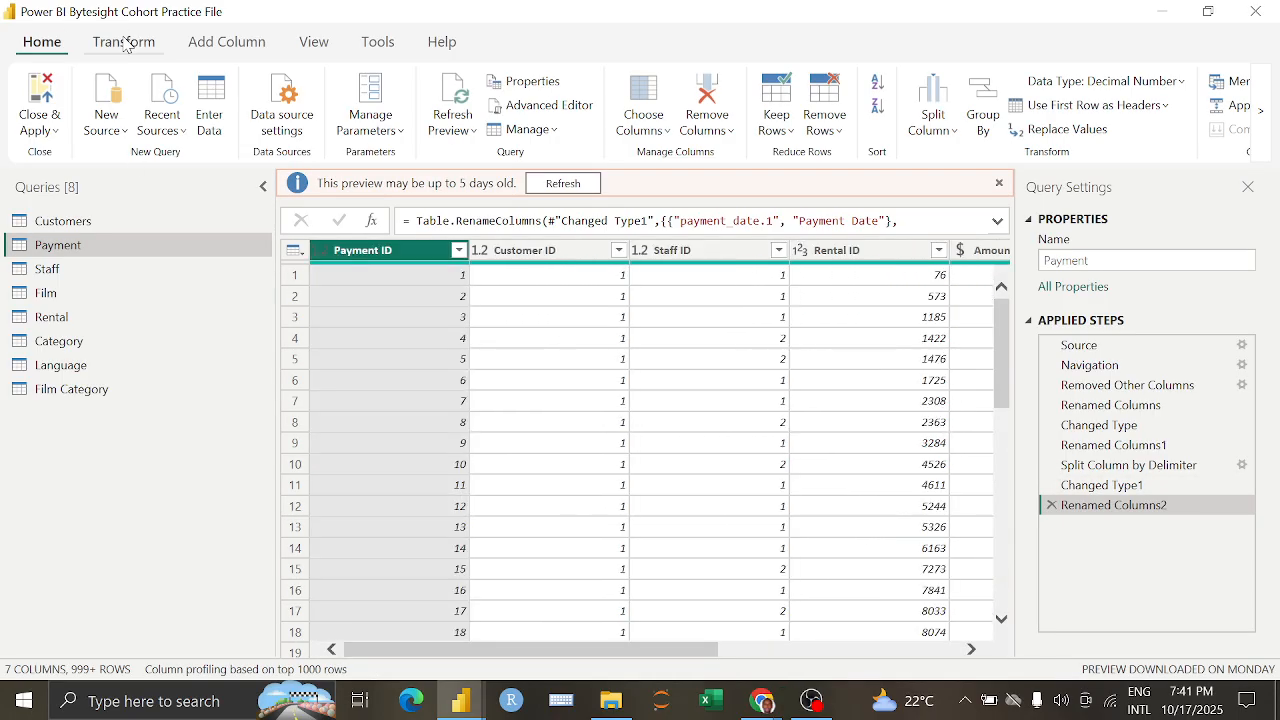
click(40, 100)
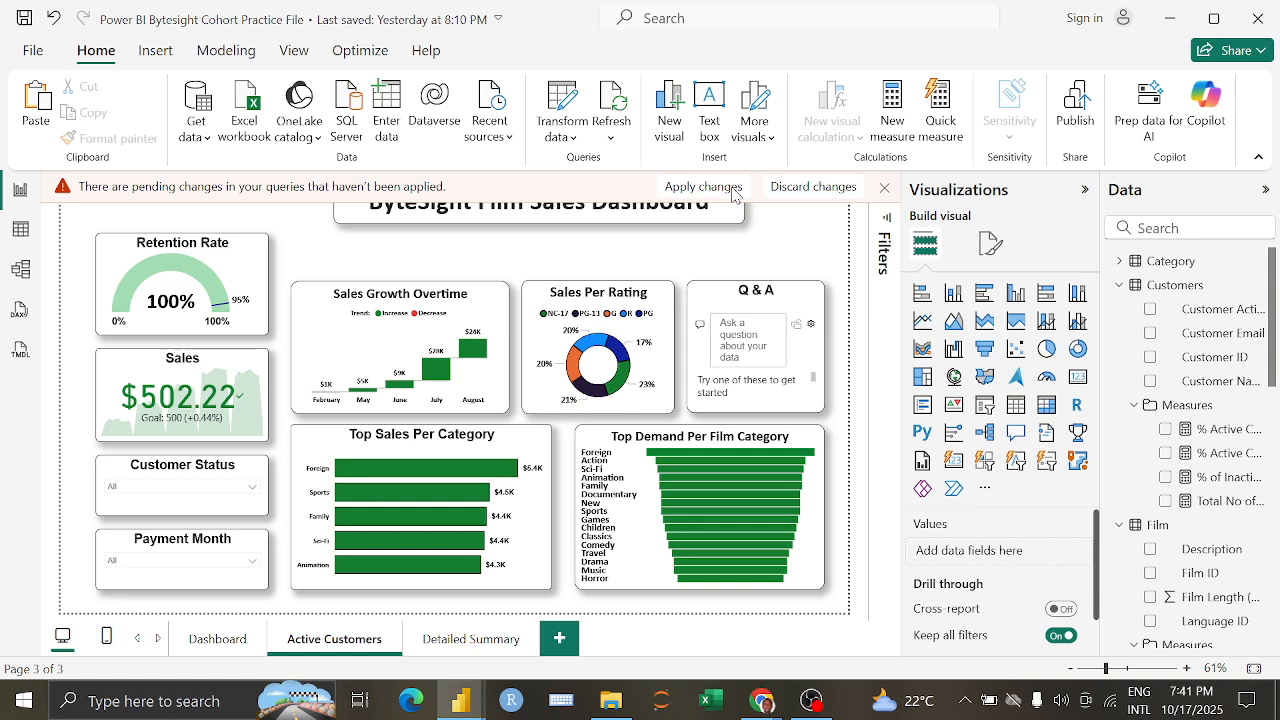
click(703, 186)
Step: Change the Active Customers page title to "ByteSight Active Clients Dashboard"
click(472, 201)
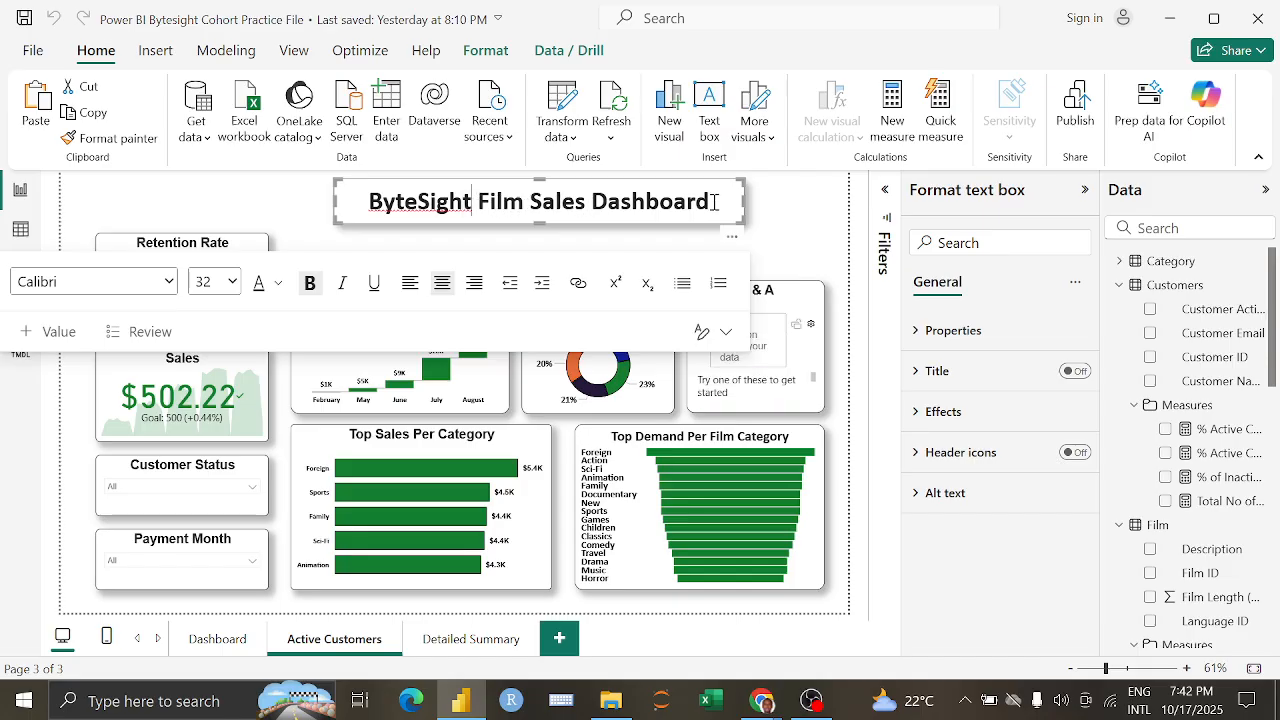
drag(714, 201, 473, 202)
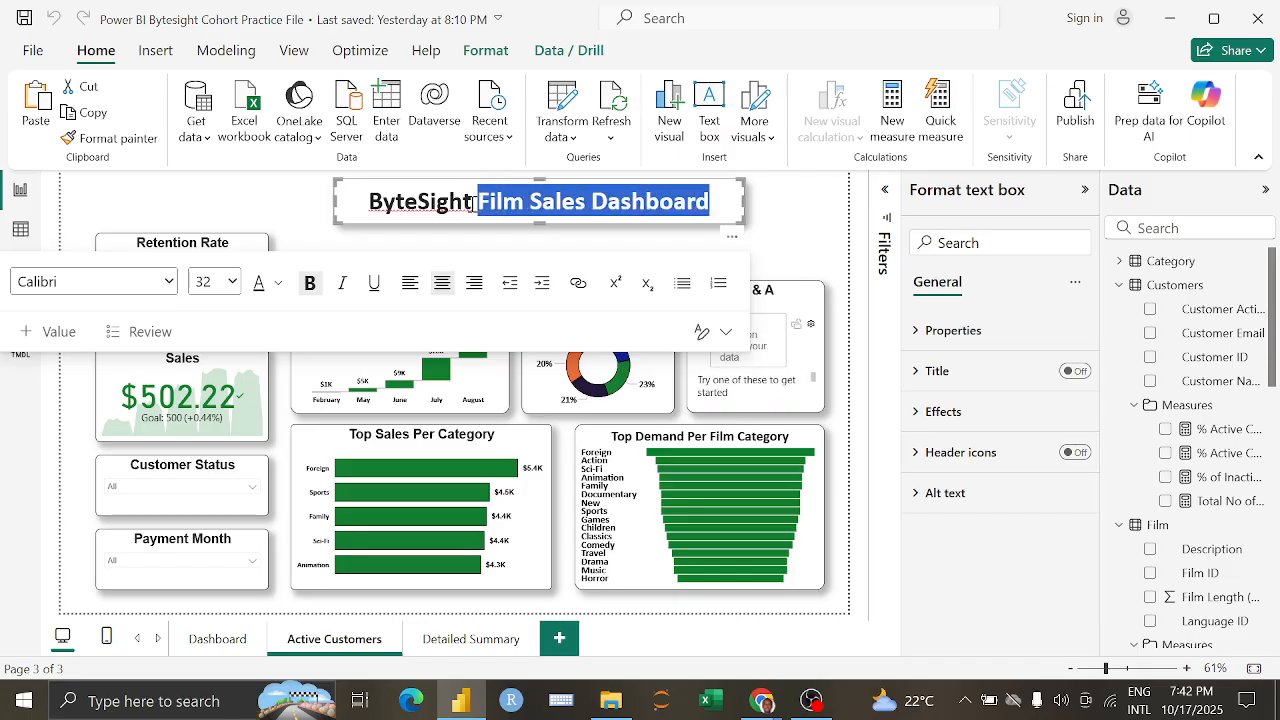
text(Active )
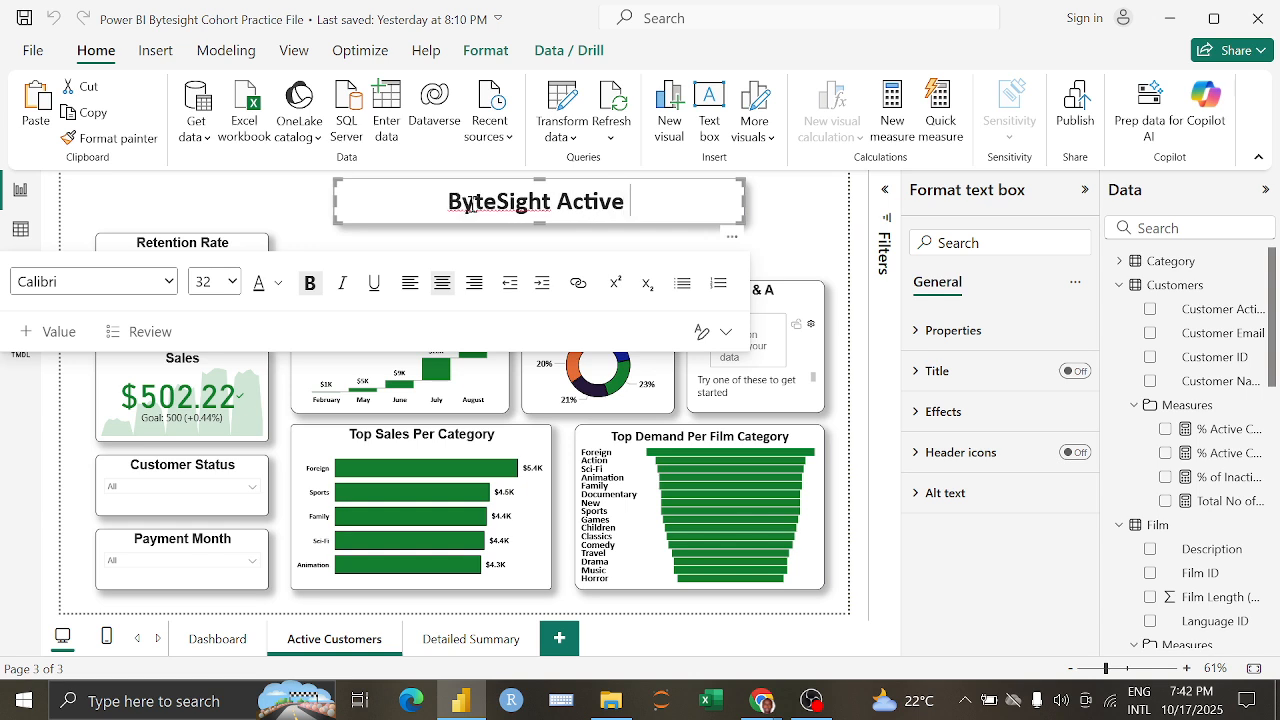
text(Cus)
key(BackSpace)
key(BackSpace)
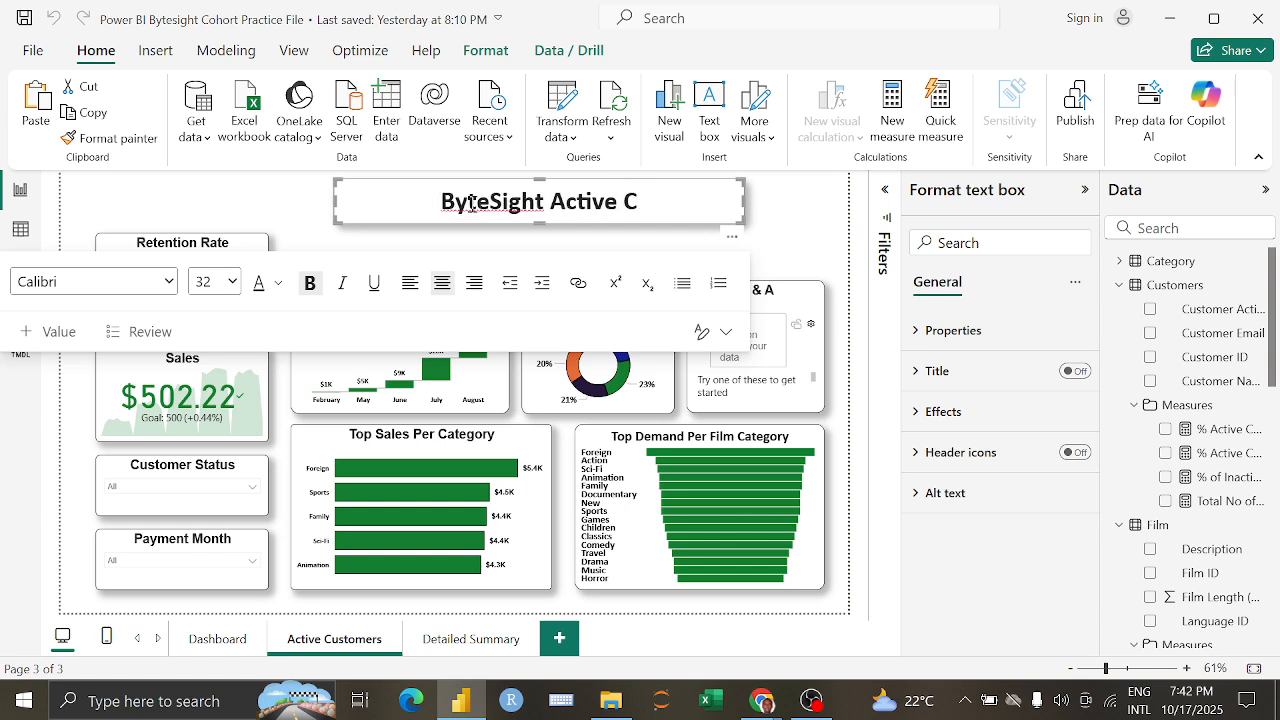
text(lients D)
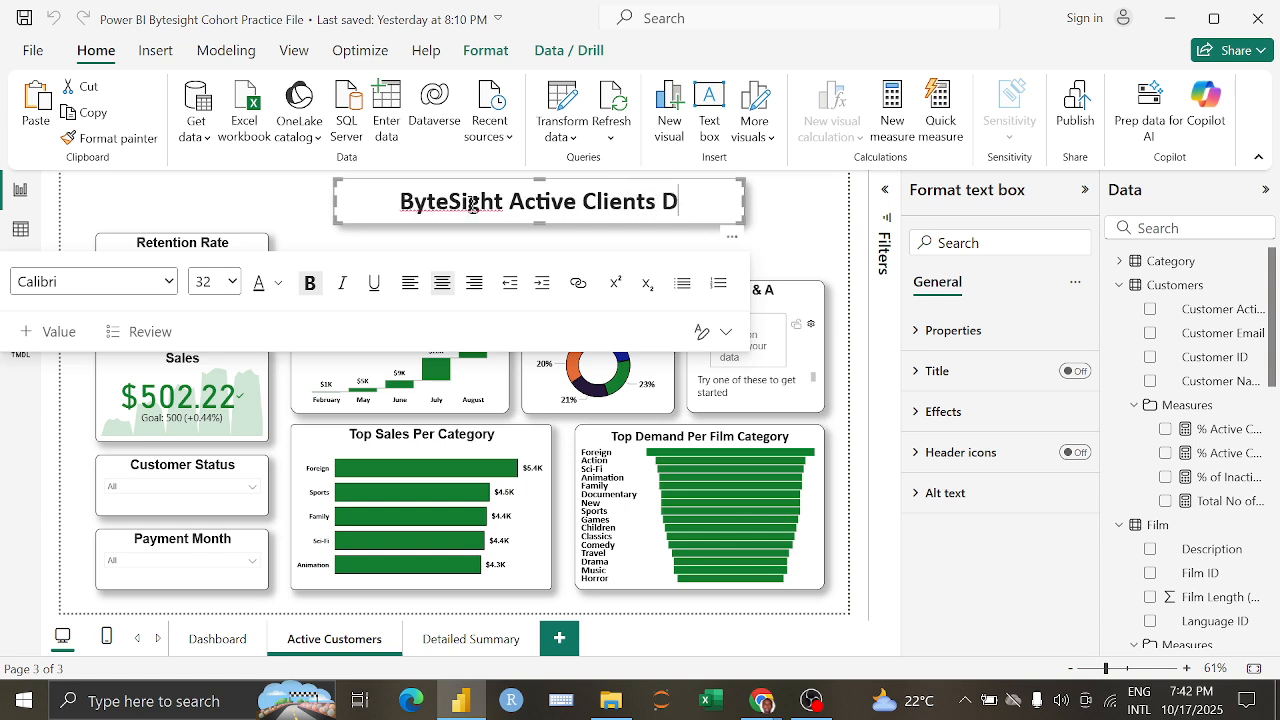
text(ashboard)
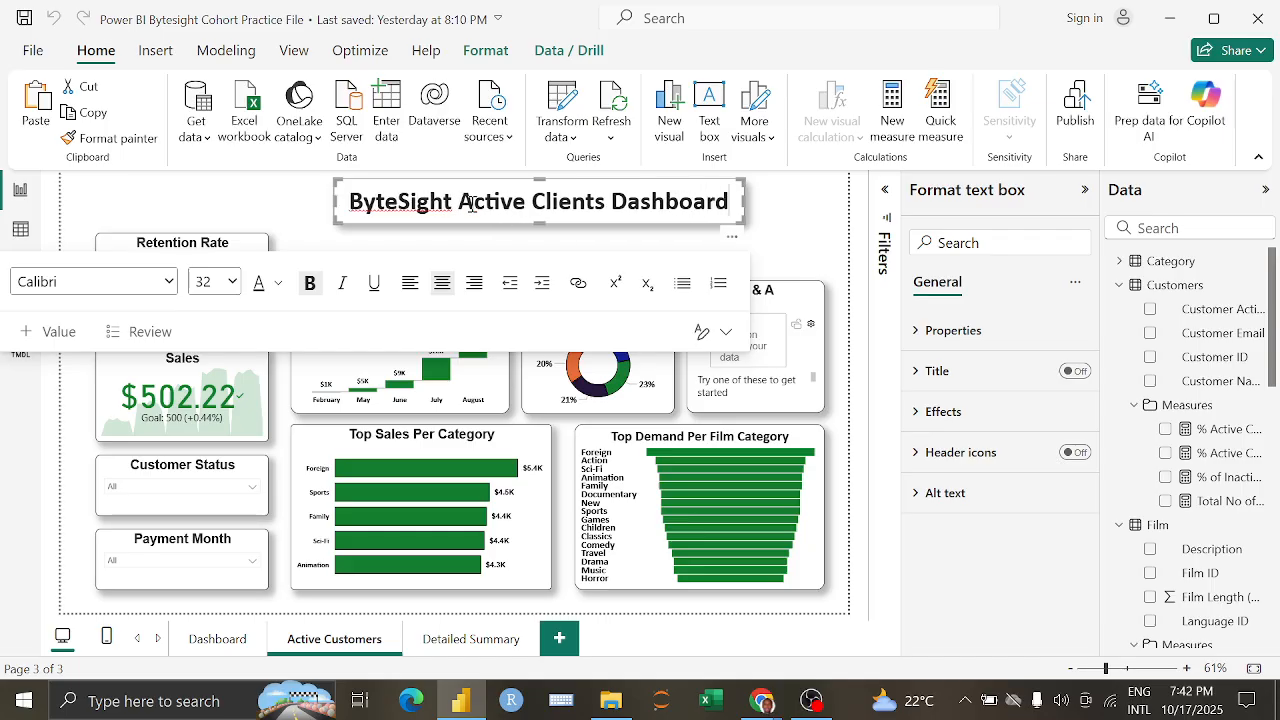
click(769, 223)
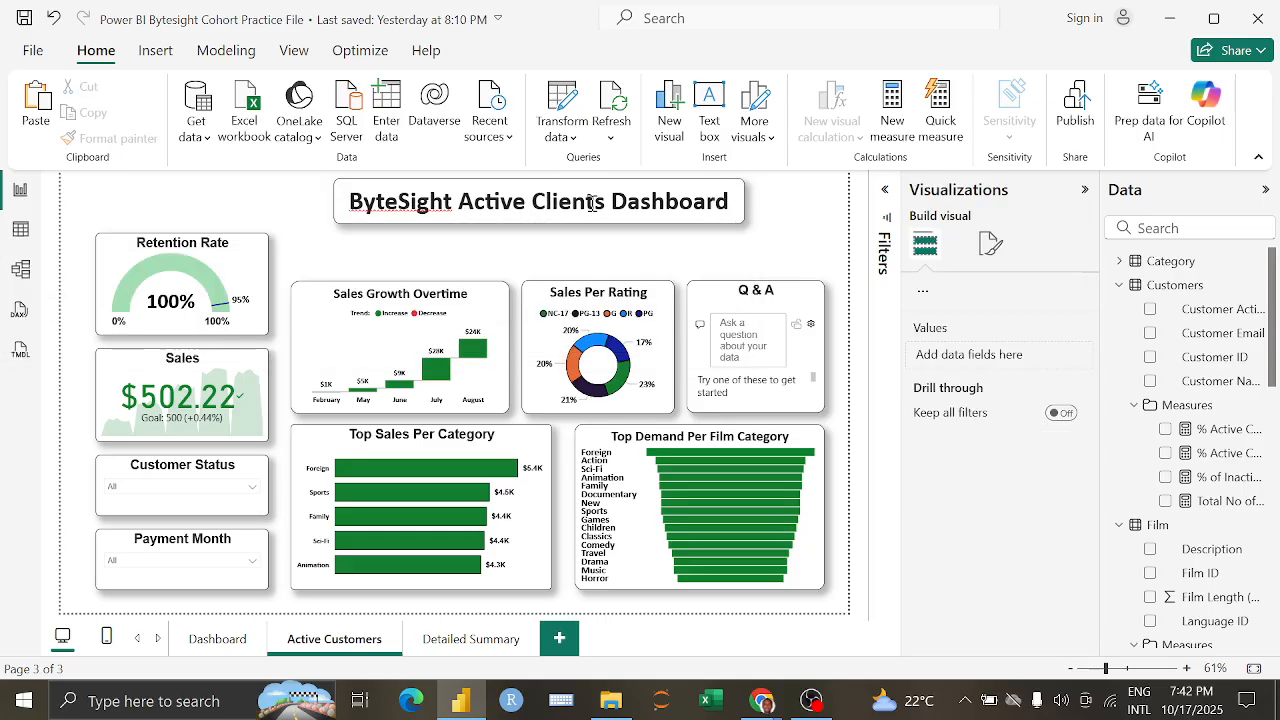
Step: Insert the word "Sales" before "Dashboard" in the page title and widen its text box to fit
click(602, 203)
text(Sales)
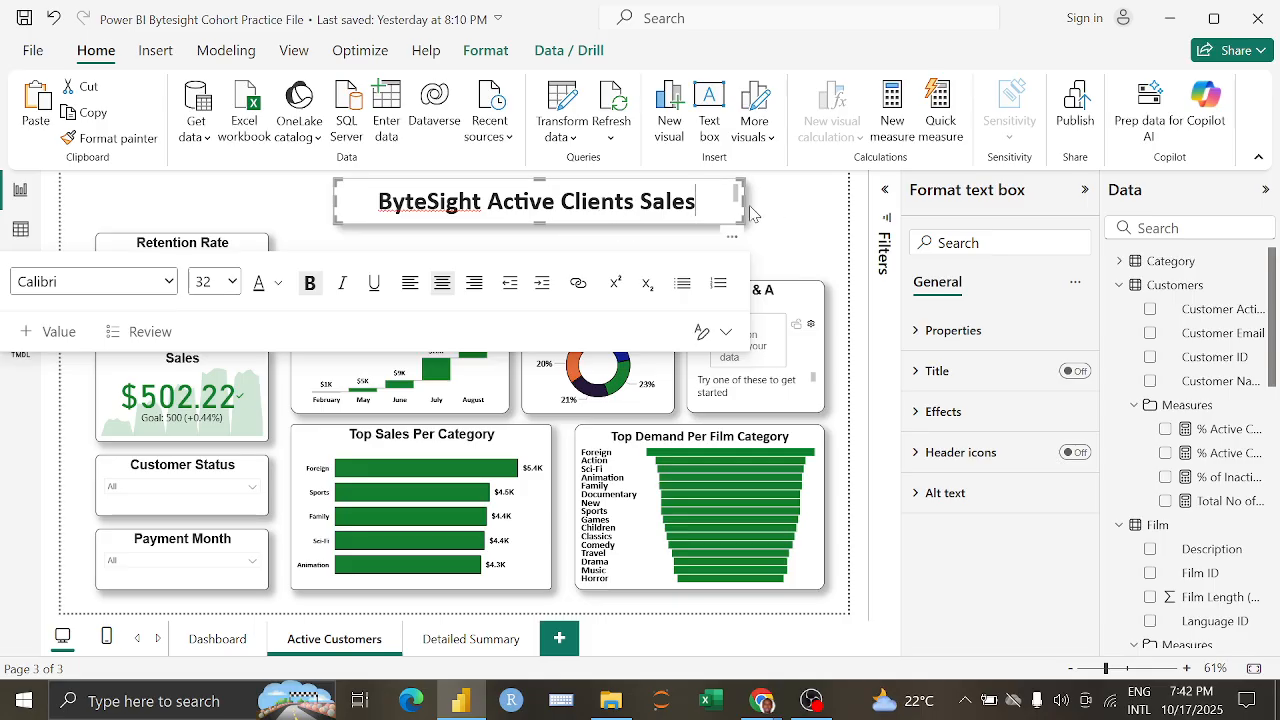
drag(745, 206, 814, 214)
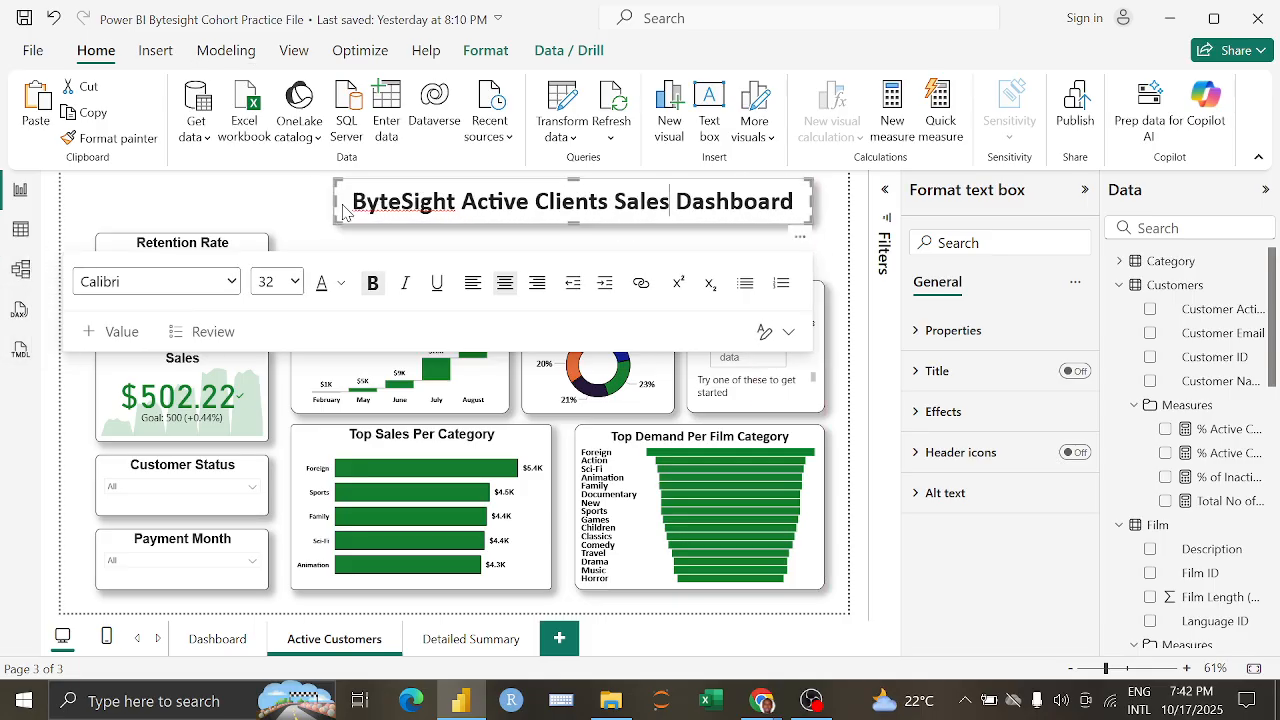
drag(336, 206, 292, 206)
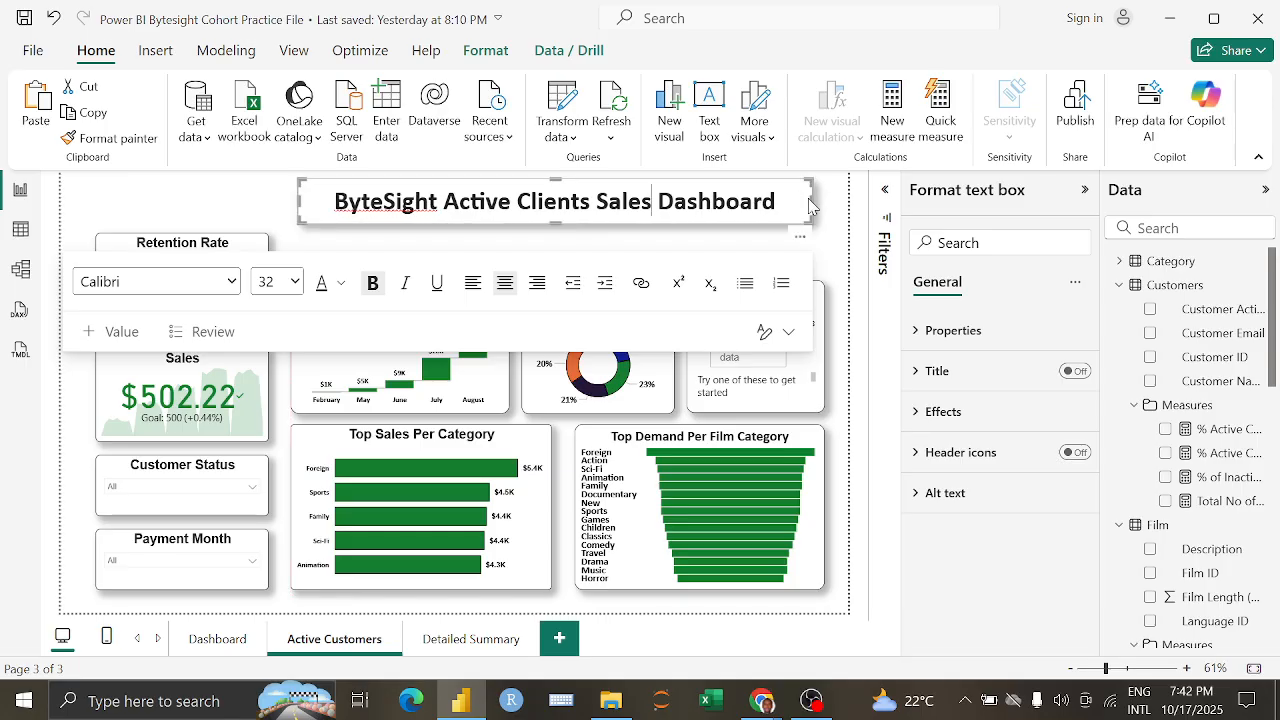
drag(810, 207, 768, 207)
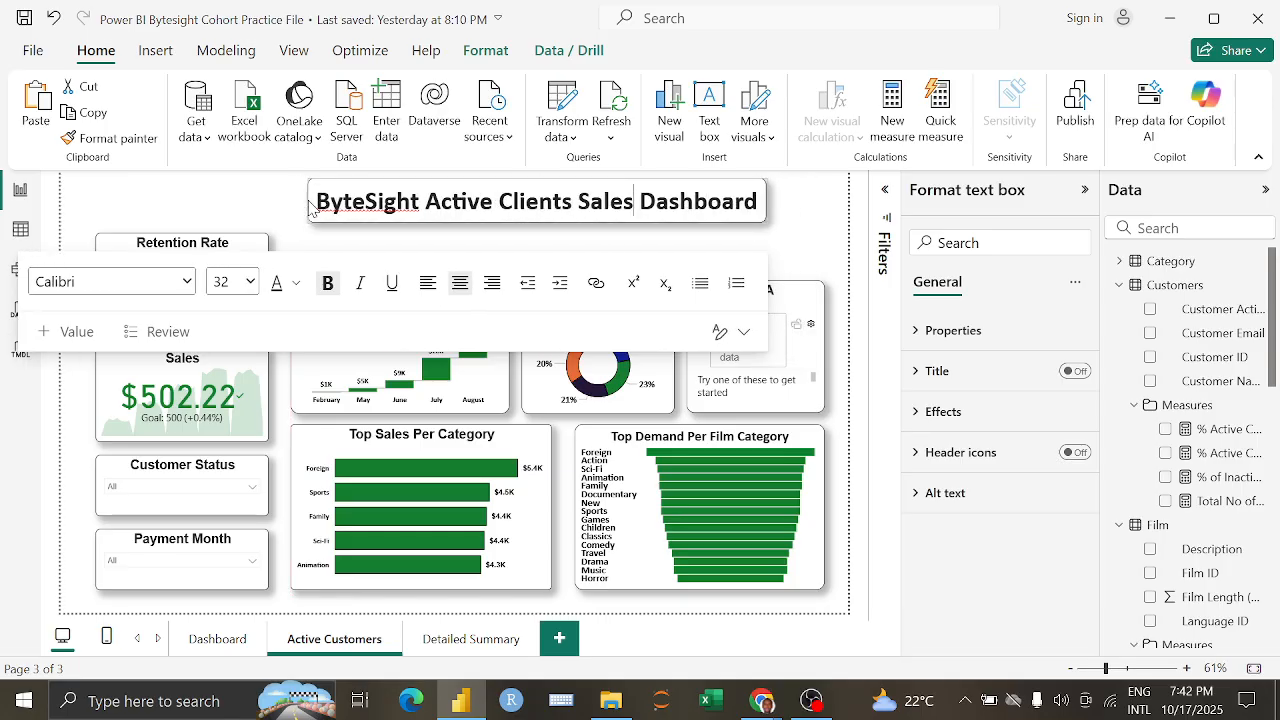
Step: Fine-tune the title text box's width so "ByteSight Active Clients Sales Dashboard" fits on one line
key(Delete)
key(Delete)
key(Delete)
key(Delete)
key(Delete)
key(Delete)
key(Delete)
key(Delete)
key(Delete)
key(Delete)
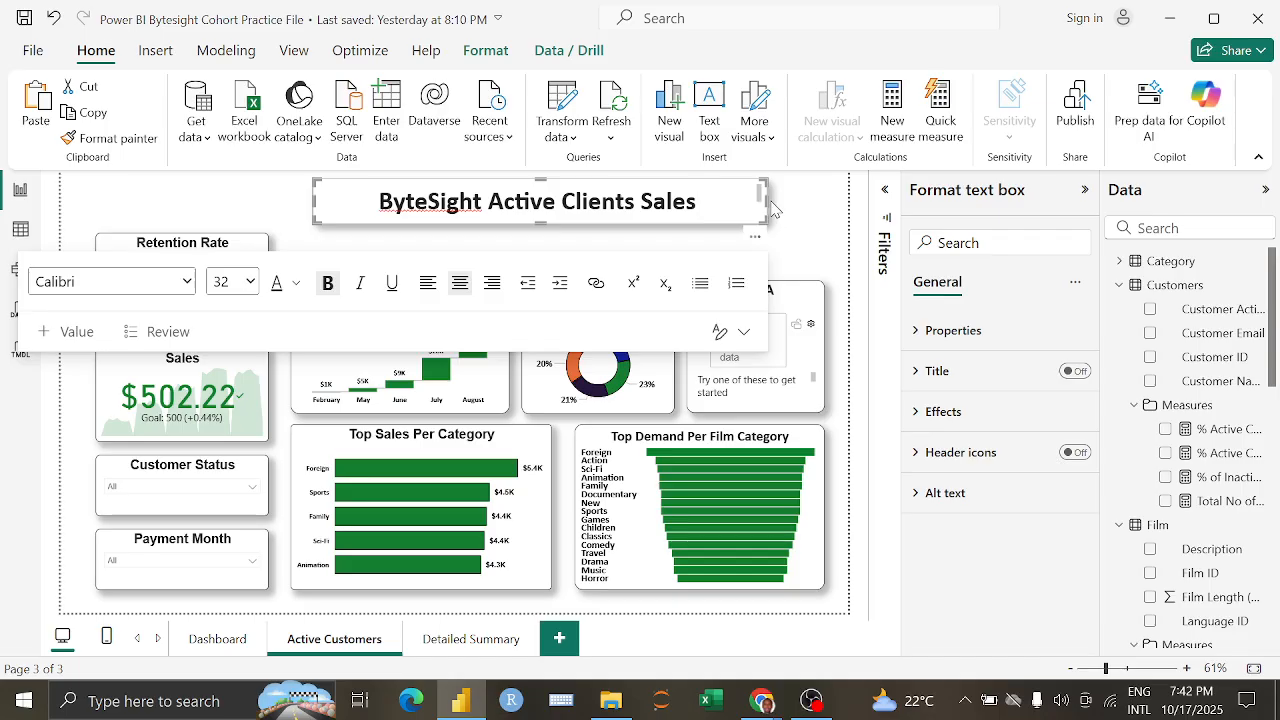
key(ctrl+z)
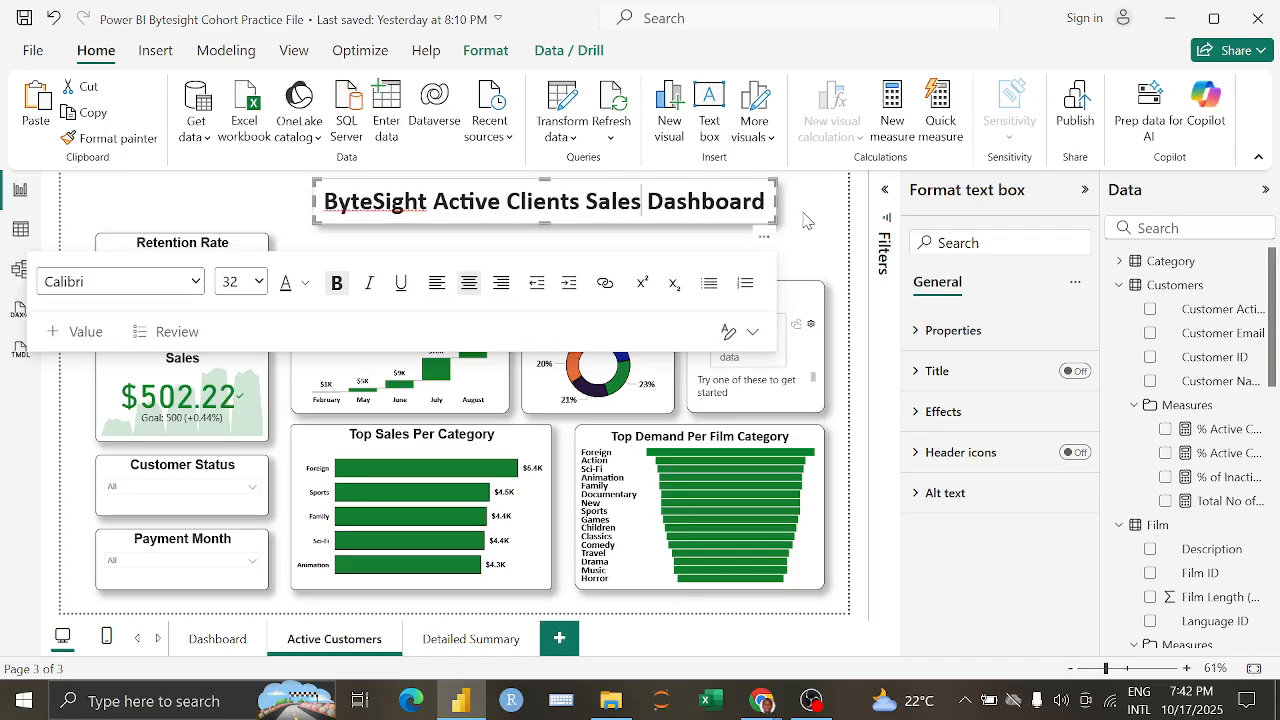
click(807, 220)
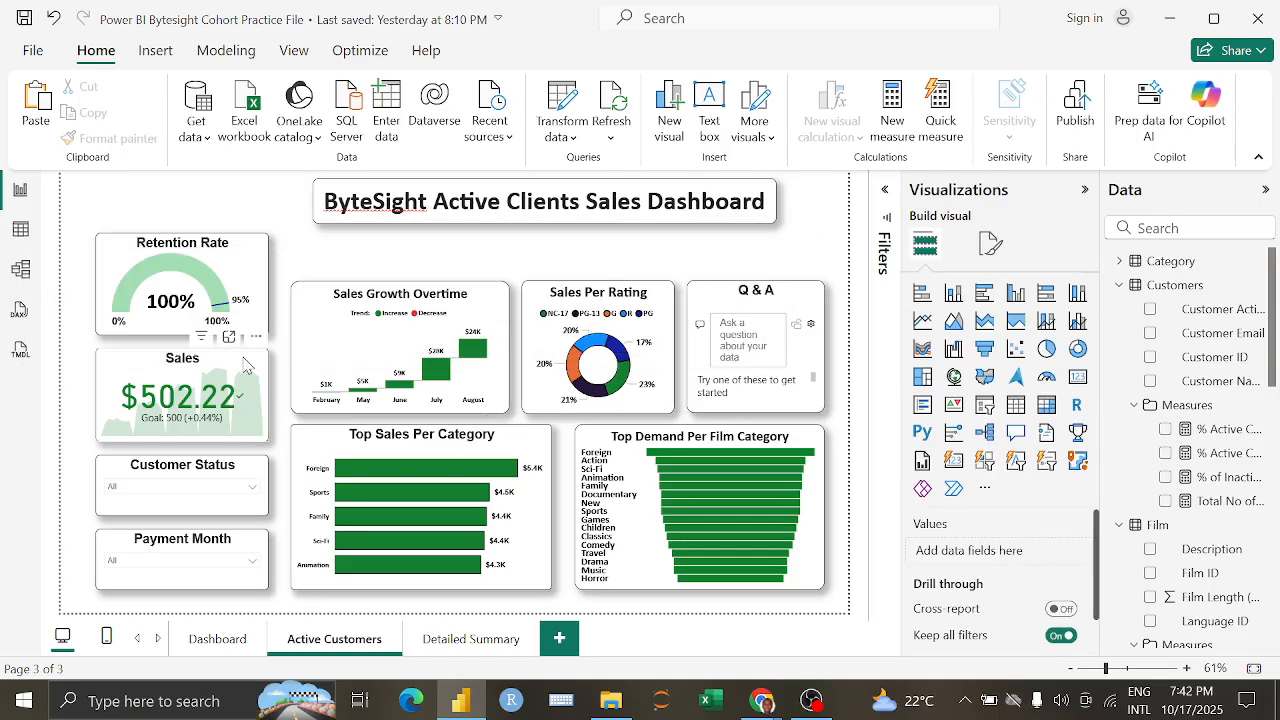
Step: Filter the Dashboard page by Customer Active Status, keeping both Active and Inactive, after checking the Active Customers page's filter
click(886, 192)
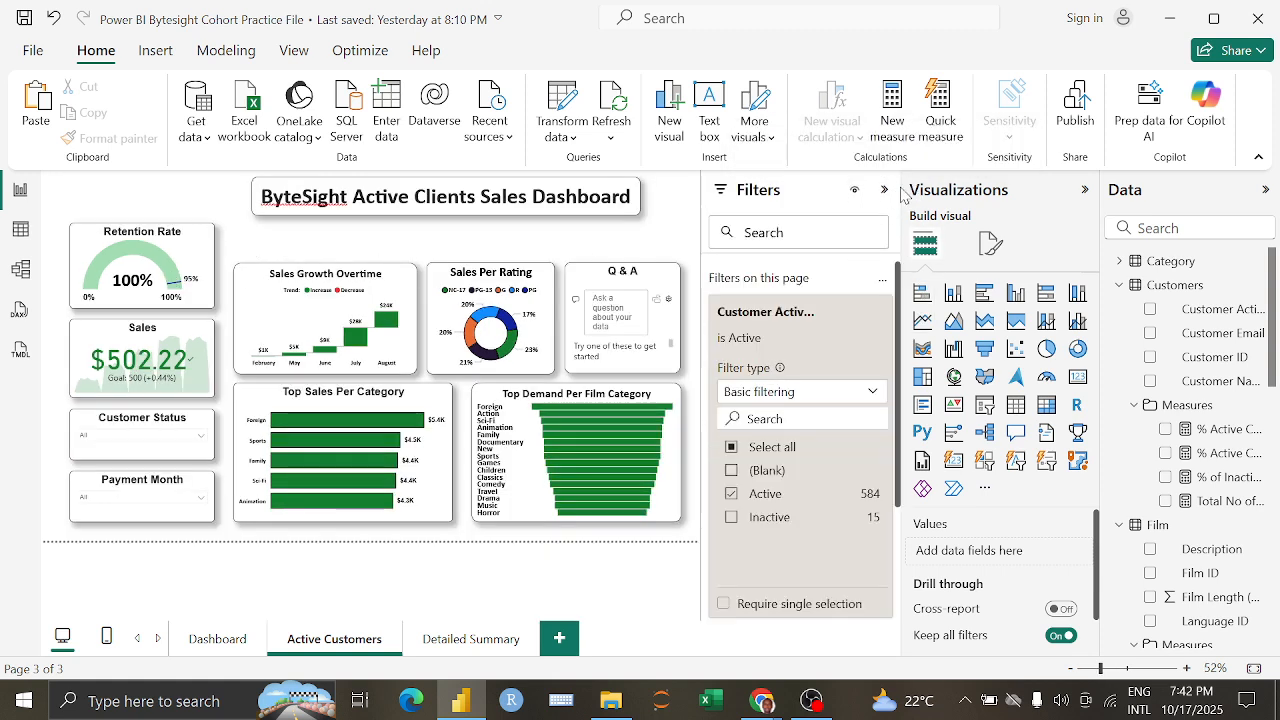
click(886, 192)
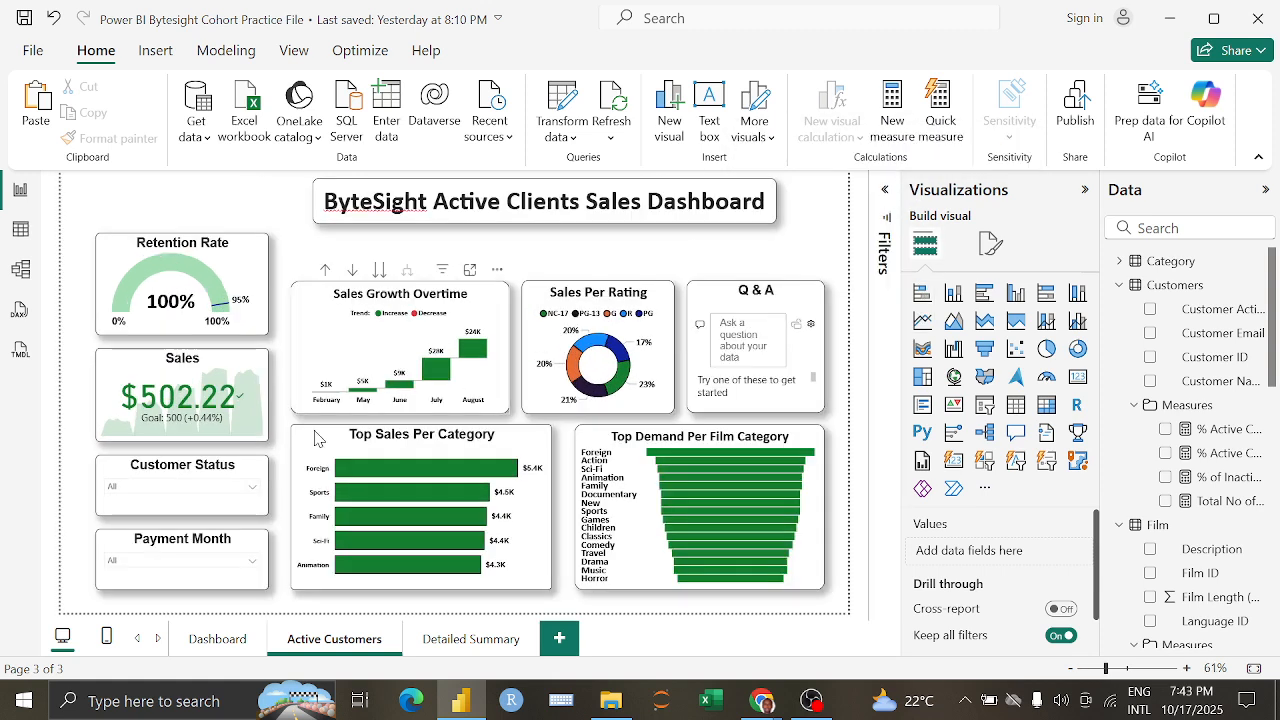
click(224, 648)
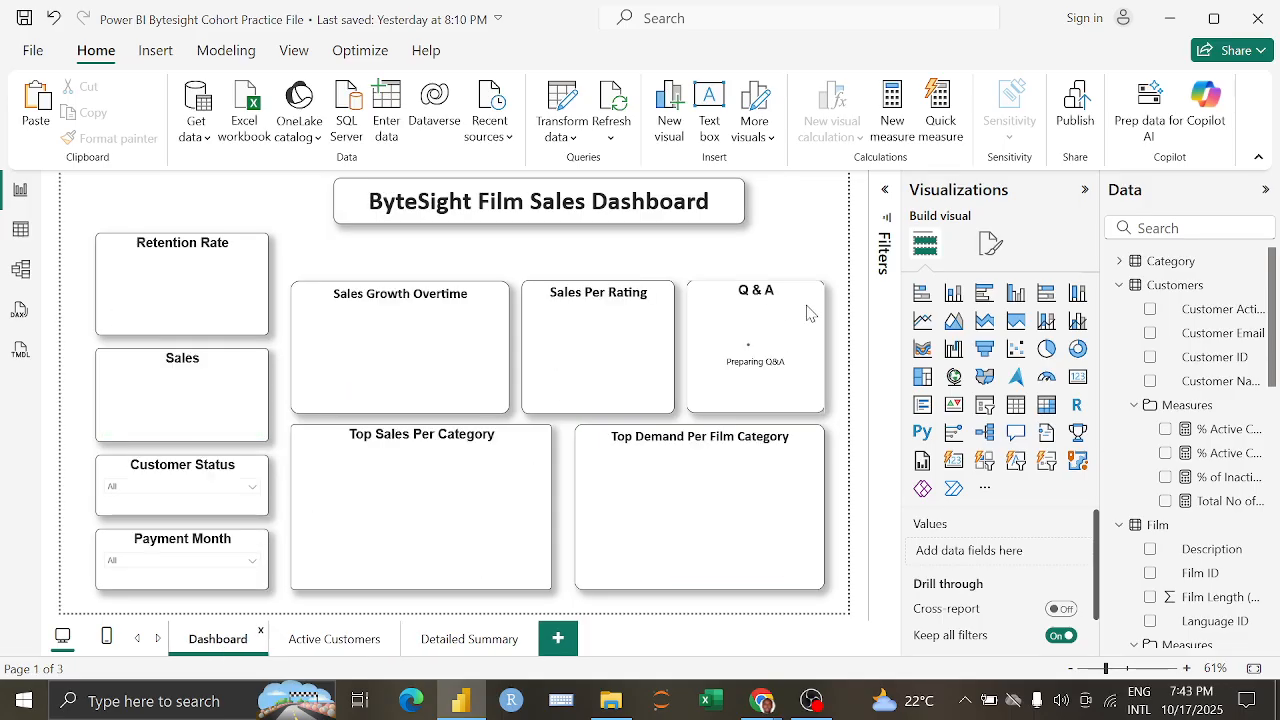
click(885, 190)
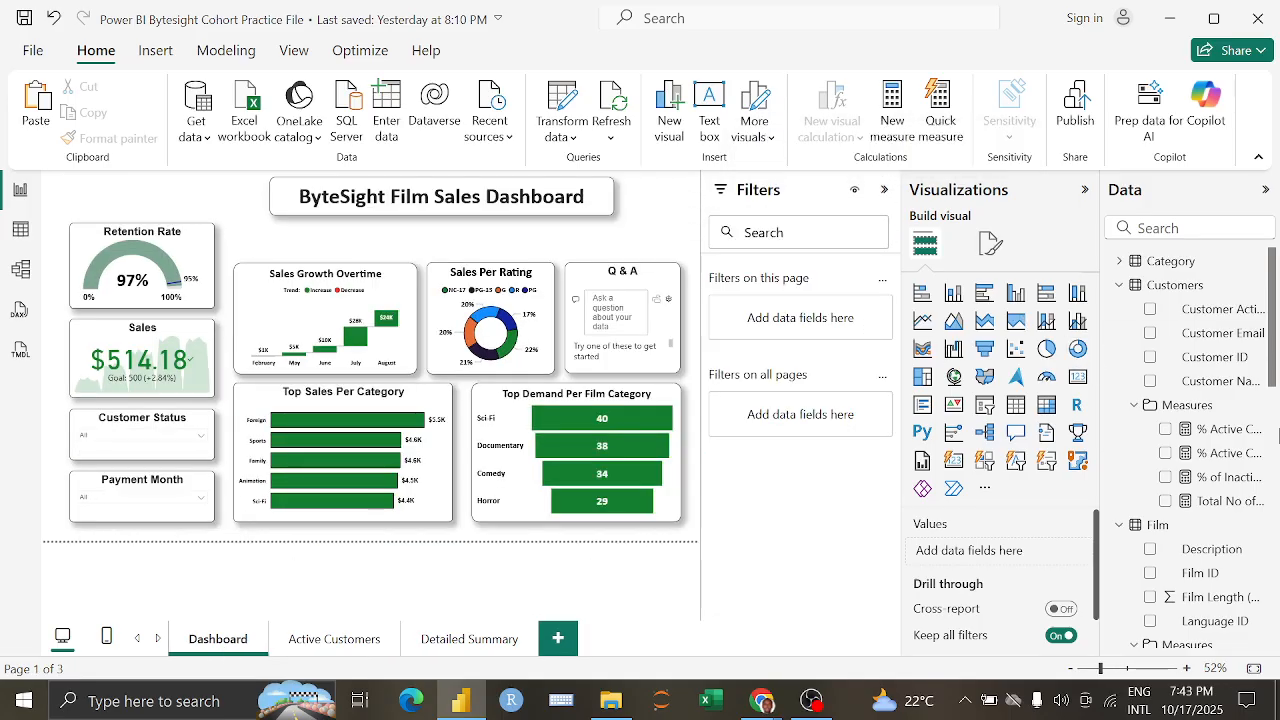
drag(1205, 309, 822, 322)
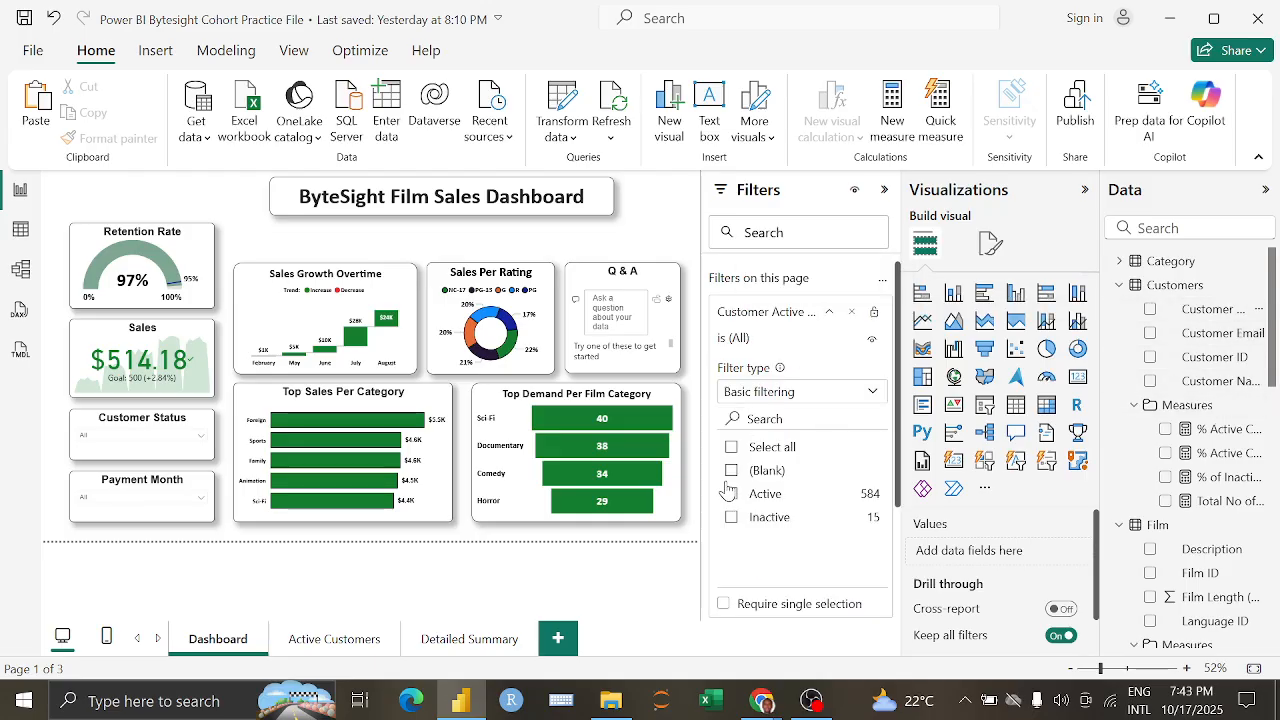
click(732, 494)
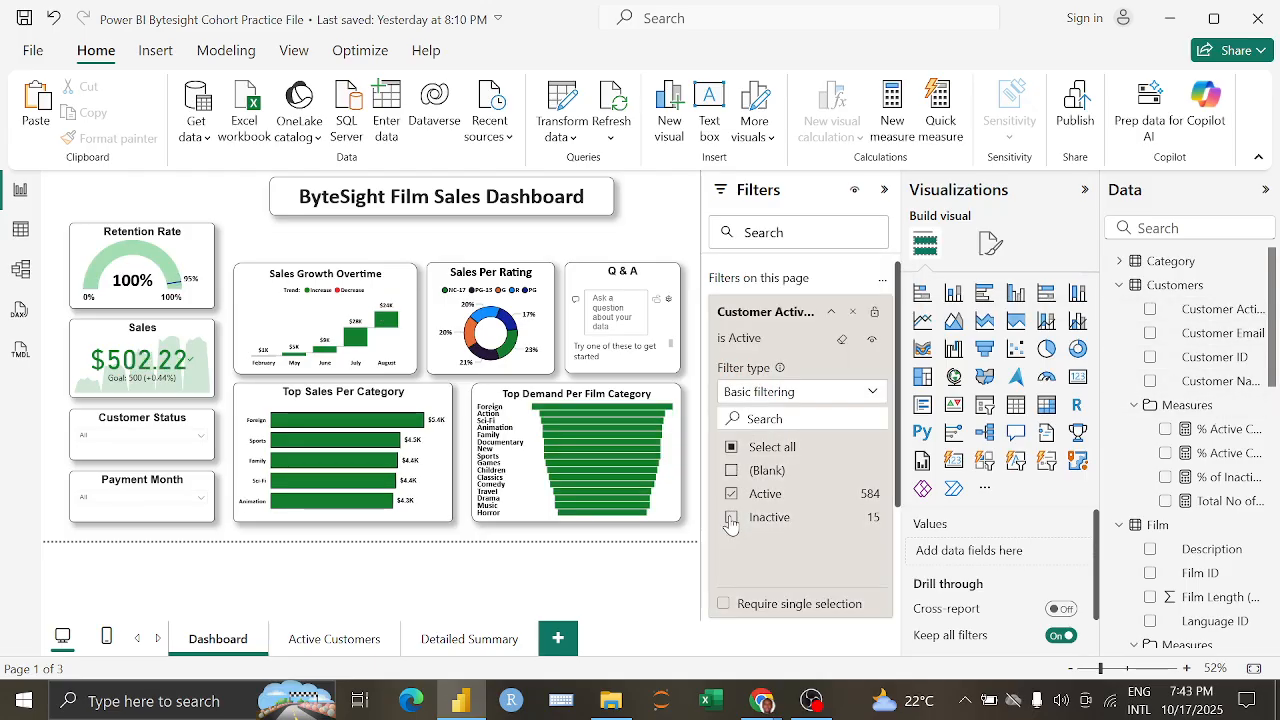
click(731, 518)
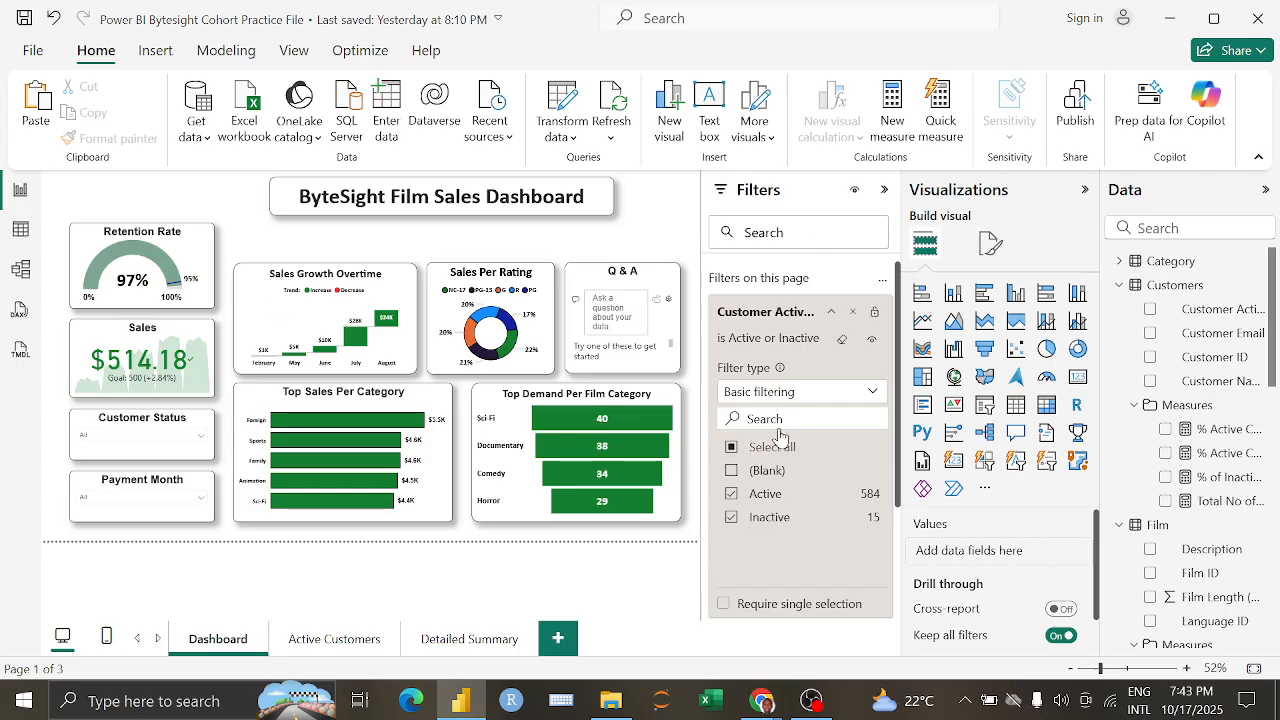
click(886, 192)
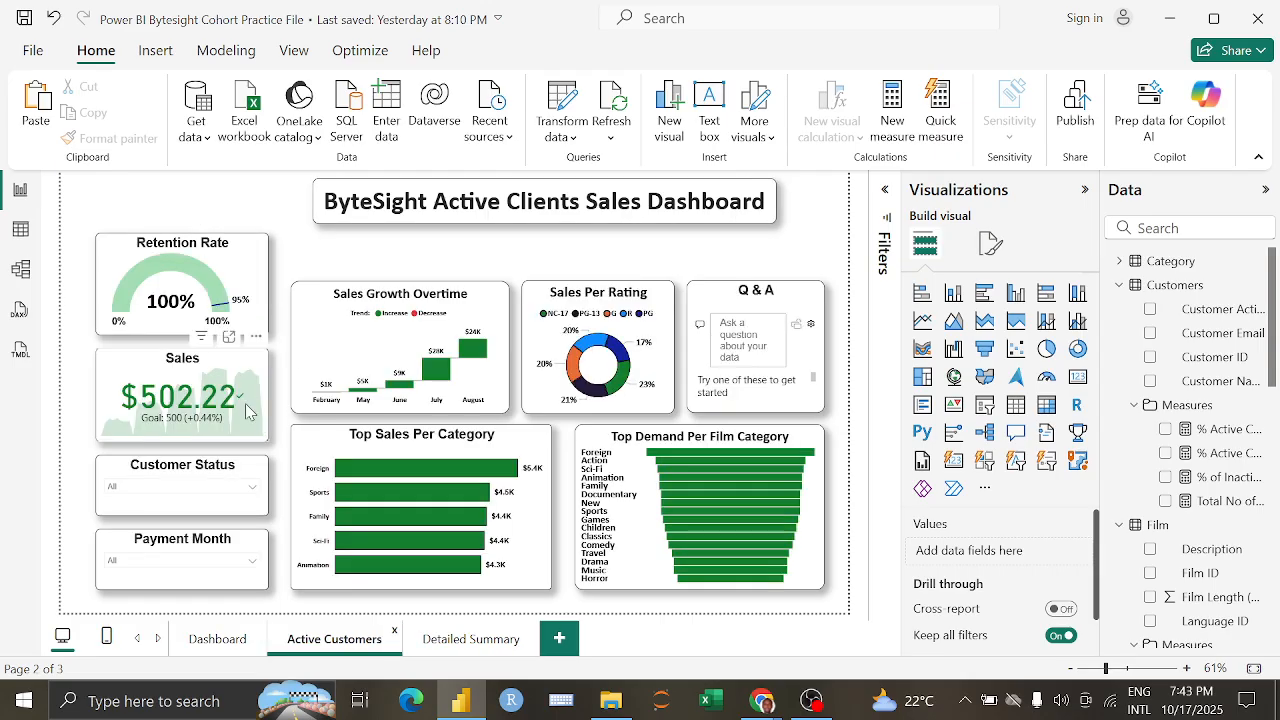
Step: Replace the Customer Status slicer's field with Rental Rate Category on the Active Customers page and check its options
click(252, 492)
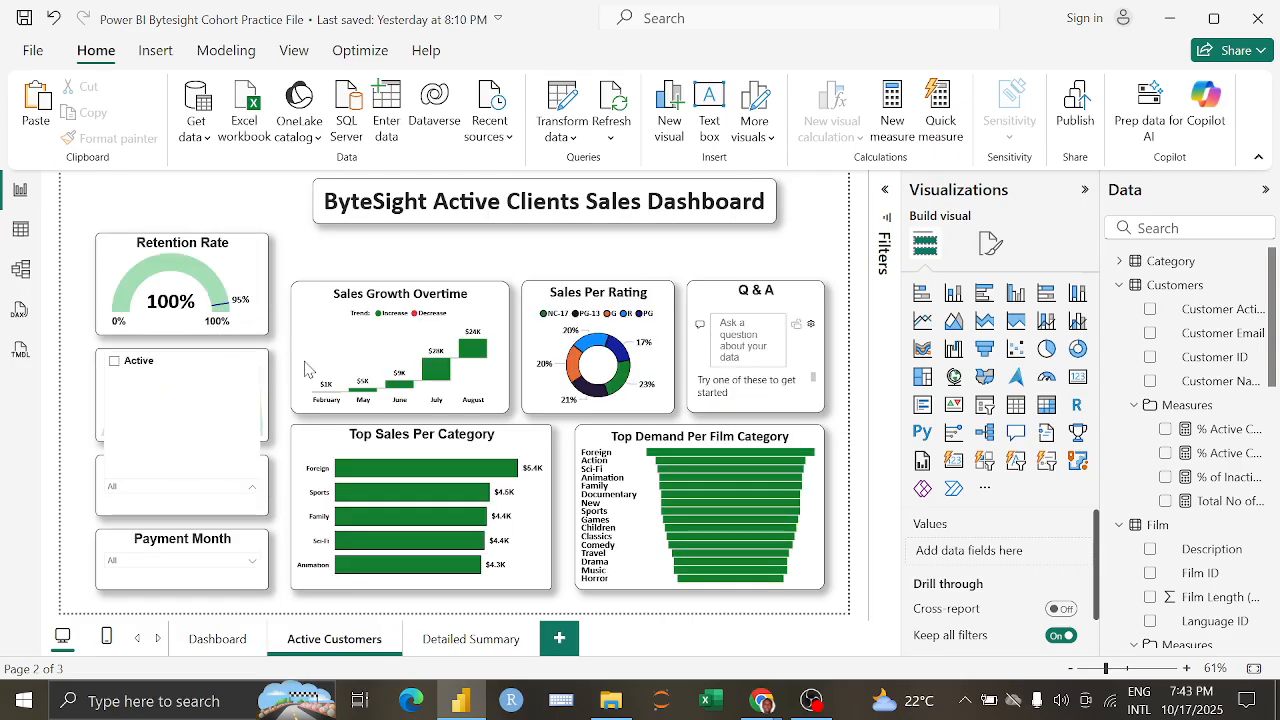
click(280, 340)
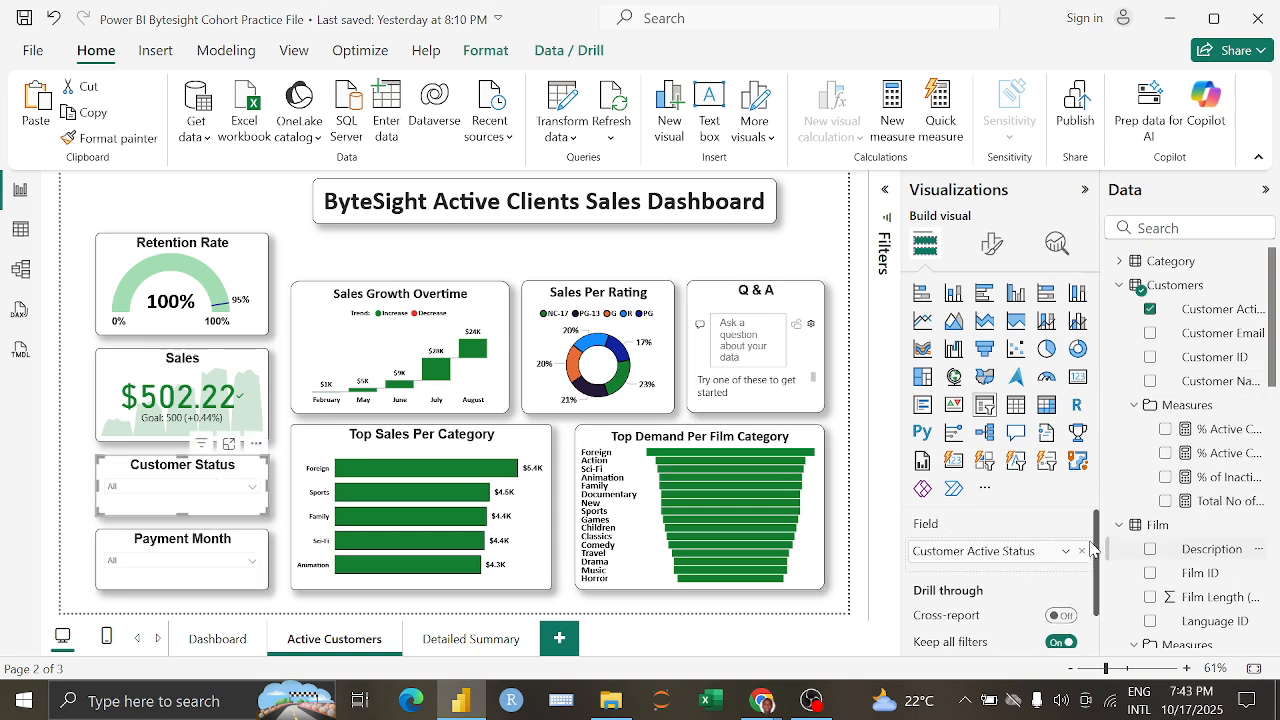
click(1079, 553)
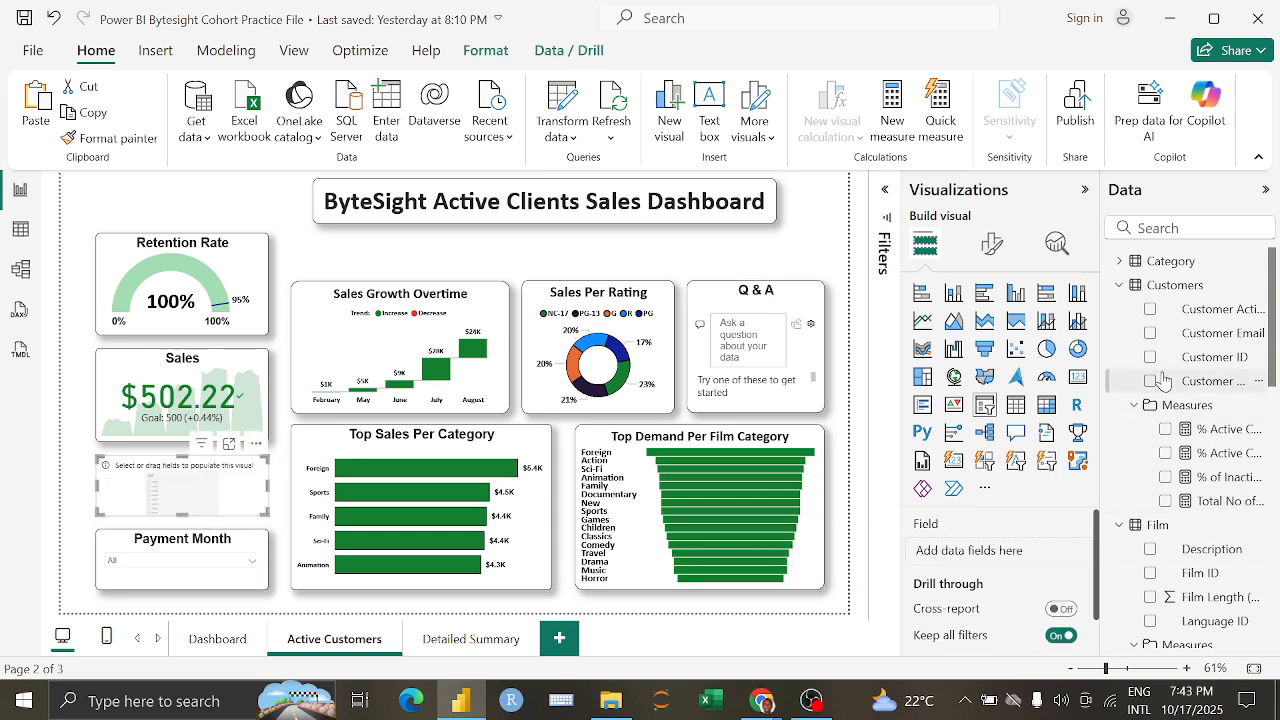
drag(1099, 423, 1057, 423)
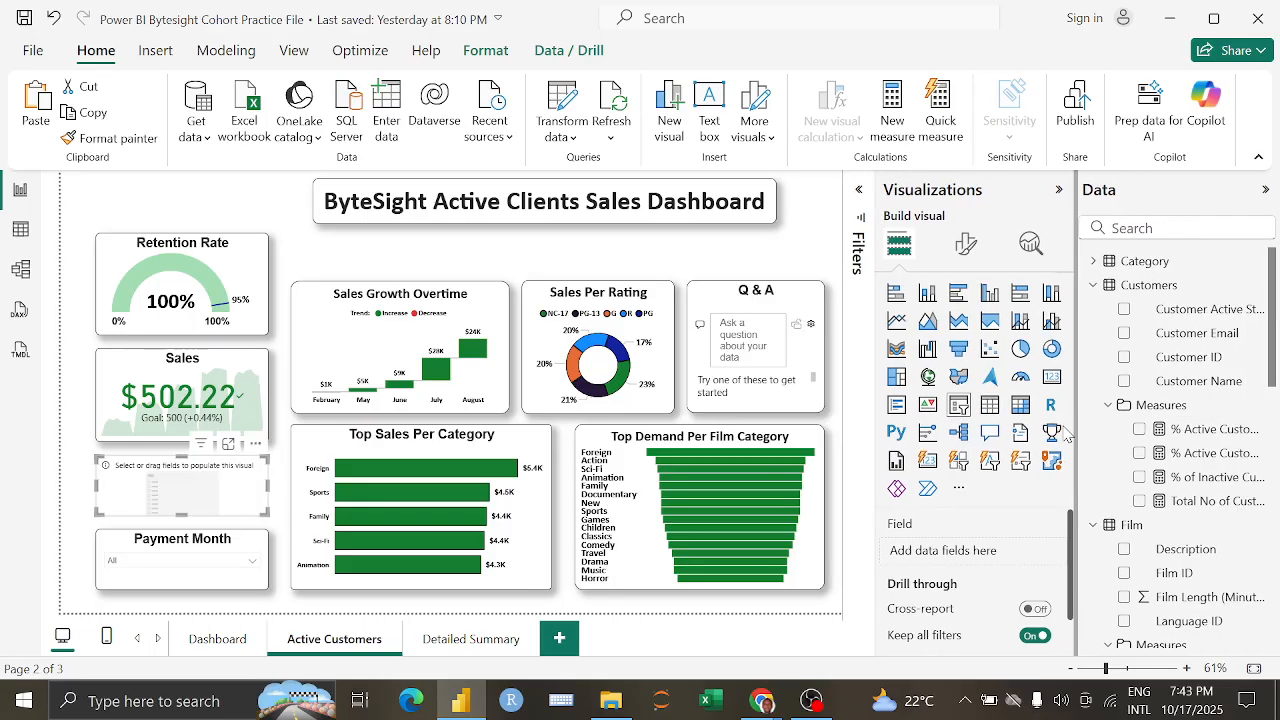
scroll(1143, 444, down, 10)
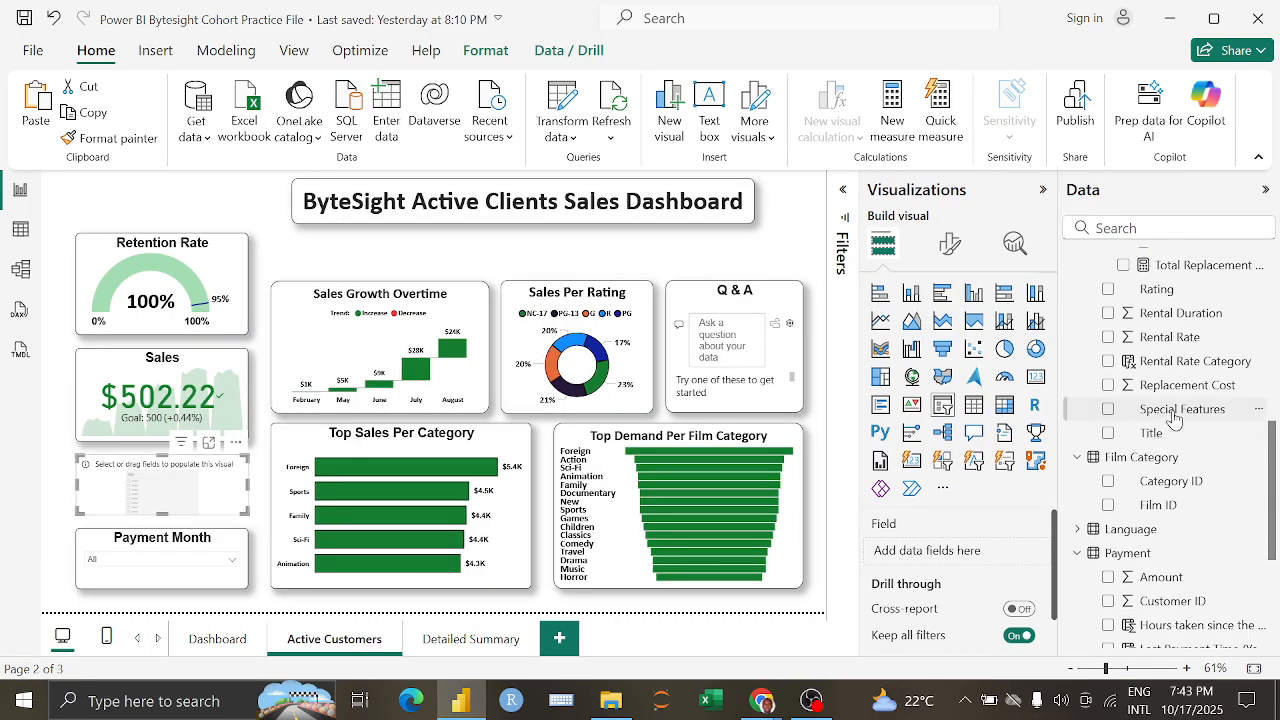
scroll(1150, 440, up, 3)
drag(1190, 461, 935, 551)
click(231, 490)
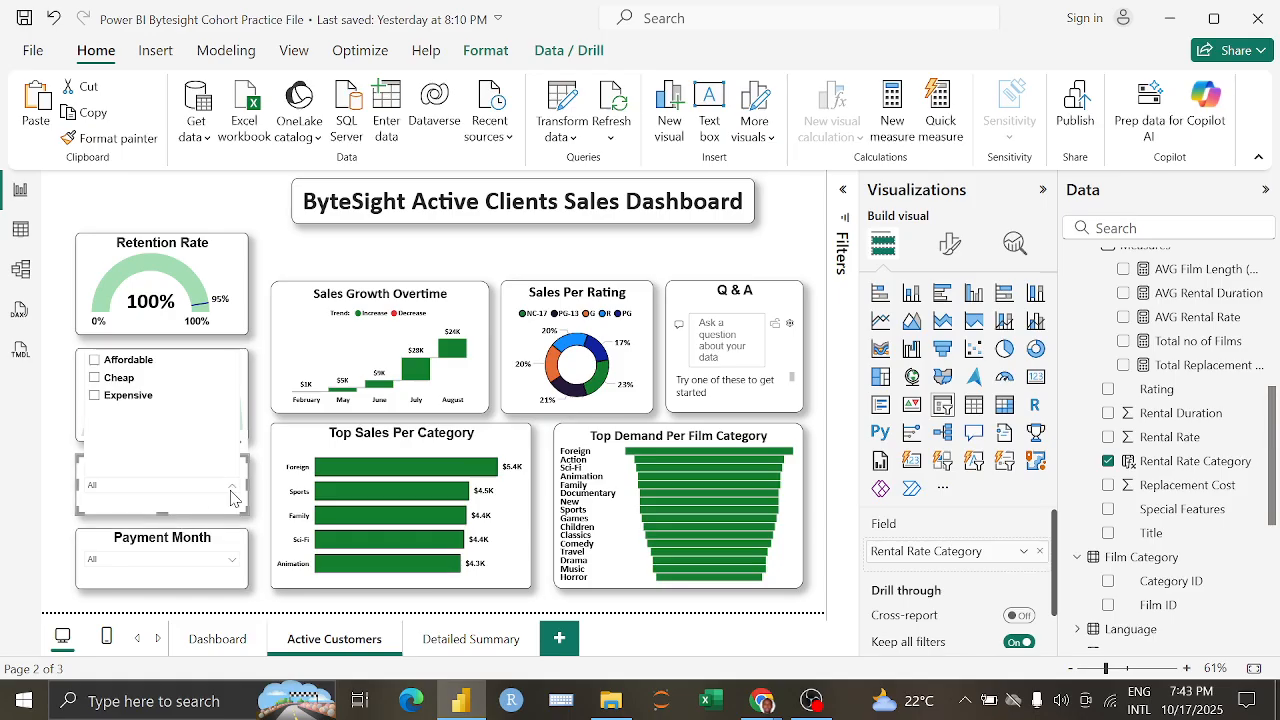
click(908, 527)
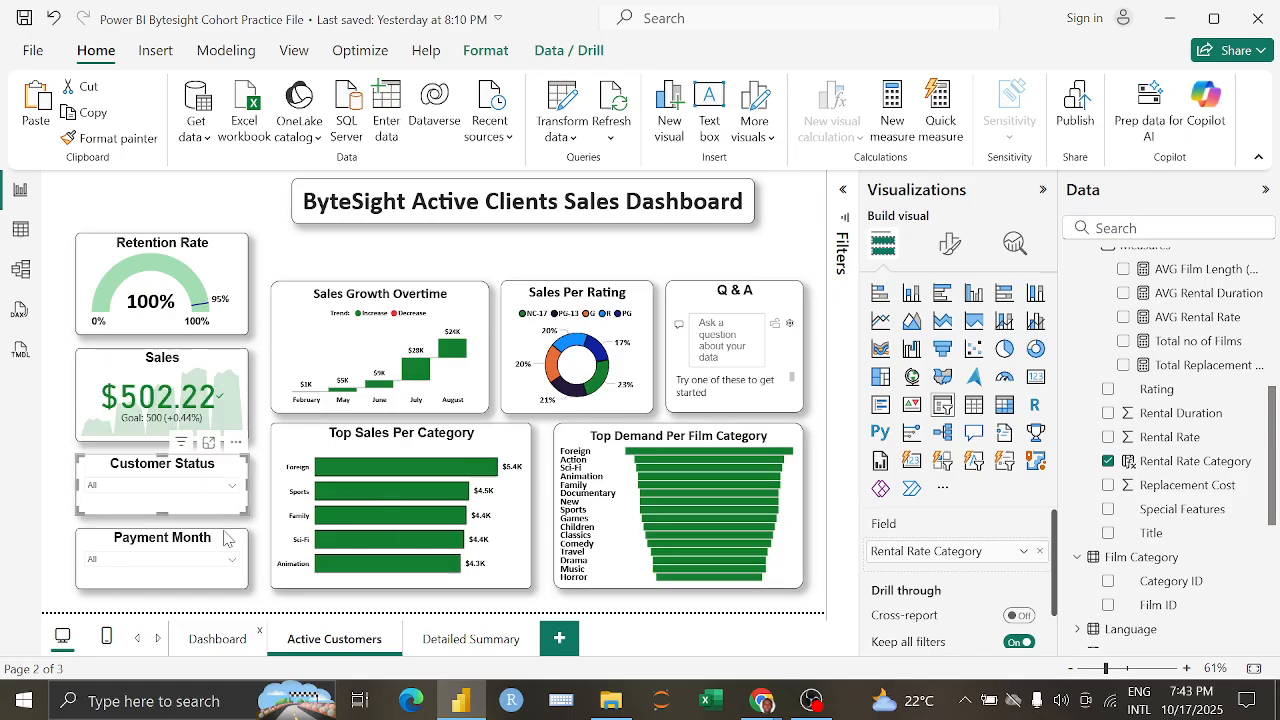
Step: Change the title of the slicer above Payment Month on the Active Customers page to "Rental Rate Category"
click(222, 639)
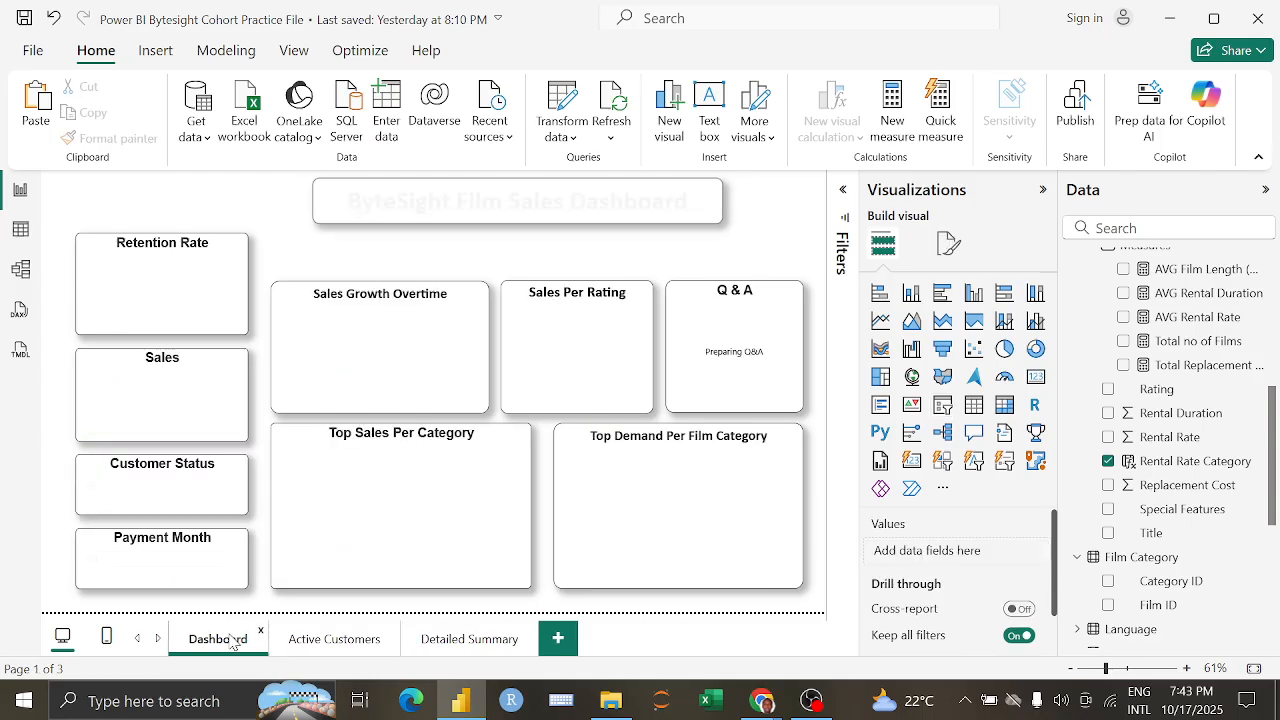
click(347, 640)
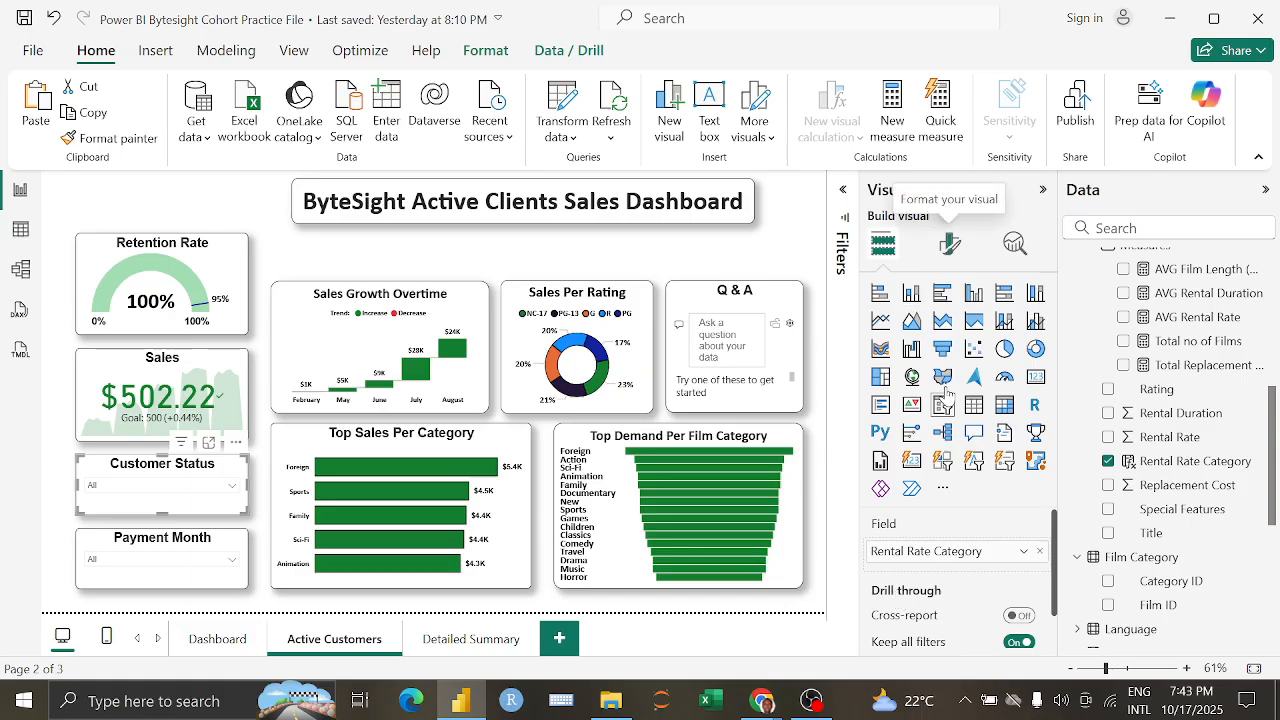
click(950, 244)
click(950, 337)
click(957, 432)
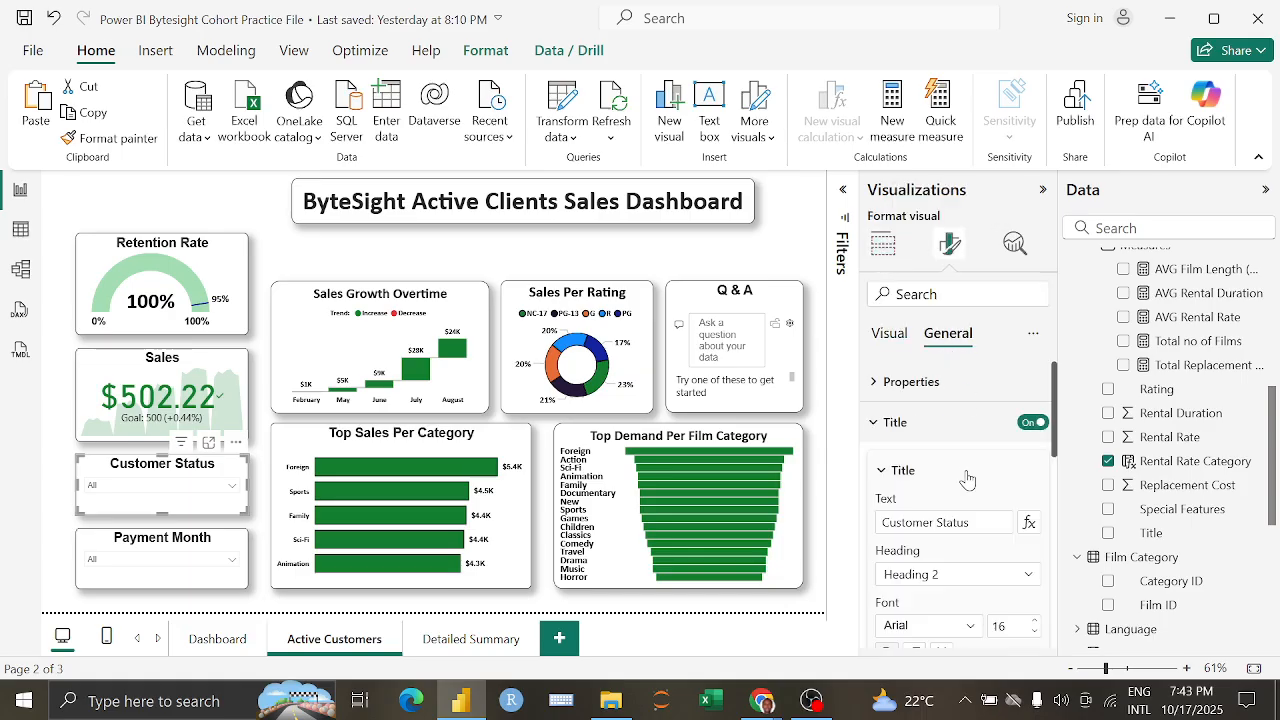
click(977, 519)
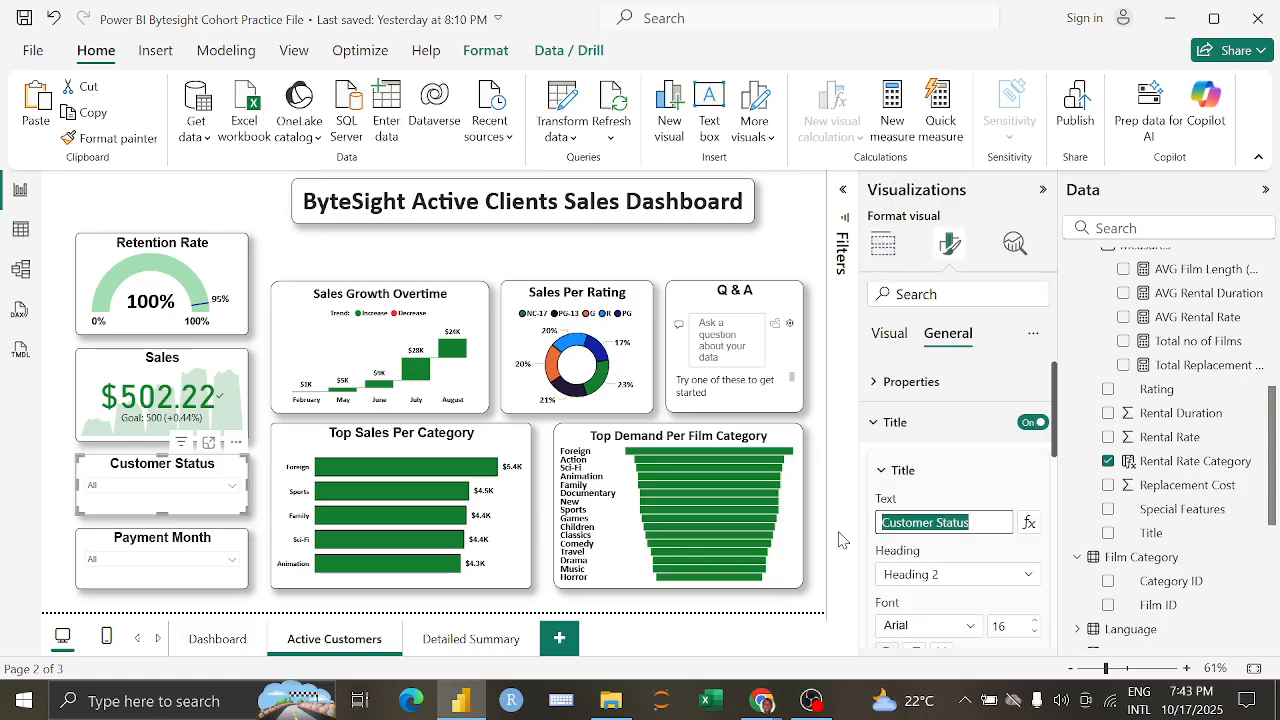
text(Rental Rate Ctegory)
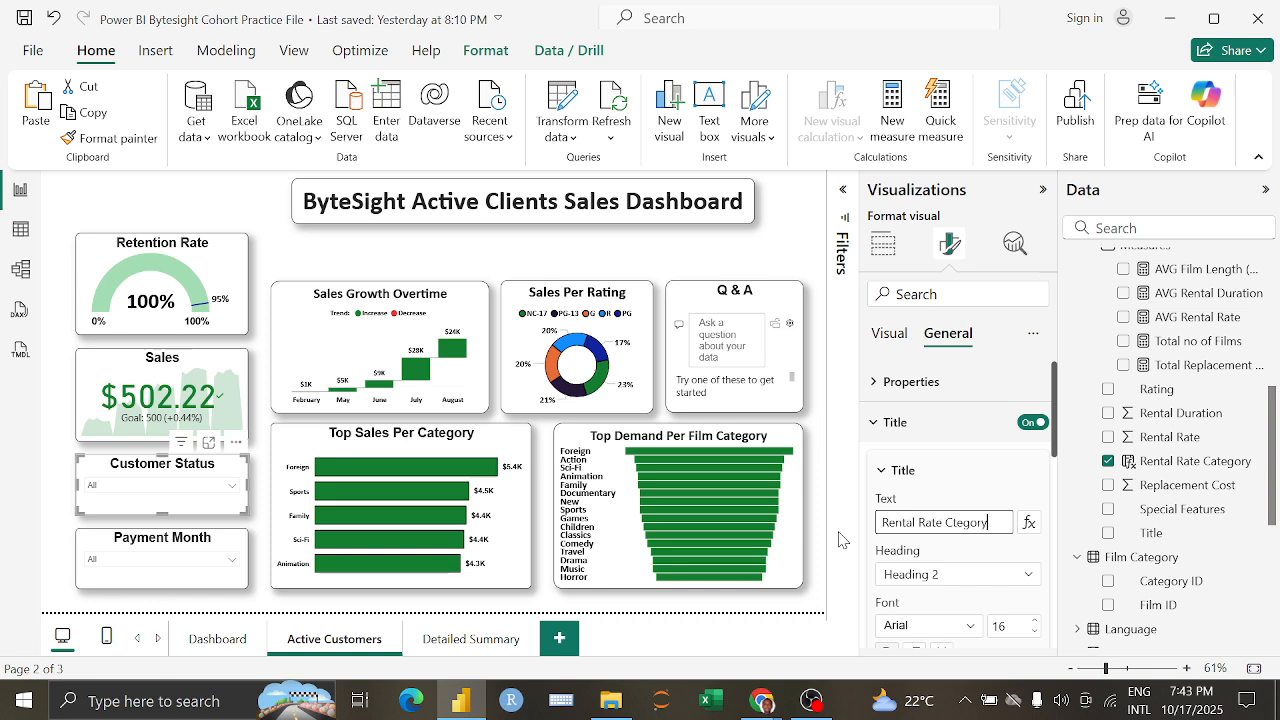
key(Return)
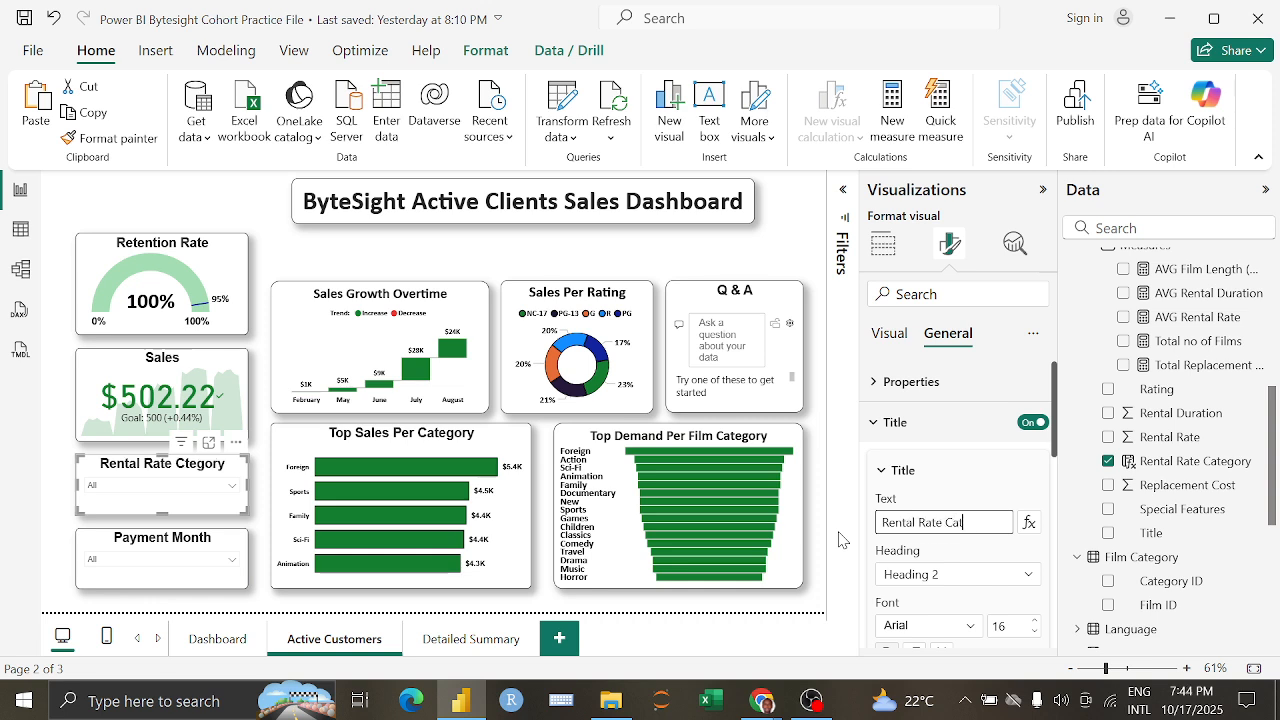
key(Return)
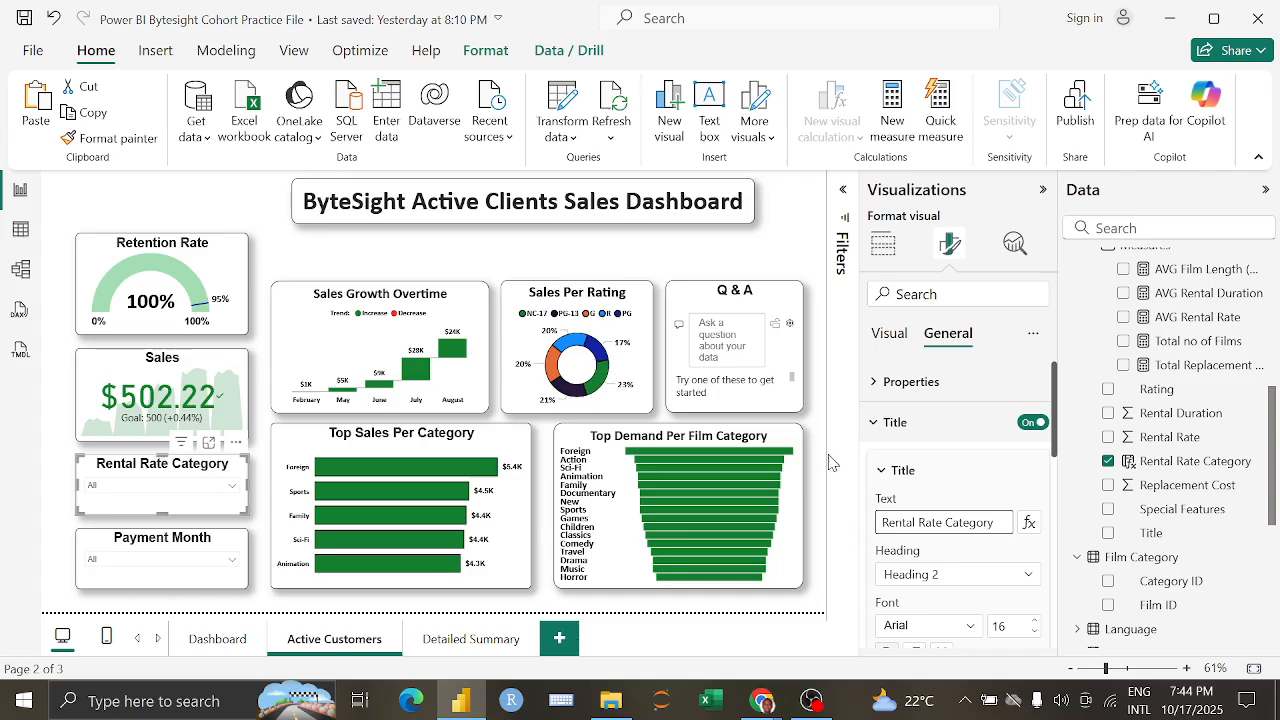
click(787, 260)
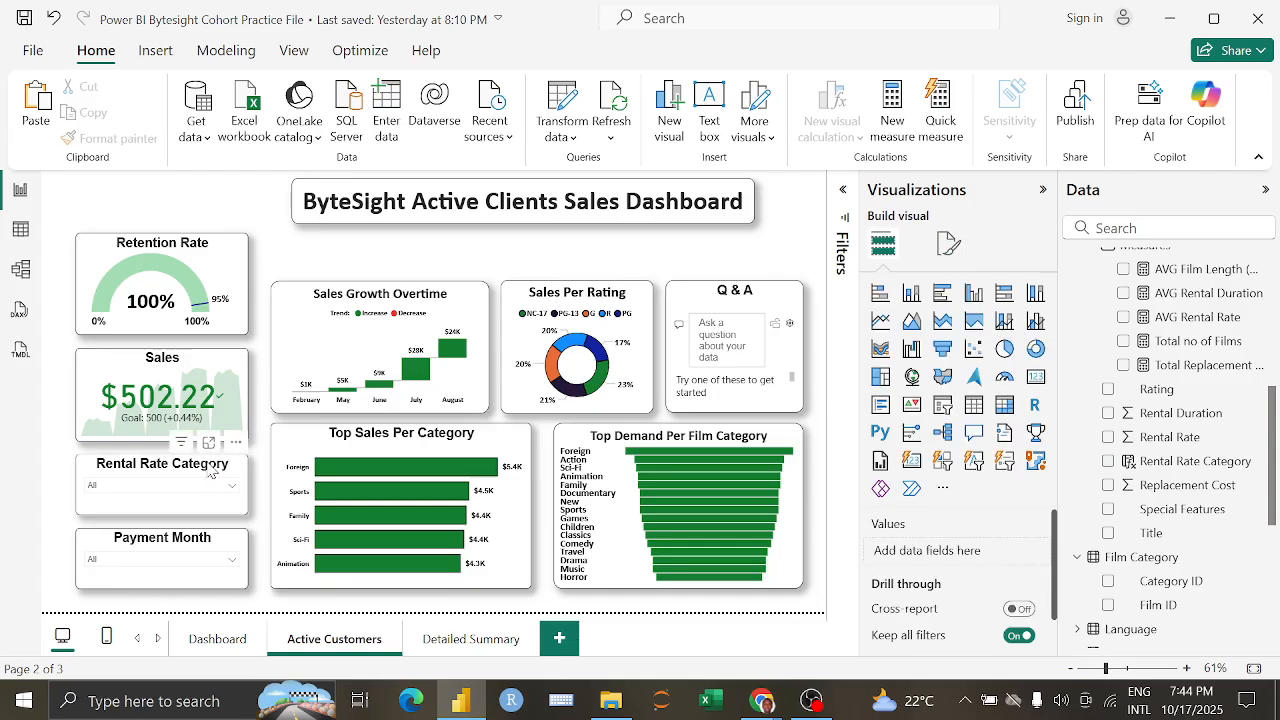
Step: Replace the Dashboard page's Customer Status slicer with an unsynced copy of the Rental Rate Category slicer
click(211, 473)
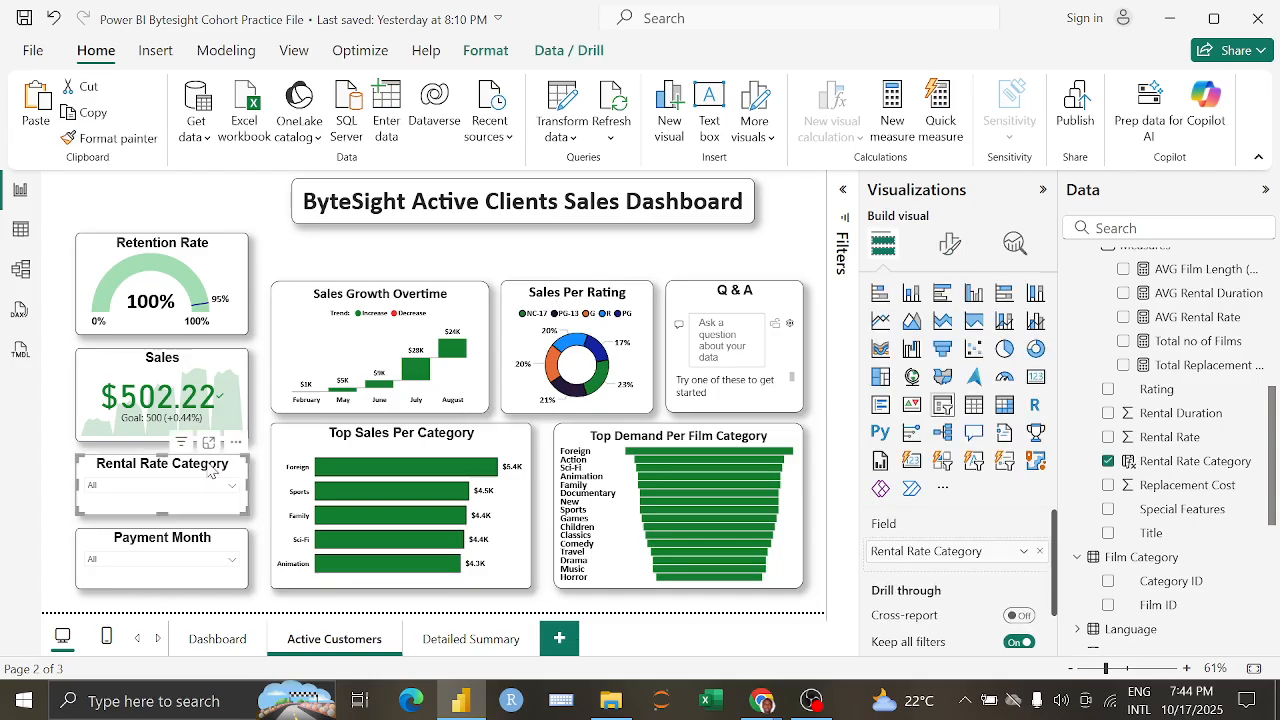
click(228, 640)
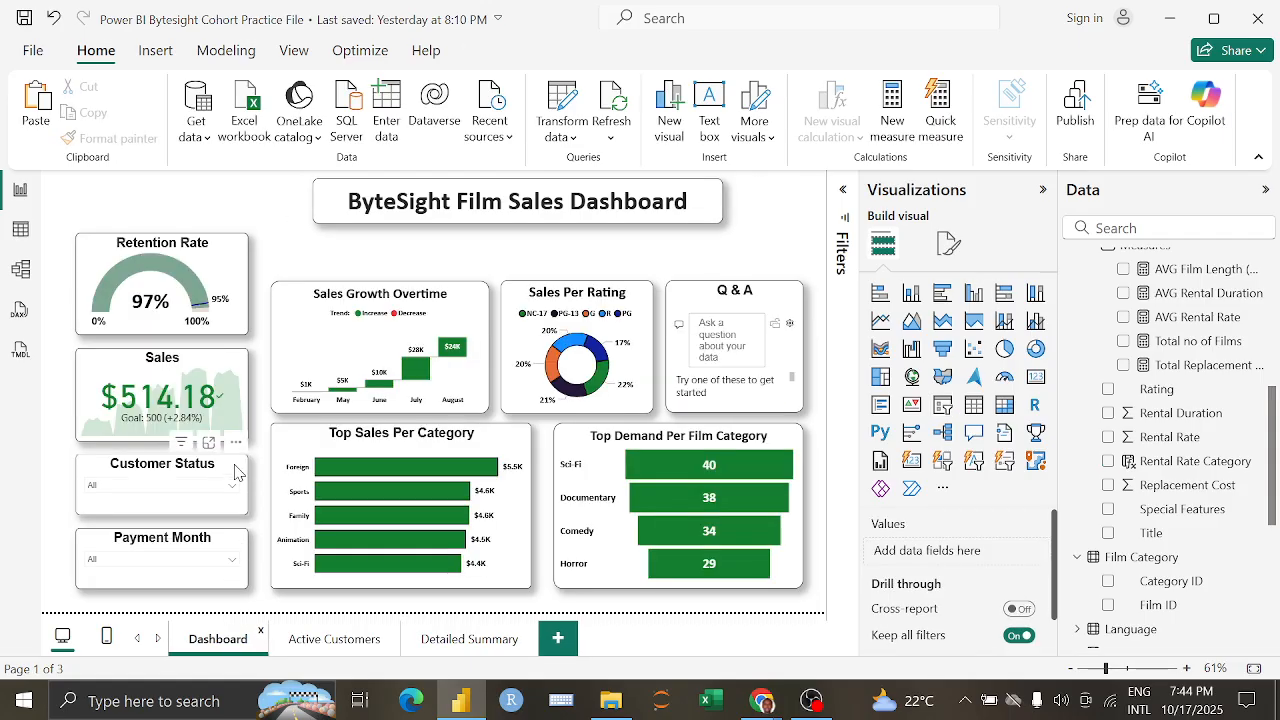
click(237, 473)
key(Delete)
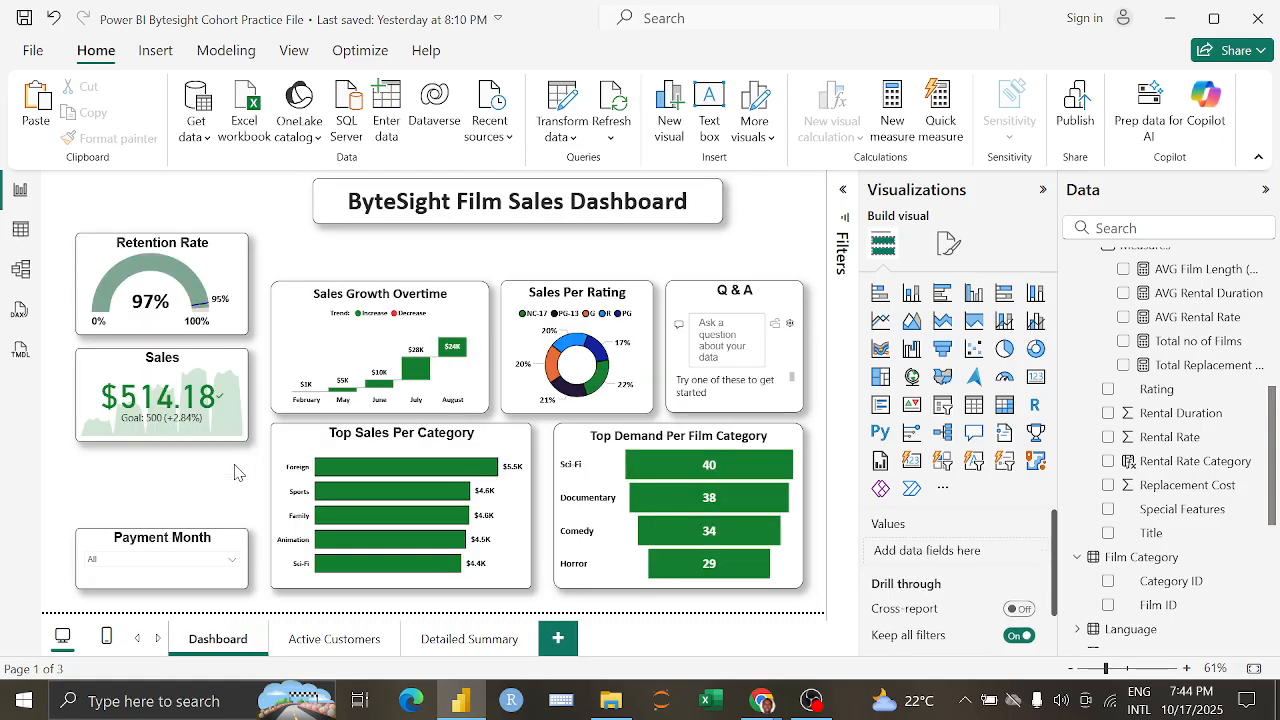
key(ctrl+v)
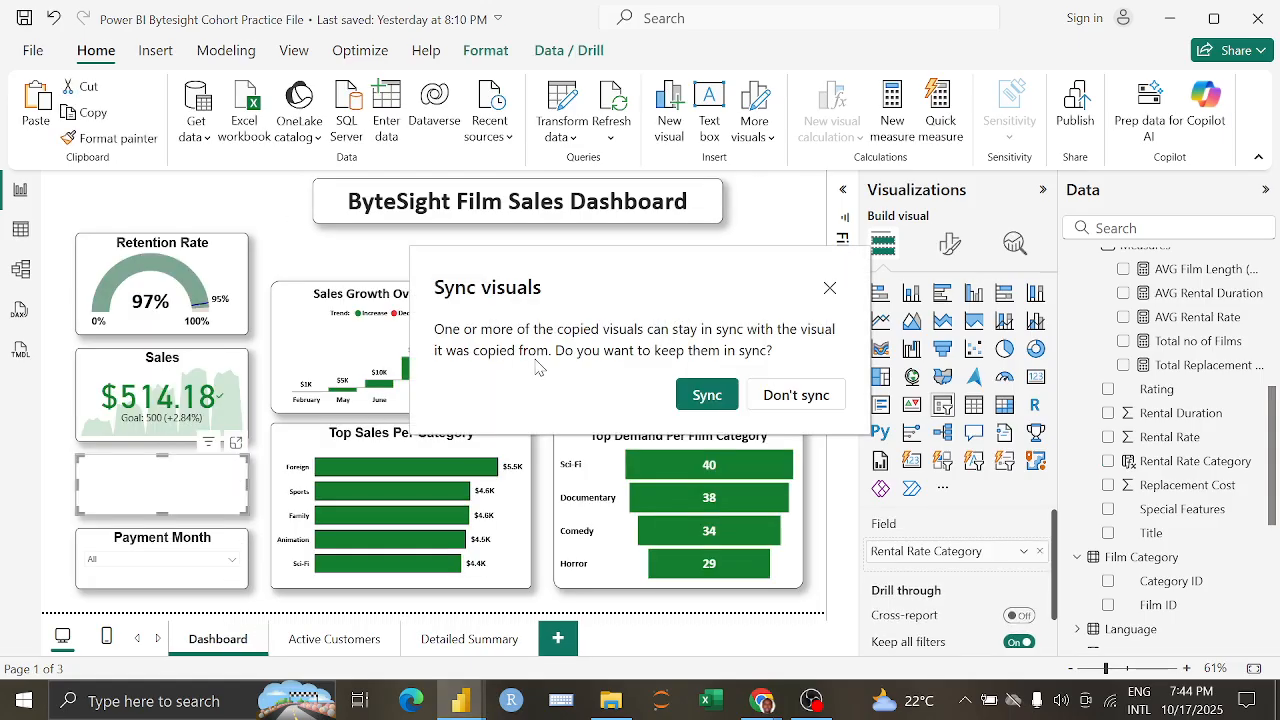
click(783, 396)
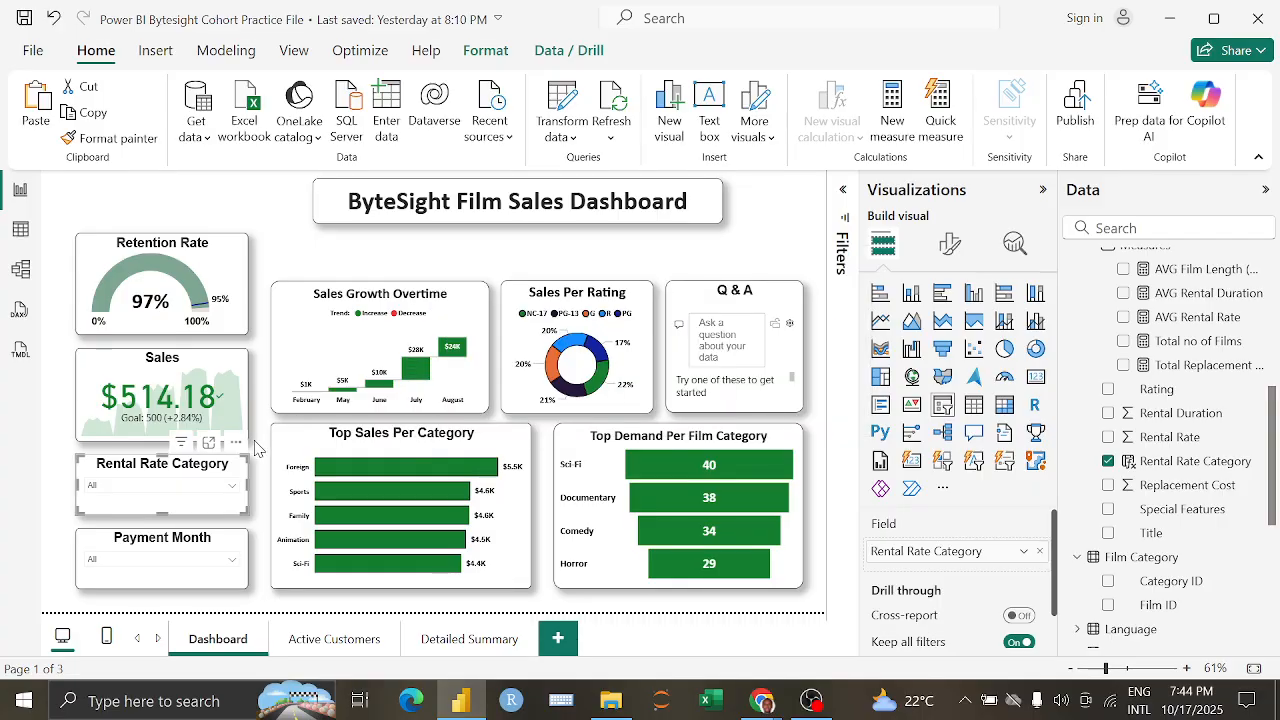
click(763, 265)
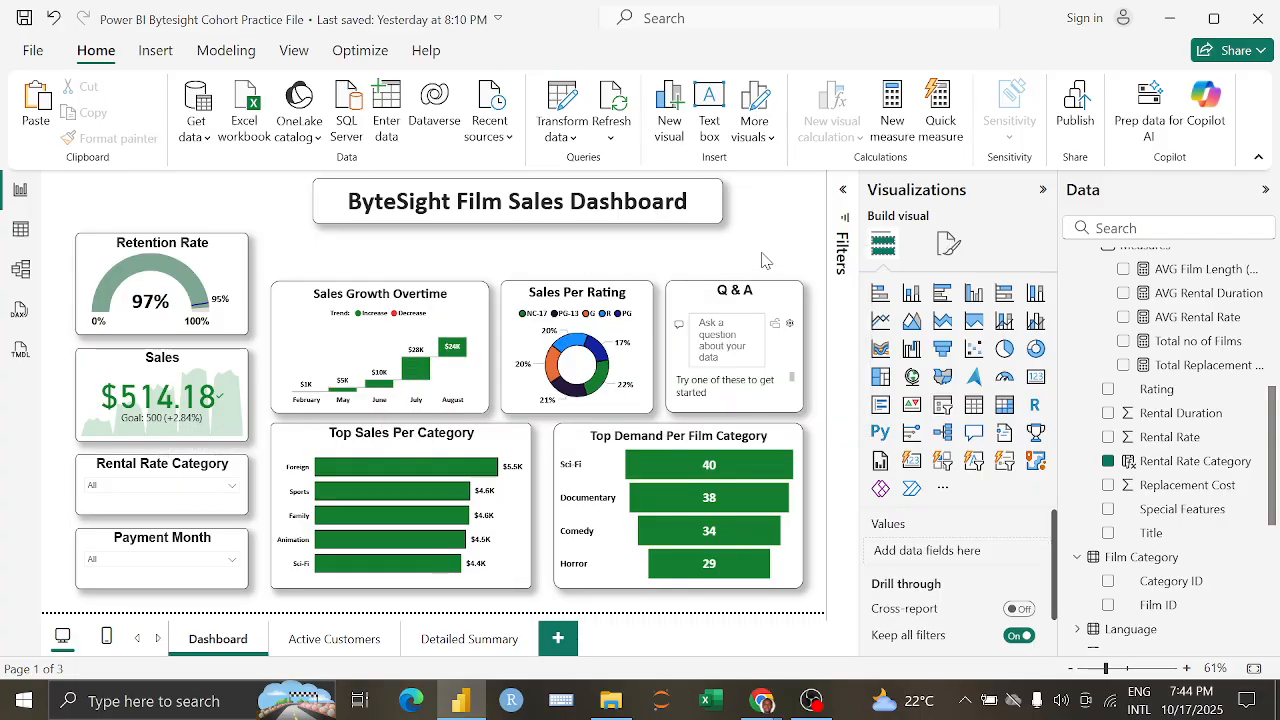
Step: Filter the Top Demand Per Film Category funnel on the Active Customers page to the top 5 film categories by Total No of Customers
click(362, 651)
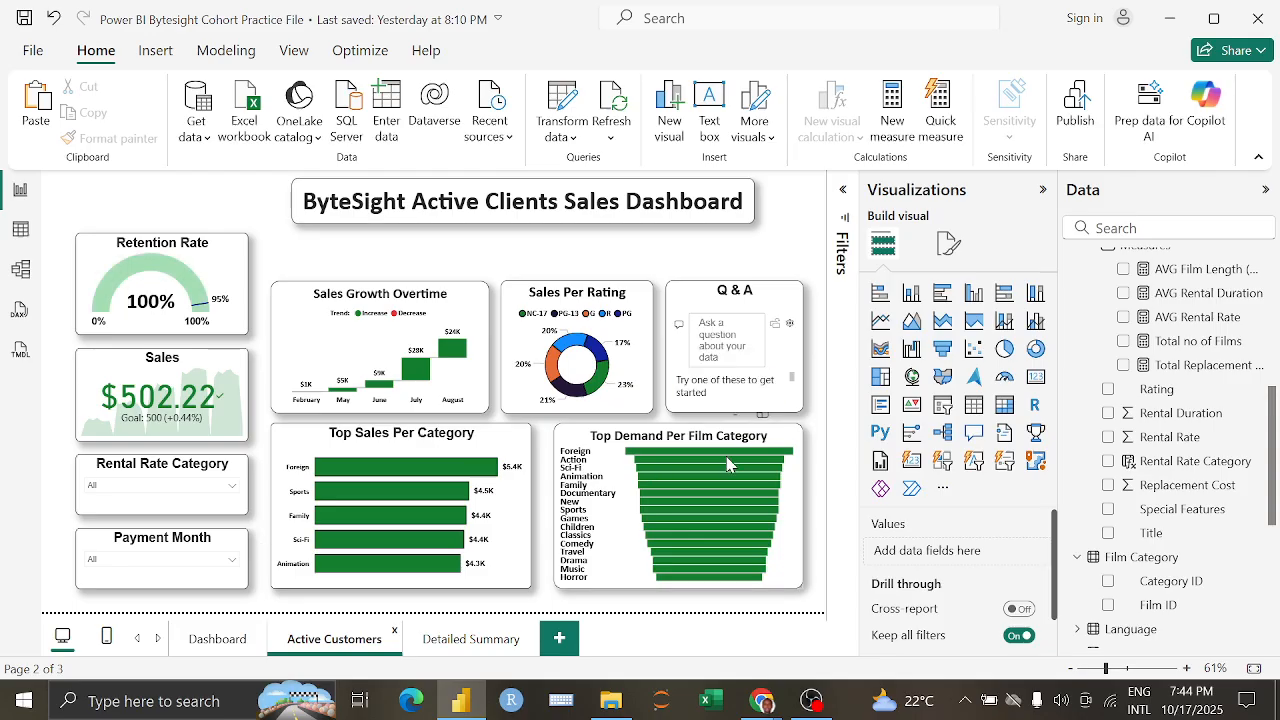
click(737, 446)
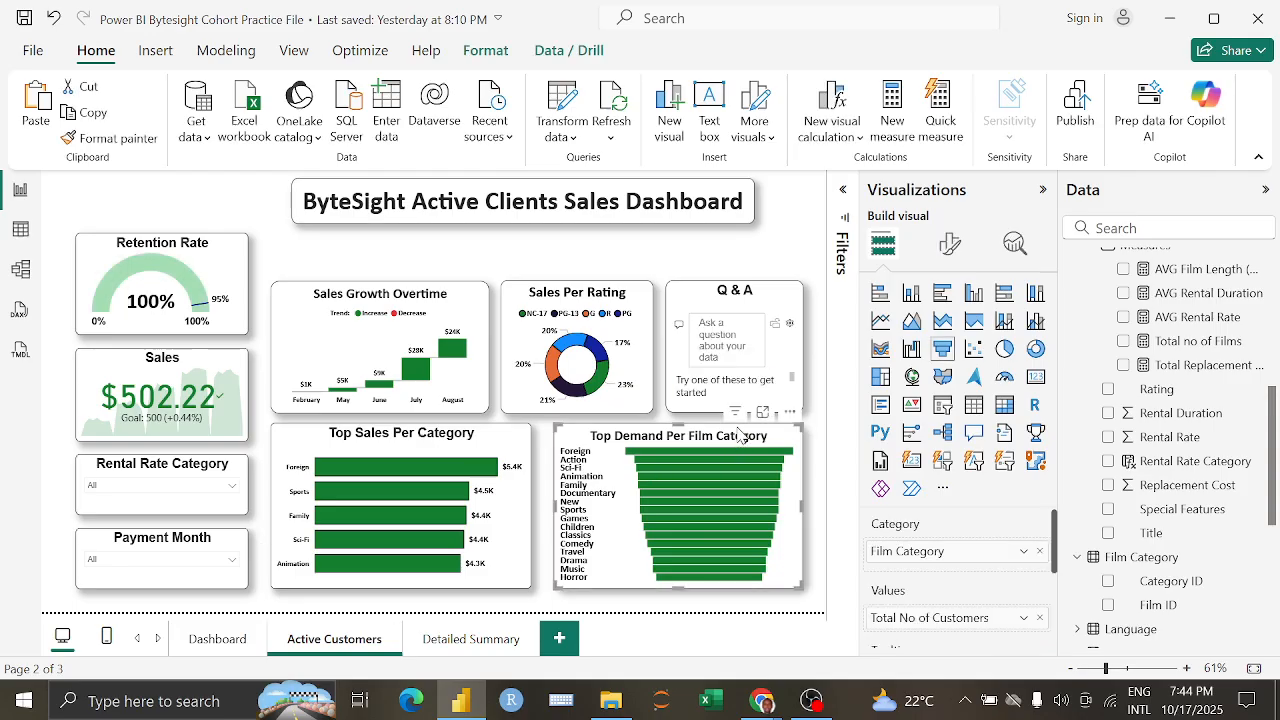
click(843, 196)
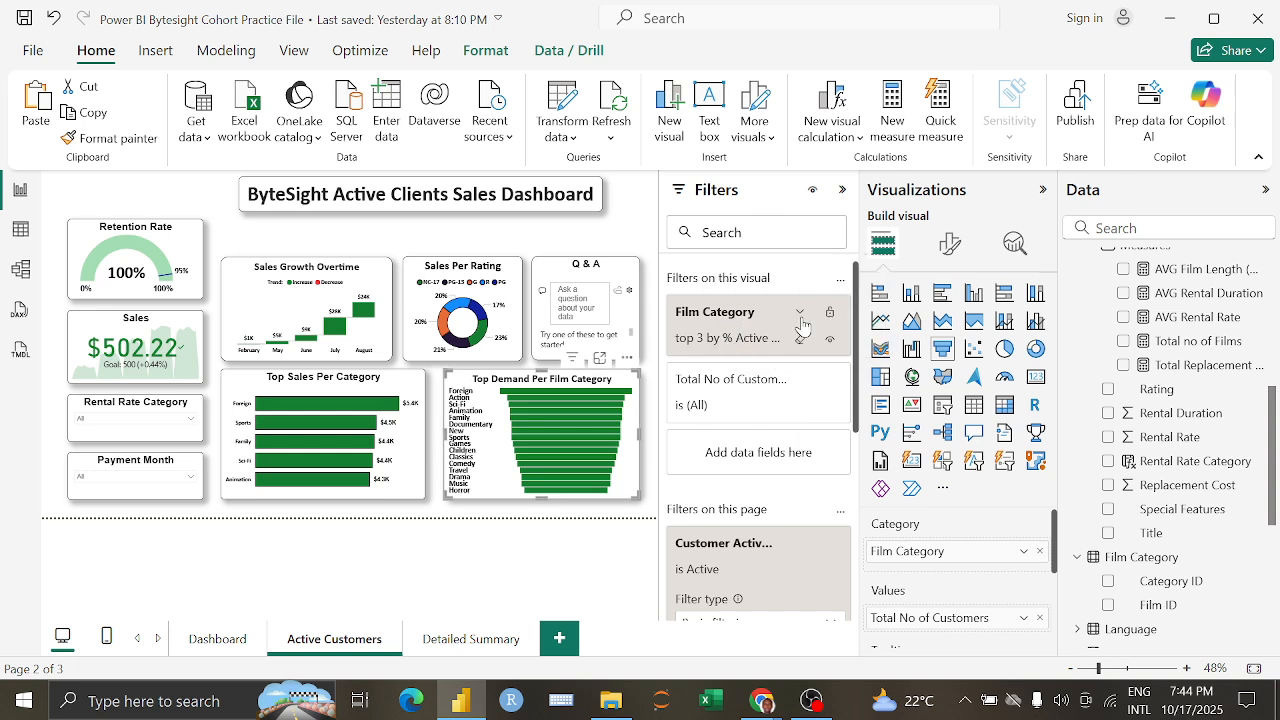
click(801, 316)
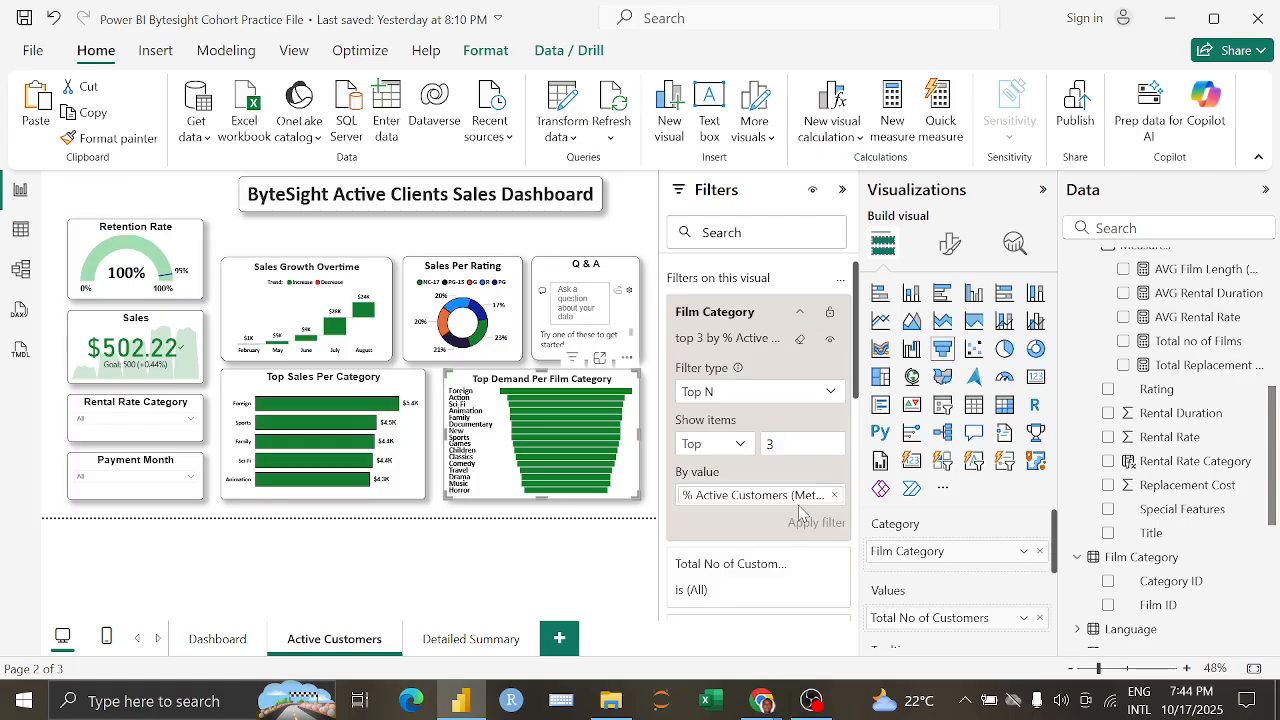
click(835, 496)
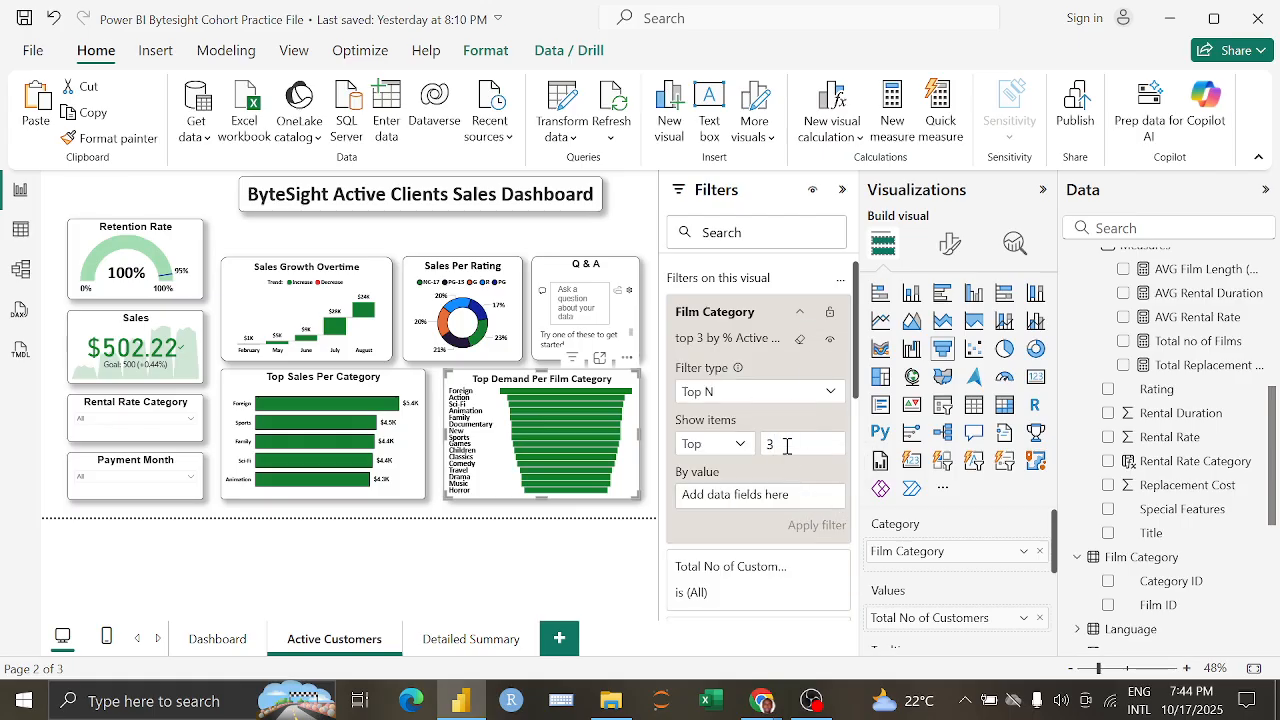
key(BackSpace)
scroll(1205, 484, up, 5)
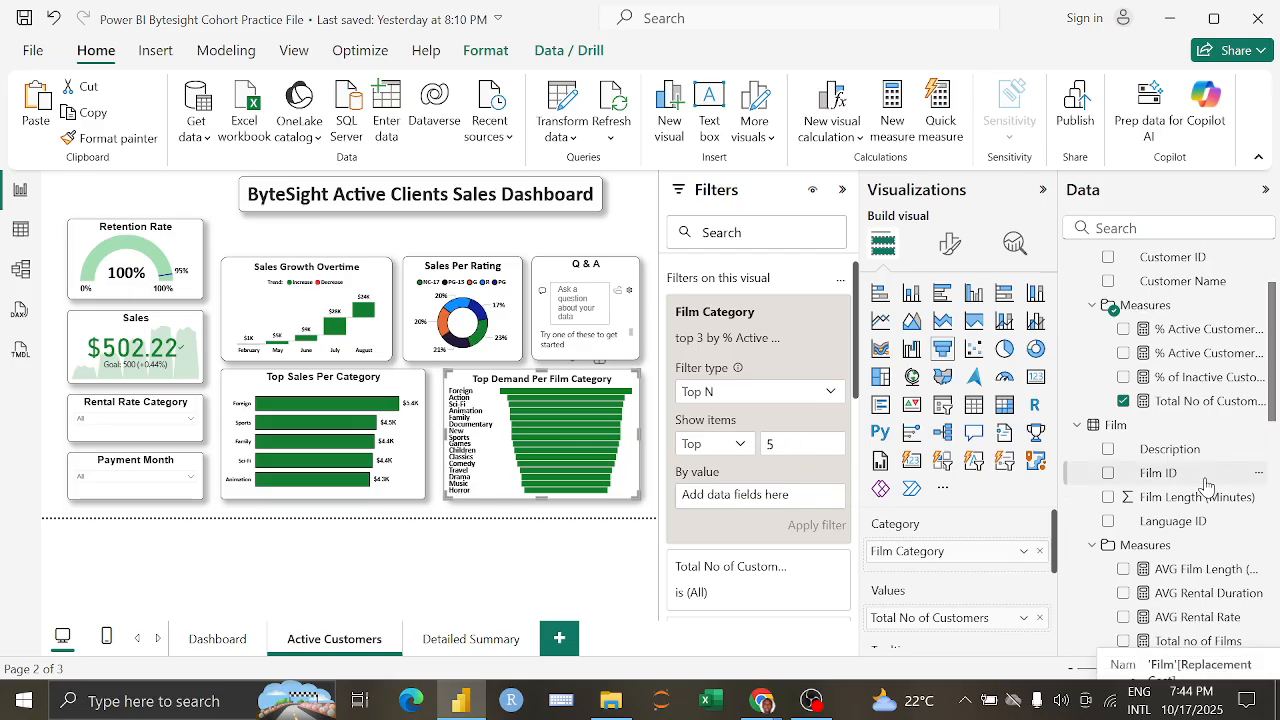
drag(1188, 403, 775, 505)
click(814, 522)
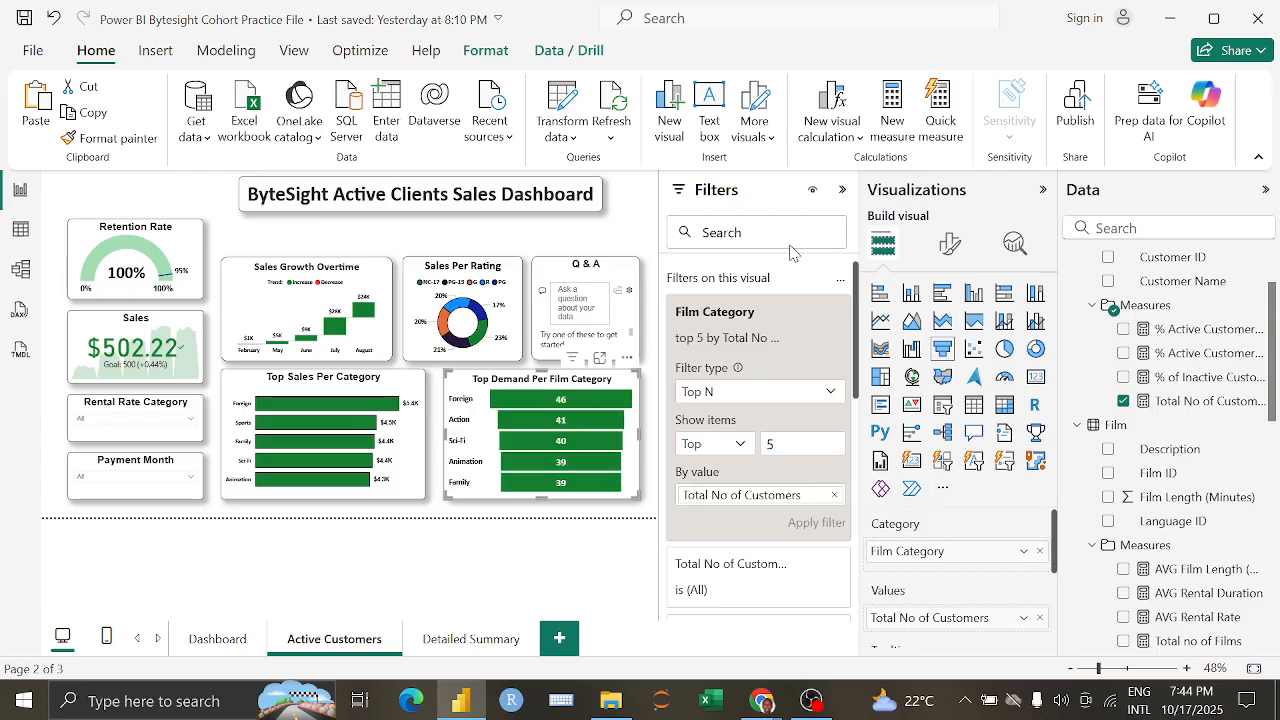
click(840, 192)
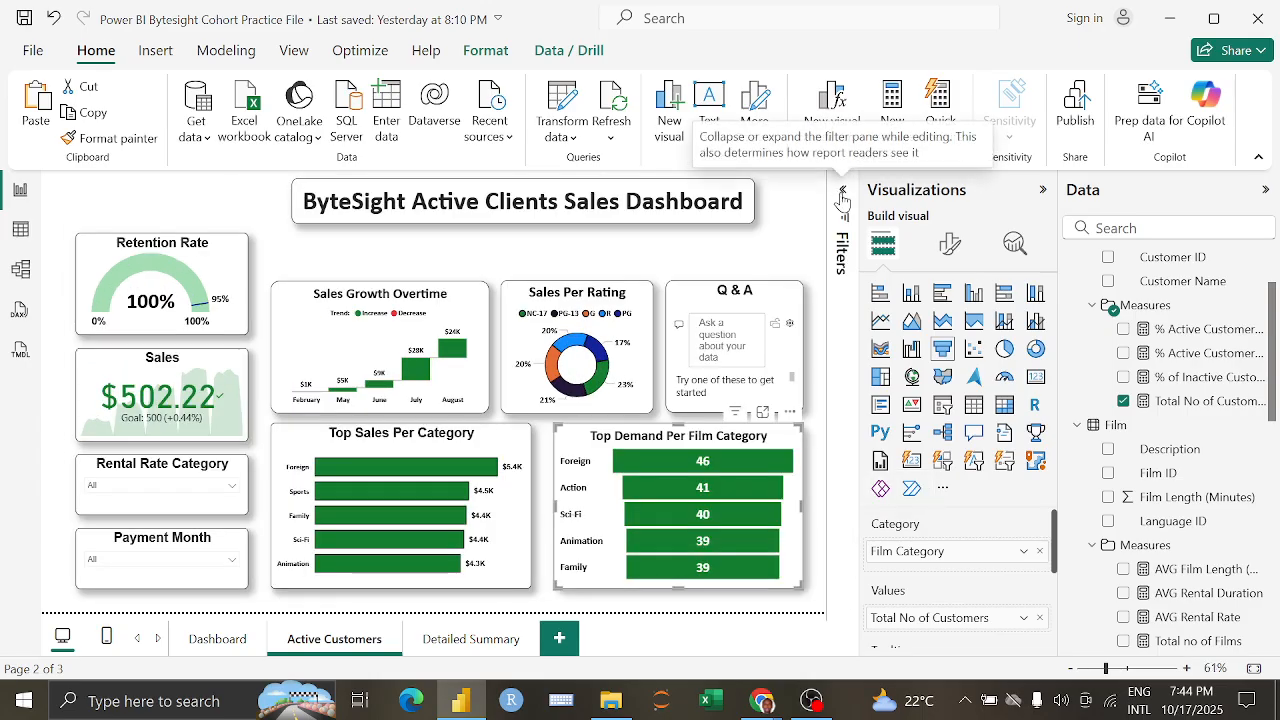
click(814, 472)
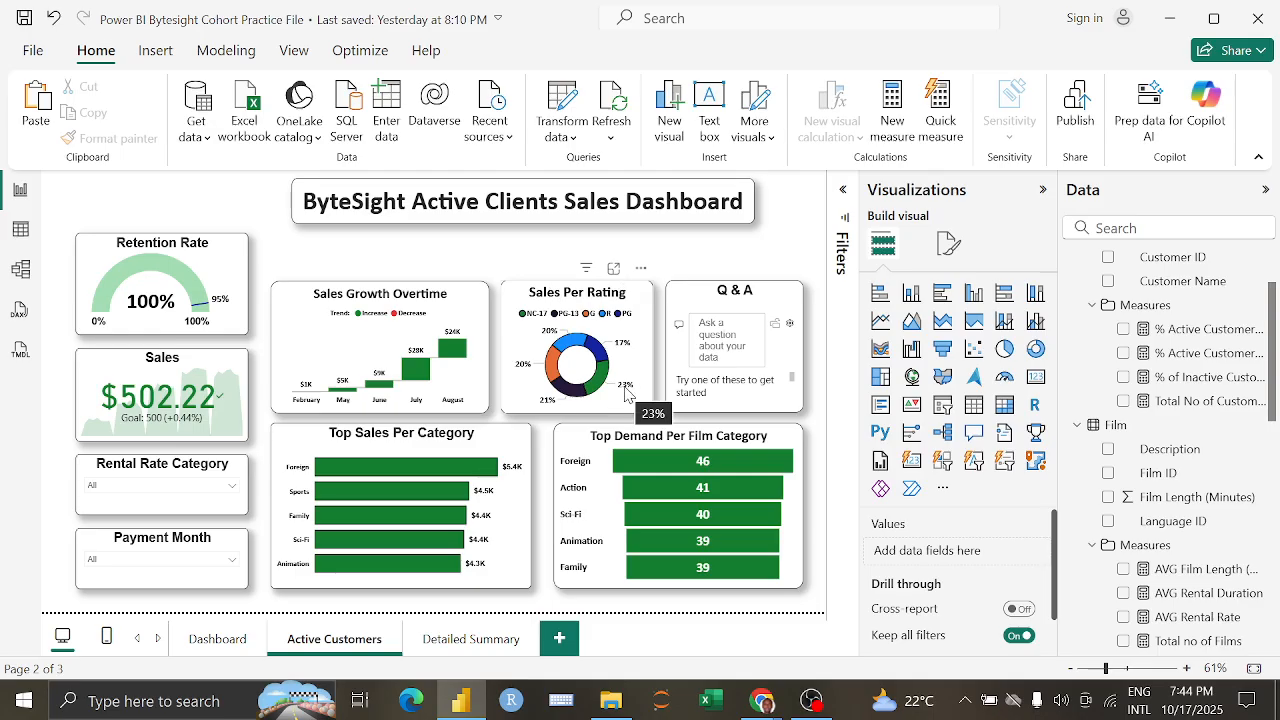
Step: Duplicate the Active Customers page and place the copy directly before the Detailed Summary page
click(250, 636)
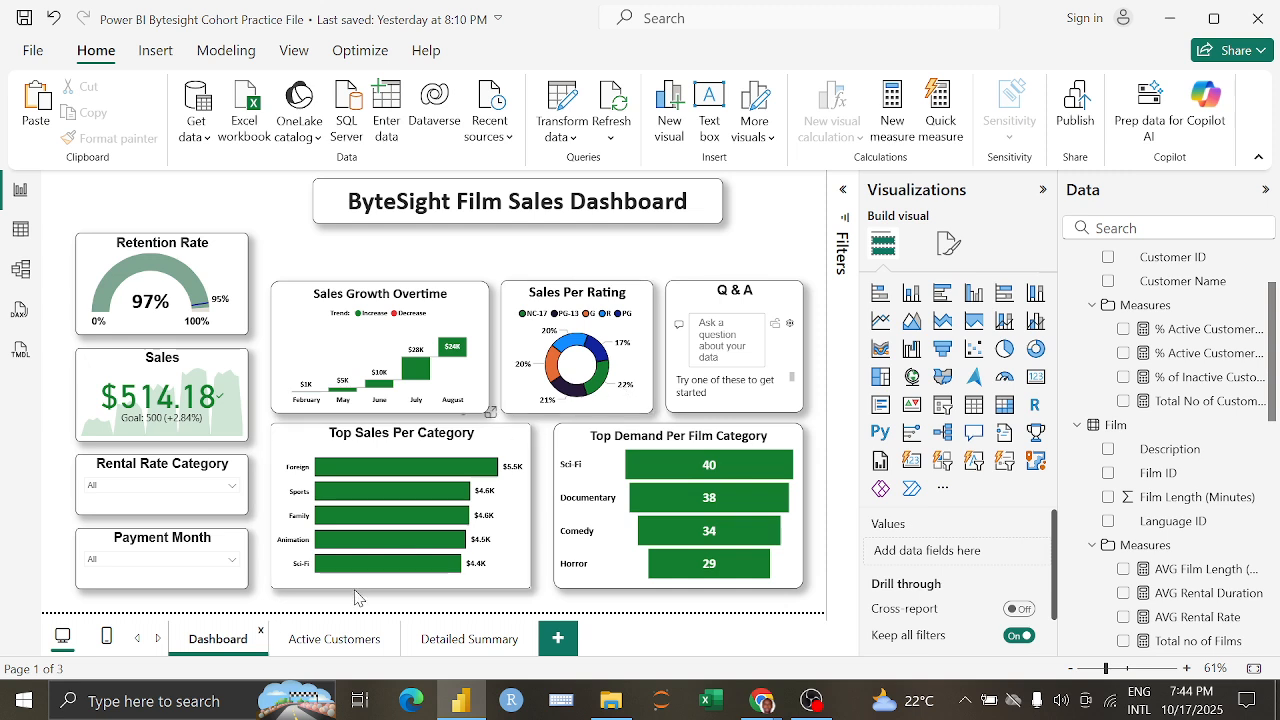
click(351, 645)
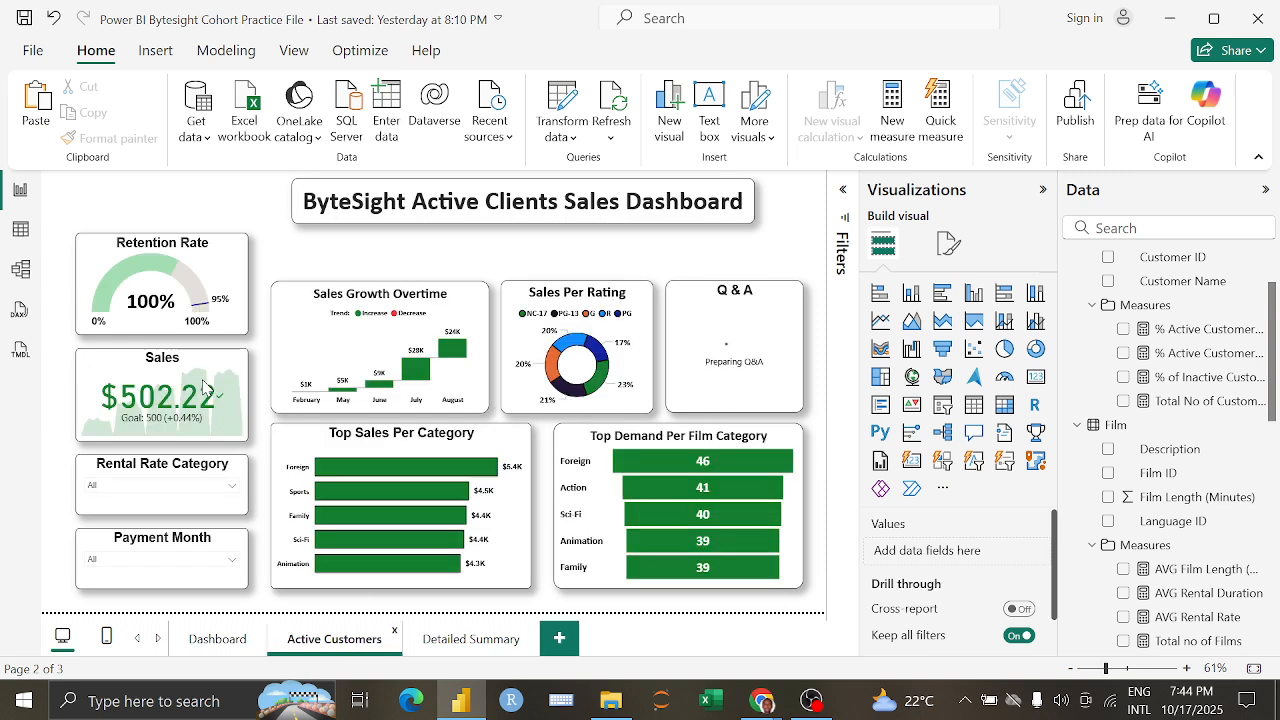
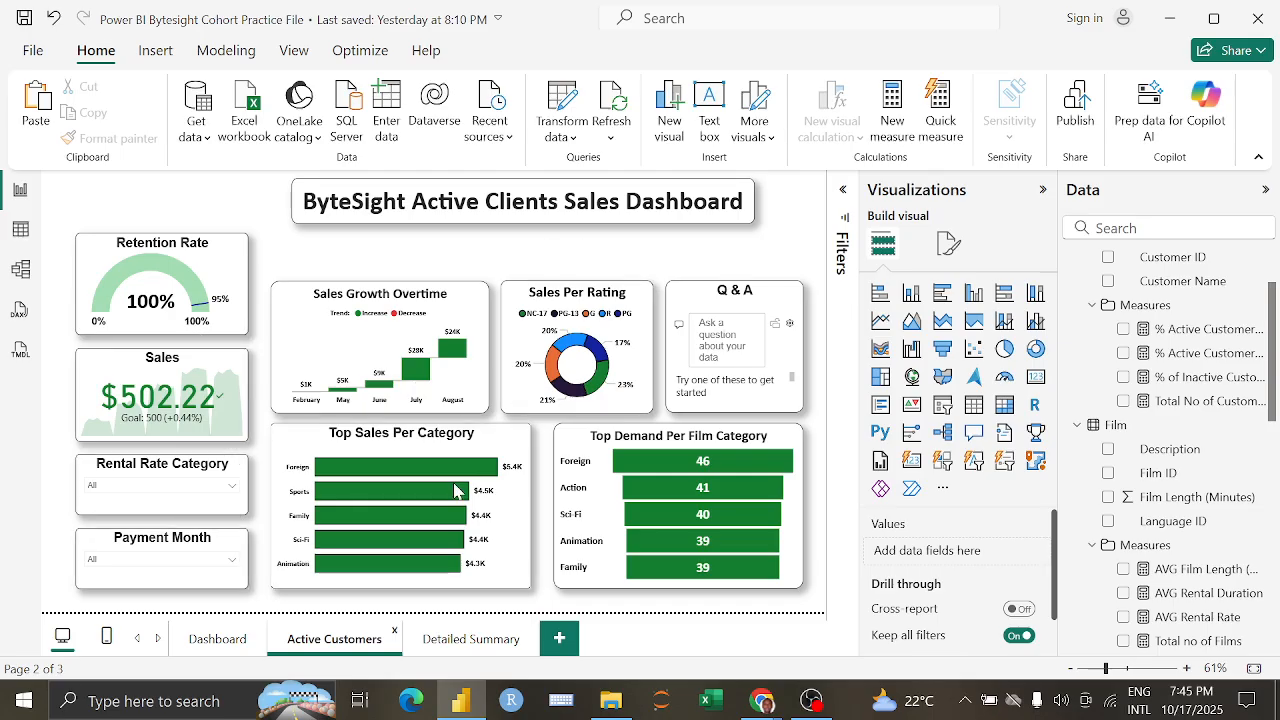
right_click(360, 648)
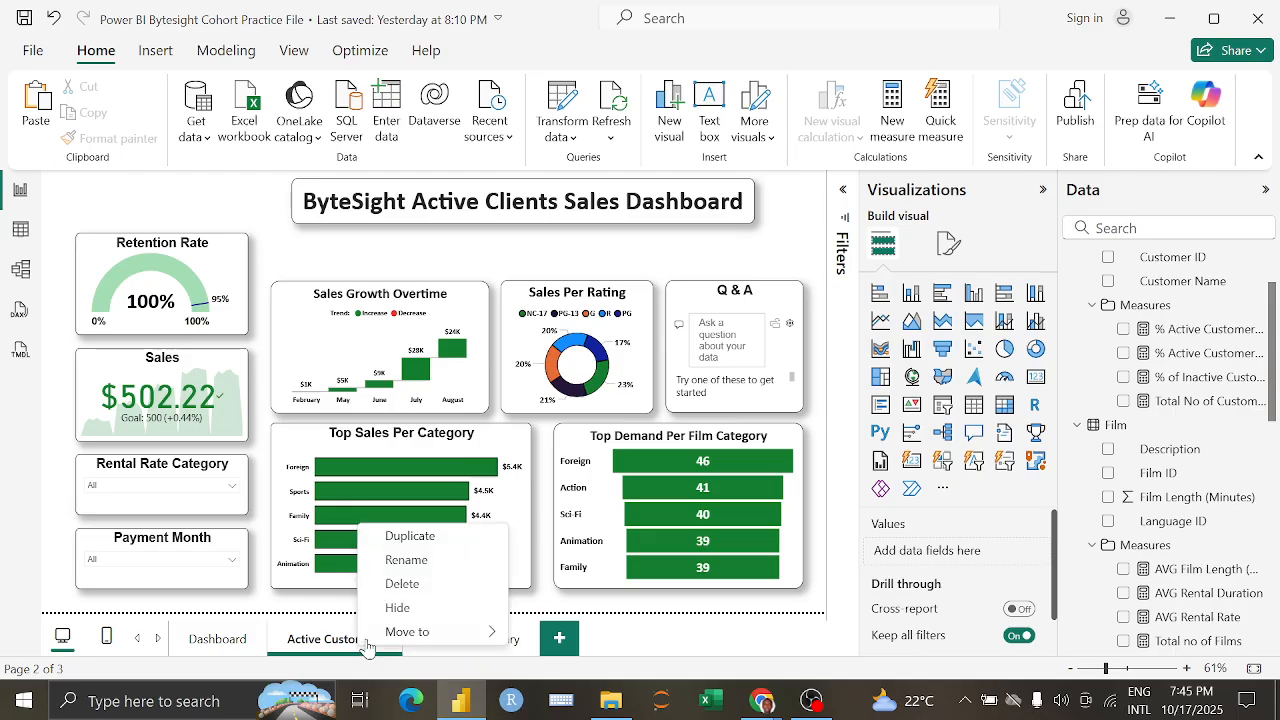
click(410, 537)
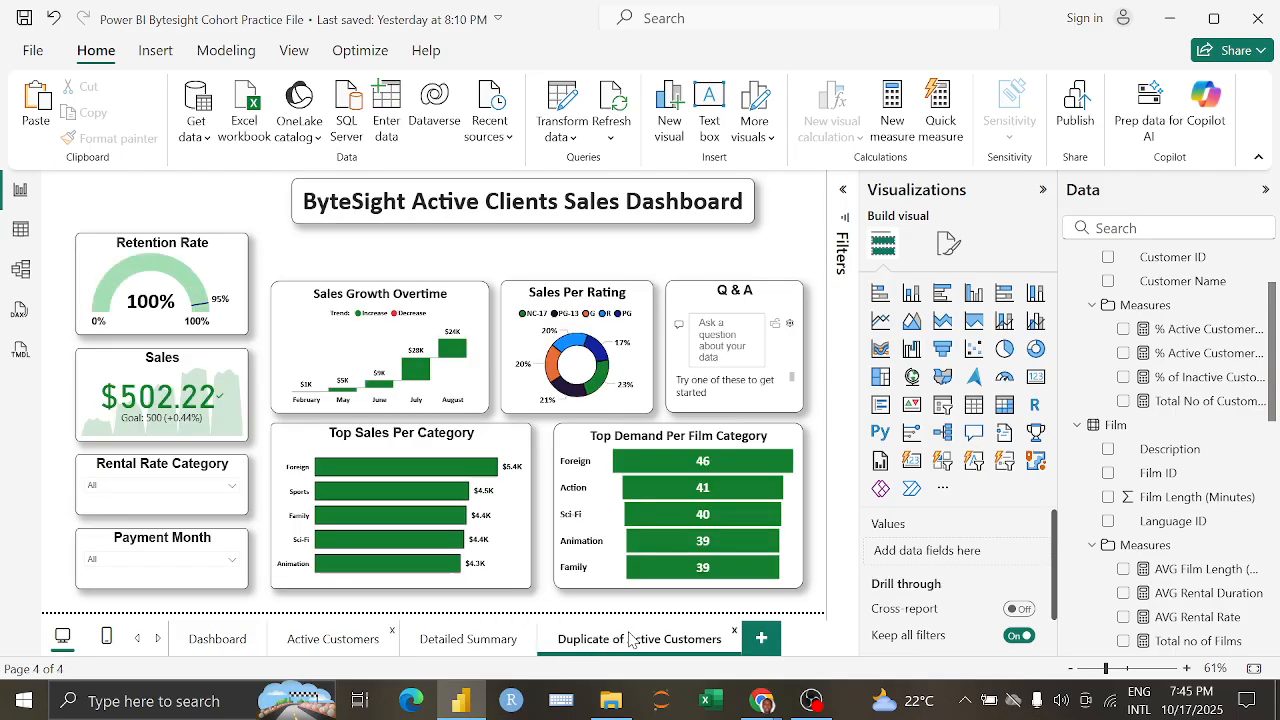
drag(603, 640, 463, 638)
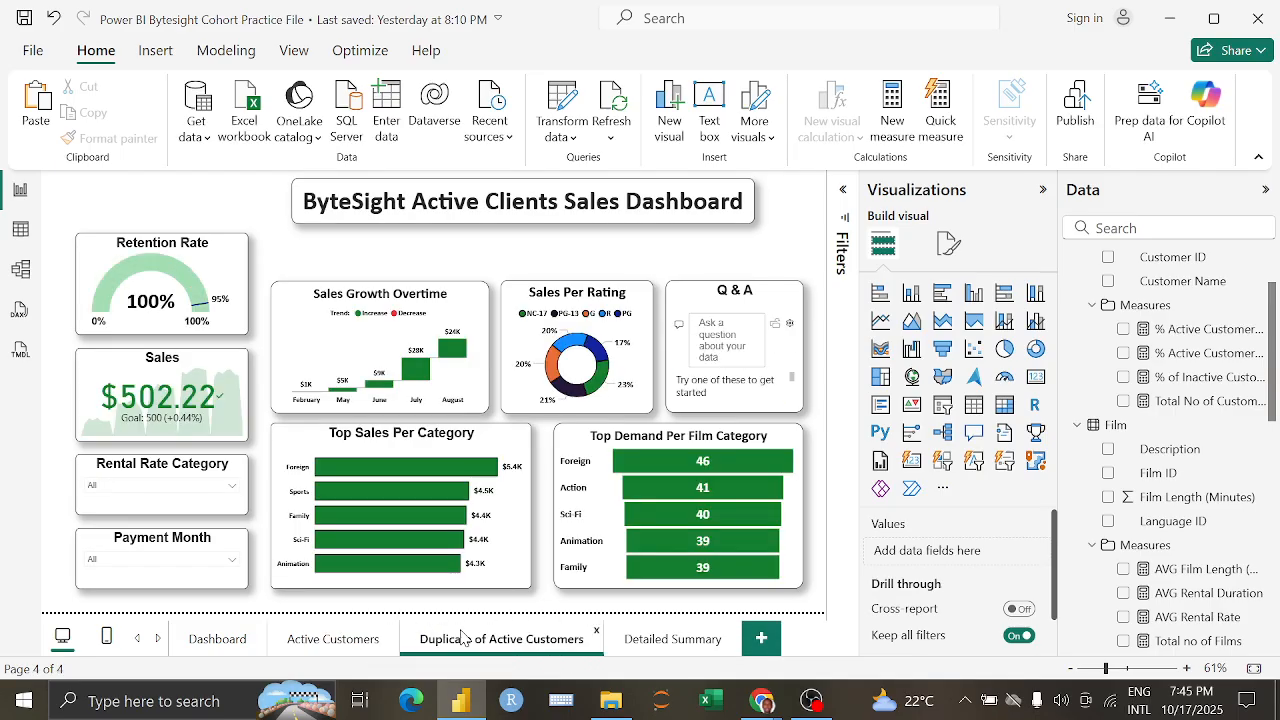
Step: Rename the duplicated page as "Inactive Customers"
double_click(519, 641)
click(523, 640)
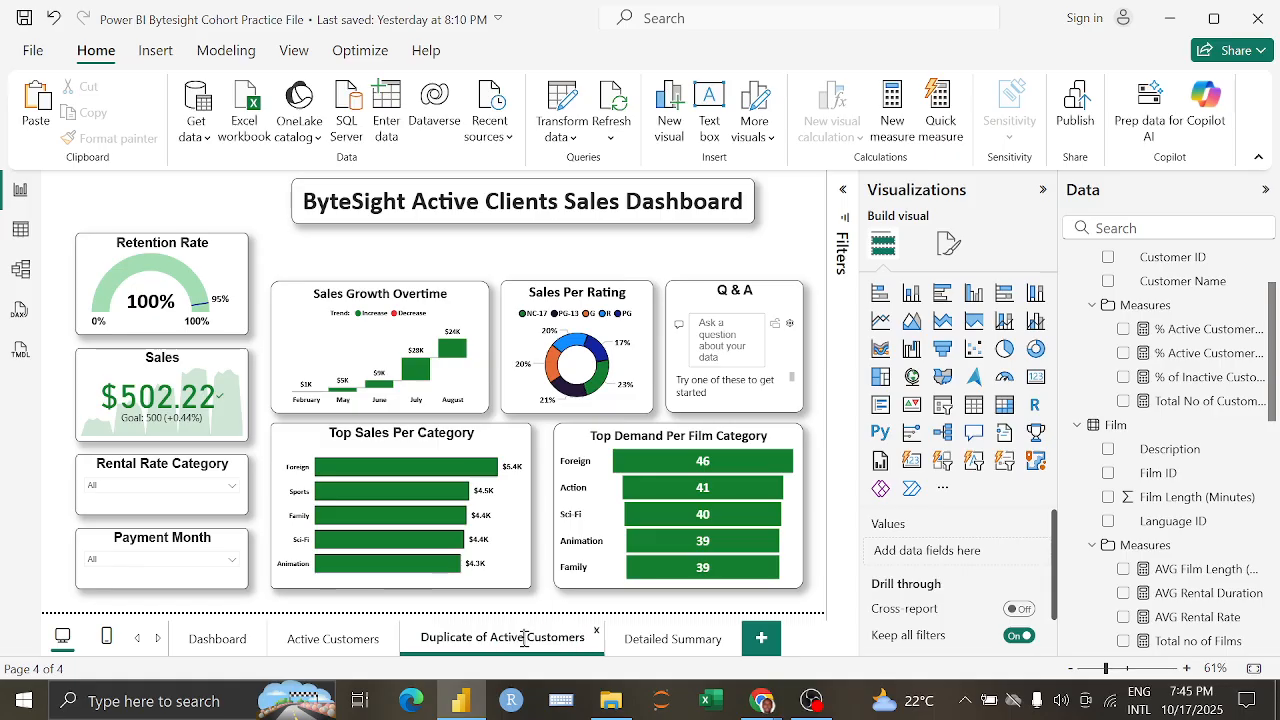
drag(528, 640, 425, 637)
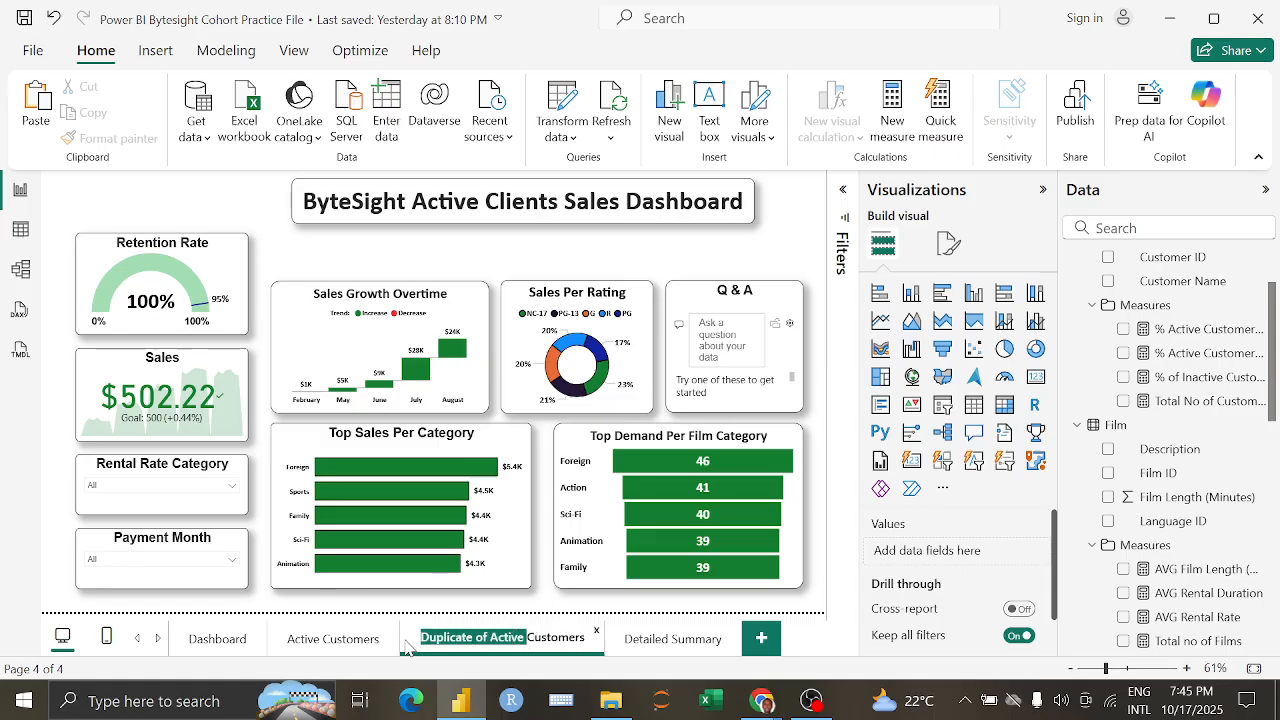
text(Inactive)
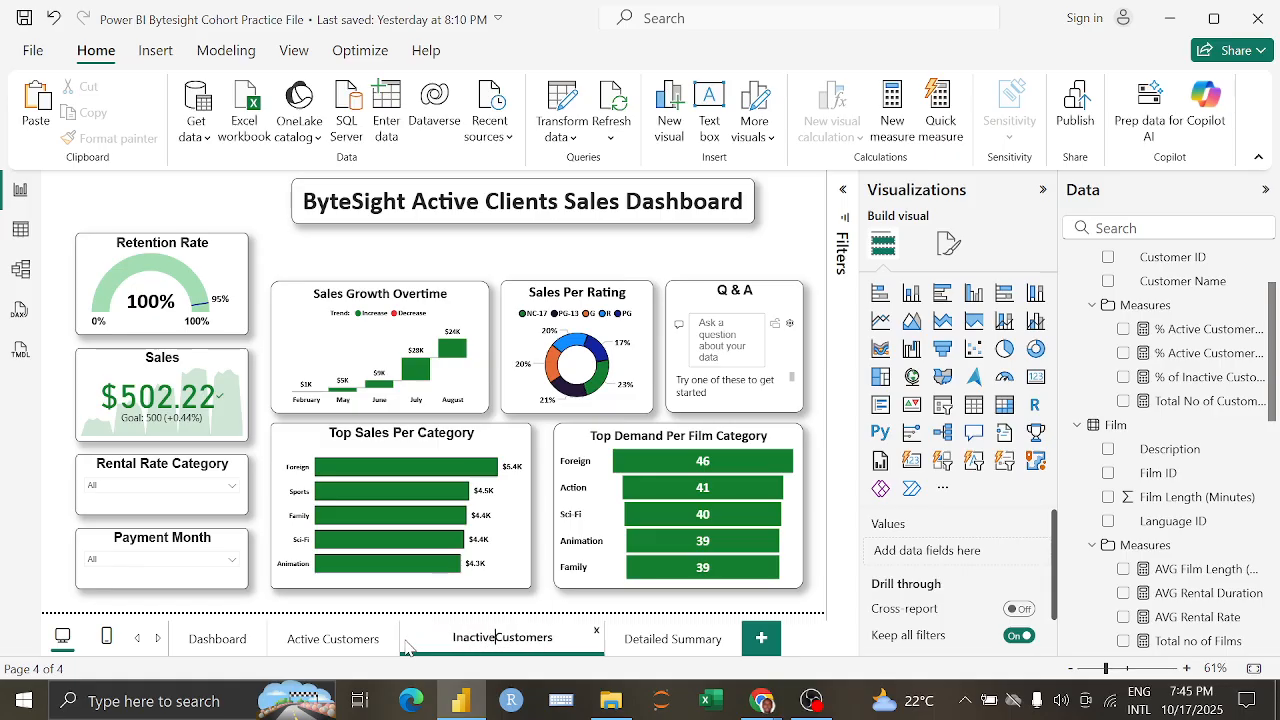
key(Return)
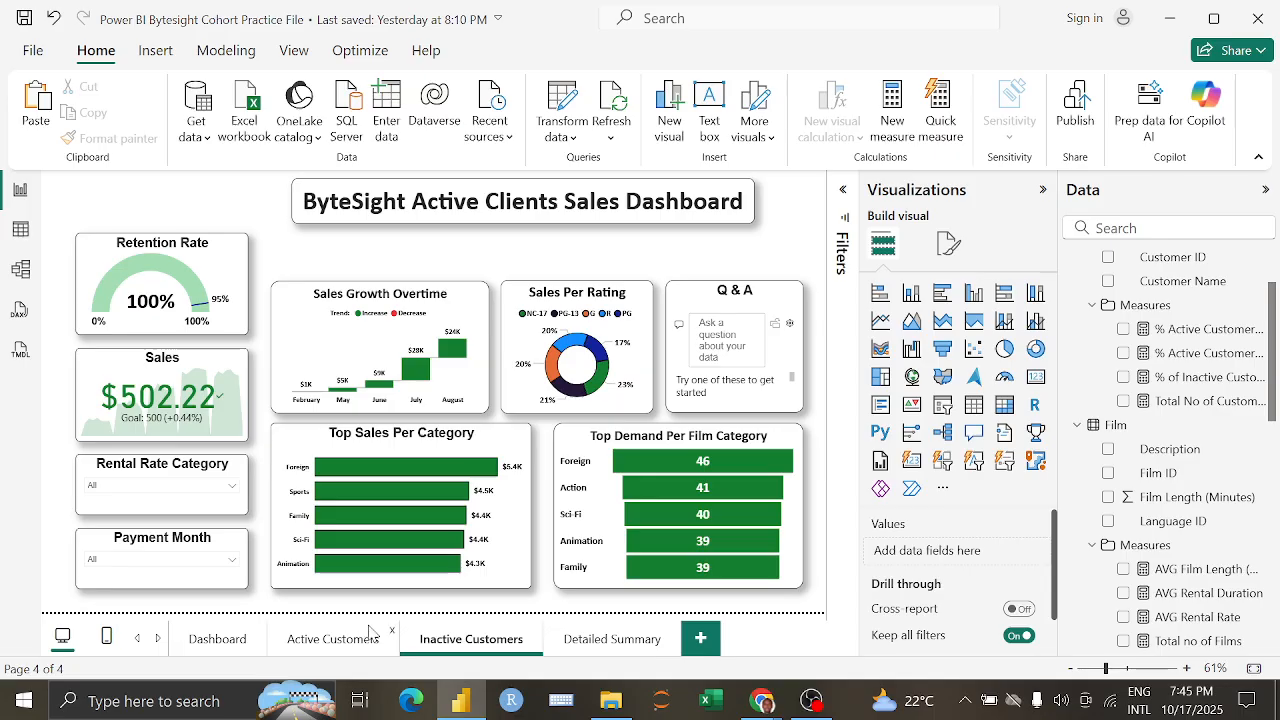
Step: Change the Inactive Customers page's Customer Active Status filter to keep only Inactive
click(844, 194)
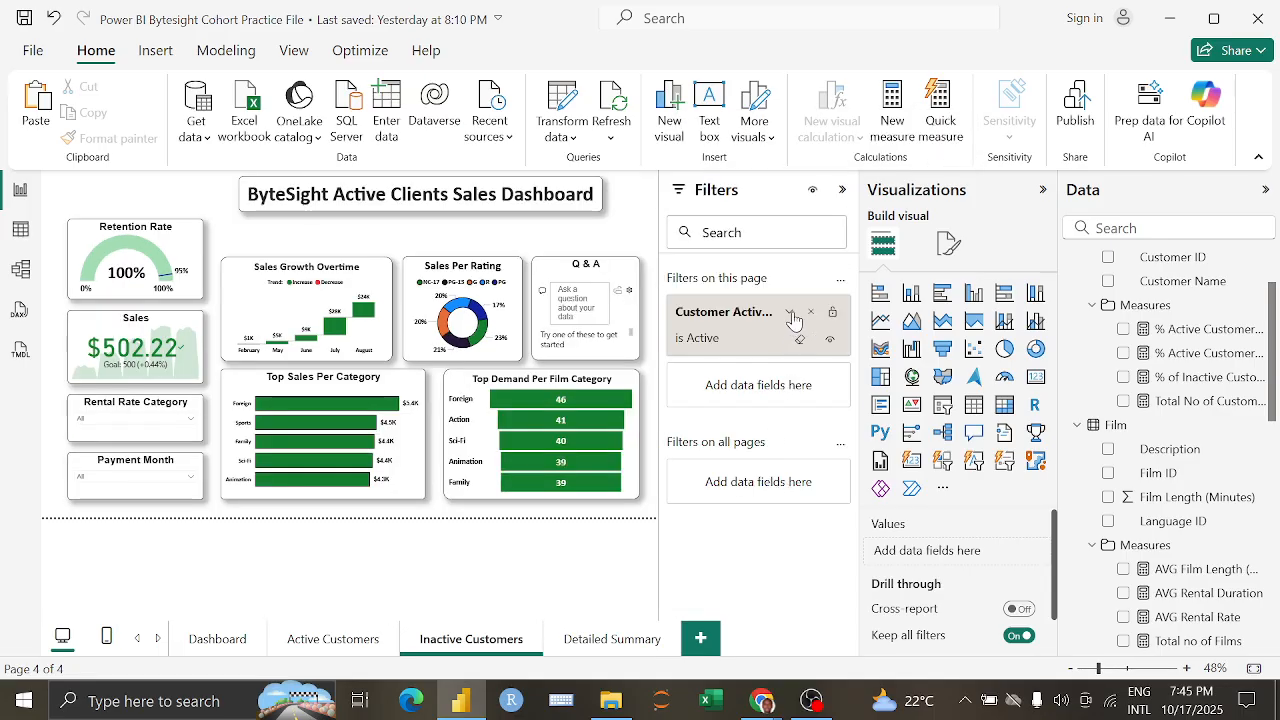
click(790, 314)
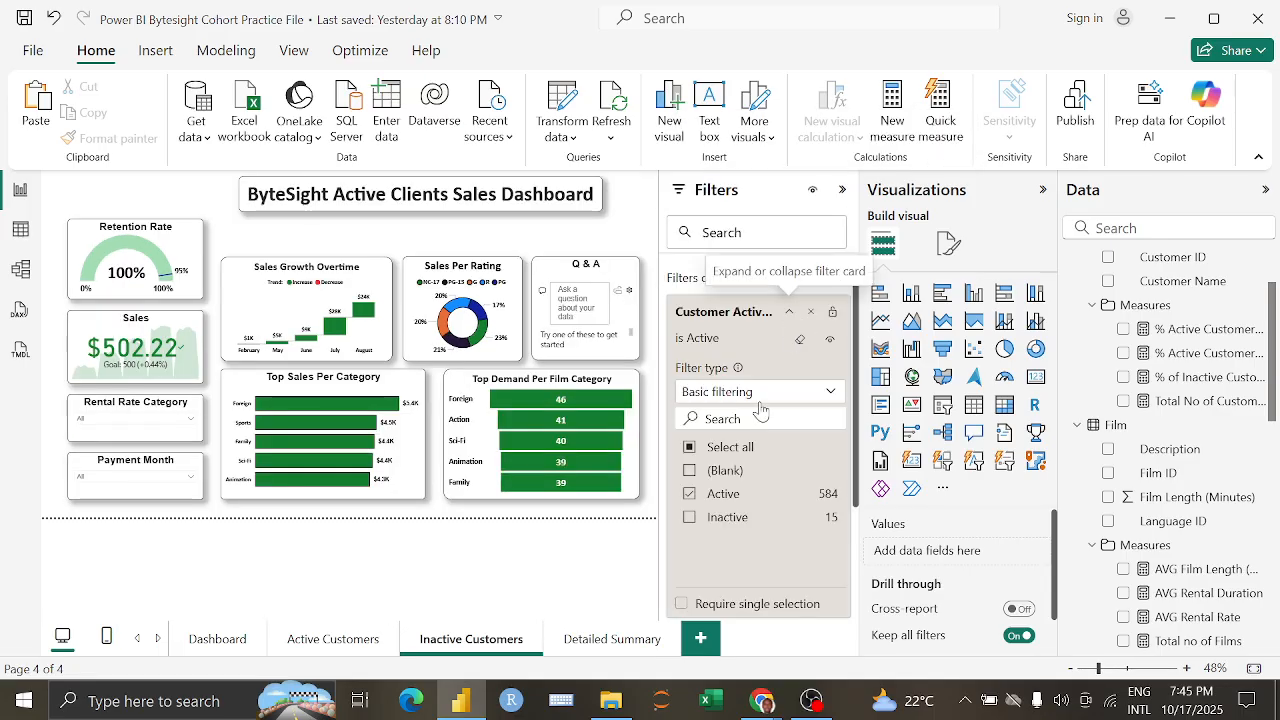
click(688, 494)
click(688, 517)
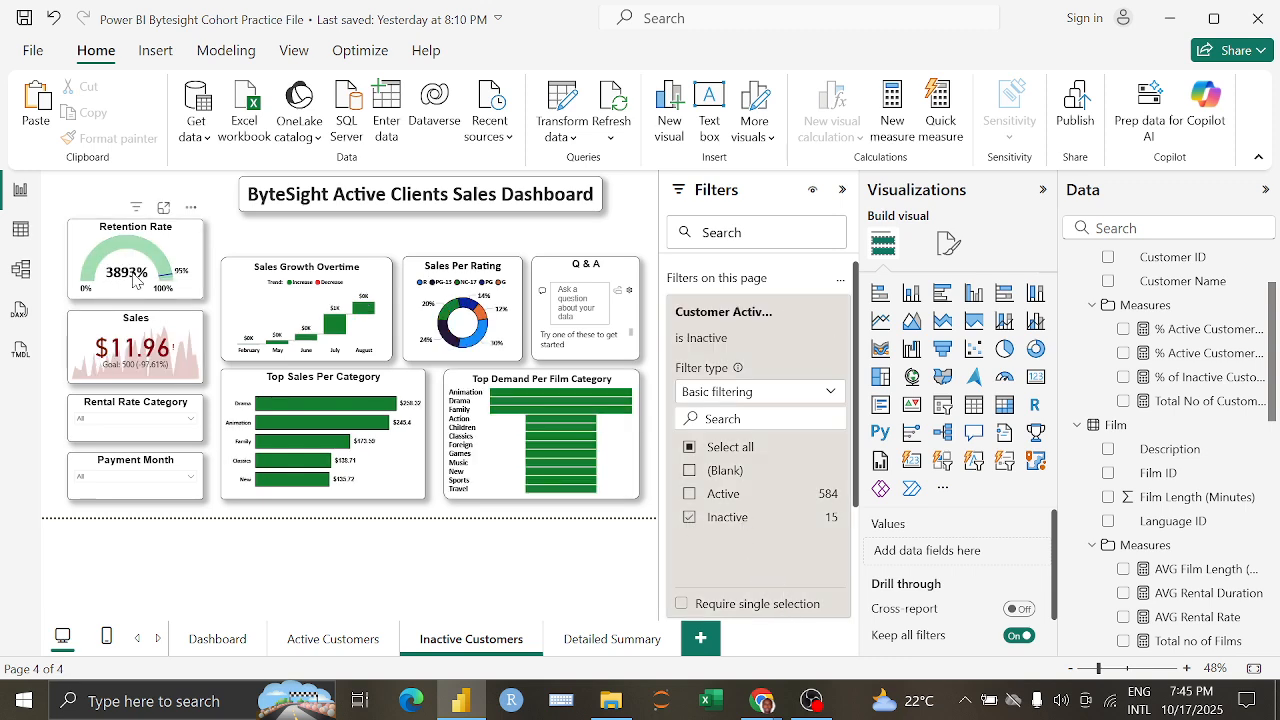
click(841, 191)
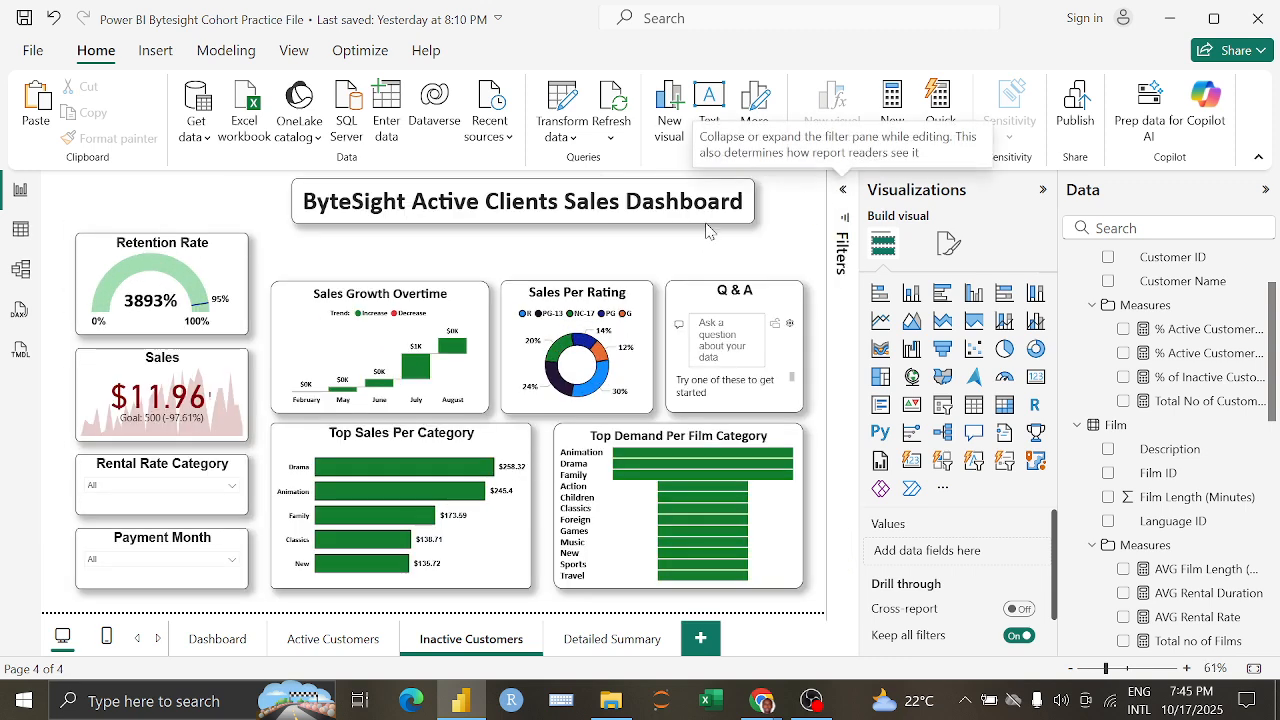
Step: Replace the Retention Rate gauge on the Inactive Customers page with an empty card visual above the Sales KPI
click(220, 377)
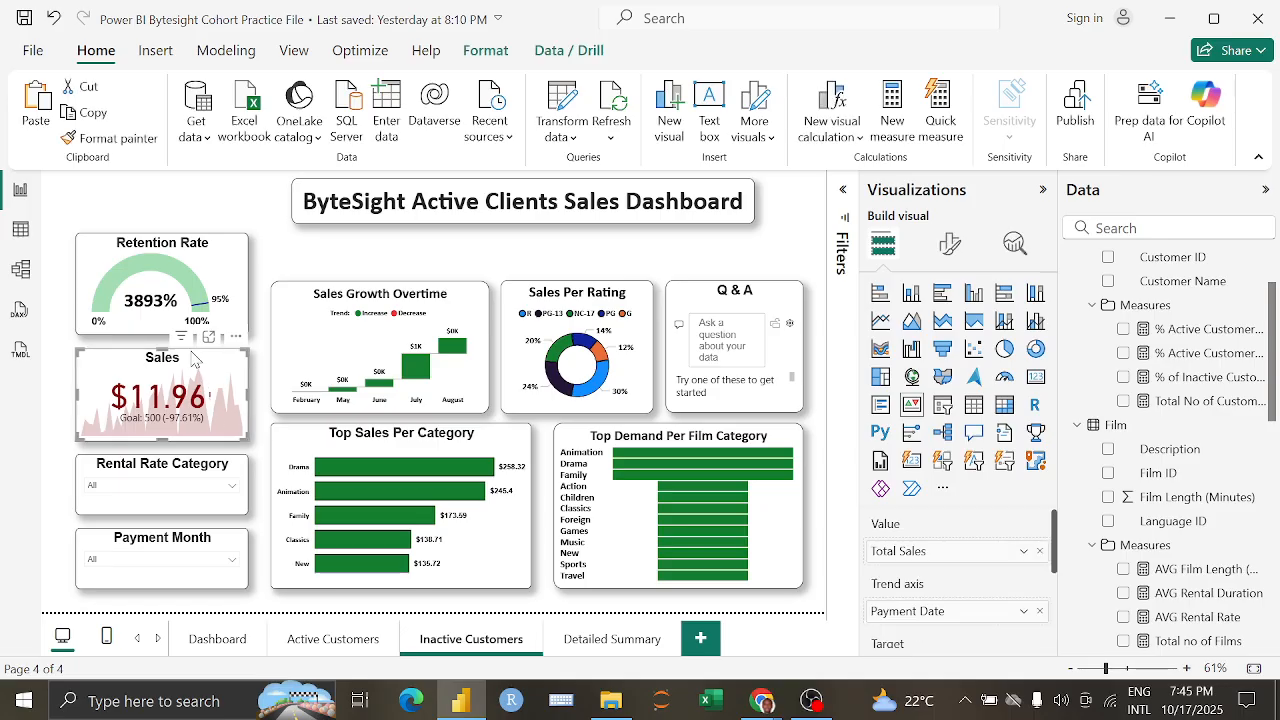
click(235, 270)
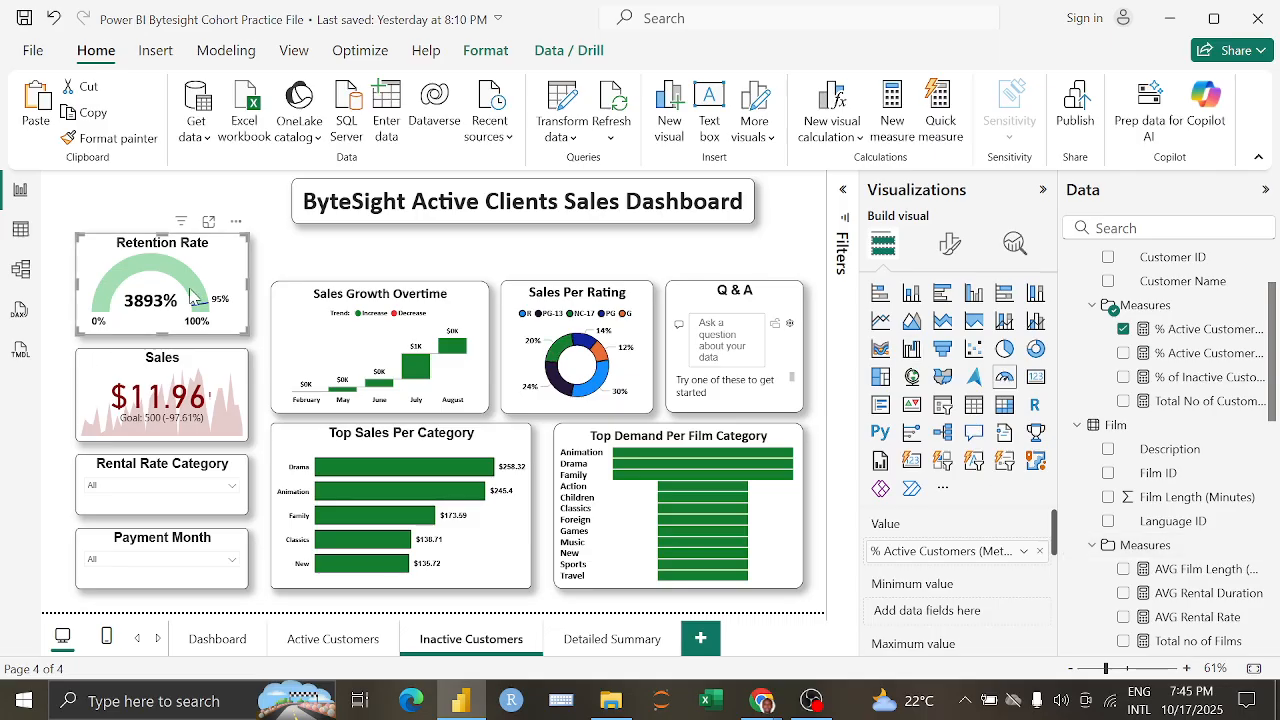
key(Delete)
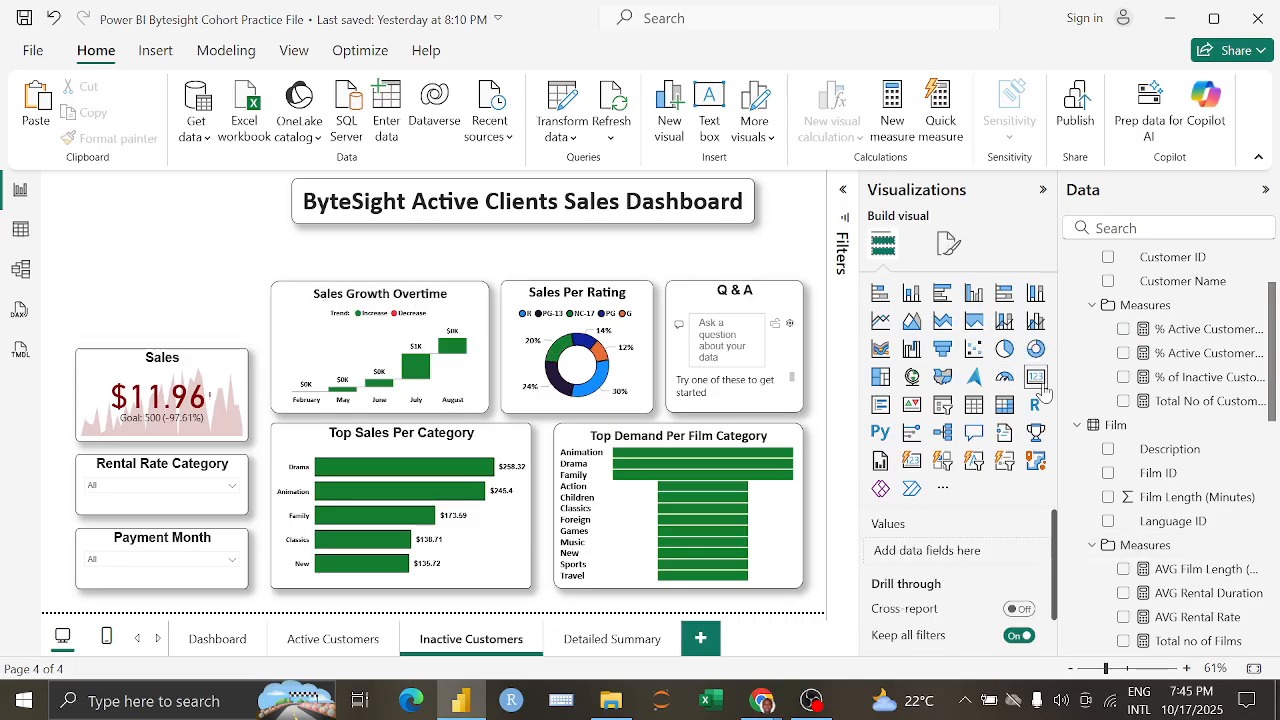
click(1036, 379)
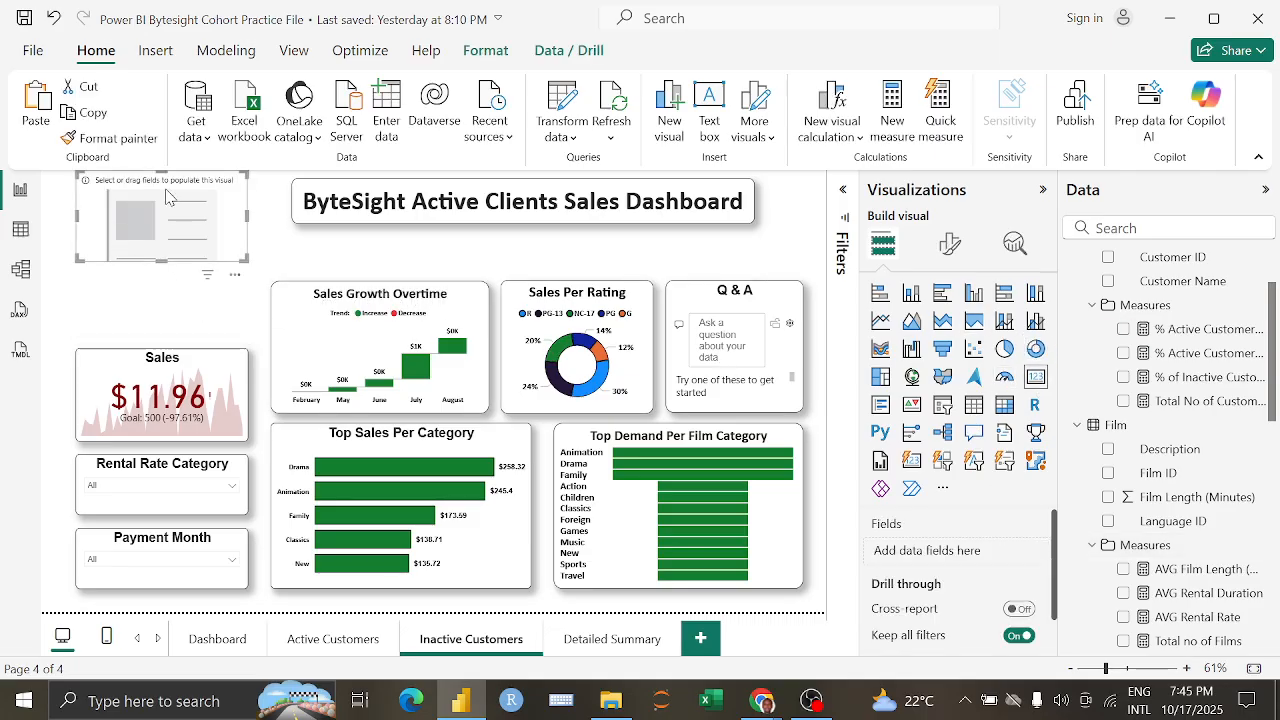
drag(172, 255, 176, 265)
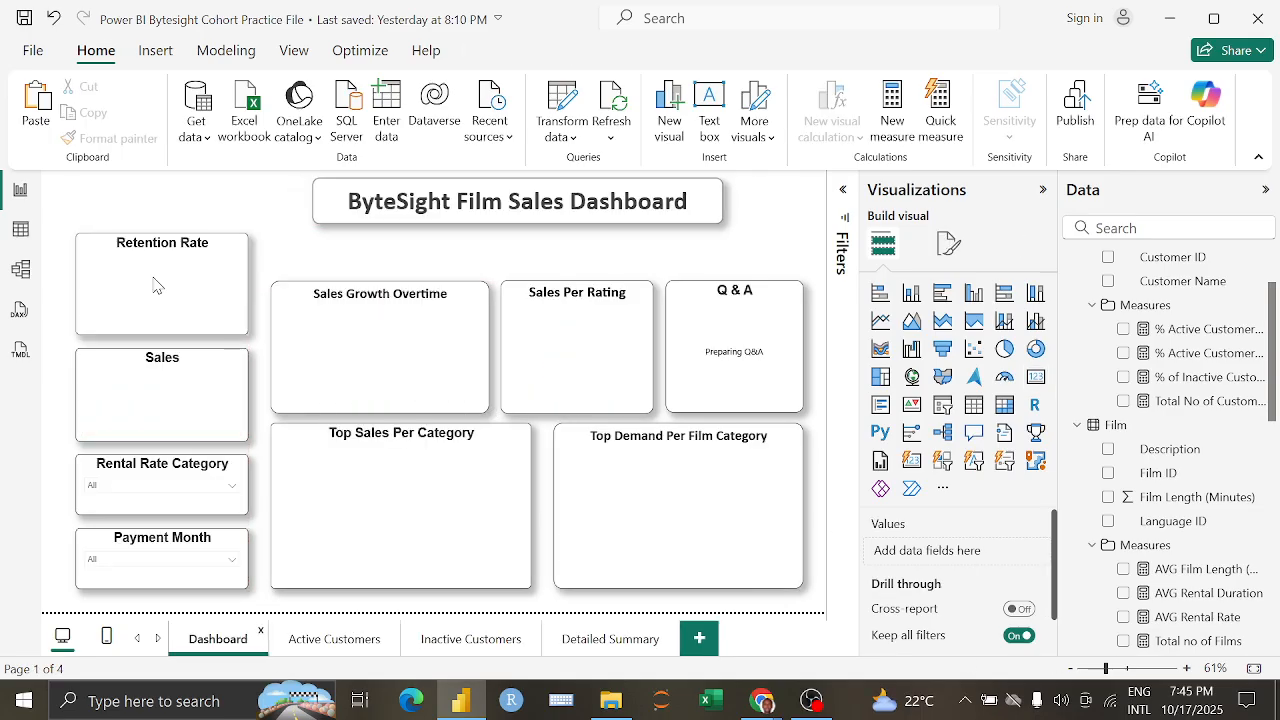
Step: Add the Total No of Customers measure to the empty card on the Inactive Customers page
click(357, 650)
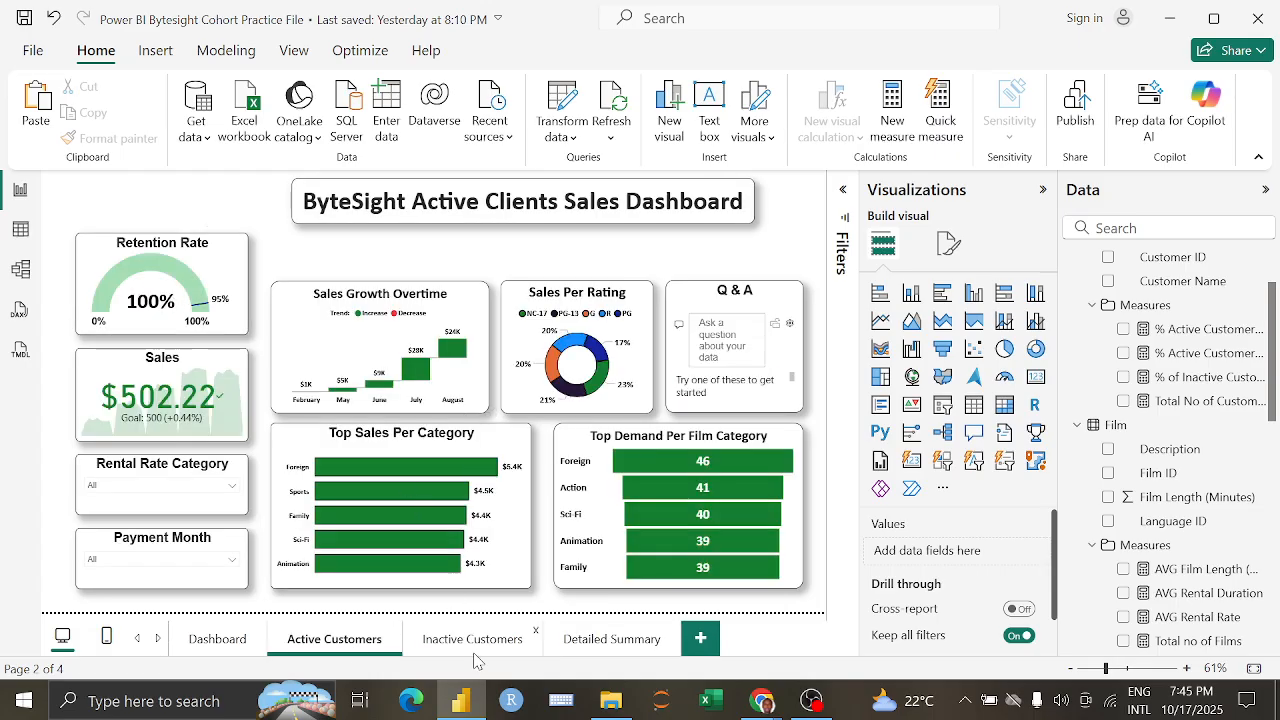
click(474, 655)
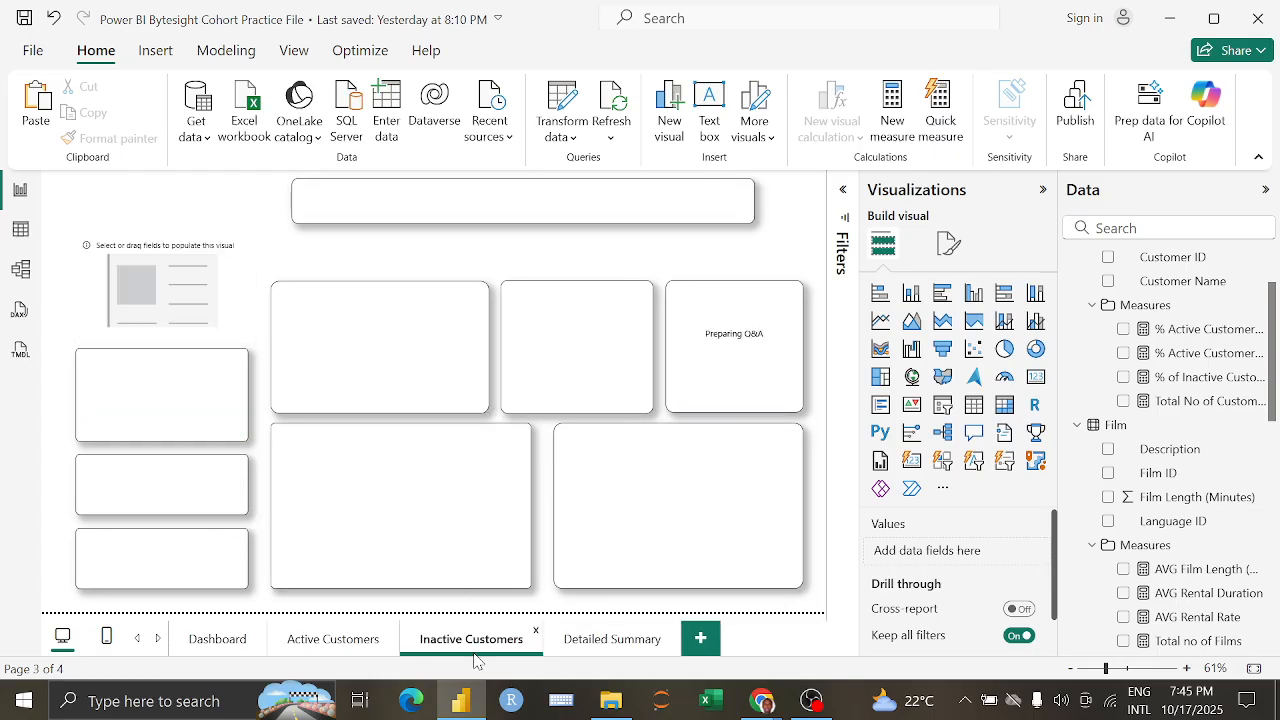
click(172, 280)
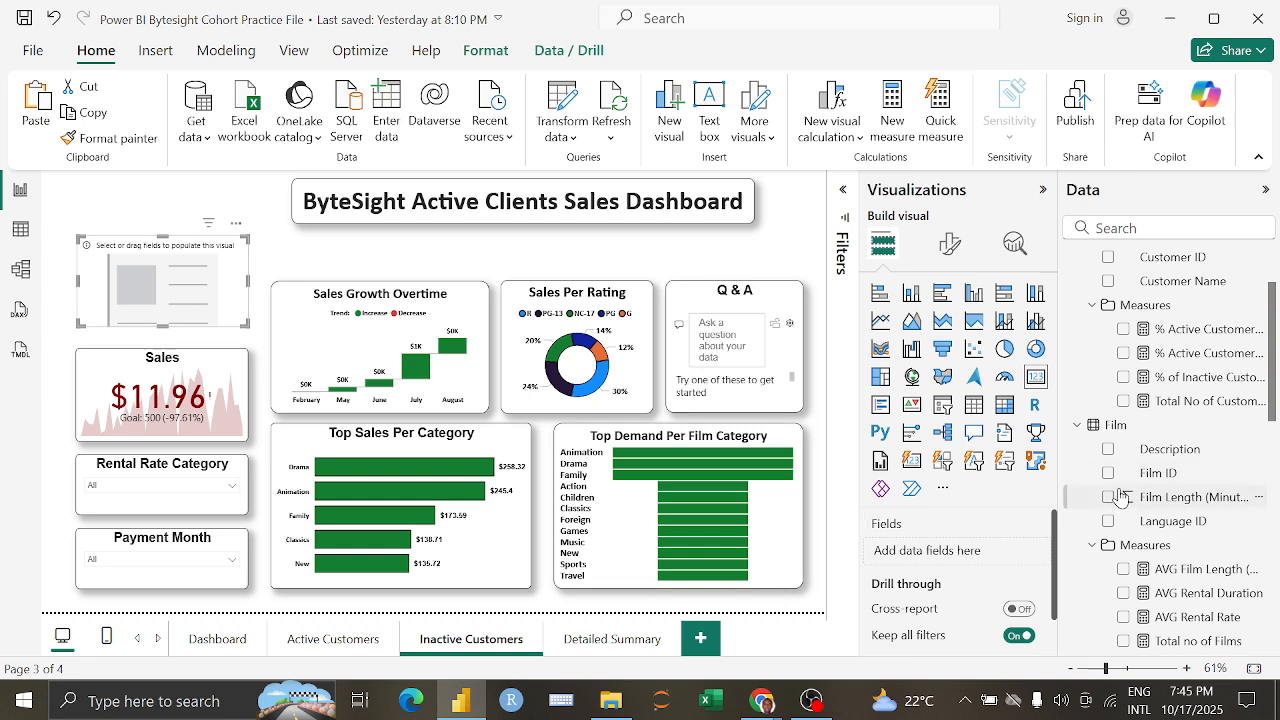
scroll(1188, 478, up, 3)
drag(1200, 501, 958, 552)
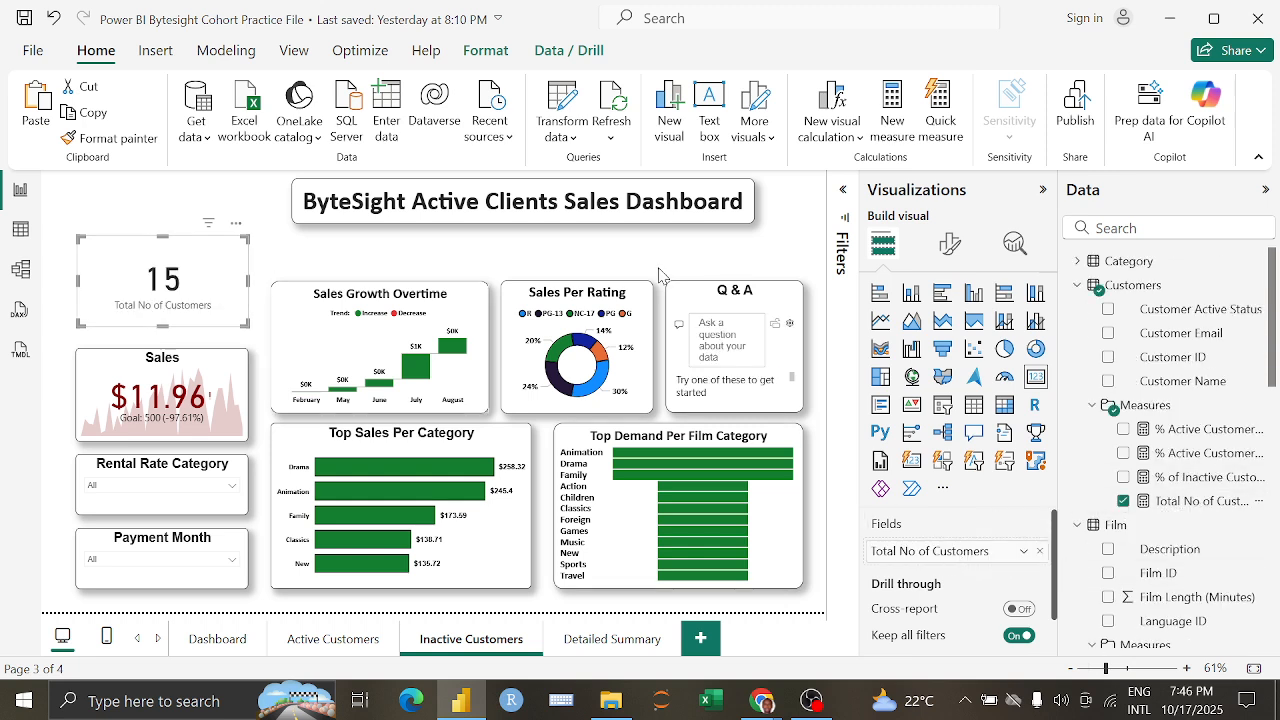
Step: Copy the Q & A visual's formatting onto the Total No of Customers card with the Format painter
click(951, 245)
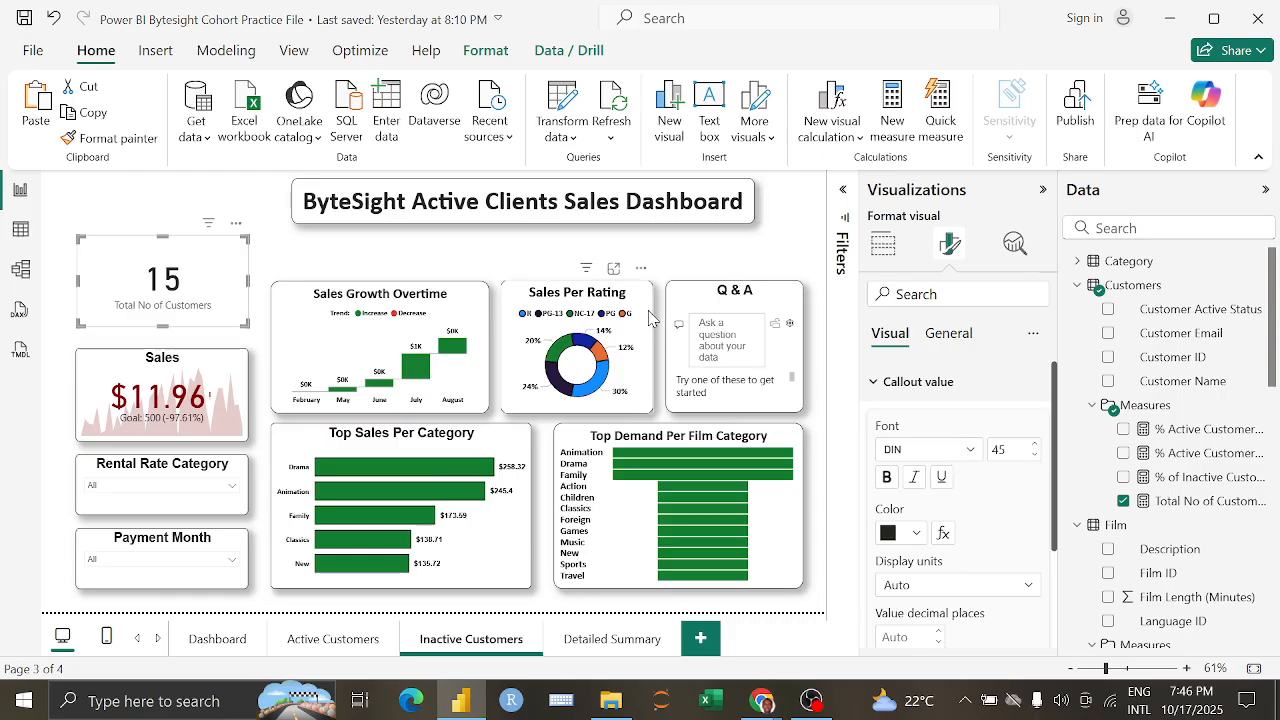
click(691, 307)
click(110, 138)
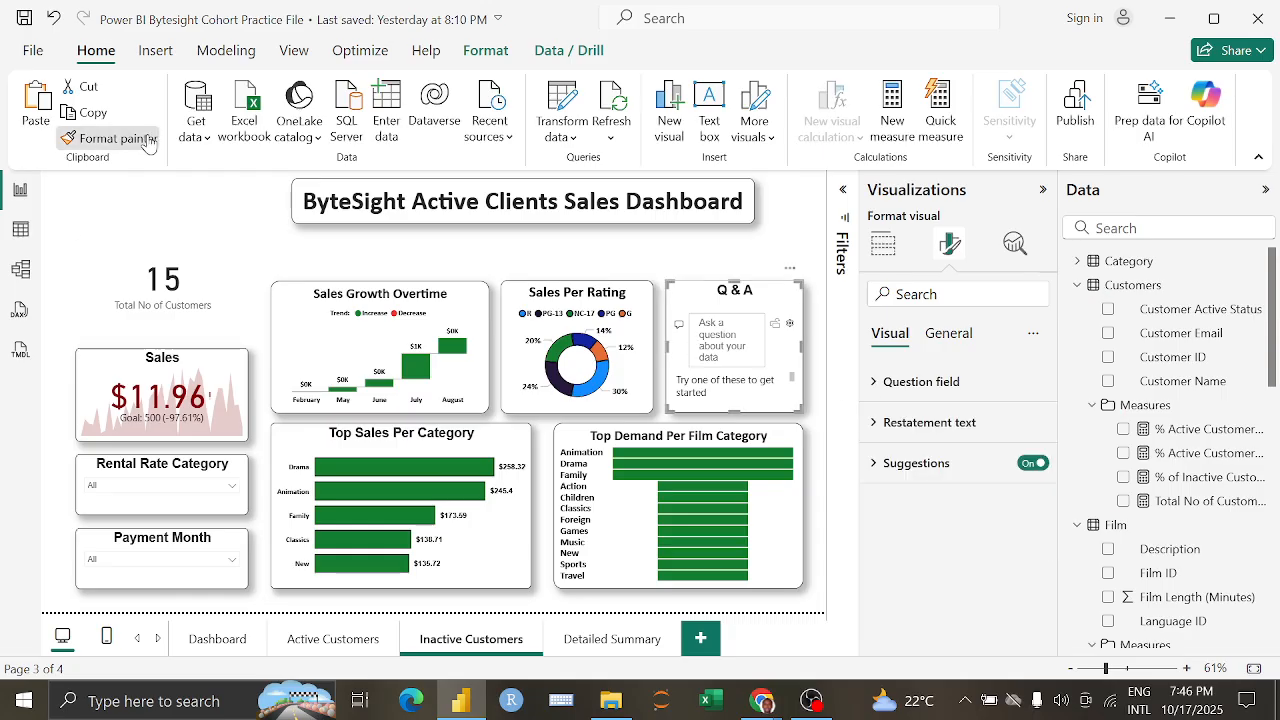
click(226, 258)
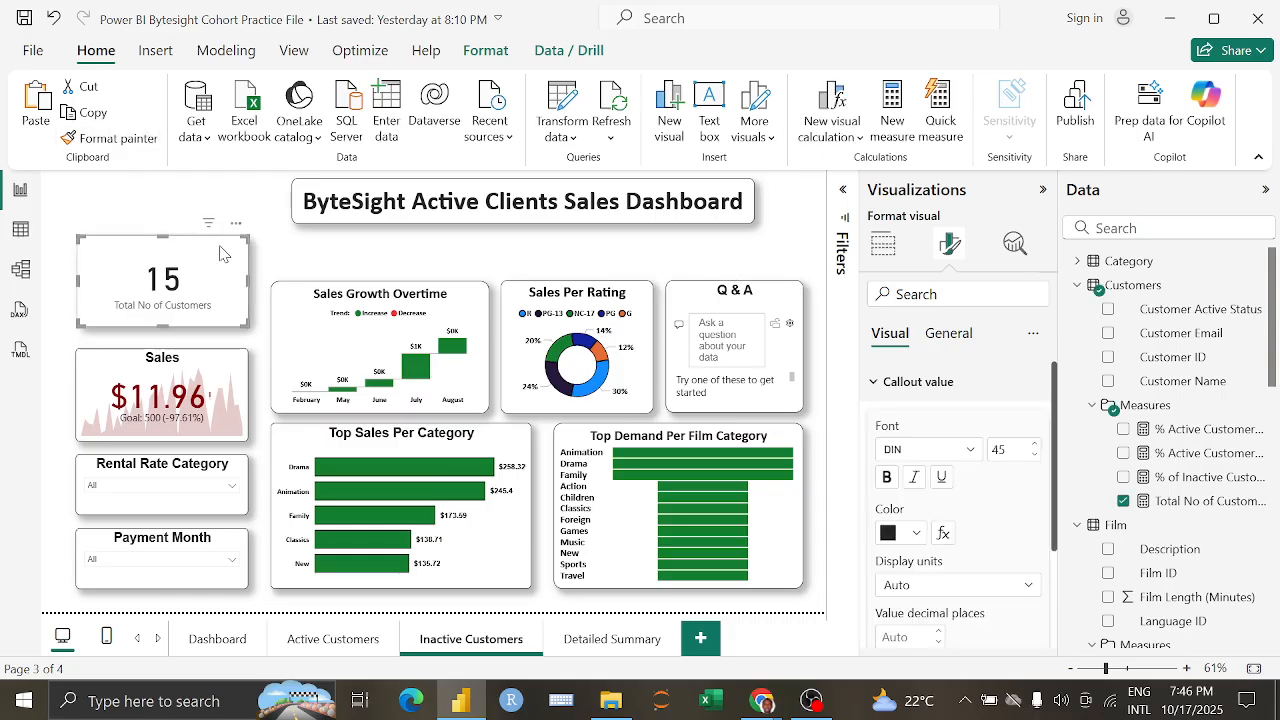
Step: Turn off the category label on the Inactive Customers page's Total No of Customers card and title the card "Customers"
click(916, 381)
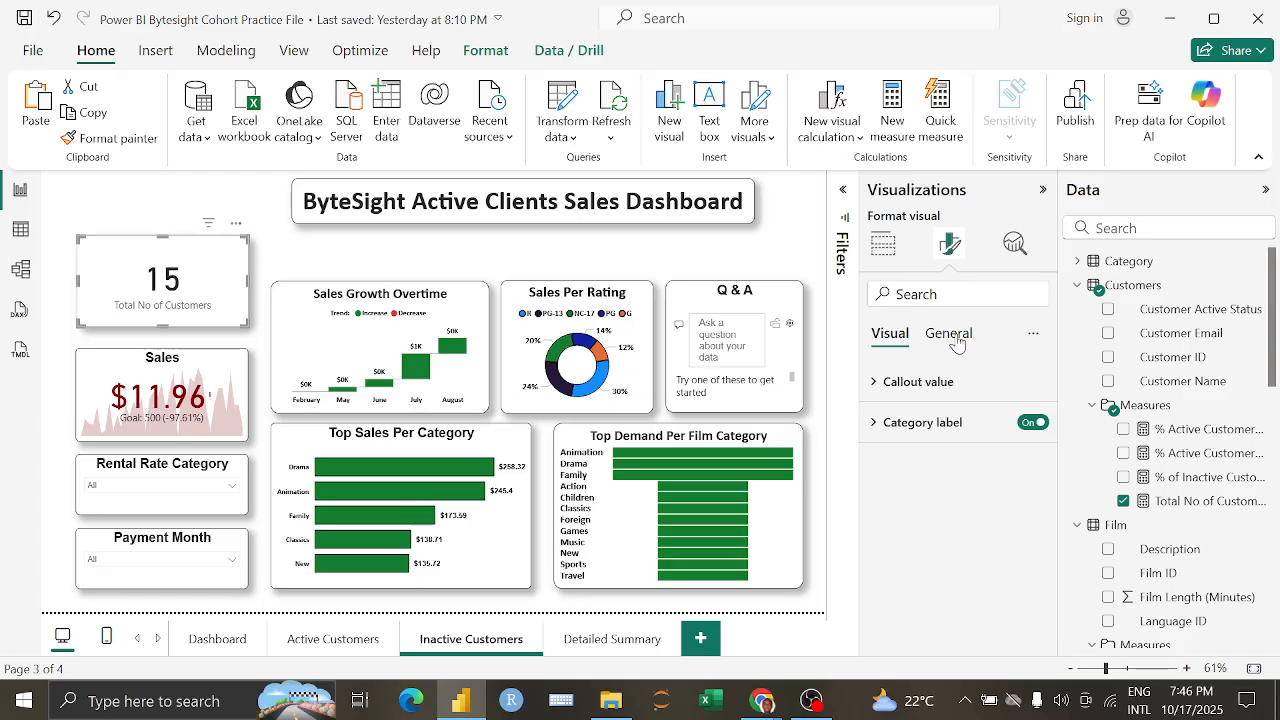
click(1033, 422)
click(950, 334)
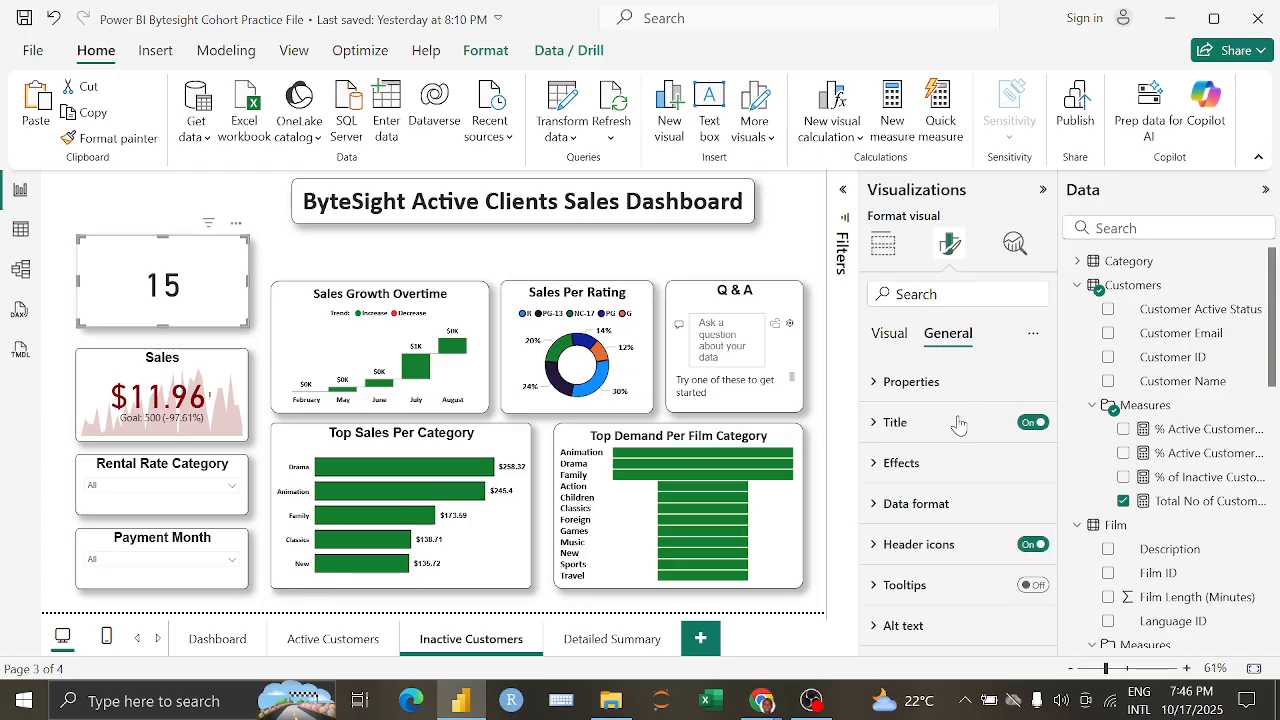
click(958, 423)
click(951, 518)
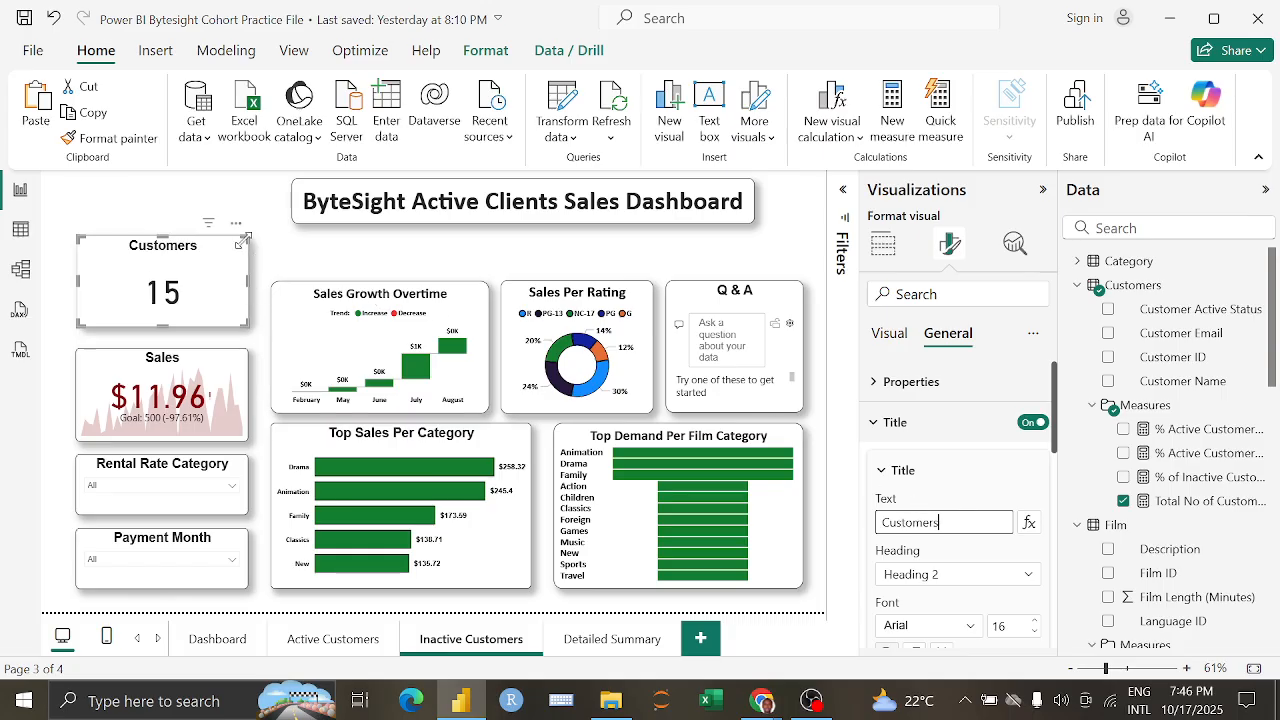
Step: Reduce the height of the Customers card on the Inactive Customers page, keeping it above the Sales KPI
drag(243, 237, 240, 265)
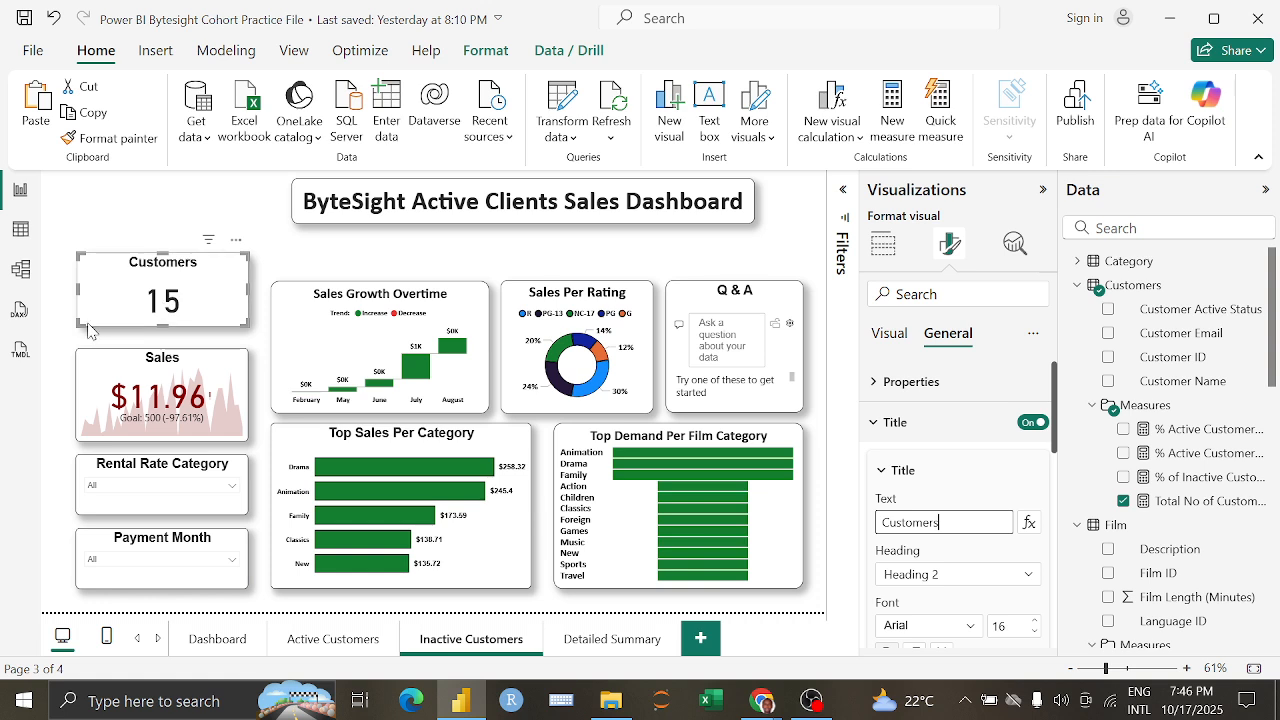
mouse_move(77, 327)
mouse_down()
mouse_move(97, 330)
mouse_move(77, 329)
mouse_up()
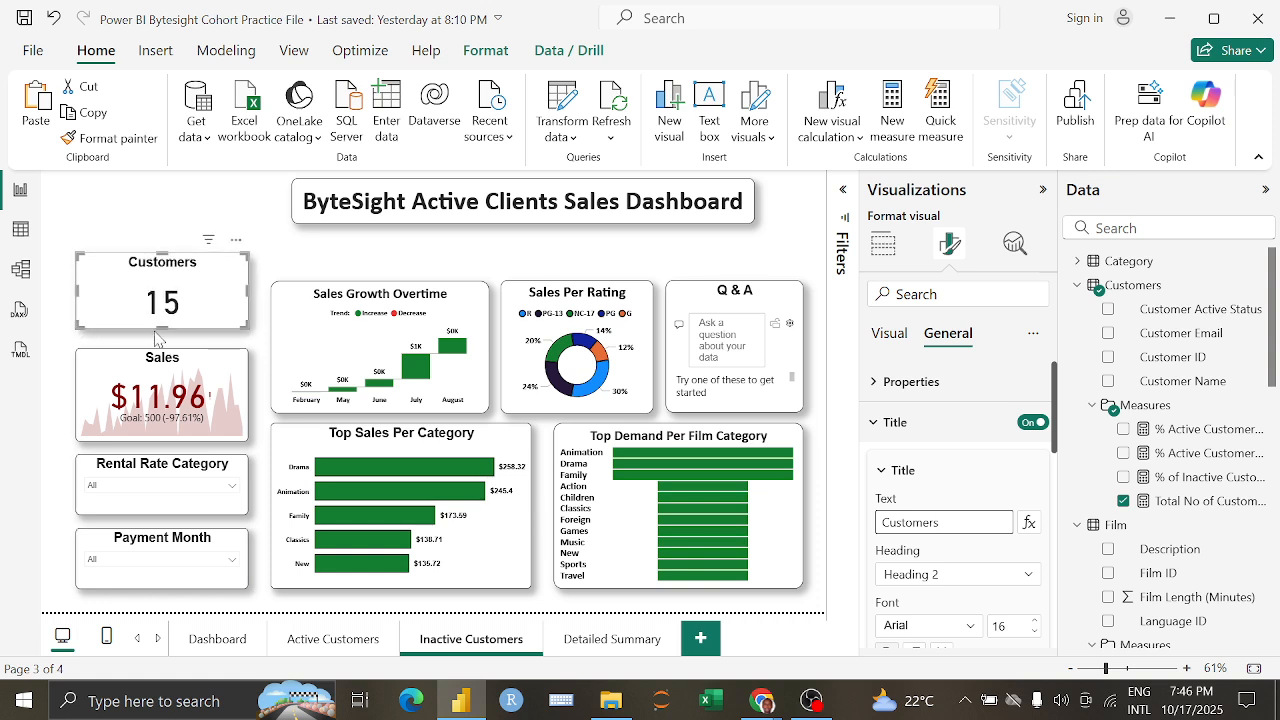
click(265, 258)
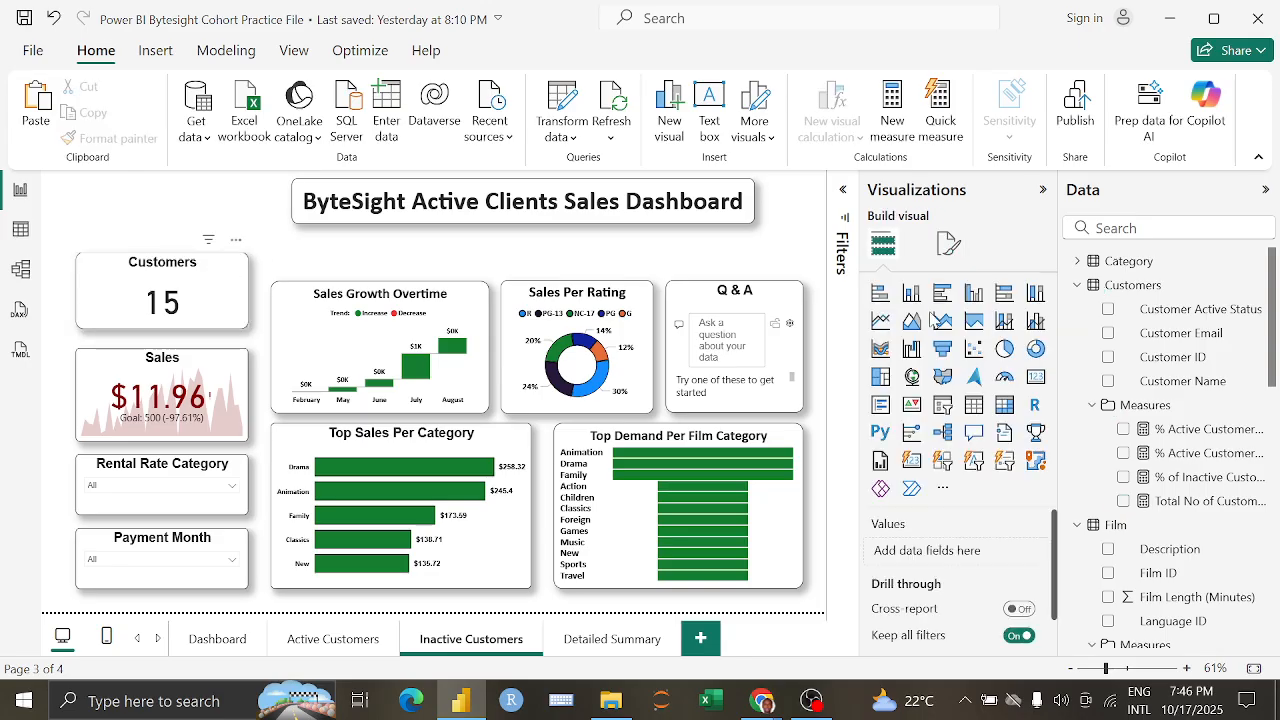
click(225, 300)
click(225, 375)
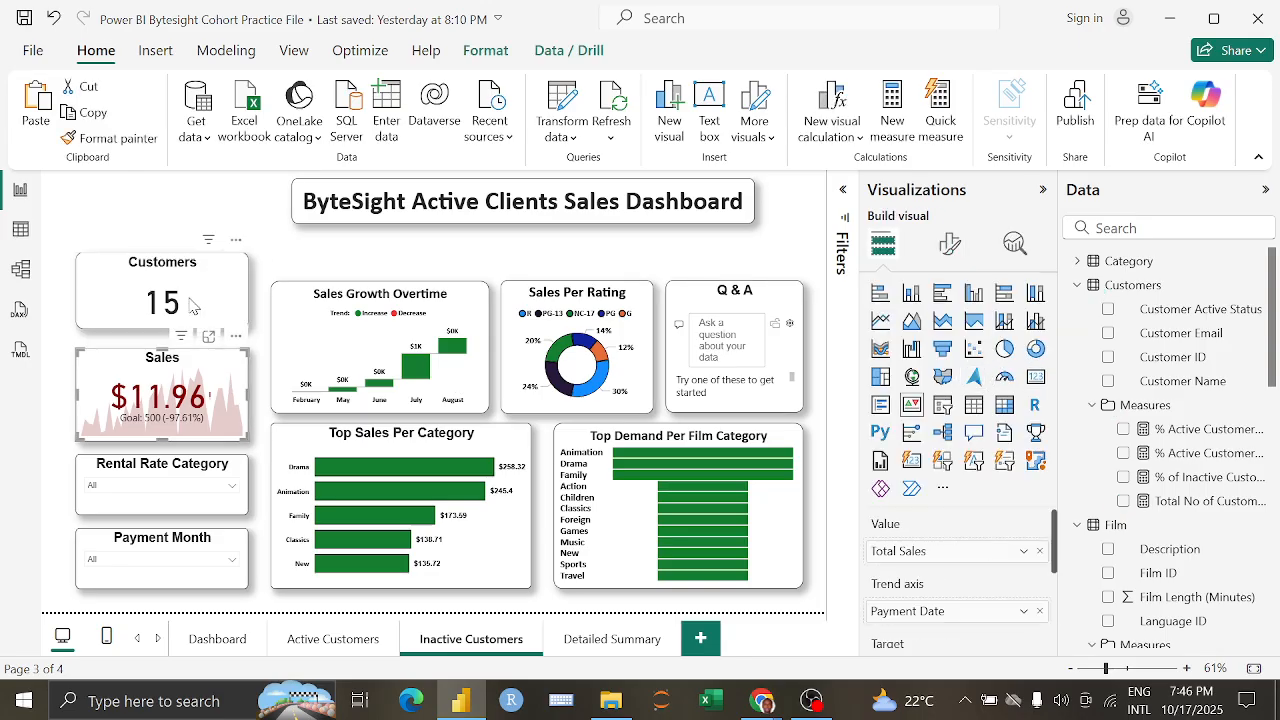
click(272, 272)
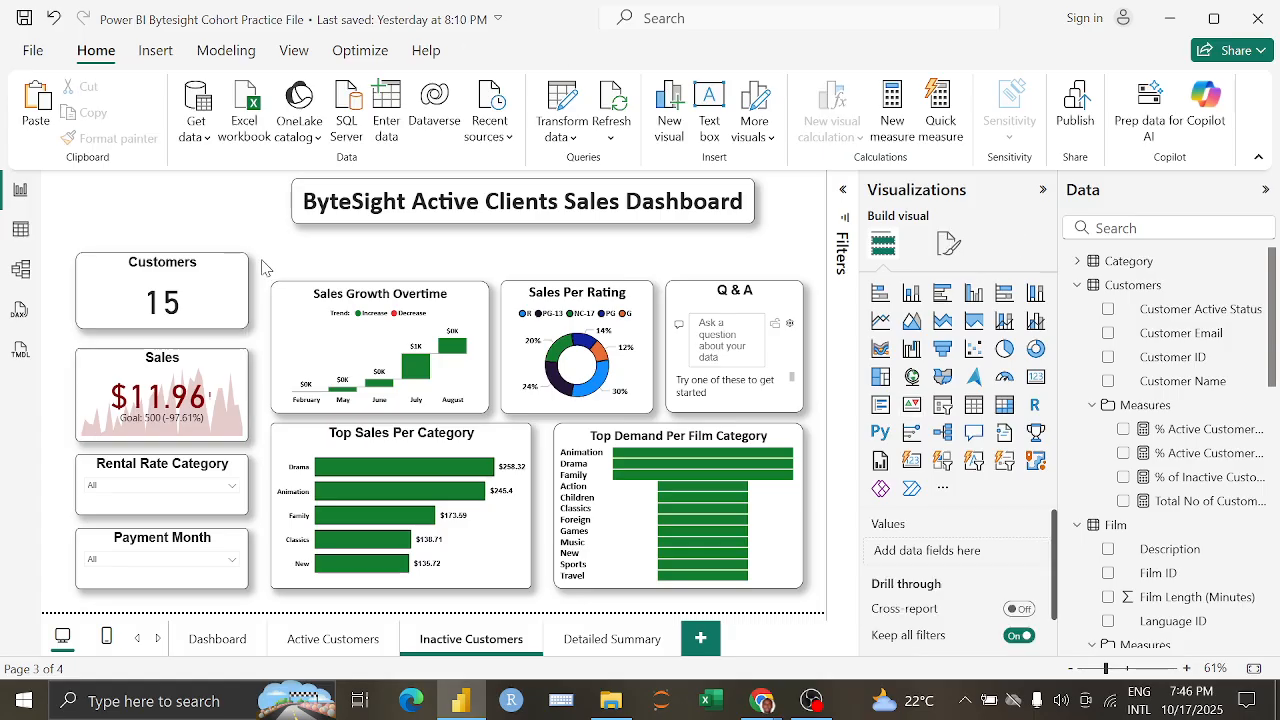
Step: Swap the Sales KPI and the Customers card on the Inactive Customers page so Sales sits above Customers
click(232, 286)
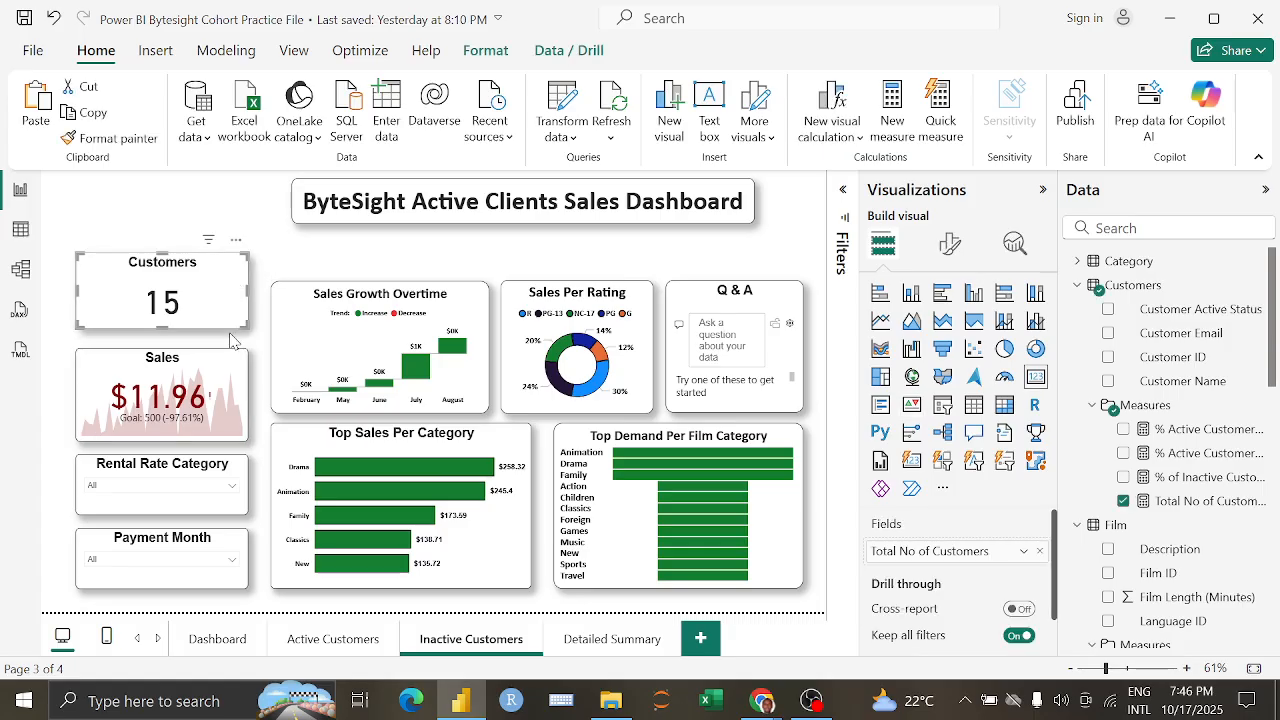
drag(225, 365, 226, 191)
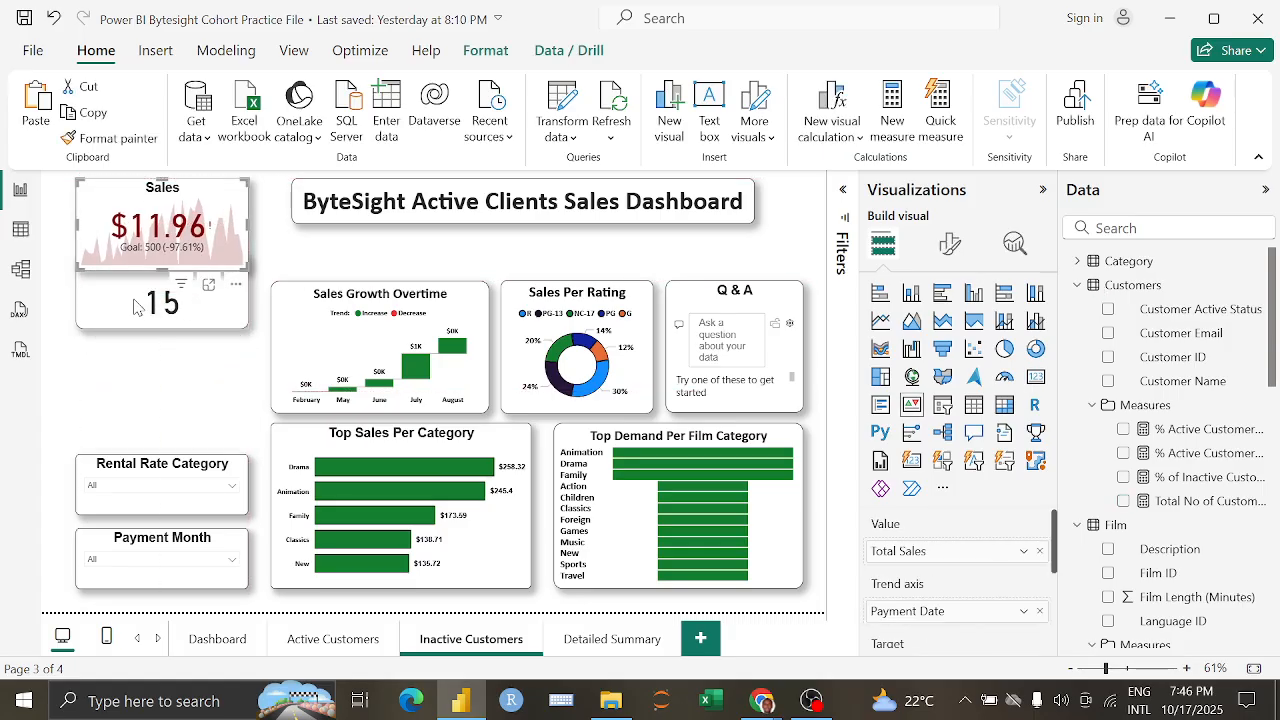
click(141, 300)
drag(141, 300, 140, 411)
drag(127, 196, 128, 272)
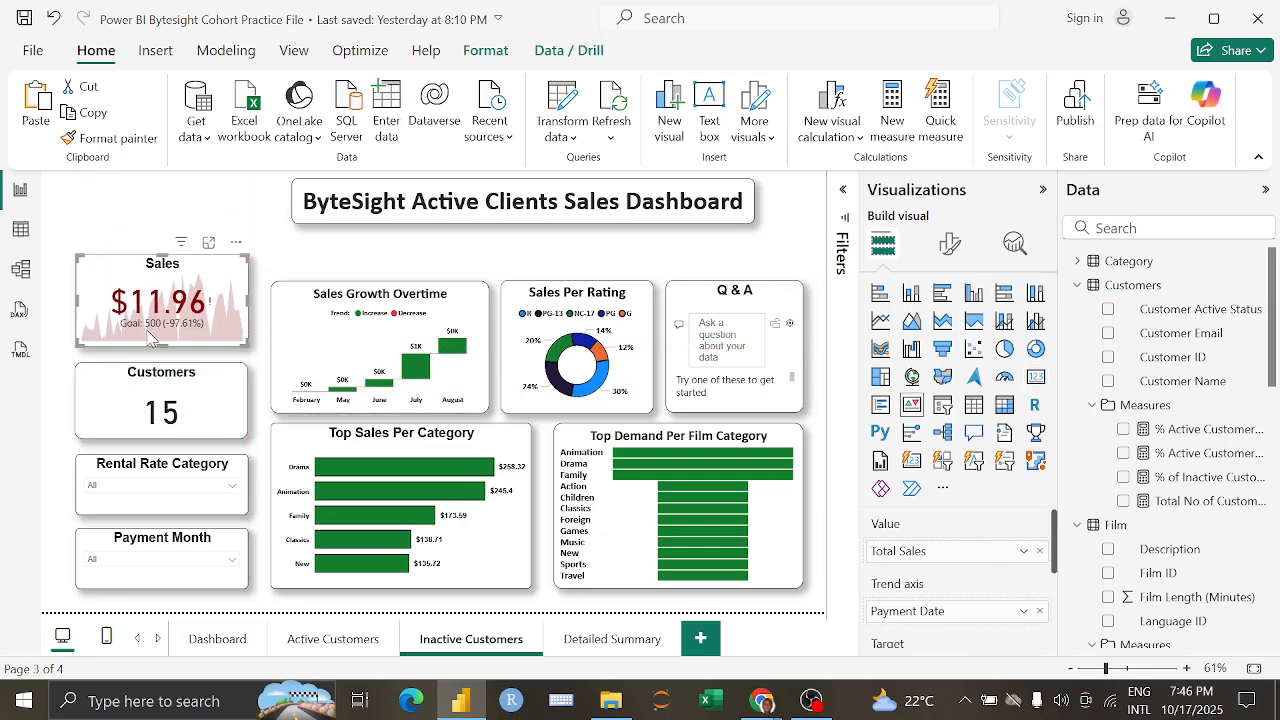
click(162, 390)
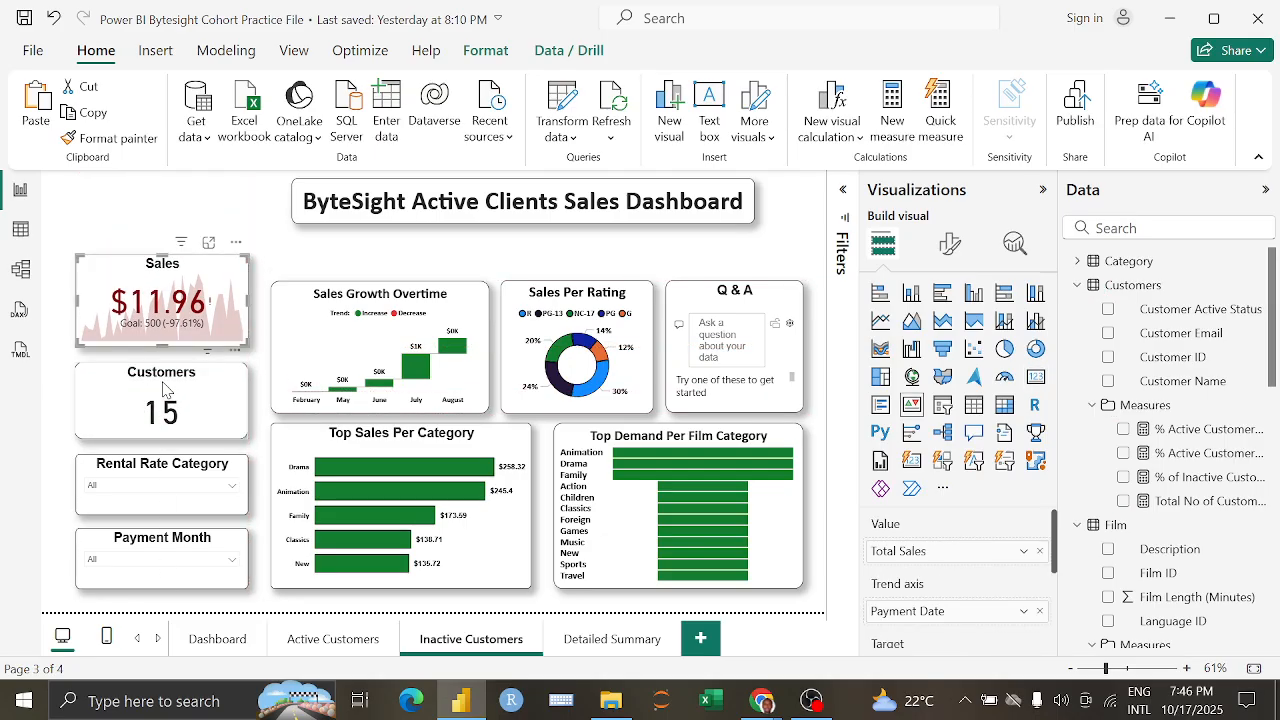
Step: Distribute the Sales, Customers, Rental Rate Category and Payment Month visuals vertically and align their centers on the Inactive Customers page
click(202, 270)
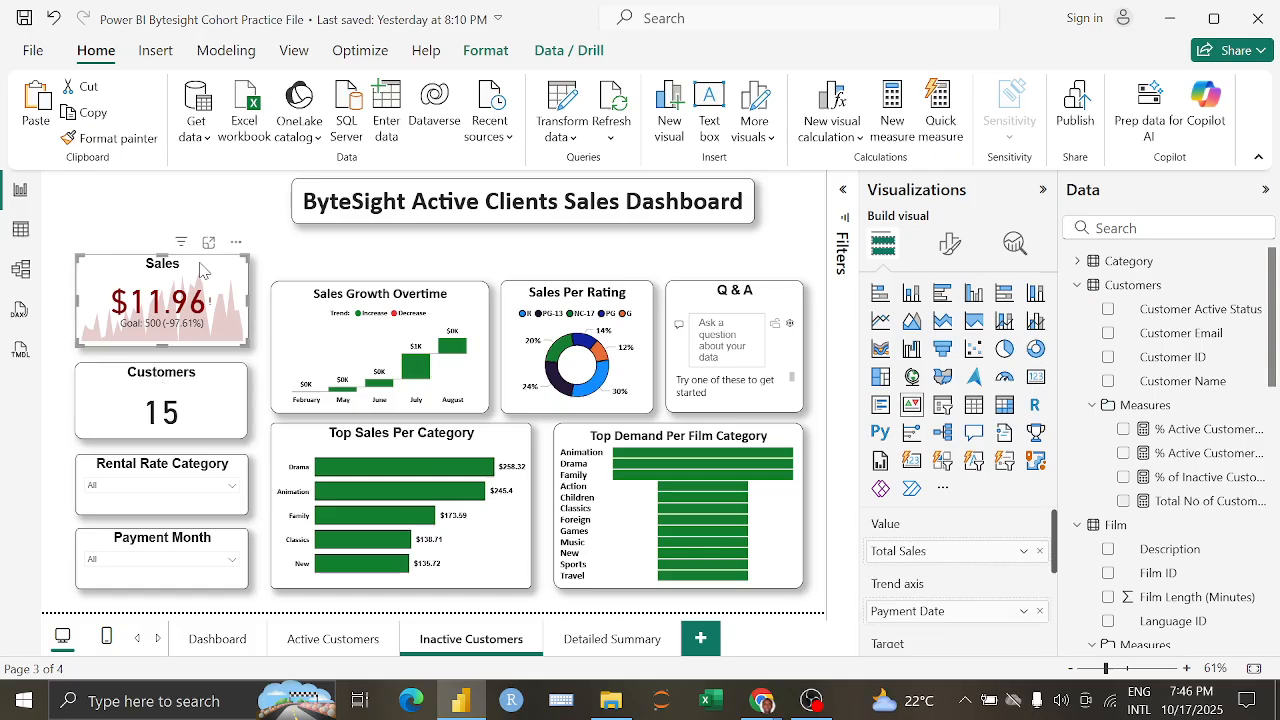
ctrl+click(231, 366)
ctrl+click(240, 478)
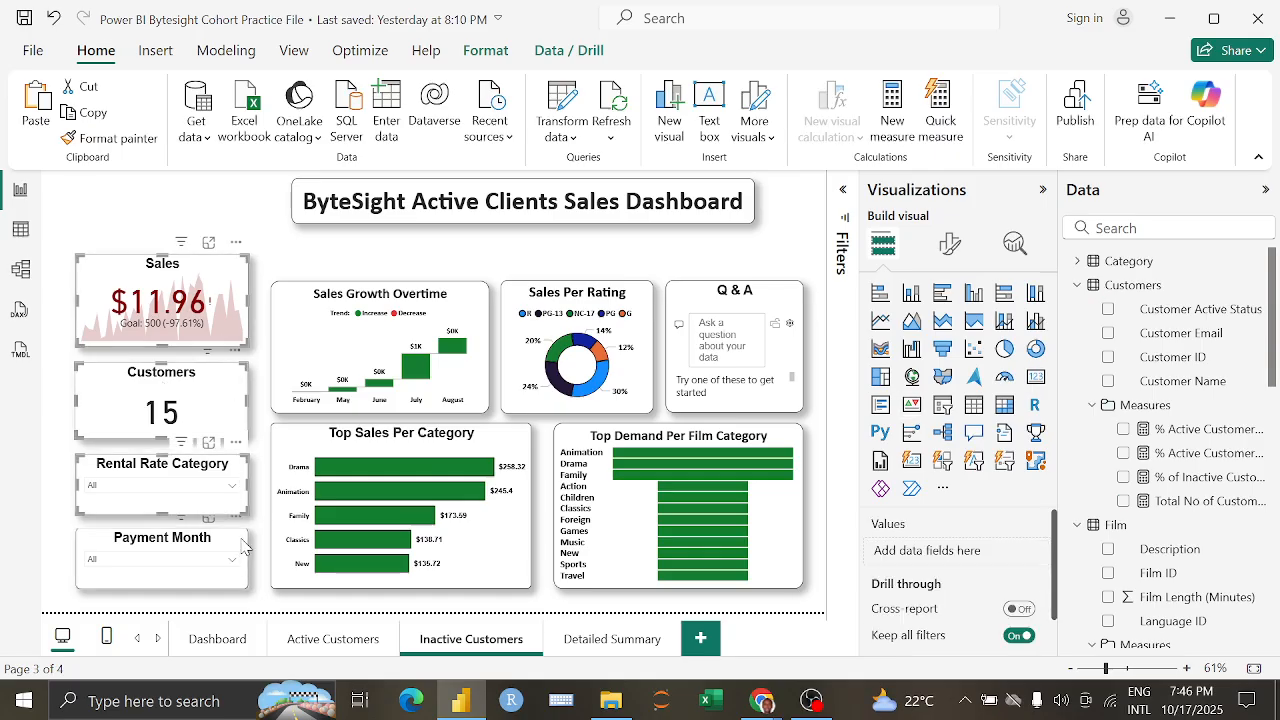
ctrl+click(242, 545)
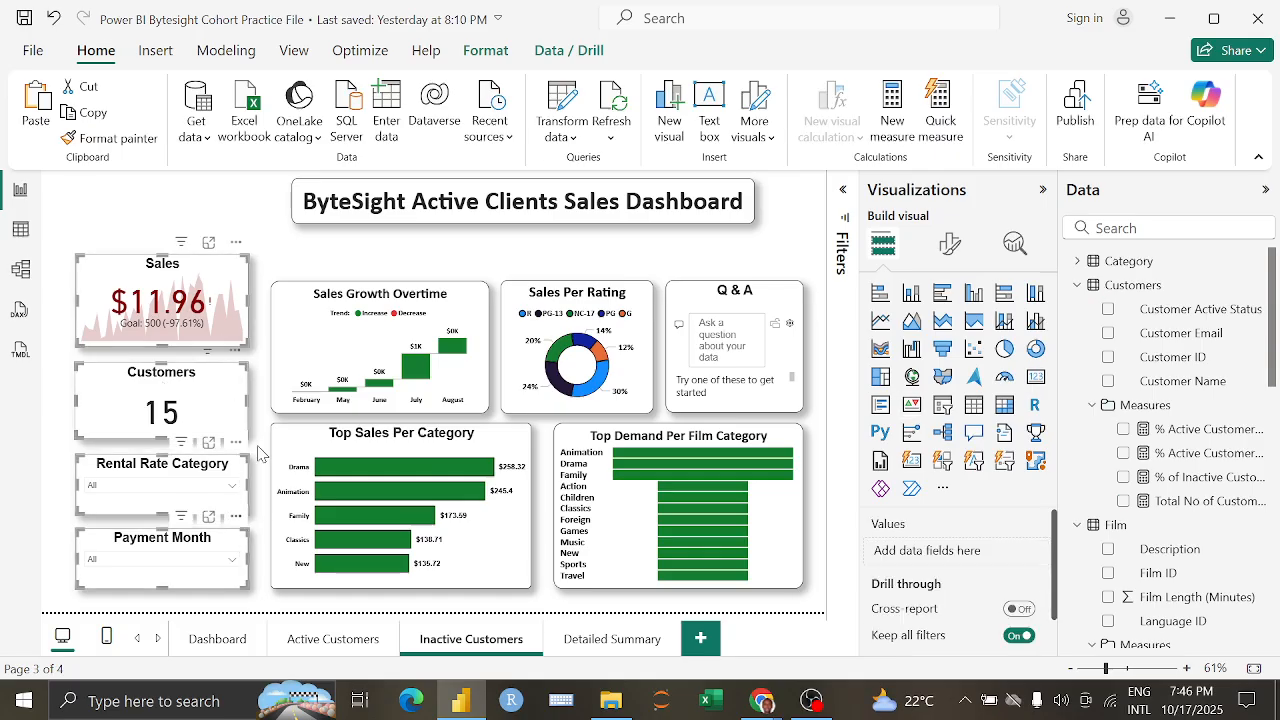
click(472, 56)
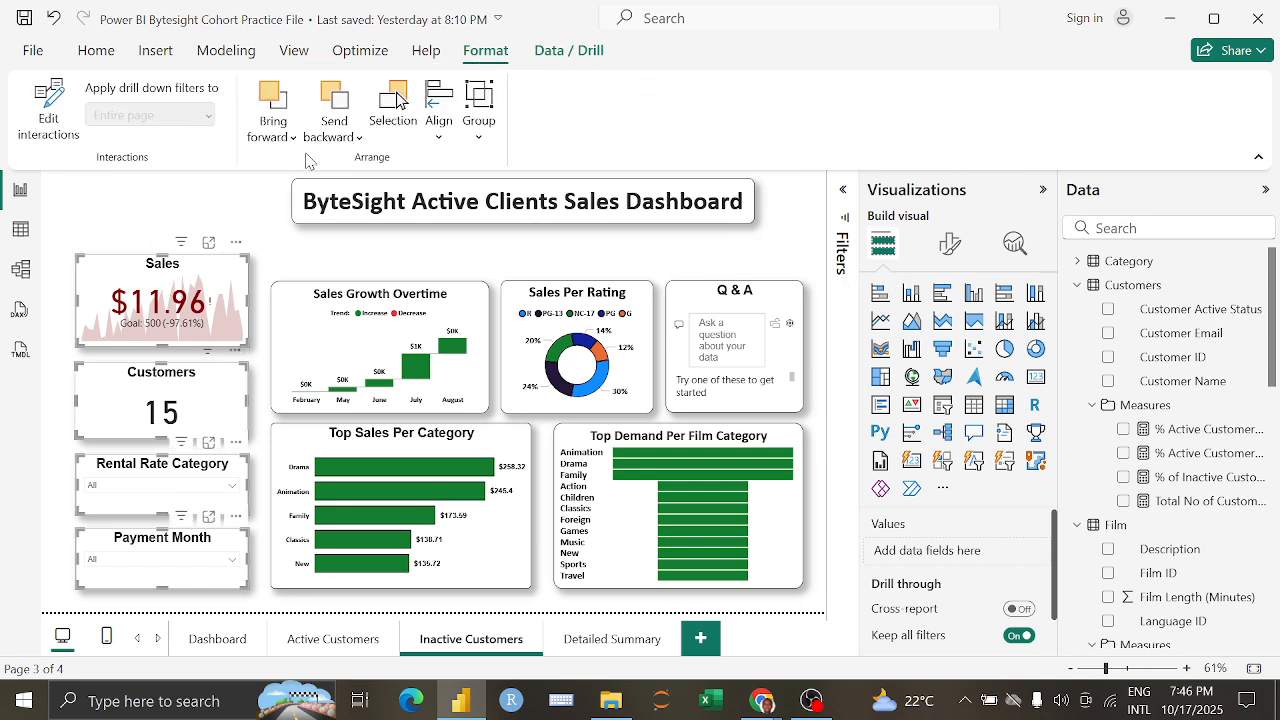
click(438, 112)
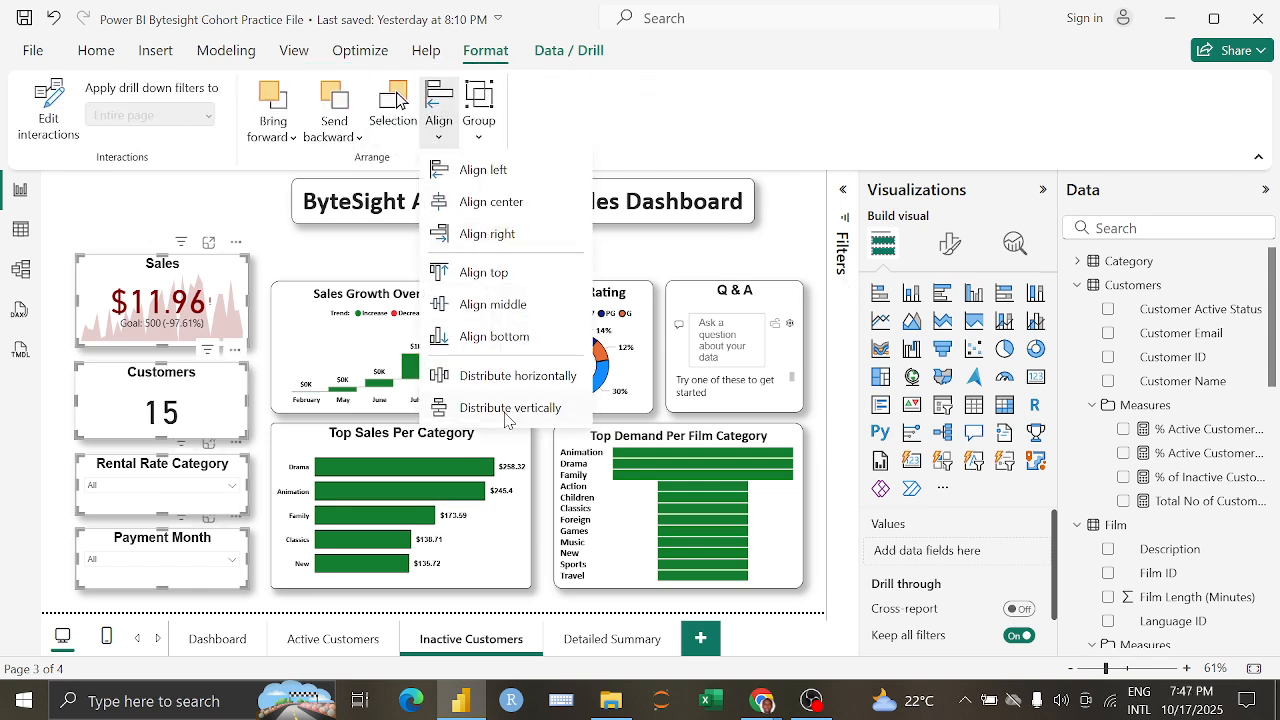
click(506, 409)
click(440, 112)
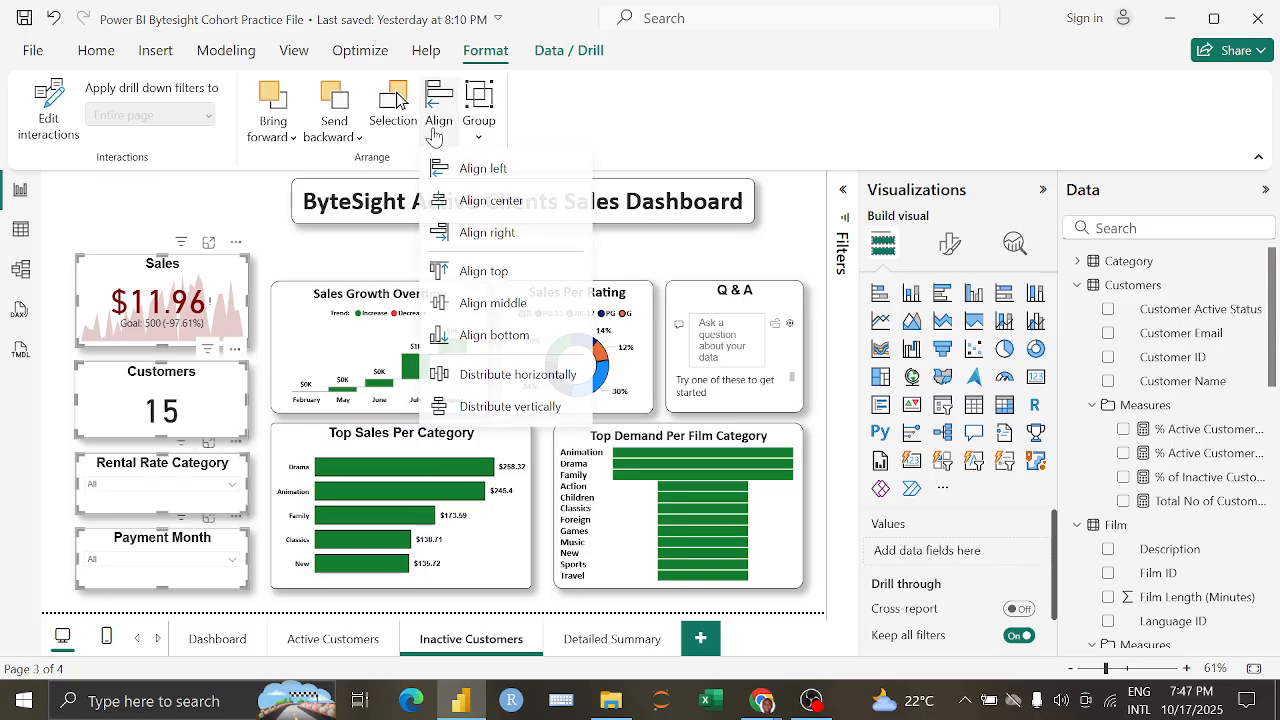
click(509, 211)
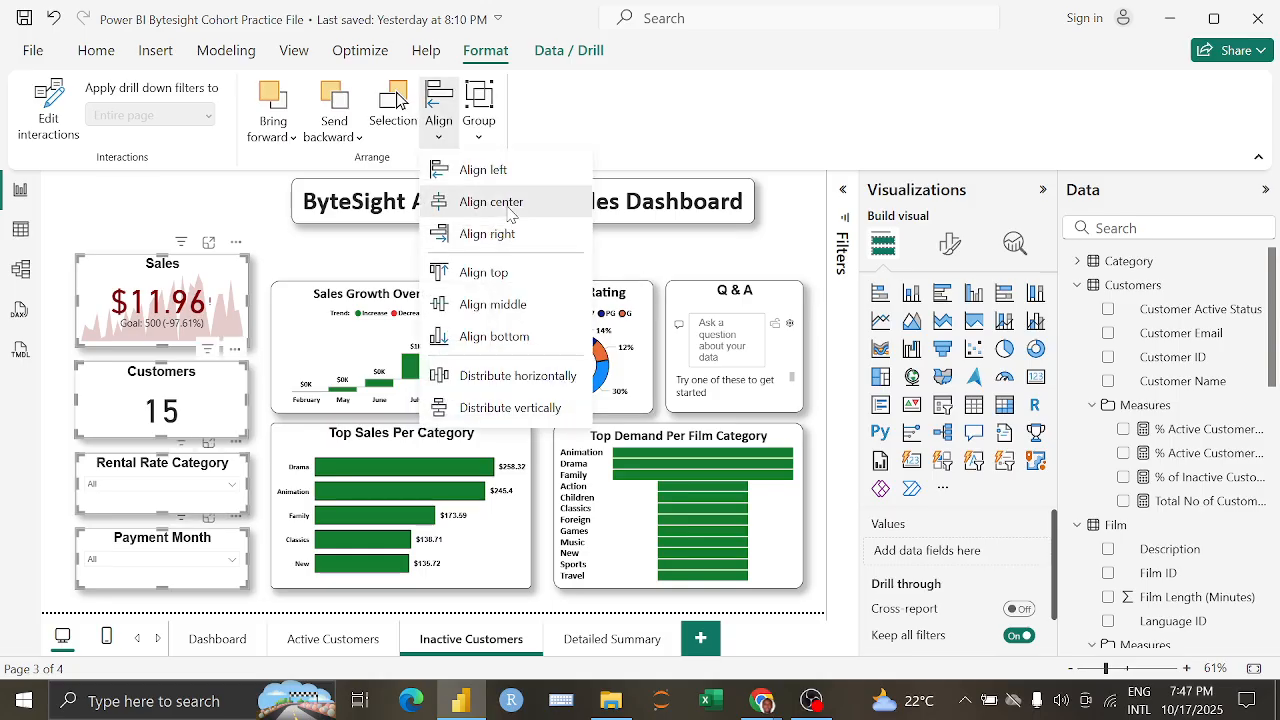
click(189, 202)
Step: Replace the Active Customers page's Retention Rate gauge with the Sales KPI moved up and a copy of the Customers card below it
click(207, 398)
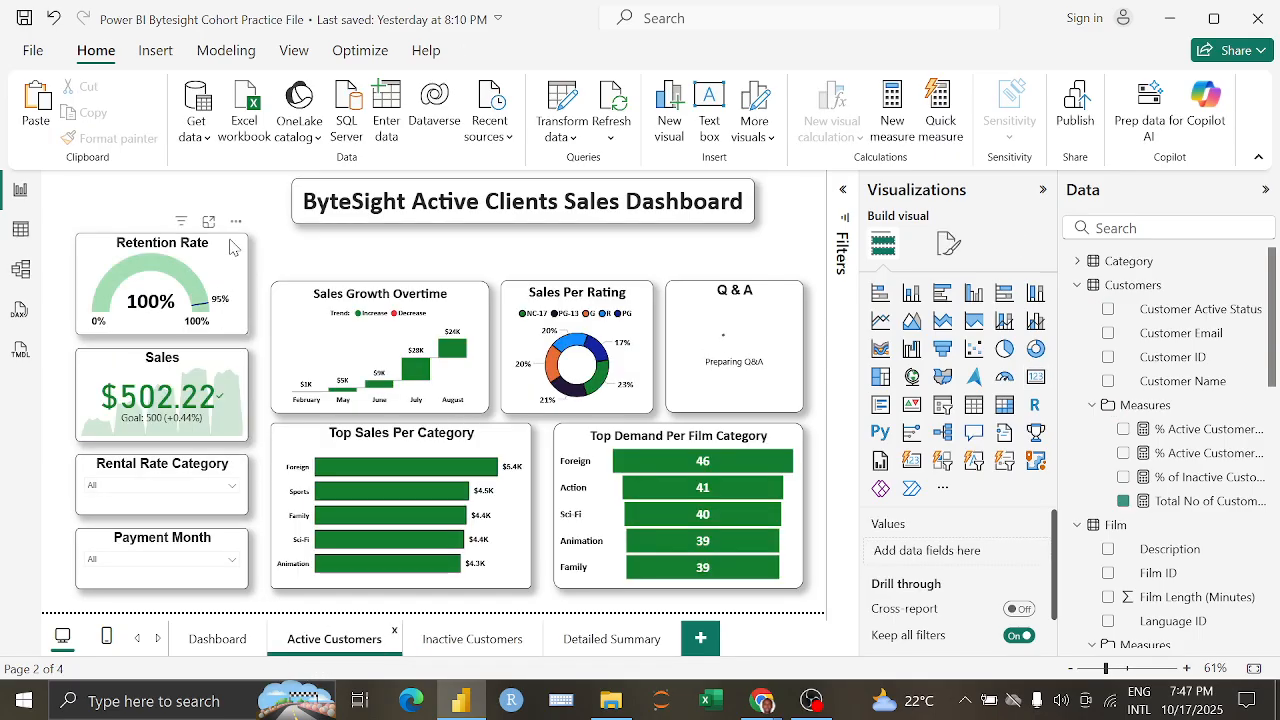
click(236, 255)
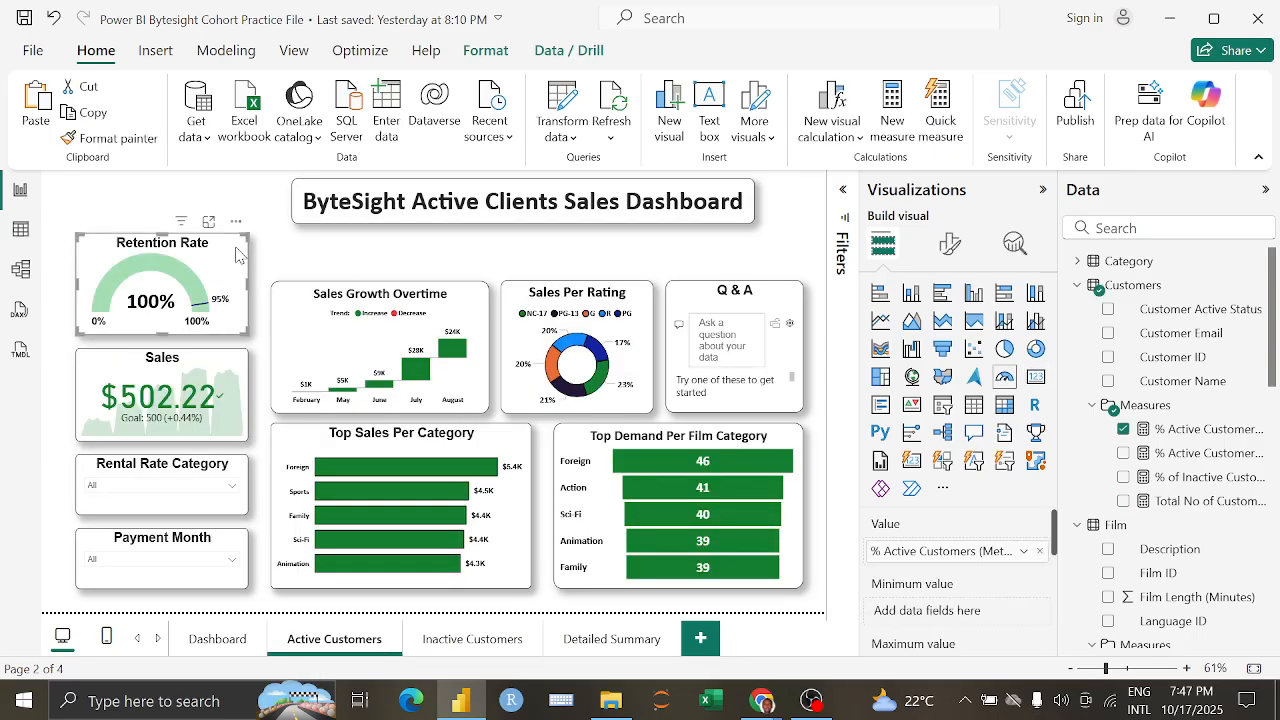
key(Delete)
drag(165, 370, 165, 265)
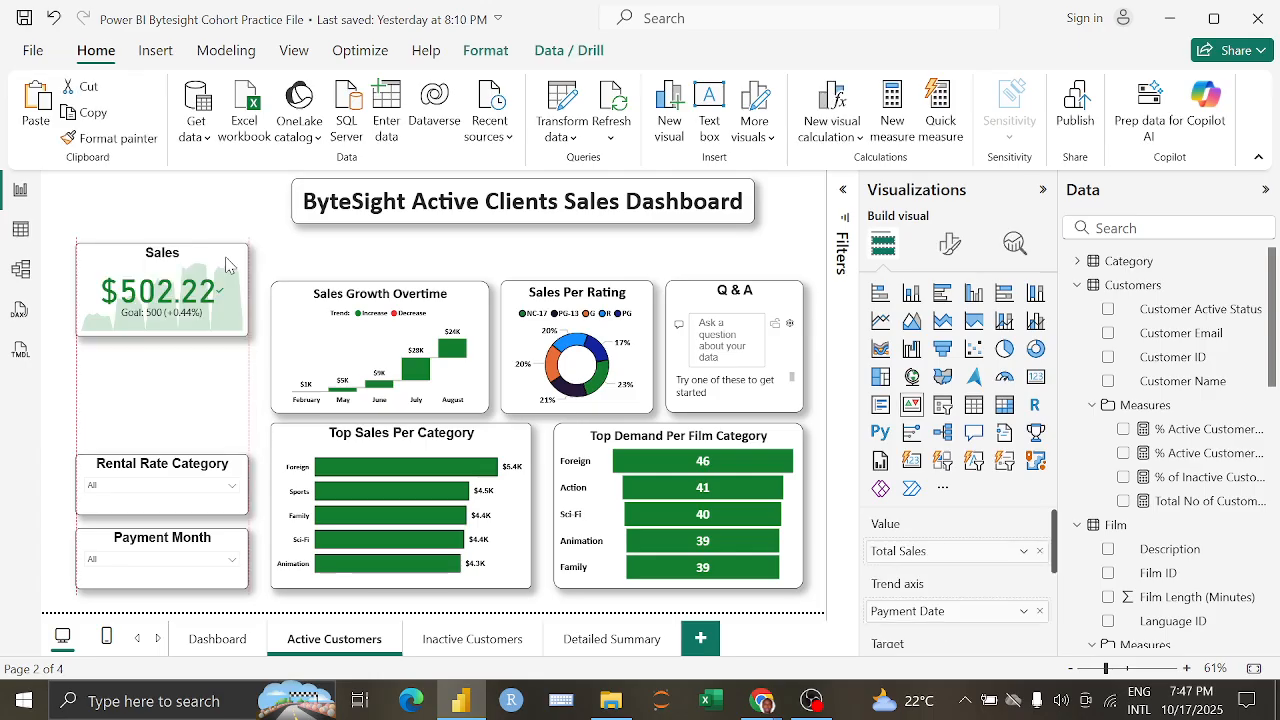
click(204, 399)
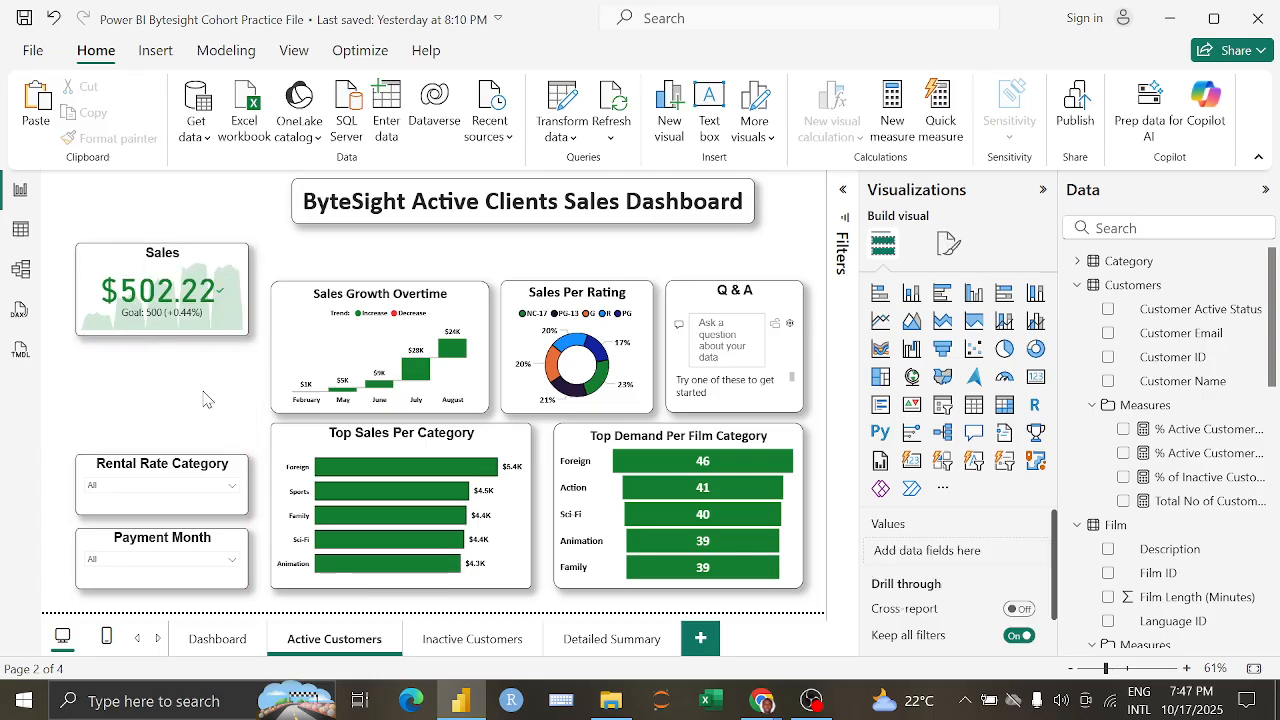
key(ctrl+v)
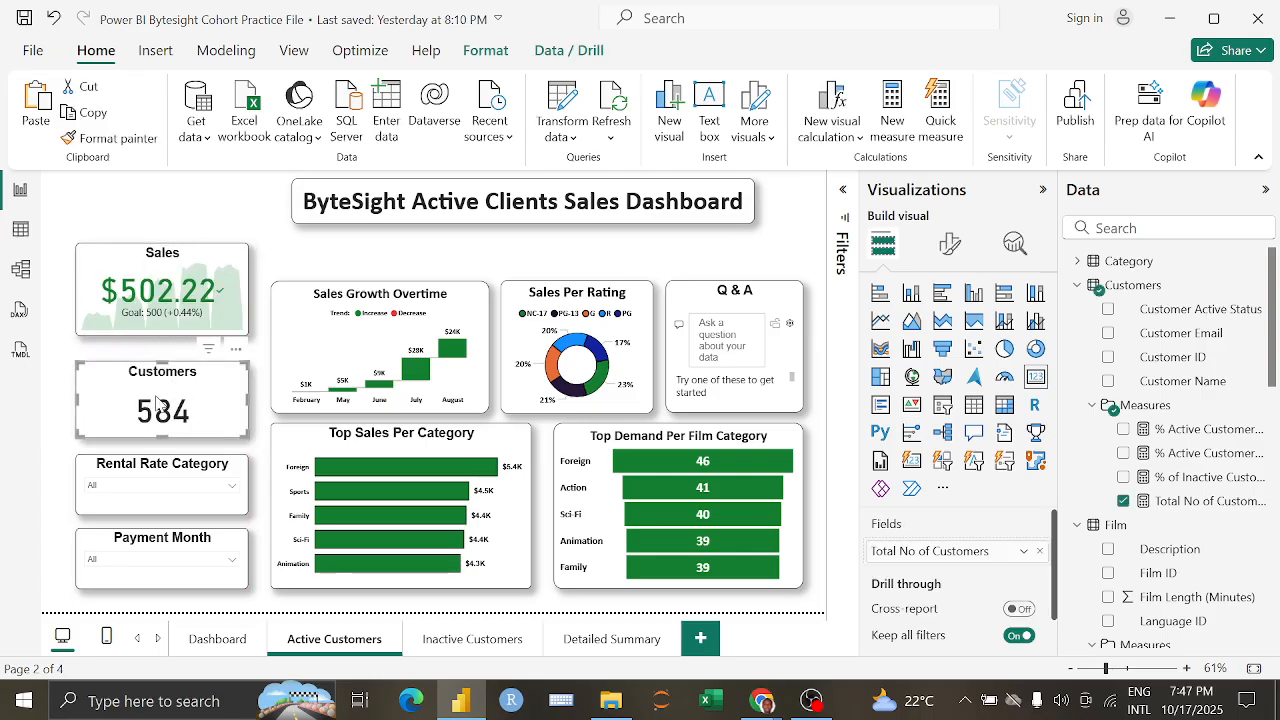
drag(160, 258, 163, 268)
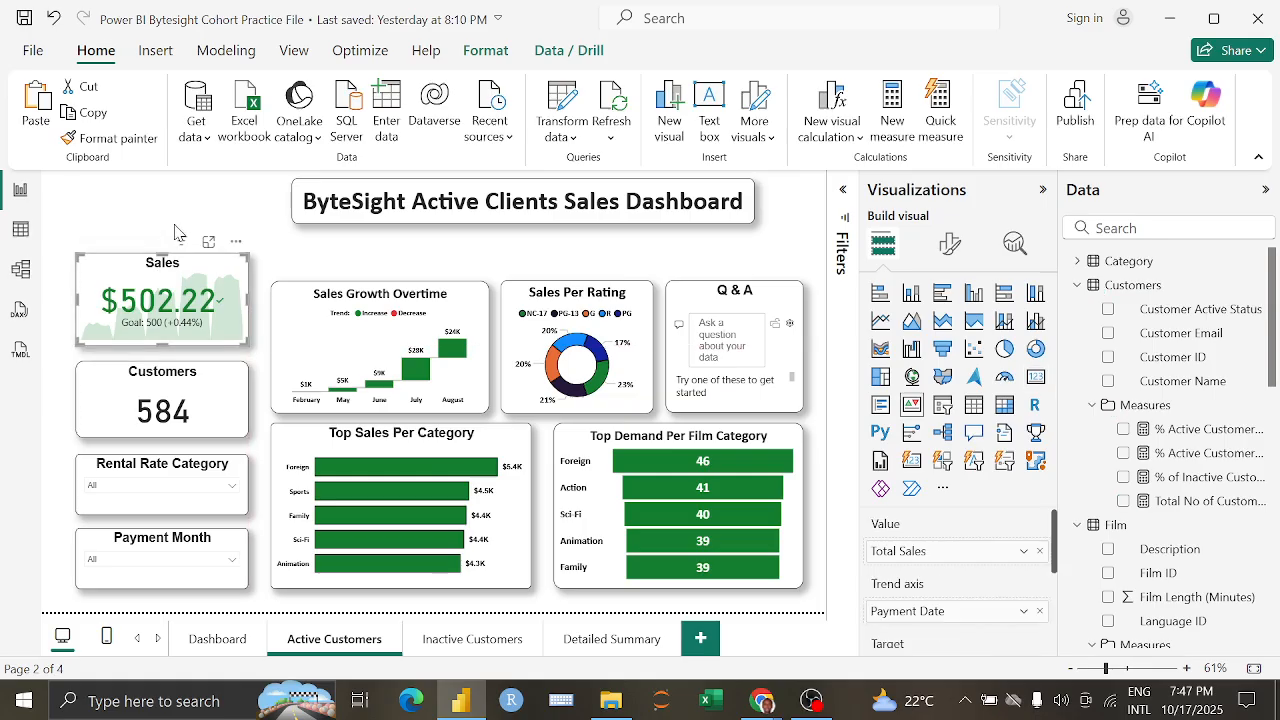
click(175, 232)
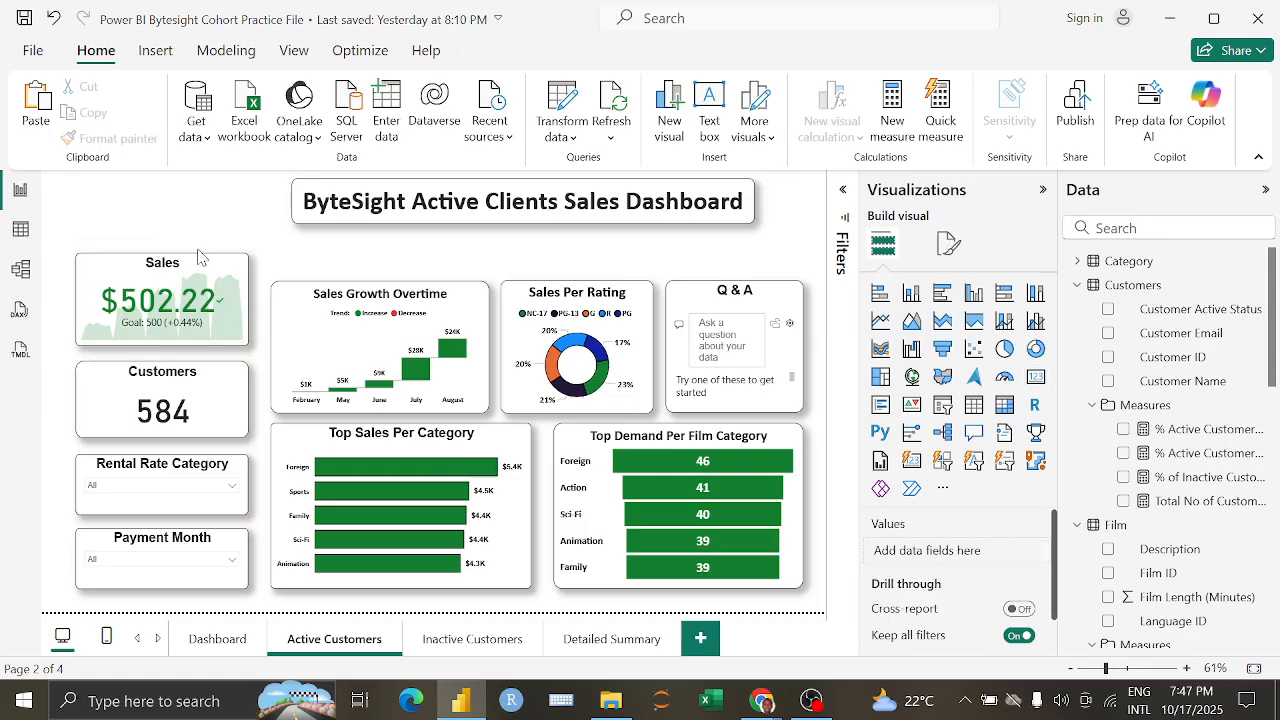
Step: Distribute the Sales, Customers, Rental Rate Category and Payment Month visuals vertically and align their centers on the Active Customers page
click(238, 272)
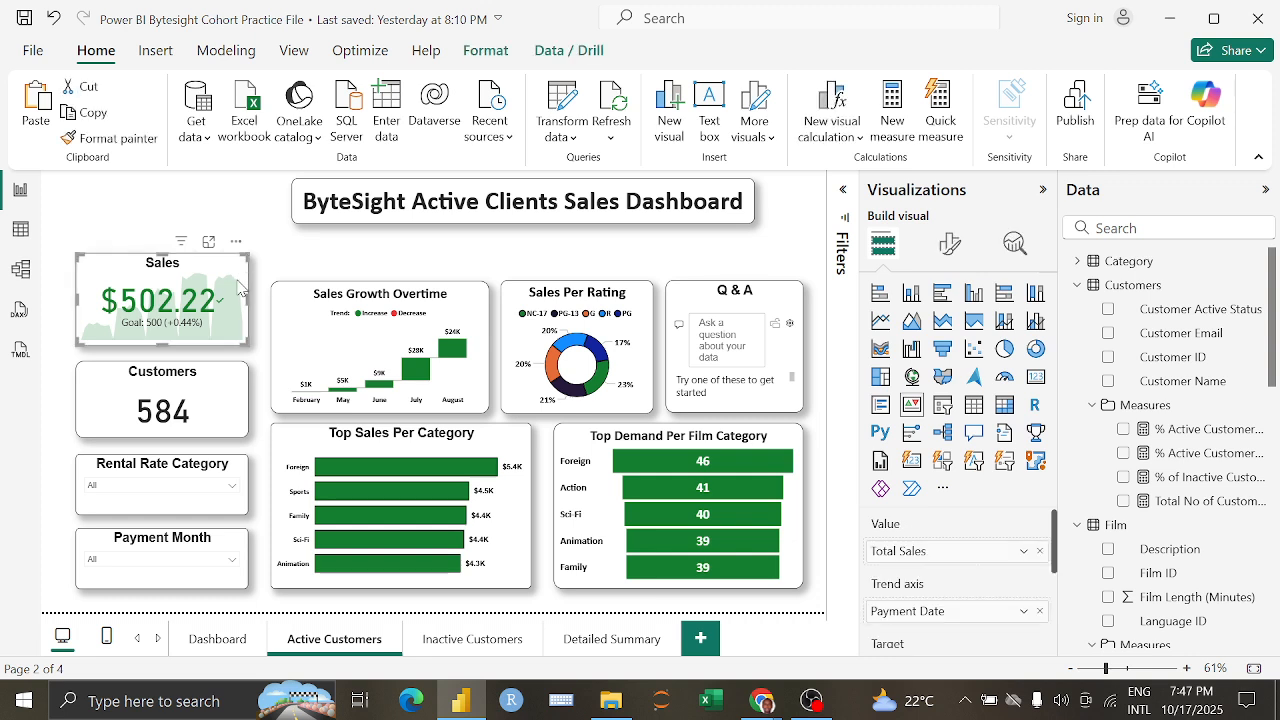
click(240, 378)
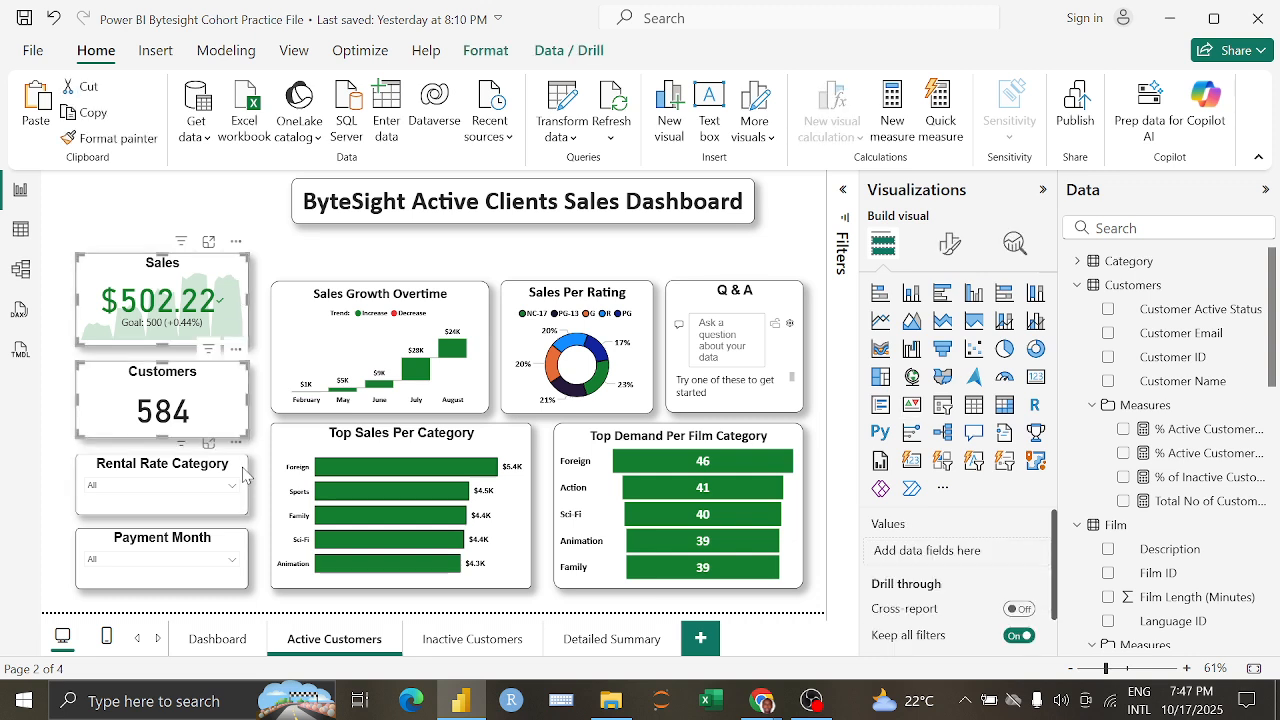
ctrl+click(245, 545)
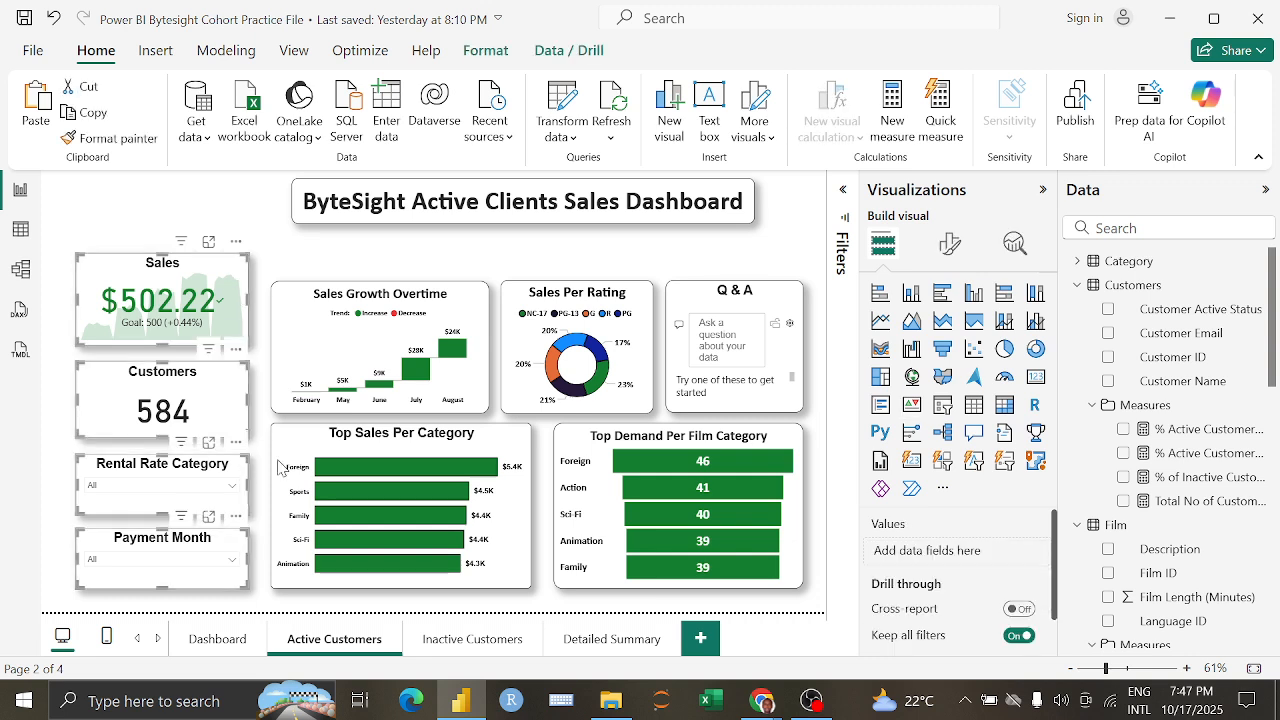
click(490, 52)
click(438, 110)
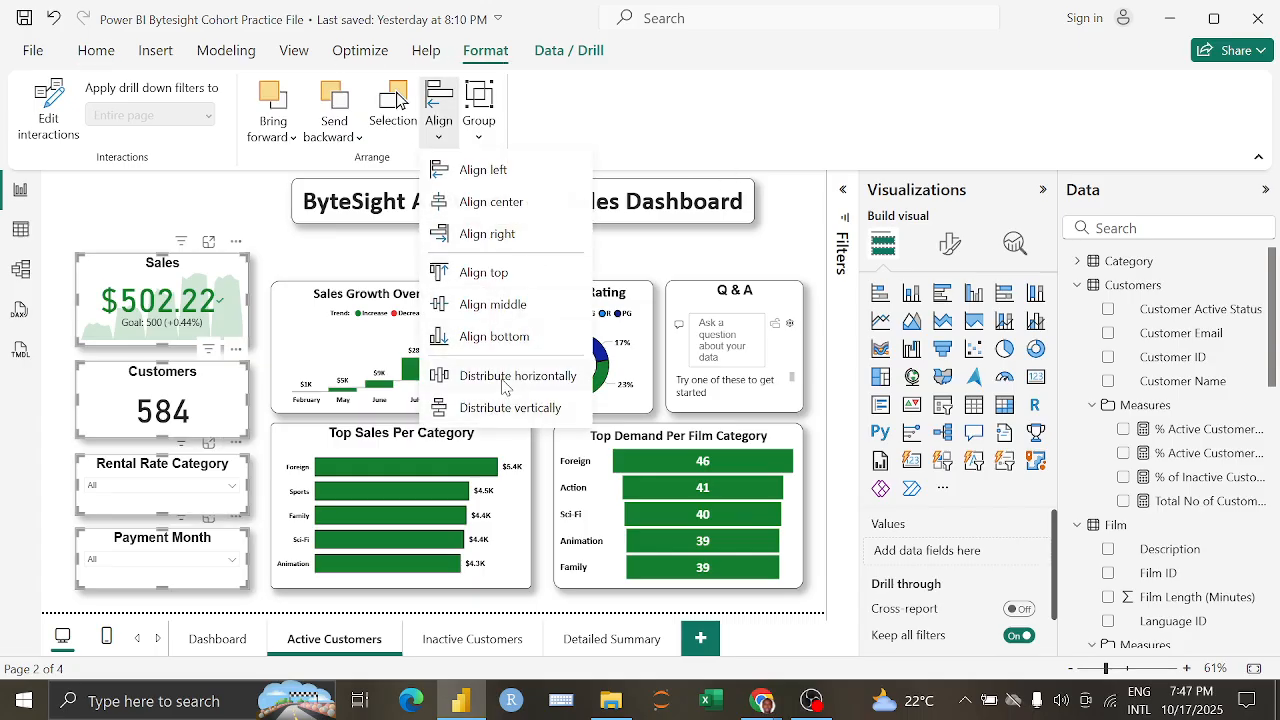
click(510, 407)
click(438, 108)
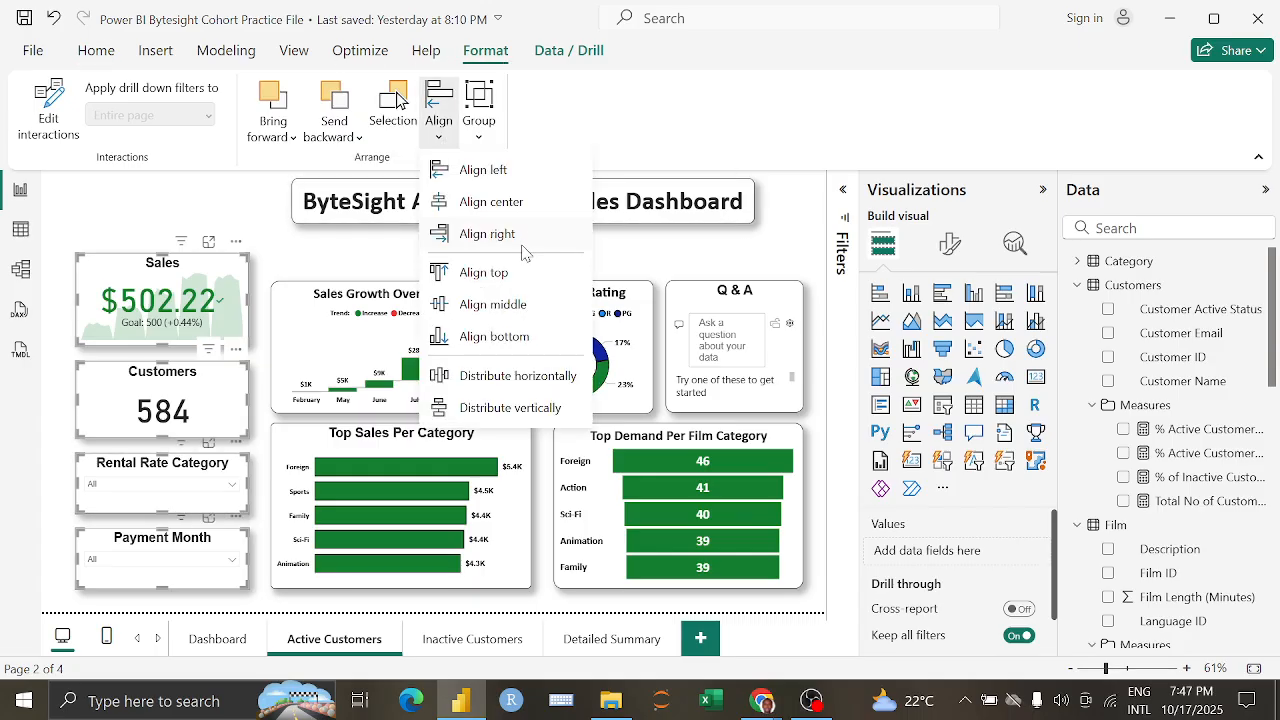
click(506, 200)
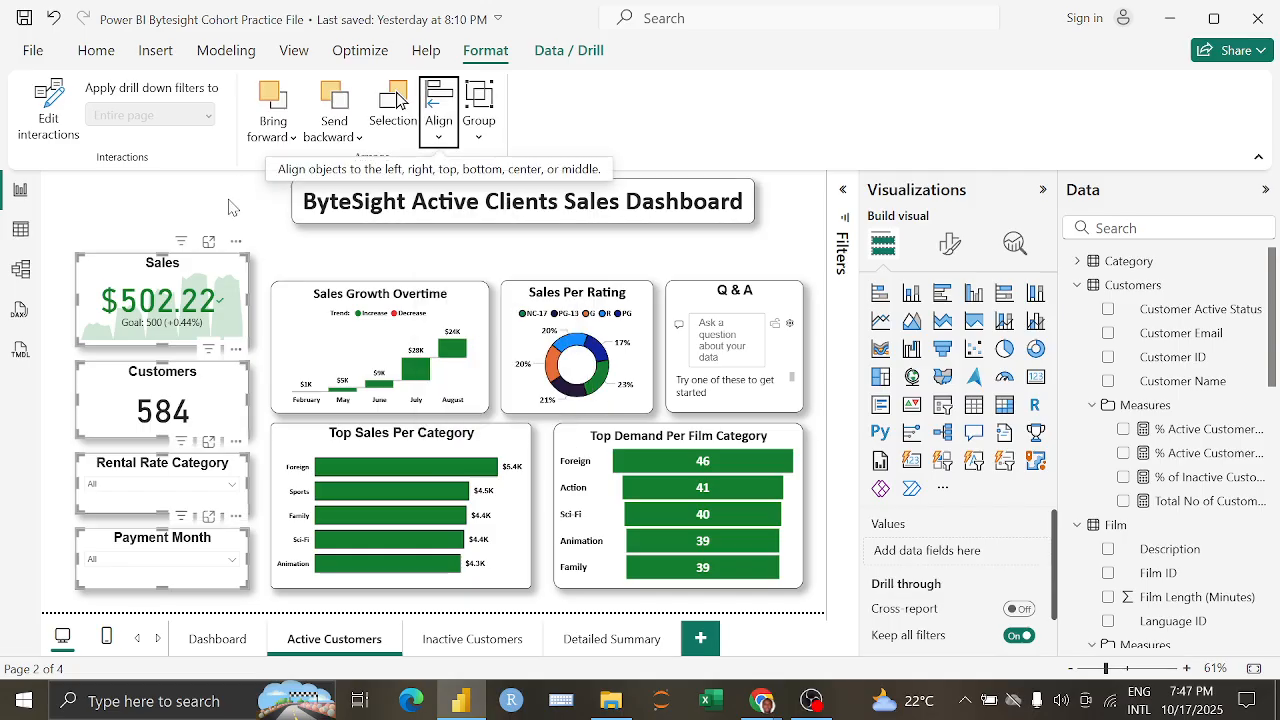
click(230, 207)
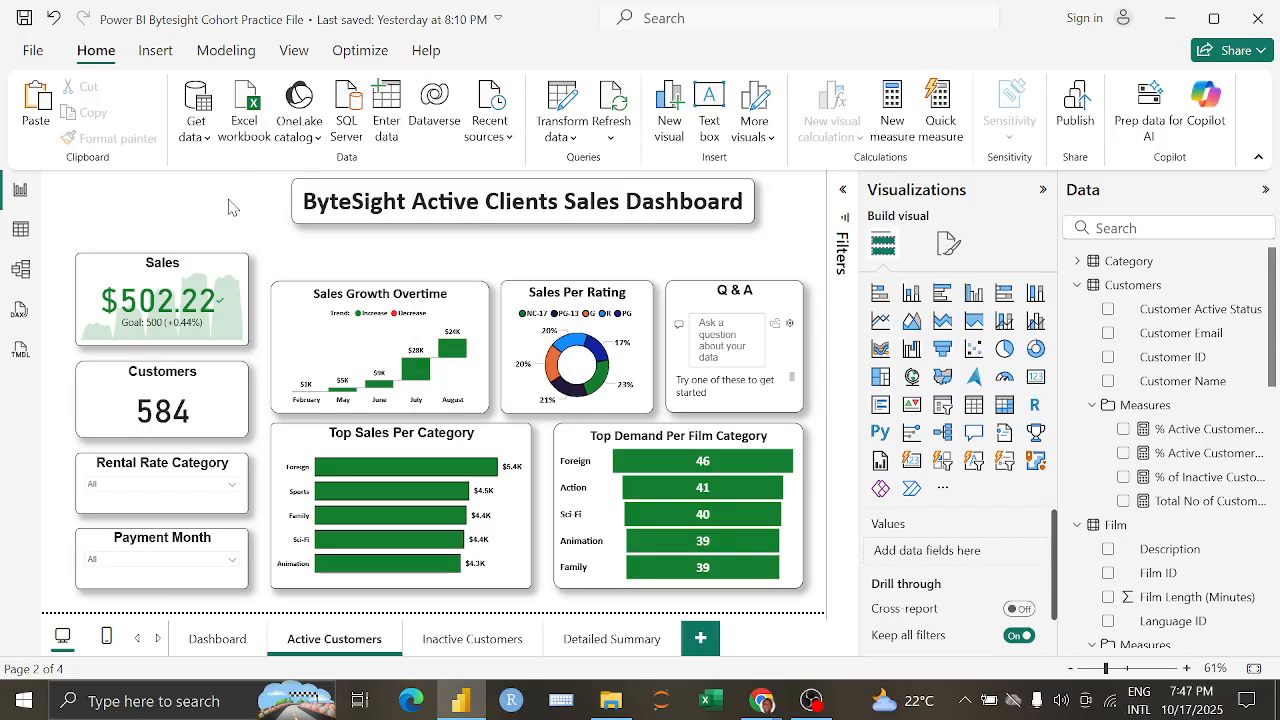
Step: Limit the Top Demand Per Film Category funnel on the Inactive Customers page to the top 3 film categories by Total No of Customers
click(480, 639)
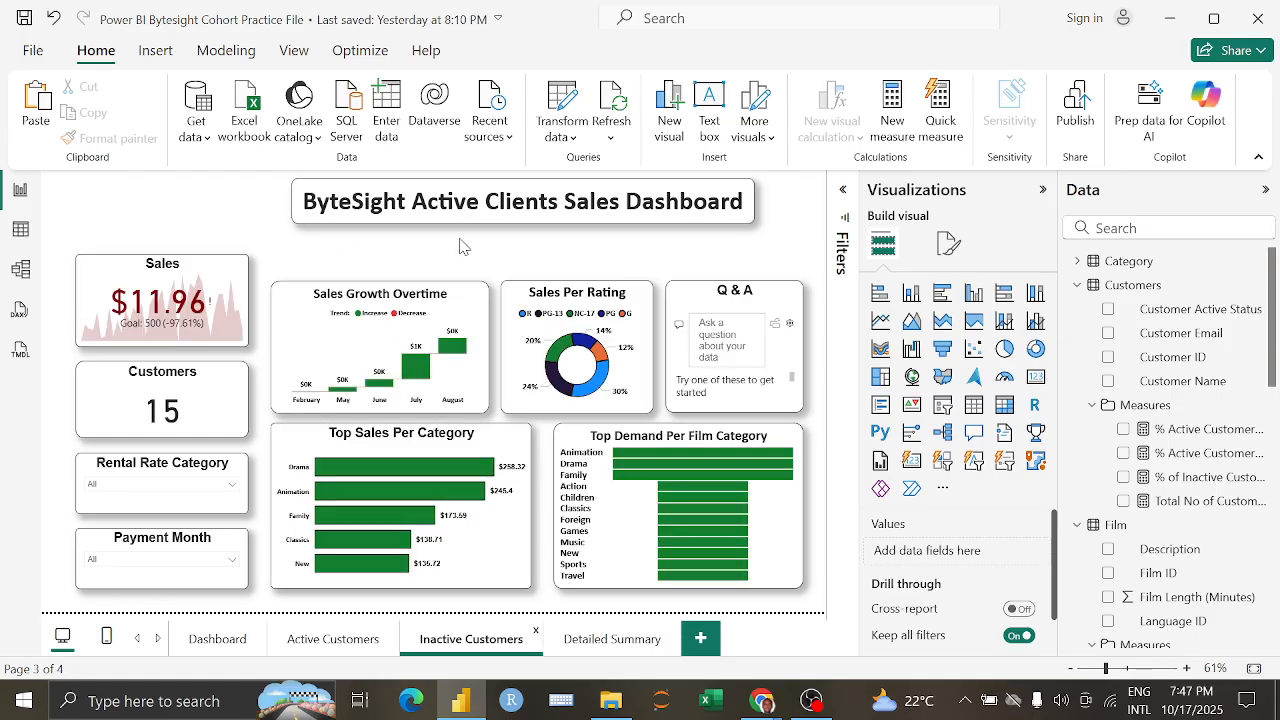
click(792, 437)
click(843, 189)
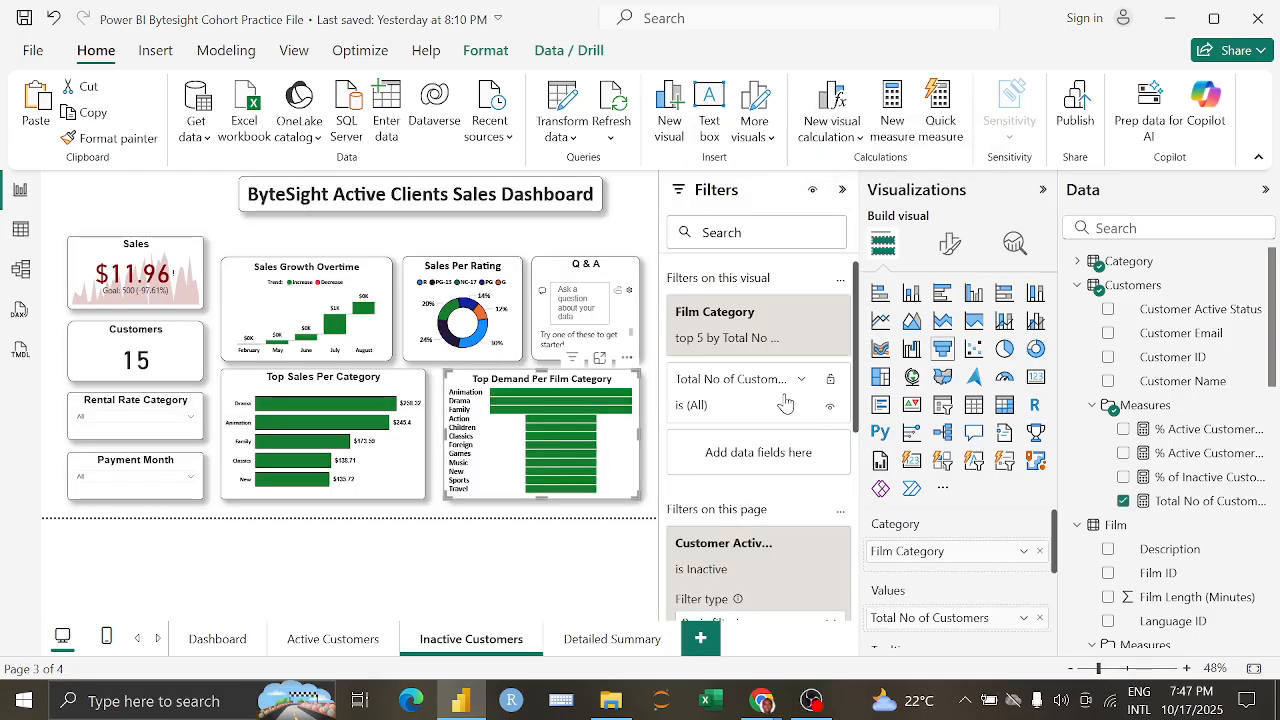
click(799, 312)
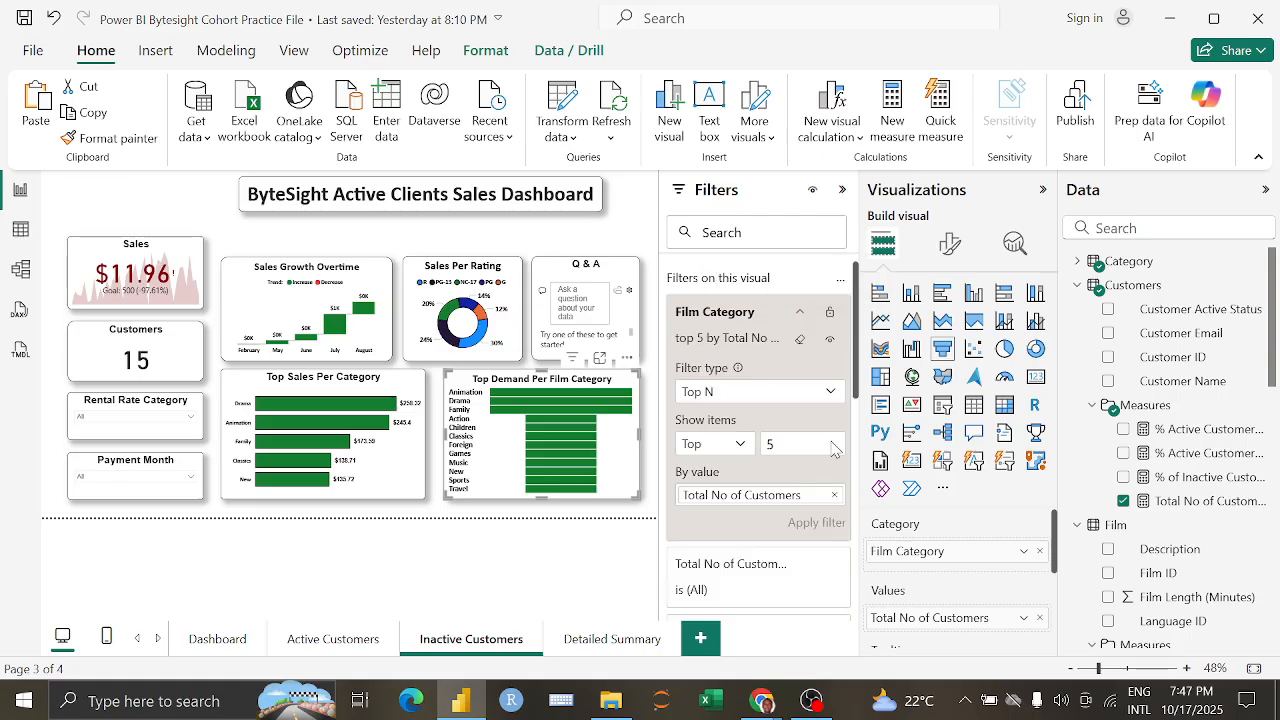
click(836, 496)
drag(1185, 501, 776, 505)
click(816, 525)
text(3)
click(816, 525)
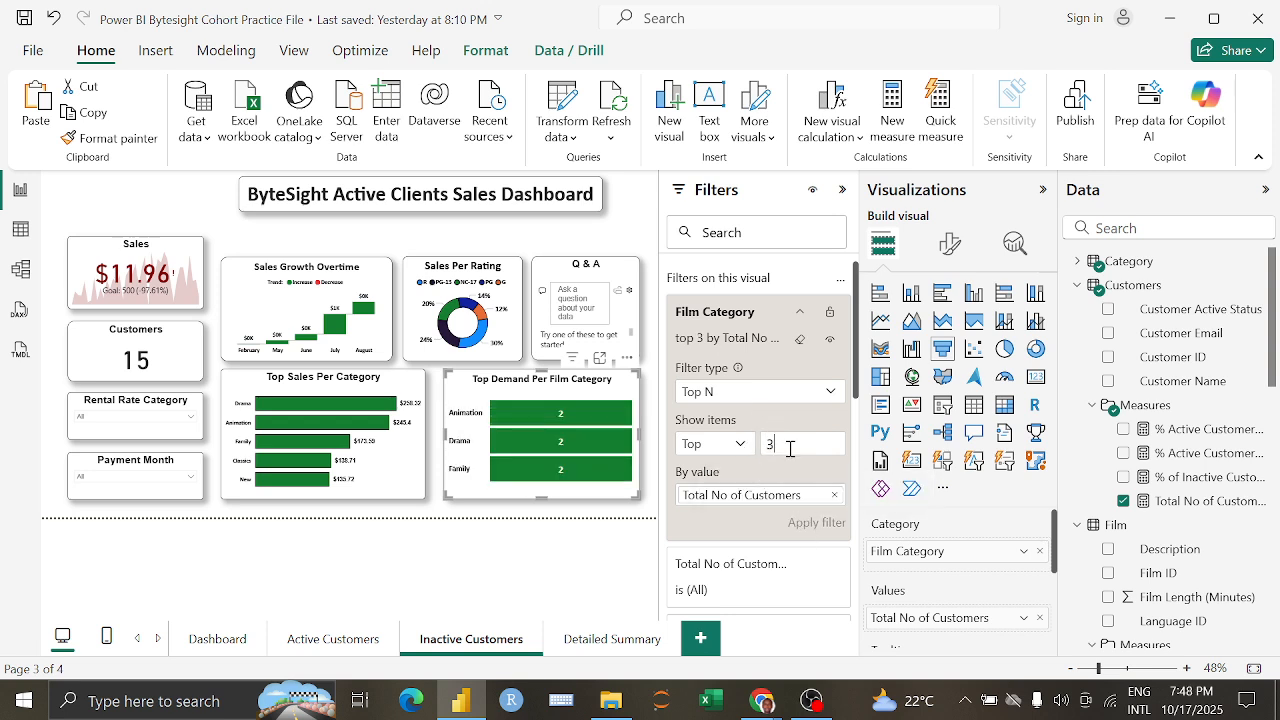
Step: Try a top 5 Film Category filter on the funnel chart and return it to top 3
text(3)
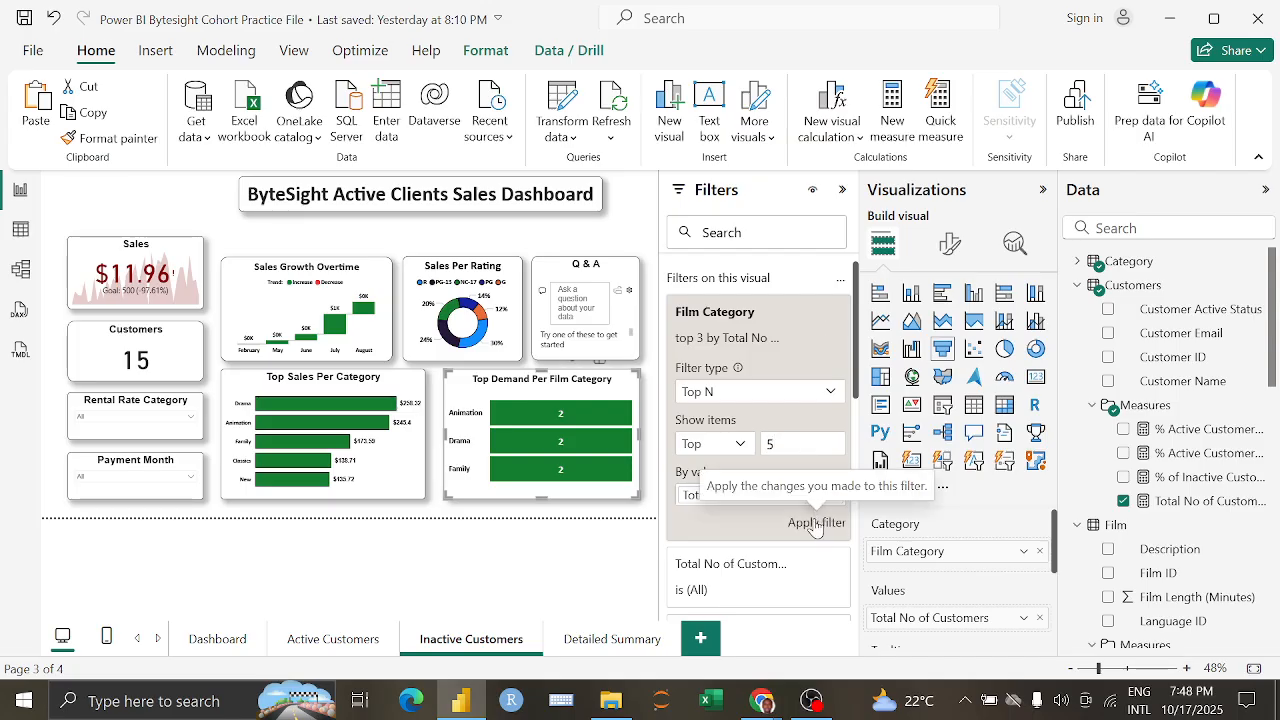
key(BackSpace)
text(5)
click(815, 523)
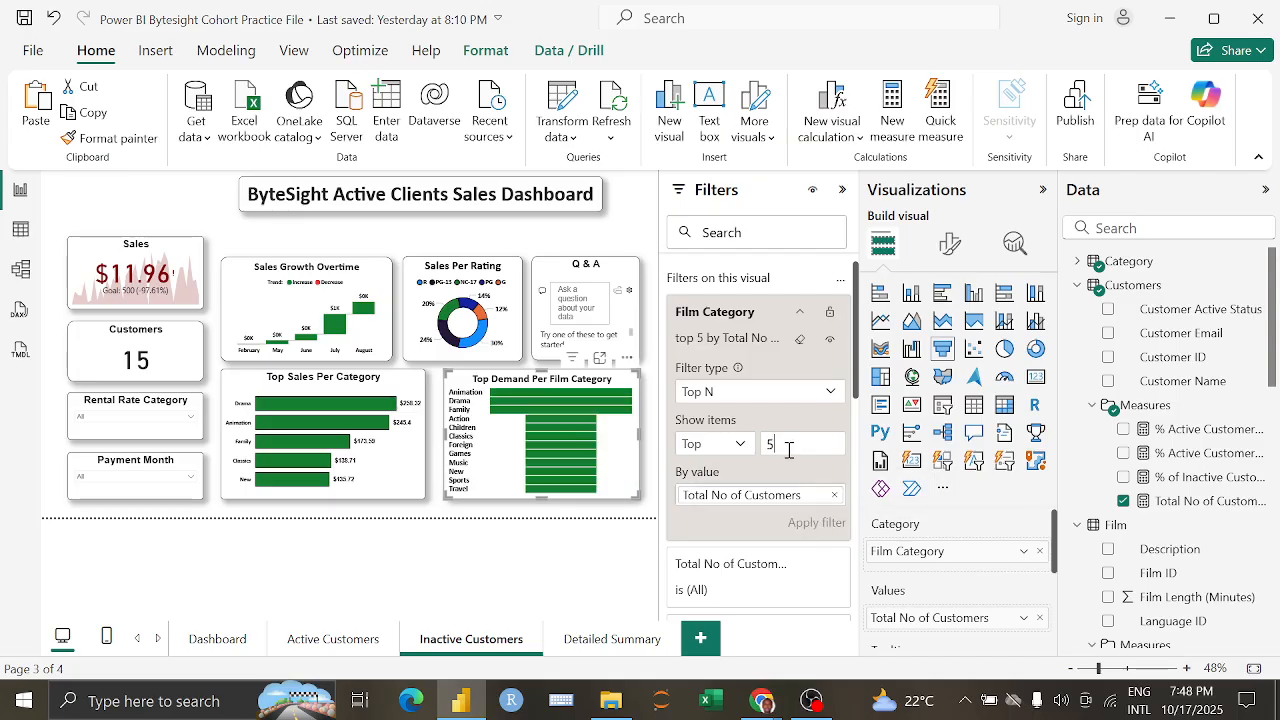
text(3)
click(815, 523)
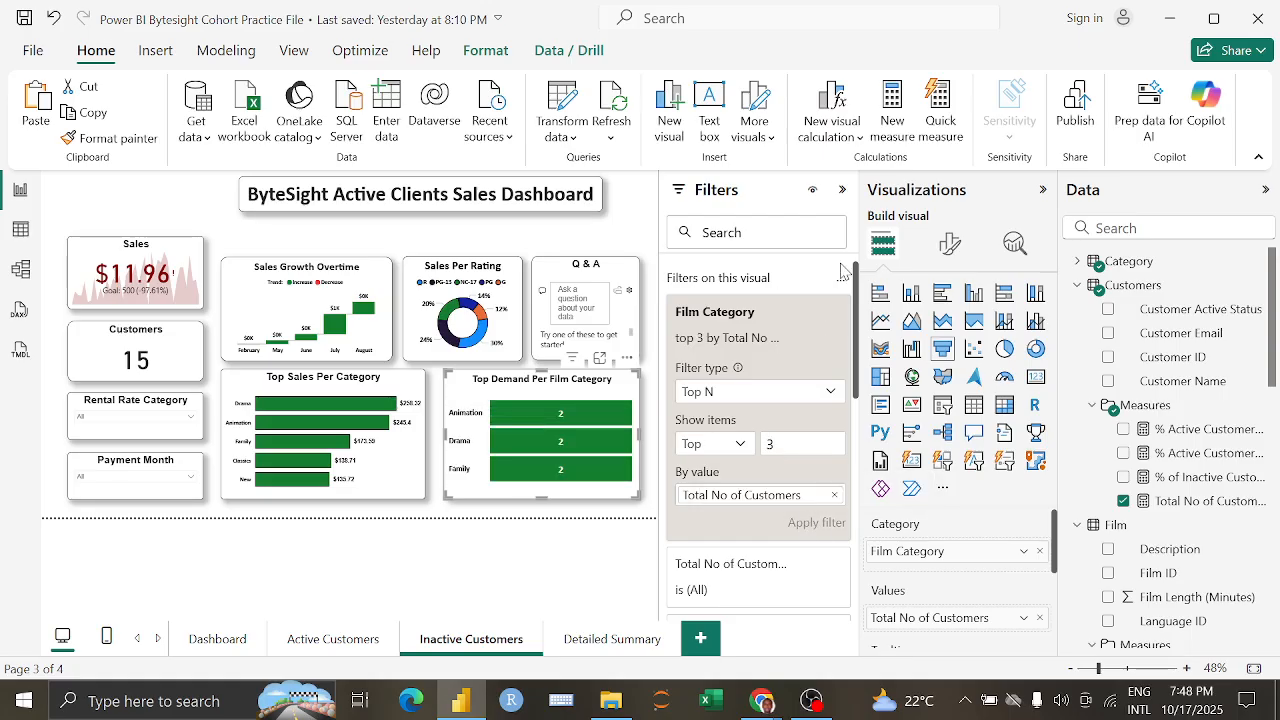
Step: Try a bottom 3 Film Category filter on the funnel chart and restore the top 3 setting
click(735, 443)
click(701, 494)
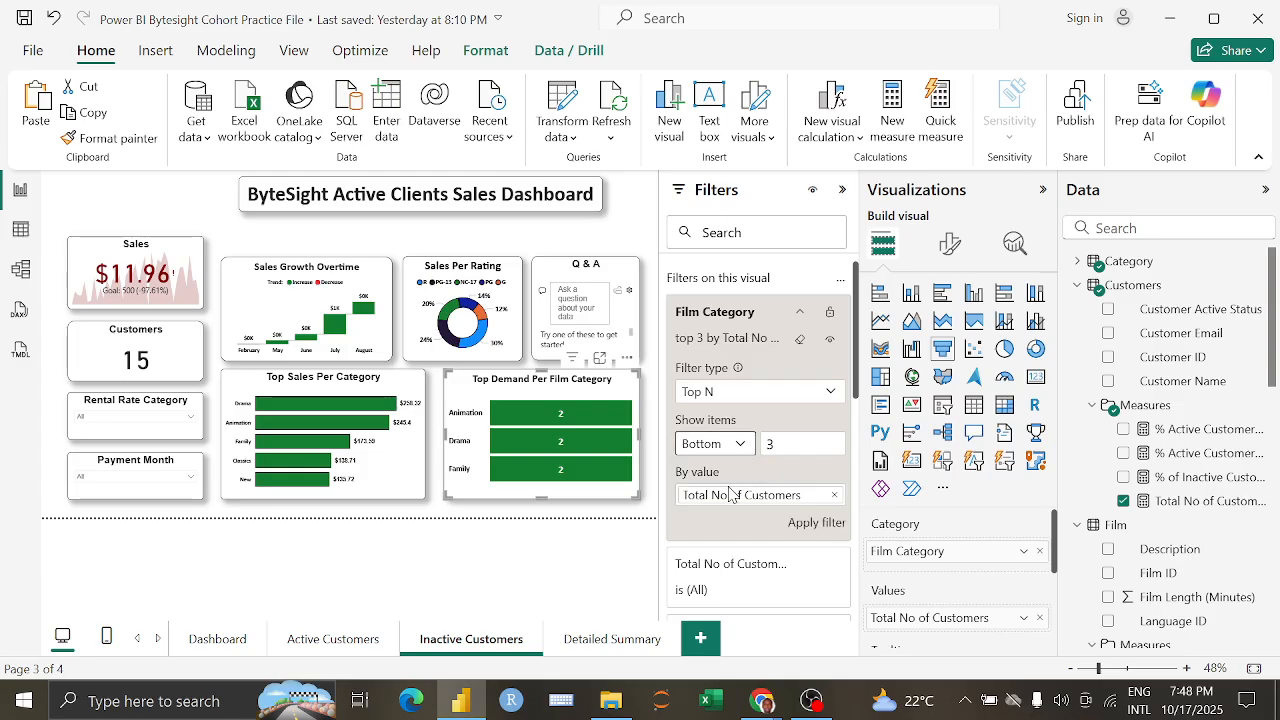
click(816, 522)
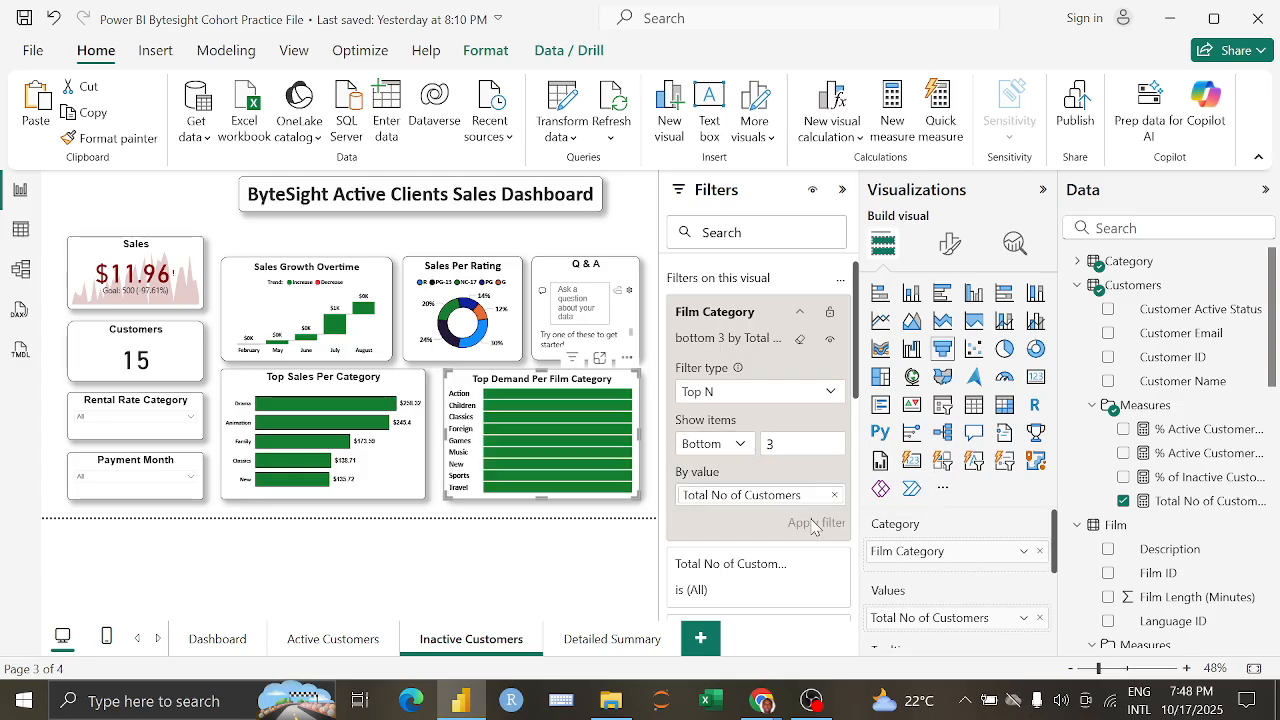
click(738, 443)
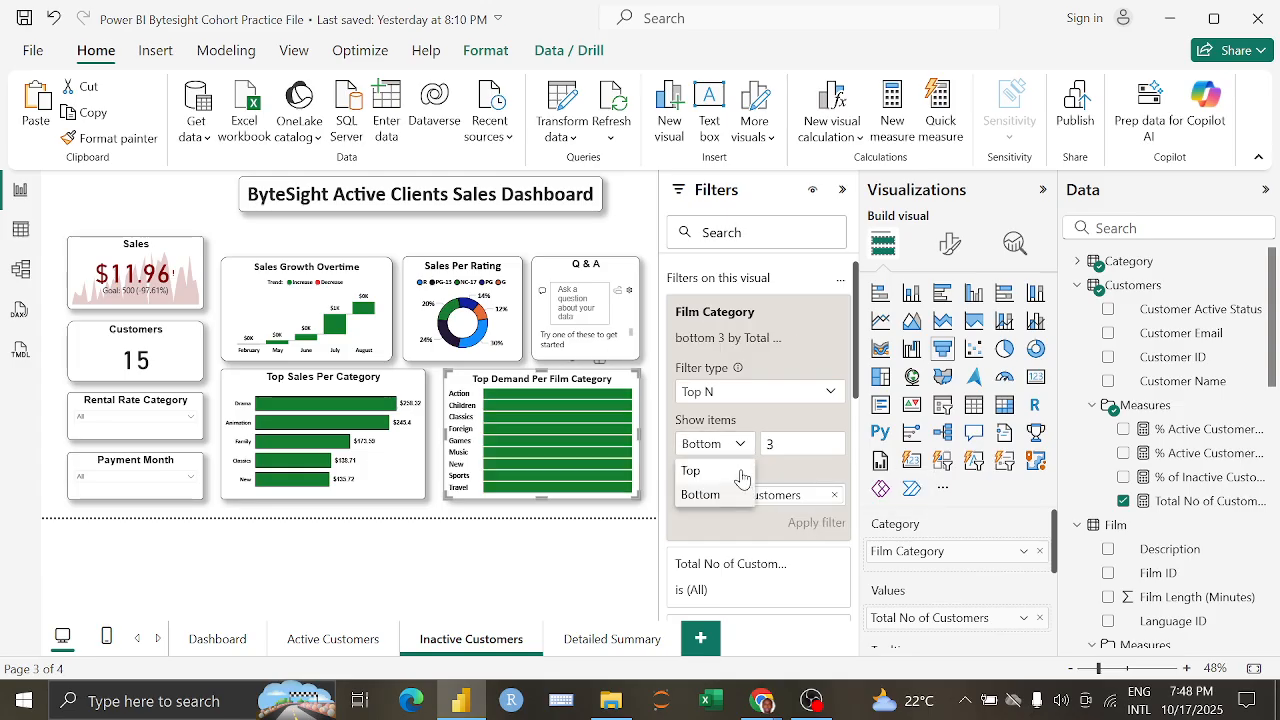
click(741, 474)
click(816, 522)
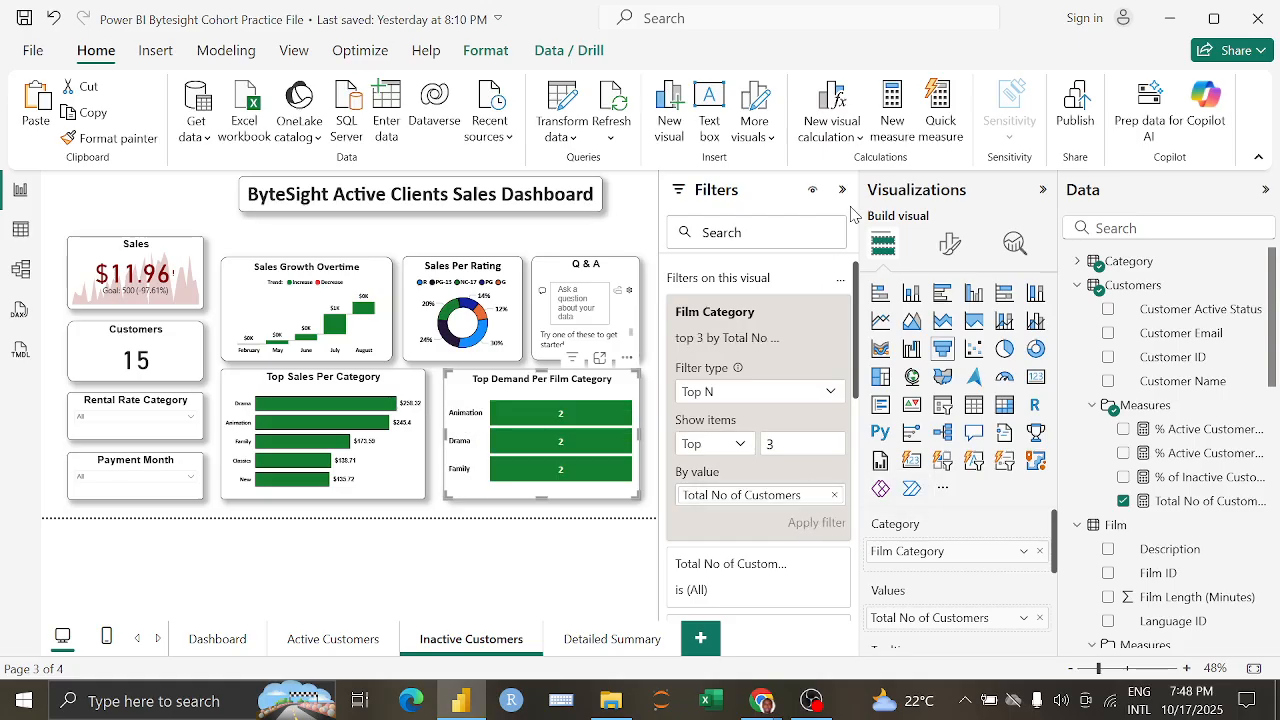
click(842, 191)
click(805, 243)
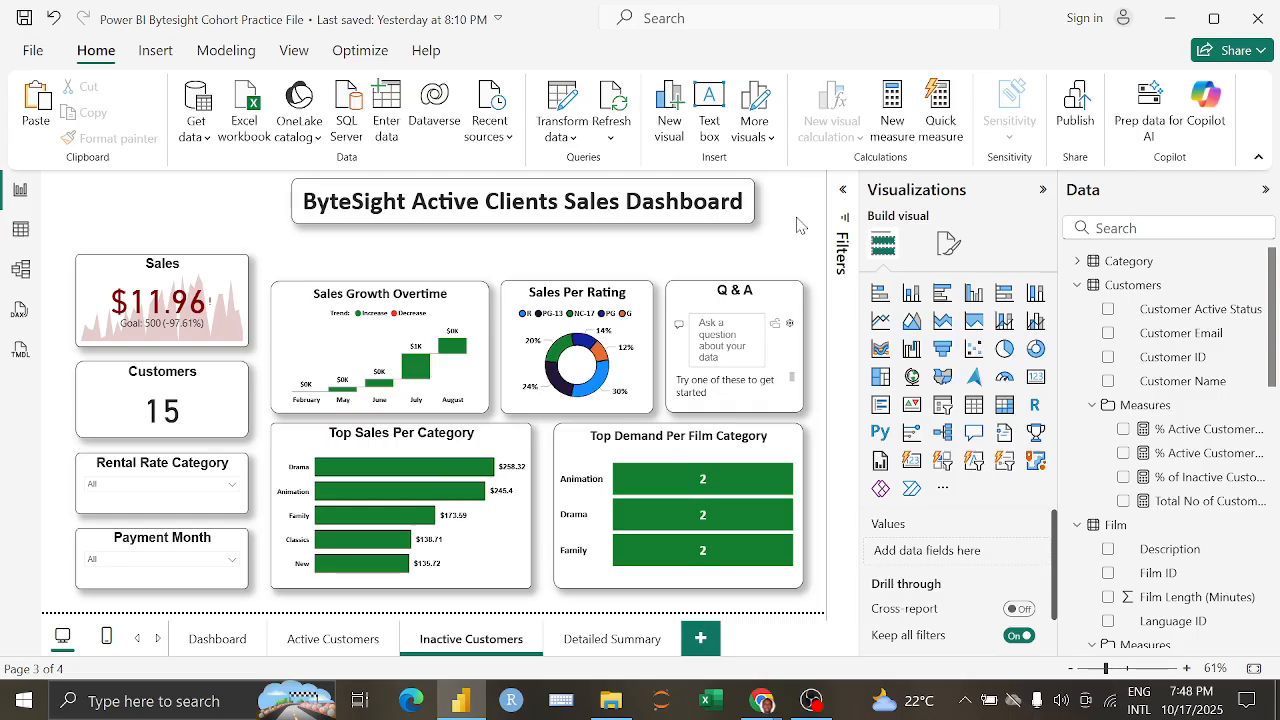
Step: Change the page title to "ByteSight Inactive Clients Sales Dashboard" and widen its text box so the title fits on one line
click(436, 201)
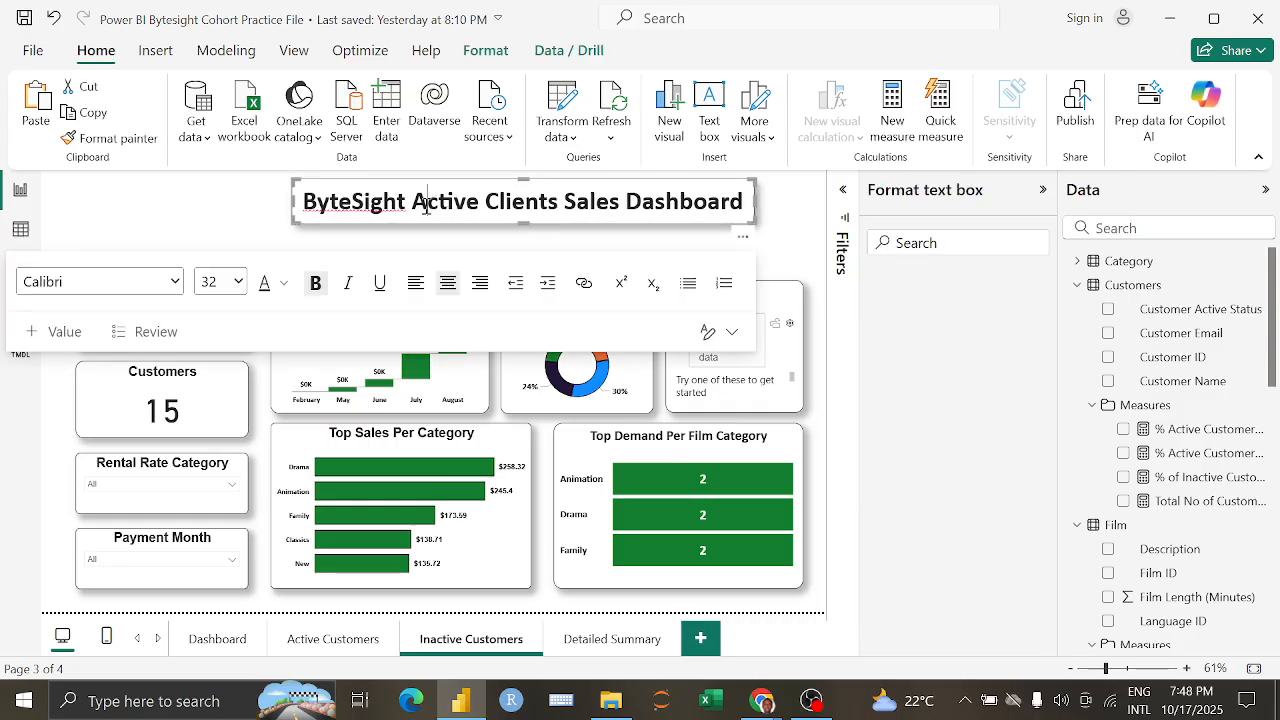
key(BackSpace)
text(In)
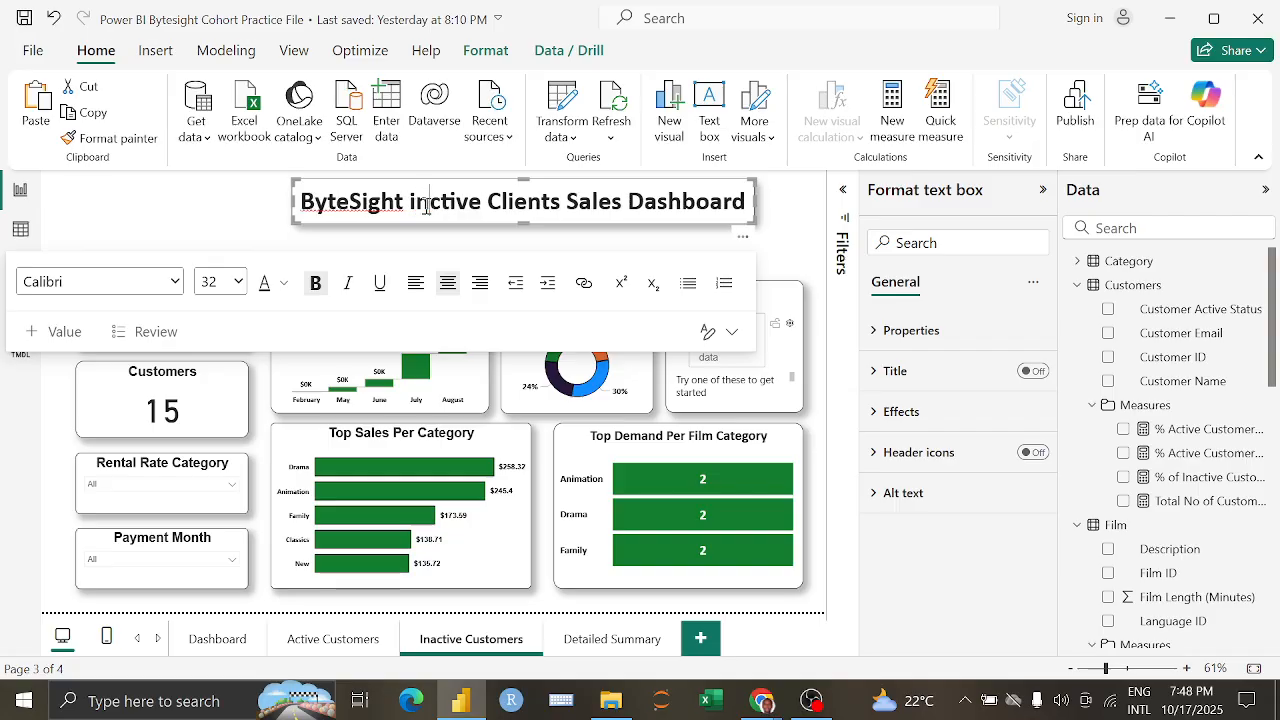
key(BackSpace)
text(na)
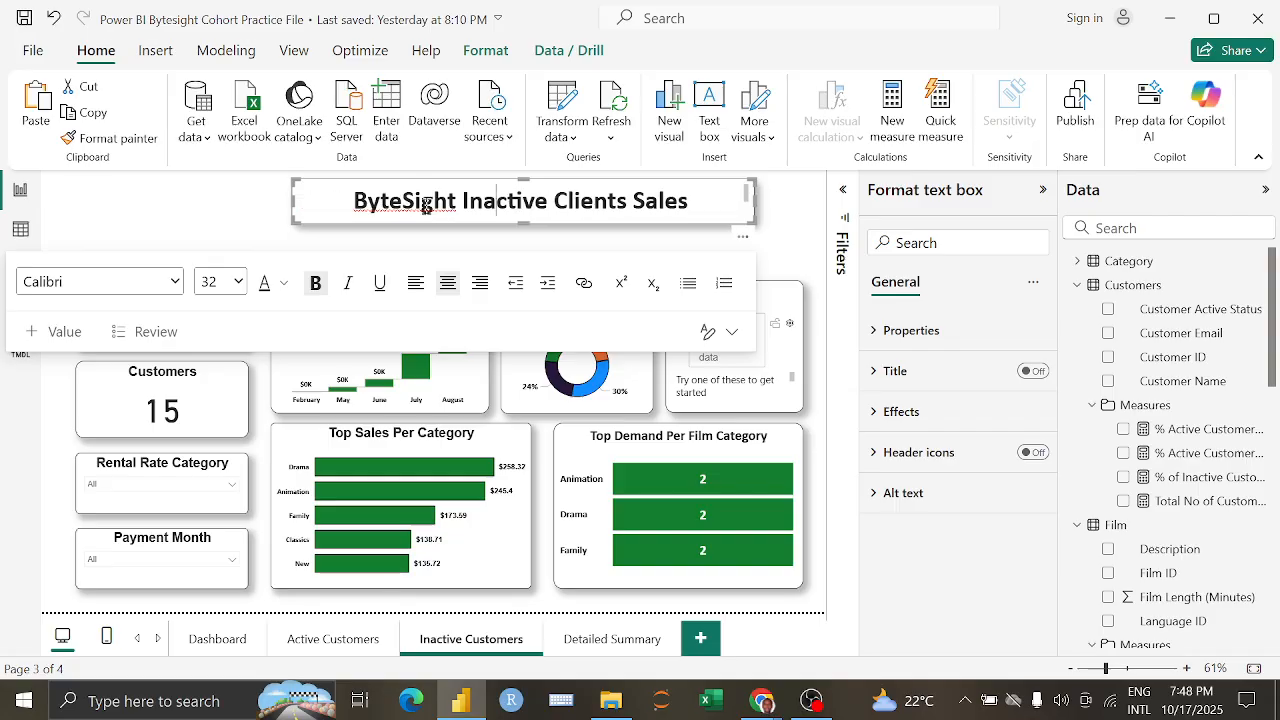
drag(292, 208, 280, 210)
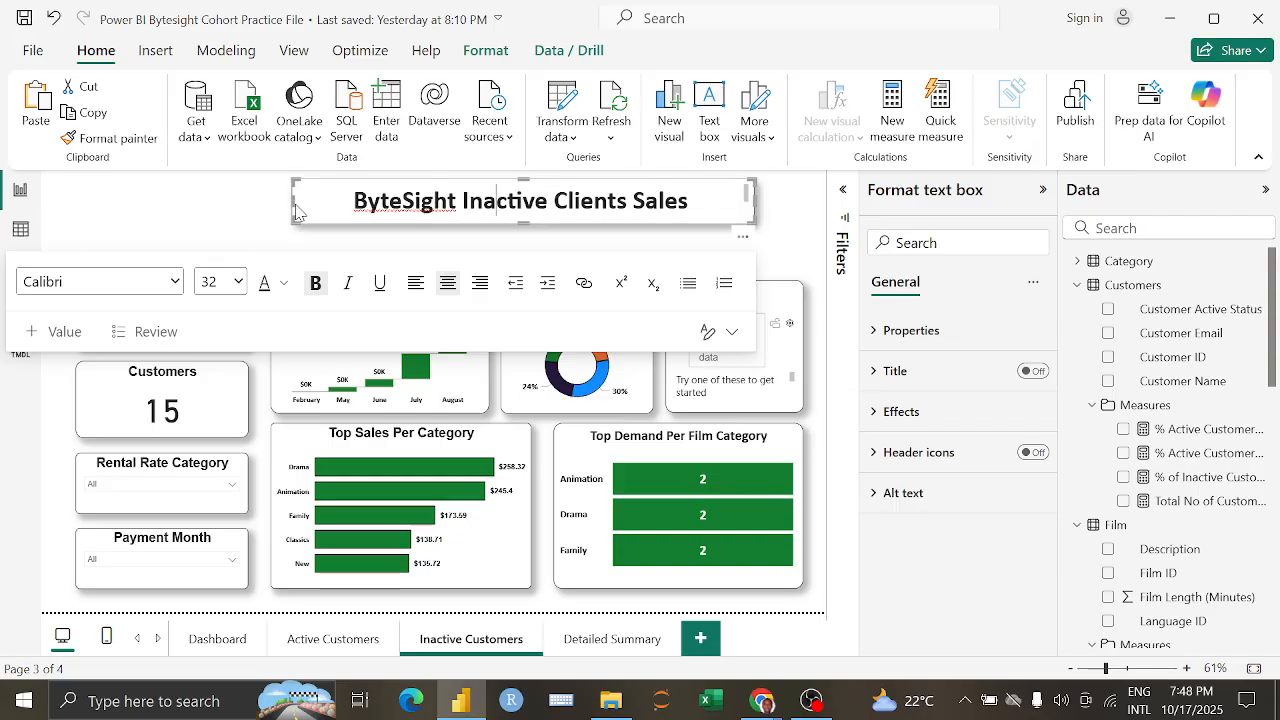
click(205, 214)
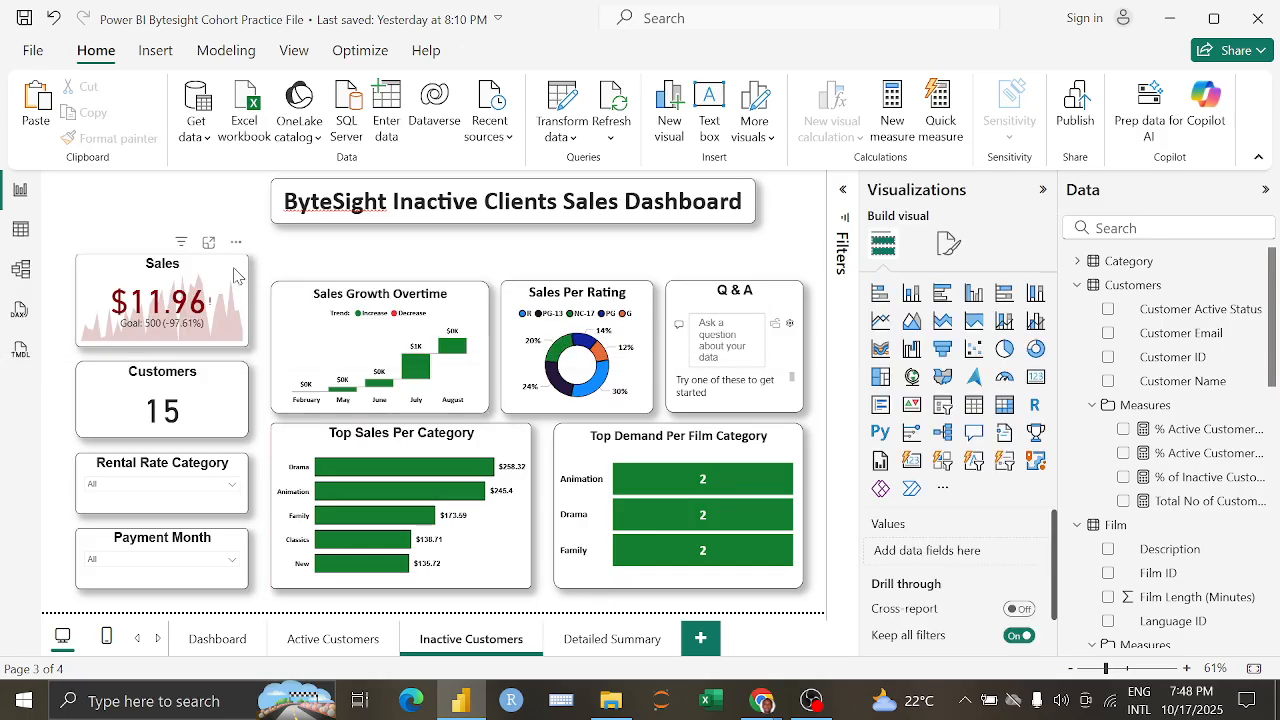
Step: Distribute the Sales, Customers, Rental Rate Category and Payment Month visuals vertically again and align their centers on the Inactive Customers page
click(236, 276)
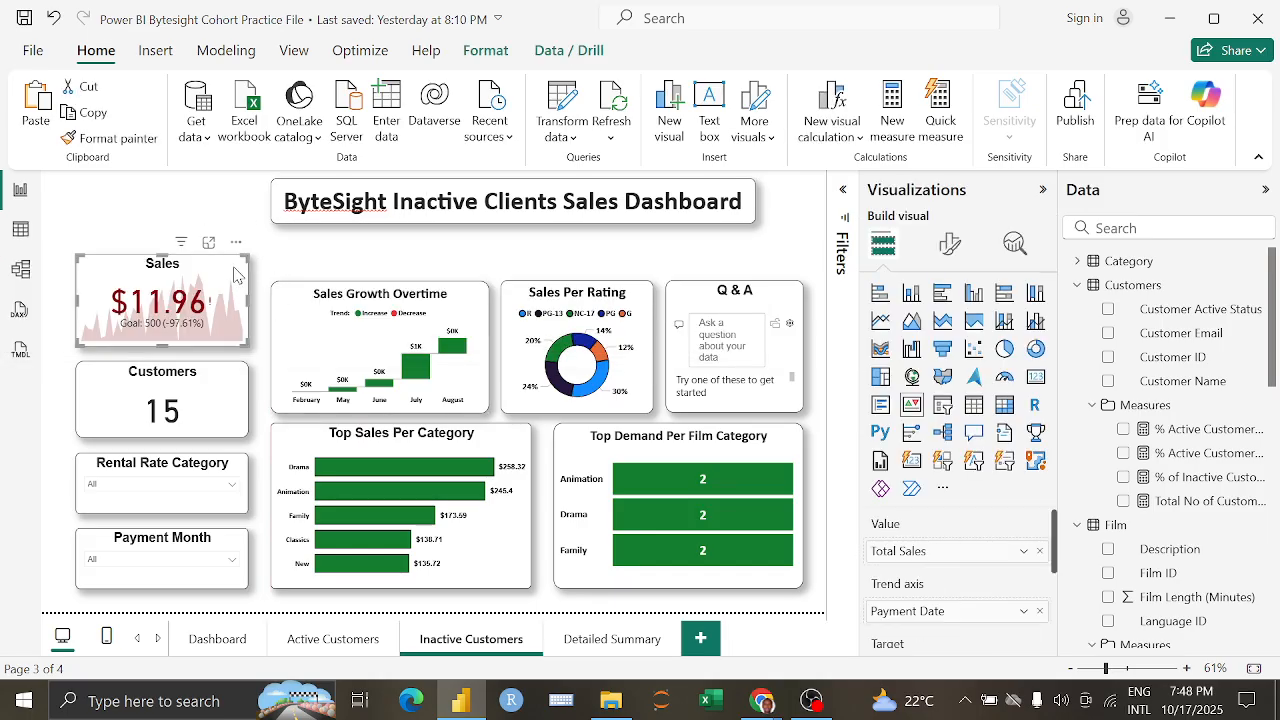
ctrl+click(232, 376)
ctrl+click(220, 468)
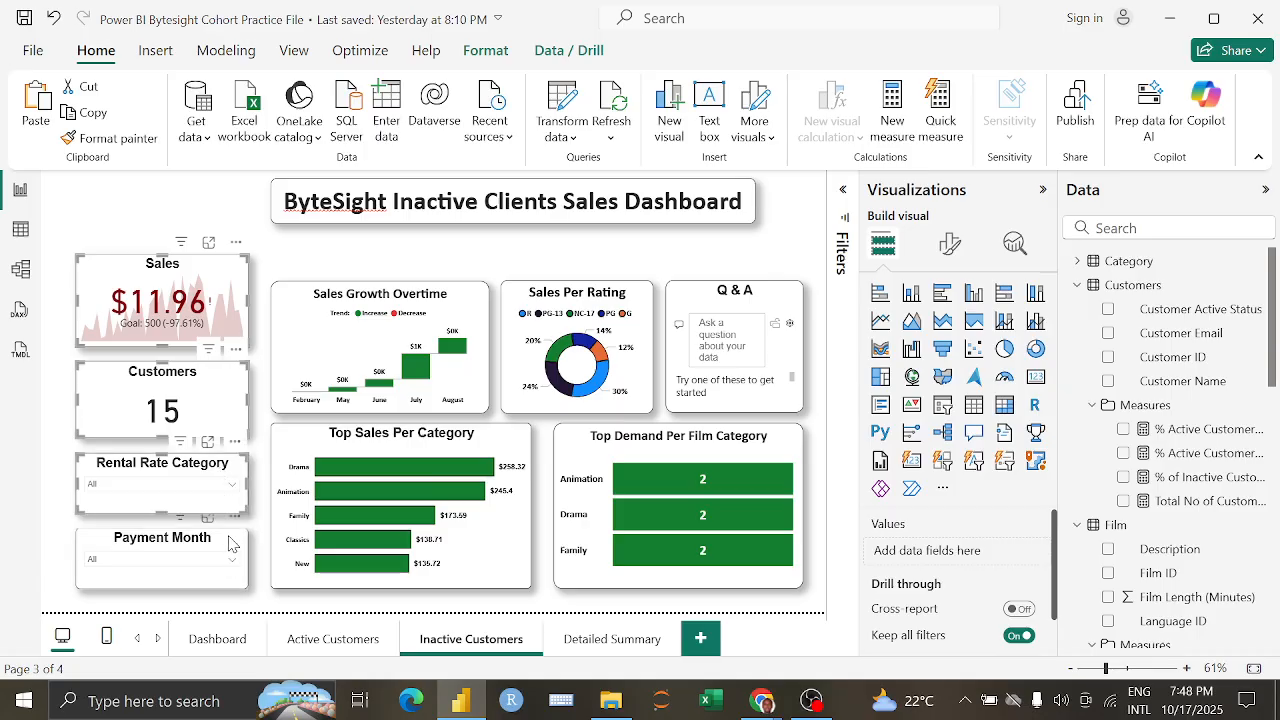
ctrl+click(228, 543)
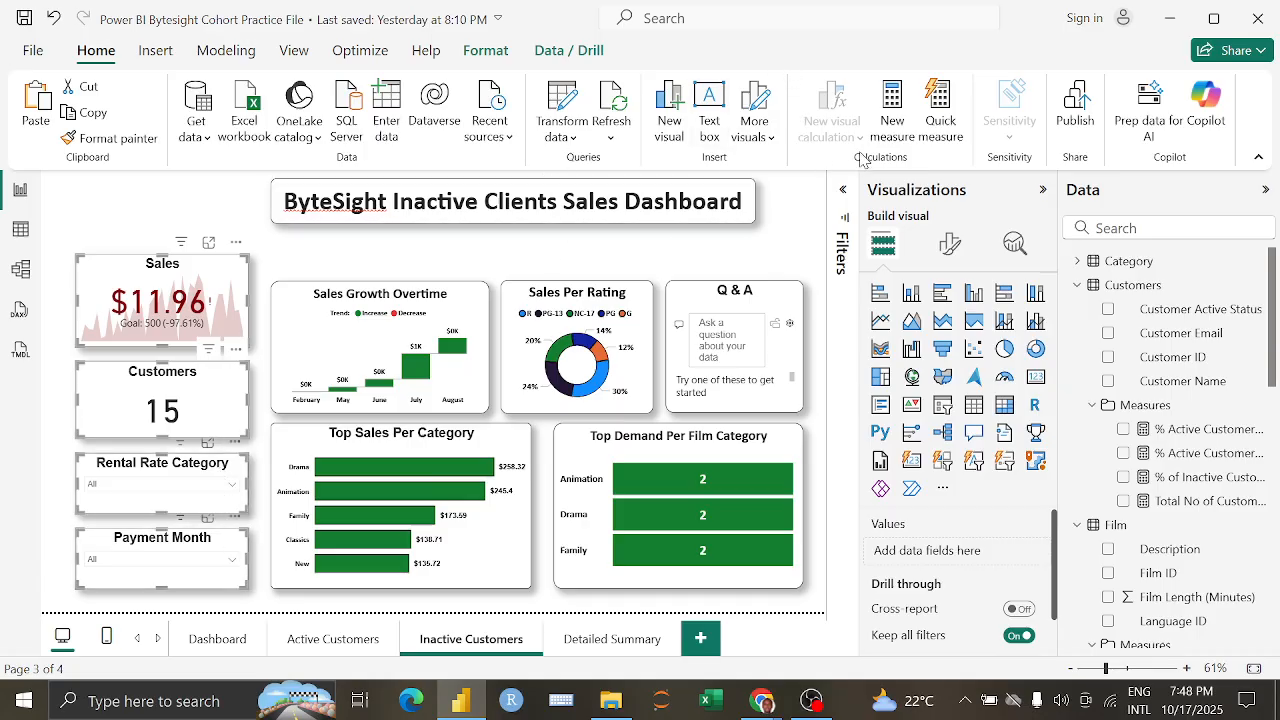
click(488, 55)
click(441, 112)
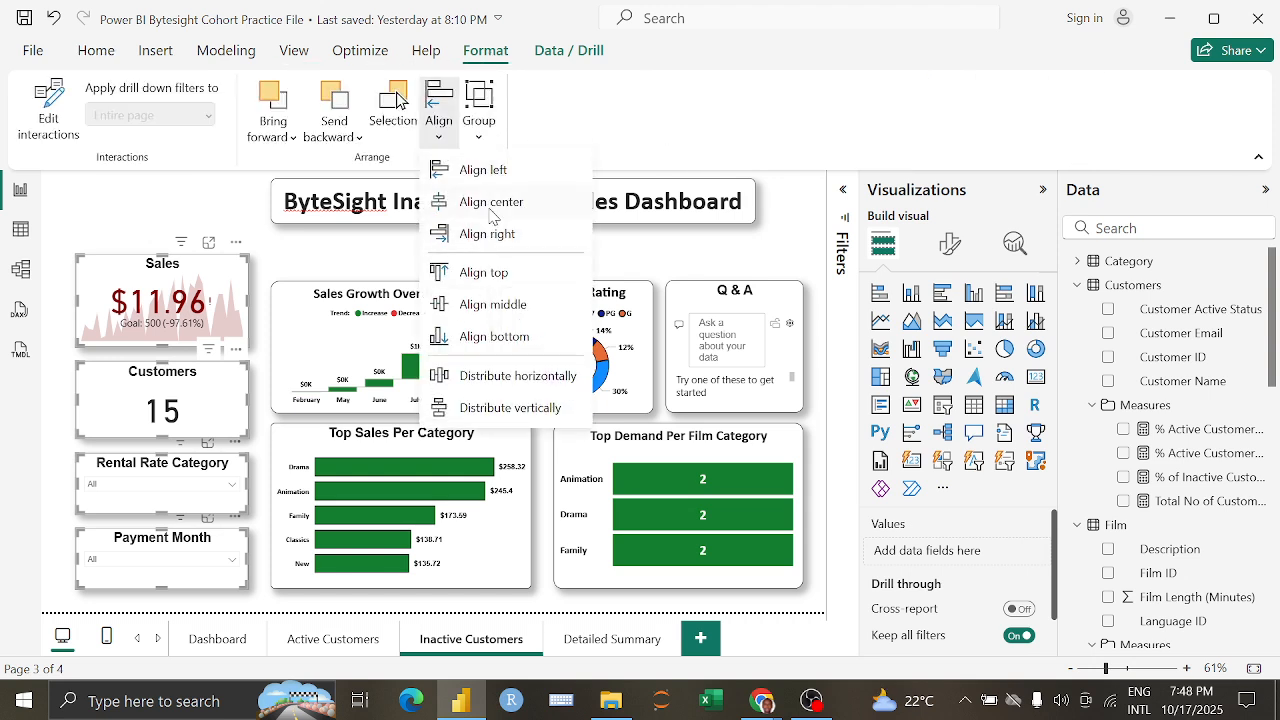
click(502, 406)
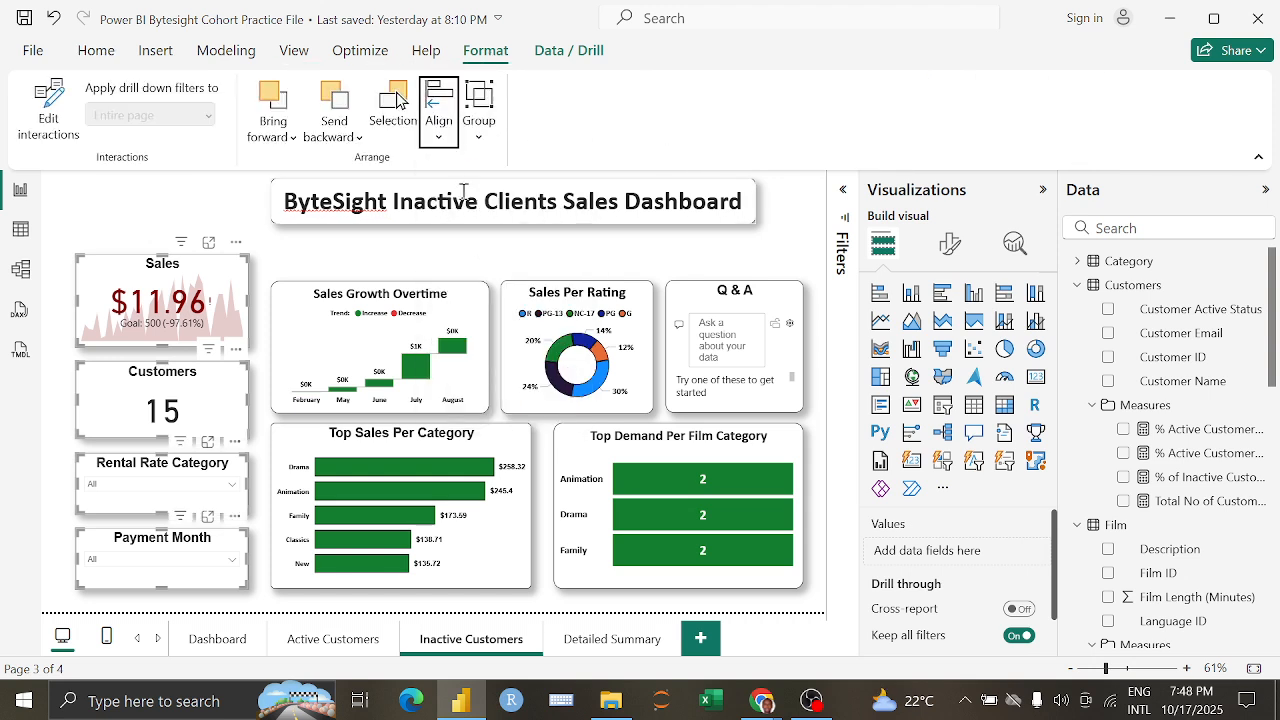
click(440, 143)
click(528, 212)
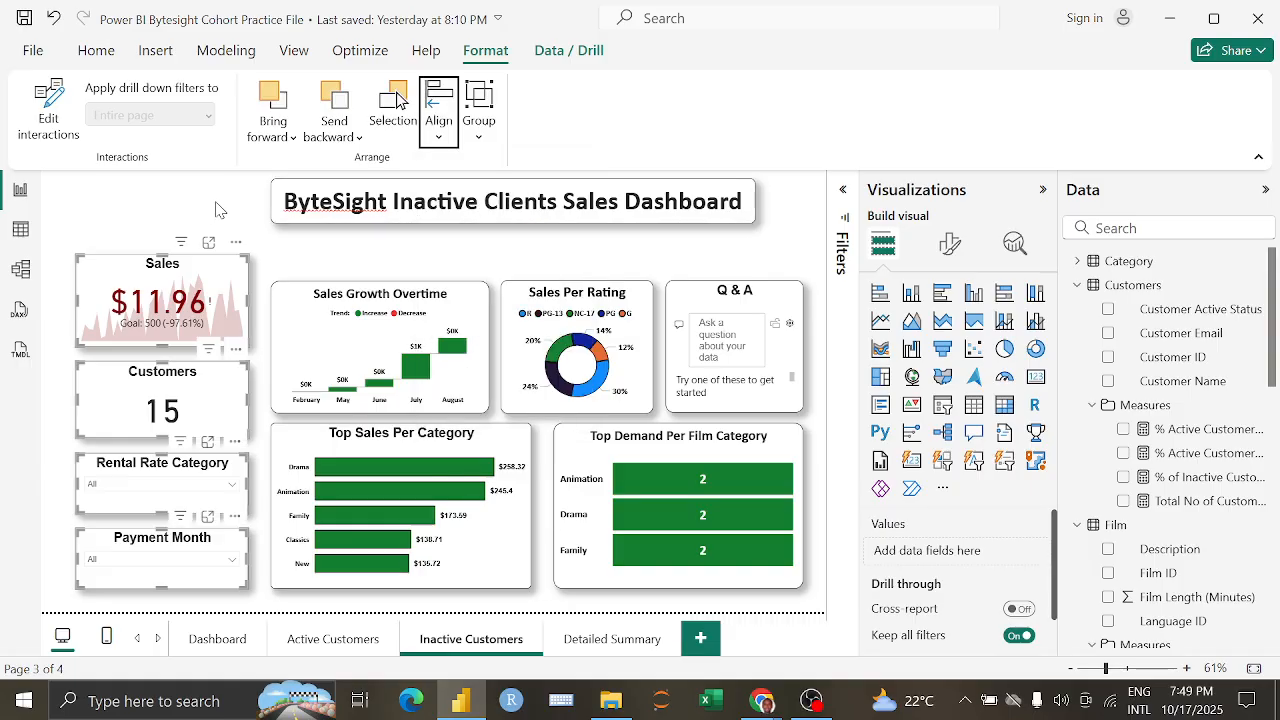
click(220, 209)
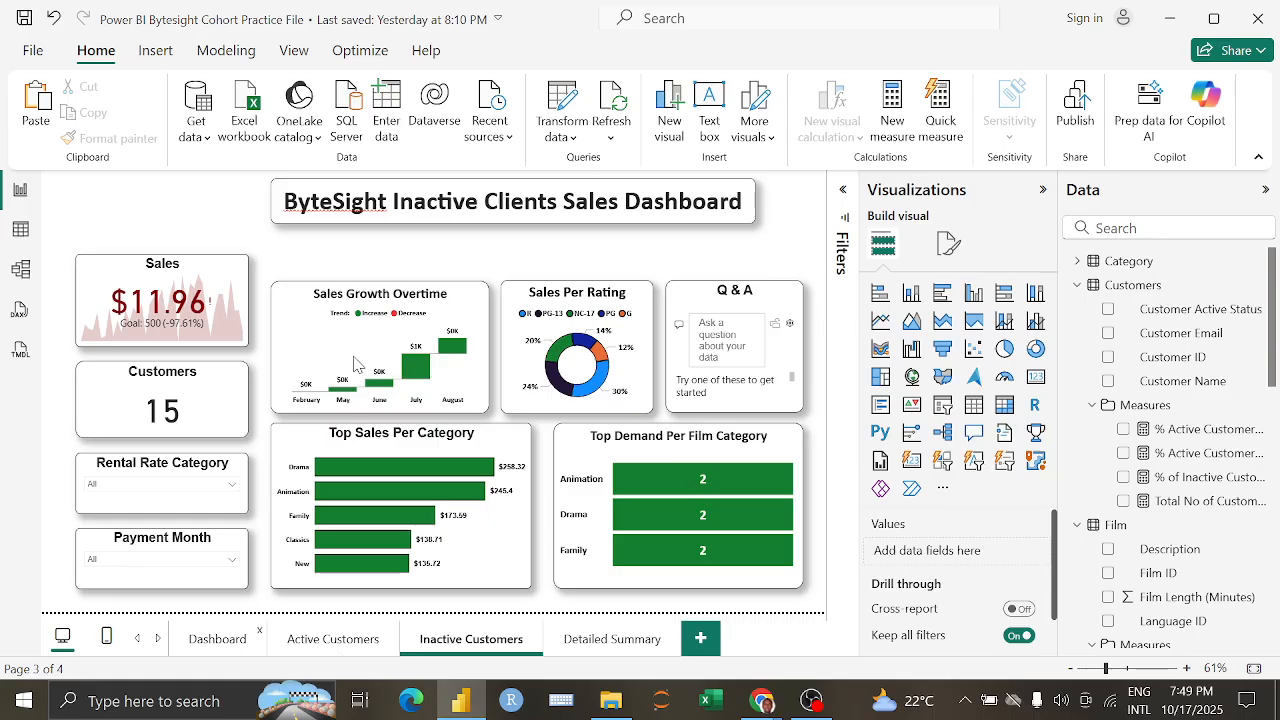
Step: Reduce the height of the Top Sales Per Category and Top Demand Per Film Category charts on the Dashboard page by lowering their upper edges
click(217, 638)
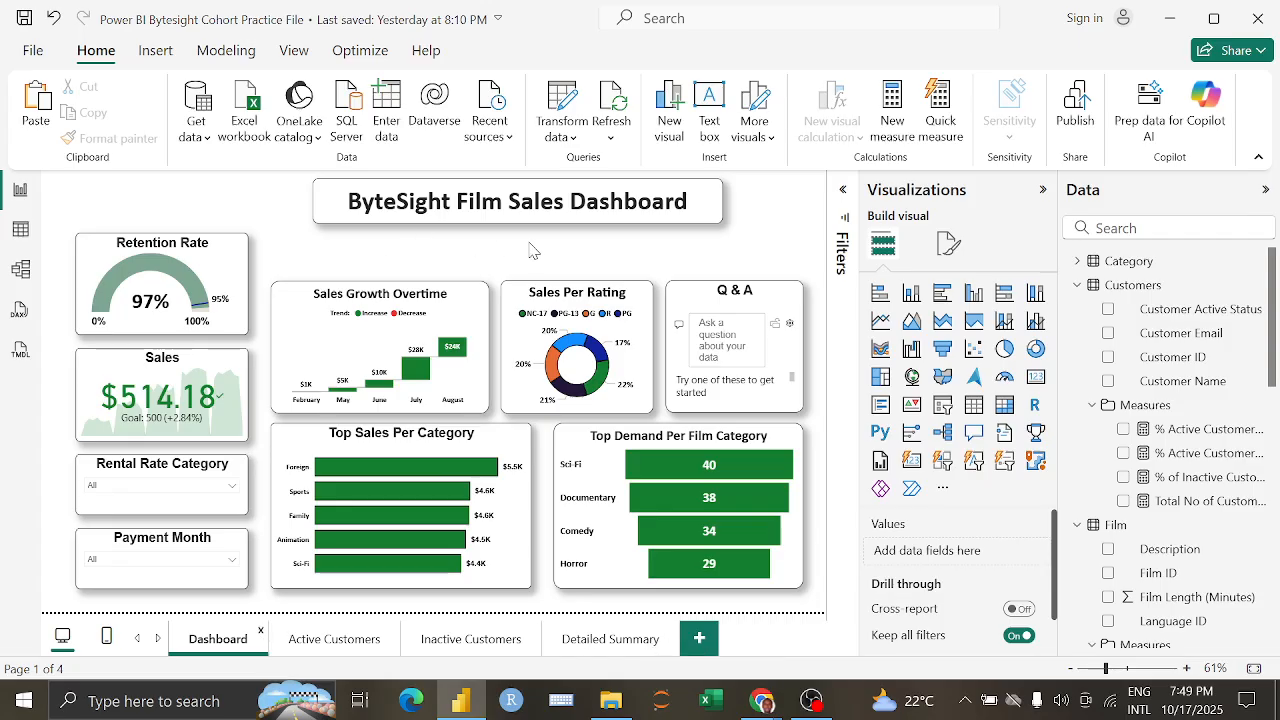
click(501, 443)
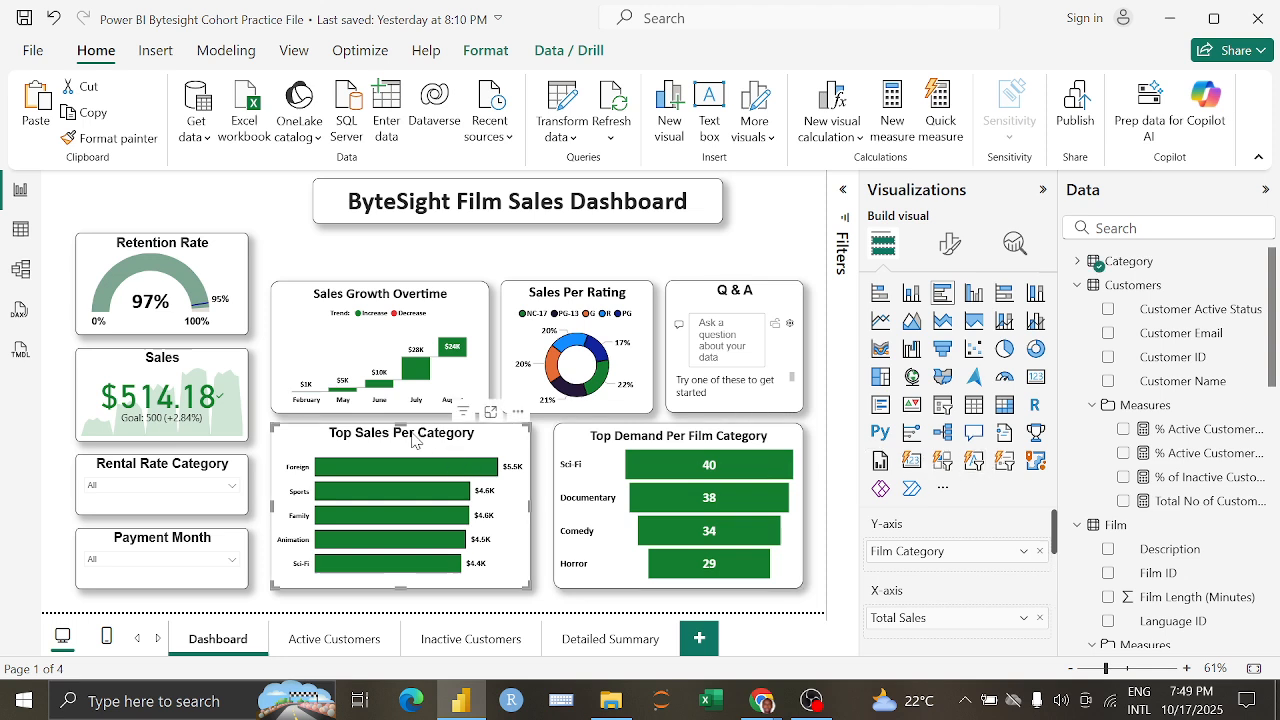
drag(405, 428, 404, 446)
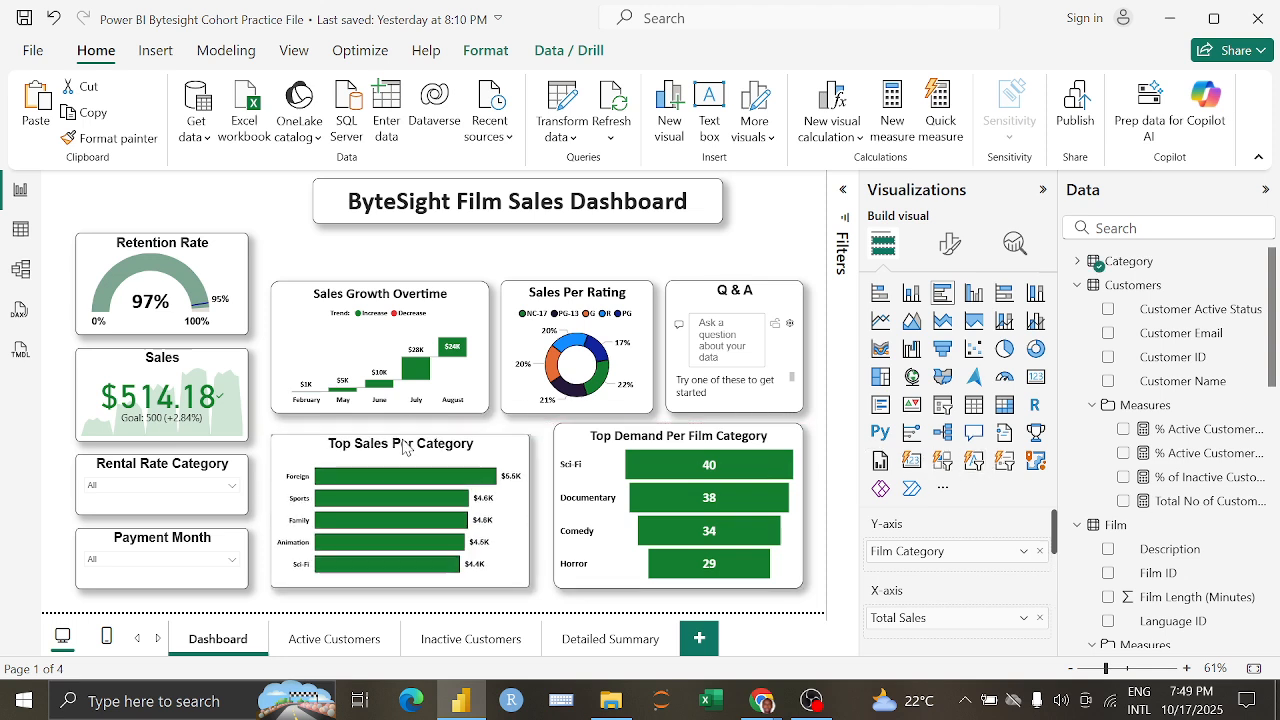
click(660, 437)
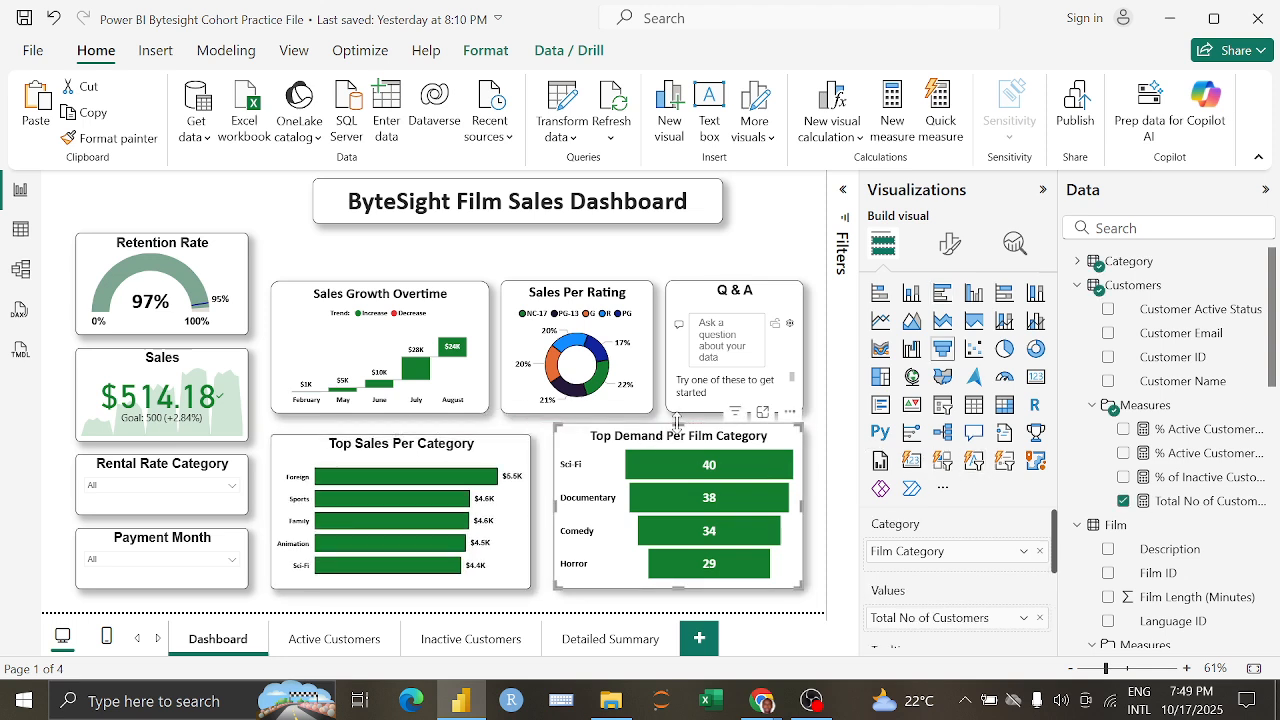
drag(678, 432, 678, 442)
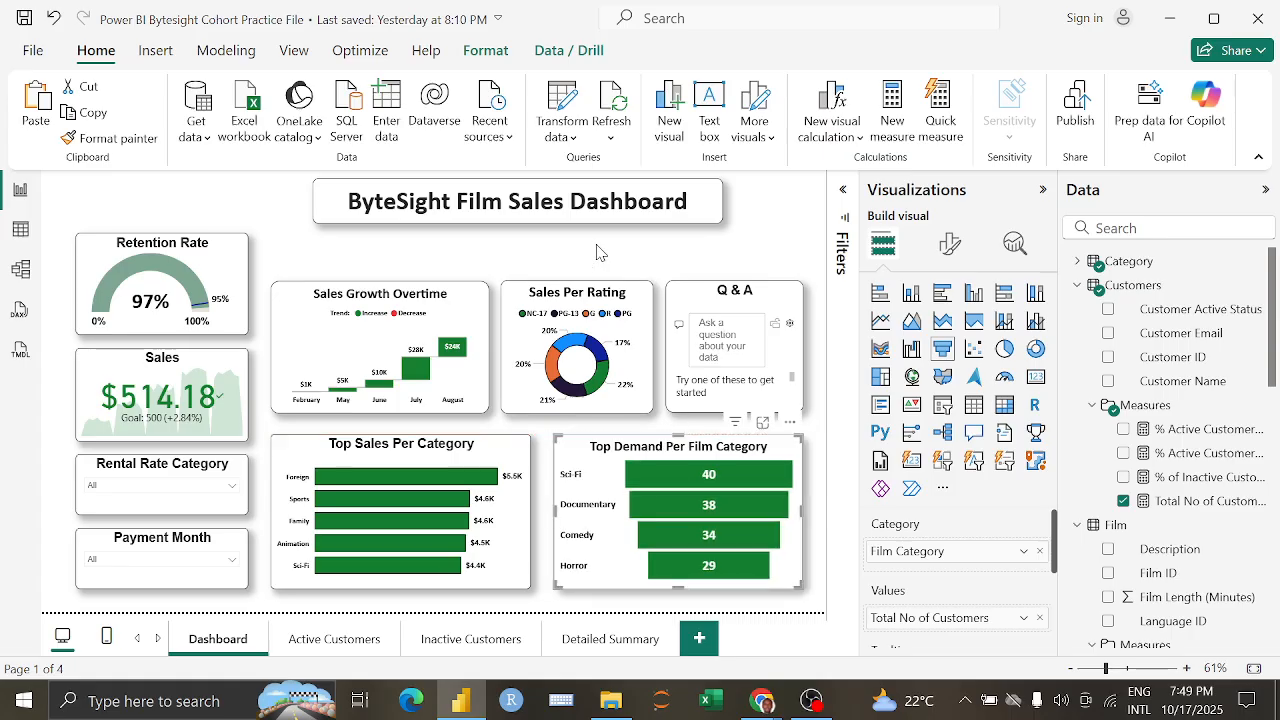
click(597, 252)
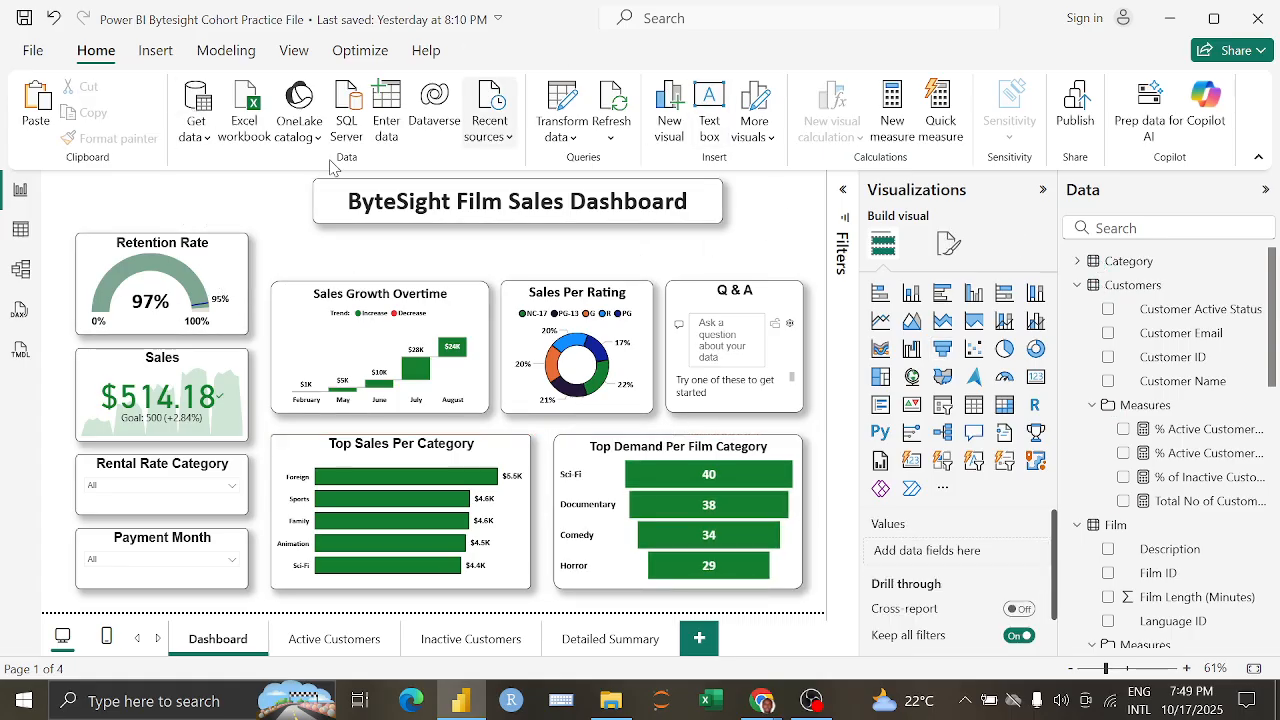
Step: Insert a page navigator on the Dashboard page and place it between the title and the upper row of charts
click(155, 51)
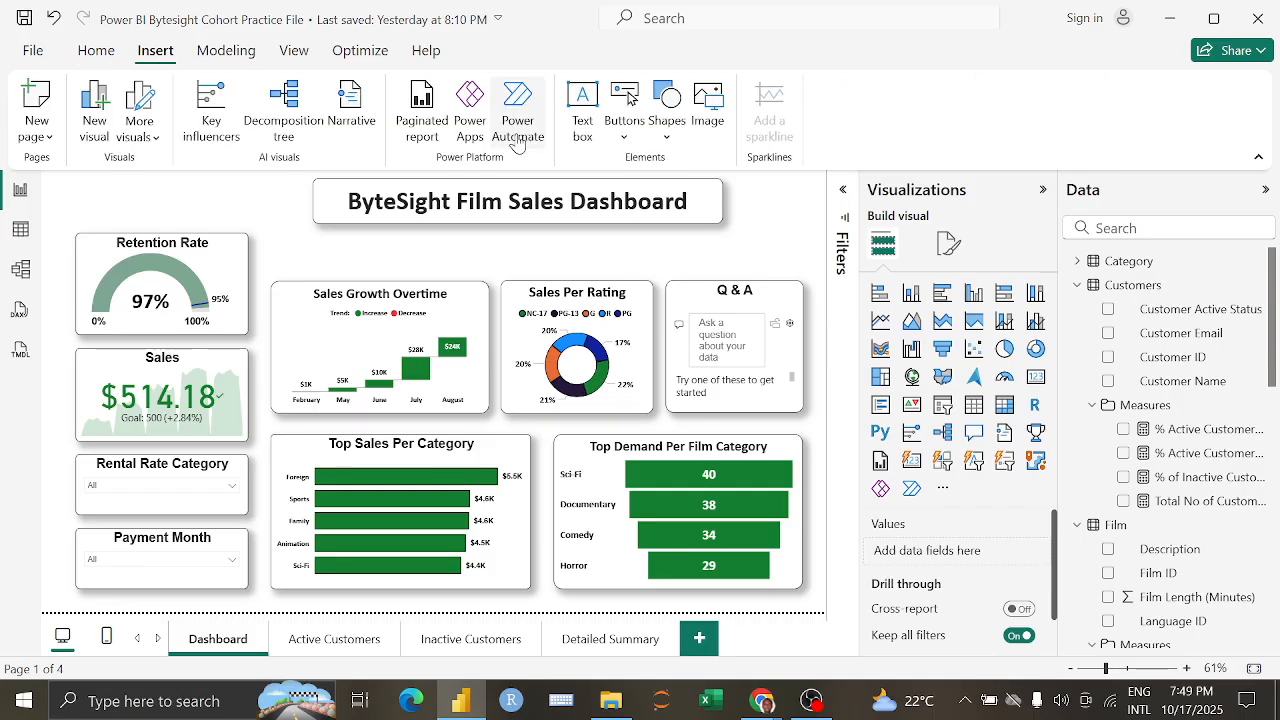
click(632, 142)
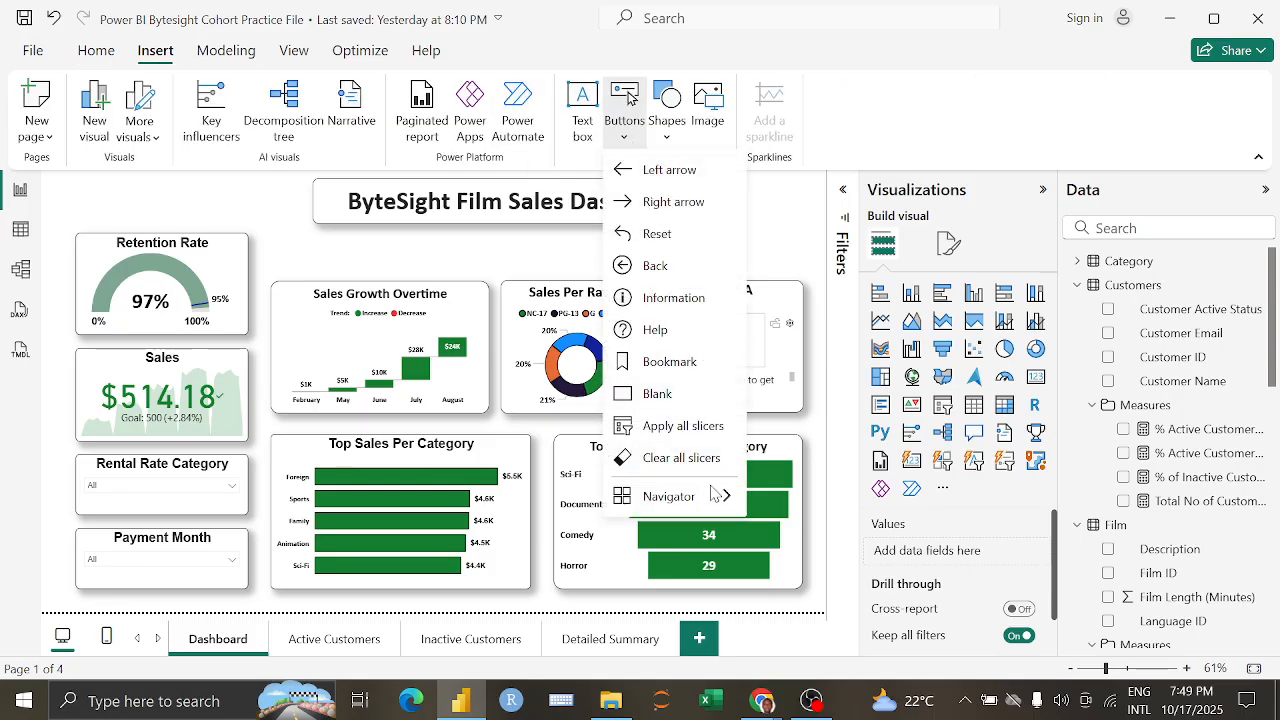
mouse_move(715, 495)
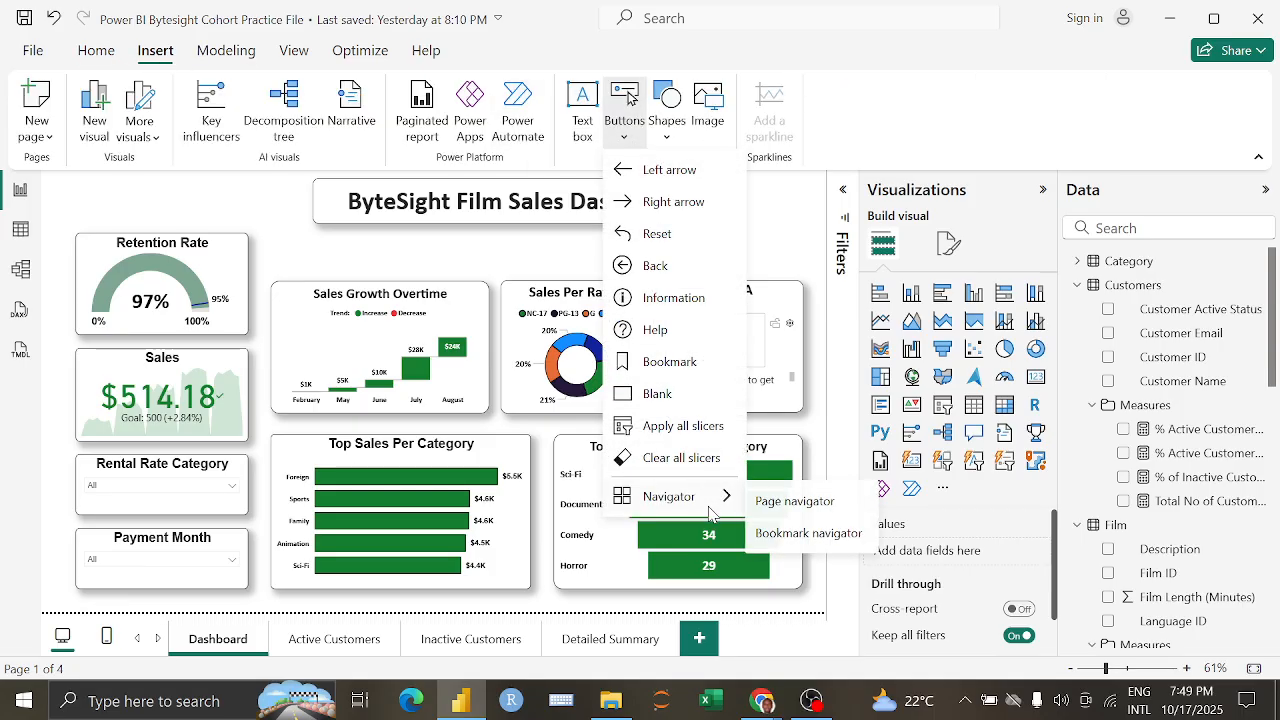
click(795, 500)
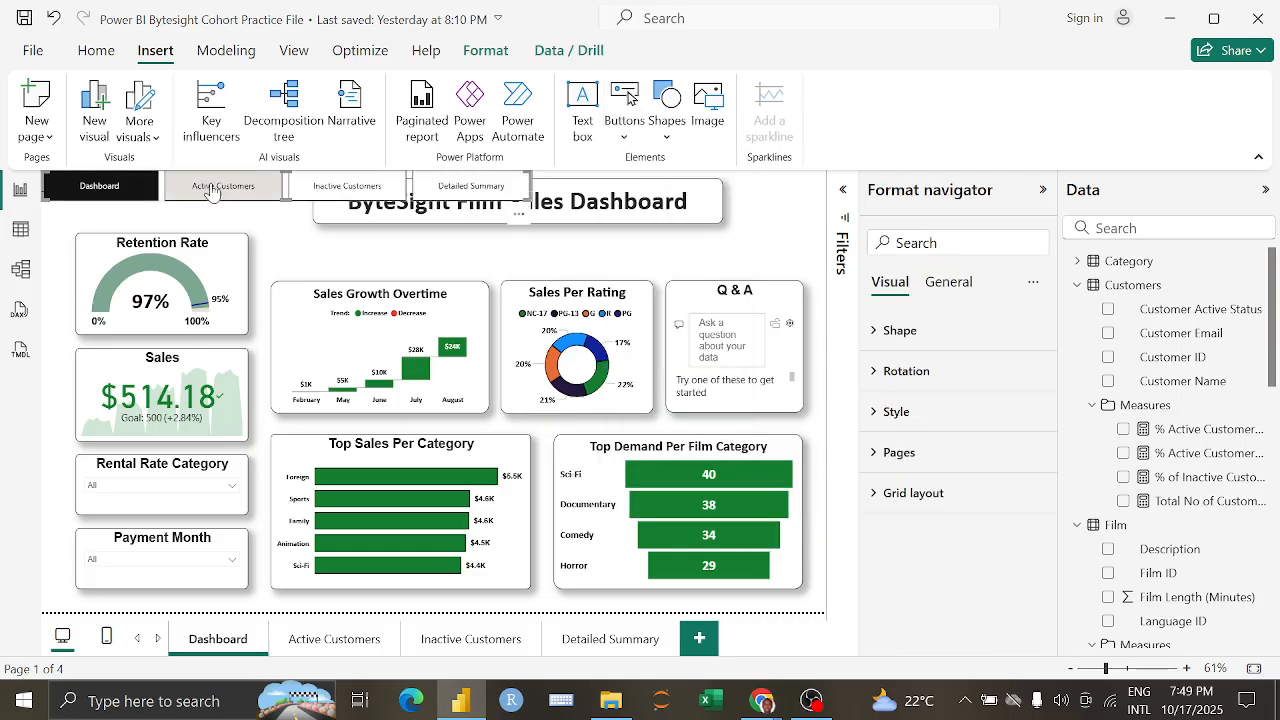
drag(524, 188, 776, 248)
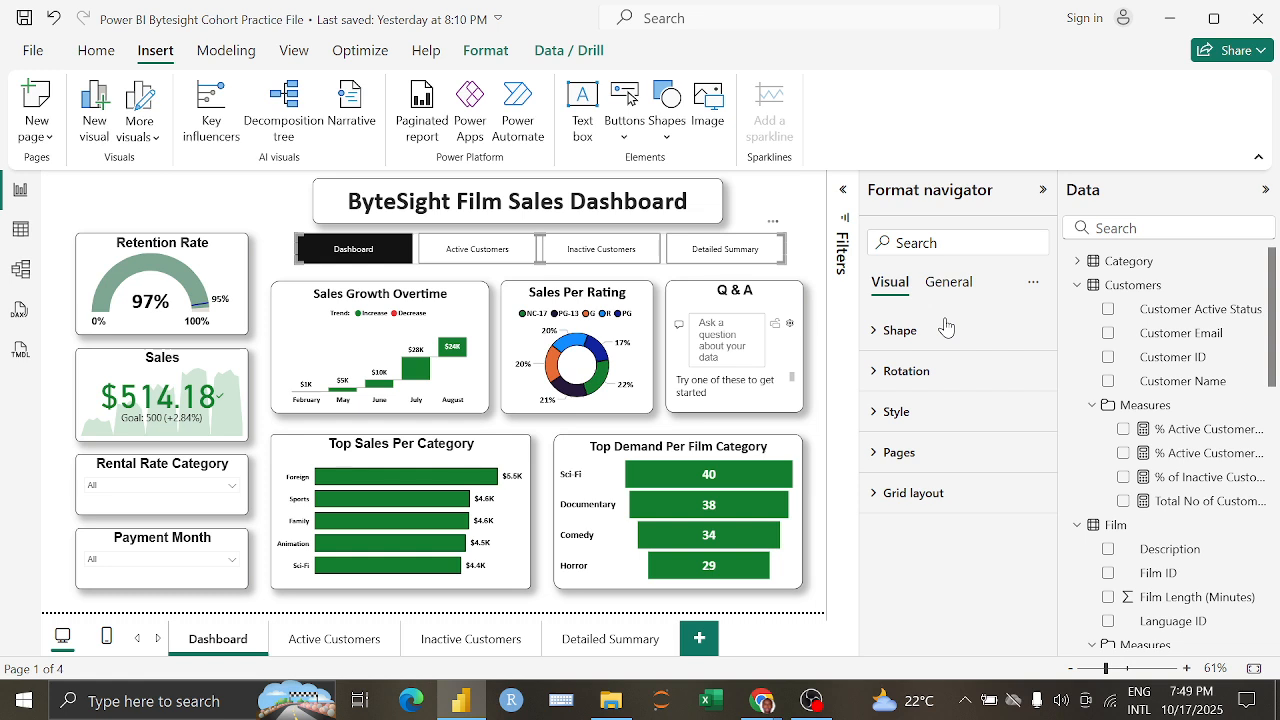
Step: Set the page navigator's layout orientation to Grid with one row and four columns
click(940, 494)
click(988, 564)
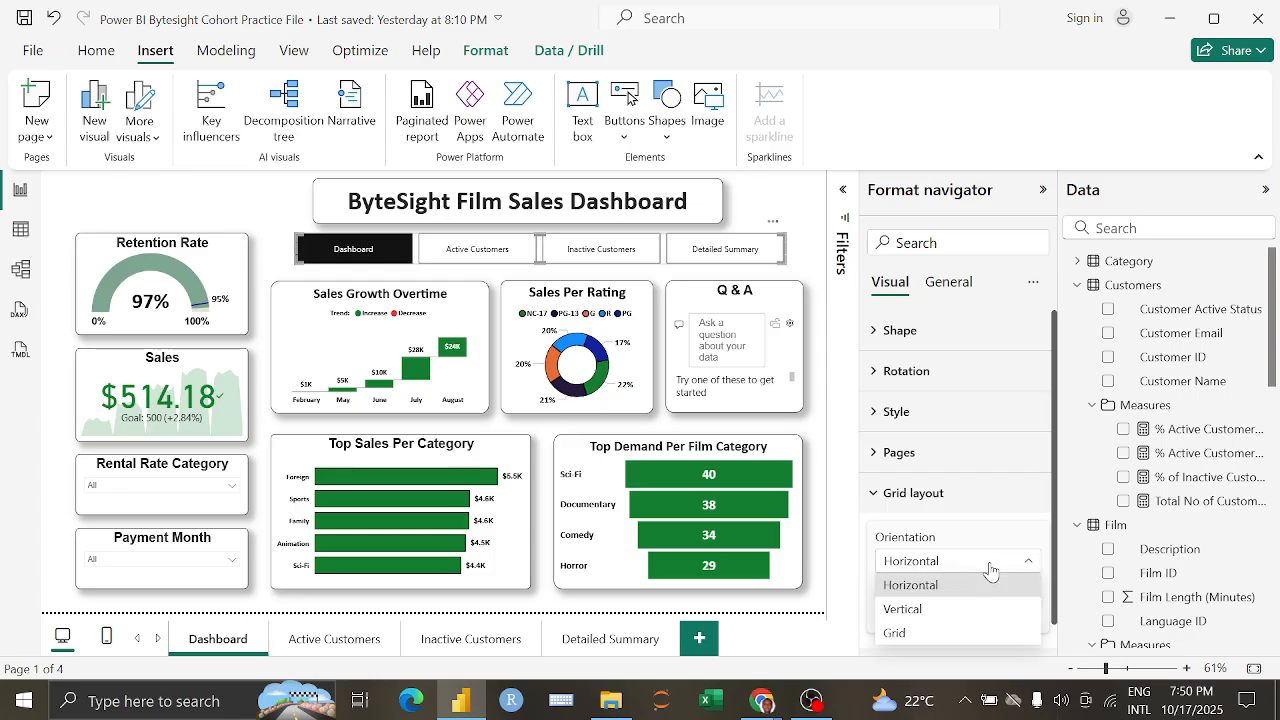
click(931, 609)
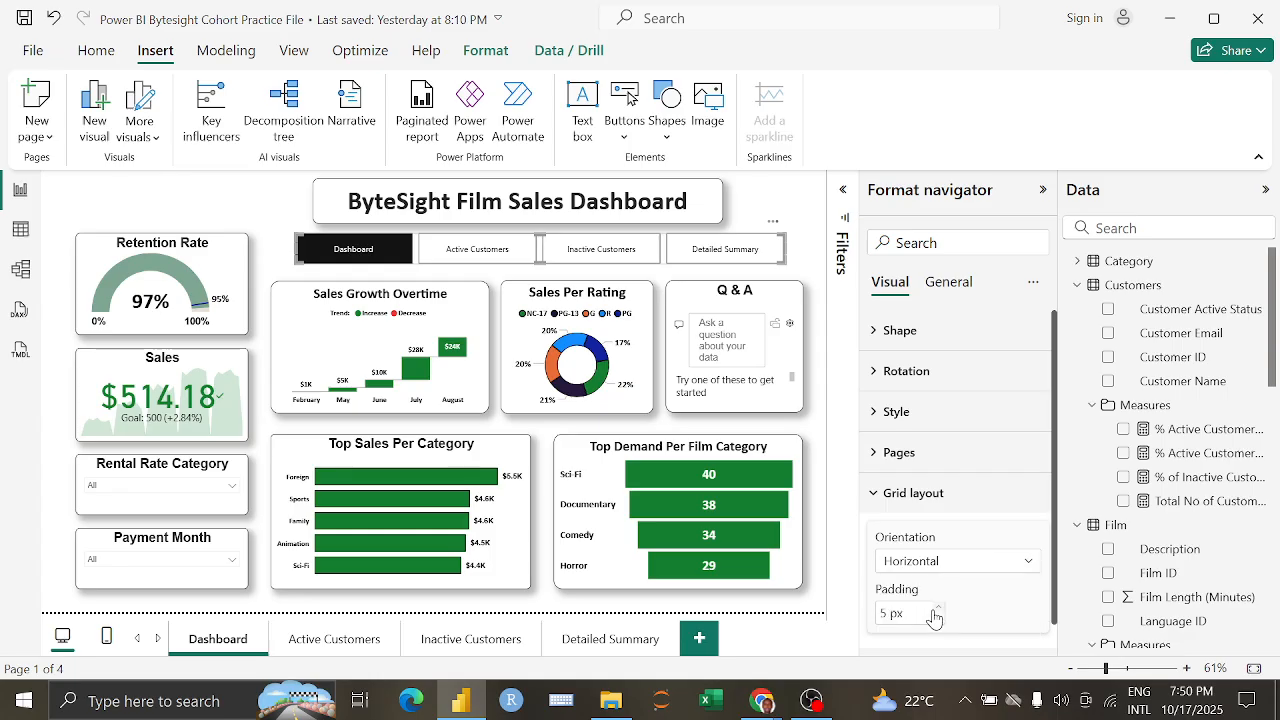
click(968, 564)
click(935, 634)
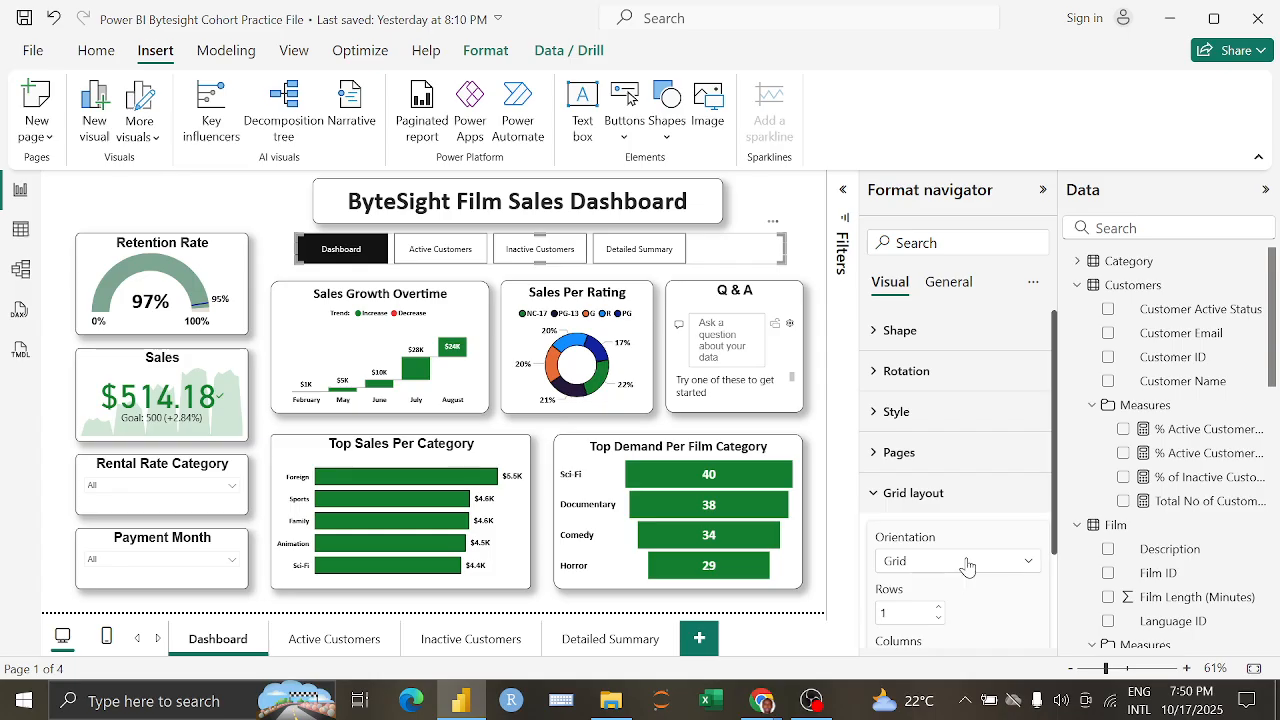
click(968, 564)
click(952, 634)
scroll(962, 581, down, 2)
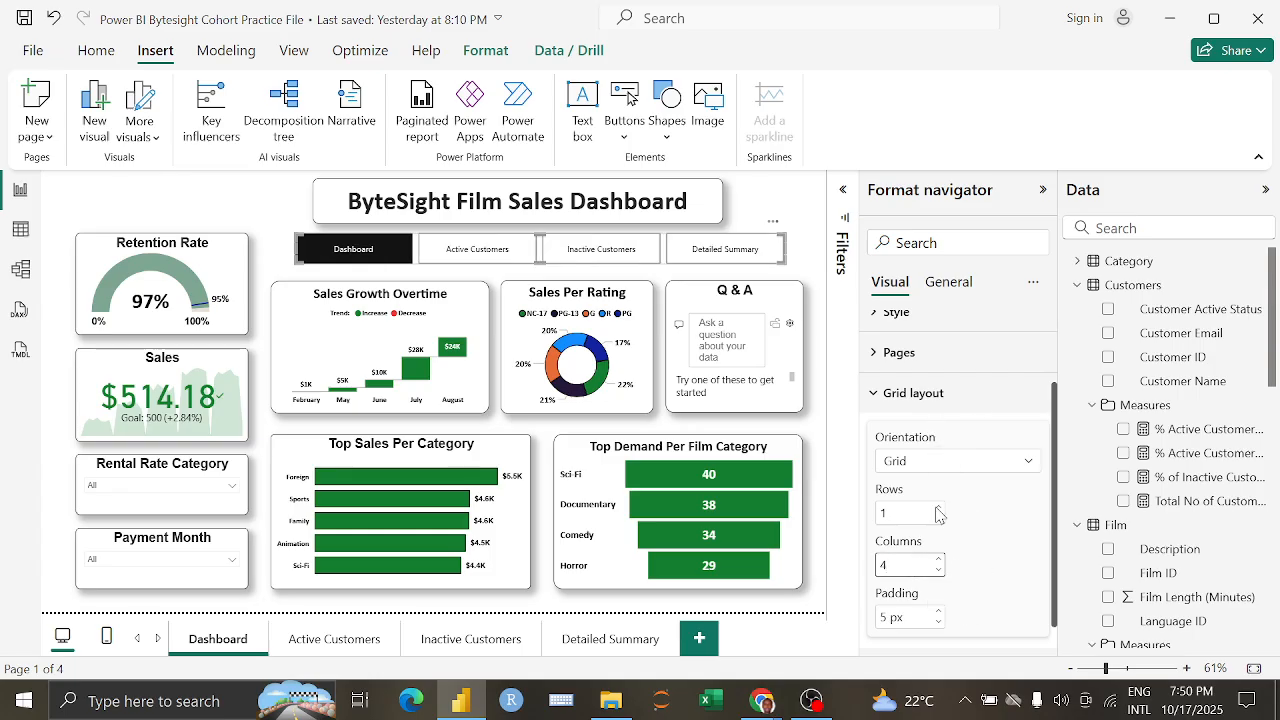
click(950, 396)
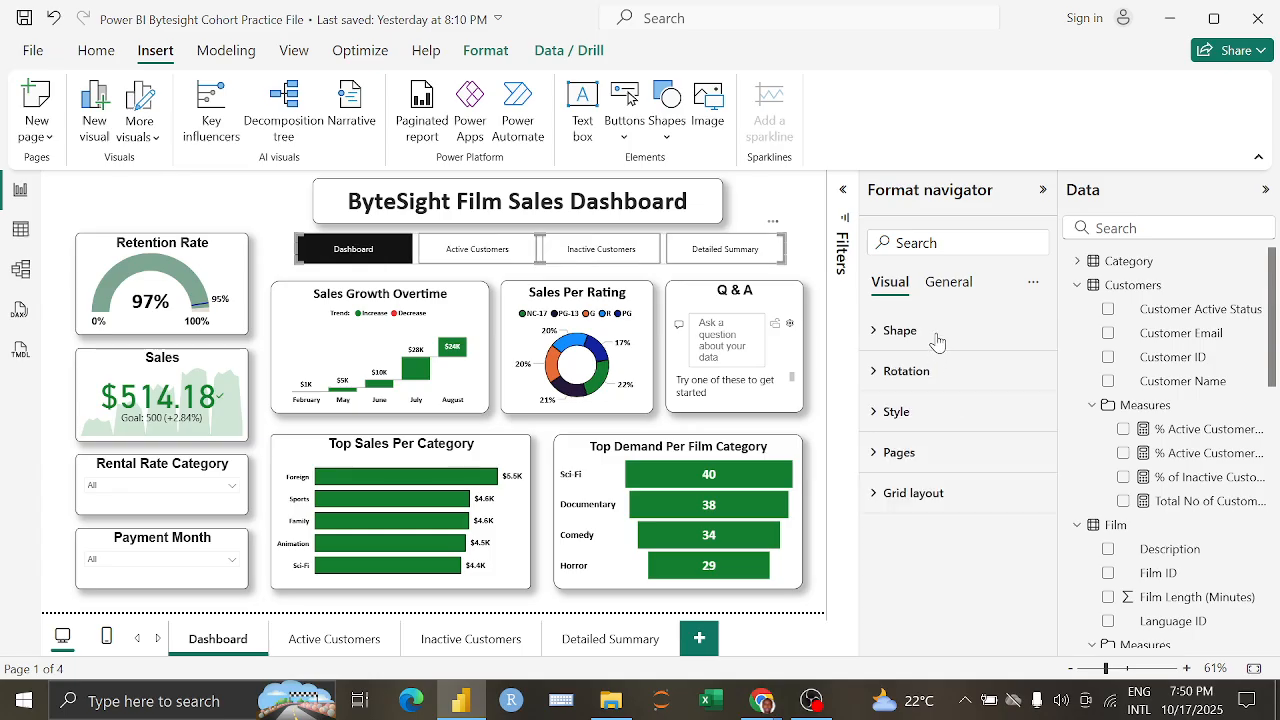
Step: Keep the navigator buttons rectangular and round their corners to 36 px
click(937, 335)
click(953, 400)
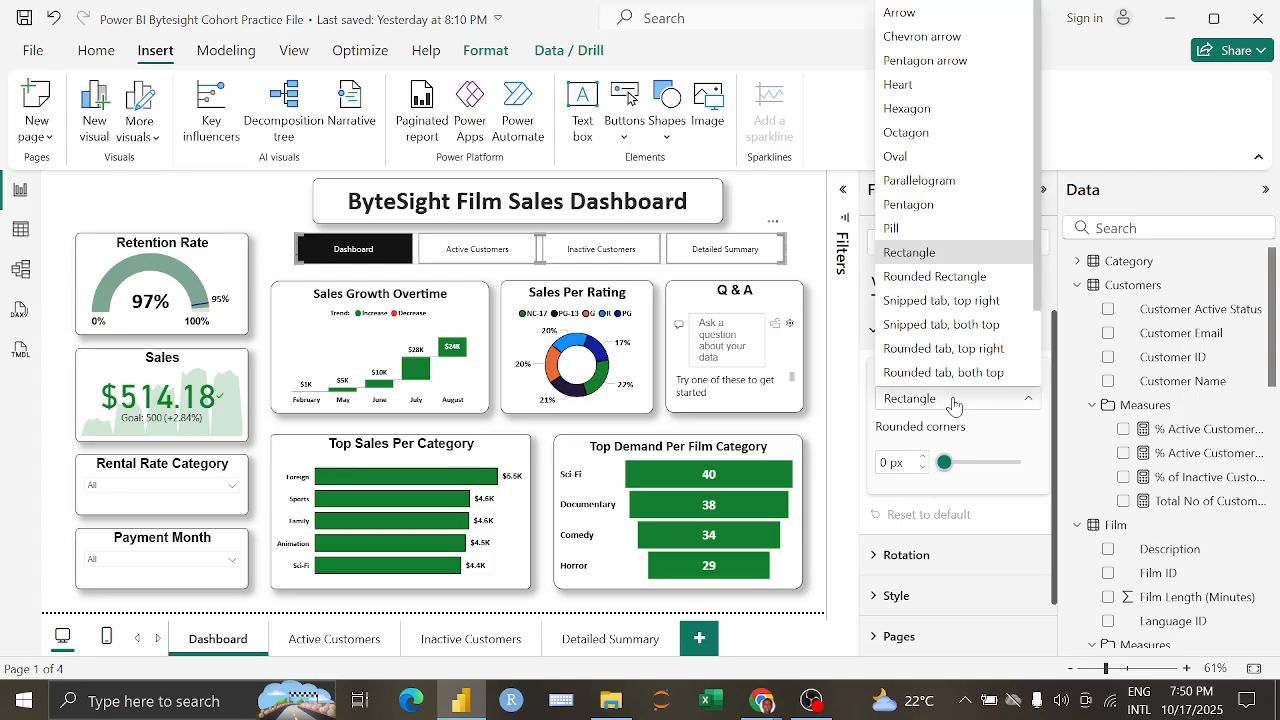
click(944, 462)
drag(944, 462, 972, 471)
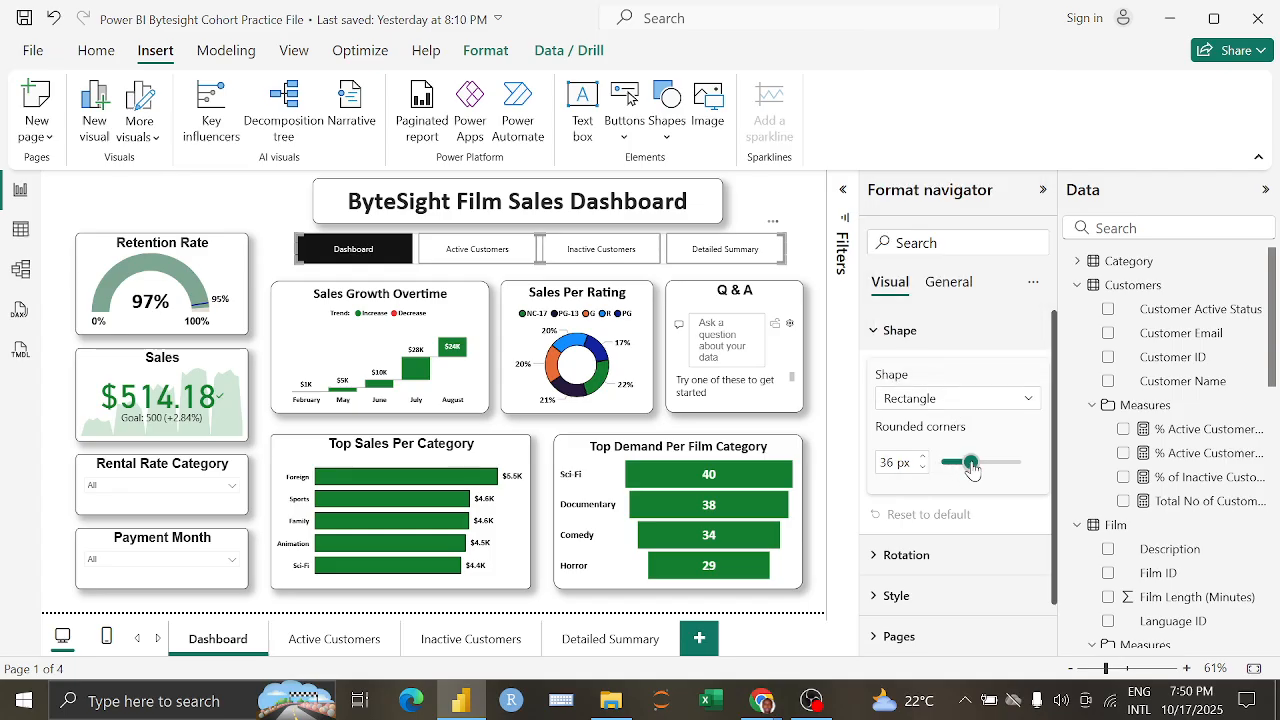
Step: Display the page navigator's style settings for the Selected state
scroll(955, 518, down, 1)
click(958, 550)
scroll(966, 530, down, 2)
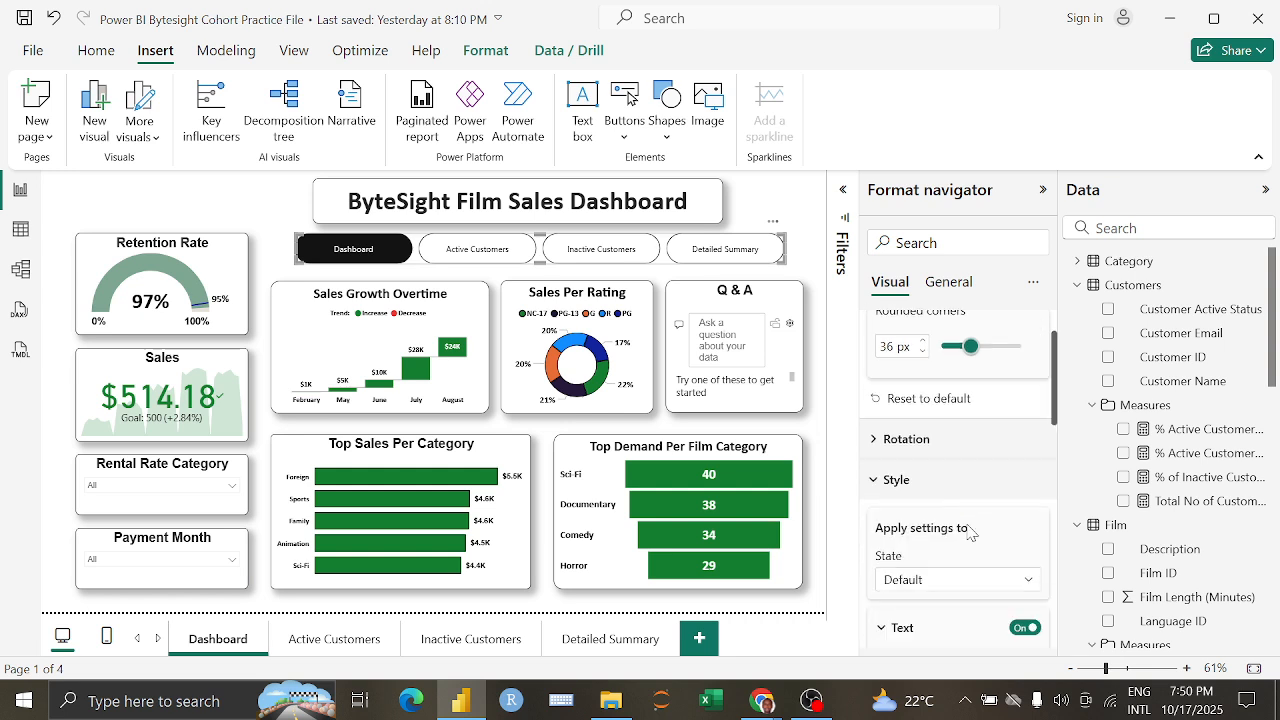
click(972, 548)
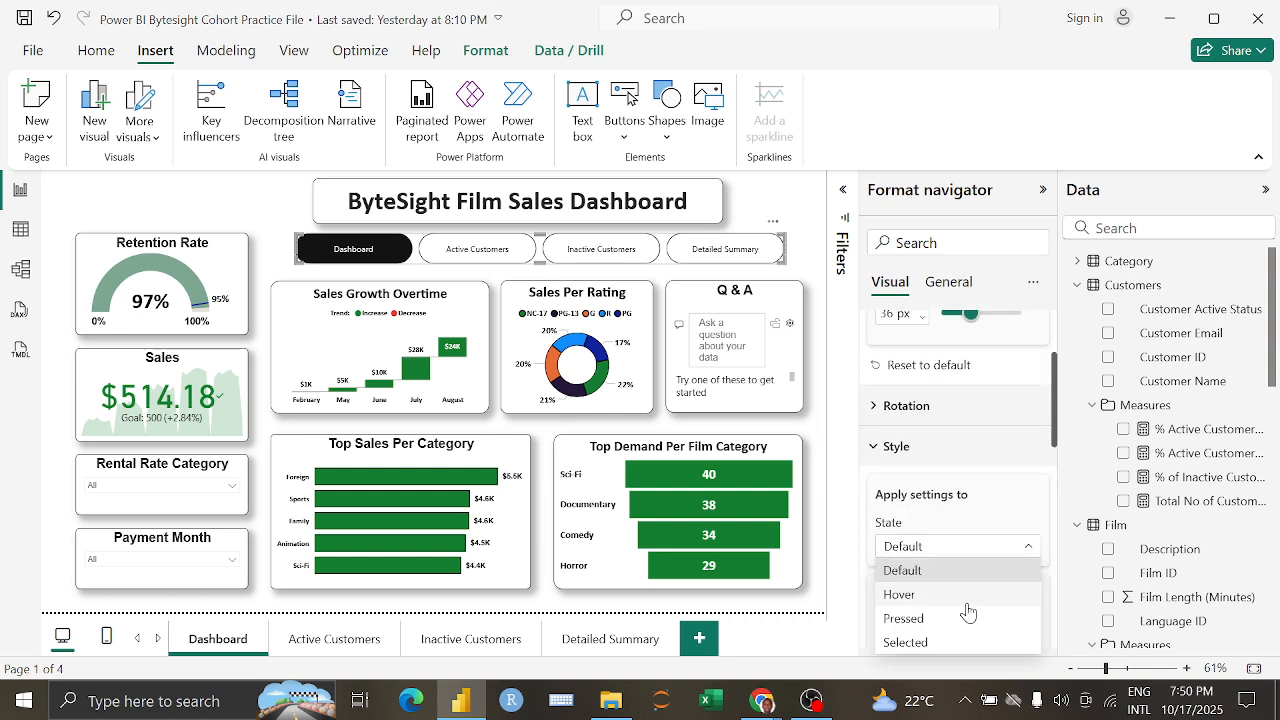
click(958, 643)
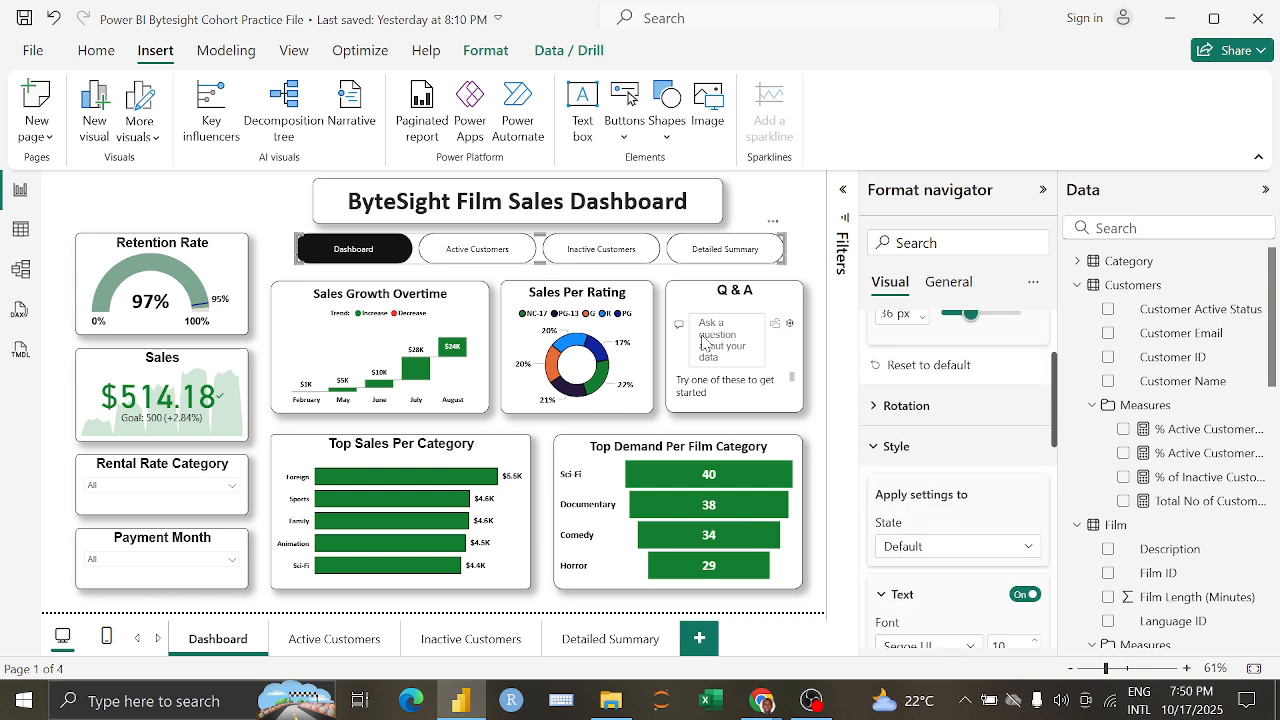
Step: Visit the Inactive Customers page, return to the Dashboard page and reselect the page navigator
click(642, 263)
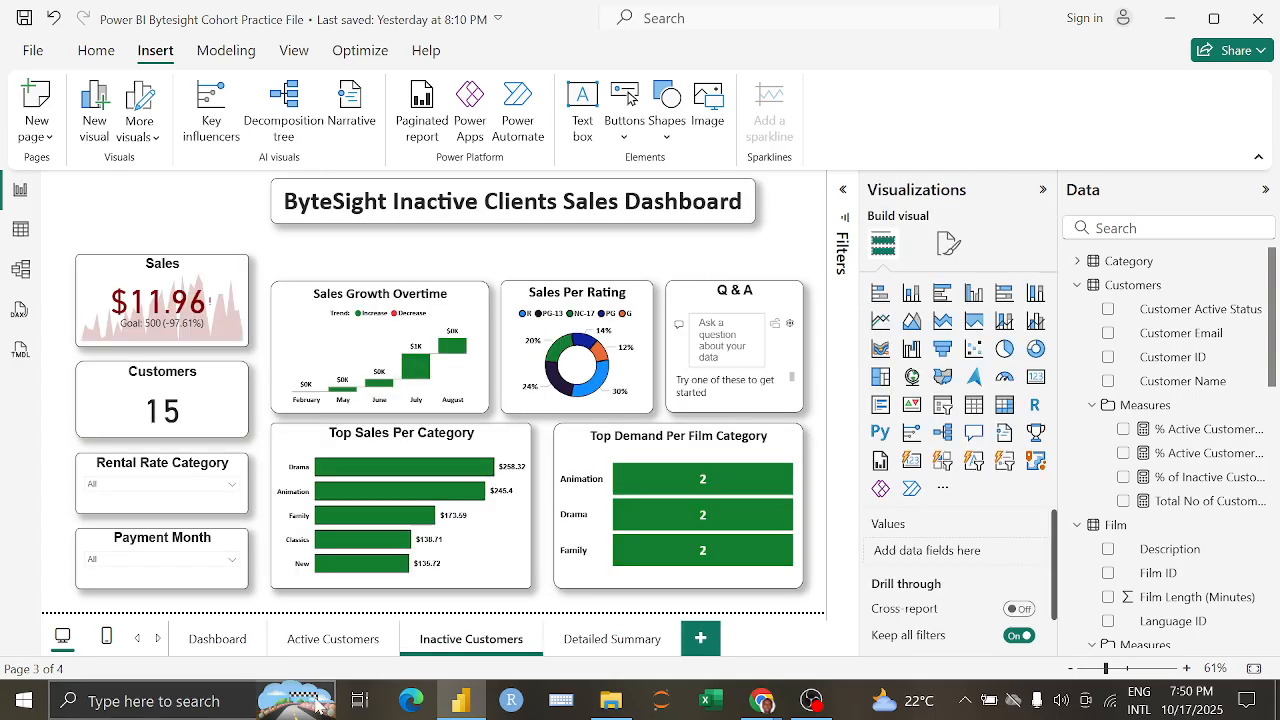
click(225, 640)
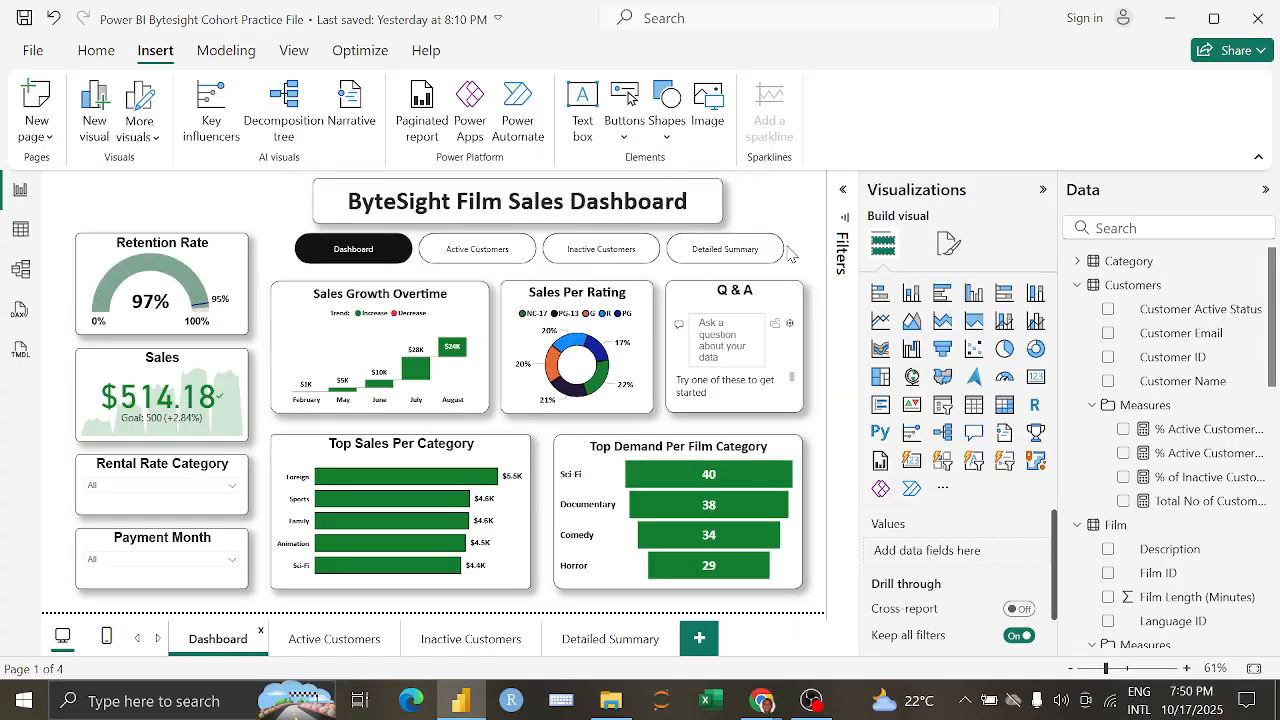
click(784, 261)
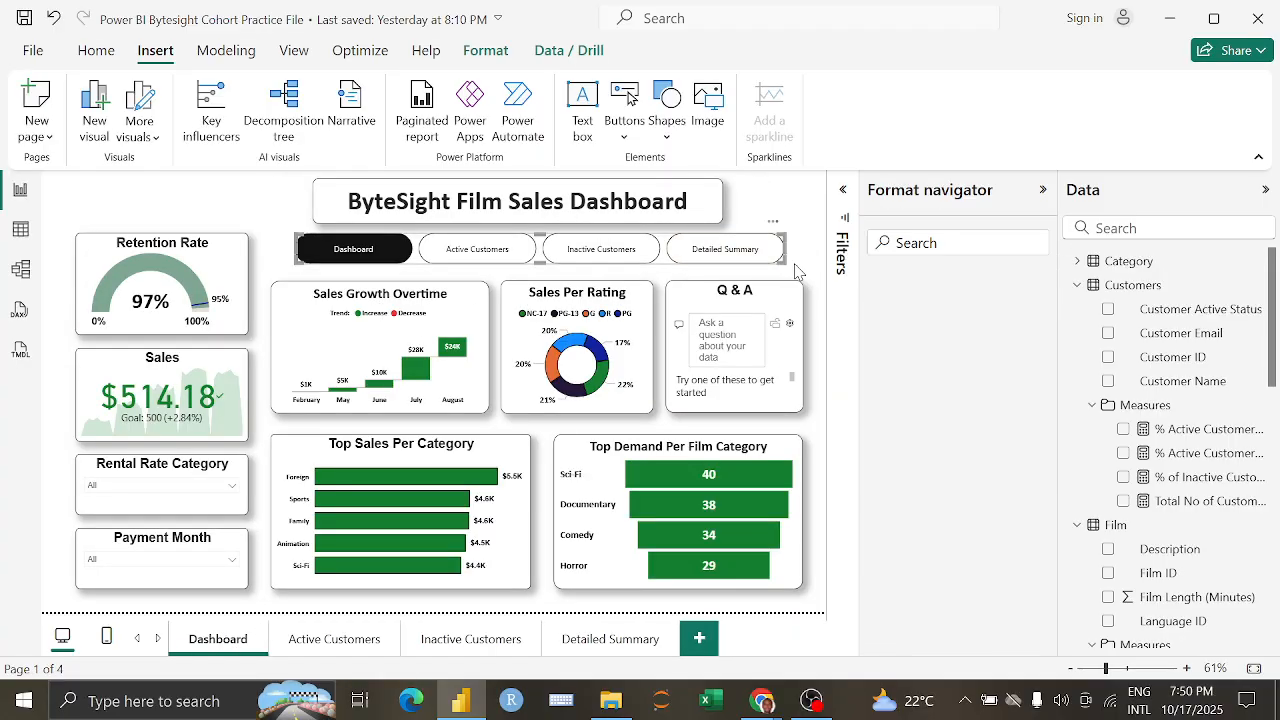
Step: Try rotating the page navigator buttons by 90° and 359°, clearing the rotation value after each attempt
click(963, 383)
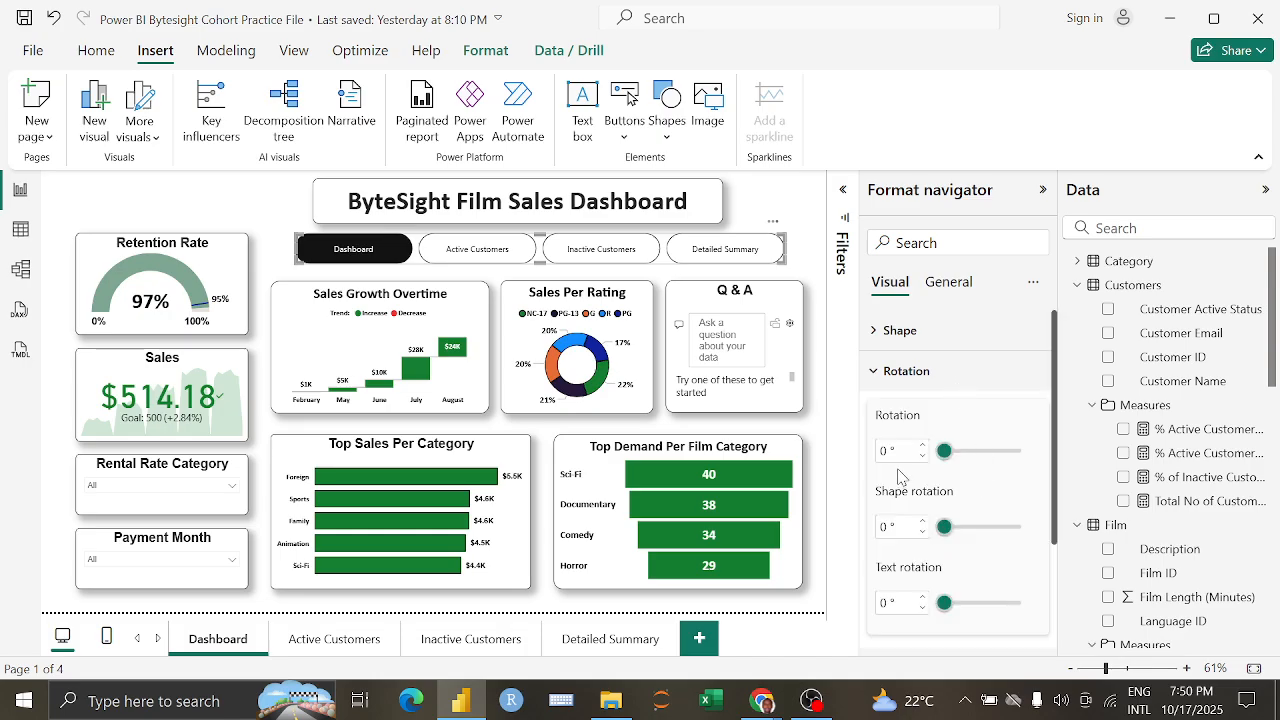
text(90)
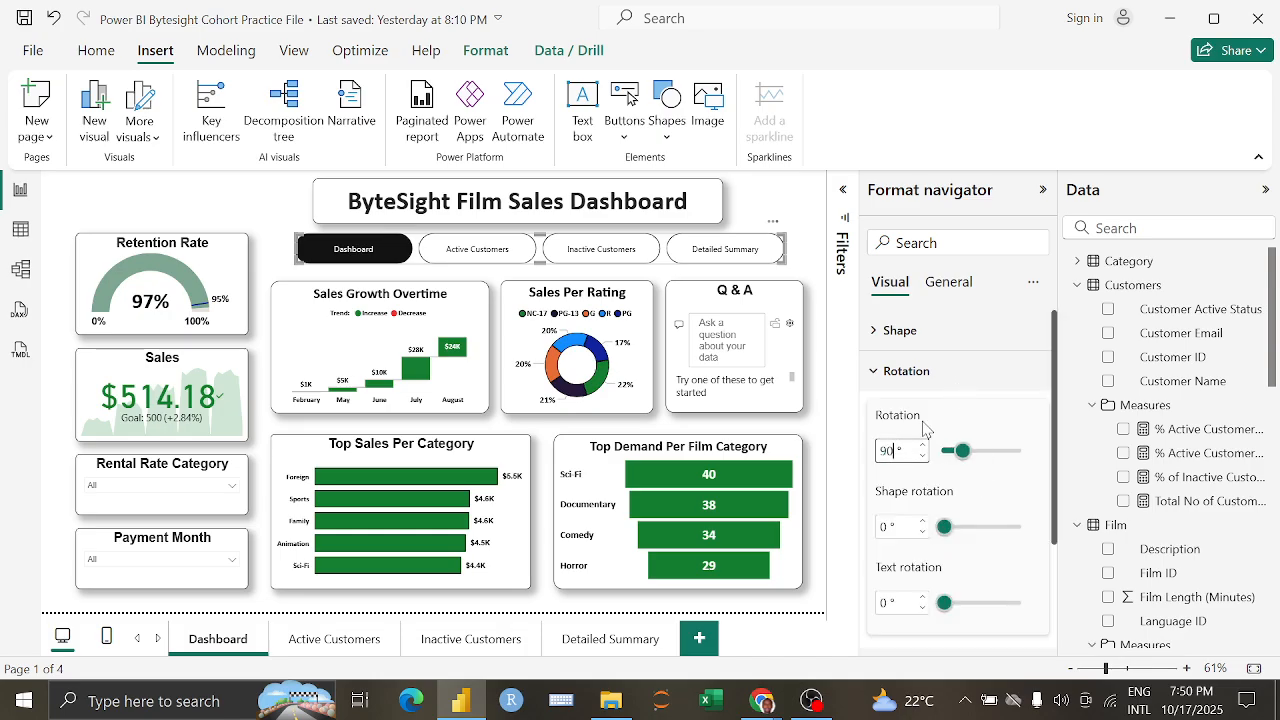
key(BackSpace)
key(BackSpace)
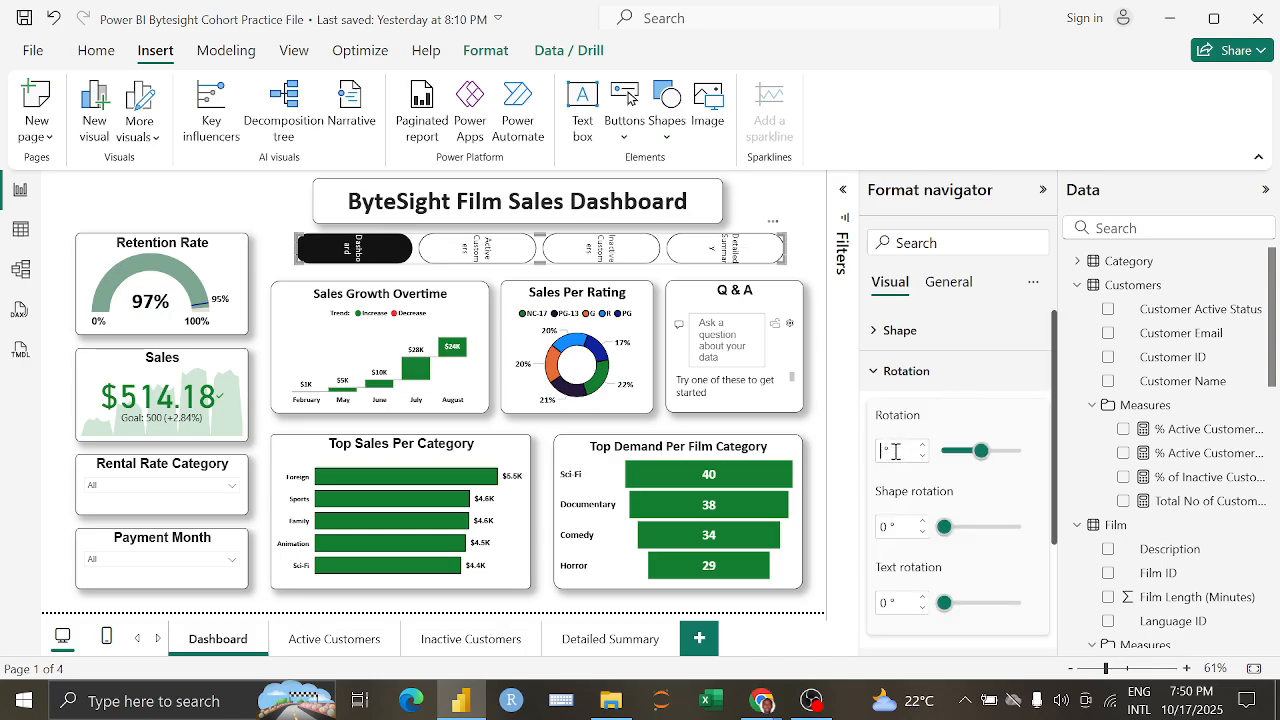
text(360)
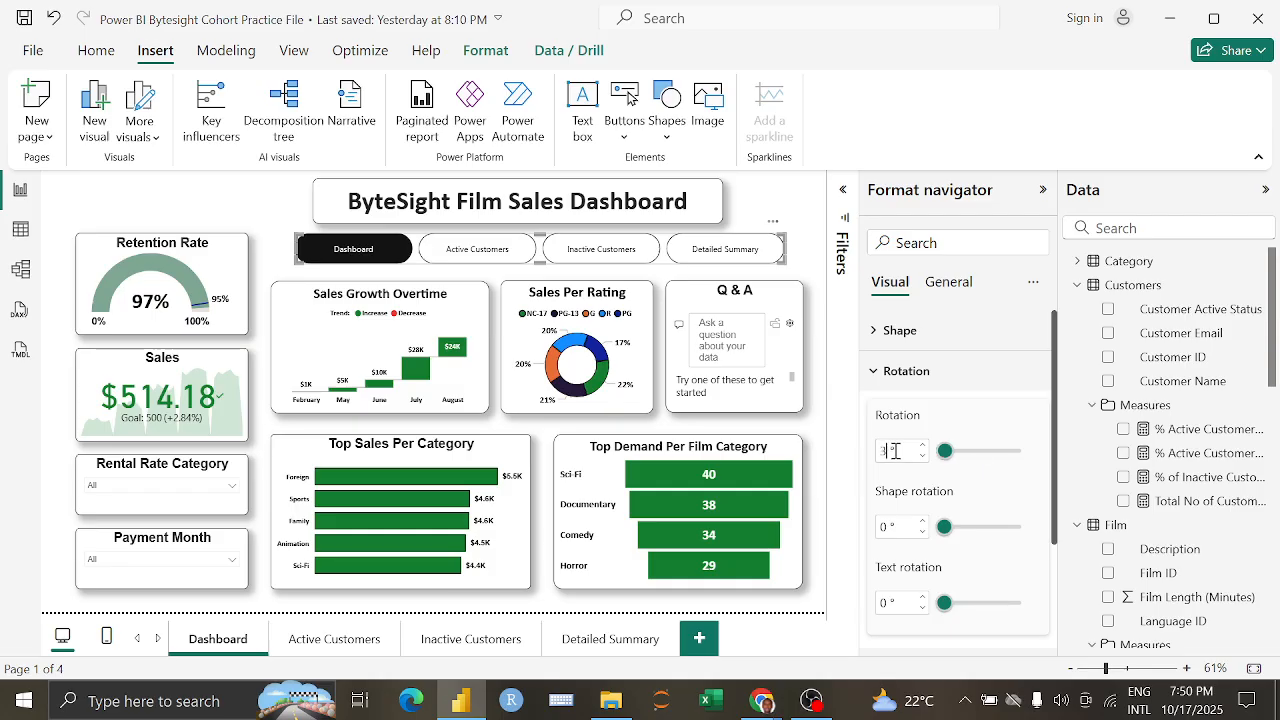
key(BackSpace)
key(BackSpace)
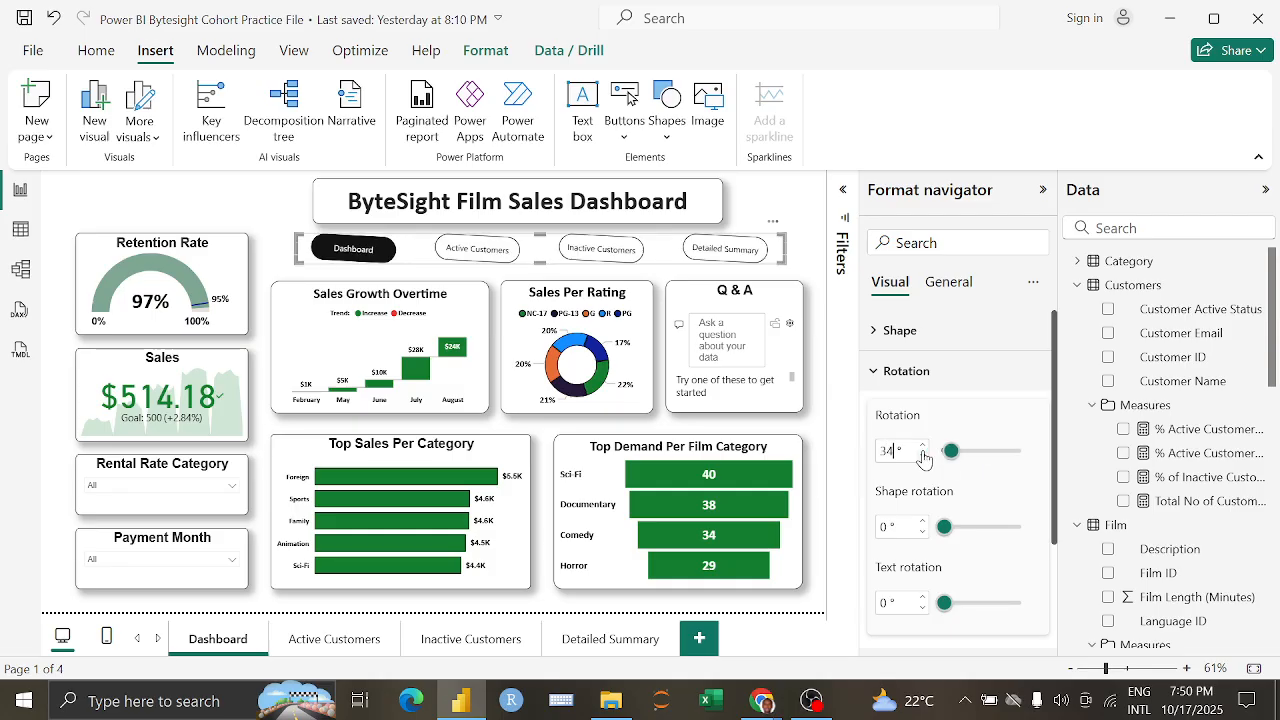
text(59)
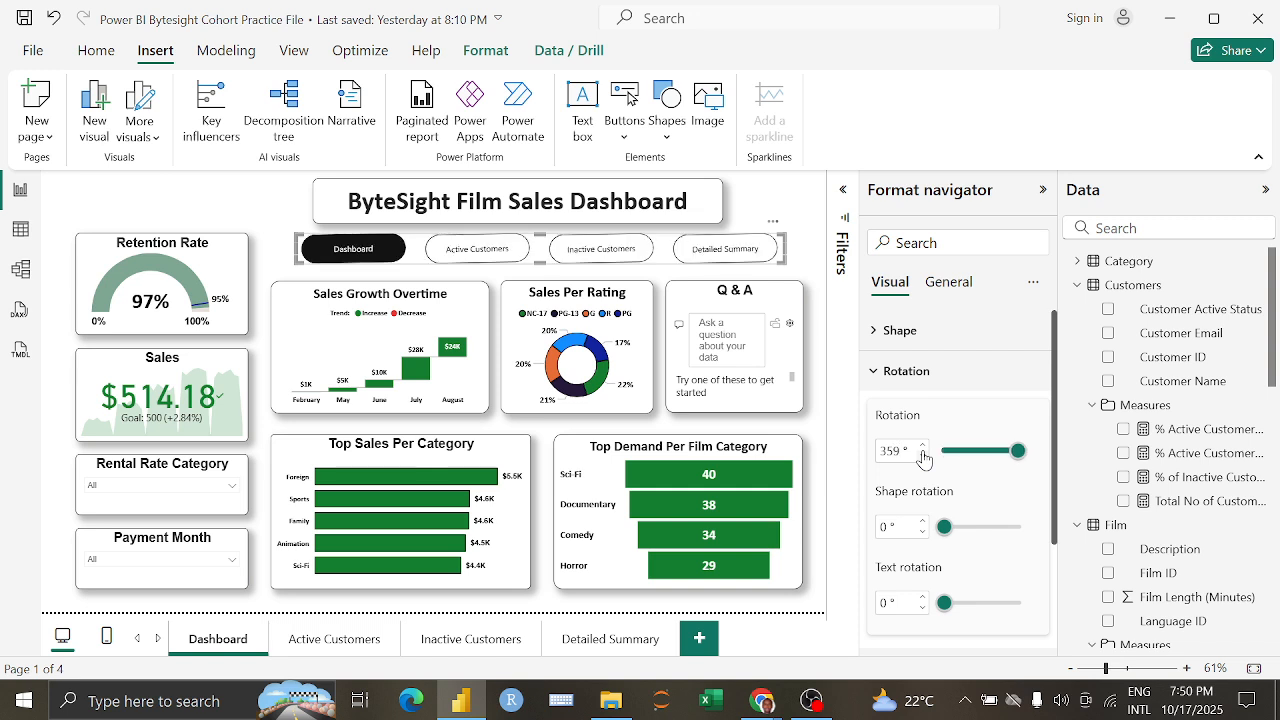
key(BackSpace)
key(BackSpace)
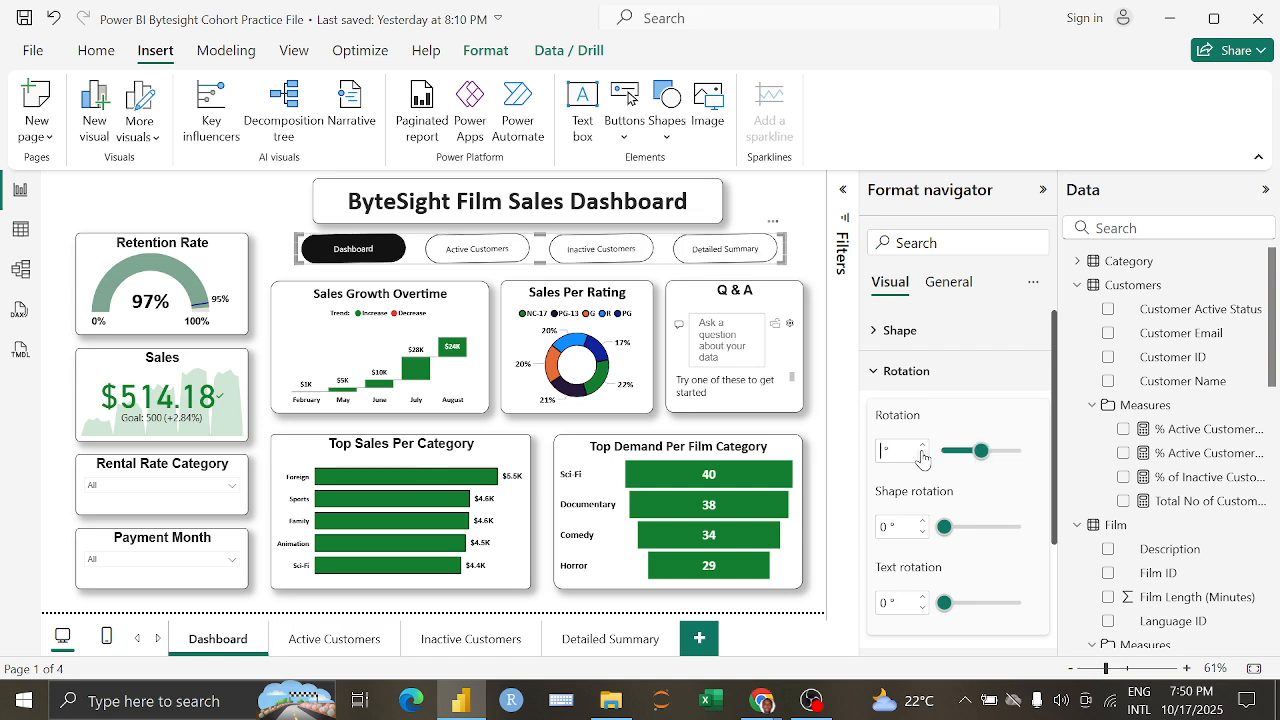
Step: Try a shape rotation of 180° on the navigator buttons, delete the value and close the rotation settings
click(886, 524)
text(180)
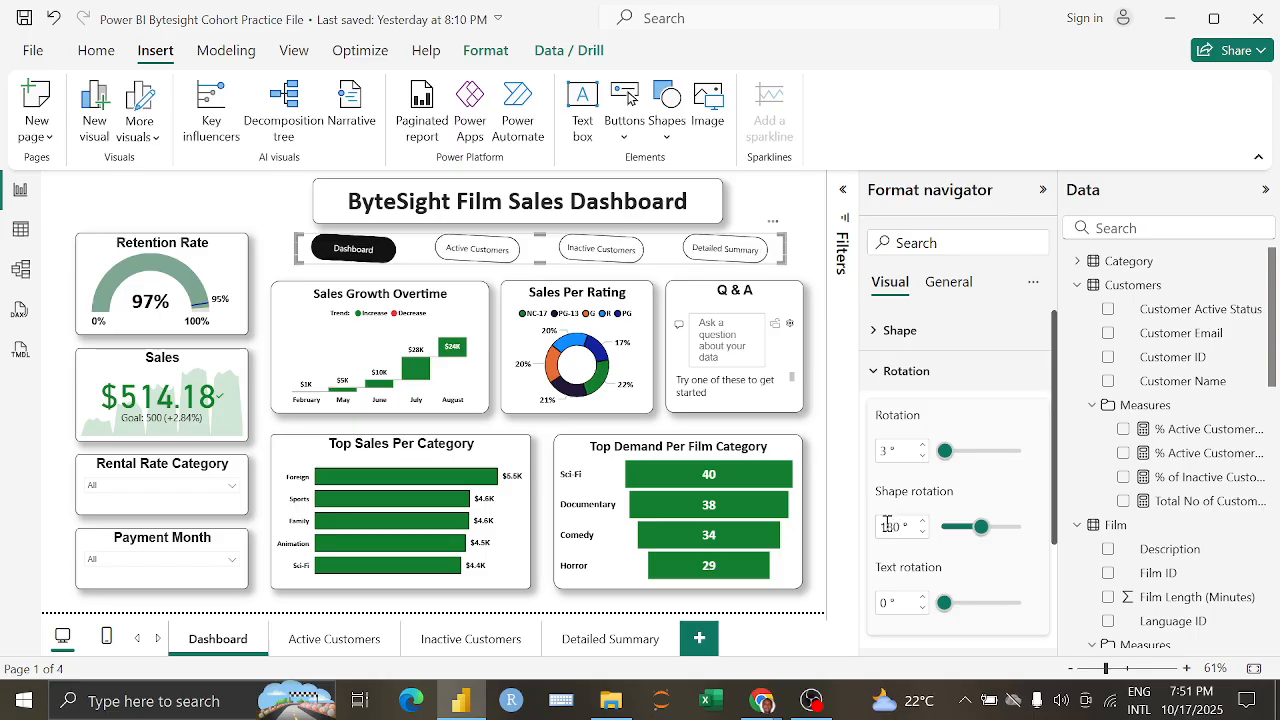
key(BackSpace)
key(BackSpace)
key(BackSpace)
click(920, 382)
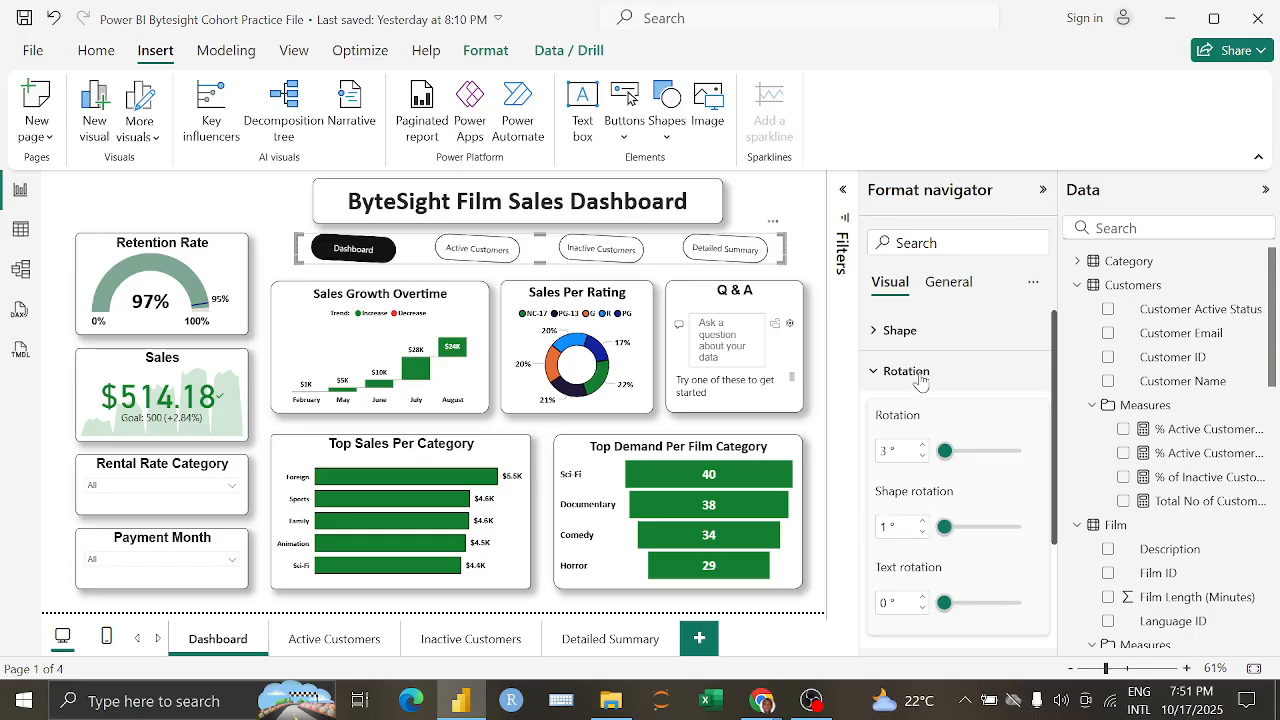
click(920, 375)
Step: Set the navigator's Hover state text to Calibri at size 12
click(935, 411)
click(977, 513)
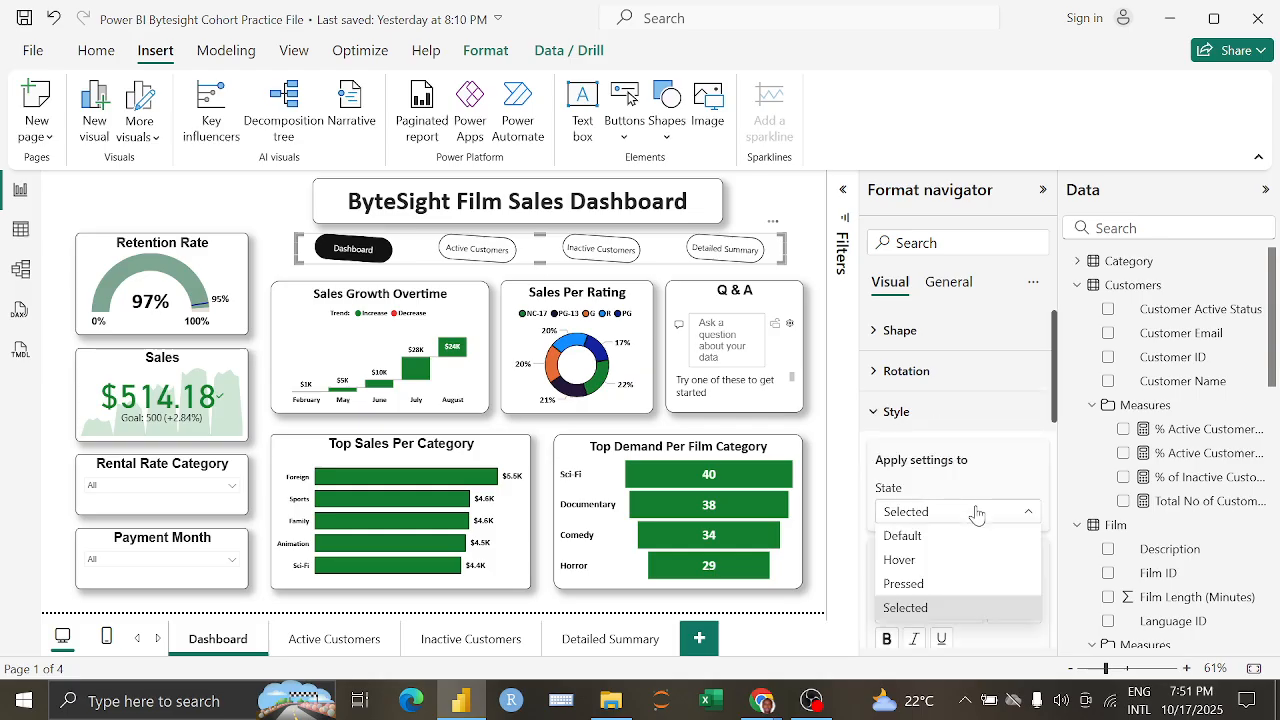
click(975, 521)
click(975, 520)
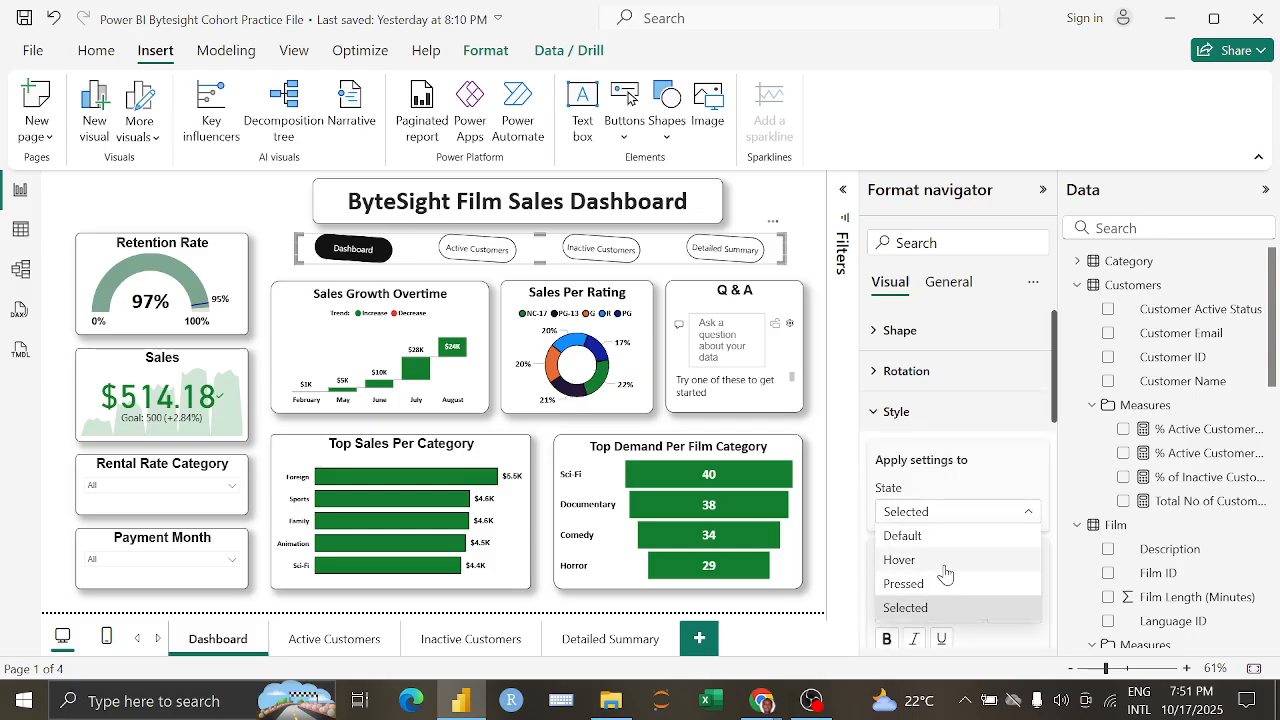
click(972, 521)
scroll(978, 510, down, 1)
click(960, 524)
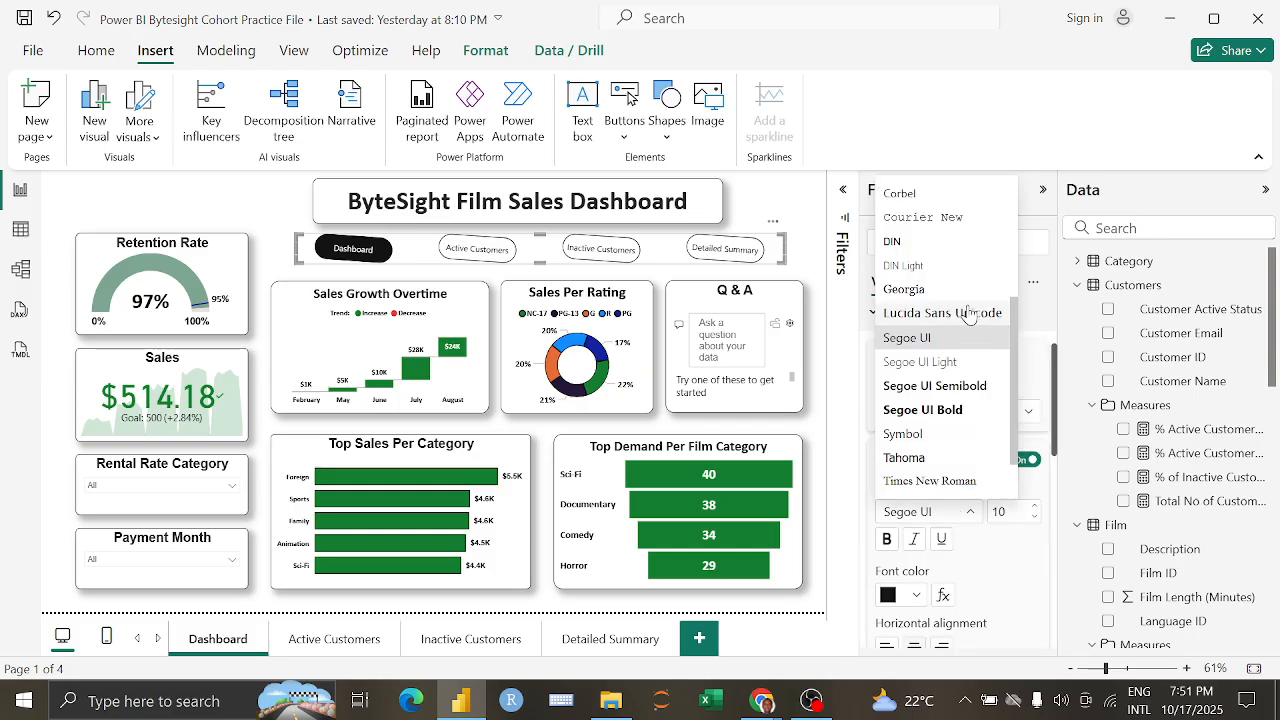
scroll(971, 320, up, 3)
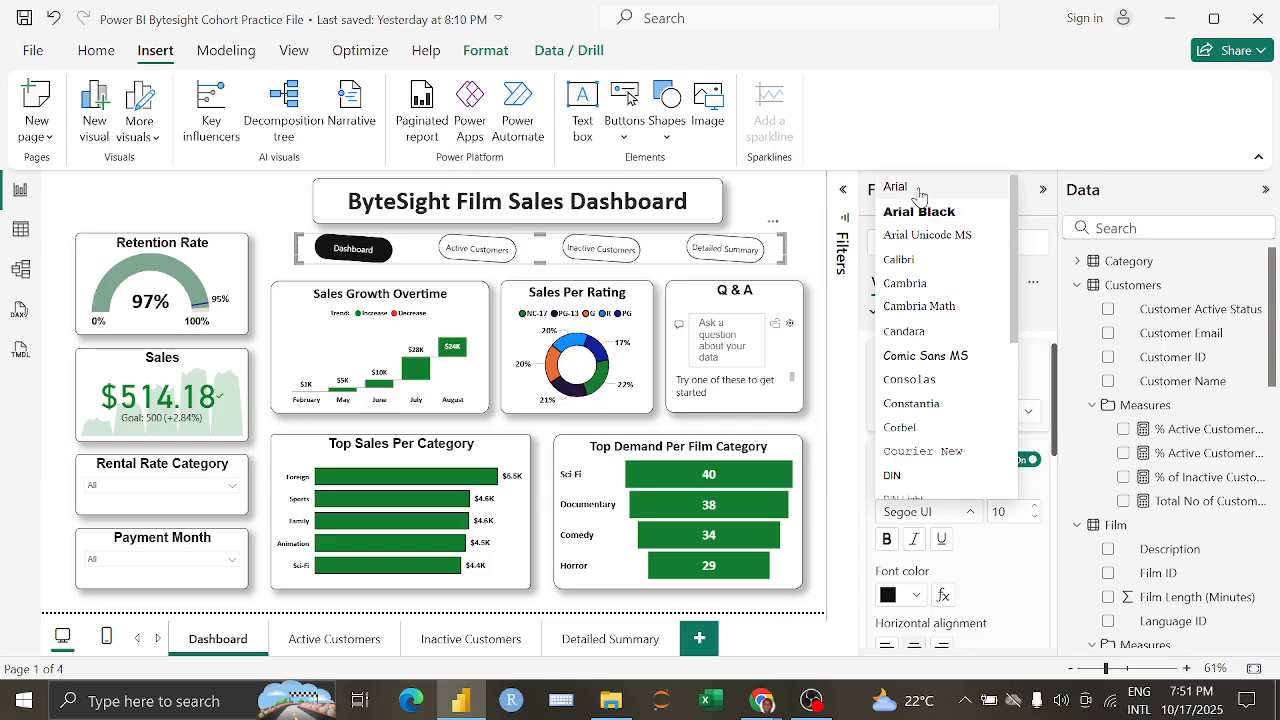
click(935, 259)
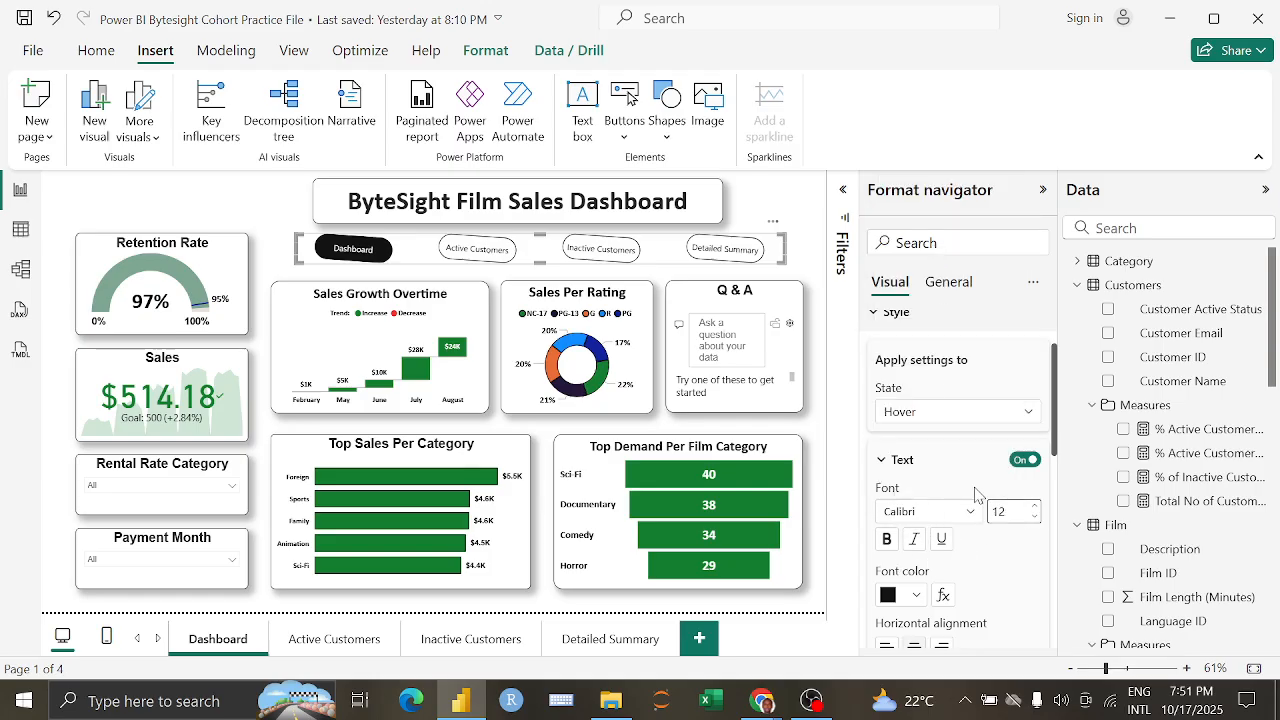
Step: Choose a font color for the navigator's Hover state text
scroll(980, 500, down, 1)
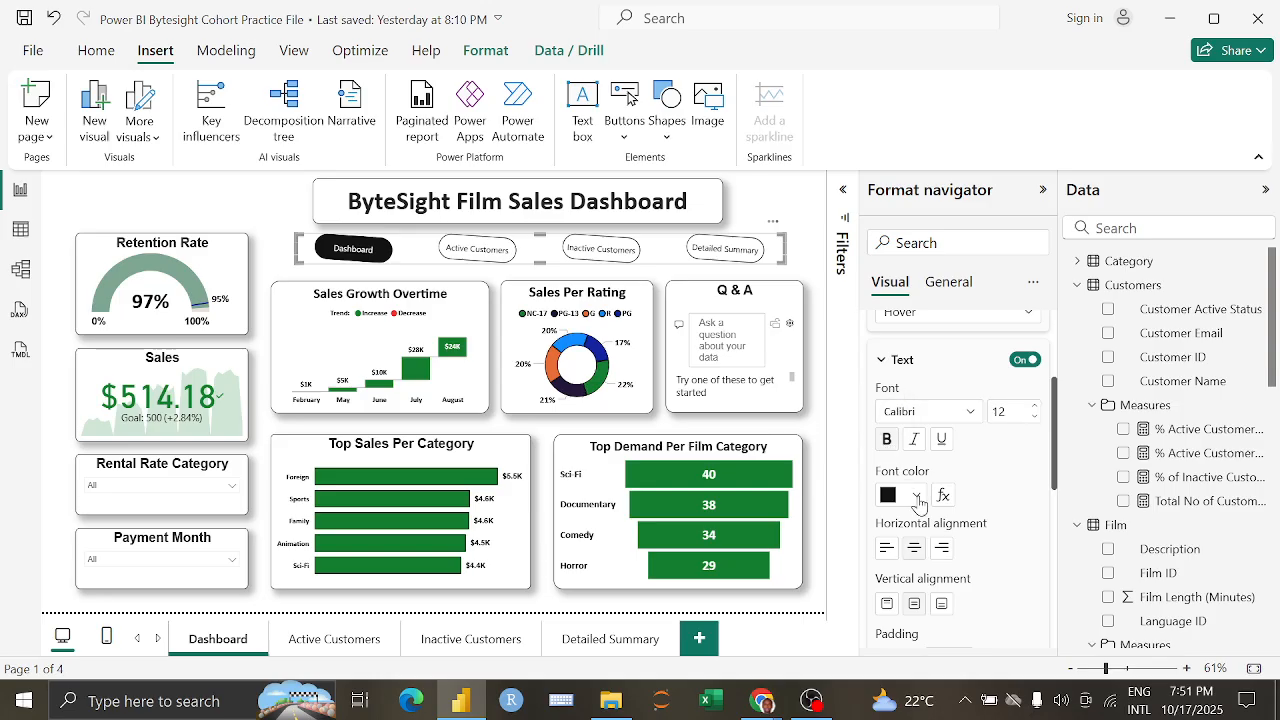
click(915, 495)
click(931, 344)
Step: Reset both the rotation and the shape rotation of the navigator buttons to 0°
scroll(1005, 447, up, 1)
scroll(970, 425, up, 1)
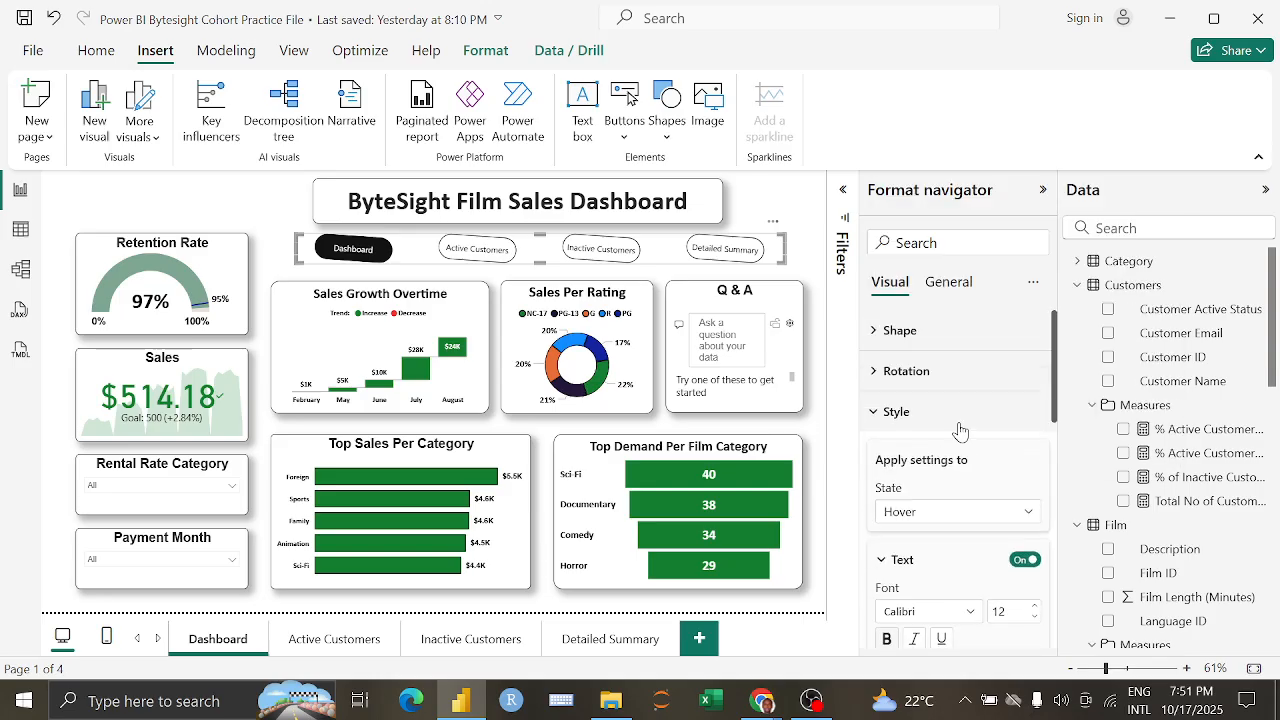
click(906, 374)
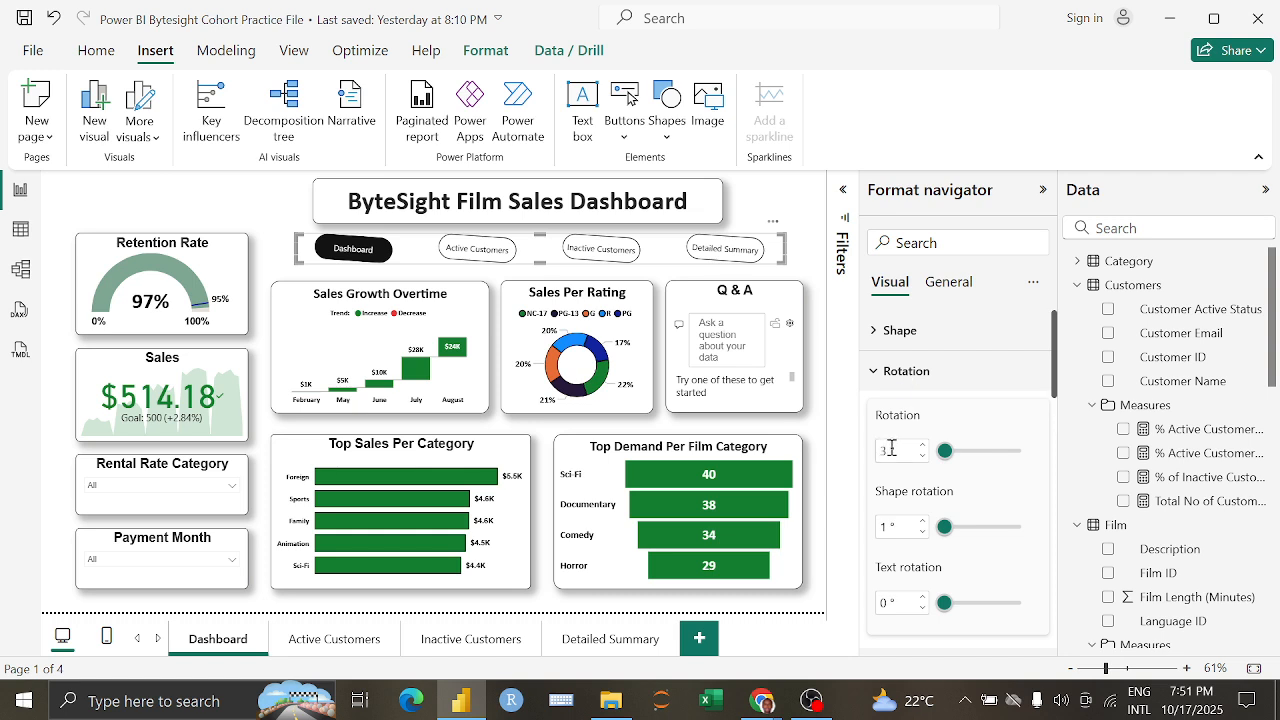
double_click(889, 527)
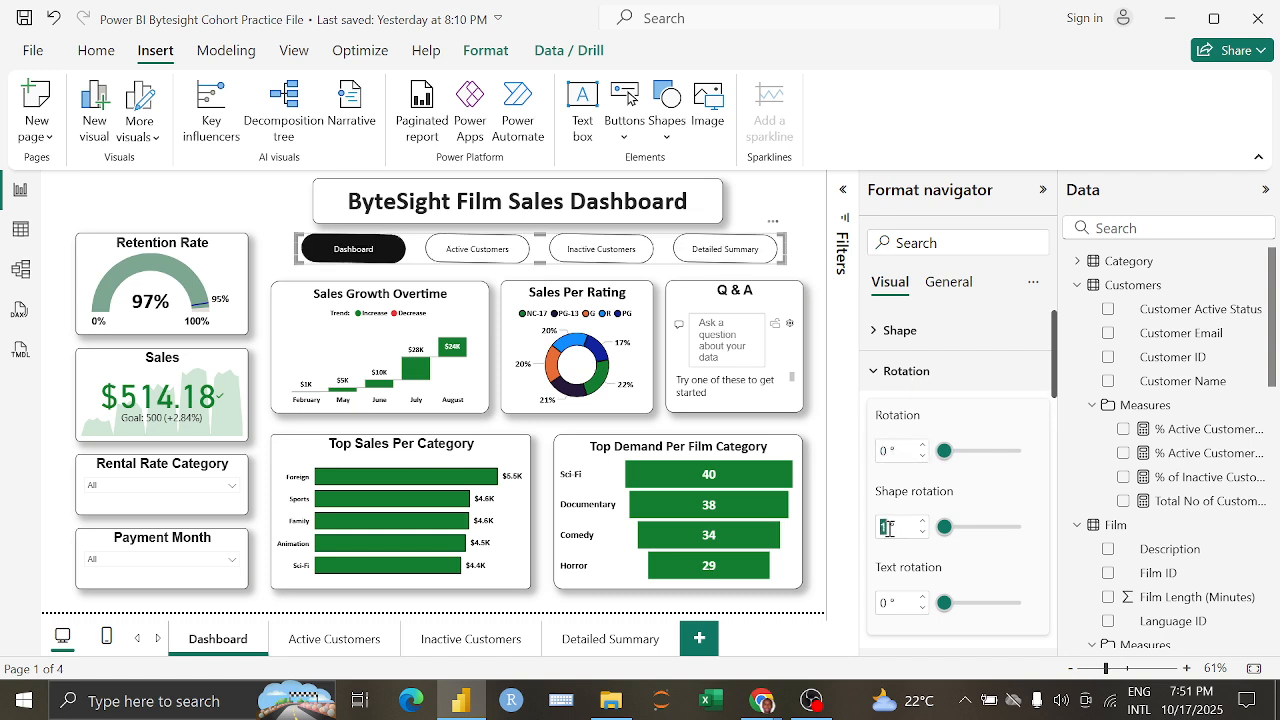
key(BackSpace)
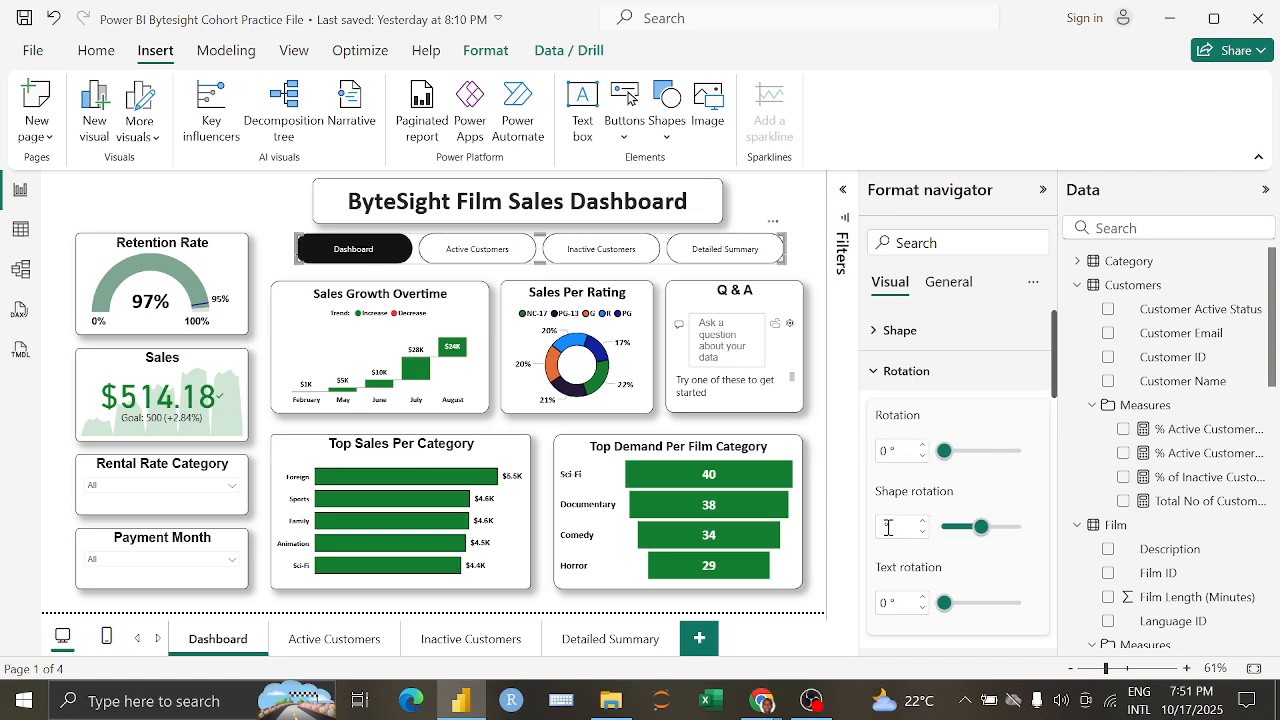
text(0)
click(820, 445)
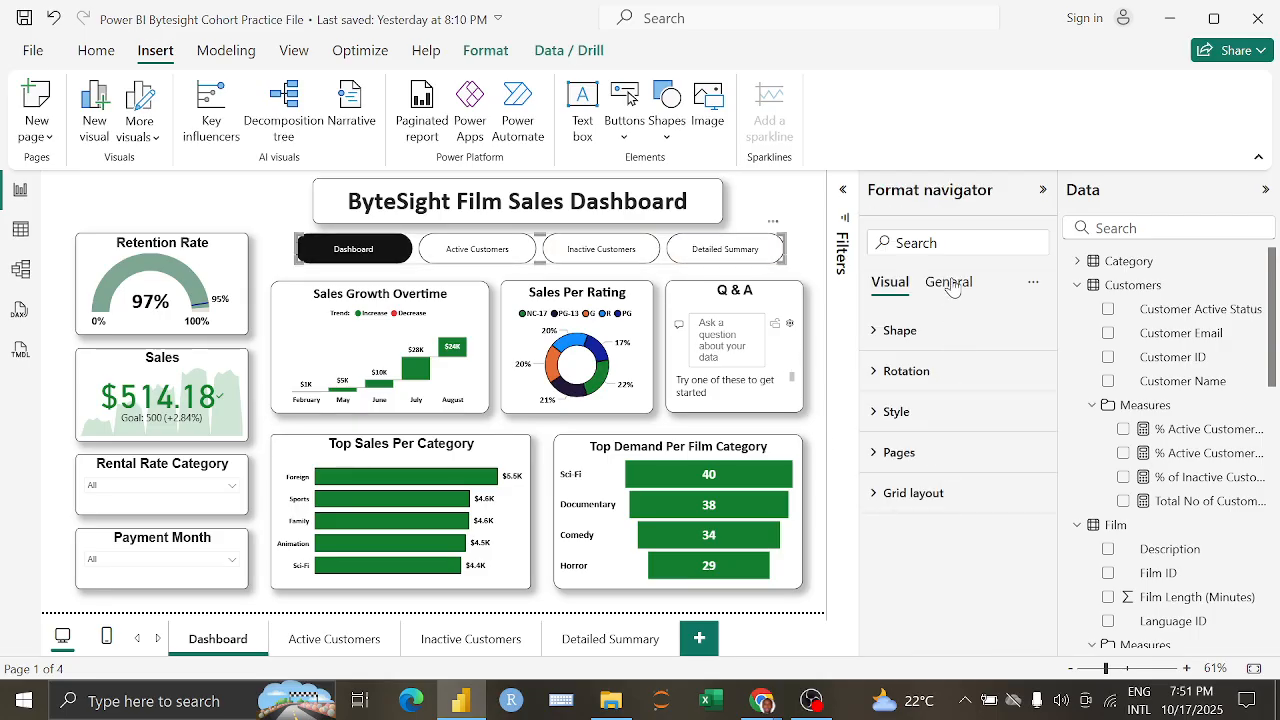
Step: Turn on the visual border in the page navigator's general effects
click(950, 283)
click(950, 413)
scroll(968, 548, down, 3)
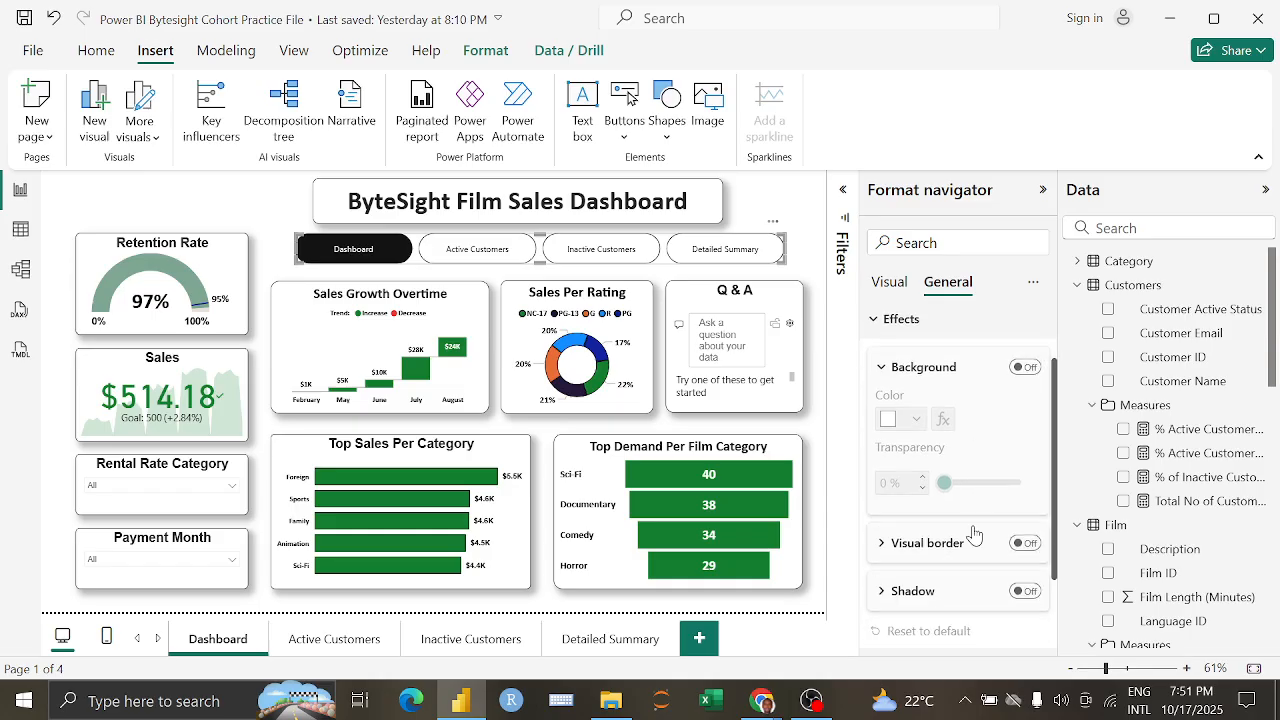
click(1026, 458)
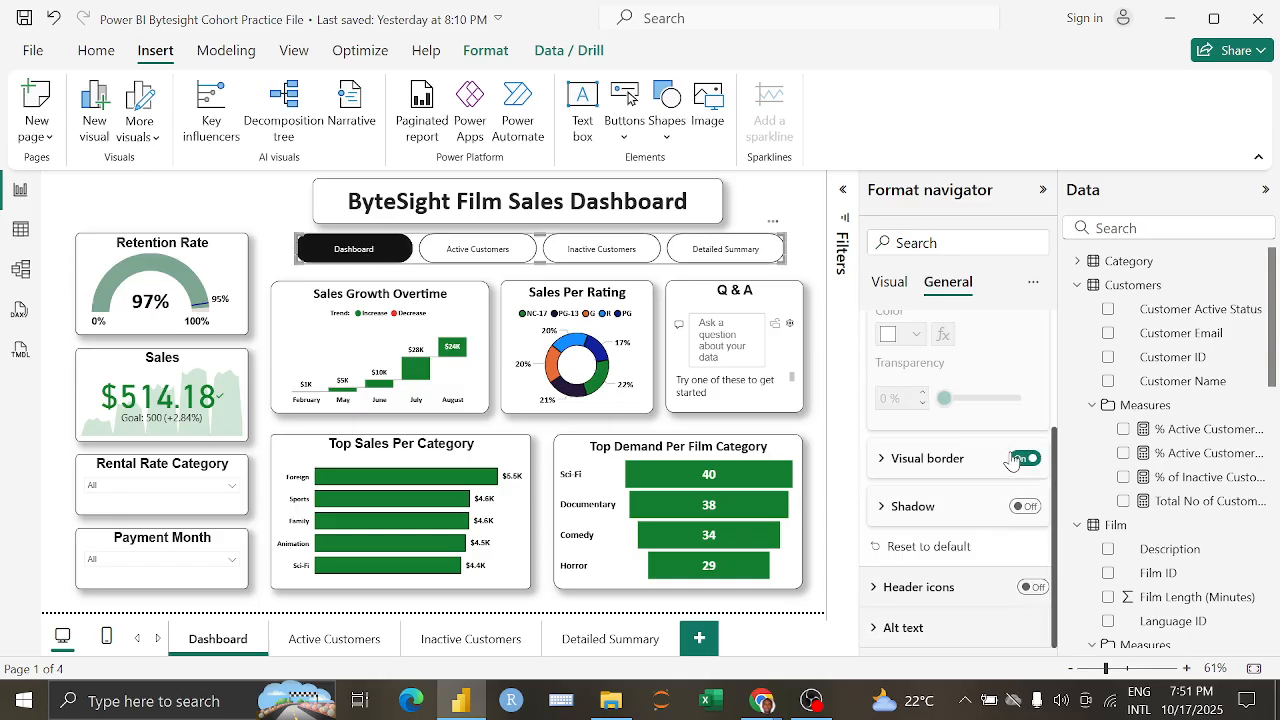
Step: Turn off the page navigator's visual border and turn on its shadow instead
click(1022, 458)
click(1031, 510)
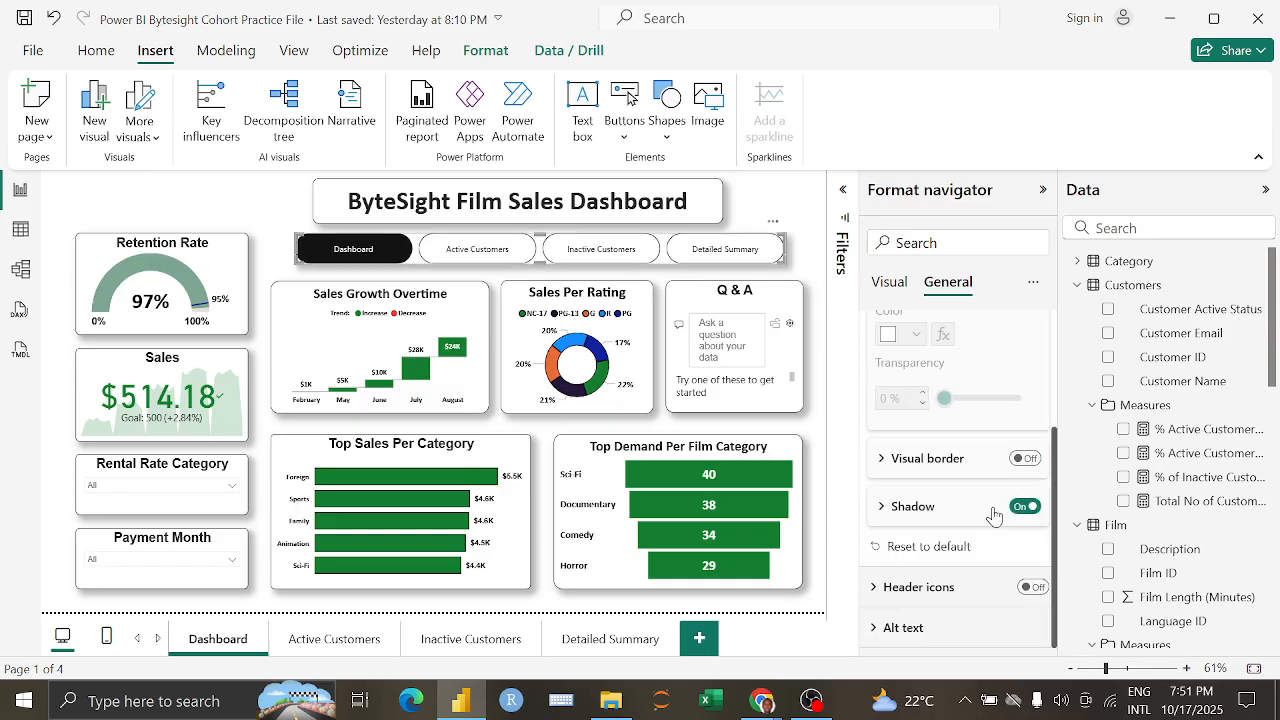
scroll(958, 563, down, 1)
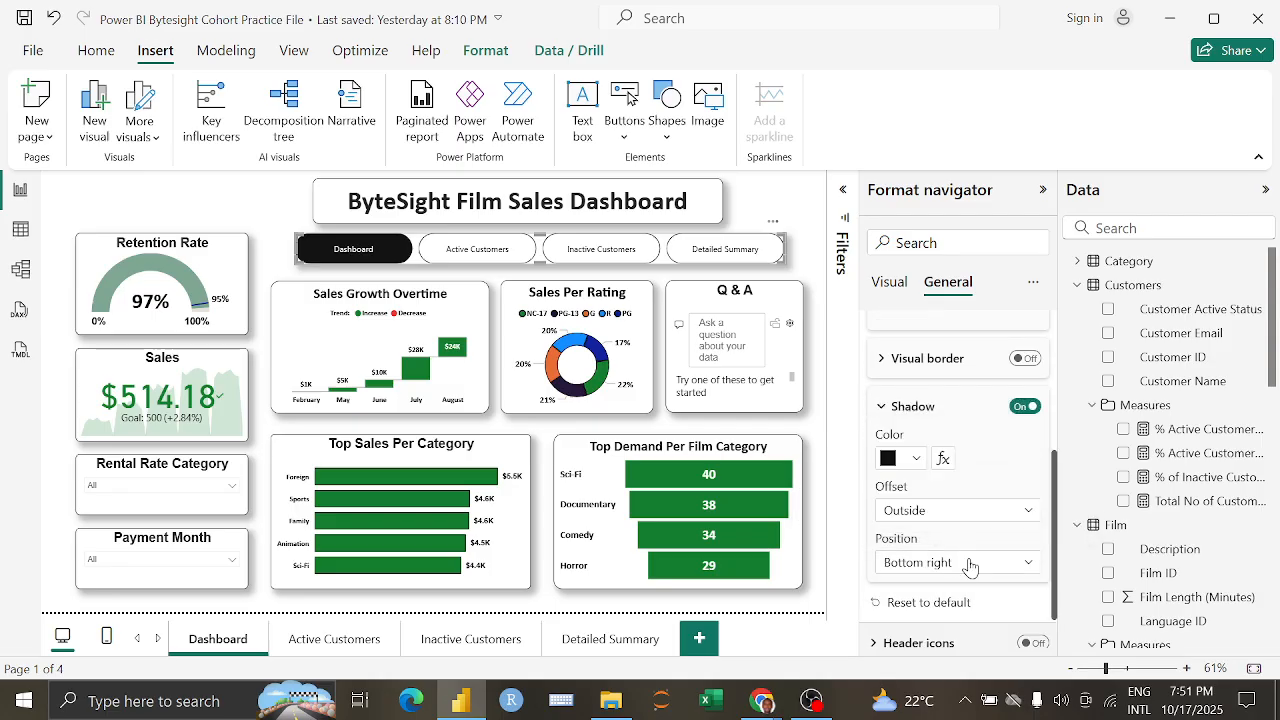
click(770, 208)
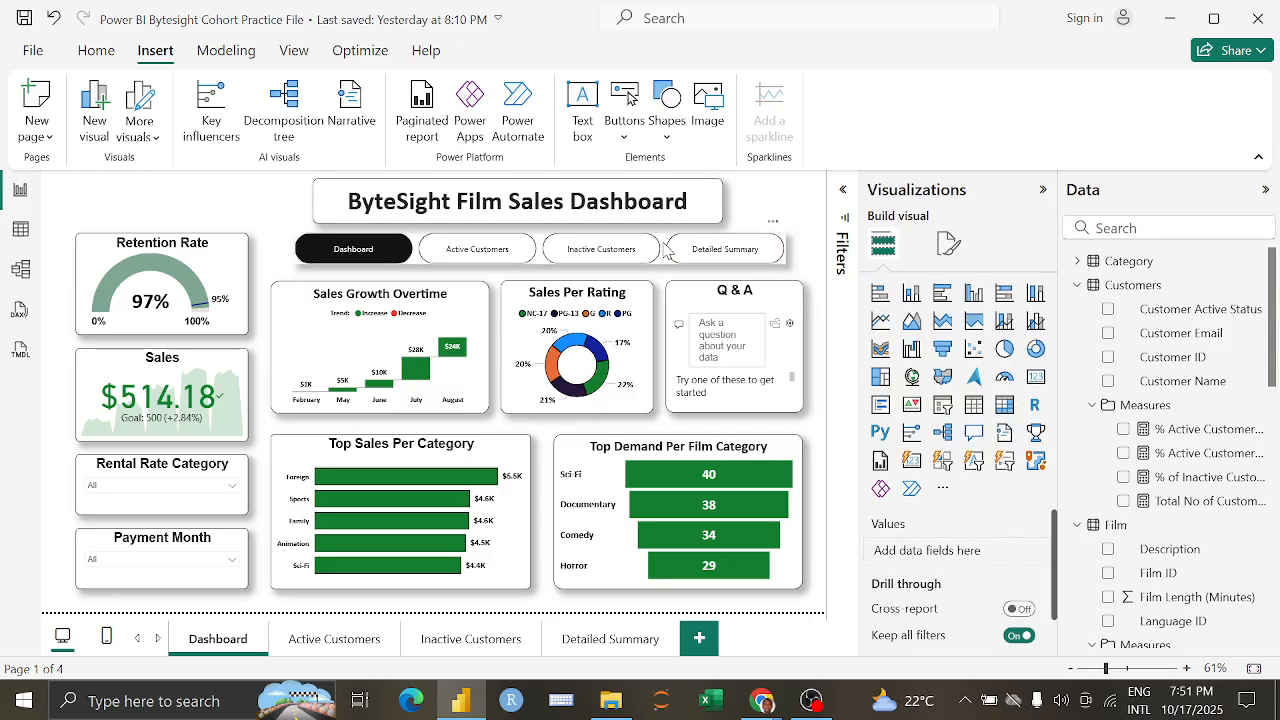
Step: Move and widen the page navigator so it spans from the Sales Growth Overtime chart's left edge to the Q & A visual's right edge
drag(665, 250, 643, 250)
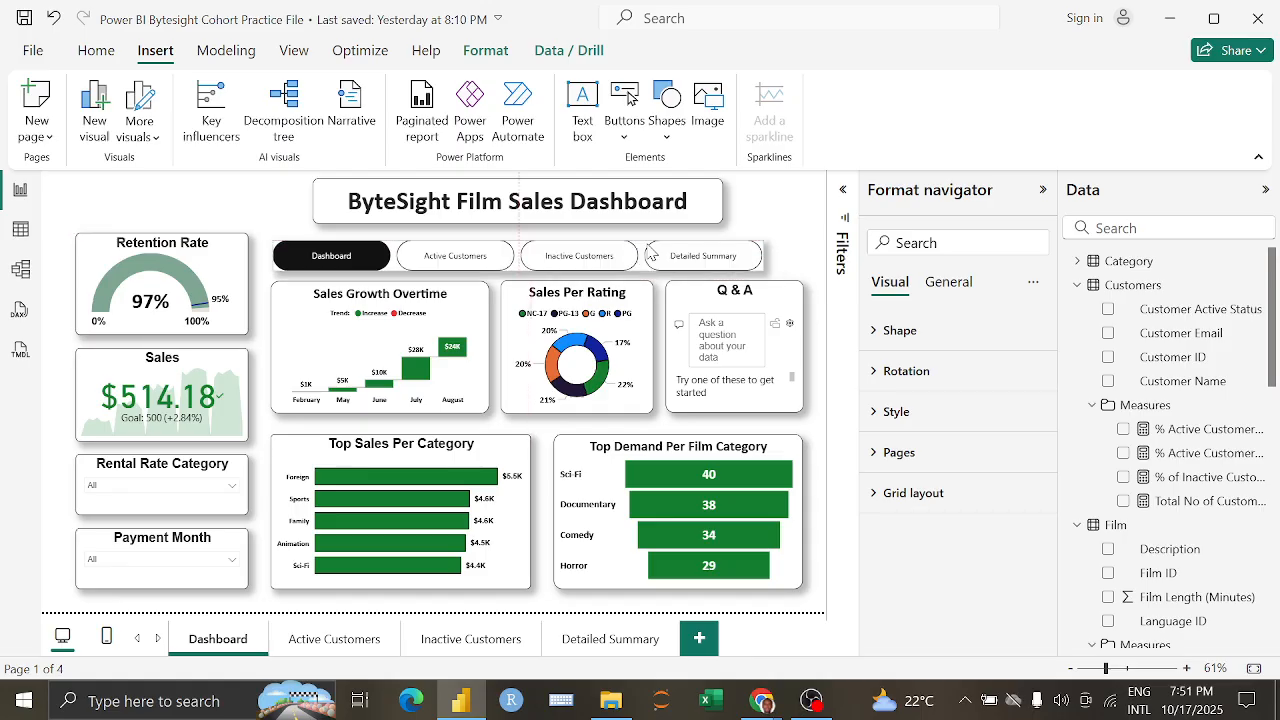
drag(760, 242, 802, 233)
click(789, 209)
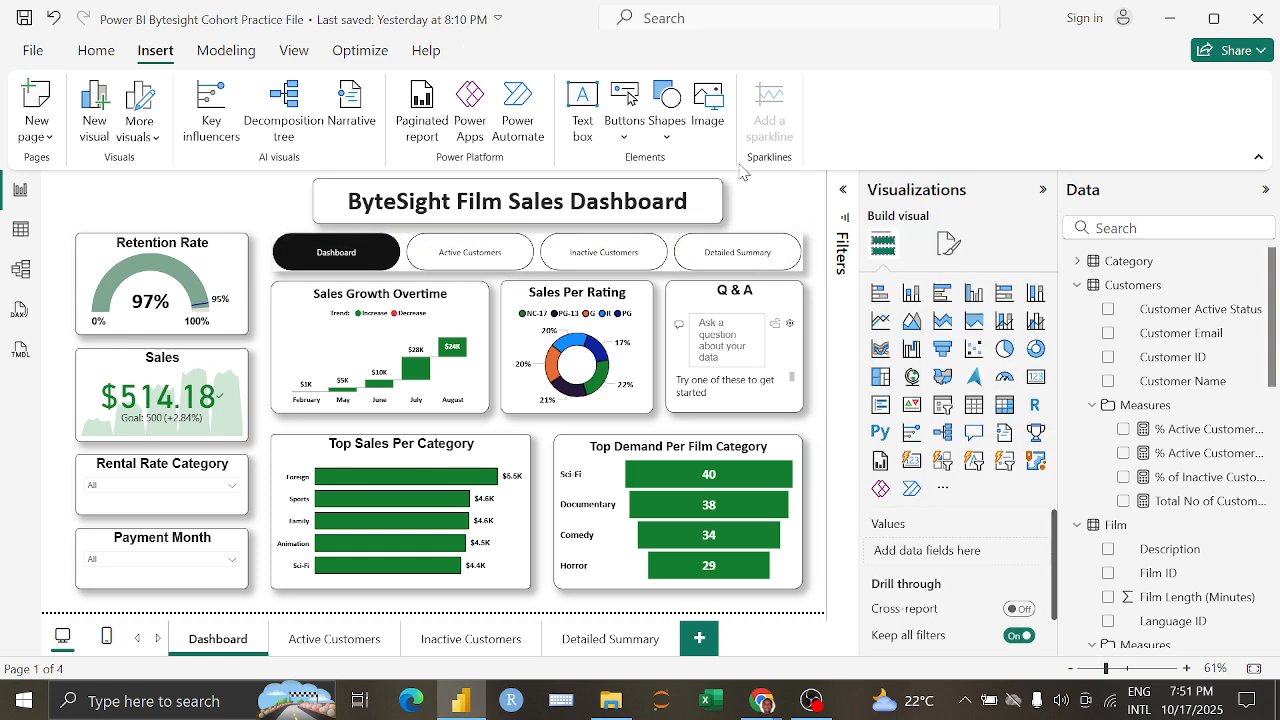
Step: Shorten the ByteSight Film Sales Dashboard title box slightly and set its text to size 28
click(702, 211)
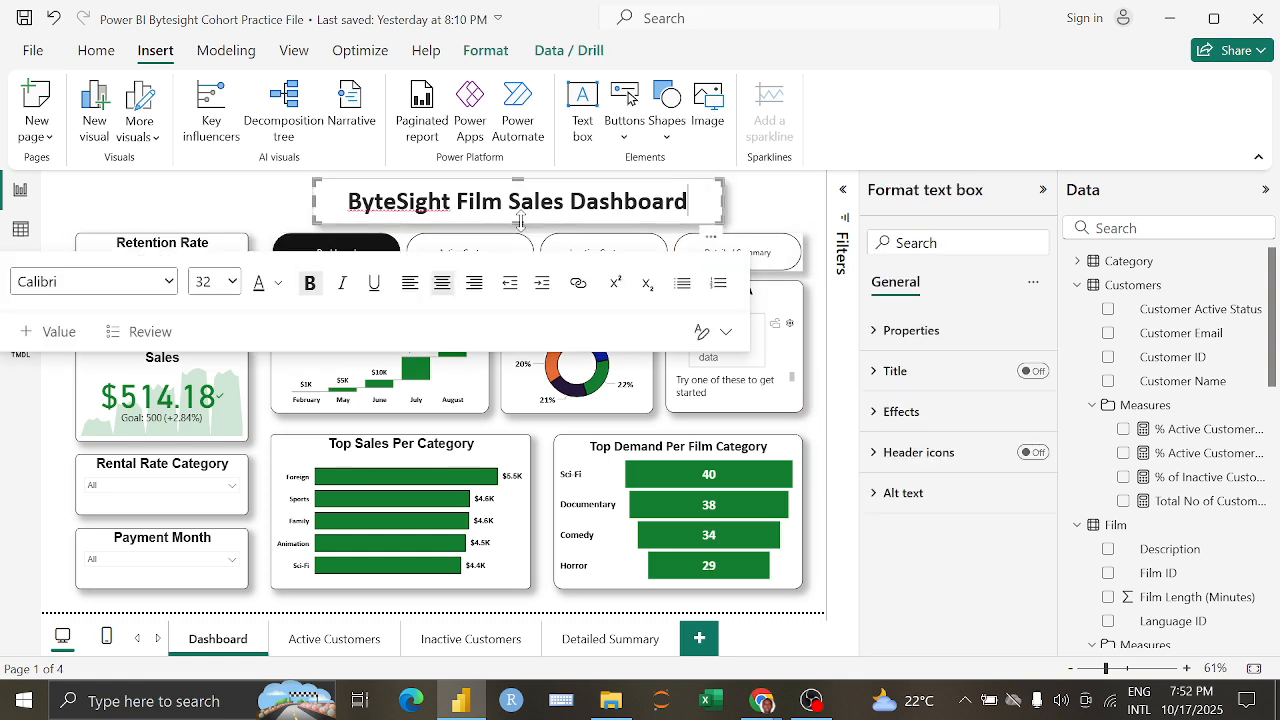
drag(520, 220, 520, 216)
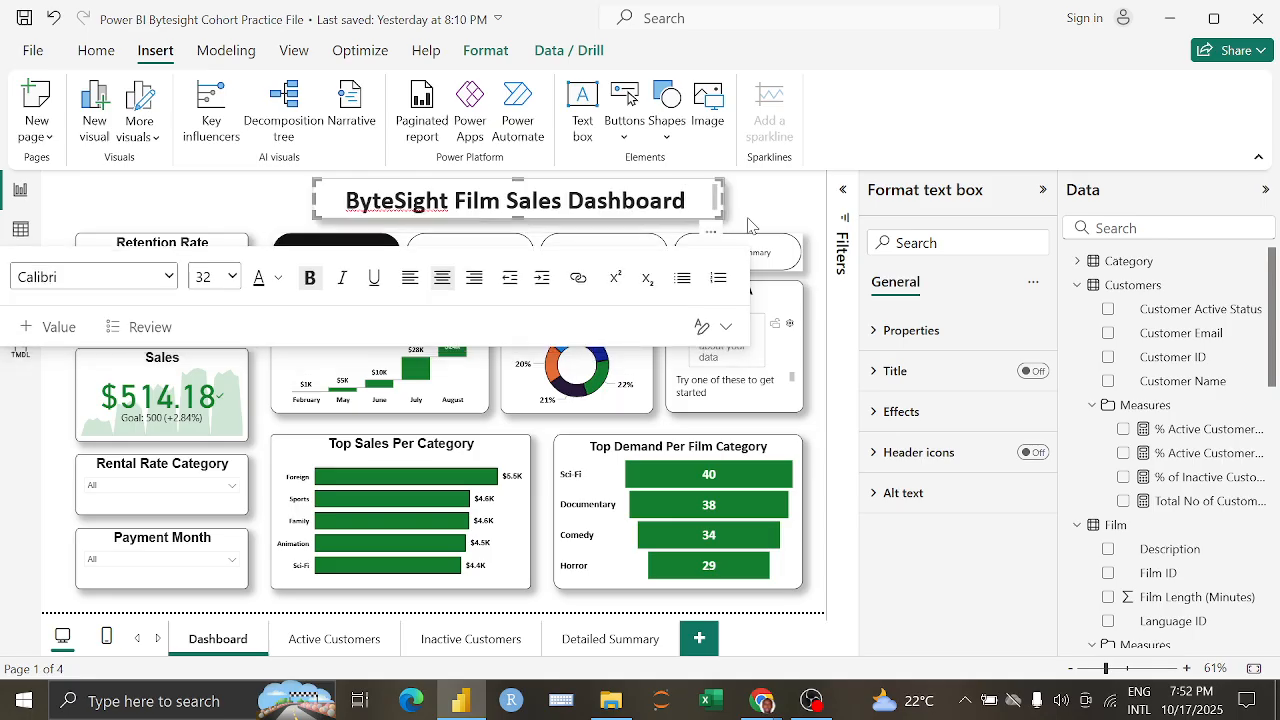
drag(688, 200, 238, 230)
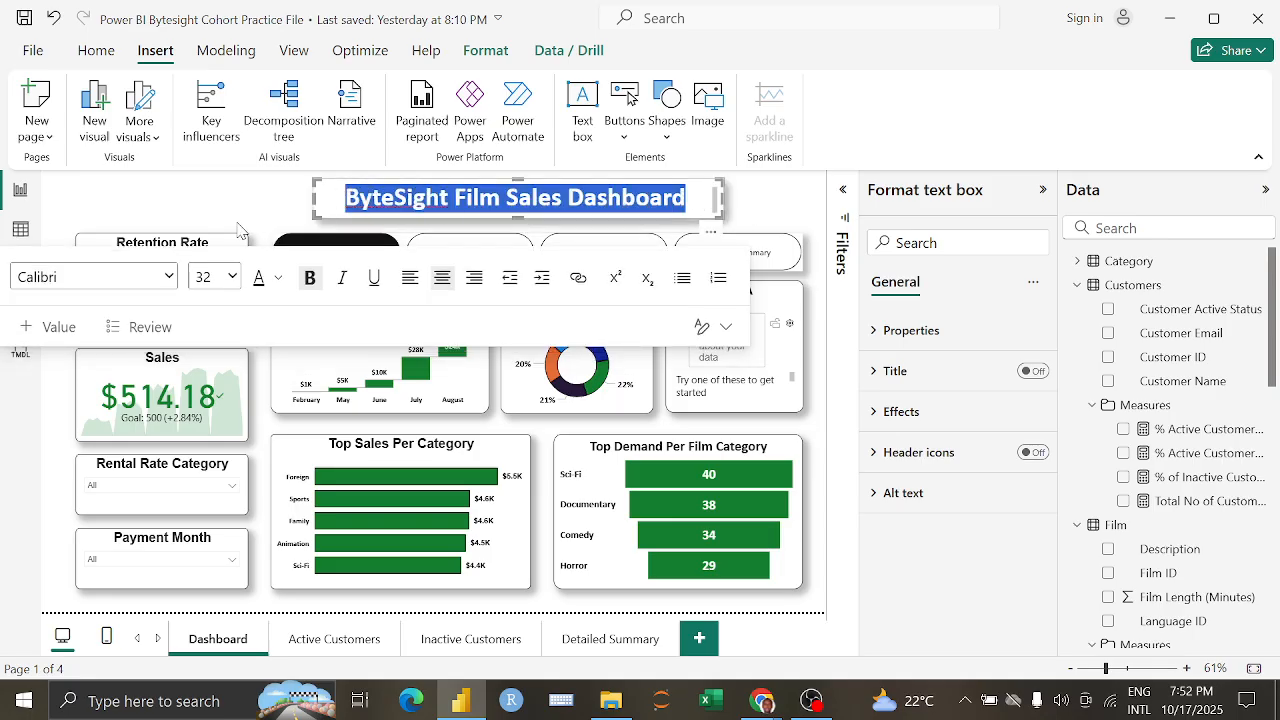
click(222, 277)
click(208, 277)
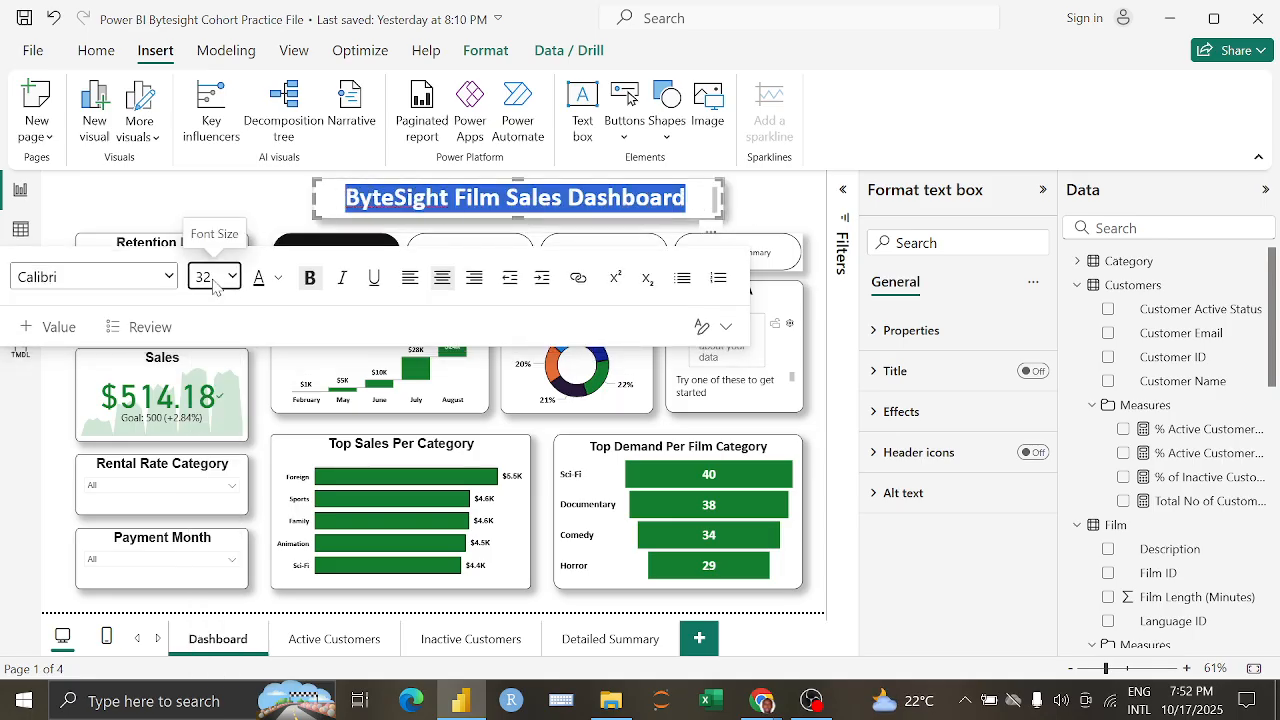
click(208, 277)
click(210, 602)
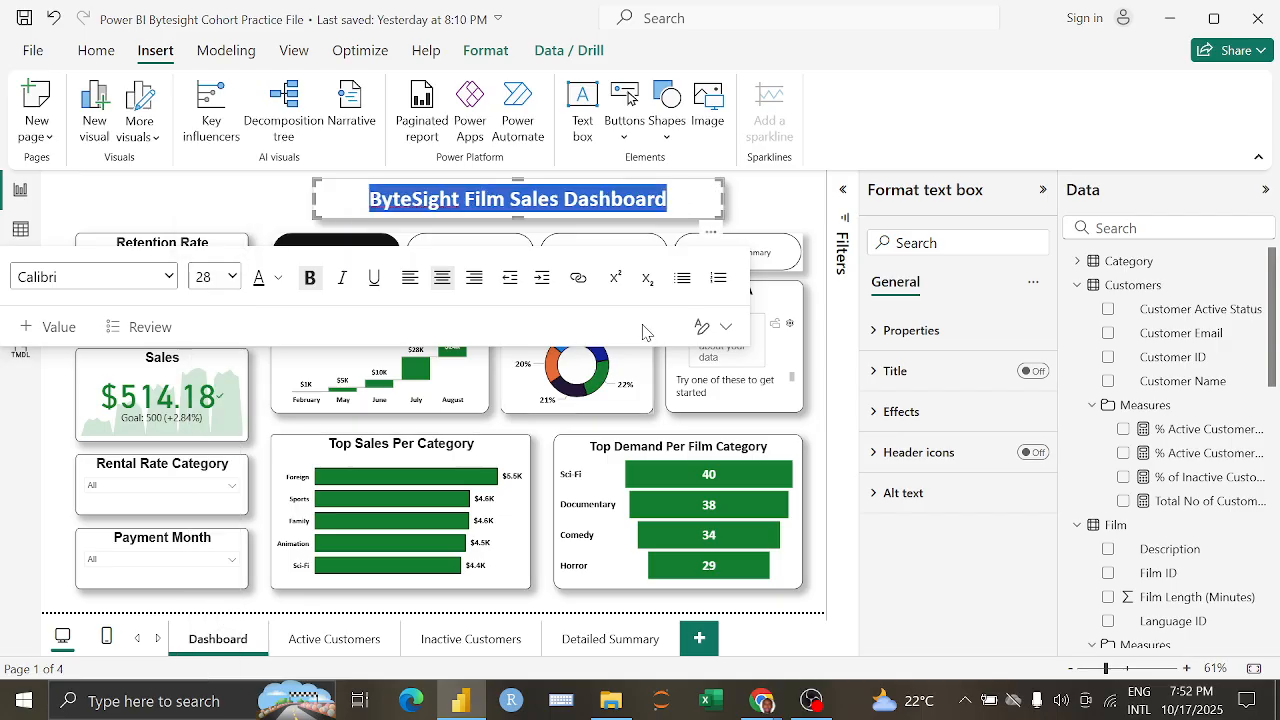
click(756, 208)
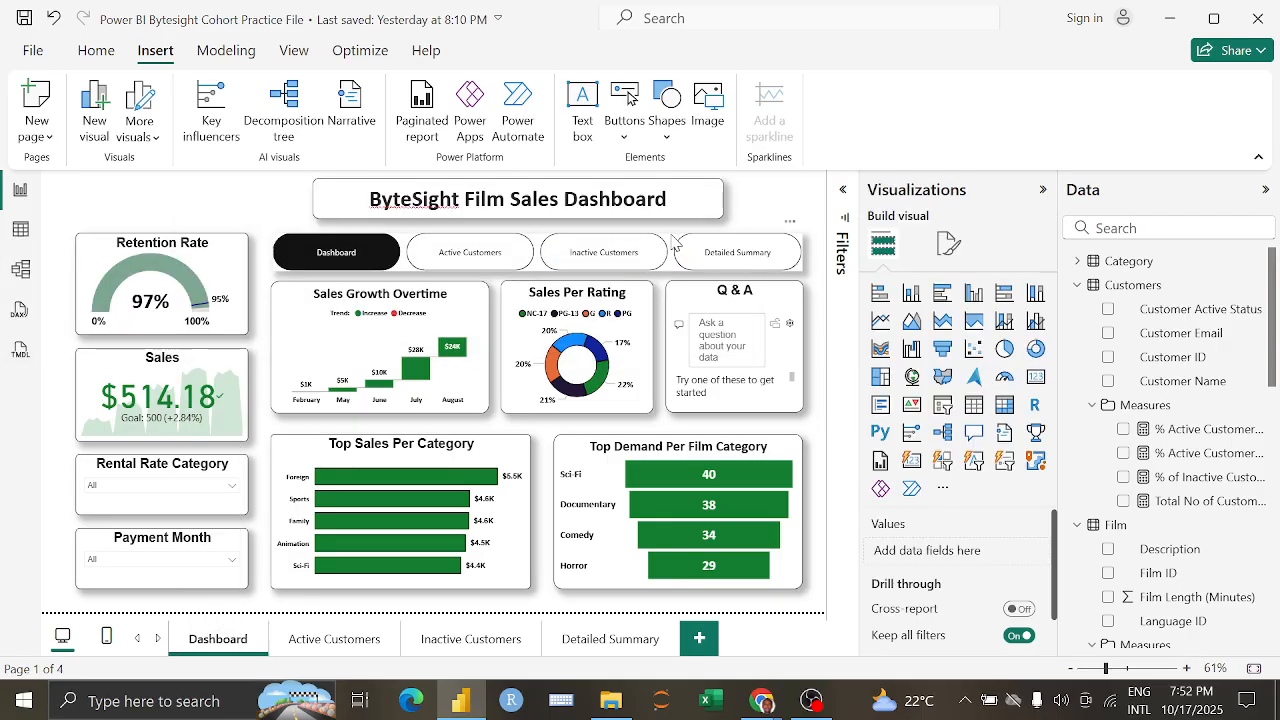
Step: Reduce the page navigator's height slightly to leave a gap above the charts
click(546, 271)
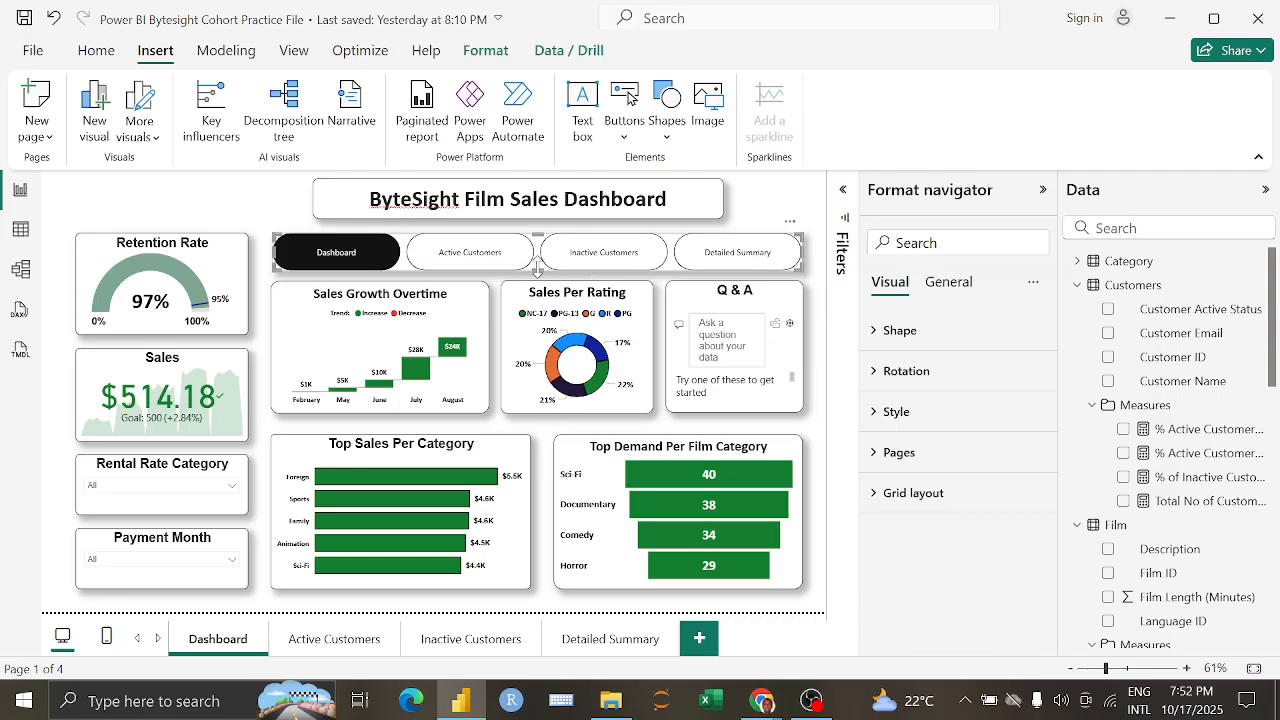
drag(538, 268, 537, 263)
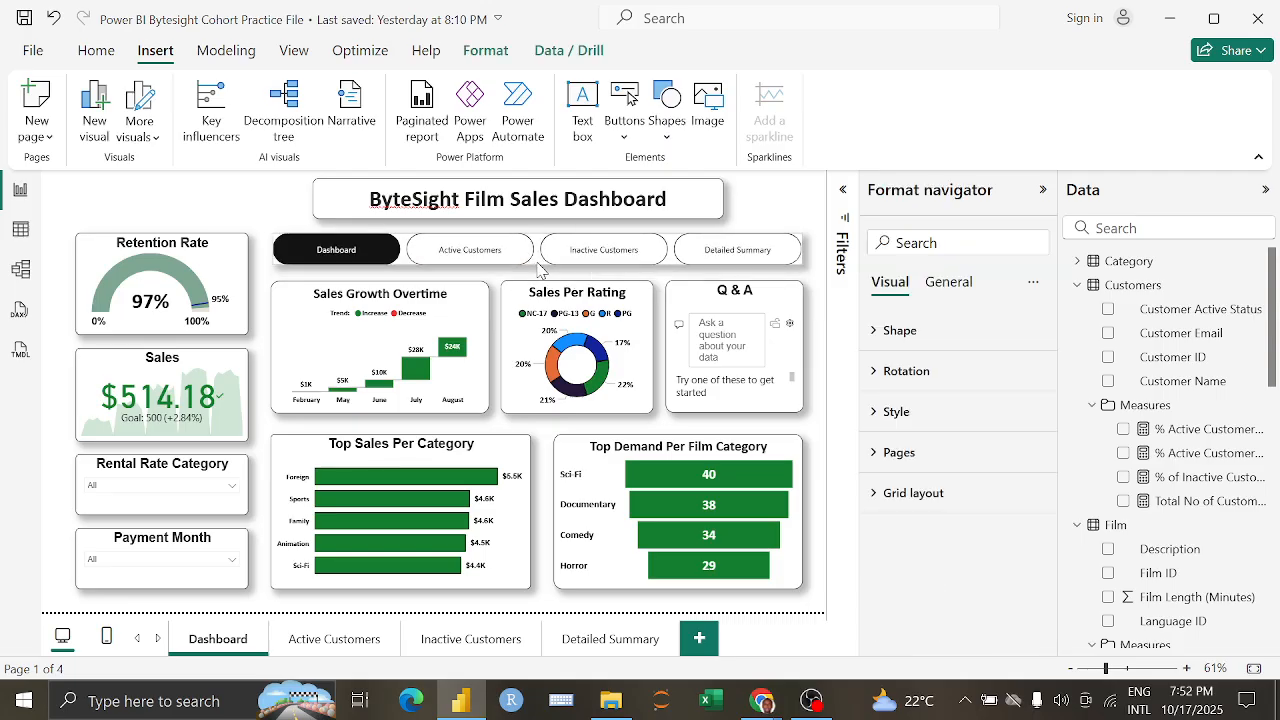
click(770, 212)
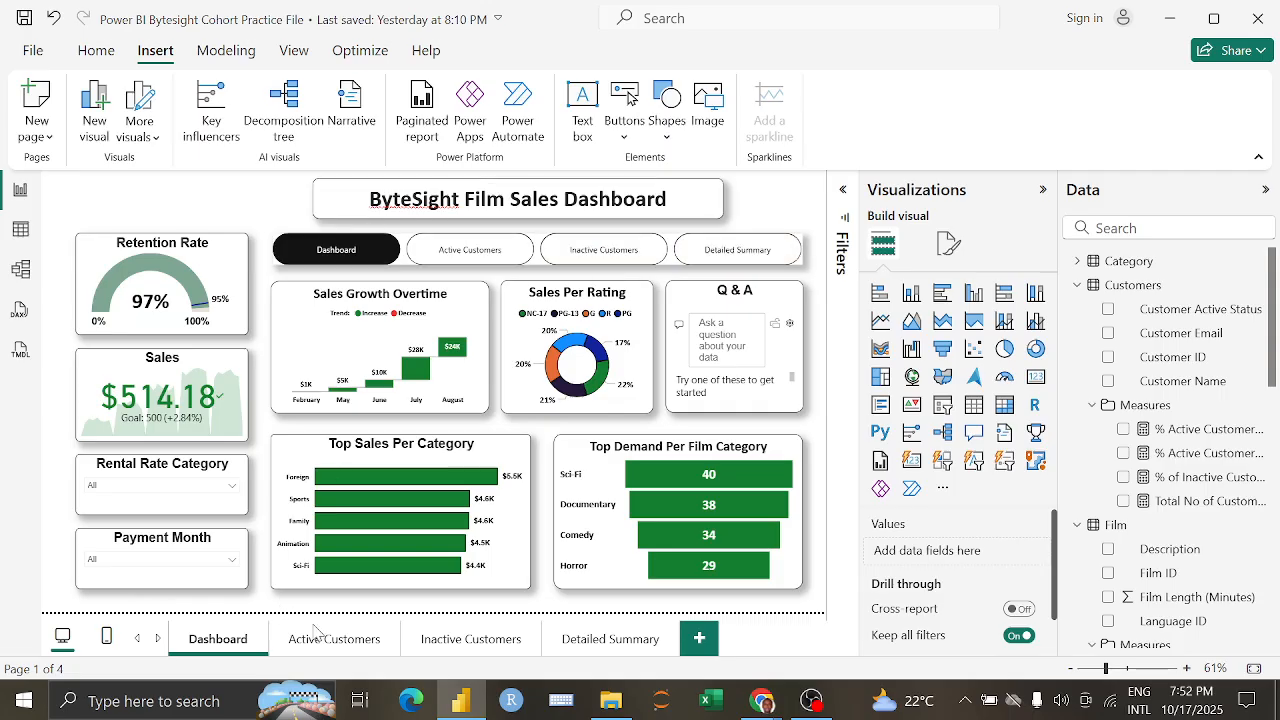
Step: Try to copy the Dashboard title's formatting to the Active Customers page title with Format Painter
ctrl+click(474, 245)
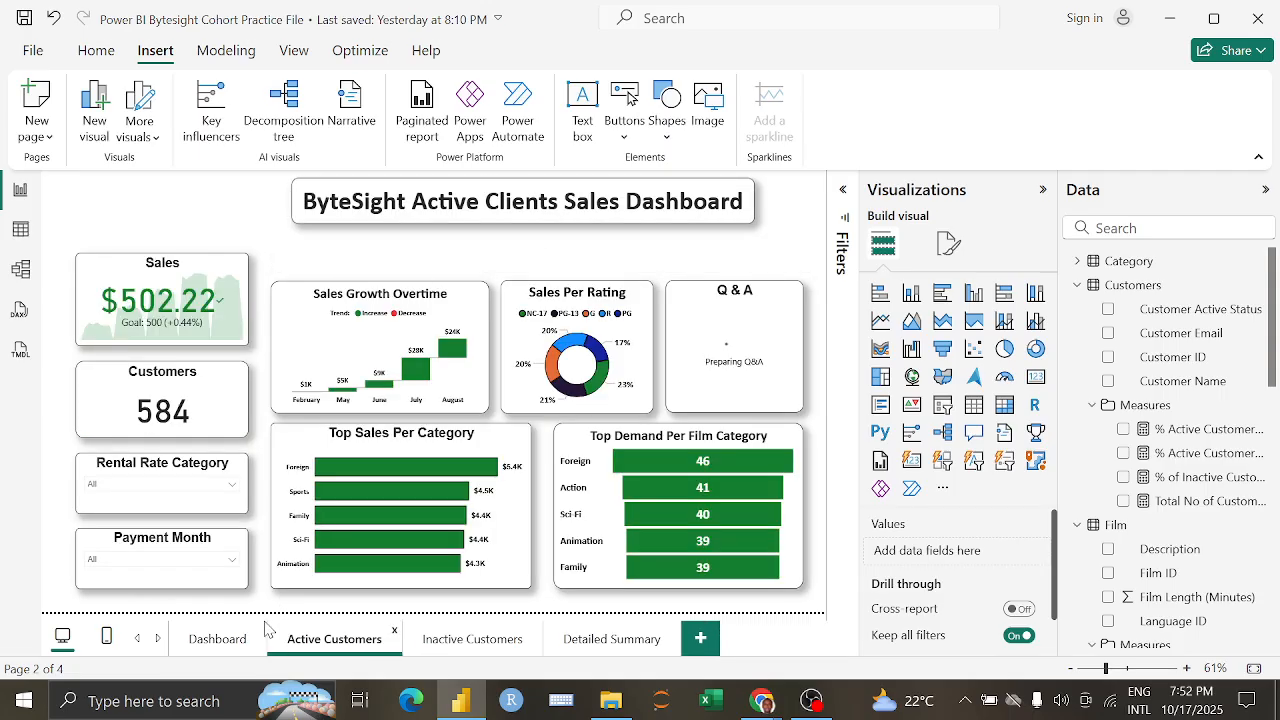
click(712, 212)
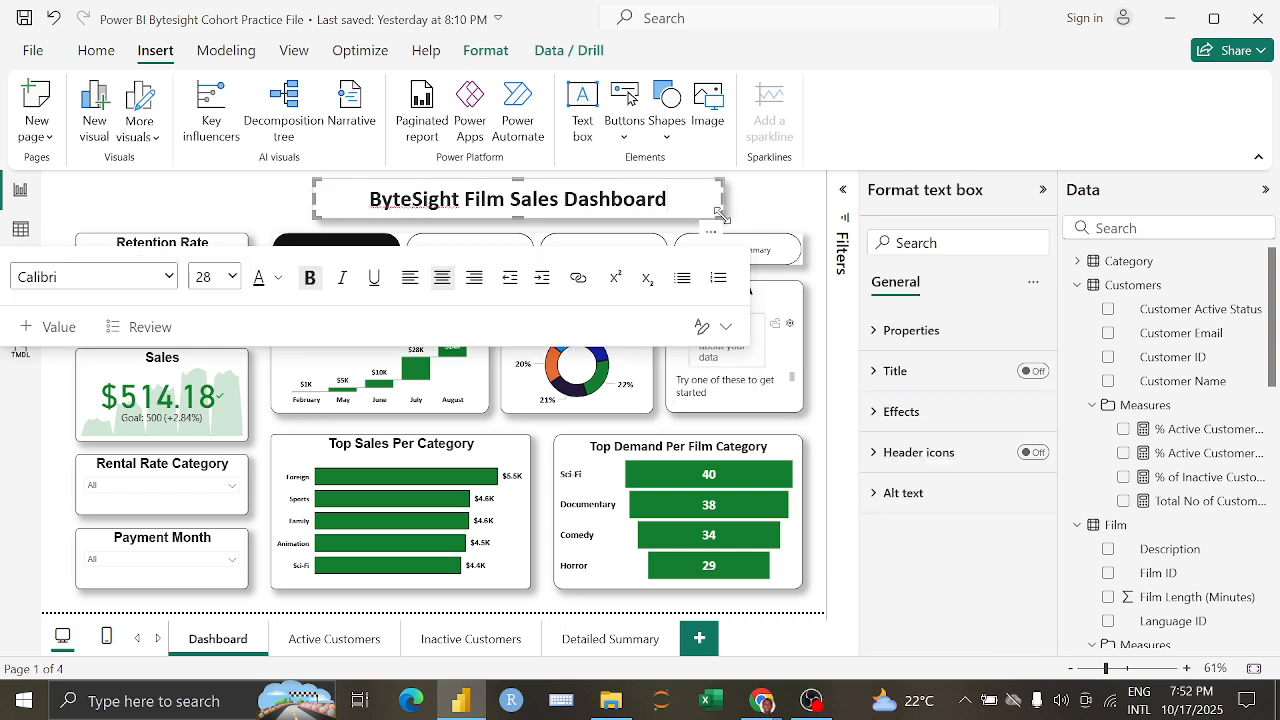
click(96, 50)
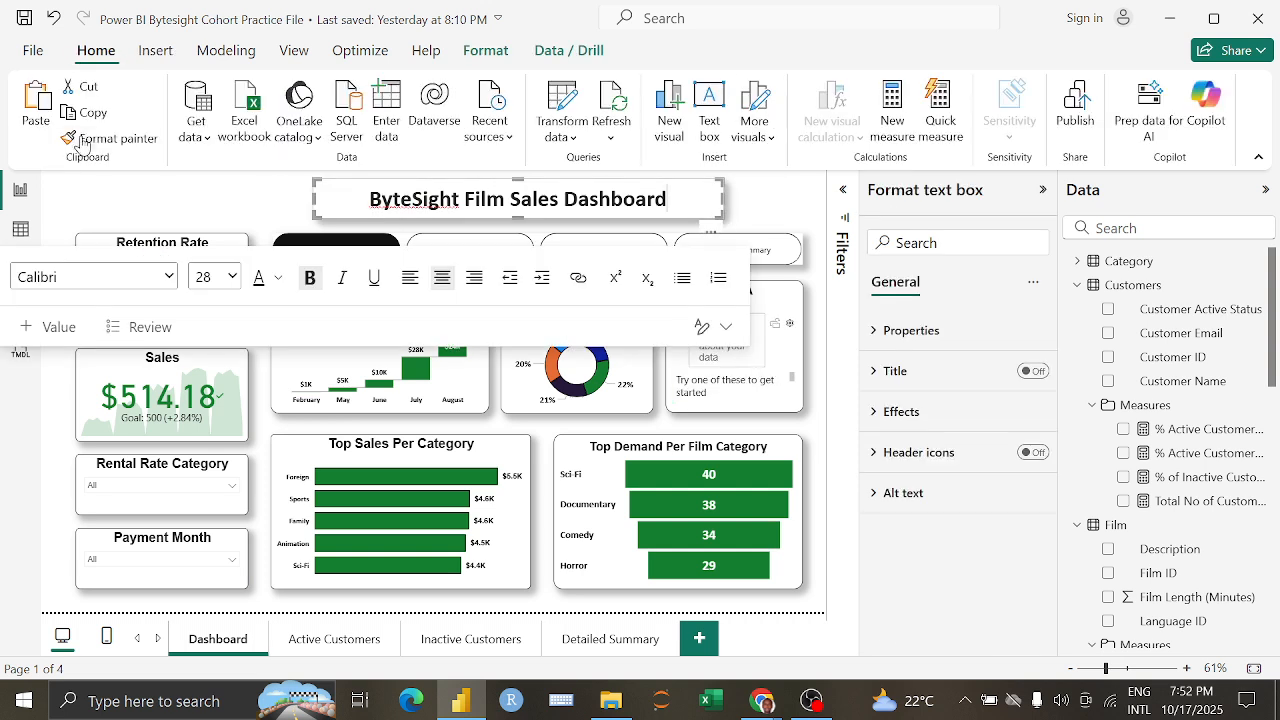
click(89, 142)
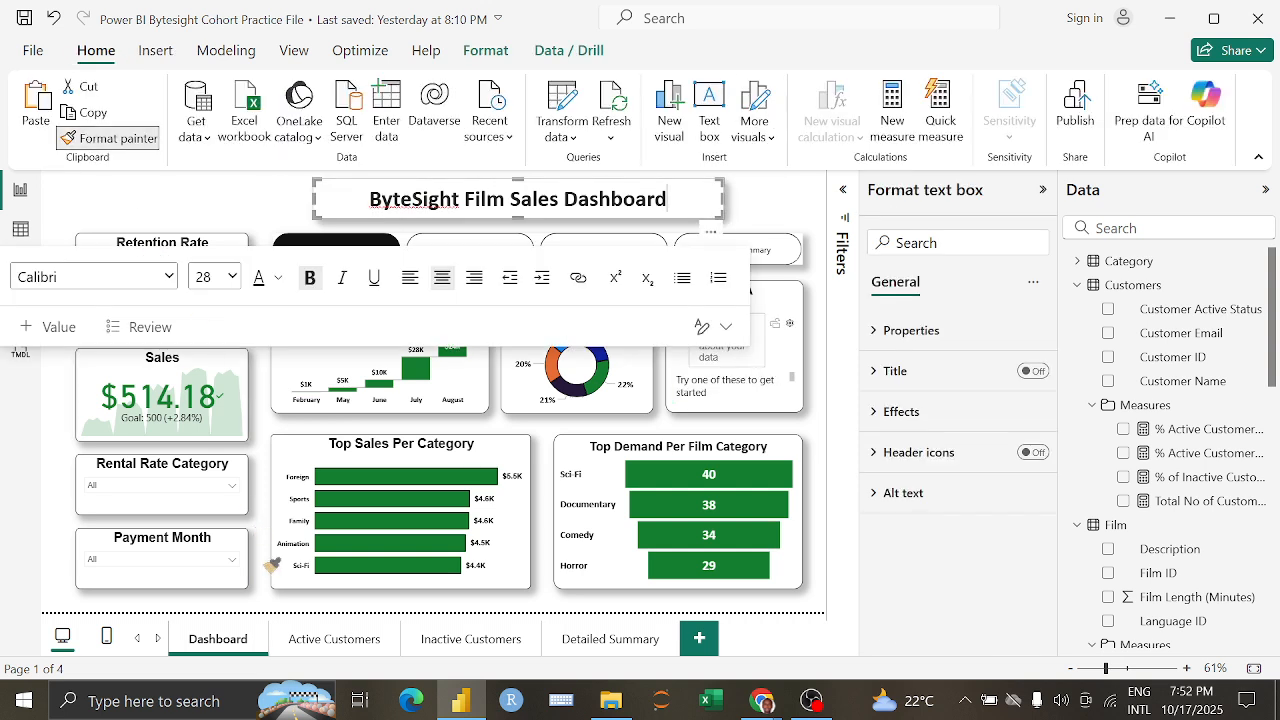
click(330, 636)
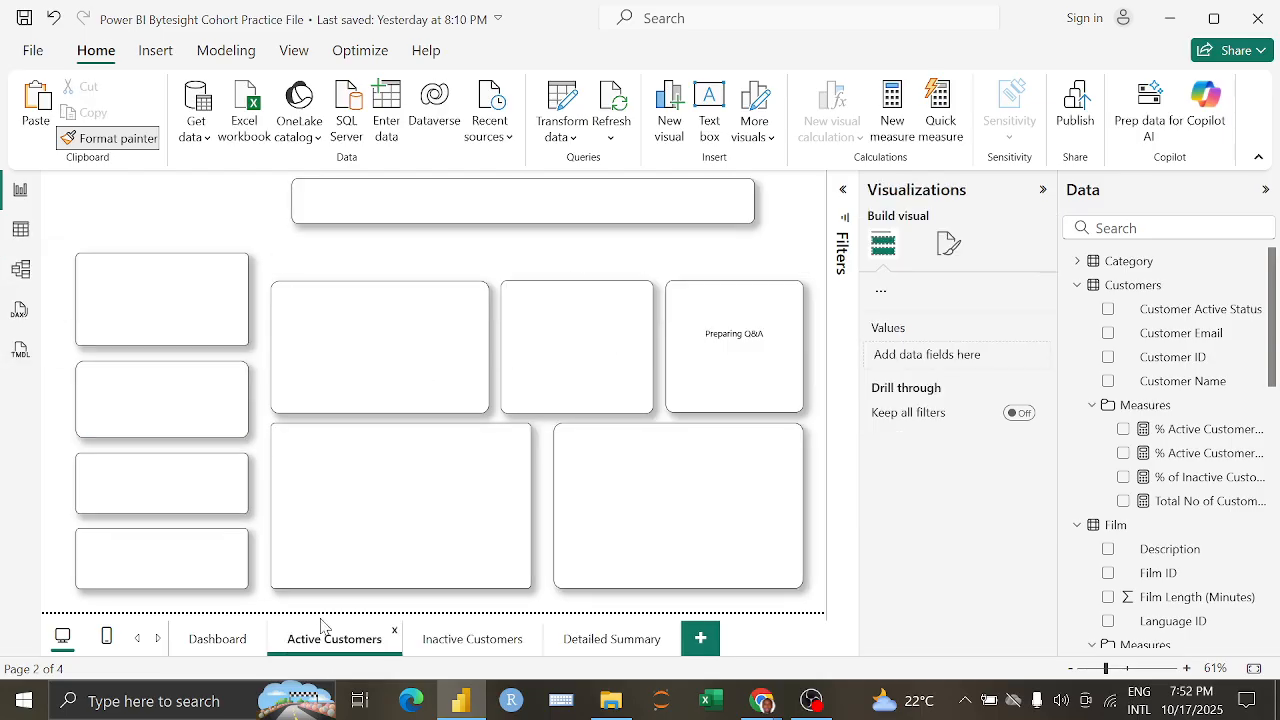
click(745, 190)
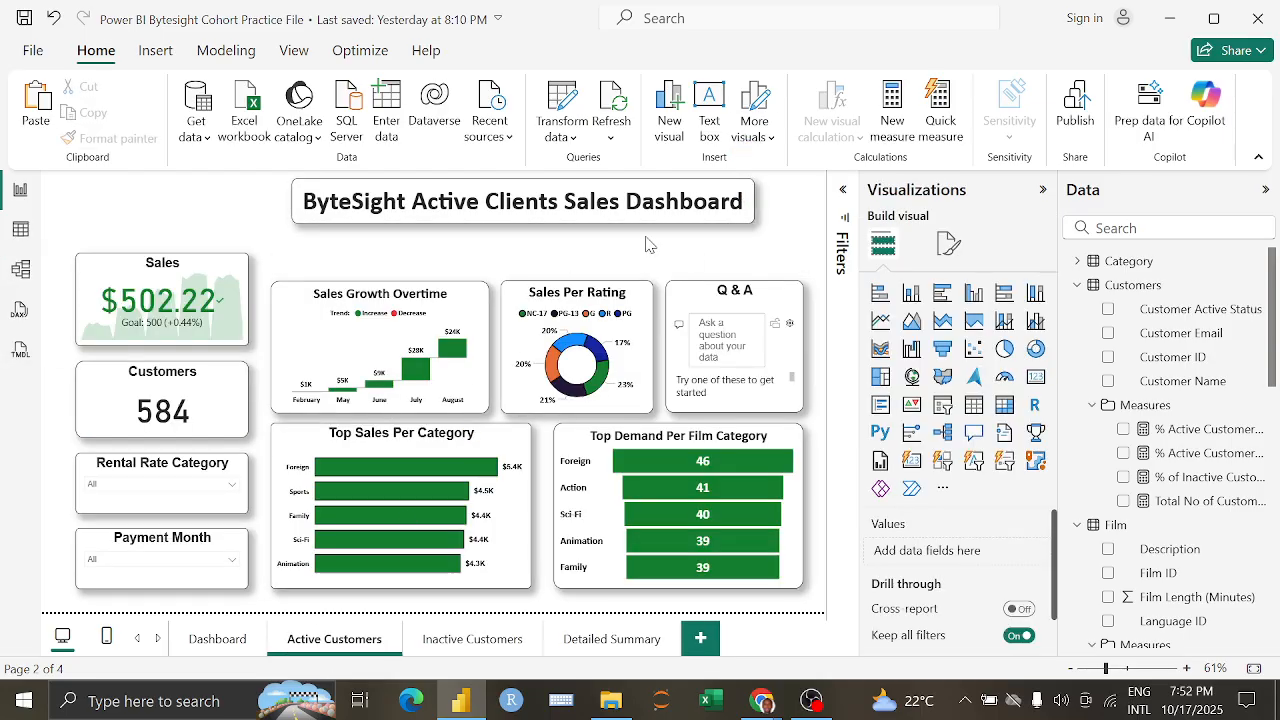
Step: Set the whole ByteSight Active Clients Sales Dashboard title on the Active Customers page to font size 28
click(705, 225)
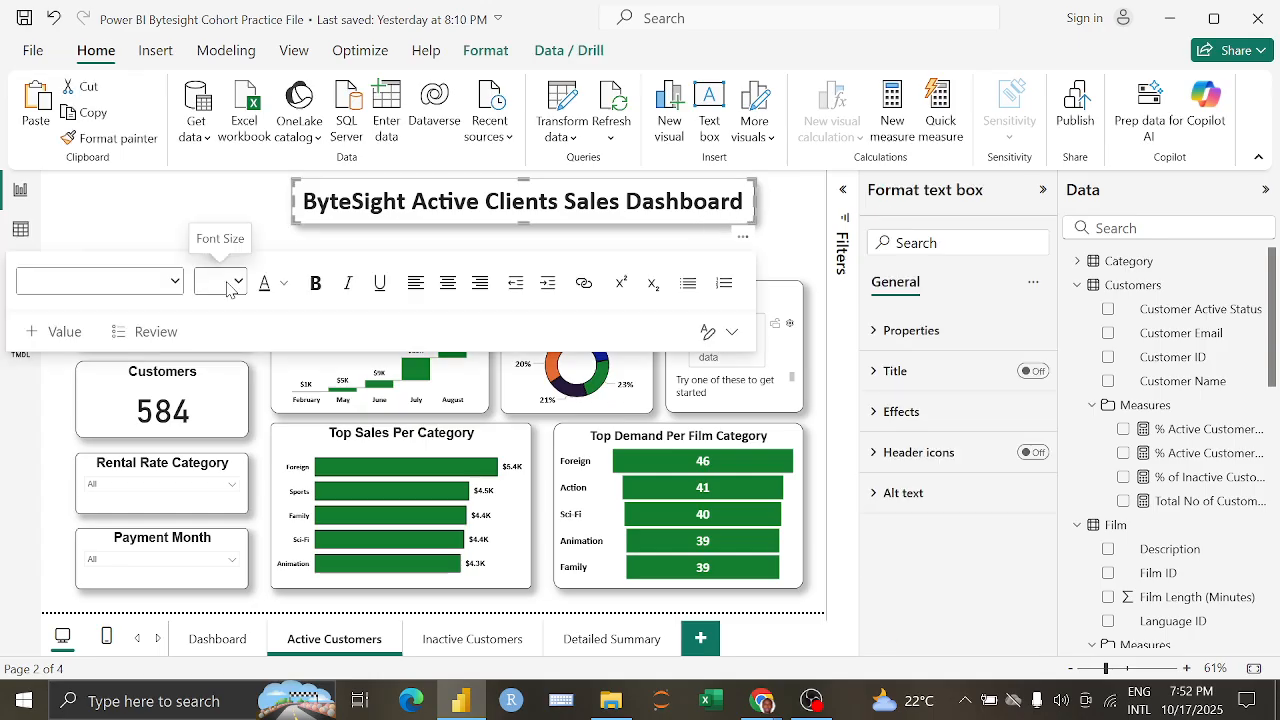
drag(745, 201, 430, 201)
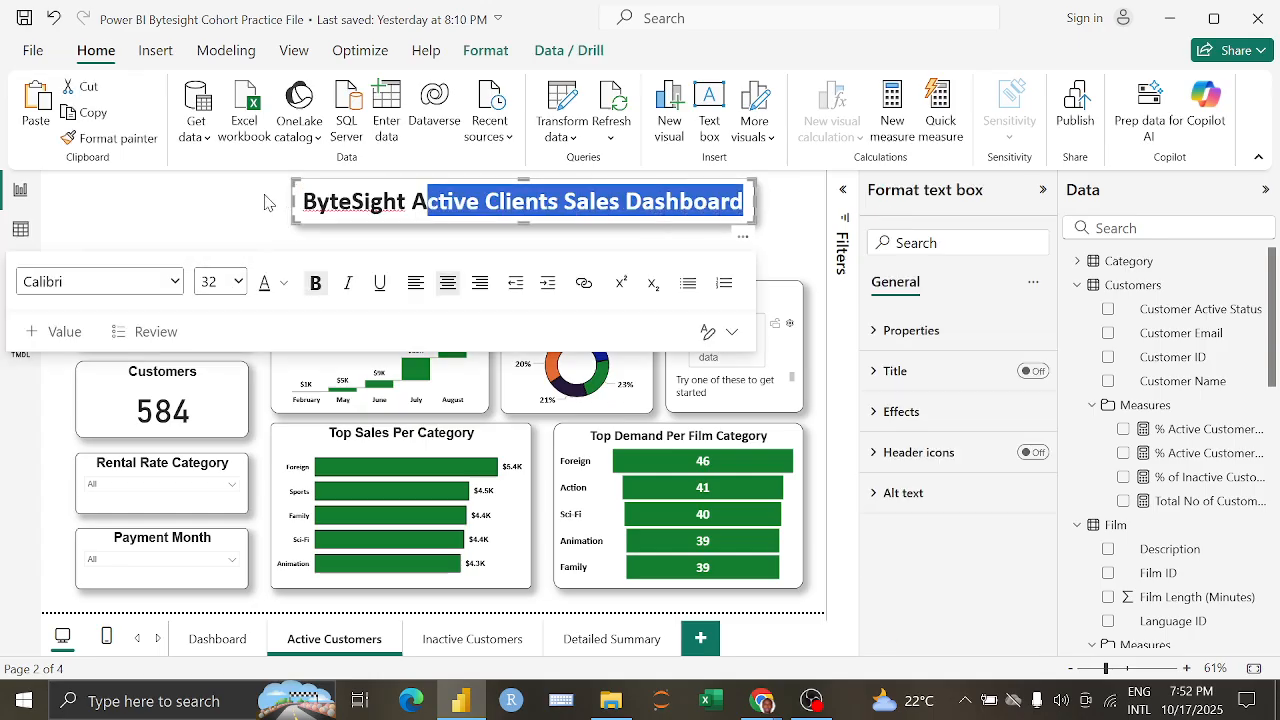
click(436, 199)
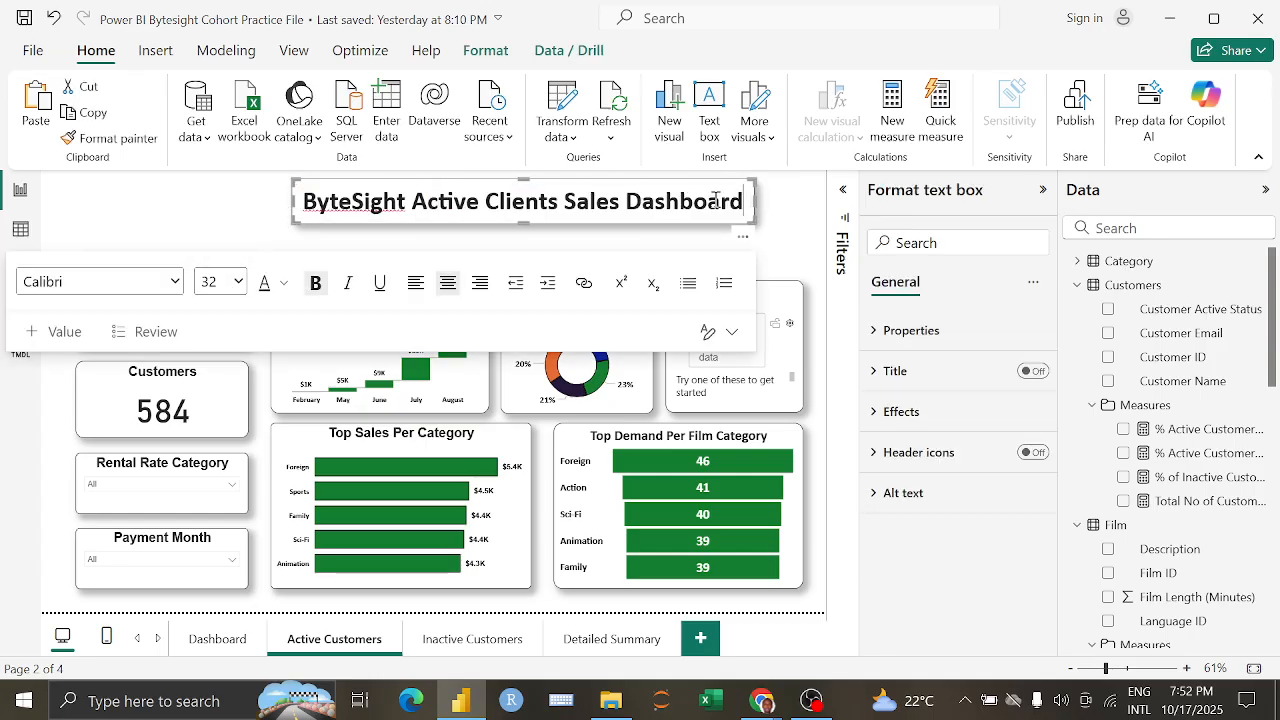
drag(745, 201, 384, 203)
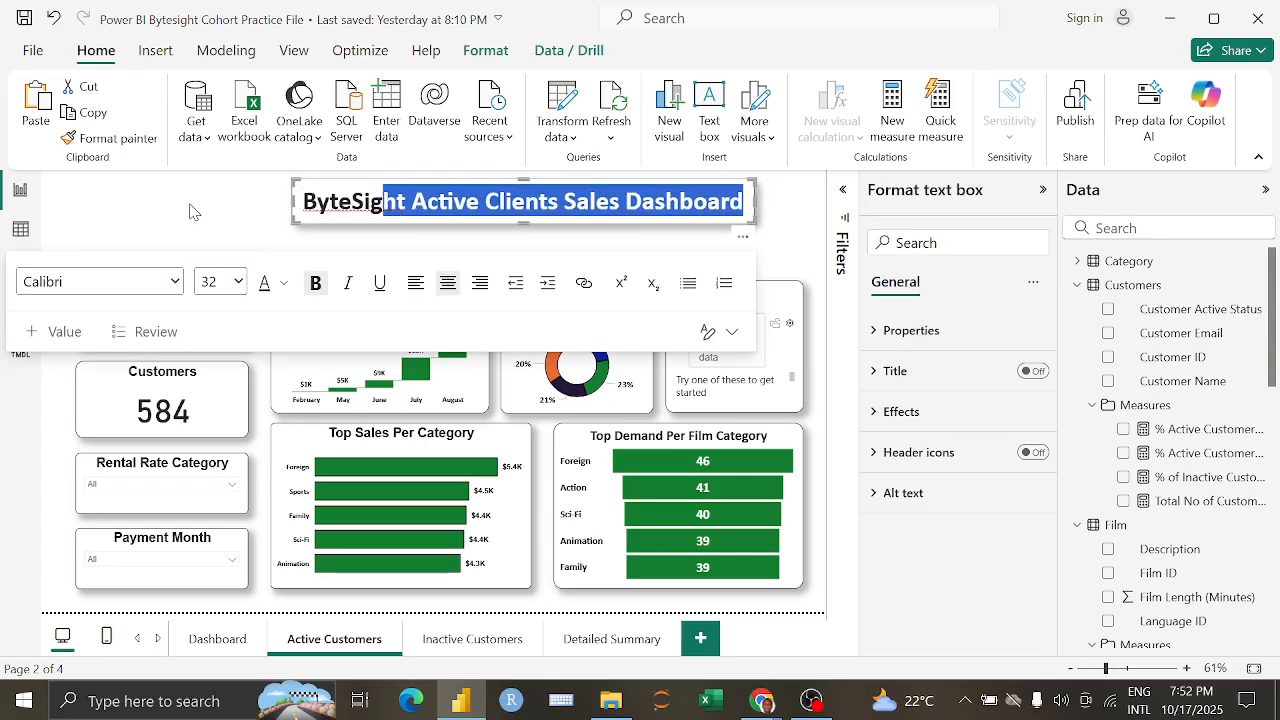
click(740, 204)
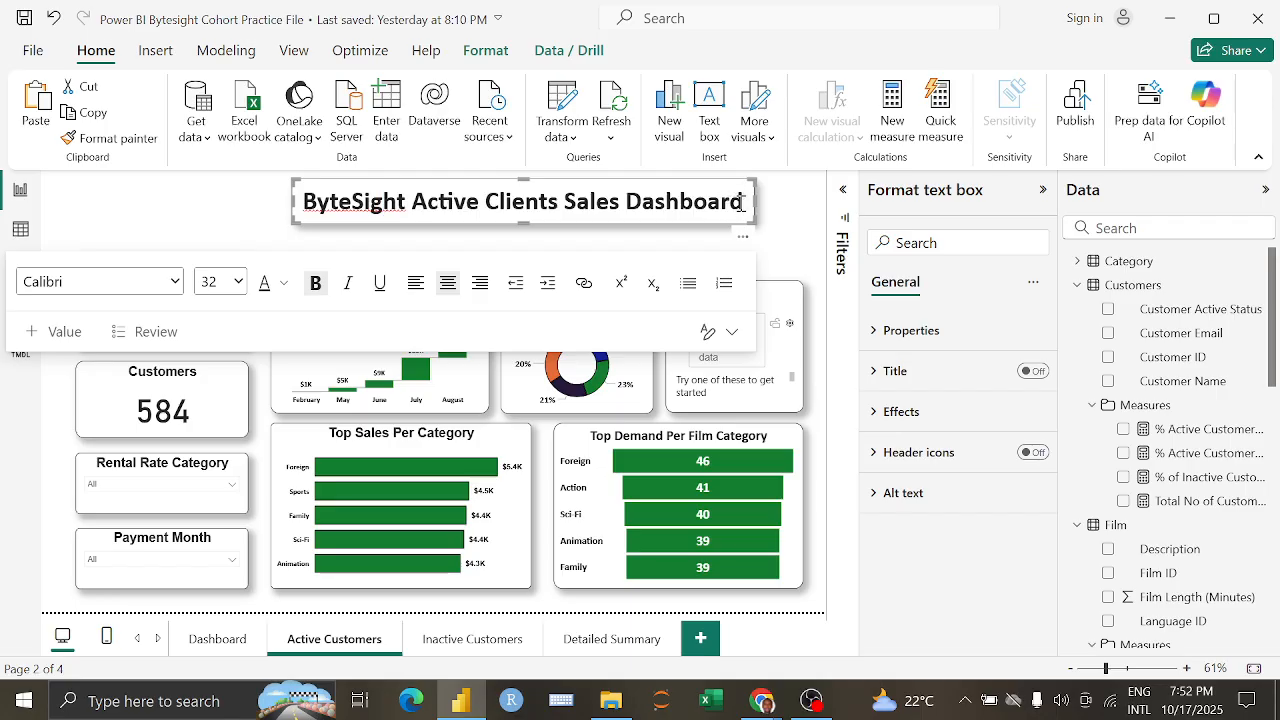
triple_click(740, 204)
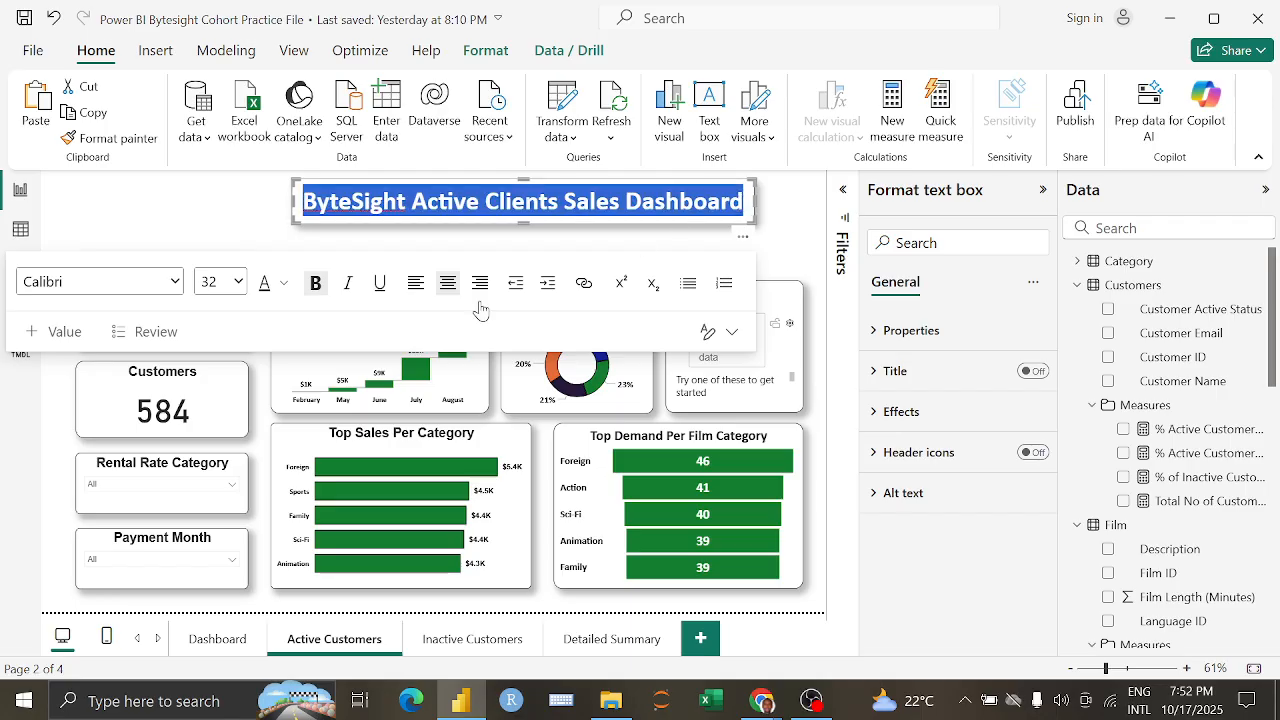
click(238, 282)
click(209, 606)
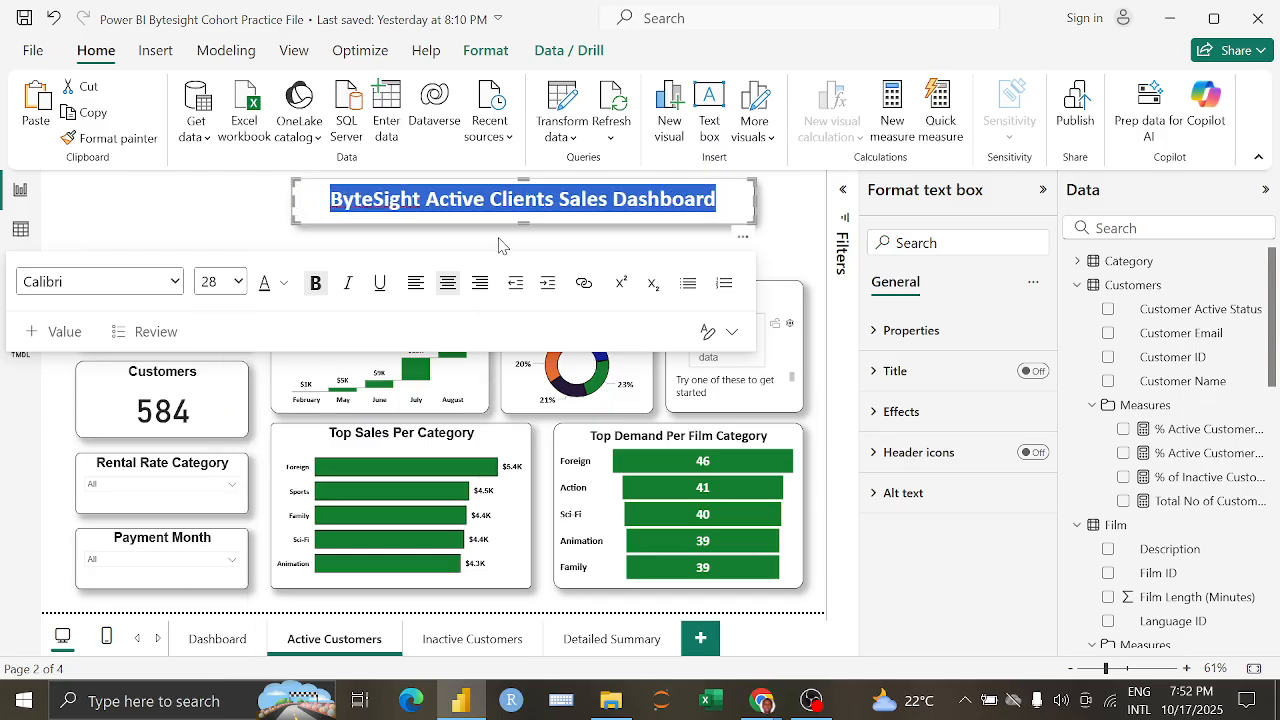
click(251, 237)
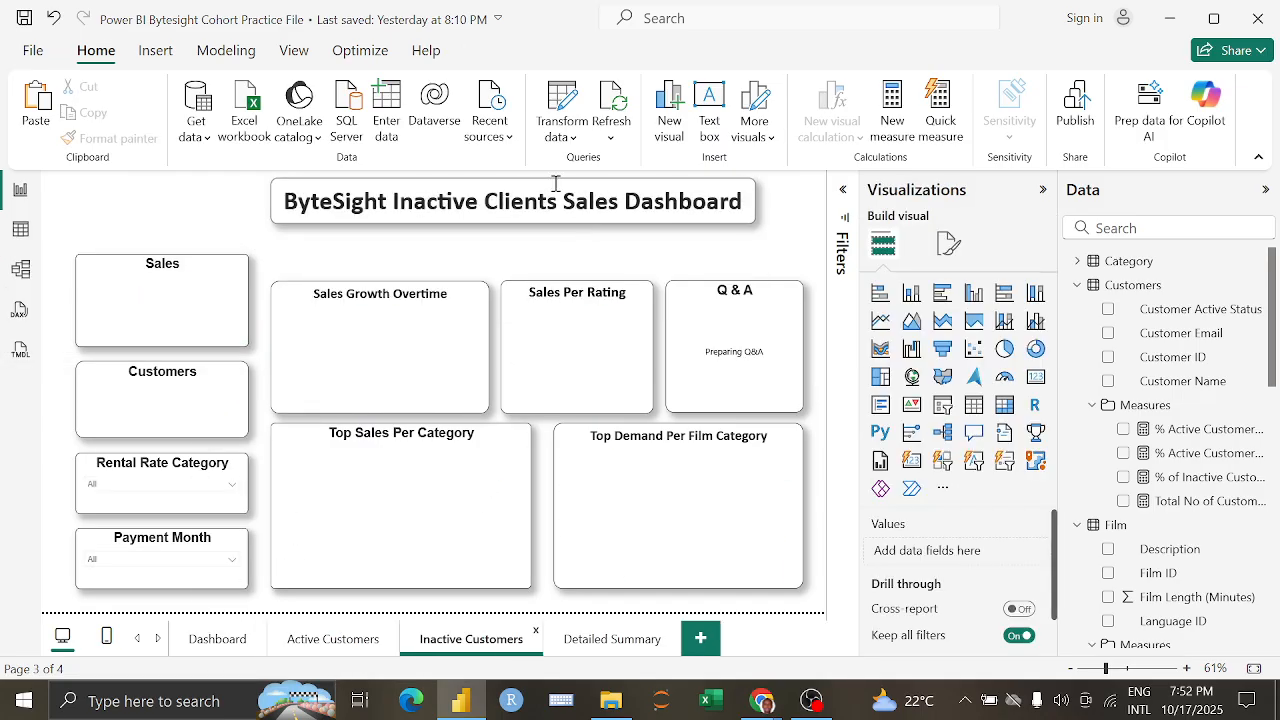
Step: Set the whole ByteSight Inactive Clients Sales Dashboard title on the Inactive Customers page to font size 28
click(594, 193)
key(ctrl+a)
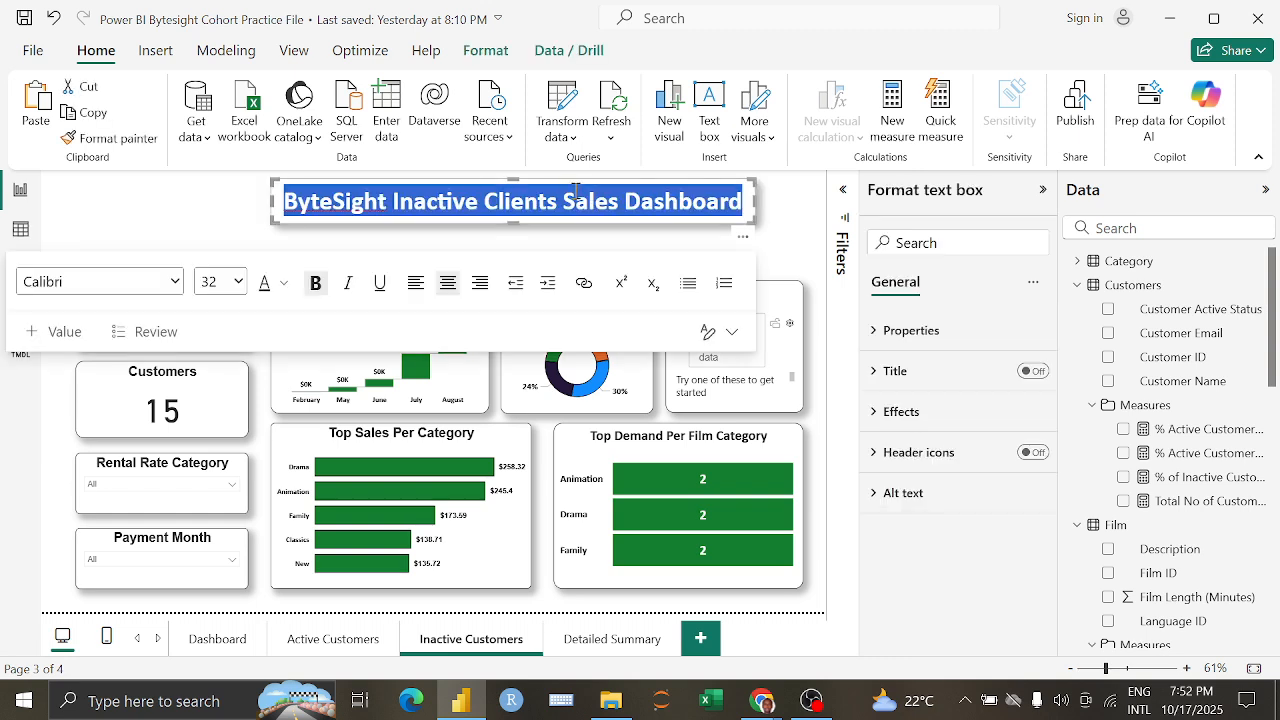
click(239, 283)
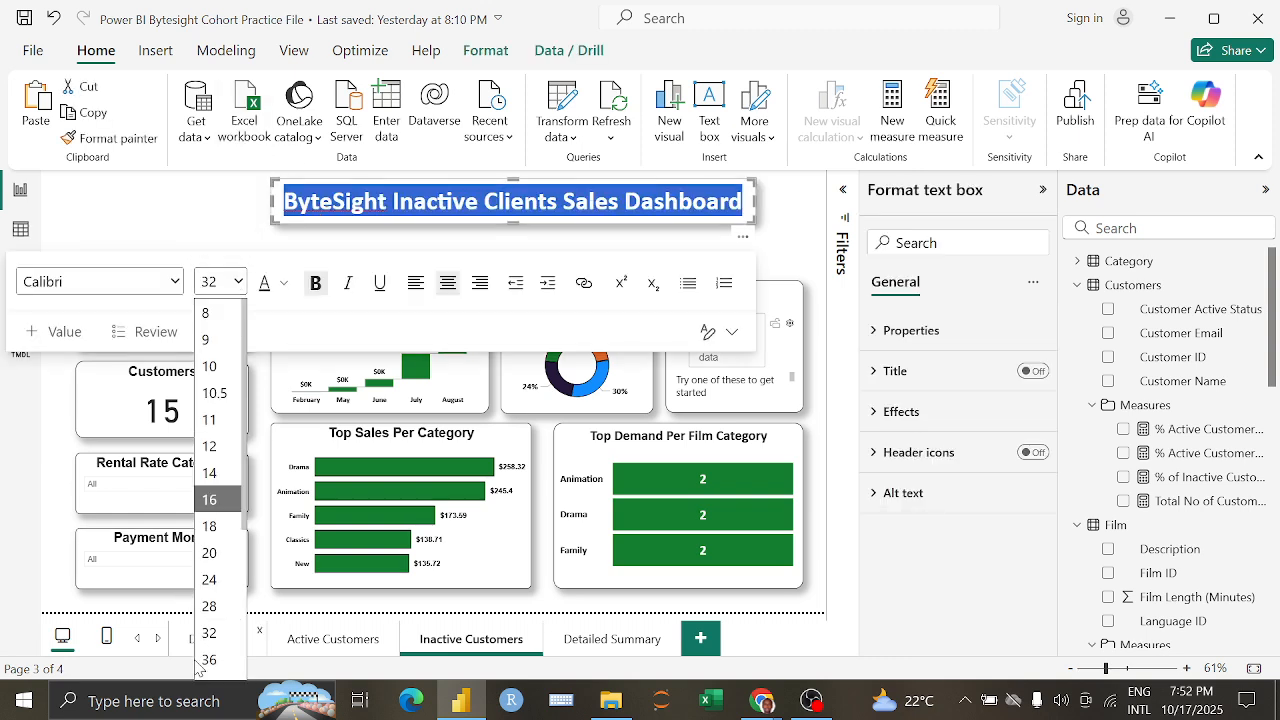
click(216, 602)
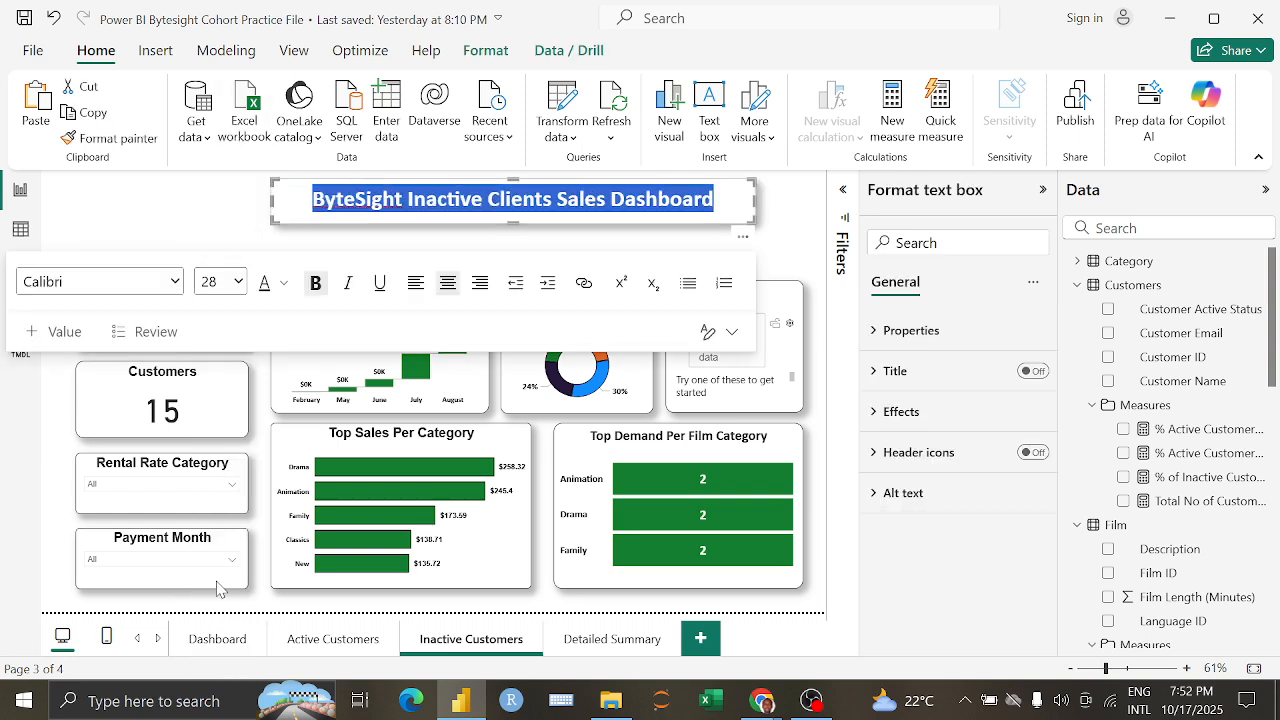
click(204, 203)
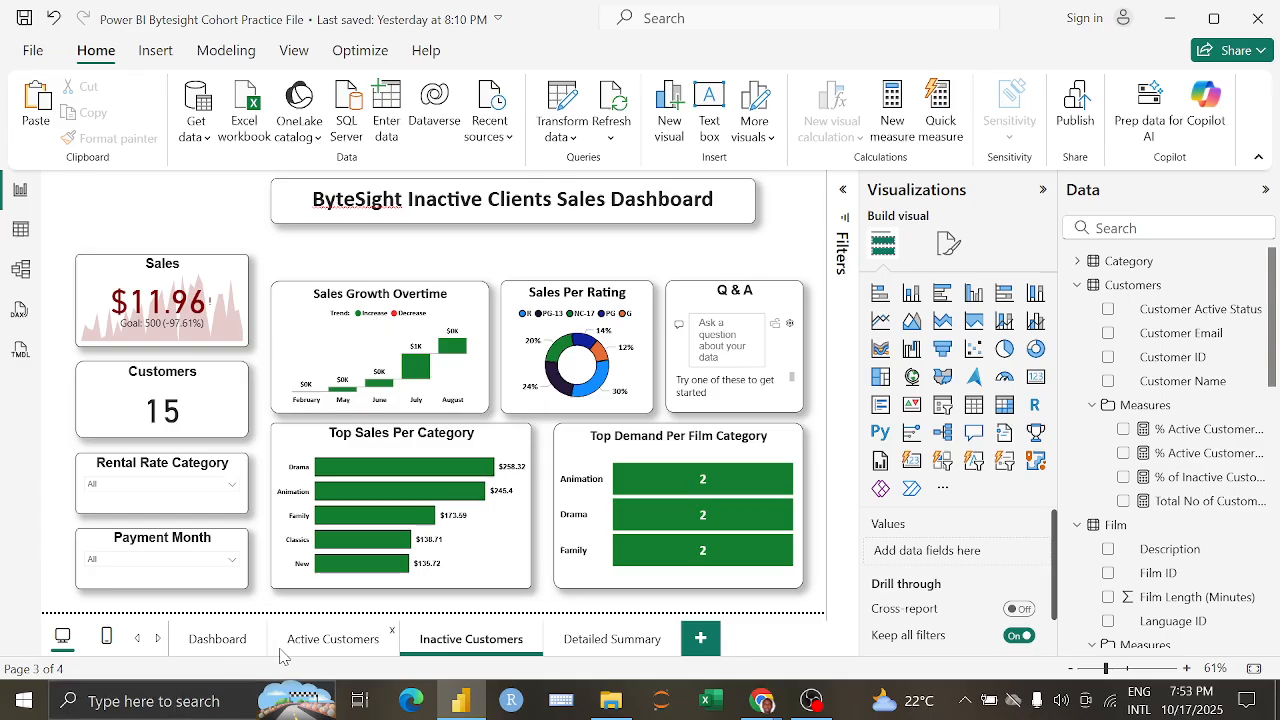
Step: Compare the layout above the charts on the Dashboard, Active Customers and Inactive Customers pages
click(312, 655)
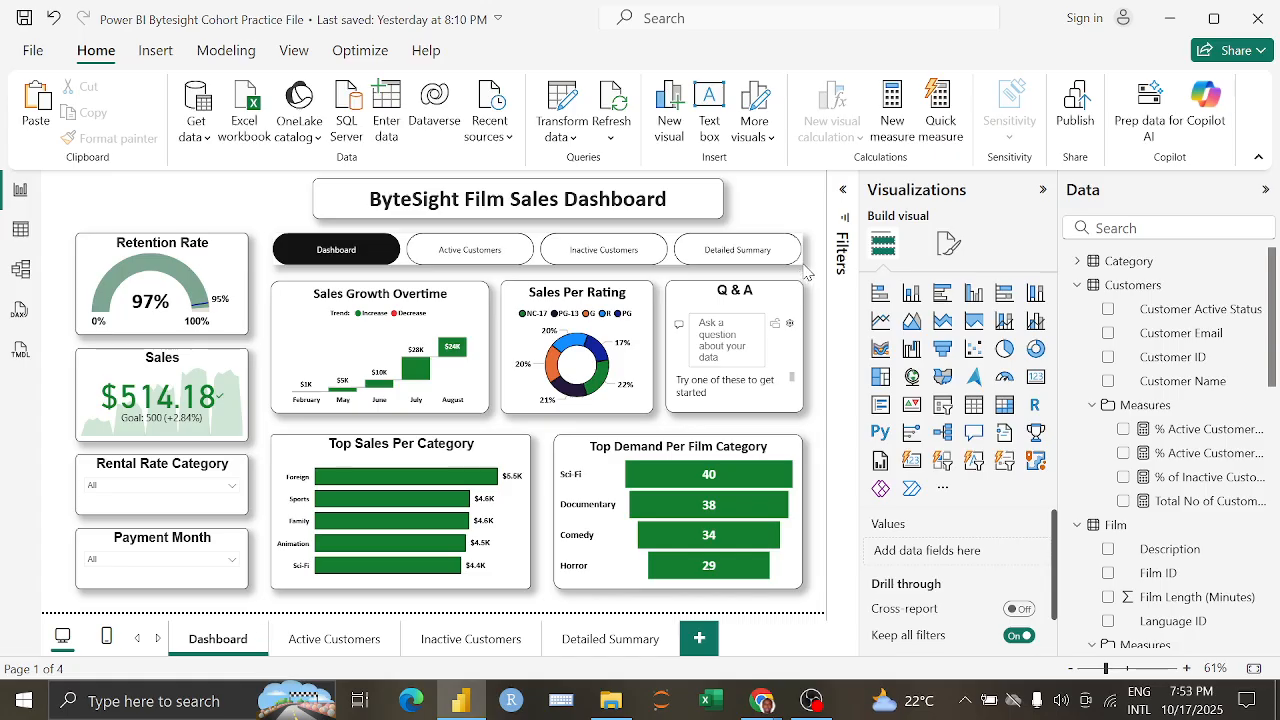
click(798, 262)
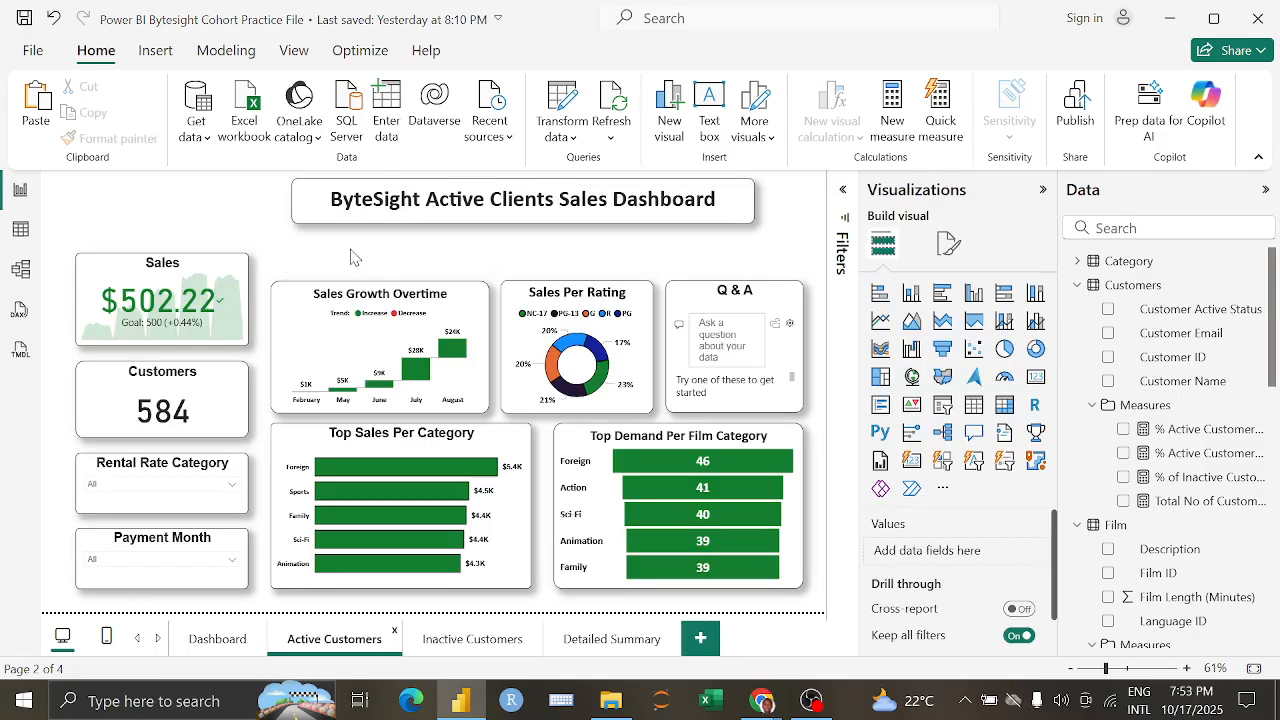
click(350, 257)
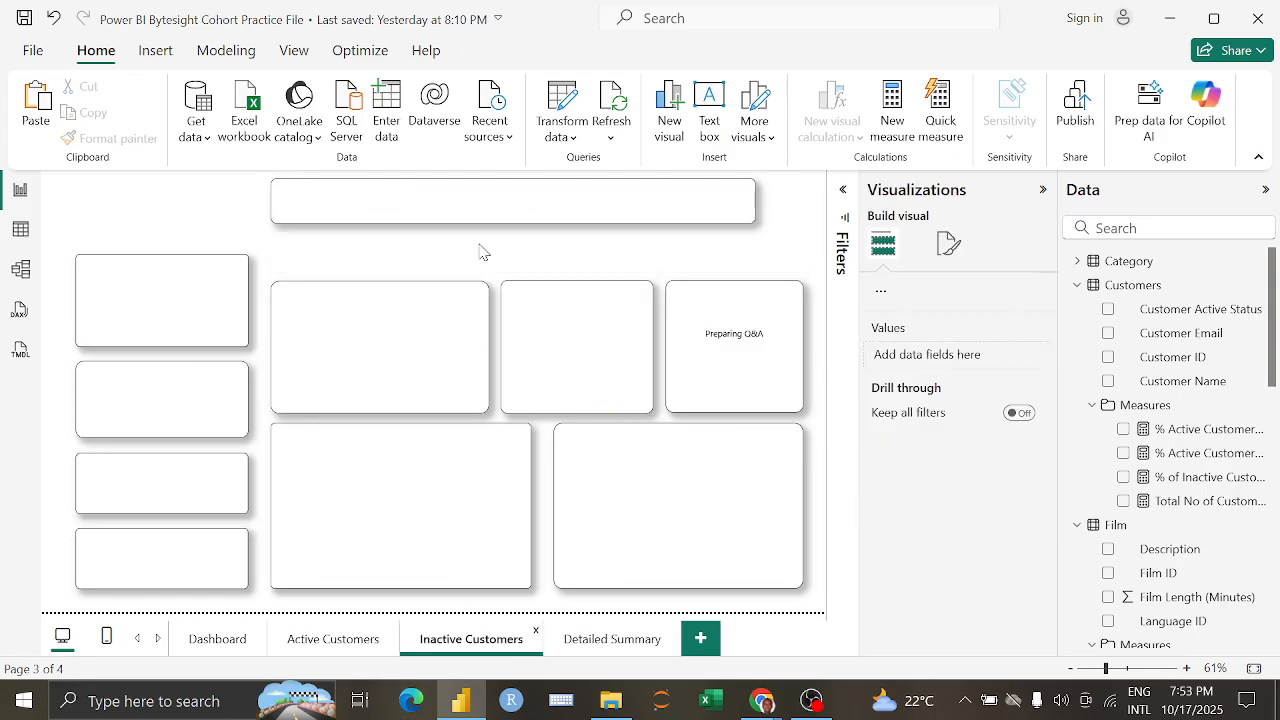
Step: Lower the top edge of the customer table on the Detailed Summary page to free space above it
click(481, 251)
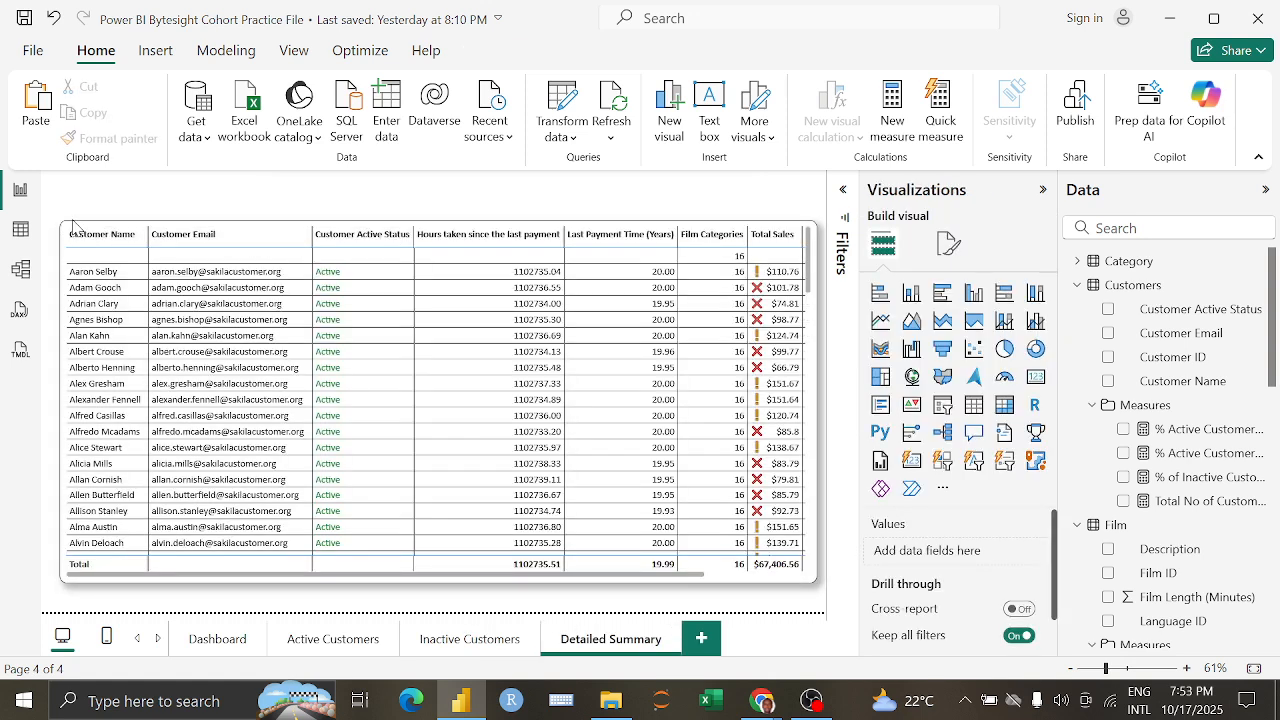
click(72, 230)
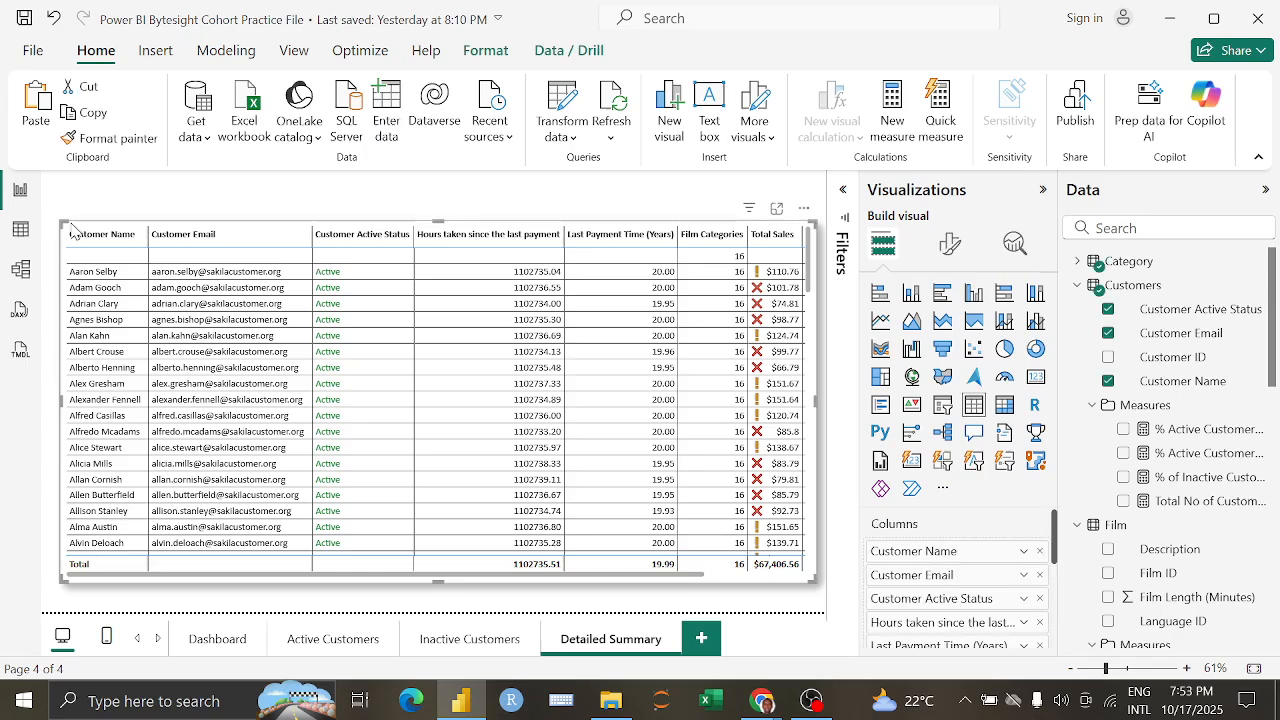
drag(444, 226, 444, 276)
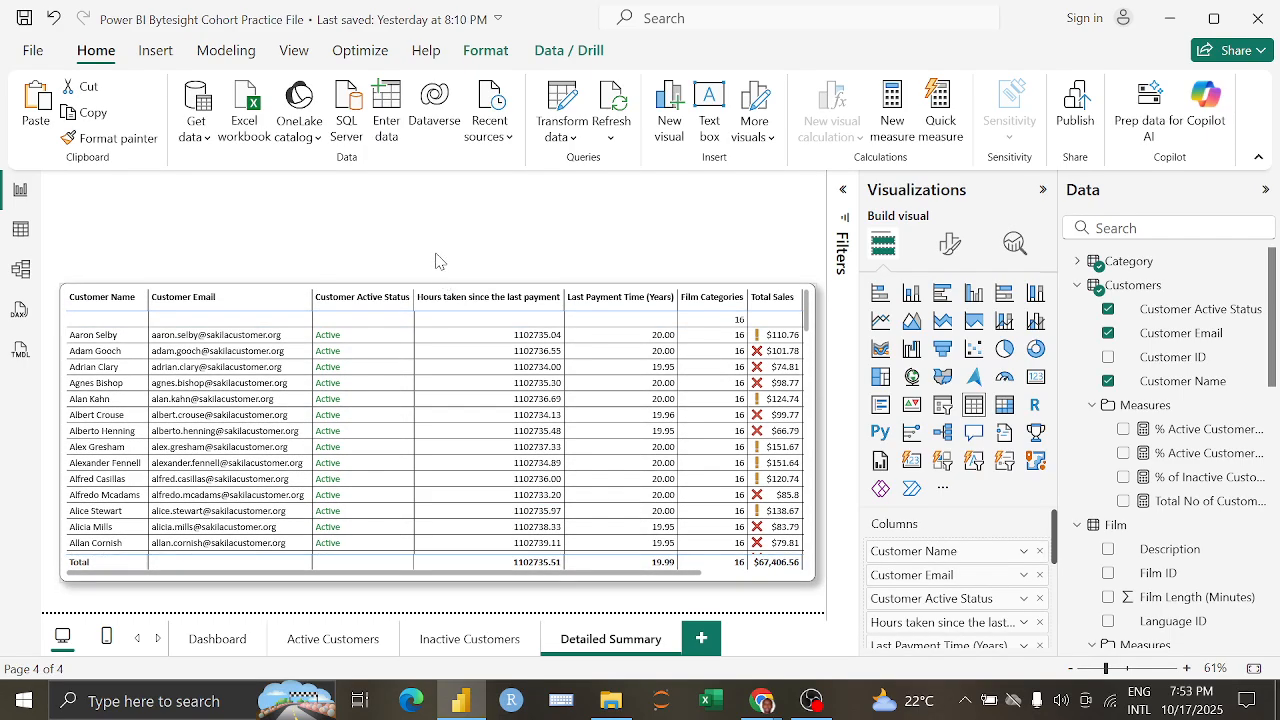
Step: Paste the page navigator above the customer table on the Detailed Summary page and centre it over the table
click(436, 254)
click(436, 254)
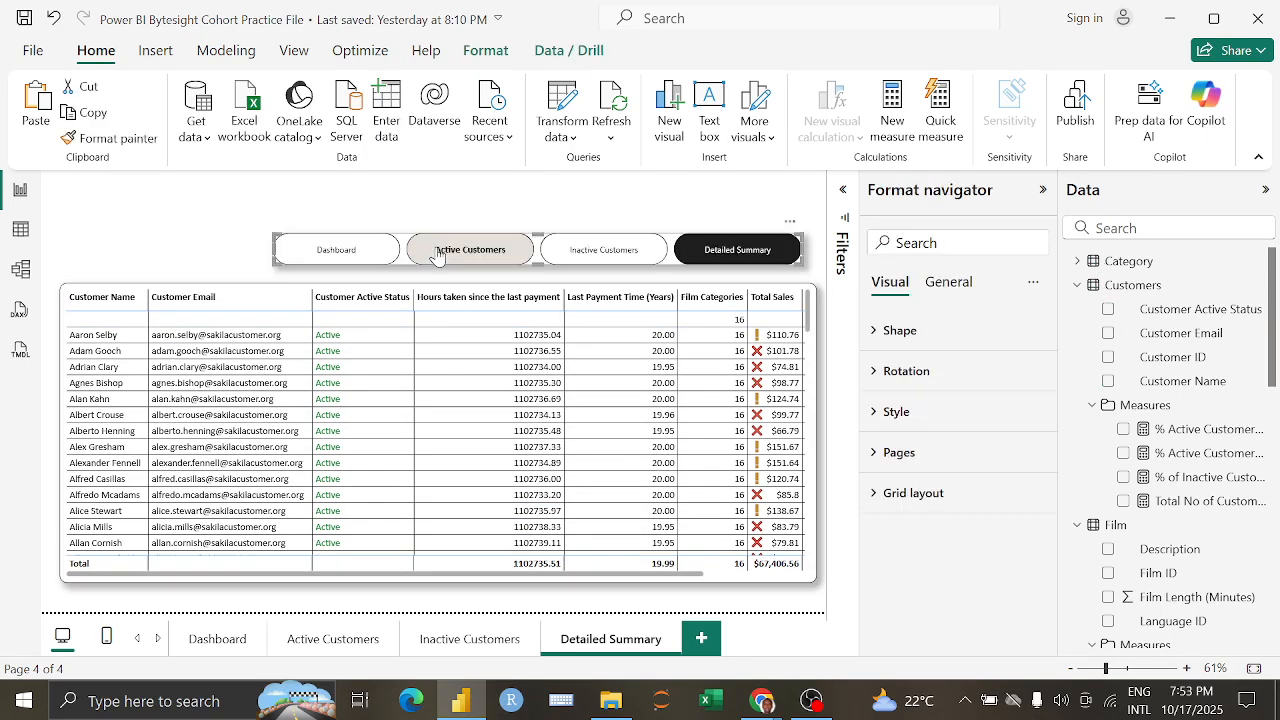
drag(370, 238, 308, 240)
click(386, 186)
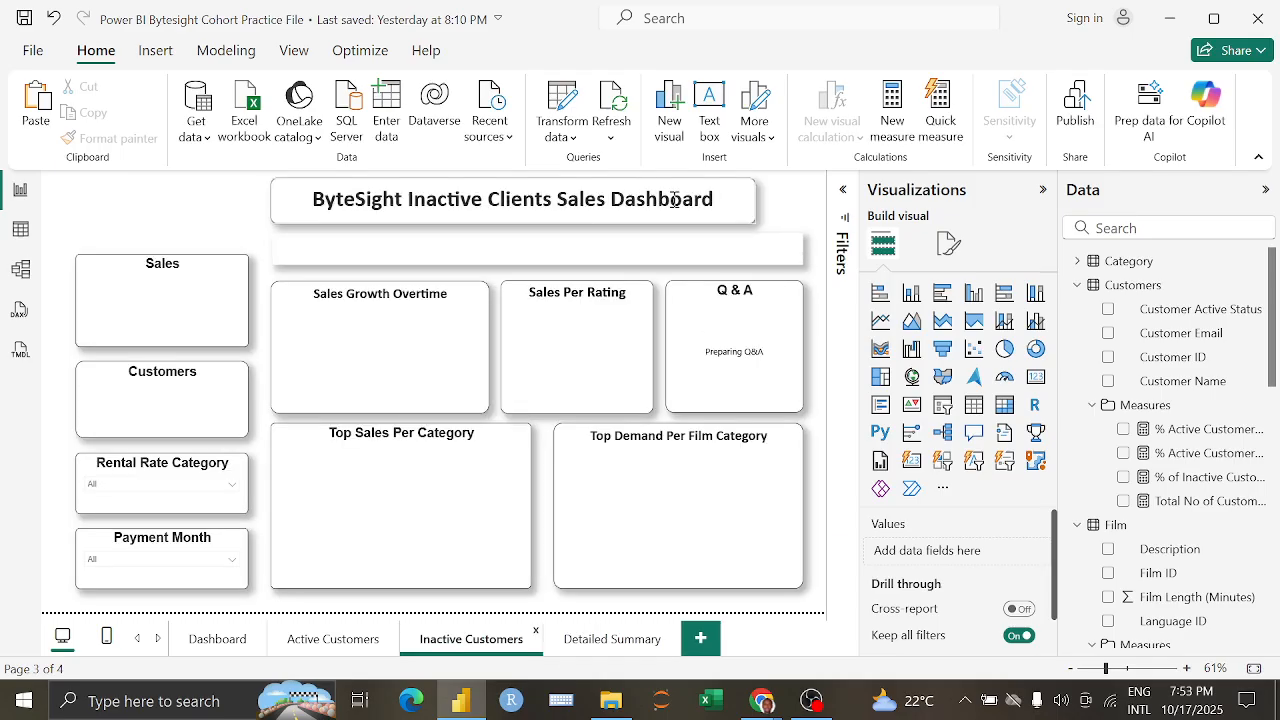
Step: Copy the title box from the Inactive Customers page to the Detailed Summary page and centre it above the page navigator
click(750, 215)
click(754, 219)
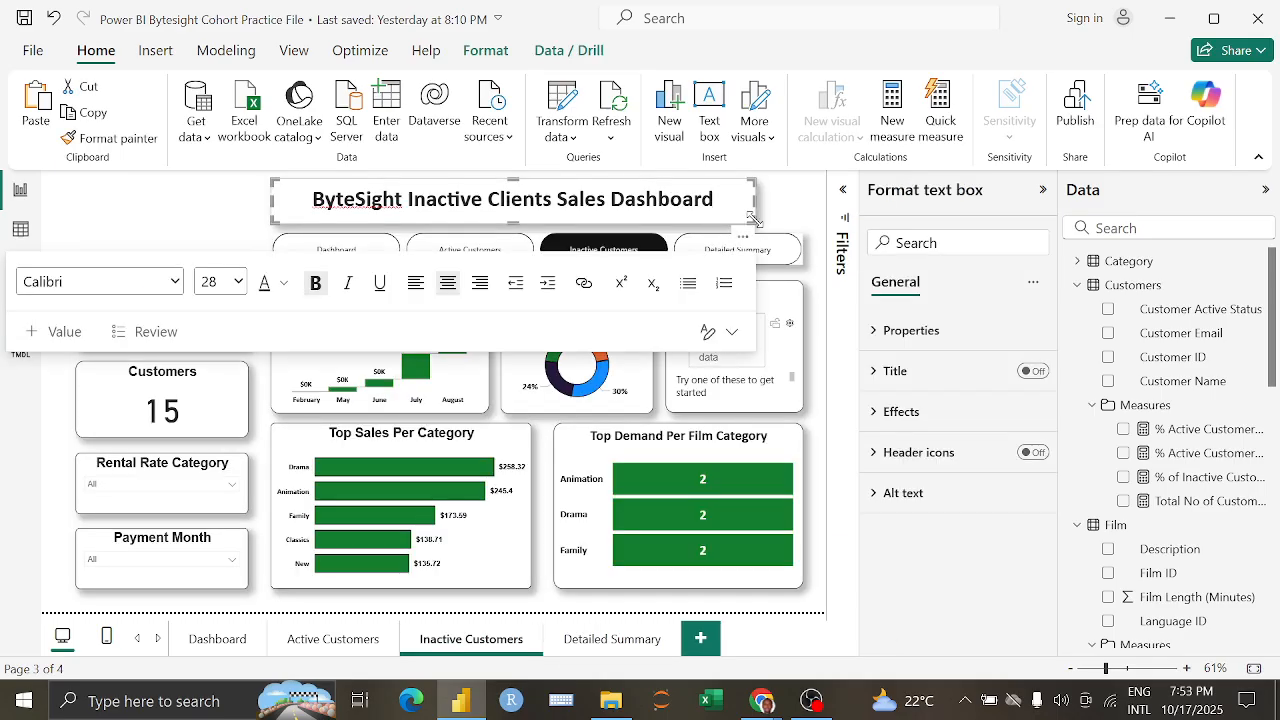
click(627, 648)
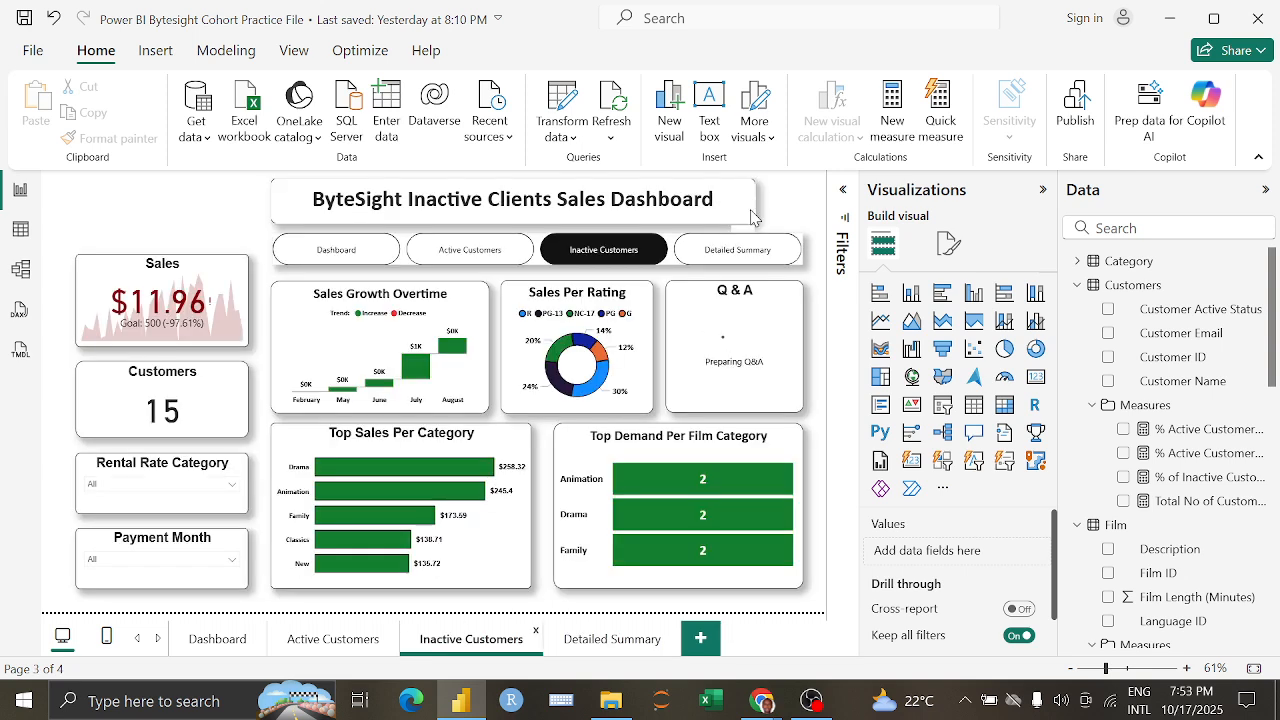
click(752, 222)
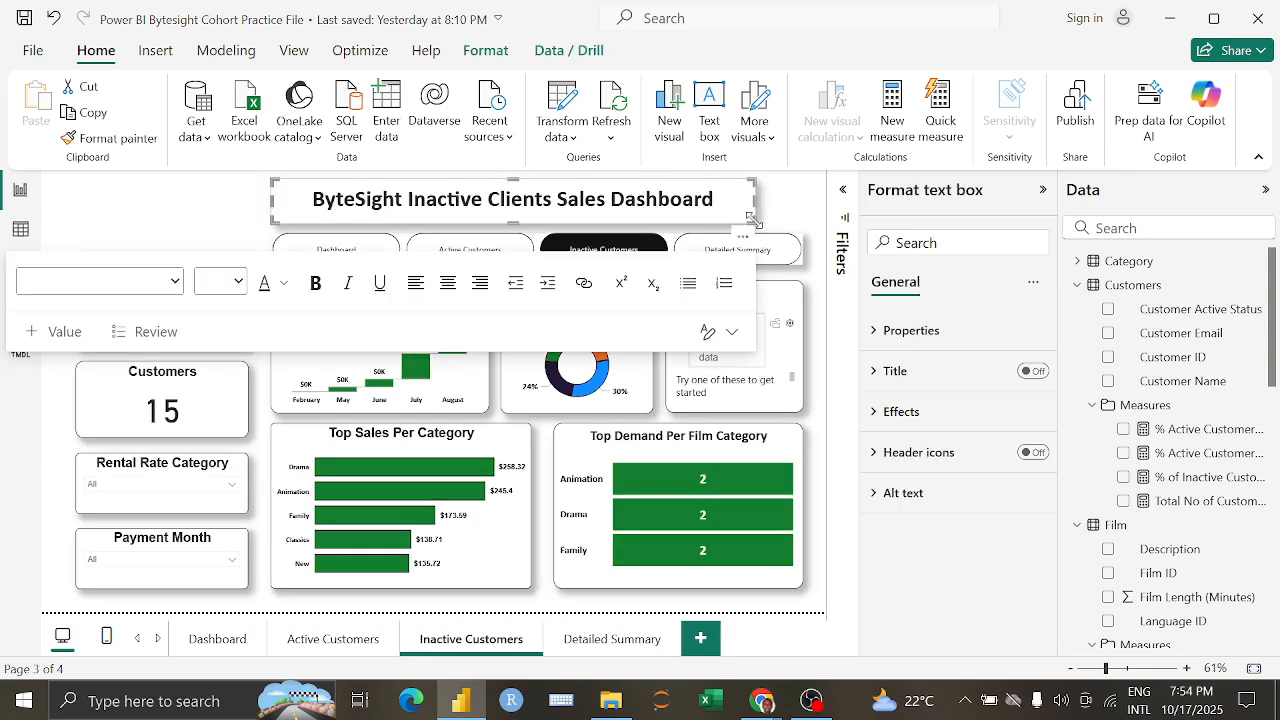
key(ctrl+c)
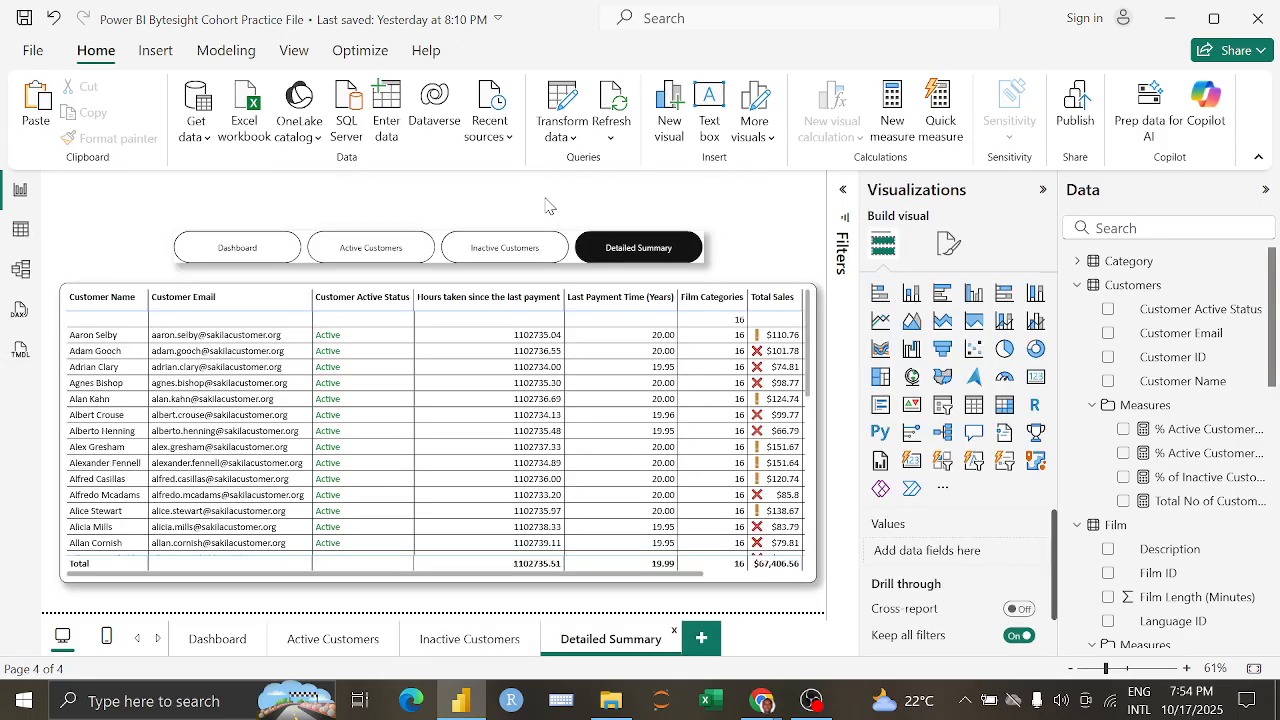
key(ctrl+v)
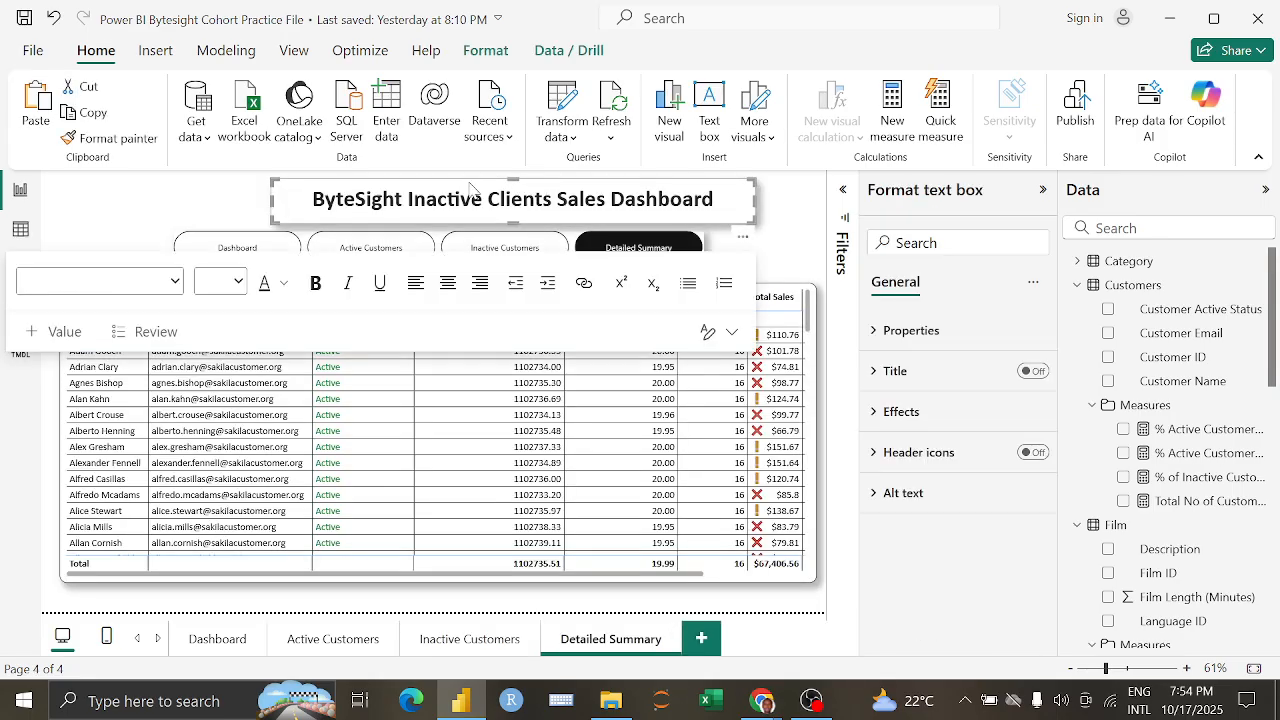
drag(470, 188, 422, 184)
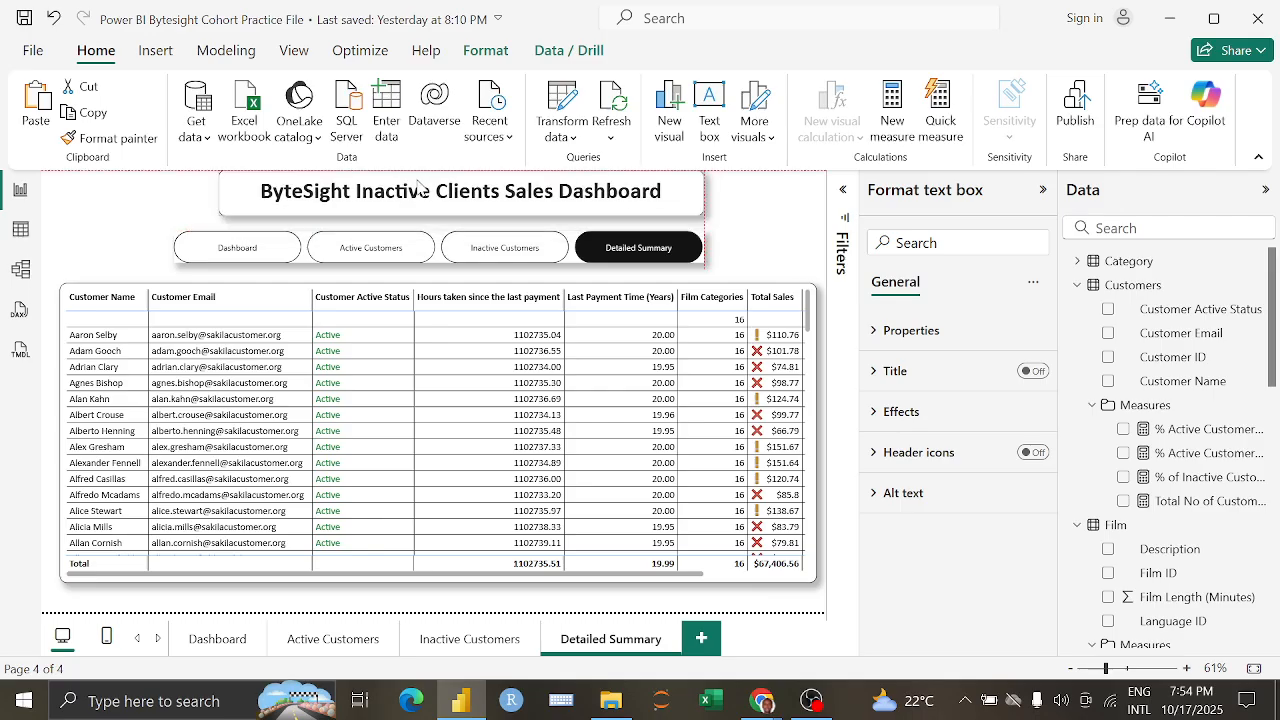
click(425, 190)
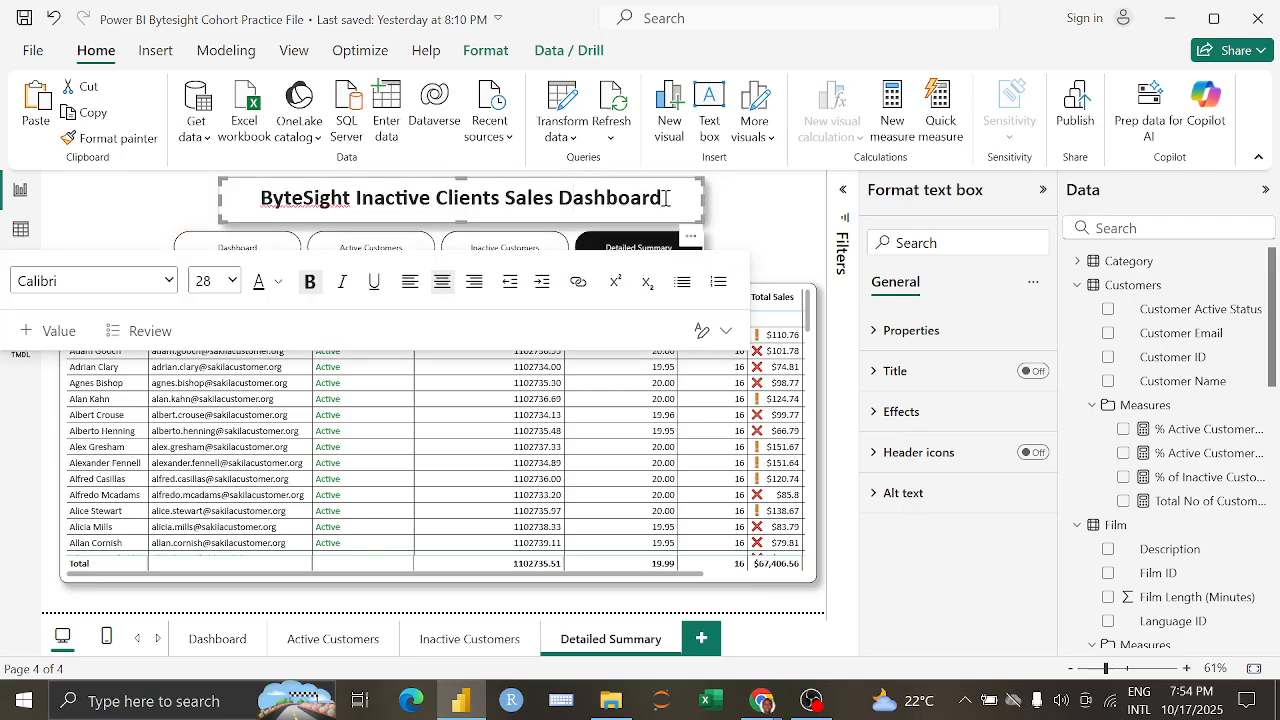
Step: Change the Detailed Summary page title to "ByteSight Film Sales Detailed Summary"
drag(665, 197, 355, 197)
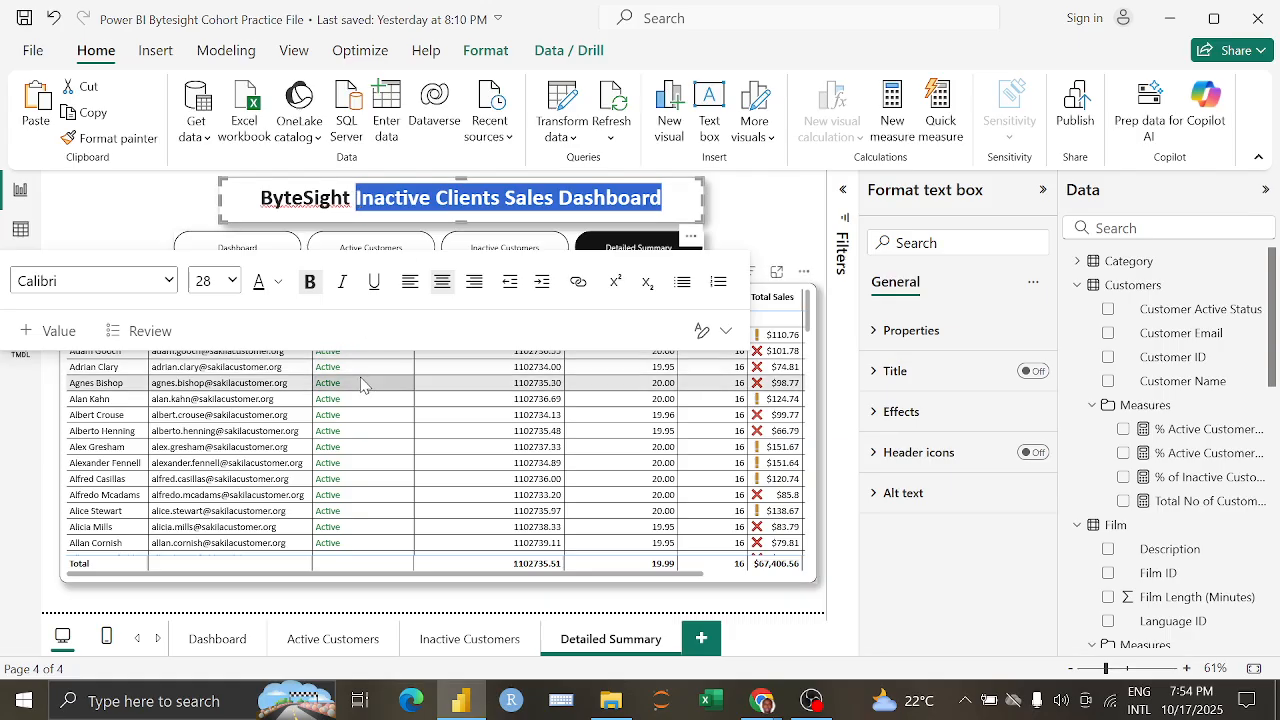
text(Sight S)
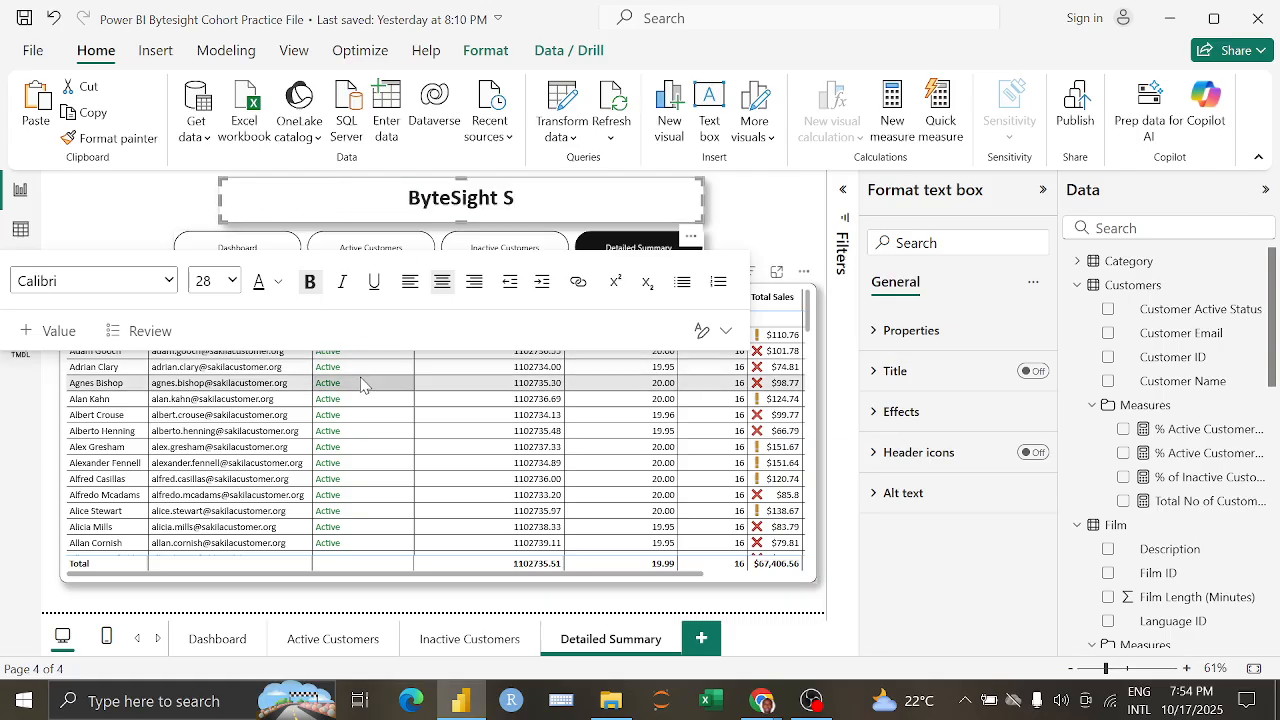
key(BackSpace)
text(FiLM)
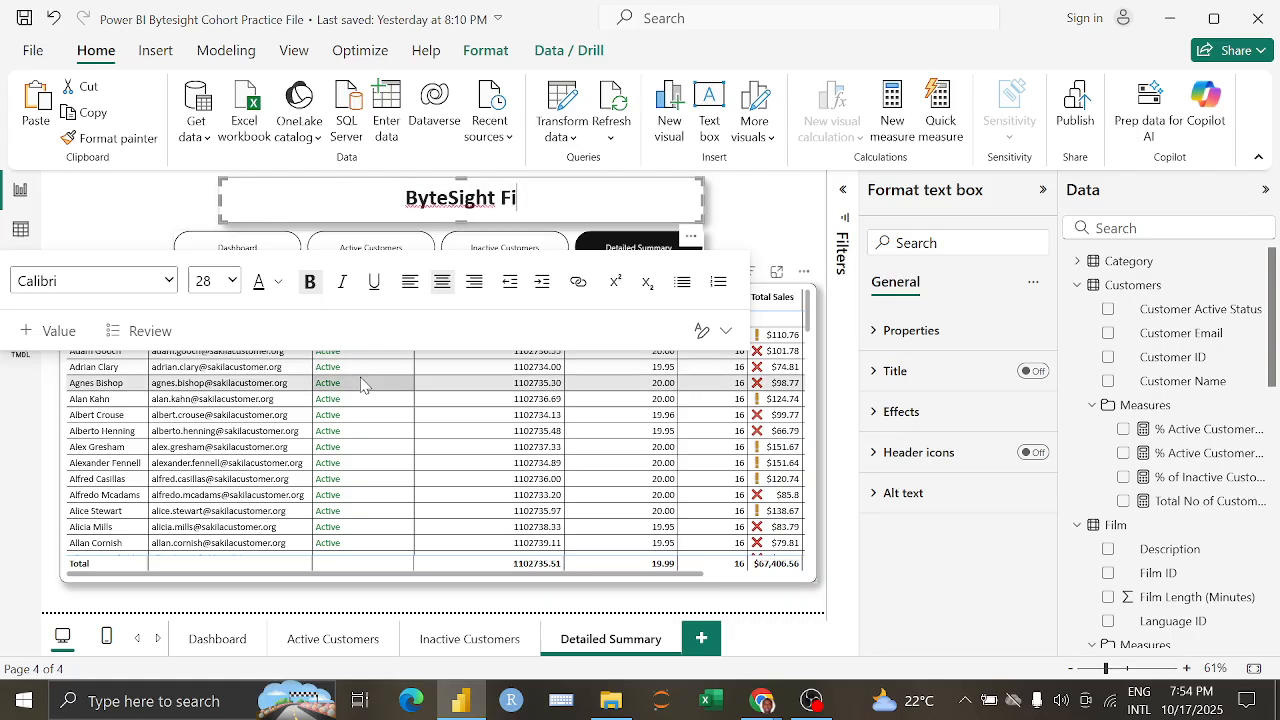
key(BackSpace)
key(BackSpace)
text(lm Sales )
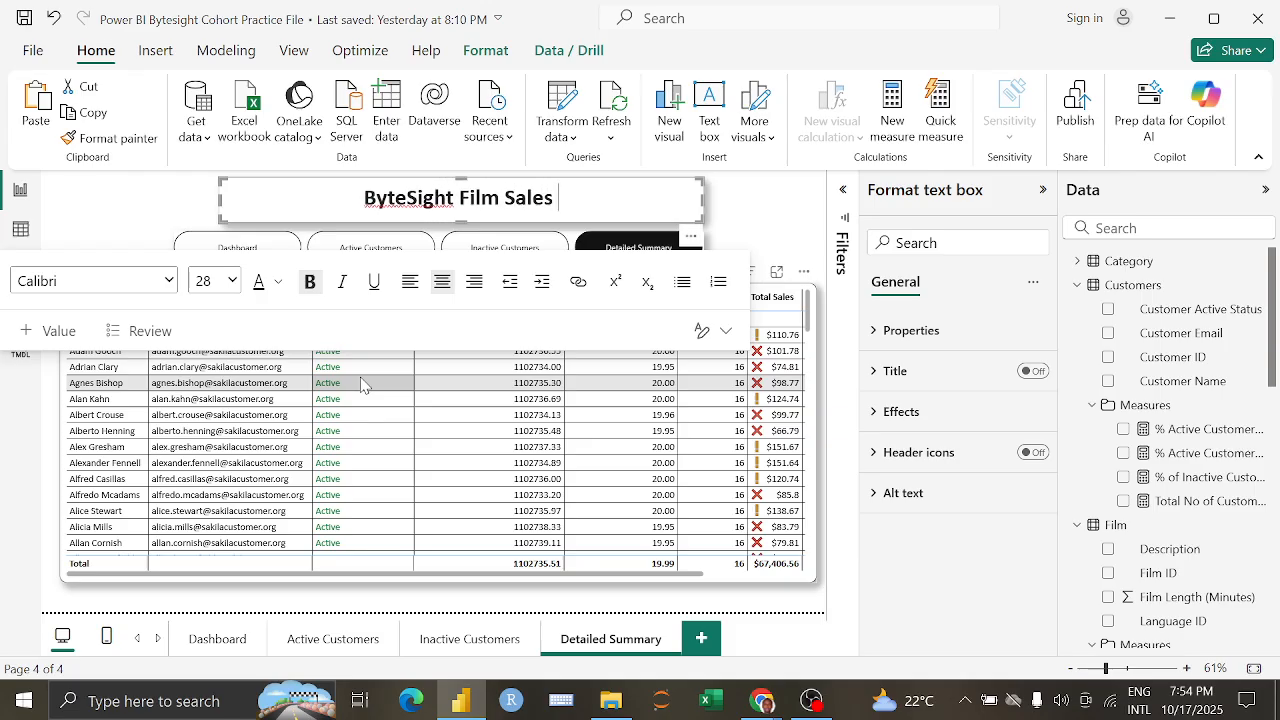
text(Detailed)
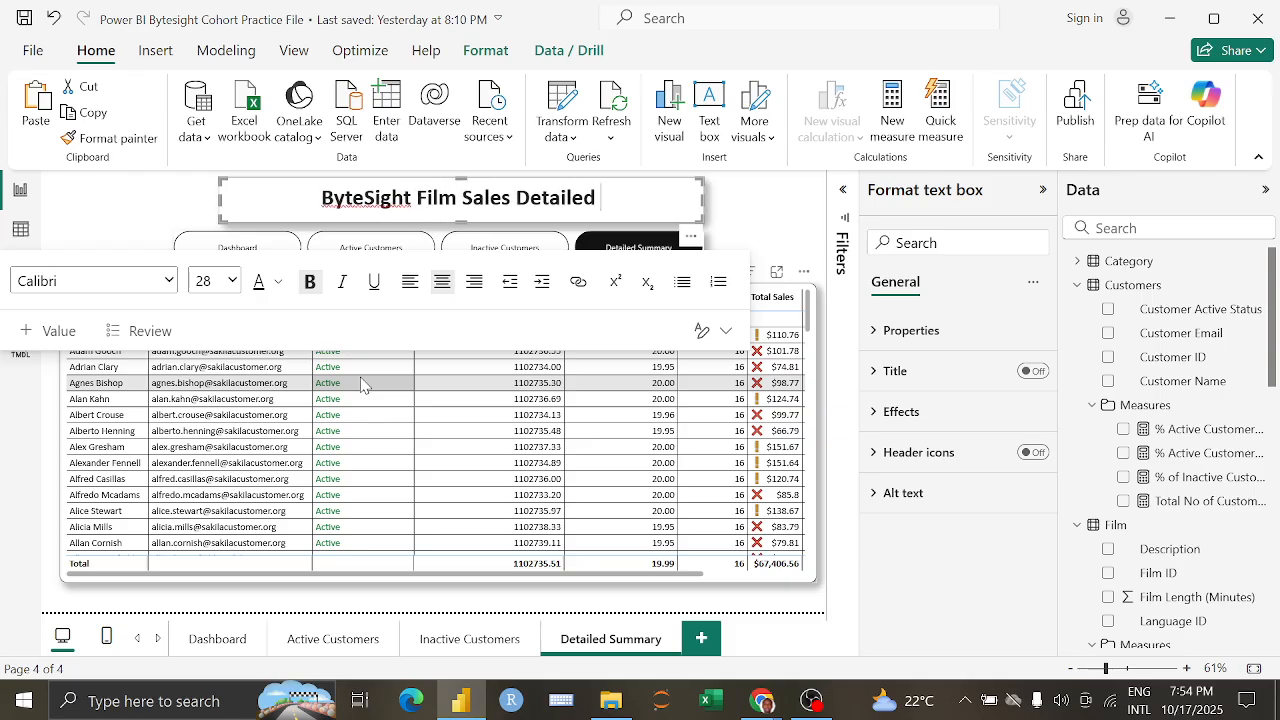
text( Summary)
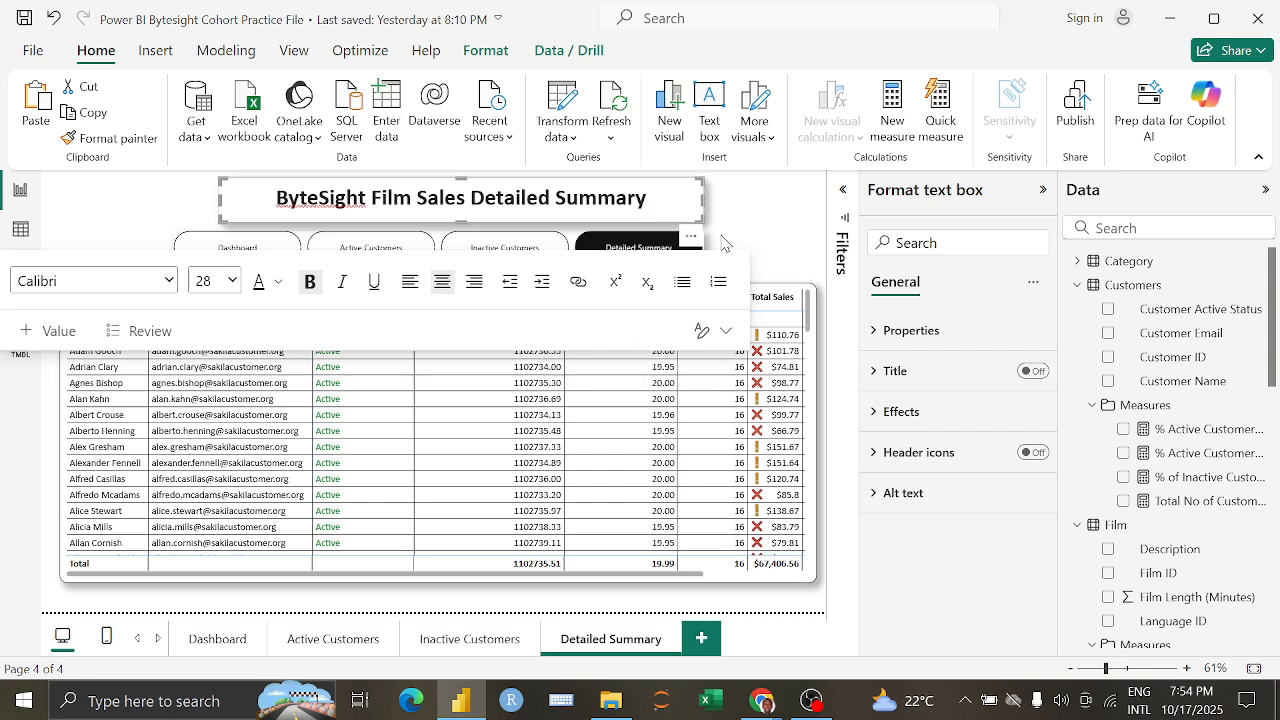
click(720, 250)
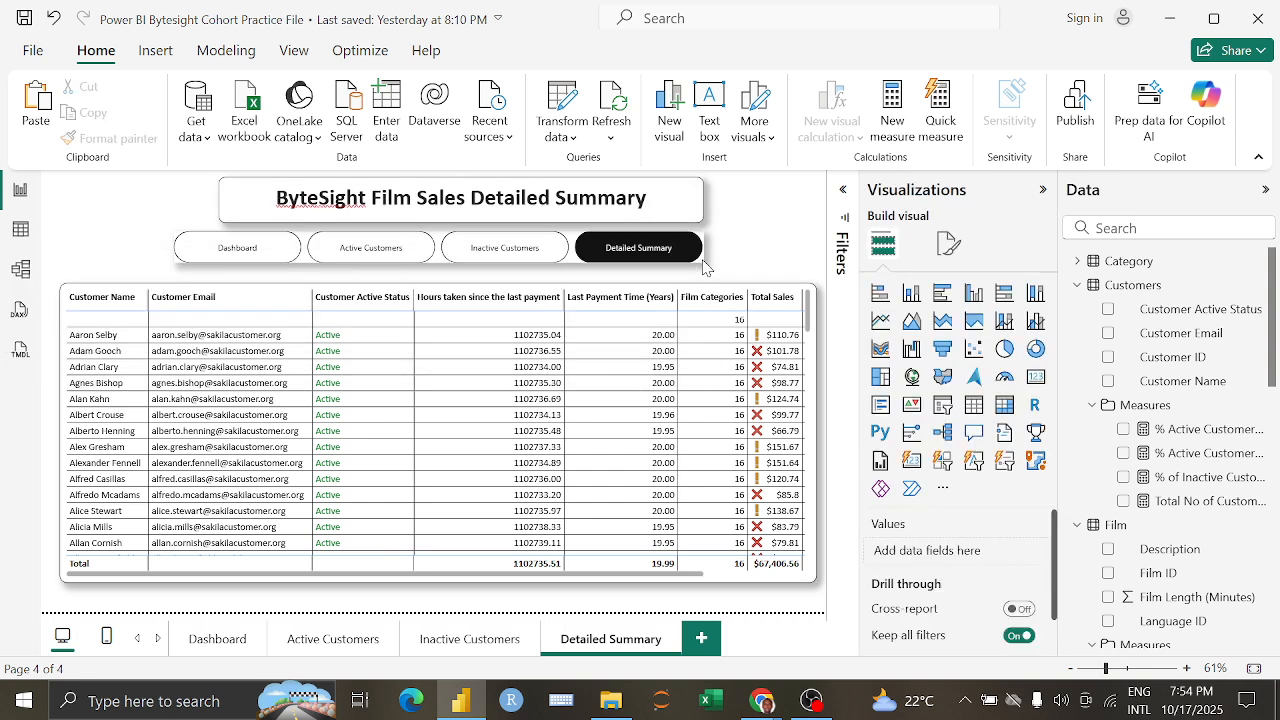
Step: Enlarge the Detailed Summary page navigator slightly and reduce the height of the title box above it
click(703, 262)
drag(712, 272, 734, 278)
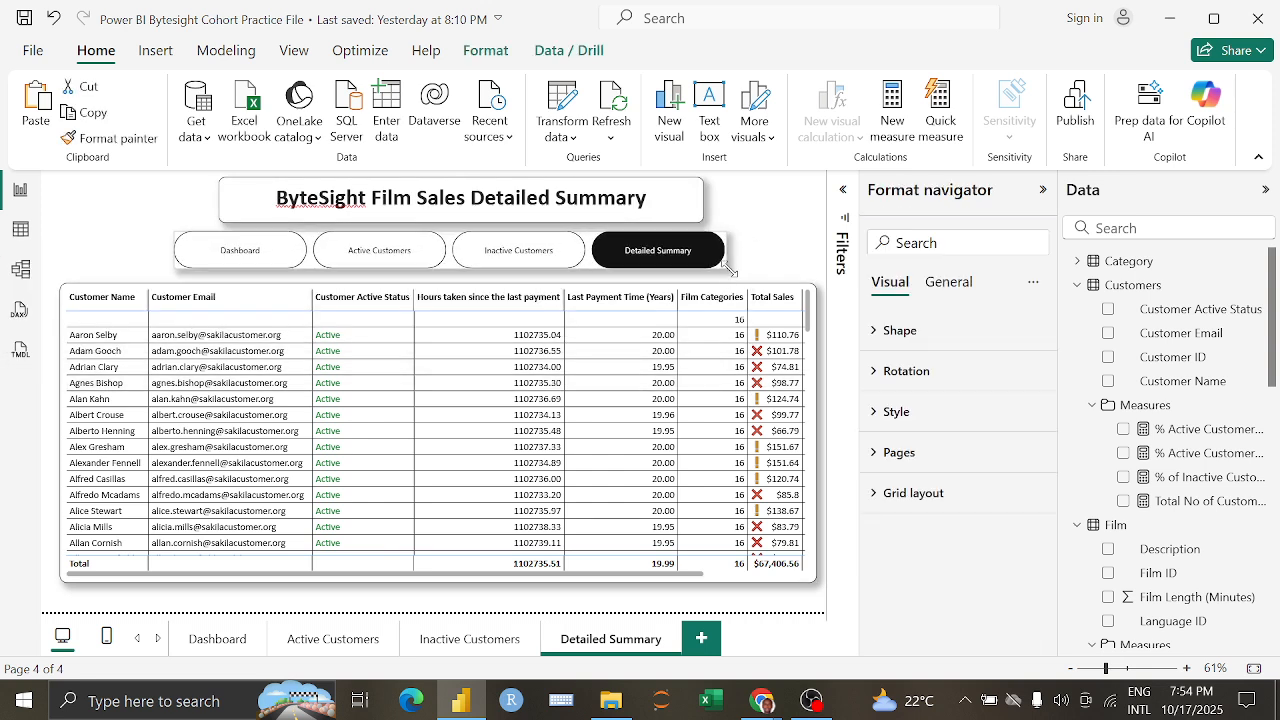
click(405, 214)
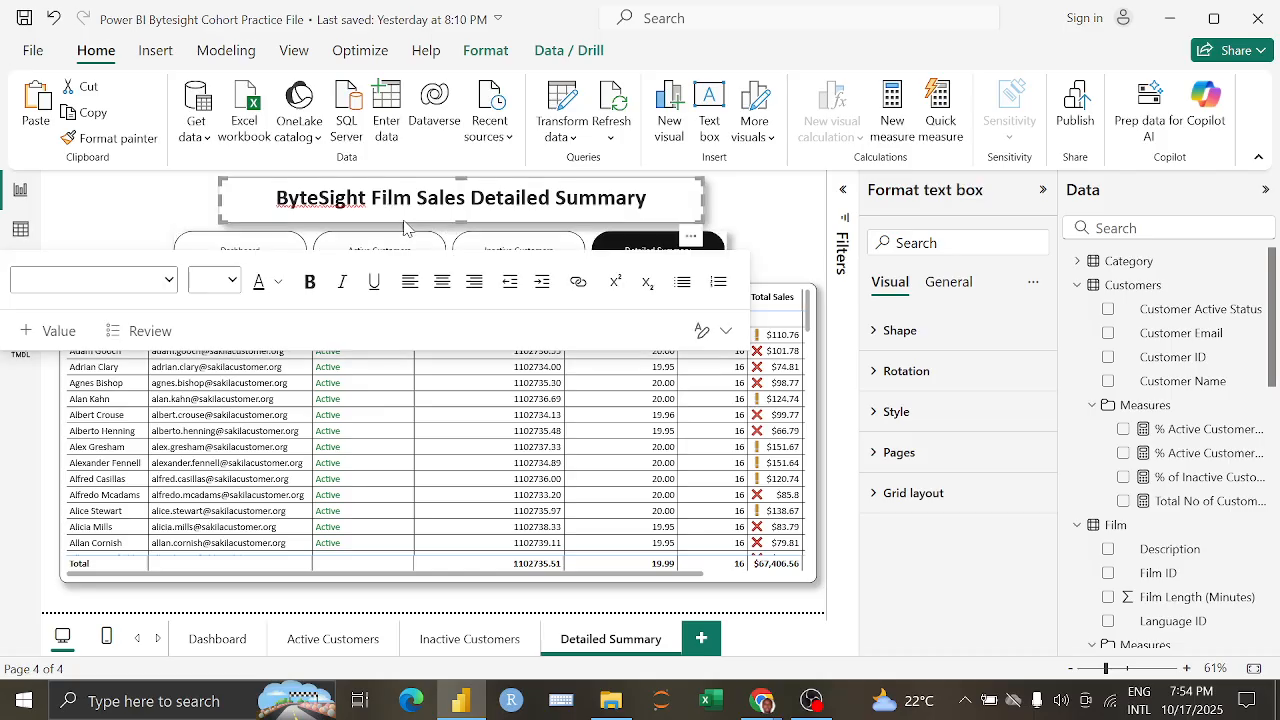
click(455, 216)
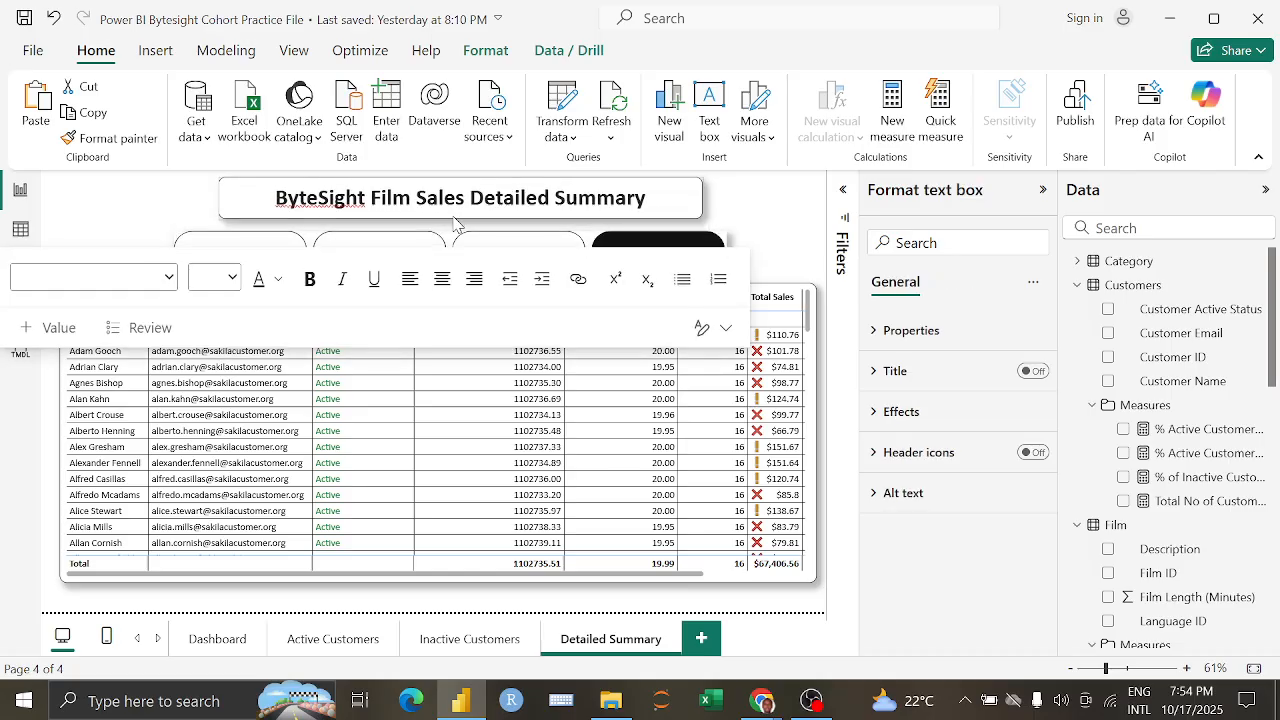
key(Escape)
click(793, 222)
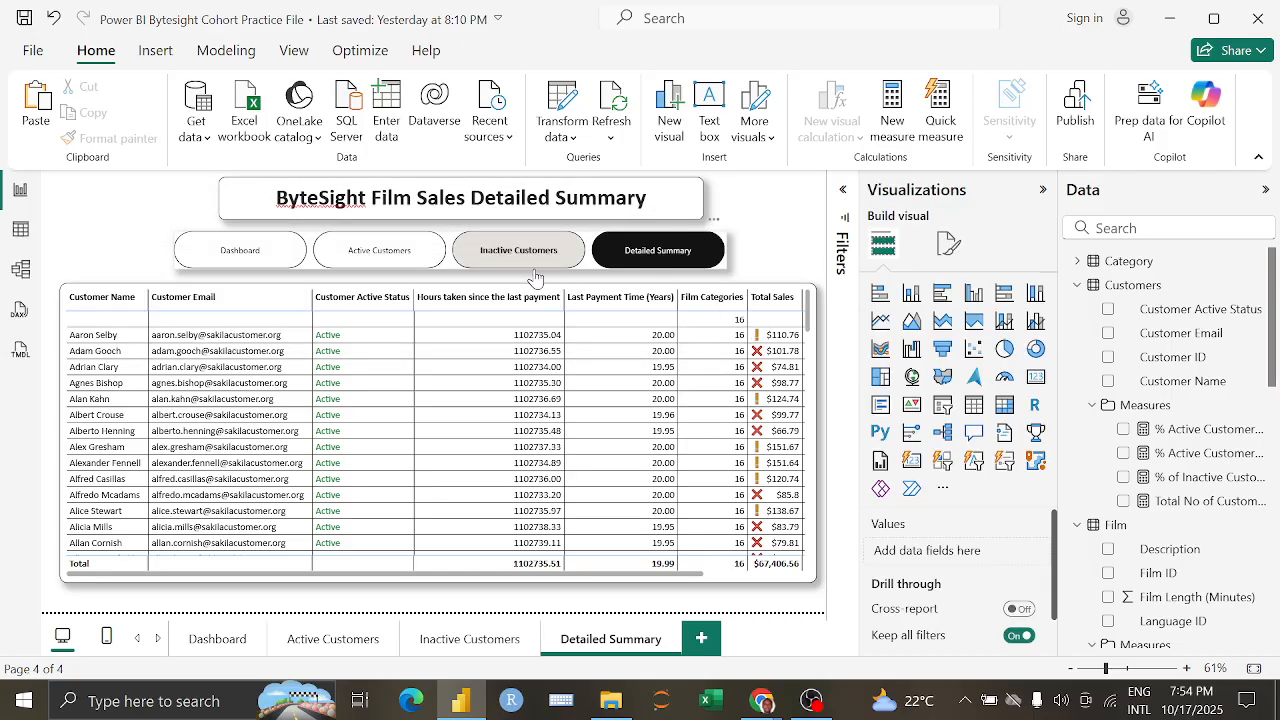
Step: Lower the customer table's top edge slightly and shift the page navigator down between the title and the table
click(465, 292)
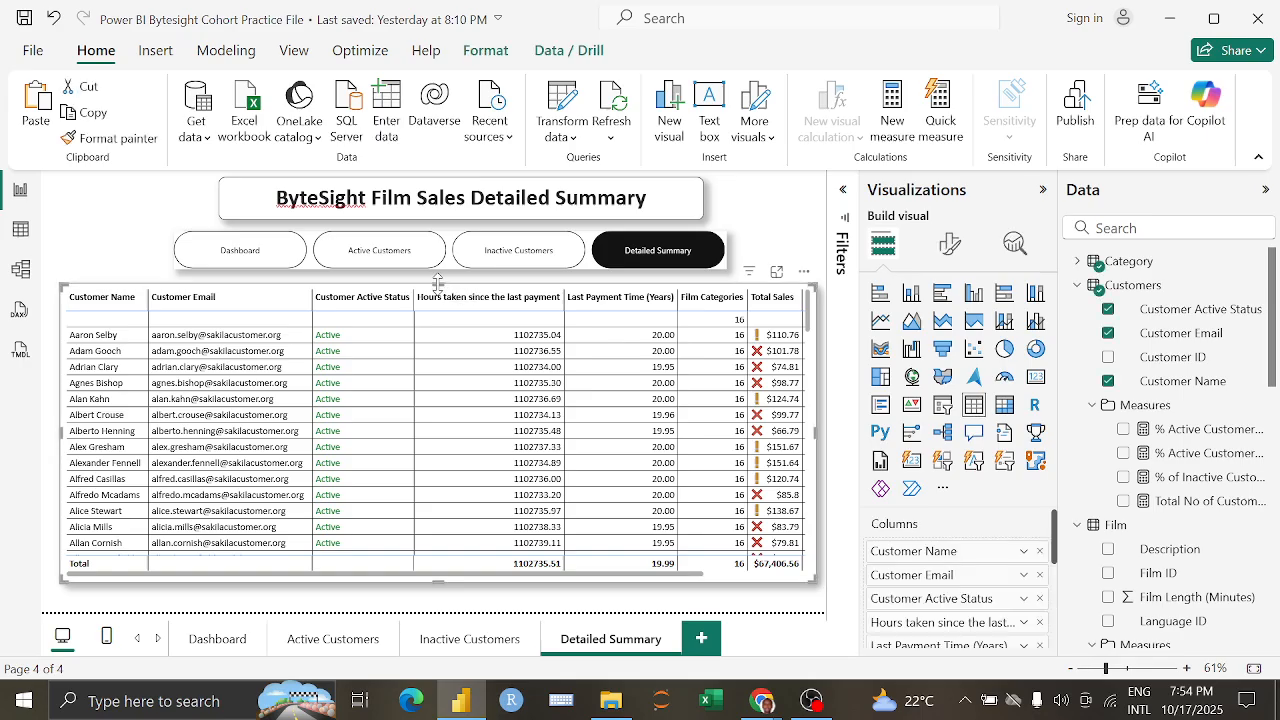
drag(438, 286, 439, 293)
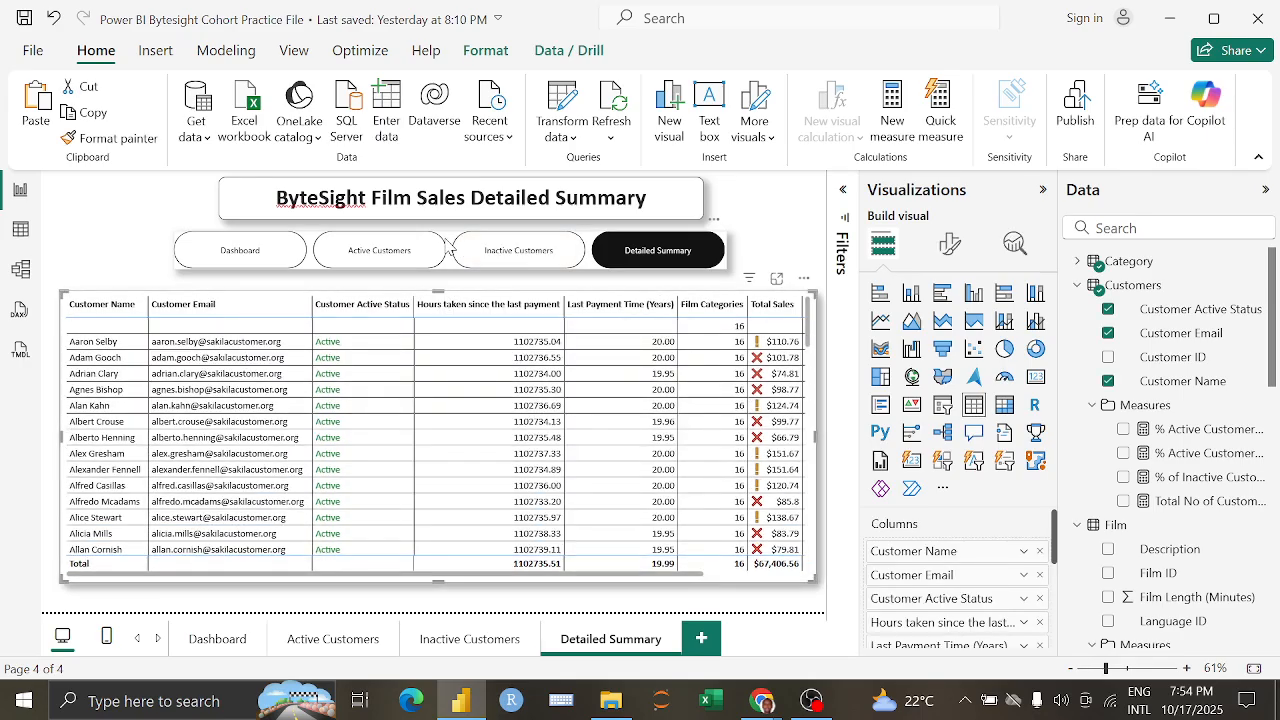
drag(453, 243, 452, 248)
click(785, 236)
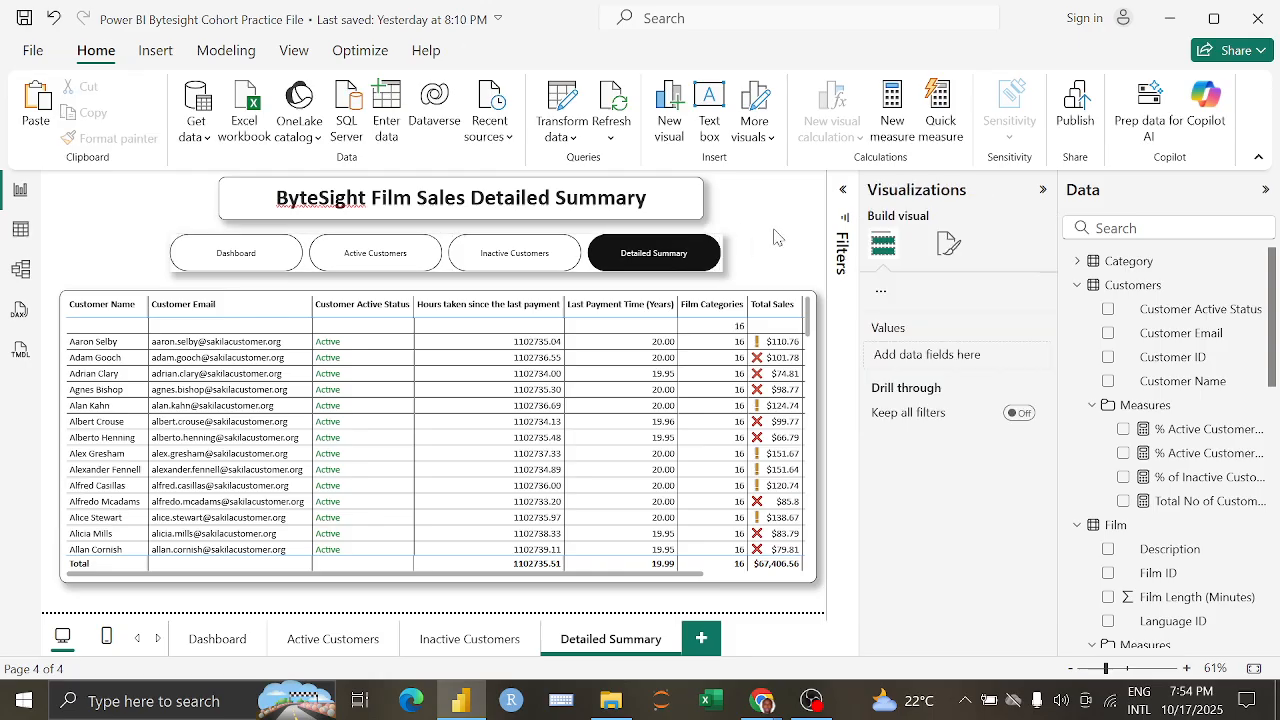
Step: Review the Dashboard, Active Customers, Inactive Customers and Detailed Summary pages, including the customer status filter on Inactive Customers
click(217, 639)
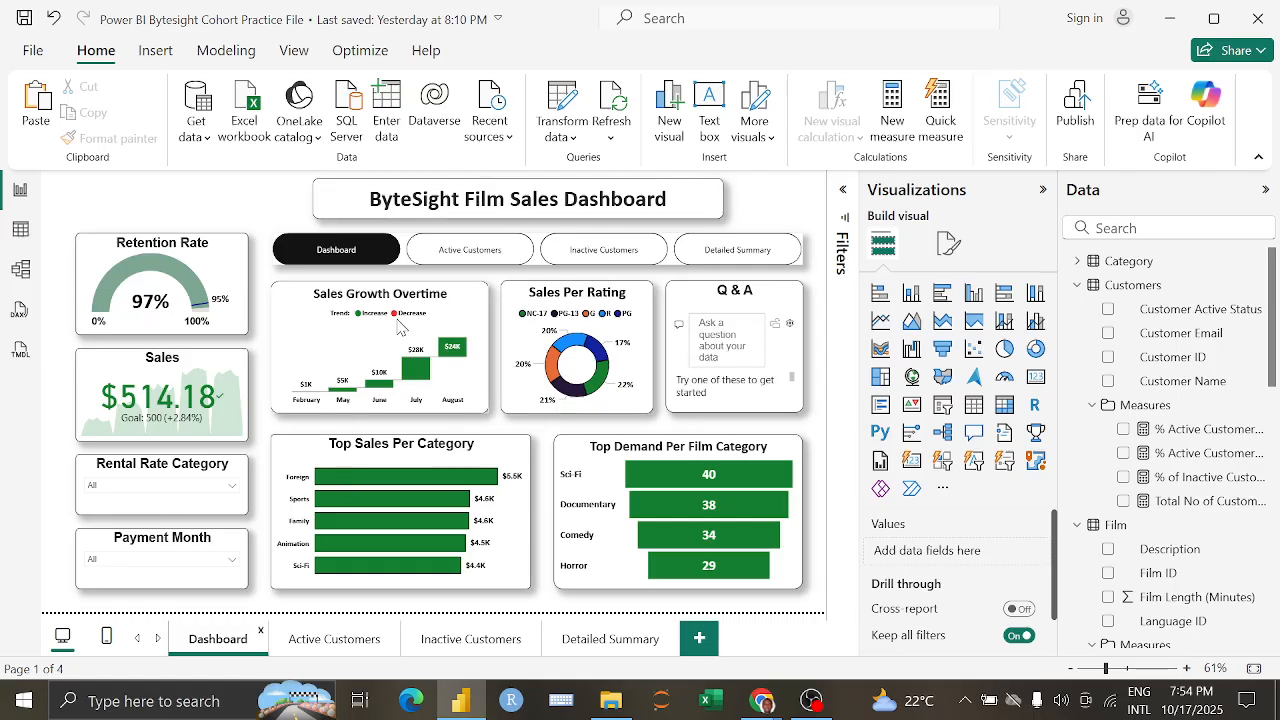
click(324, 645)
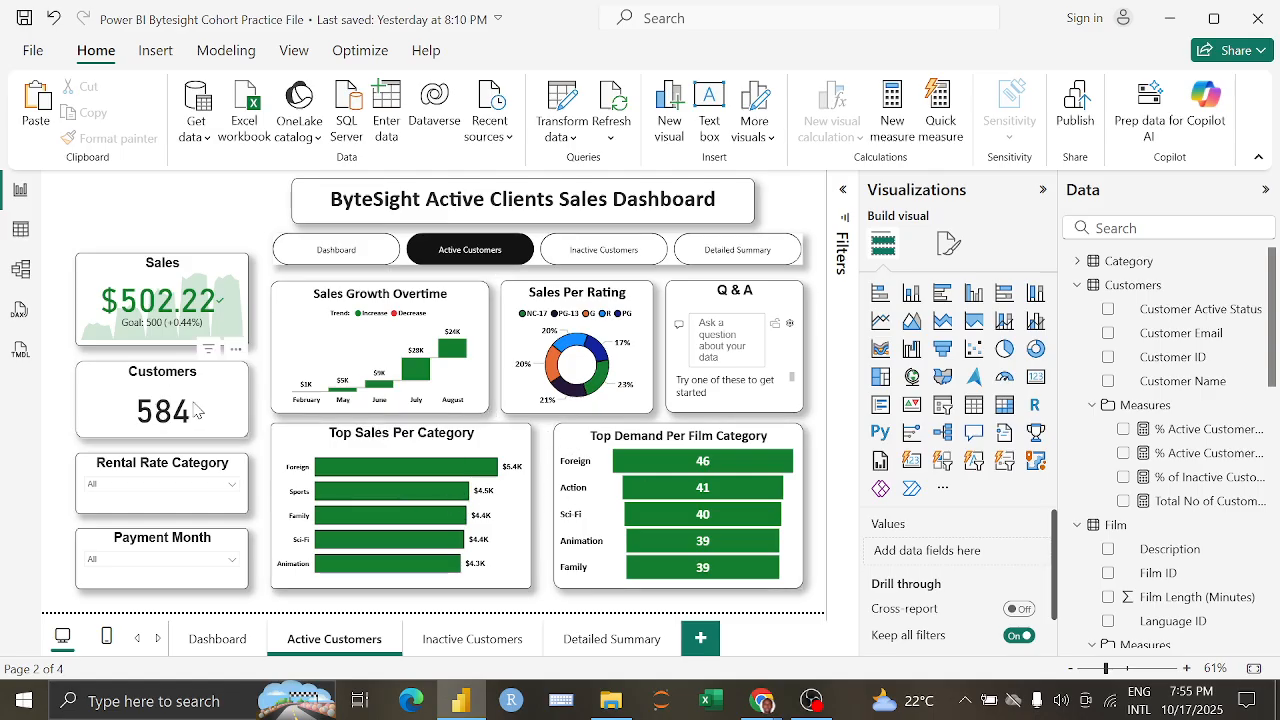
click(463, 640)
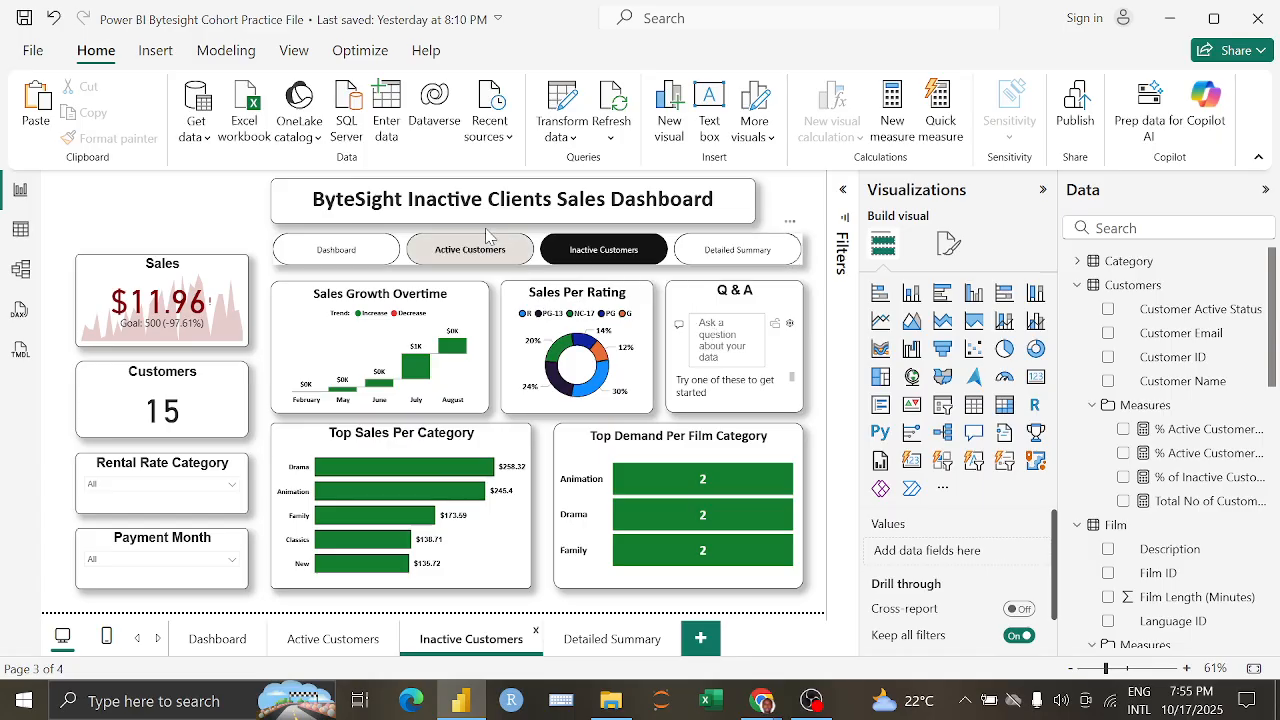
click(840, 194)
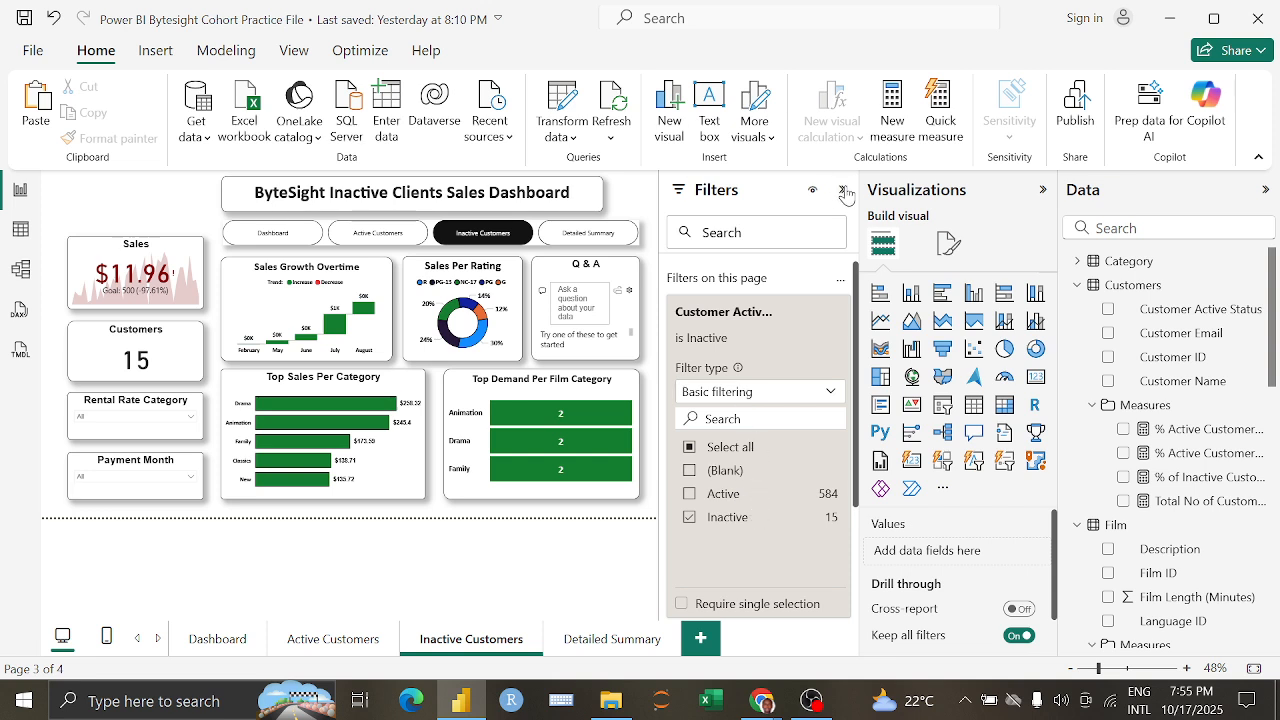
click(842, 189)
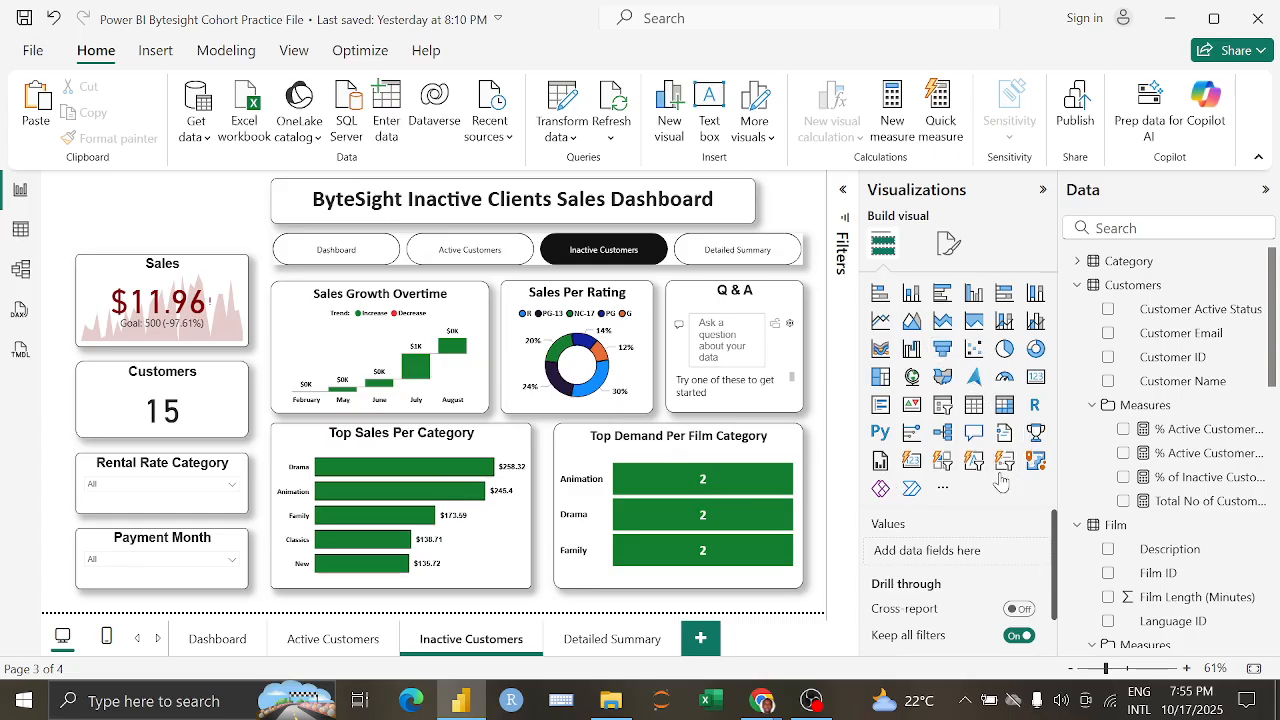
ctrl+click(783, 263)
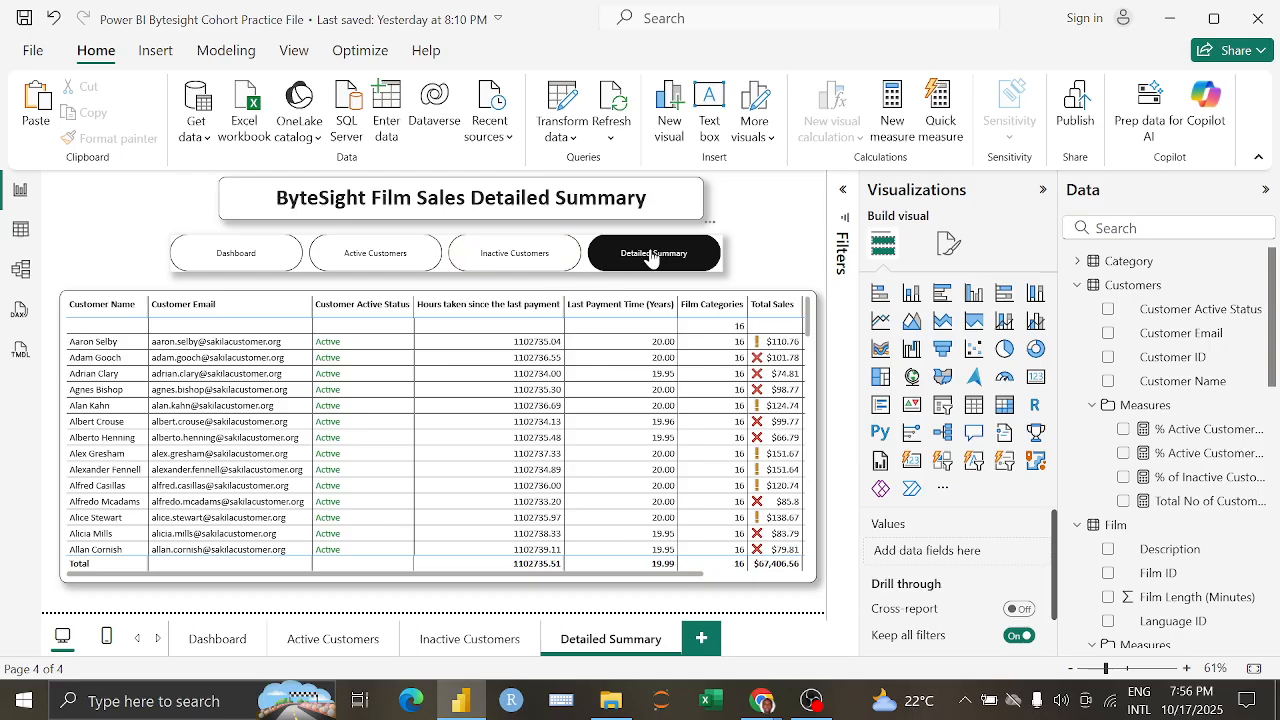
click(265, 251)
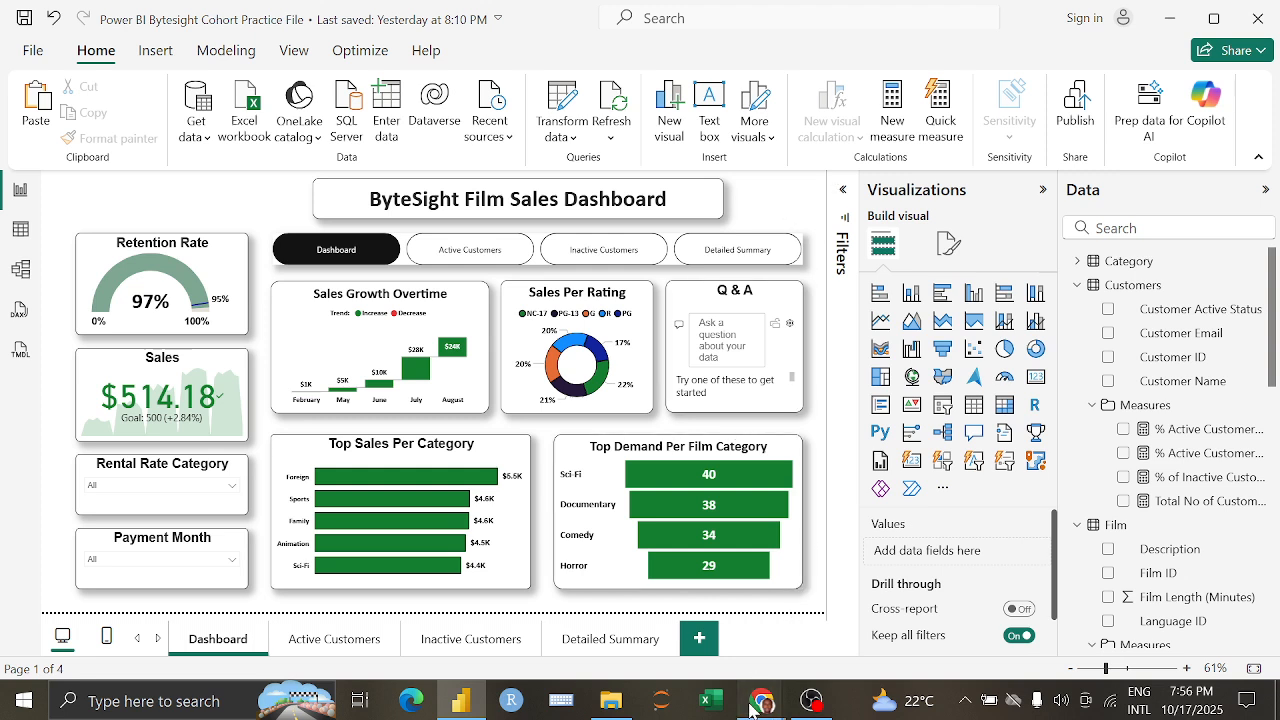
Step: Insert the Bounty Analytica Logo image from the Downloads folder onto the Dashboard page and dismiss the sign-in prompt
mouse_move(751, 707)
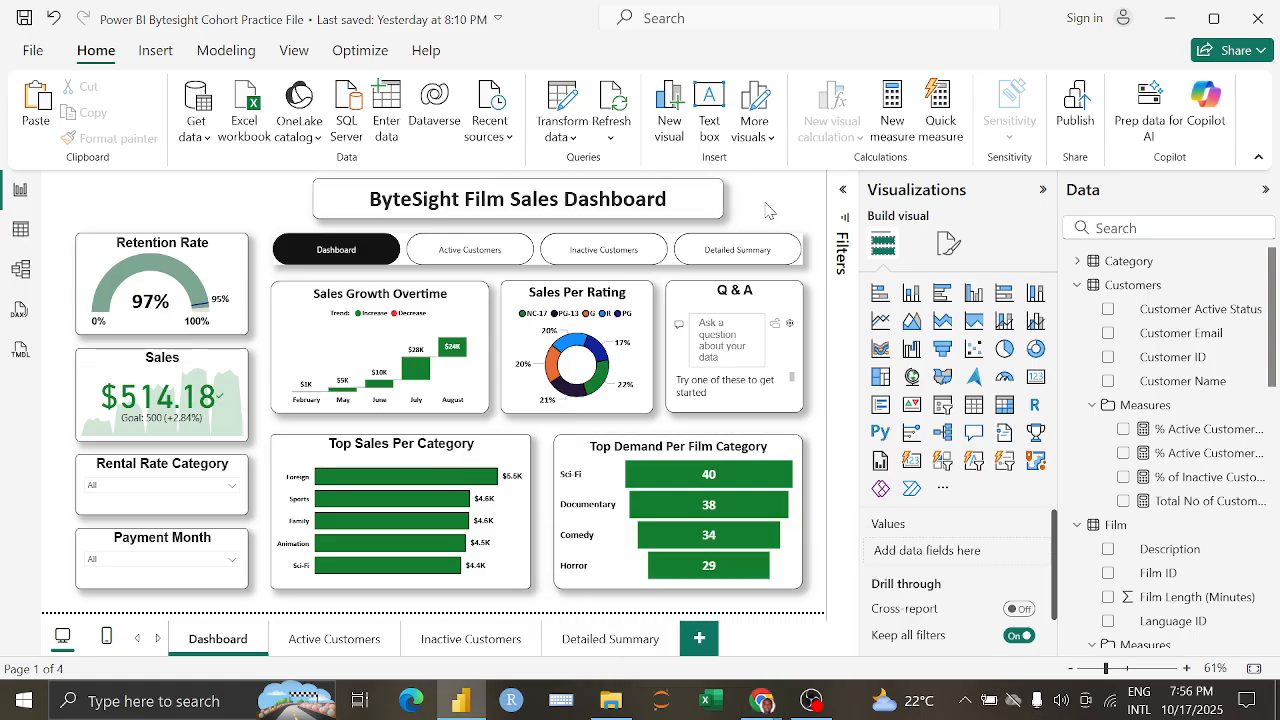
click(155, 50)
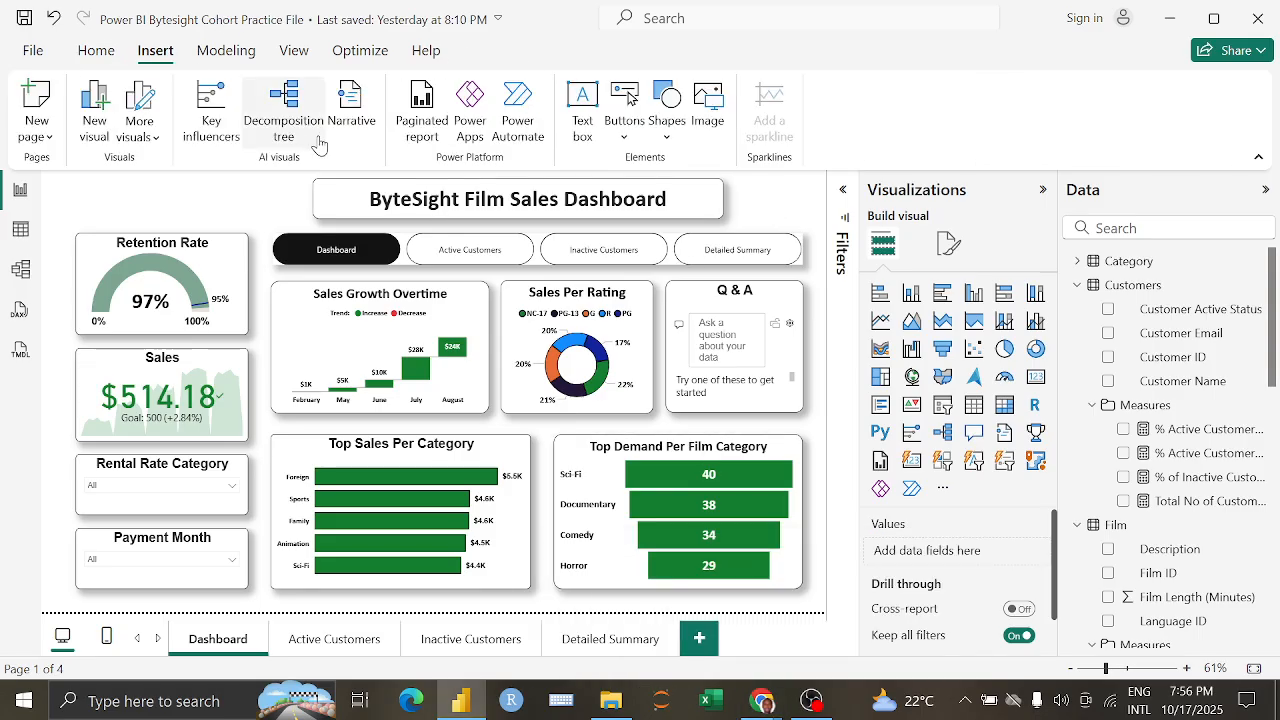
click(697, 143)
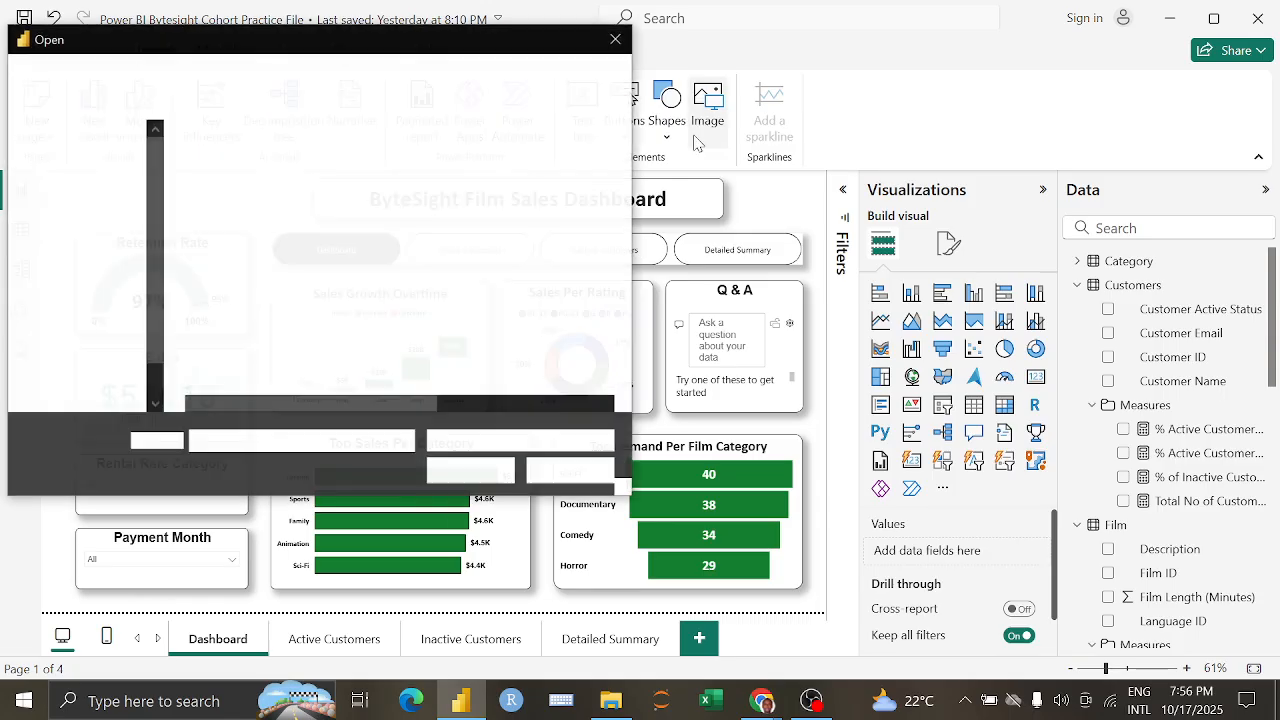
click(102, 279)
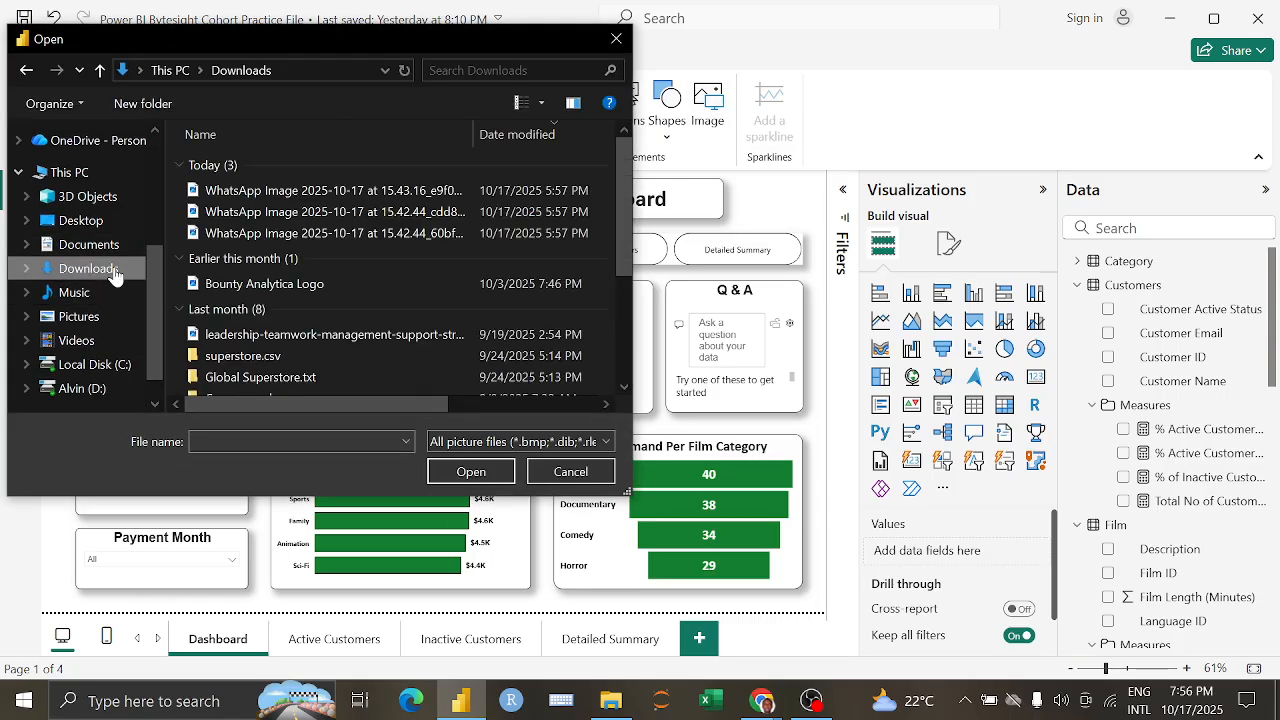
scroll(275, 233, down, 2)
scroll(275, 233, up, 1)
click(264, 209)
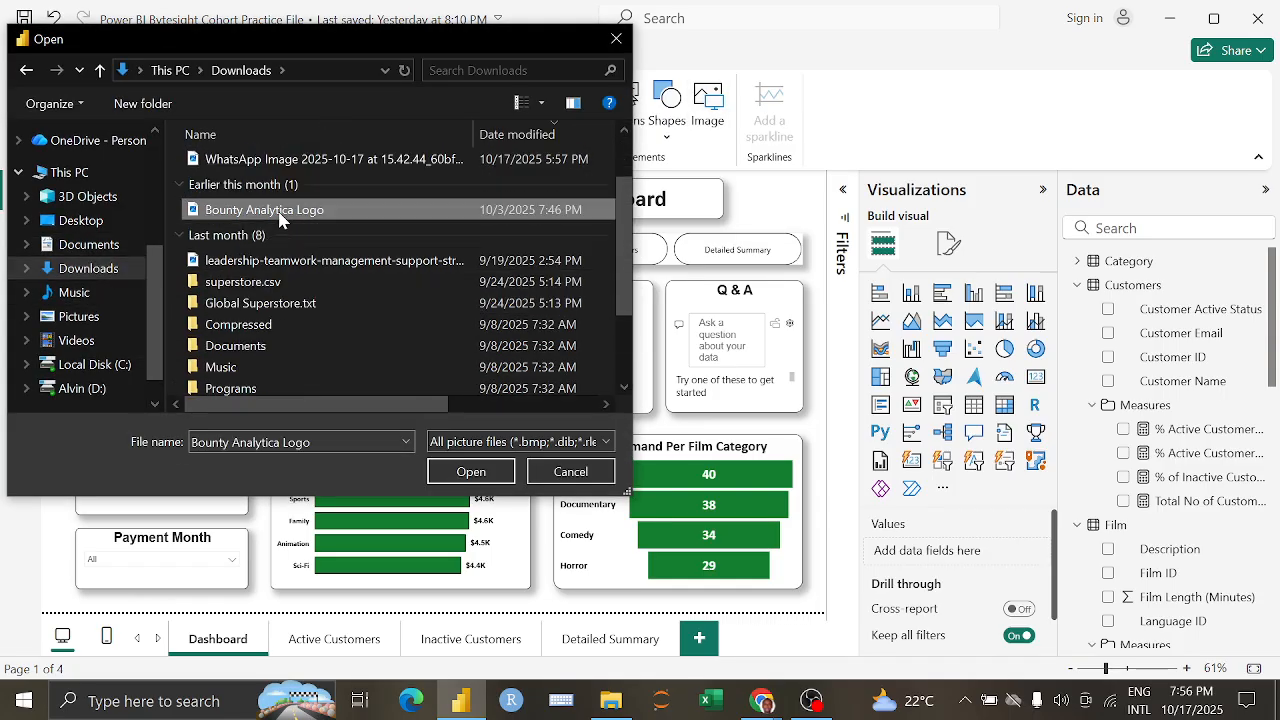
click(471, 471)
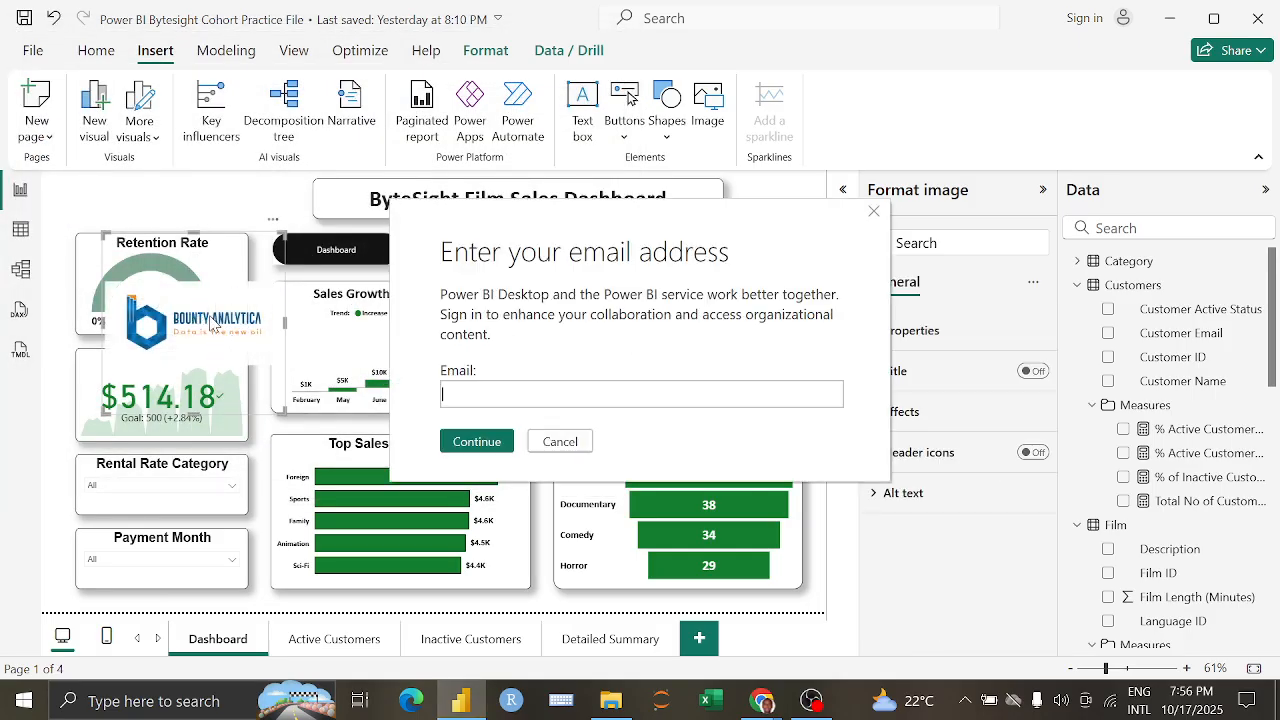
click(876, 214)
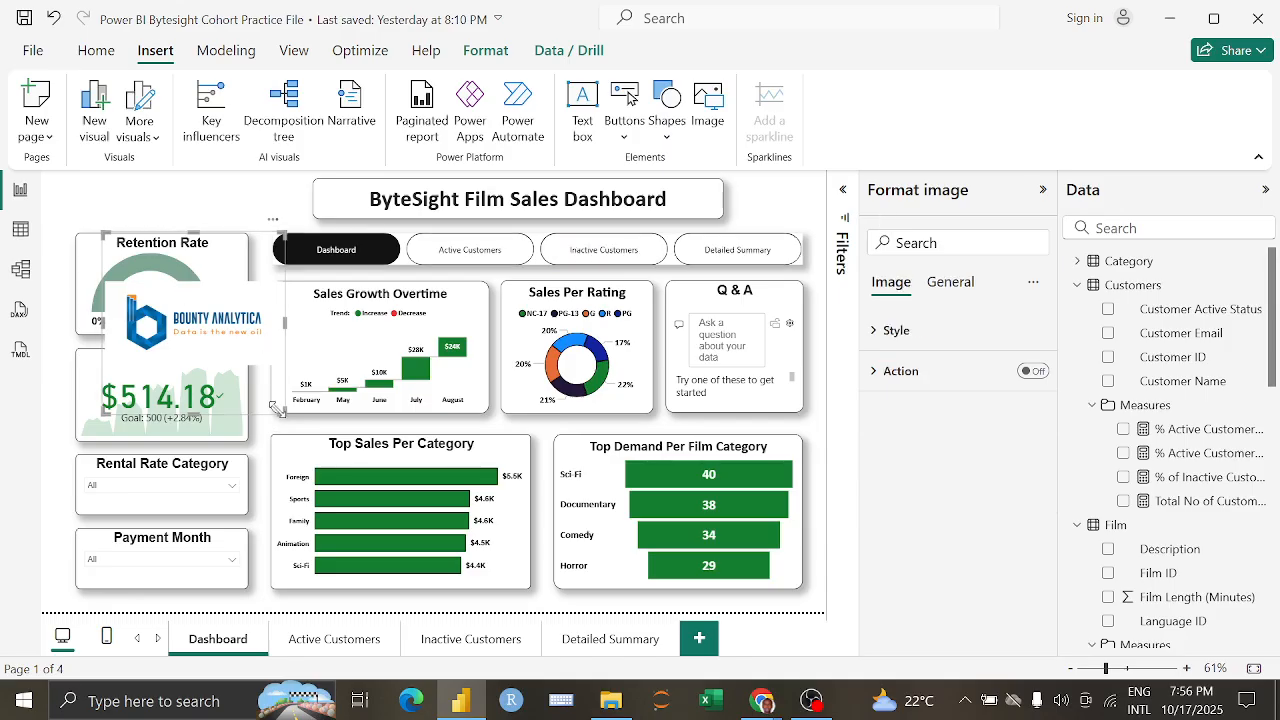
Step: Shrink the logo and fit it into the space above the Retention Rate card, beside the page title
drag(276, 410, 205, 308)
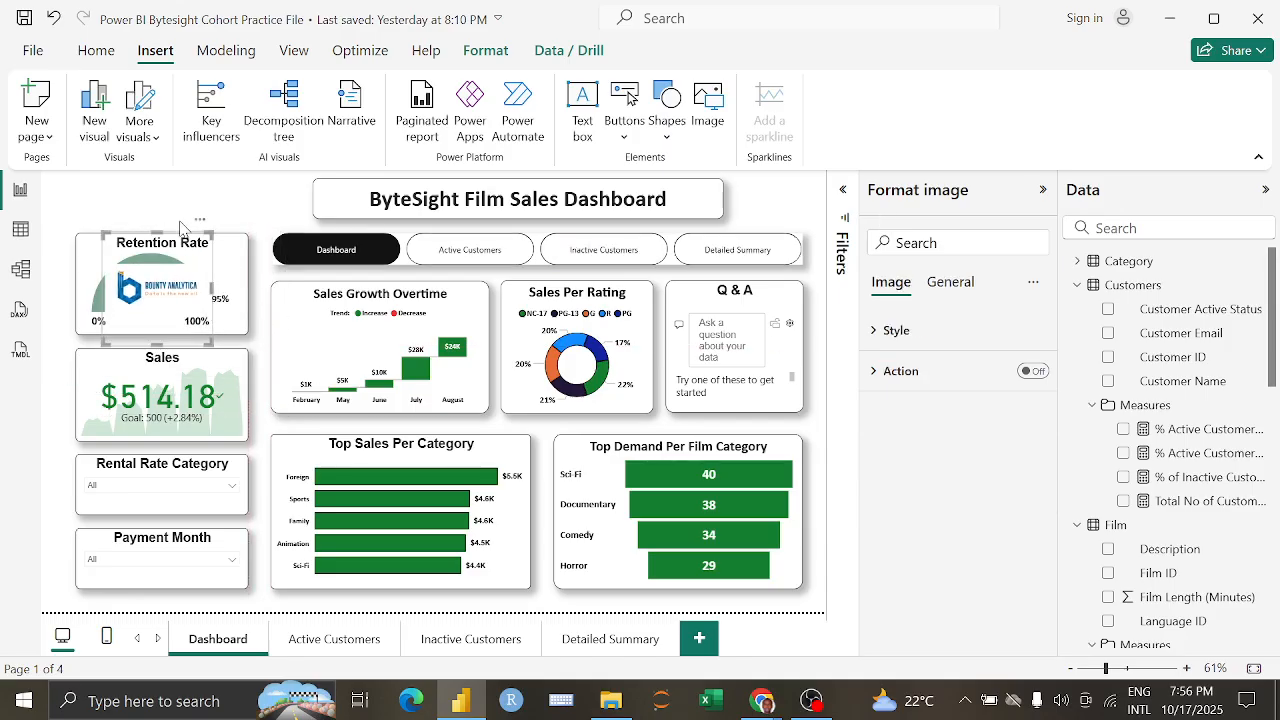
click(874, 212)
drag(128, 250, 126, 202)
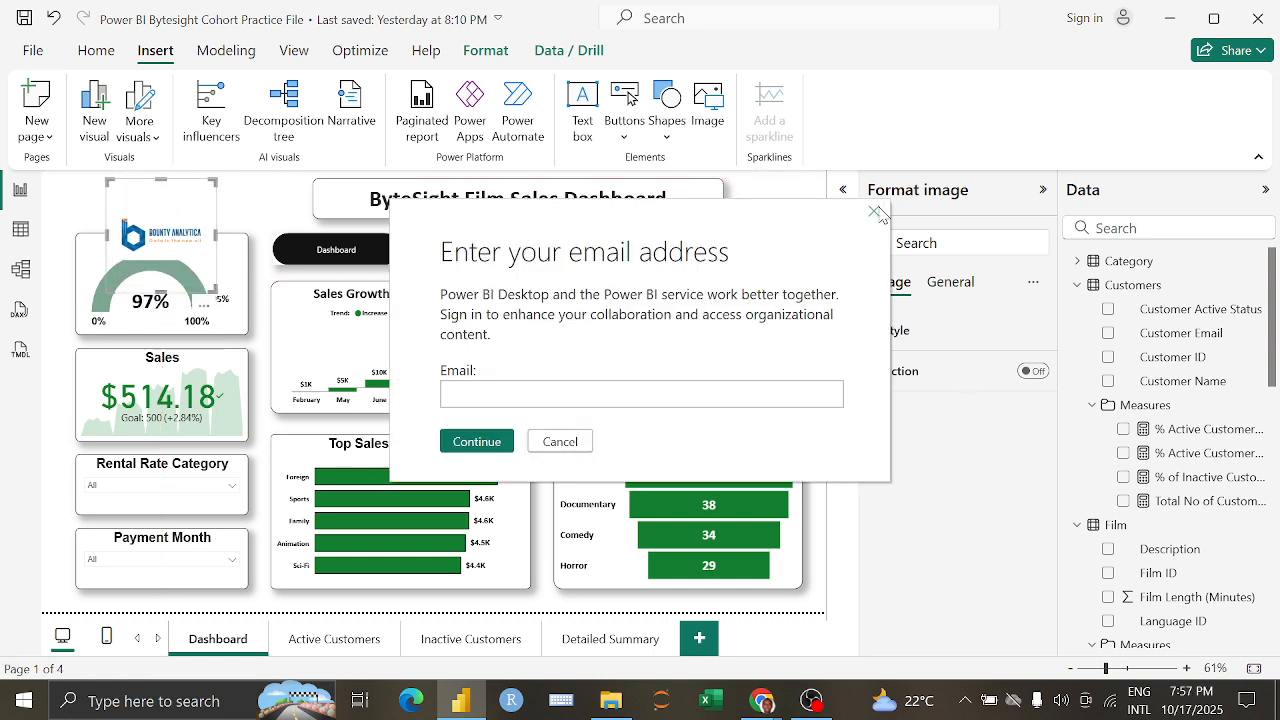
click(875, 212)
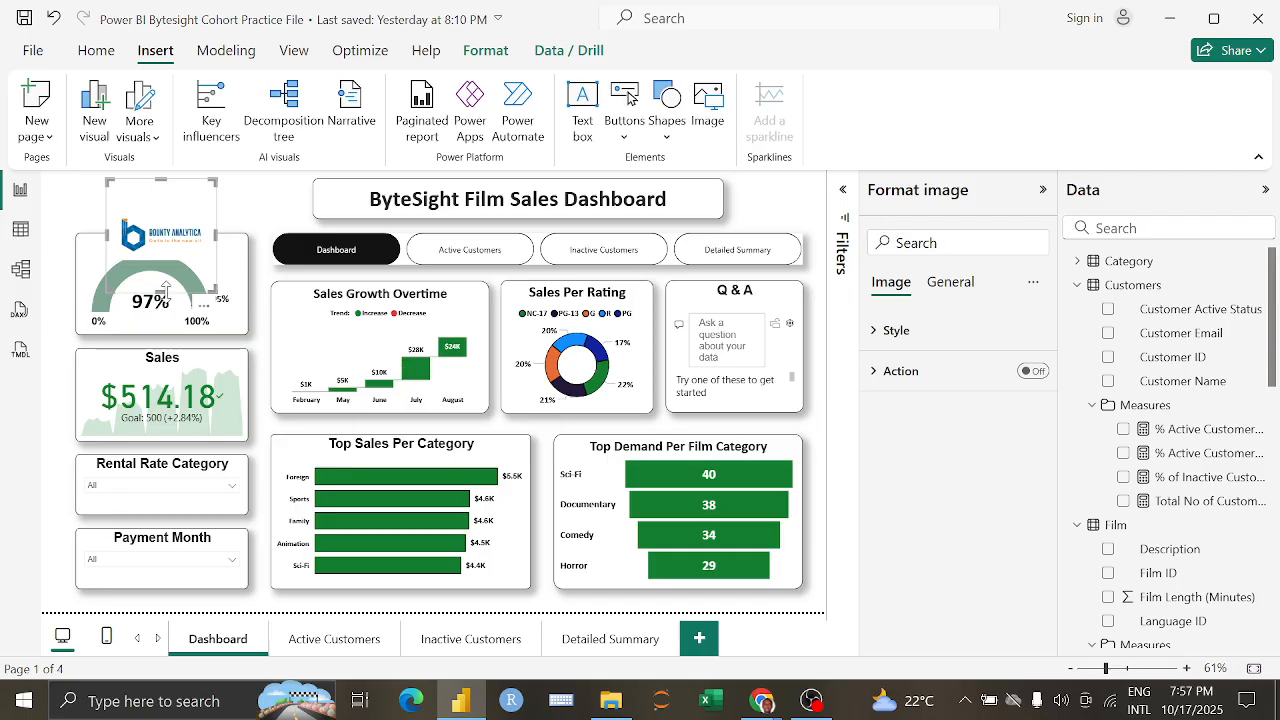
drag(160, 253, 170, 218)
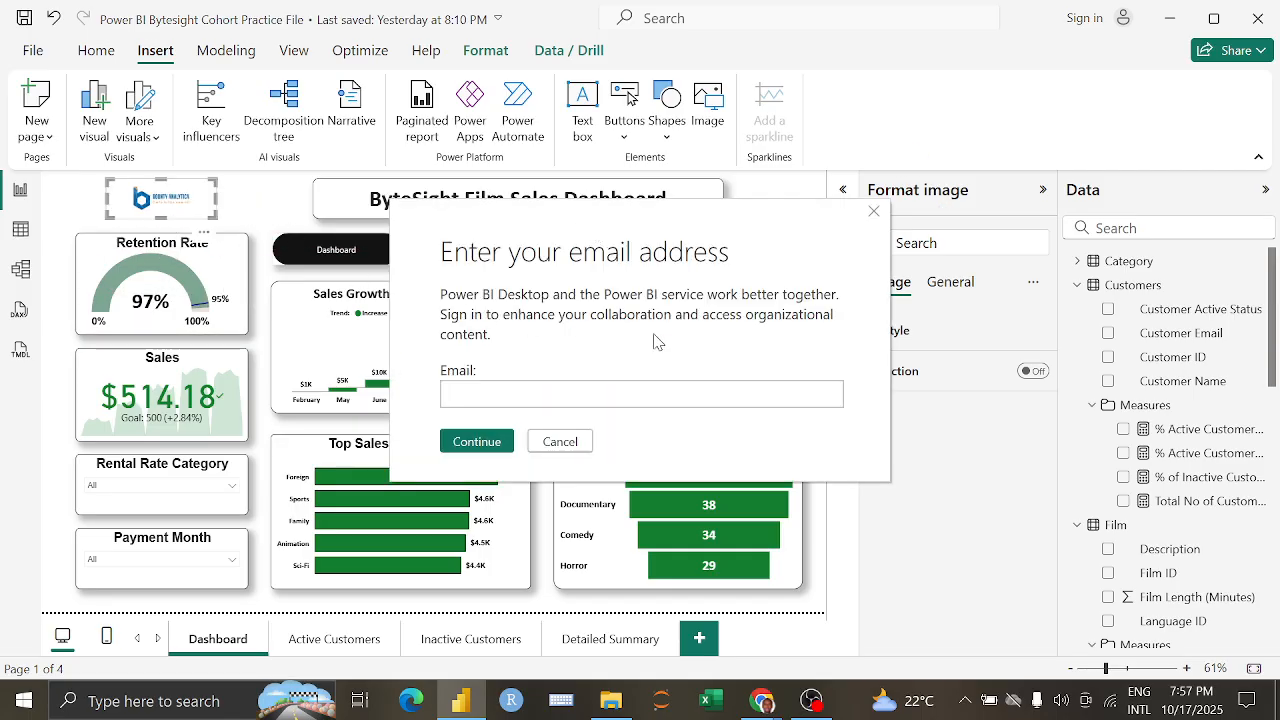
click(876, 213)
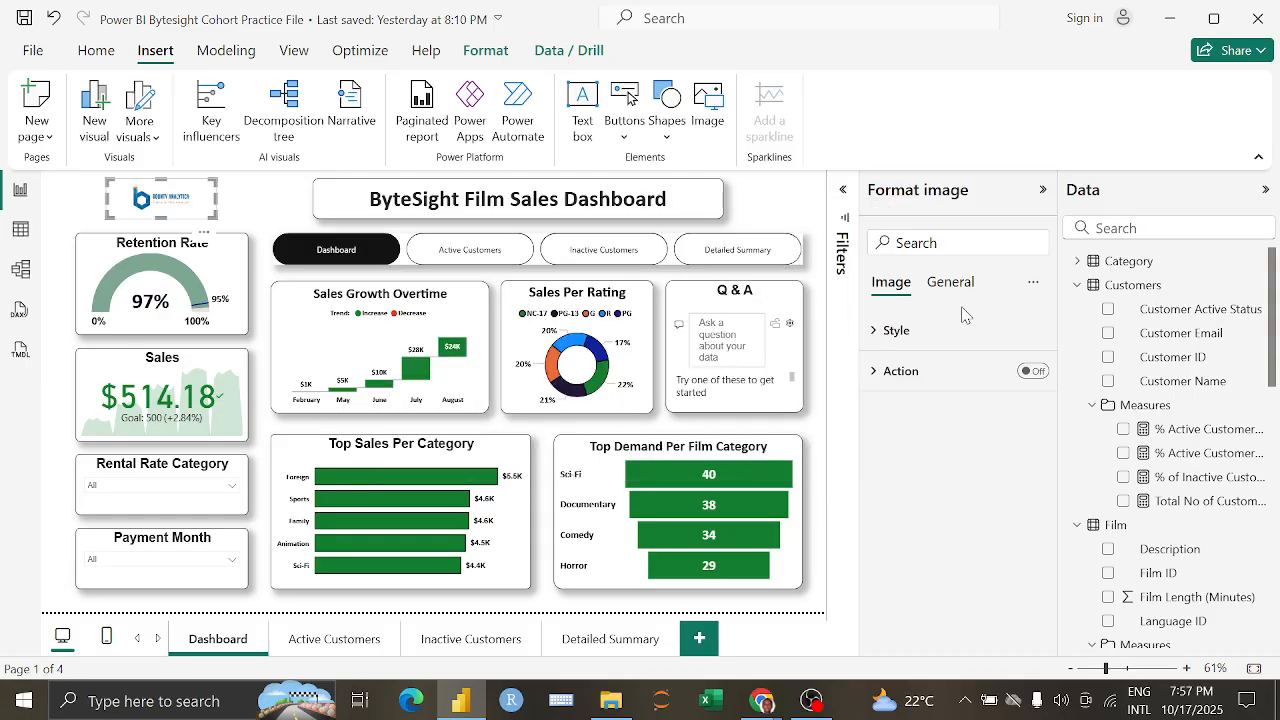
click(1030, 375)
click(873, 213)
click(906, 377)
scroll(971, 503, down, 2)
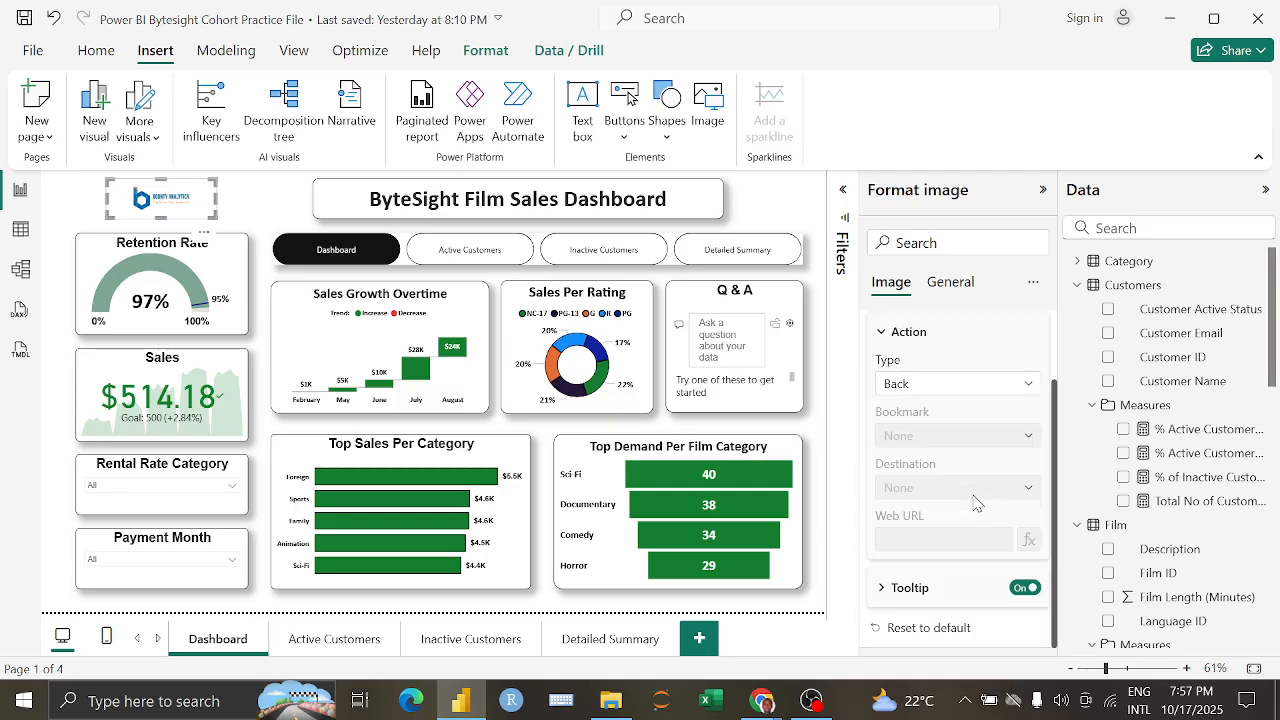
scroll(991, 471, up, 2)
click(1006, 480)
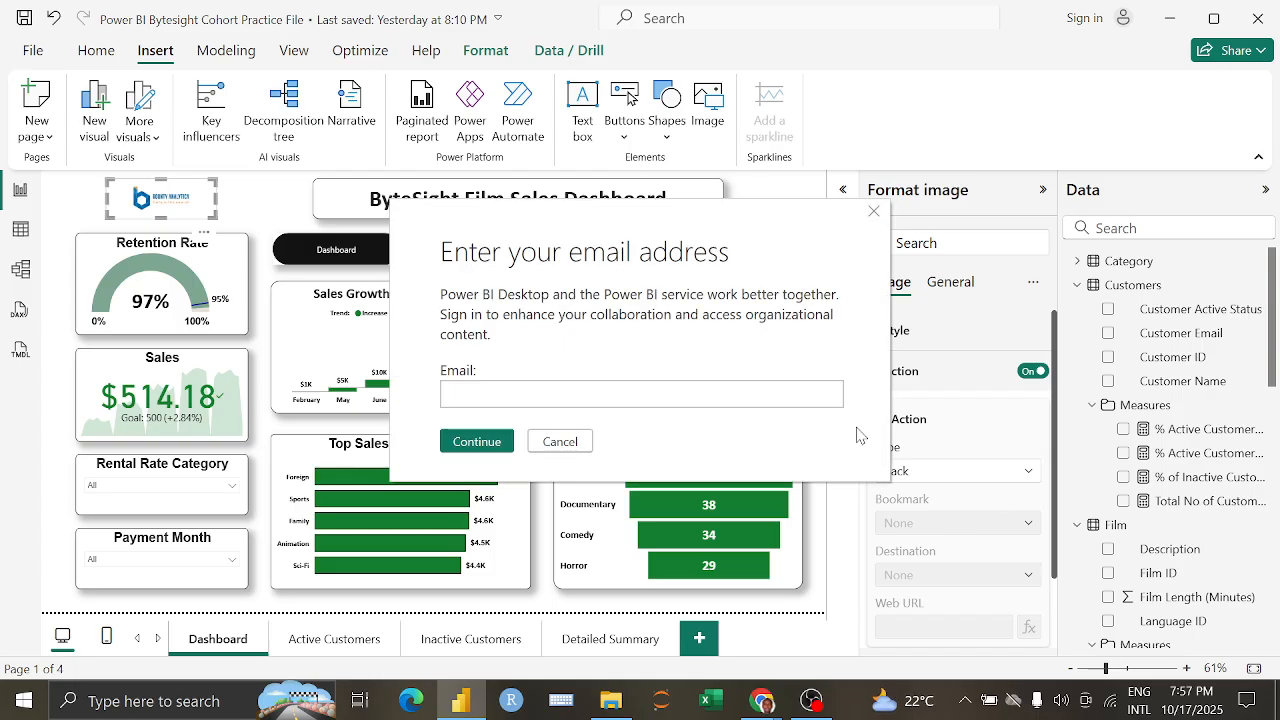
click(873, 213)
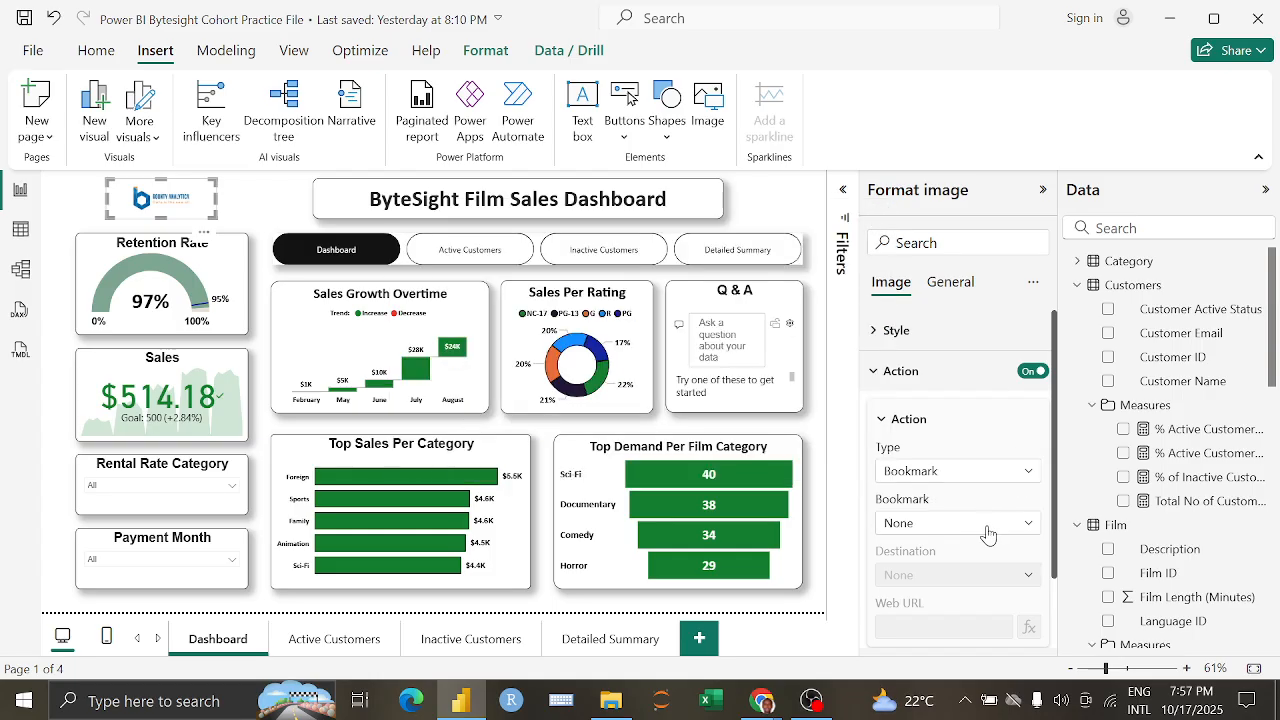
click(989, 530)
click(989, 535)
click(1013, 476)
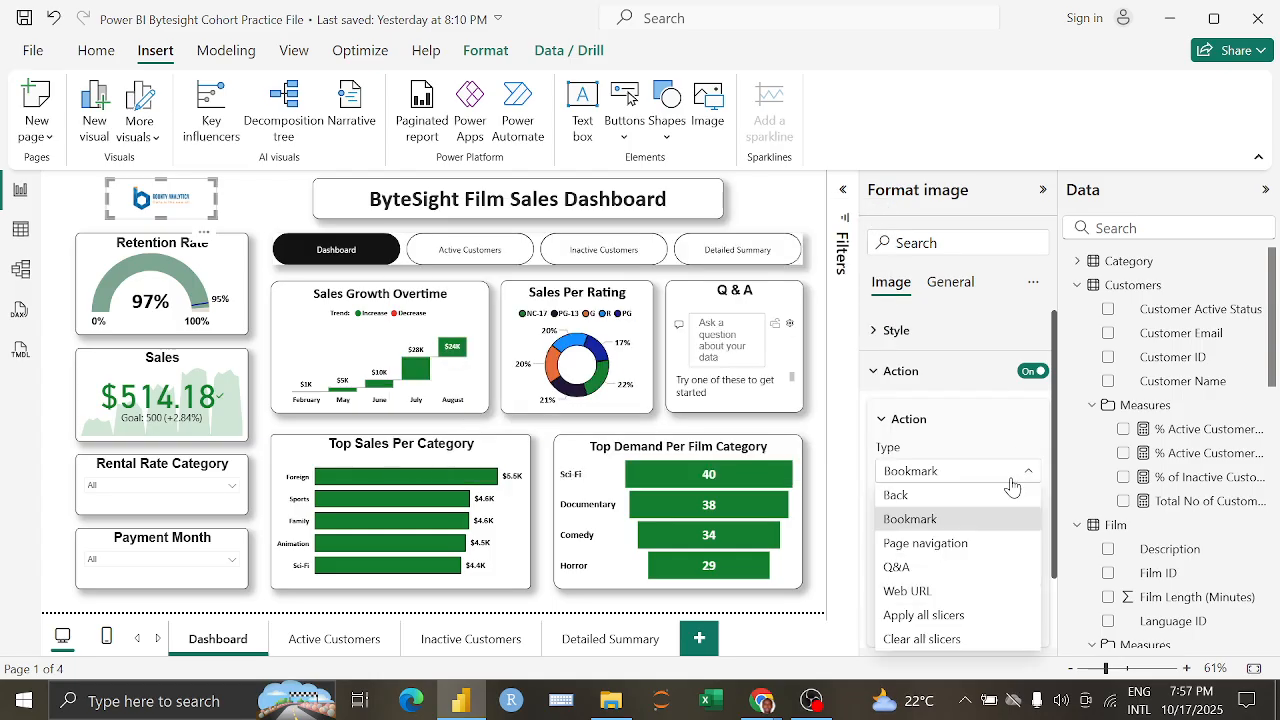
click(961, 552)
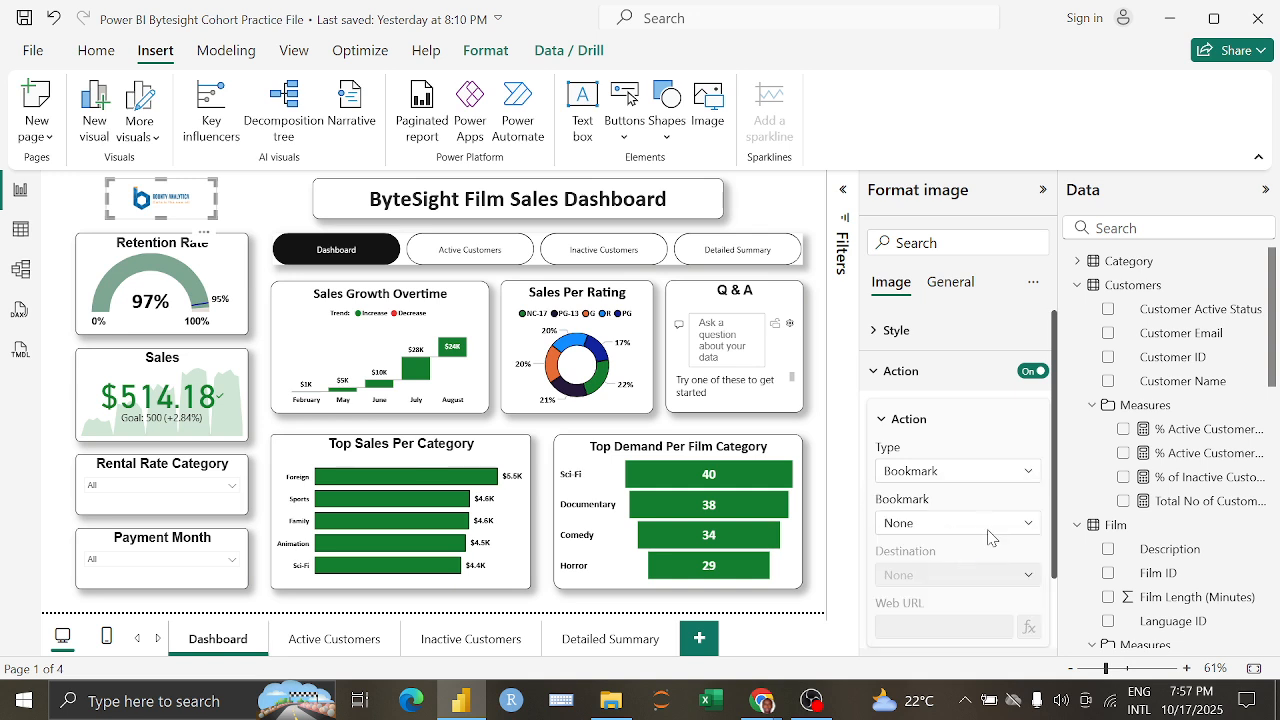
click(873, 213)
click(997, 578)
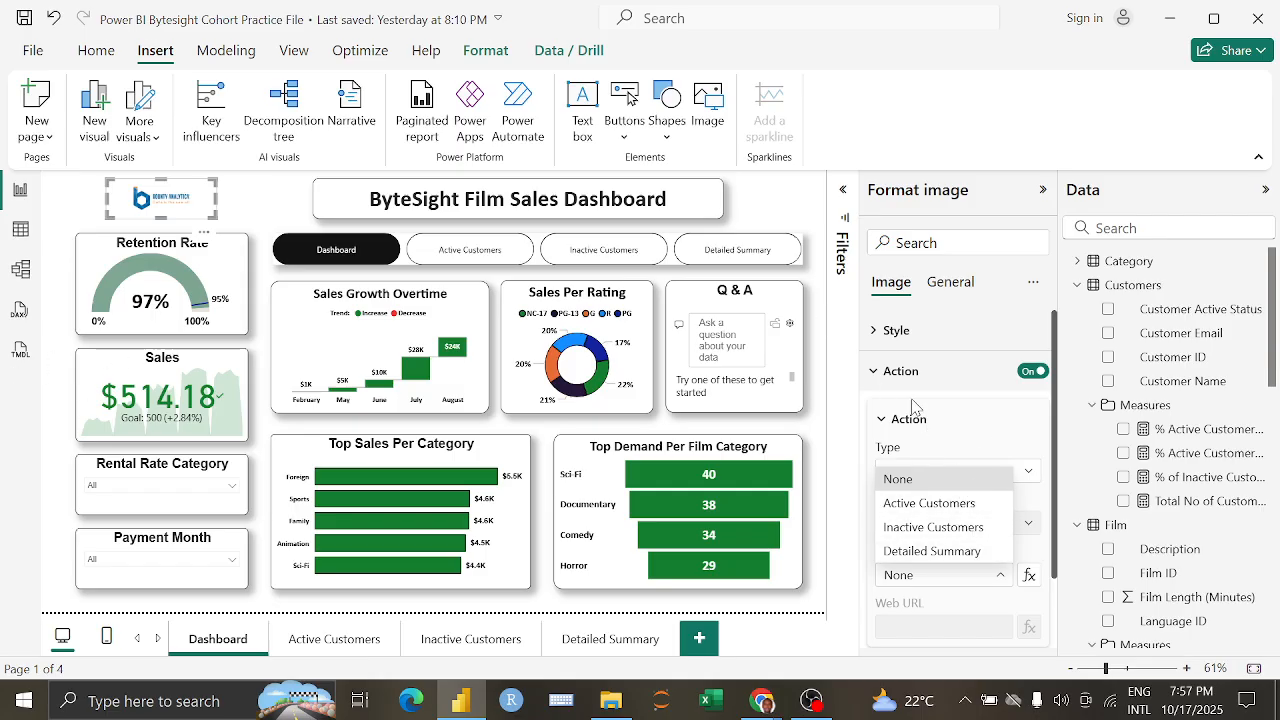
click(951, 385)
click(1022, 378)
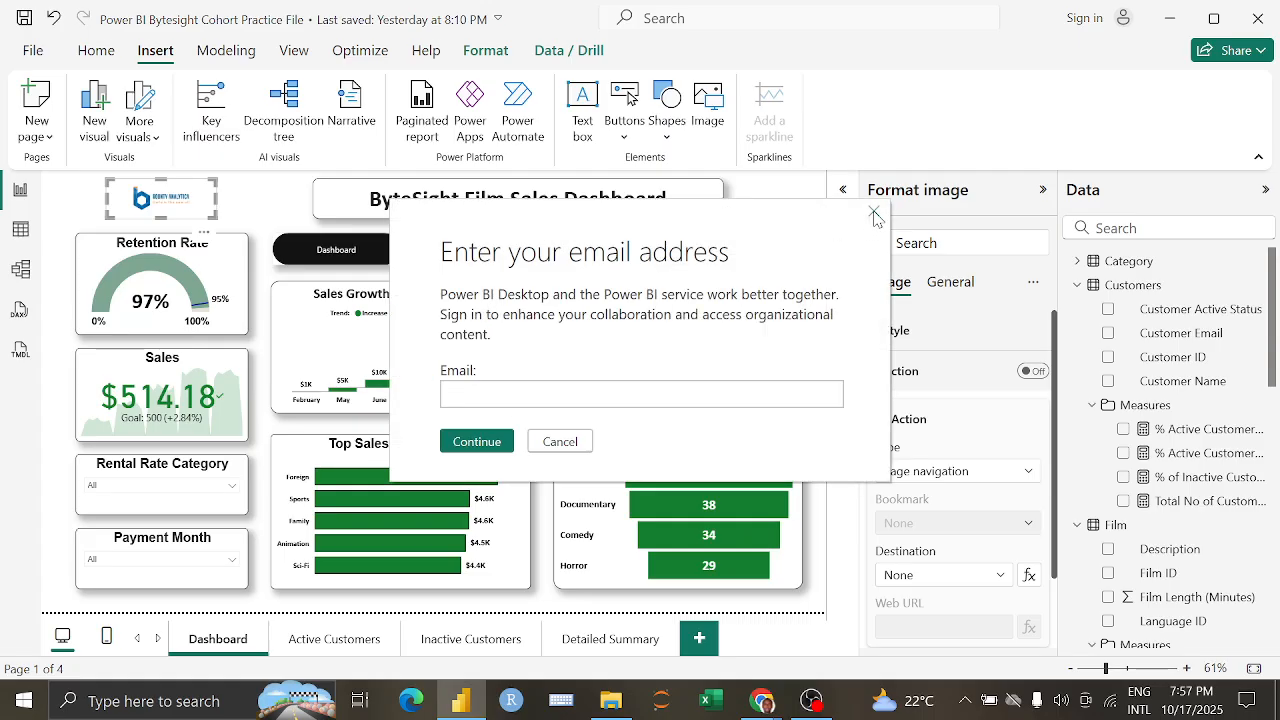
click(874, 215)
Step: Turn on the visual border and the shadow for the logo image
click(486, 51)
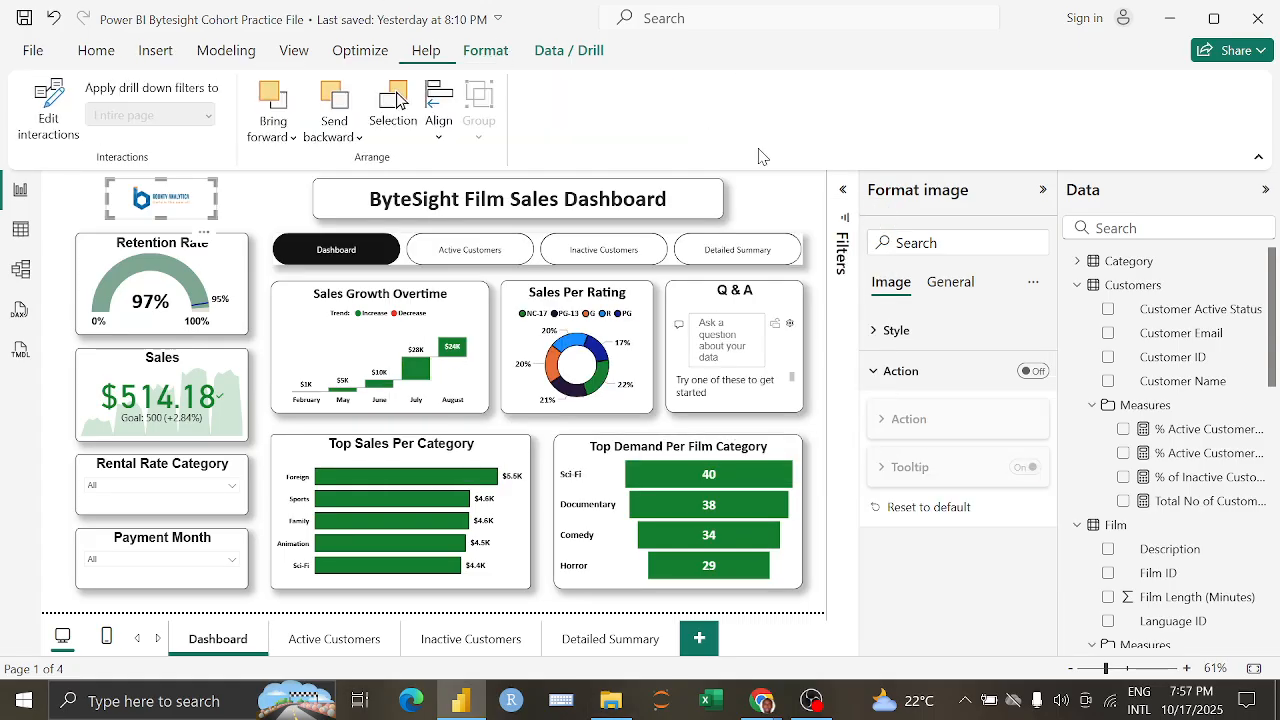
click(952, 283)
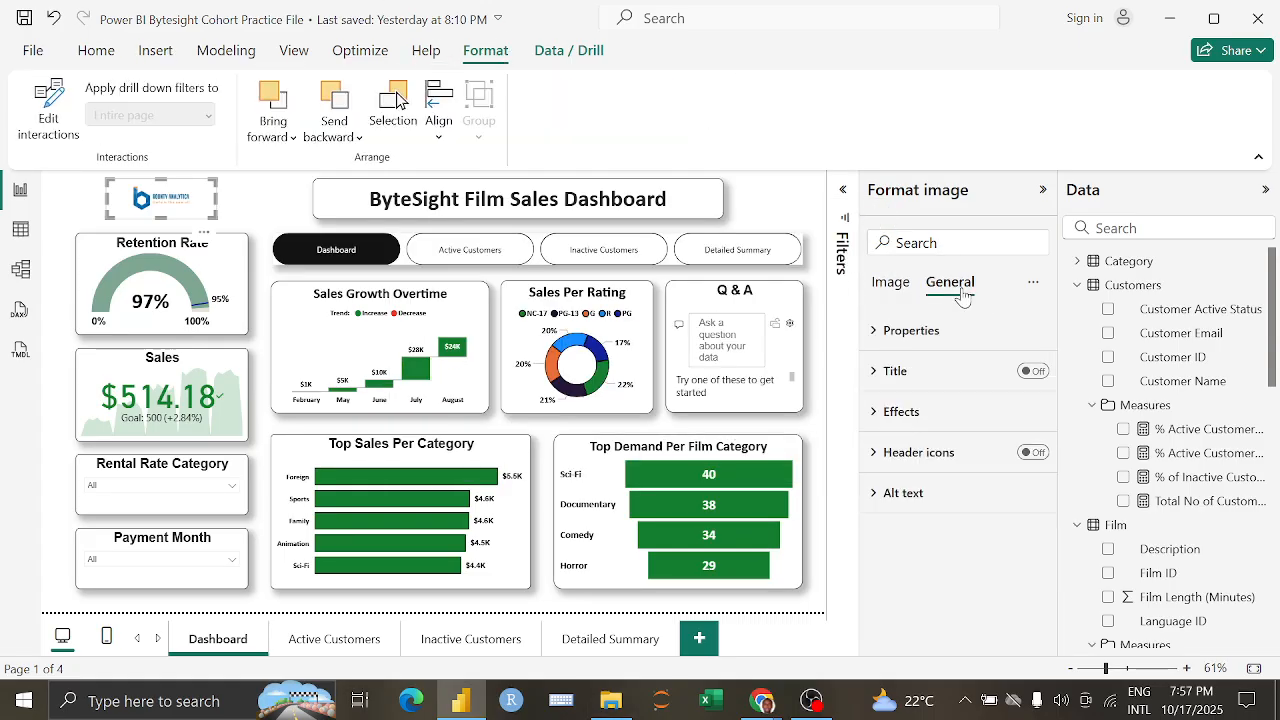
click(957, 426)
scroll(997, 515, down, 2)
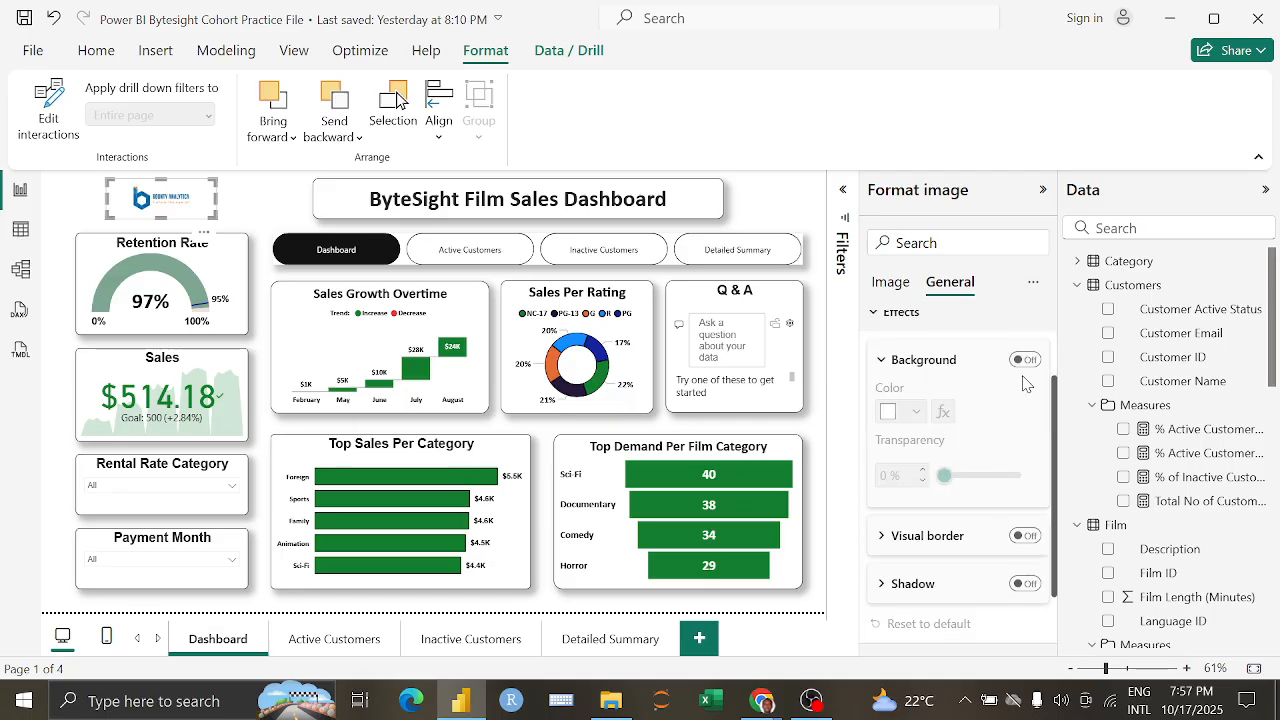
click(1025, 537)
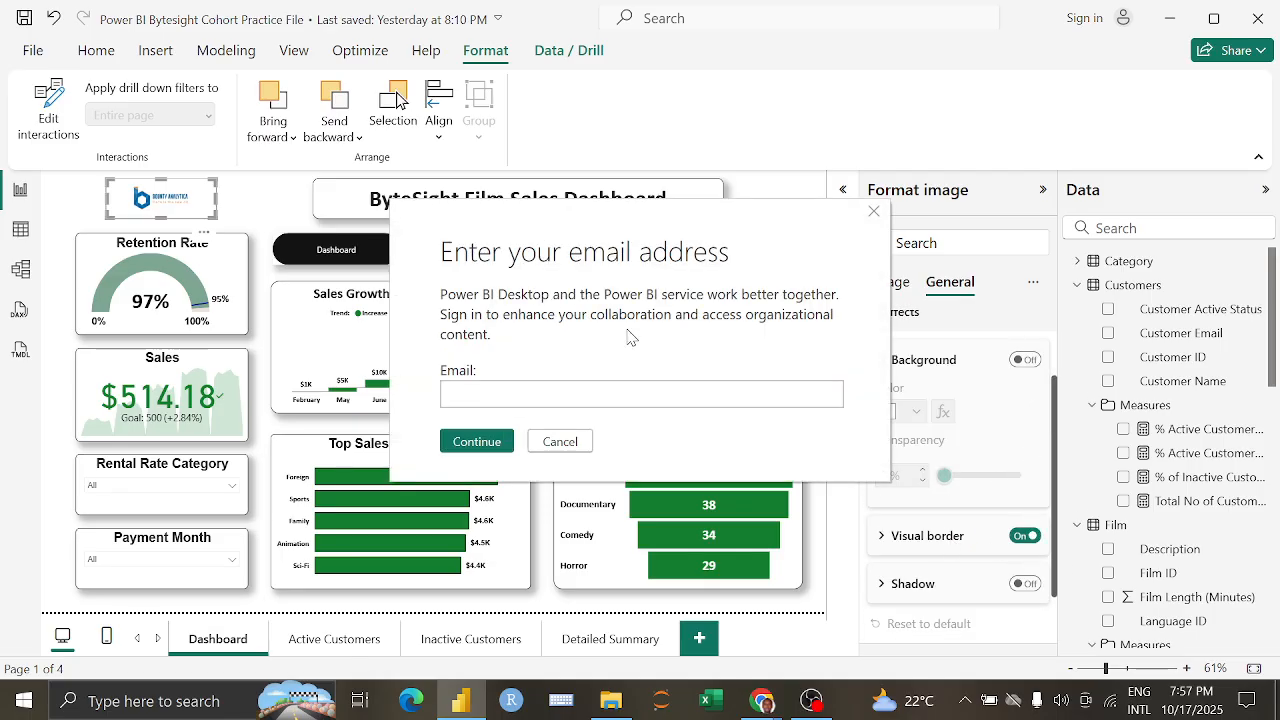
click(874, 213)
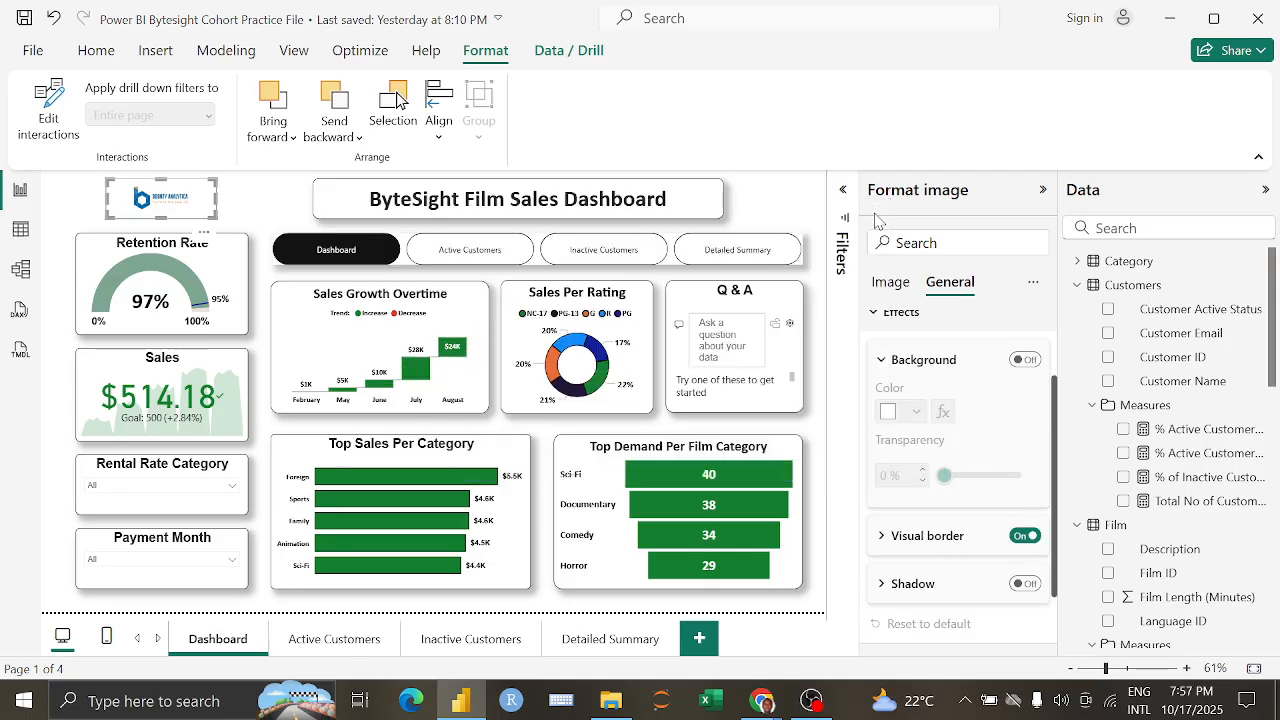
click(1030, 586)
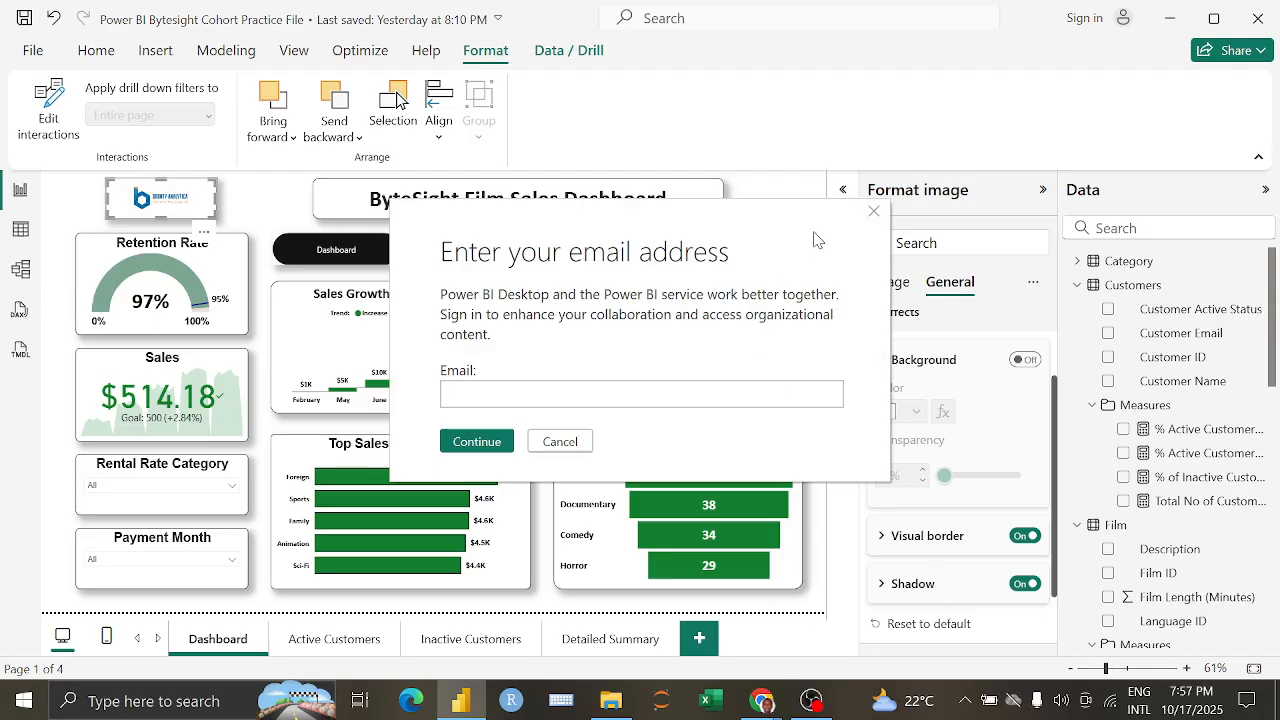
click(876, 213)
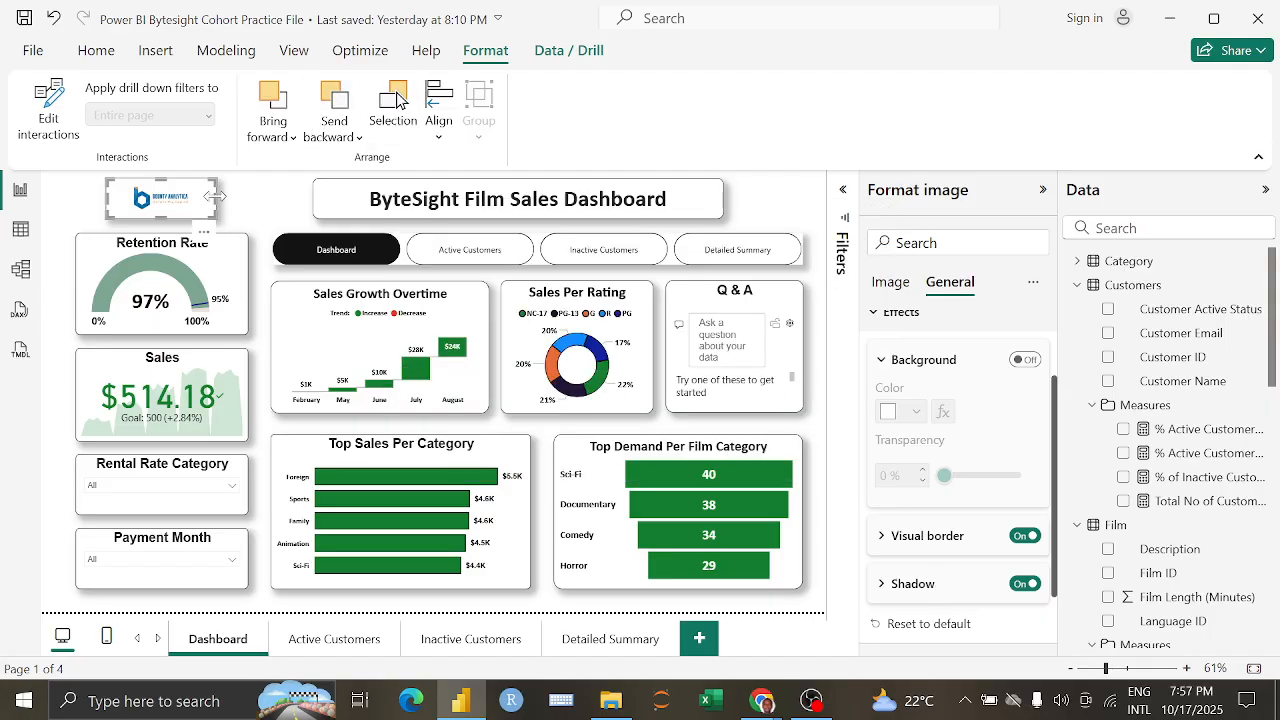
Step: Widen the logo on both sides to match the width of the Retention Rate card below it
drag(236, 202, 250, 202)
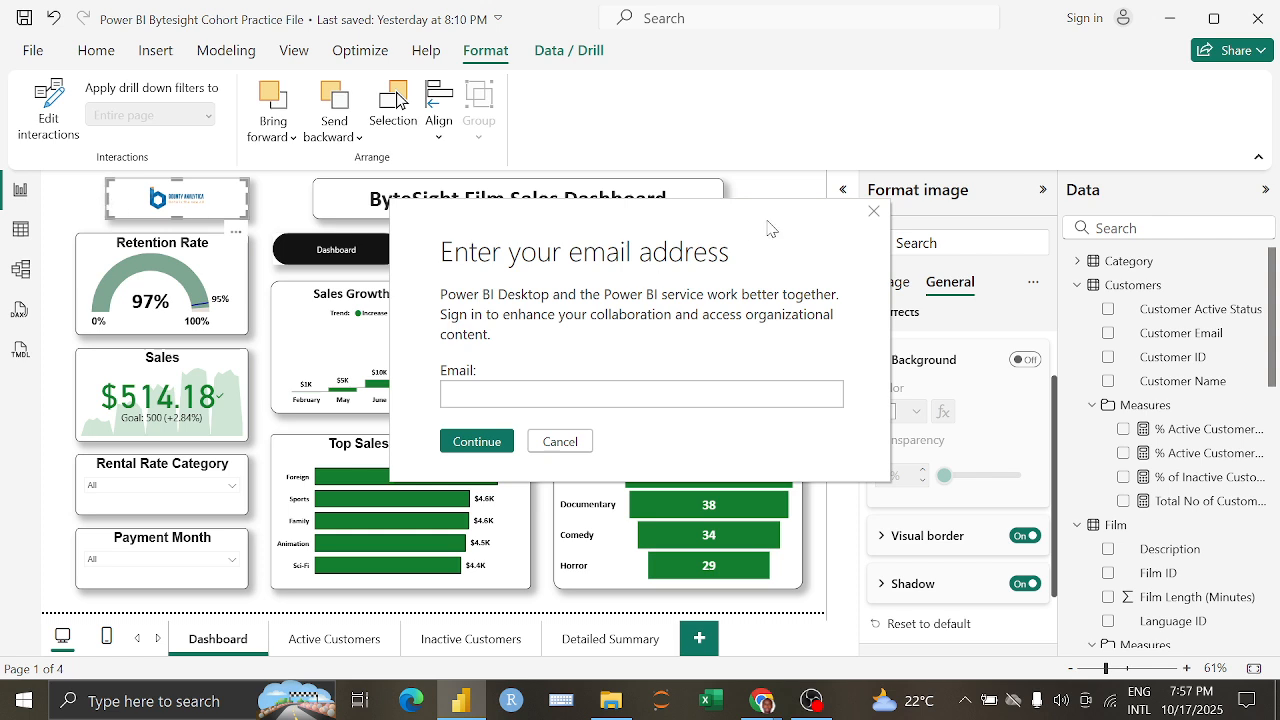
click(876, 213)
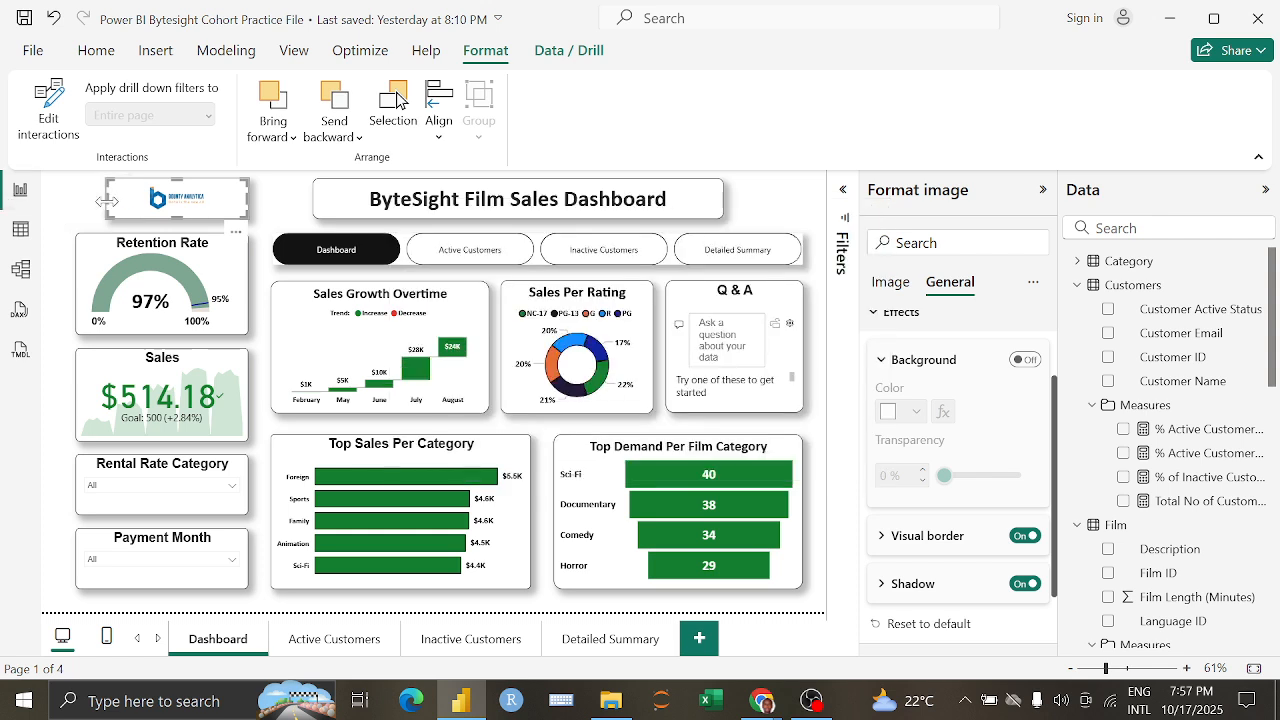
drag(106, 208, 77, 210)
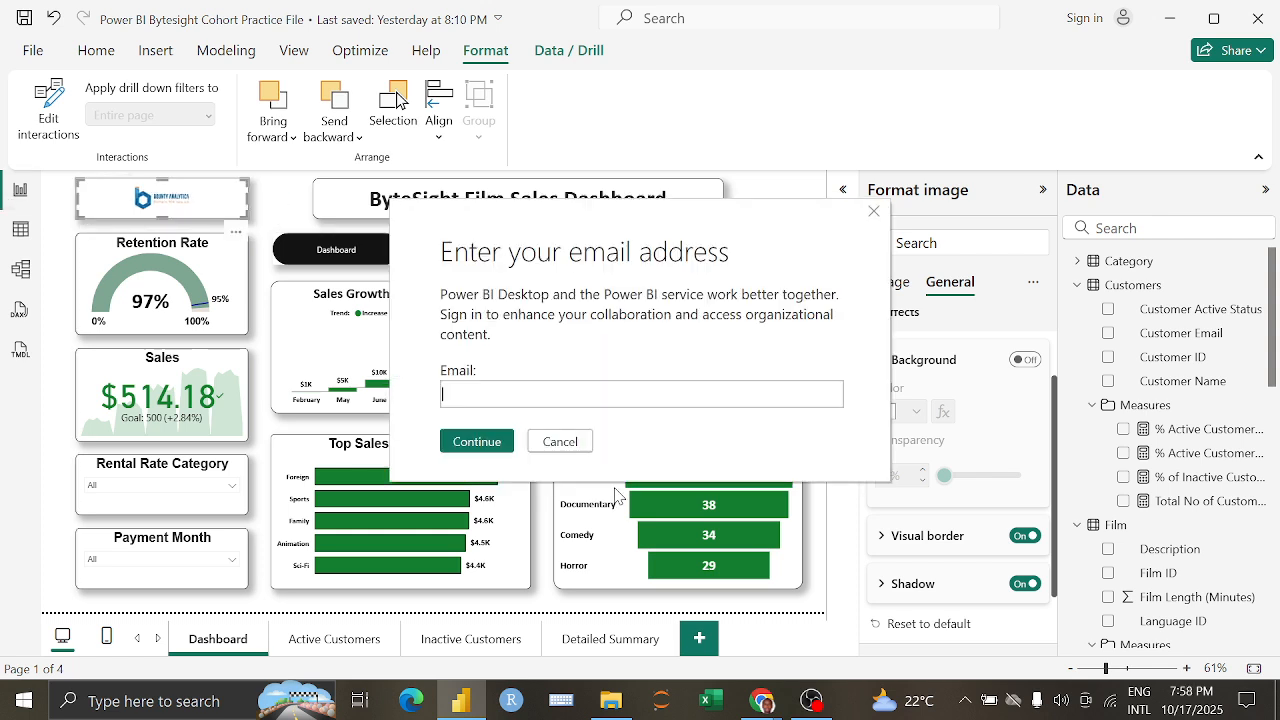
click(579, 444)
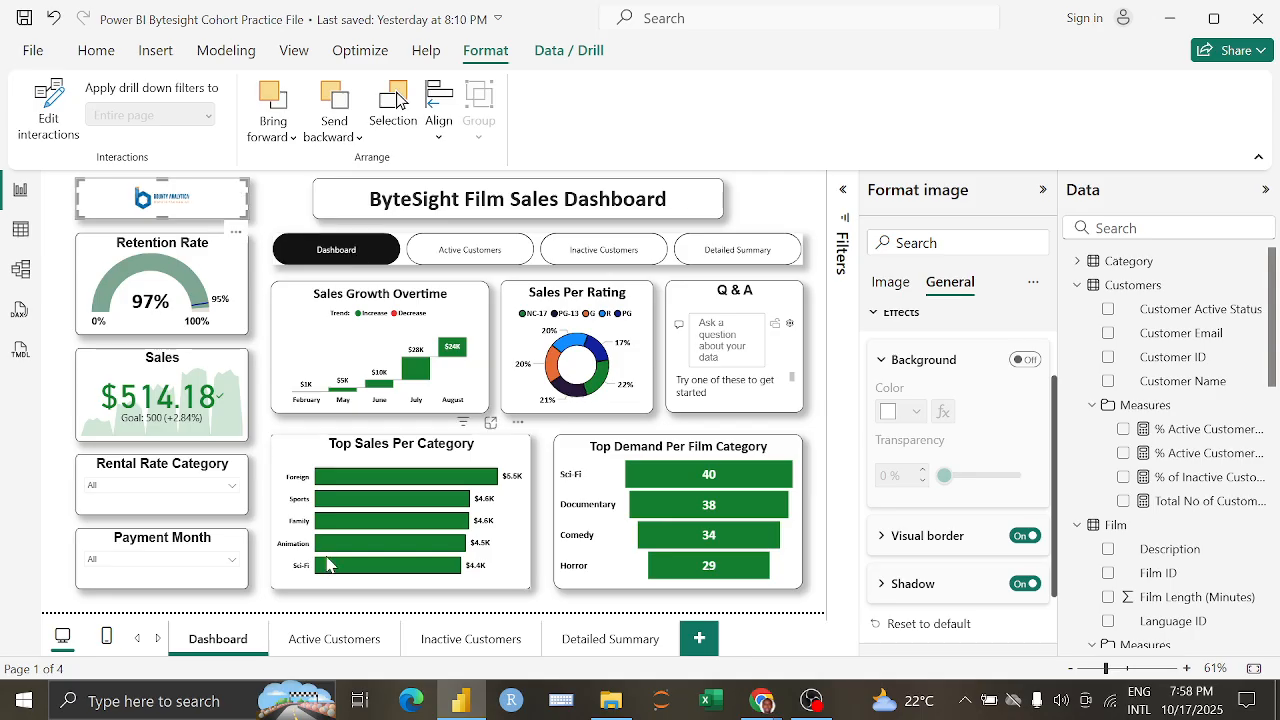
Step: Copy the formatted logo to the same spot on the Active Customers and Inactive Customers pages
click(334, 639)
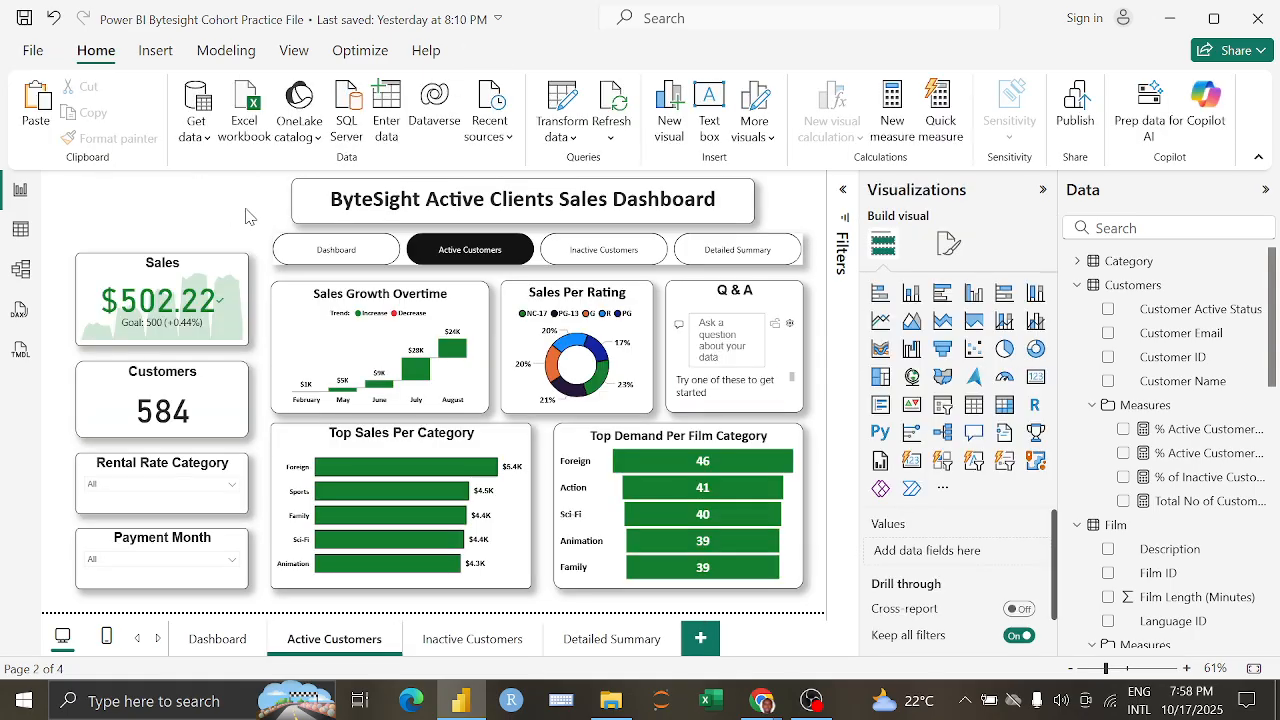
click(247, 214)
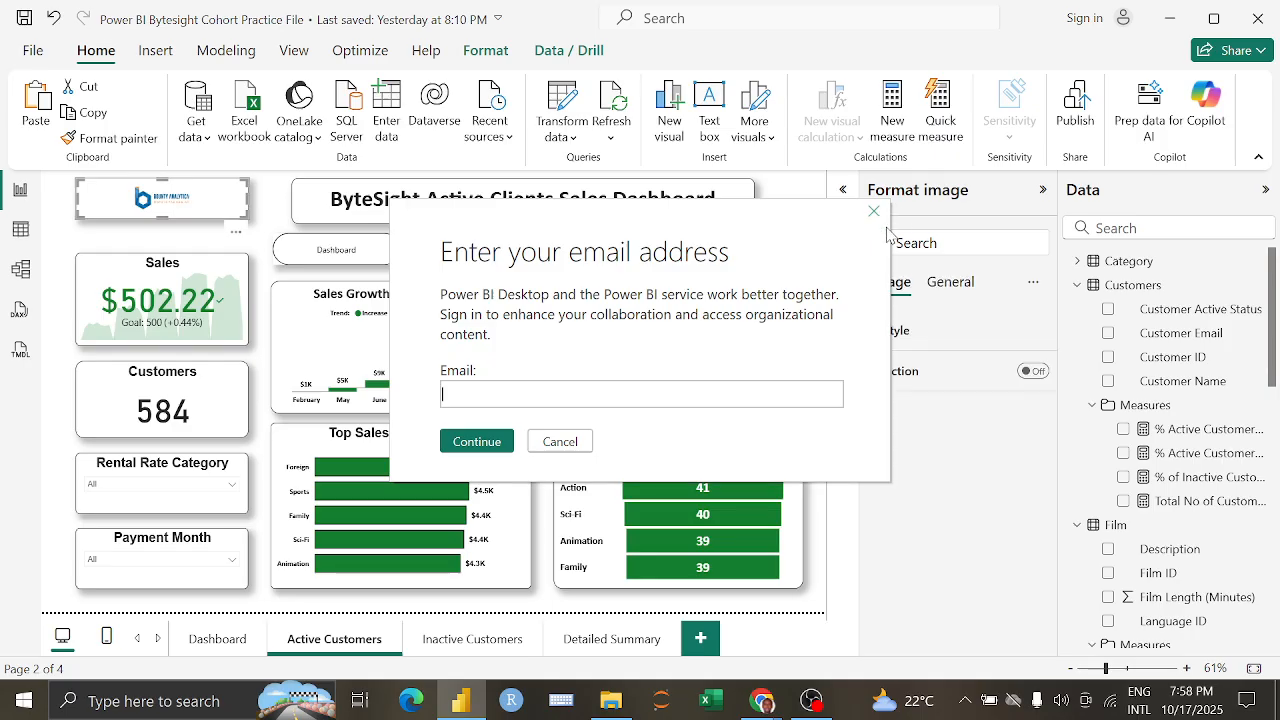
click(874, 213)
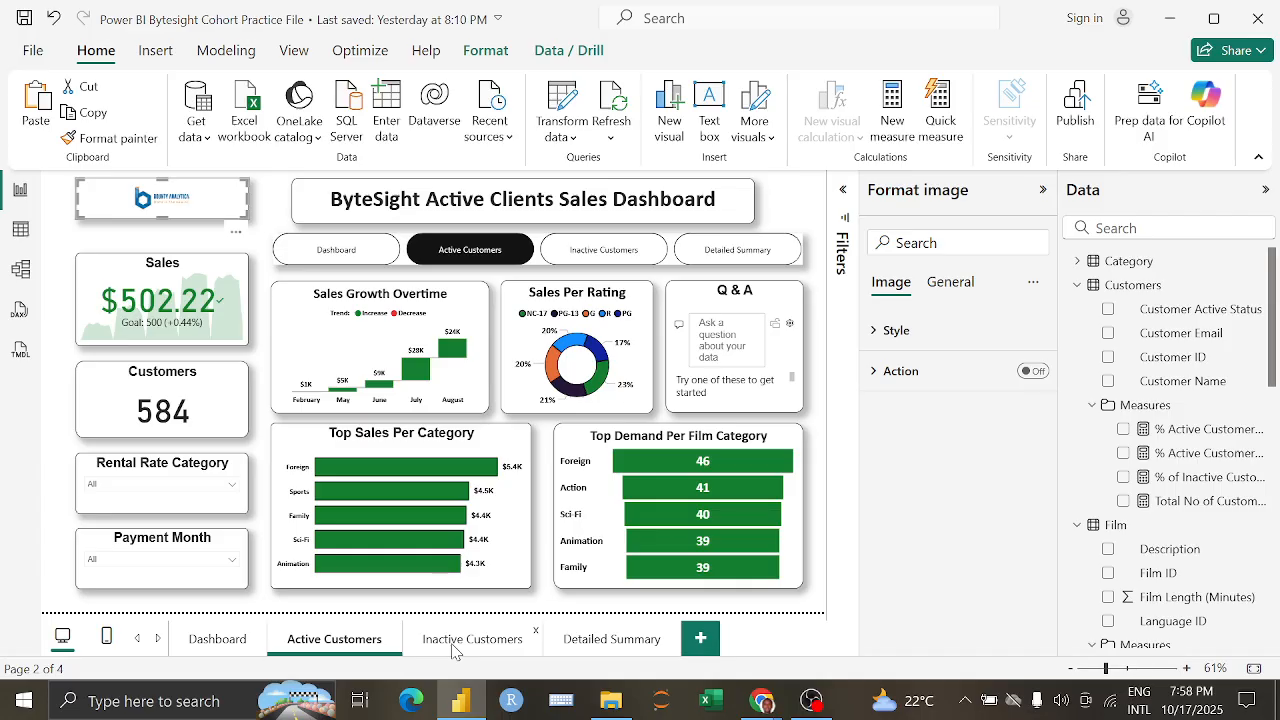
click(455, 645)
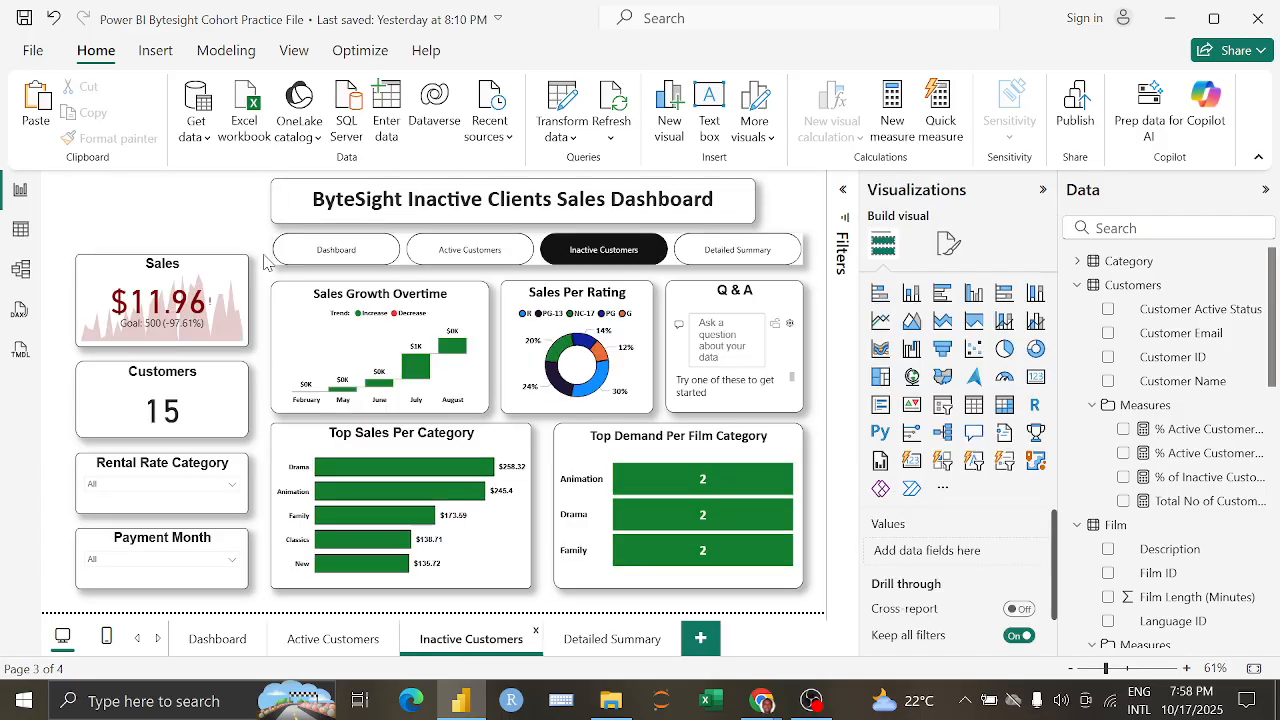
key(ctrl+v)
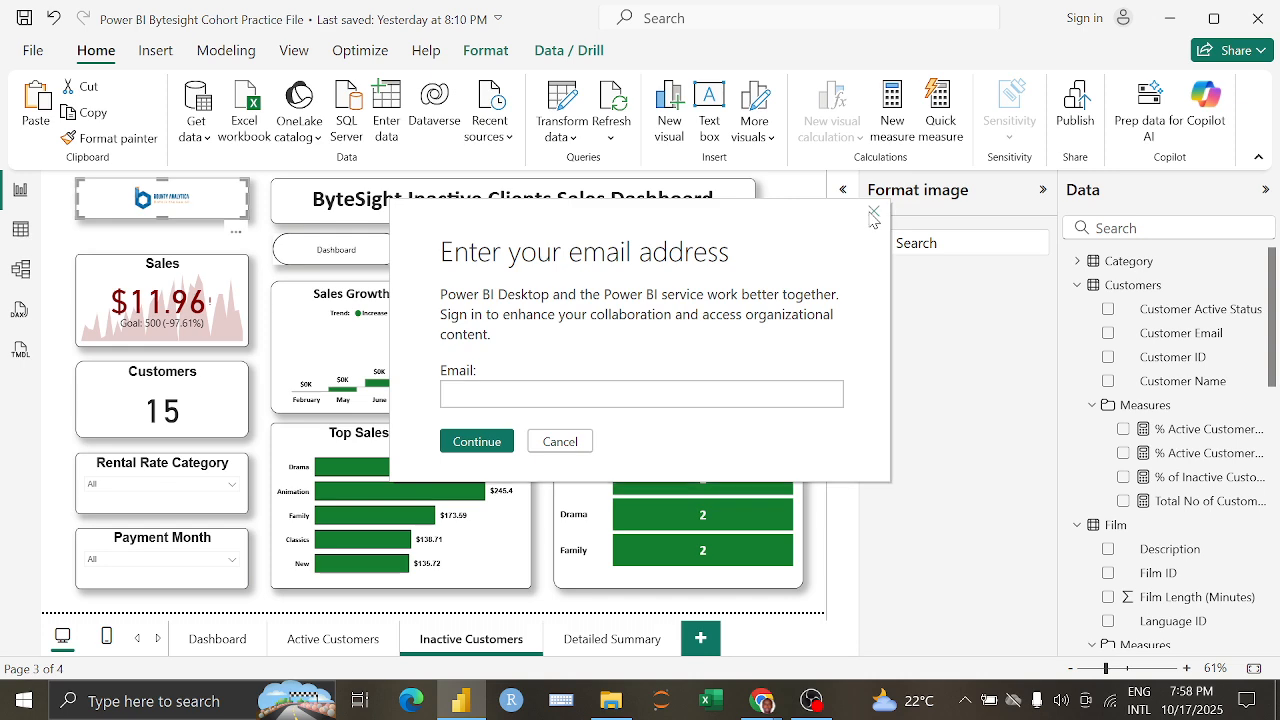
Step: Paste the formatted logo at the same spot on the Detailed Summary page and dismiss the sign-in prompts
click(874, 215)
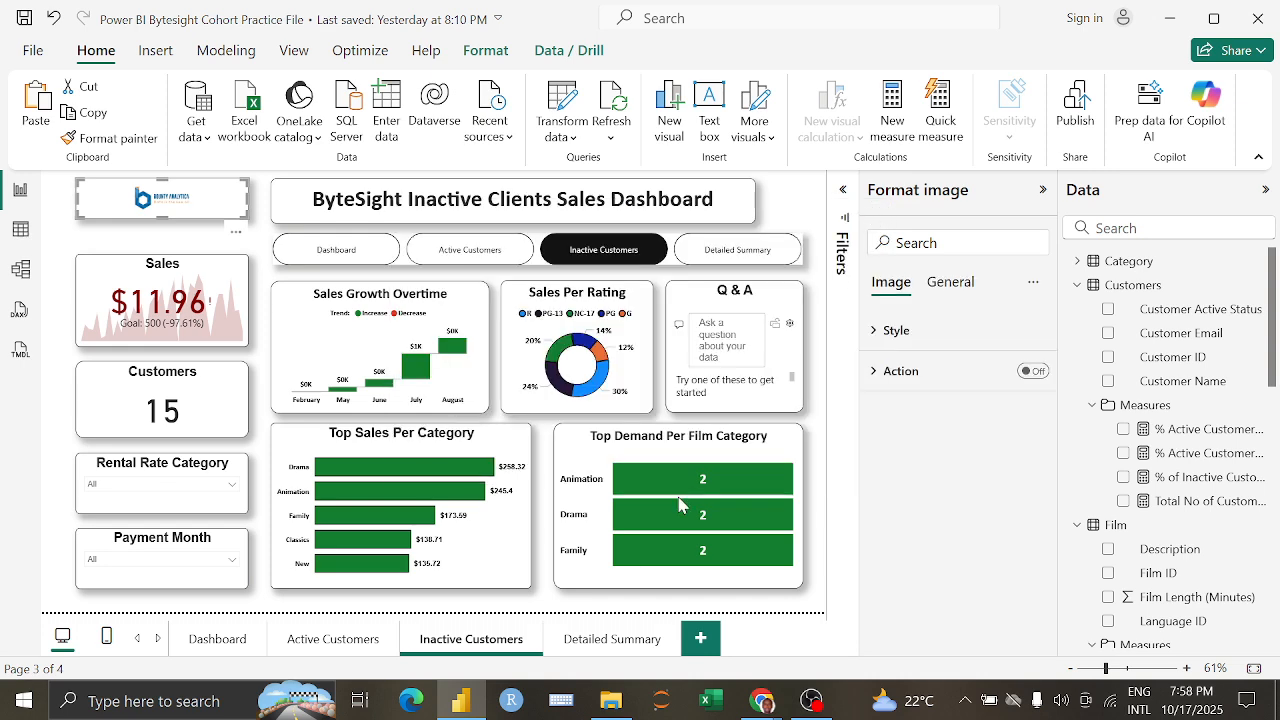
click(603, 640)
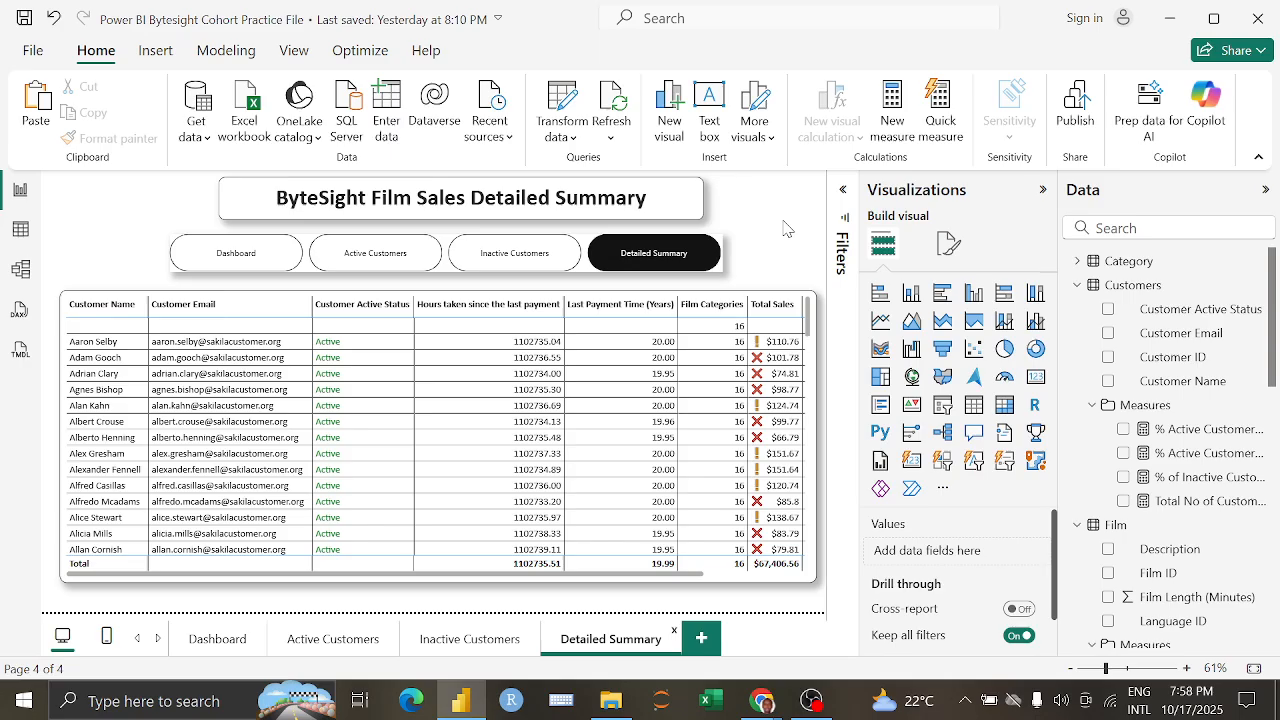
key(ctrl+v)
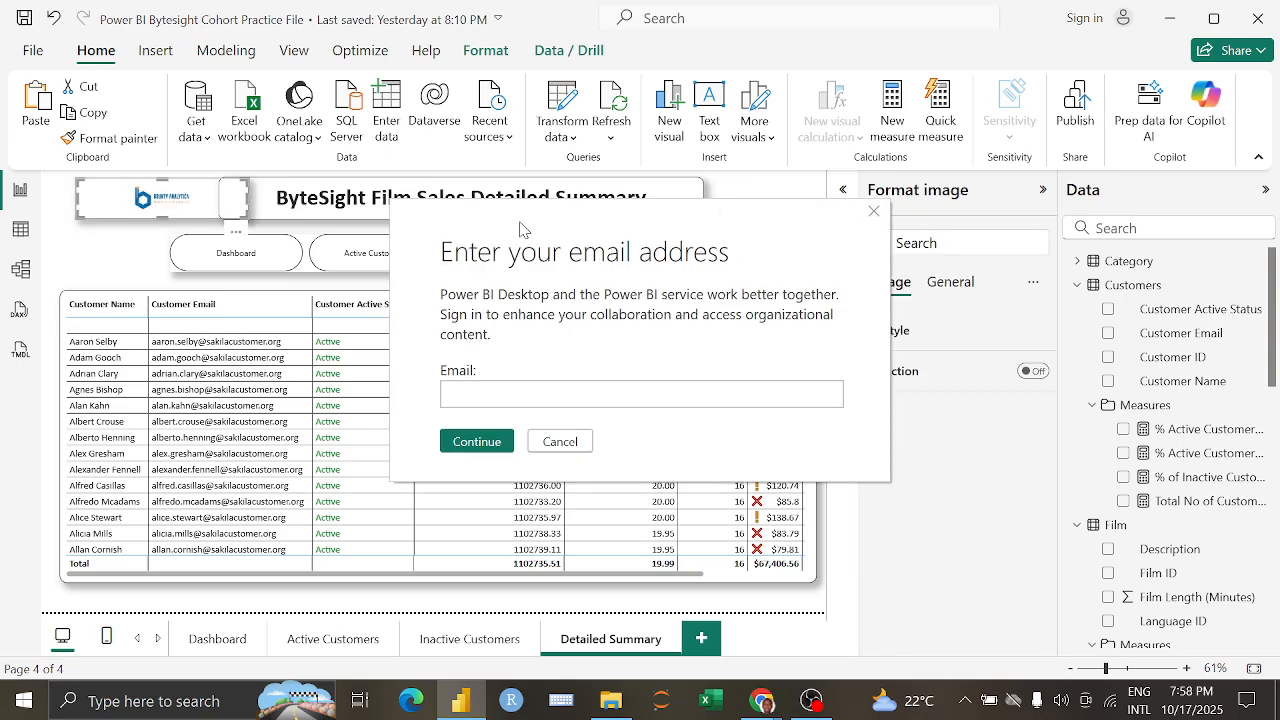
click(874, 211)
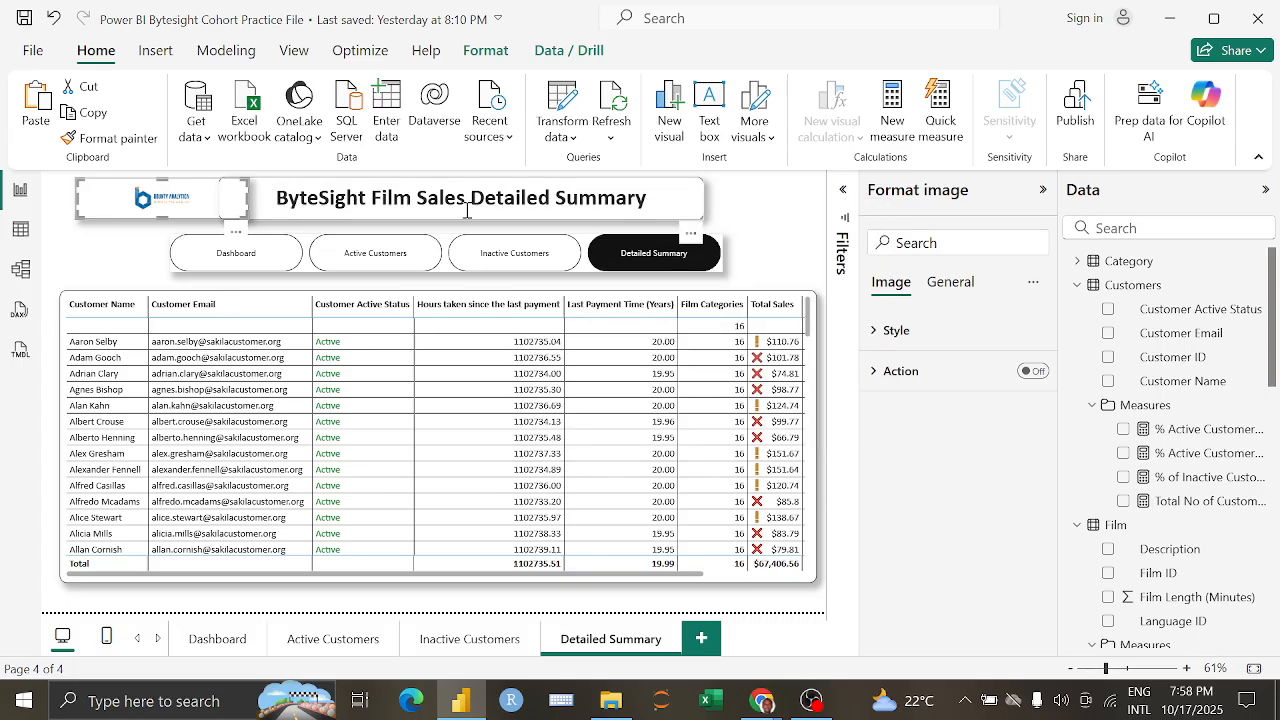
Step: Narrow the Detailed Summary title box from its left edge so it leaves a gap beside the logo
click(268, 204)
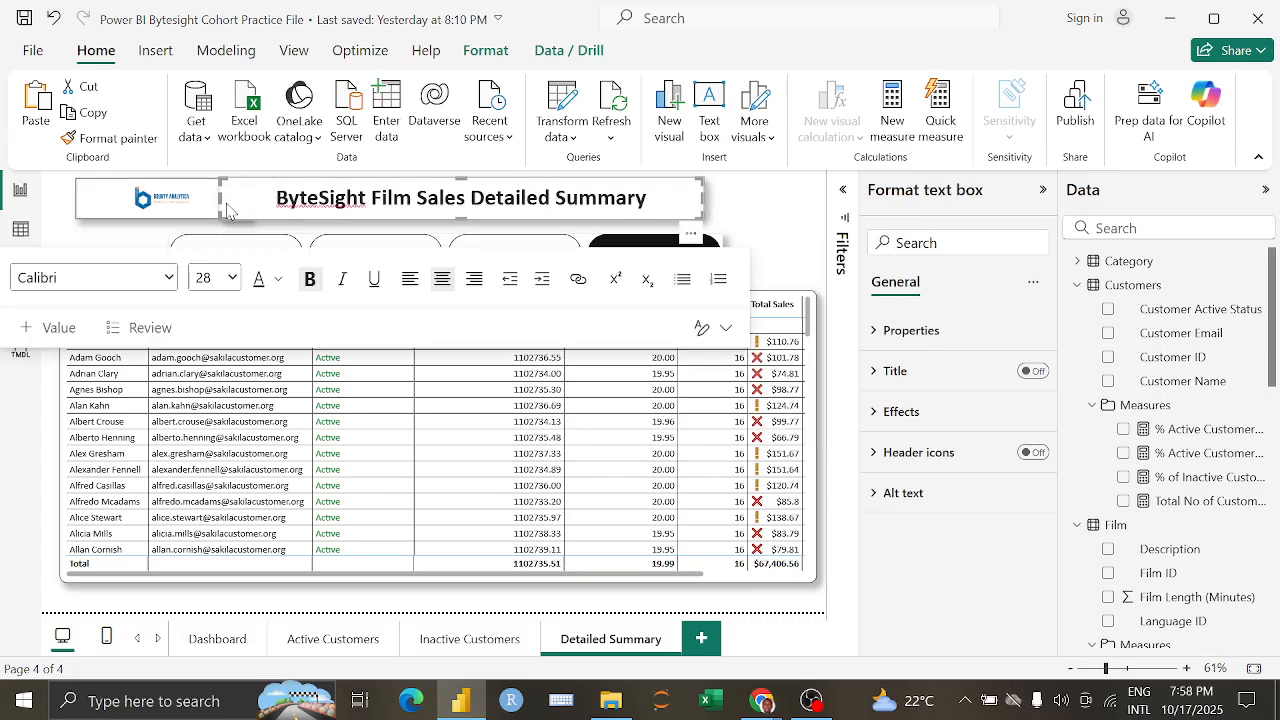
drag(224, 207, 264, 207)
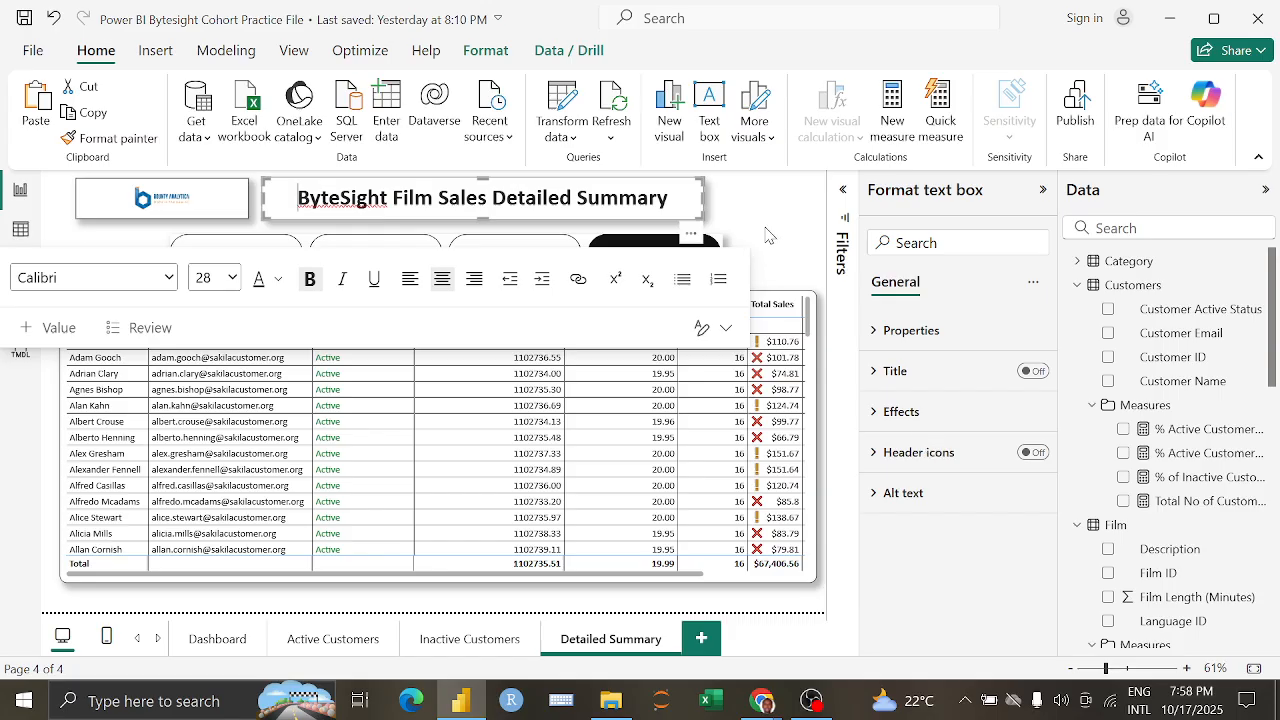
click(768, 235)
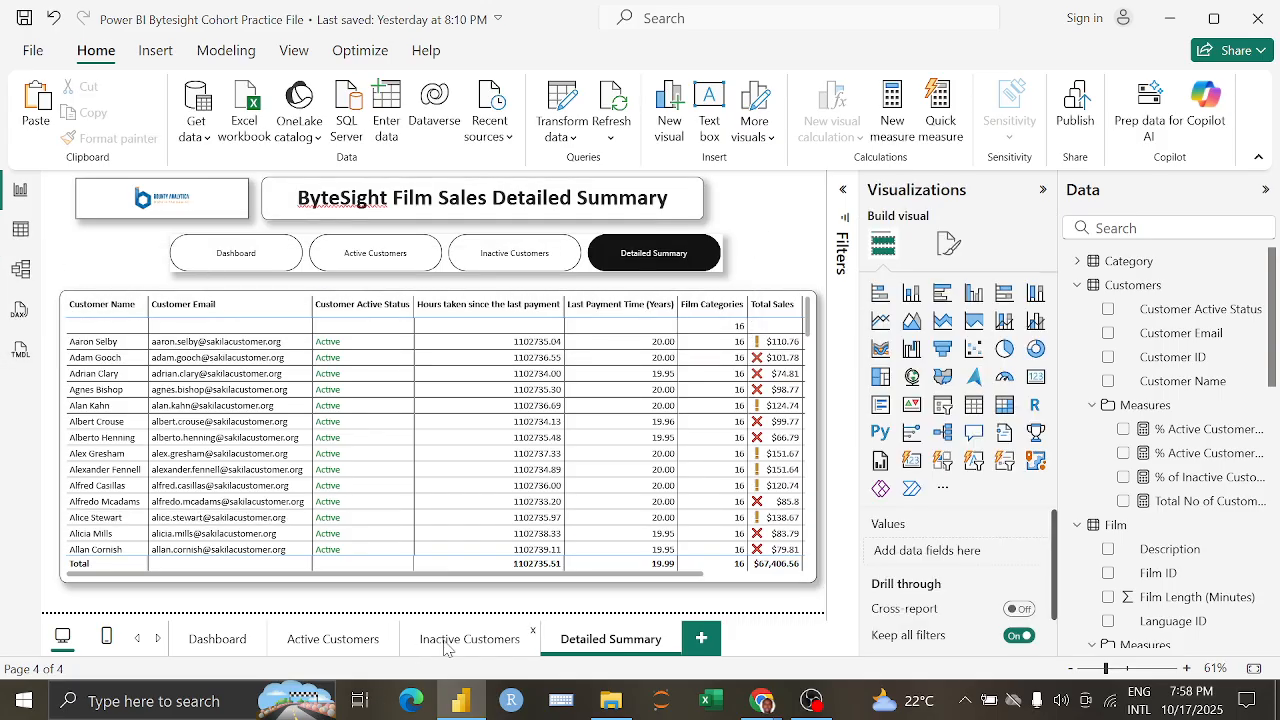
Step: Move the Sales card on the Inactive Customers page up, closer to the logo
click(446, 645)
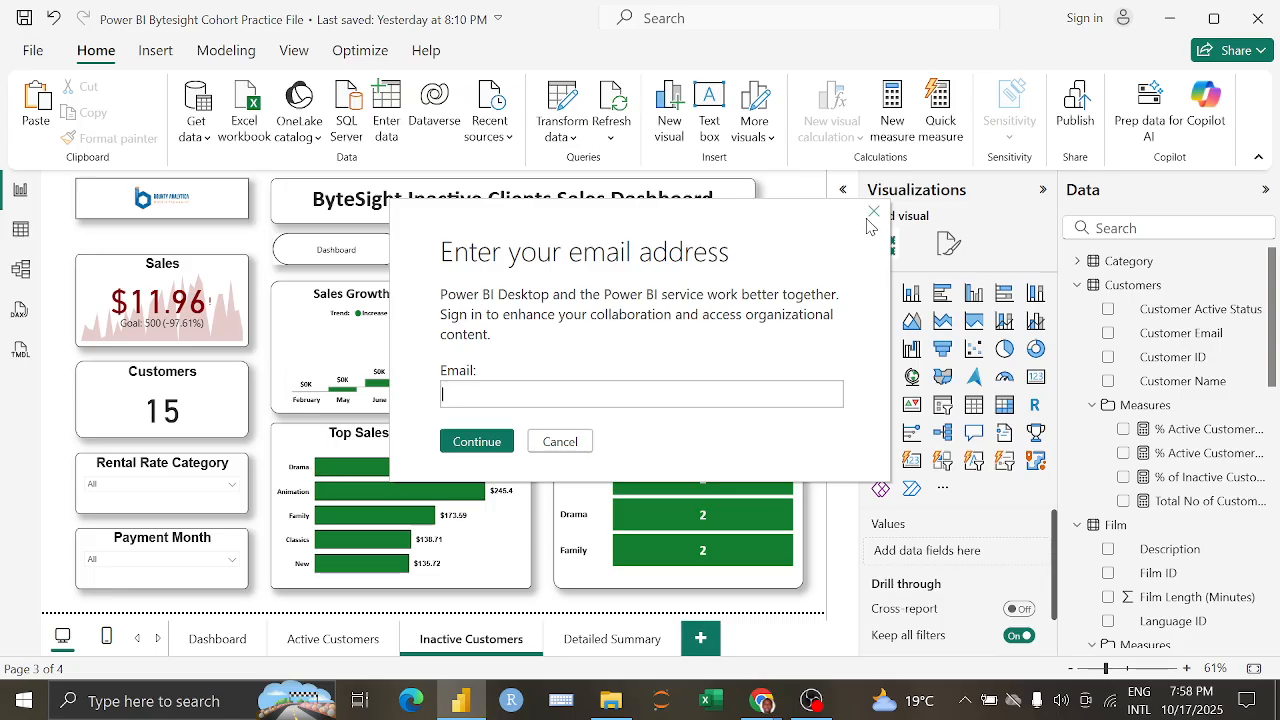
click(873, 213)
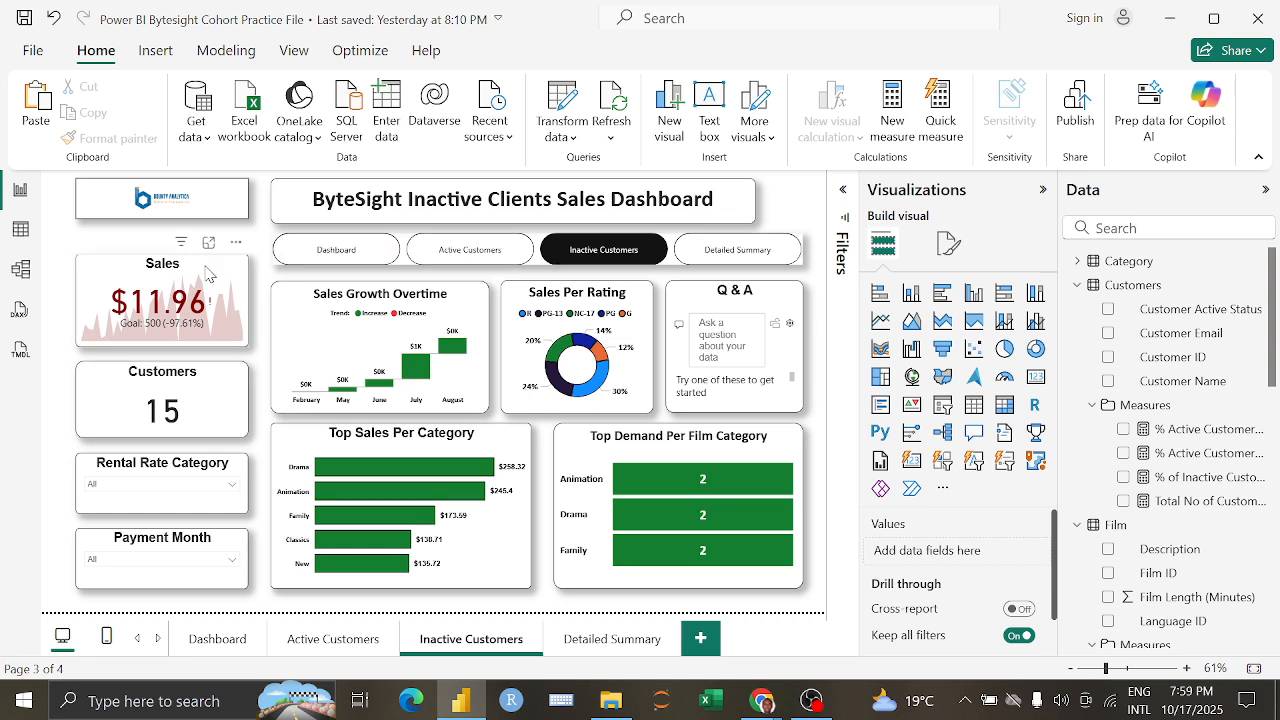
drag(213, 262, 208, 262)
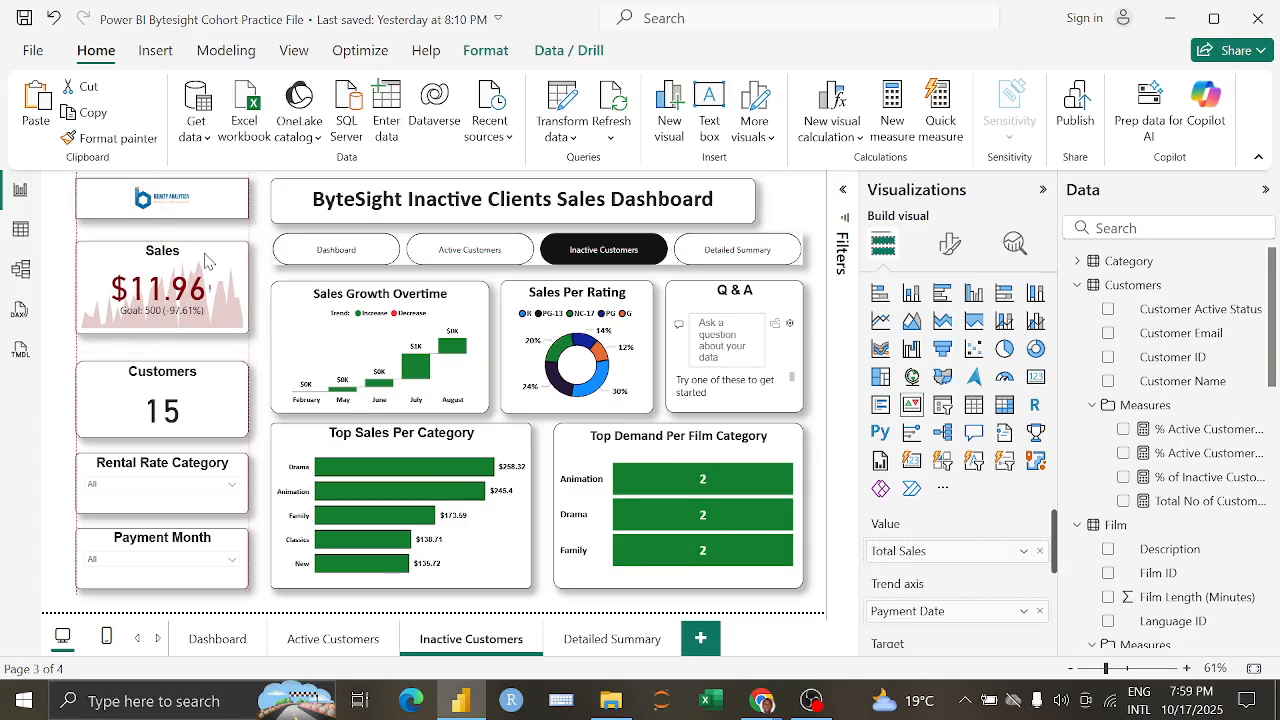
Step: Distribute the Sales, Customers, Rental Rate Category and Payment Month visuals vertically and align their centers on the Inactive Customers page
click(220, 378)
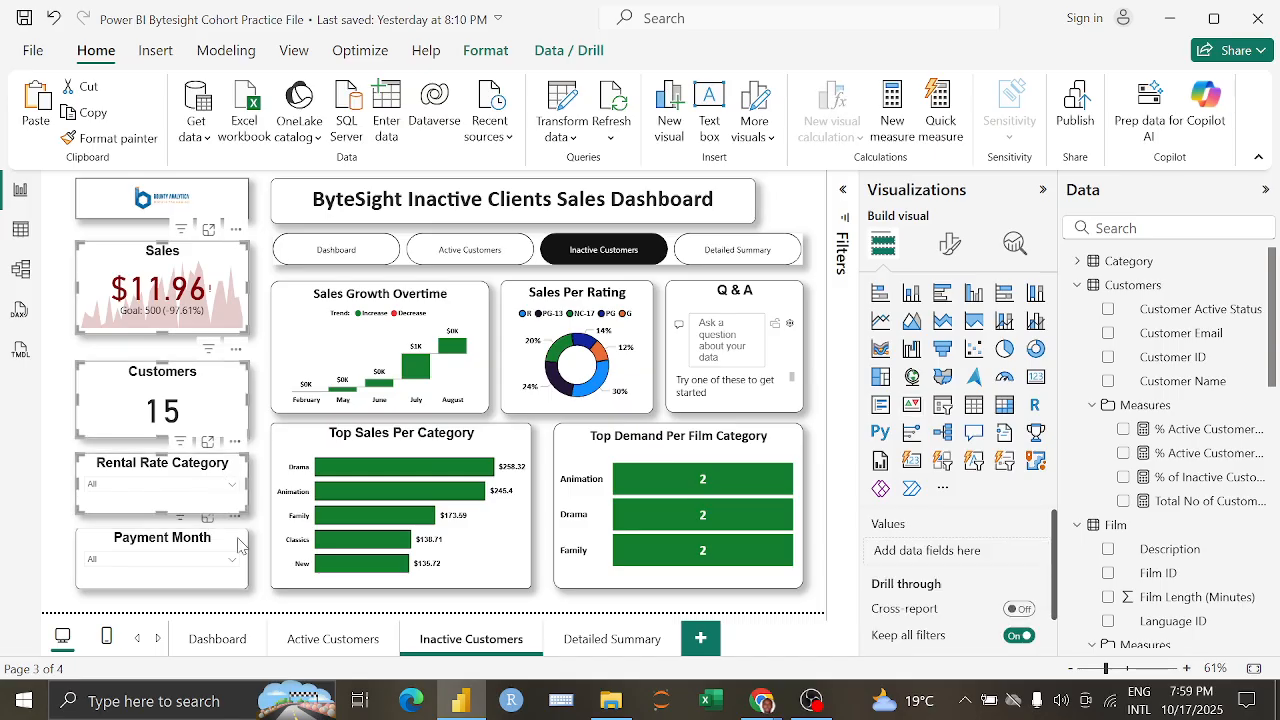
click(485, 52)
click(436, 110)
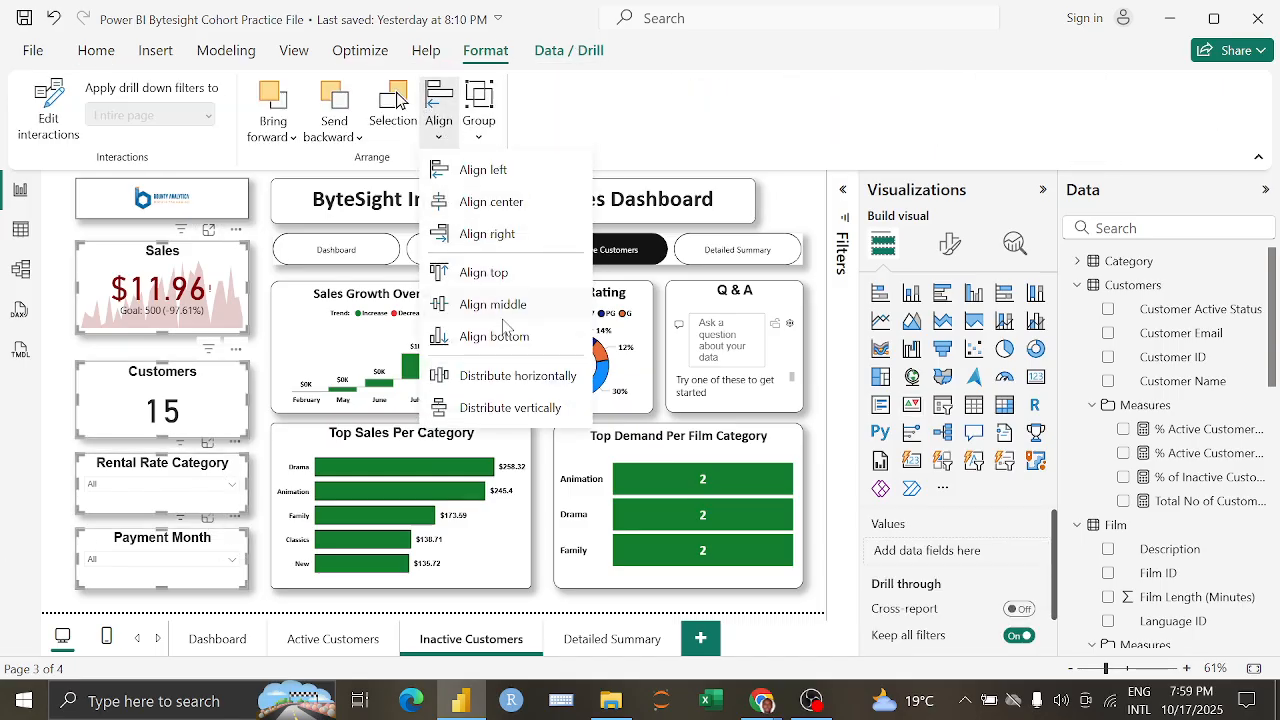
click(500, 407)
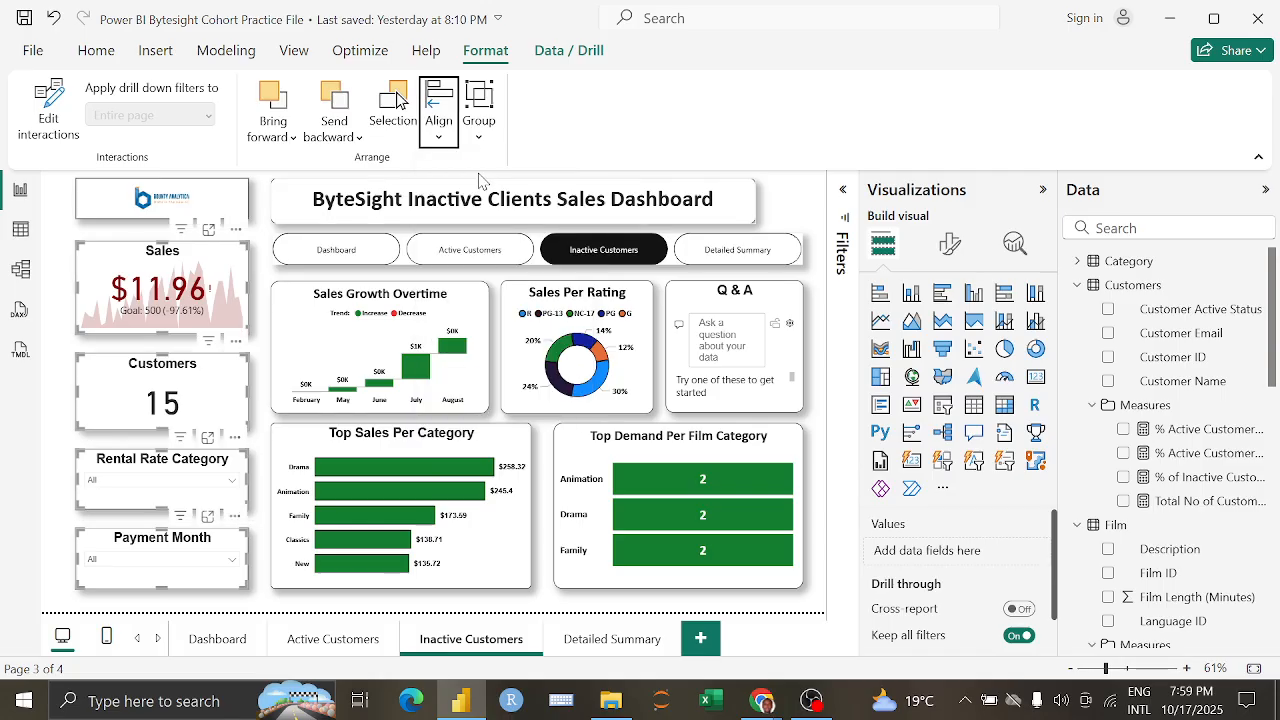
click(438, 120)
click(490, 202)
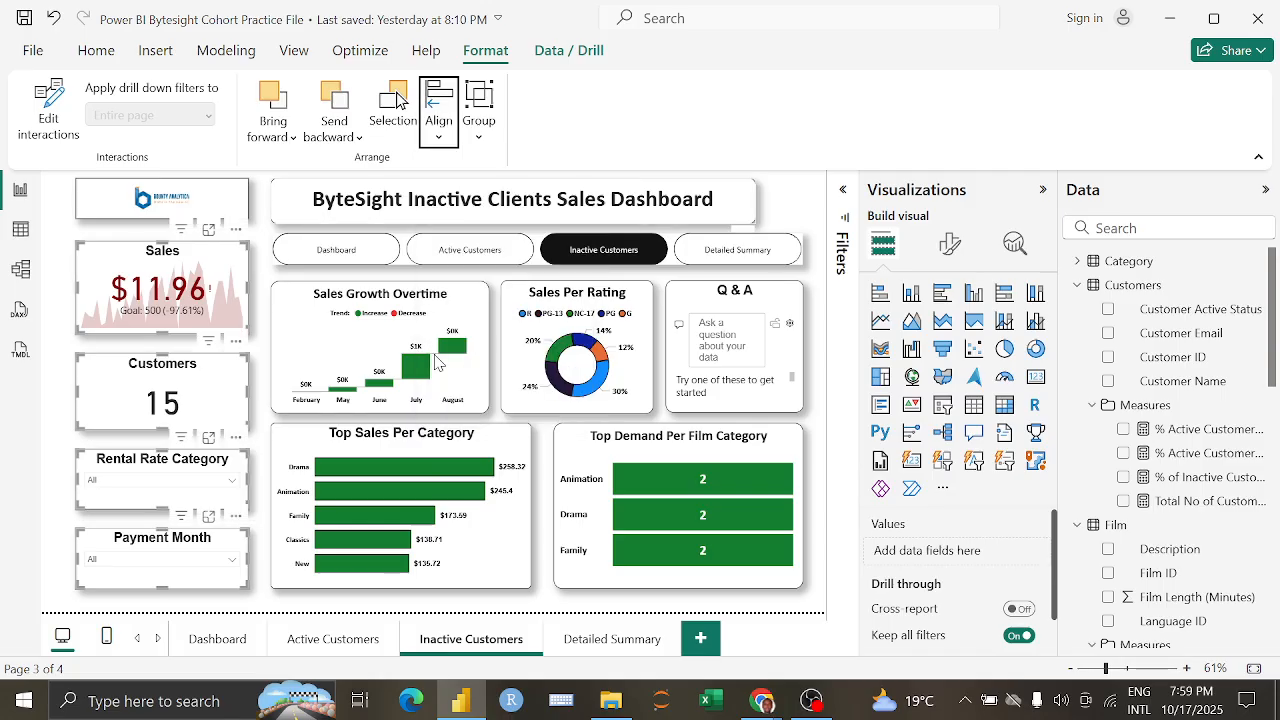
Step: Move the Sales card on the Active Customers page slightly up towards the logo
click(360, 642)
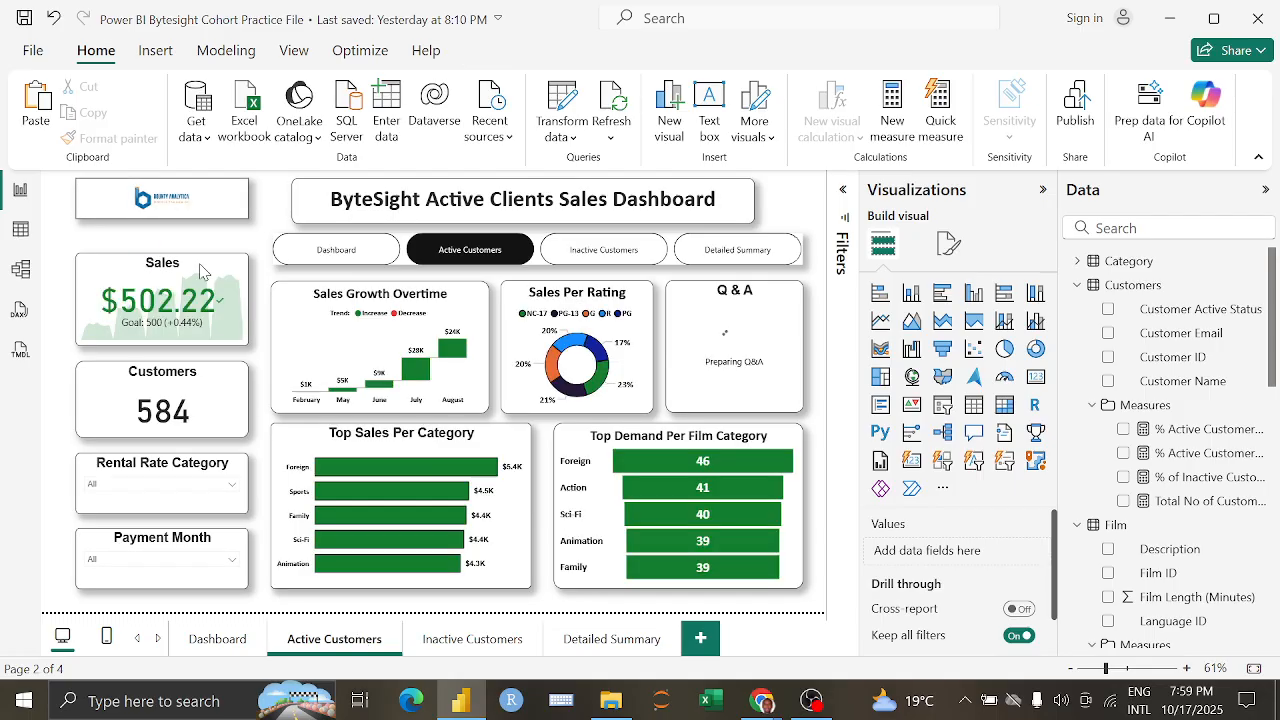
click(873, 212)
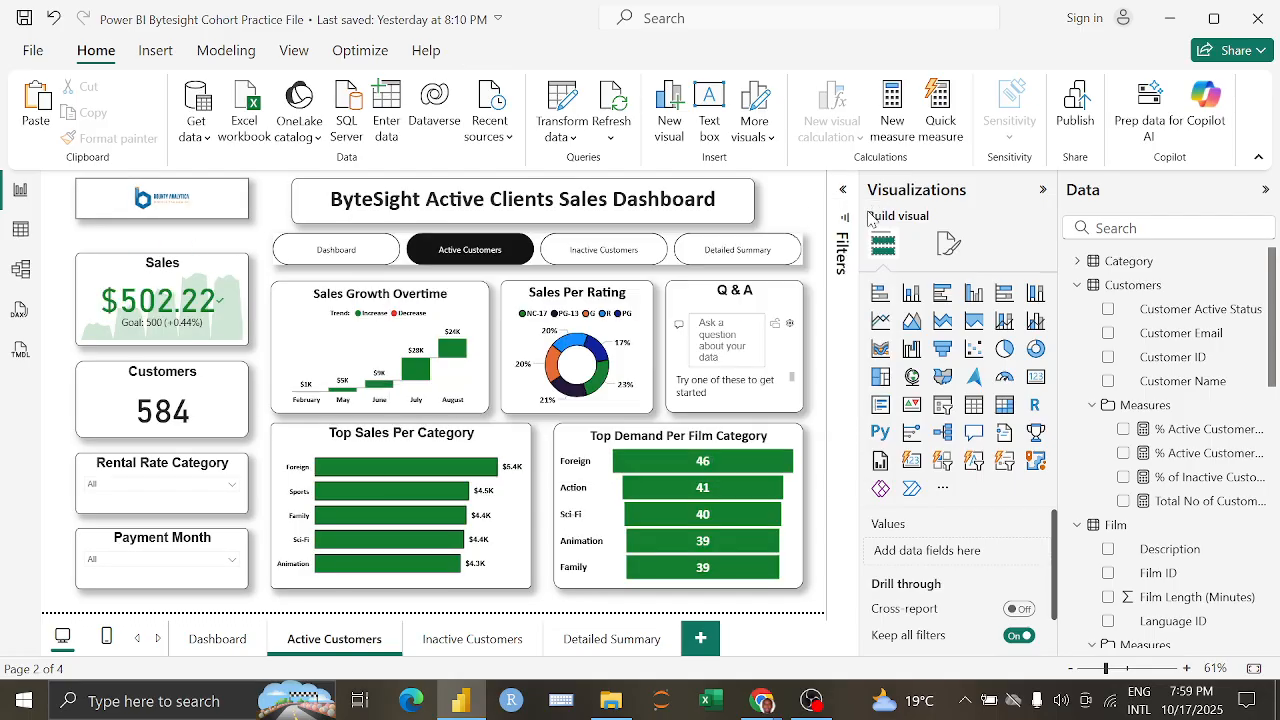
drag(212, 277, 221, 268)
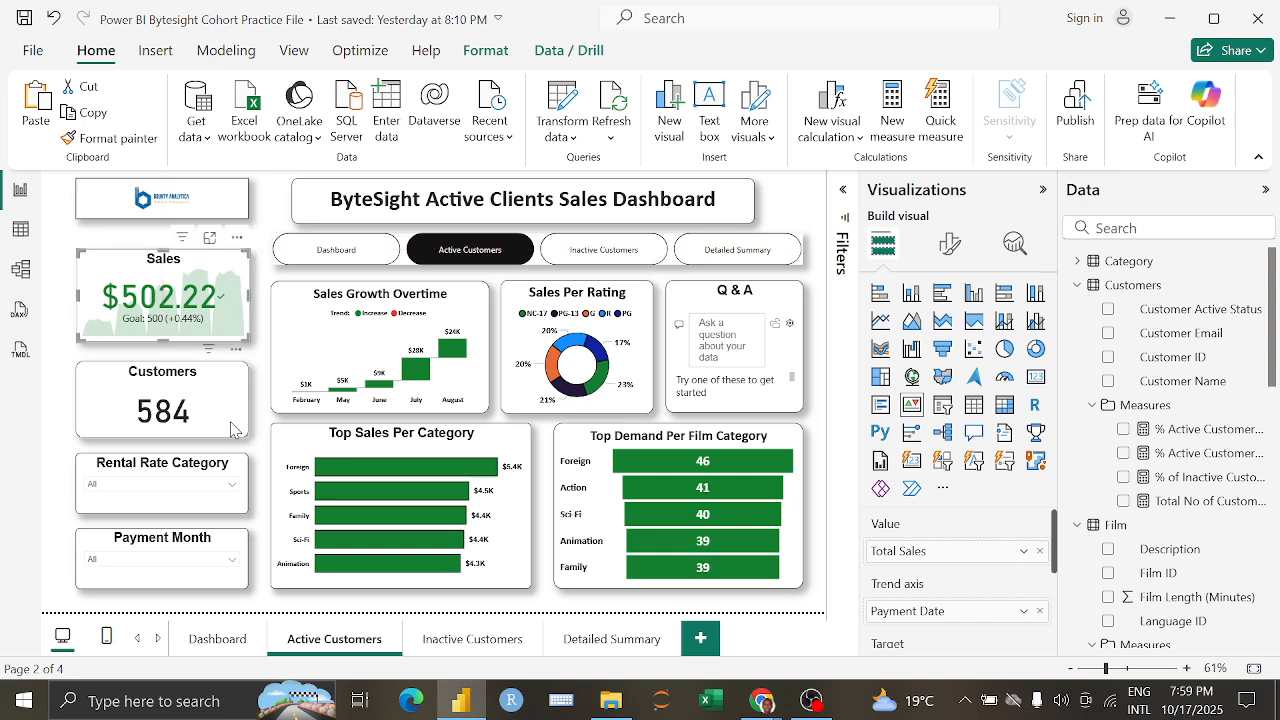
Step: Distribute the Active Customers page's Sales, Customers, Rental Rate Category and Payment Month visuals vertically and align their centers
ctrl+click(236, 547)
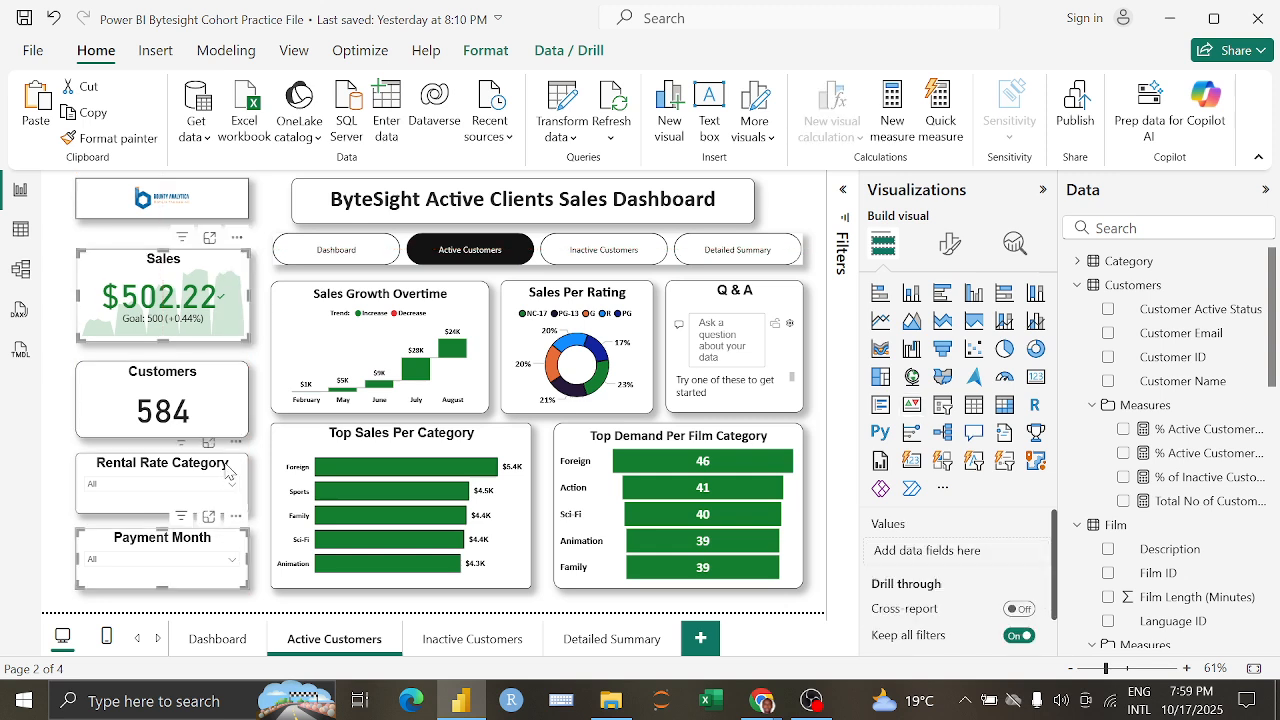
ctrl+click(229, 471)
ctrl+click(235, 382)
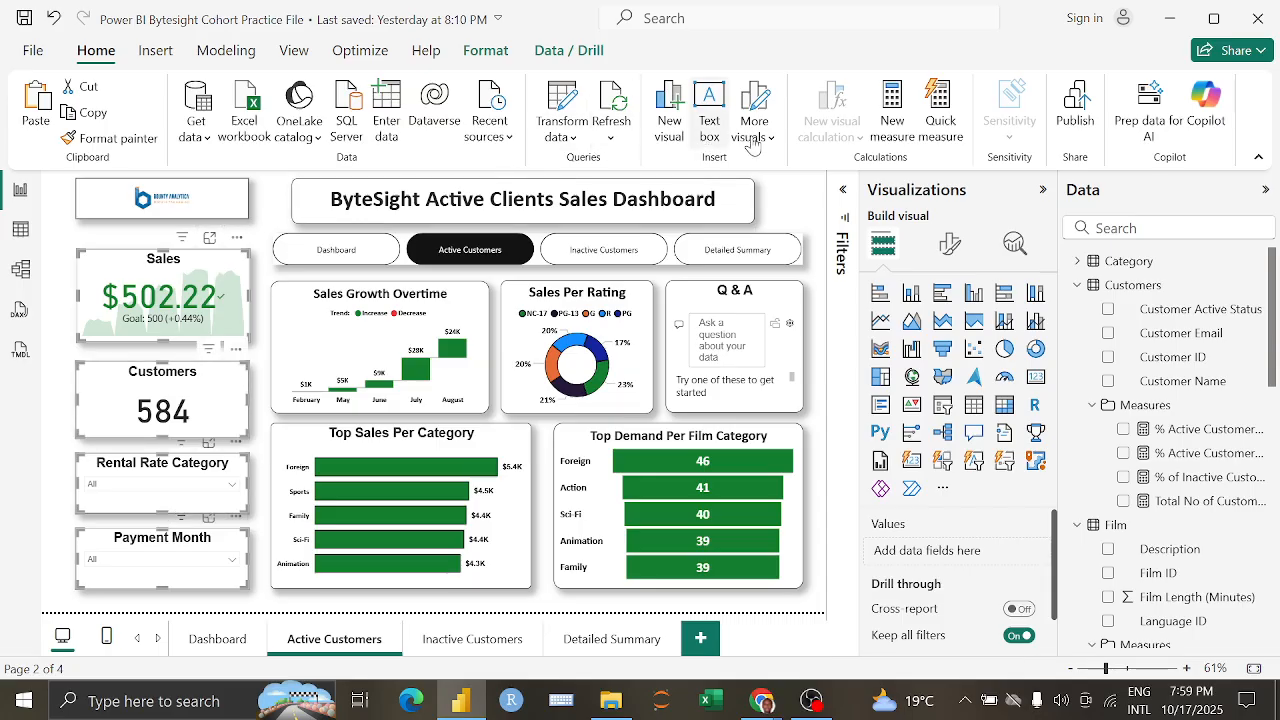
click(490, 52)
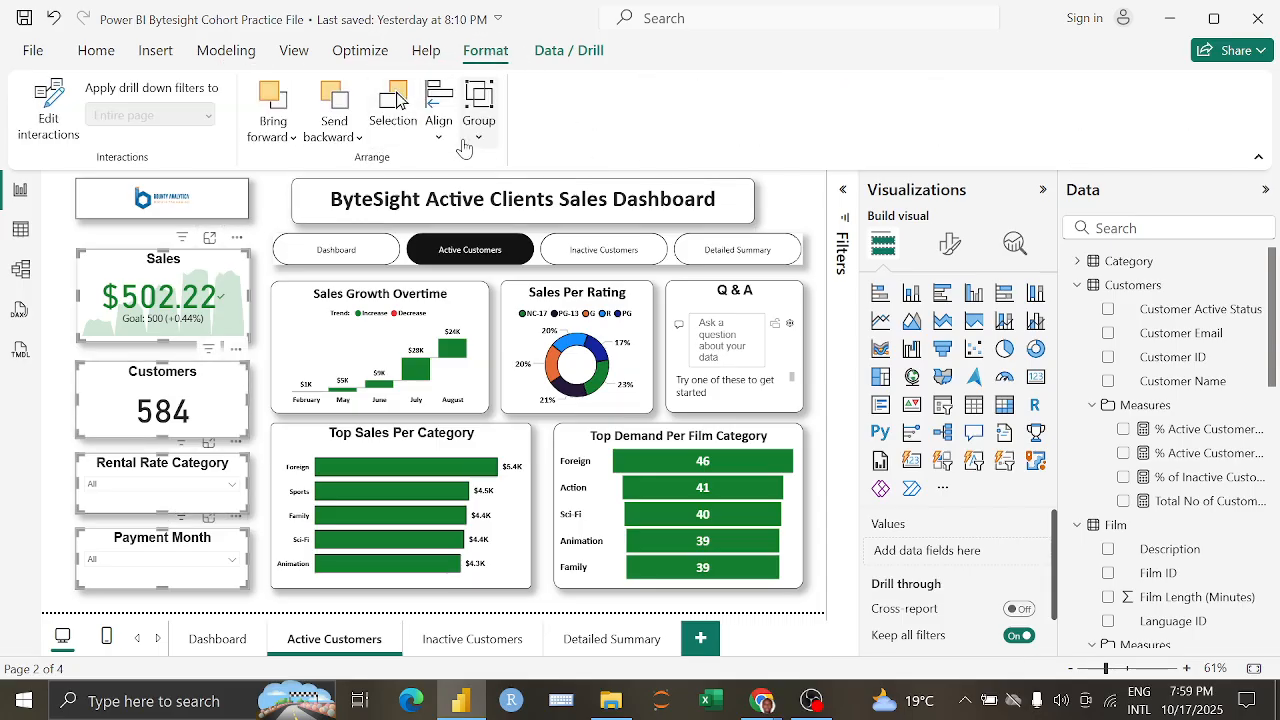
click(464, 148)
click(438, 120)
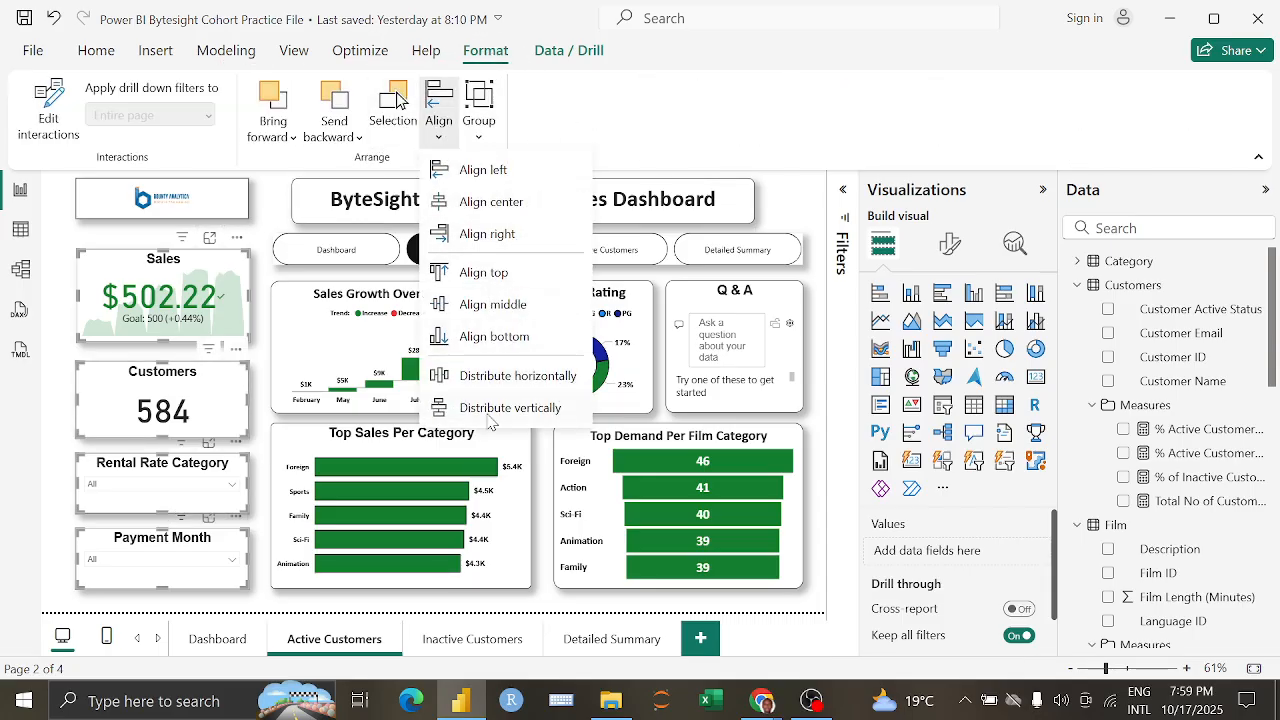
click(490, 412)
click(439, 115)
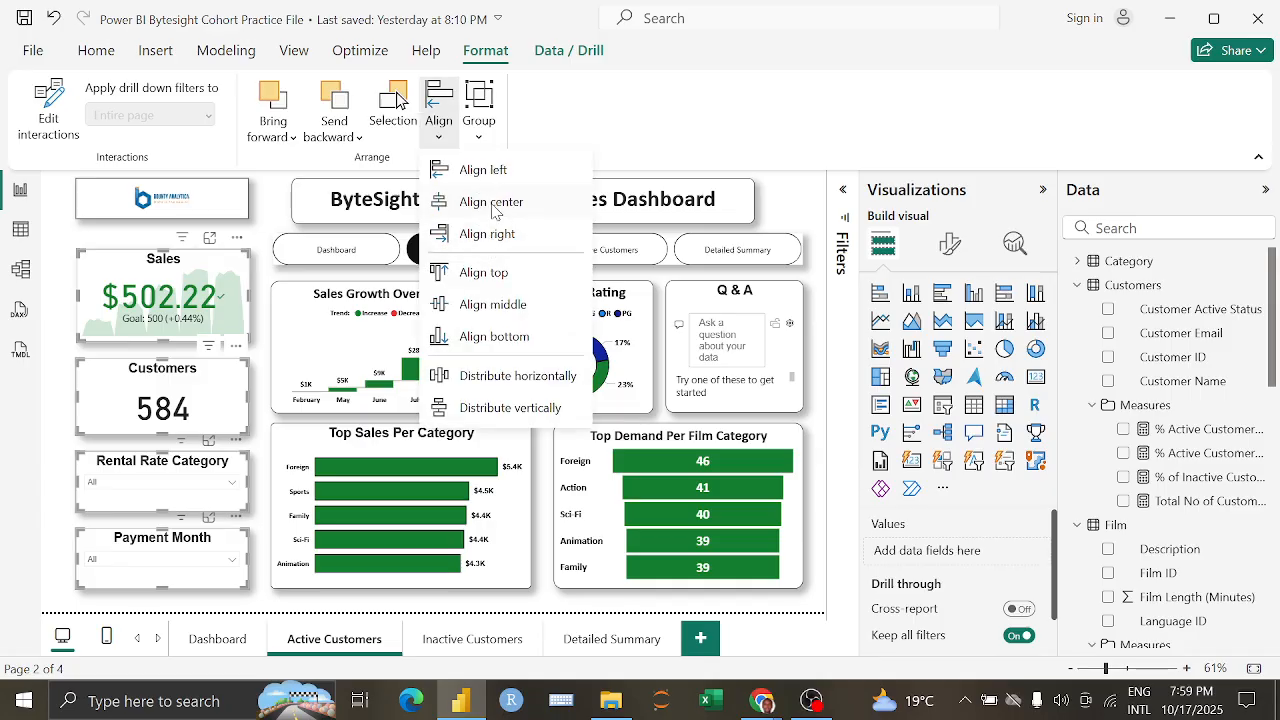
click(492, 204)
click(281, 207)
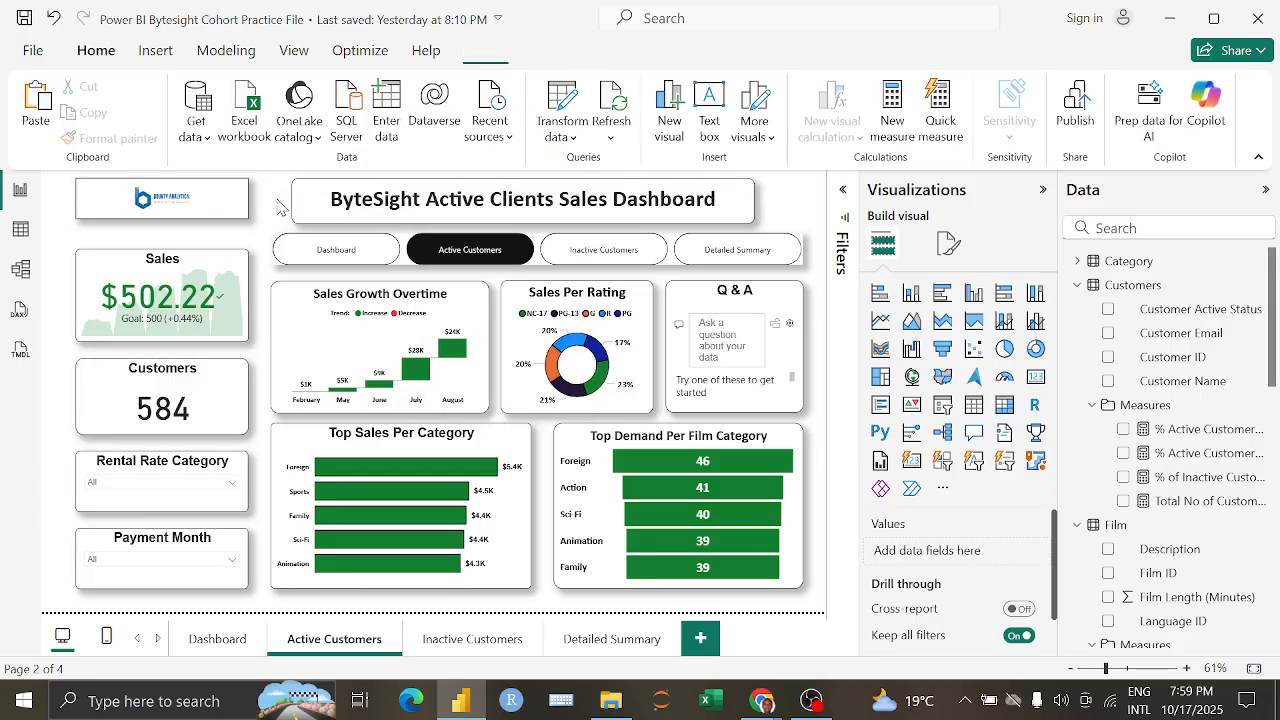
Step: On the Dashboard page, distribute the Retention Rate, Sales, Rental Rate Category and Payment Month visuals vertically and align their centers
click(236, 632)
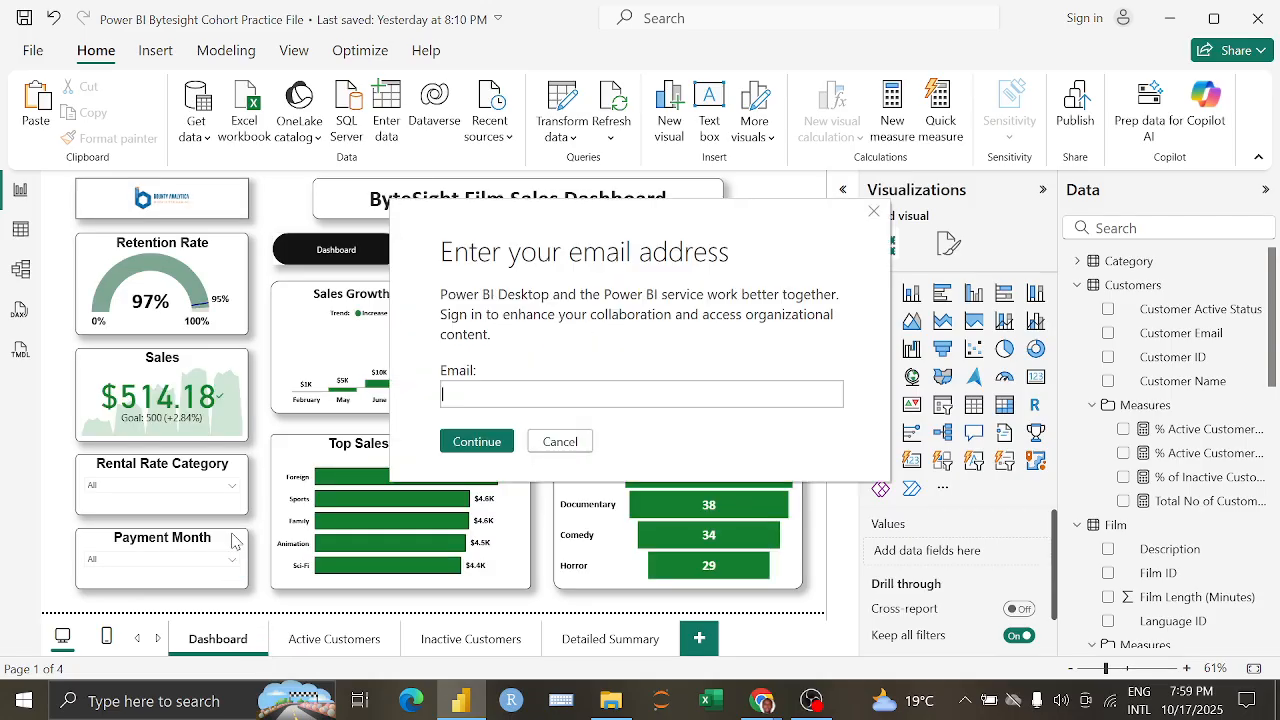
click(875, 212)
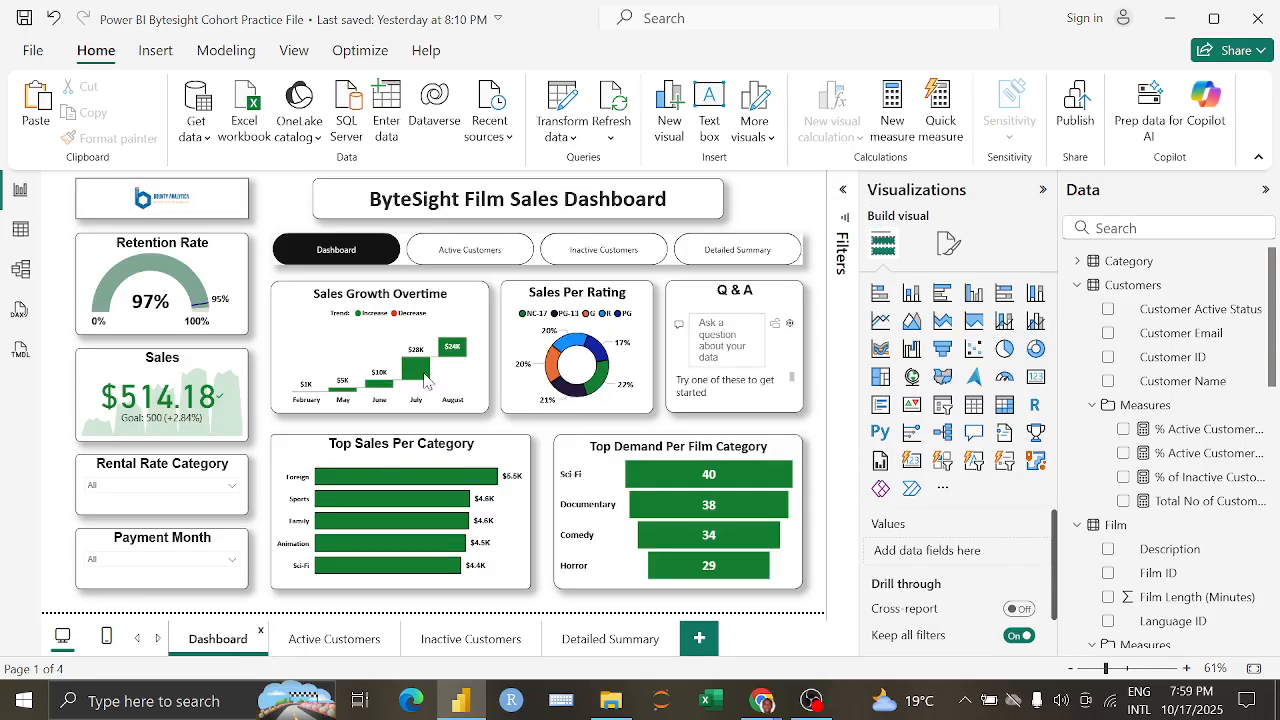
click(237, 541)
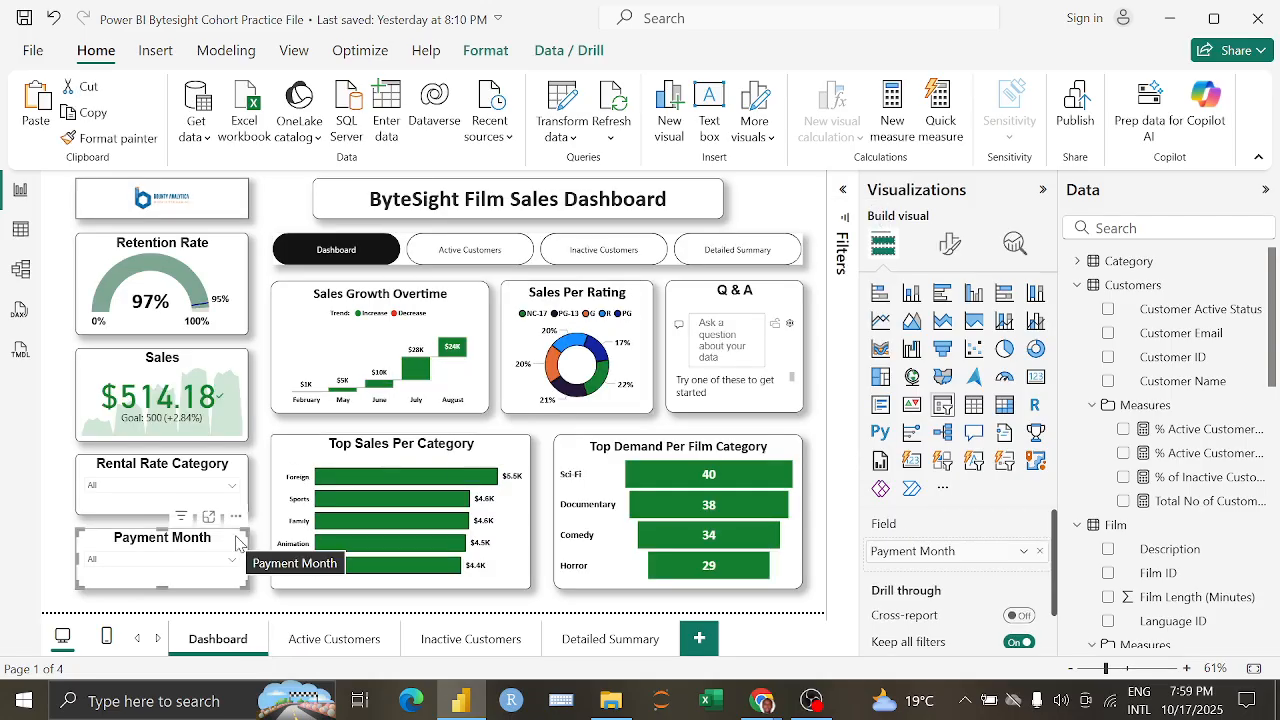
click(250, 363)
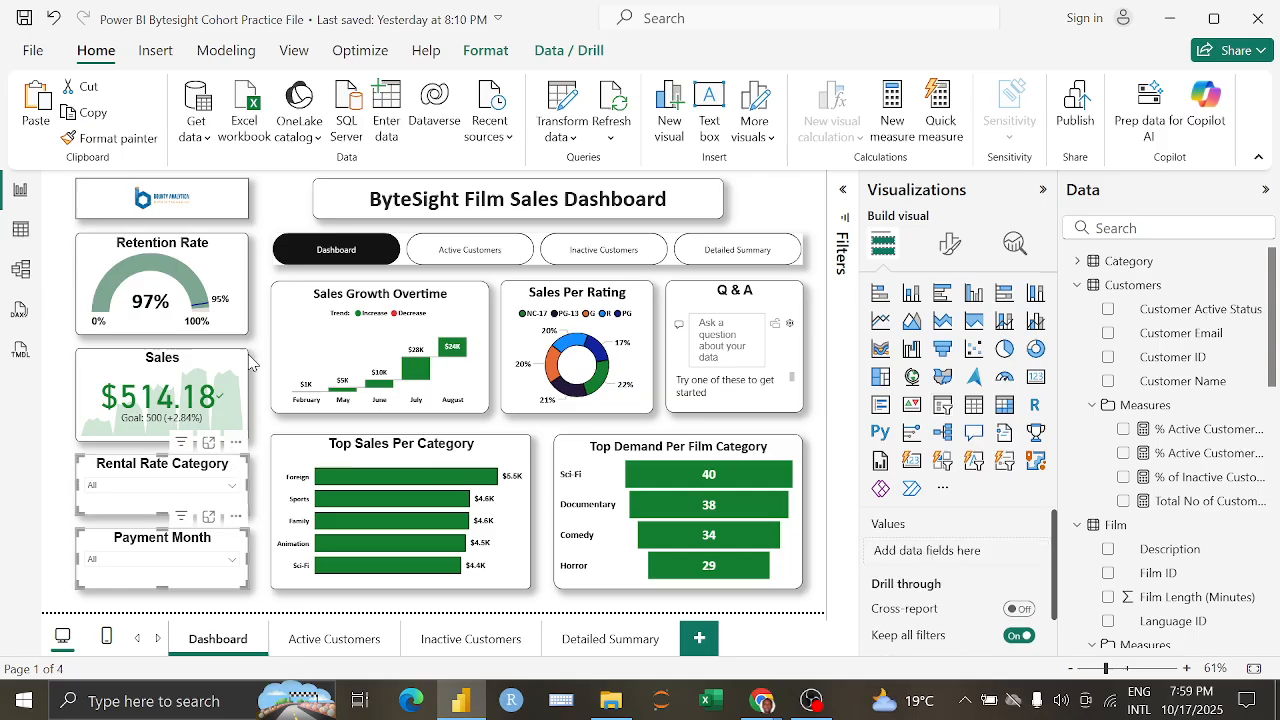
click(244, 362)
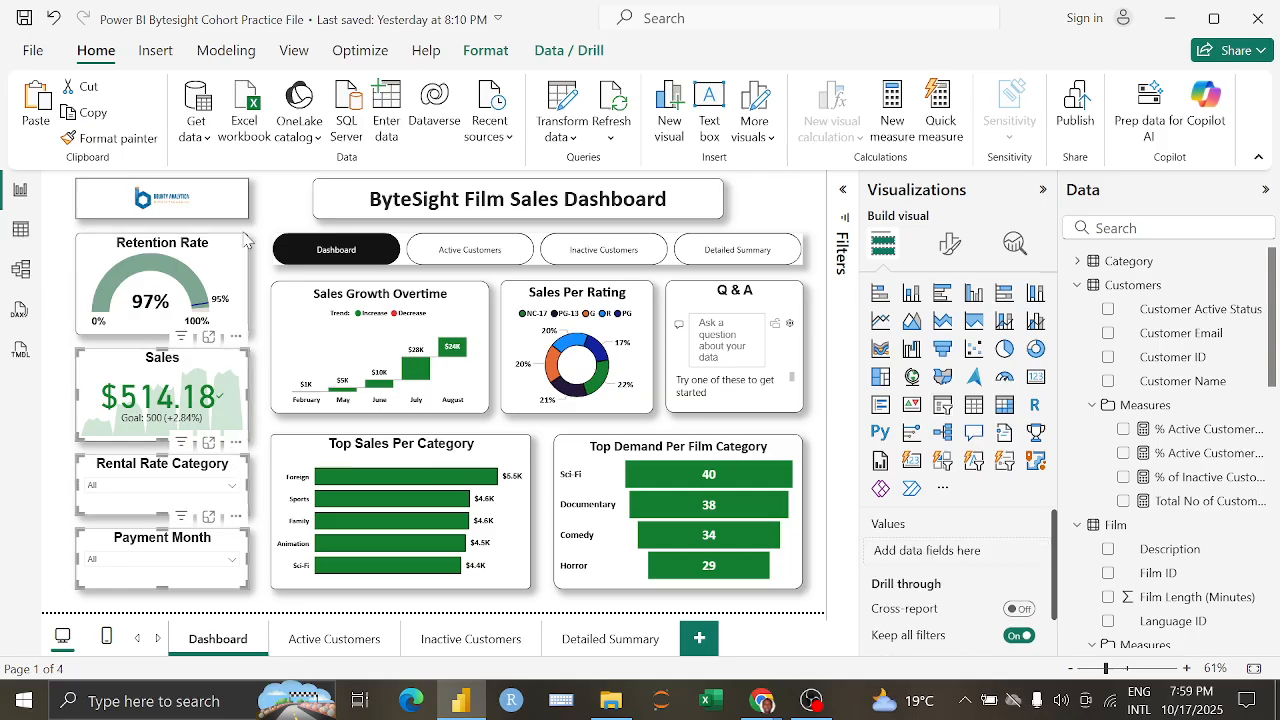
ctrl+click(240, 257)
click(495, 56)
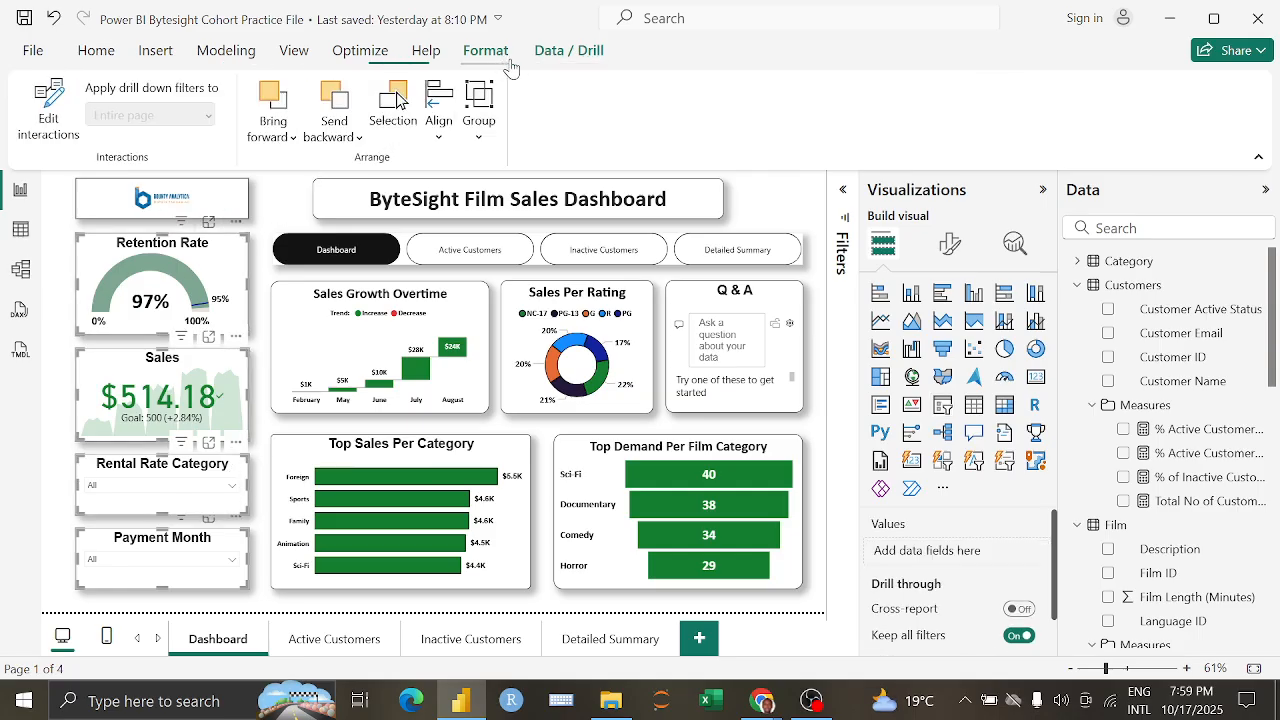
click(439, 112)
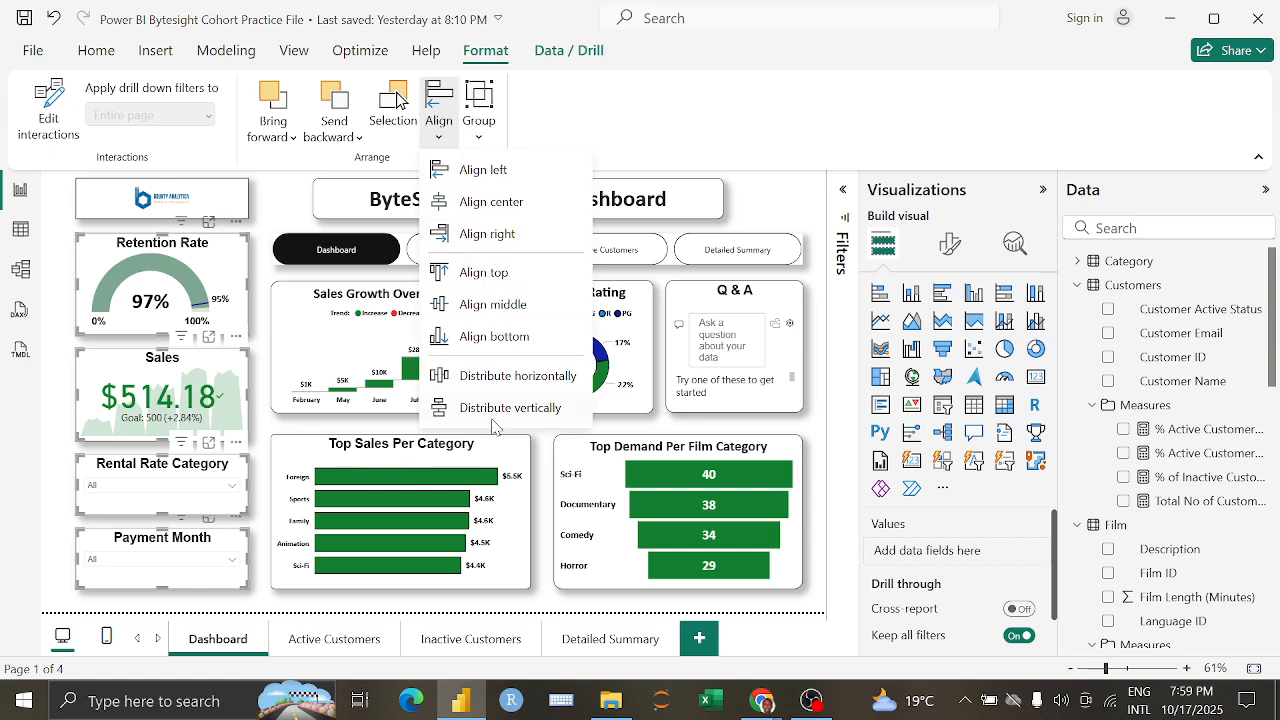
click(508, 408)
click(439, 110)
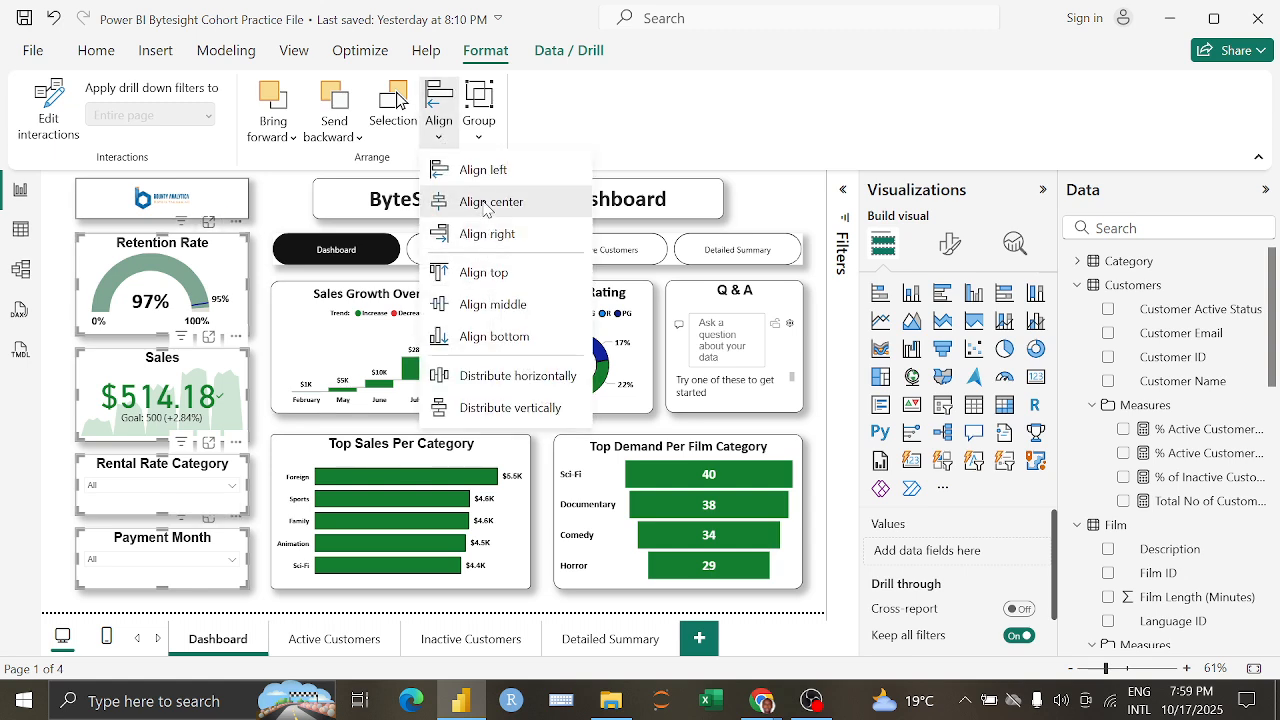
click(484, 202)
click(290, 210)
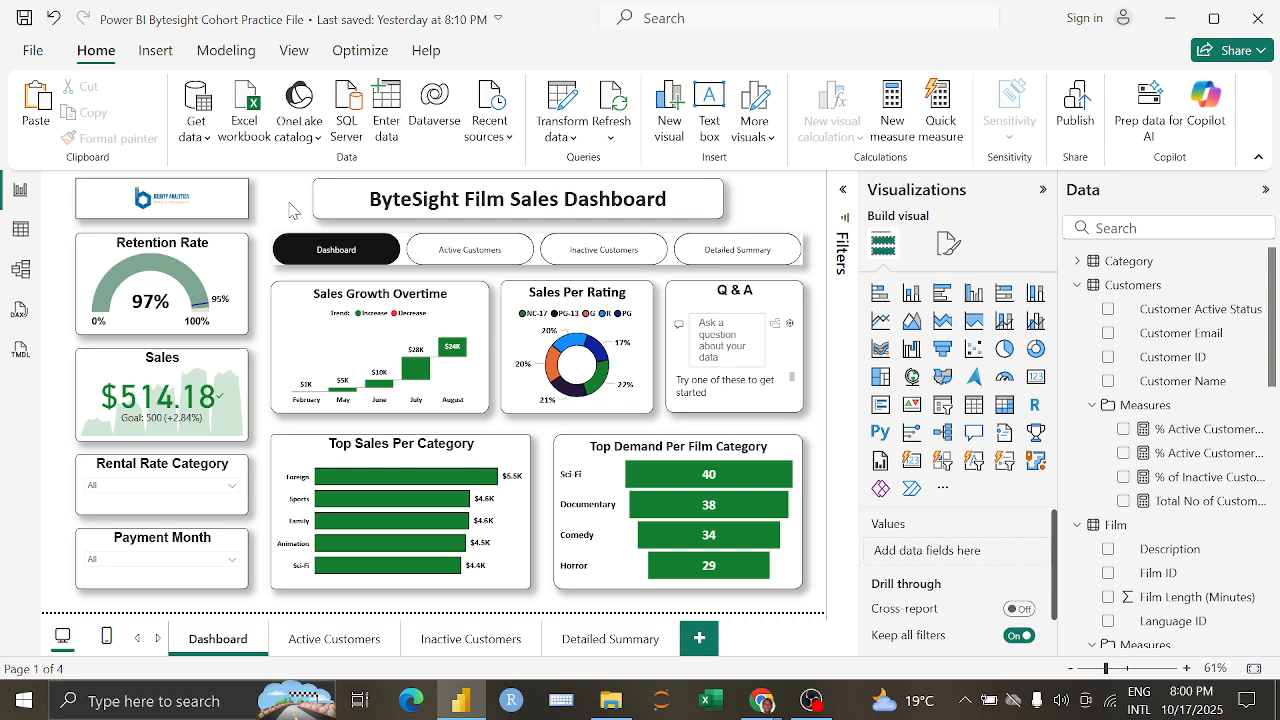
Step: Collapse the expanded Customers, Film, Film Category and Payment tables, including their Measures folders, so the data list shows only table names
click(1091, 408)
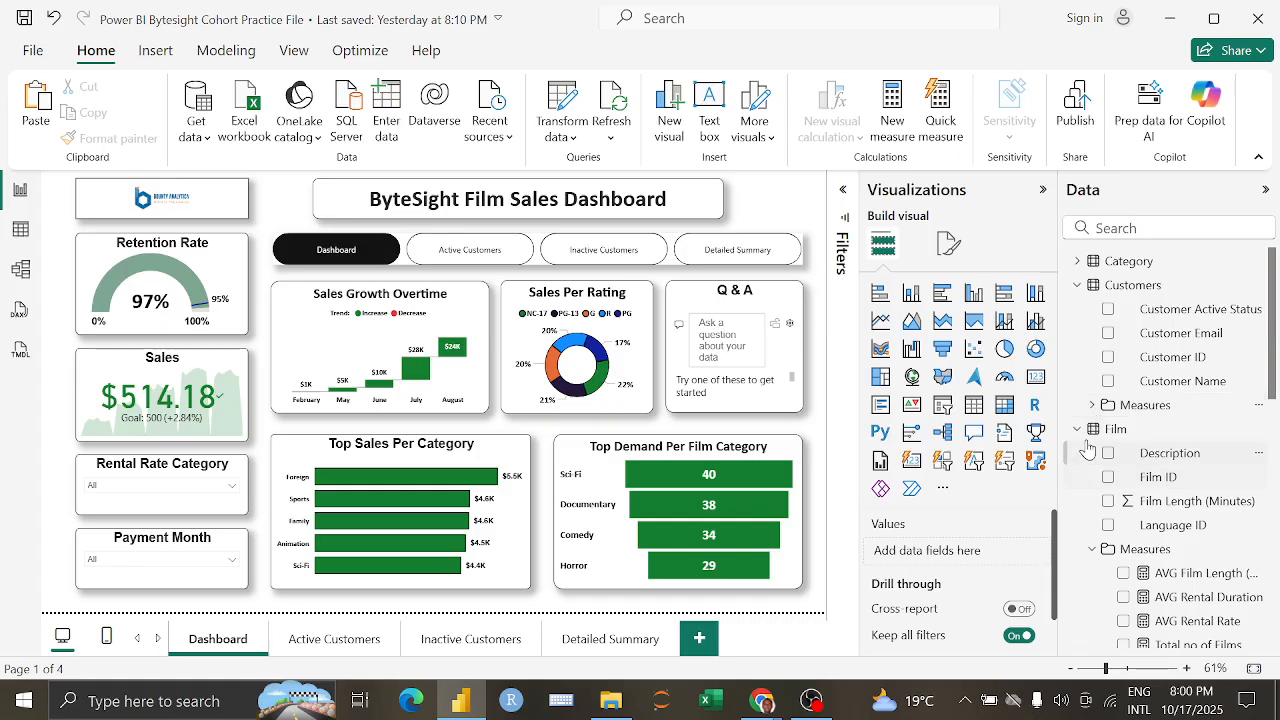
click(1078, 286)
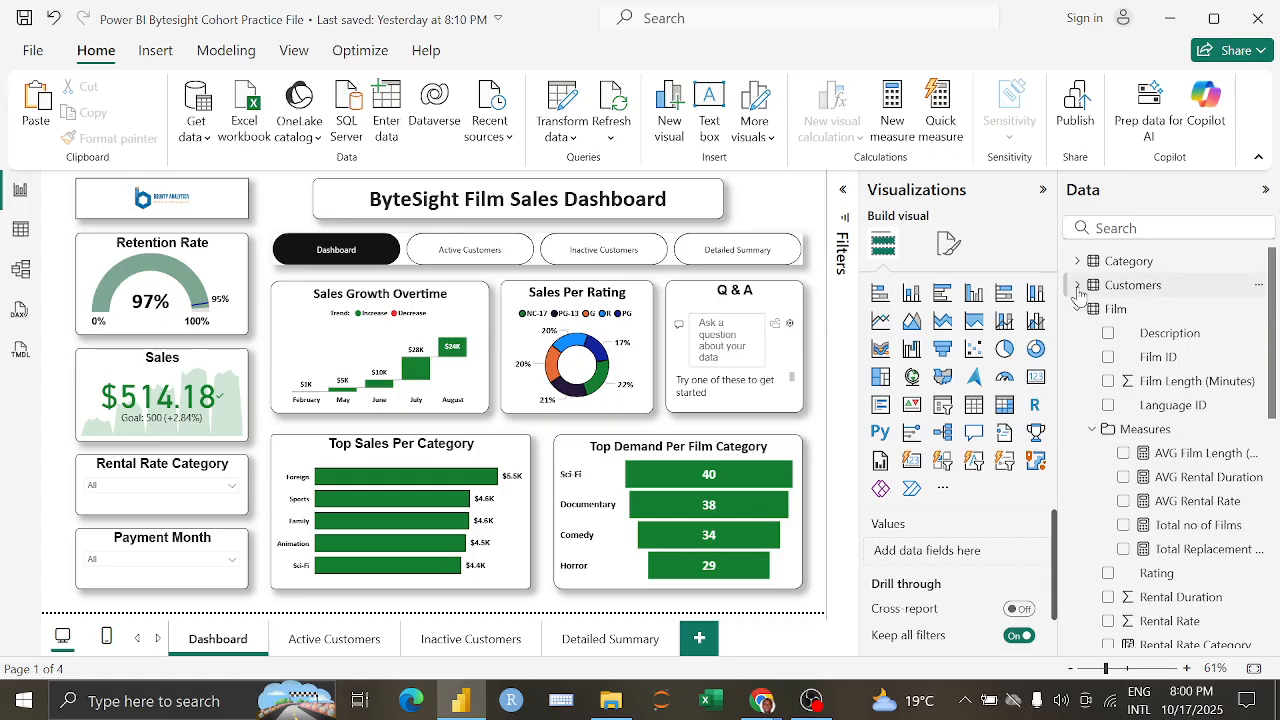
click(1091, 430)
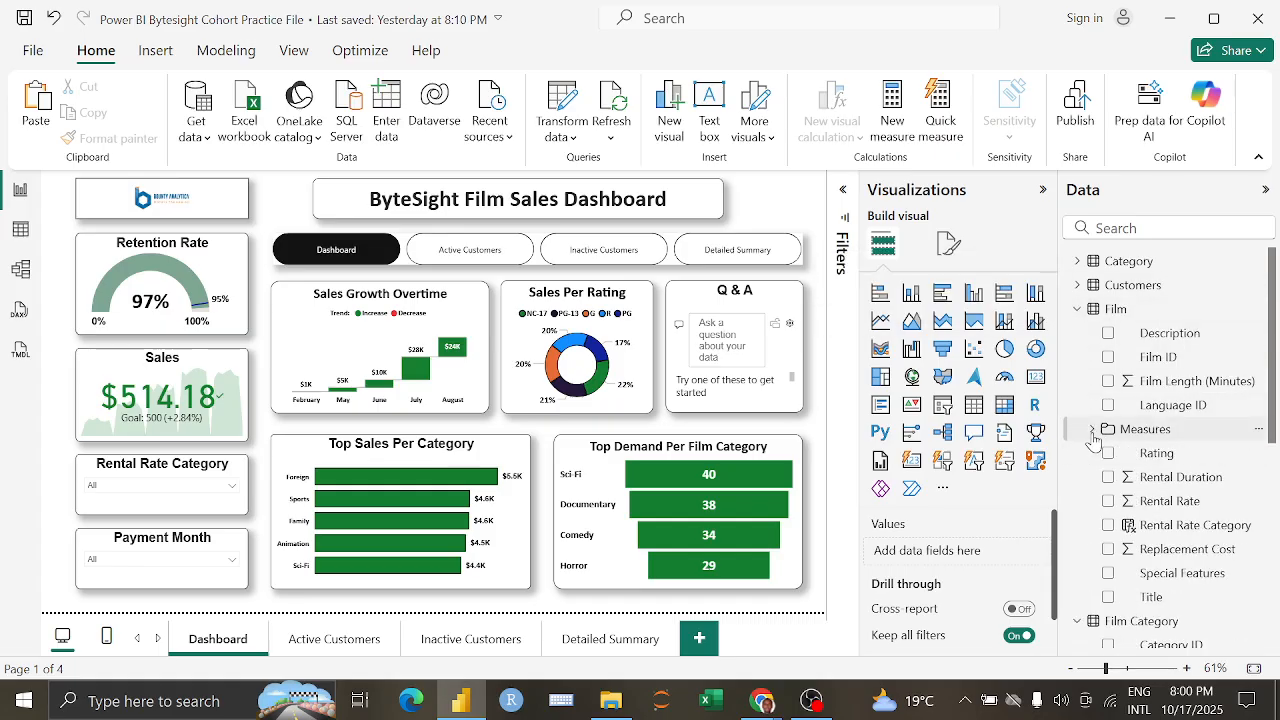
click(1078, 309)
click(1077, 333)
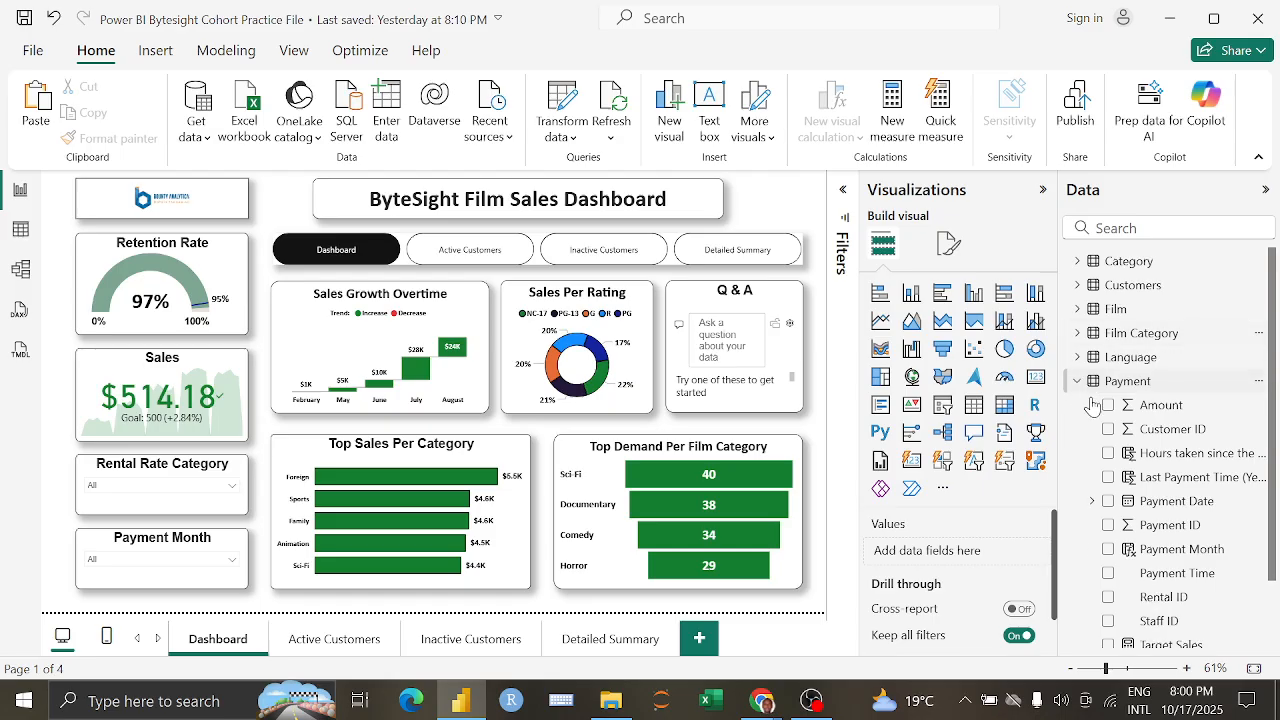
scroll(1120, 520, down, 3)
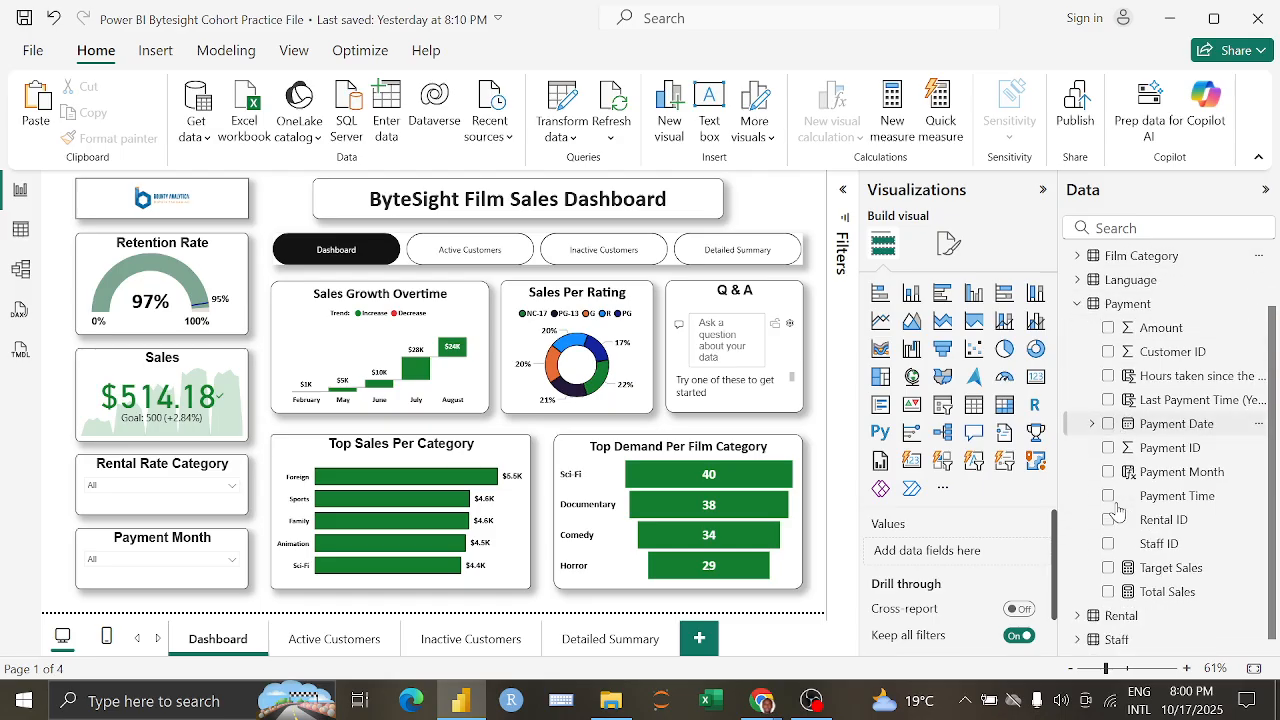
click(1078, 302)
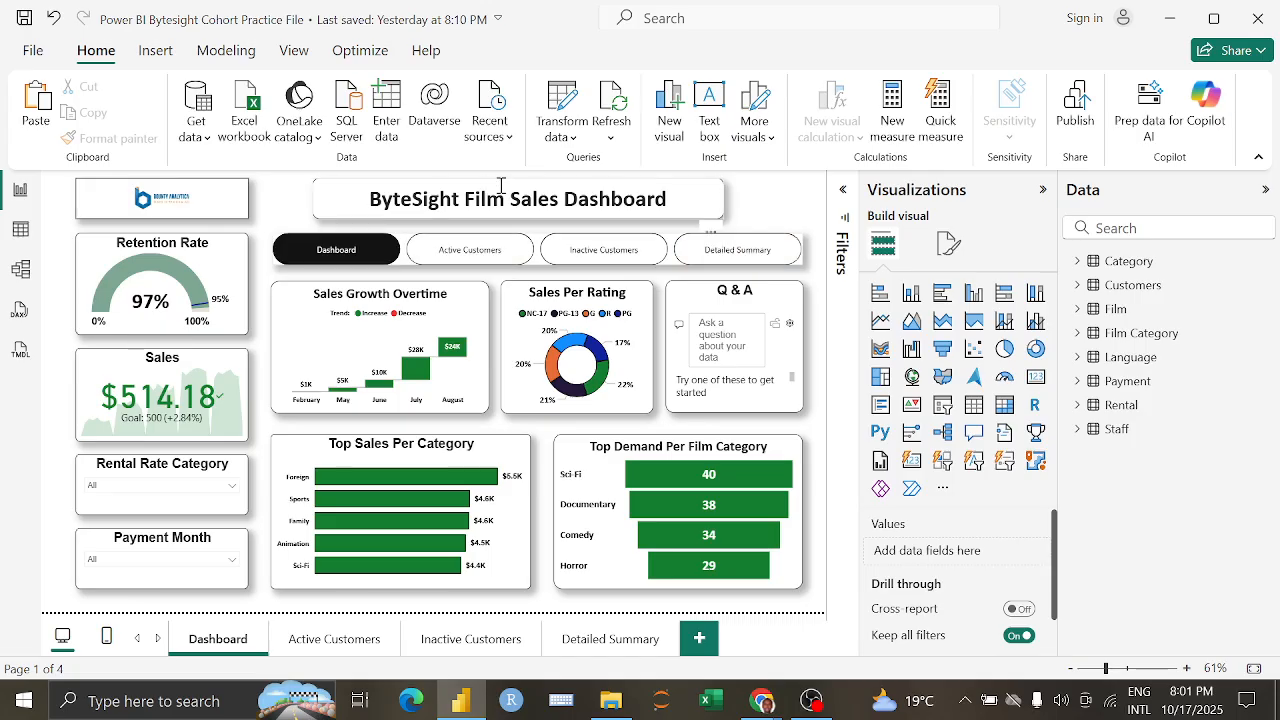
Step: Change the Dashboard page title to "ByteSight Overall Film Sales Dashboard", then widen its text box and shift it slightly right
click(465, 197)
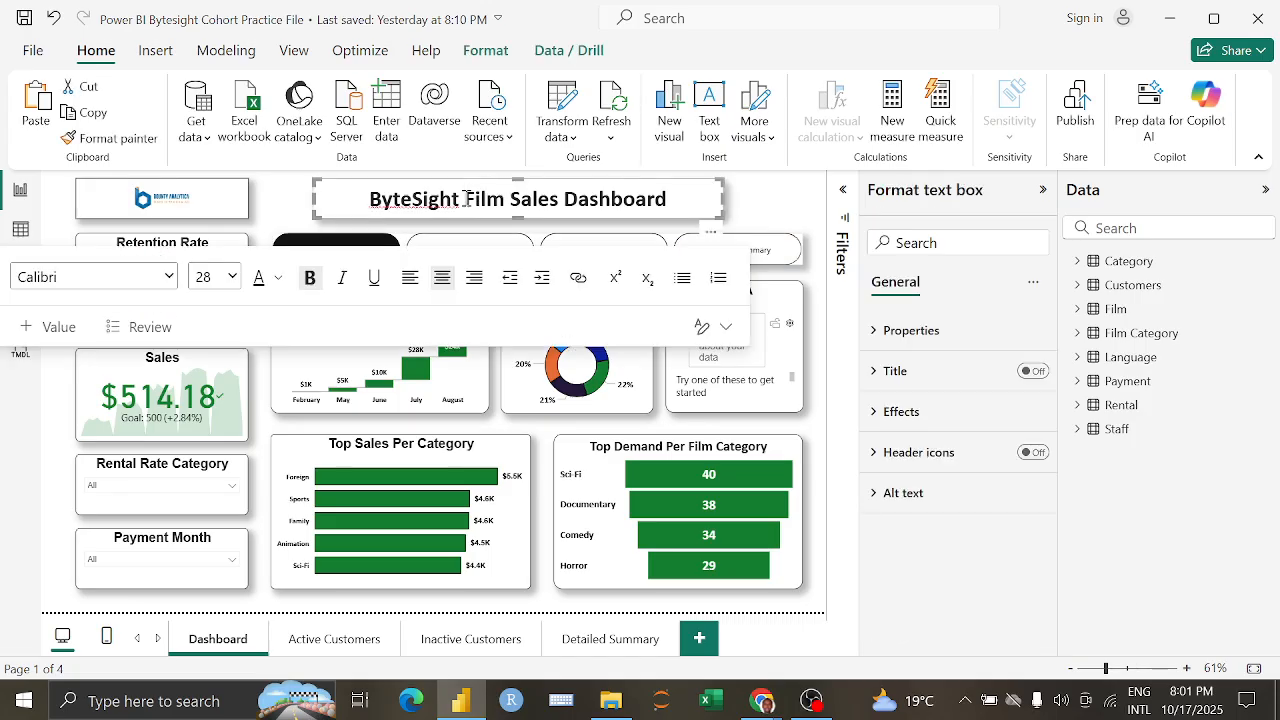
text(Overall)
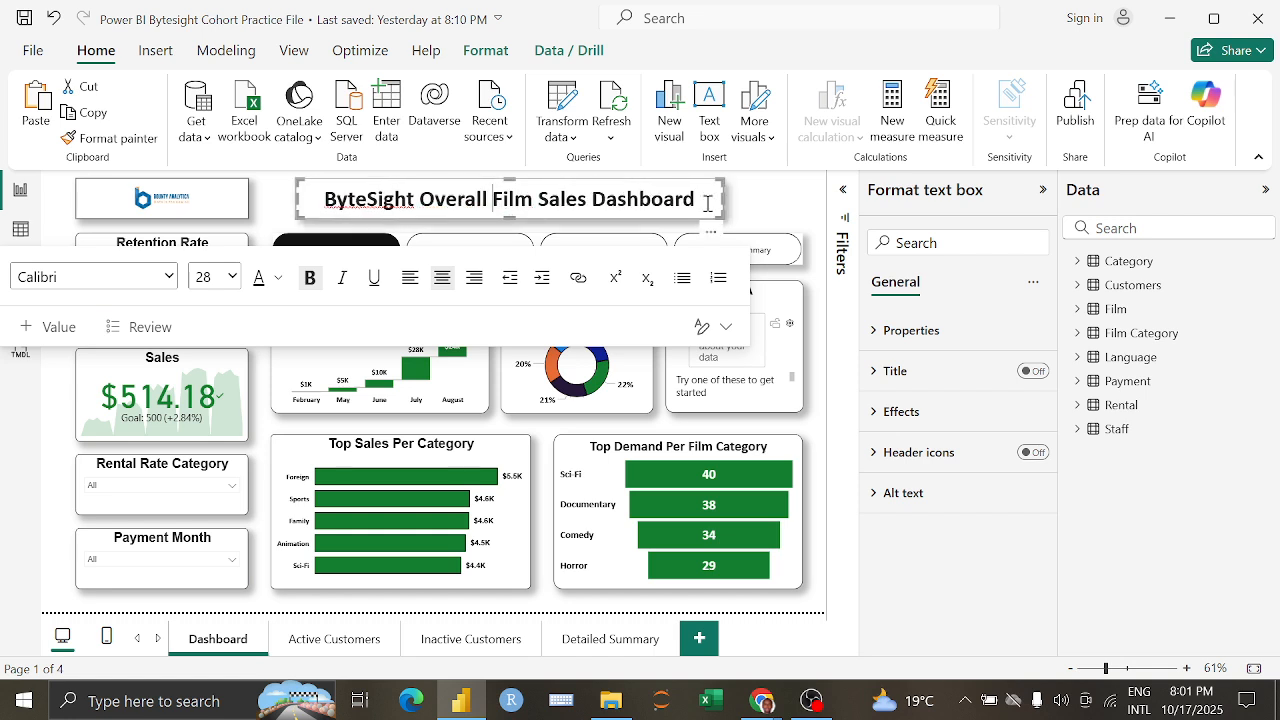
drag(722, 198, 736, 198)
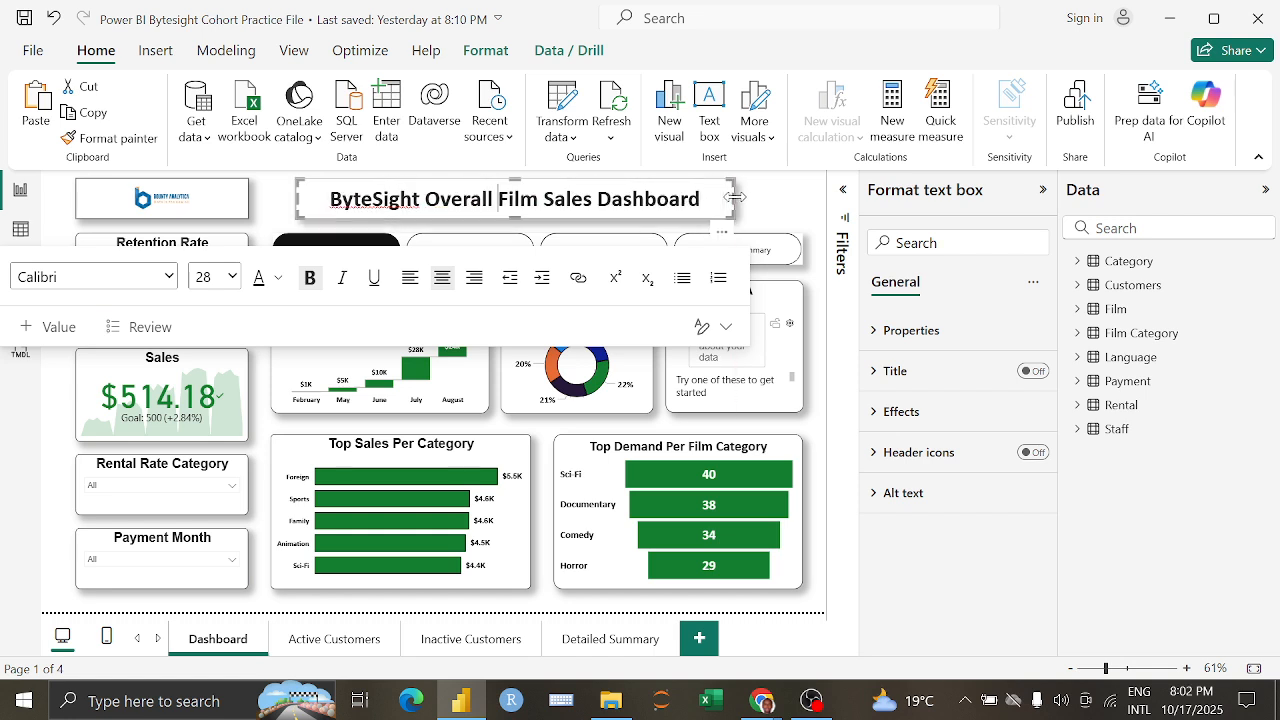
click(762, 203)
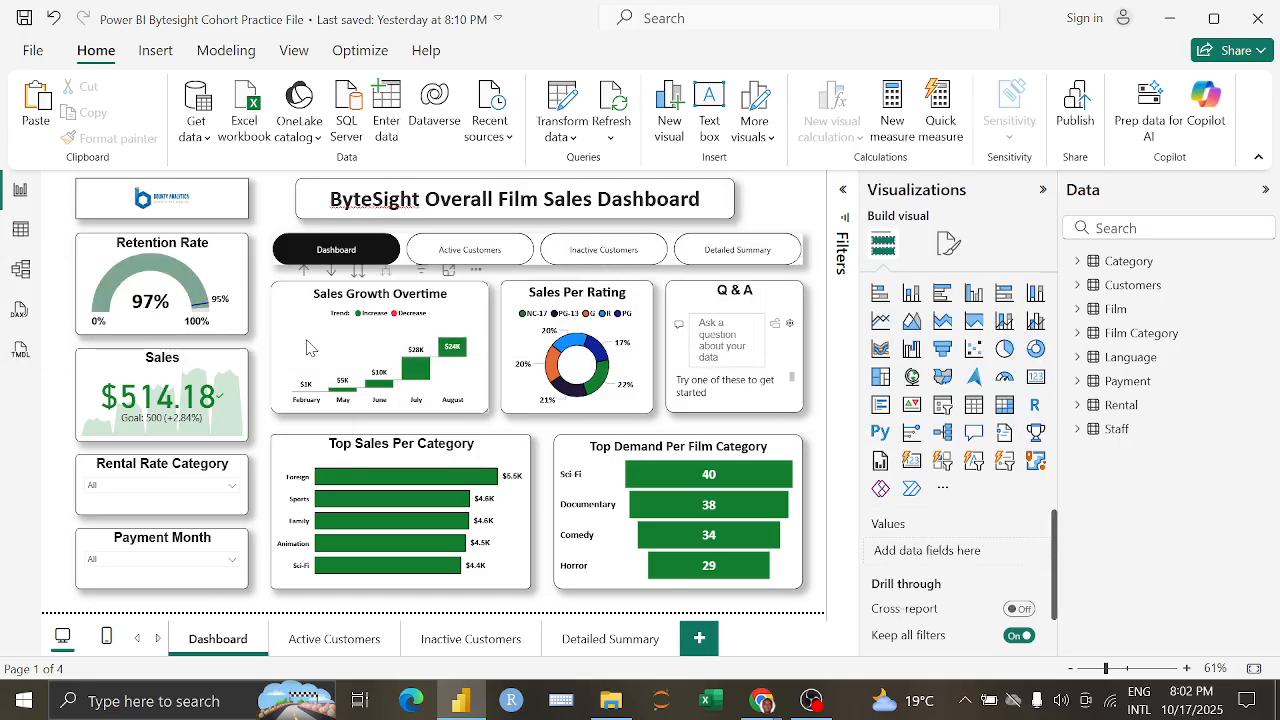
click(712, 192)
drag(749, 198, 761, 198)
click(288, 205)
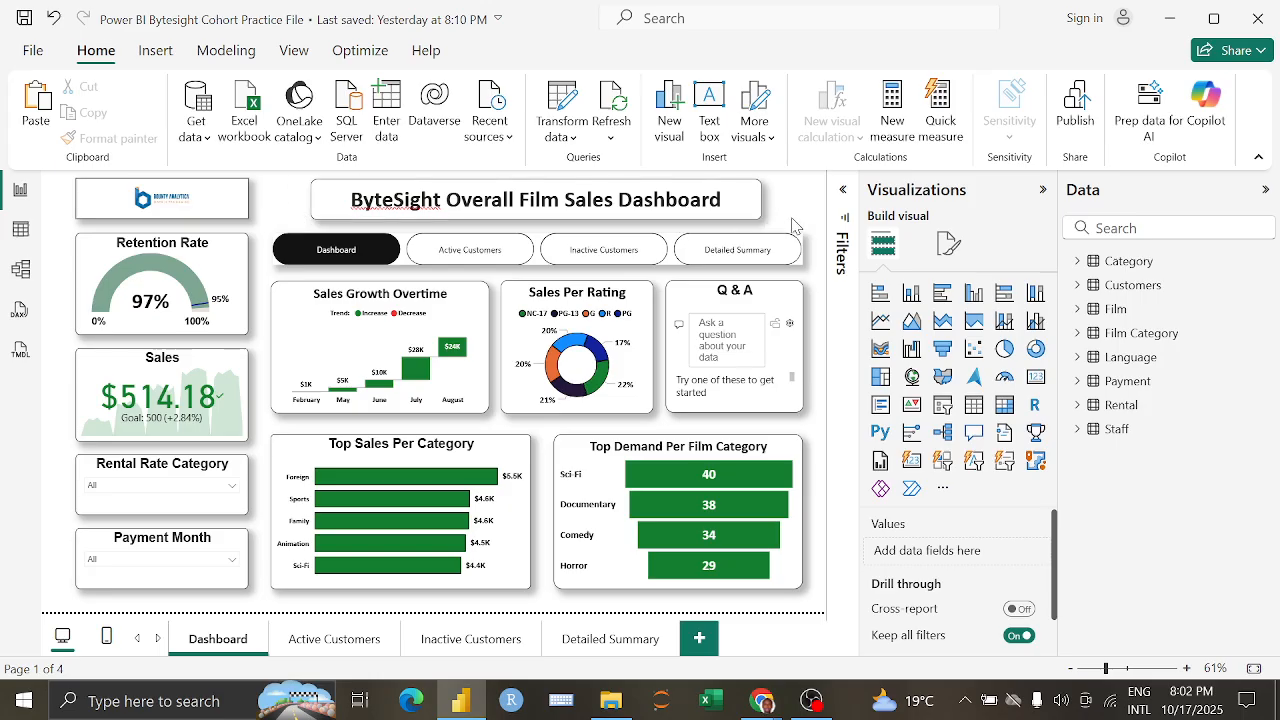
Step: Lock all report objects in place and check the lock on the Q & A visual
click(291, 55)
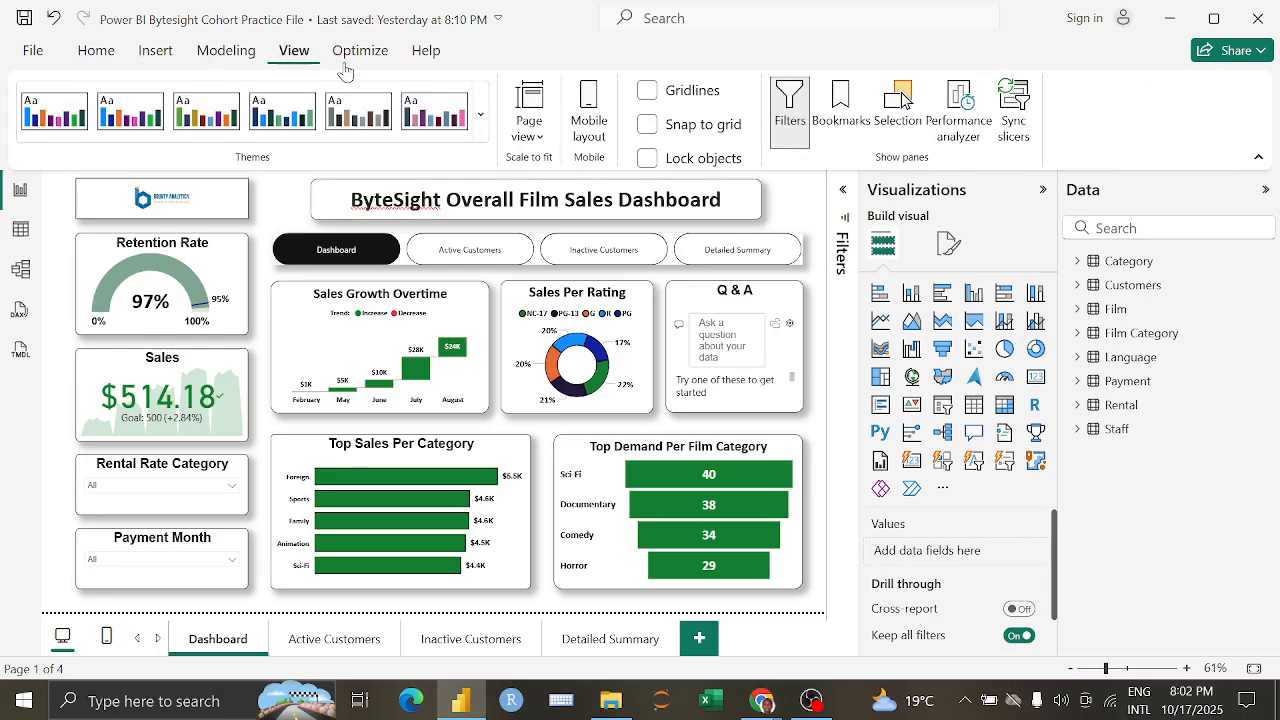
click(652, 160)
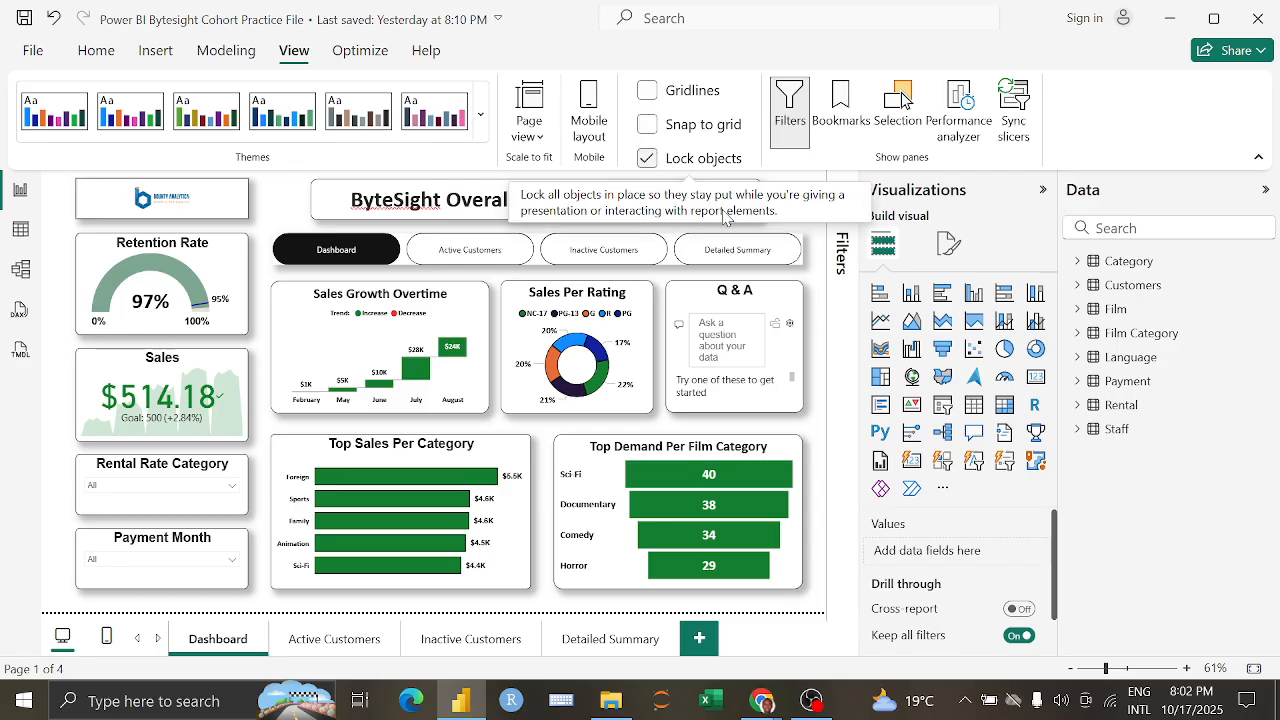
click(757, 307)
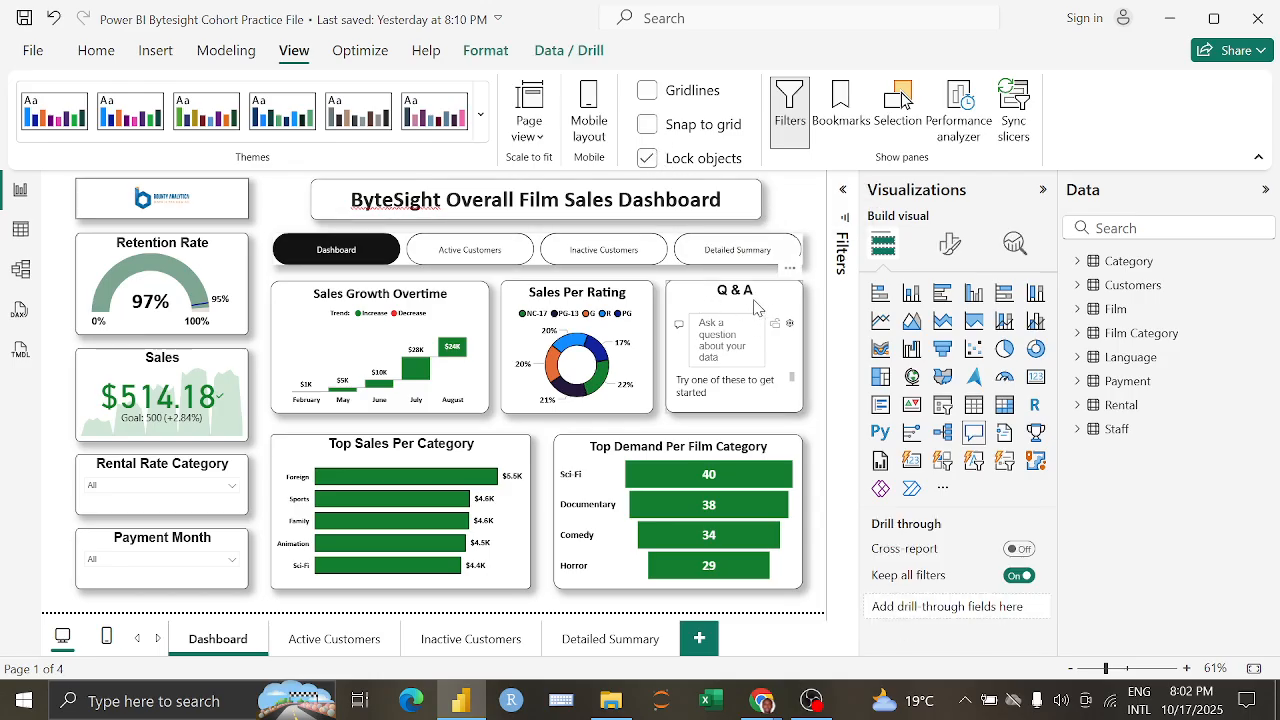
Step: Go to the Active Customers page and try the purple gradient report theme, dismissing any sign-in prompt
click(484, 258)
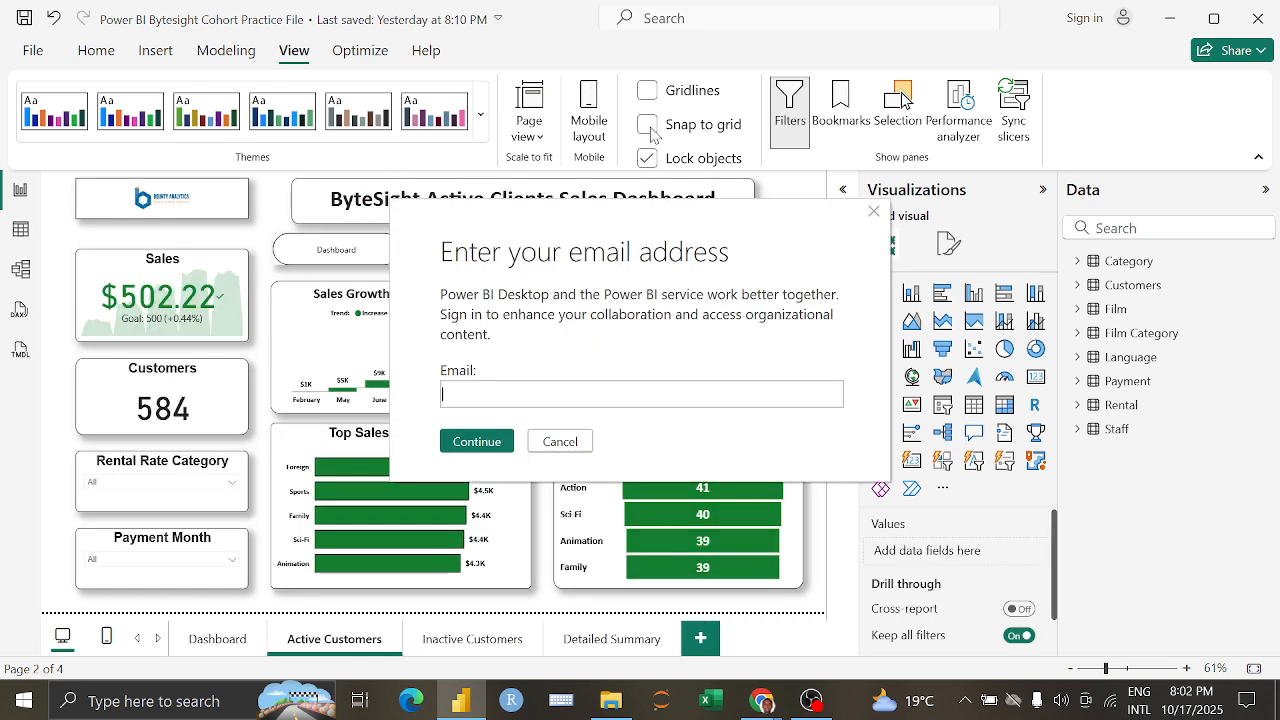
click(870, 210)
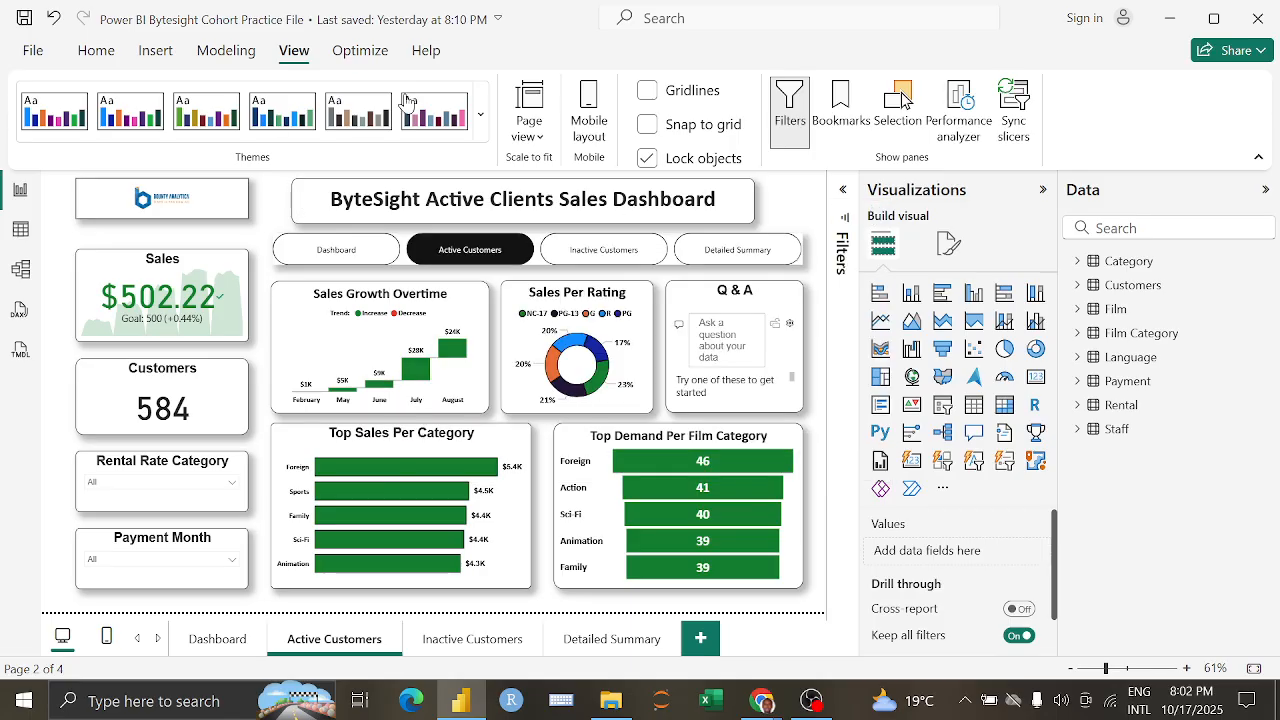
click(100, 52)
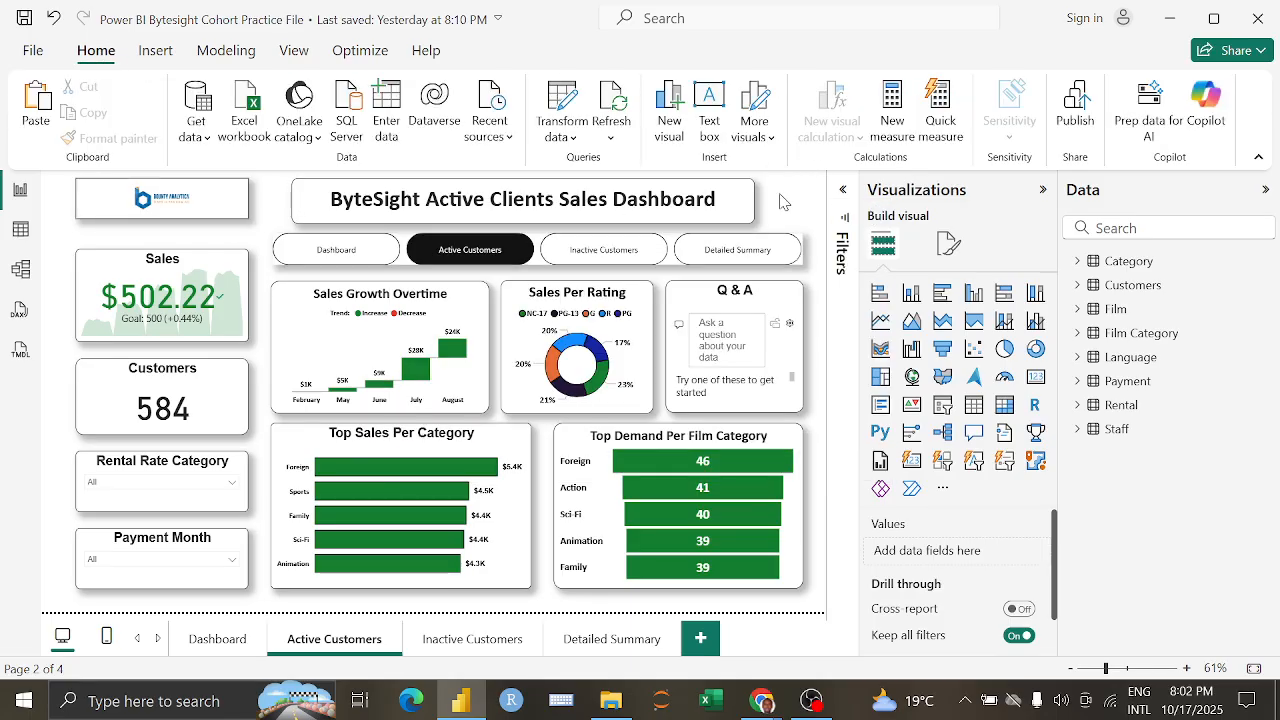
click(291, 52)
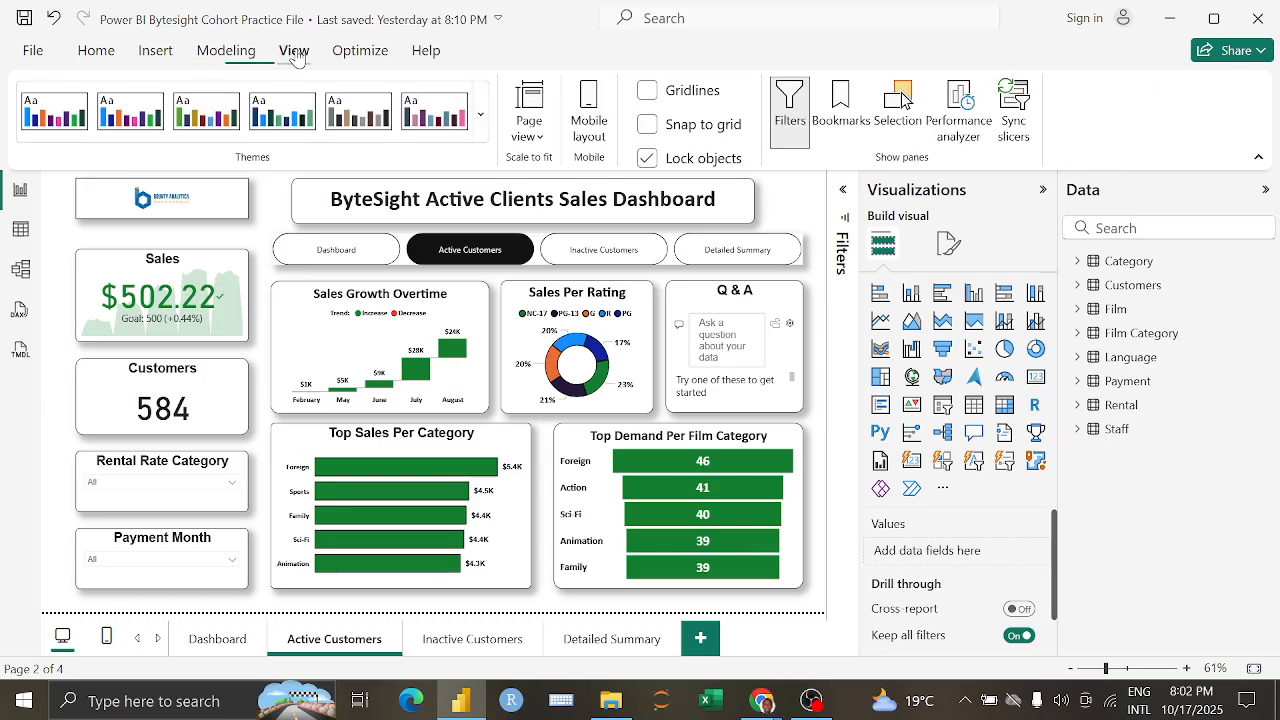
click(480, 114)
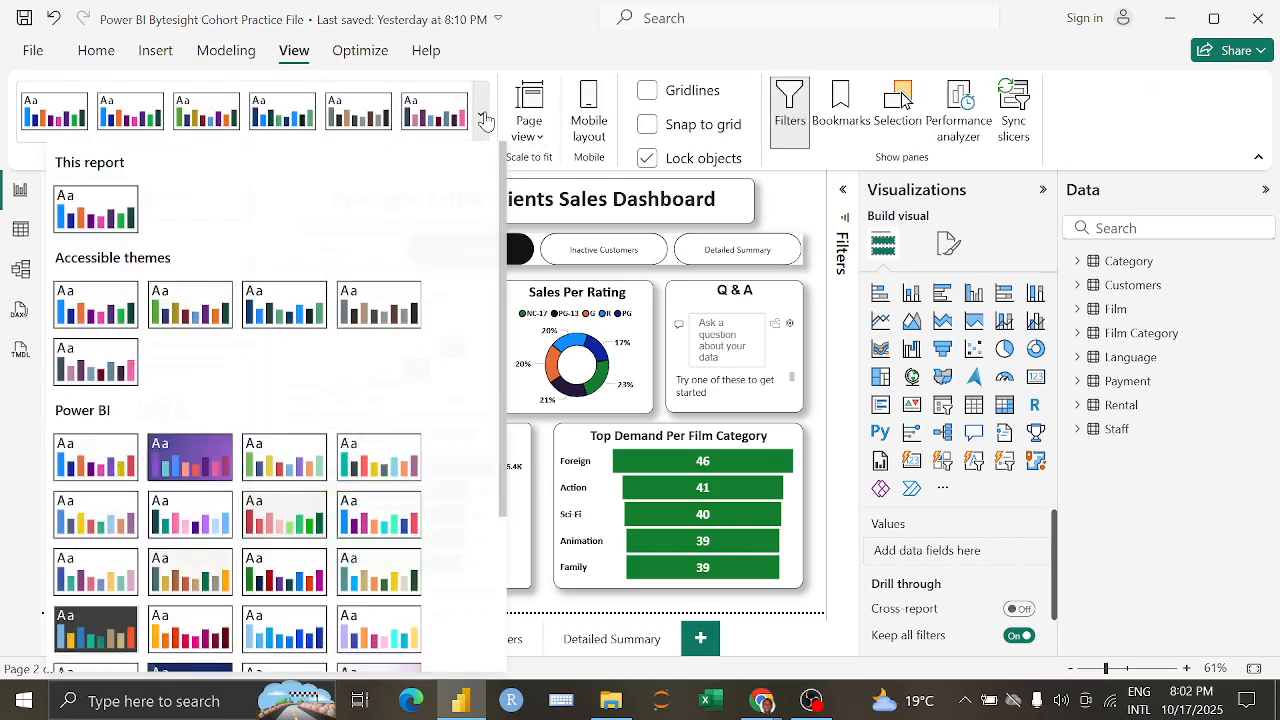
click(193, 464)
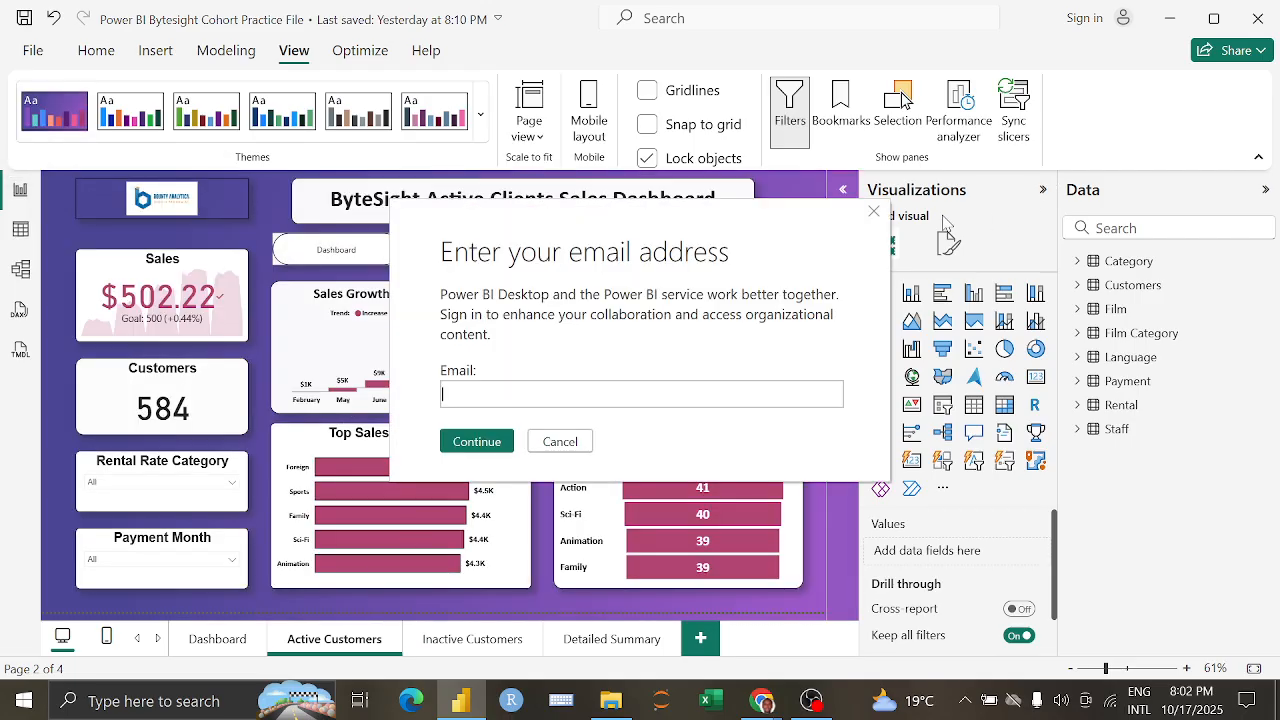
click(875, 215)
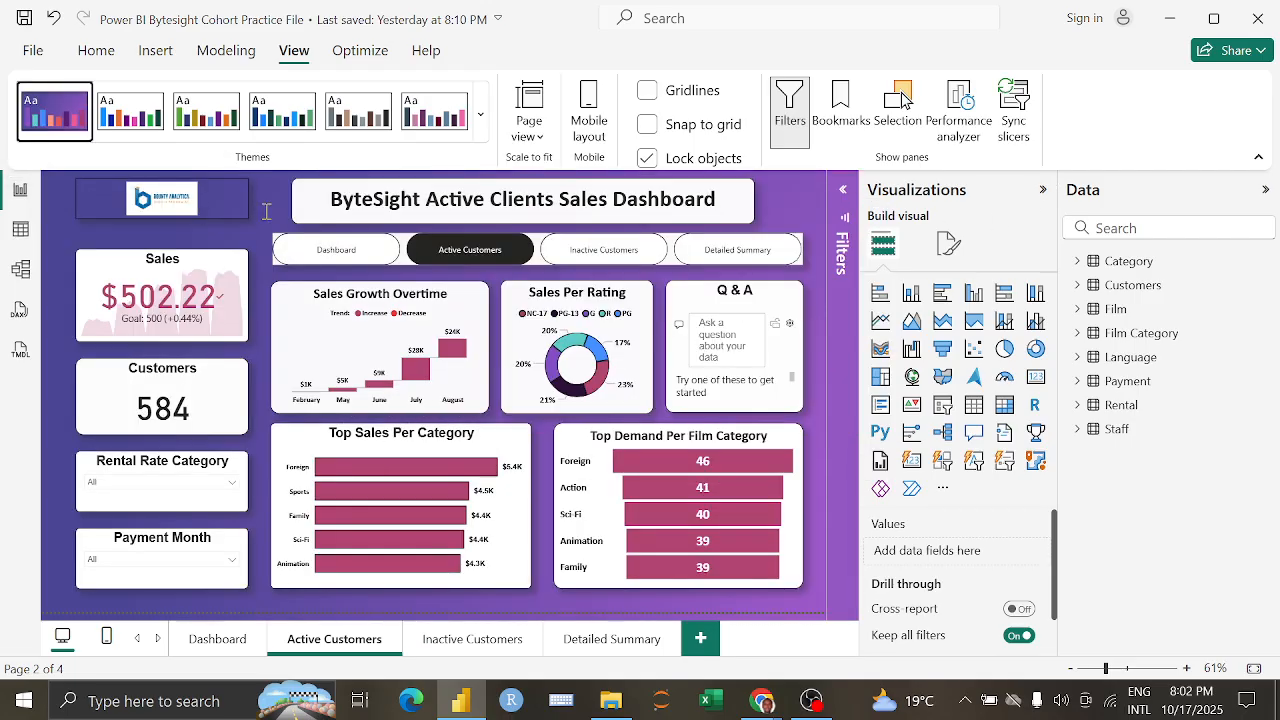
Step: Return to the Dashboard page and try the dark grey report theme, dismissing any sign-in prompt
click(218, 640)
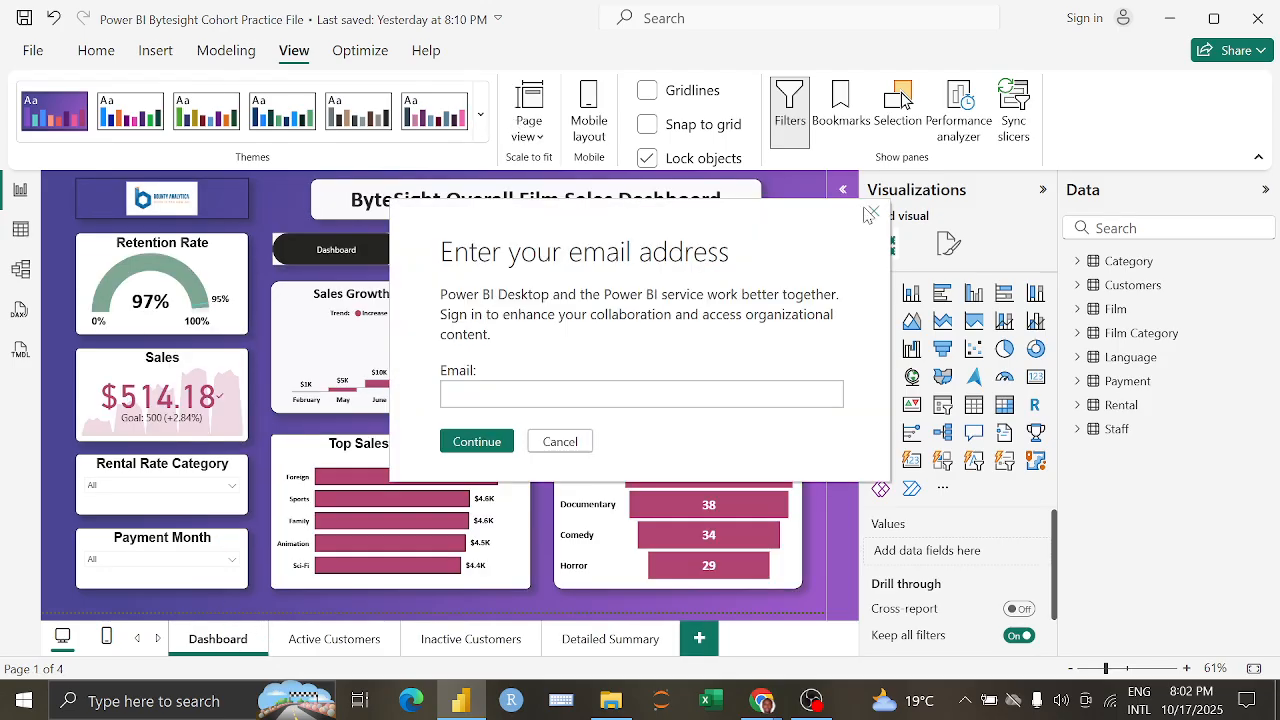
click(870, 214)
click(480, 113)
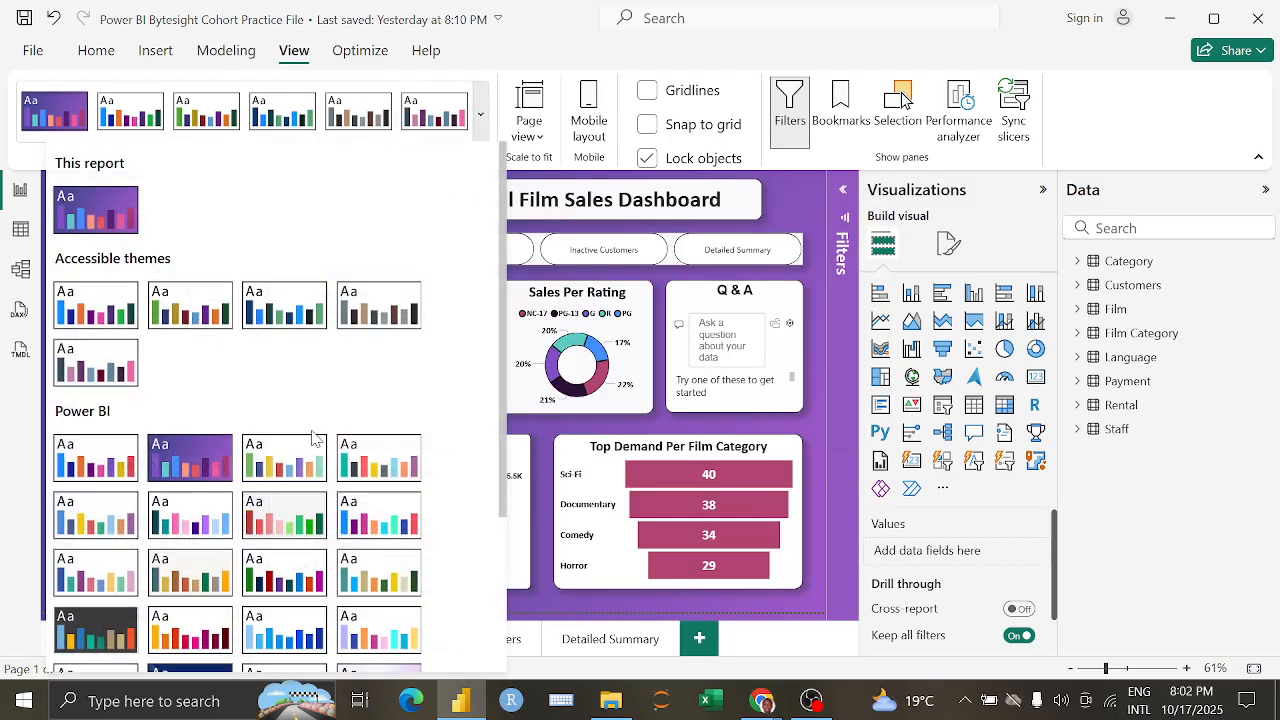
scroll(313, 438, down, 3)
click(96, 411)
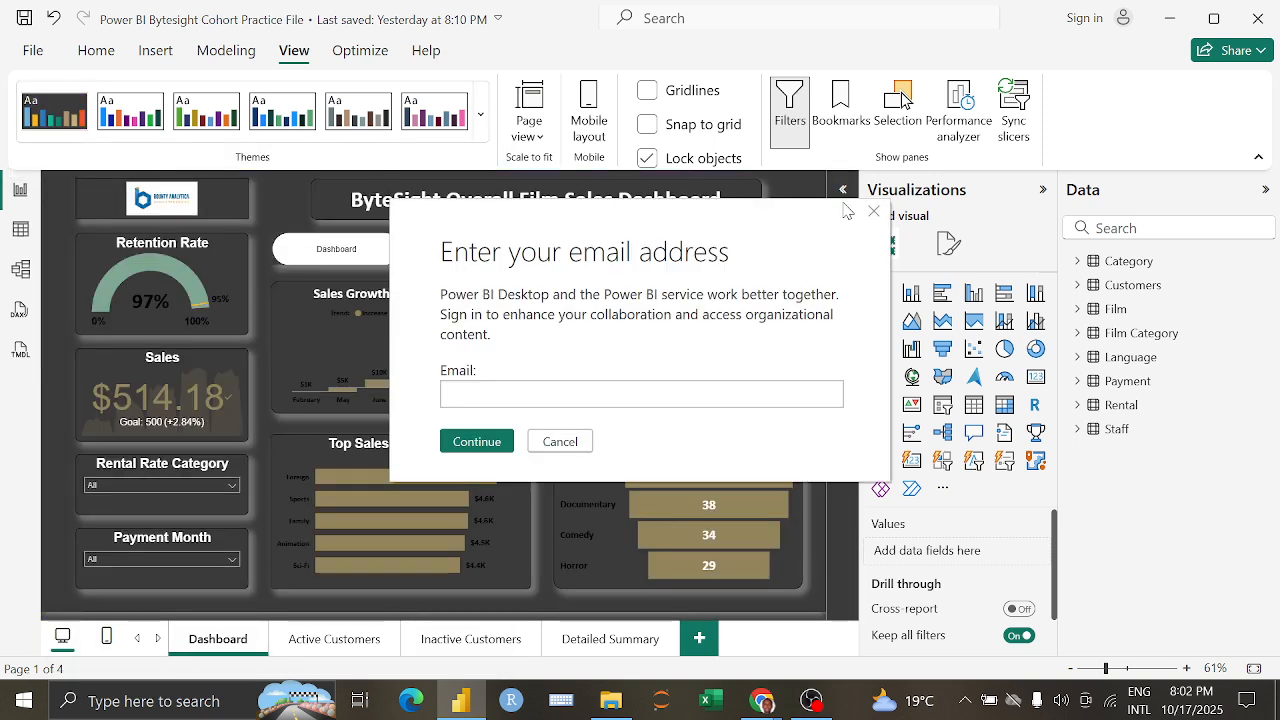
click(874, 212)
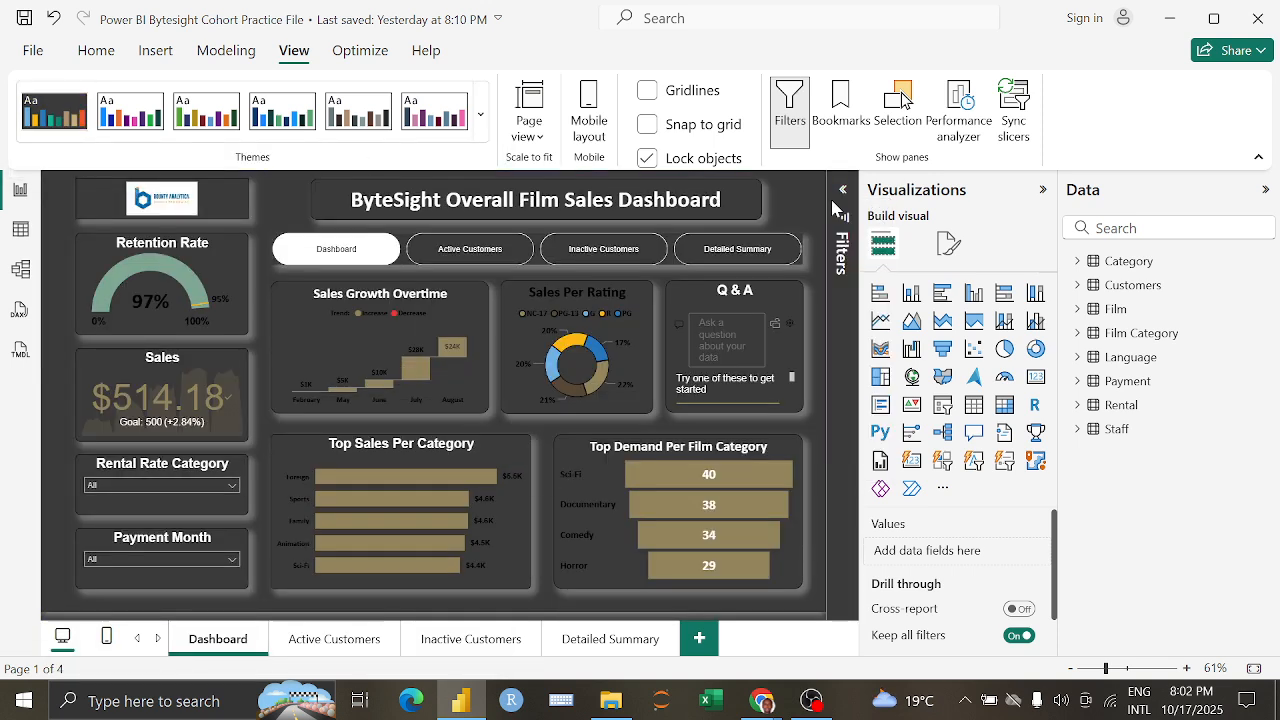
Step: Try the dark blue report theme with the wavy line background on the Dashboard page
click(482, 117)
scroll(252, 480, down, 4)
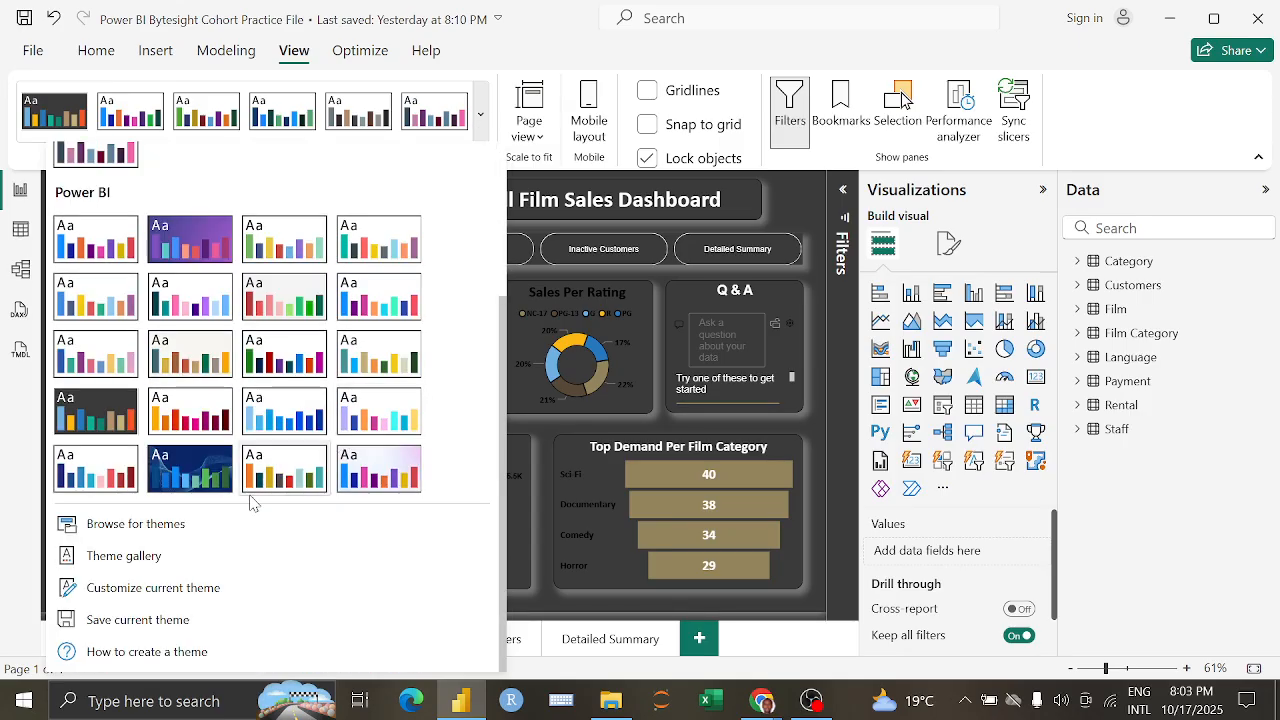
click(190, 470)
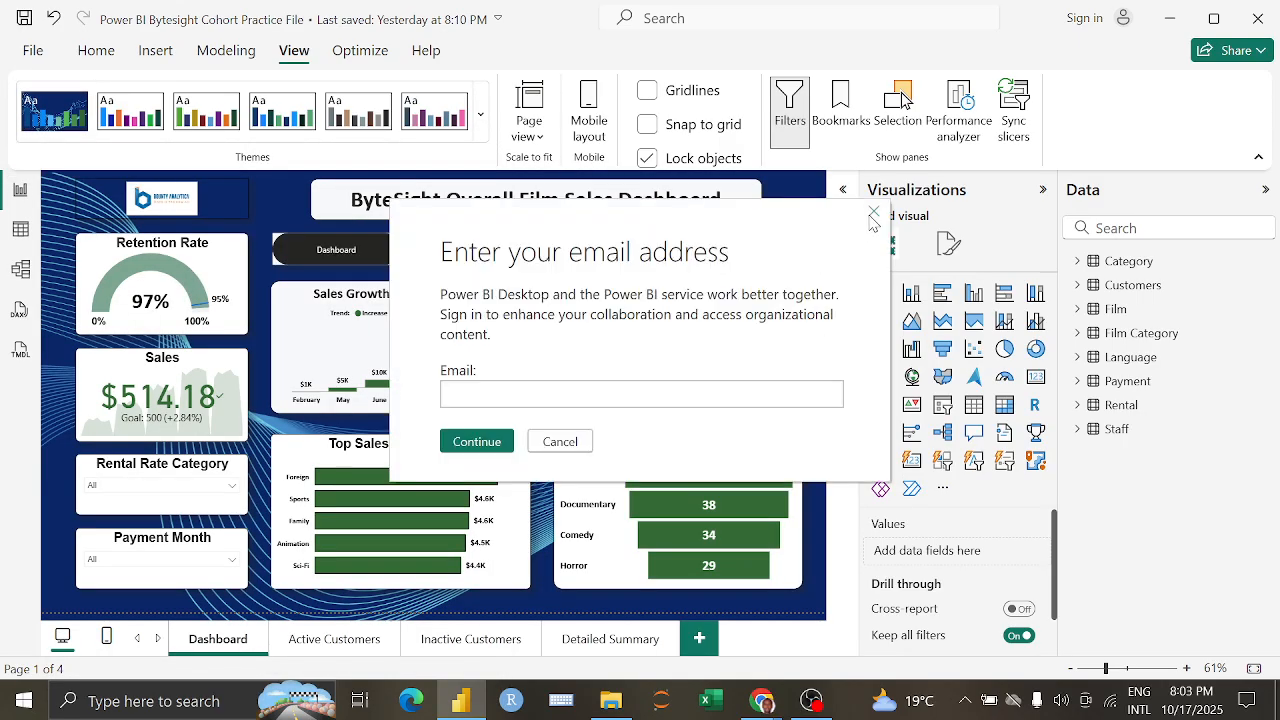
click(873, 215)
Step: Set the report theme back to Accessible Default
click(479, 112)
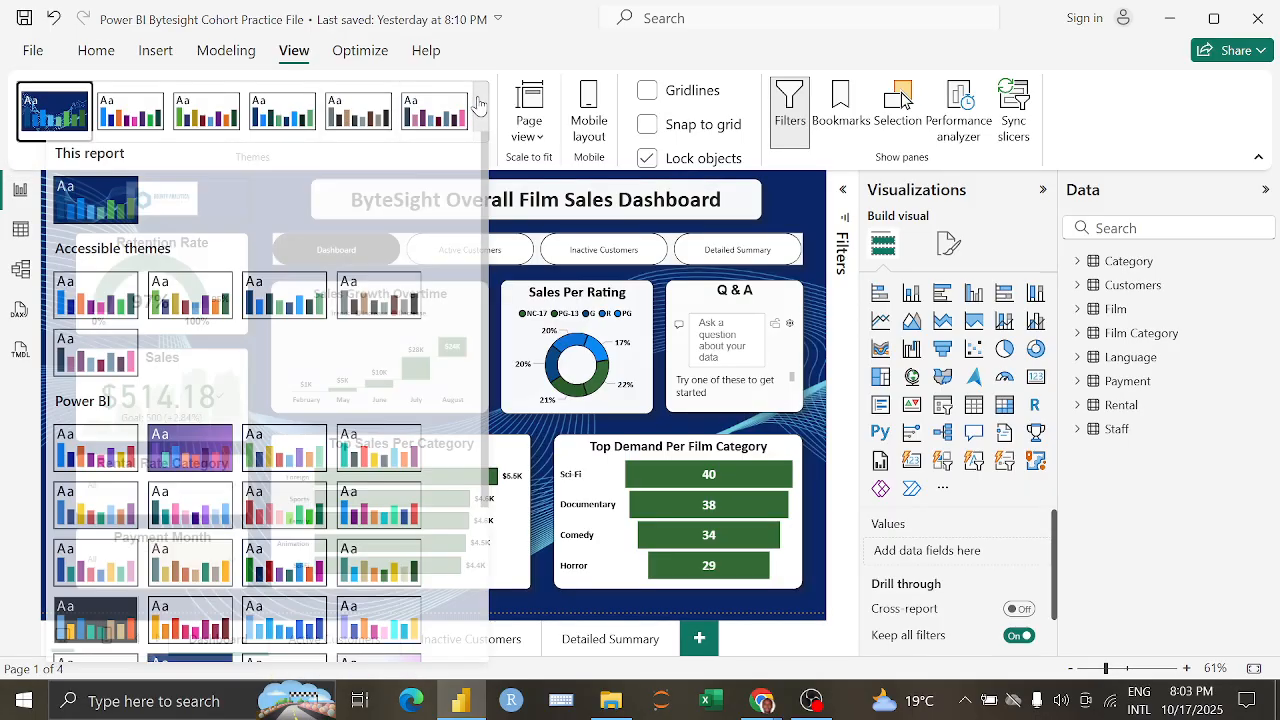
click(95, 304)
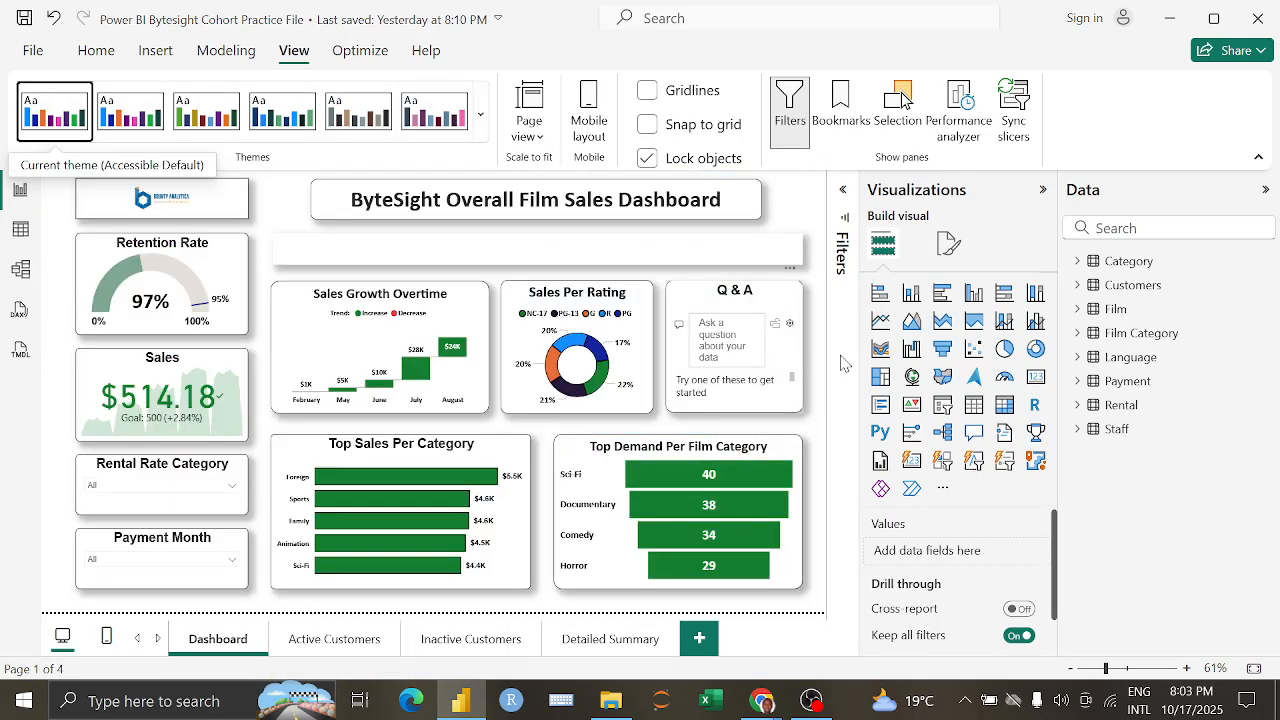
click(872, 214)
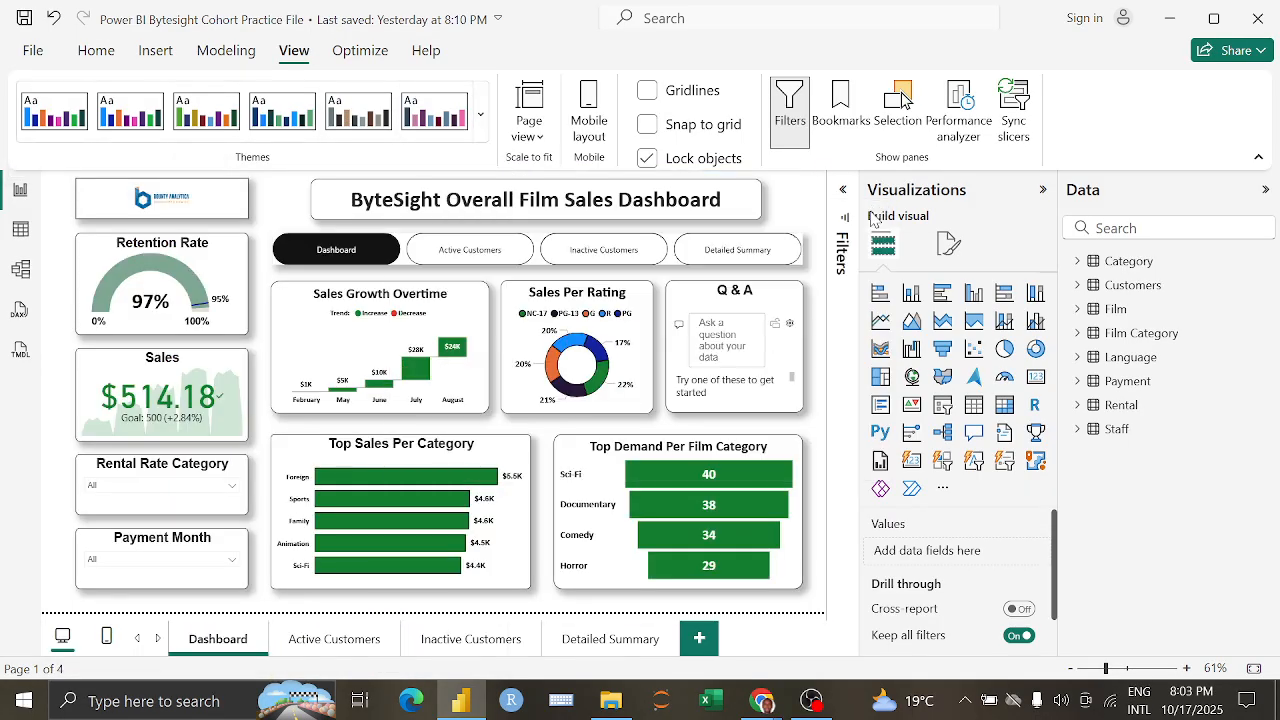
Step: Start a Performance analyzer recording on the Dashboard page, refresh the visuals twice, dismissing the sign-in prompts, and review each visual's duration
click(960, 120)
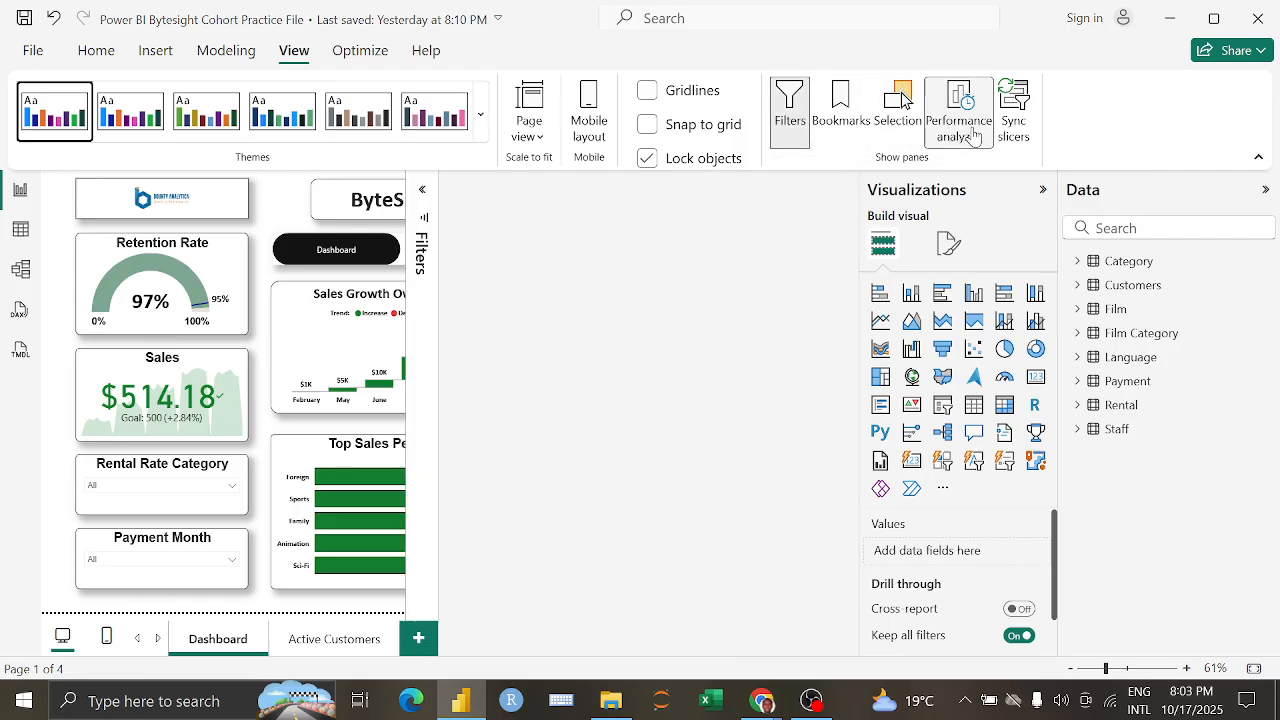
click(479, 232)
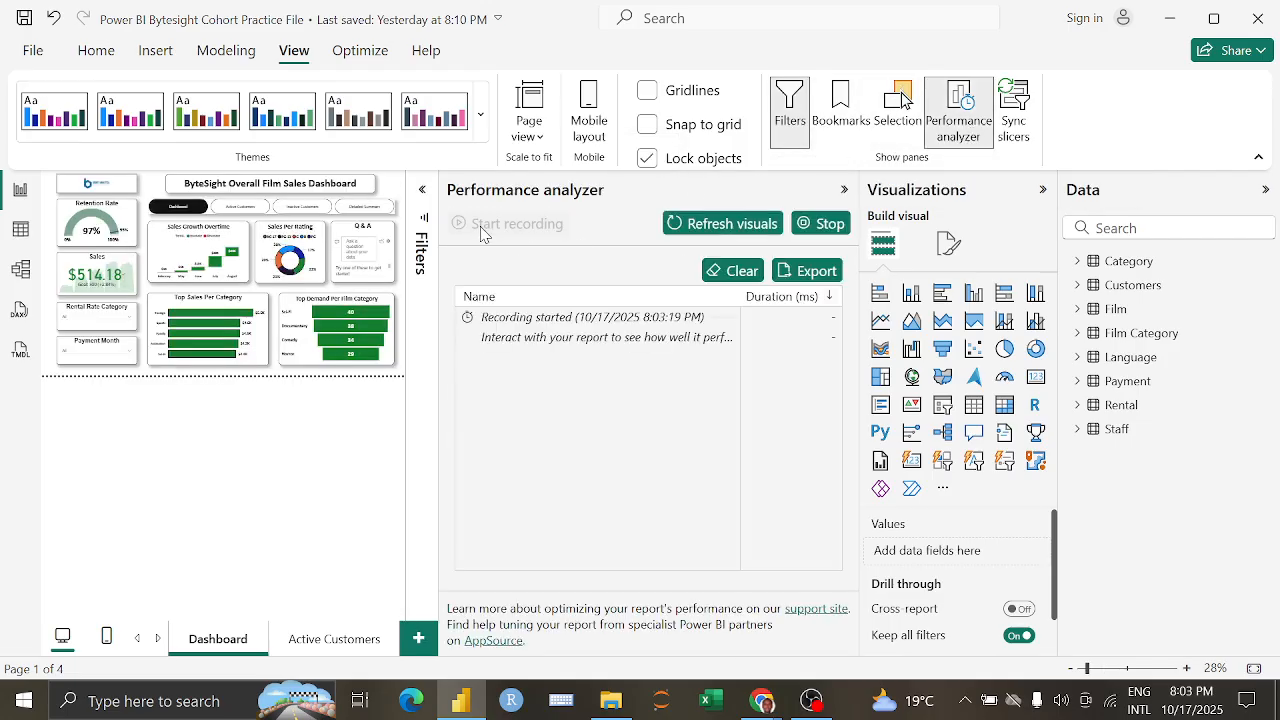
click(757, 227)
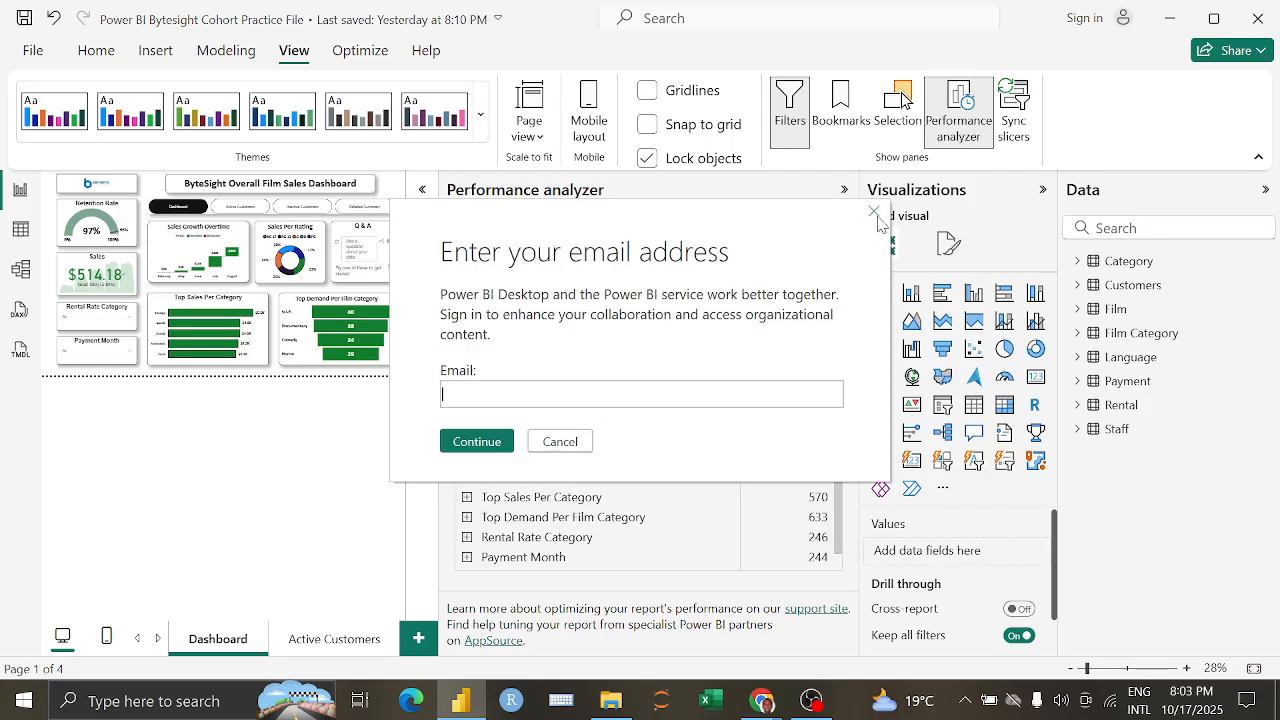
click(875, 214)
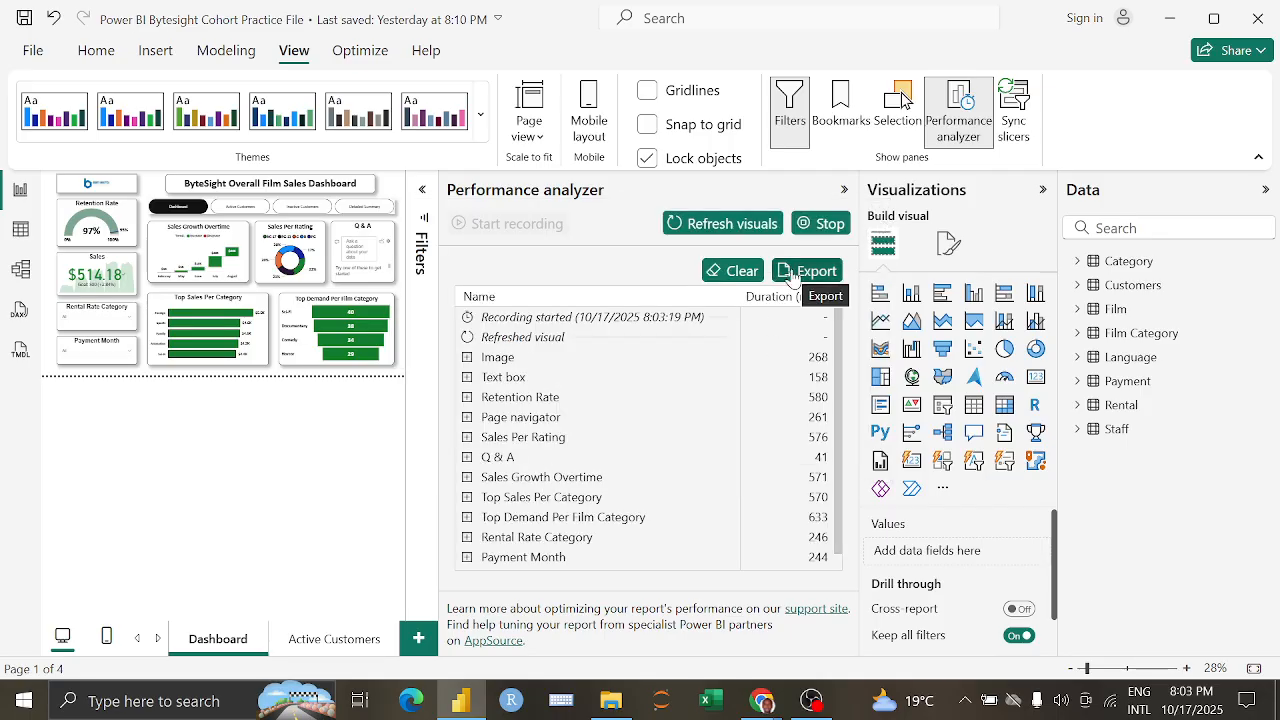
click(704, 232)
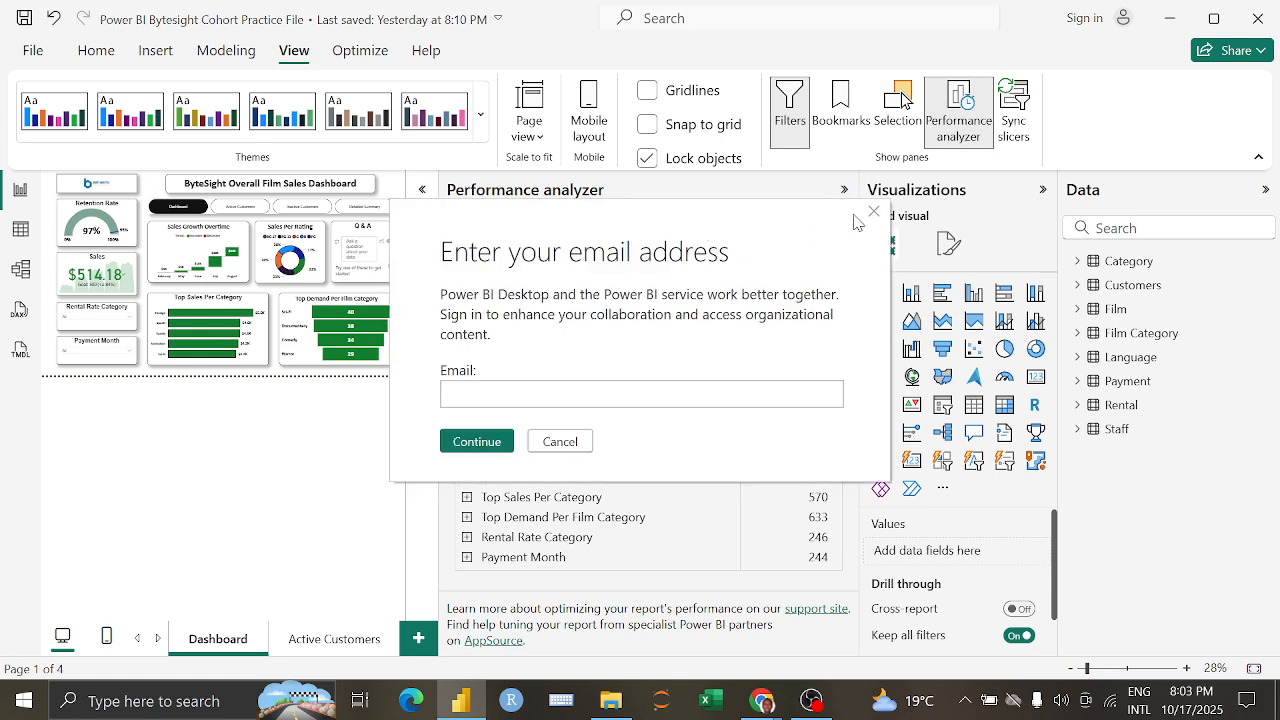
click(872, 213)
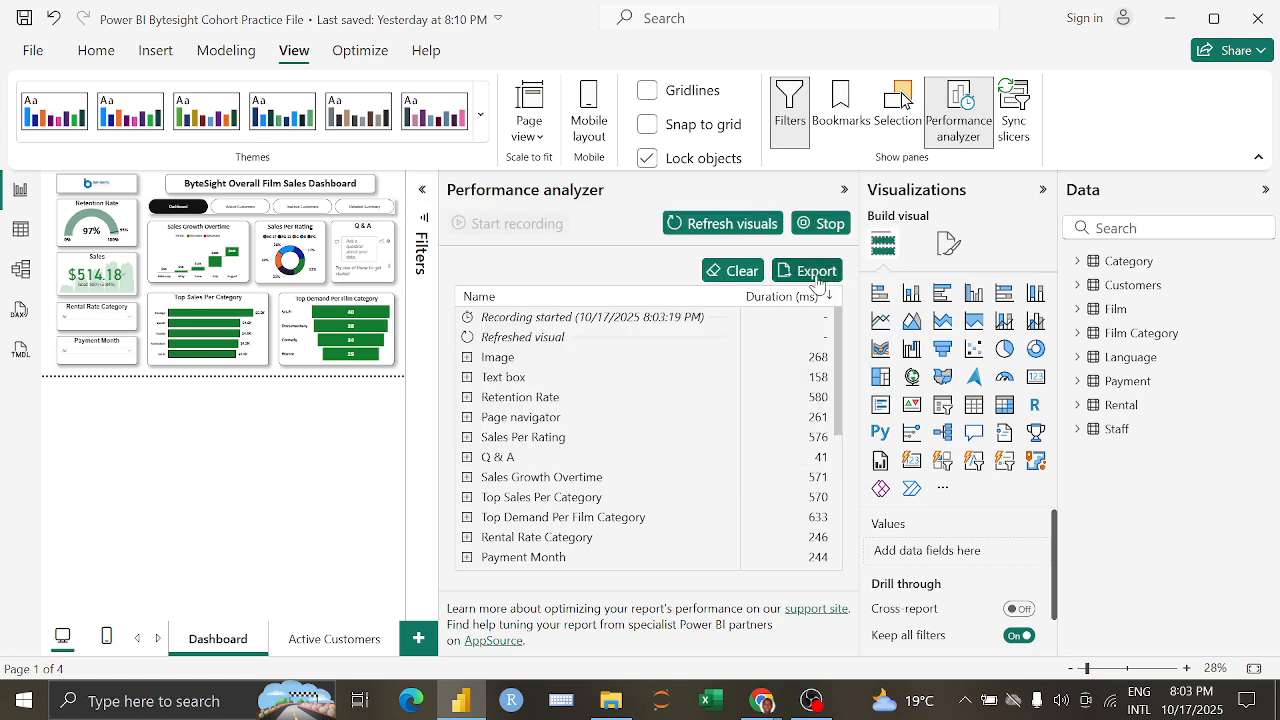
drag(838, 355, 840, 497)
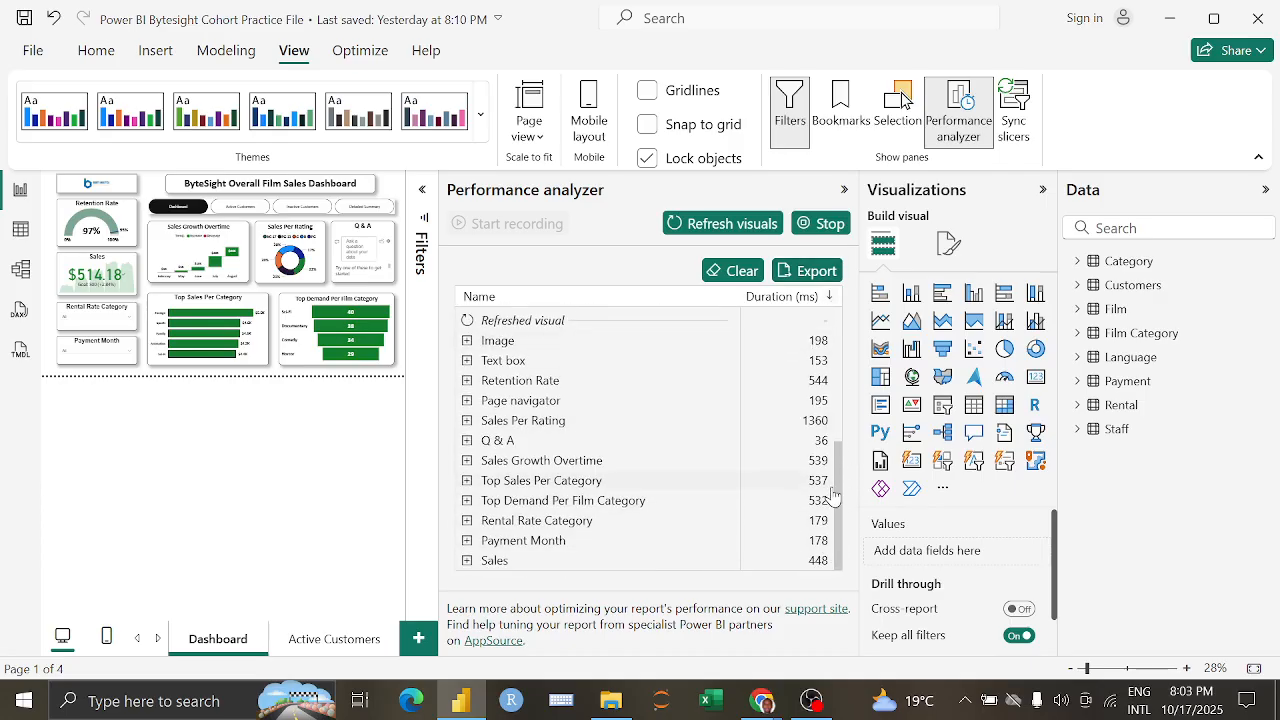
scroll(832, 497, up, 5)
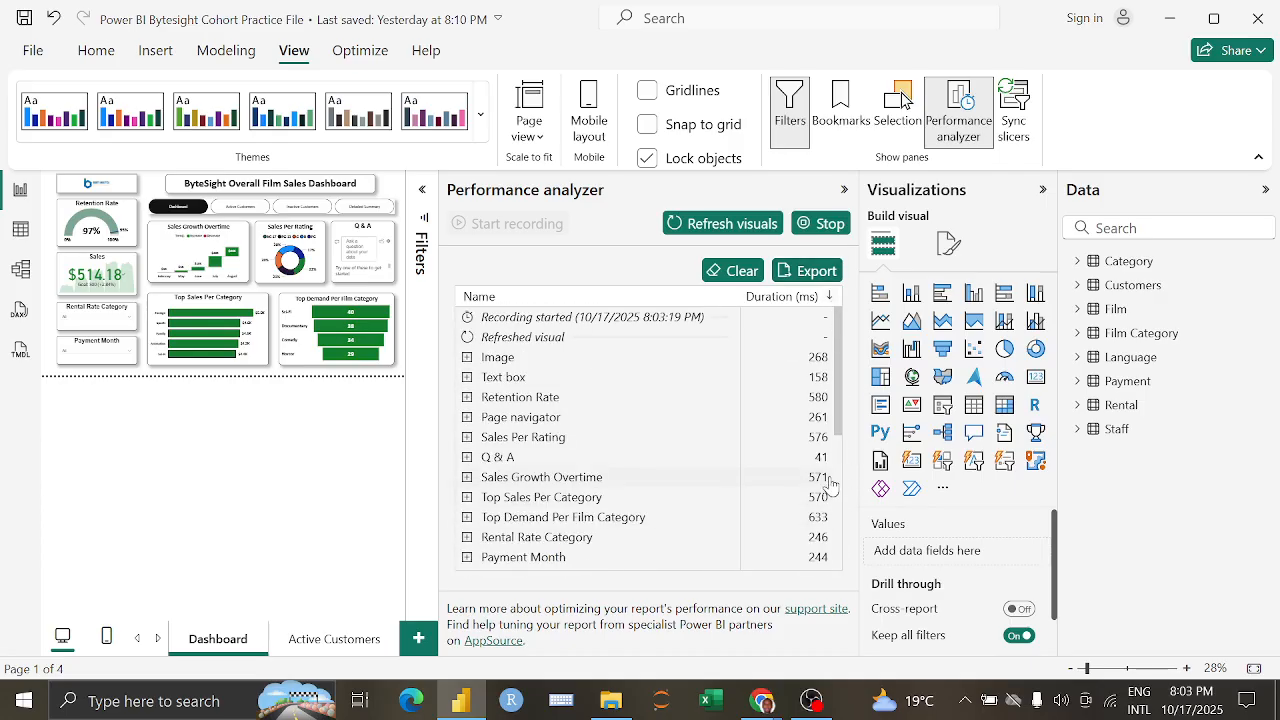
Step: Look at the JSON export option for the performance data without saving, stop the recording and collapse the Performance analyzer
click(812, 270)
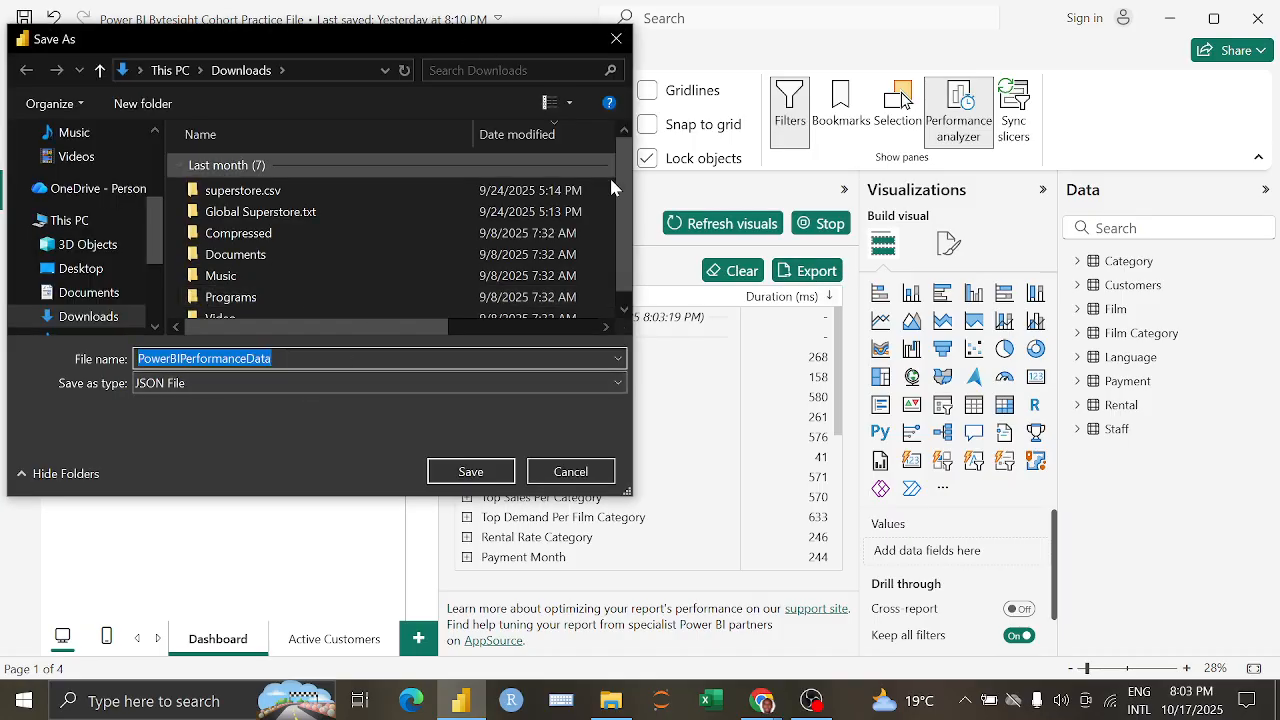
click(616, 38)
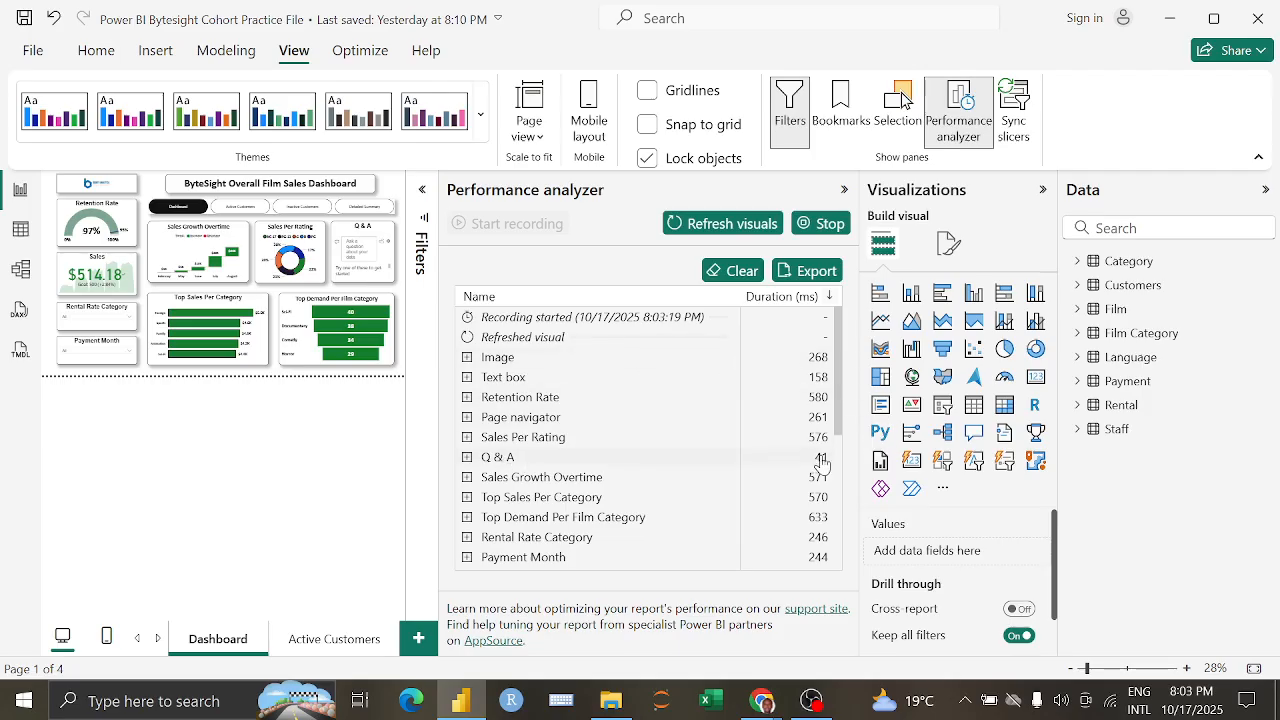
drag(838, 389, 809, 300)
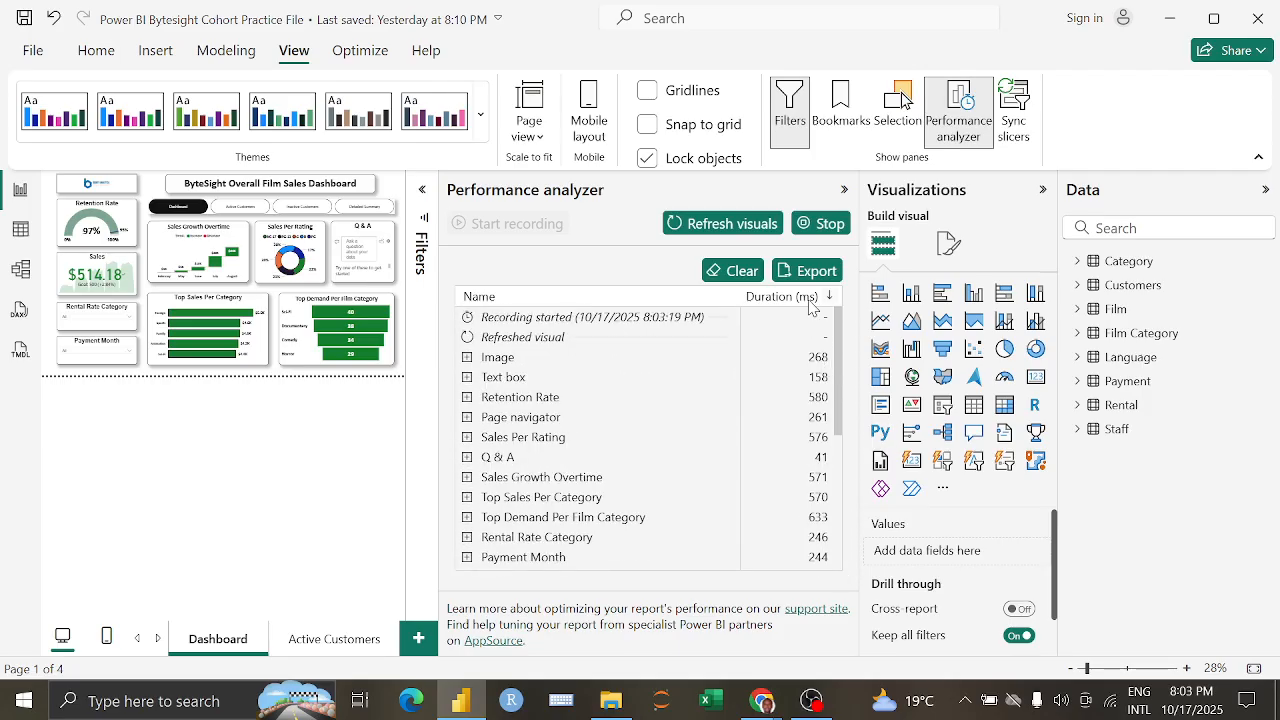
click(818, 225)
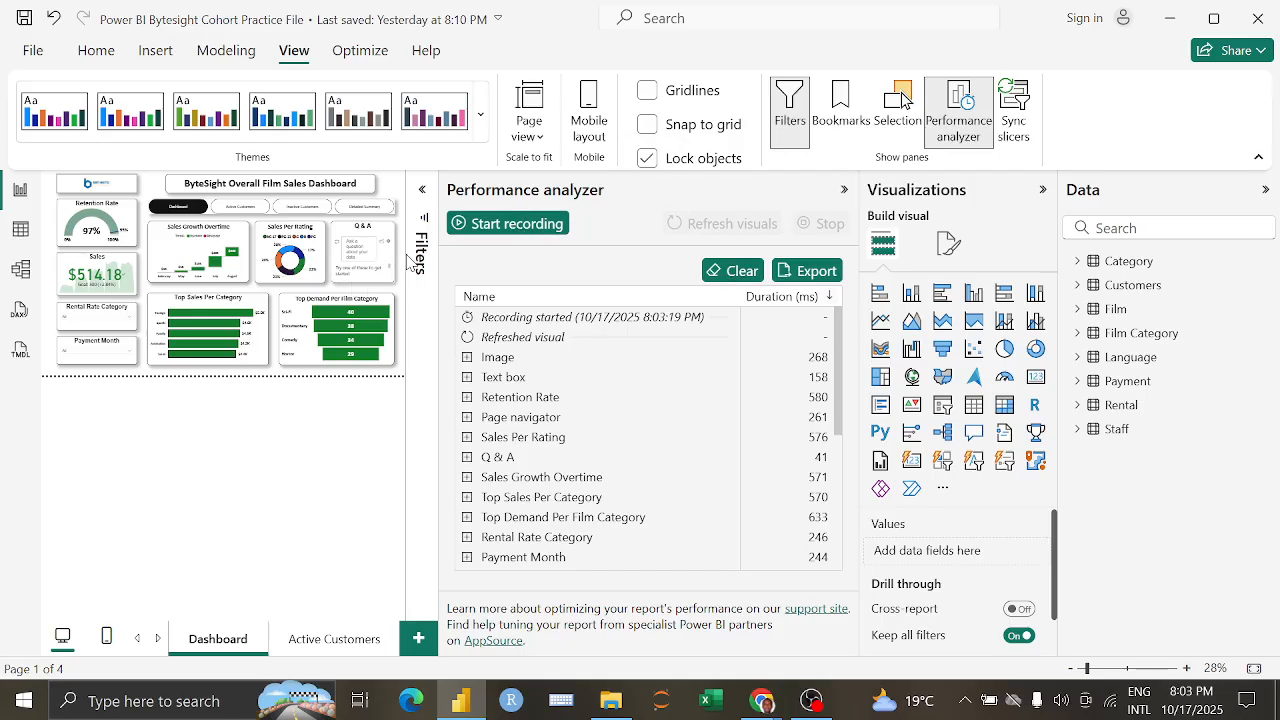
click(840, 191)
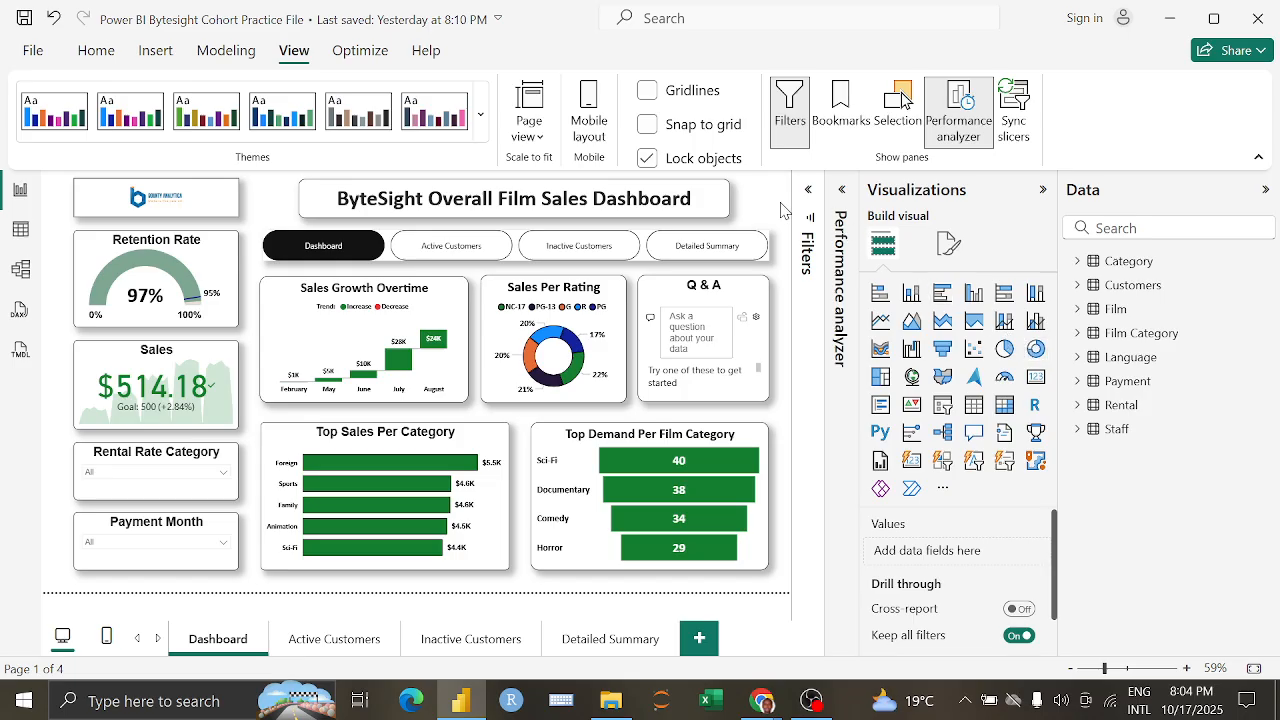
Step: Try the gridlines and snap-to-grid options on the Dashboard page and preview its mobile layout, restoring the desktop layout
click(648, 93)
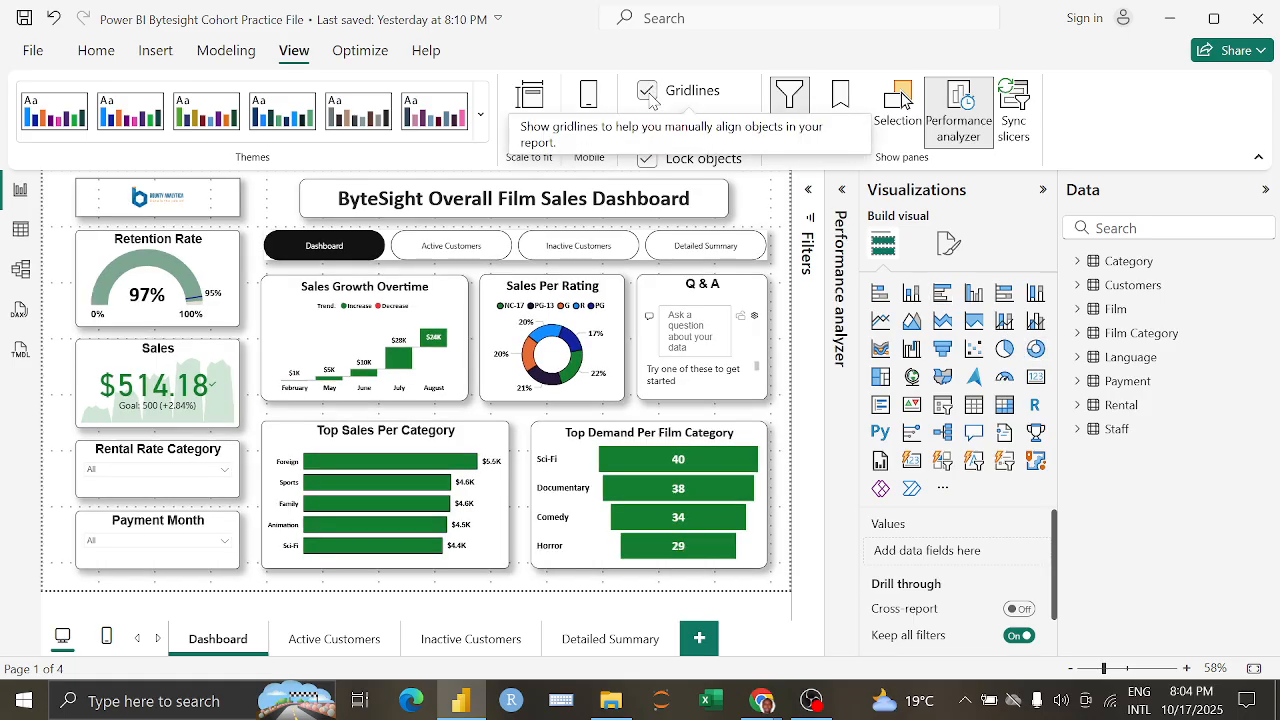
click(648, 92)
click(649, 125)
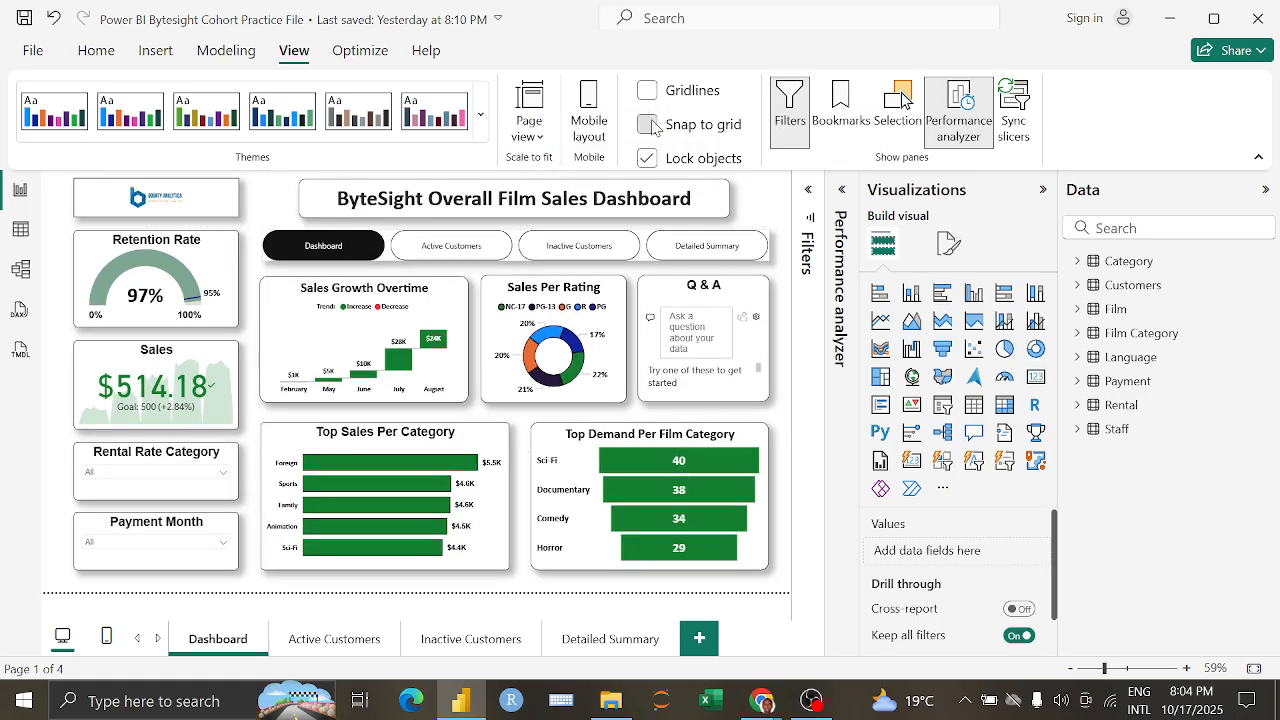
click(649, 125)
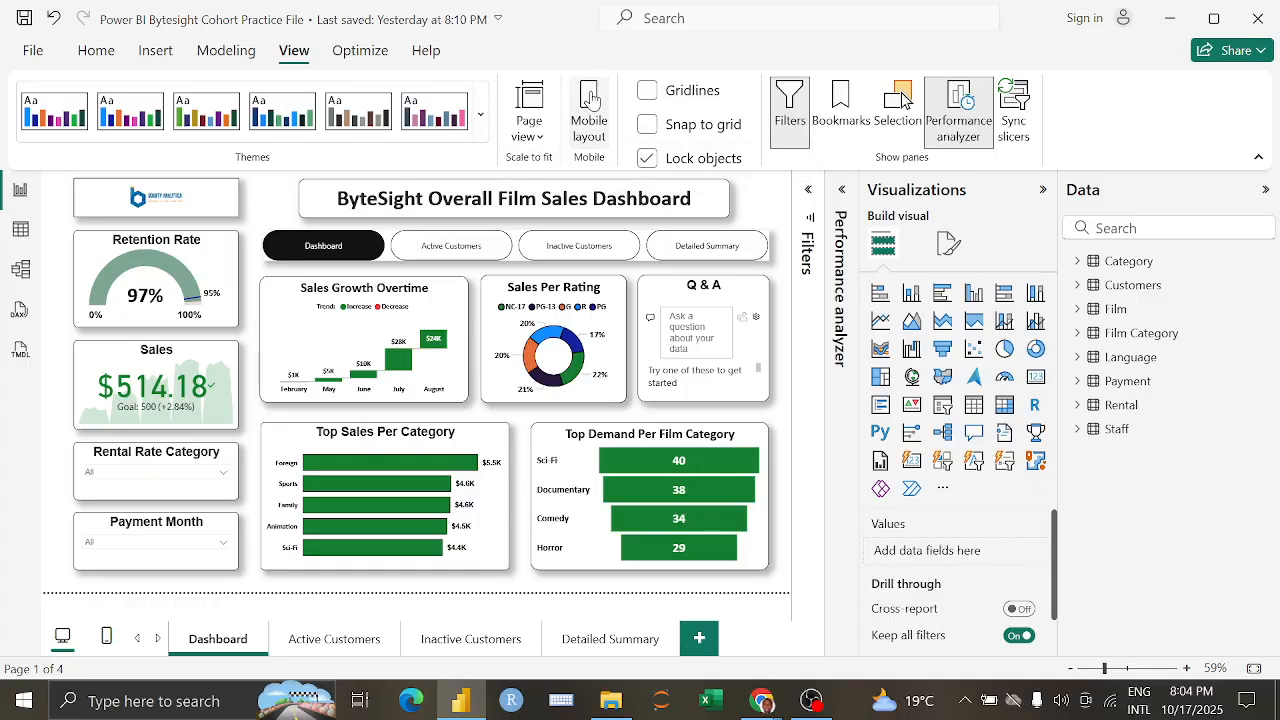
click(583, 128)
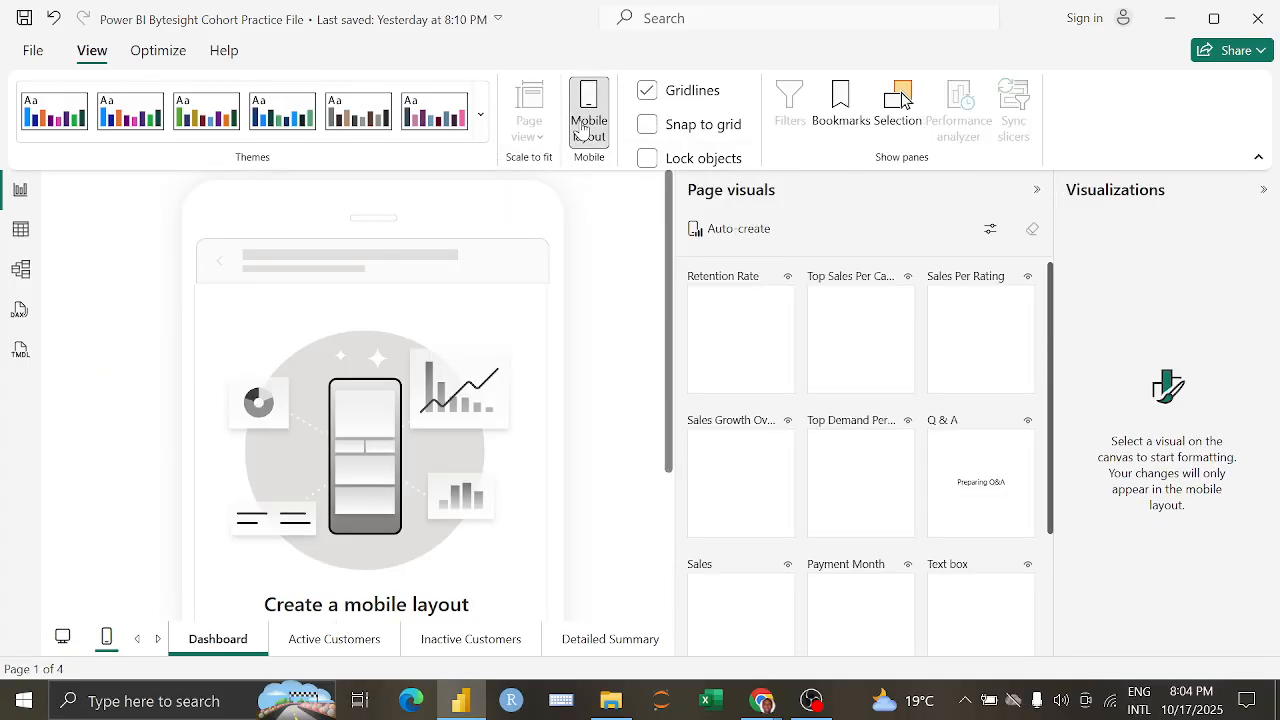
click(583, 128)
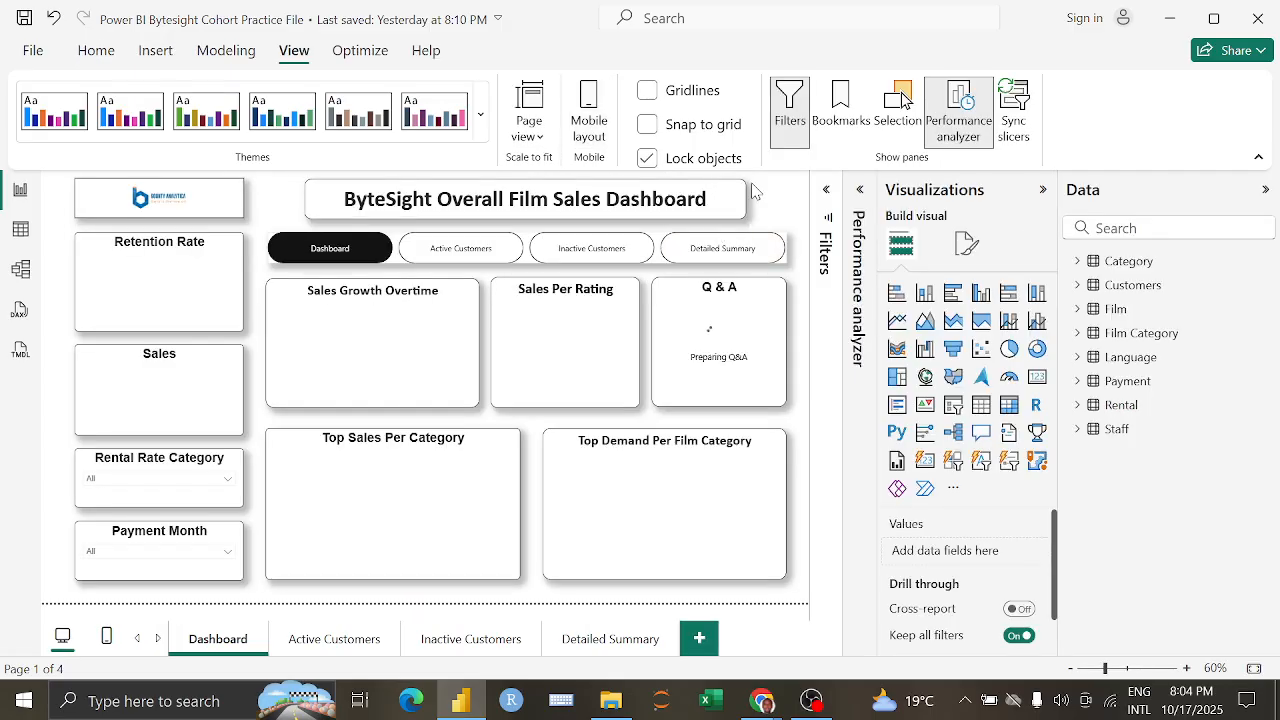
Step: Try the Fit to page view on the Dashboard, check the page filters, and return to Fit to width
click(532, 124)
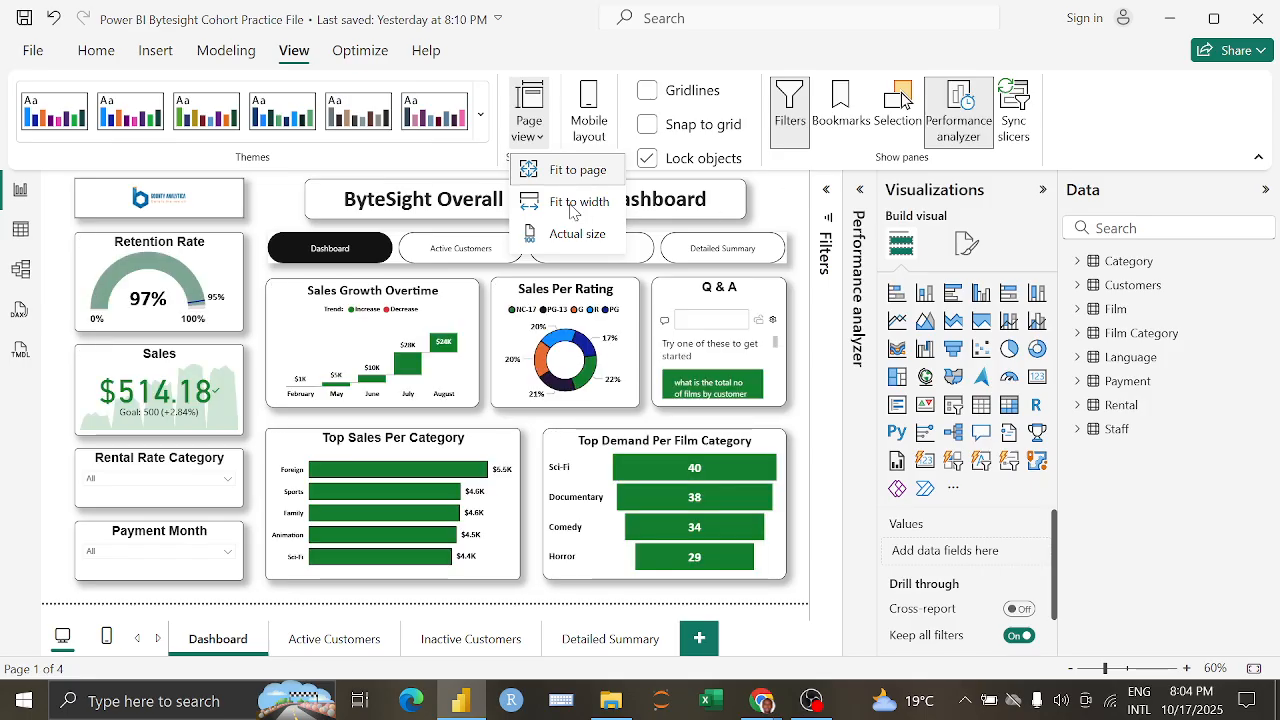
click(873, 214)
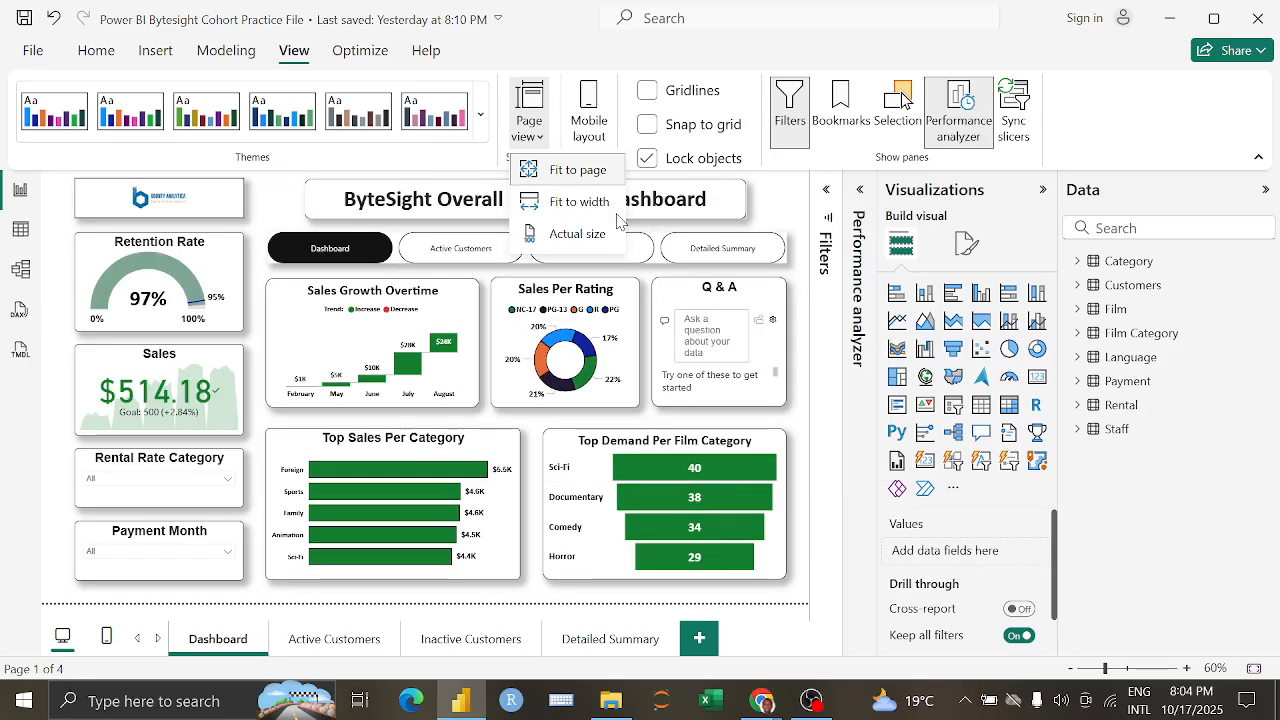
click(575, 205)
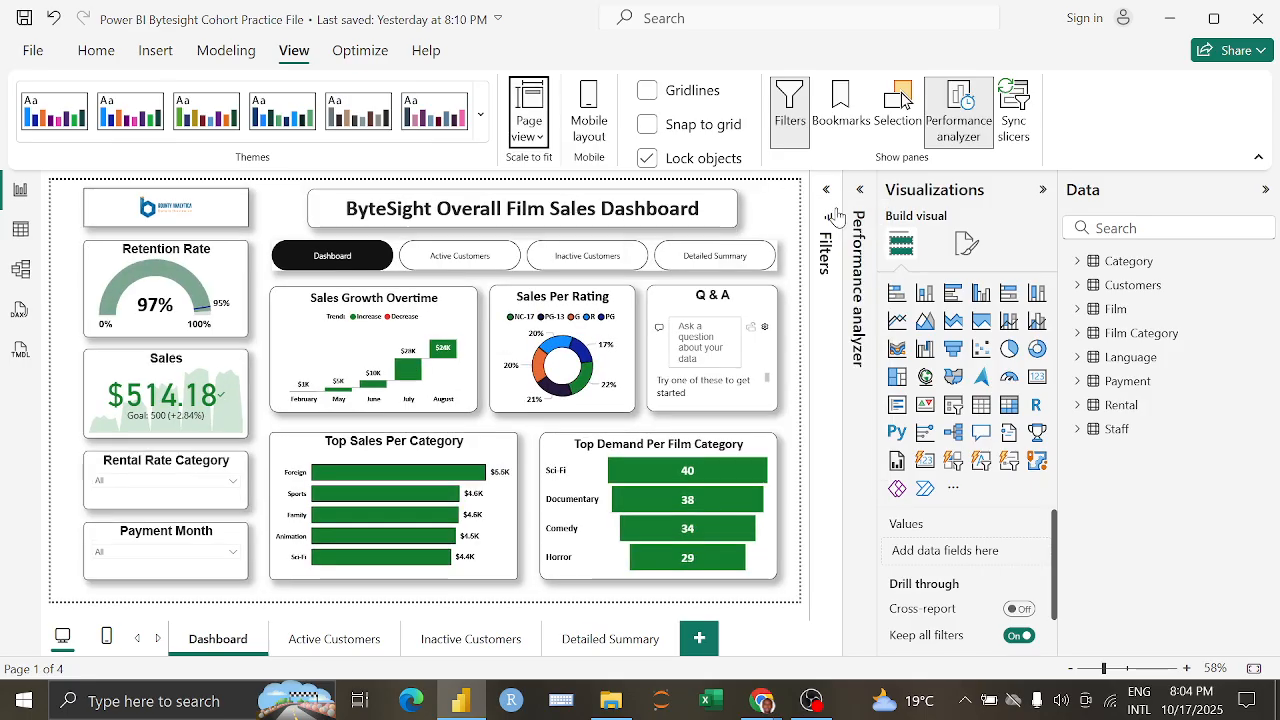
click(814, 208)
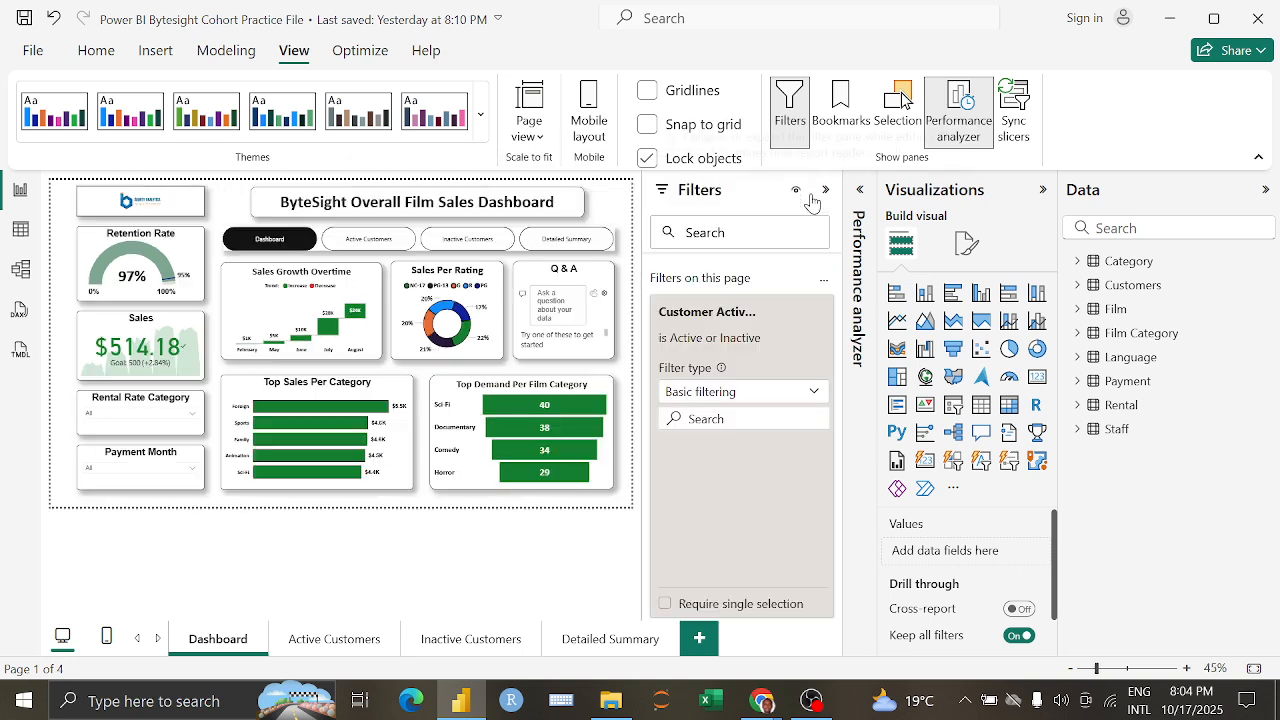
click(822, 194)
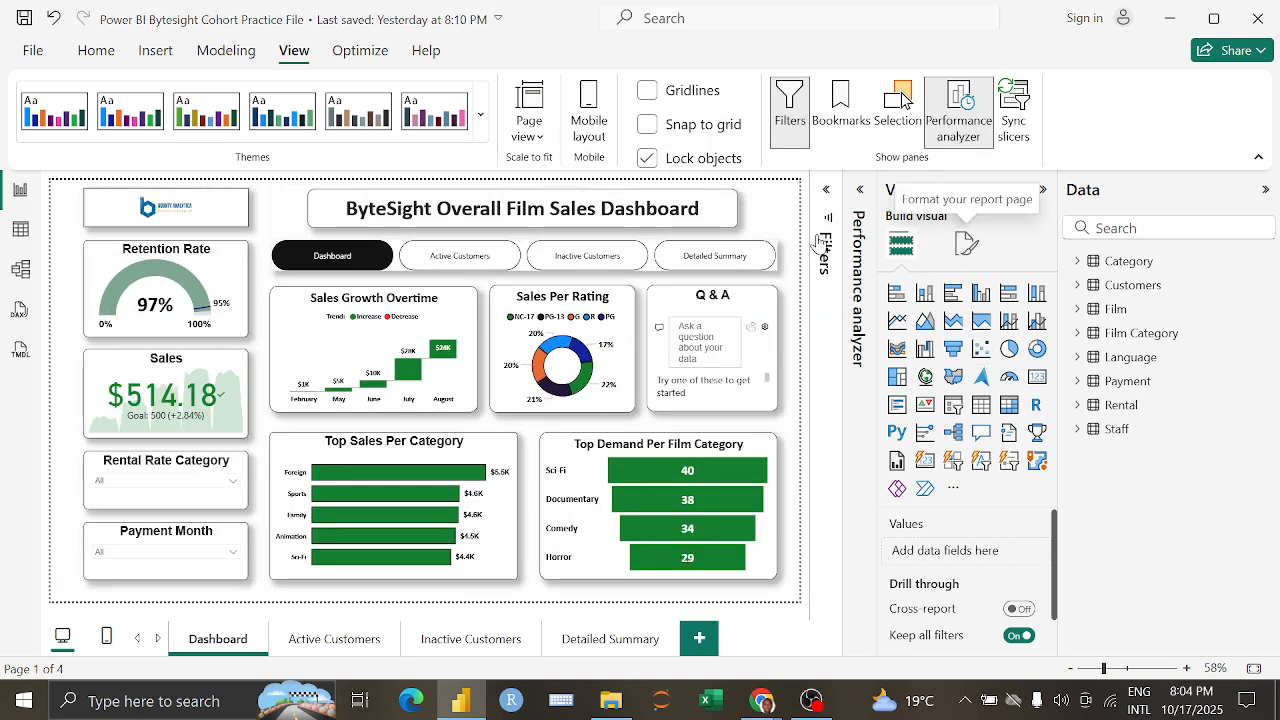
click(528, 128)
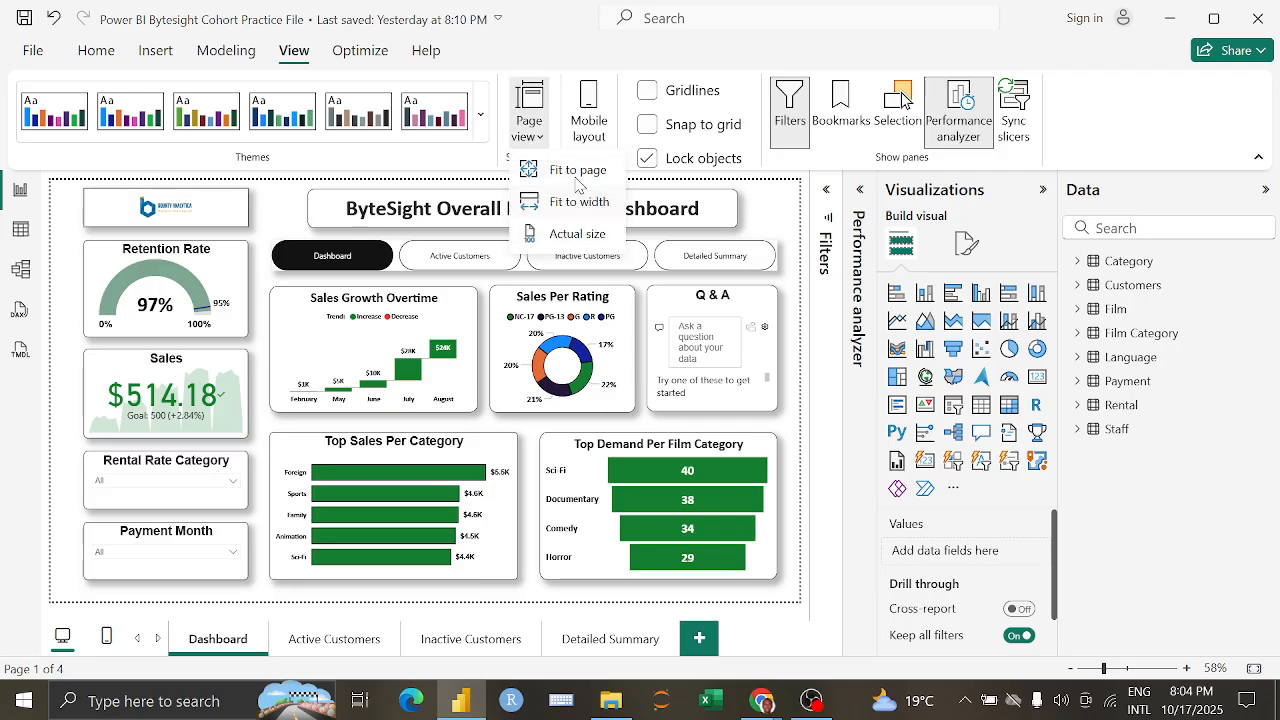
click(578, 201)
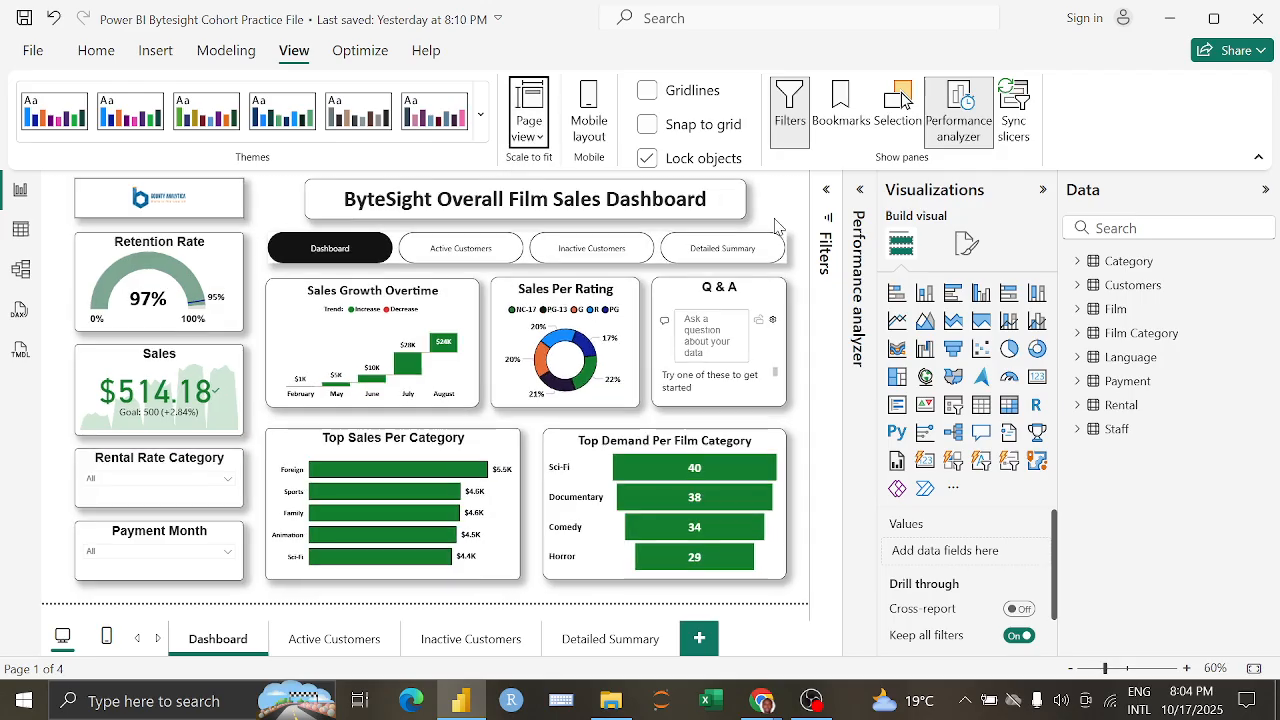
Step: Try light grey and pink as the Dashboard page's canvas background colour, setting the transparency to 0% for the pink
click(966, 245)
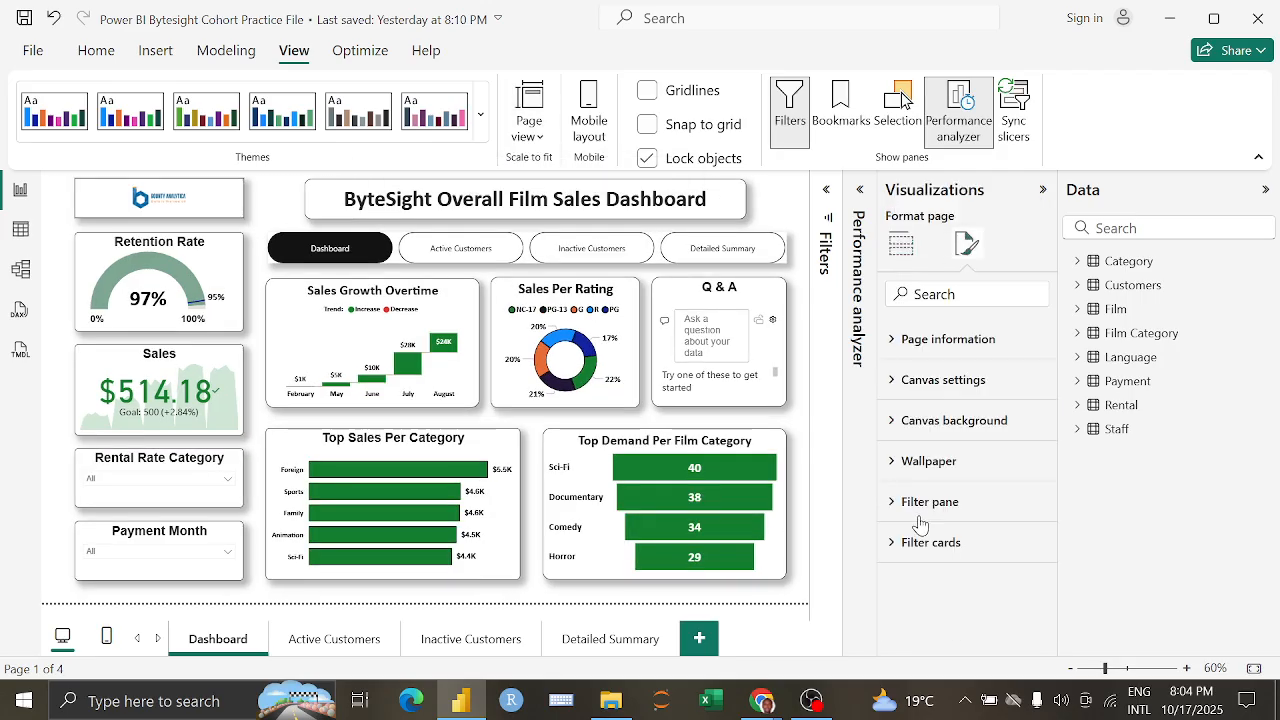
click(925, 421)
click(933, 492)
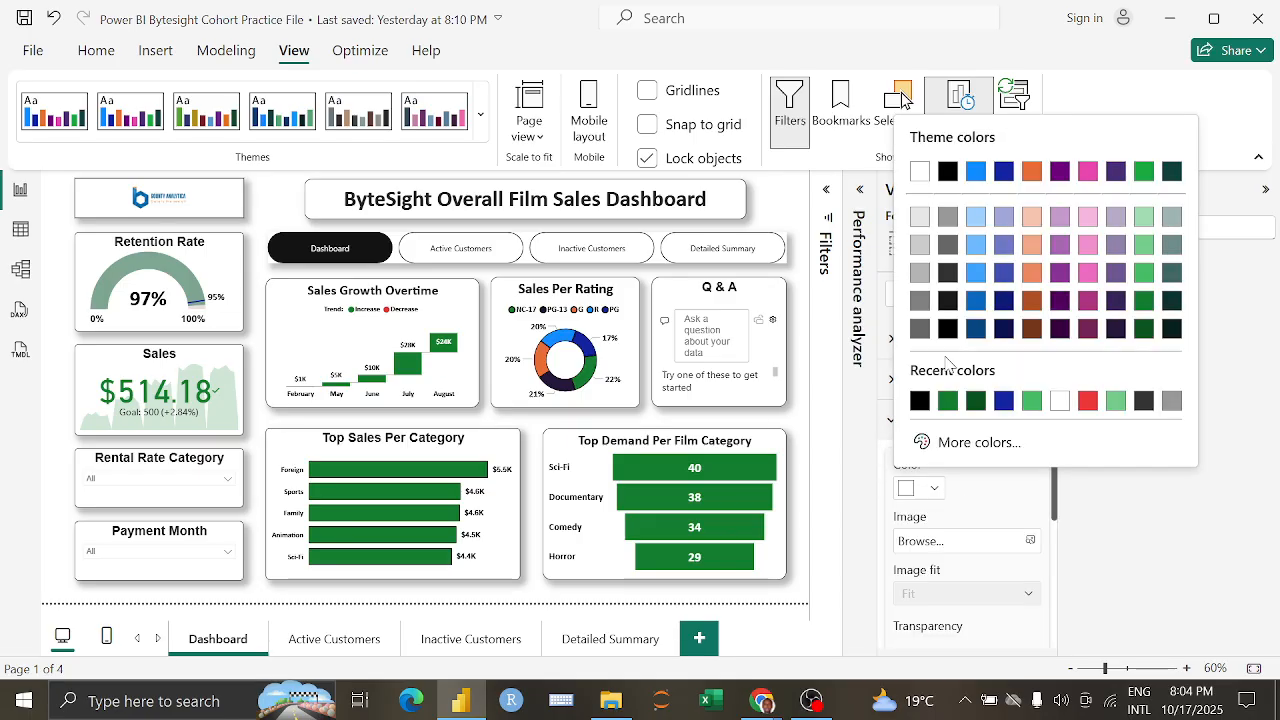
click(921, 218)
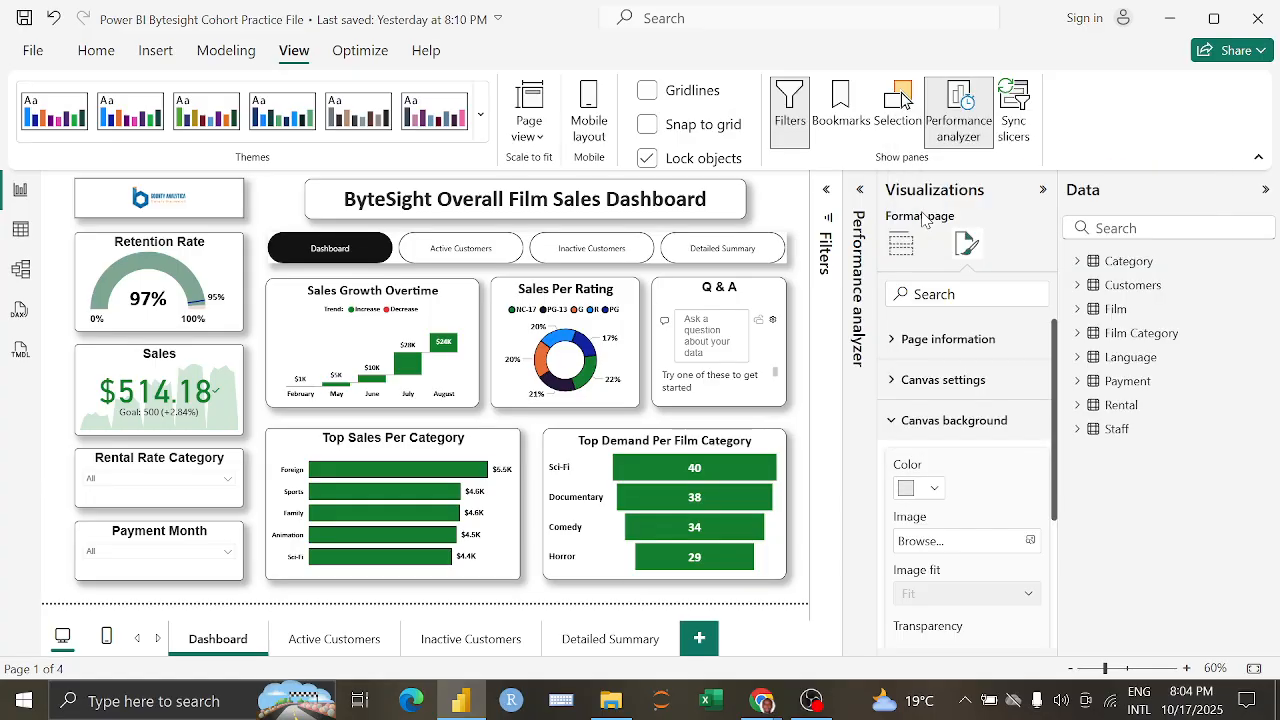
click(930, 492)
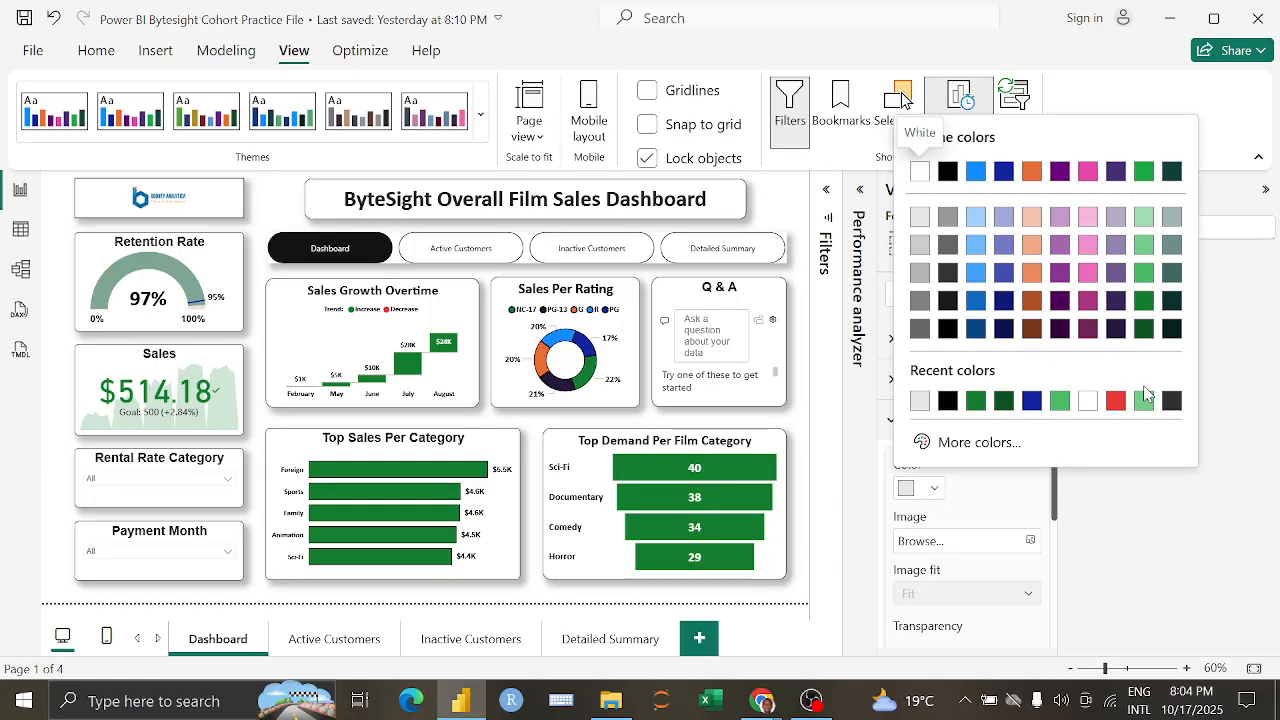
click(1087, 274)
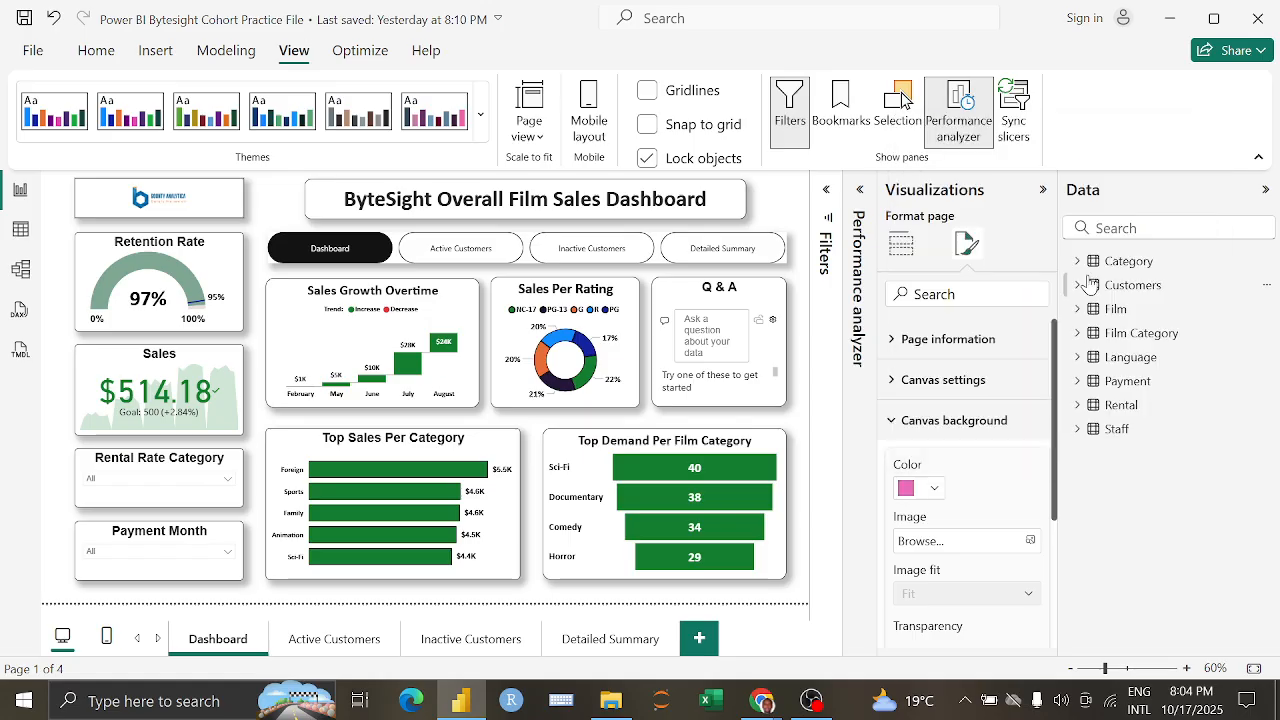
scroll(970, 472, down, 2)
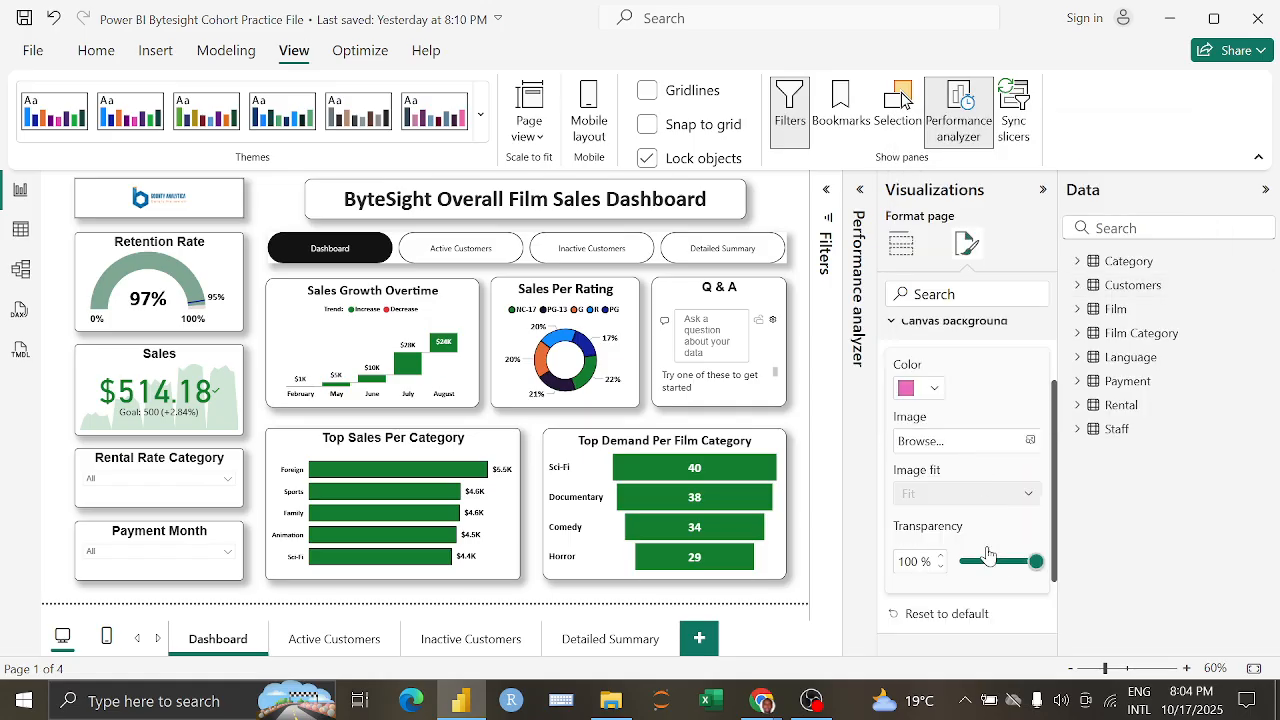
drag(1036, 561, 945, 561)
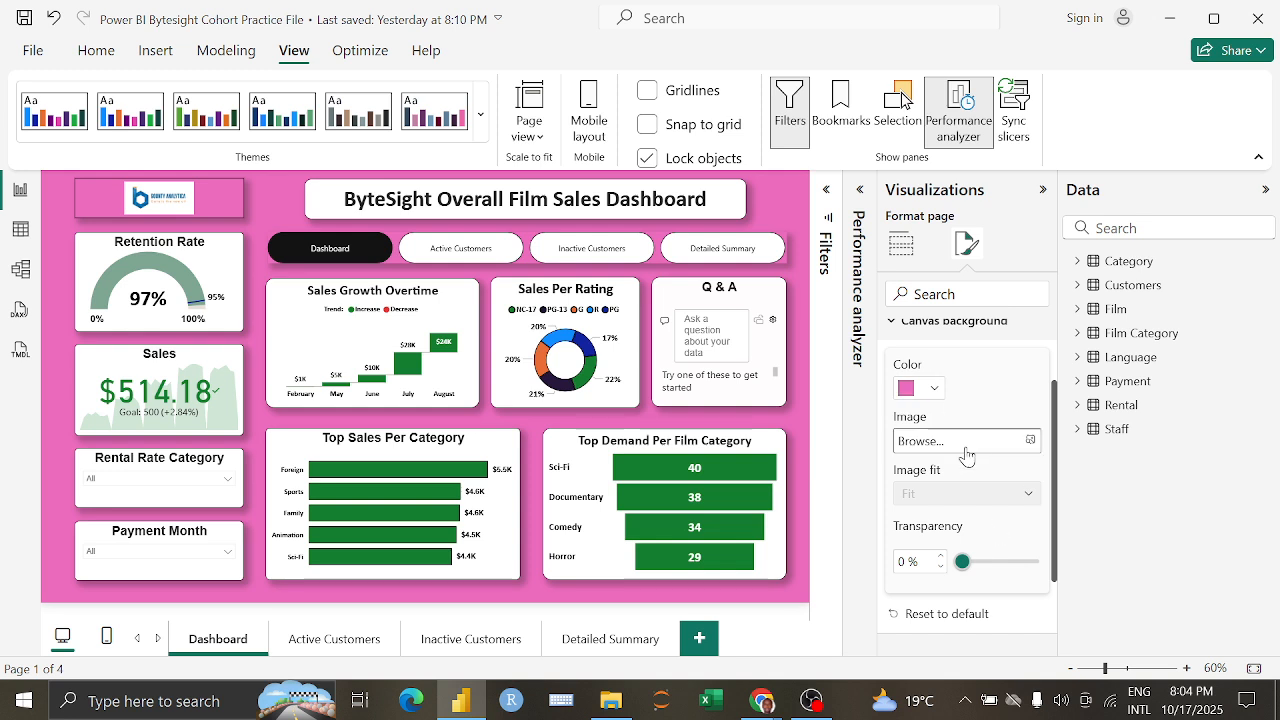
Step: Set the Dashboard page's canvas background back to white with 100% transparency
click(928, 389)
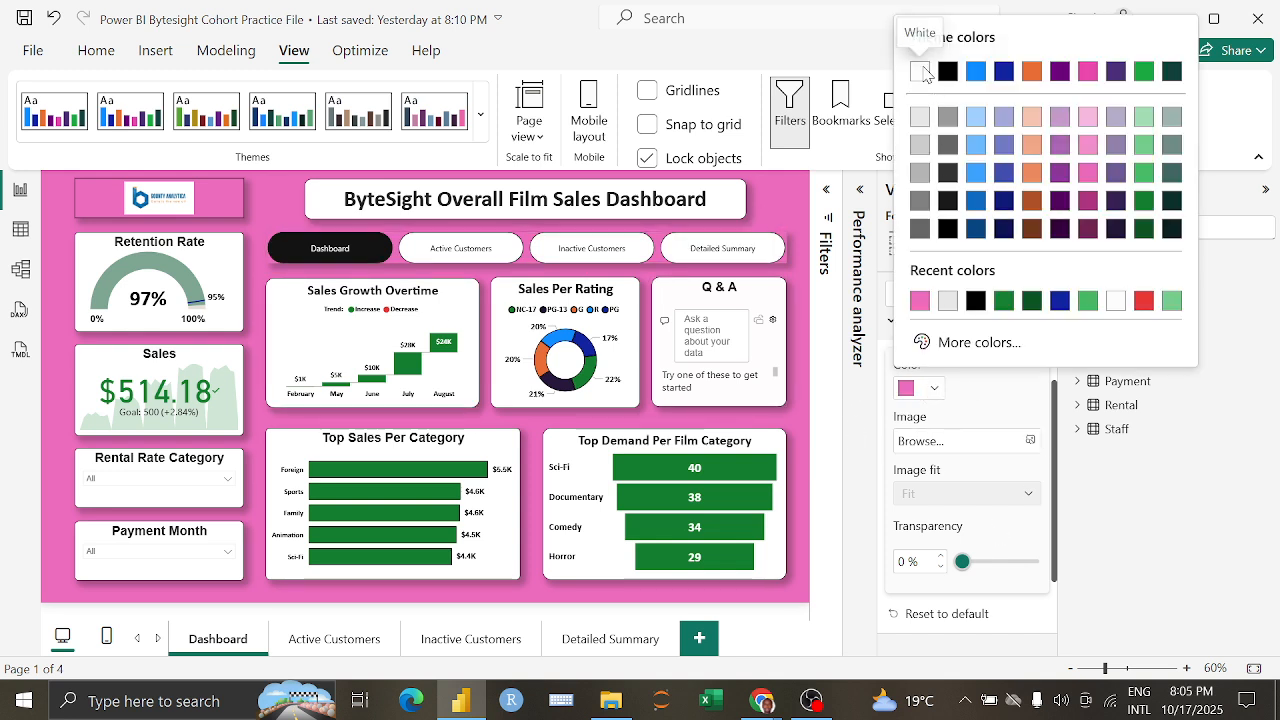
click(920, 72)
drag(962, 561, 1088, 550)
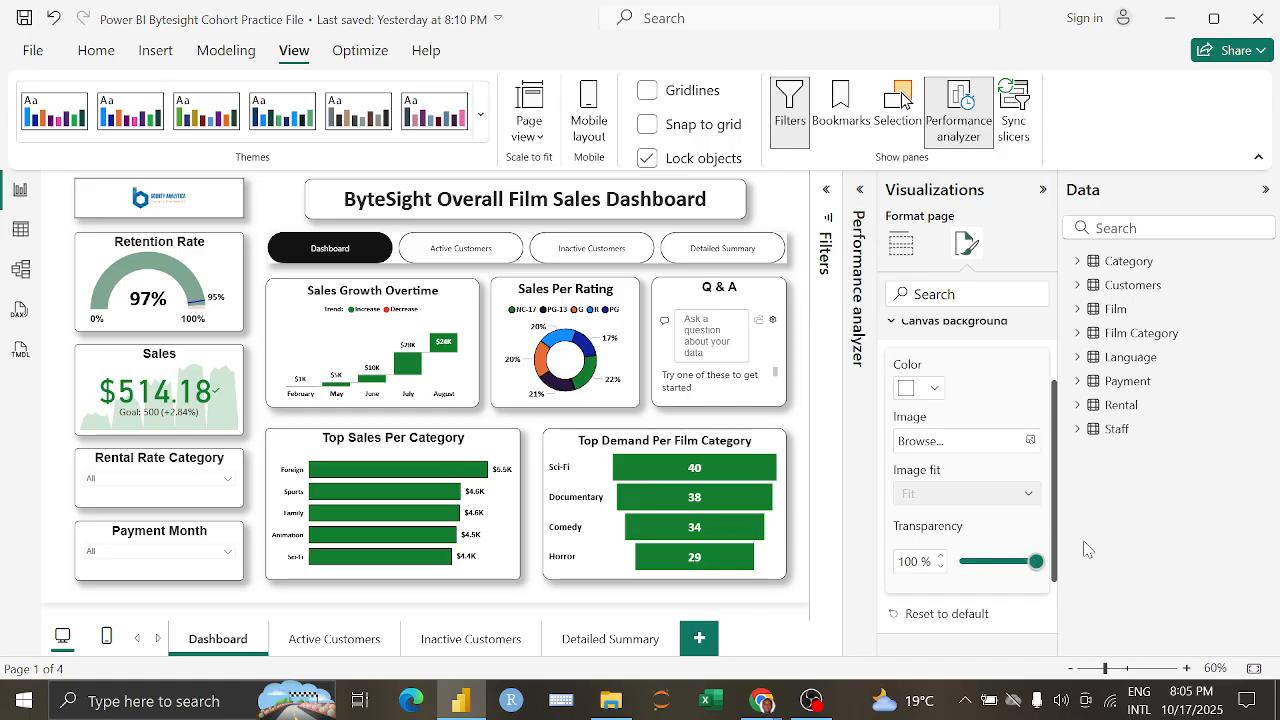
click(805, 405)
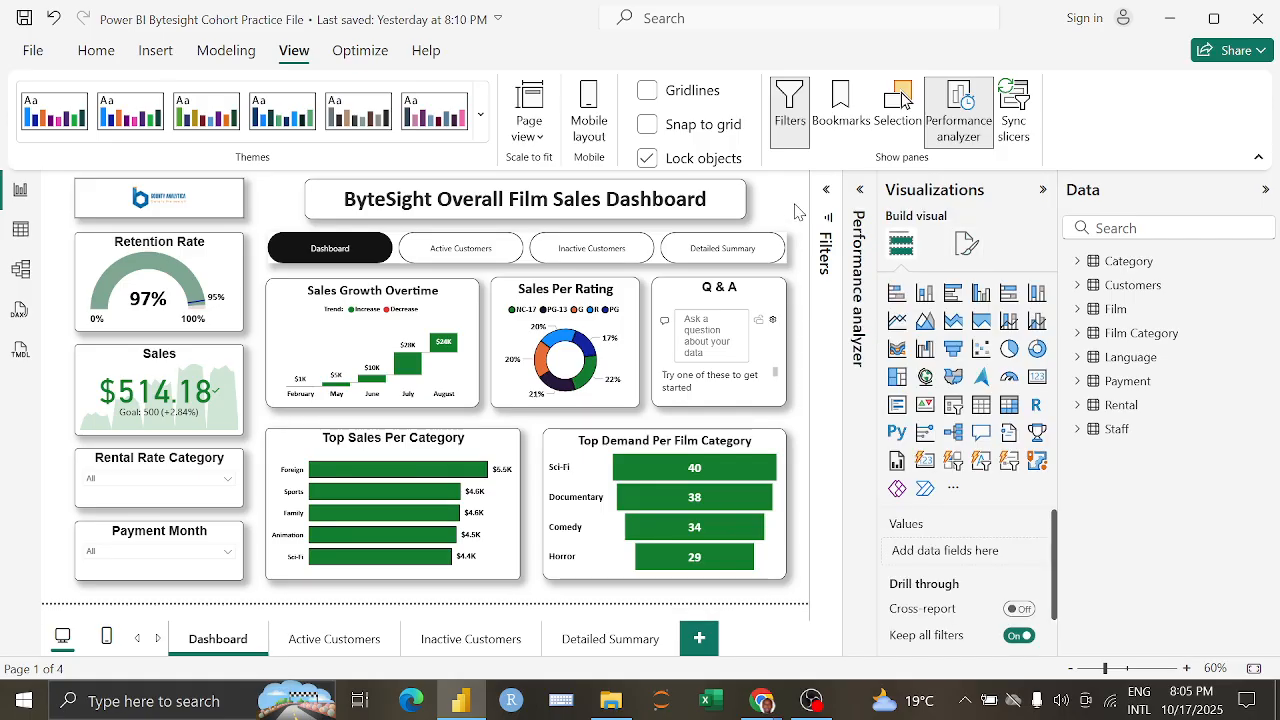
Step: Check the Dashboard page's wallpaper settings, then try Middle as the canvas's vertical alignment and restore it to Top
click(964, 246)
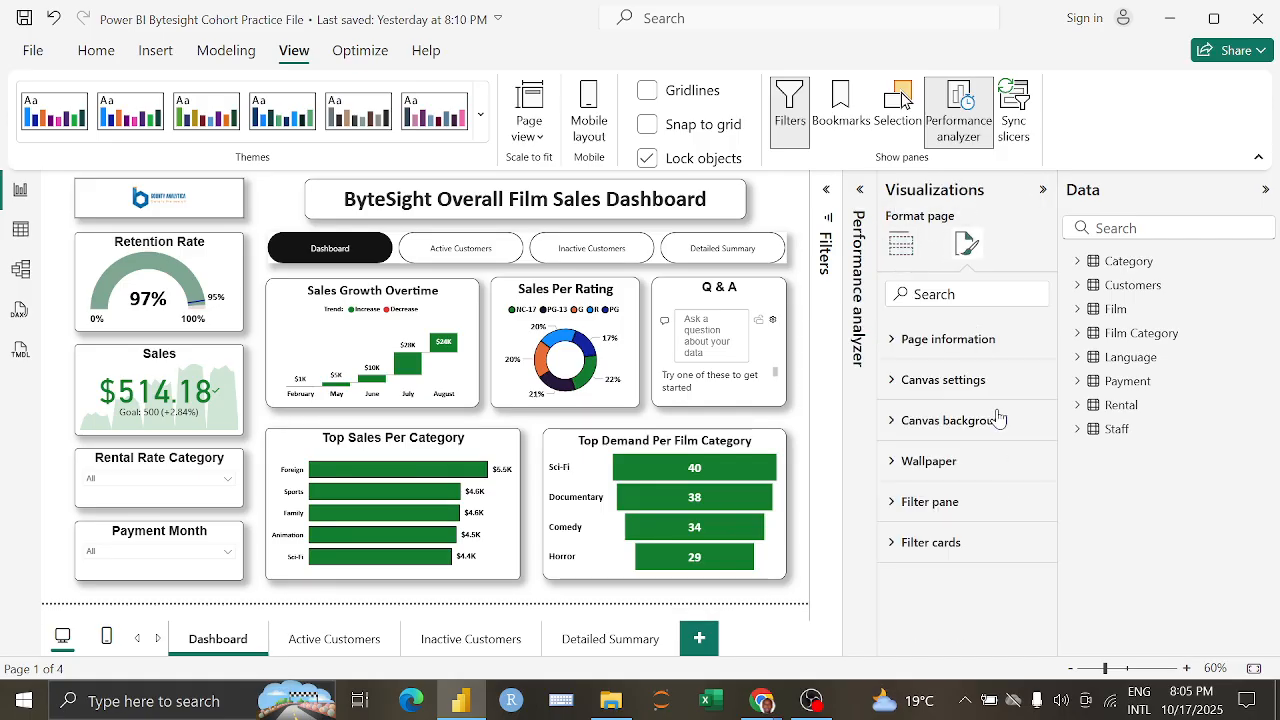
click(1001, 463)
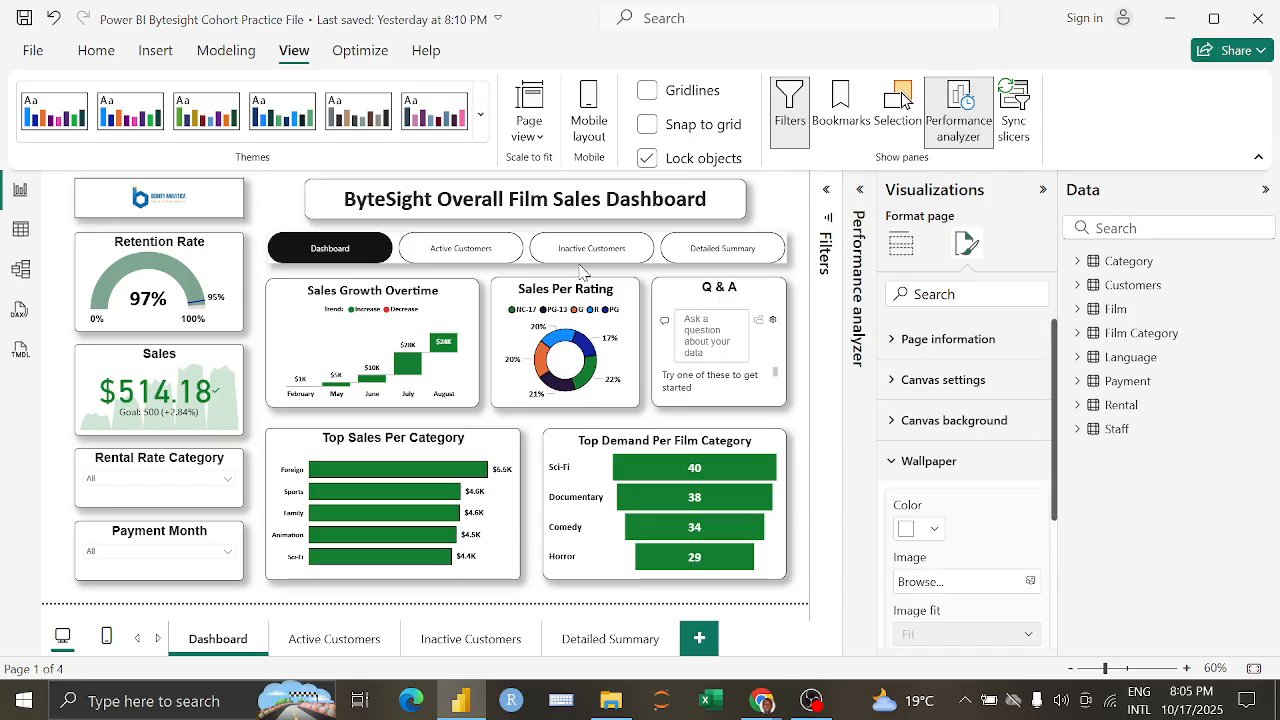
click(912, 463)
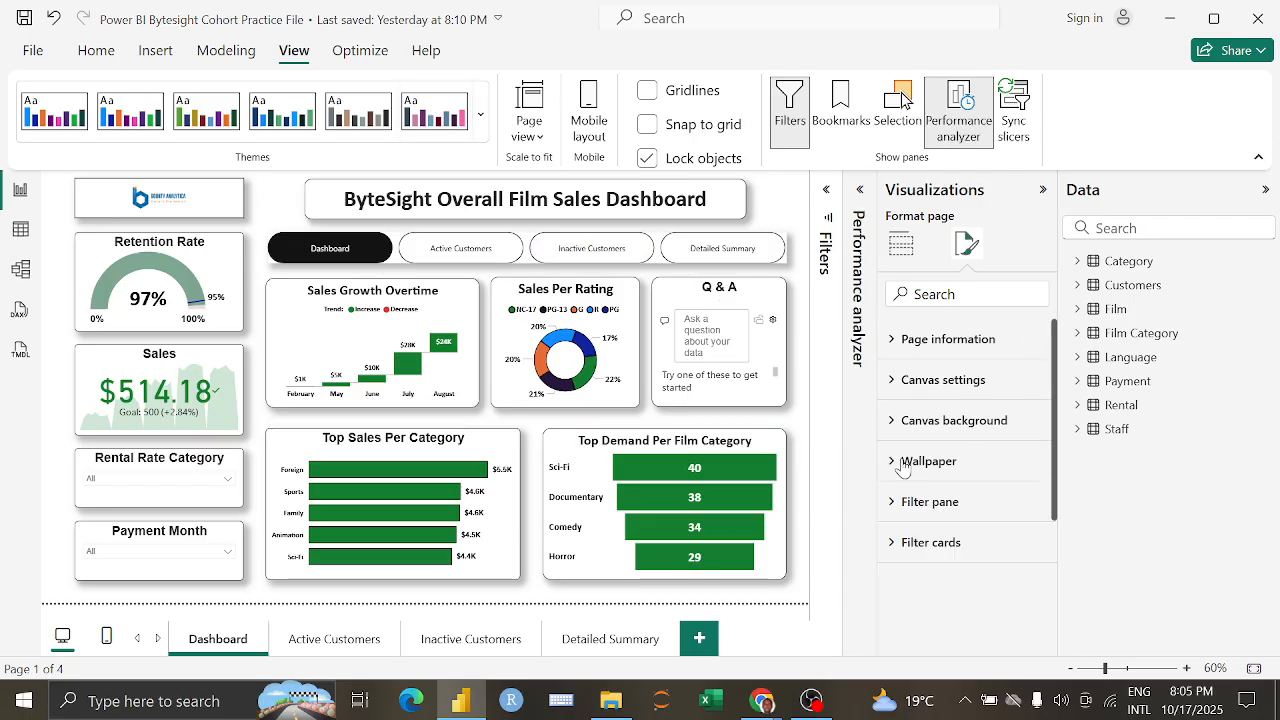
click(915, 382)
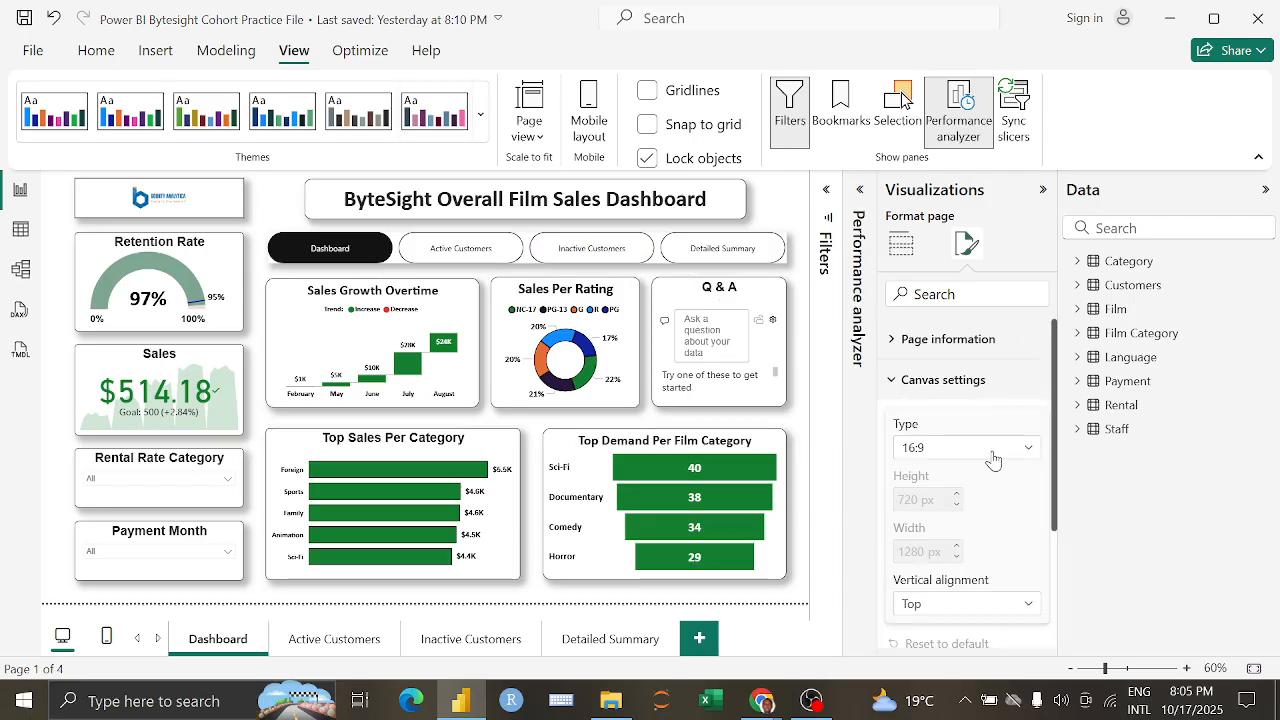
click(993, 459)
click(993, 452)
click(986, 606)
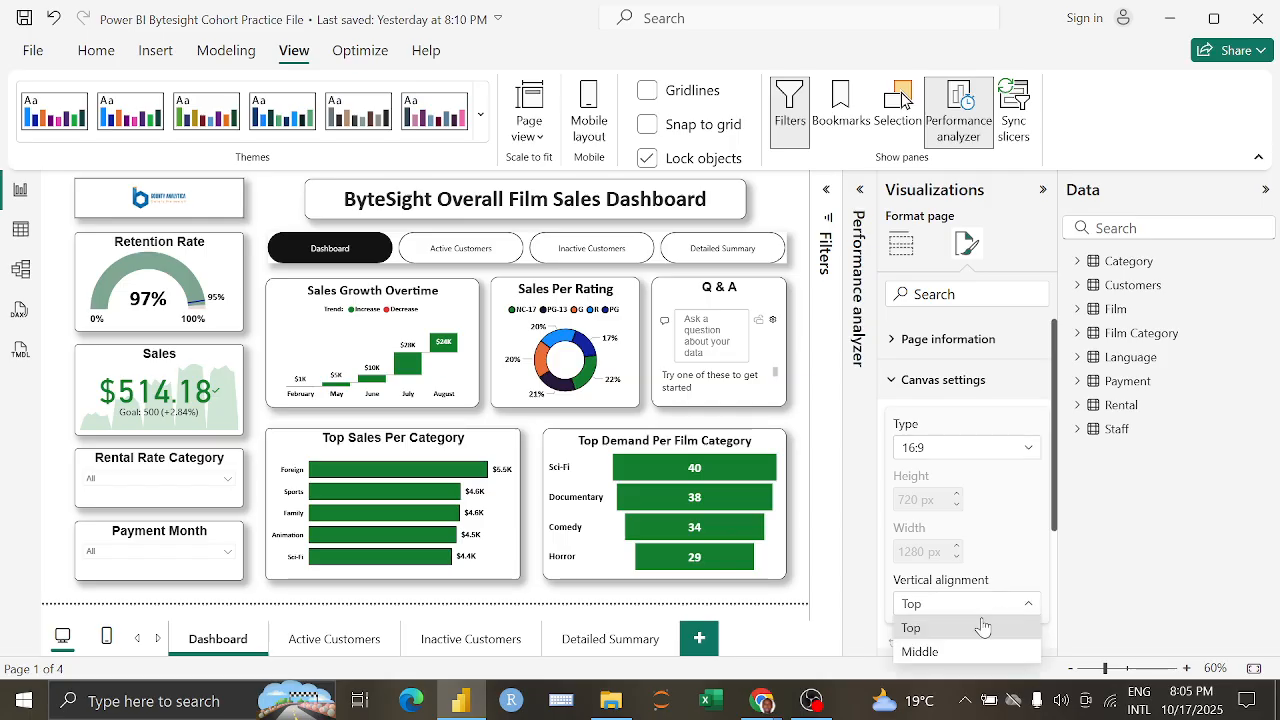
click(977, 650)
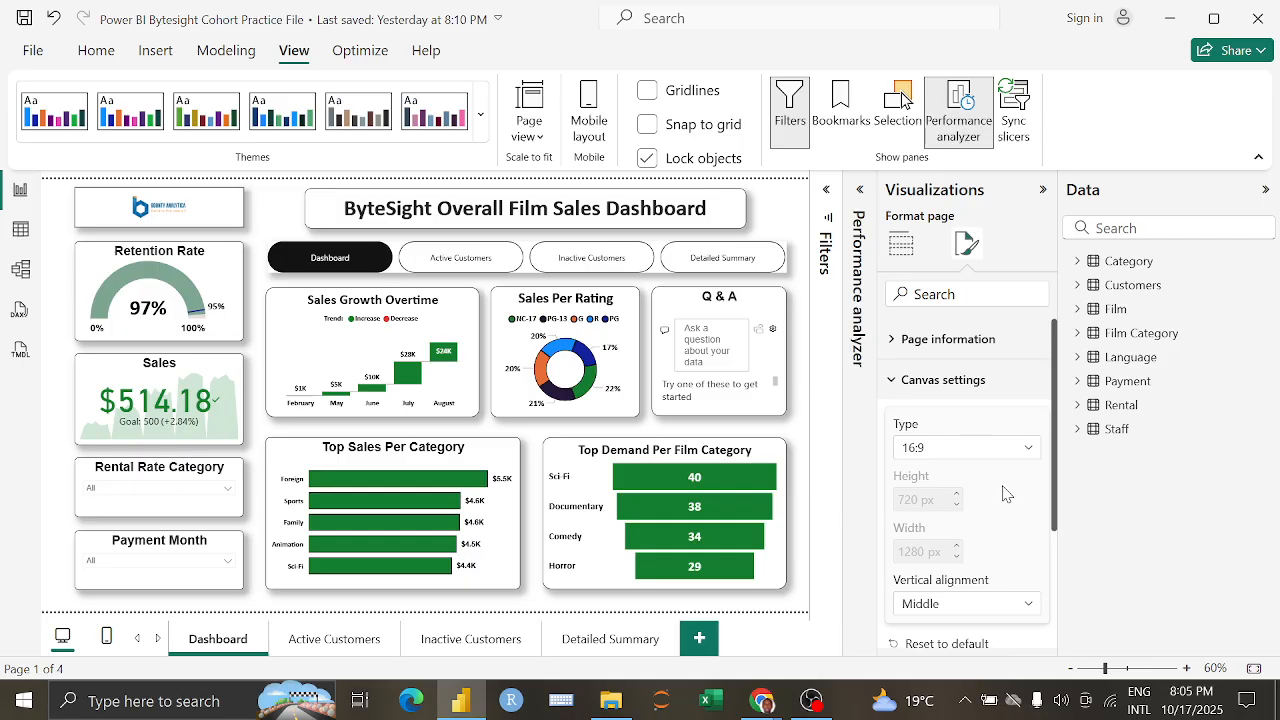
click(1005, 606)
click(995, 626)
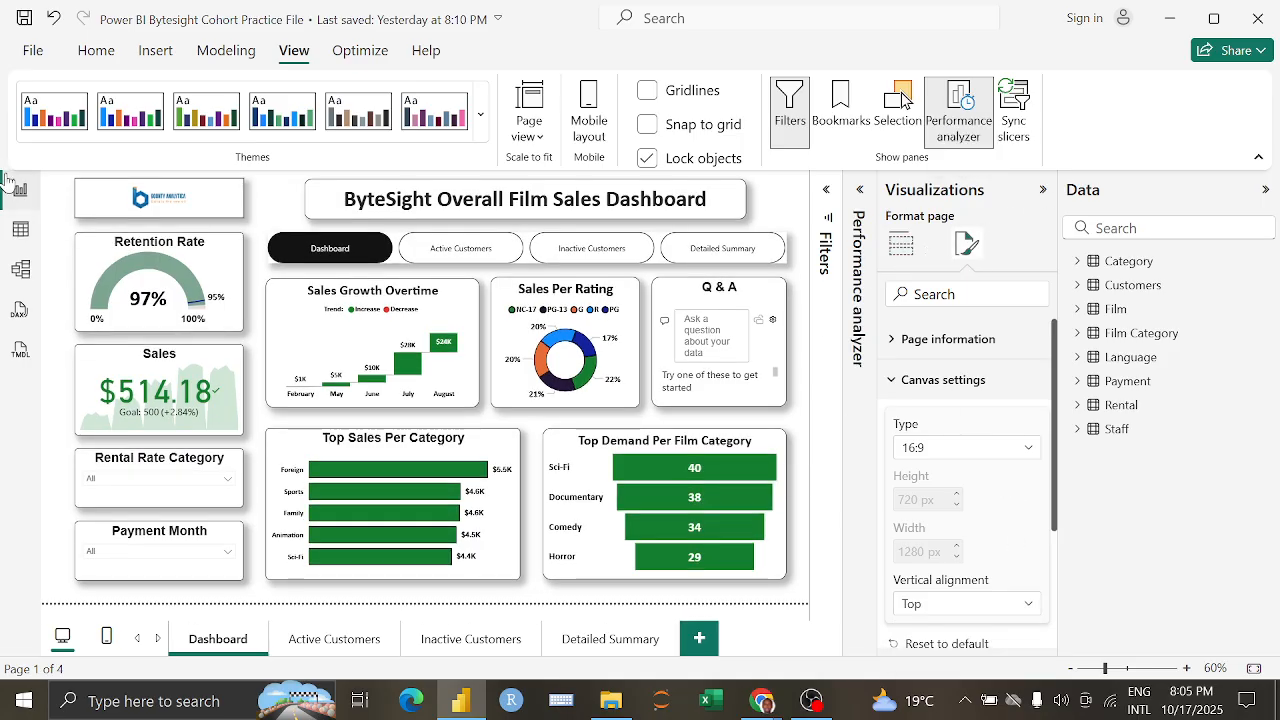
Step: Export the whole report to PDF, dismissing the sign-in requests
click(33, 52)
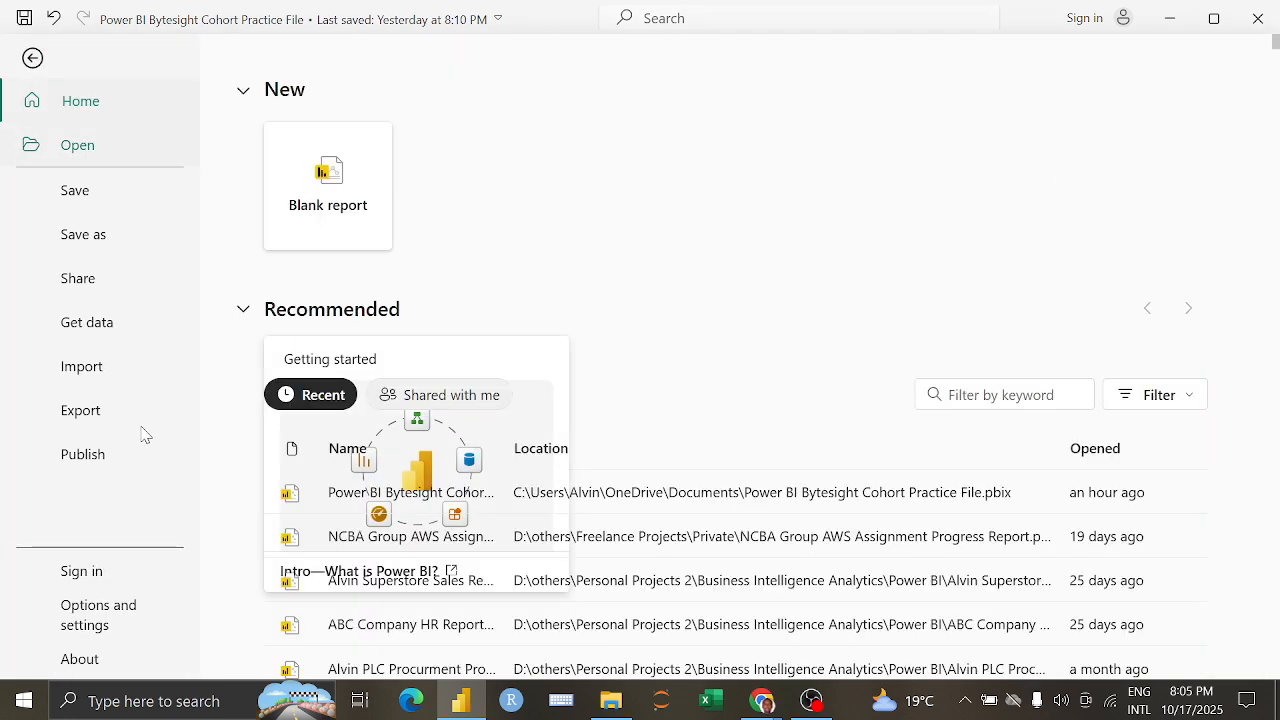
click(117, 430)
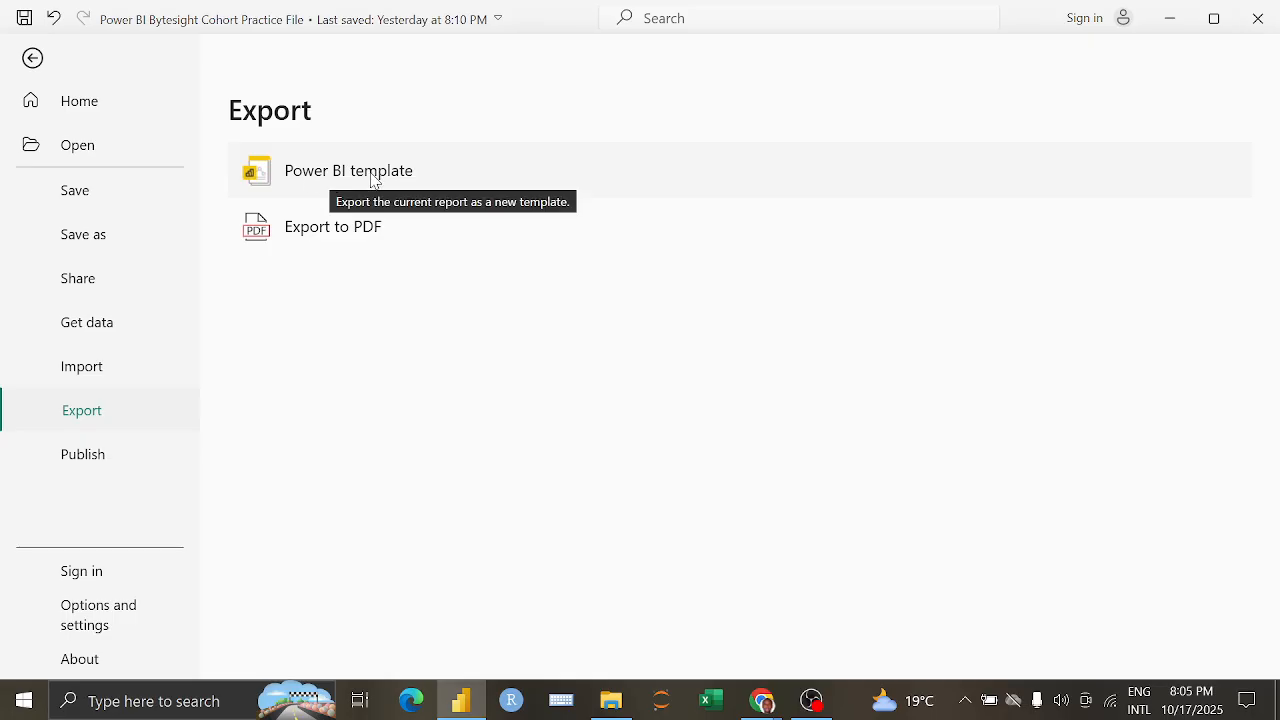
click(336, 229)
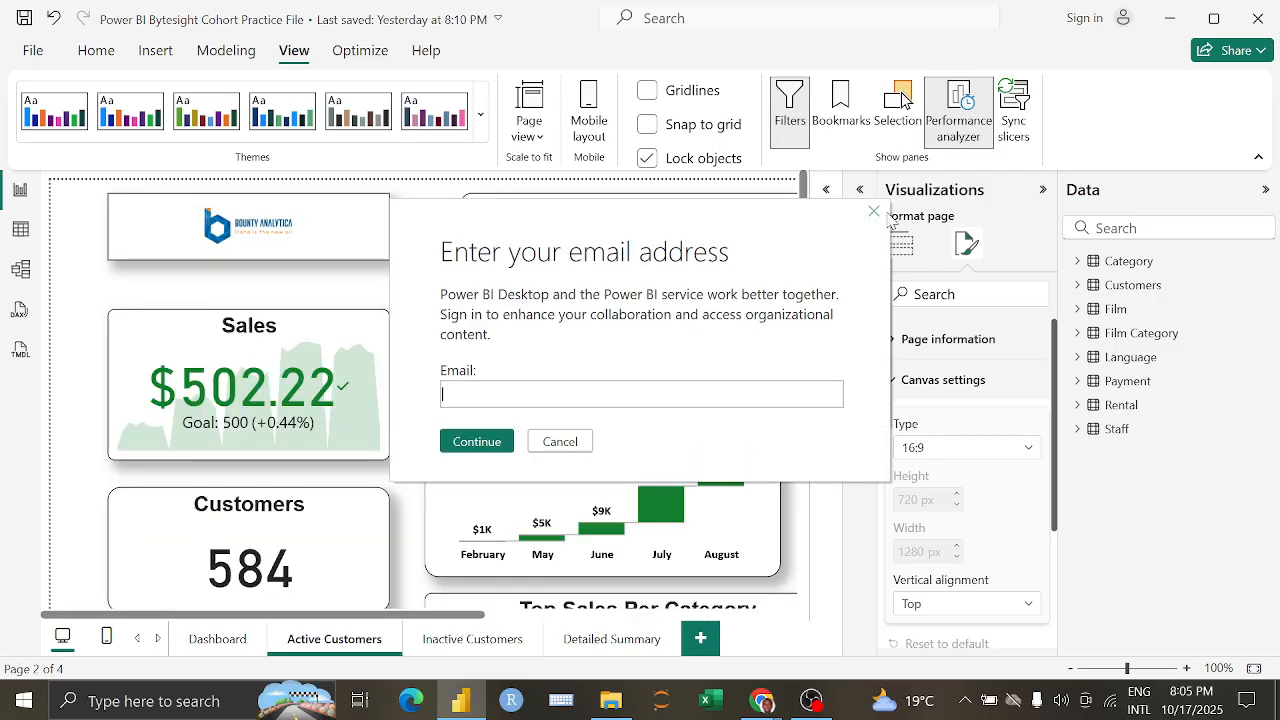
click(876, 212)
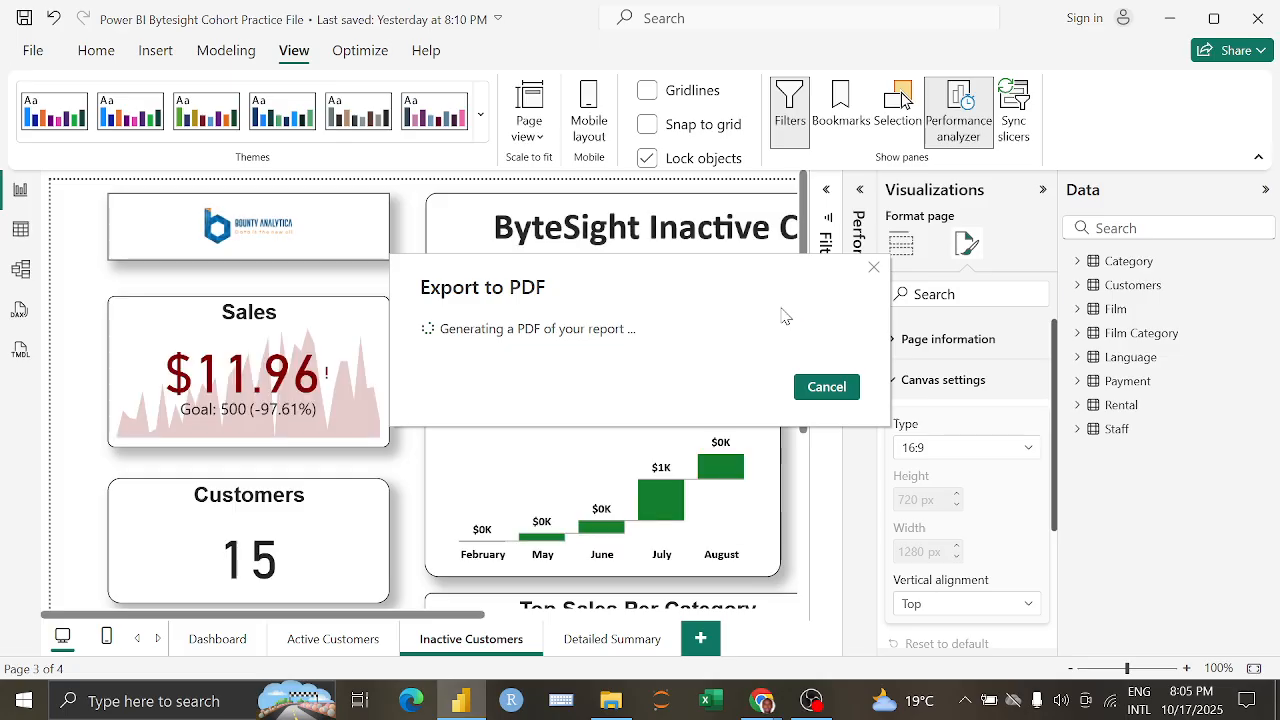
click(873, 213)
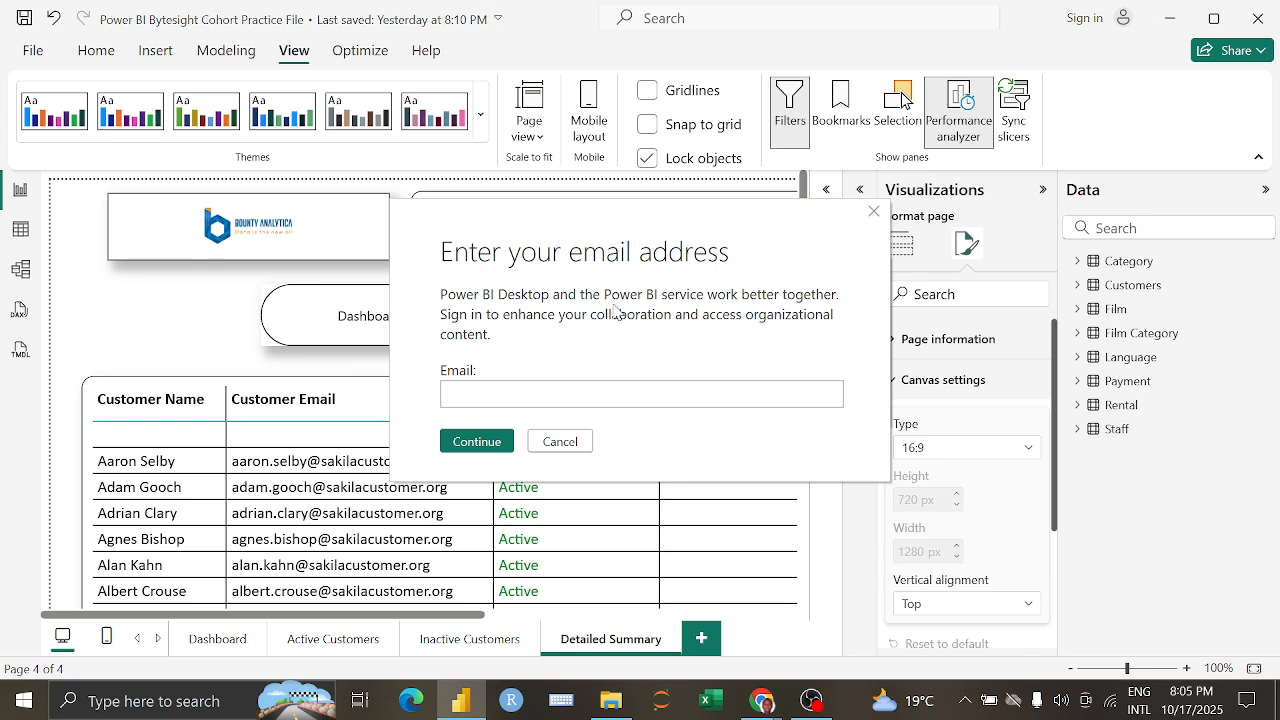
click(873, 213)
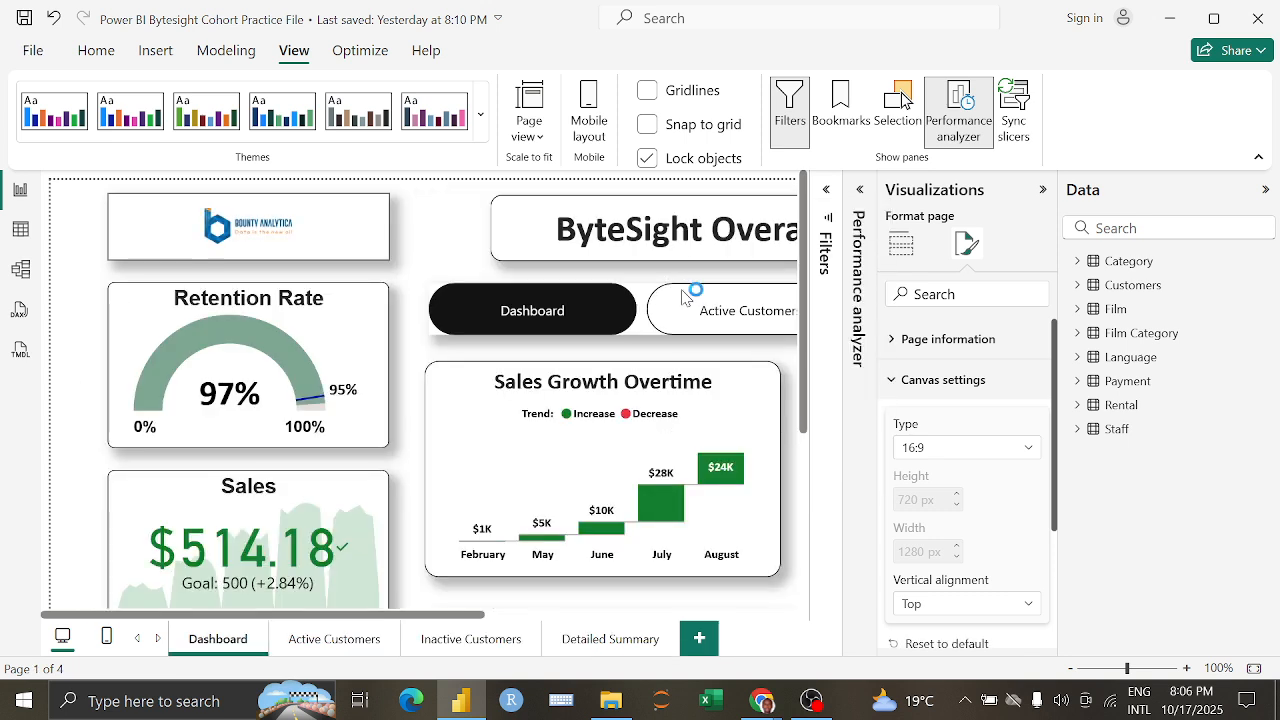
click(873, 213)
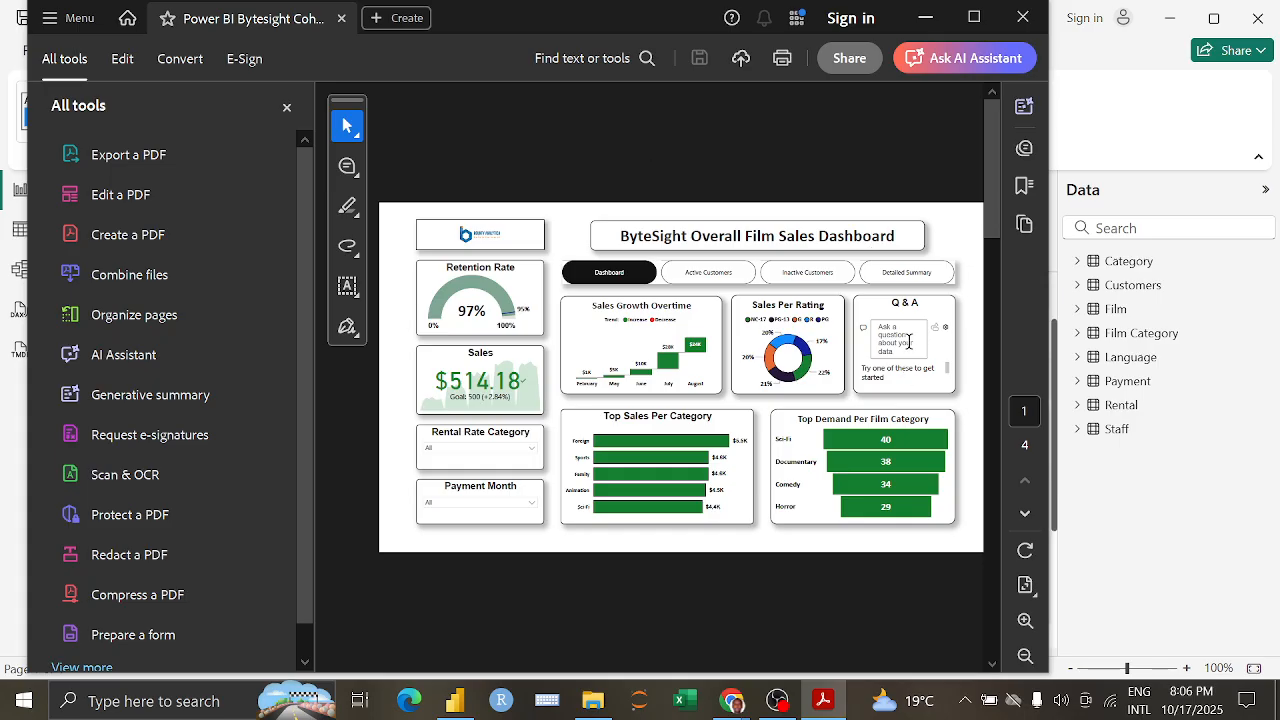
Step: Review all pages of the exported PDF in Acrobat, close it, and return to the Power BI report
scroll(908, 342, down, 2)
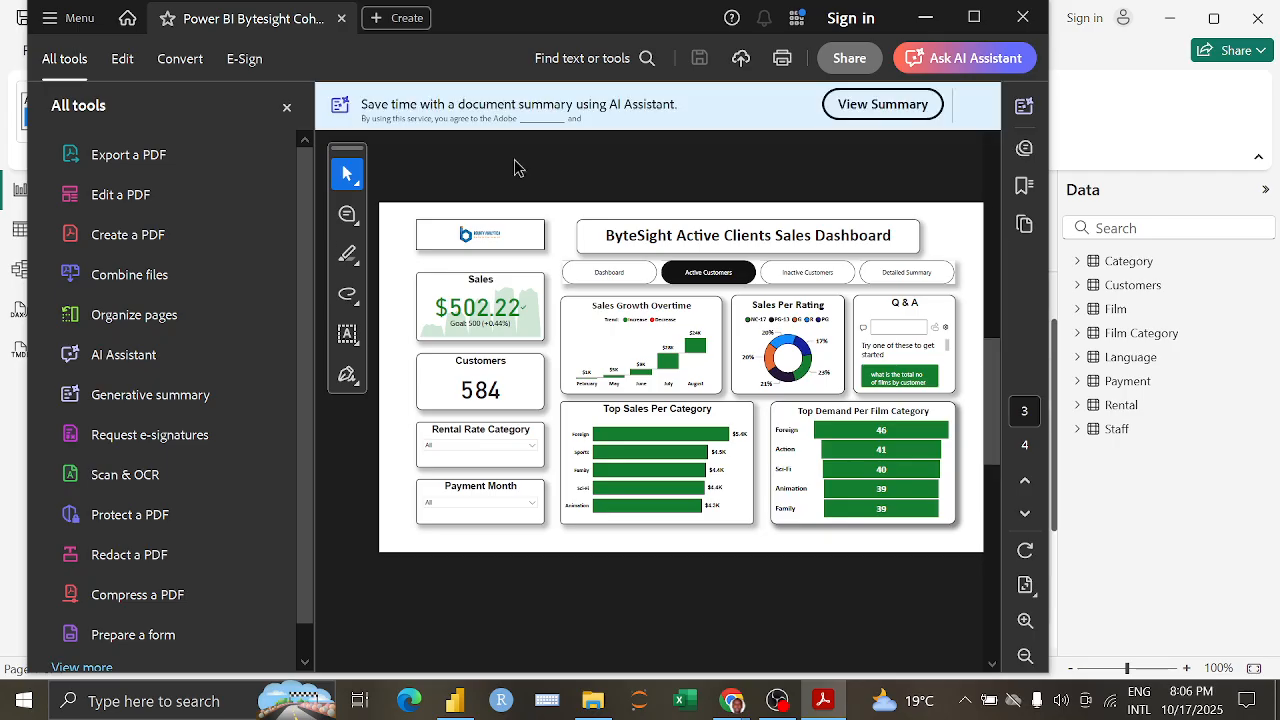
scroll(515, 166, down, 2)
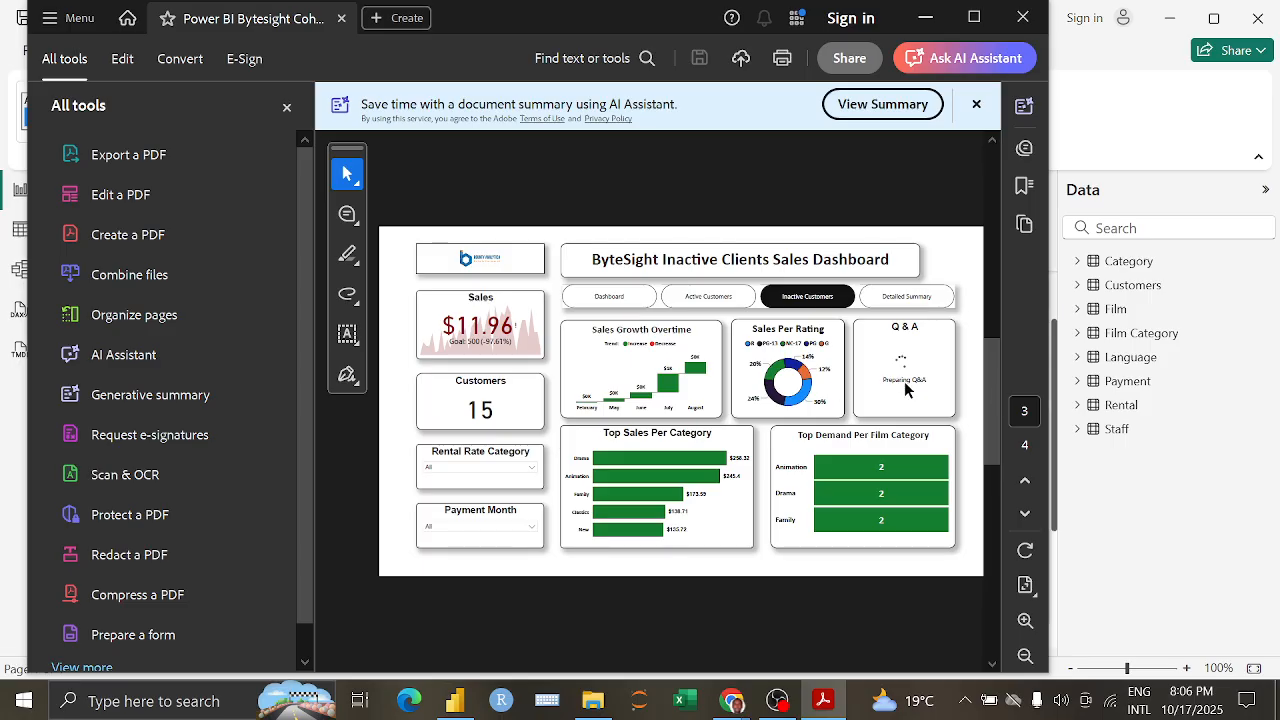
click(1025, 515)
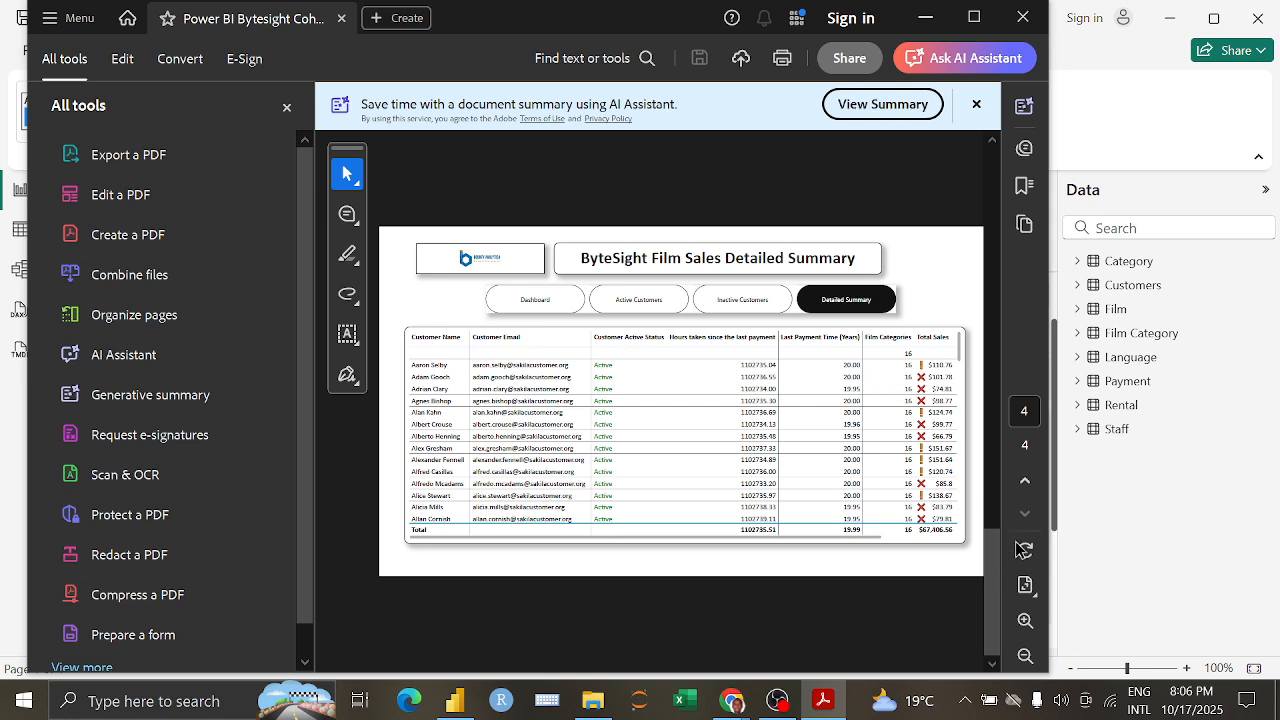
click(1025, 481)
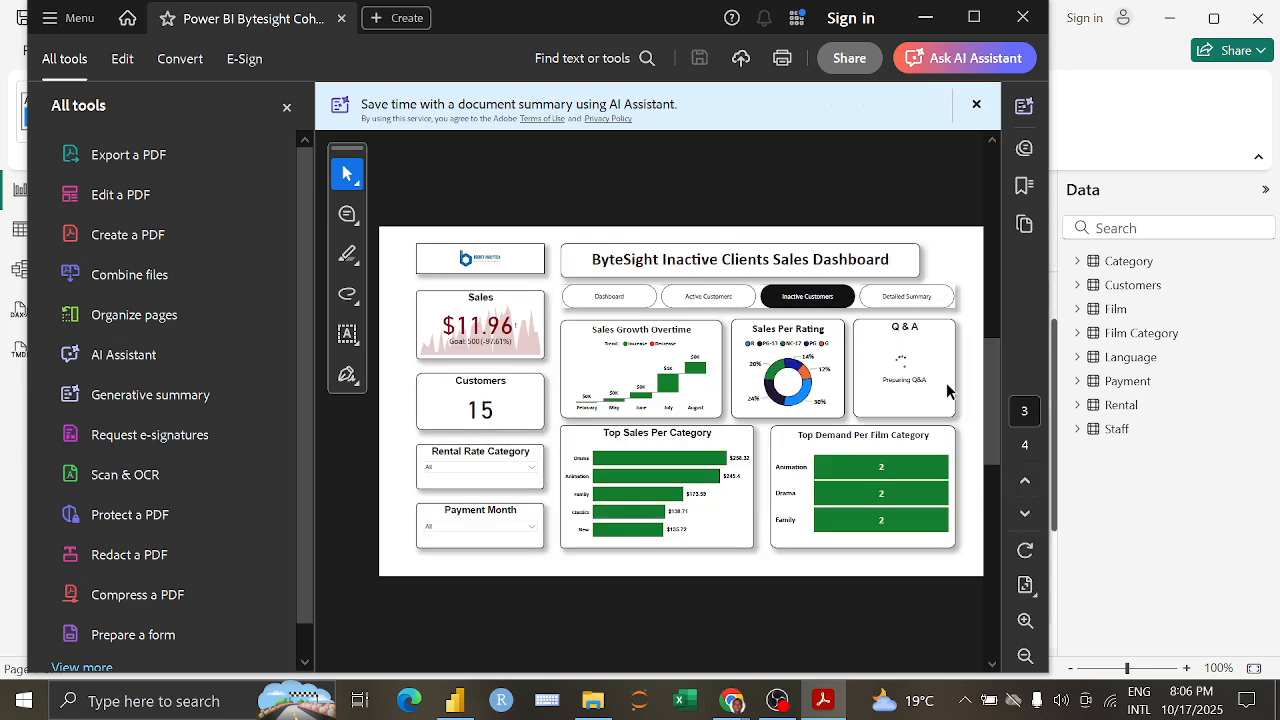
click(1025, 484)
click(1025, 484)
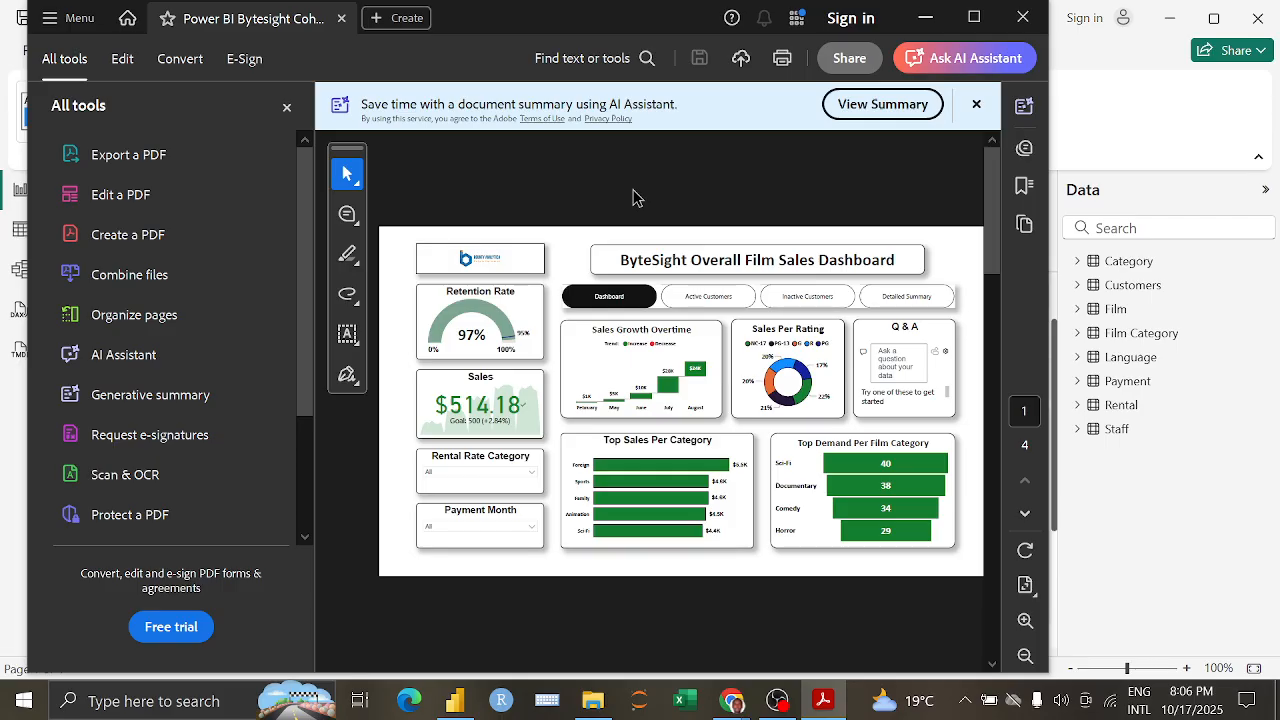
click(1010, 18)
click(875, 216)
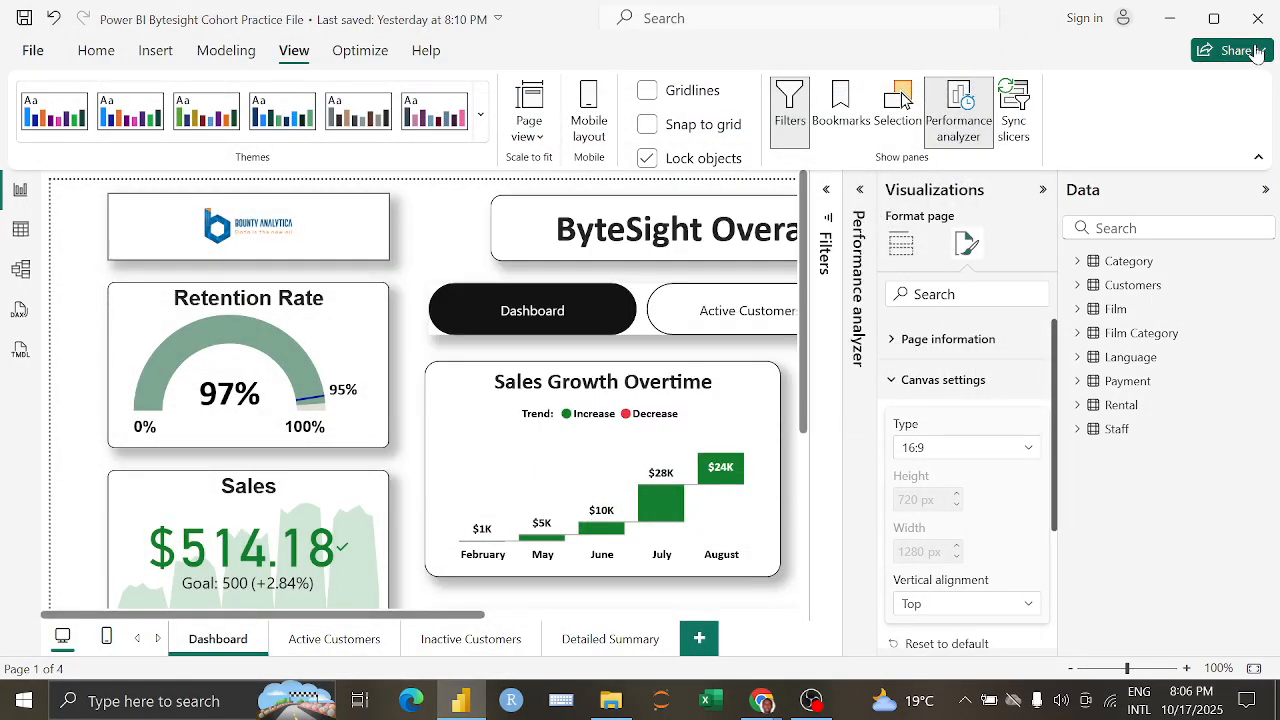
Step: Try to share the report, cancel the sign-in, and look over the sharing options
click(1232, 50)
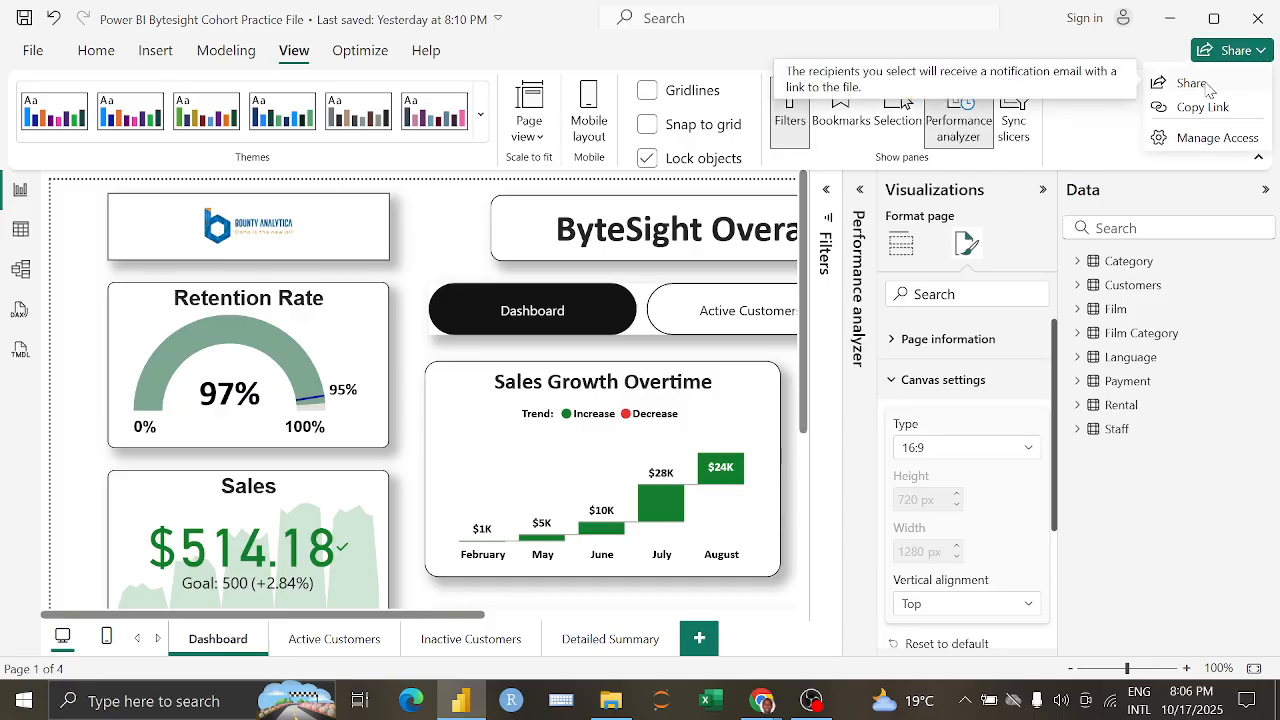
click(1205, 85)
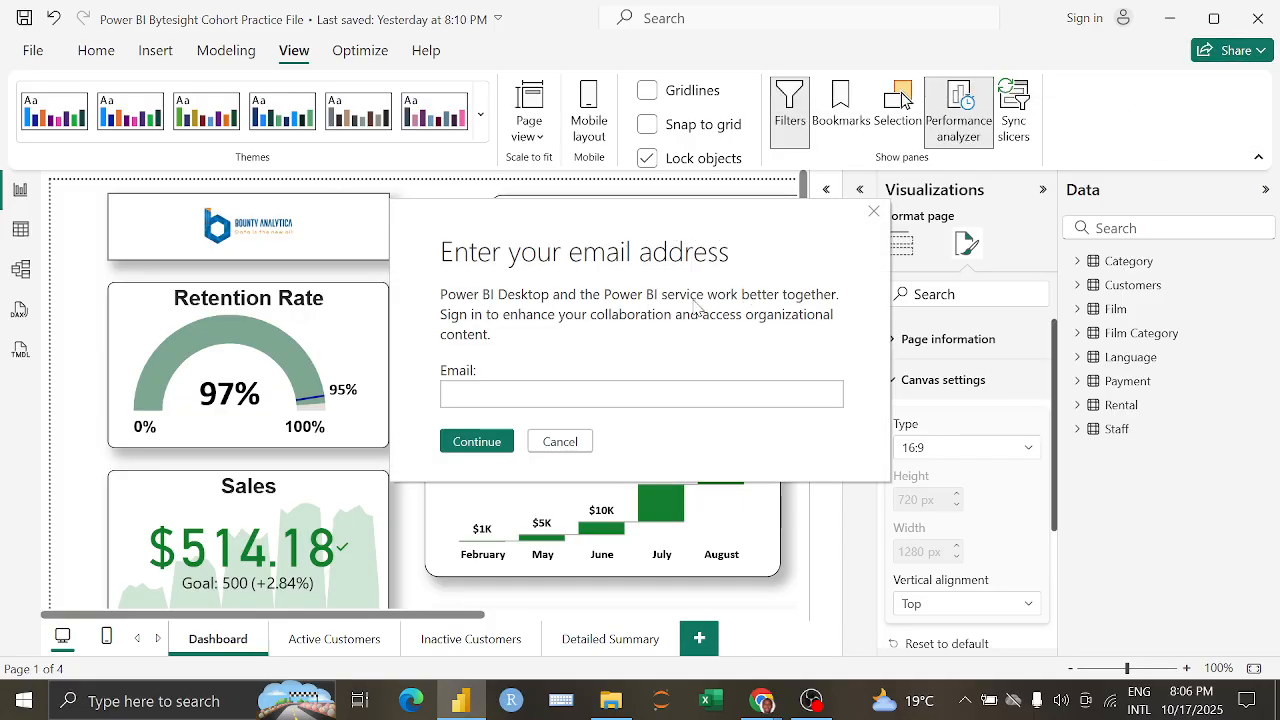
click(875, 216)
click(1232, 50)
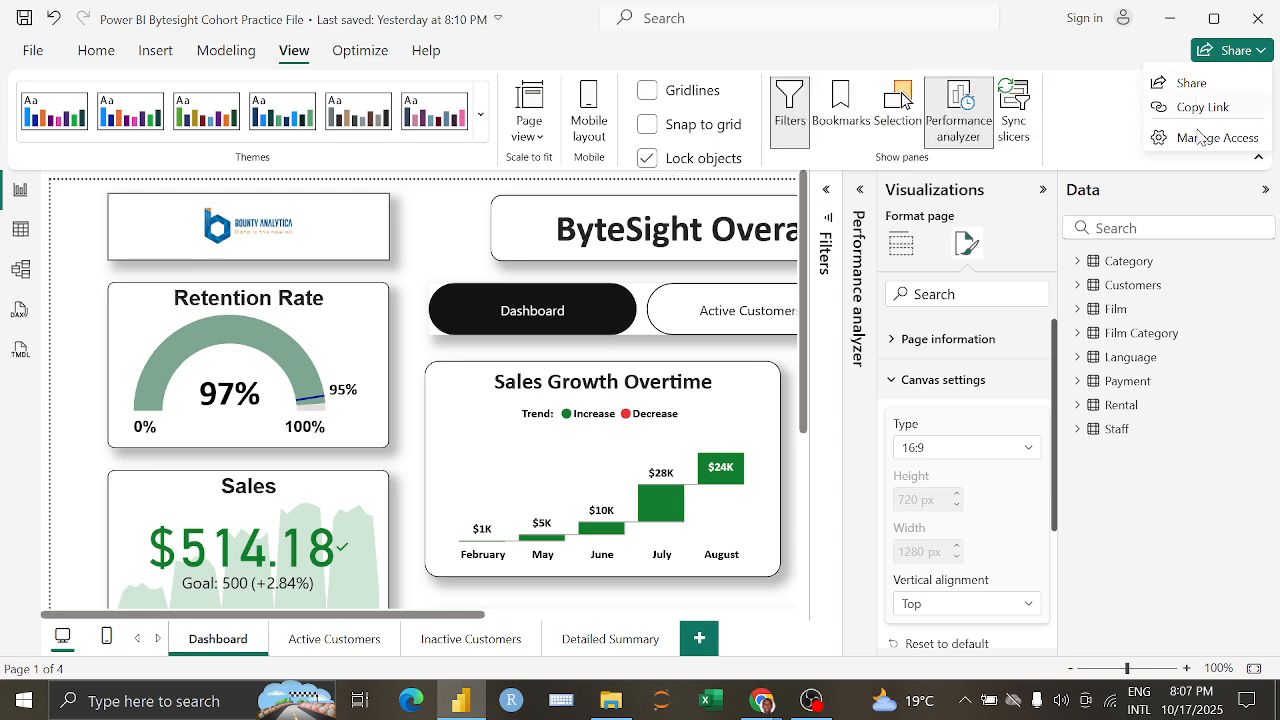
click(1112, 88)
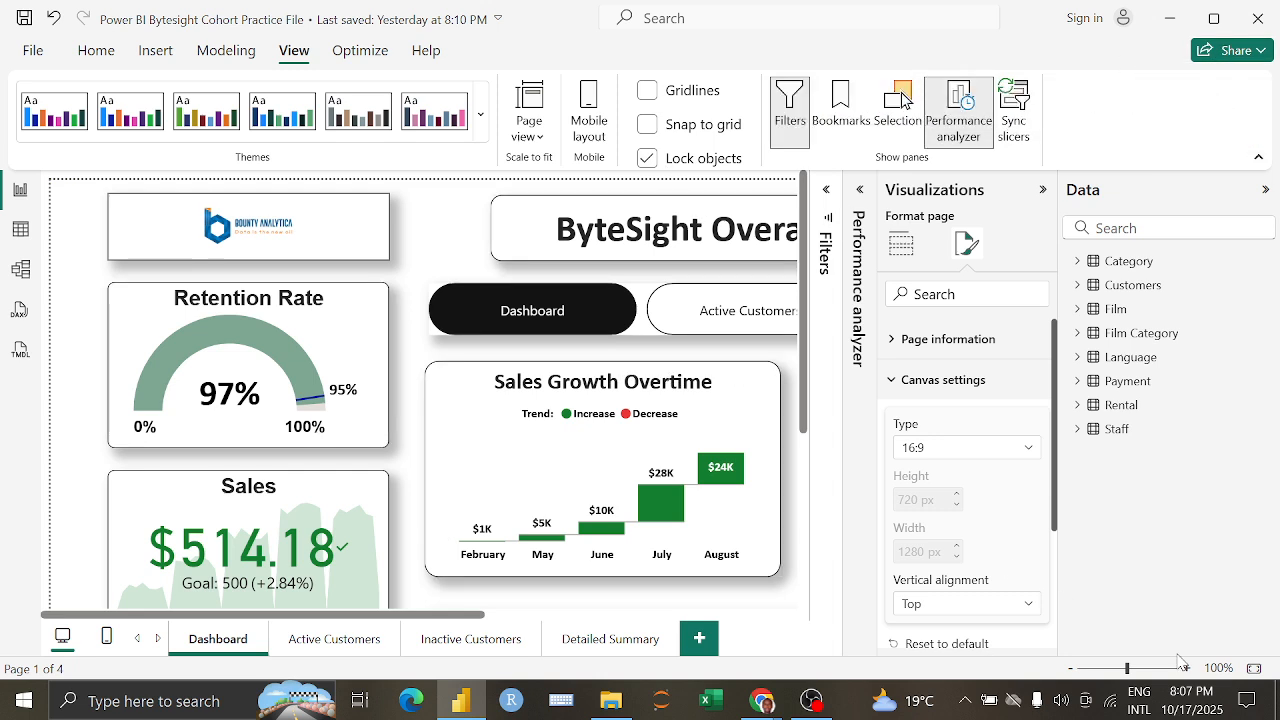
Step: Collapse the Visualizations and Data panes and set the Dashboard page's zoom to 63%
click(1109, 668)
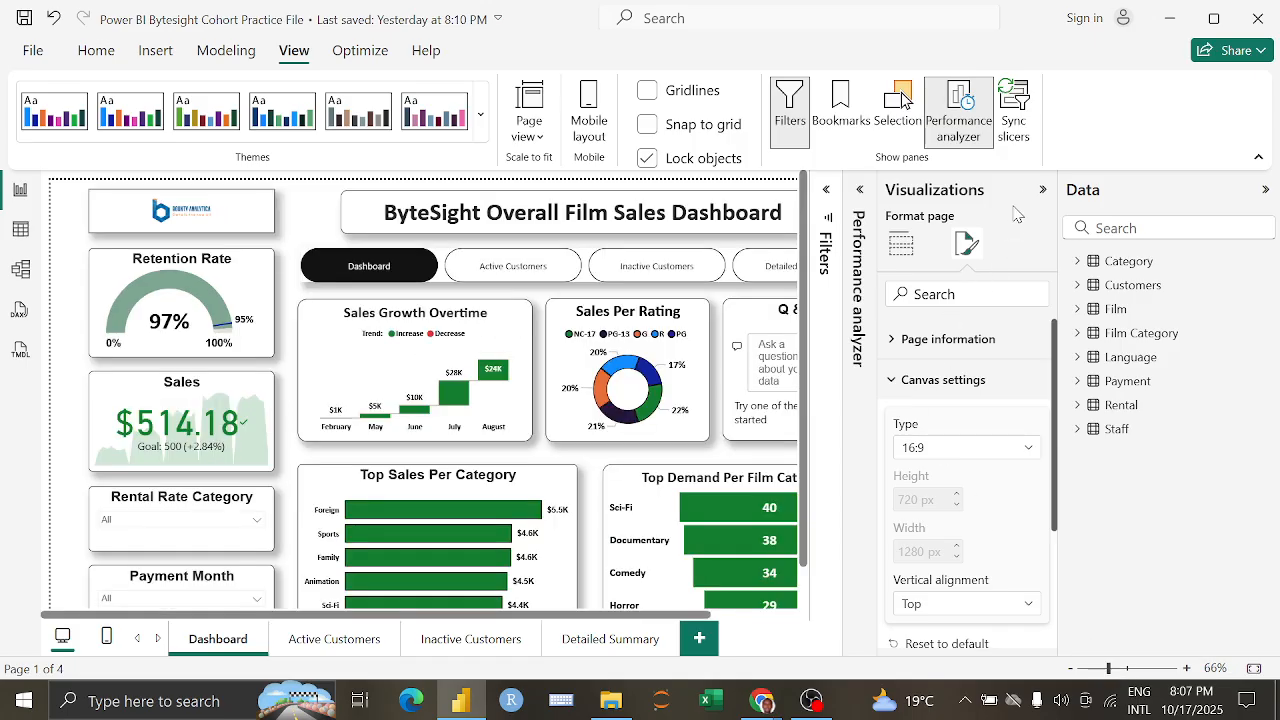
click(1043, 189)
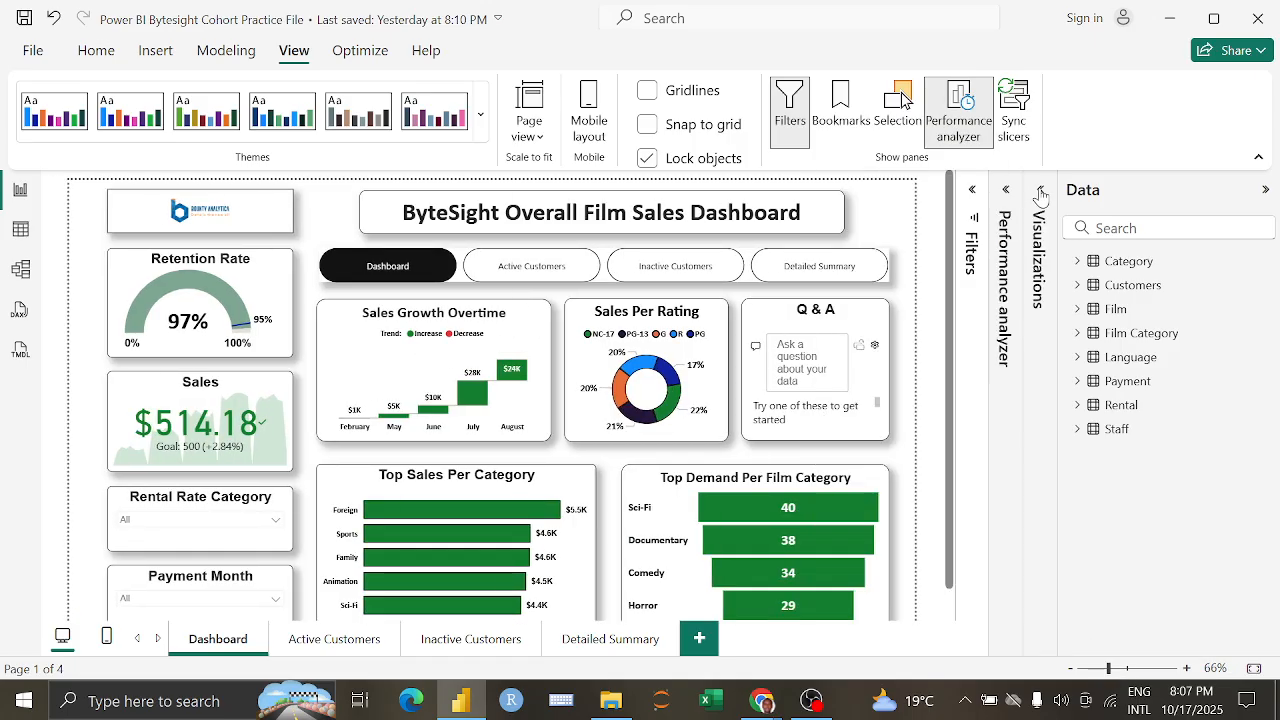
click(1261, 193)
click(1098, 668)
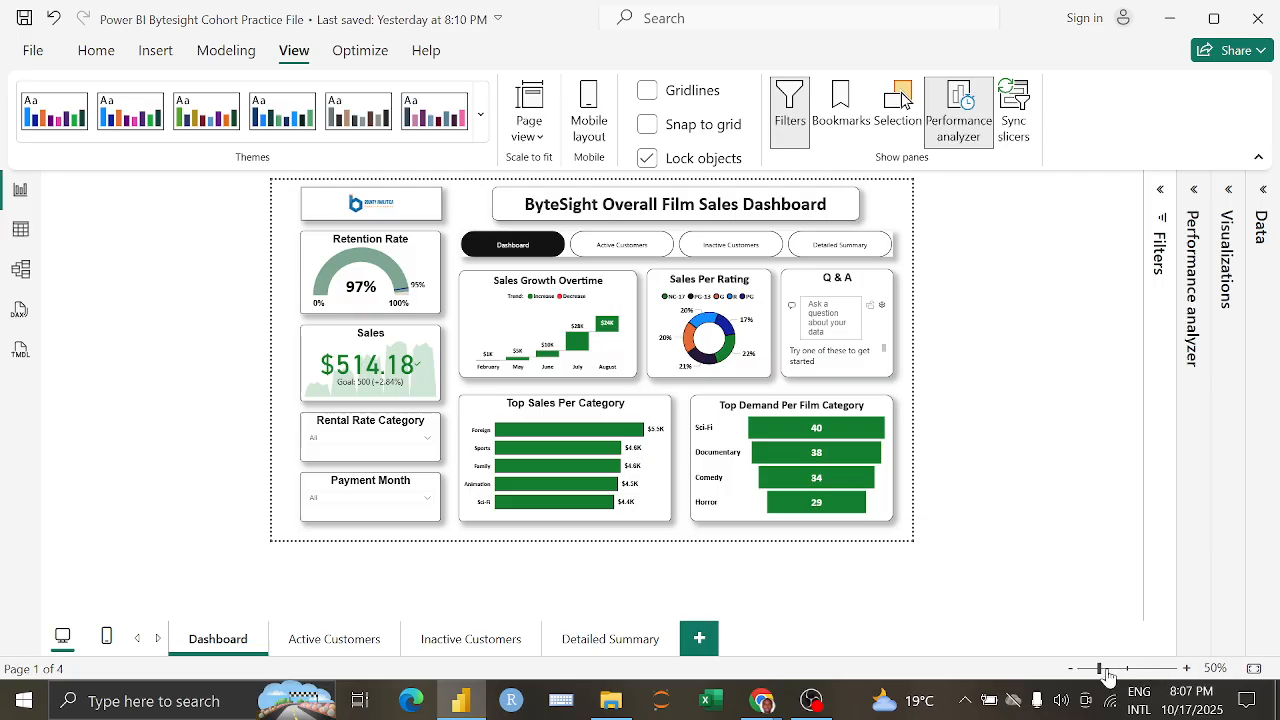
click(1106, 668)
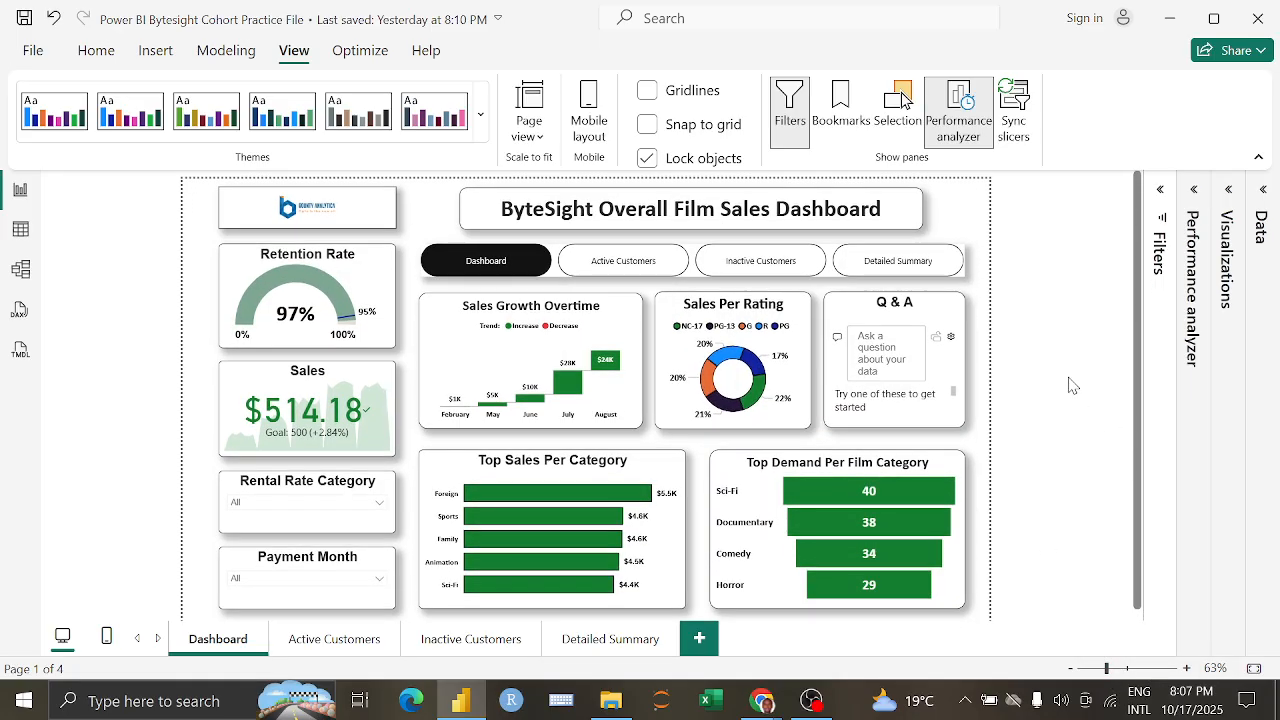
Step: Try Prep data for AI on the report and dismiss the sign-in request and Copilot message
click(96, 50)
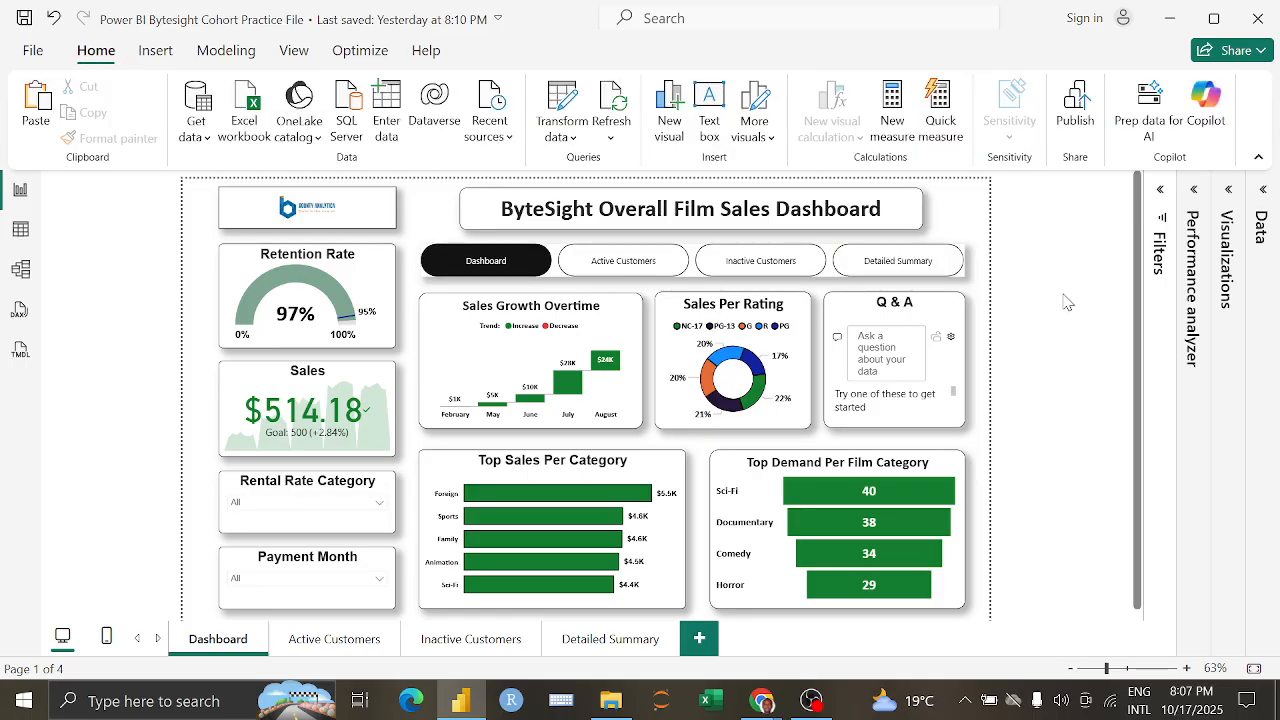
click(1163, 138)
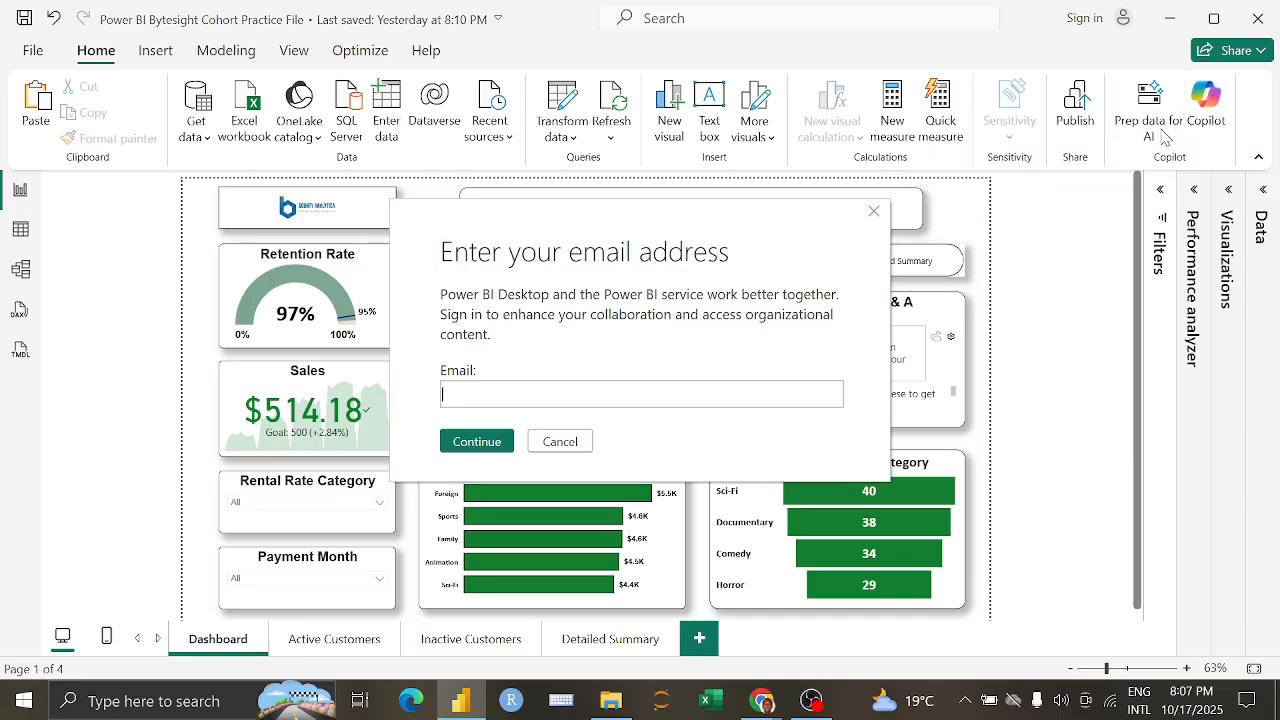
click(874, 211)
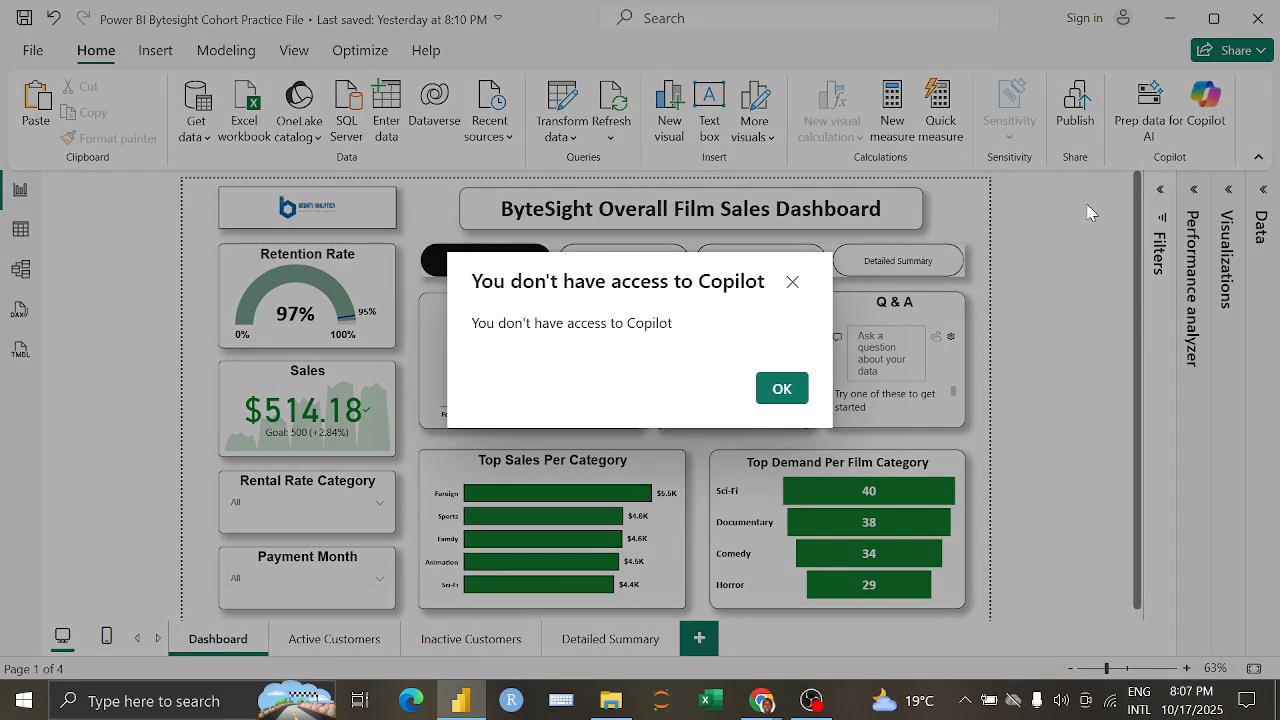
click(792, 282)
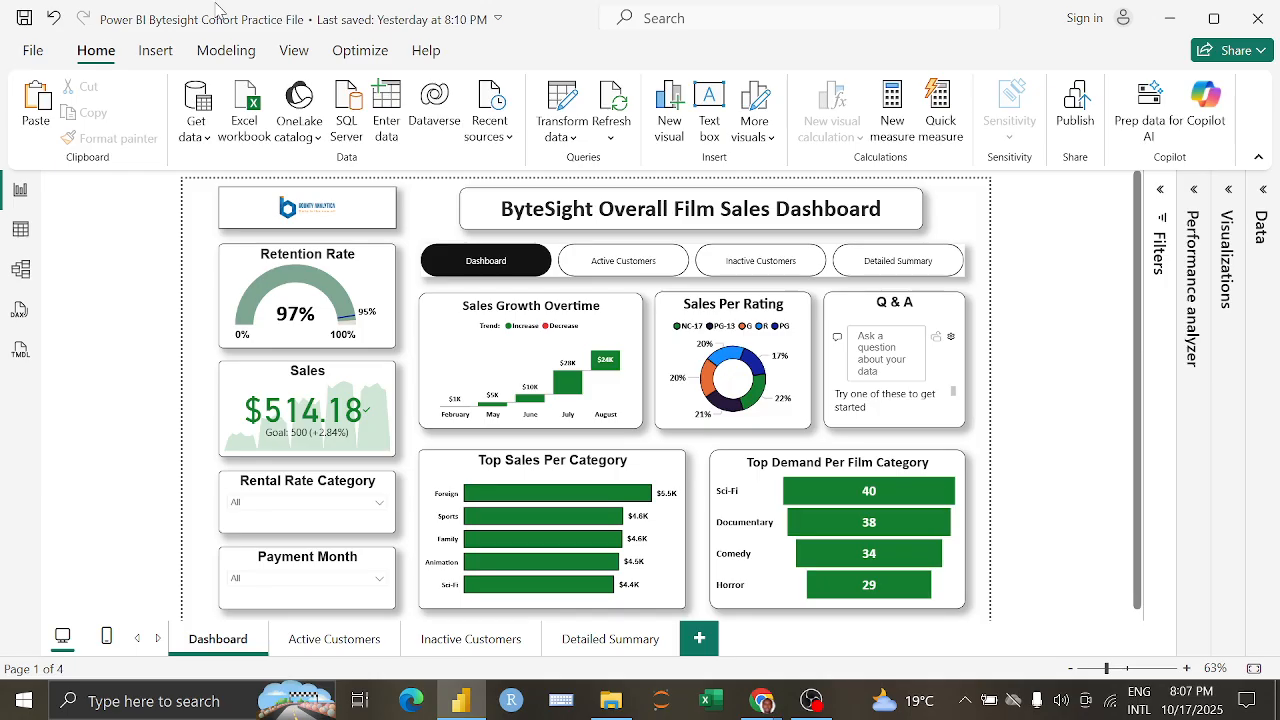
Step: Try a Dataverse connection, cancel its sign-in, and look over the insert and modeling commands
click(433, 118)
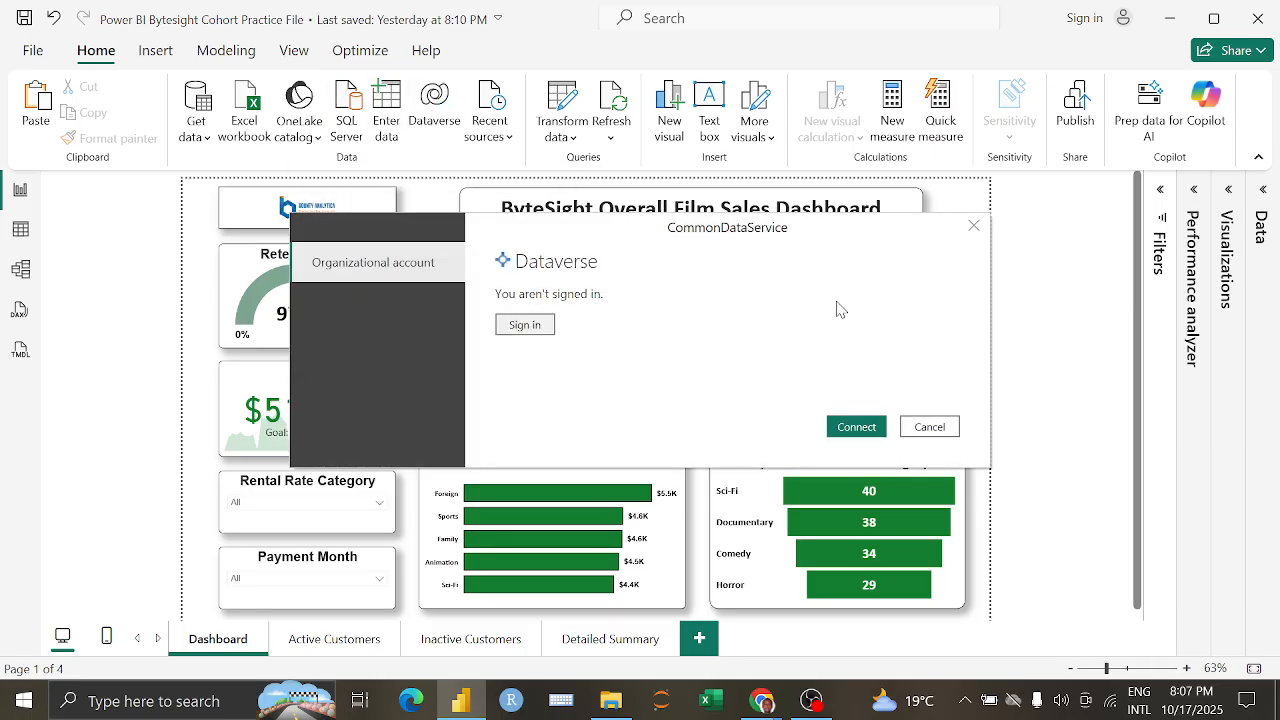
click(971, 229)
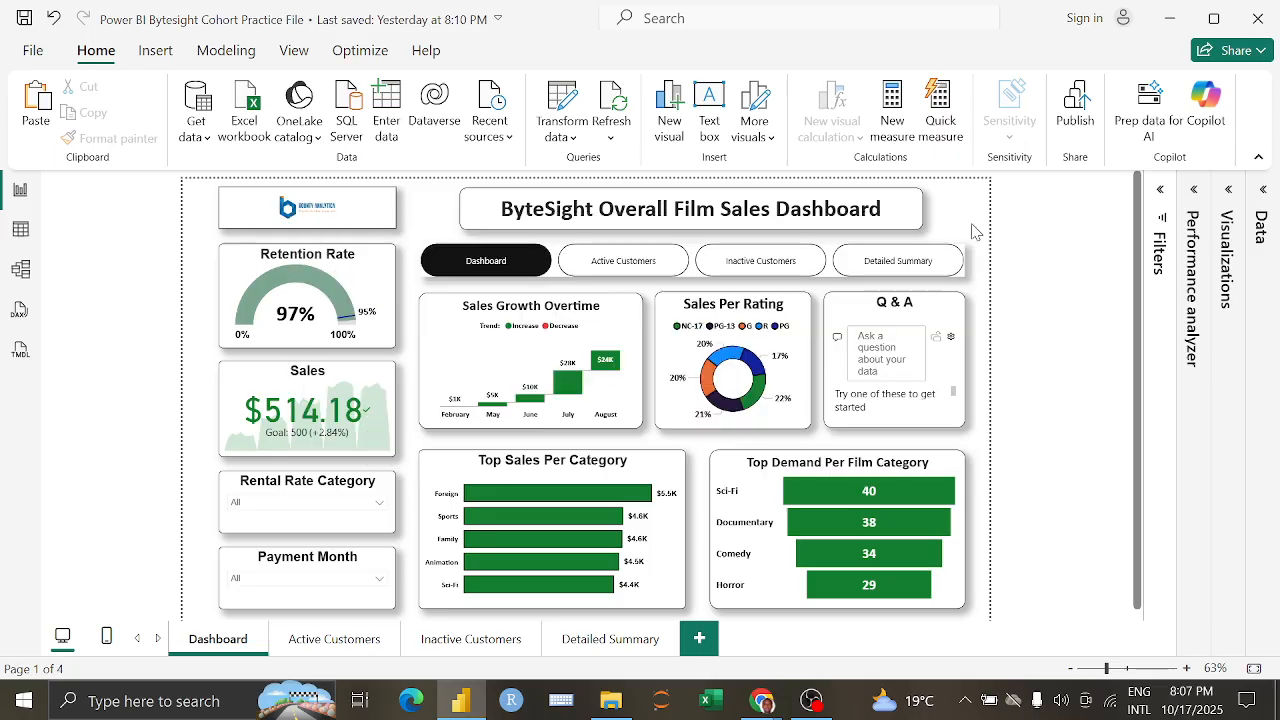
click(156, 51)
click(224, 52)
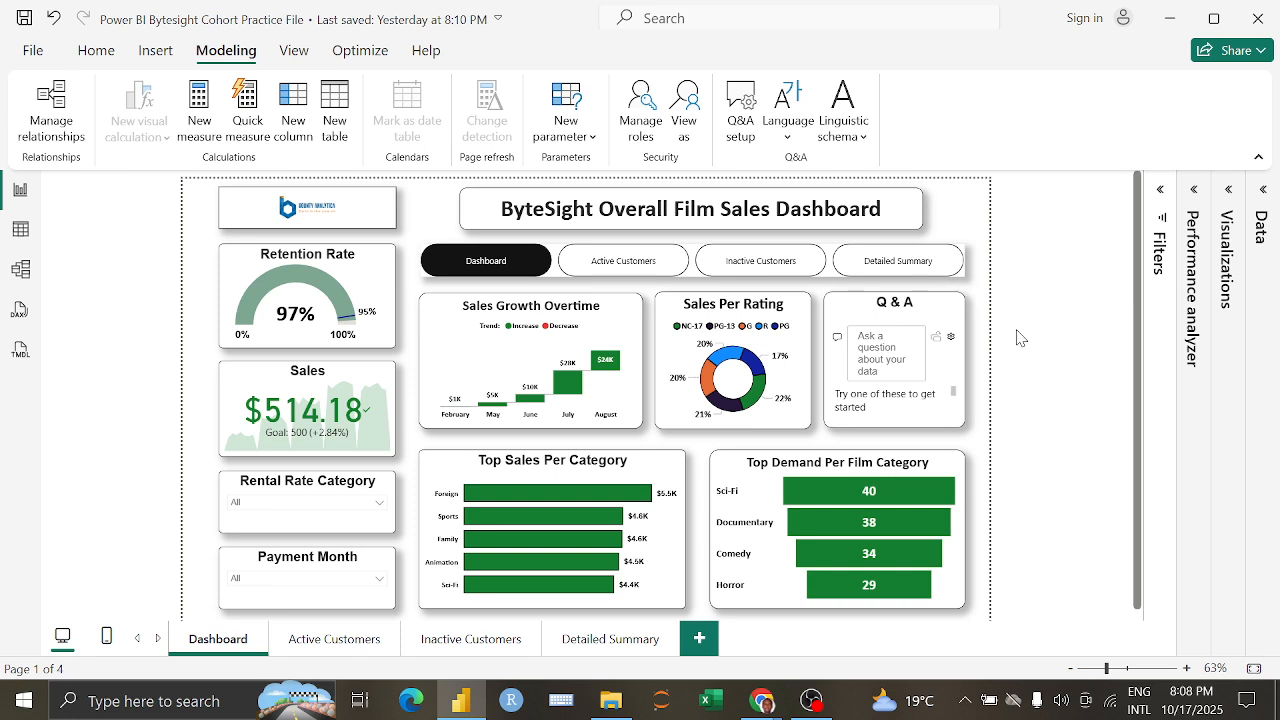
Step: Show the data model with the Properties and Data panes collapsed and examine the relationships between all tables
click(21, 270)
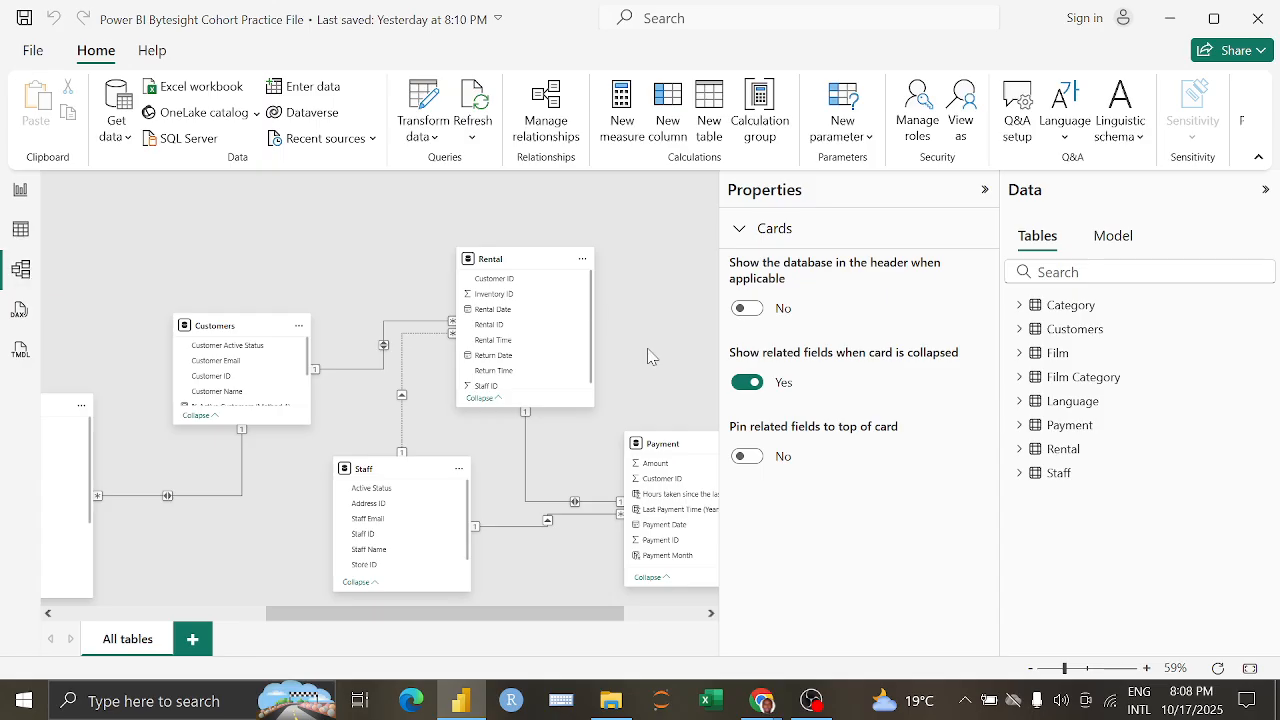
click(986, 190)
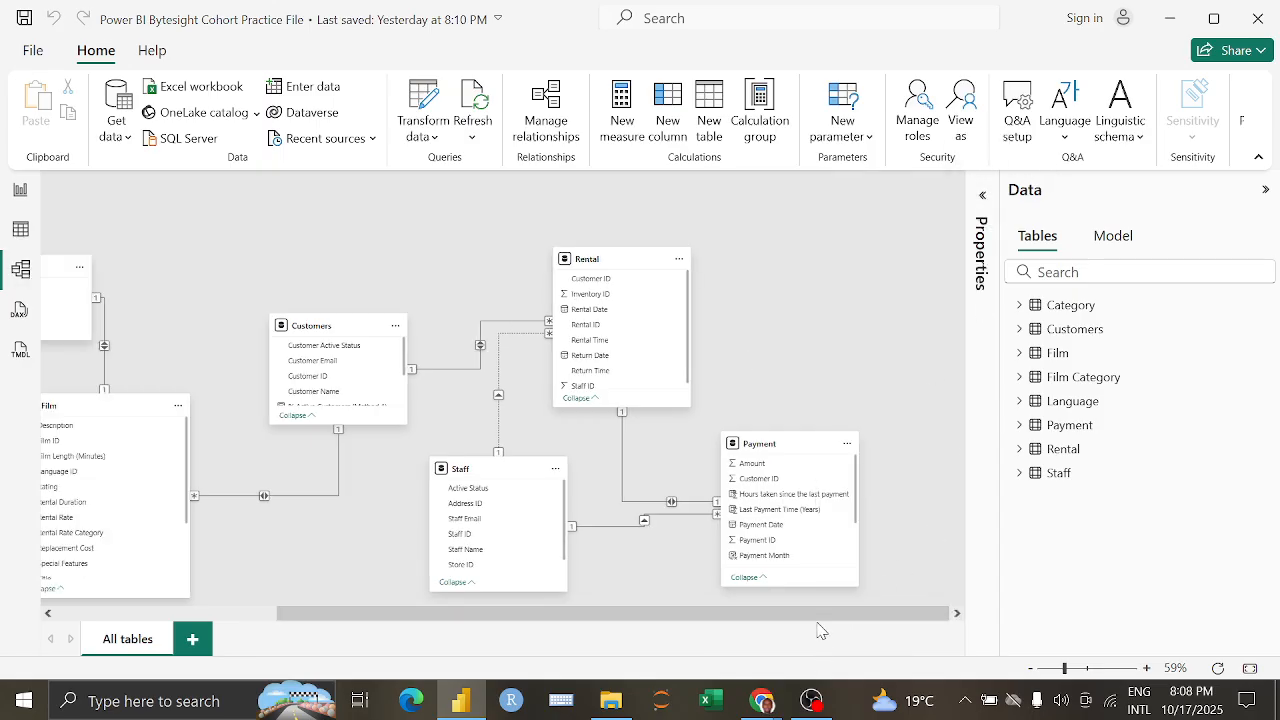
drag(820, 630, 548, 634)
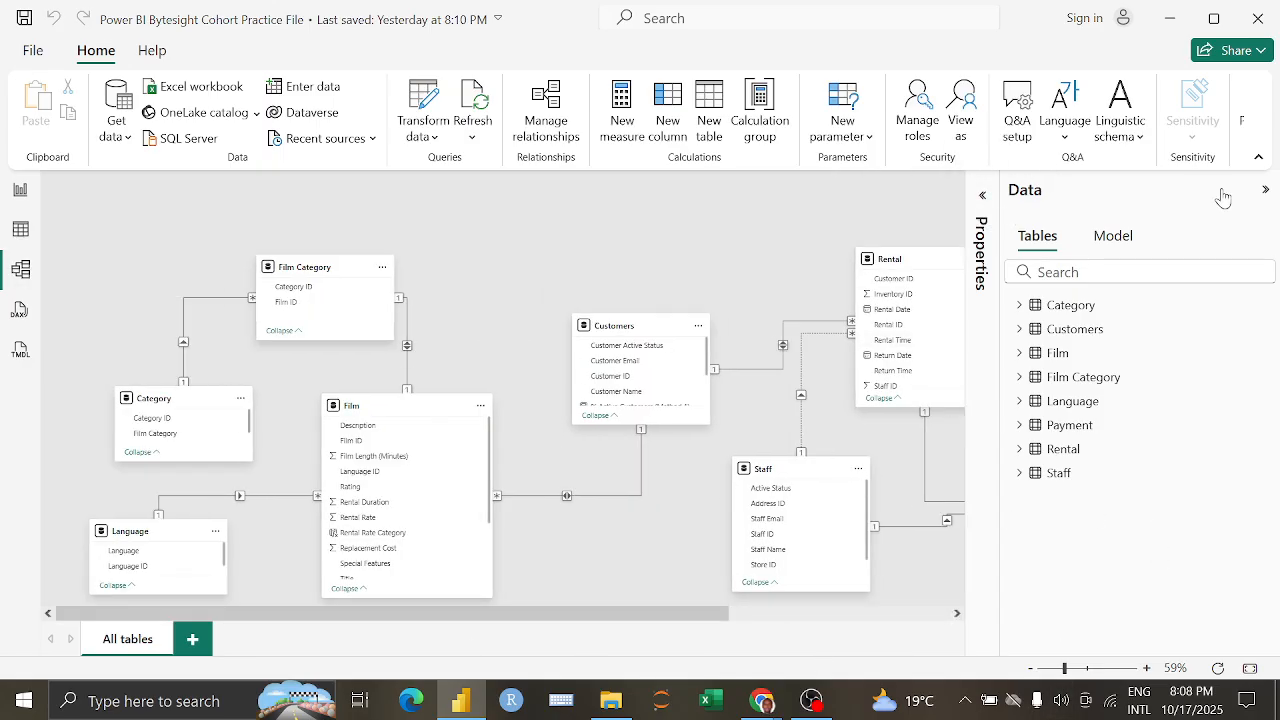
click(1265, 190)
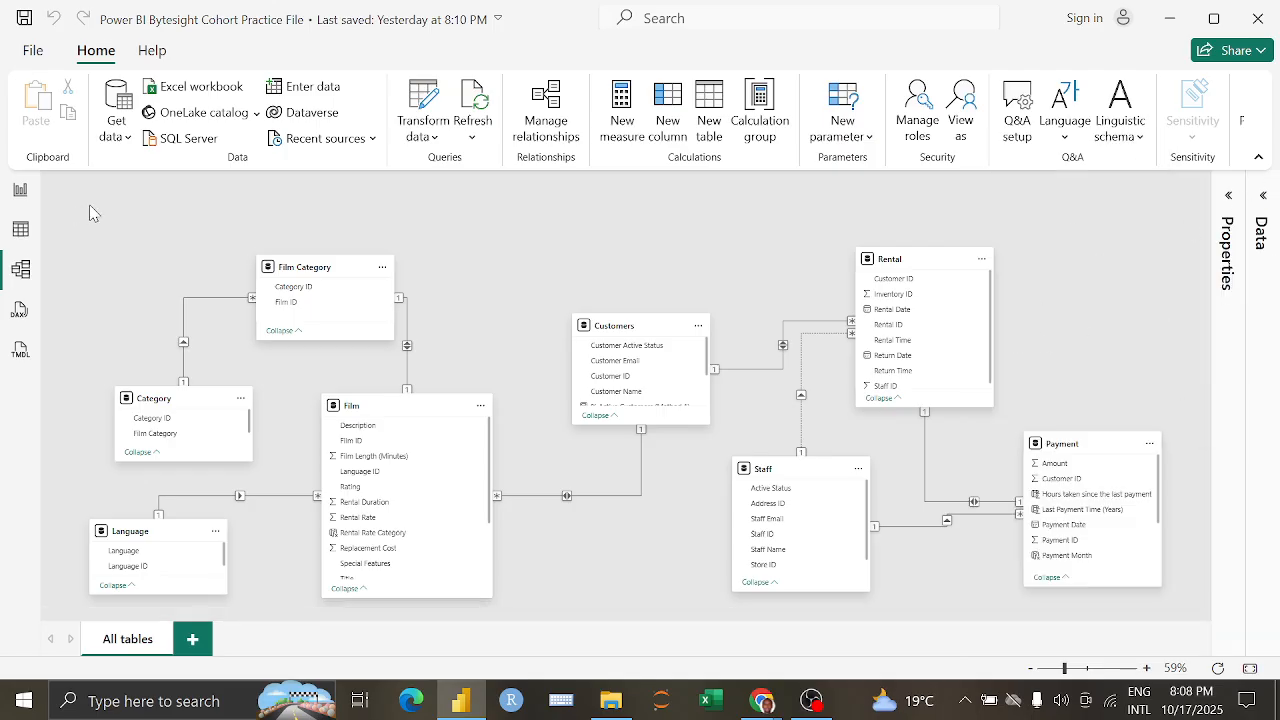
Step: Examine the Customers table's data and the formulas of its % Active Customers (Method 1) and % of Inactive Customers measures
click(20, 229)
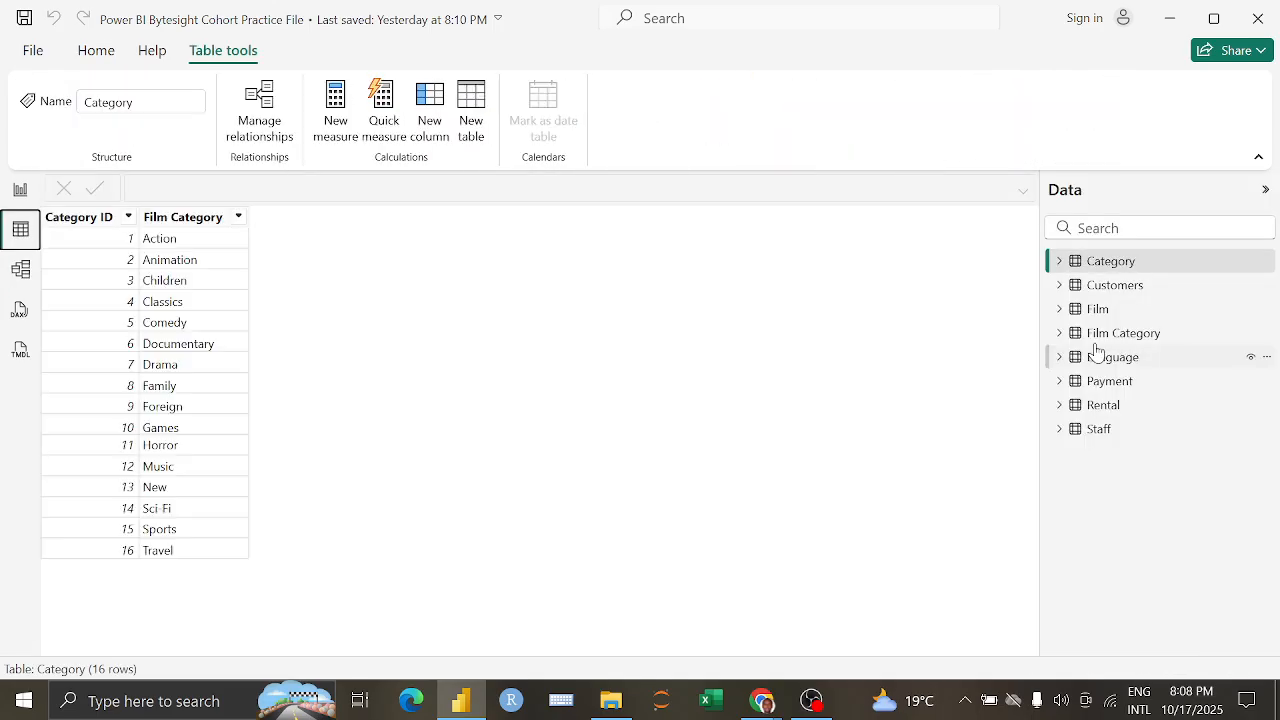
click(1059, 285)
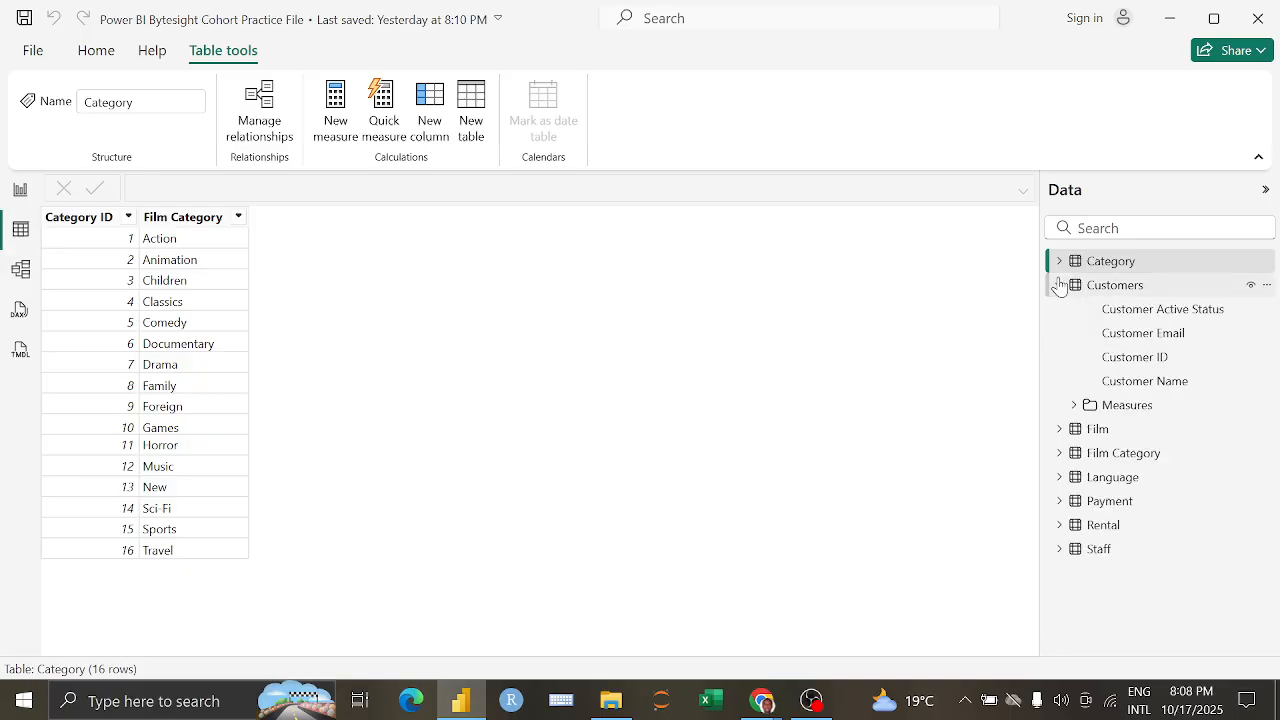
click(1110, 288)
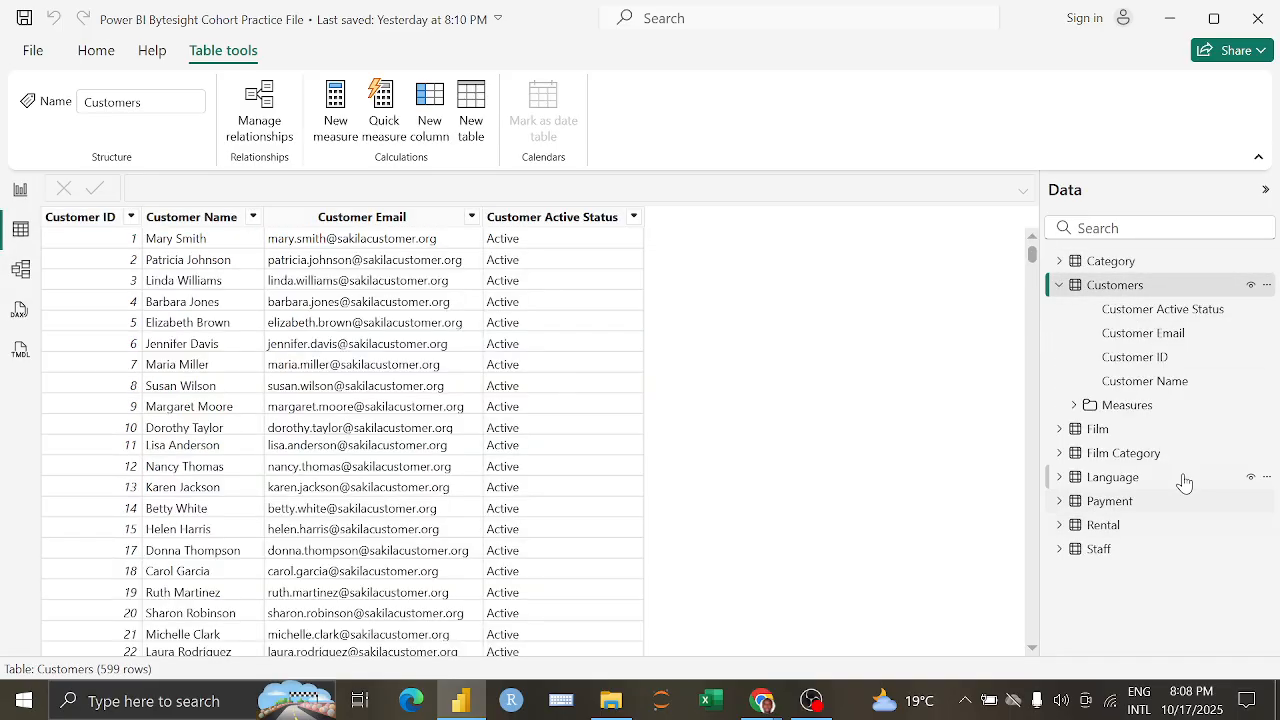
click(1128, 412)
click(1074, 405)
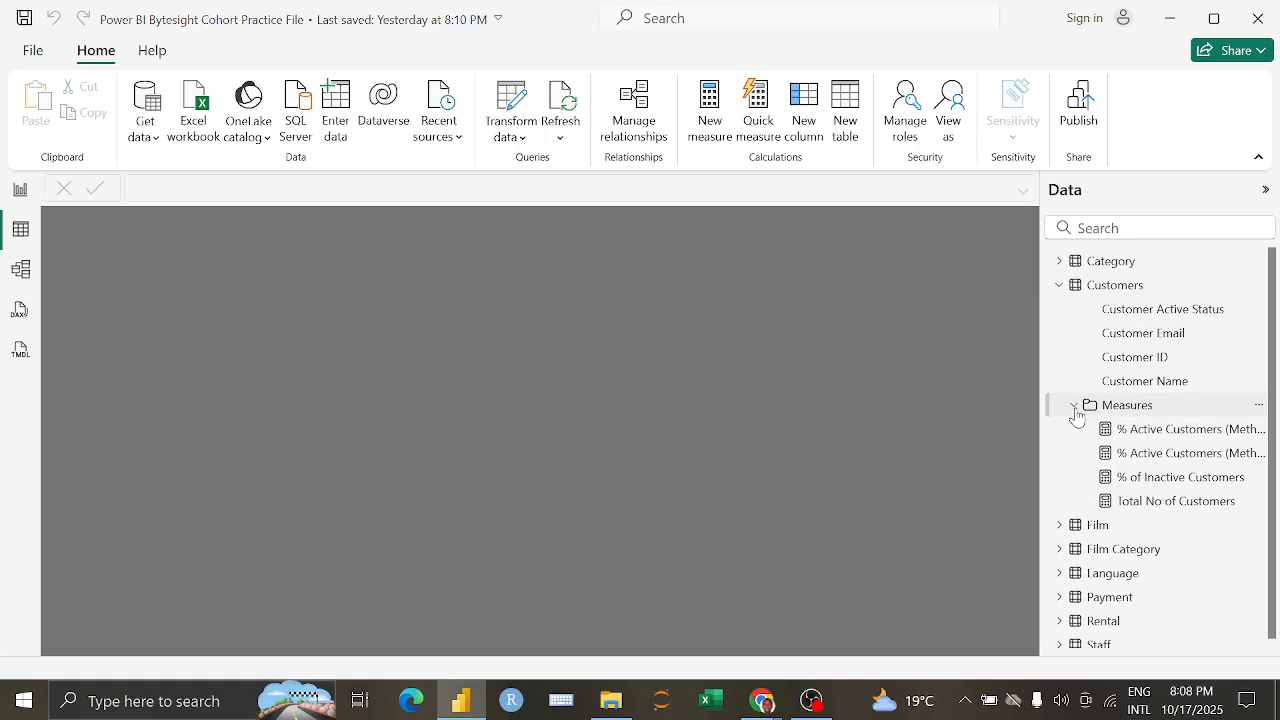
click(1137, 439)
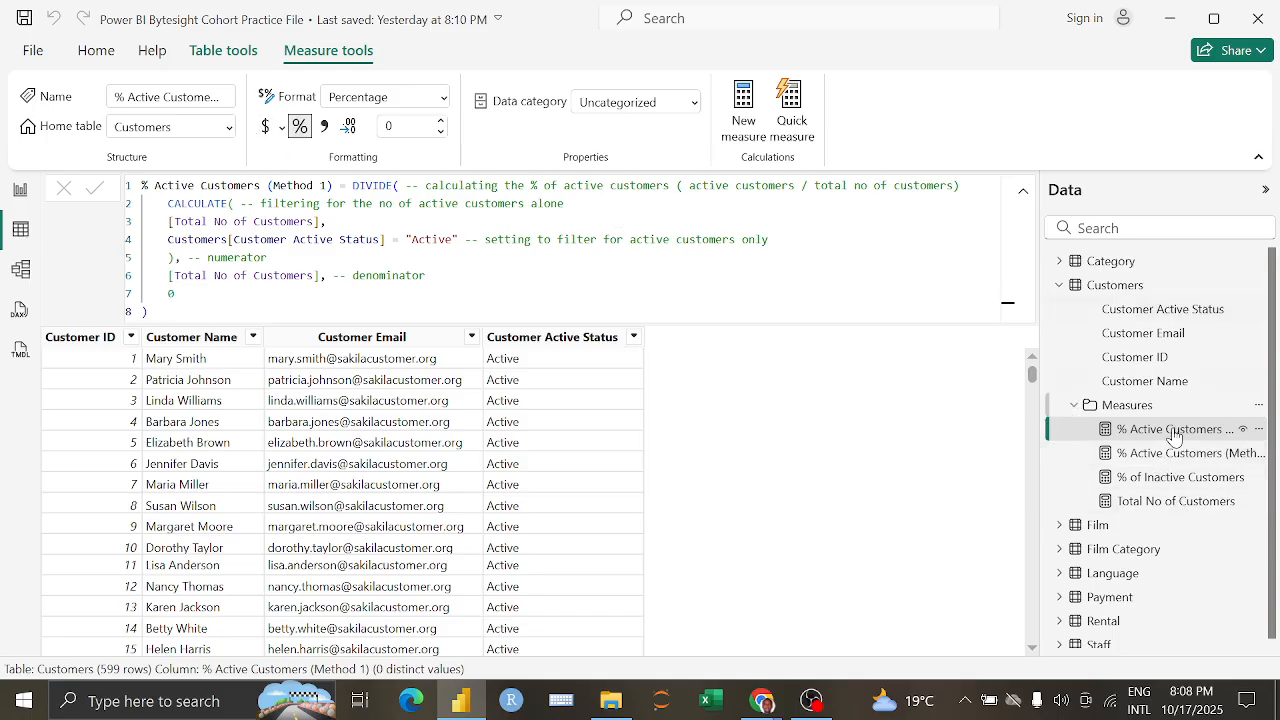
click(1174, 477)
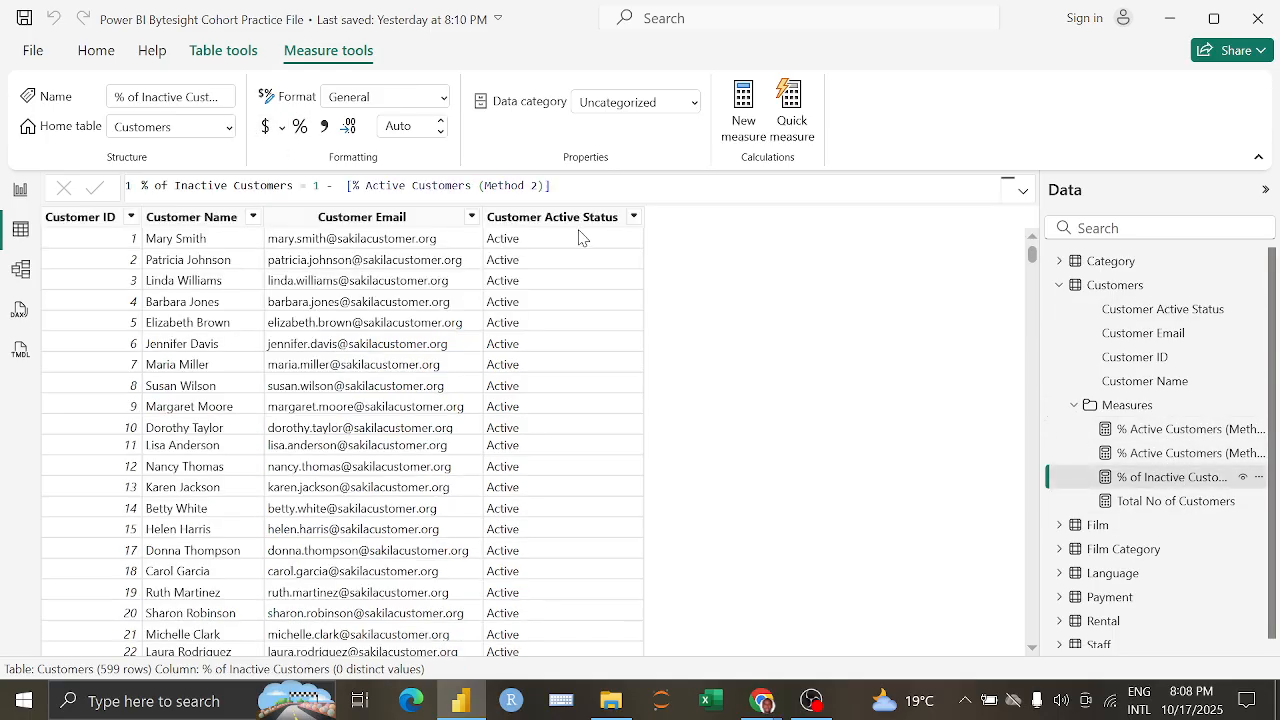
Step: Examine the Film table's Rental Rate Category column formula and its list of measures, and collapse the table and formula
click(1060, 285)
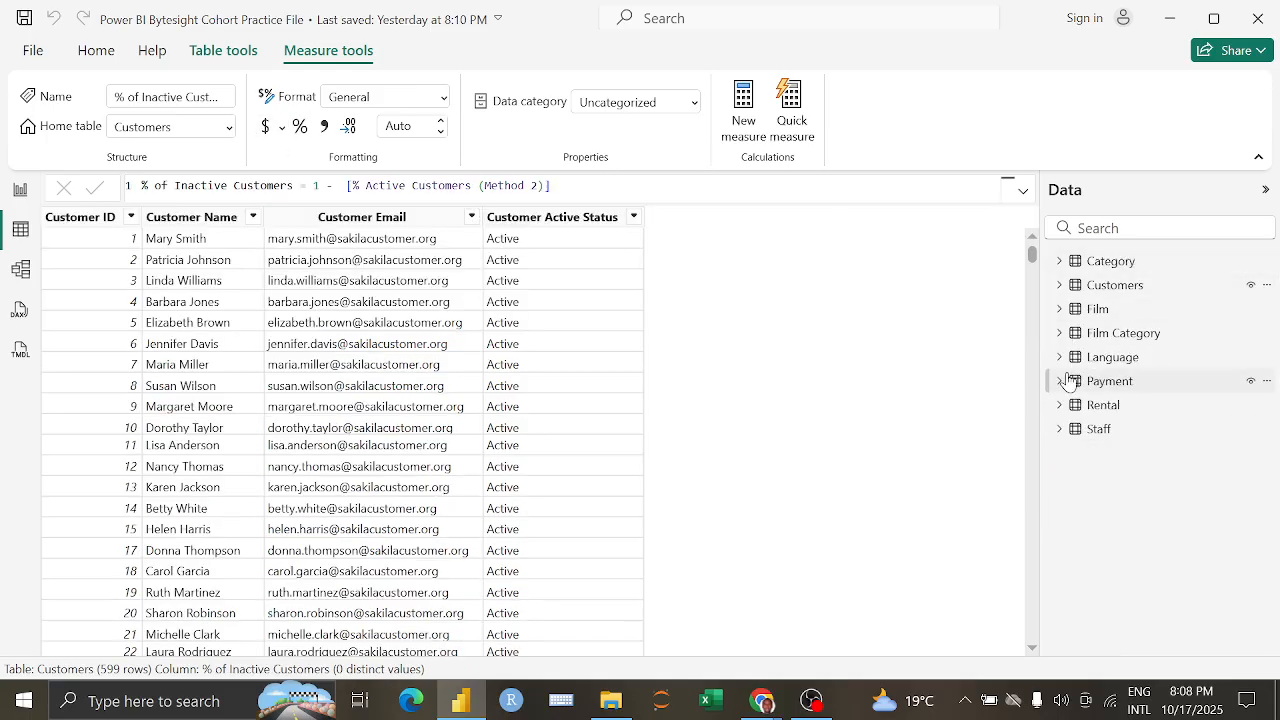
click(1060, 309)
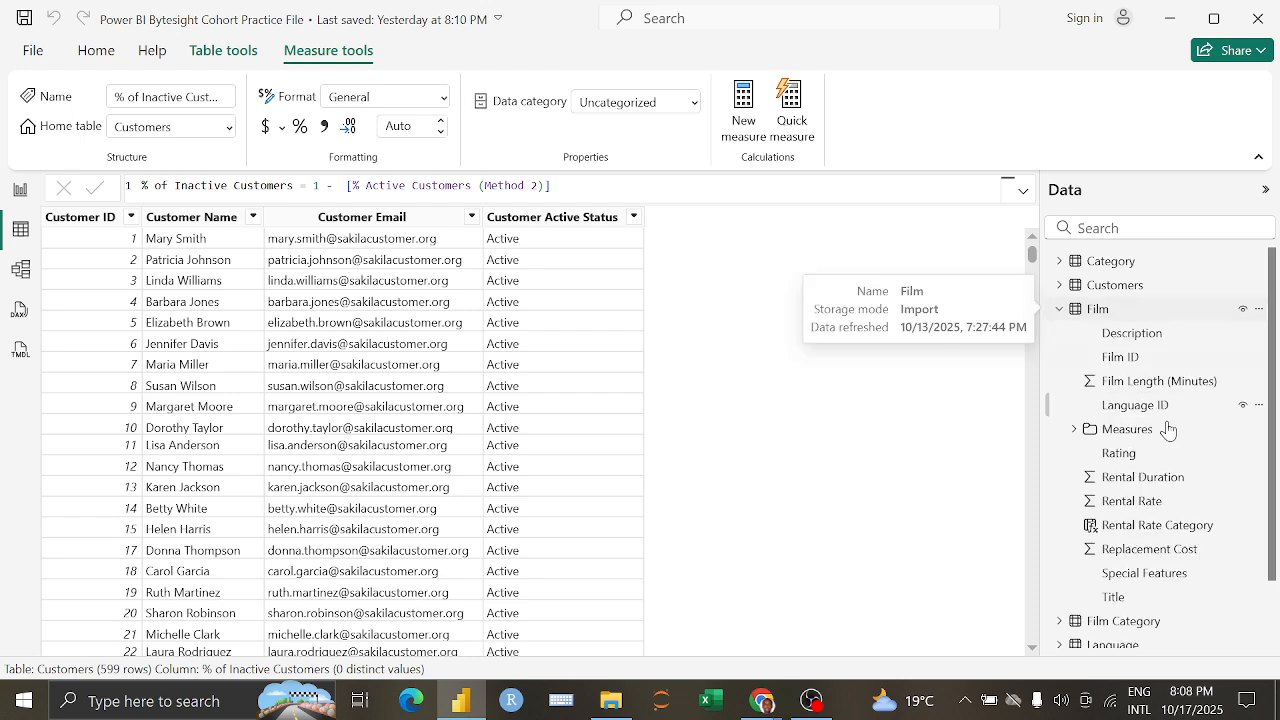
click(1135, 525)
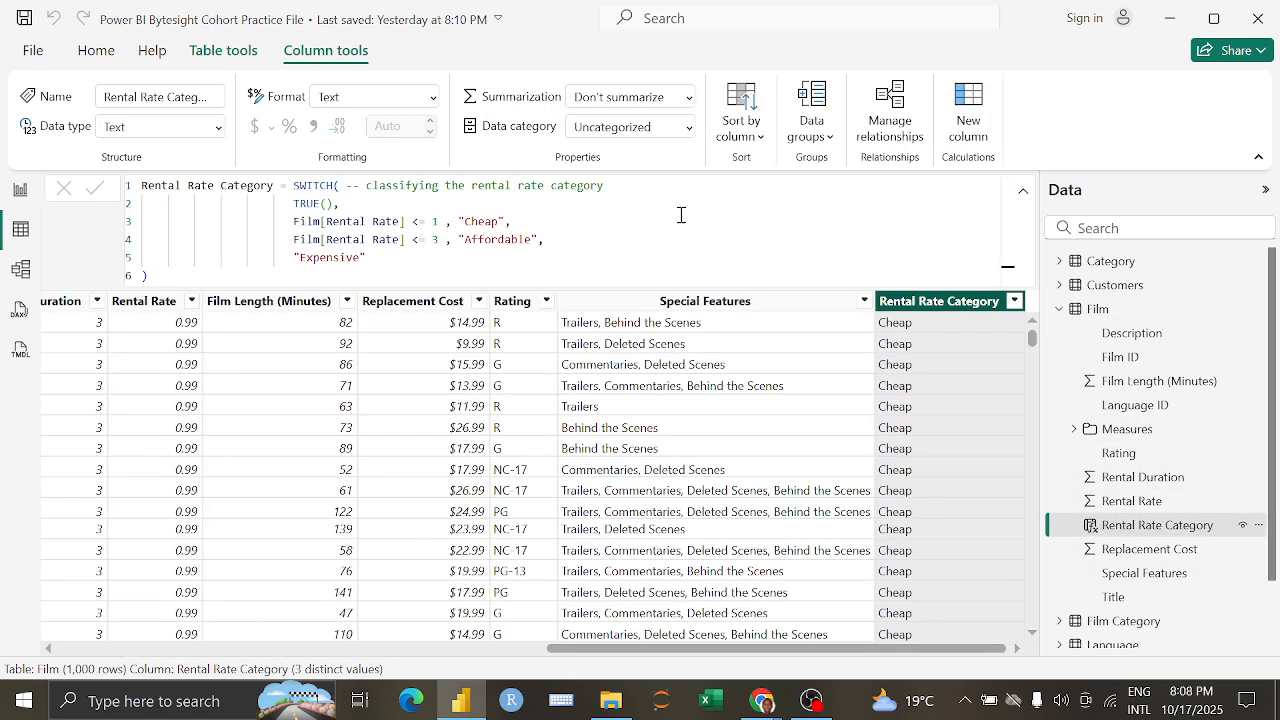
click(1074, 429)
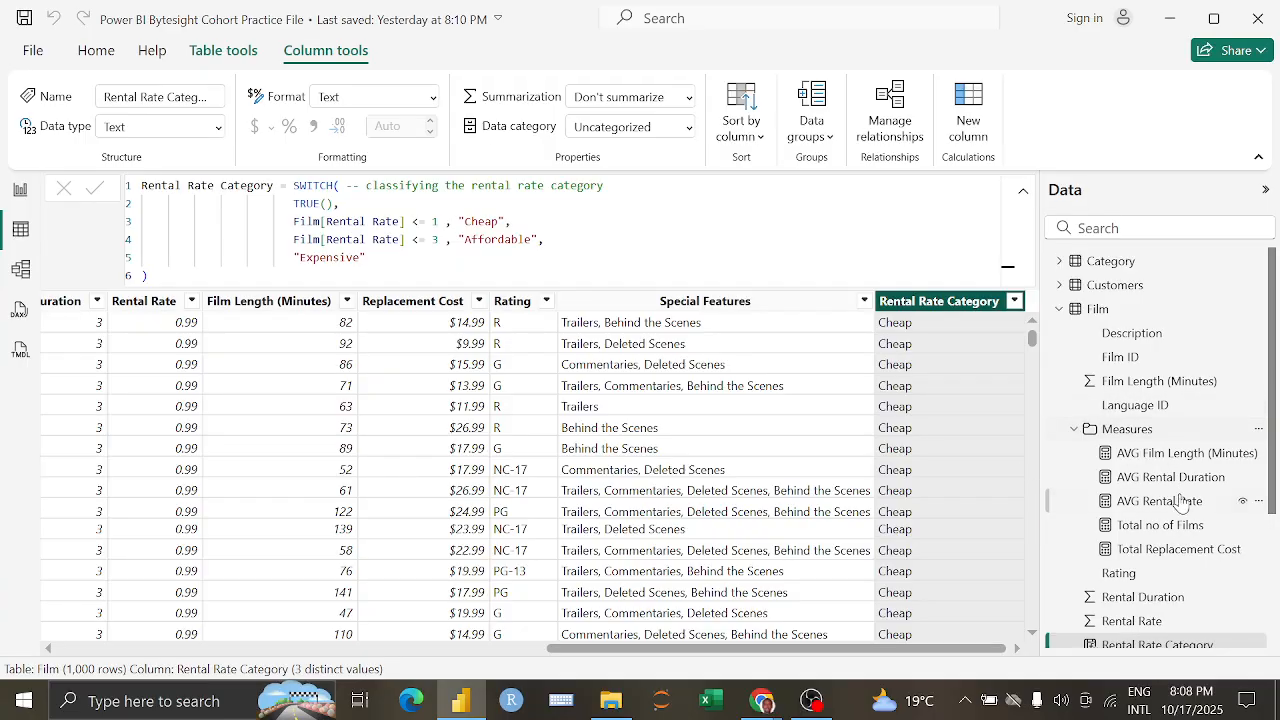
click(1060, 310)
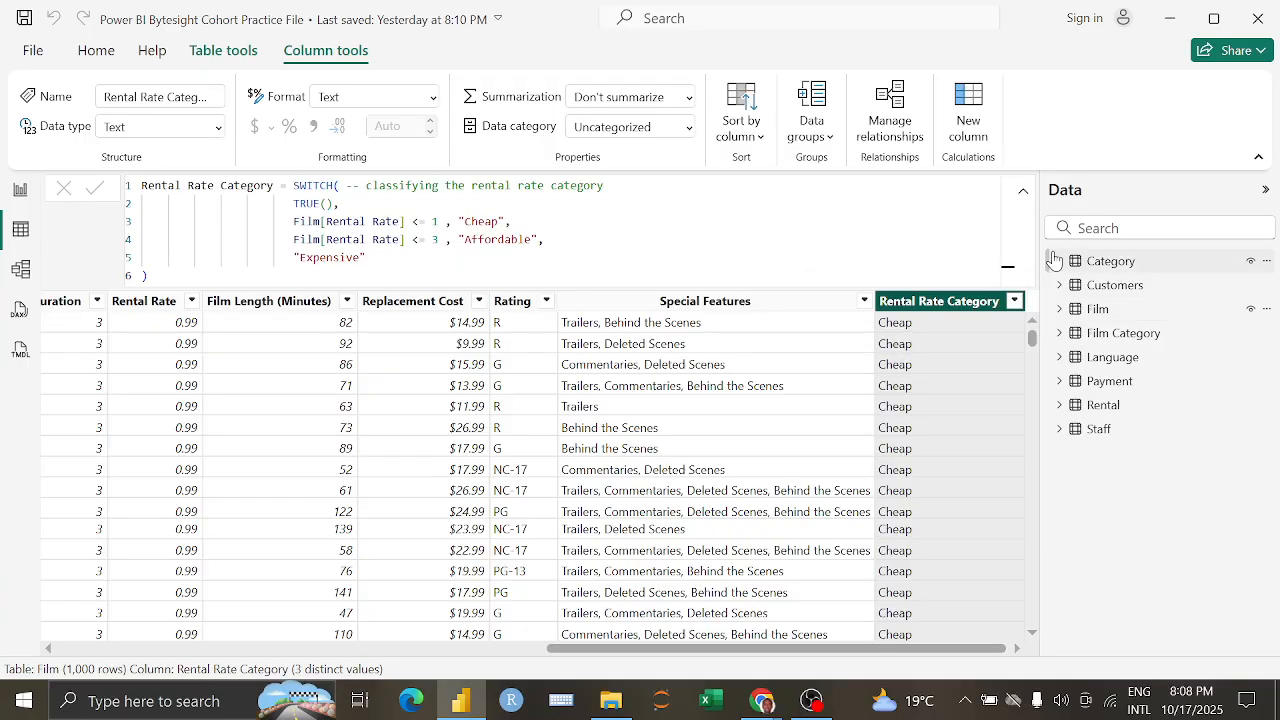
click(1023, 194)
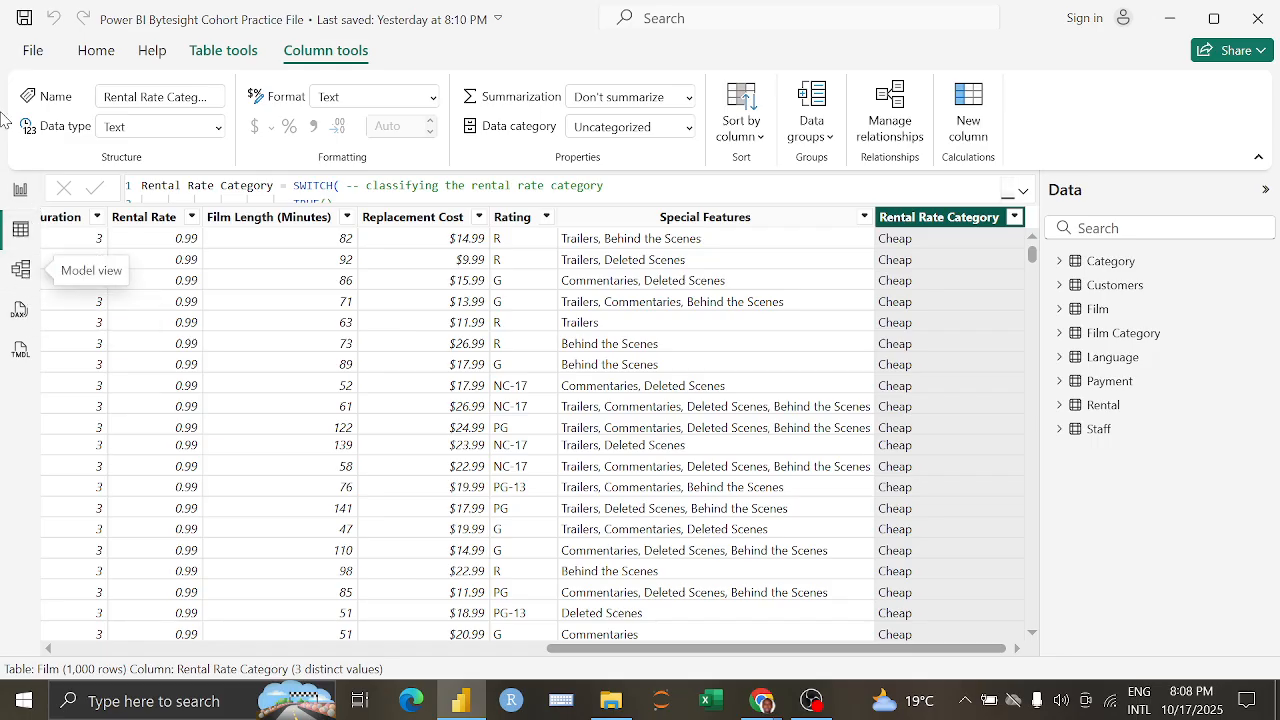
Step: Return to the report and view the Active Customers and Inactive Customers pages through the page navigator, dismissing the sign-in requests
click(18, 190)
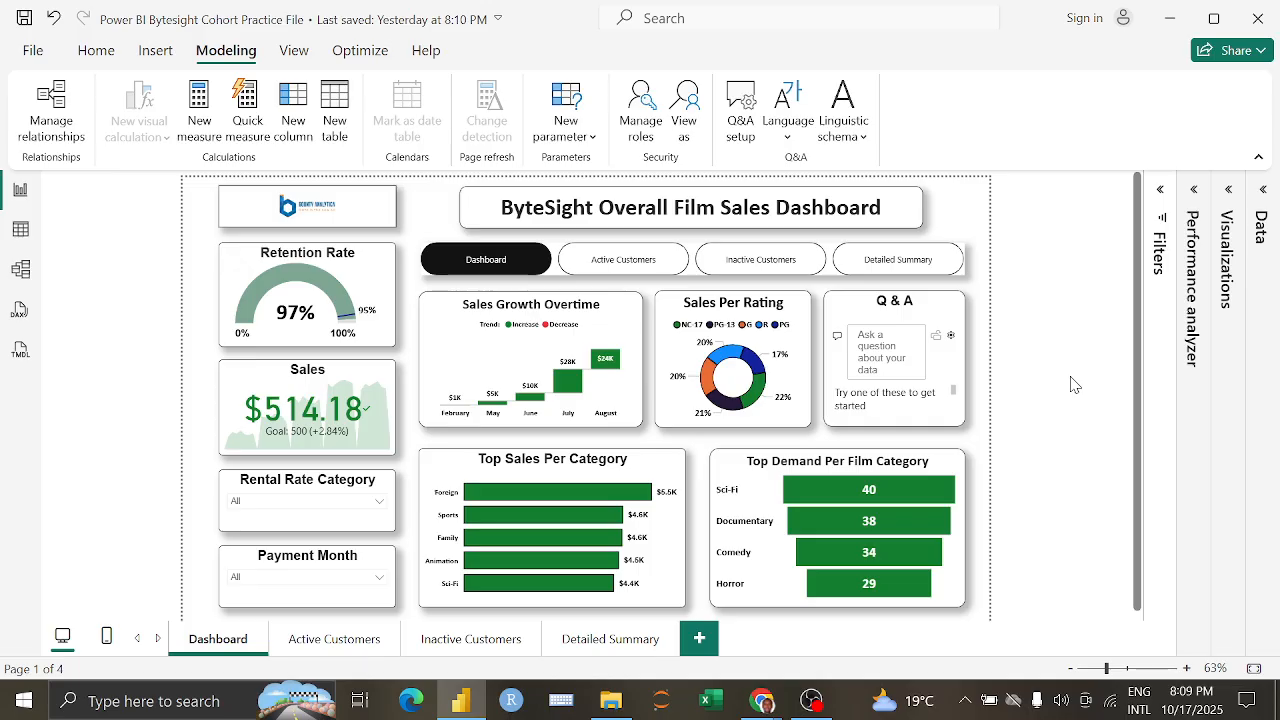
click(100, 54)
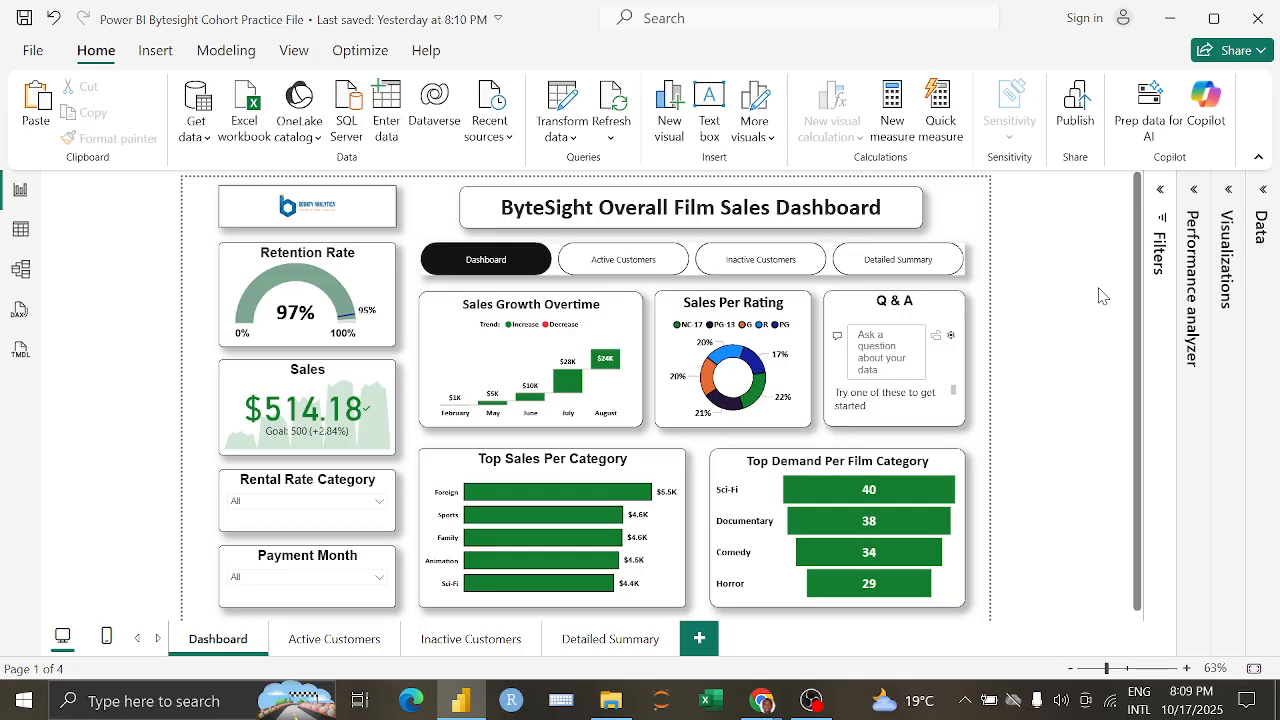
ctrl+click(597, 275)
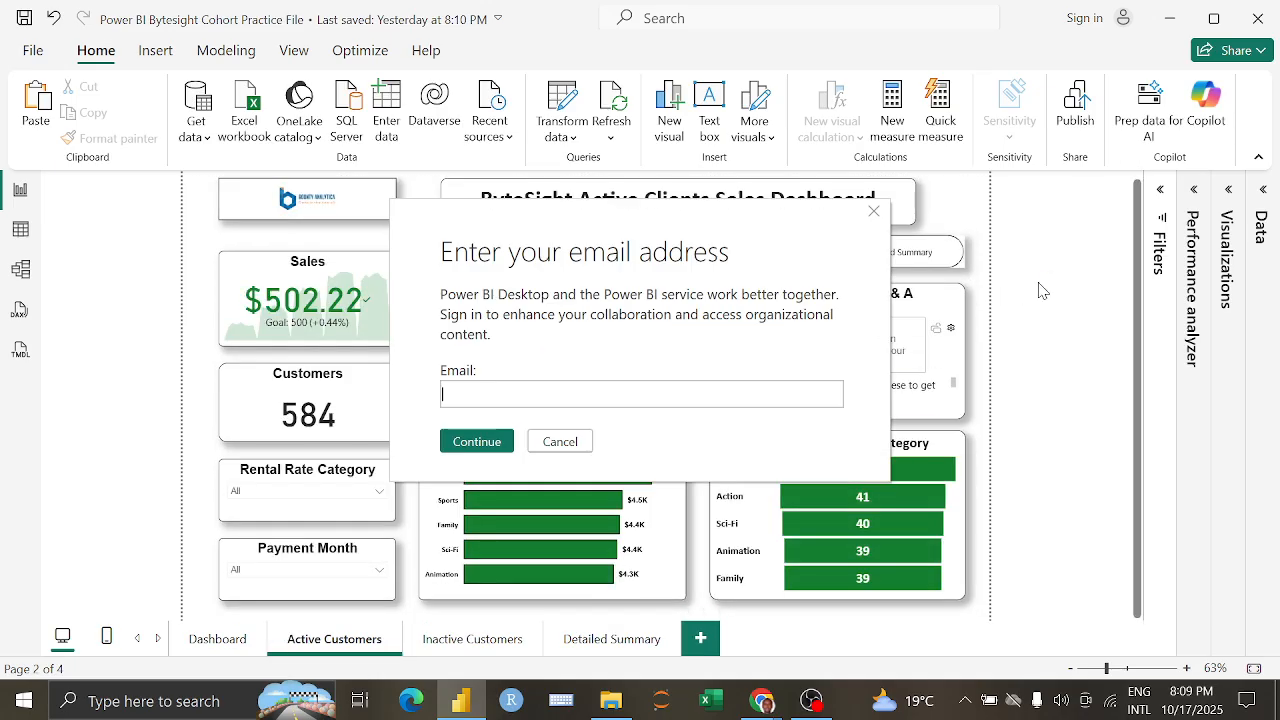
click(873, 211)
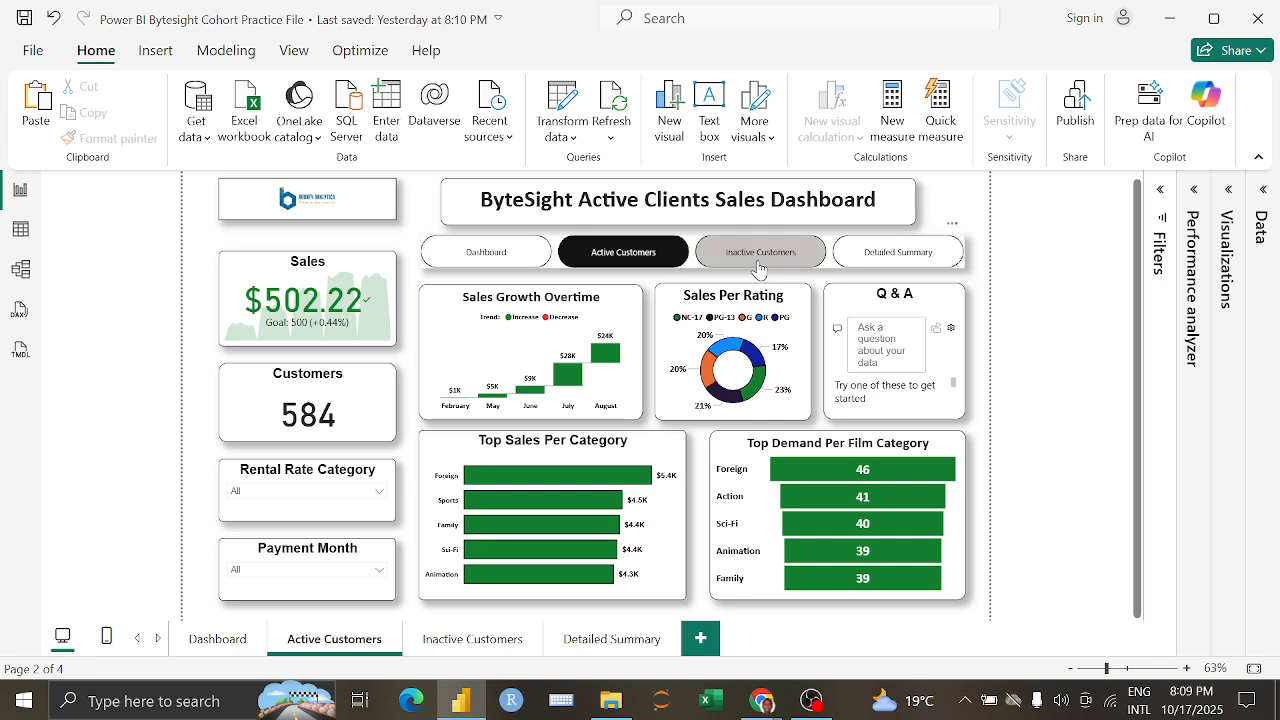
click(759, 268)
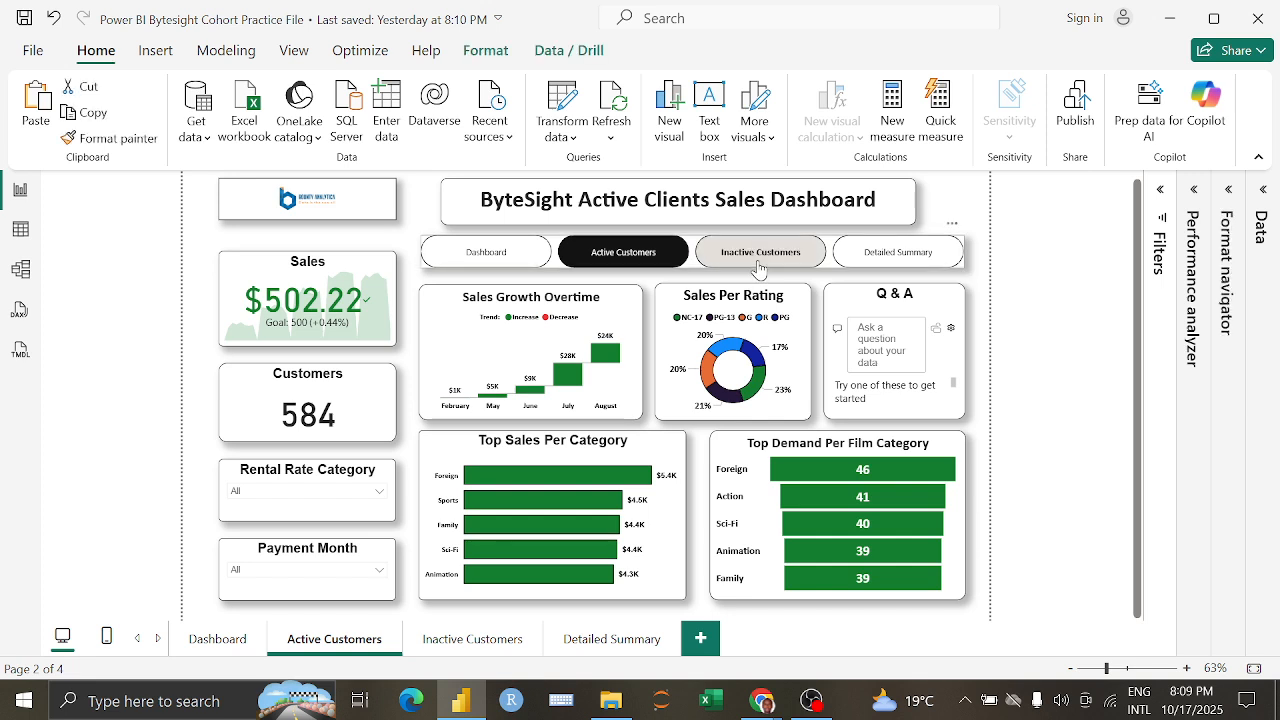
click(761, 267)
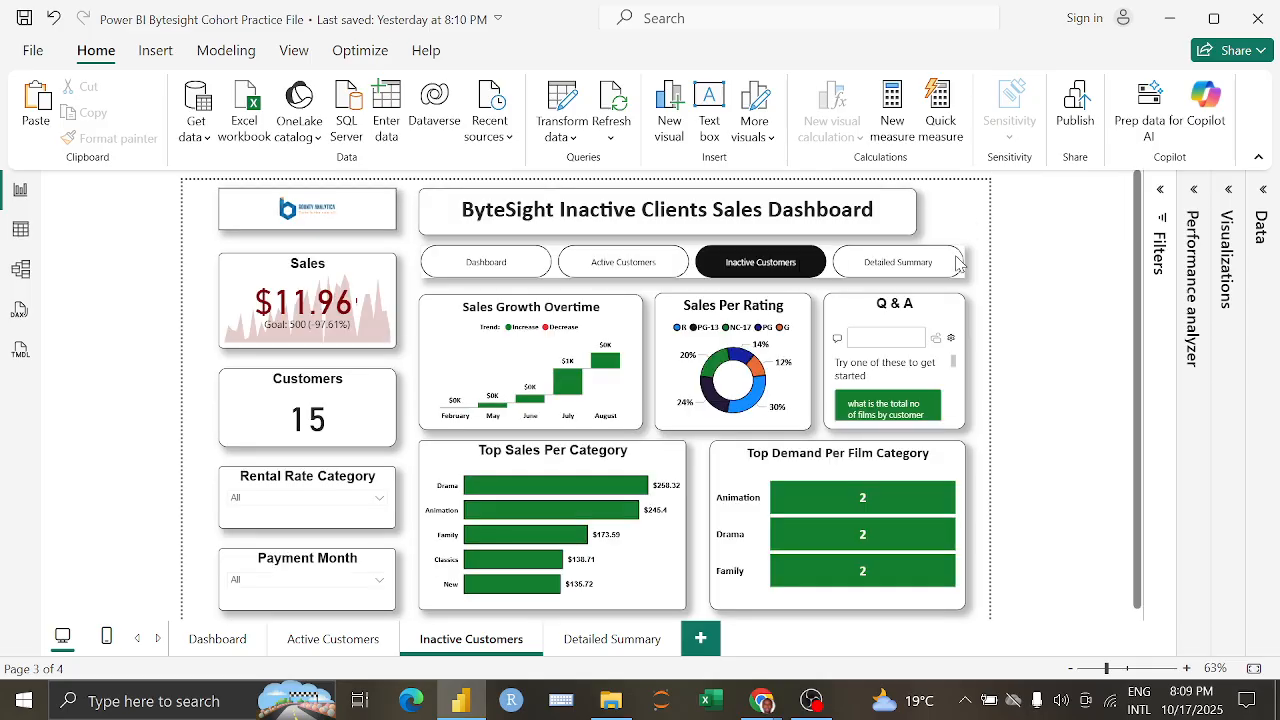
click(873, 211)
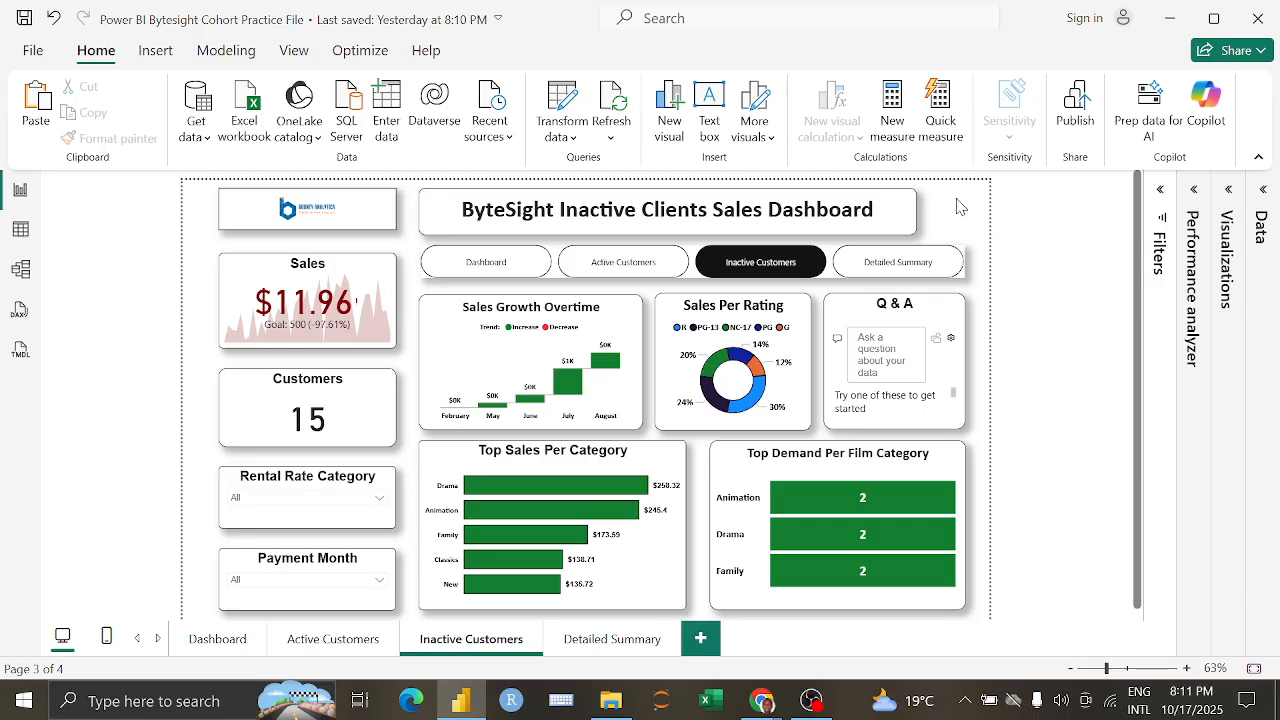
Step: Go back to the Dashboard page through the page navigator and dismiss the sign-in request
scroll(1137, 308, down, 1)
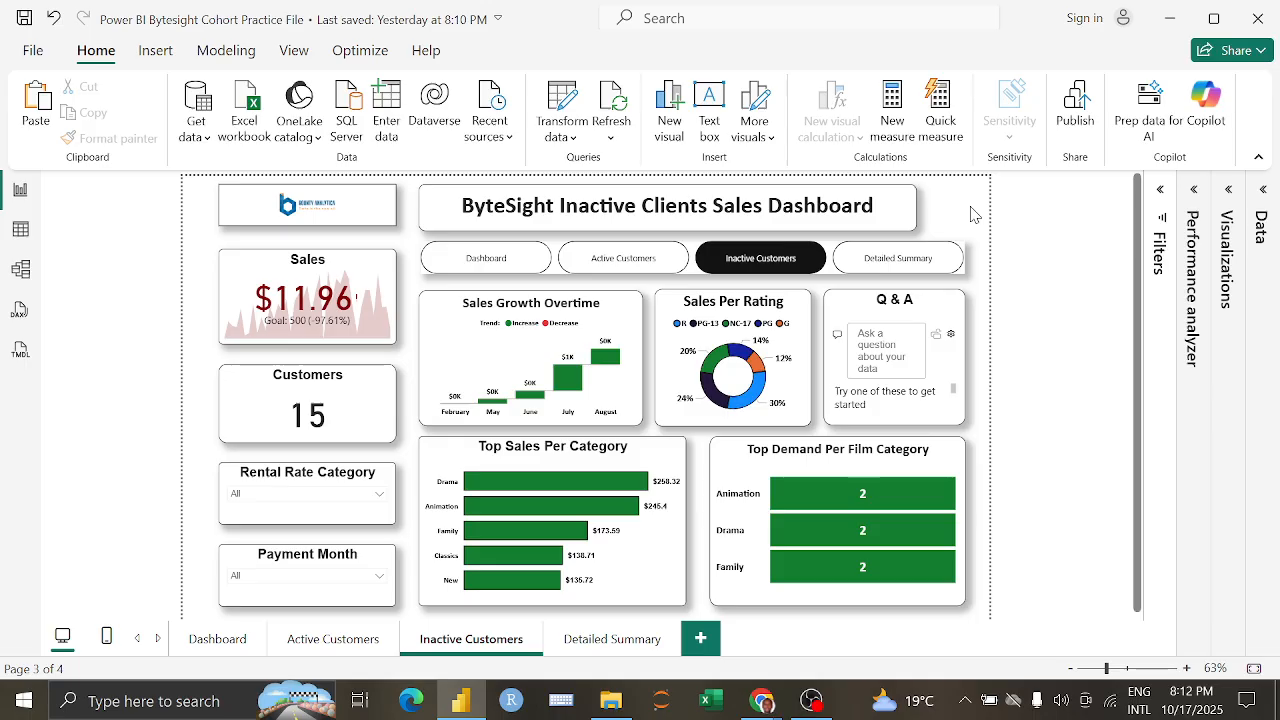
click(498, 272)
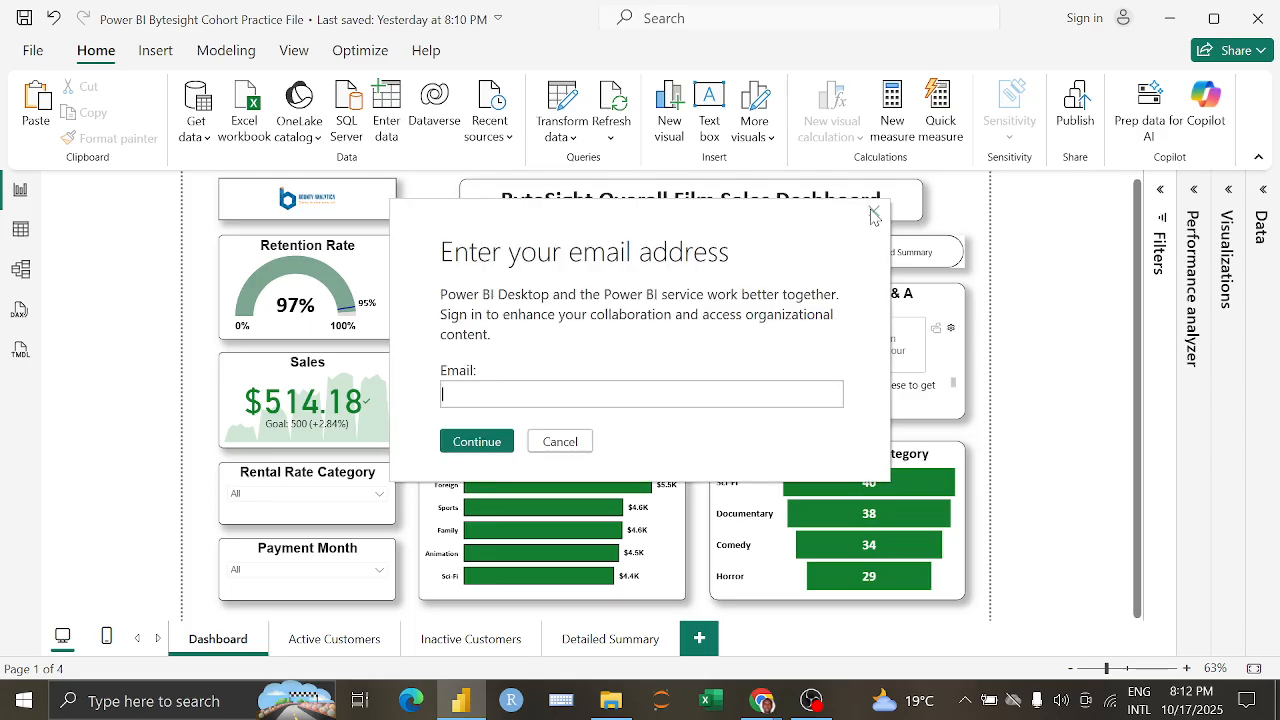
click(874, 214)
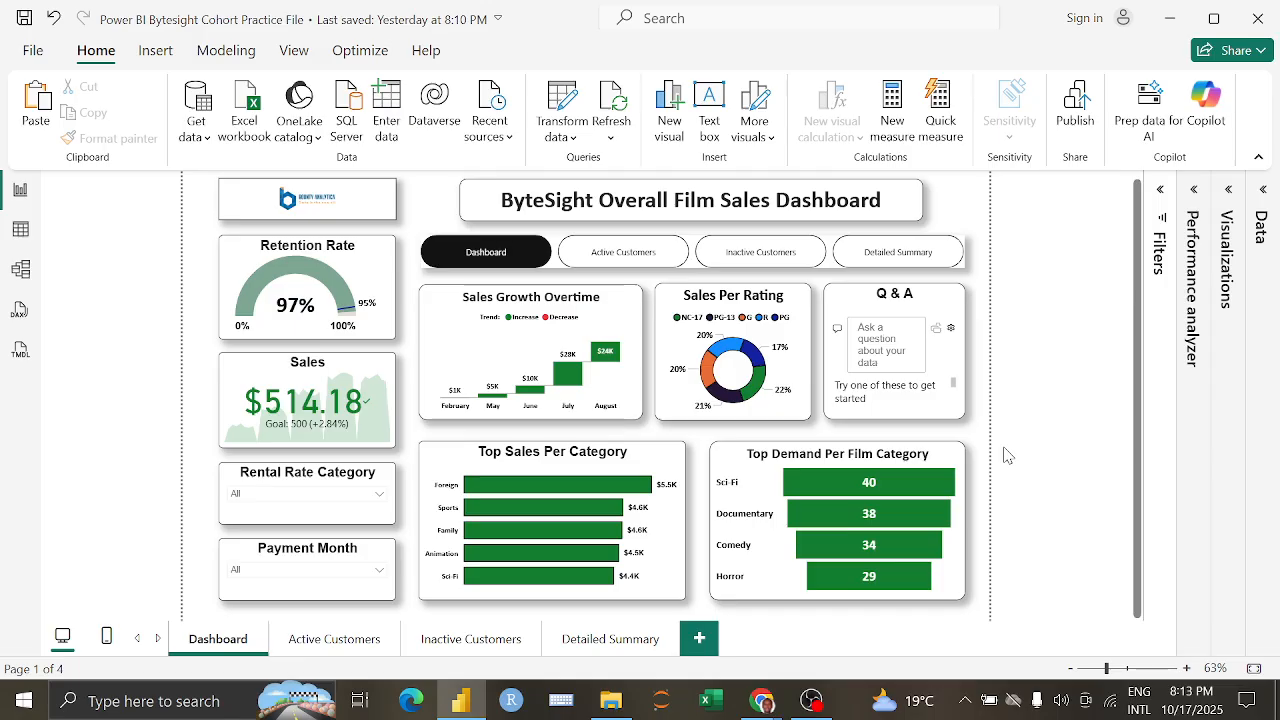
Step: Switch to the Google Meet call in Chrome and stop presenting the screen
mouse_move(763, 700)
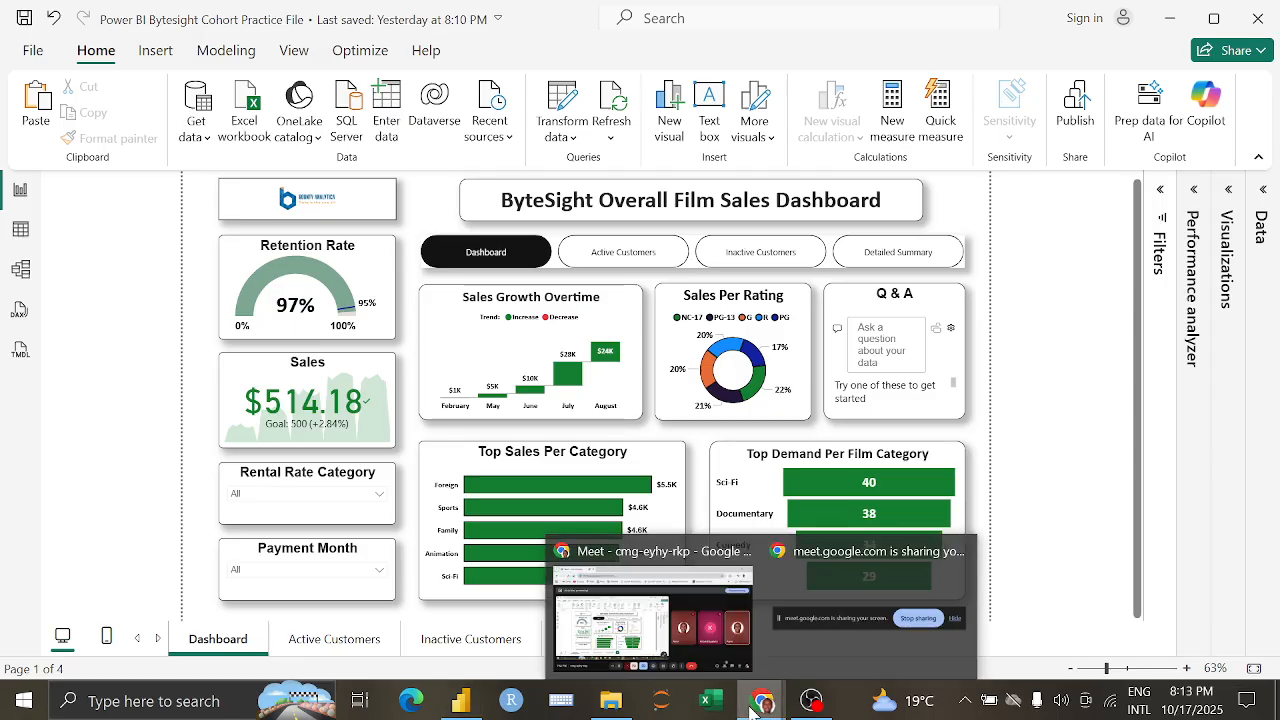
click(724, 621)
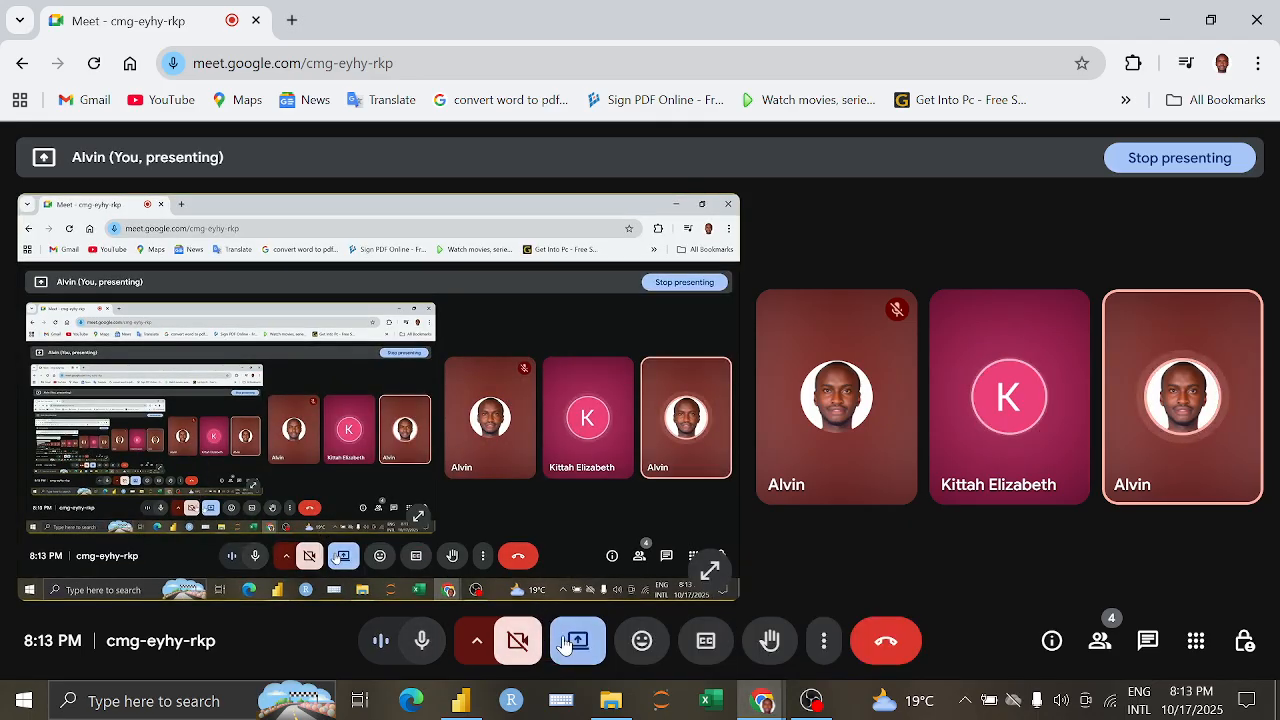
click(565, 645)
click(780, 517)
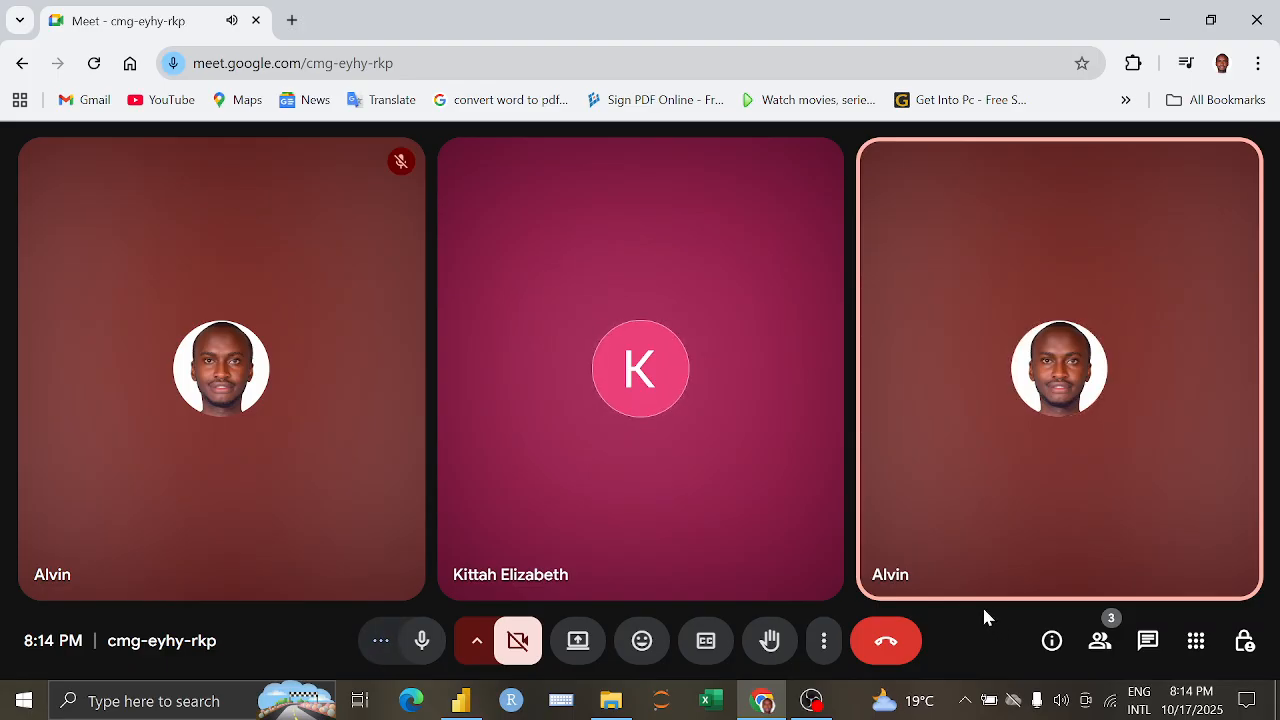
click(813, 700)
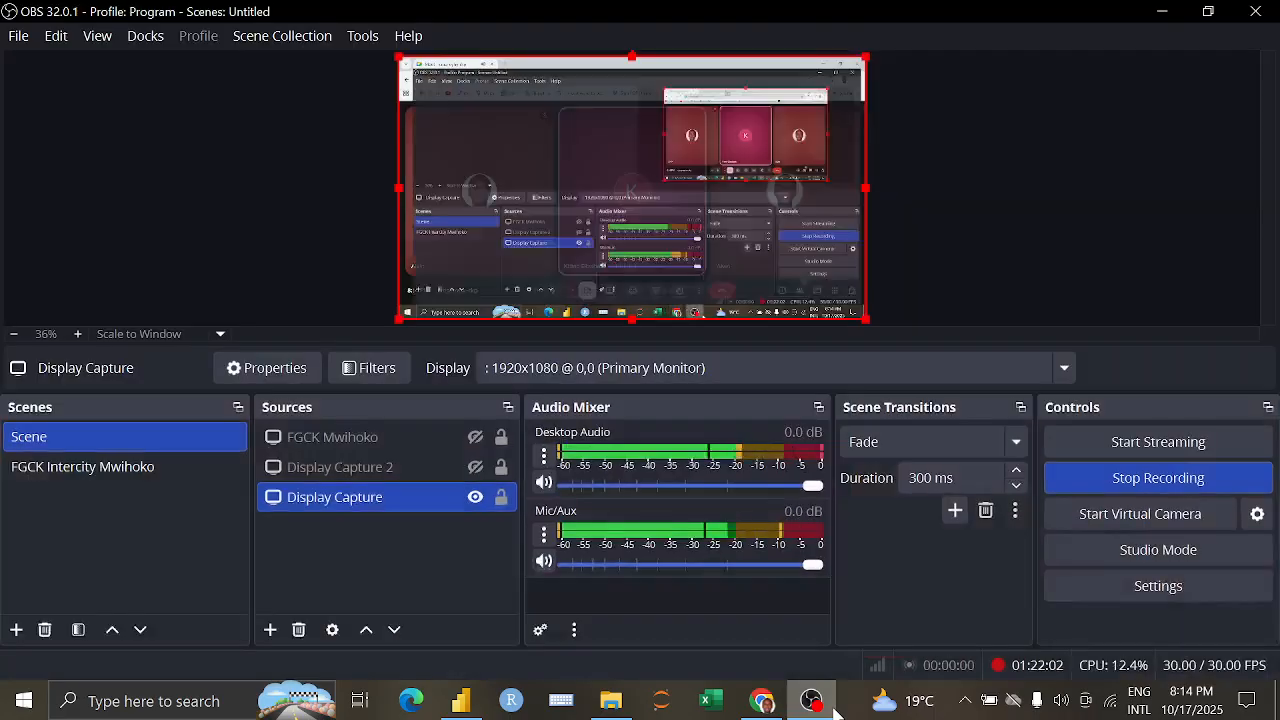
click(1160, 11)
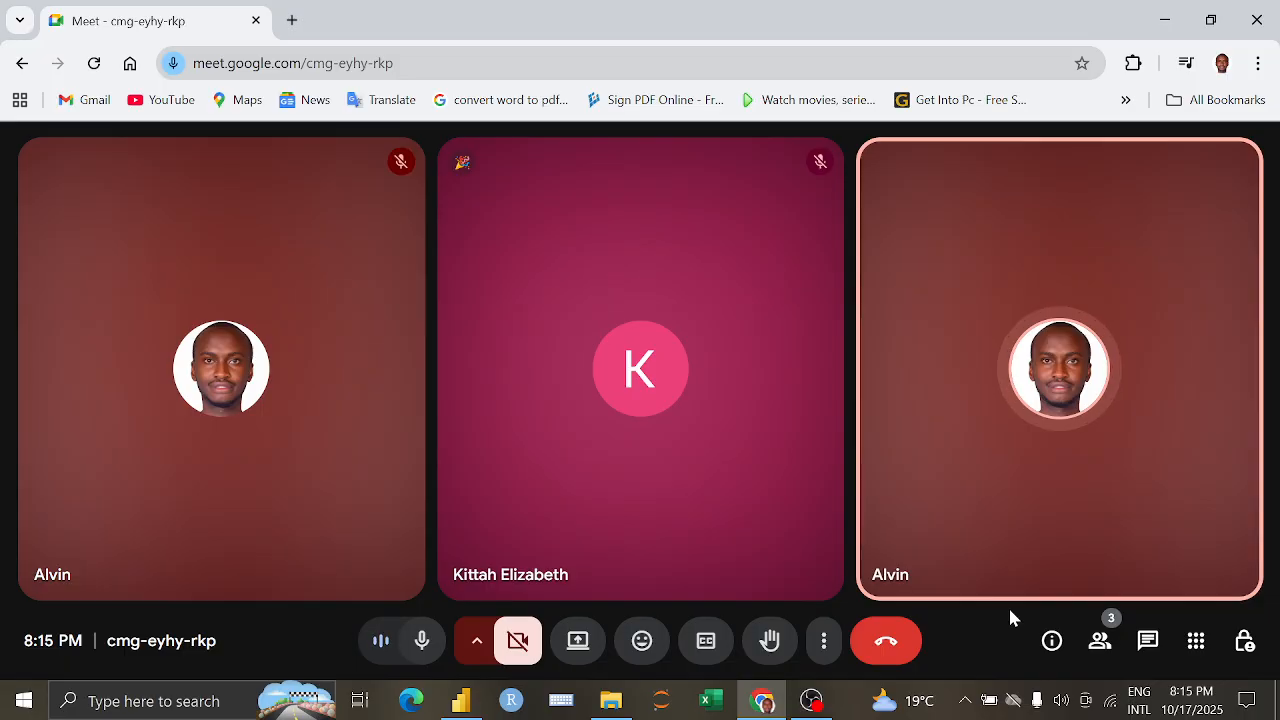
click(829, 700)
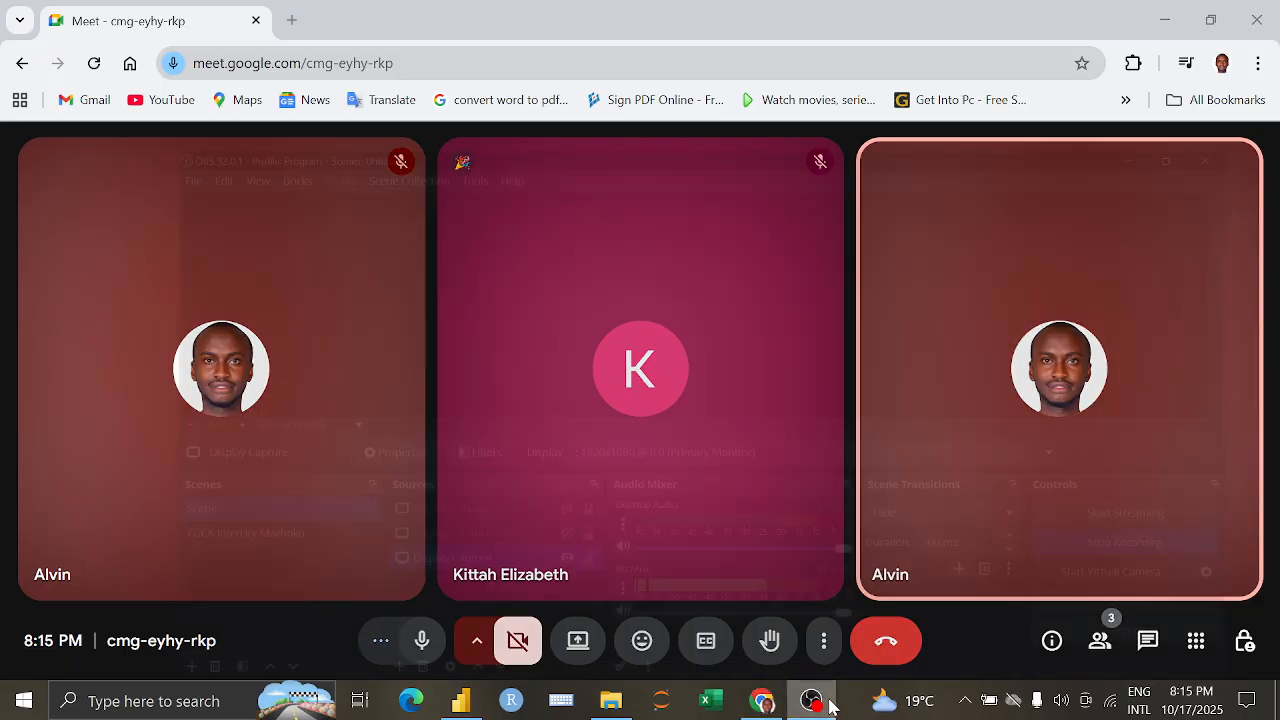